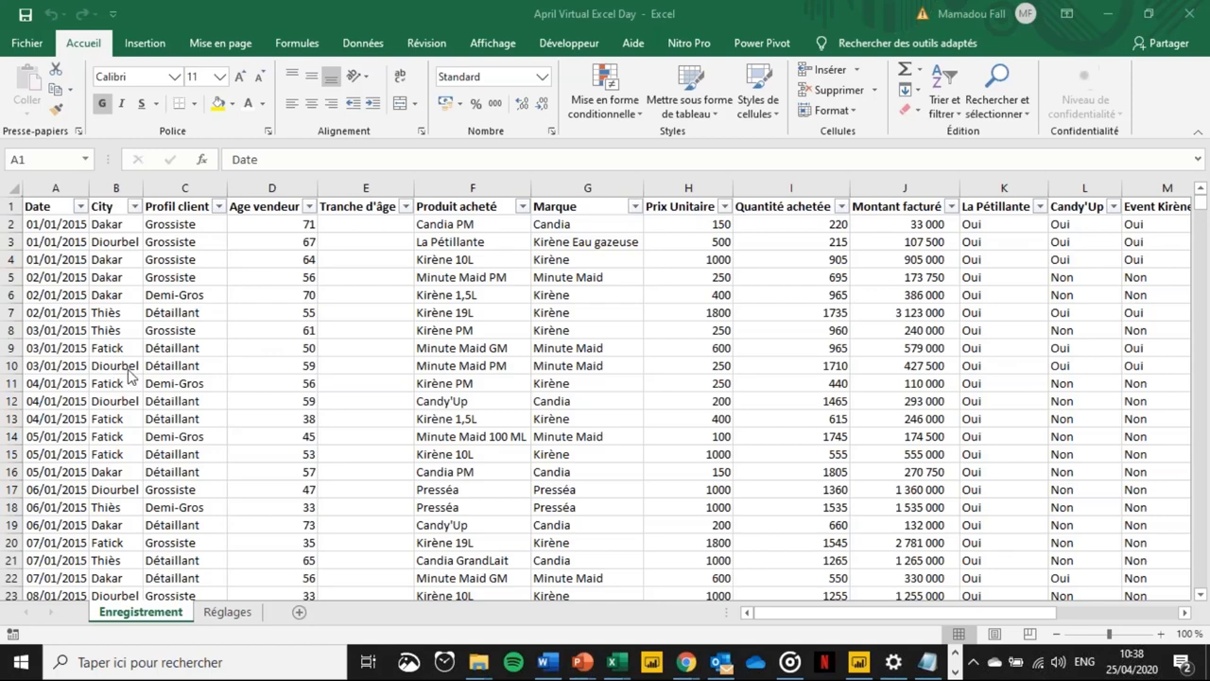
# - Open the April Virtual Excel Day Sample File workbook from the Virtual Excel Day folder
pyautogui.click(132, 240)
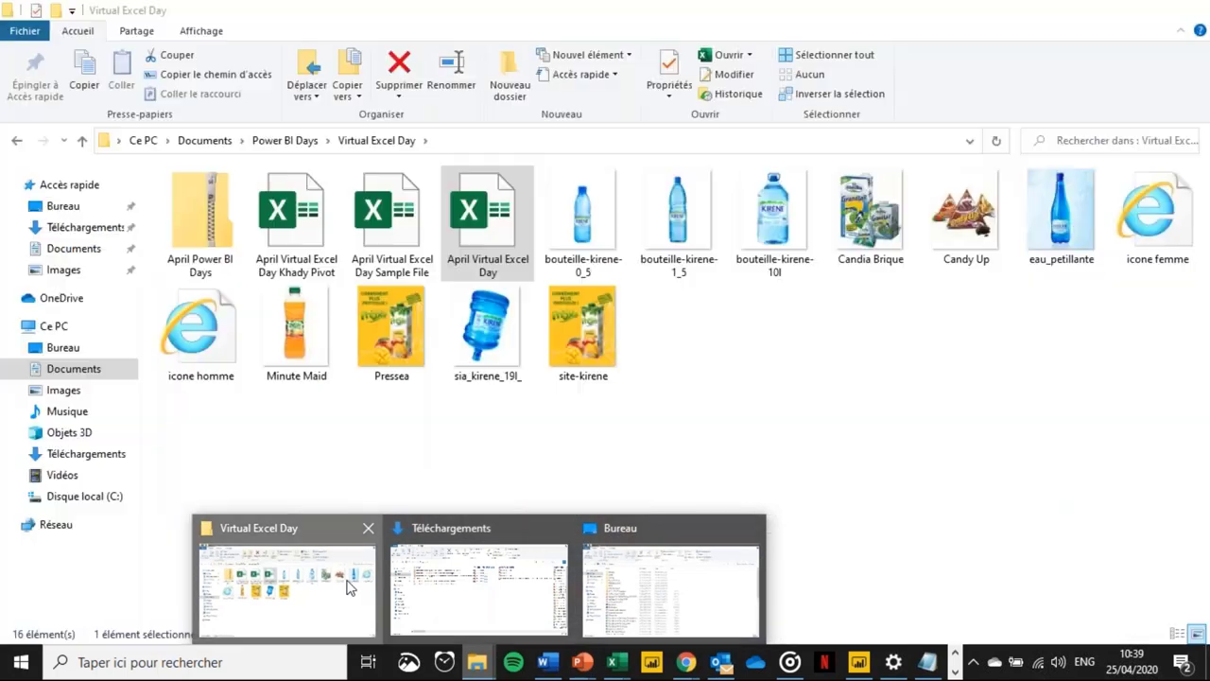
pyautogui.click(352, 586)
pyautogui.click(384, 210)
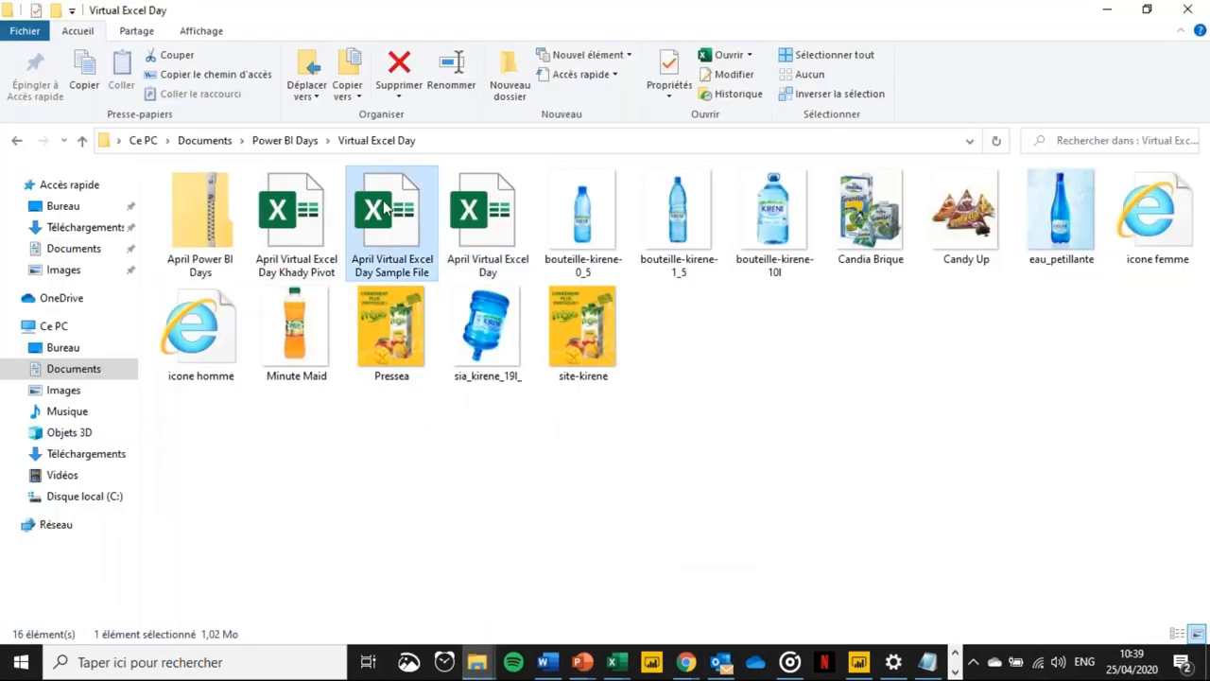
pyautogui.doubleClick(384, 210)
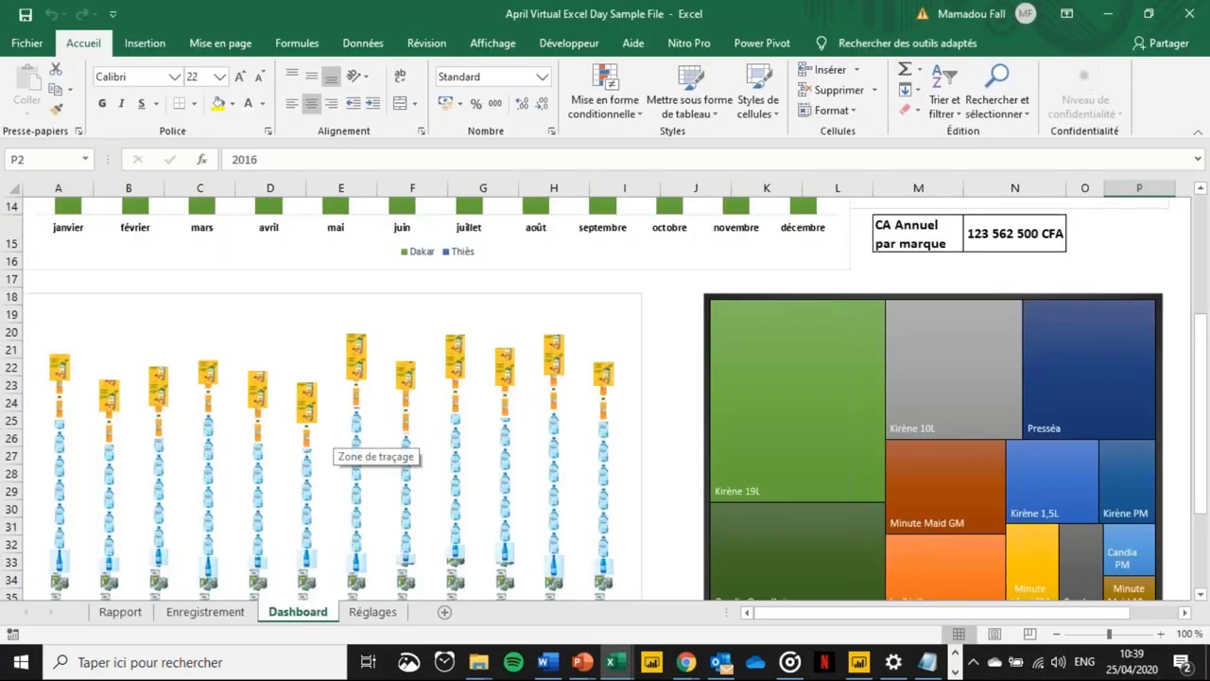
# - Scroll to the top of the Dashboard to show the Ventes par ville chart for Candia, 2016
pyautogui.scroll(4, 333, 439)
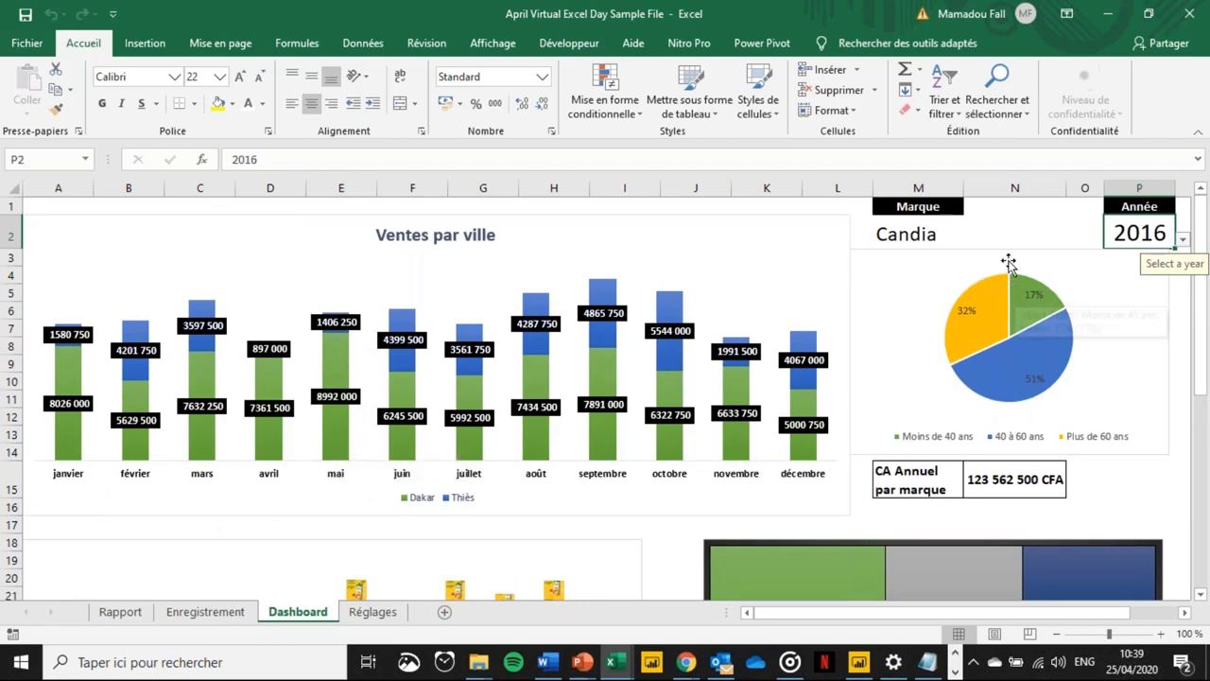
# - Check the annual revenue formula, then filter the Dashboard to year 2015 and brand Kirène
pyautogui.click(1007, 483)
pyautogui.click(1141, 233)
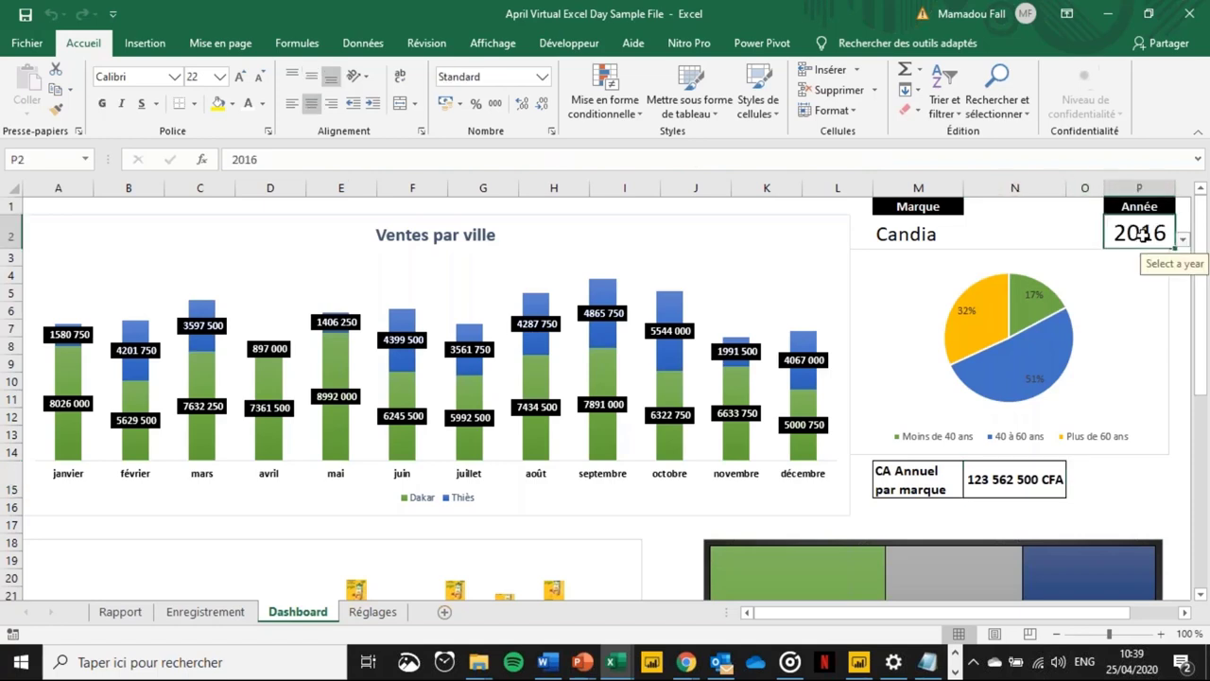
pyautogui.click(1183, 239)
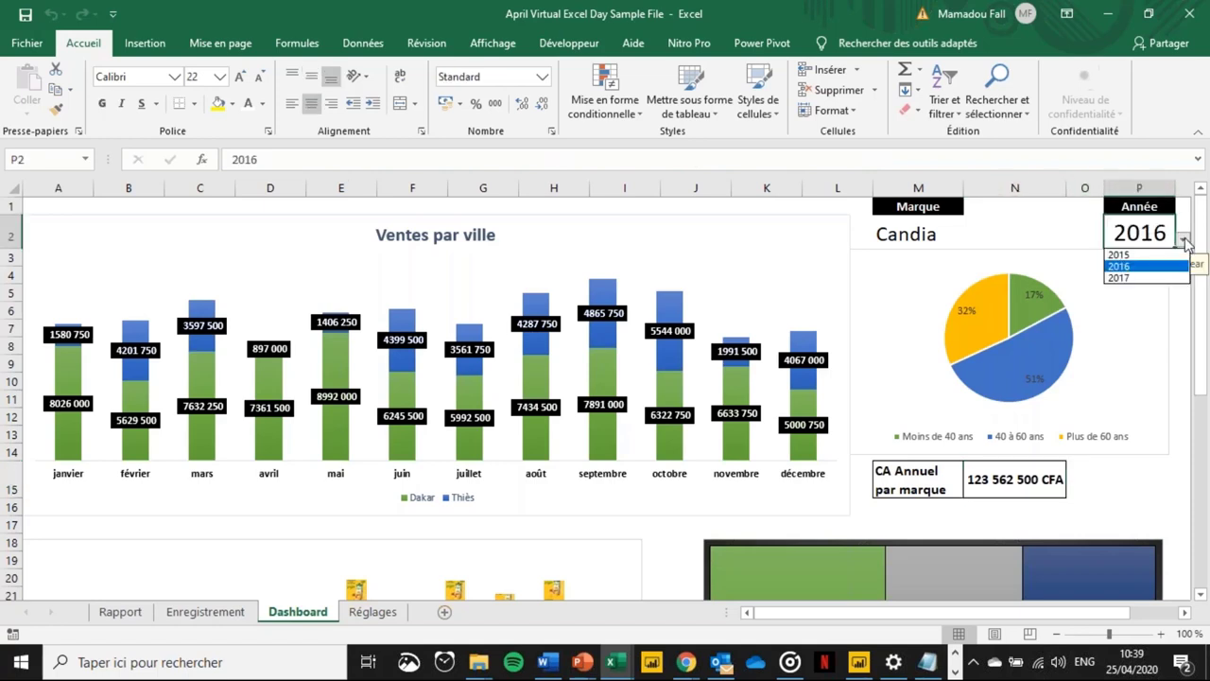
pyautogui.click(1136, 257)
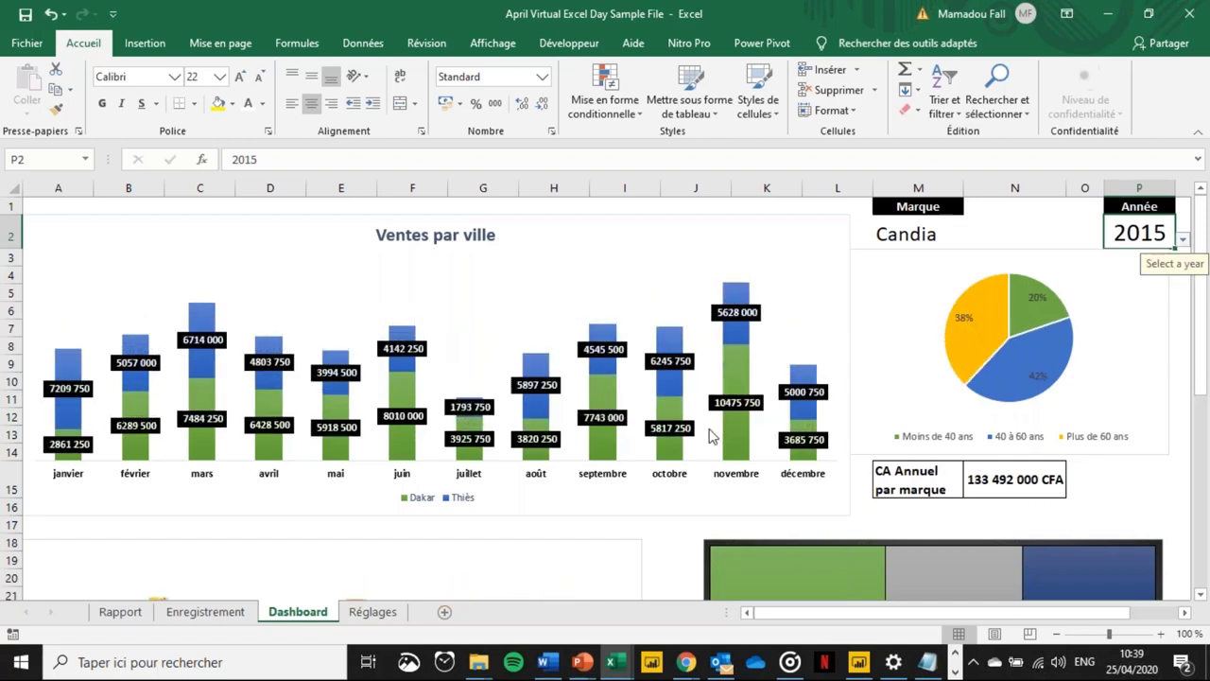
pyautogui.click(884, 235)
pyautogui.click(970, 239)
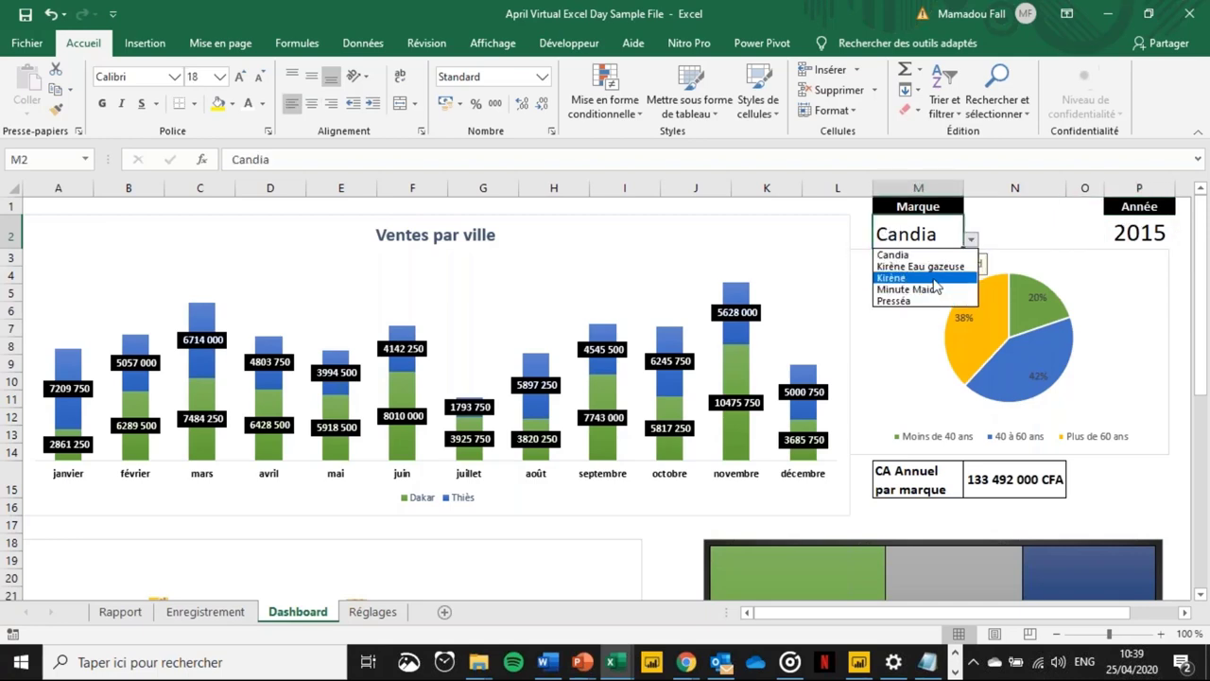
pyautogui.click(891, 278)
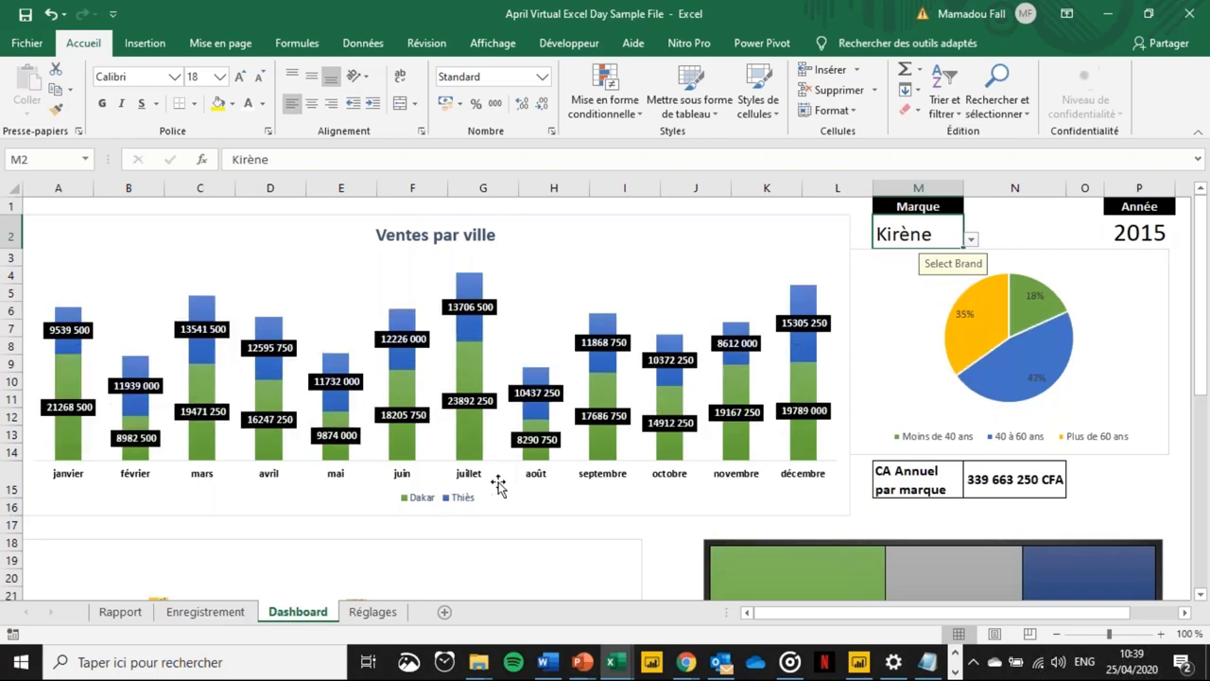
# - Recheck the revenue formula and filter the Dashboard to year 2017 and brand Presséa
pyautogui.click(999, 487)
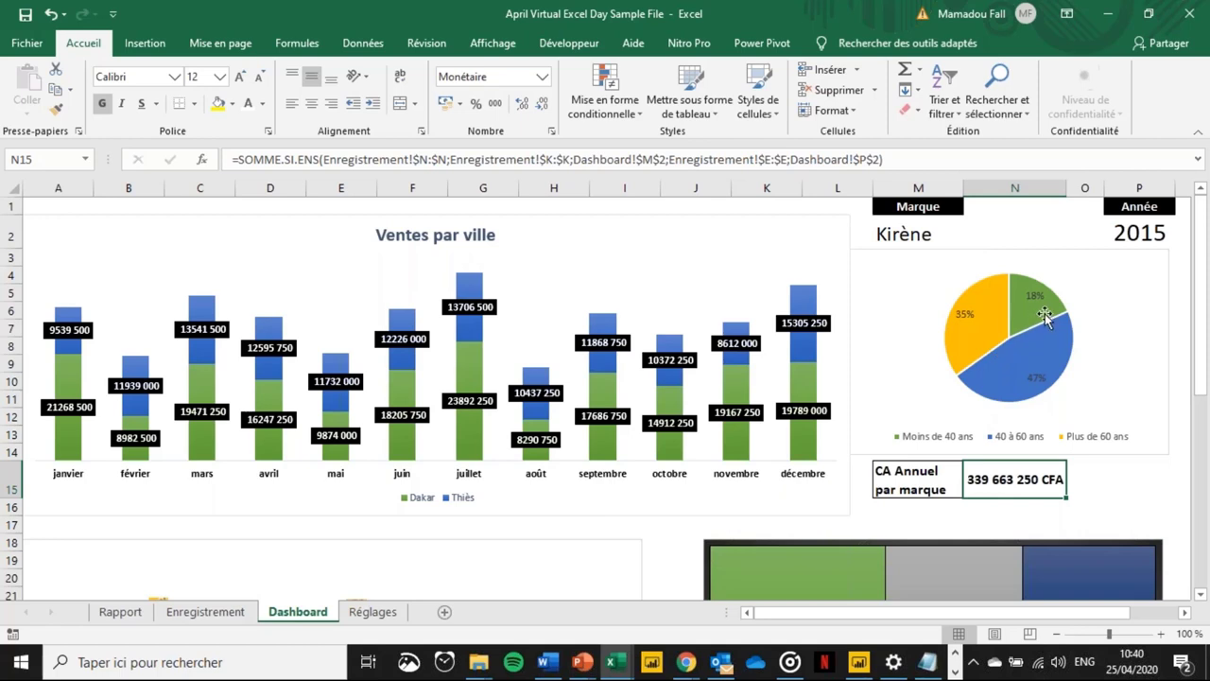
pyautogui.click(1139, 231)
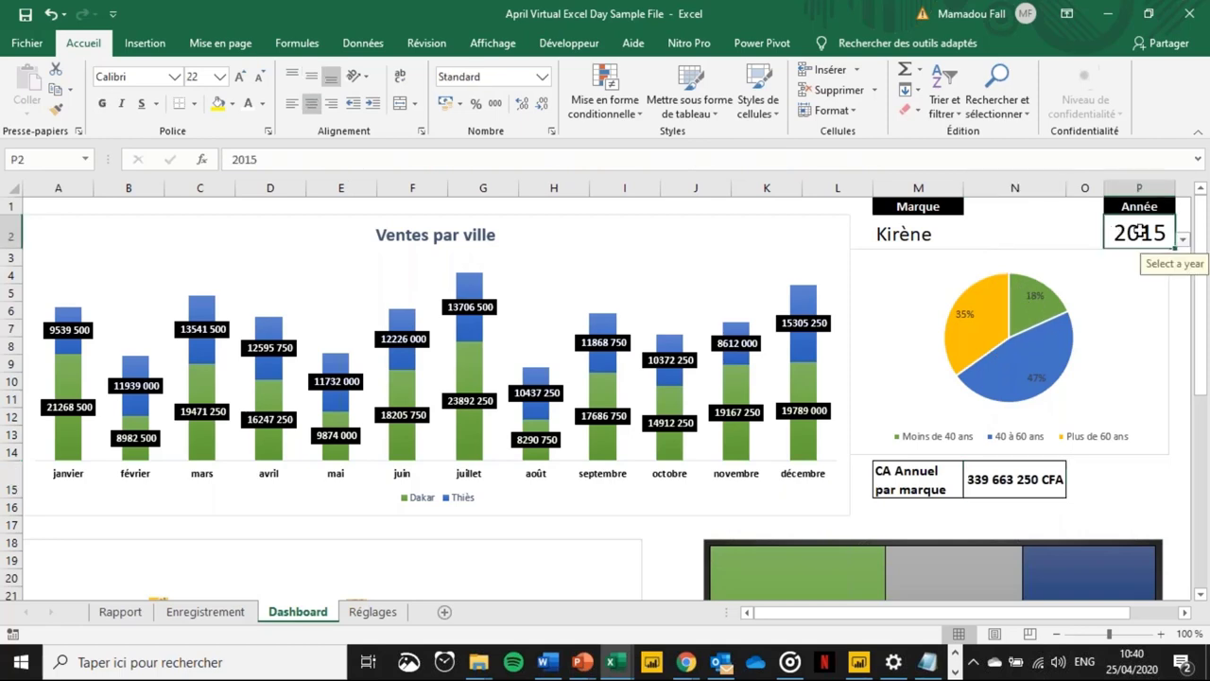
pyautogui.click(1181, 240)
pyautogui.click(1153, 282)
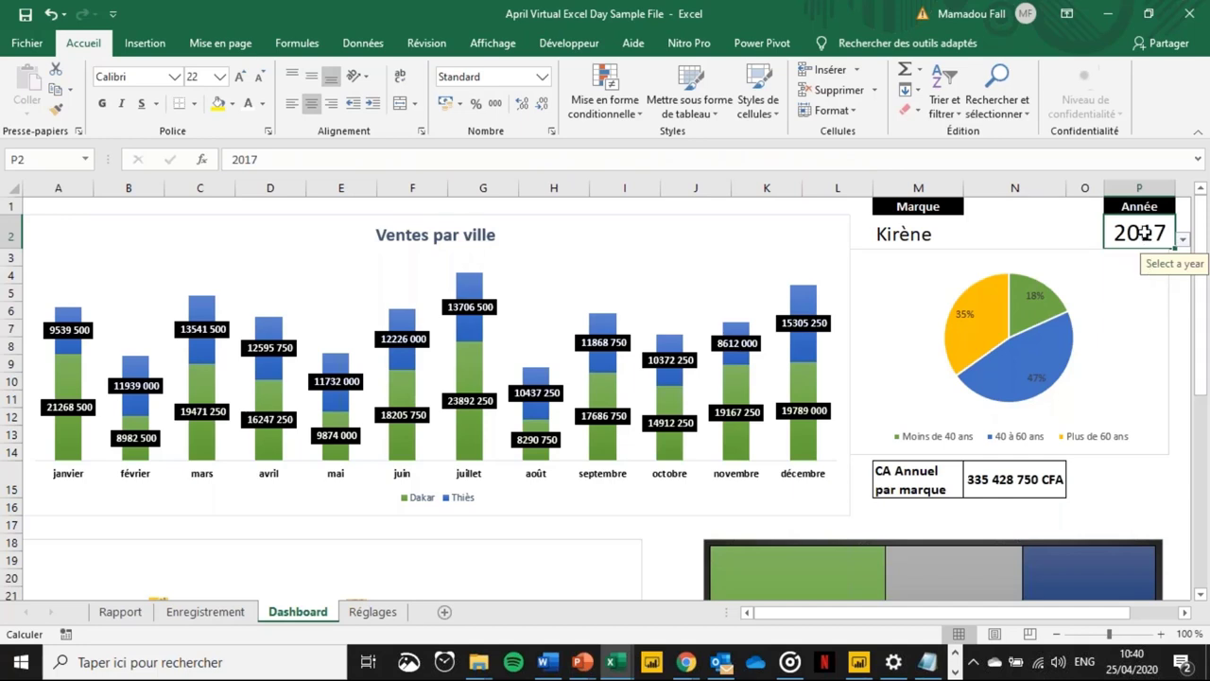
pyautogui.click(895, 234)
pyautogui.click(971, 239)
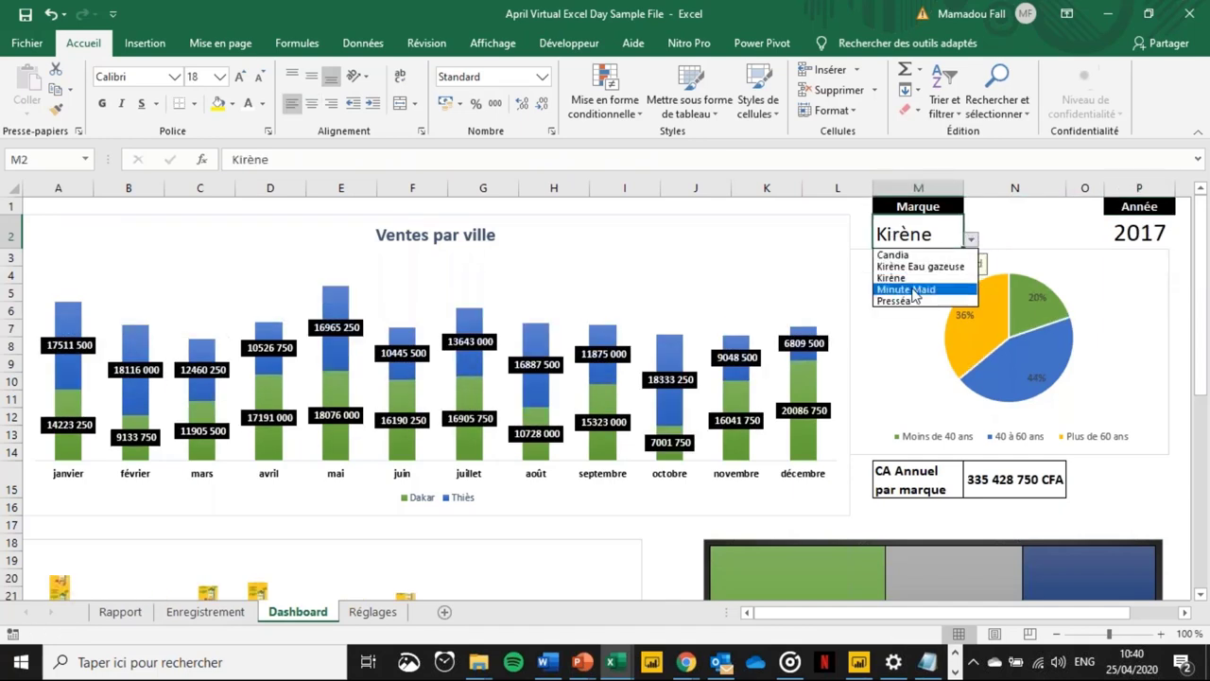
pyautogui.click(914, 302)
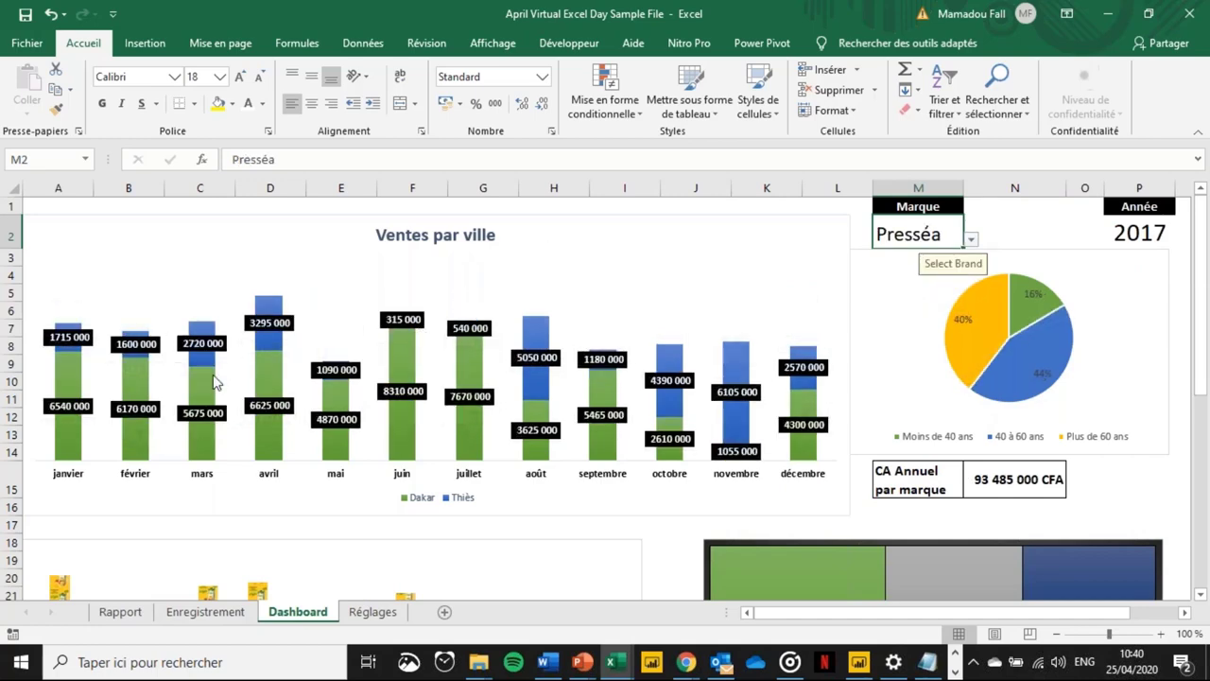
pyautogui.scroll(-4, 213, 380)
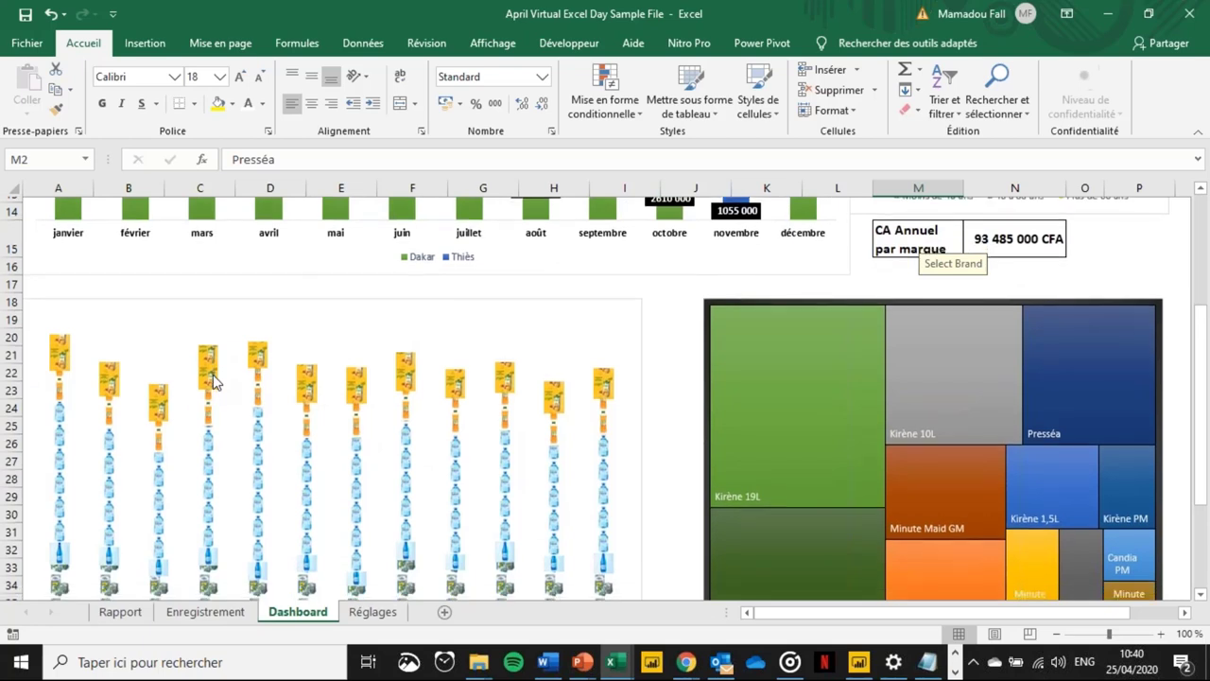
pyautogui.moveTo(212, 378)
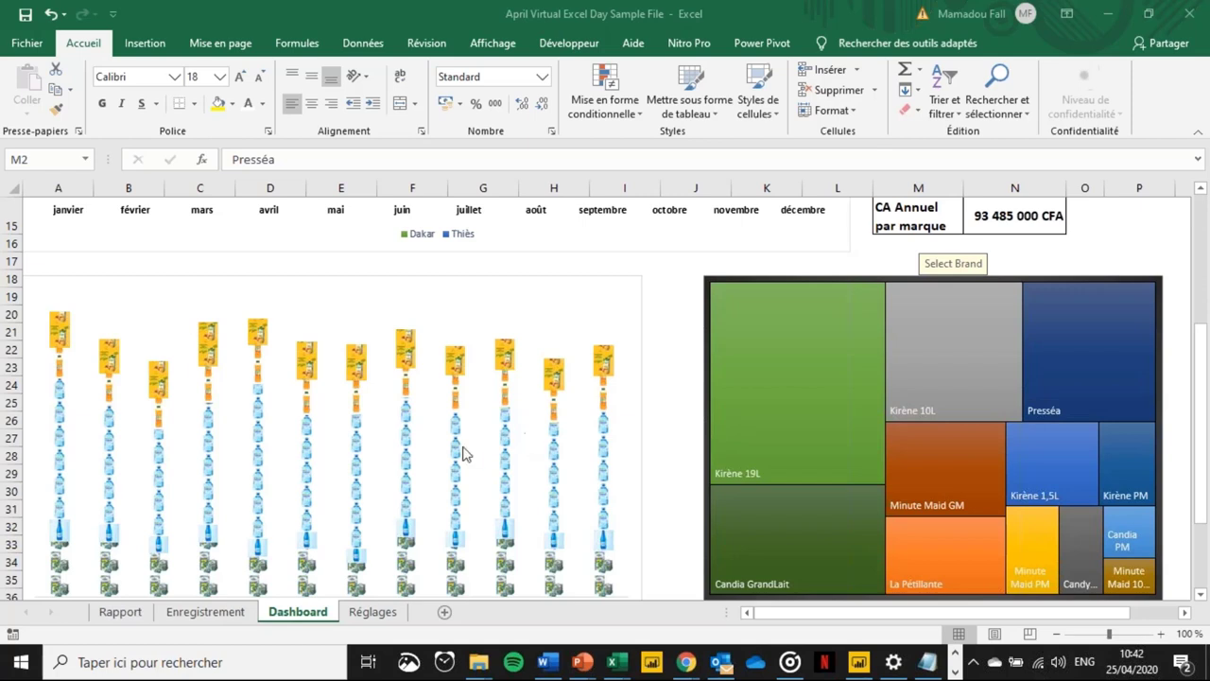
pyautogui.moveTo(463, 452)
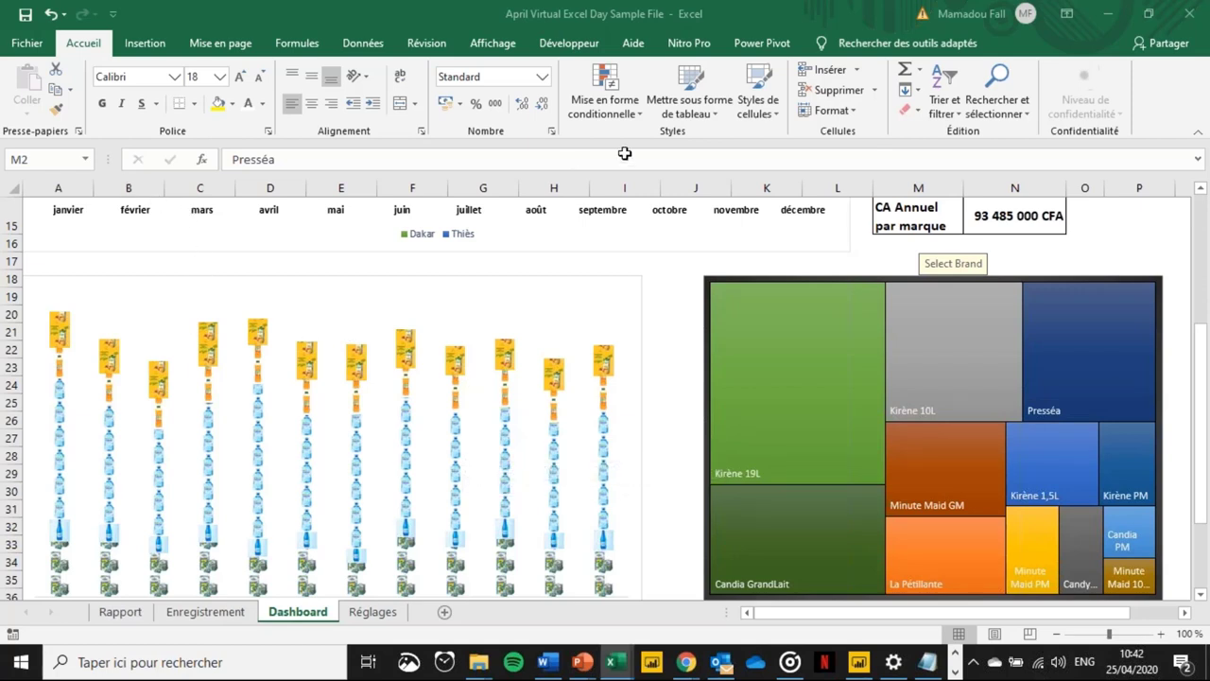
# - Inspect the chart values, then switch to the April Virtual Excel Day workbook window
pyautogui.scroll(-1, 90, 423)
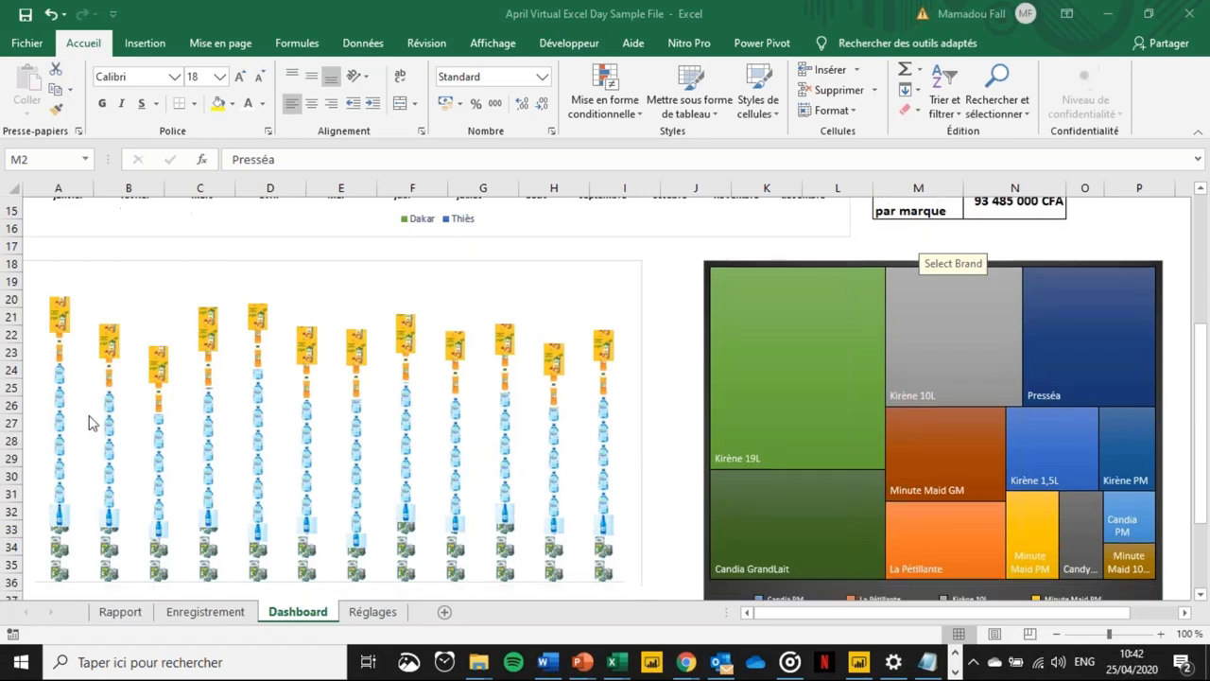
pyautogui.scroll(-1, 90, 423)
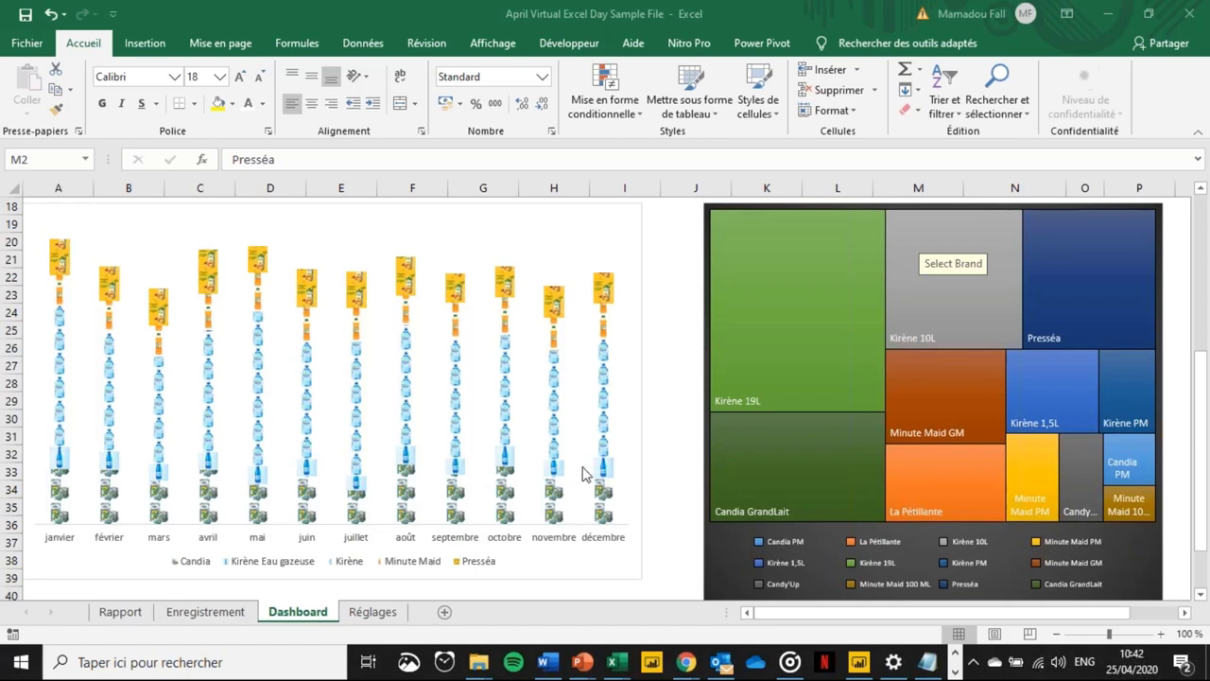
pyautogui.moveTo(559, 510)
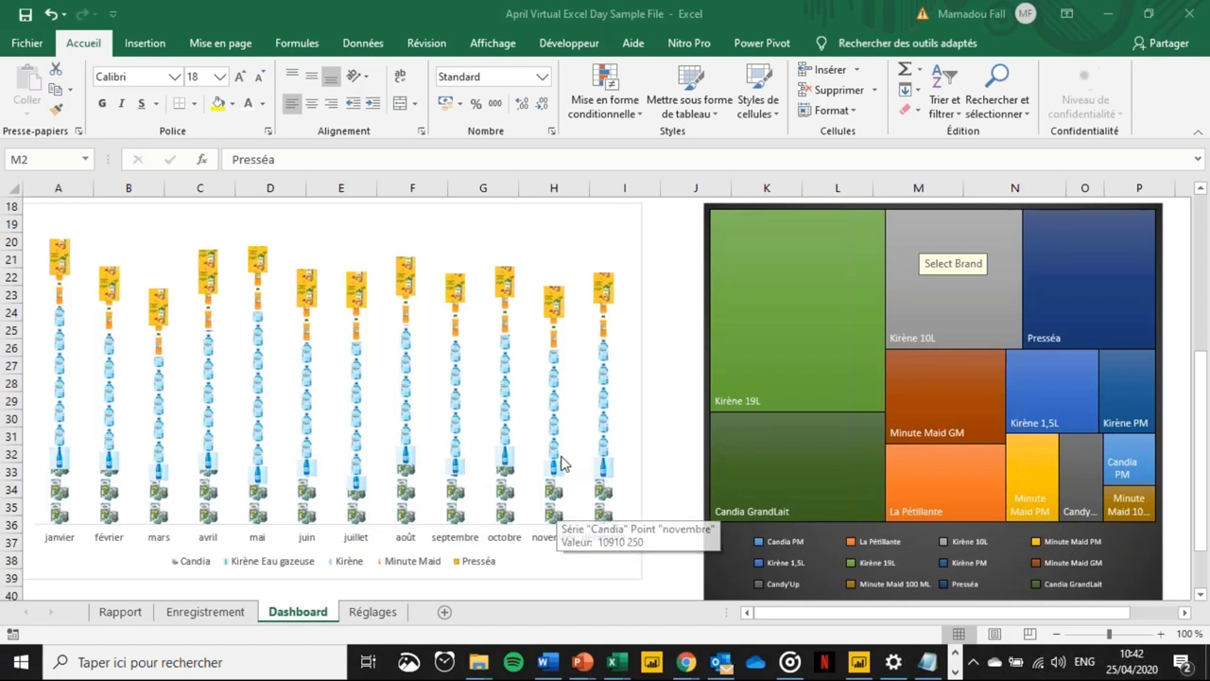
pyautogui.moveTo(559, 472)
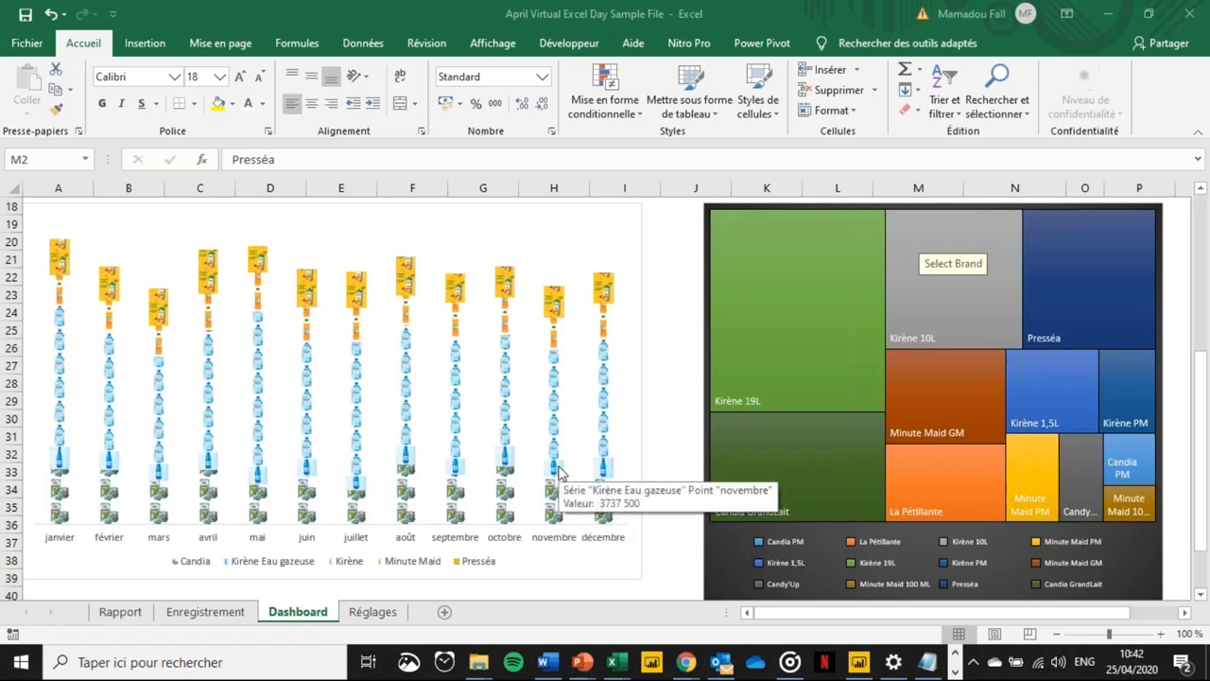
pyautogui.moveTo(558, 341)
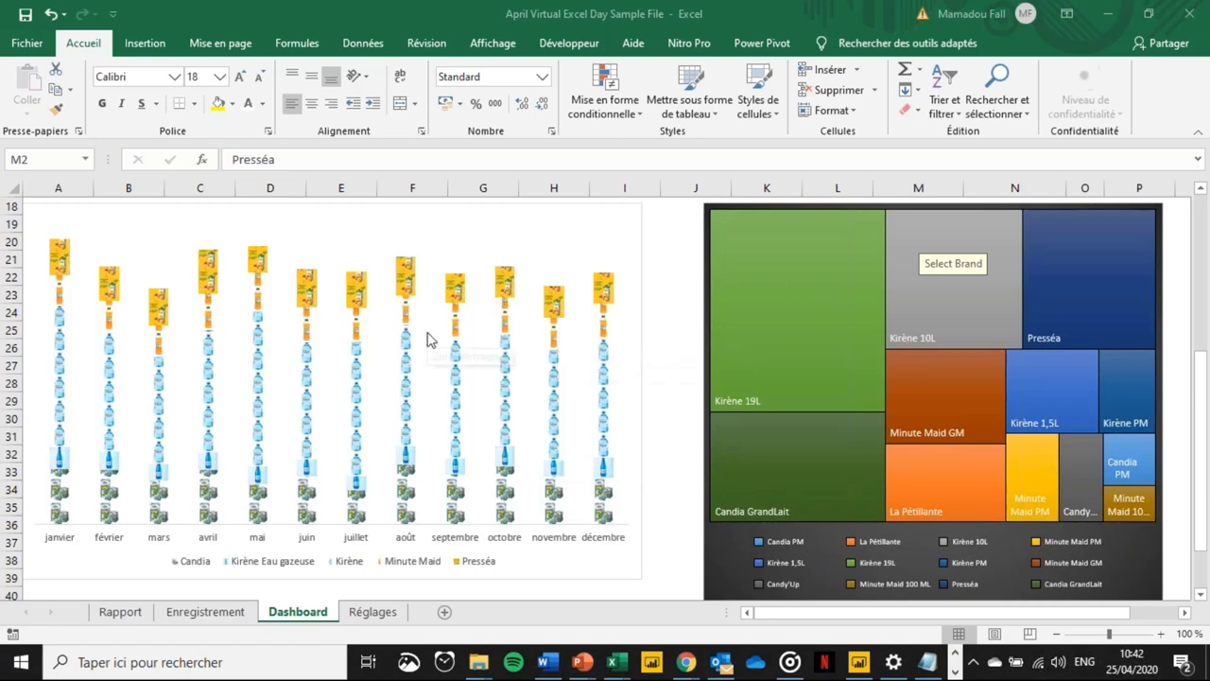
pyautogui.scroll(6, 378, 312)
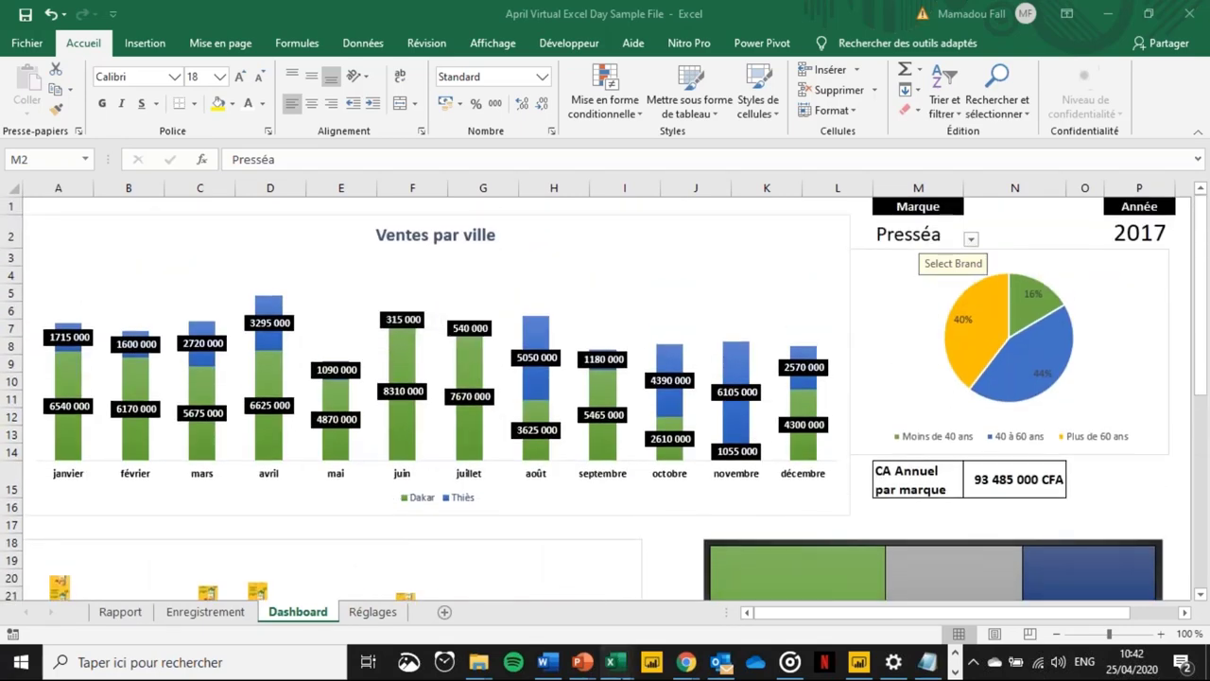
pyautogui.moveTo(611, 662)
pyautogui.click(718, 596)
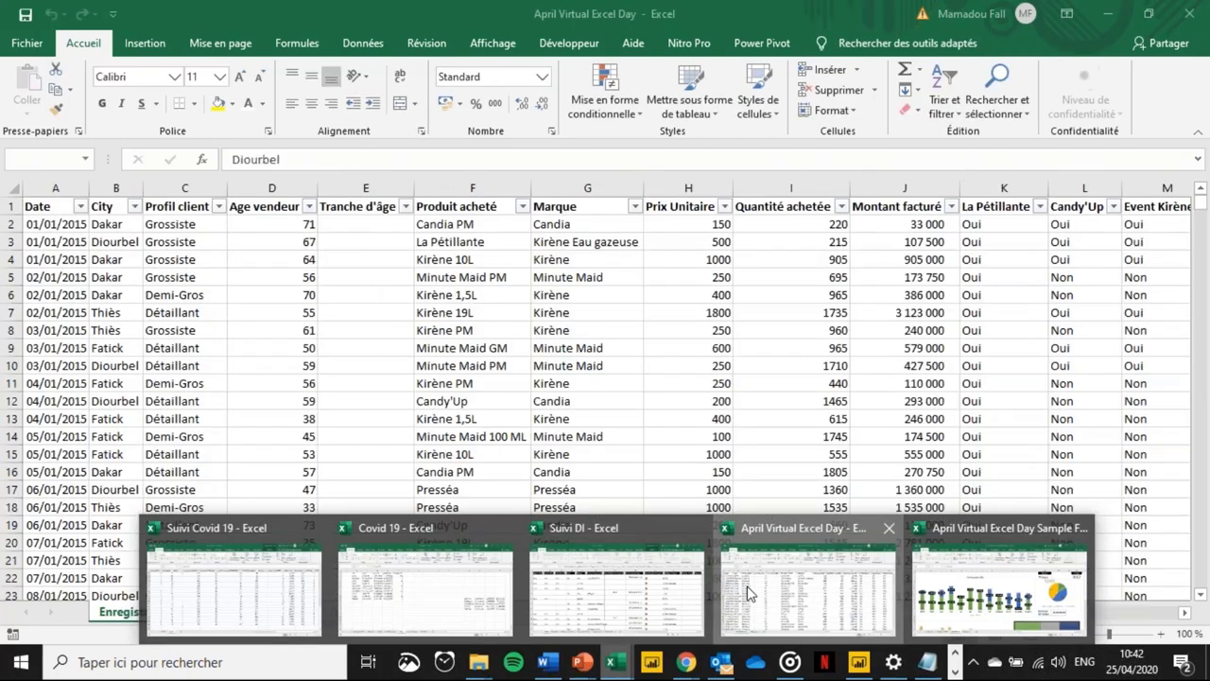
pyautogui.click(81, 326)
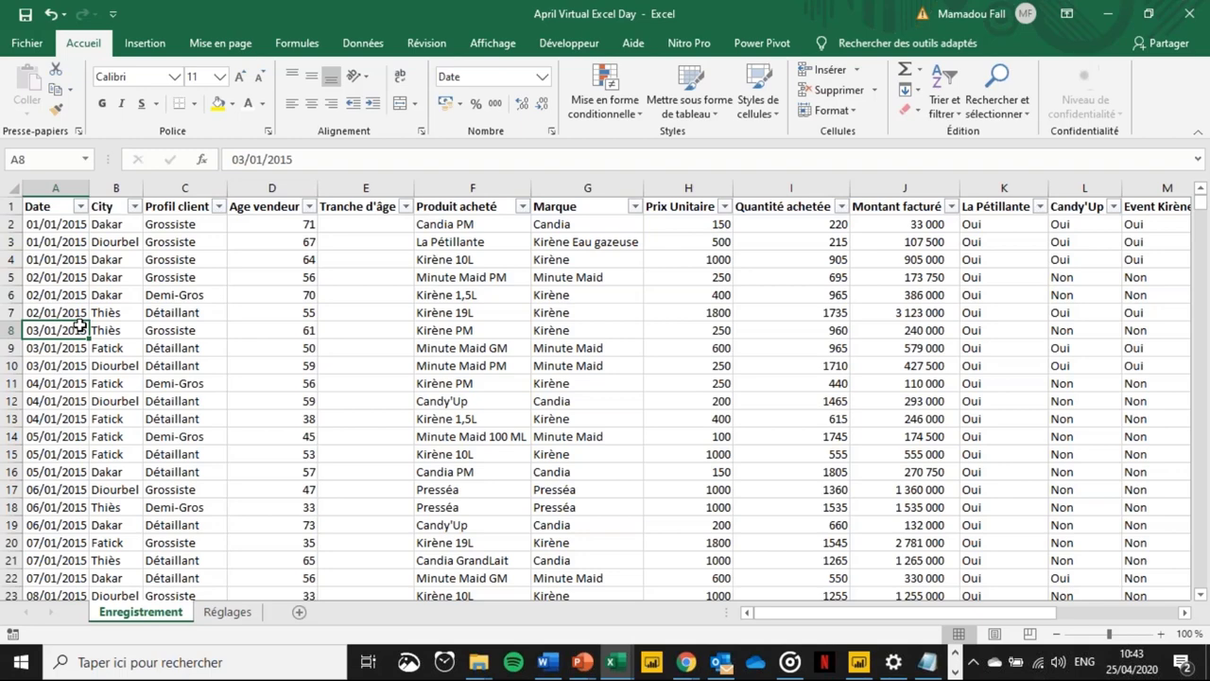
pyautogui.click(11, 224)
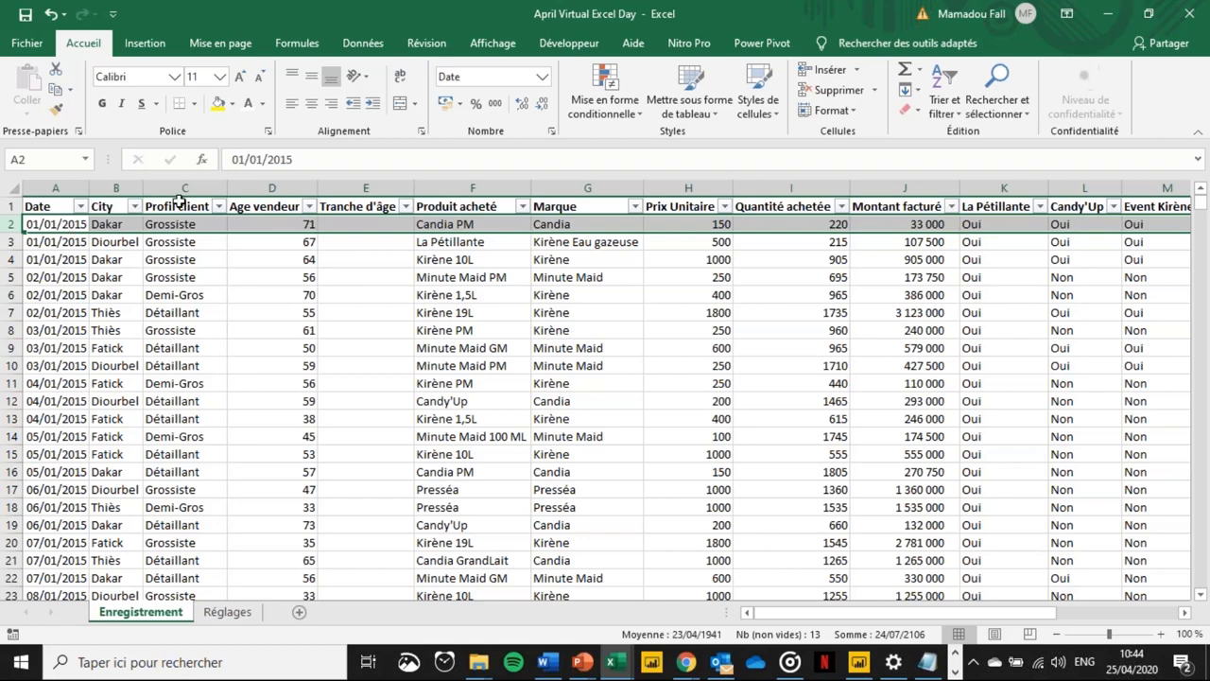
pyautogui.click(109, 185)
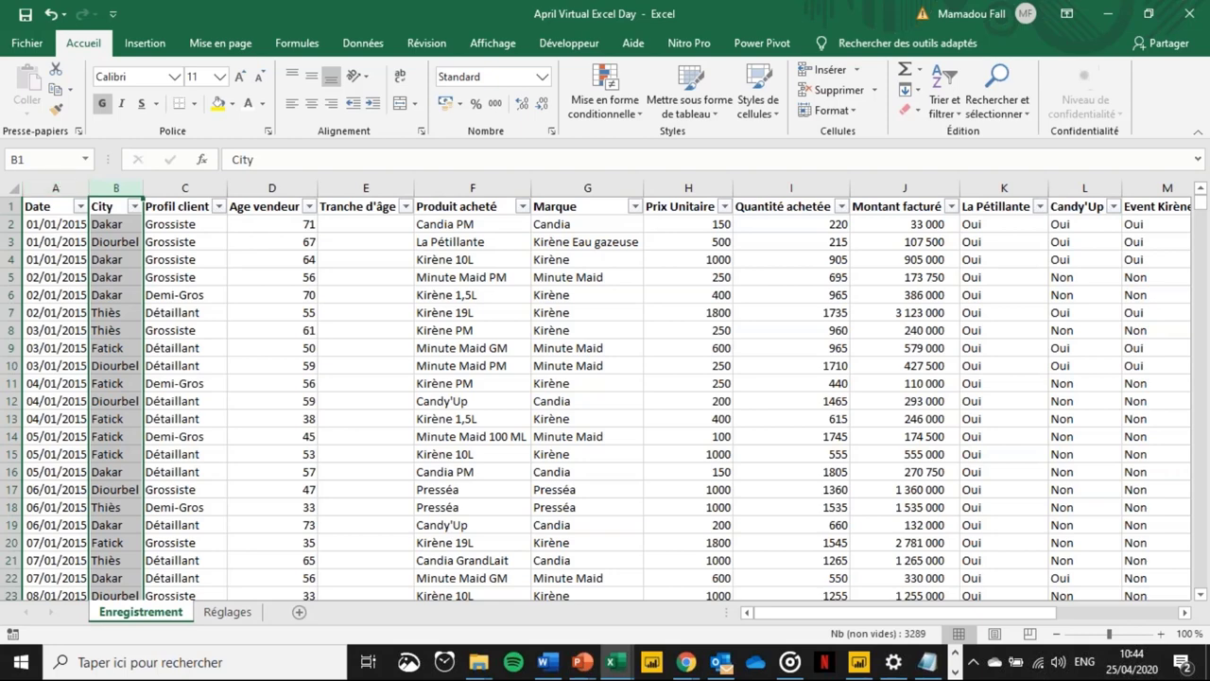
# - Insert a new column B before City headed '# de semaine' and autofit its width
pyautogui.rightClick(113, 187)
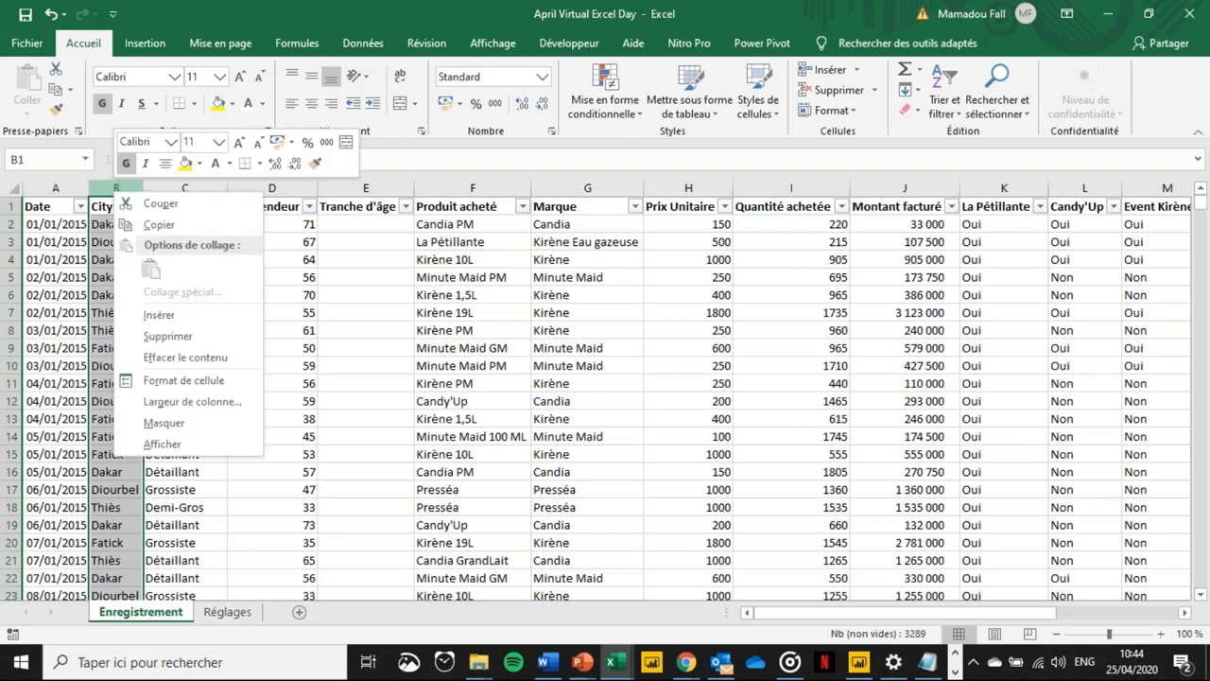
pyautogui.click(187, 318)
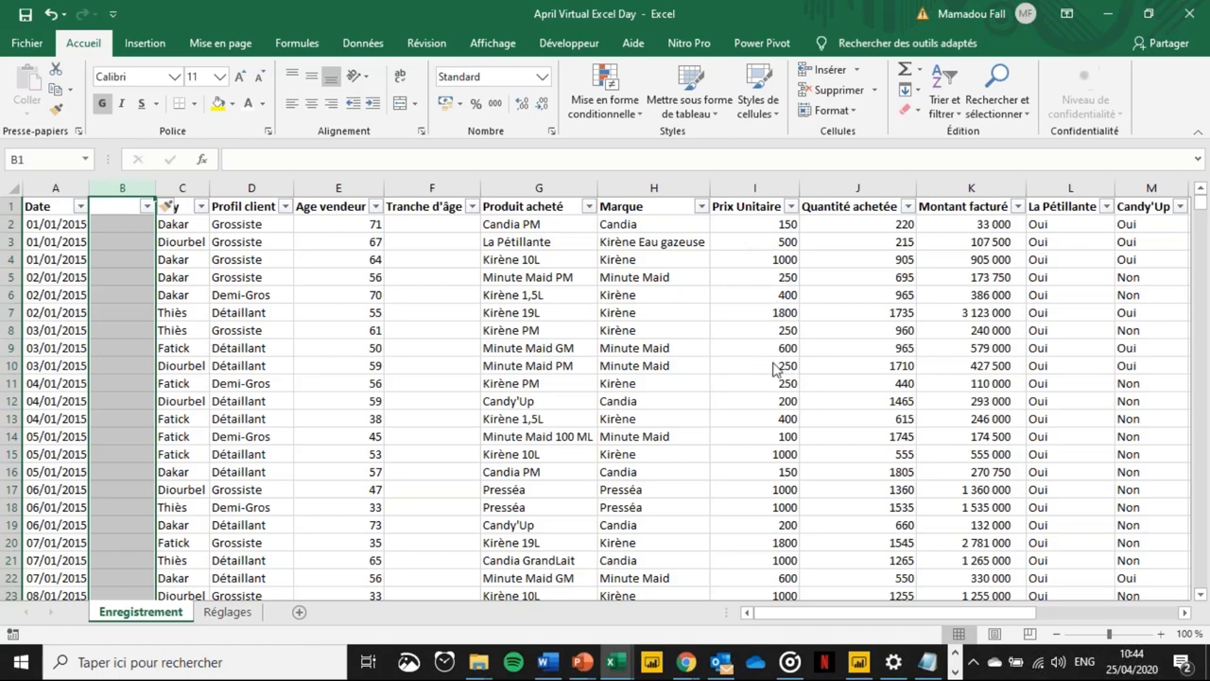
pyautogui.click(115, 225)
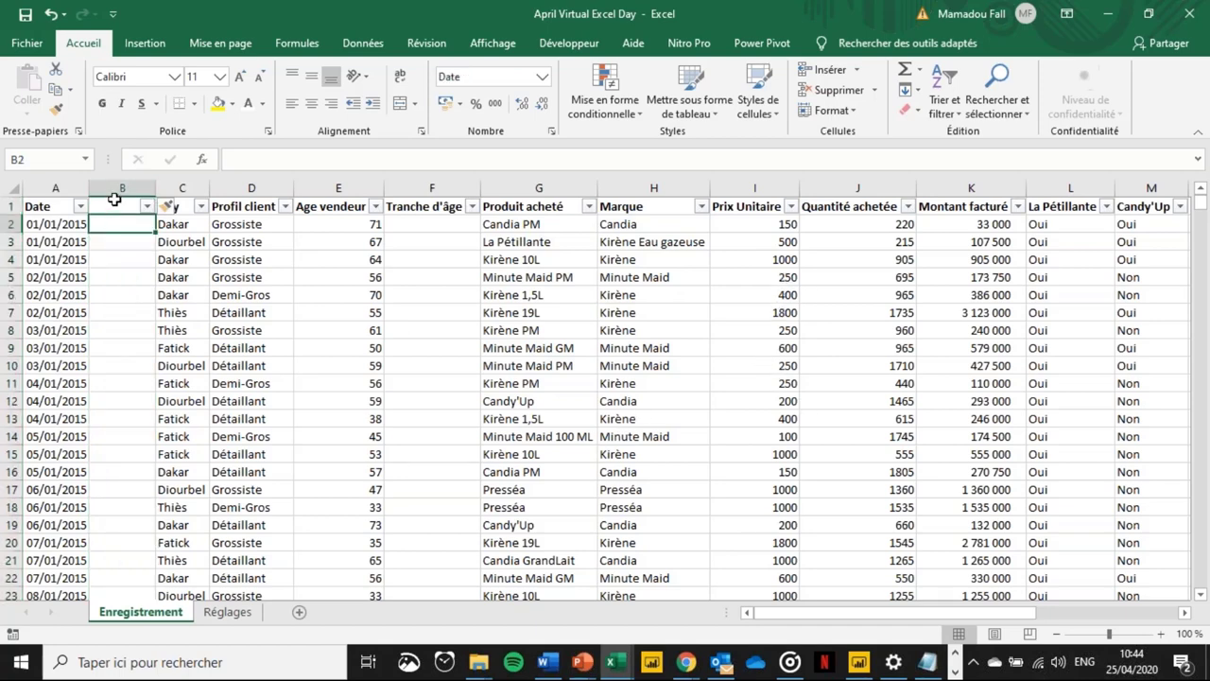
pyautogui.click(113, 199)
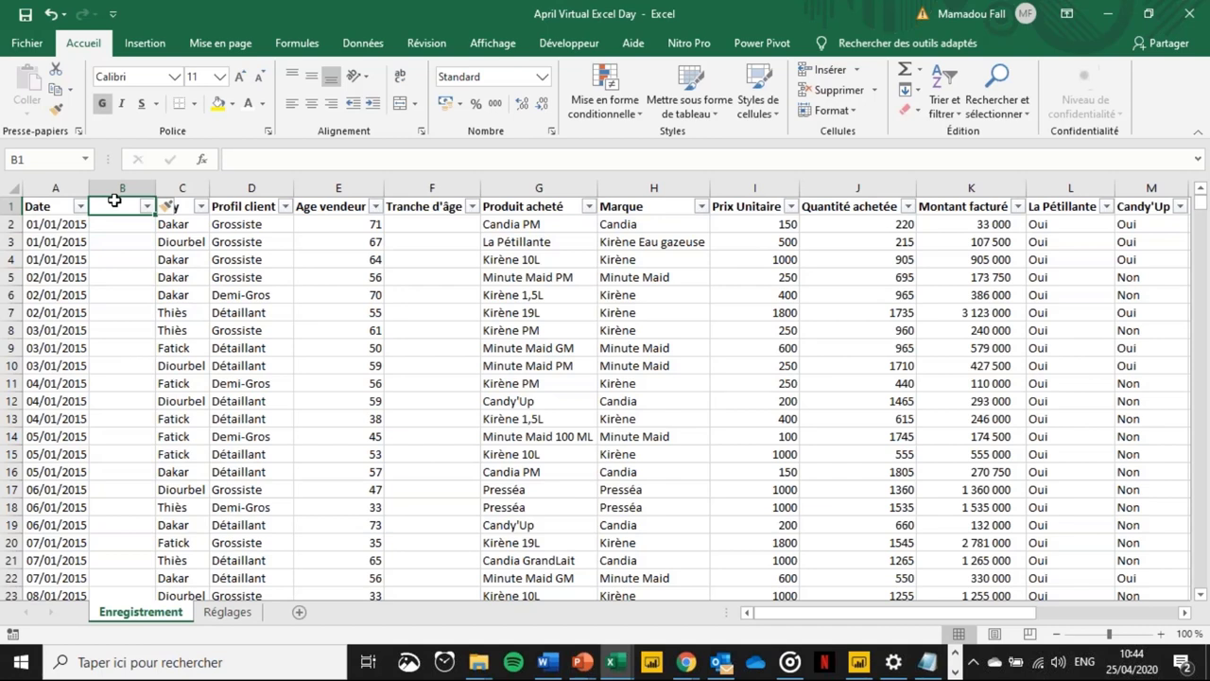
pyautogui.write('# de sem')
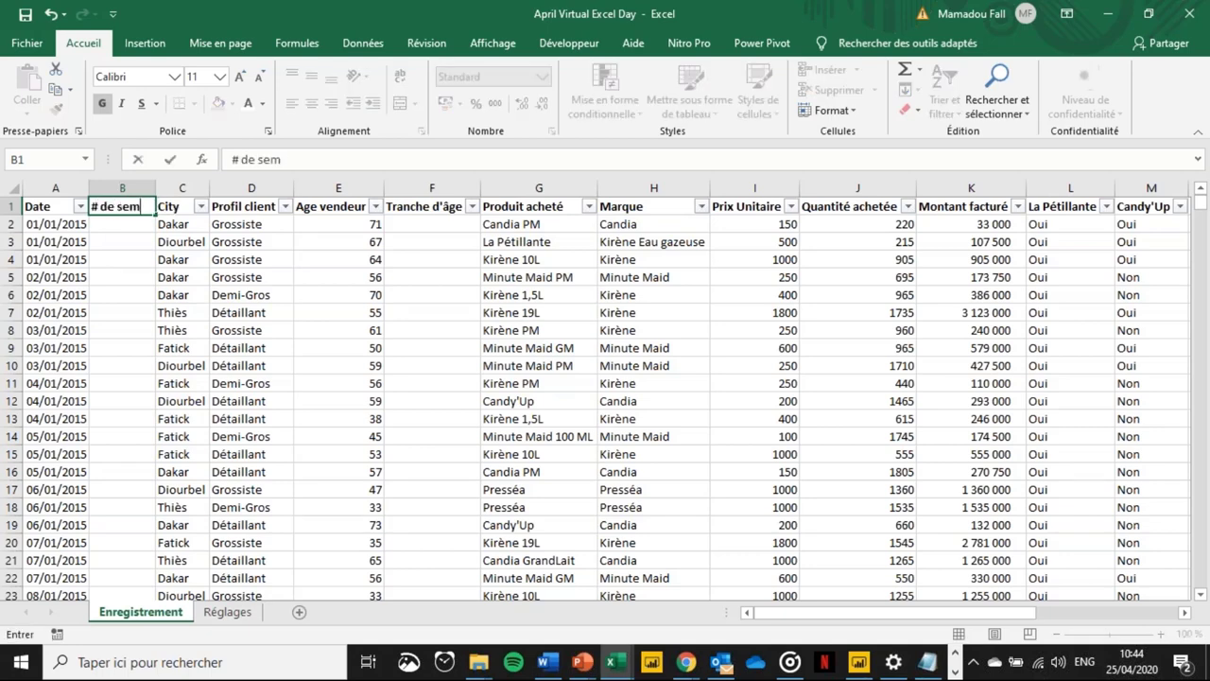
pyautogui.write('aine')
pyautogui.press('Return')
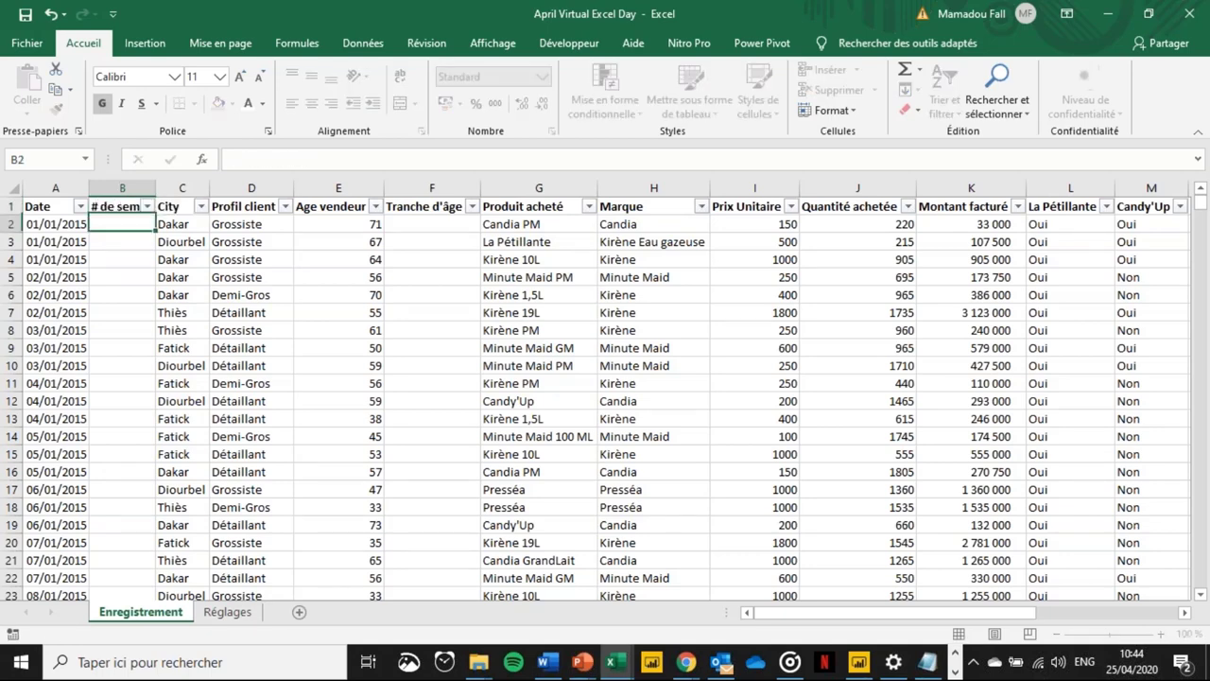
pyautogui.doubleClick(156, 188)
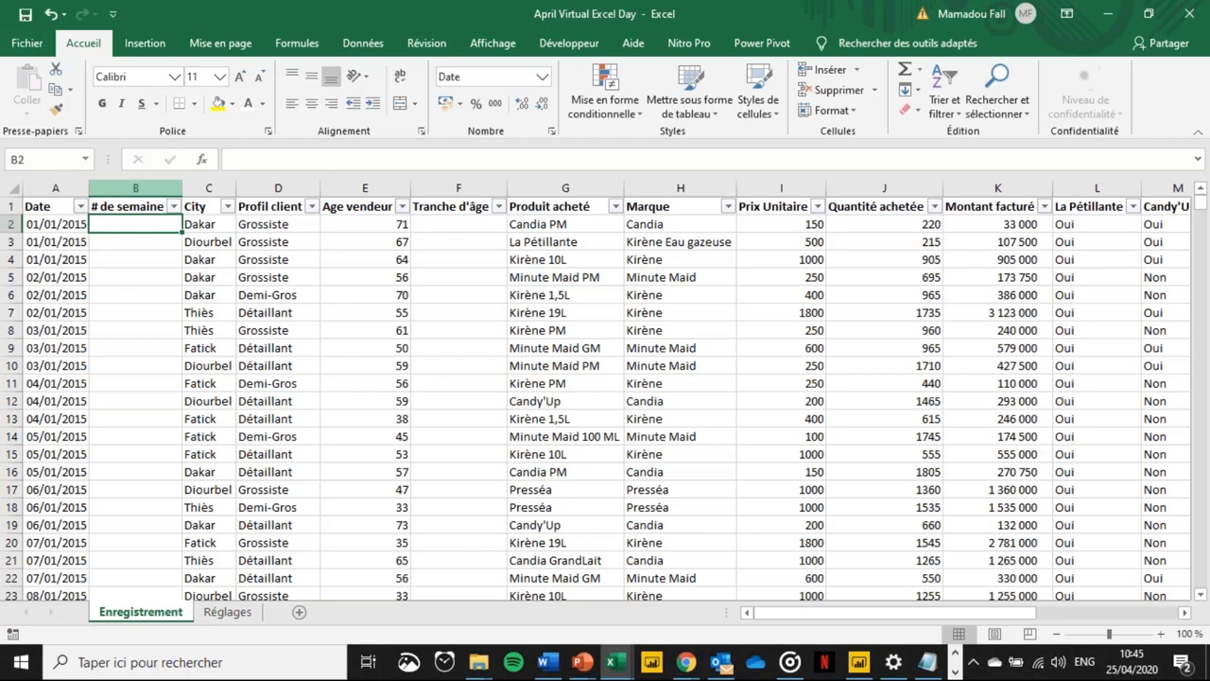
pyautogui.write('=')
pyautogui.press('Escape')
# - Enter the formula =NO.SEMAINE(A2) in B2 to get the first date's week number
pyautogui.write('=no')
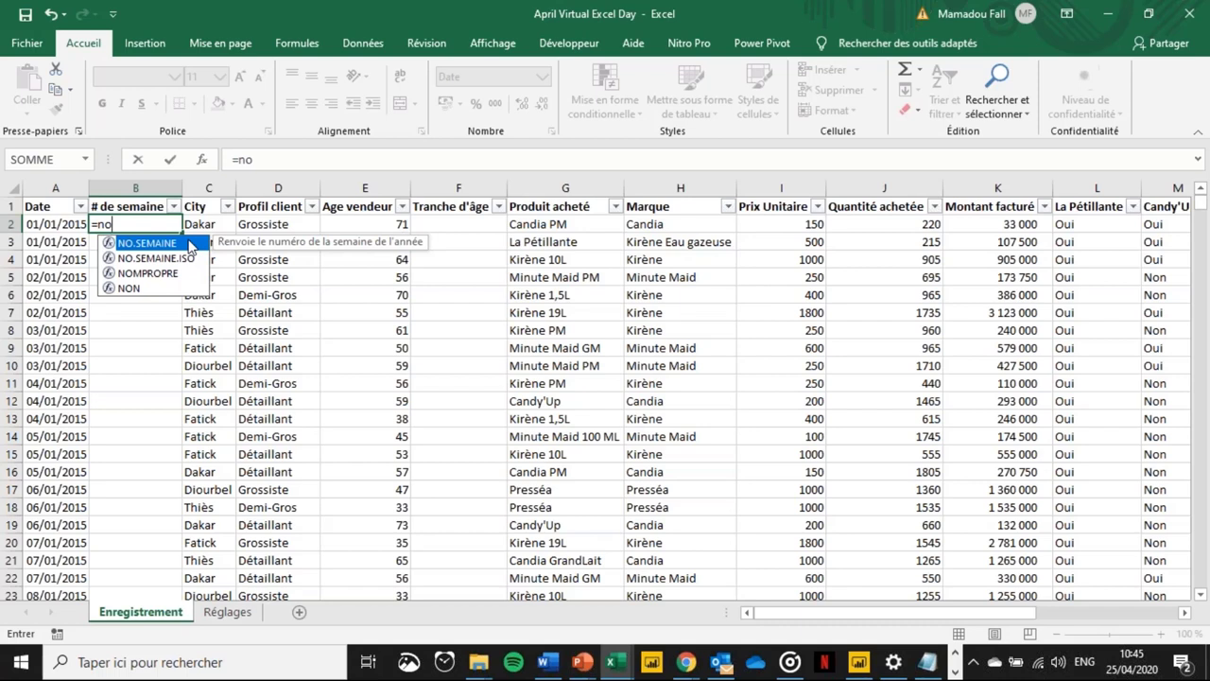
pyautogui.press('Tab')
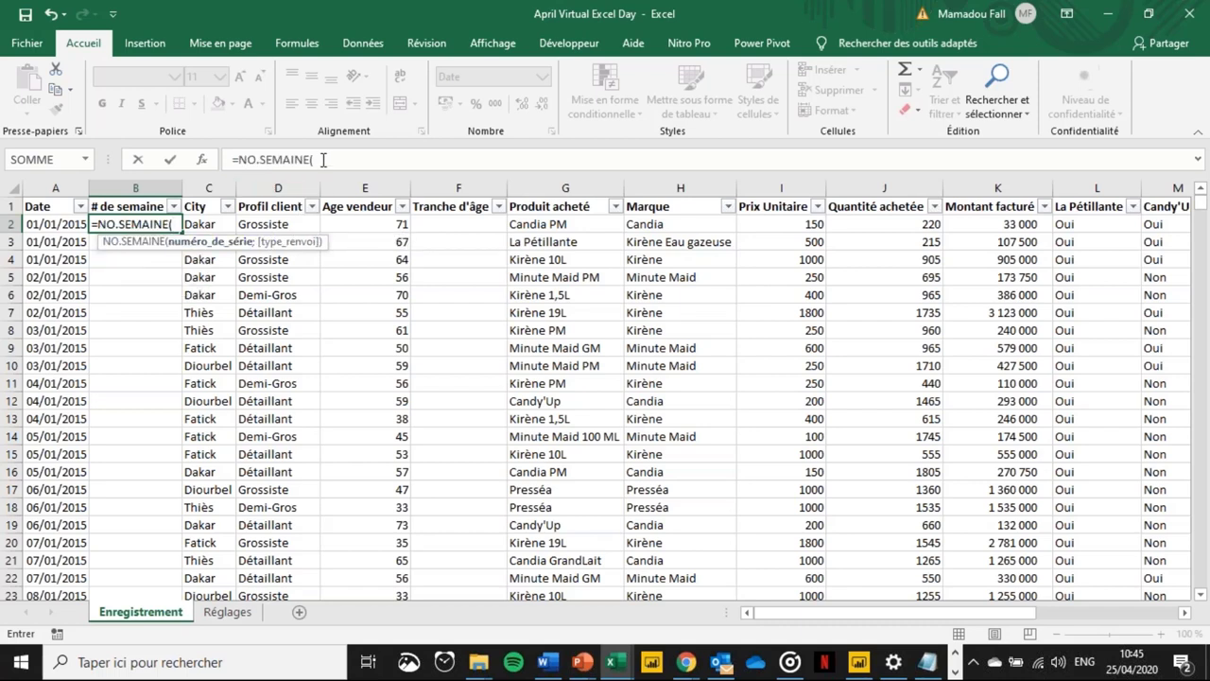
pyautogui.click(42, 224)
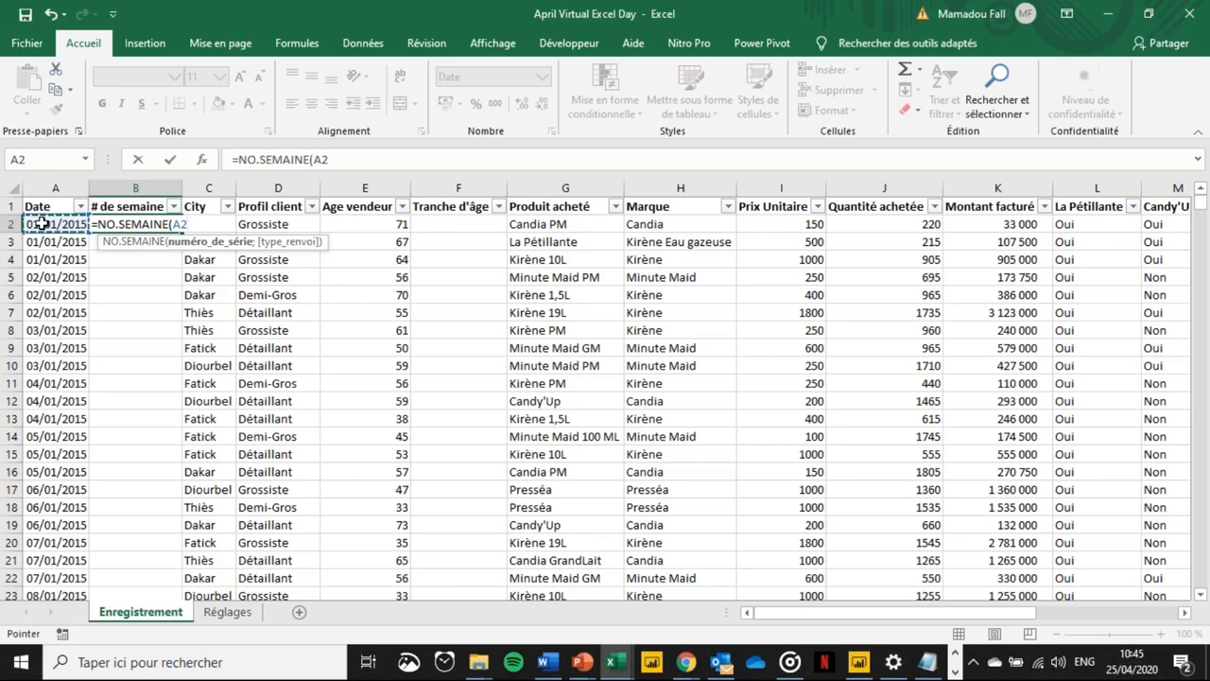
pyautogui.press('Return')
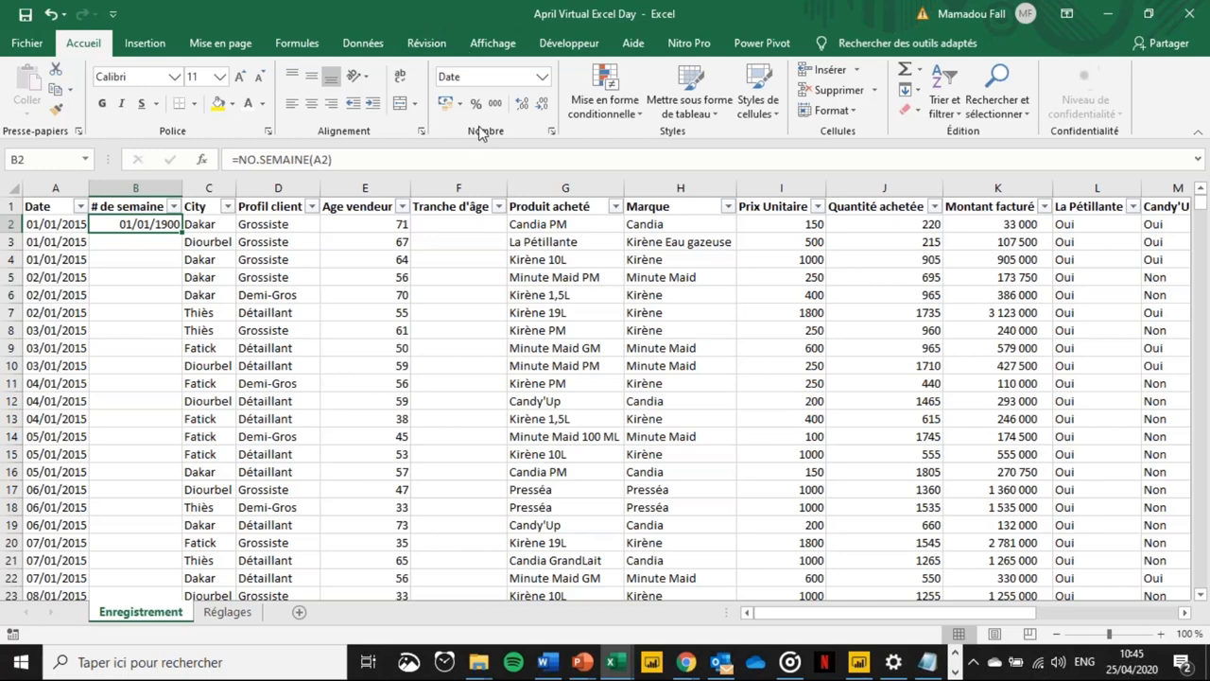
# - Change B2's number format to Standard so it shows week number 1
pyautogui.click(540, 79)
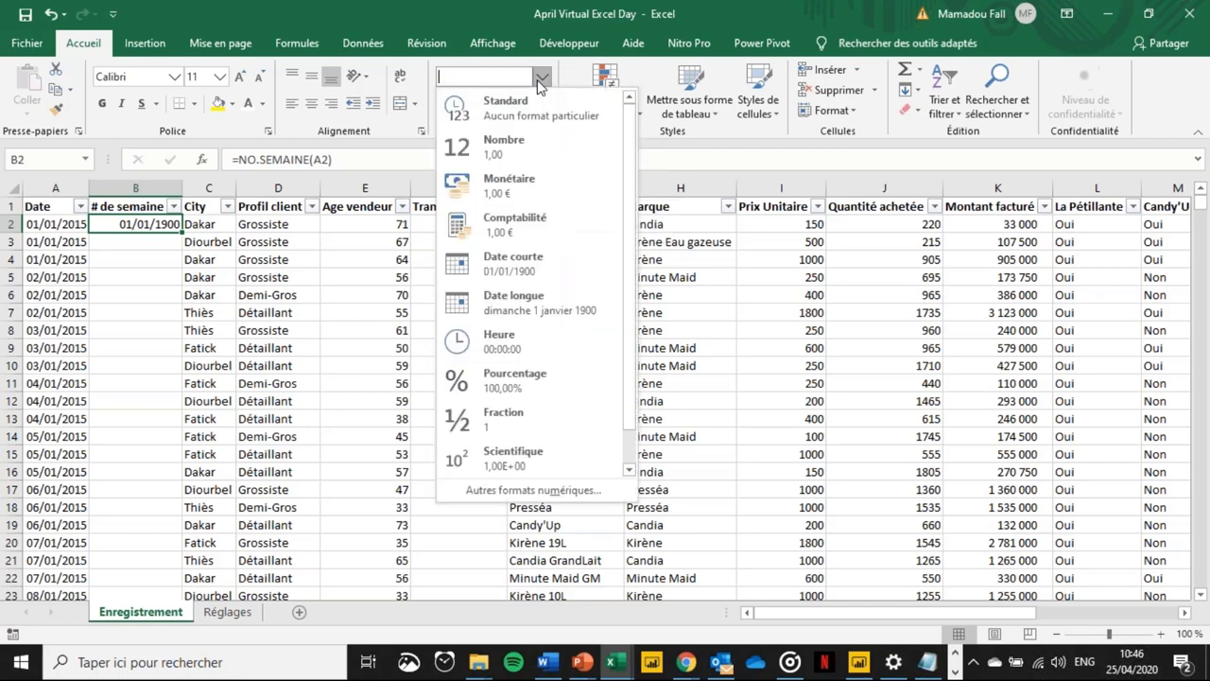
pyautogui.click(541, 100)
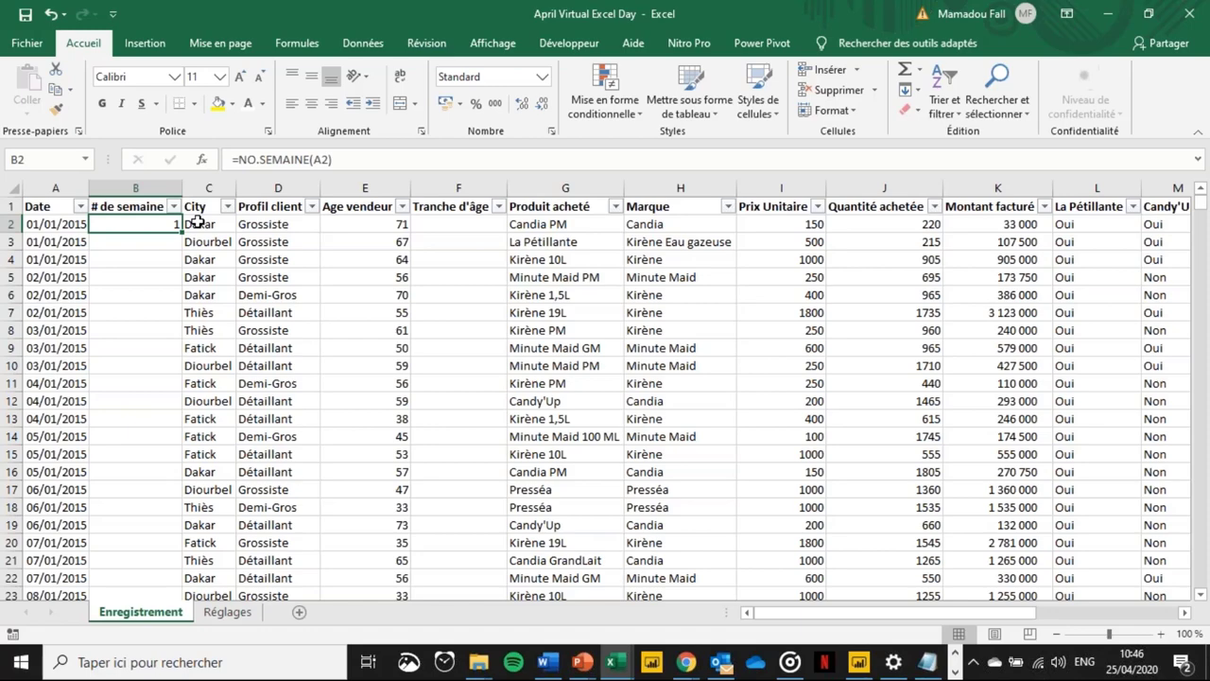
pyautogui.scroll(-7, 202, 273)
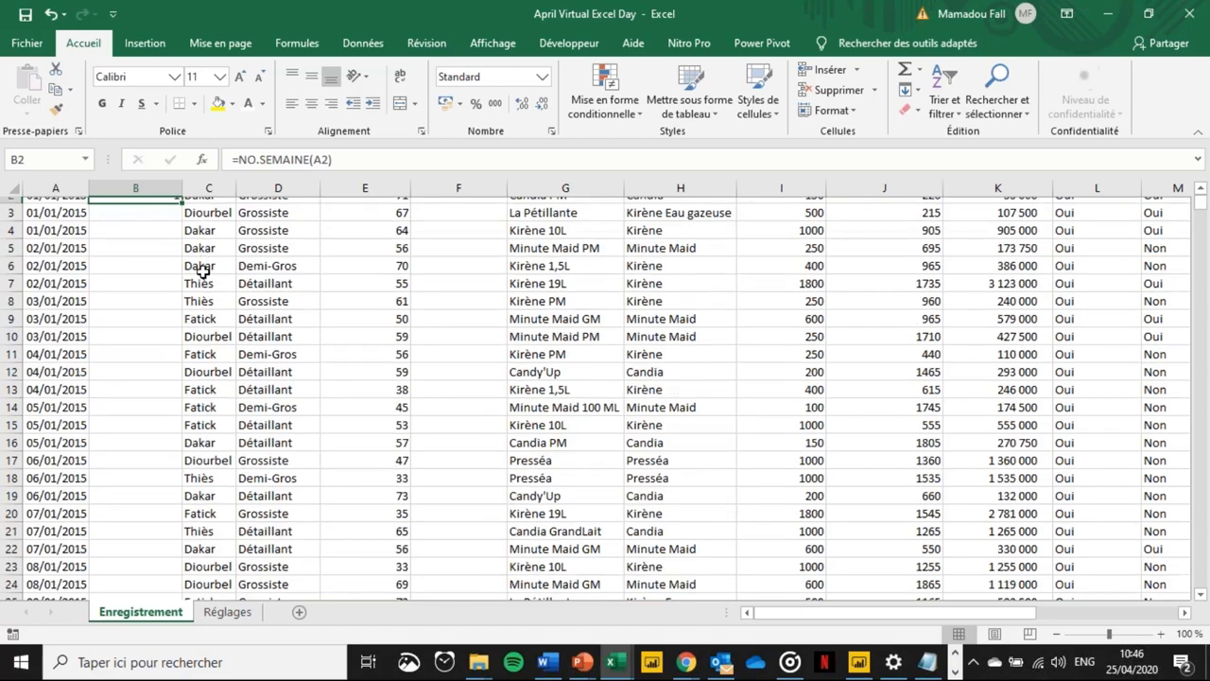
pyautogui.scroll(-11, 202, 272)
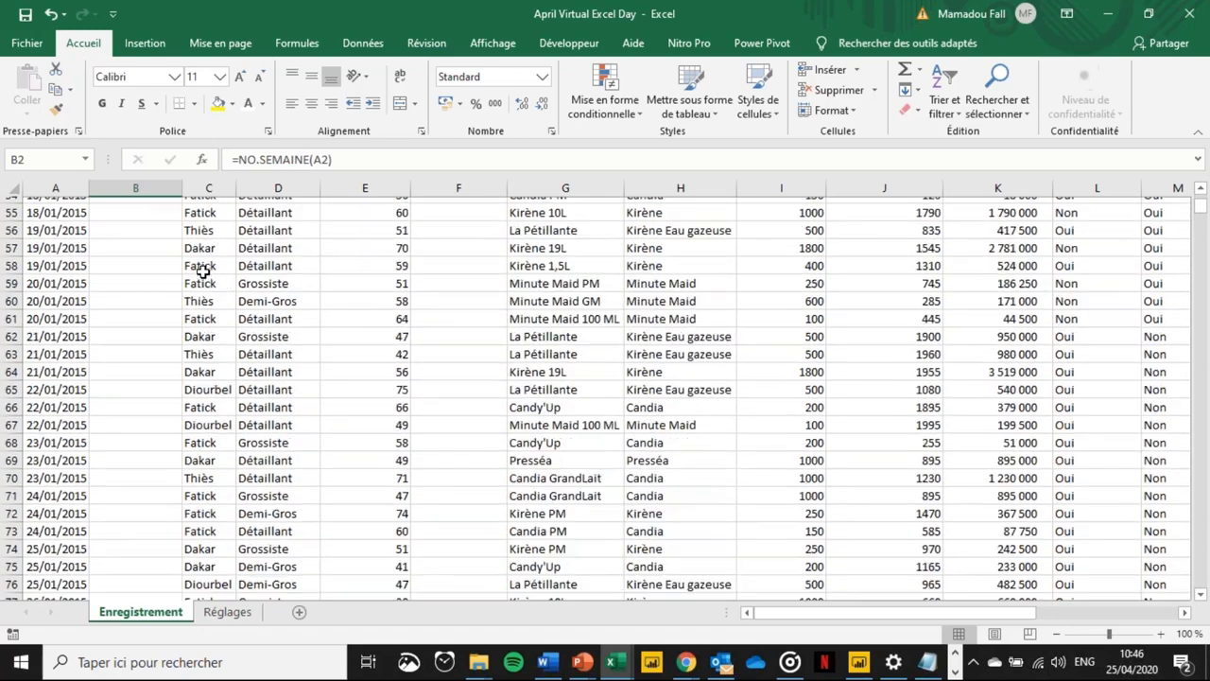
pyautogui.scroll(10, 202, 273)
pyautogui.scroll(8, 202, 272)
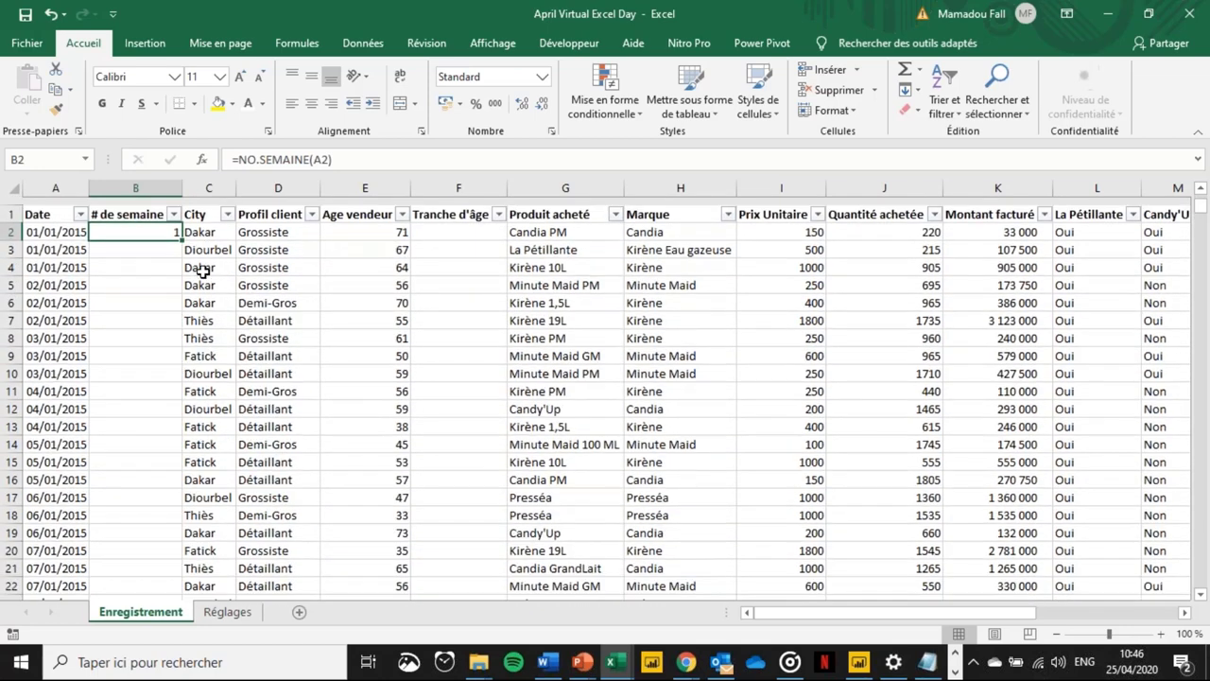
pyautogui.press('Left')
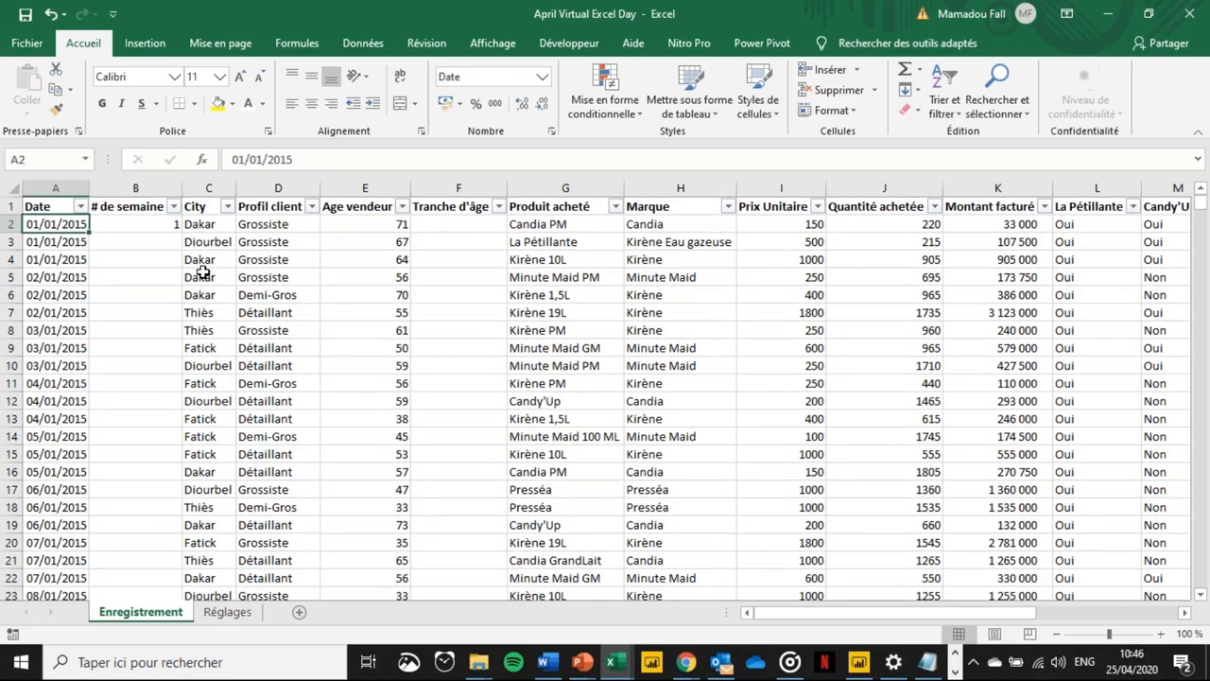
pyautogui.hotkey('ctrl', 'shift', 'Down')
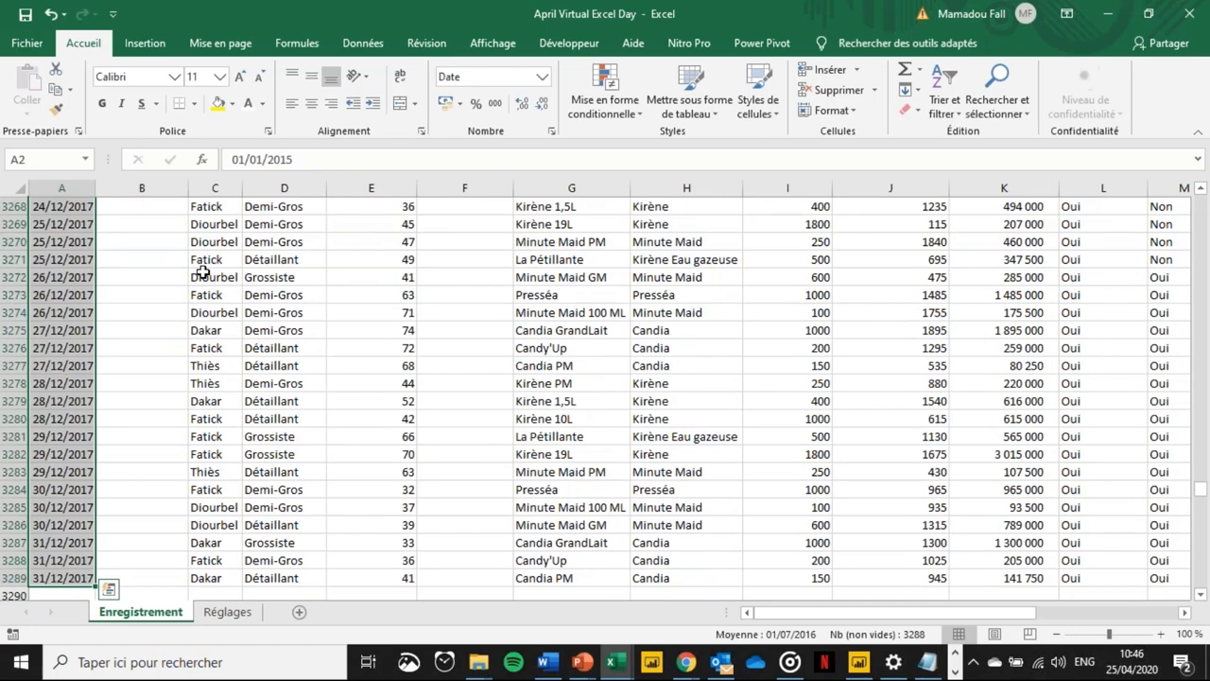
pyautogui.hotkey('ctrl', 'Home')
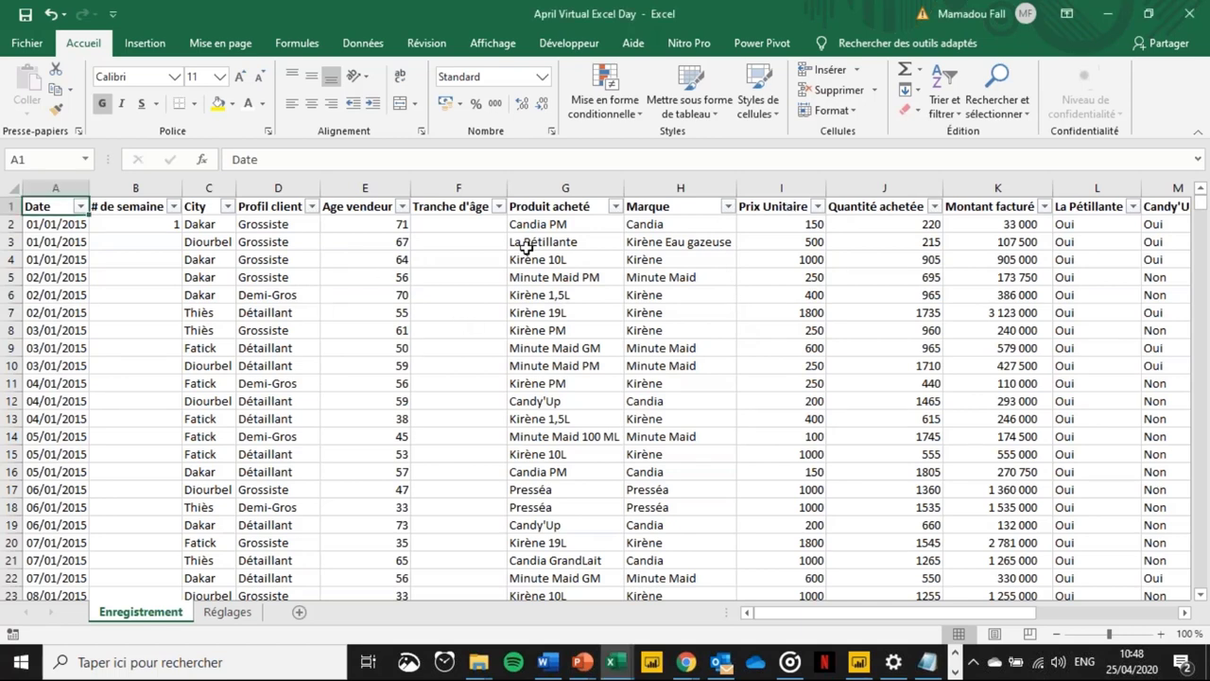
pyautogui.click(274, 279)
pyautogui.click(143, 227)
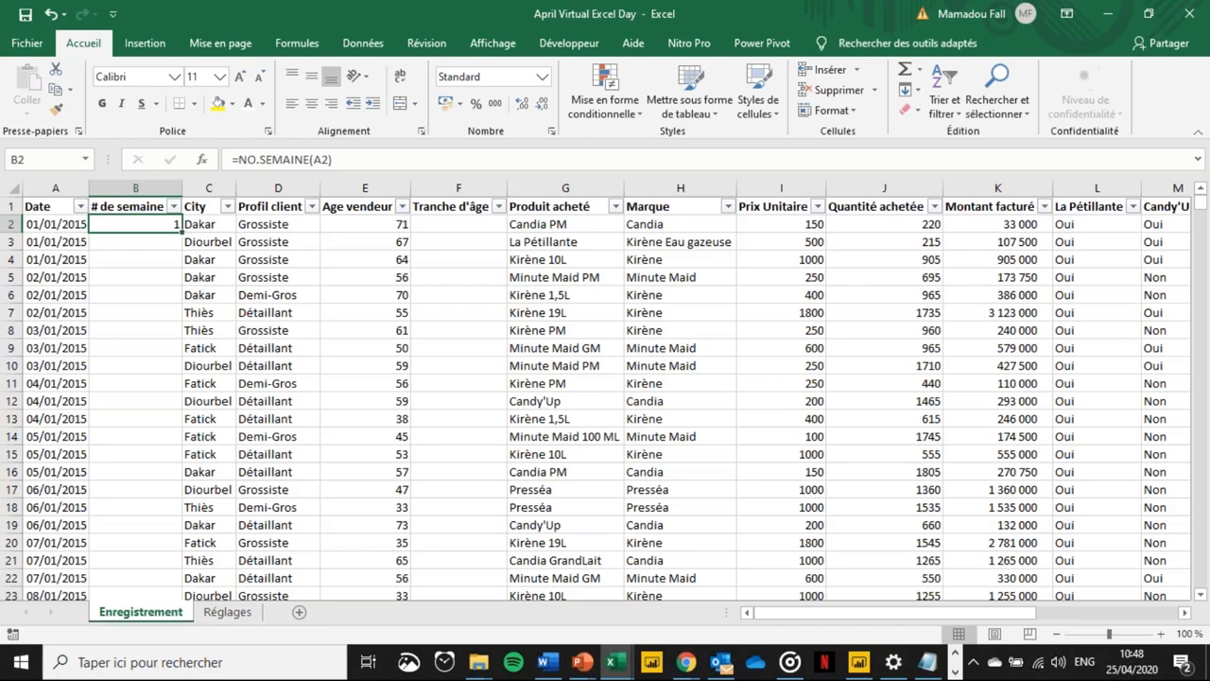
pyautogui.doubleClick(182, 229)
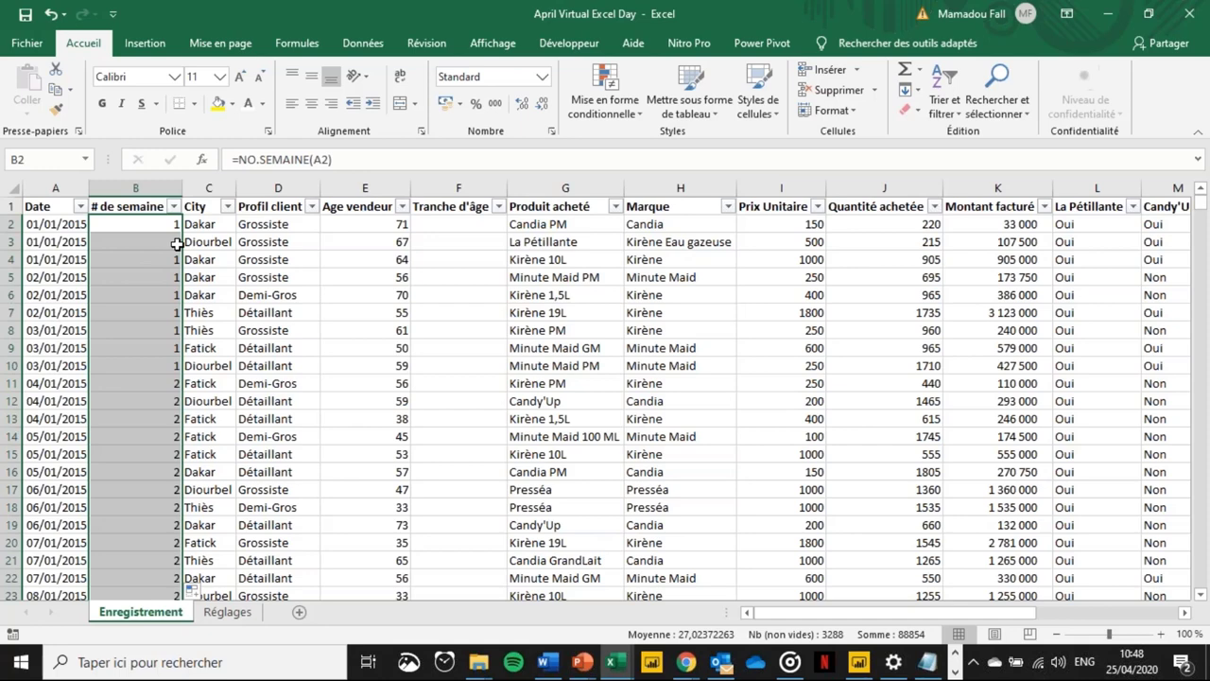
pyautogui.click(161, 221)
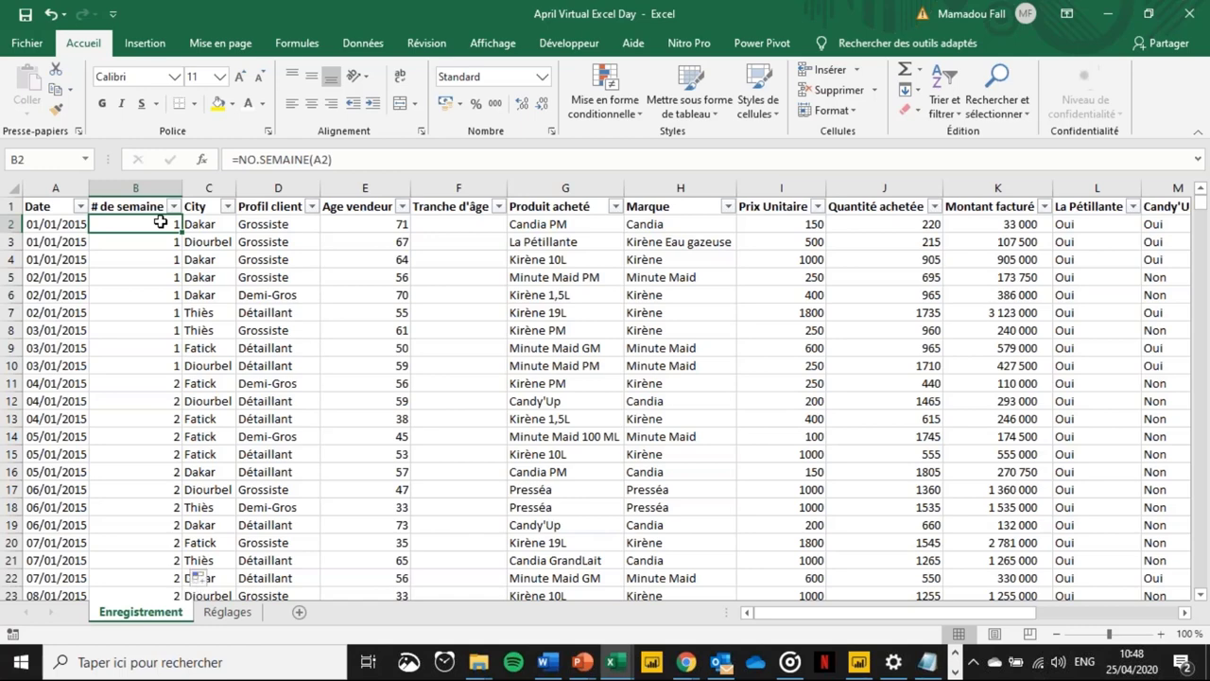
pyautogui.hotkey('ctrl', 'Down')
pyautogui.hotkey('ctrl', 'Up')
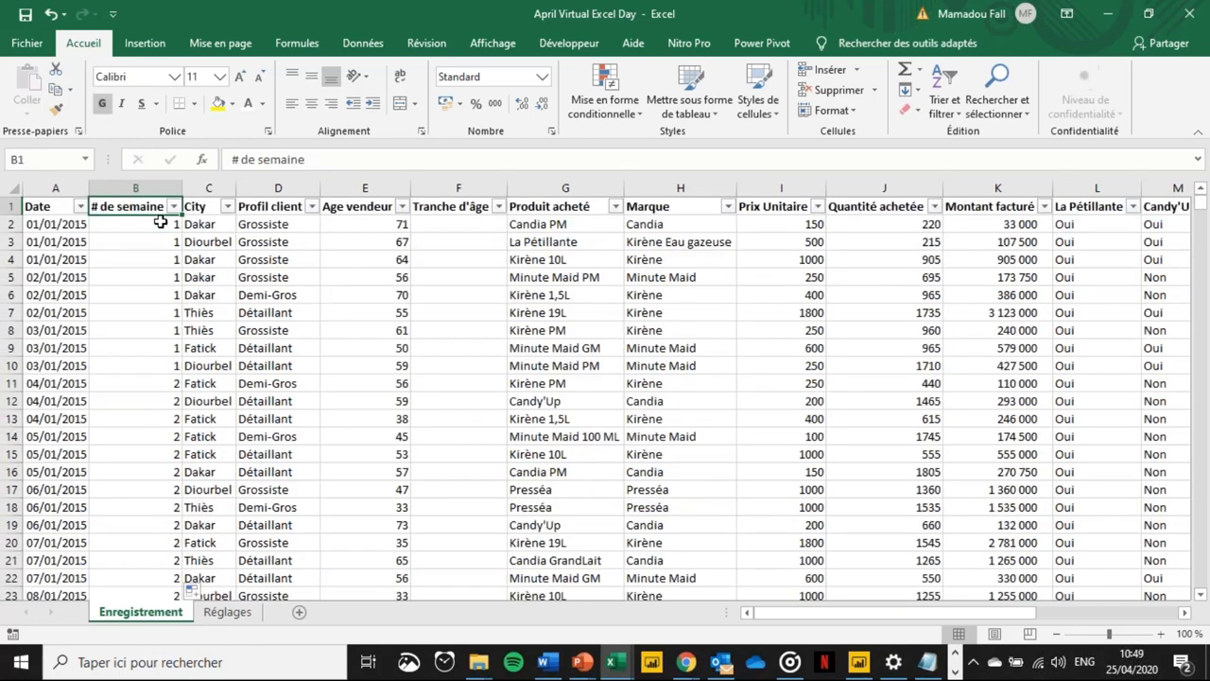
pyautogui.press('Down')
pyautogui.hotkey('shift', 'Down')
pyautogui.hotkey('shift', 'Down')
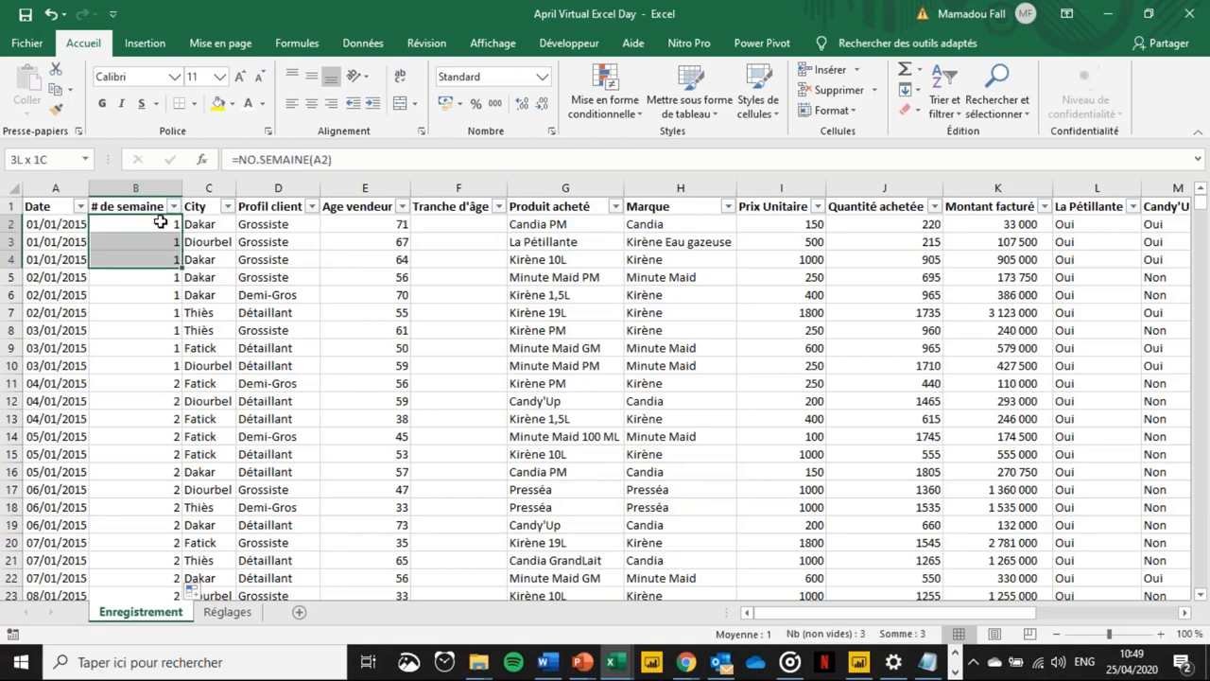
pyautogui.hotkey('shift', 'Down')
pyautogui.hotkey('shift', 'Right')
pyautogui.hotkey('shift', 'Left')
pyautogui.hotkey('shift', 'Right')
pyautogui.hotkey('shift', 'Right')
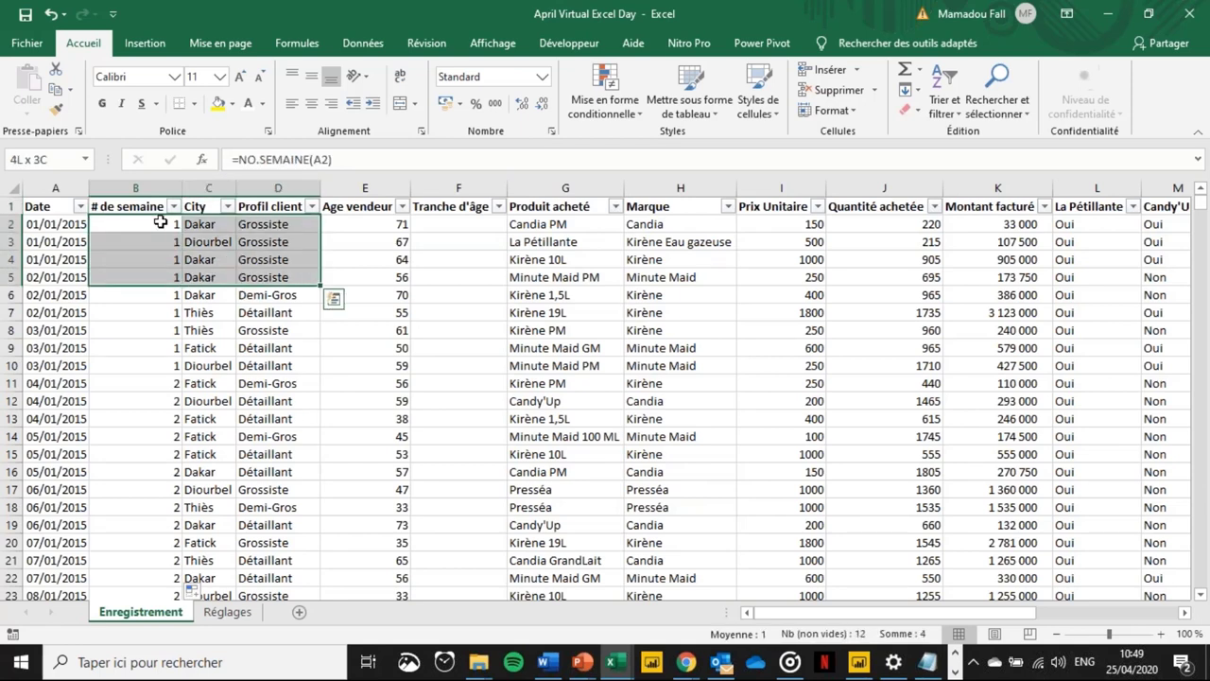
pyautogui.hotkey('shift', 'Left')
pyautogui.hotkey('shift', 'Left')
pyautogui.hotkey('shift', 'Left')
pyautogui.hotkey('shift', 'Right')
pyautogui.press('Left')
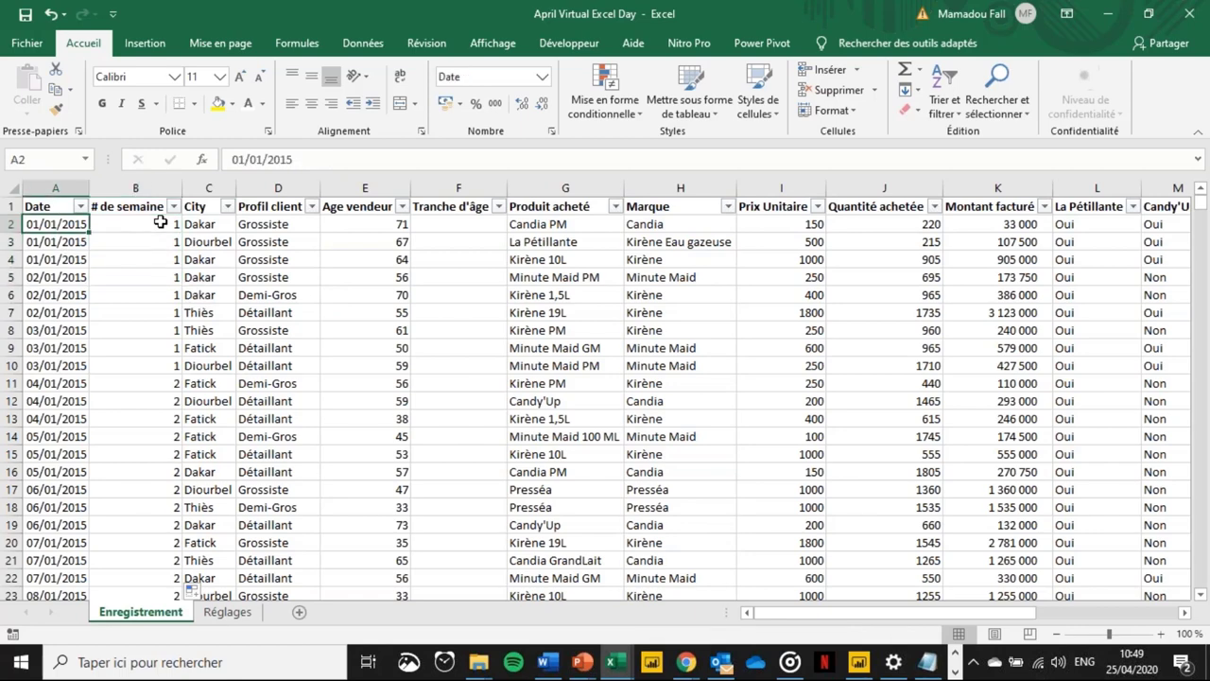
pyautogui.press('Right')
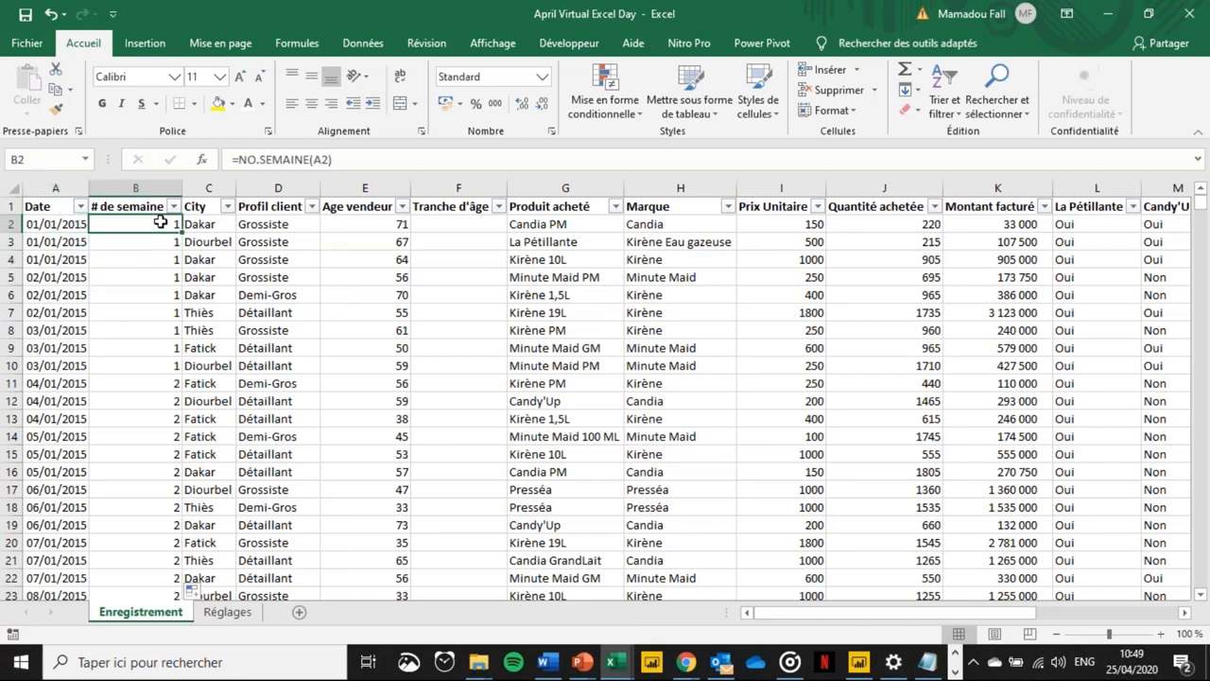
pyautogui.hotkey('ctrl', 'shift', 'Down')
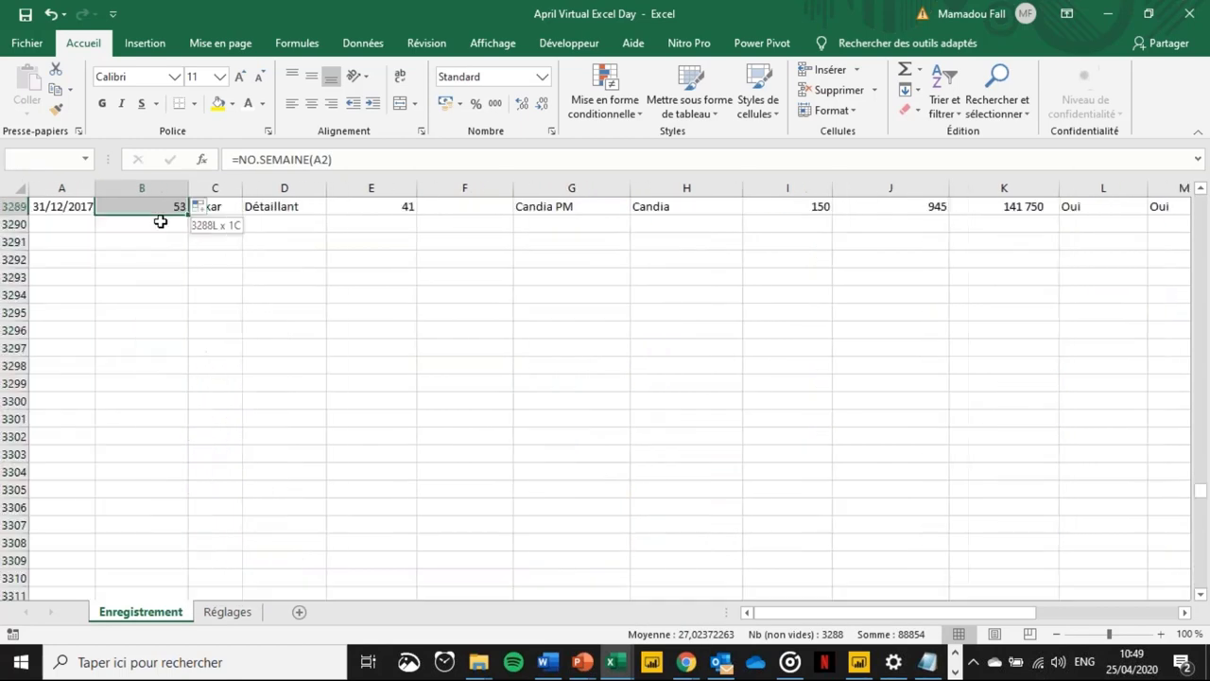
pyautogui.hotkey('ctrl', 'shift', 'Up')
pyautogui.press('Down')
pyautogui.hotkey('shift', 'Right')
pyautogui.hotkey('shift', 'Right')
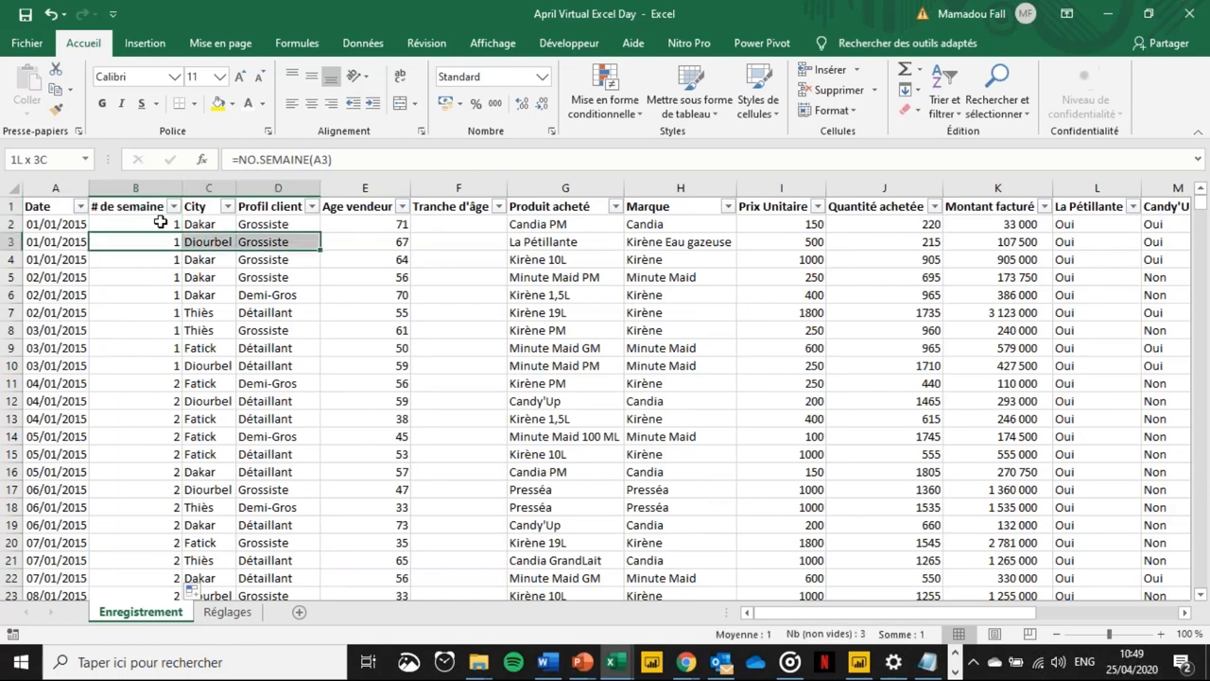
pyautogui.press('Right')
pyautogui.press('Right')
pyautogui.press('Right')
pyautogui.press('Right')
pyautogui.press('Left')
pyautogui.hotkey('shift', 'Home')
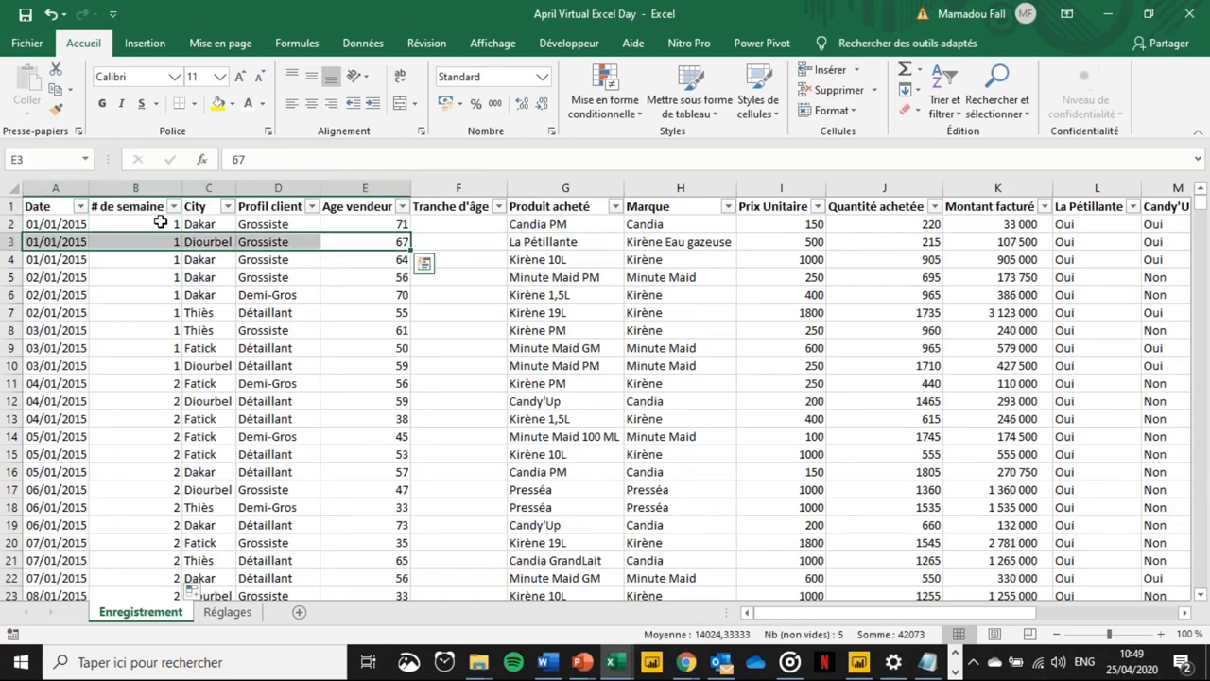
pyautogui.press('Left')
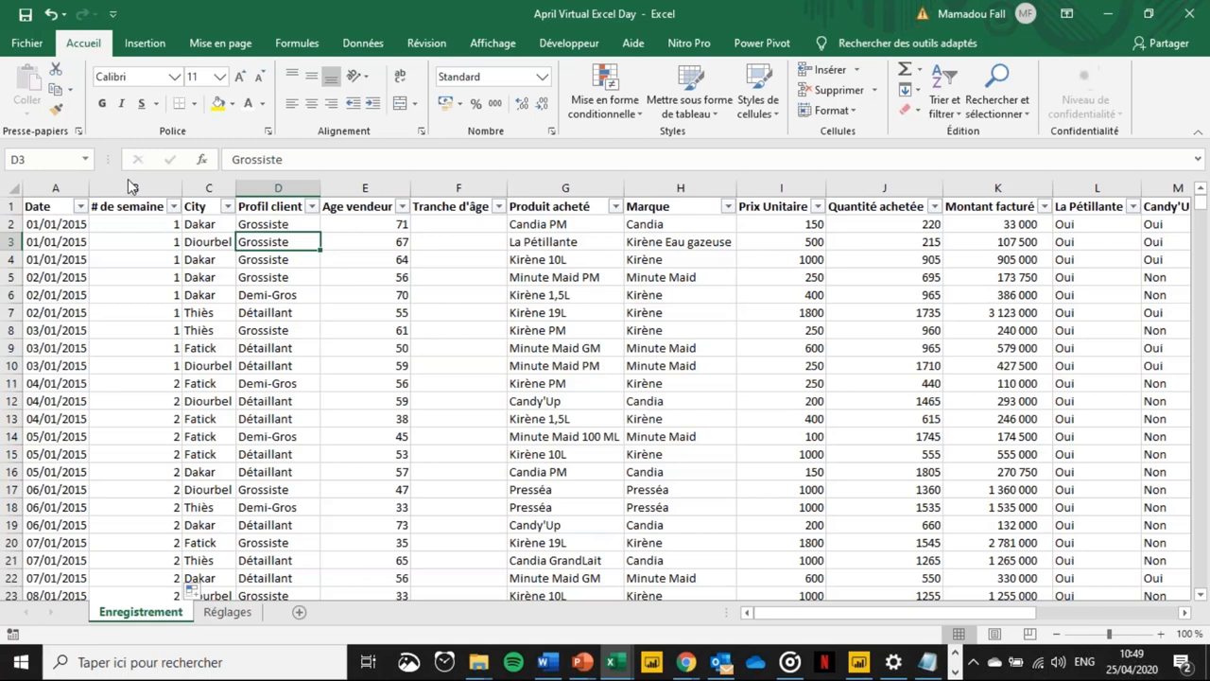
# - Insert three blank columns C to E before City, shifting City to column F
pyautogui.click(208, 188)
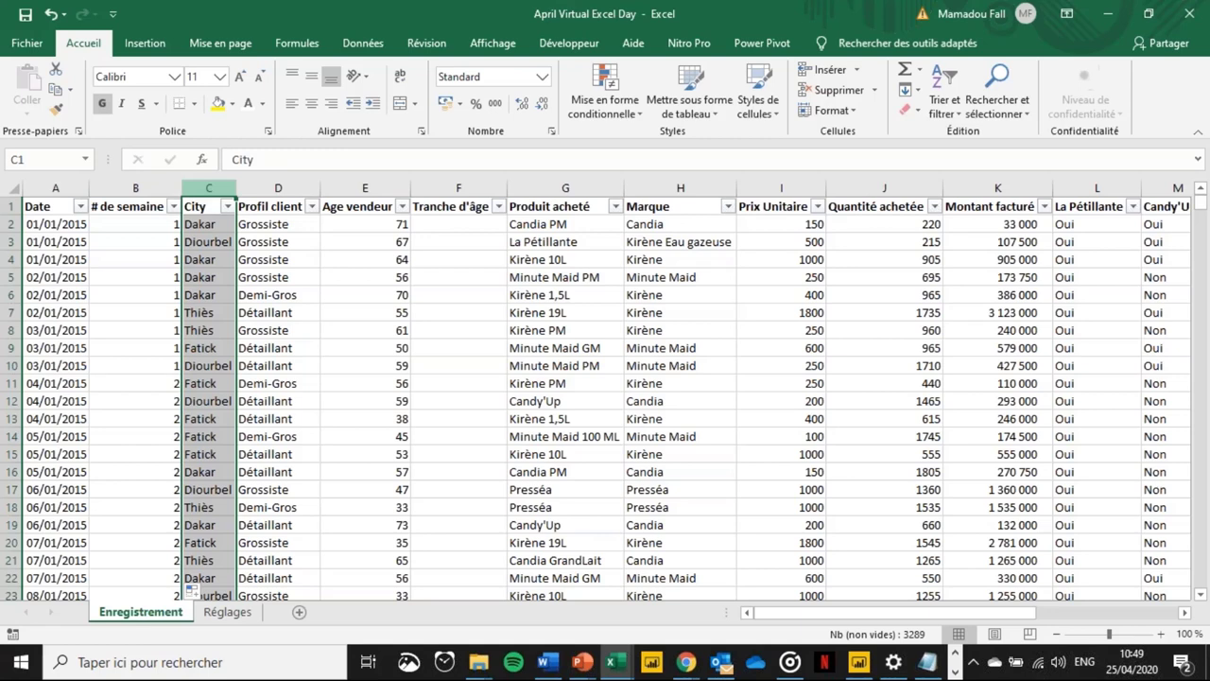
pyautogui.moveTo(213, 188); pyautogui.dragTo(365, 188)
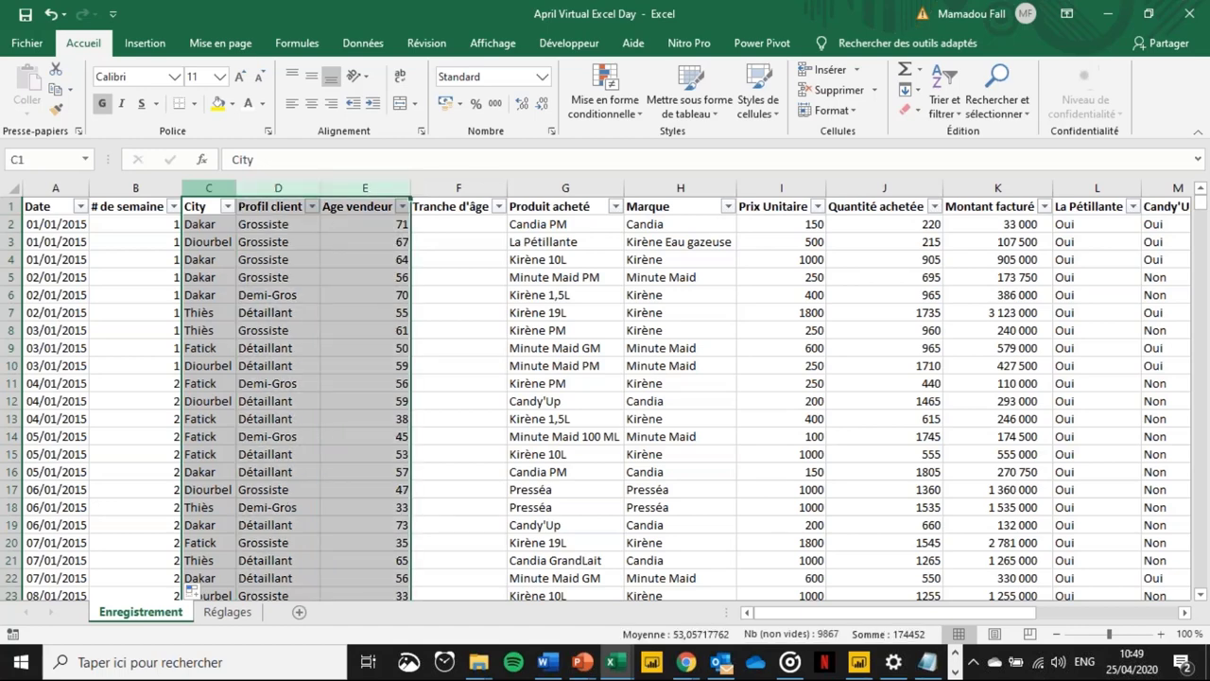
pyautogui.rightClick(211, 190)
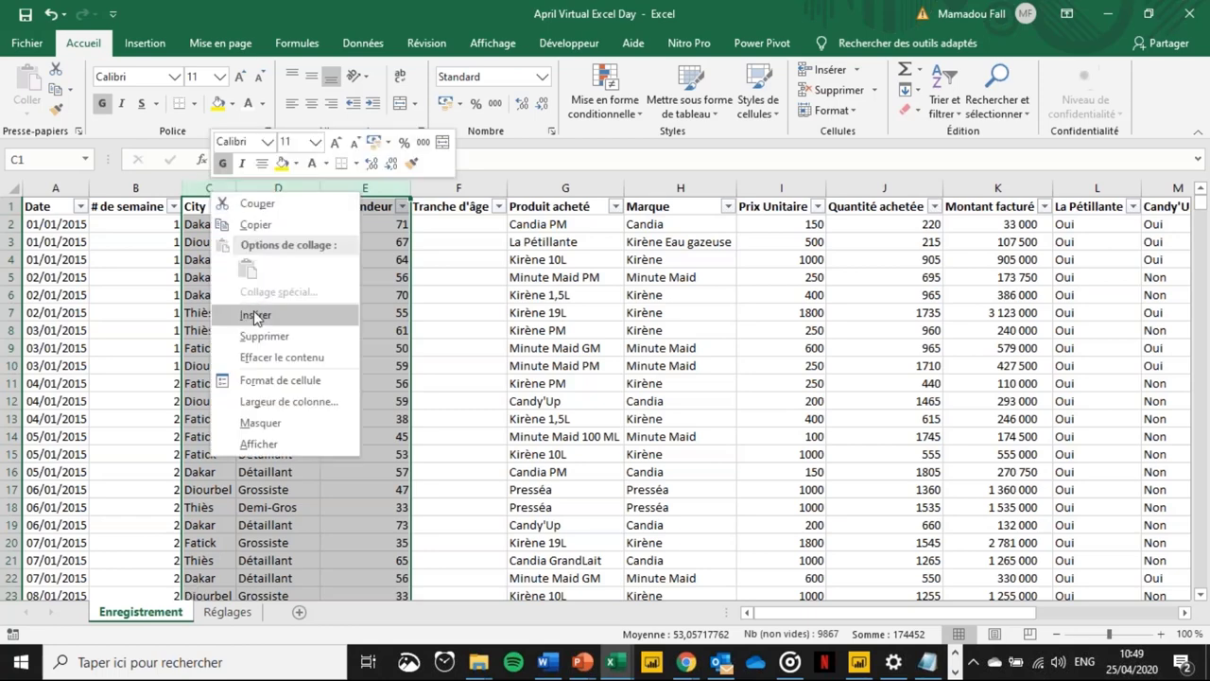
pyautogui.click(254, 316)
pyautogui.click(203, 260)
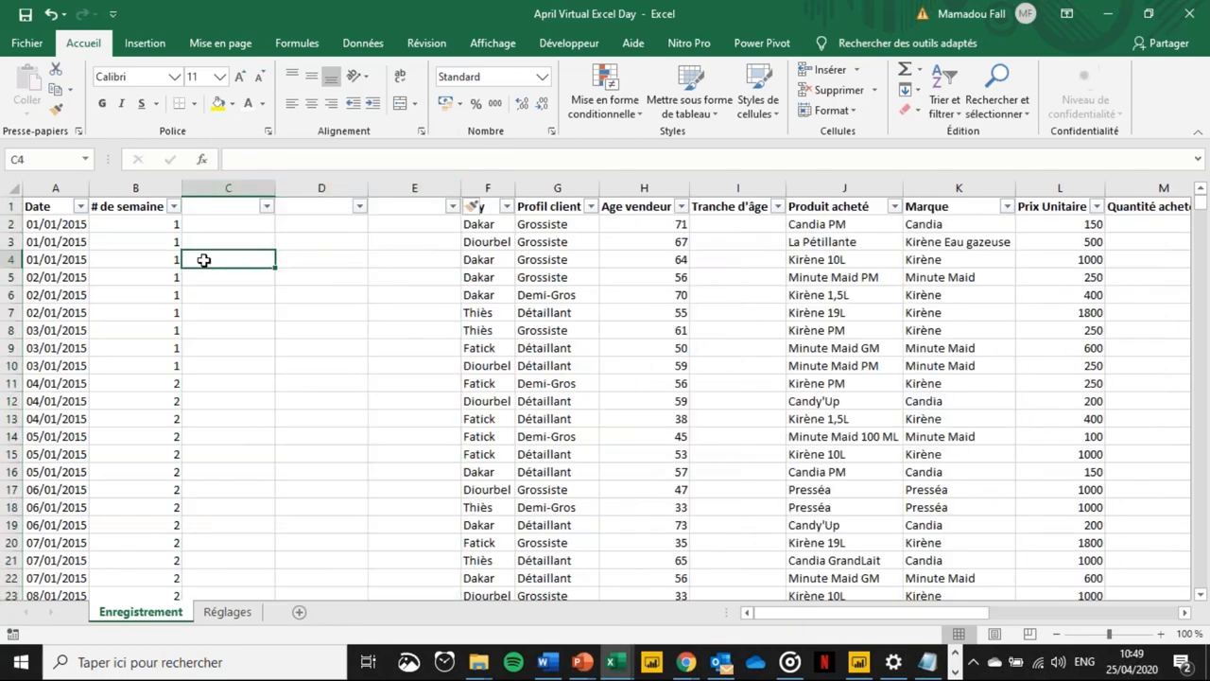
pyautogui.press('Up')
pyautogui.press('Up')
pyautogui.press('Up')
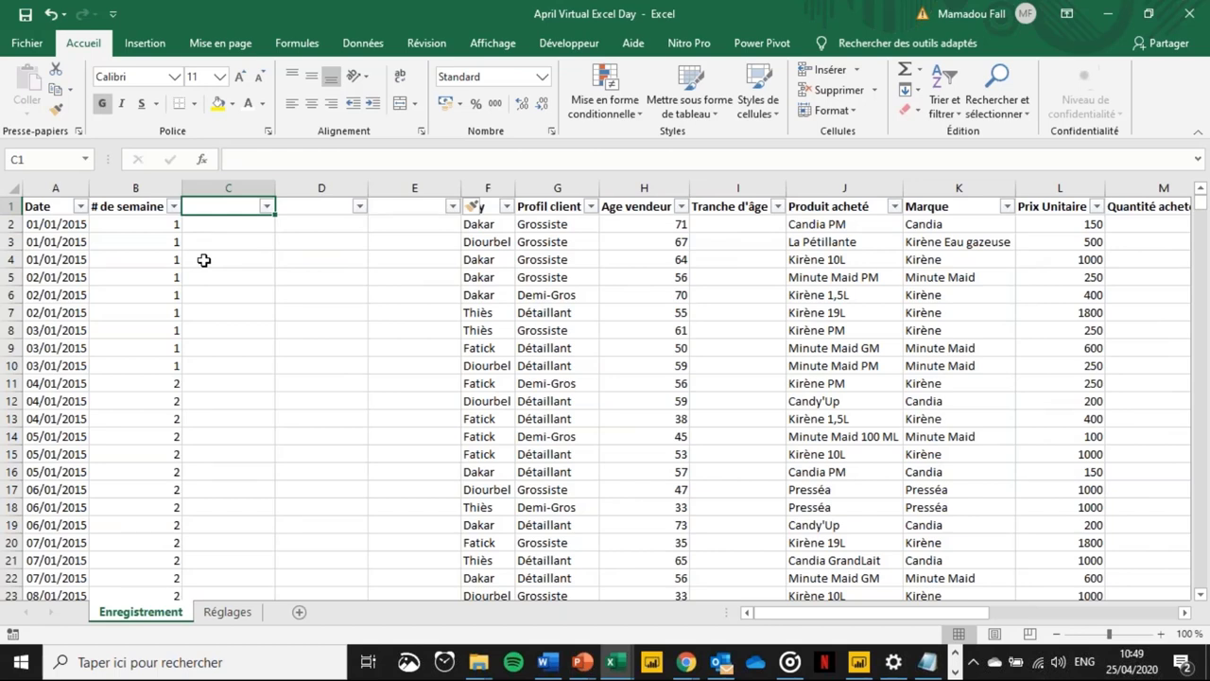
# - Label C1, D1 and E1 as Jour Semaine, Mois and Année
pyautogui.write('Jour Semaine')
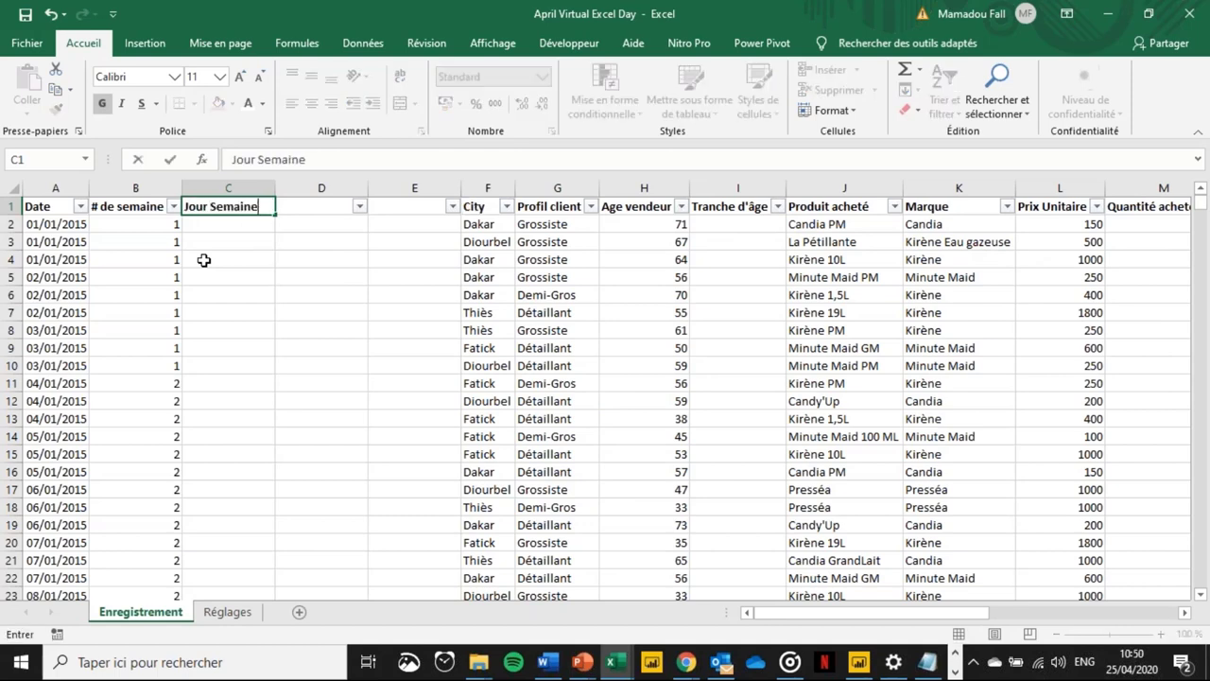
pyautogui.press('Tab')
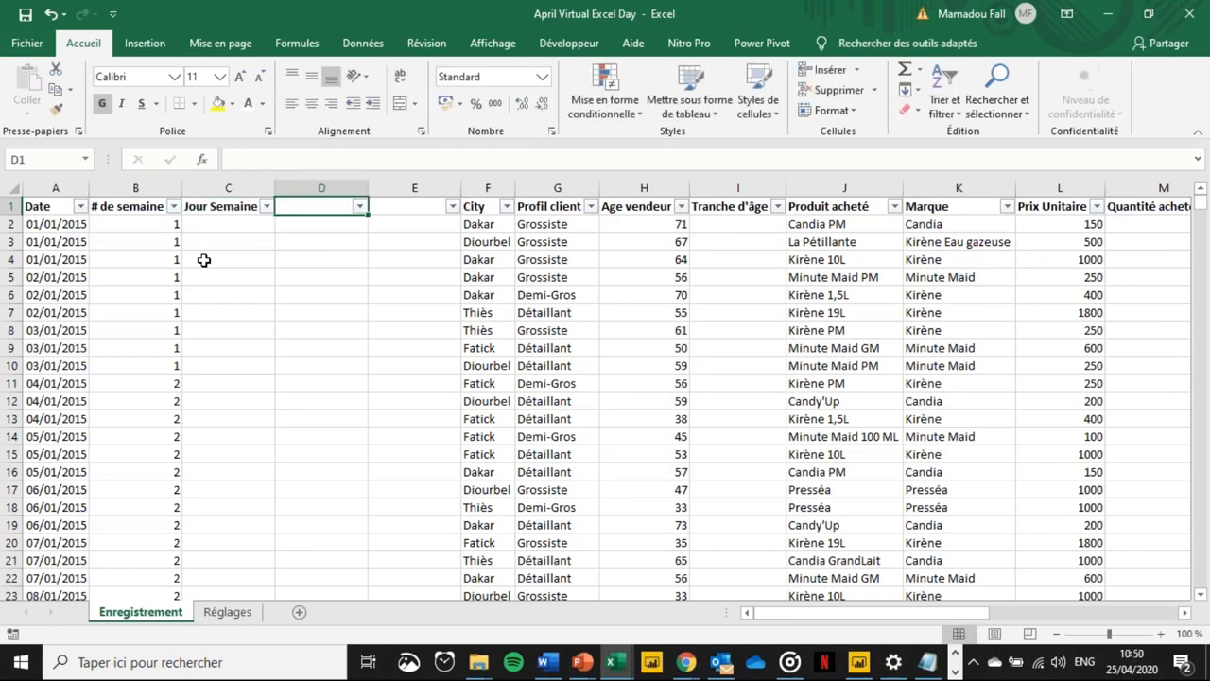
pyautogui.write('Mois')
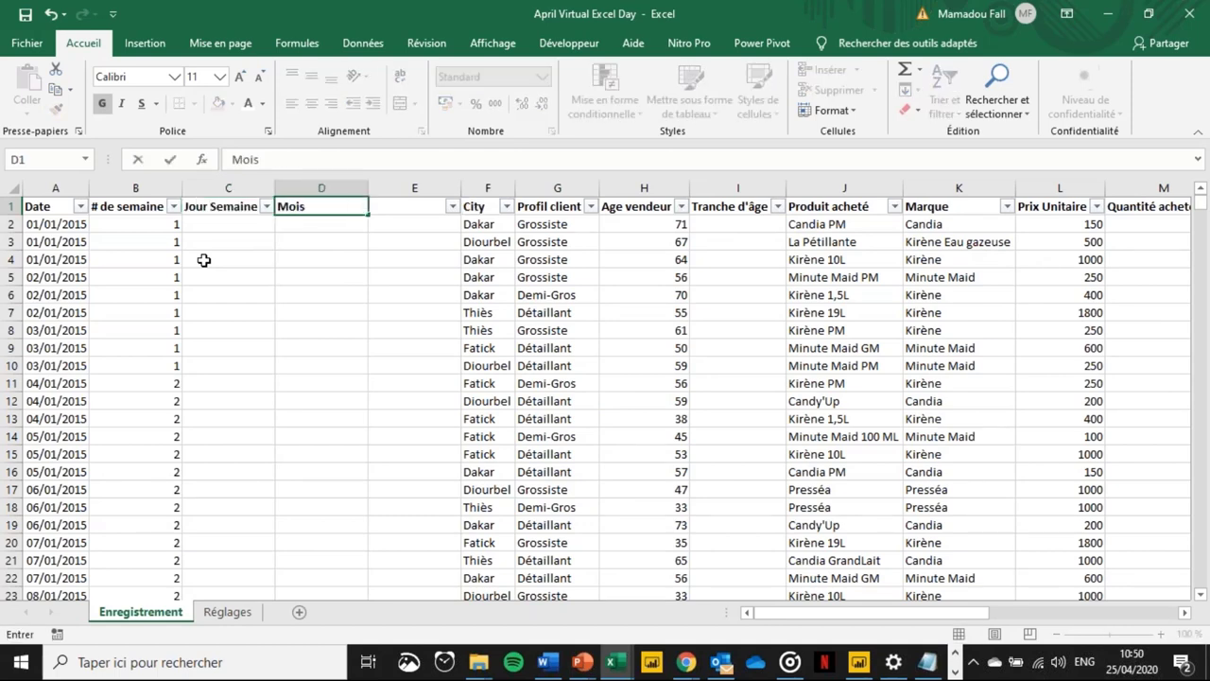
pyautogui.press('Tab')
pyautogui.write('Année')
pyautogui.press('Return')
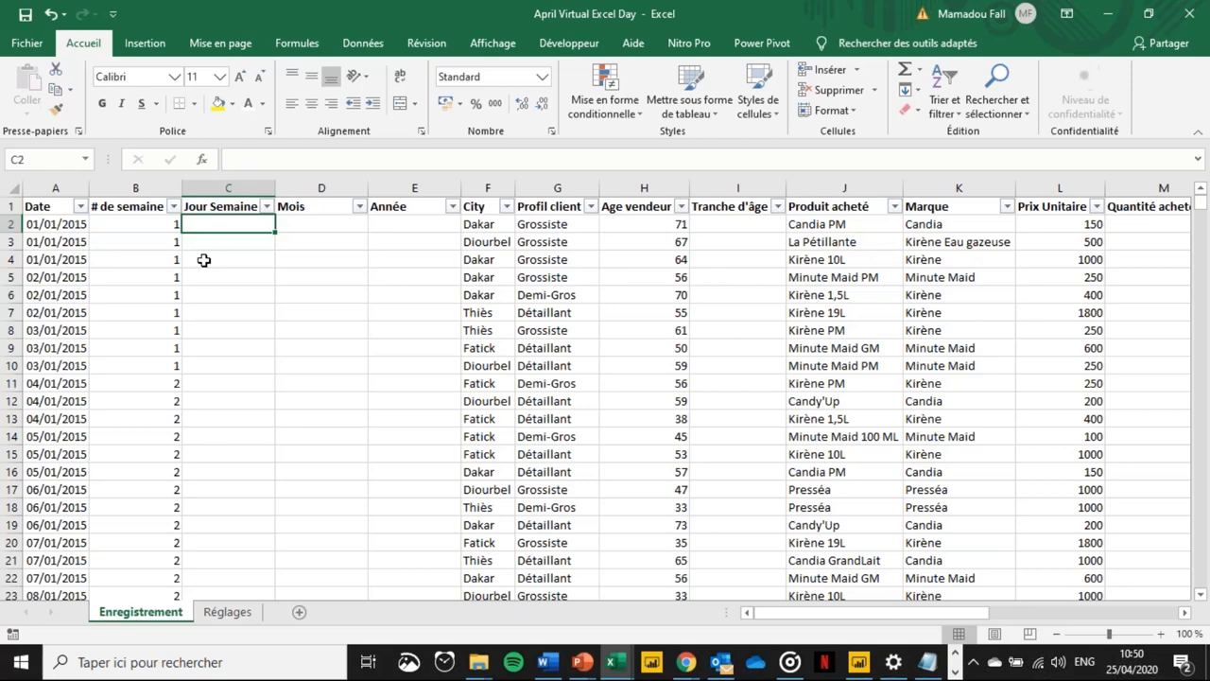
pyautogui.click(59, 256)
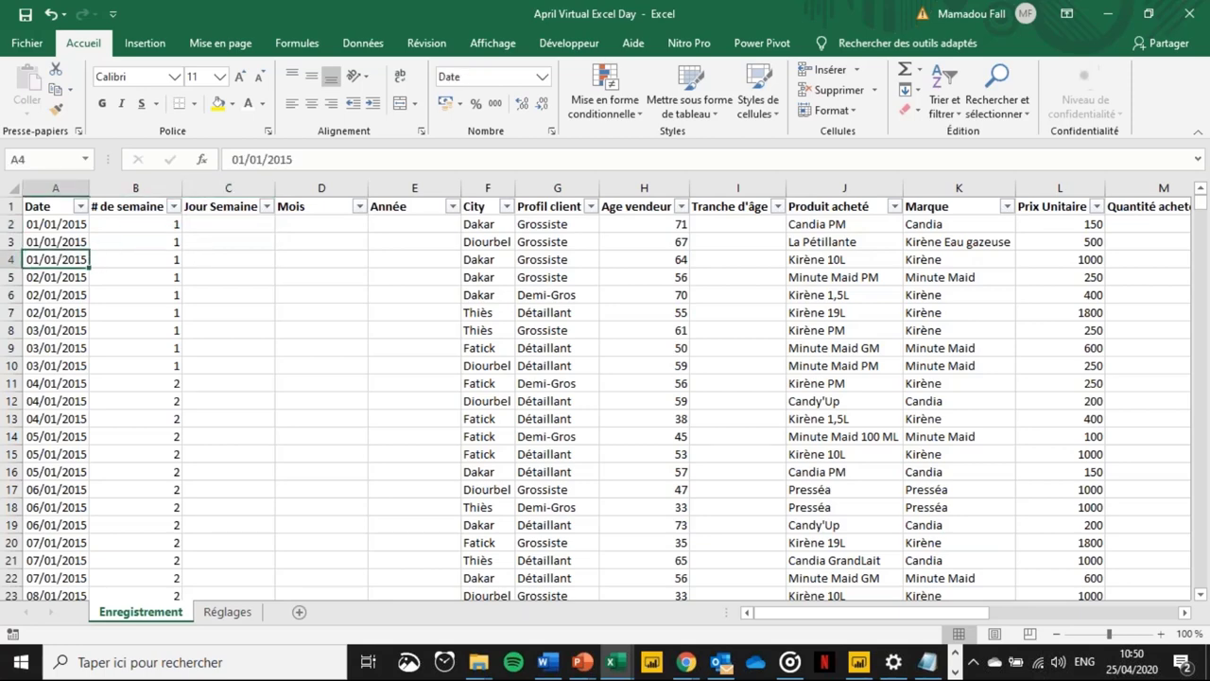
pyautogui.hotkey('ctrl', 'Down')
pyautogui.hotkey('ctrl', 'Up')
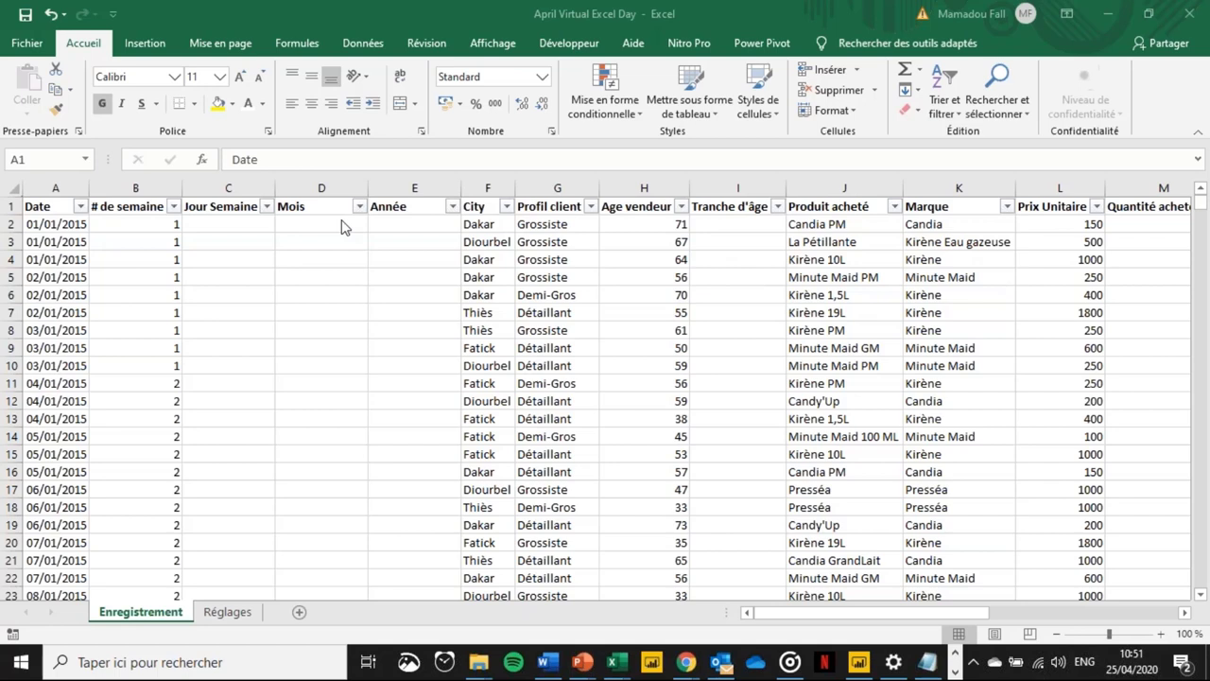
pyautogui.click(200, 224)
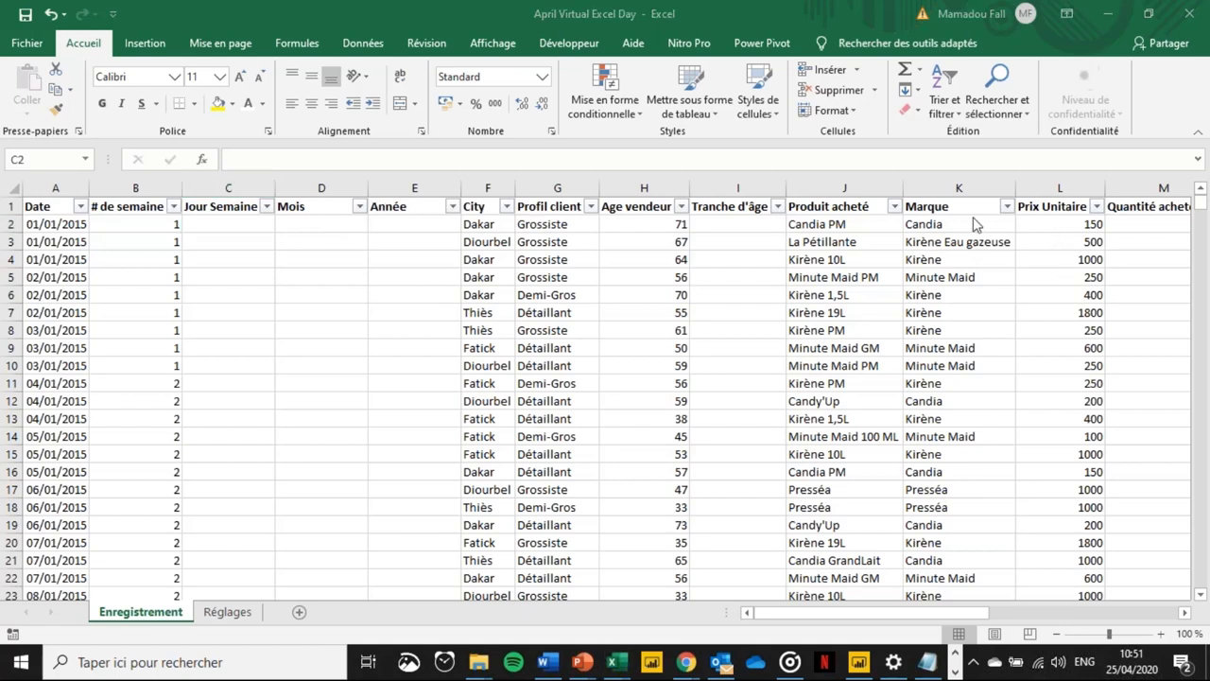
pyautogui.click(240, 230)
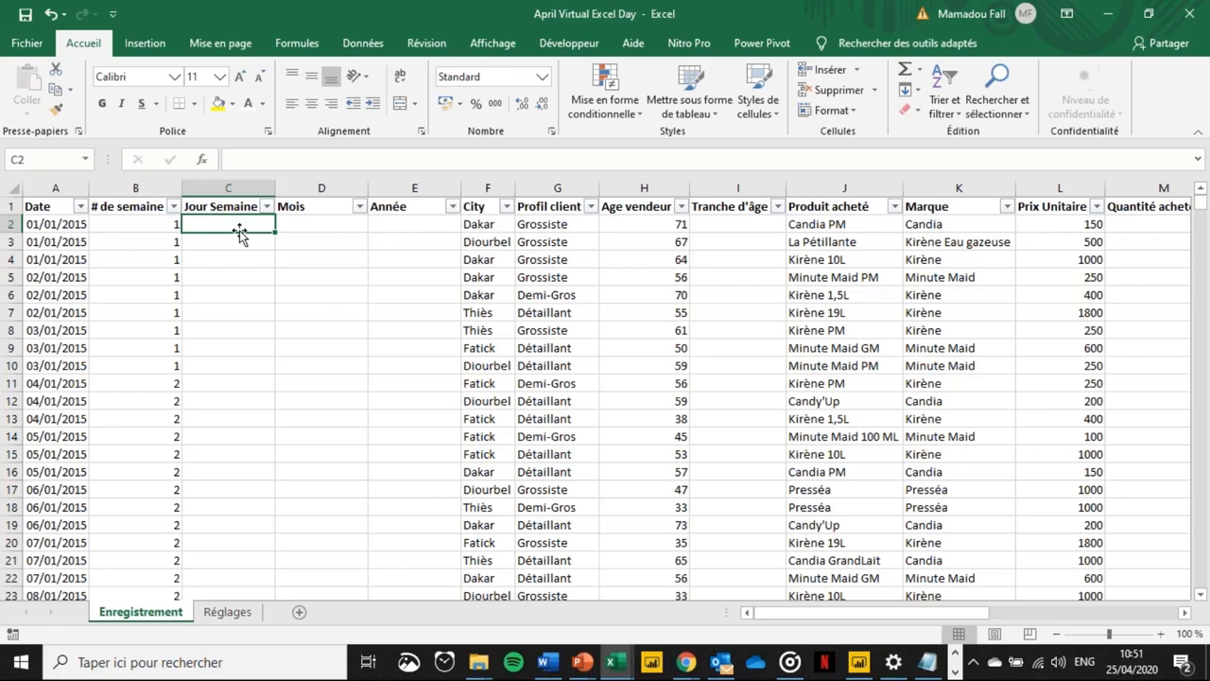
pyautogui.click(140, 254)
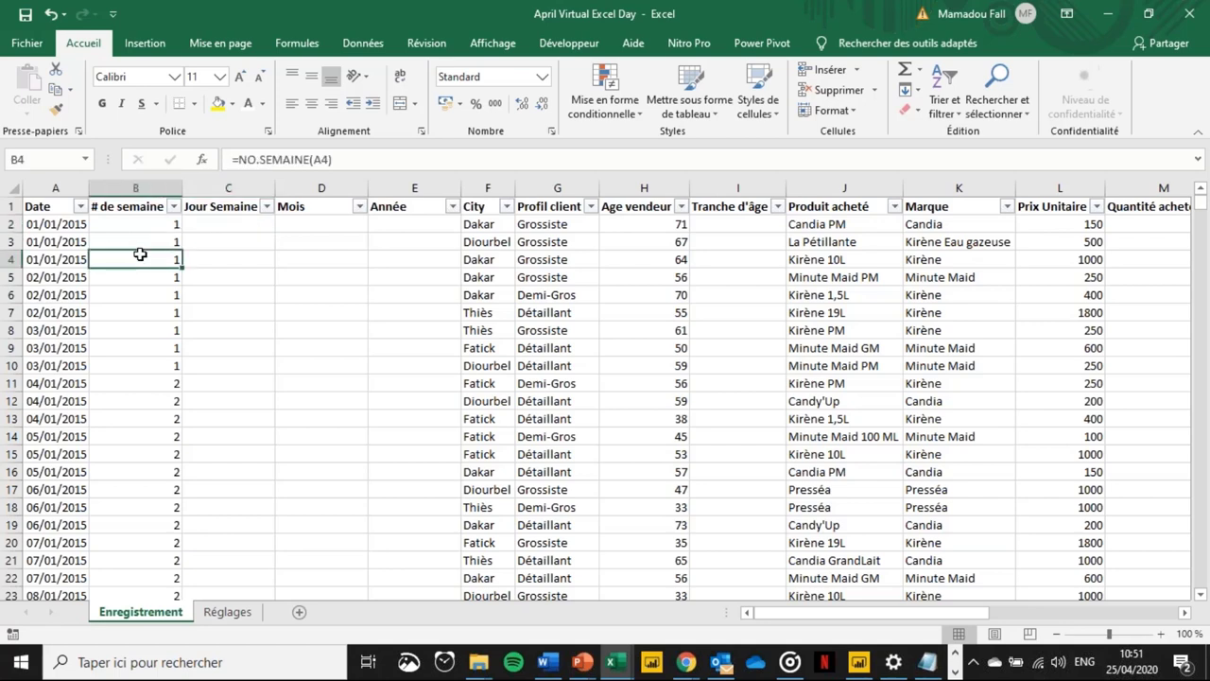
pyautogui.press('Up')
pyautogui.hotkey('ctrl', 'shift', 'Down')
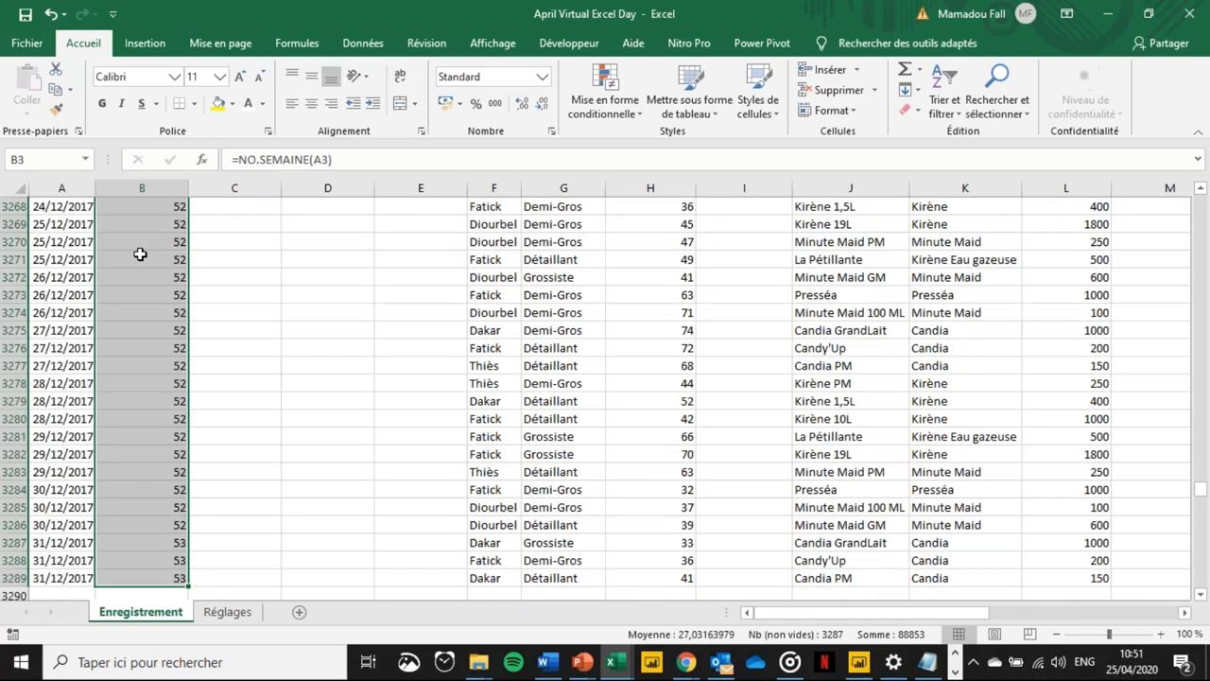
# - Clear old values below B2 and fill =NO.SEMAINE(A2) down the entire # de semaine column
pyautogui.press('Delete')
pyautogui.hotkey('ctrl', 'Up')
pyautogui.hotkey('ctrl', 'Up')
pyautogui.press('Down')
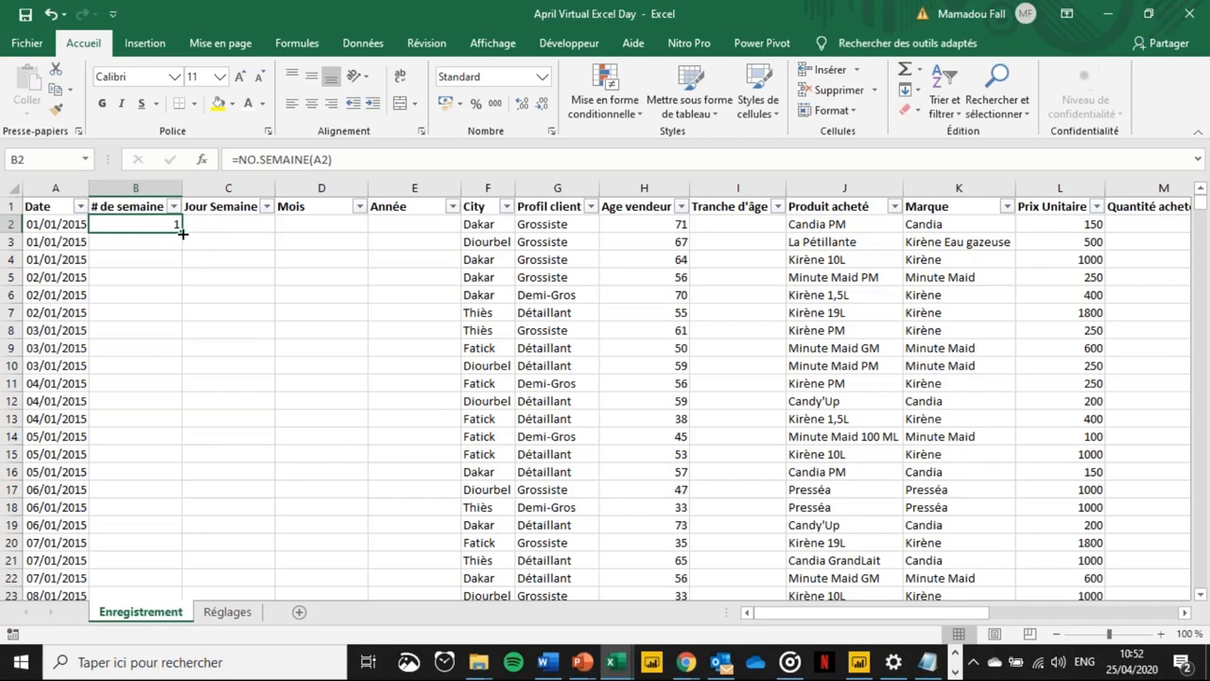
pyautogui.doubleClick(183, 232)
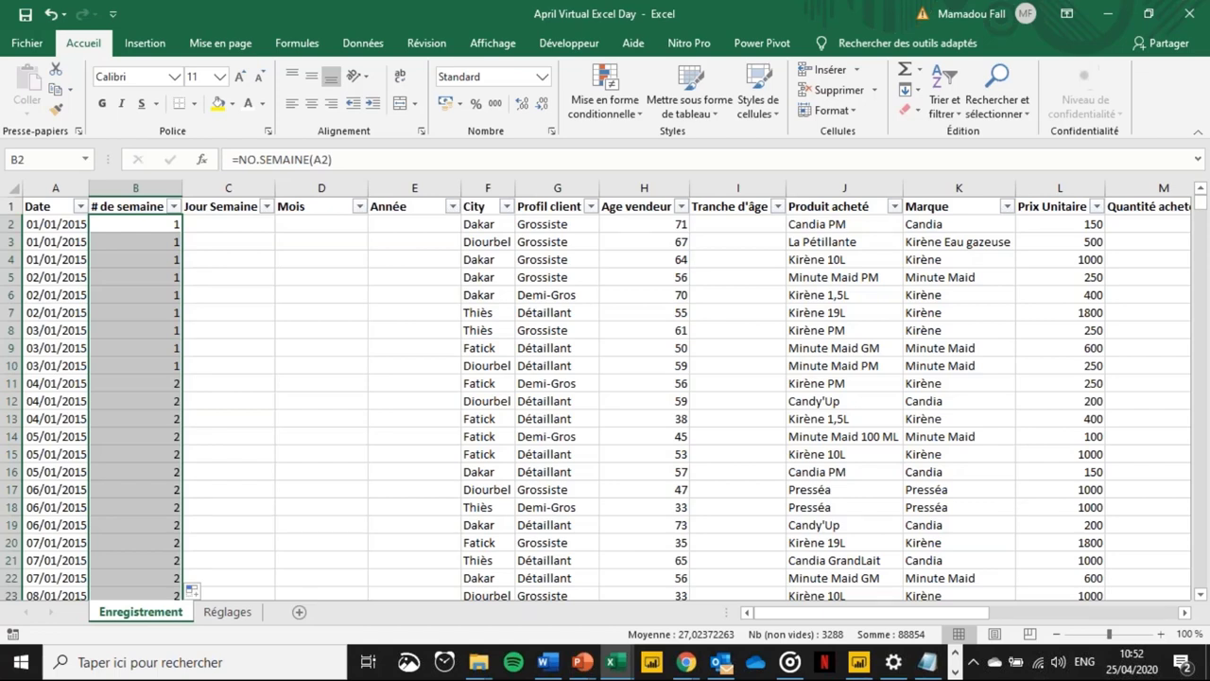
pyautogui.click(250, 223)
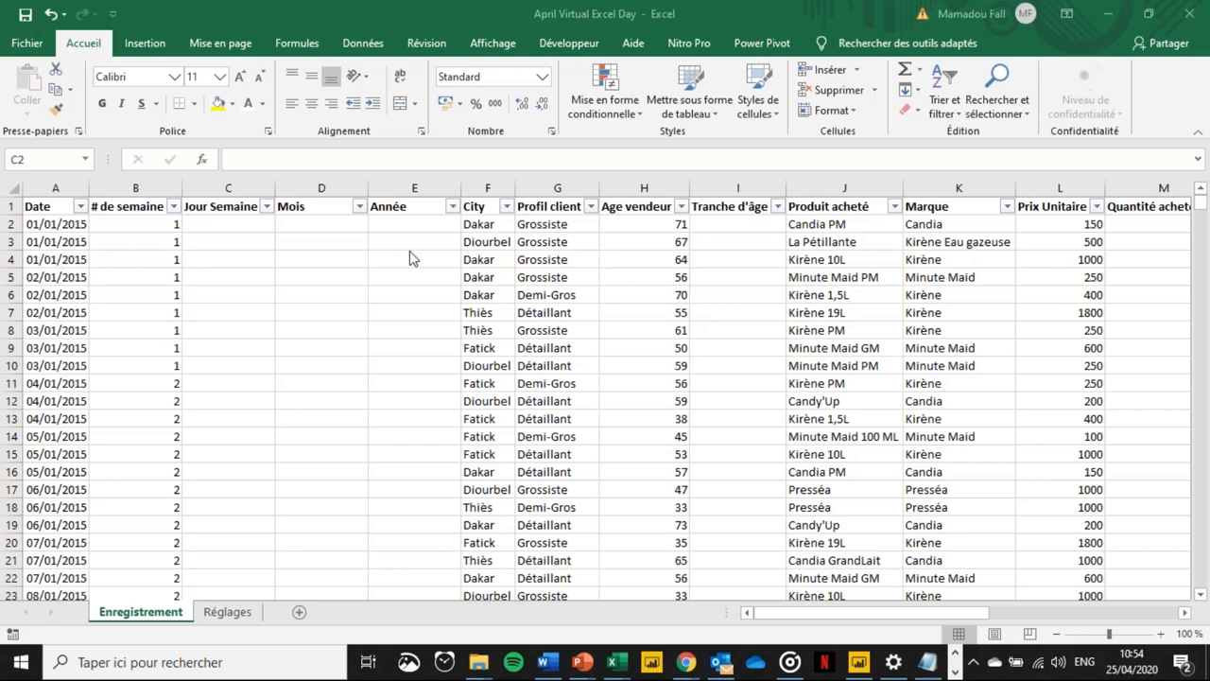
# - Enter =TEXTE(A2;"jjjj") in C2 so it shows the weekday jeudi
pyautogui.click(241, 218)
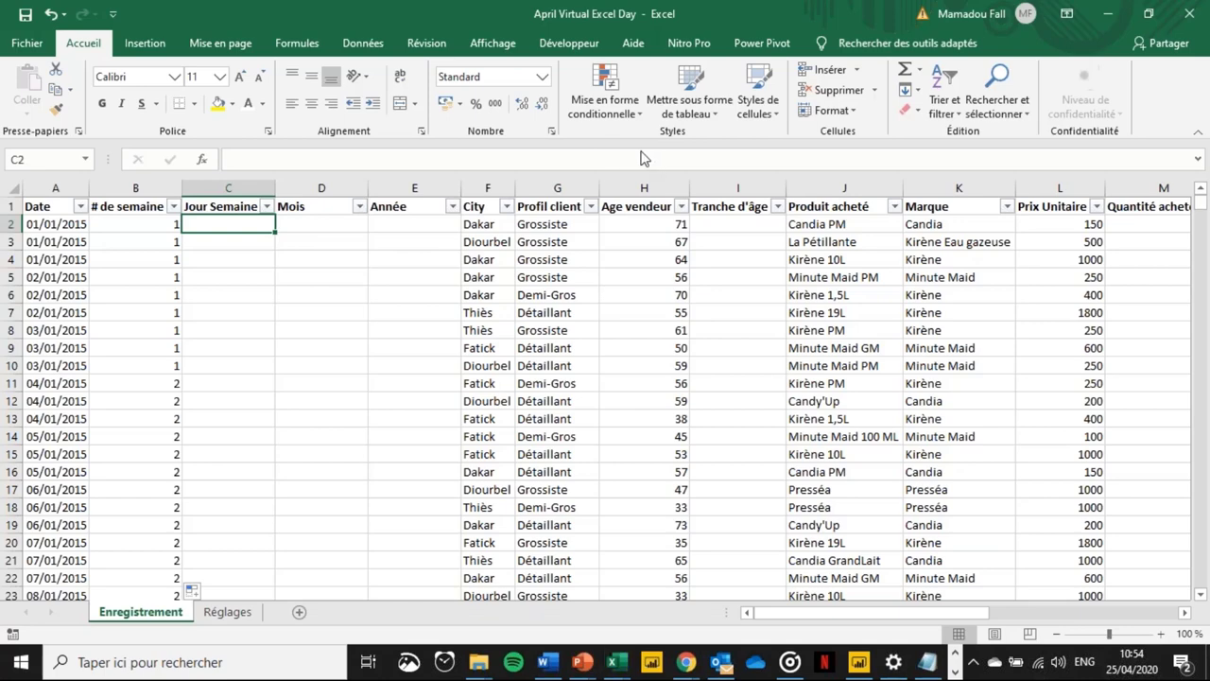
pyautogui.click(220, 234)
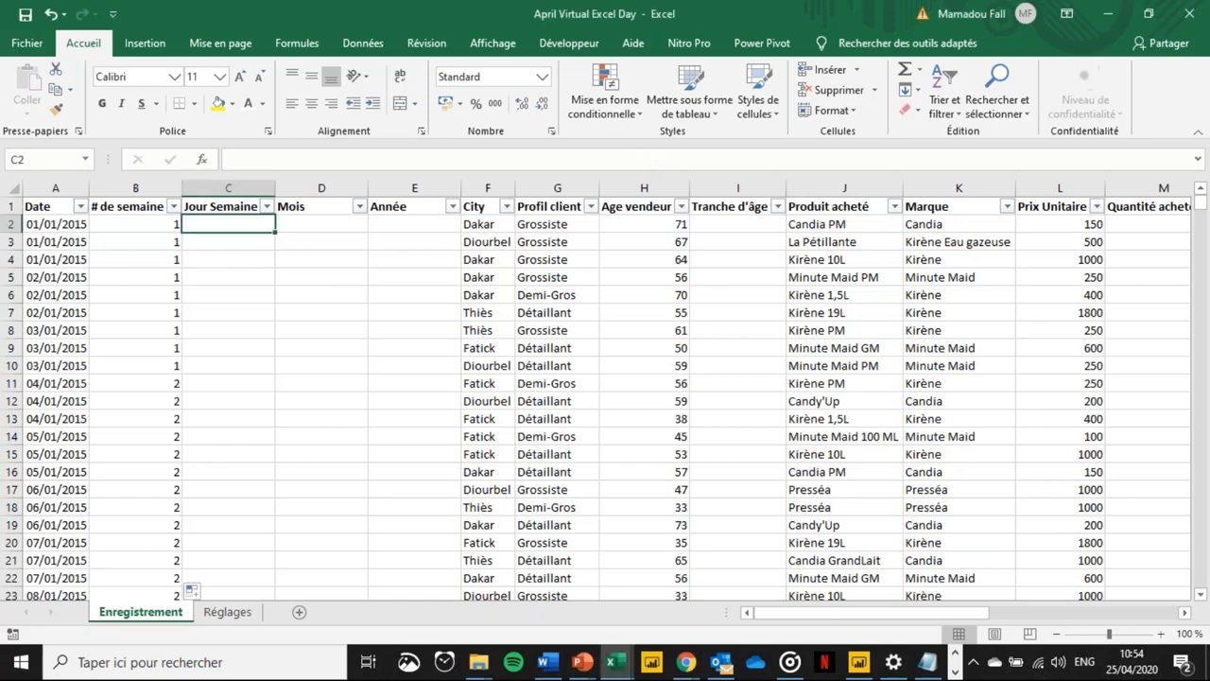
pyautogui.write('=tex')
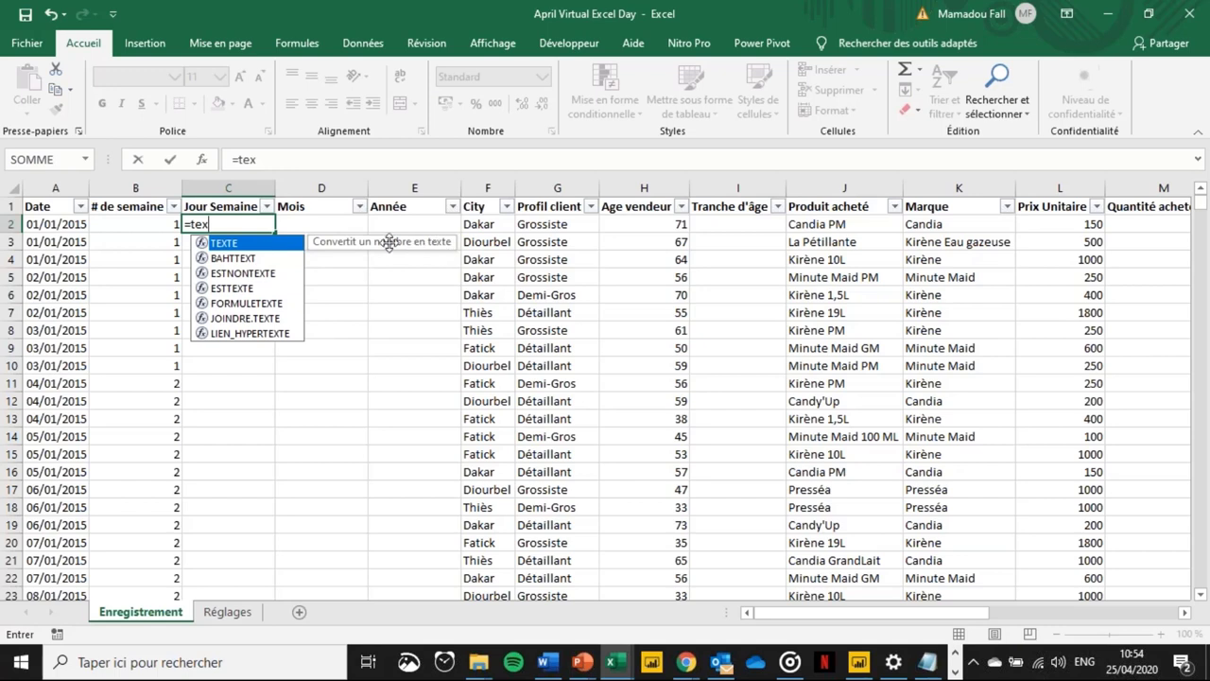
pyautogui.doubleClick(225, 248)
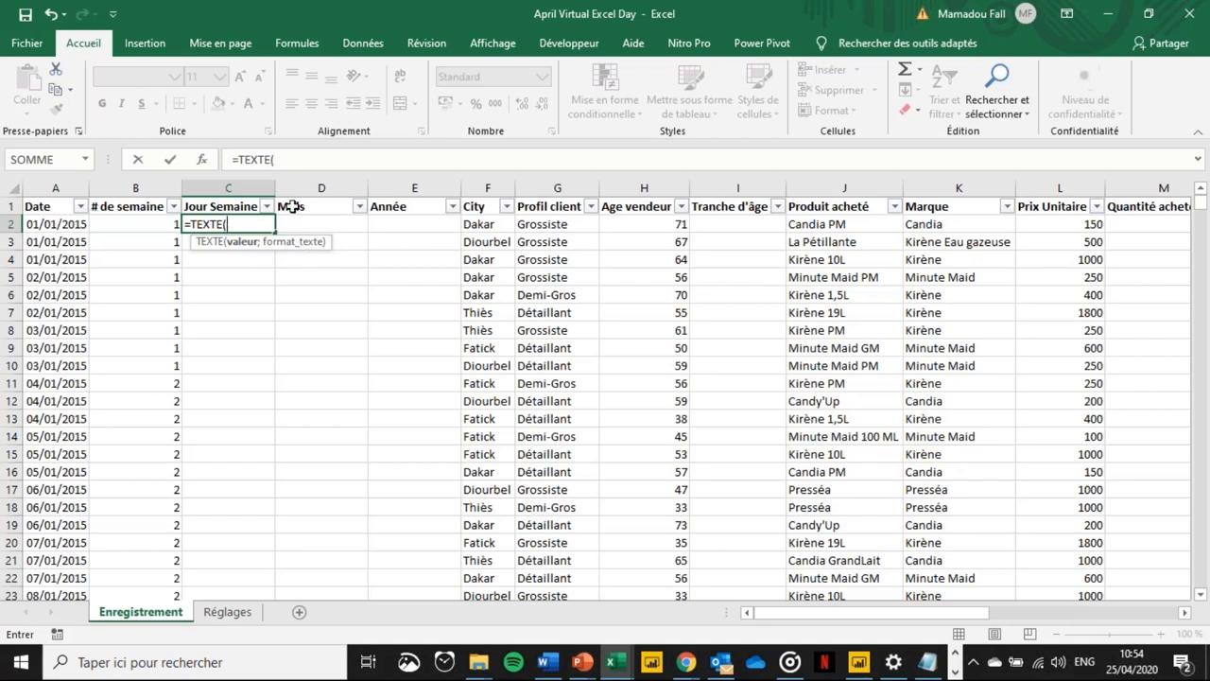
pyautogui.click(73, 223)
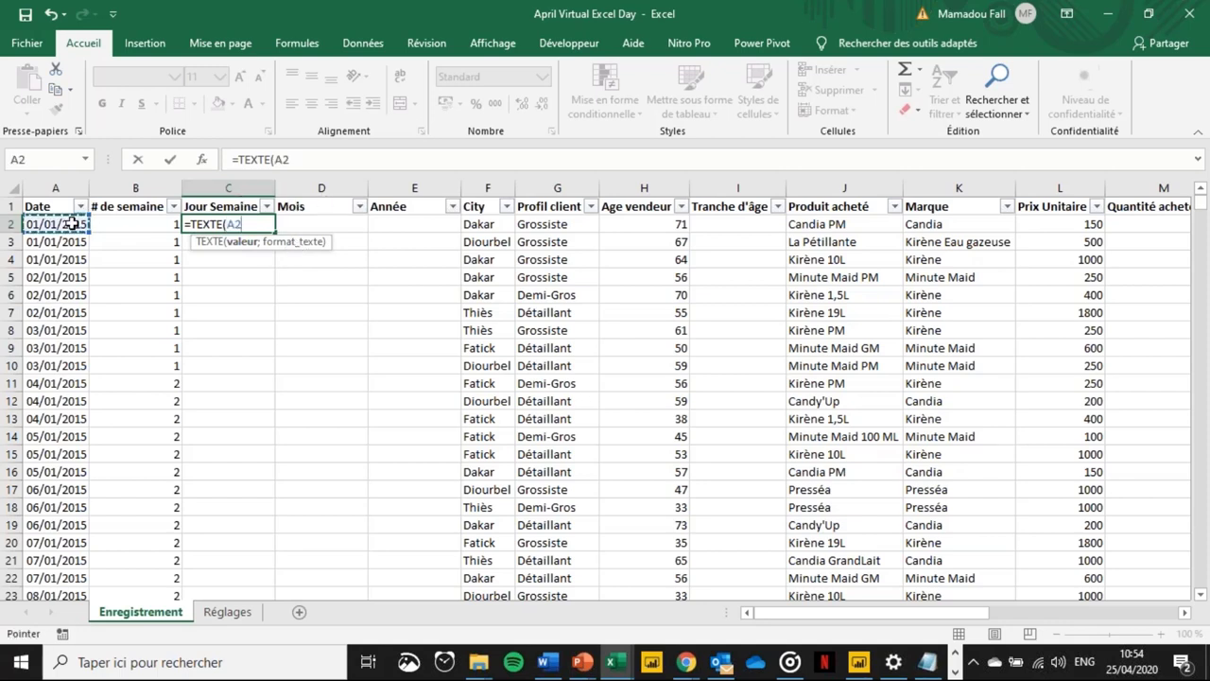
pyautogui.write(';')
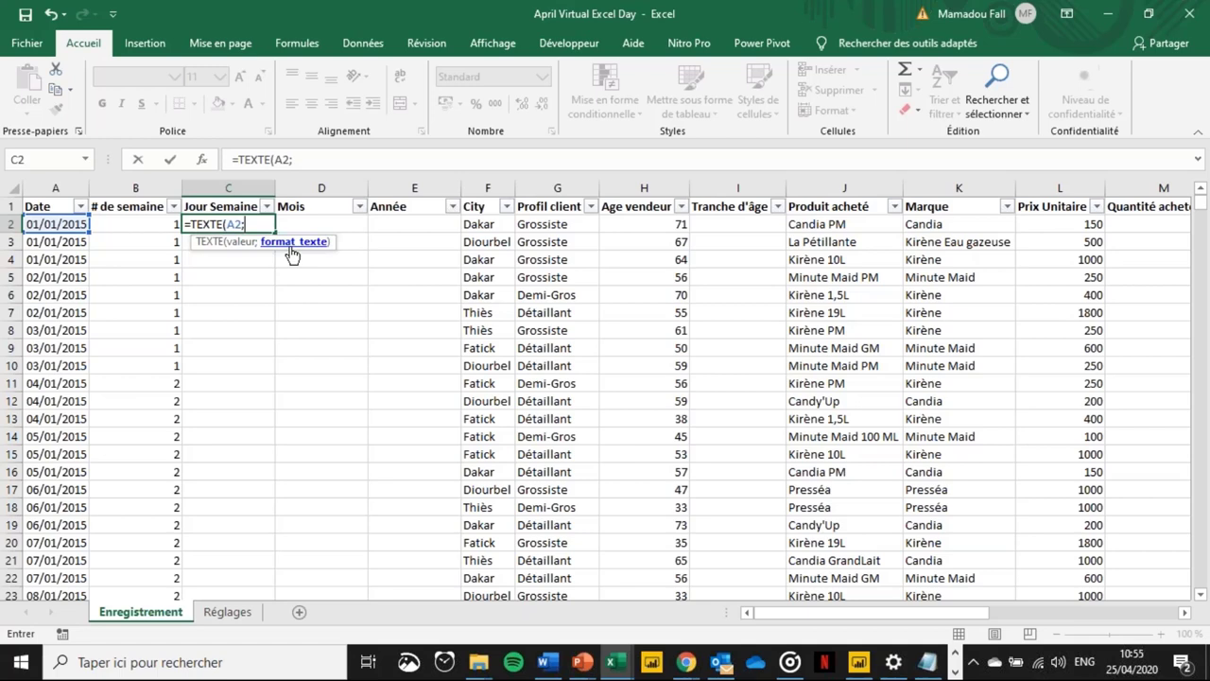
pyautogui.write('"jjjj")')
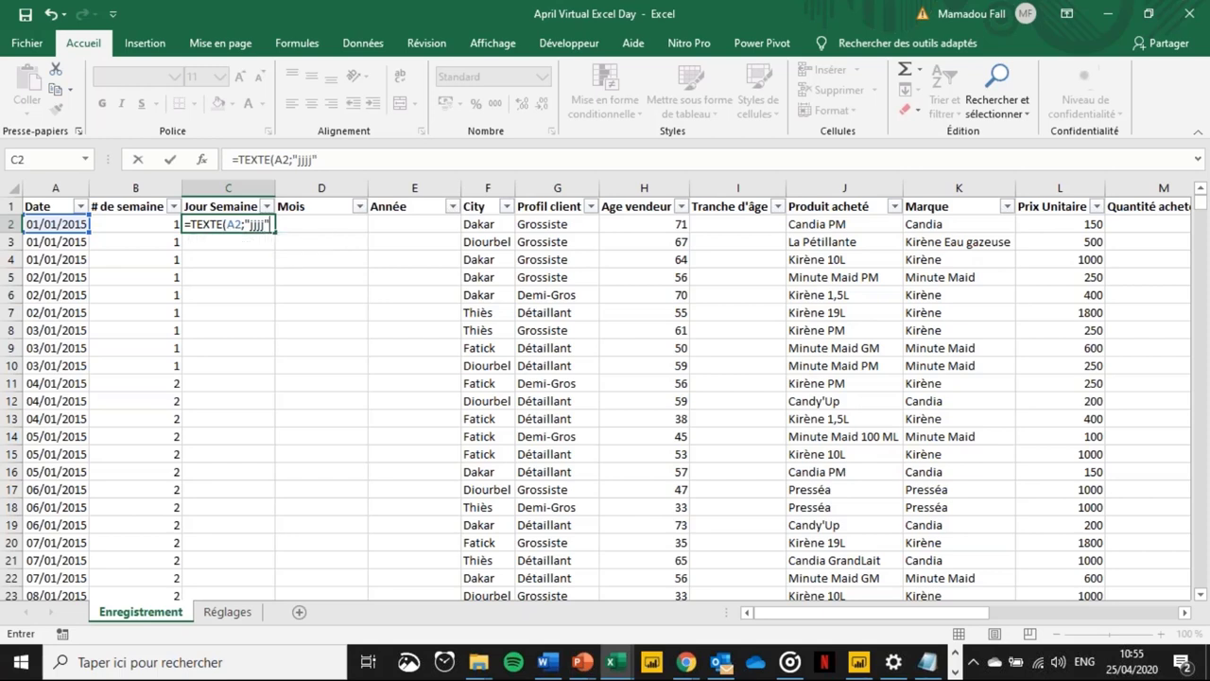
pyautogui.hotkey('ctrl', 'Return')
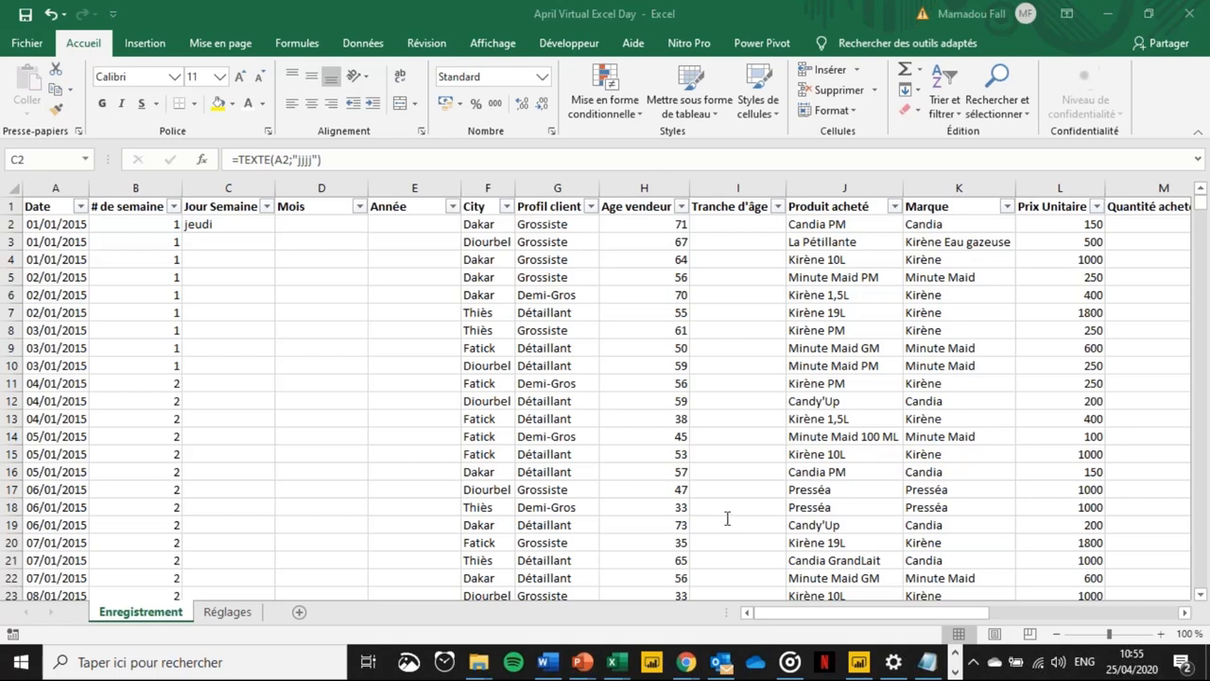
# - Enter =TEXTE(A2;"mmmm") in D2 to display the month janvier
pyautogui.click(310, 218)
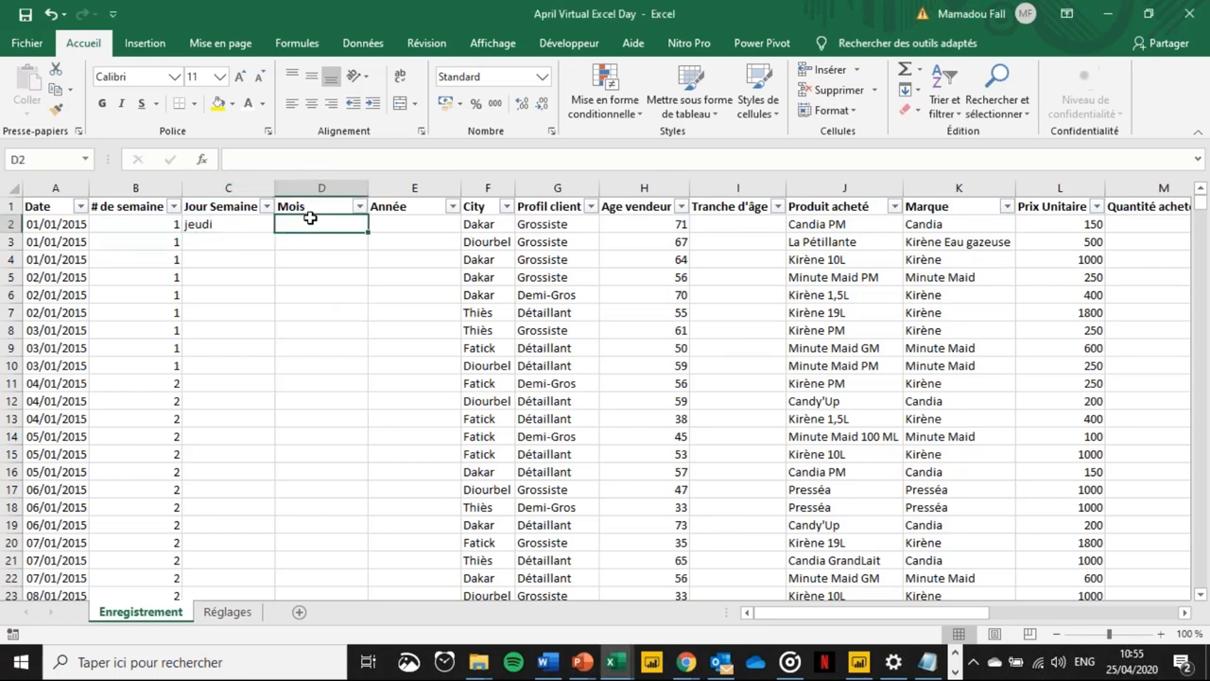
pyautogui.write('=te')
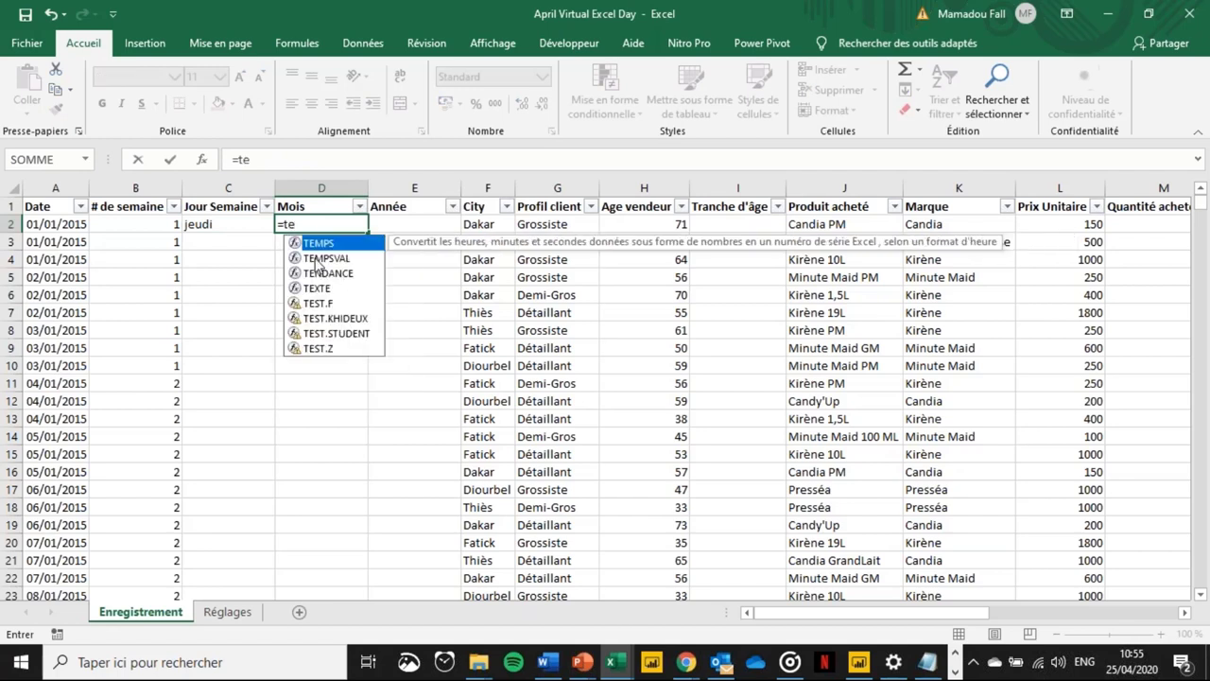
pyautogui.click(321, 288)
pyautogui.press('Tab')
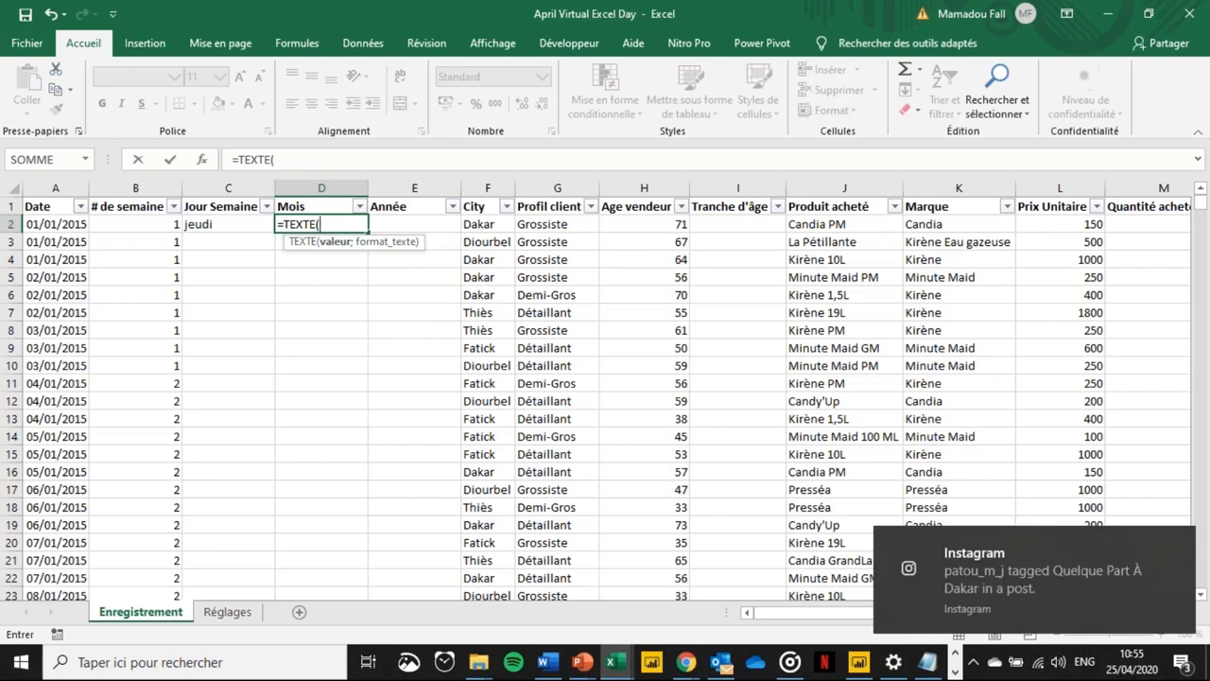
pyautogui.click(50, 224)
pyautogui.write(';')
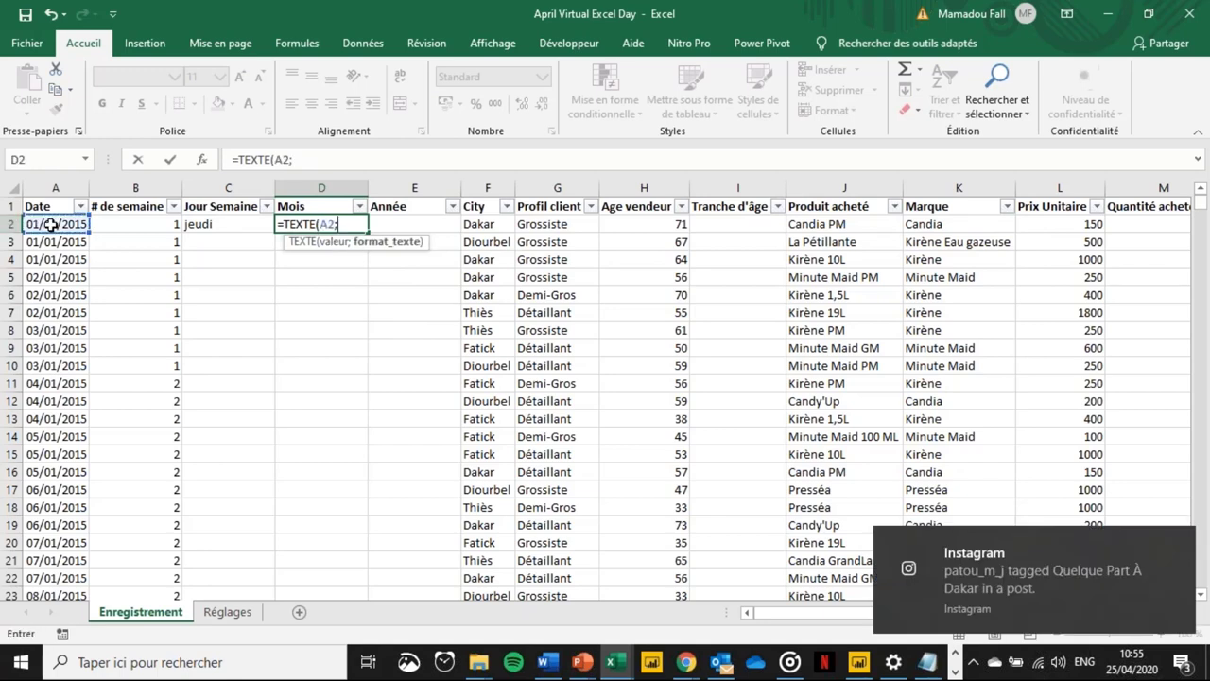
pyautogui.write('"')
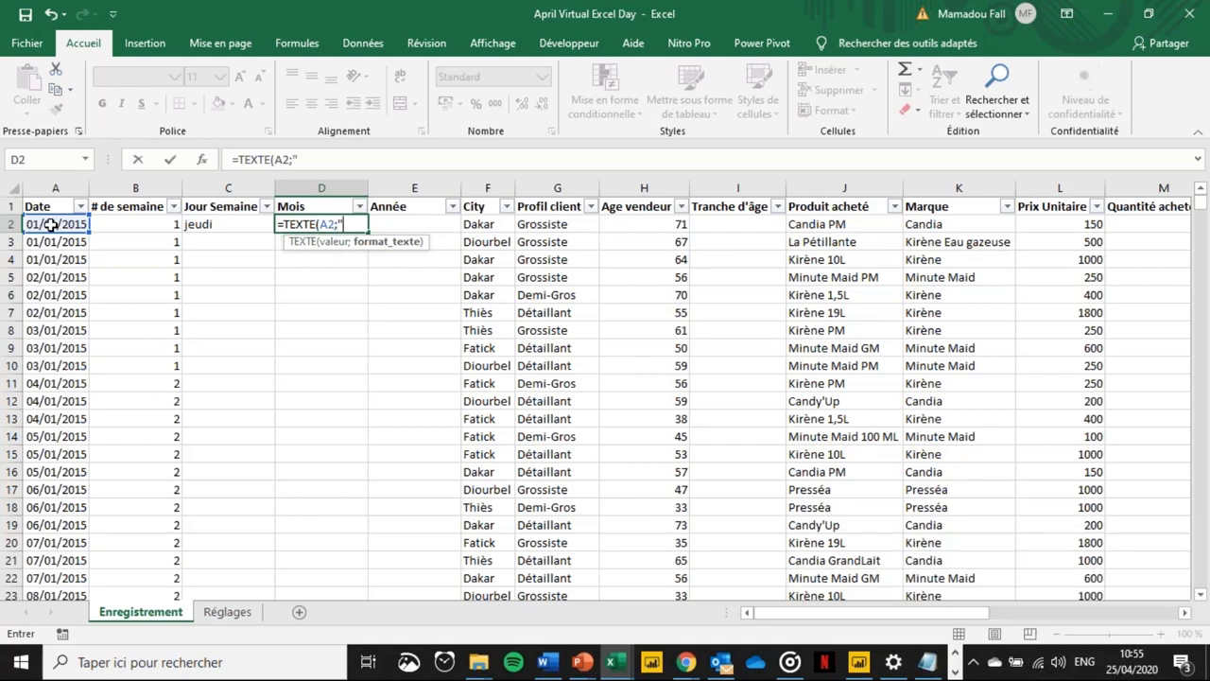
pyautogui.write('mmmm")')
pyautogui.press('Return')
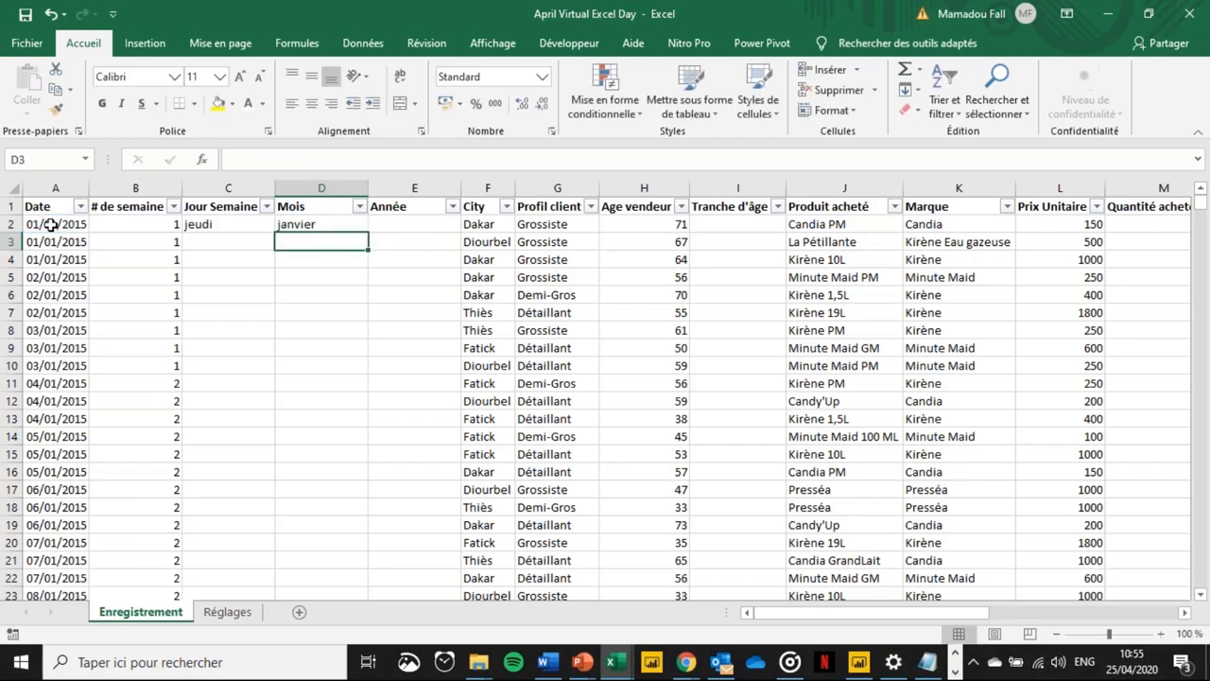
pyautogui.press('Up')
pyautogui.press('Left')
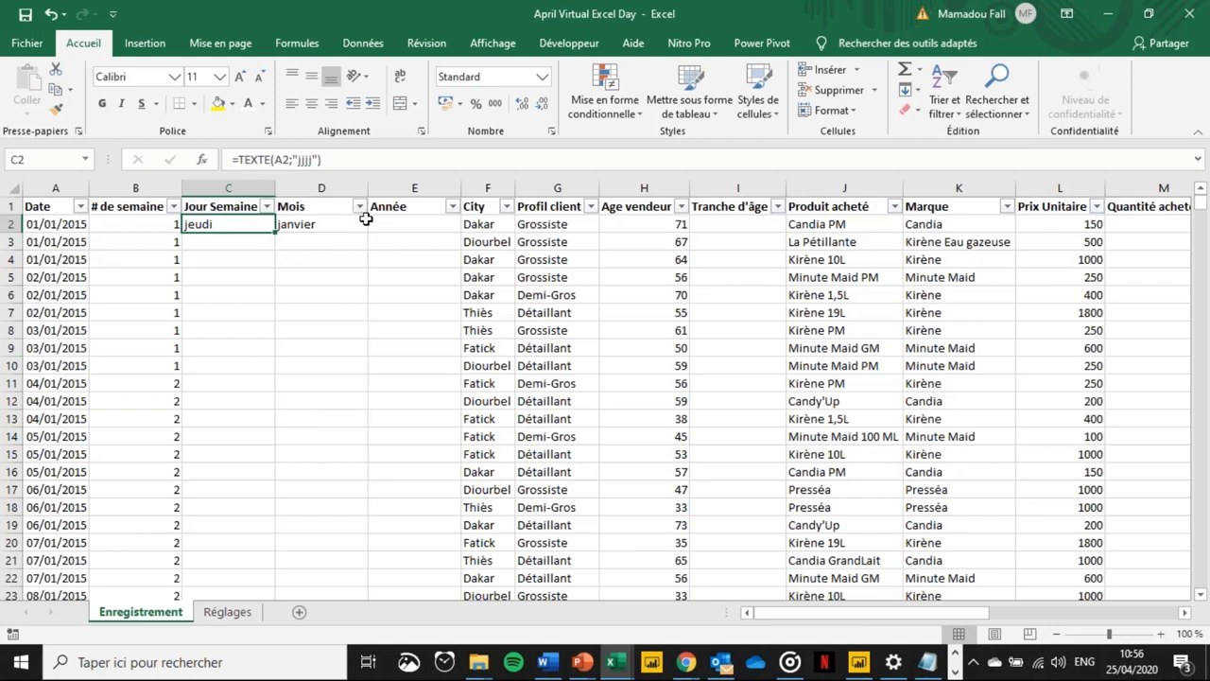
pyautogui.click(397, 223)
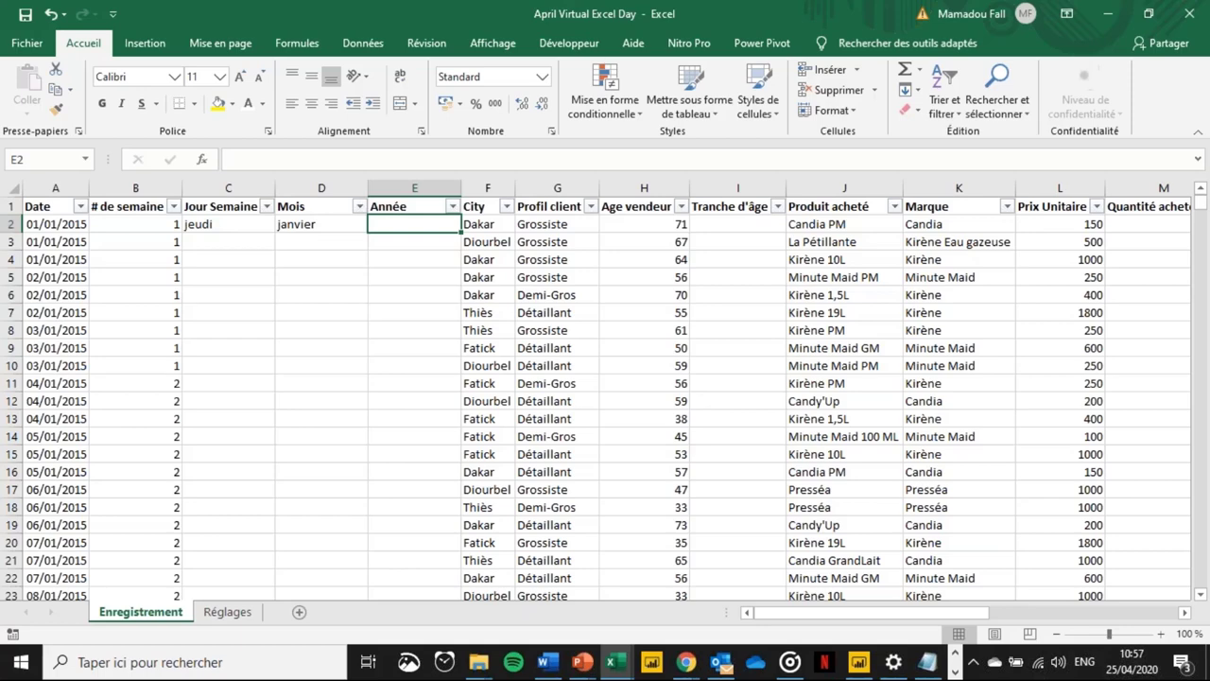
# - Enter =ANNEE(A2) in E2 to show the year 2015
pyautogui.write('=anne')
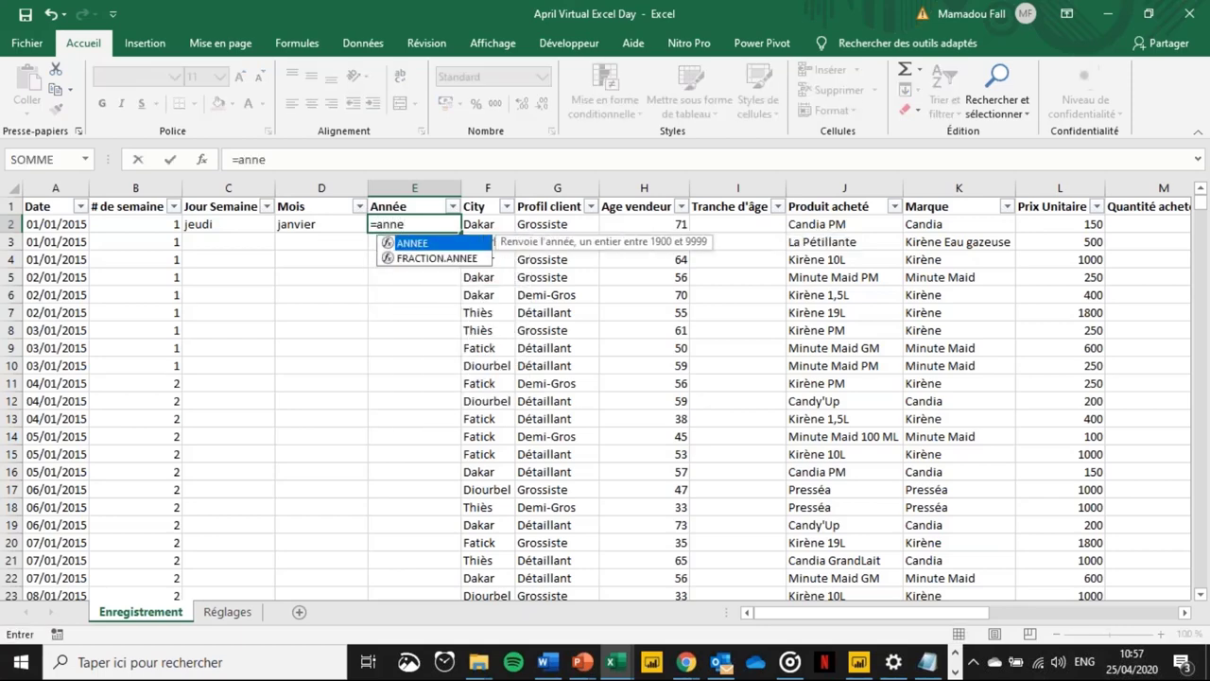
pyautogui.doubleClick(412, 244)
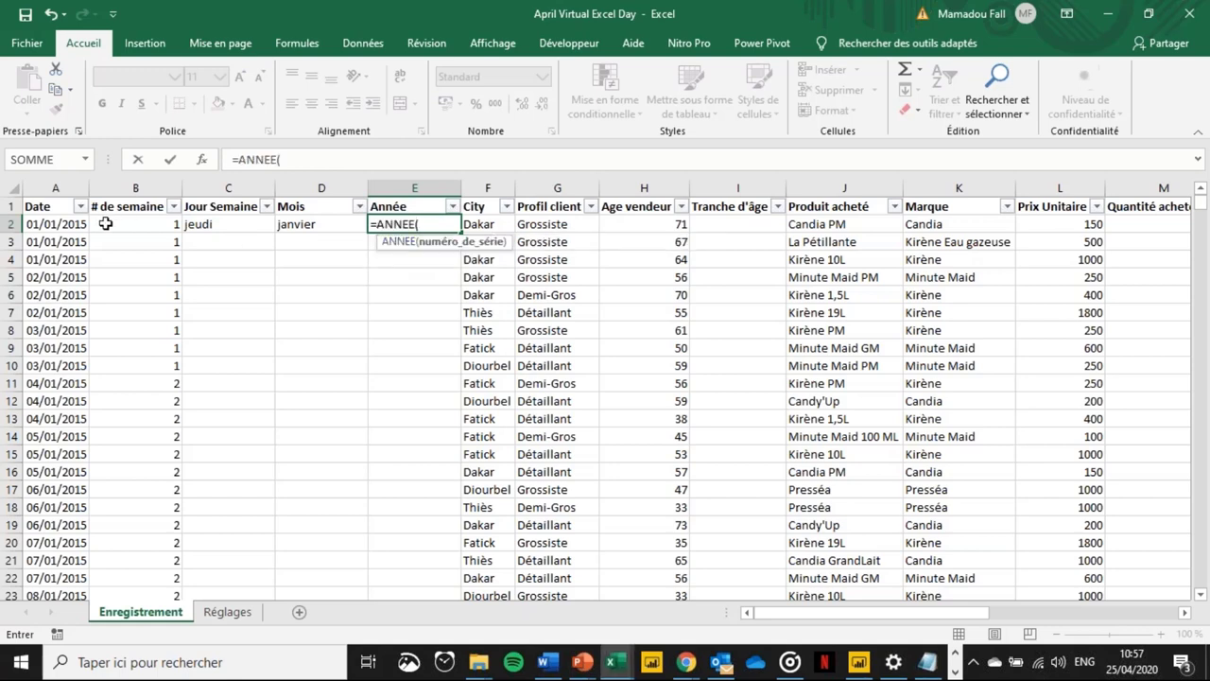
pyautogui.click(74, 224)
pyautogui.press('Return')
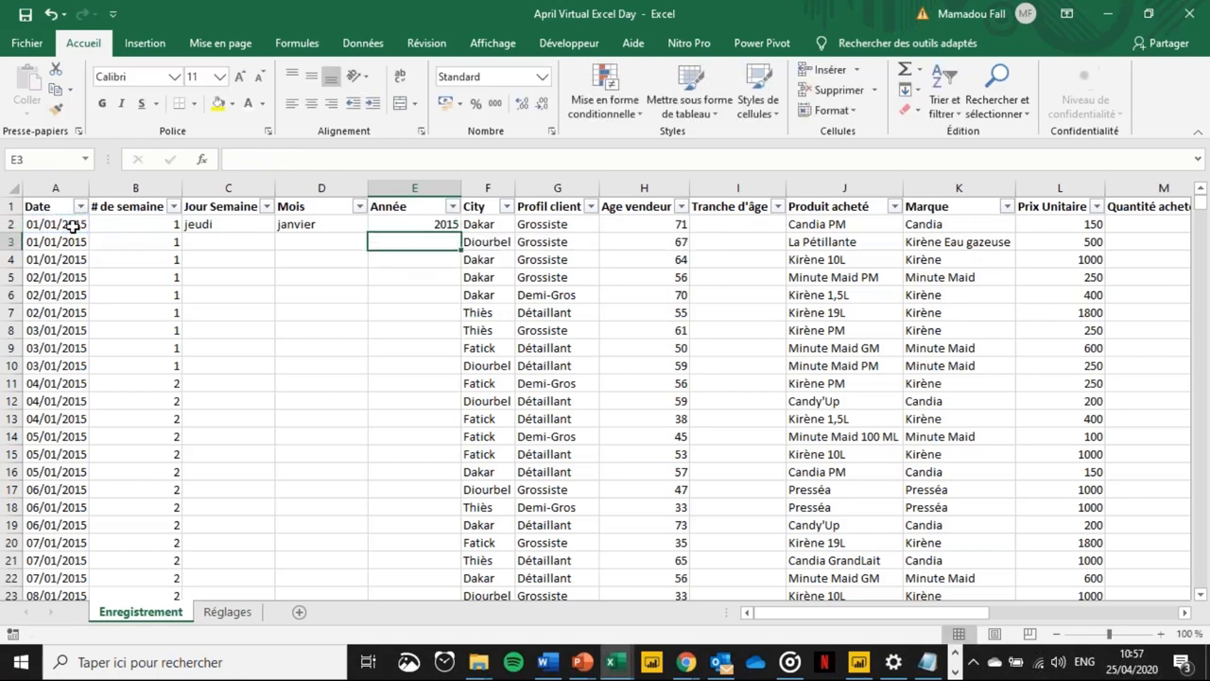
pyautogui.press('Up')
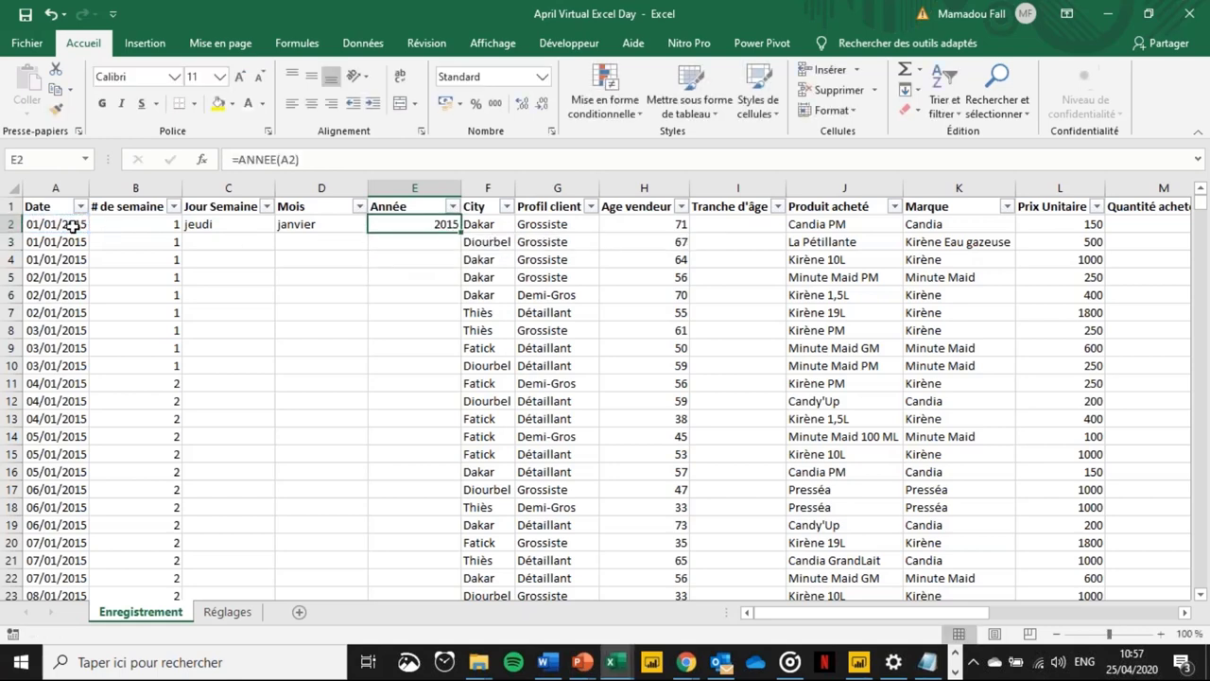
# - Clear the year values filled below E2, keeping only row 2, and return to C2
pyautogui.doubleClick(459, 232)
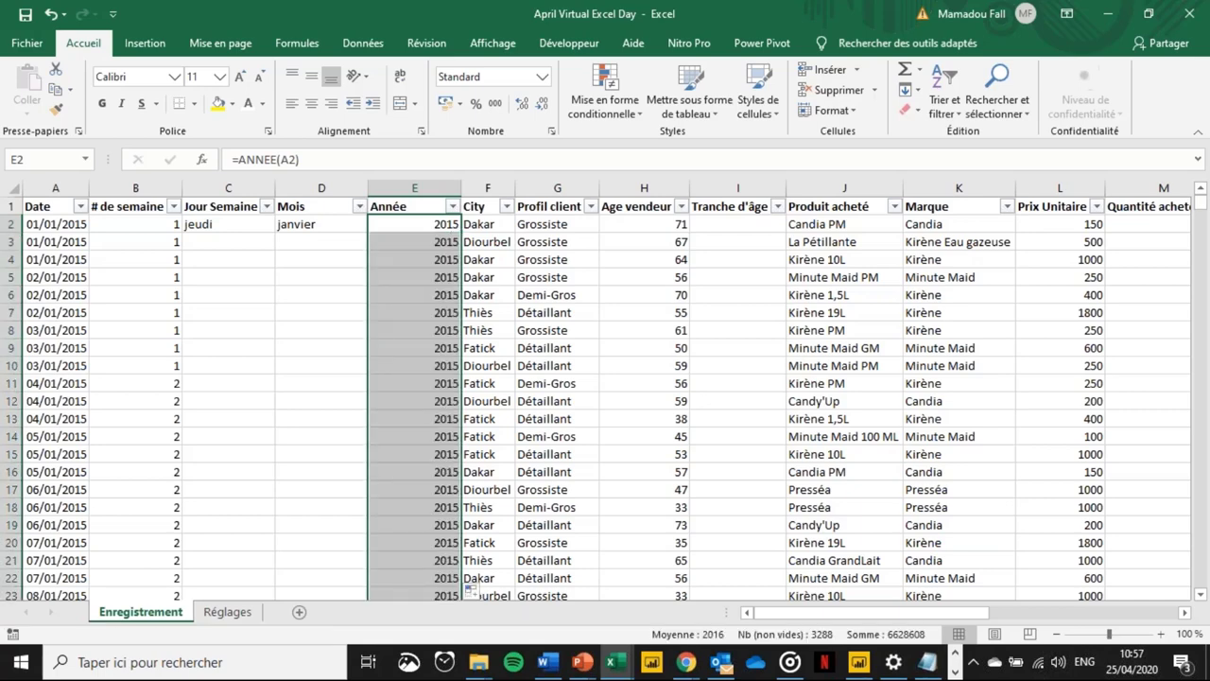
pyautogui.press('Down')
pyautogui.hotkey('ctrl', 'shift', 'Down')
pyautogui.press('Delete')
pyautogui.hotkey('ctrl', 'BackSpace')
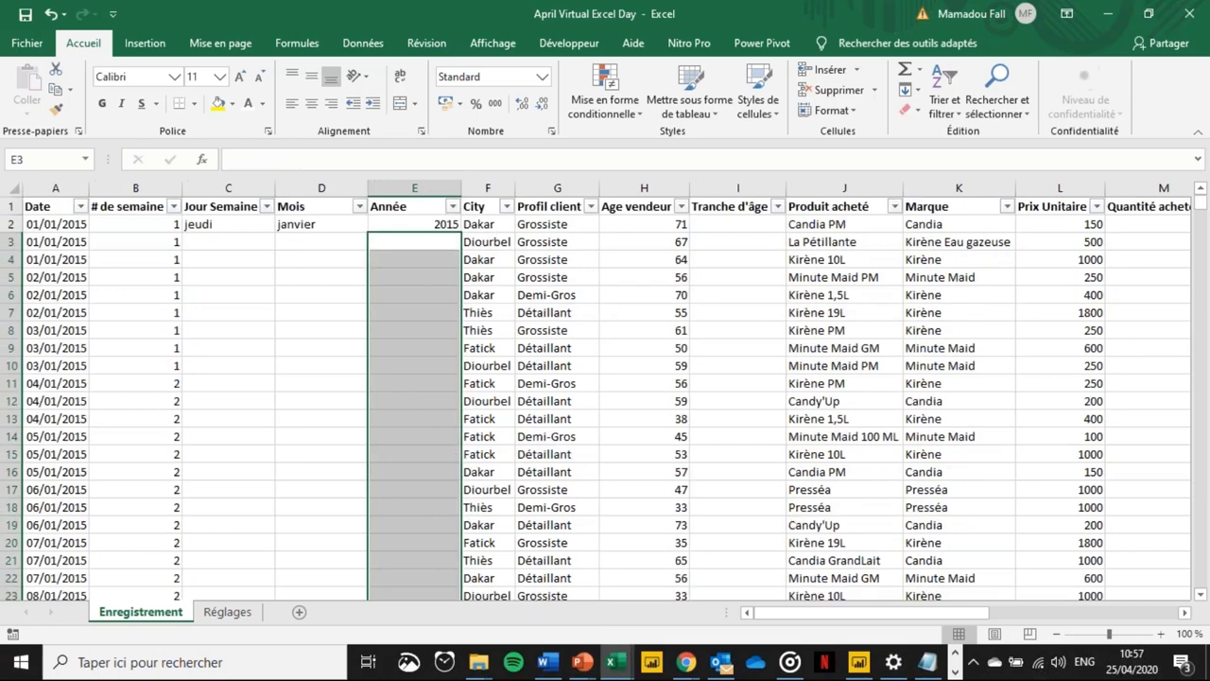
pyautogui.press('Up')
pyautogui.press('Up')
pyautogui.press('Left')
pyautogui.press('Left')
pyautogui.press('Down')
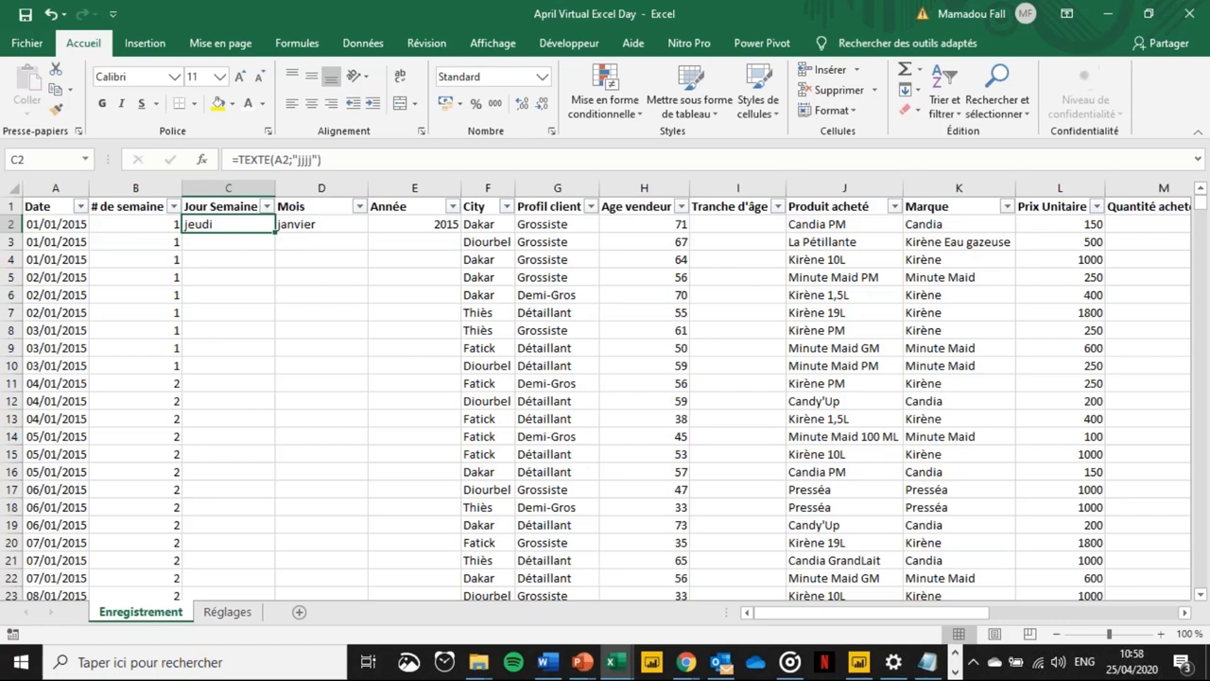
# - Fill the C2:E2 weekday, month and year formulas down all table rows
pyautogui.hotkey('shift', 'Right')
pyautogui.hotkey('shift', 'Right')
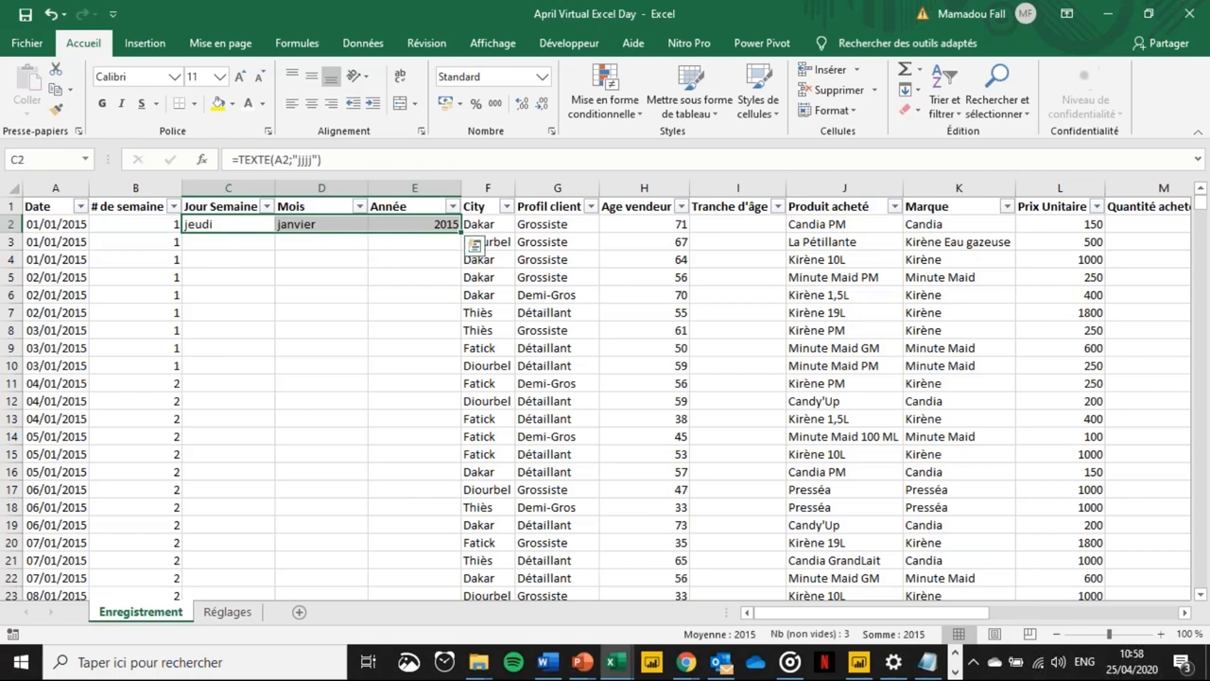
pyautogui.doubleClick(459, 232)
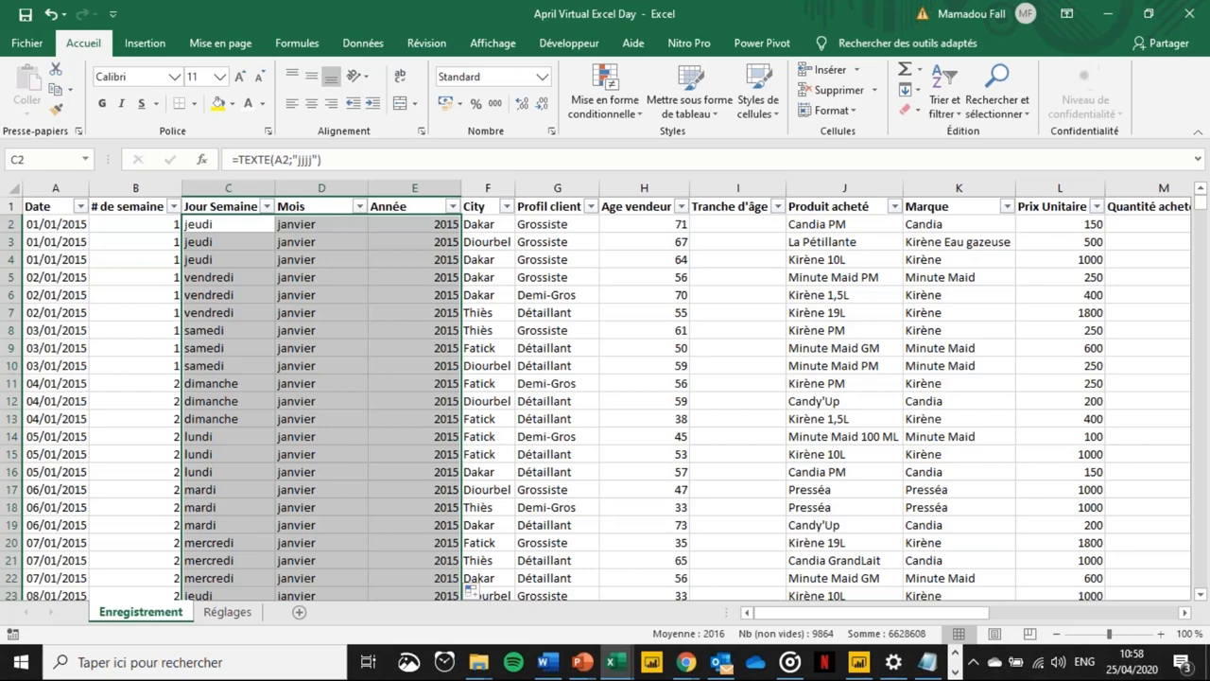
pyautogui.press('Up')
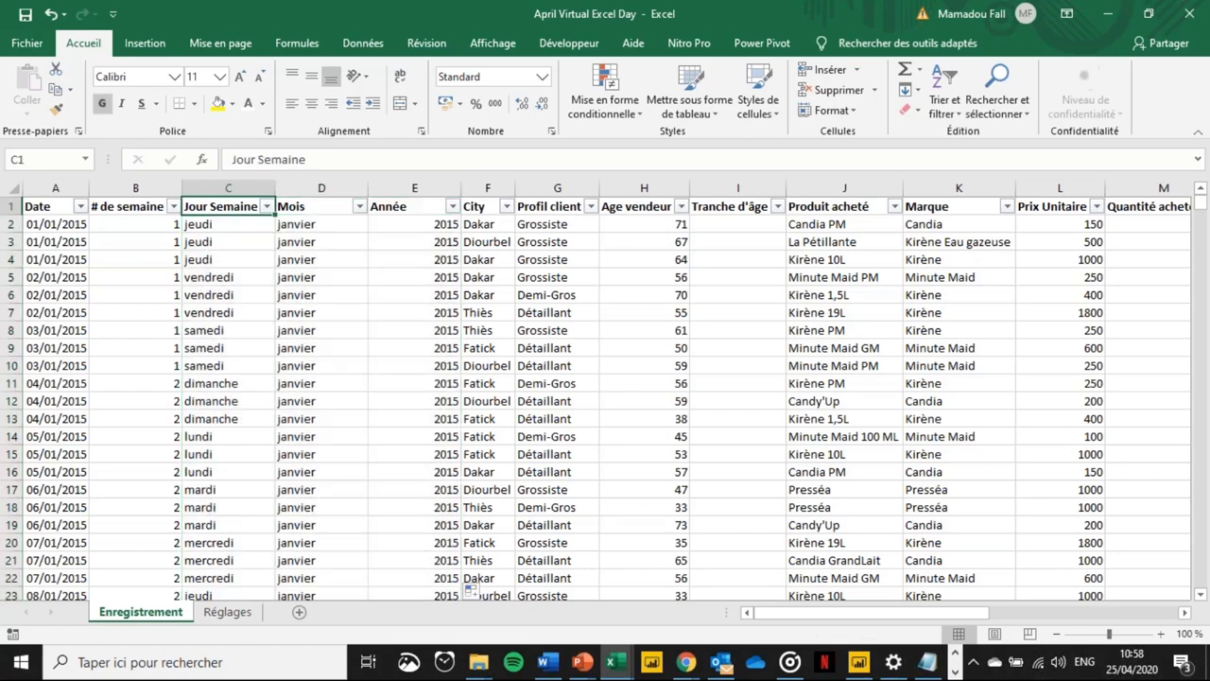
pyautogui.press('Right')
pyautogui.press('Right')
pyautogui.press('Right')
pyautogui.press('Right')
pyautogui.press('Right')
pyautogui.press('Right')
pyautogui.press('Right')
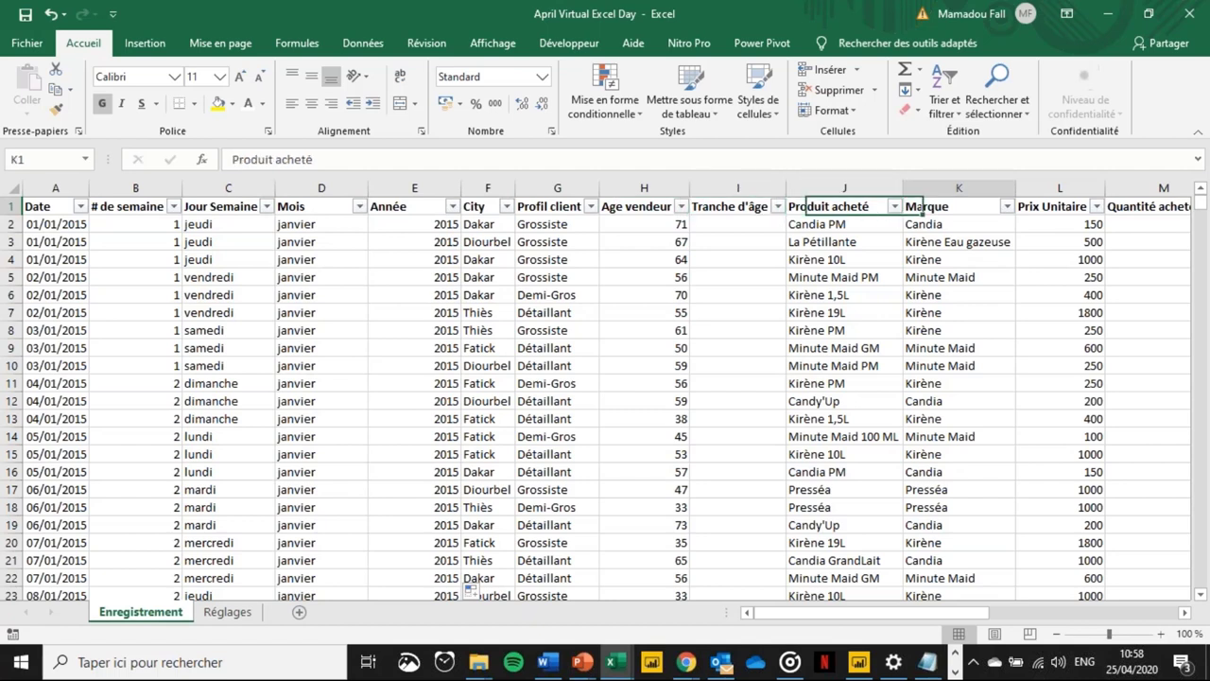
pyautogui.press('Right')
pyautogui.press('Right')
pyautogui.press('Left')
pyautogui.press('Left')
pyautogui.press('Left')
pyautogui.press('Left')
pyautogui.press('Left')
pyautogui.press('Left')
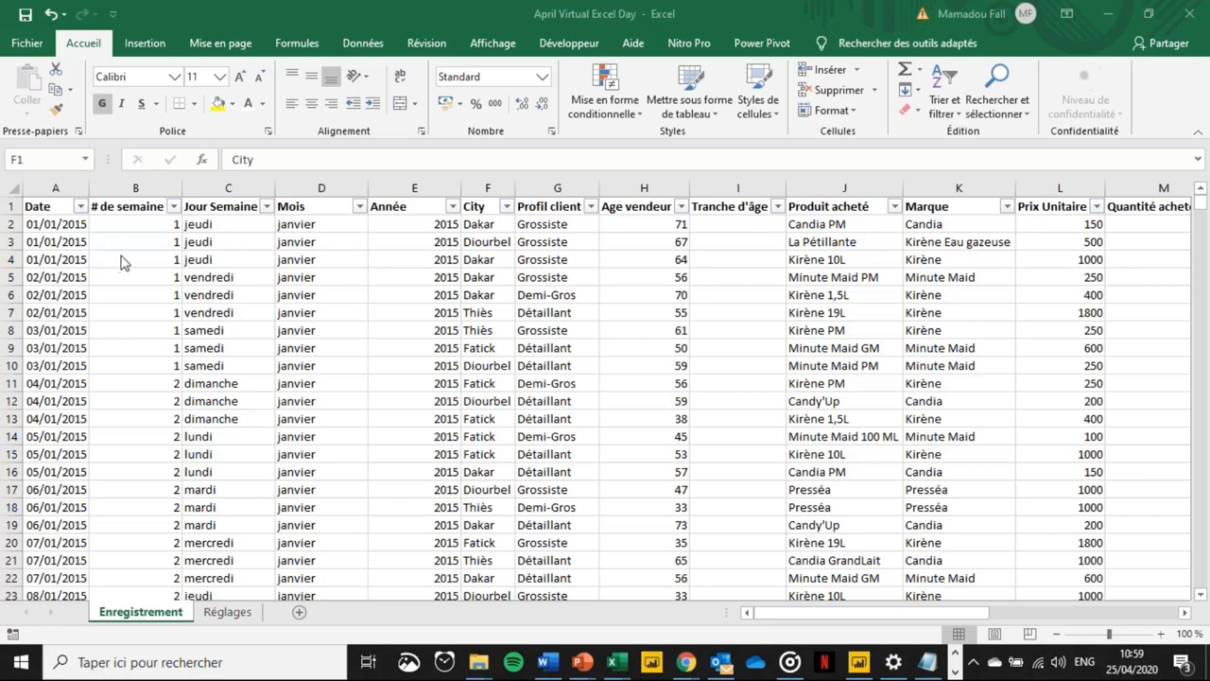
pyautogui.click(139, 230)
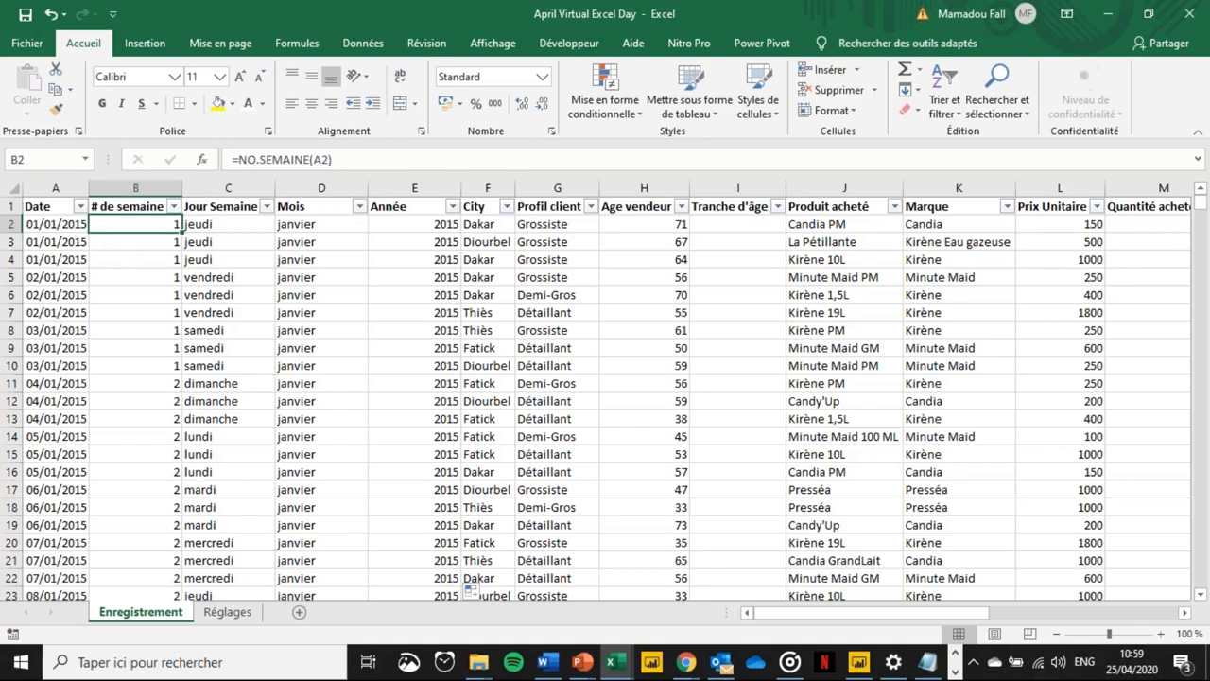
pyautogui.click(200, 219)
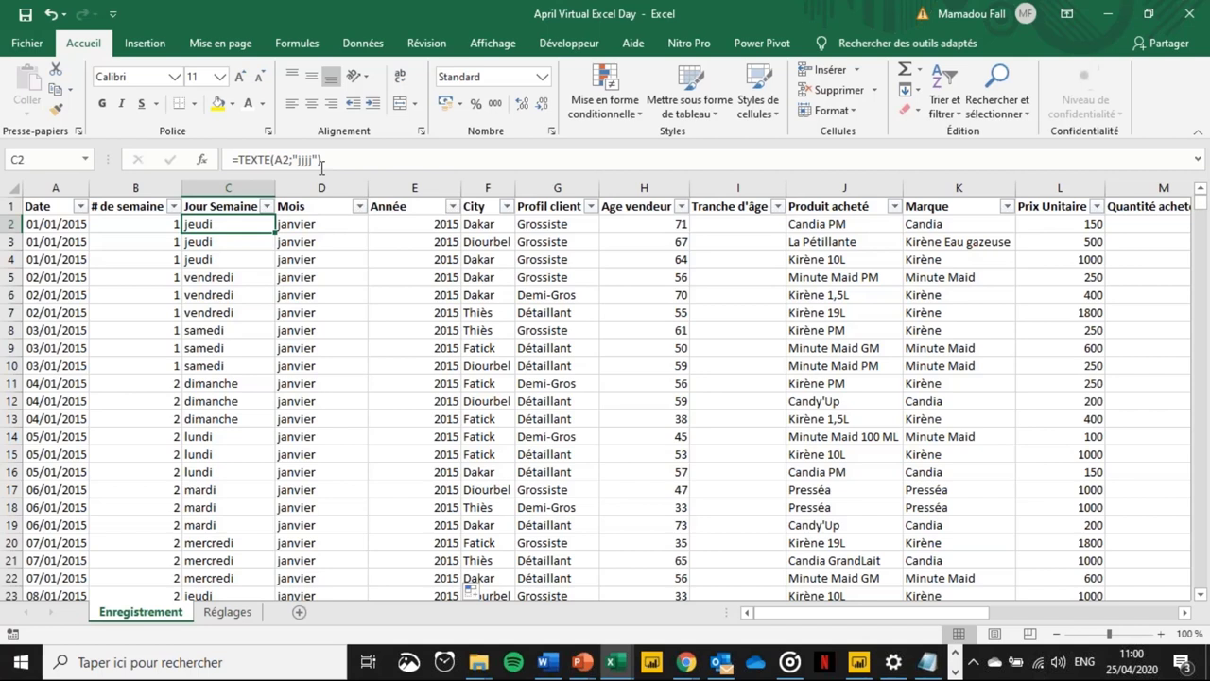
pyautogui.click(307, 228)
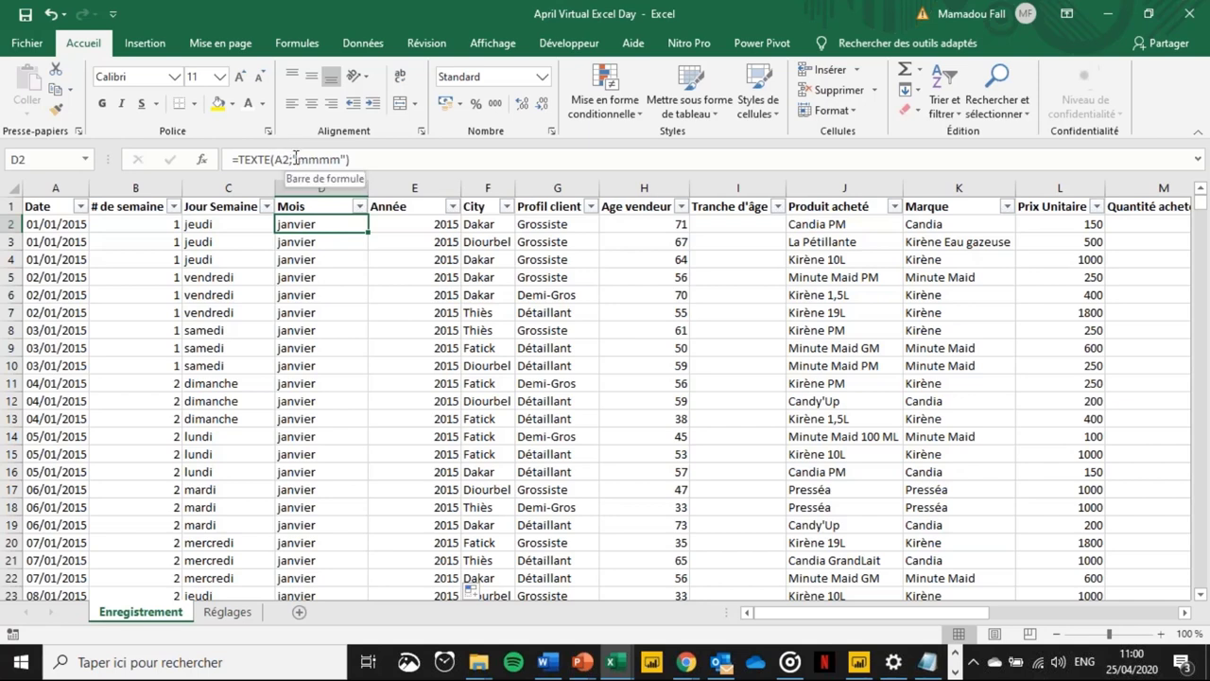
pyautogui.click(242, 219)
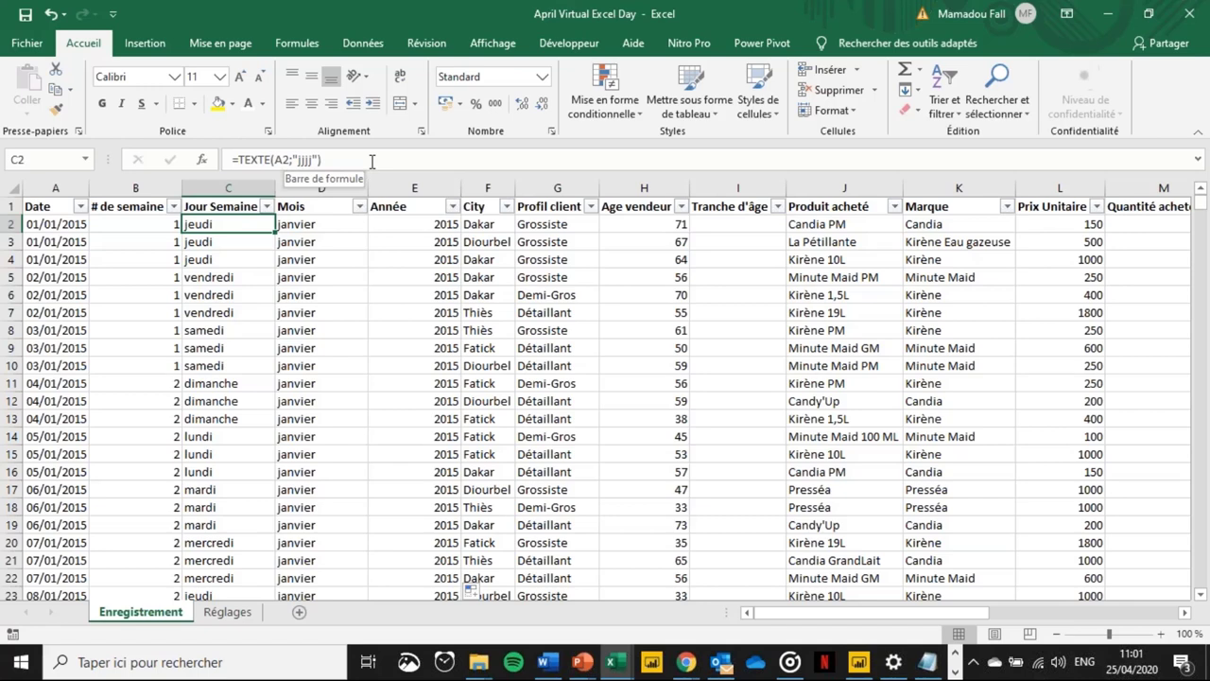
pyautogui.click(507, 220)
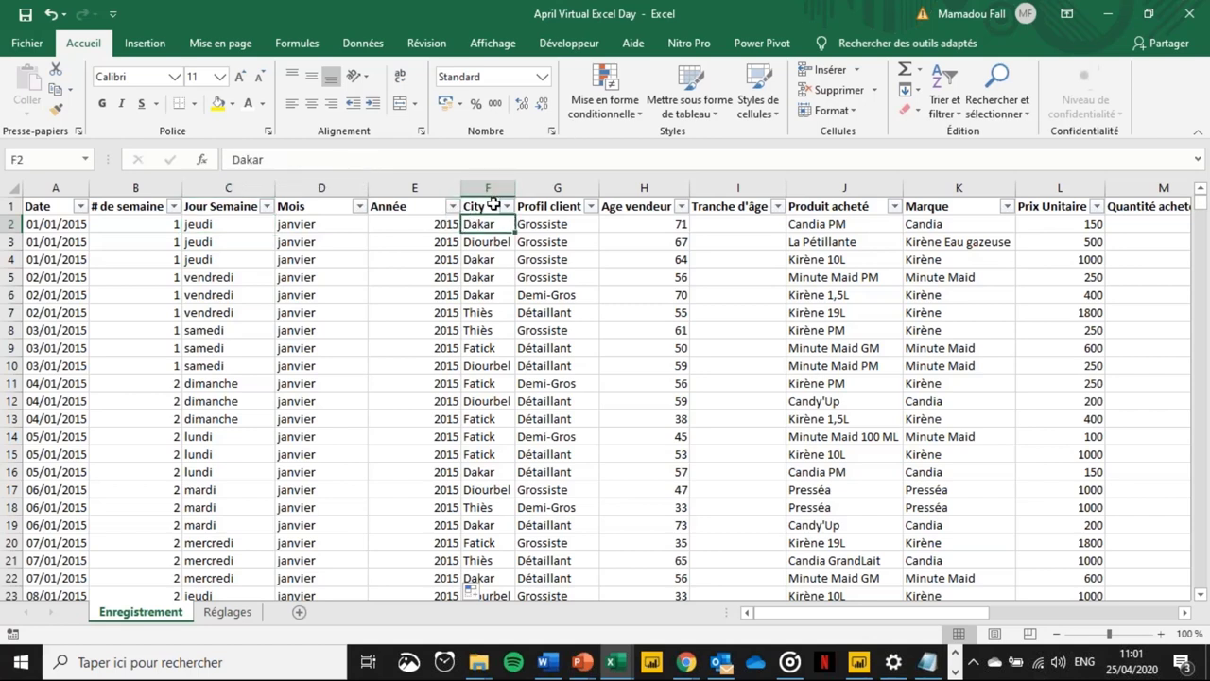
pyautogui.click(492, 206)
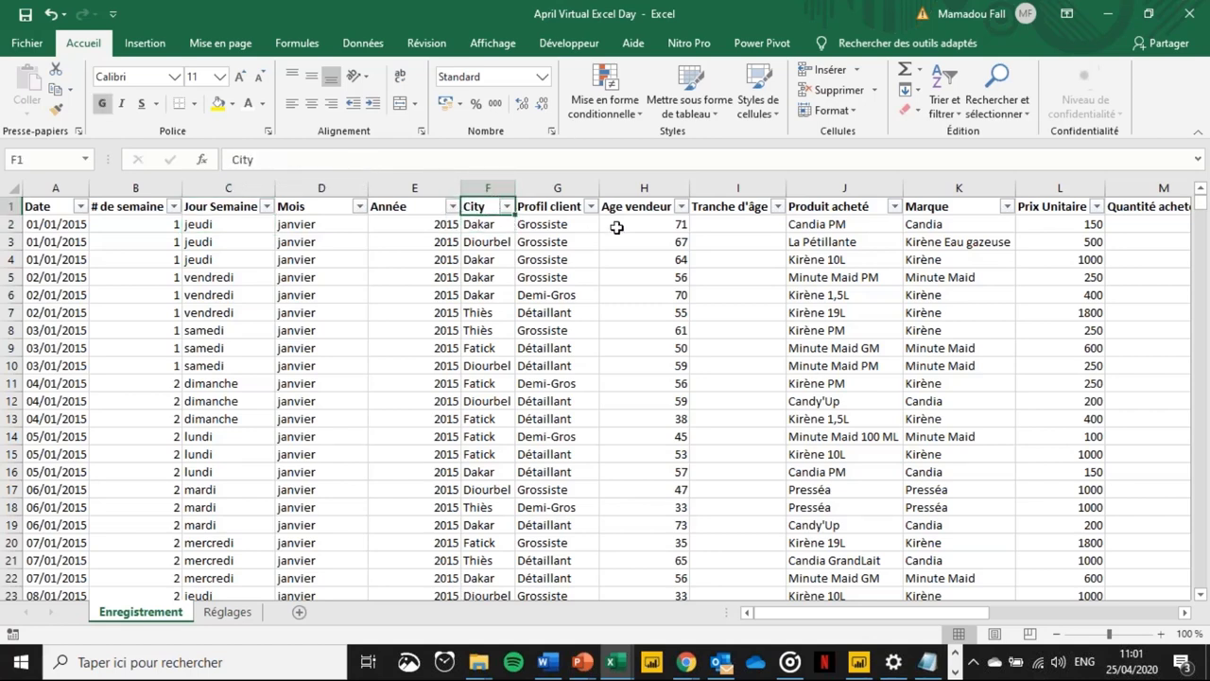
pyautogui.hscroll(2, 615, 227)
pyautogui.hscroll(3, 615, 226)
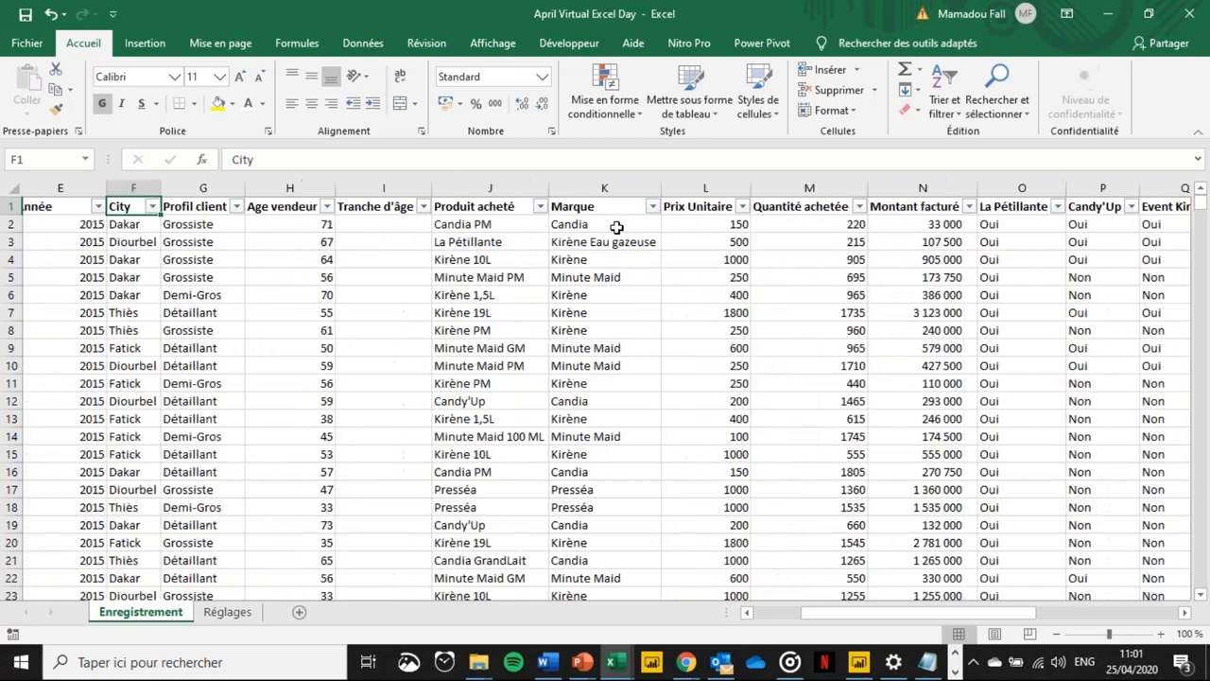
pyautogui.hscroll(-1, 615, 227)
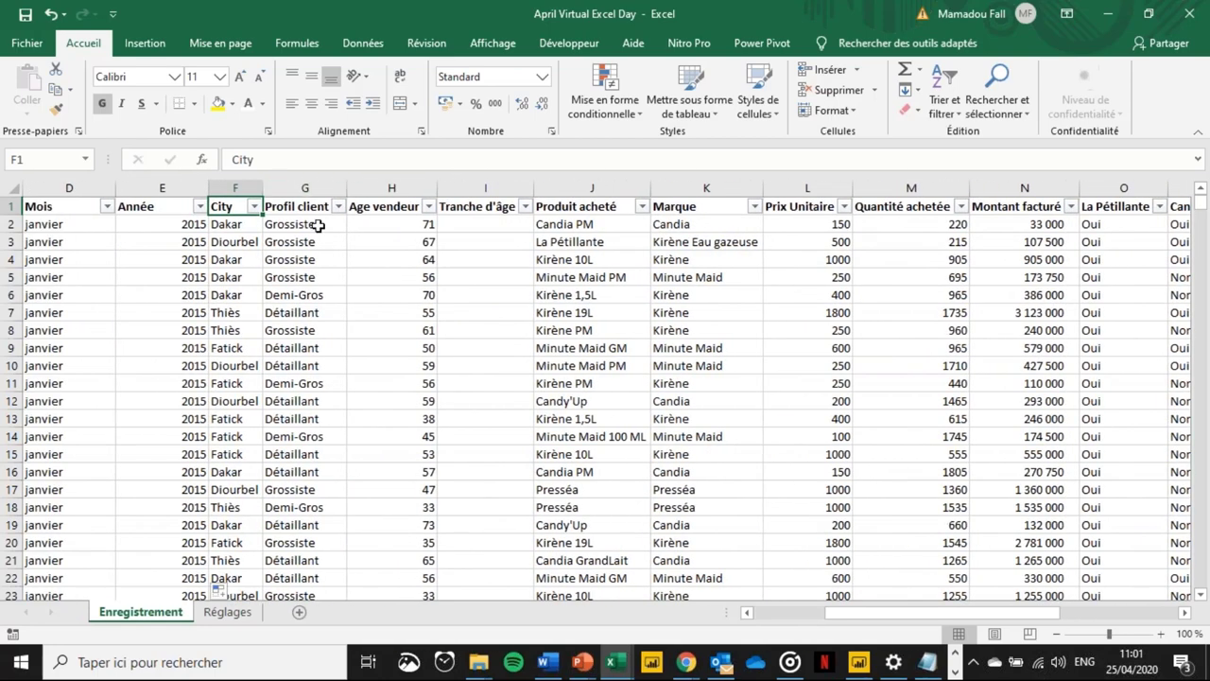
pyautogui.click(319, 225)
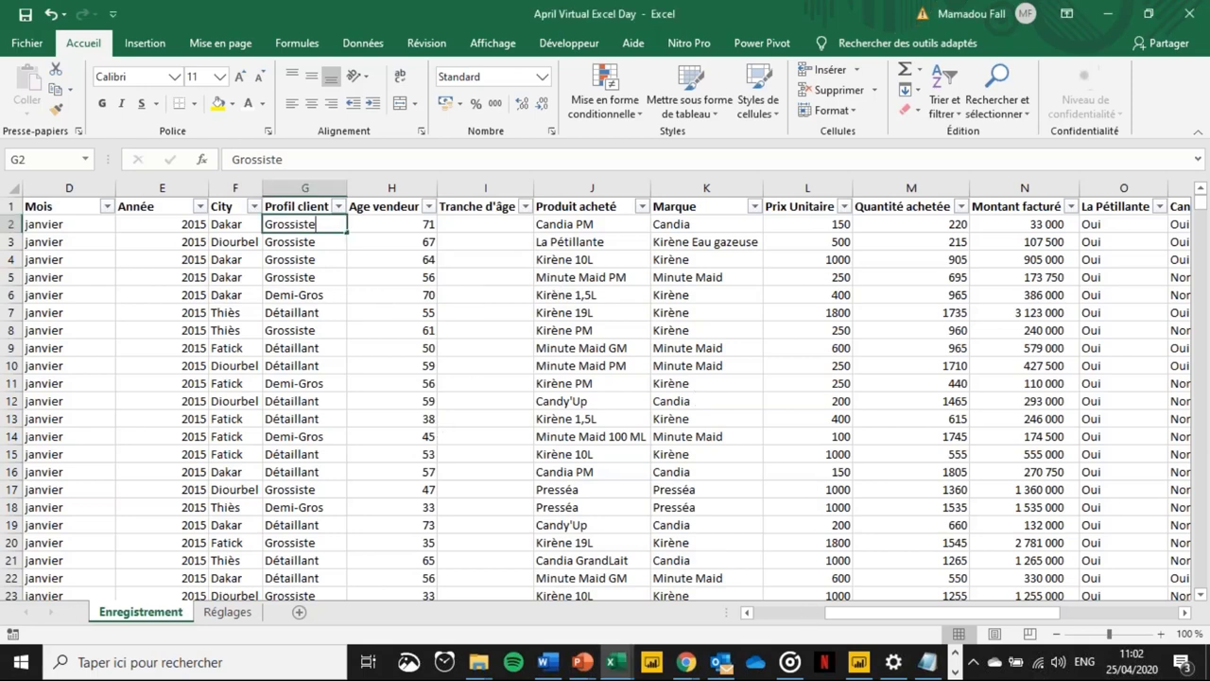
pyautogui.press('F2')
pyautogui.click(391, 294)
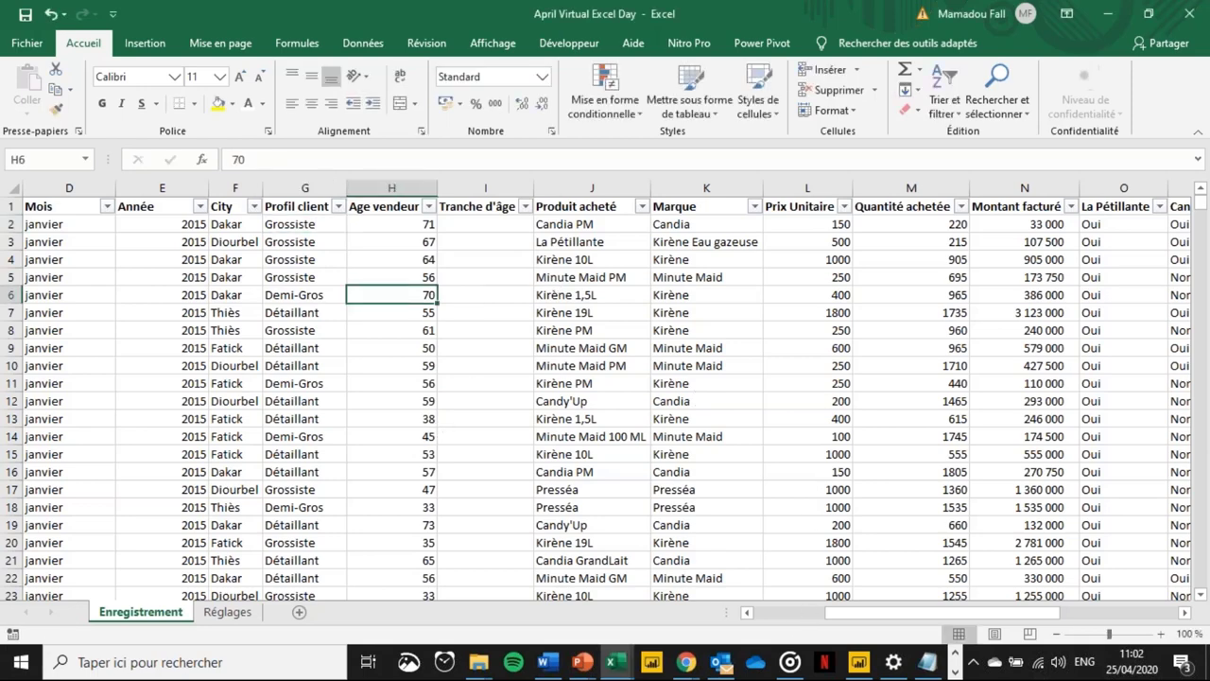
pyautogui.click(293, 207)
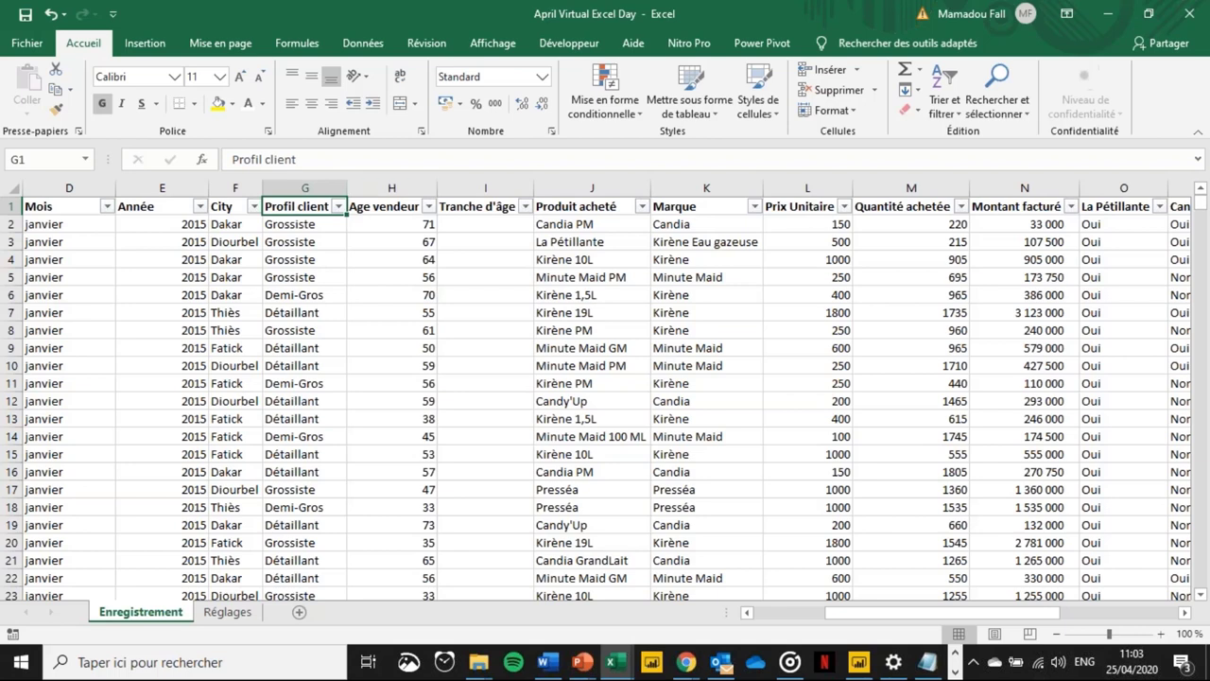
pyautogui.click(363, 245)
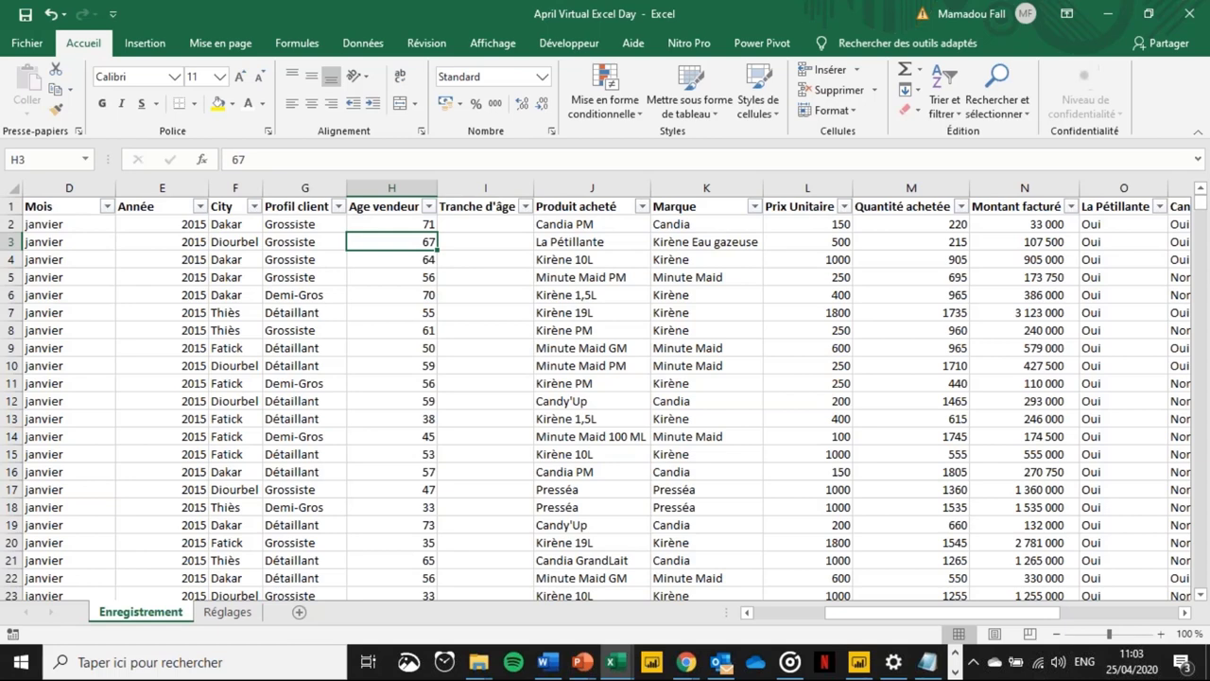
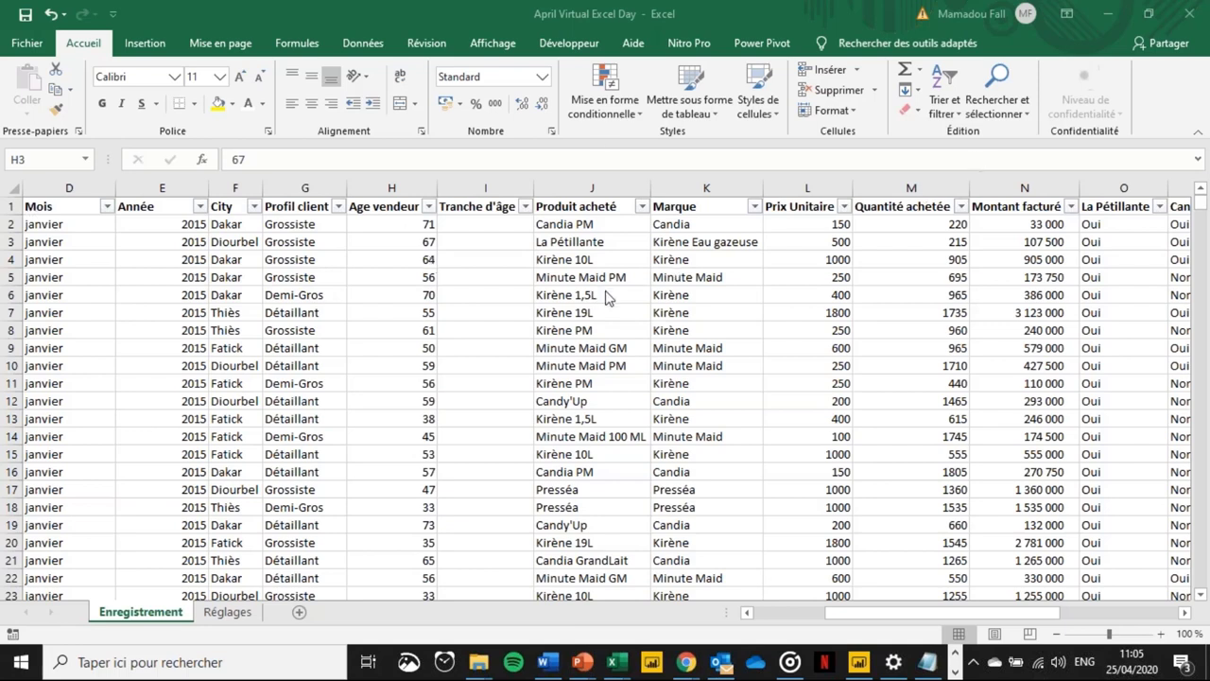
# - Enter 'Grossistte' in G2, then undo the misspelled entry
pyautogui.click(433, 238)
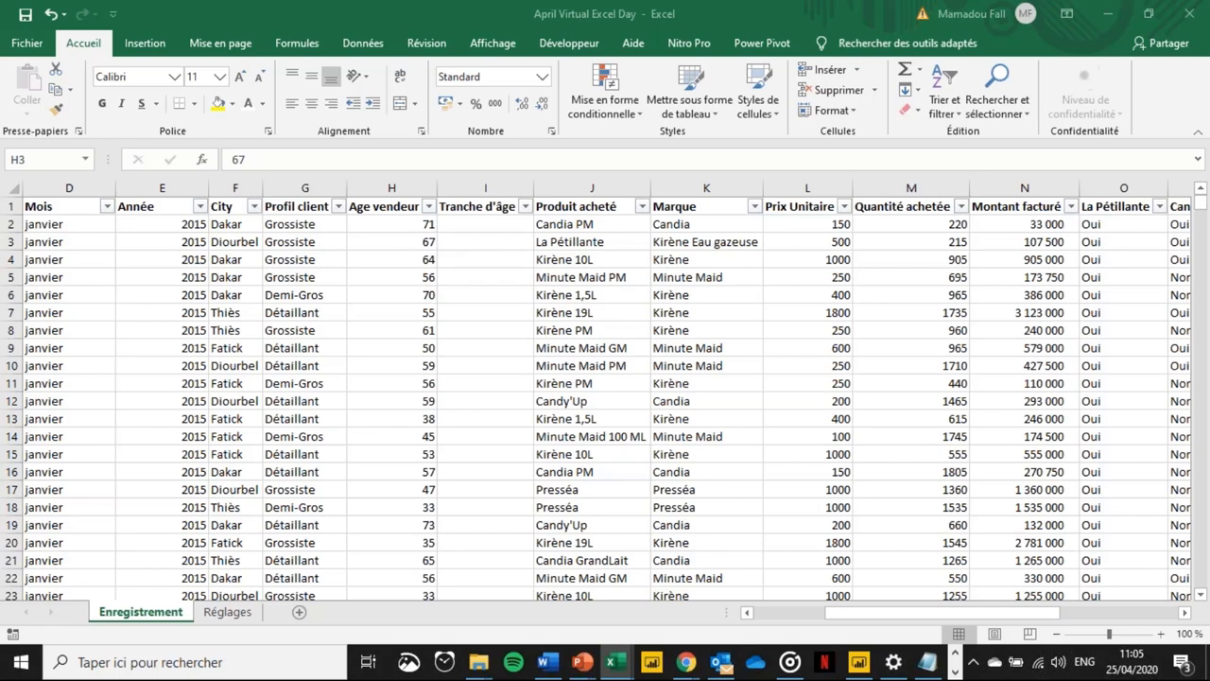
pyautogui.click(326, 222)
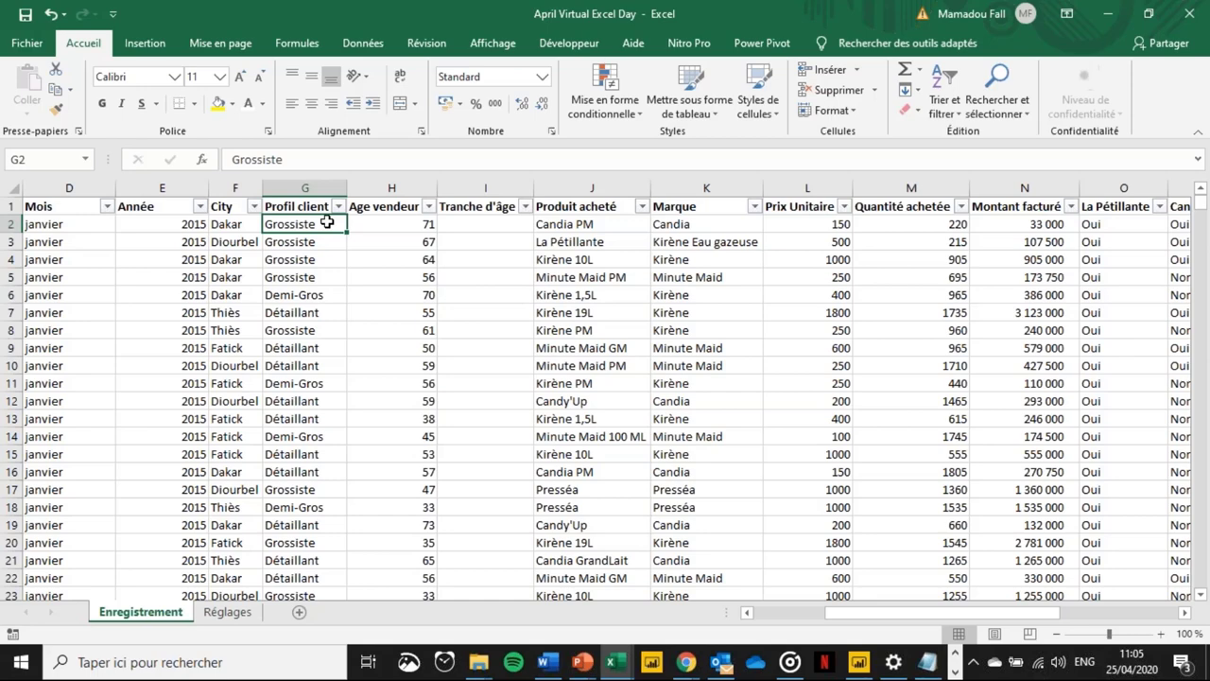
pyautogui.write('Grossi')
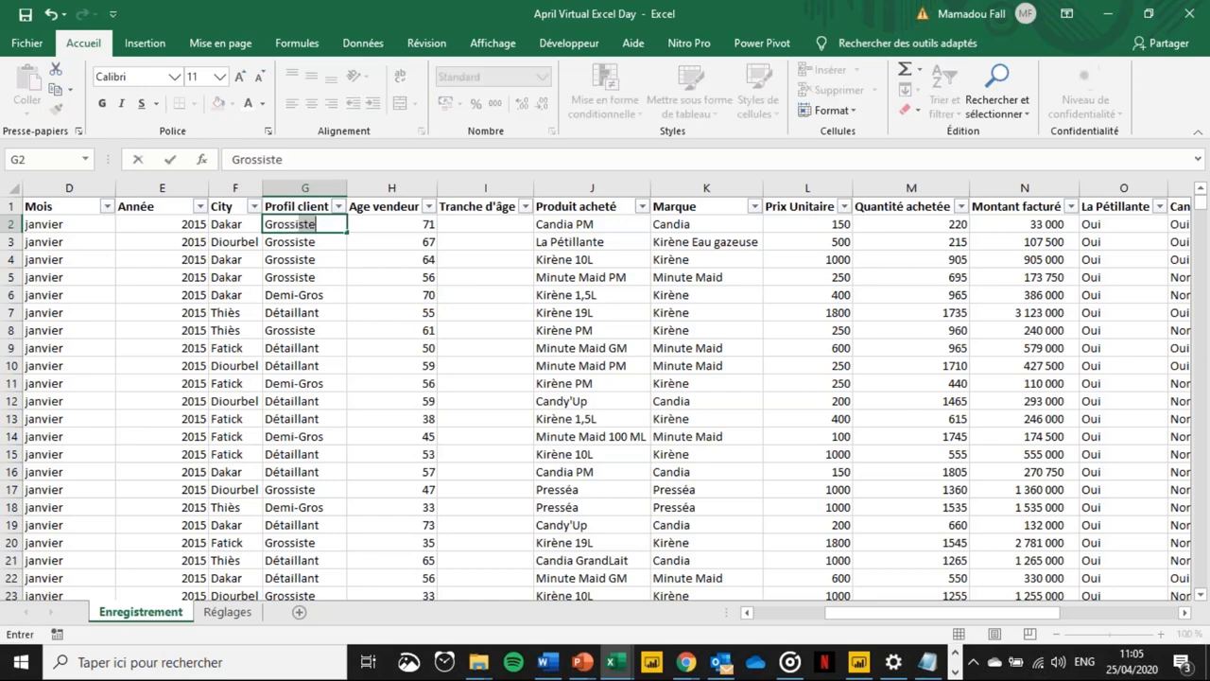
pyautogui.write('stte')
pyautogui.hotkey('ctrl', 'Return')
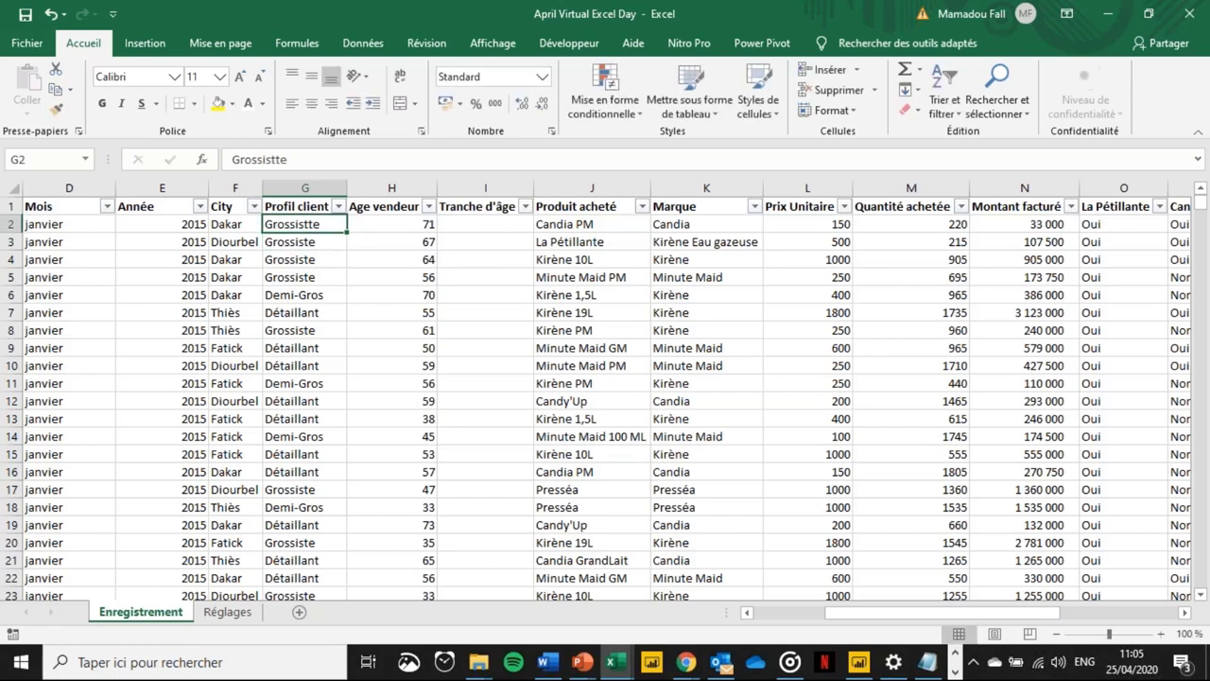
pyautogui.click(304, 241)
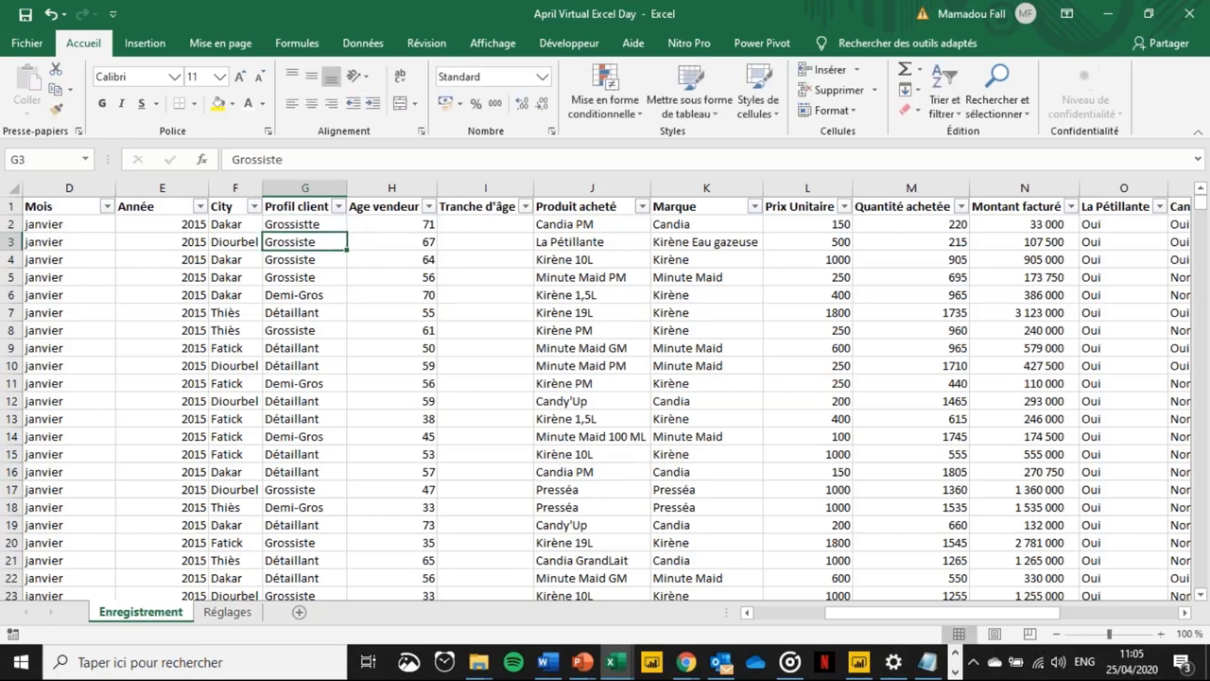
pyautogui.click(317, 223)
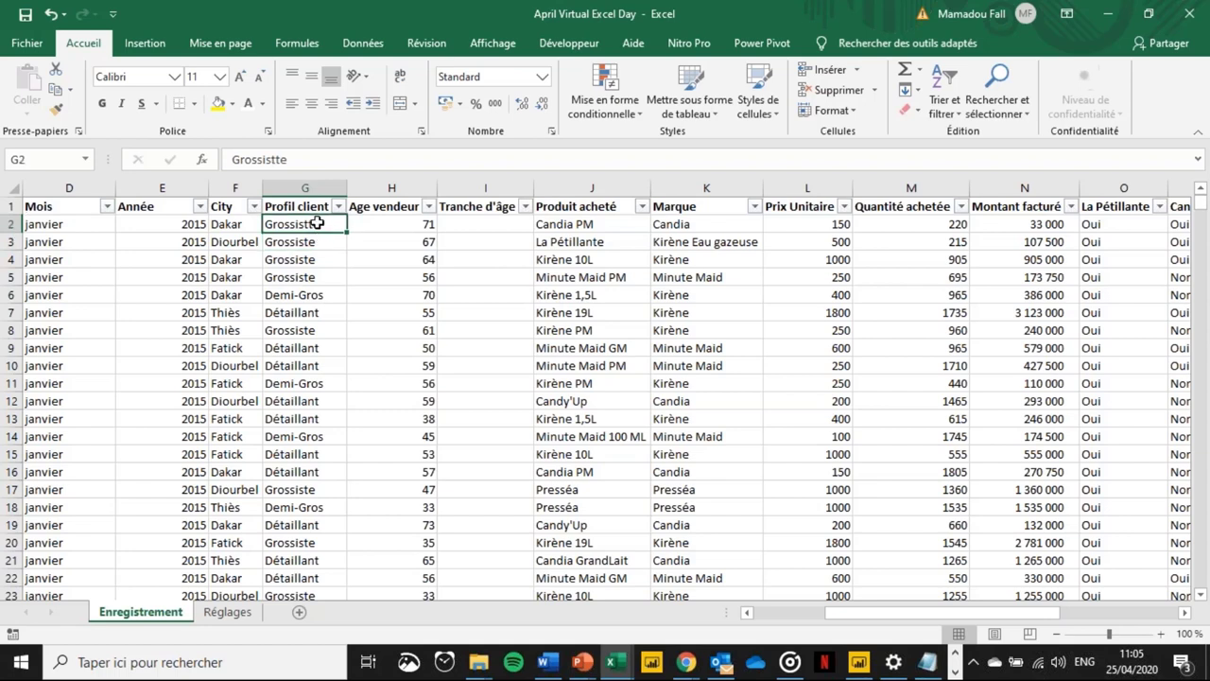
pyautogui.hotkey('ctrl', 'z')
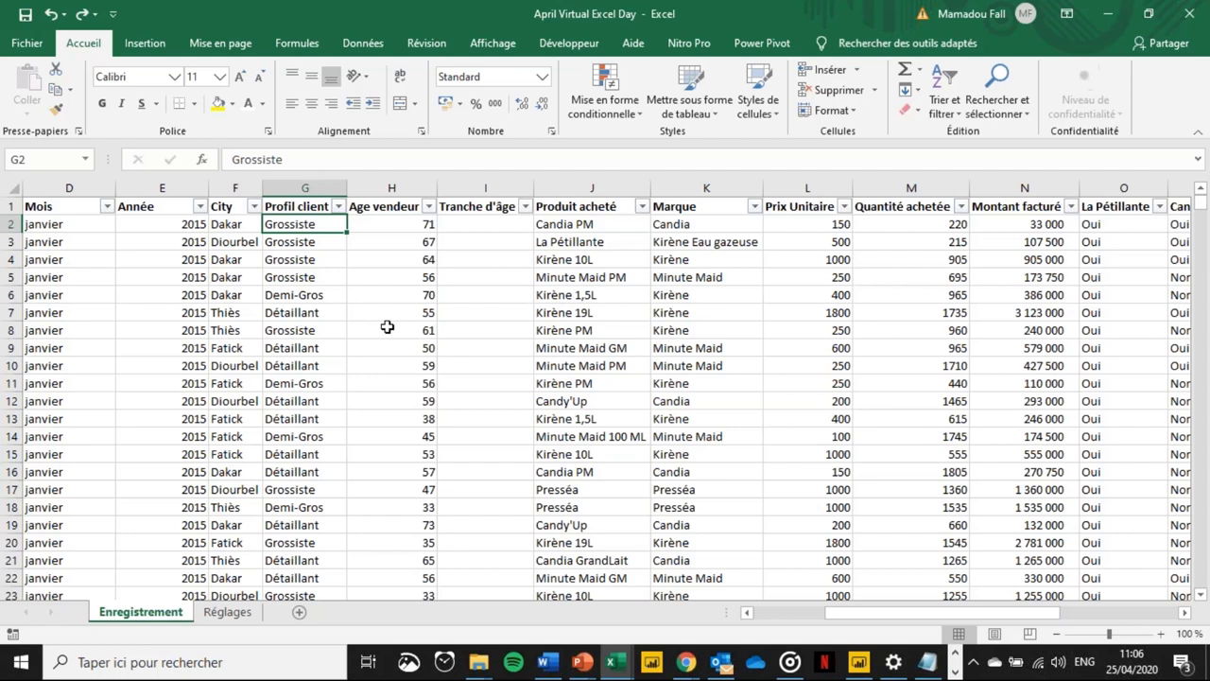
# - On the Réglages sheet, check the product and brand lists C4:D15 and empty column F
pyautogui.click(228, 612)
pyautogui.click(473, 253)
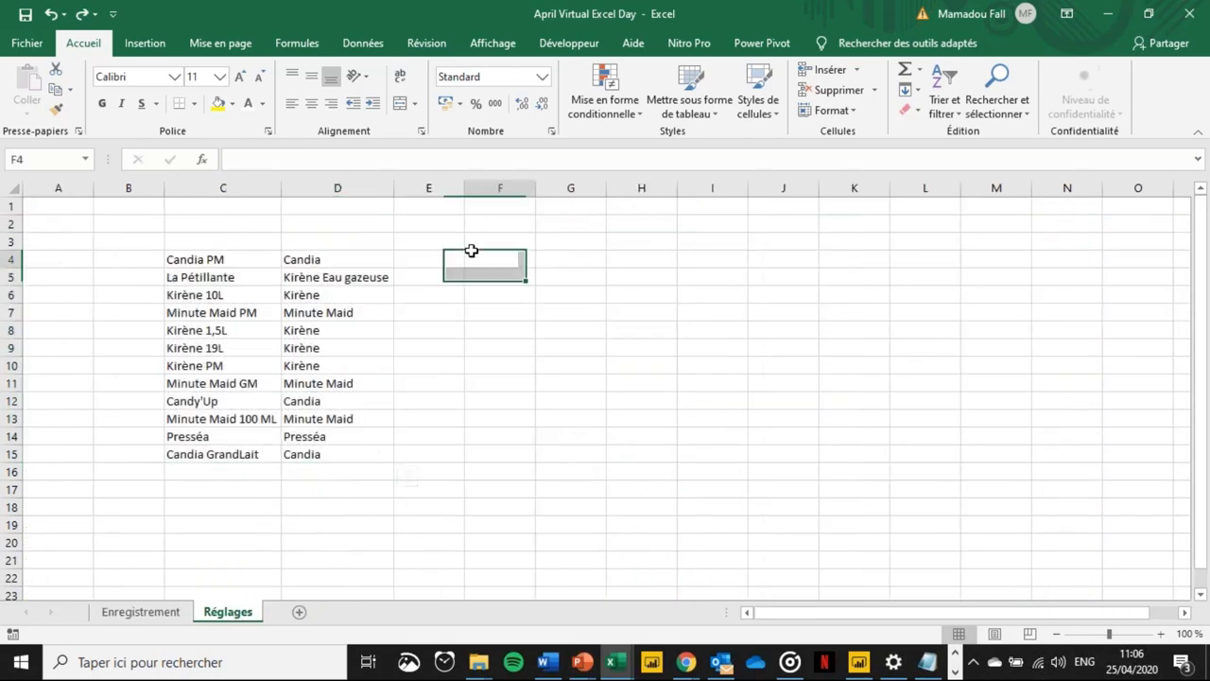
pyautogui.click(210, 251)
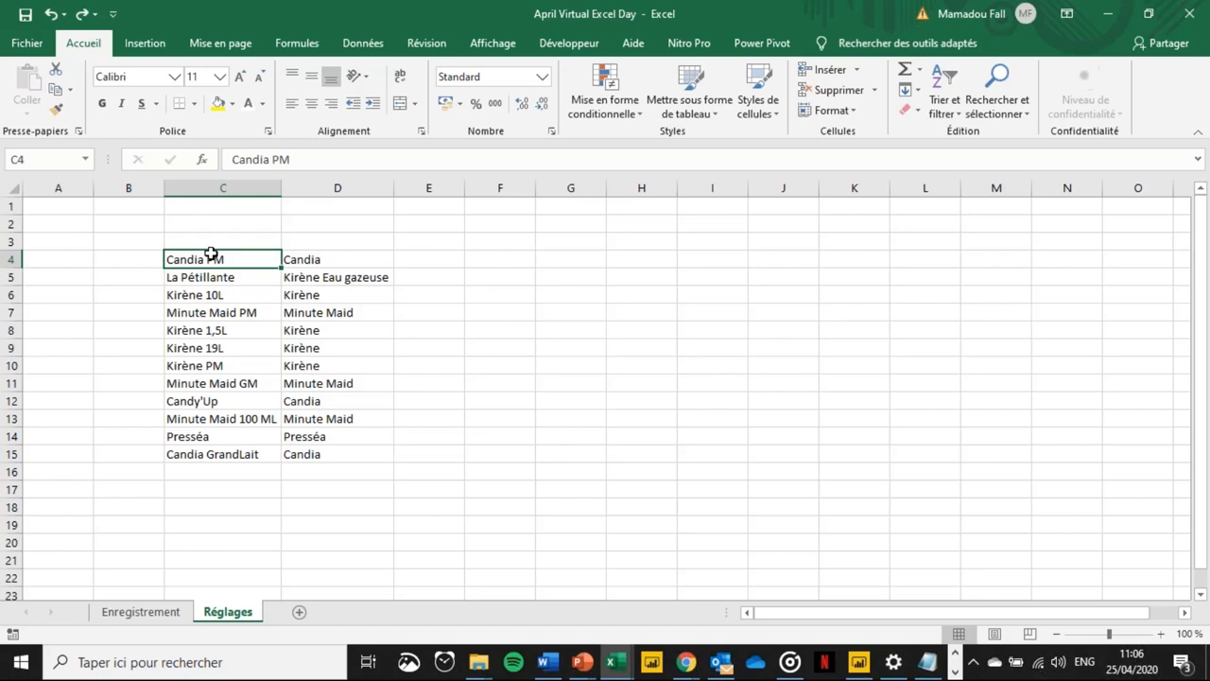
pyautogui.hotkey('ctrl', 'shift', 'Down')
pyautogui.press('Right')
pyautogui.hotkey('ctrl', 'shift', 'Down')
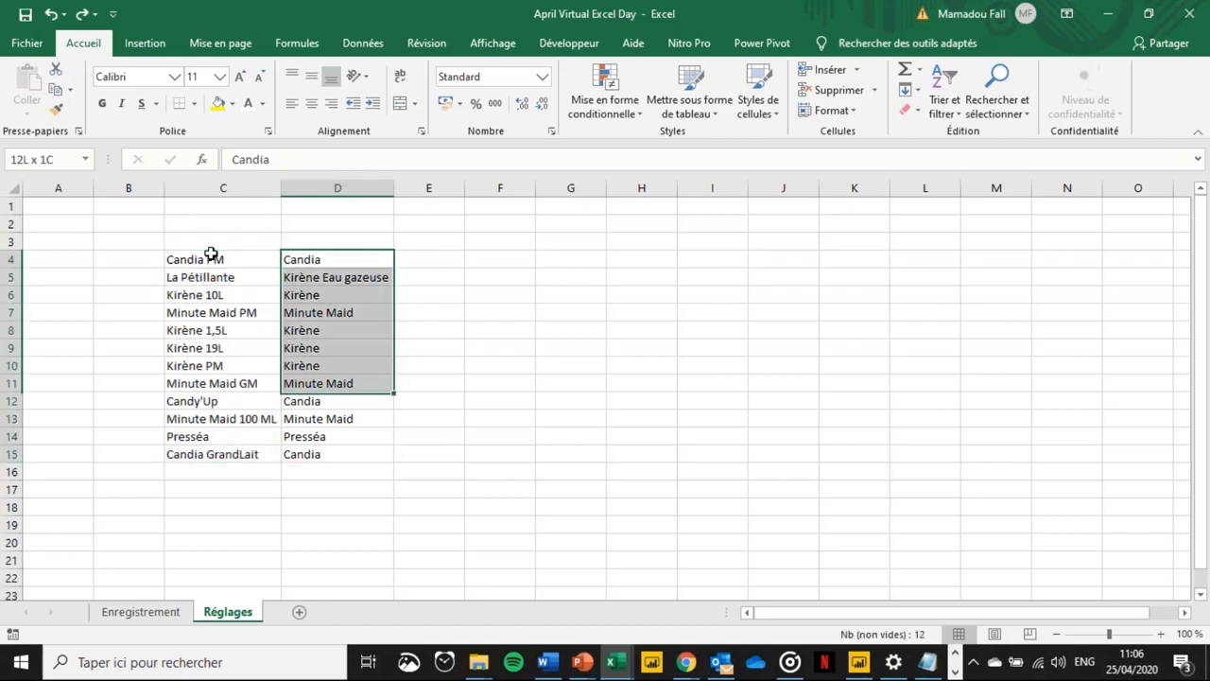
pyautogui.press('Left')
pyautogui.hotkey('shift', 'Right')
pyautogui.hotkey('ctrl', 'shift', 'Down')
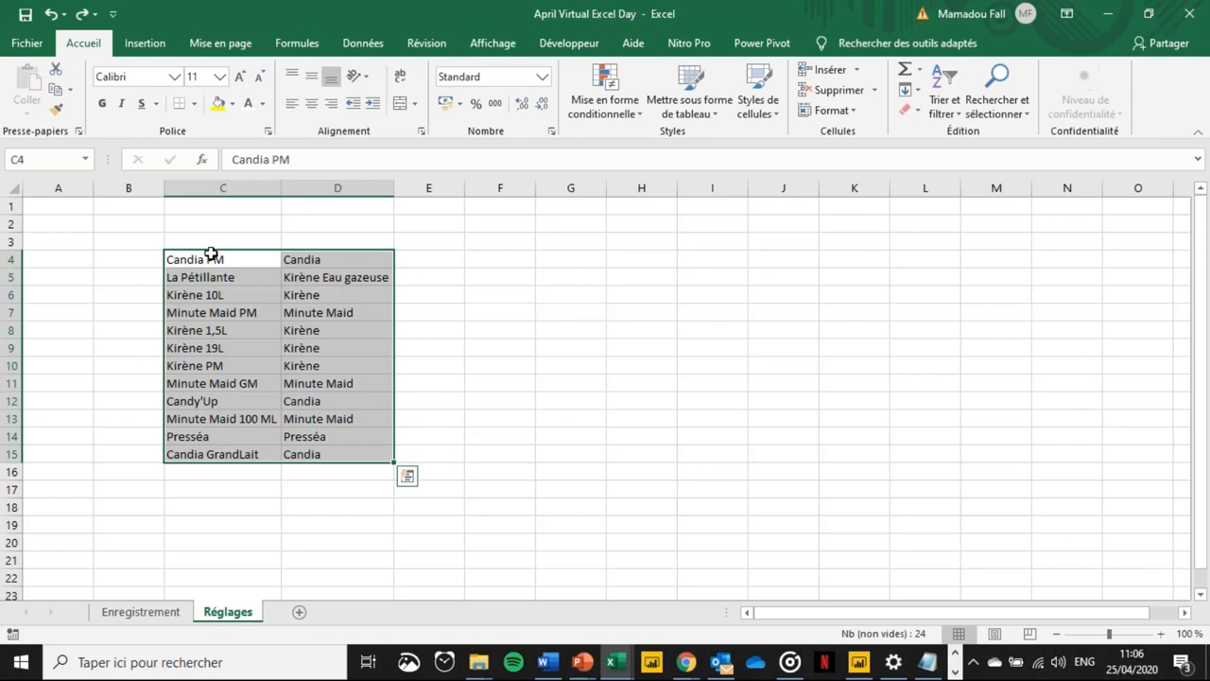
pyautogui.click(510, 258)
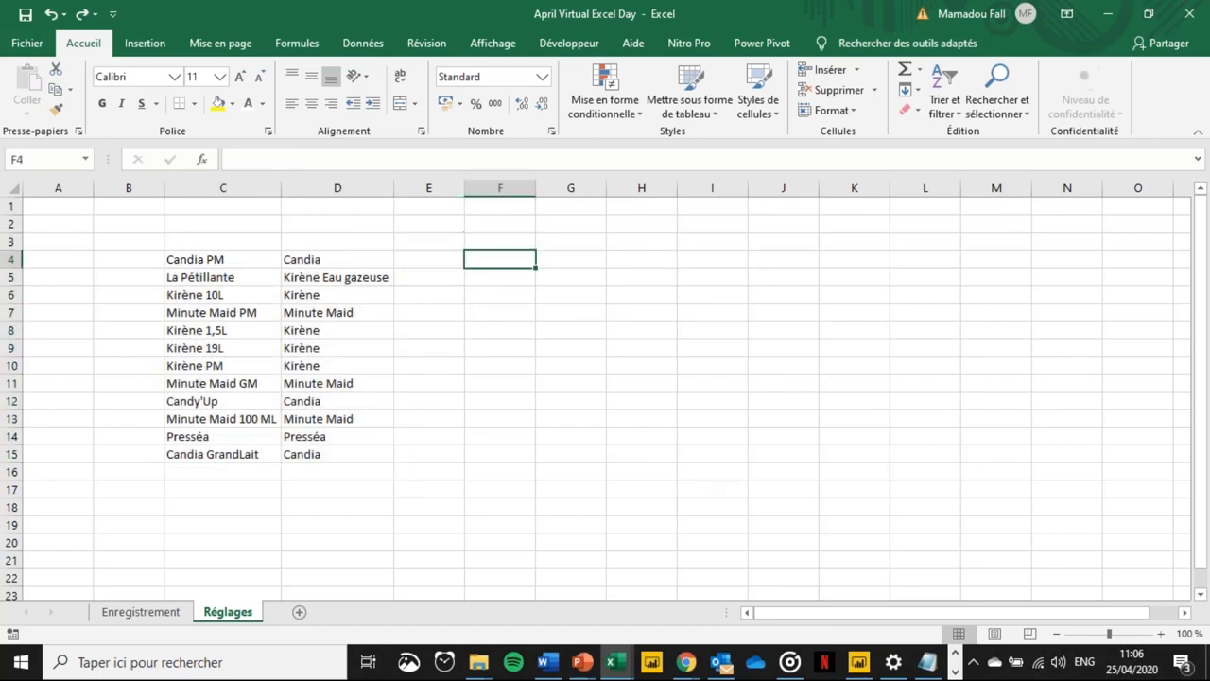
pyautogui.hotkey('shift', 'Down')
pyautogui.hotkey('shift', 'Down')
pyautogui.hotkey('shift', 'Down')
pyautogui.hotkey('shift', 'Down')
pyautogui.hotkey('shift', 'Down')
pyautogui.hotkey('shift', 'Down')
pyautogui.hotkey('shift', 'Down')
pyautogui.hotkey('shift', 'Down')
pyautogui.hotkey('shift', 'Down')
pyautogui.hotkey('shift', 'Down')
pyautogui.hotkey('shift', 'Down')
pyautogui.hotkey('shift', 'Down')
pyautogui.hotkey('shift', 'Down')
pyautogui.hotkey('shift', 'Down')
pyautogui.hotkey('shift', 'Down')
pyautogui.hotkey('shift', 'Down')
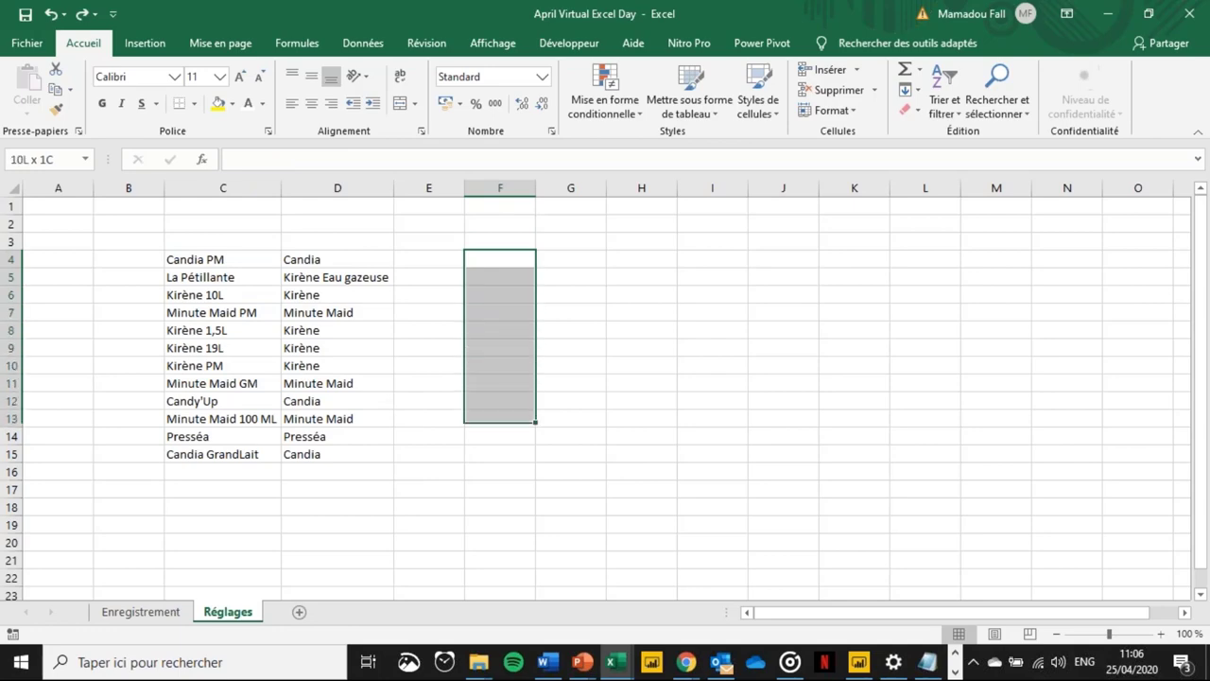
pyautogui.press('Up')
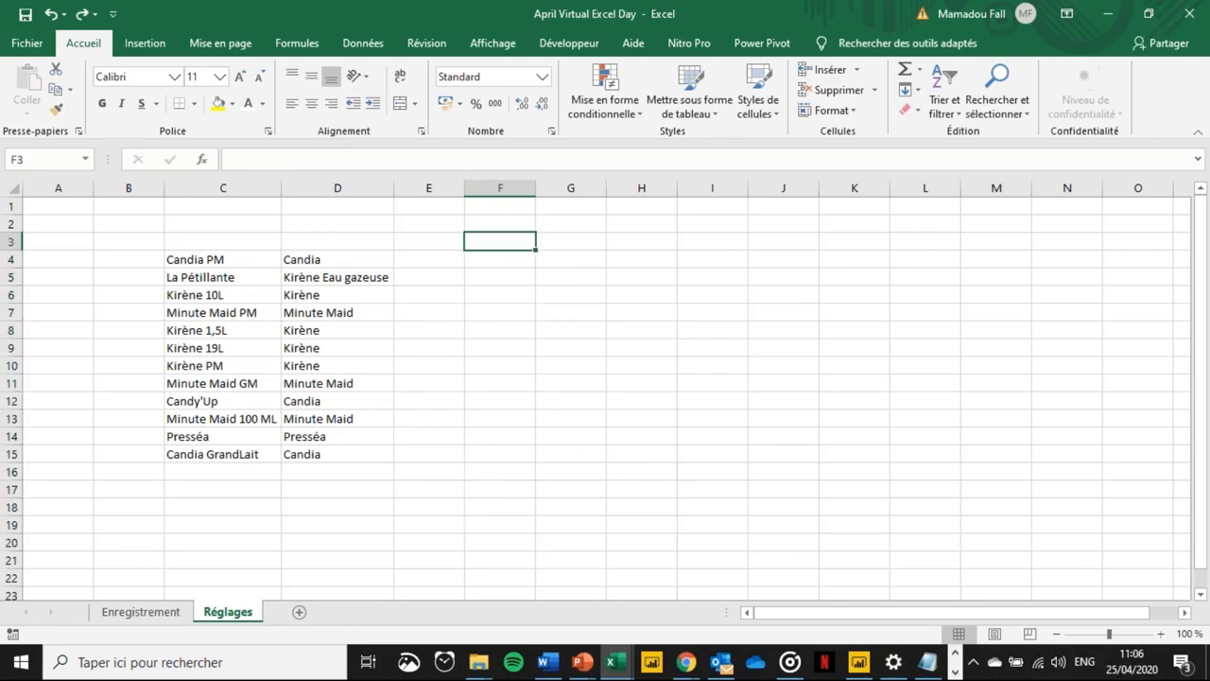
# - Back on Enregistrement, copy the Profil client values G2:G3289
pyautogui.click(151, 613)
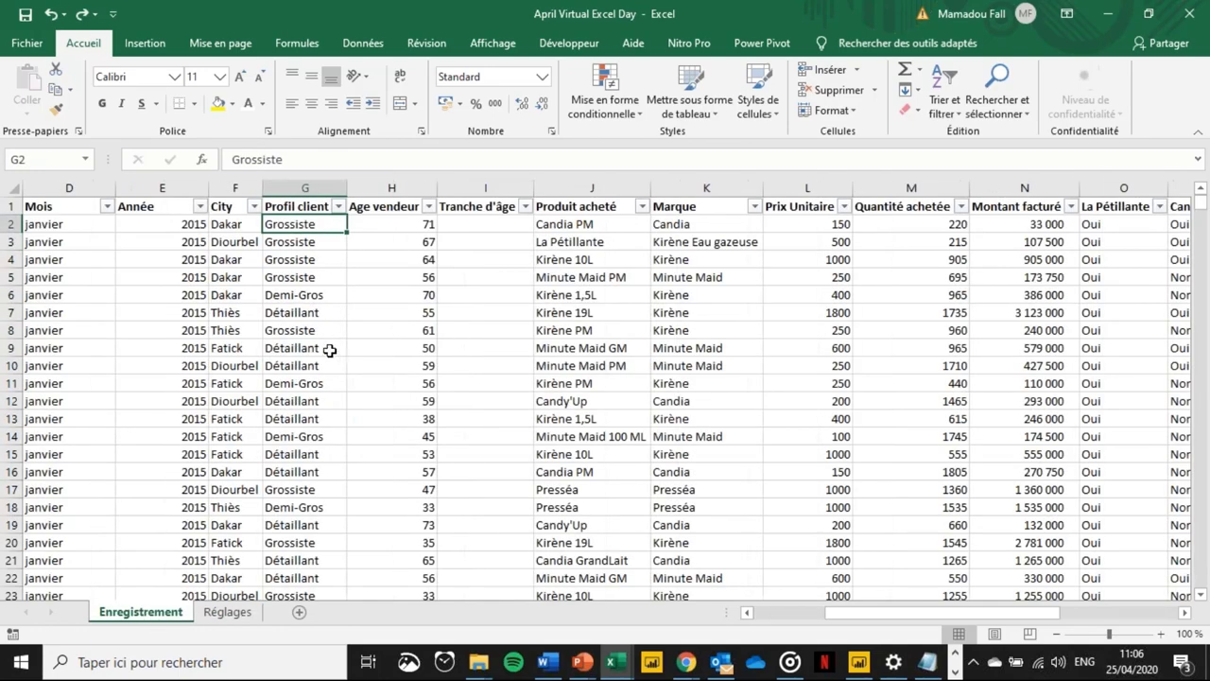
pyautogui.click(329, 350)
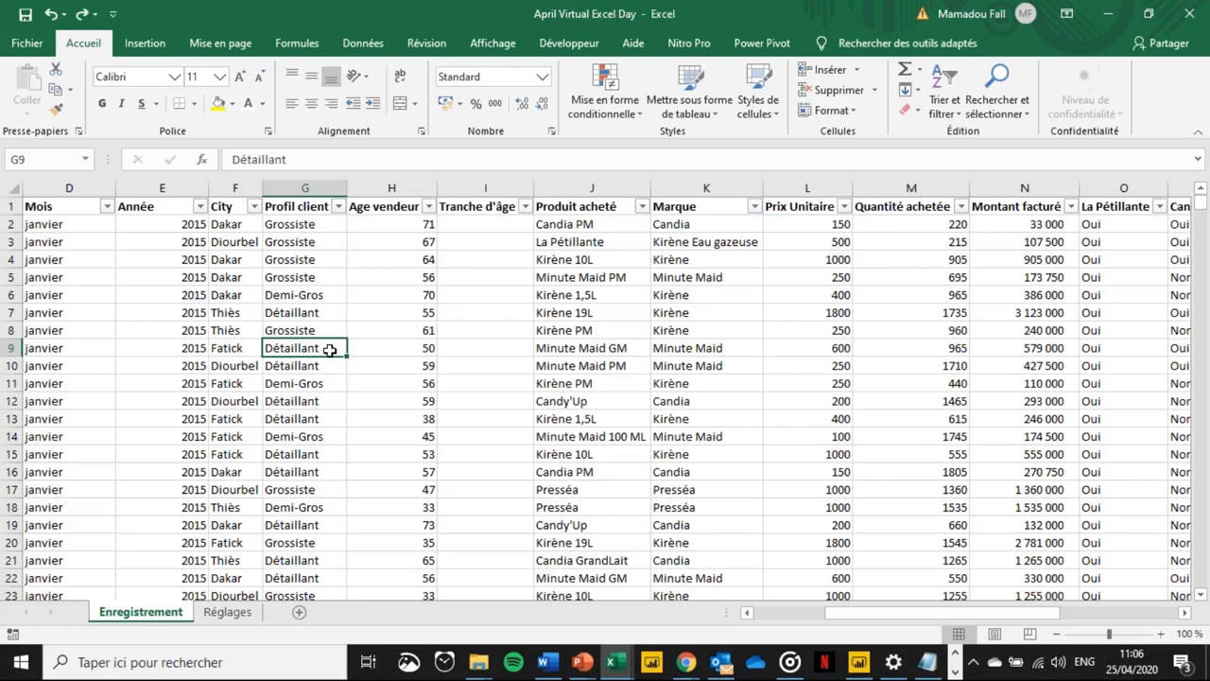
pyautogui.hotkey('ctrl', 'Up')
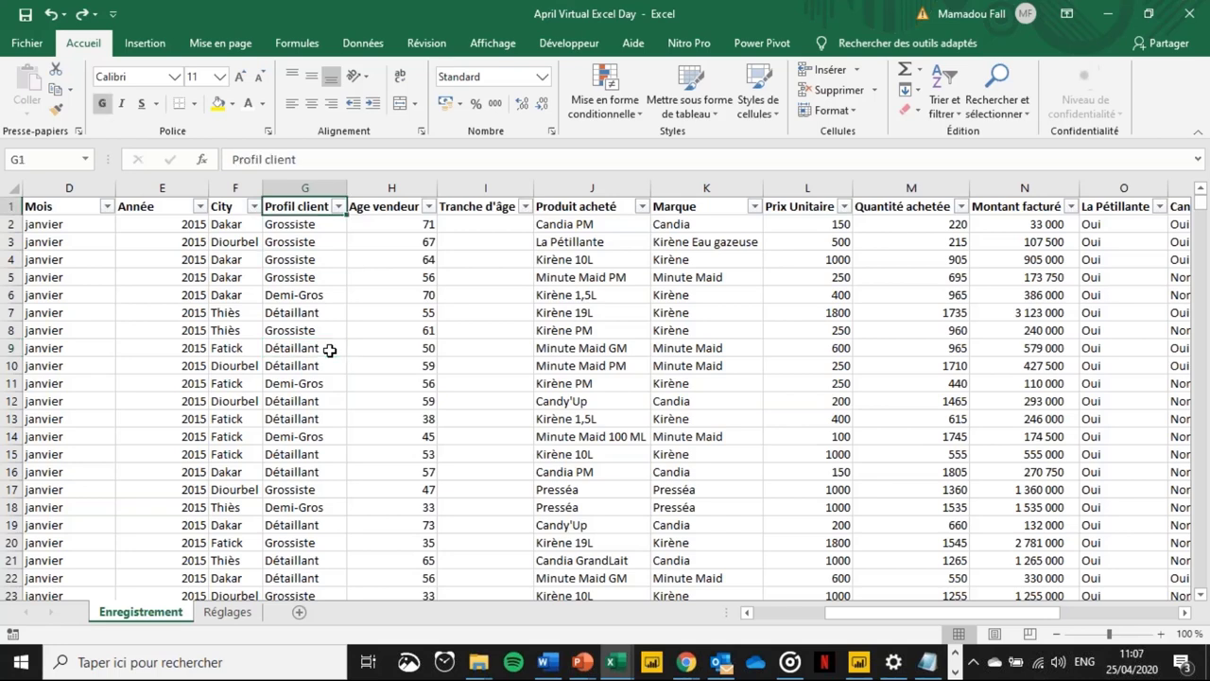
pyautogui.press('Down')
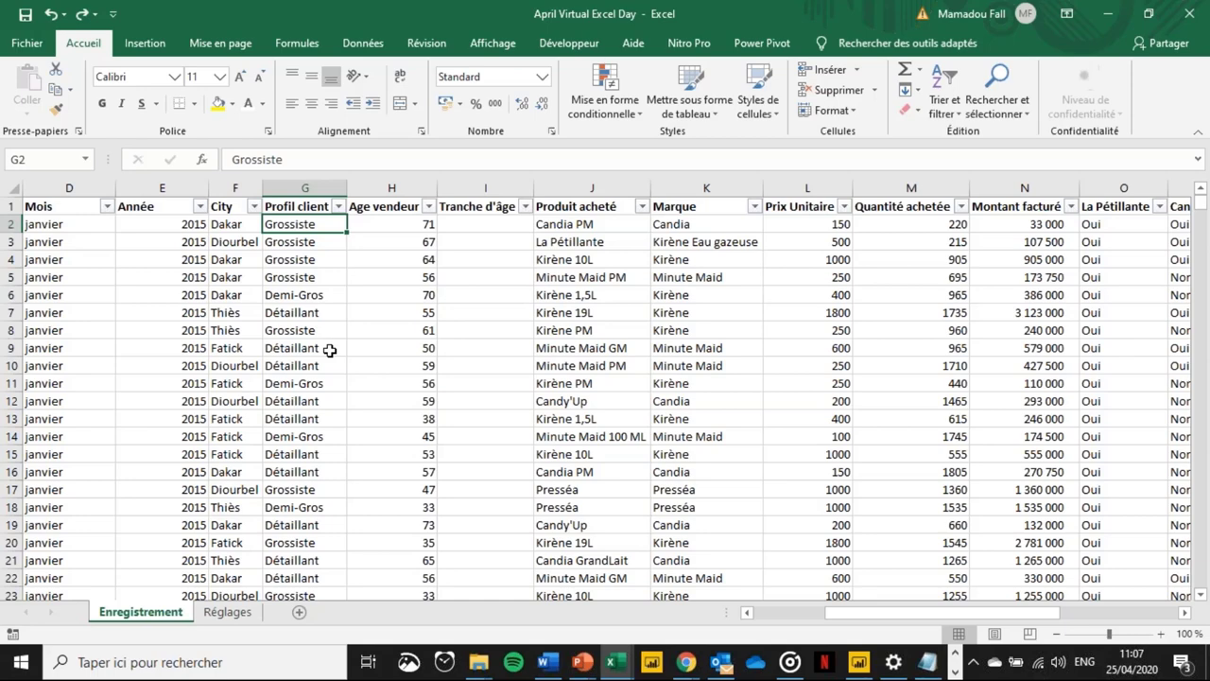
pyautogui.hotkey('ctrl', 'shift', 'Down')
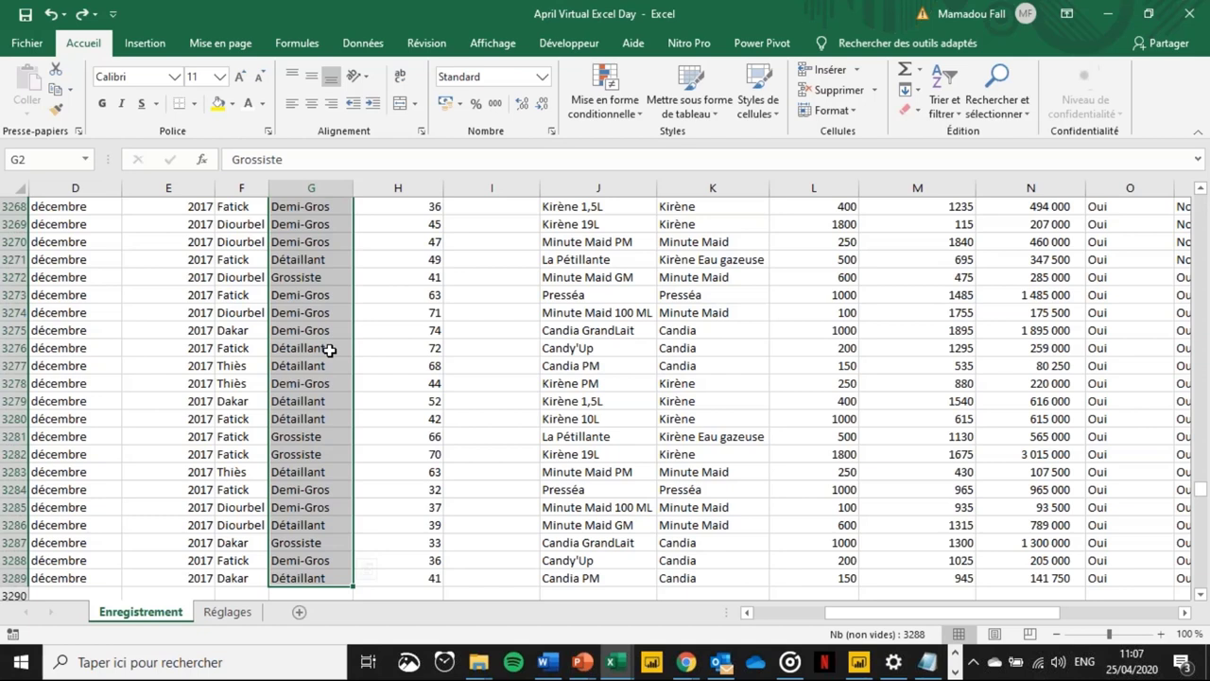
pyautogui.hotkey('ctrl', 'c')
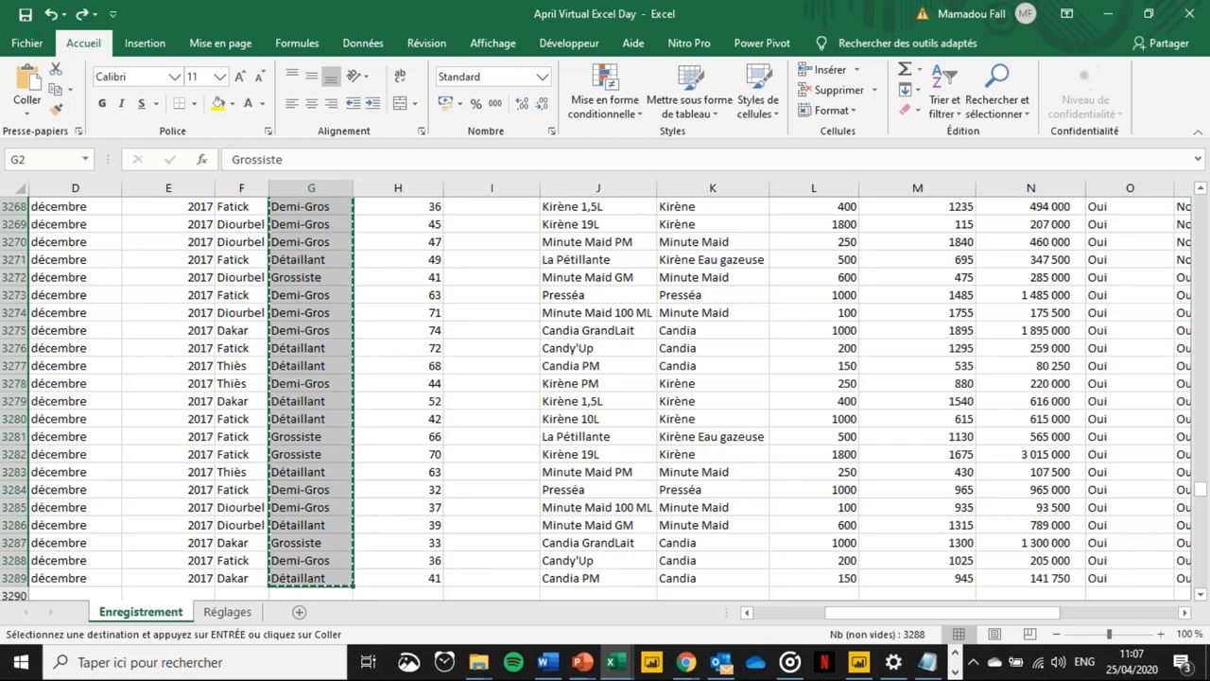
# - Paste the copied Profil client values into the Réglages sheet starting at cell F4
pyautogui.click(219, 615)
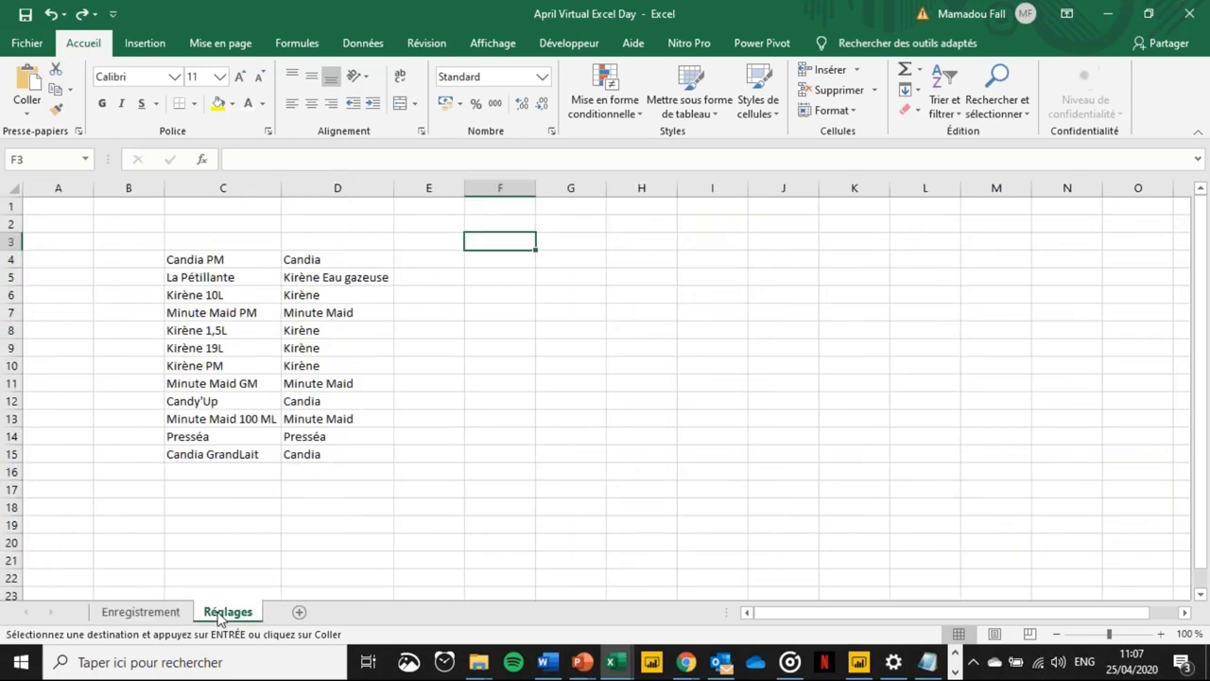
pyautogui.click(525, 258)
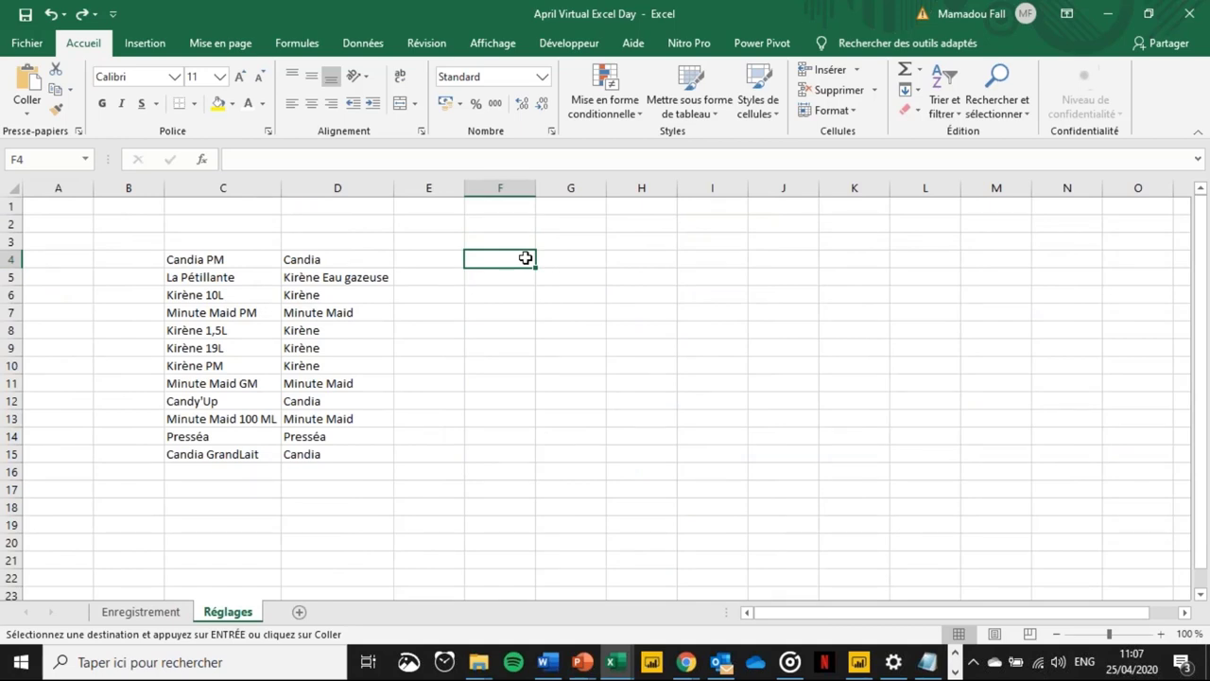
pyautogui.hotkey('ctrl', 'v')
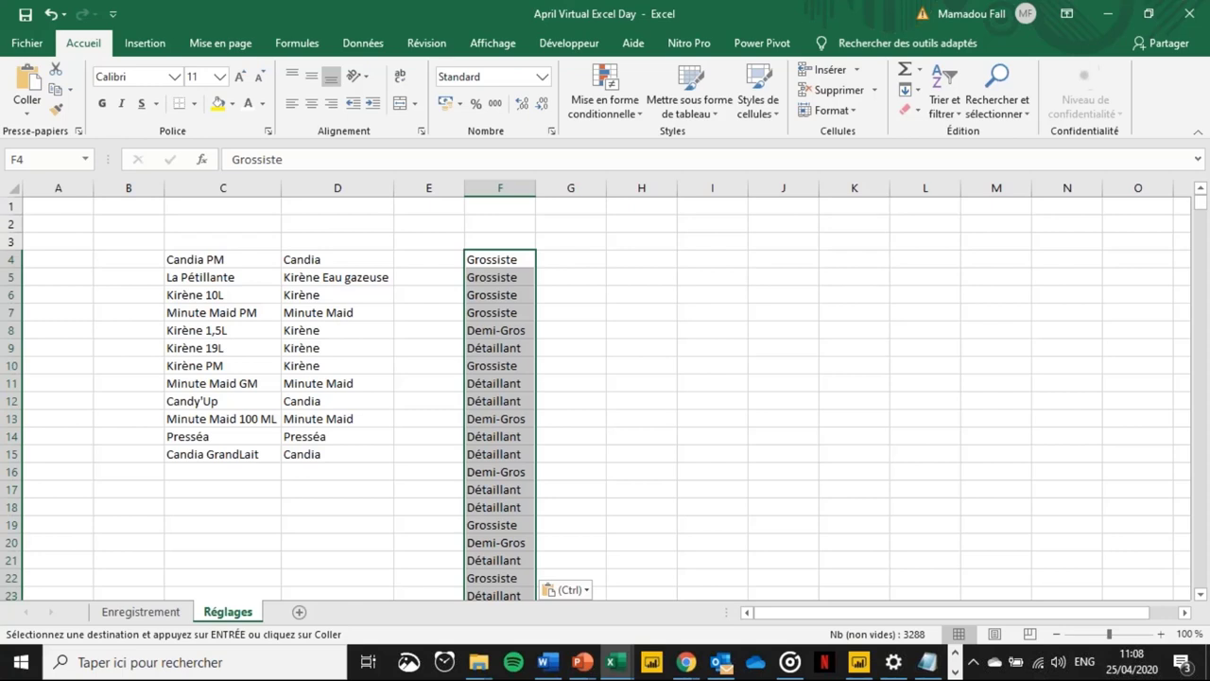
pyautogui.click(364, 42)
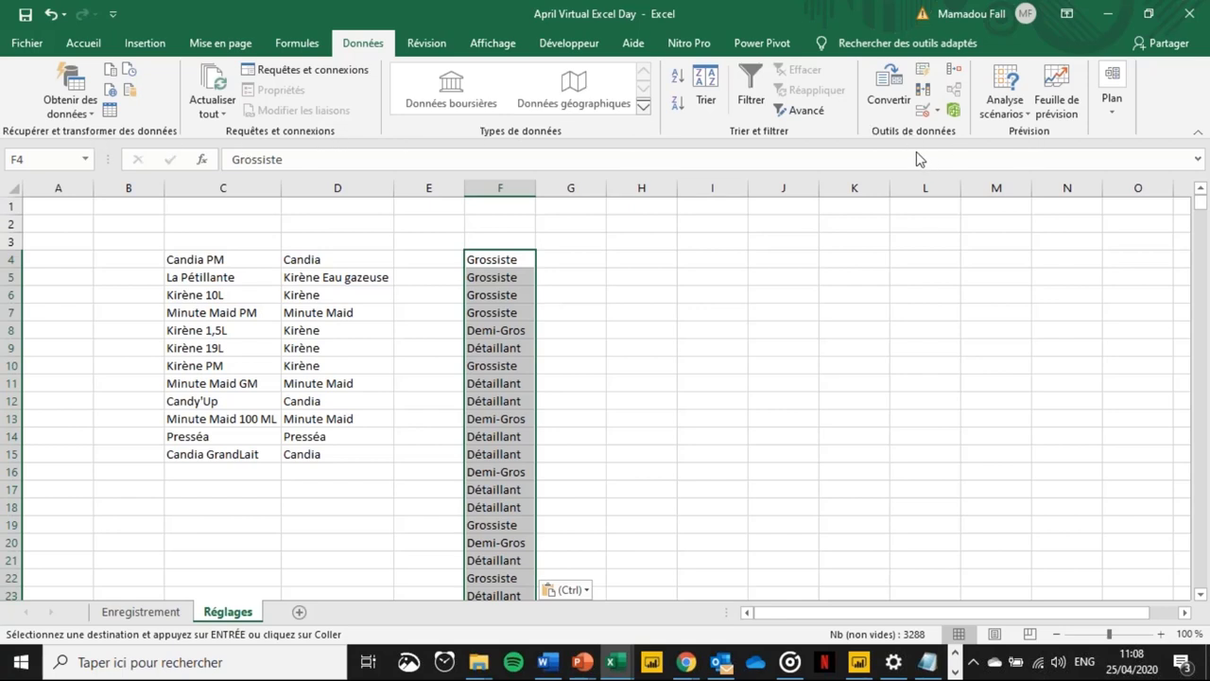
# - Run Supprimer les doublons on column F and accept the '3285 valeurs en double' result
pyautogui.click(926, 95)
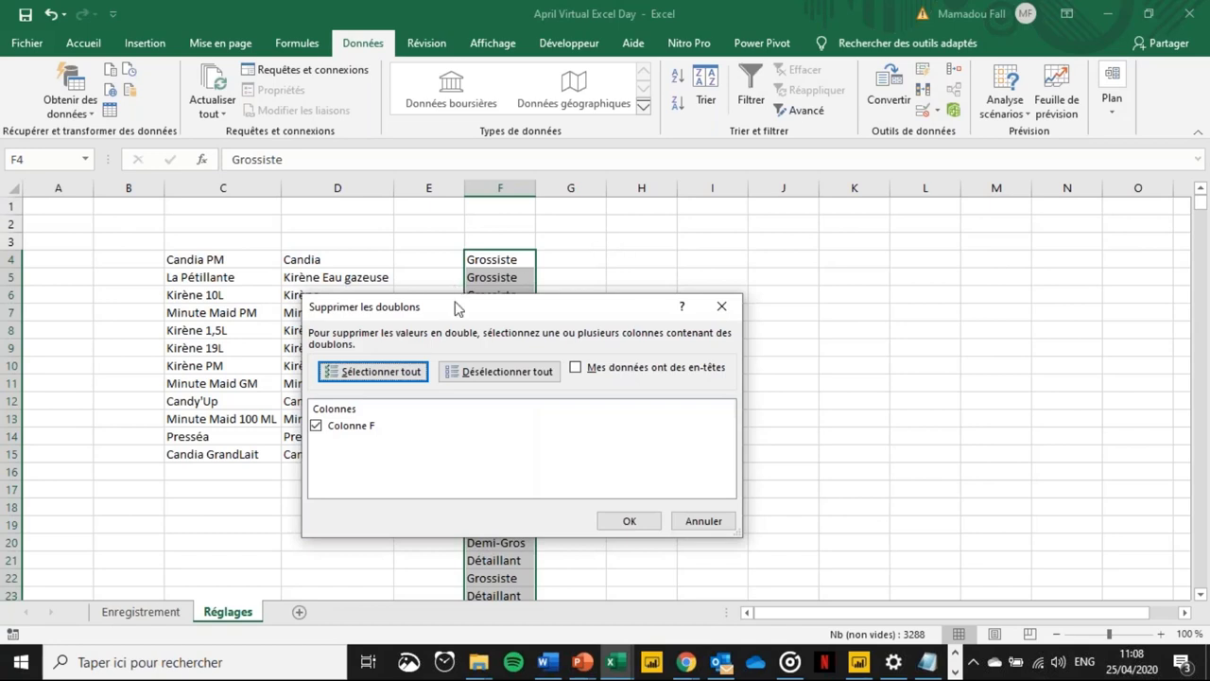
pyautogui.moveTo(454, 308); pyautogui.dragTo(288, 313)
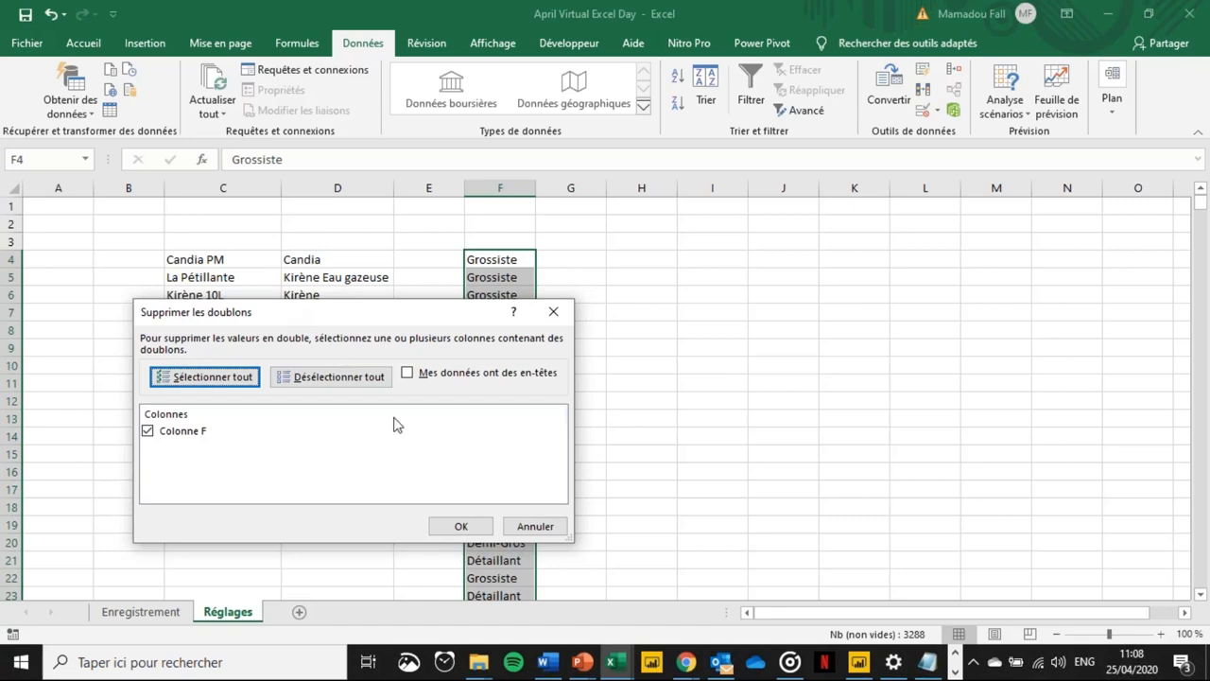
pyautogui.click(450, 526)
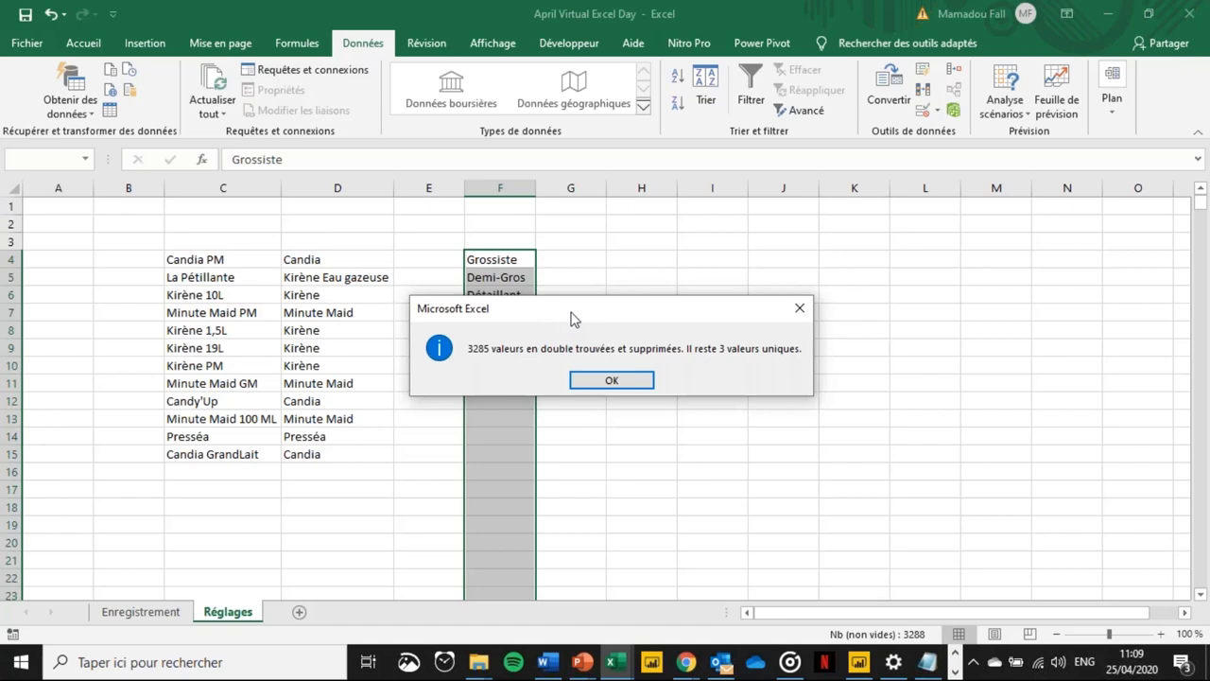
pyautogui.moveTo(571, 319); pyautogui.dragTo(556, 313)
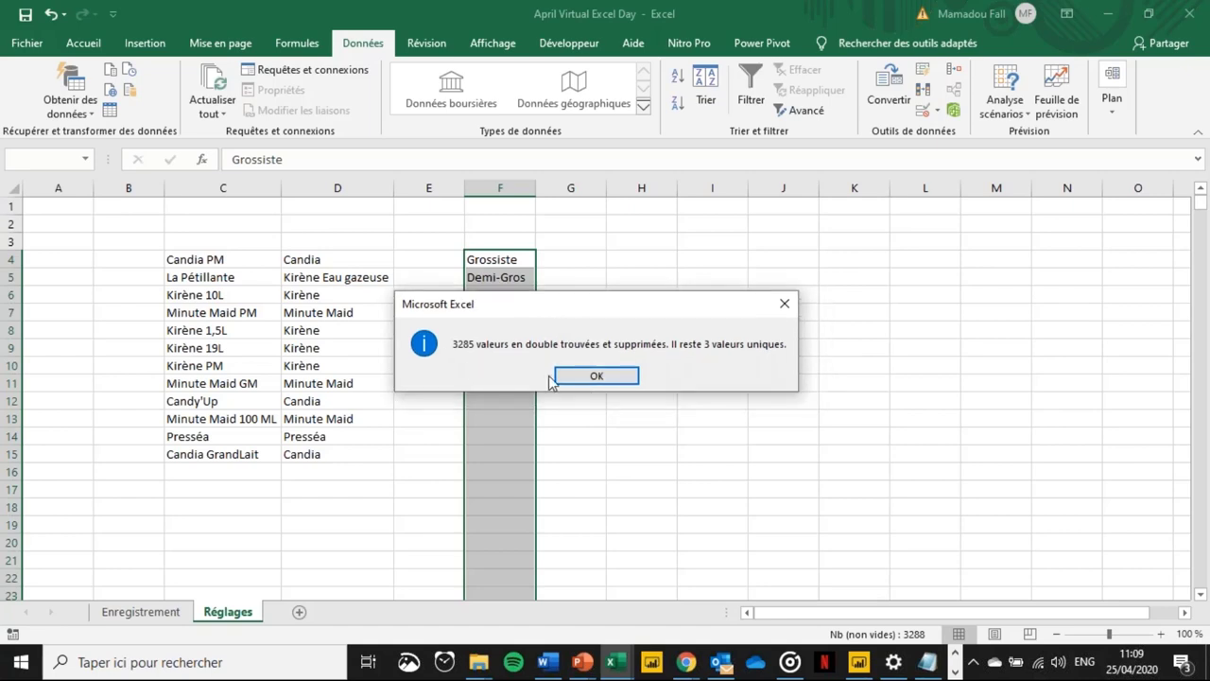
pyautogui.click(594, 376)
pyautogui.click(495, 278)
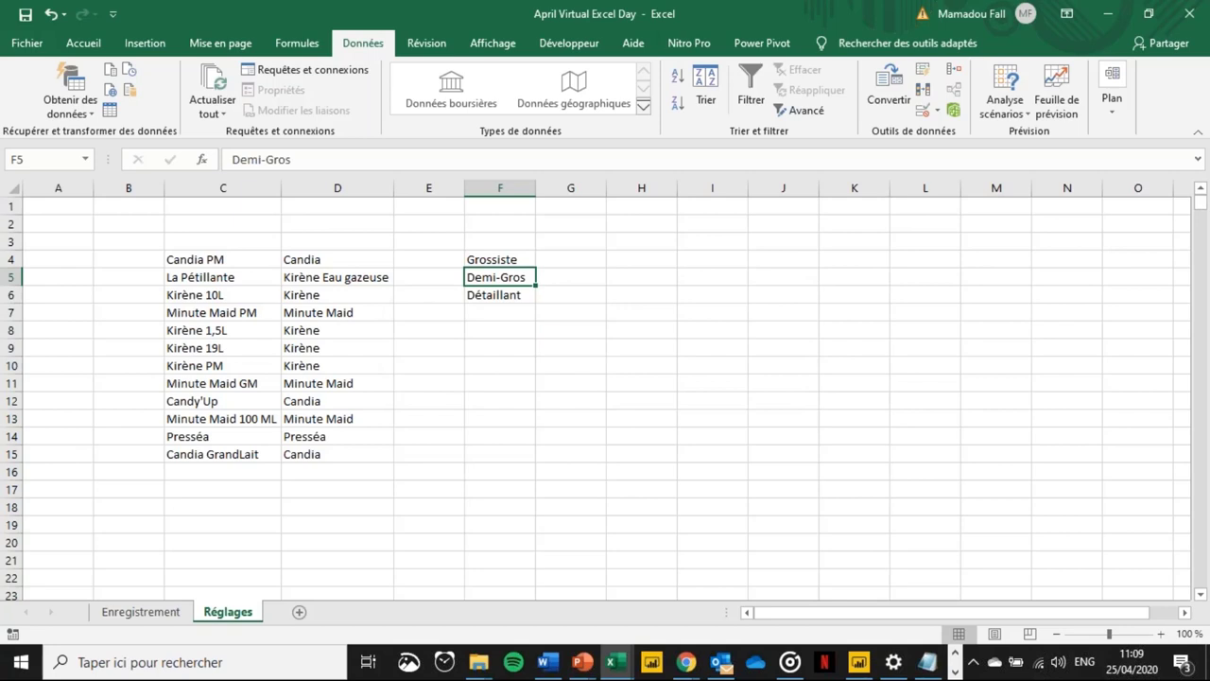
pyautogui.click(499, 259)
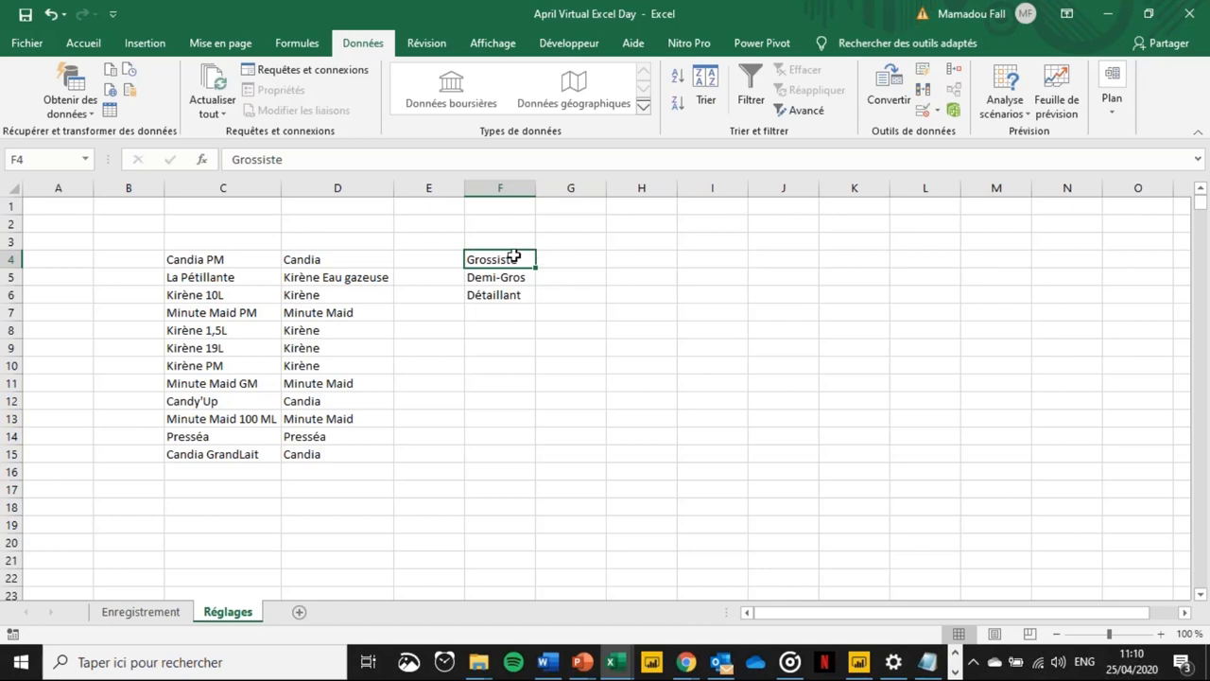
pyautogui.hotkey('ctrl', 'shift', 'Down')
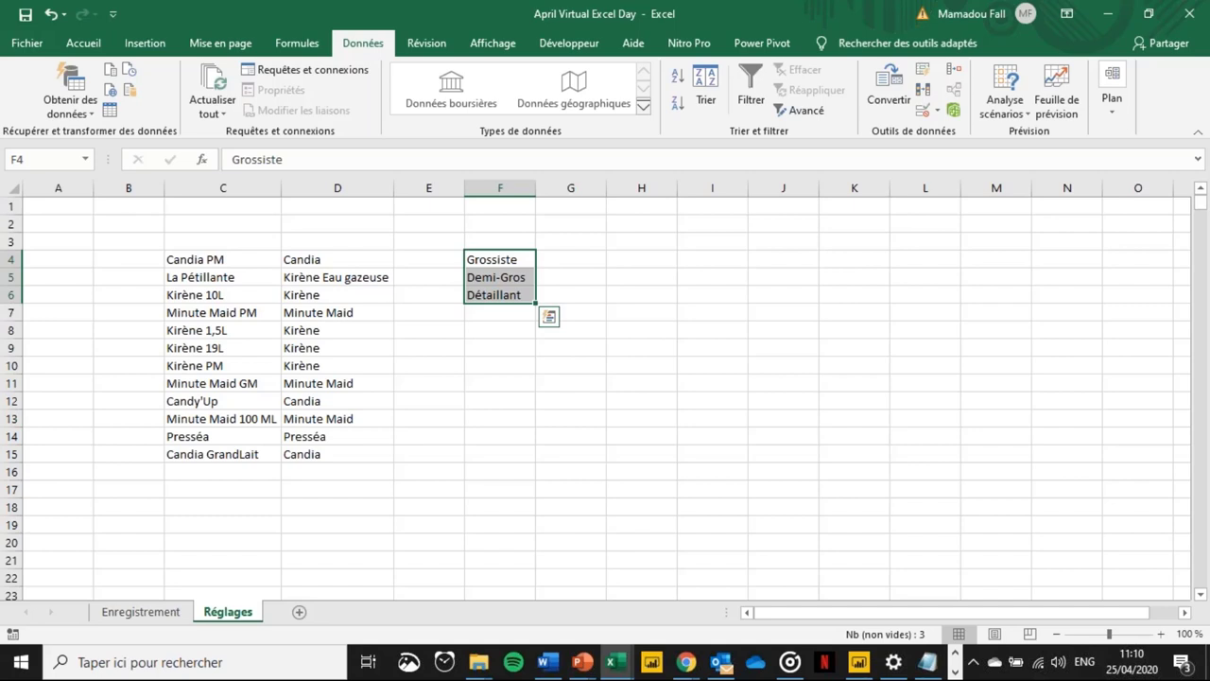
pyautogui.hotkey('shift', 'Up')
pyautogui.hotkey('shift', 'Up')
pyautogui.hotkey('shift', 'Down')
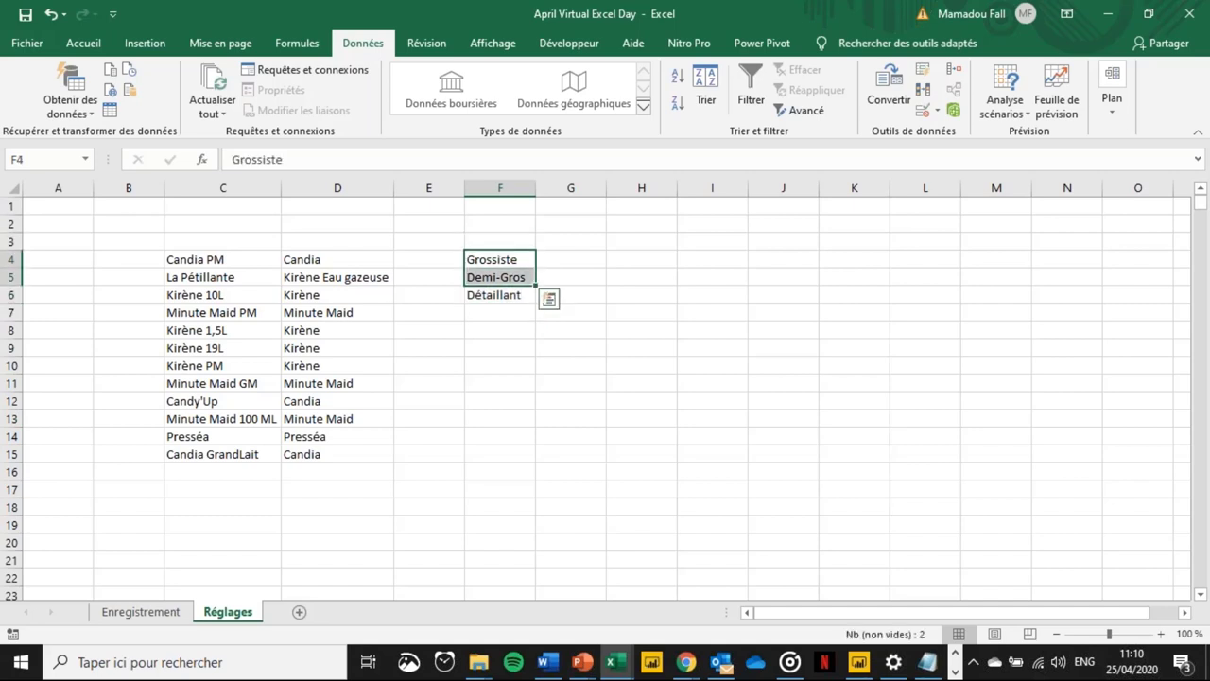
# - Name the Réglages range F4:F6 'Type' using the Name Box
pyautogui.hotkey('shift', 'Up')
pyautogui.hotkey('shift', 'Down')
pyautogui.hotkey('shift', 'Down')
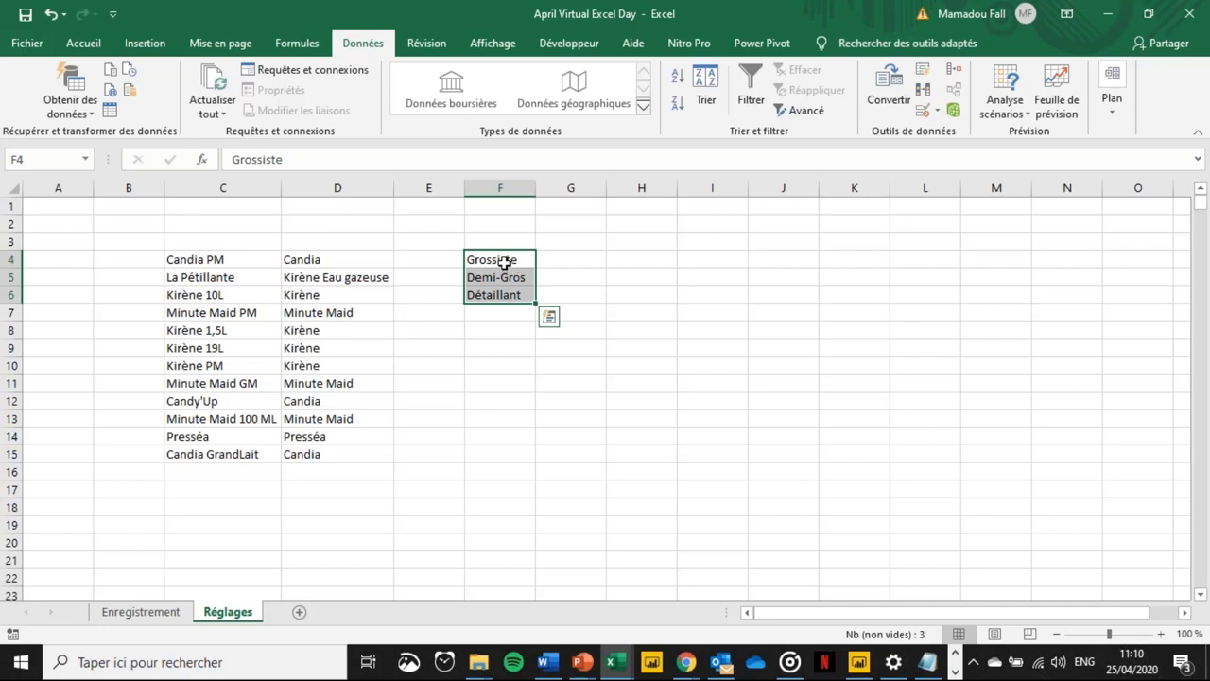
pyautogui.click(42, 159)
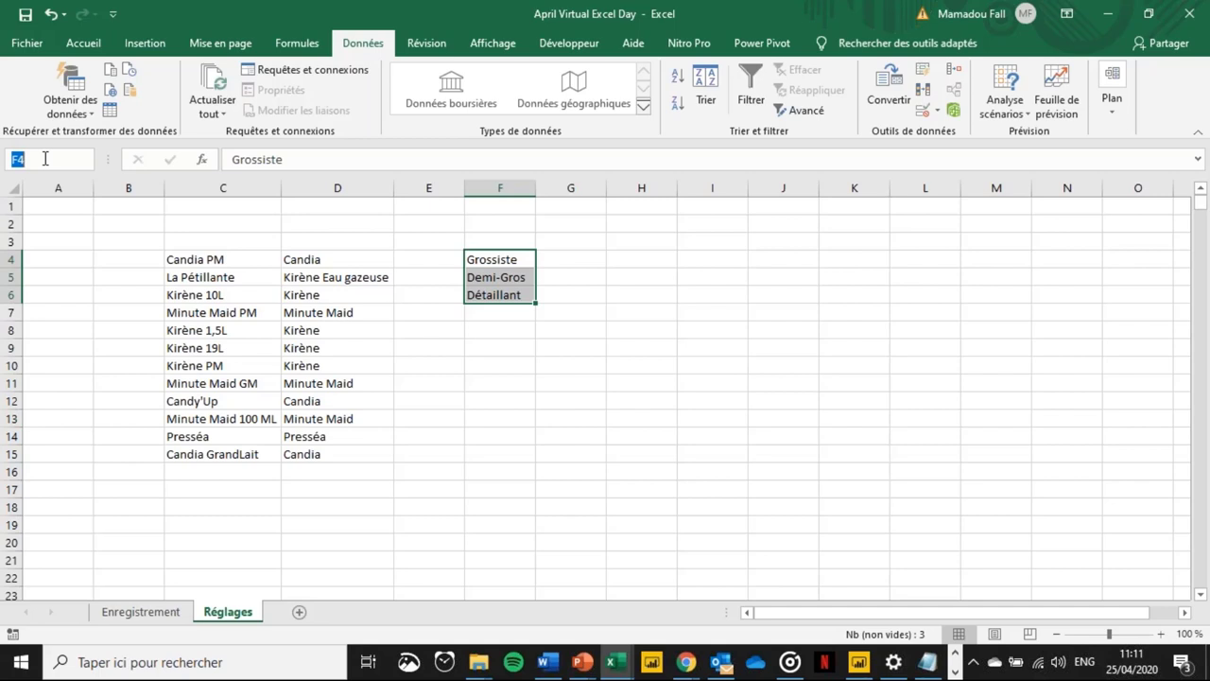
pyautogui.write('Type')
pyautogui.press('Return')
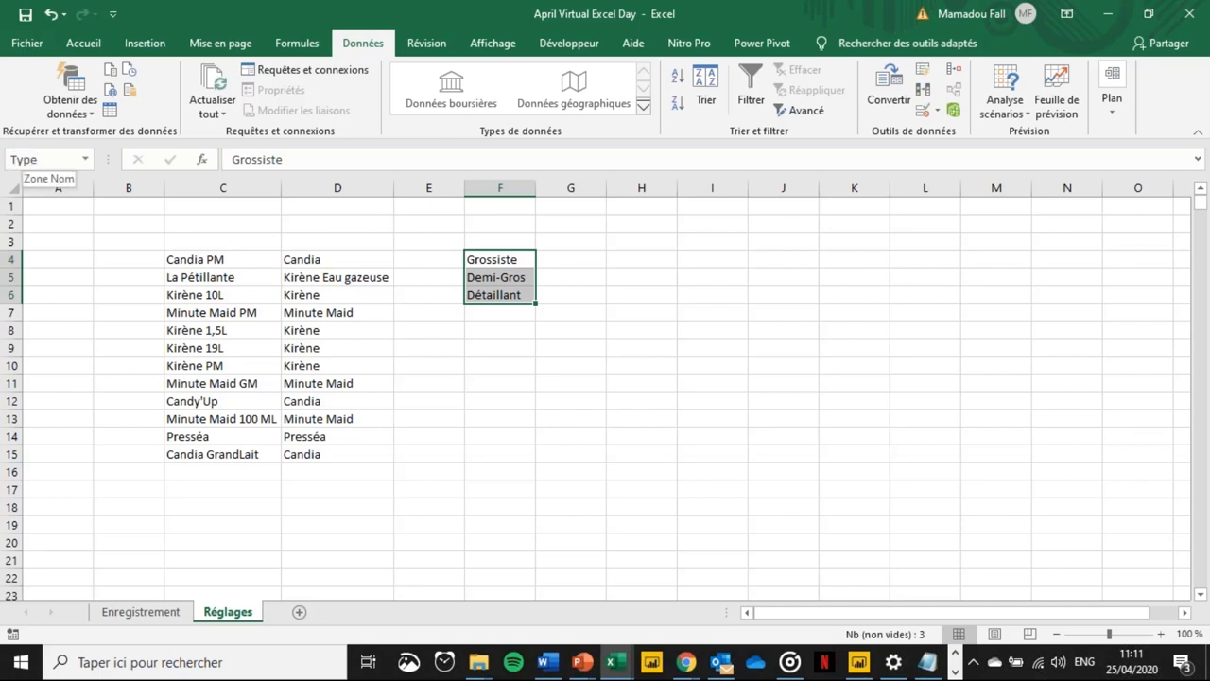
pyautogui.press('Up')
pyautogui.press('Down')
pyautogui.hotkey('shift', 'Down')
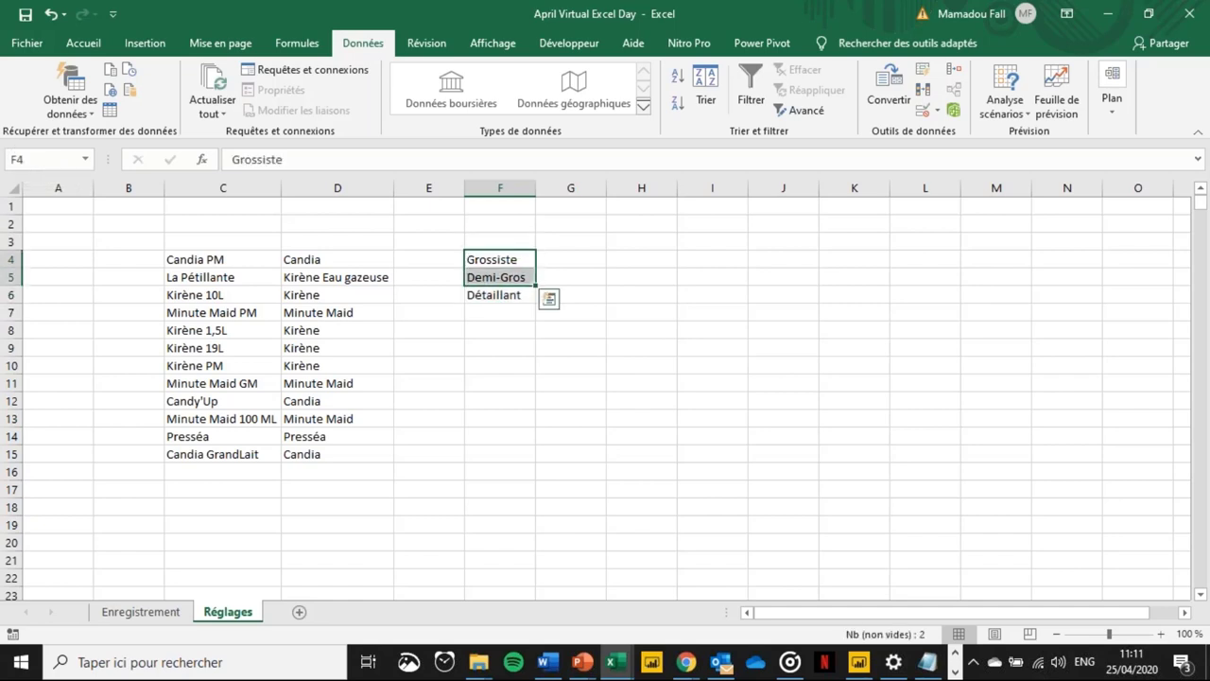
pyautogui.hotkey('shift', 'Down')
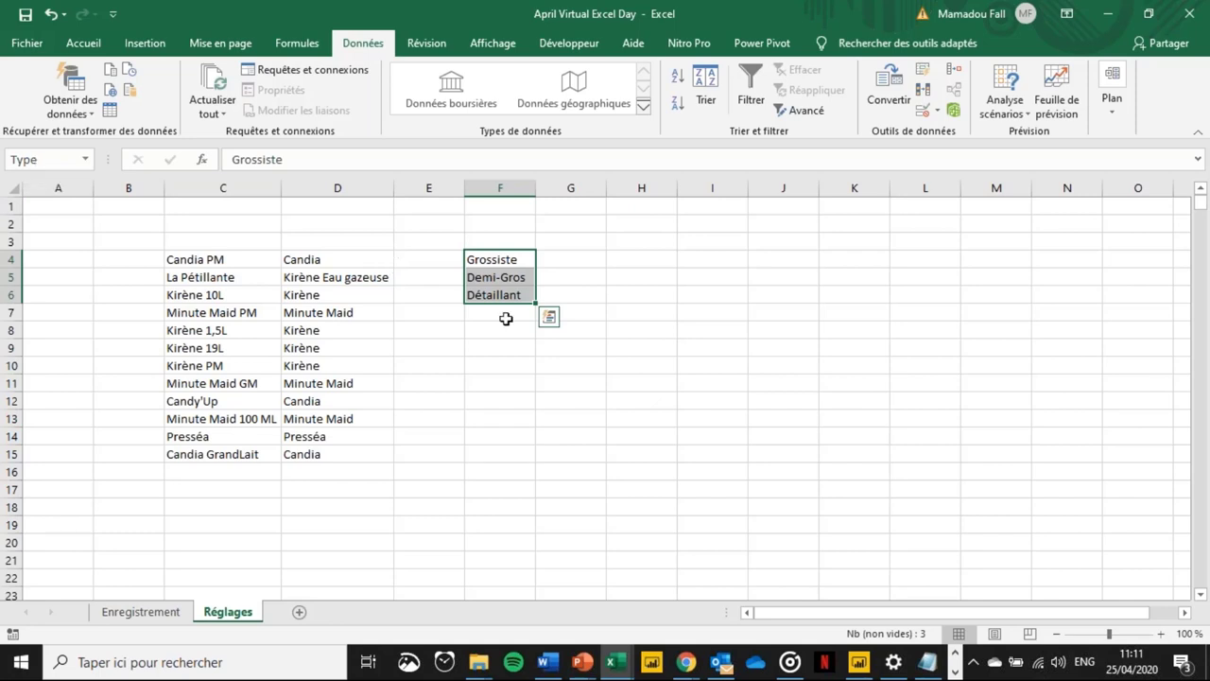
pyautogui.click(457, 259)
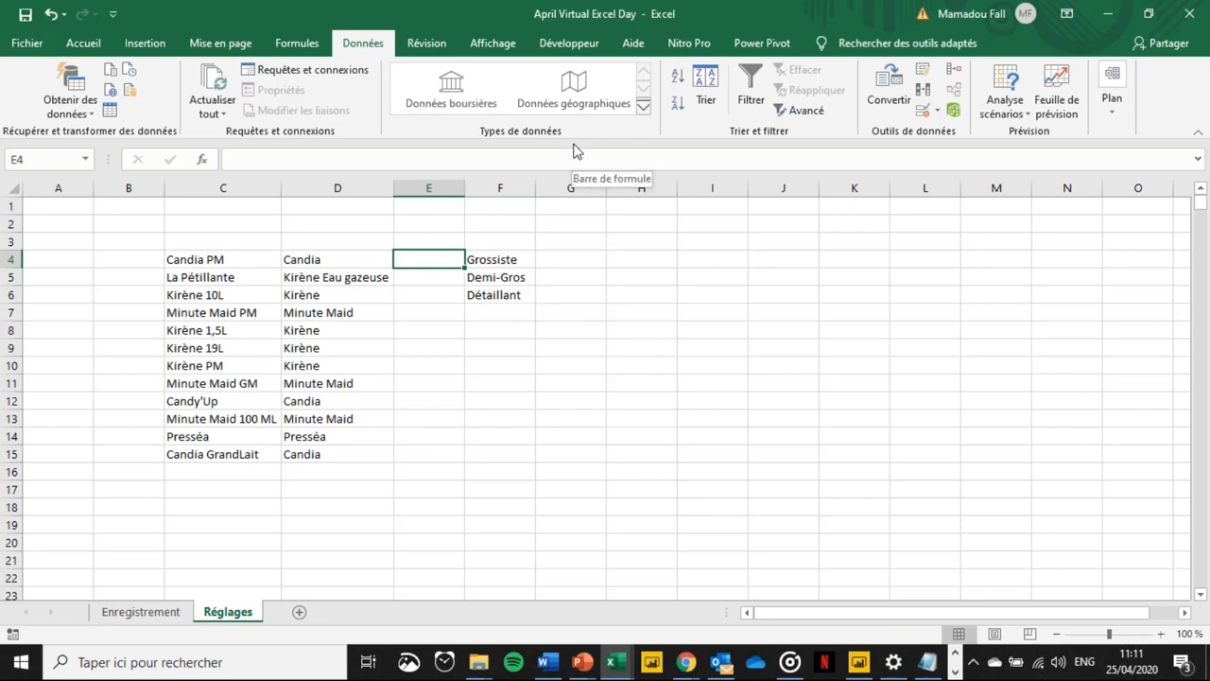
# - Delete the 'phones' name in the Gestionnaire de noms, keeping Type, then reselect F4:F6
pyautogui.click(307, 42)
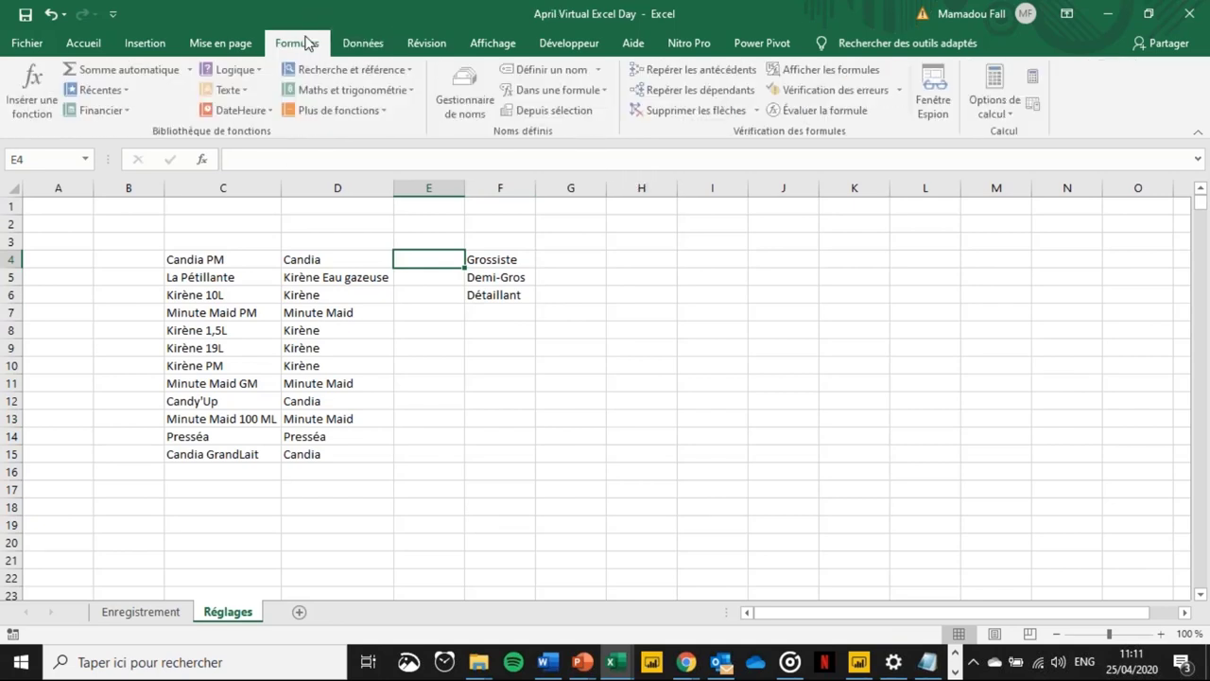
pyautogui.click(468, 98)
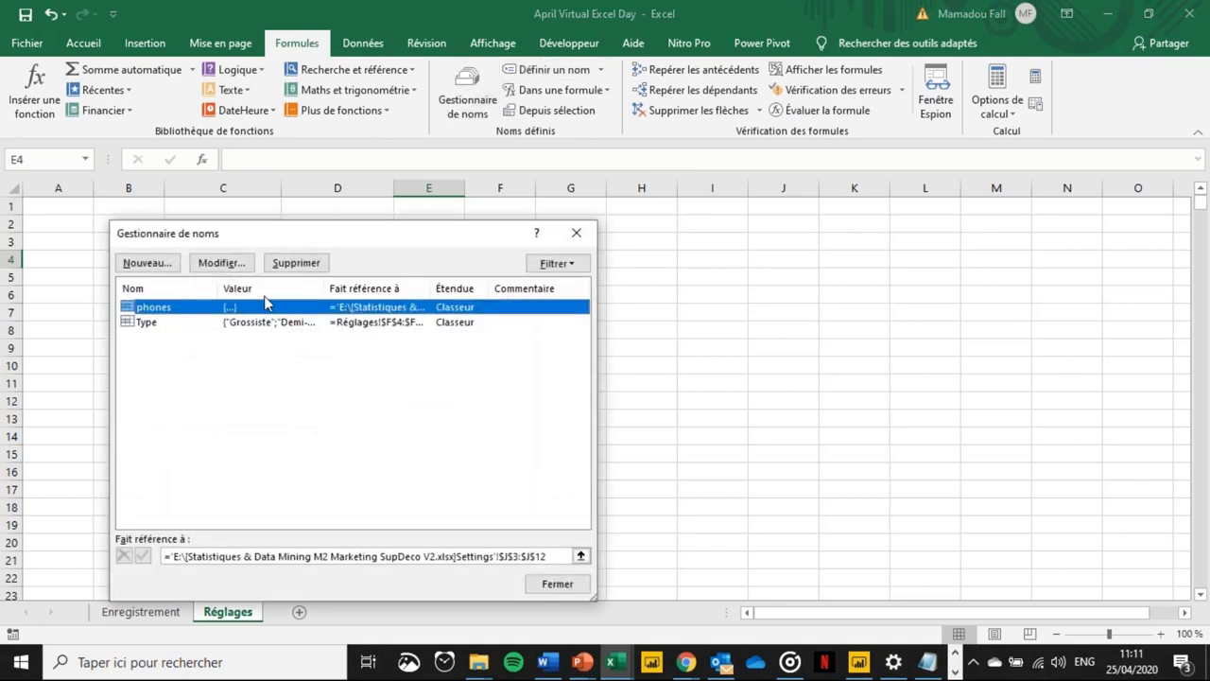
pyautogui.click(163, 326)
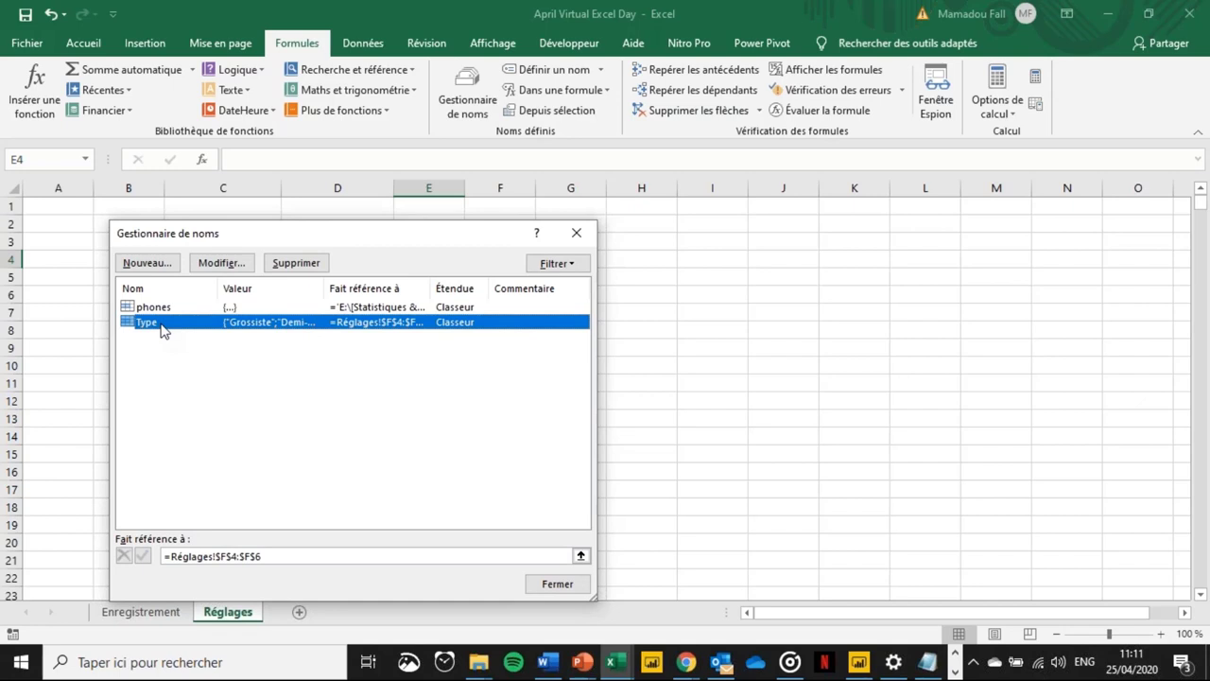
pyautogui.click(159, 308)
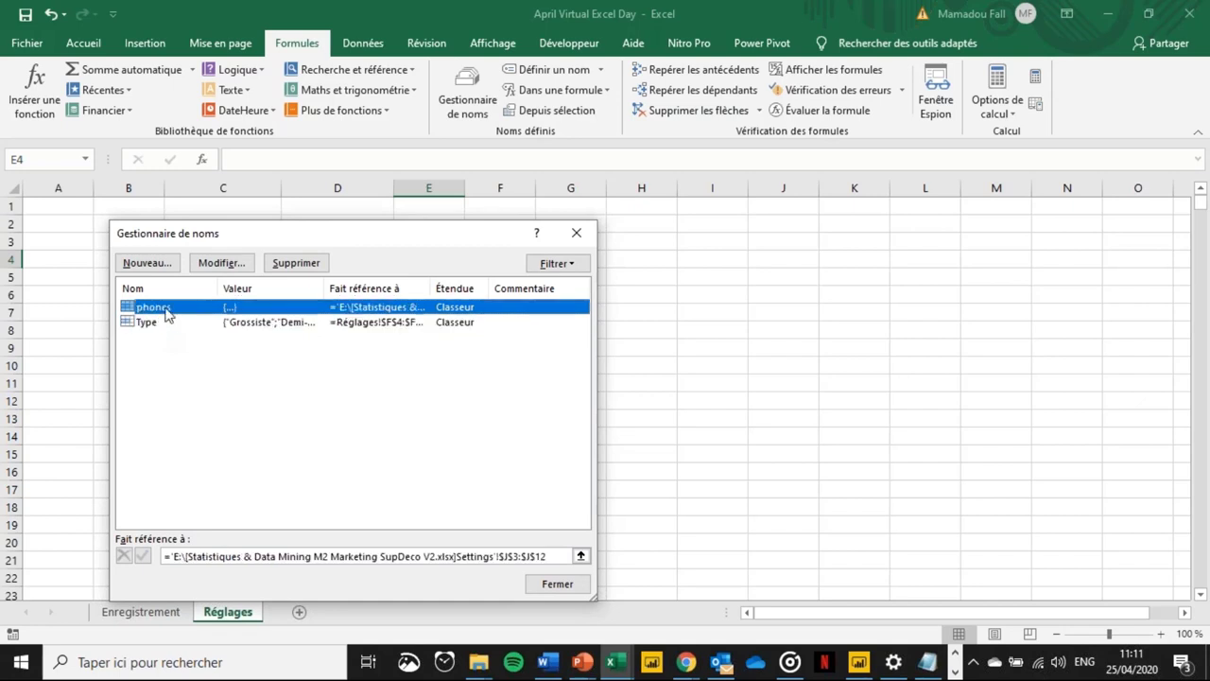
pyautogui.click(296, 262)
pyautogui.click(562, 380)
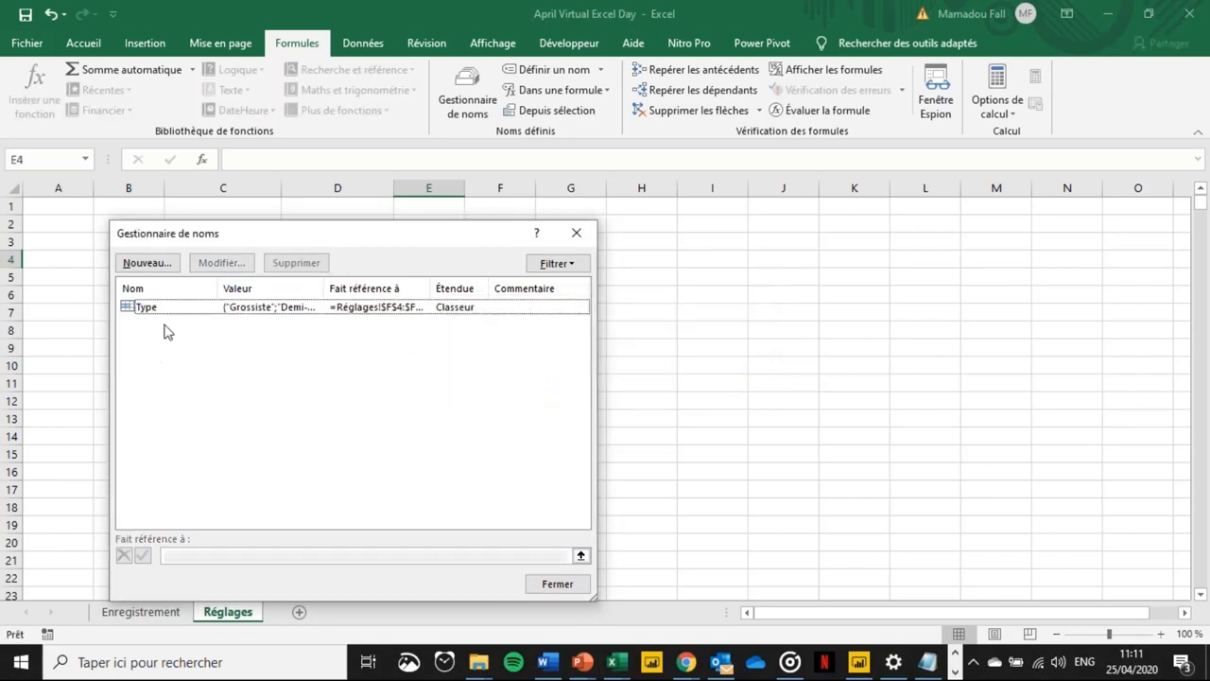
pyautogui.click(168, 312)
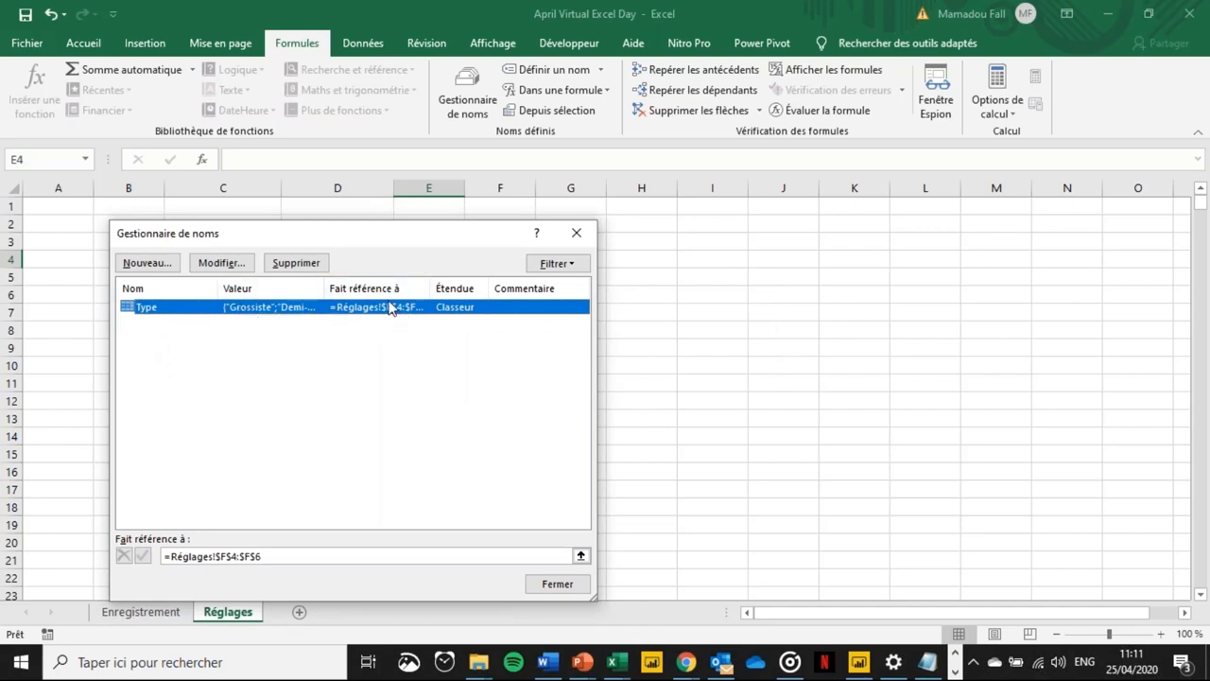
pyautogui.click(578, 237)
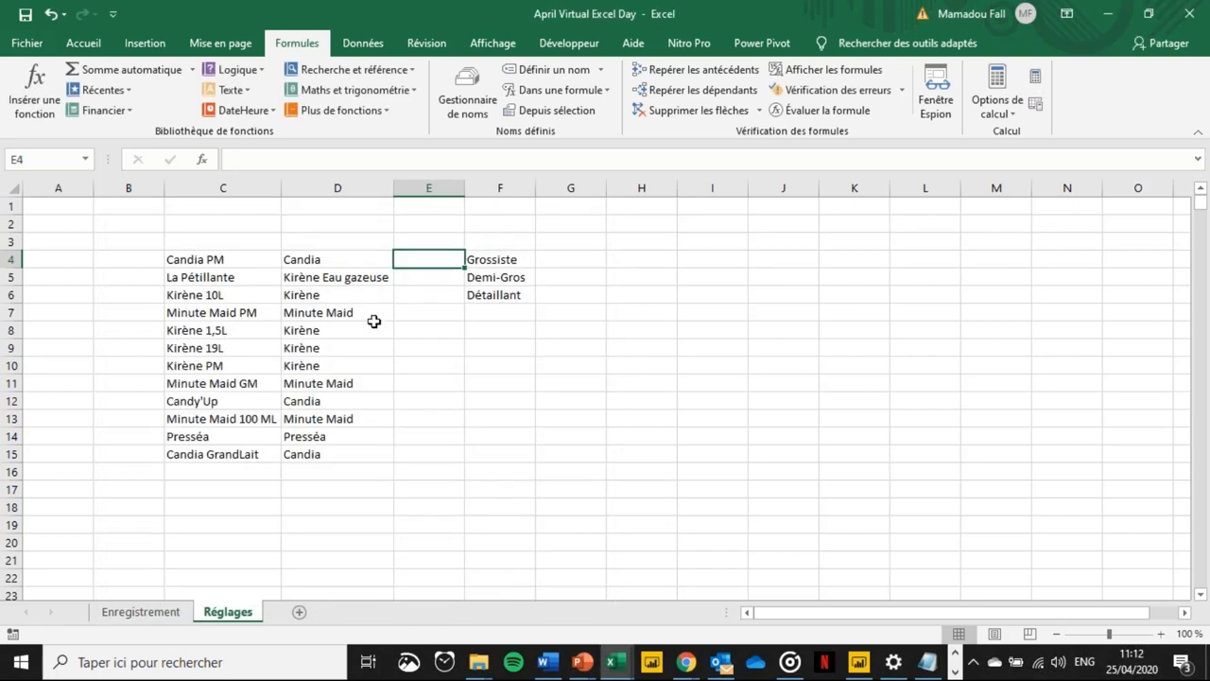
pyautogui.click(468, 106)
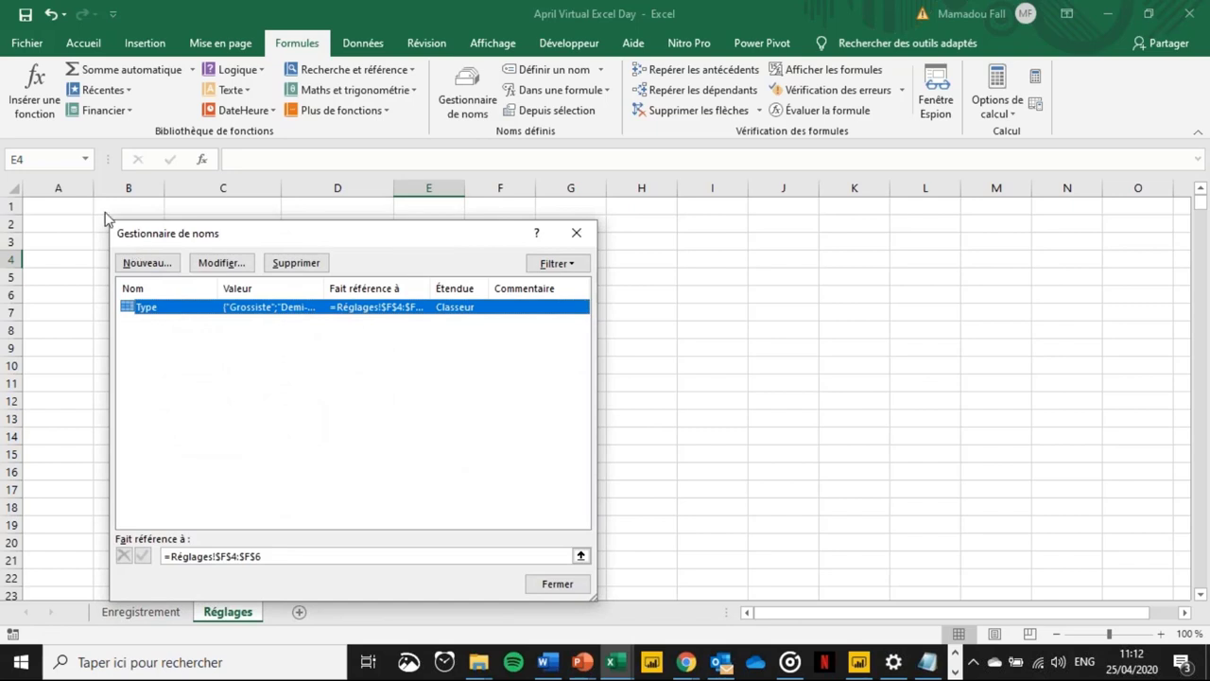
pyautogui.click(575, 233)
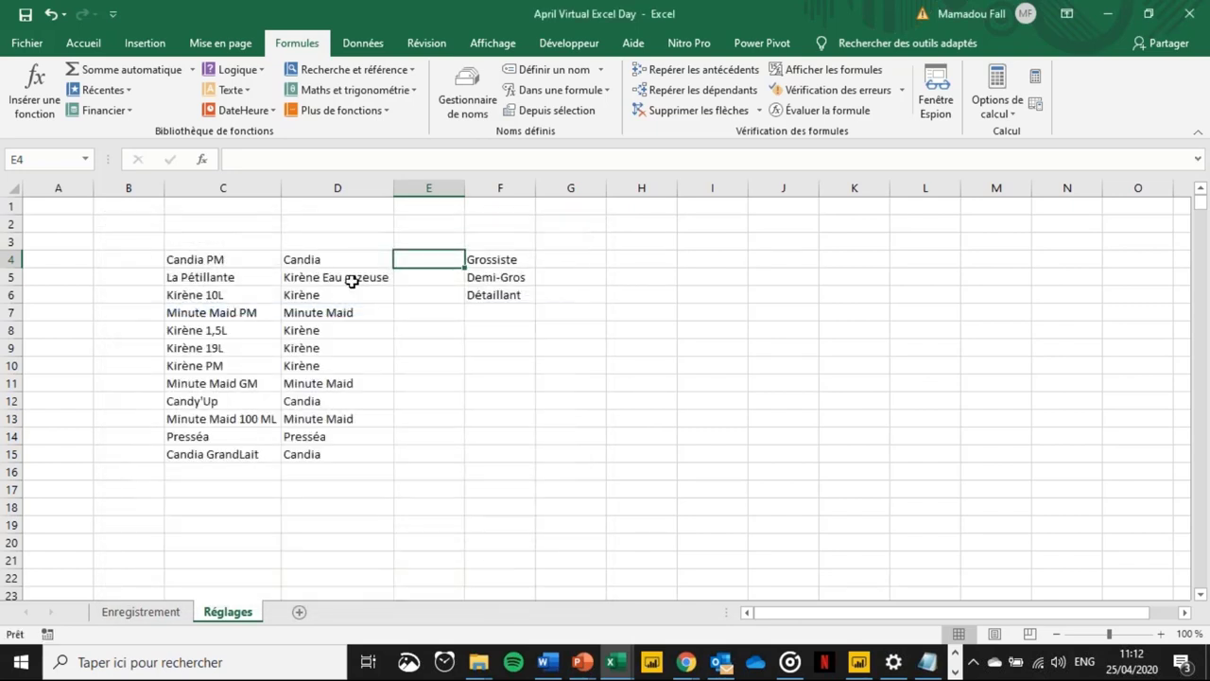
pyautogui.click(490, 265)
pyautogui.moveTo(492, 261); pyautogui.dragTo(496, 295)
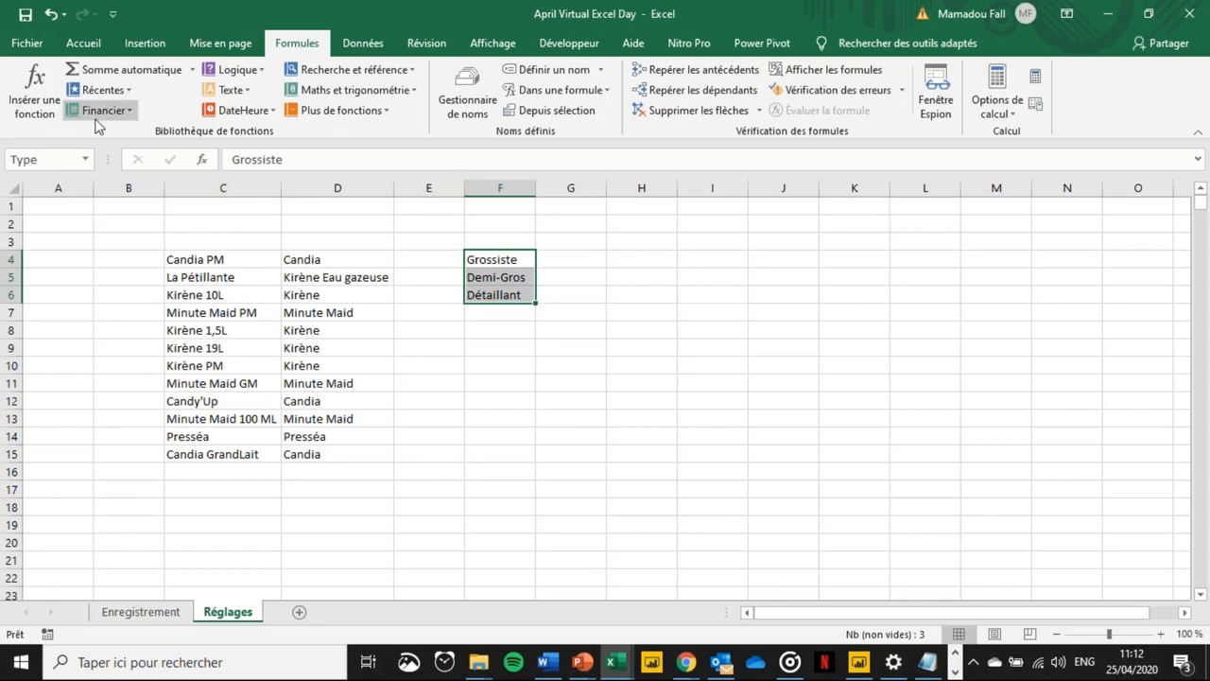
# - Confirm F4:F6 is named Type, then return to the Enregistrement sheet
pyautogui.click(43, 161)
pyautogui.press('Return')
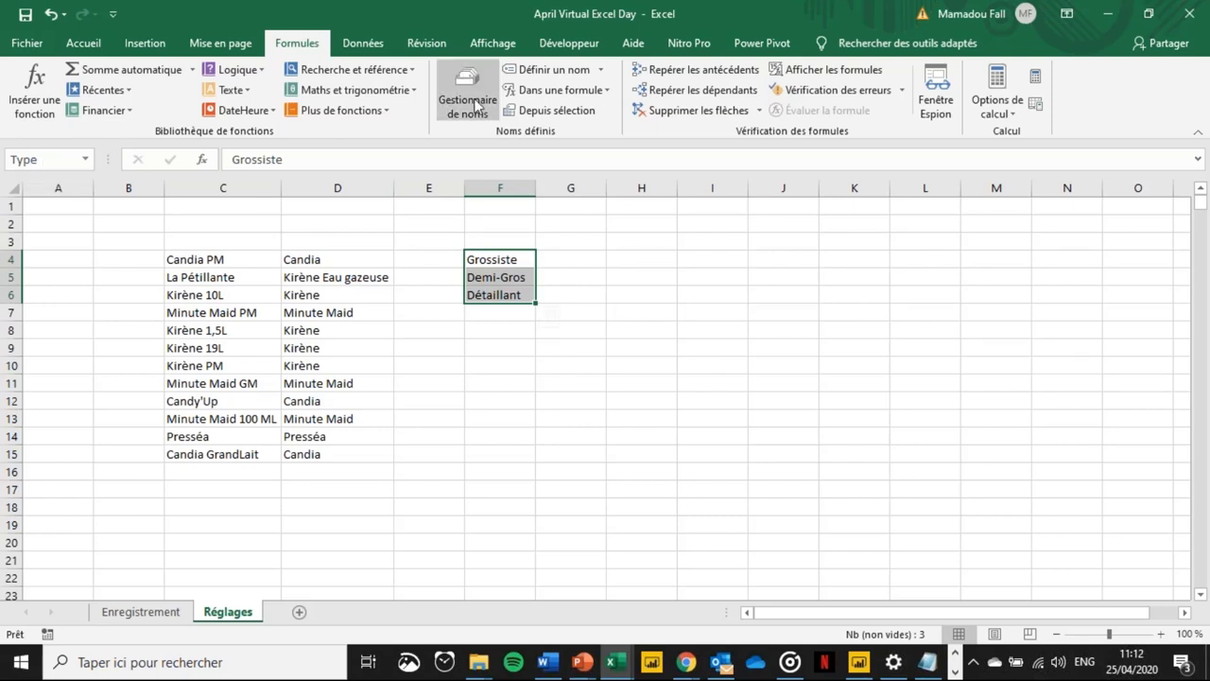
pyautogui.click(354, 46)
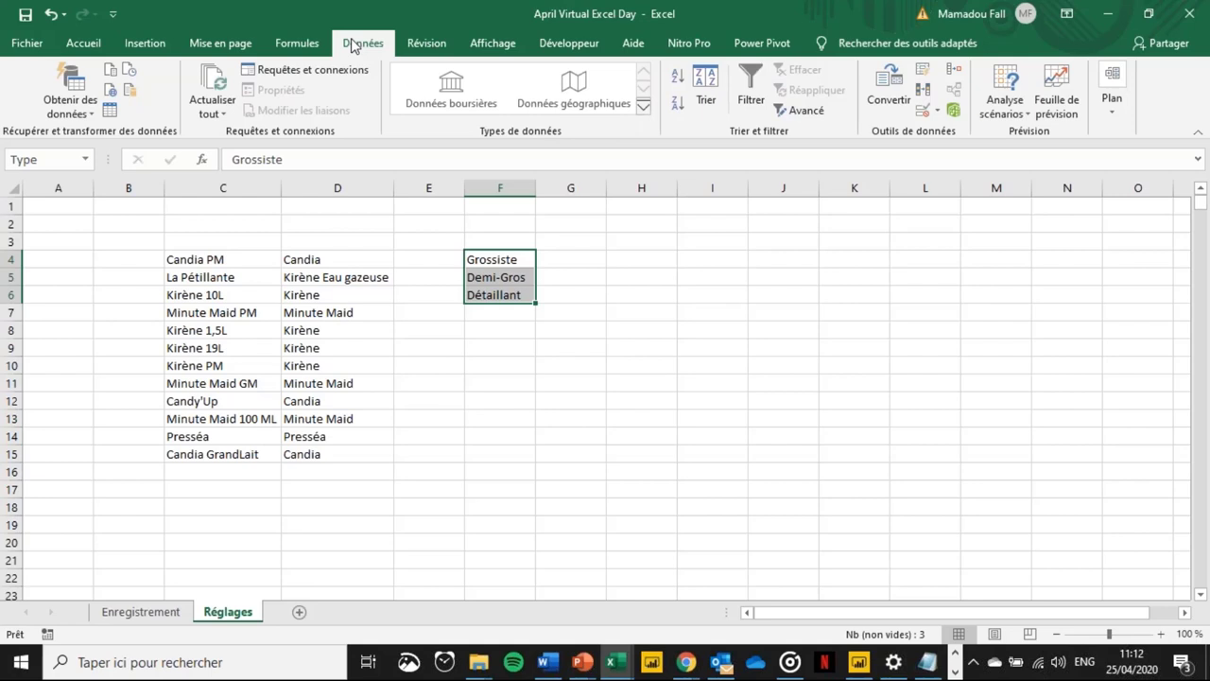
pyautogui.click(140, 612)
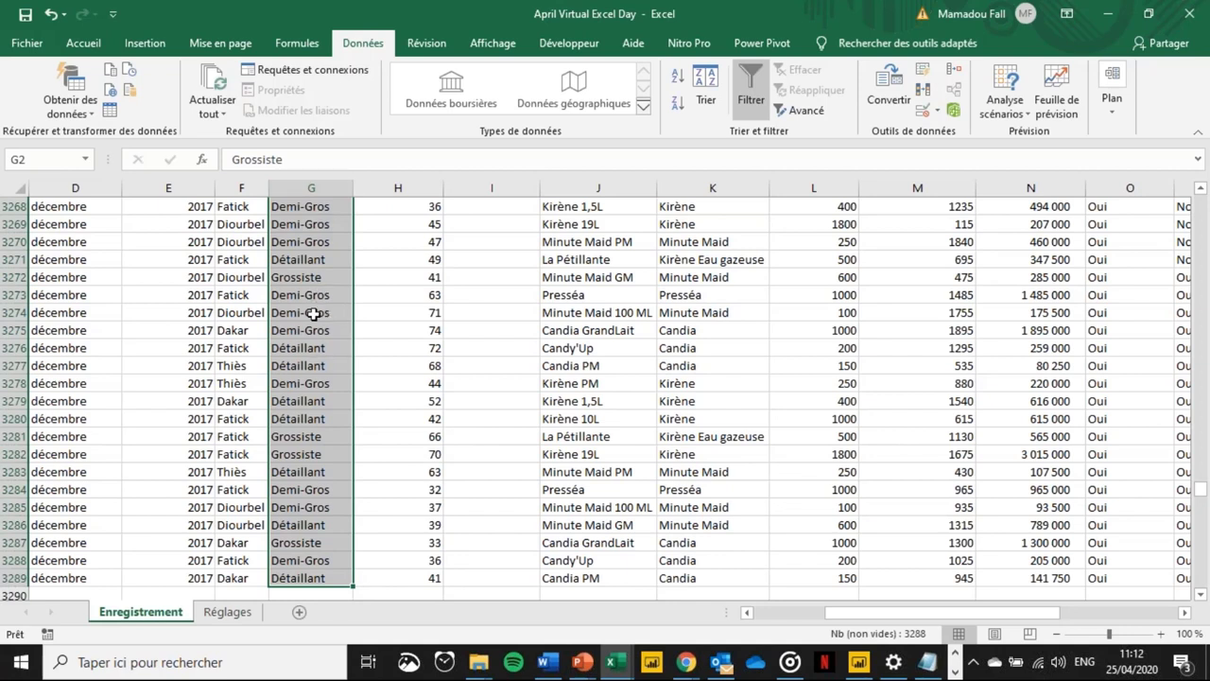
# - Select the Profil client entries from G2 down to G3289
pyautogui.click(313, 326)
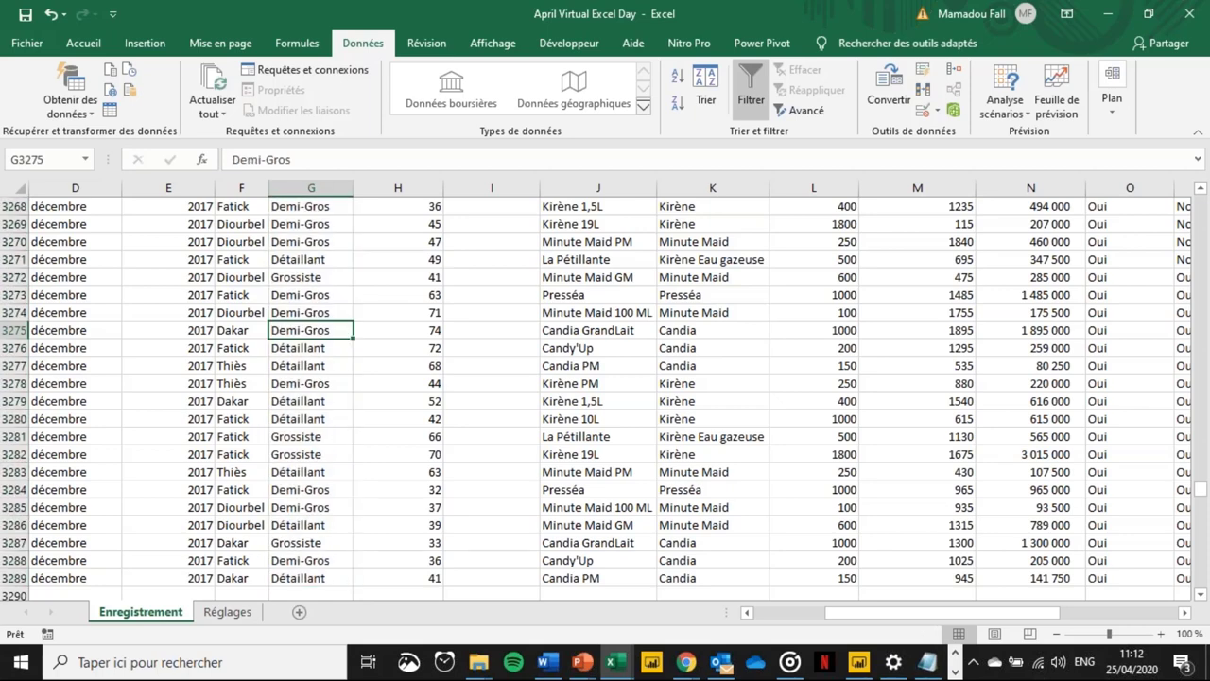
pyautogui.hotkey('ctrl', 'Up')
pyautogui.click(304, 224)
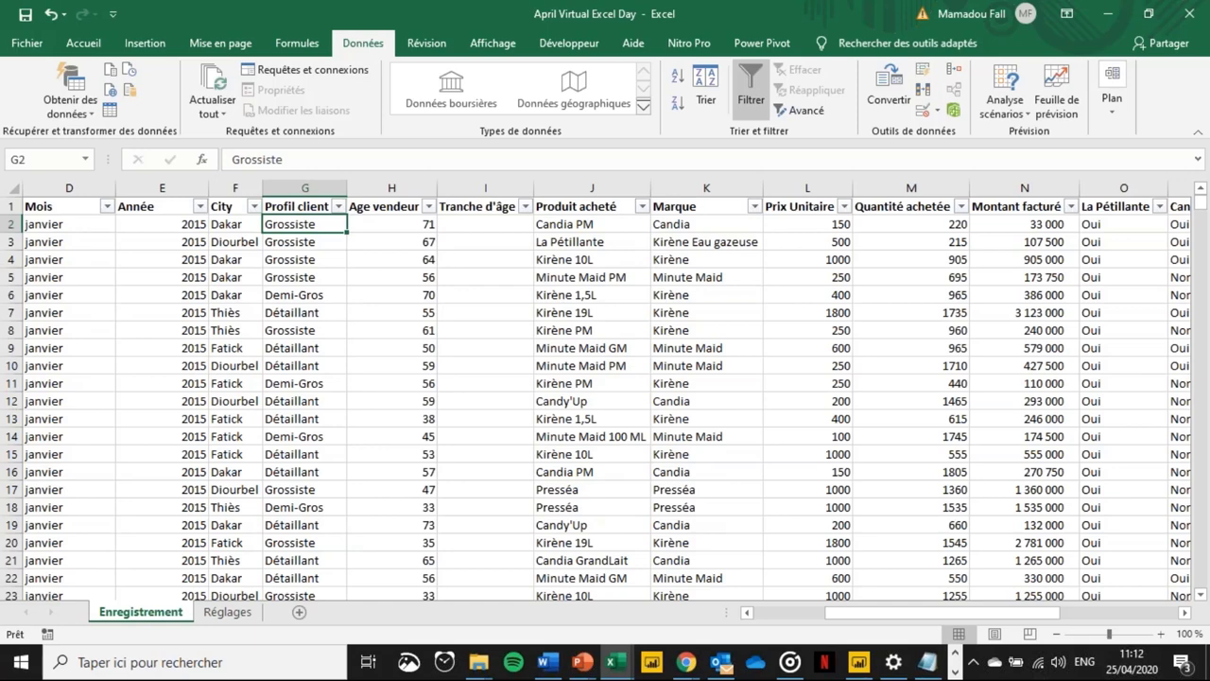
pyautogui.hotkey('ctrl', 'Down')
pyautogui.hotkey('ctrl', 'Up')
pyautogui.click(305, 224)
pyautogui.hotkey('ctrl', 'shift', 'Down')
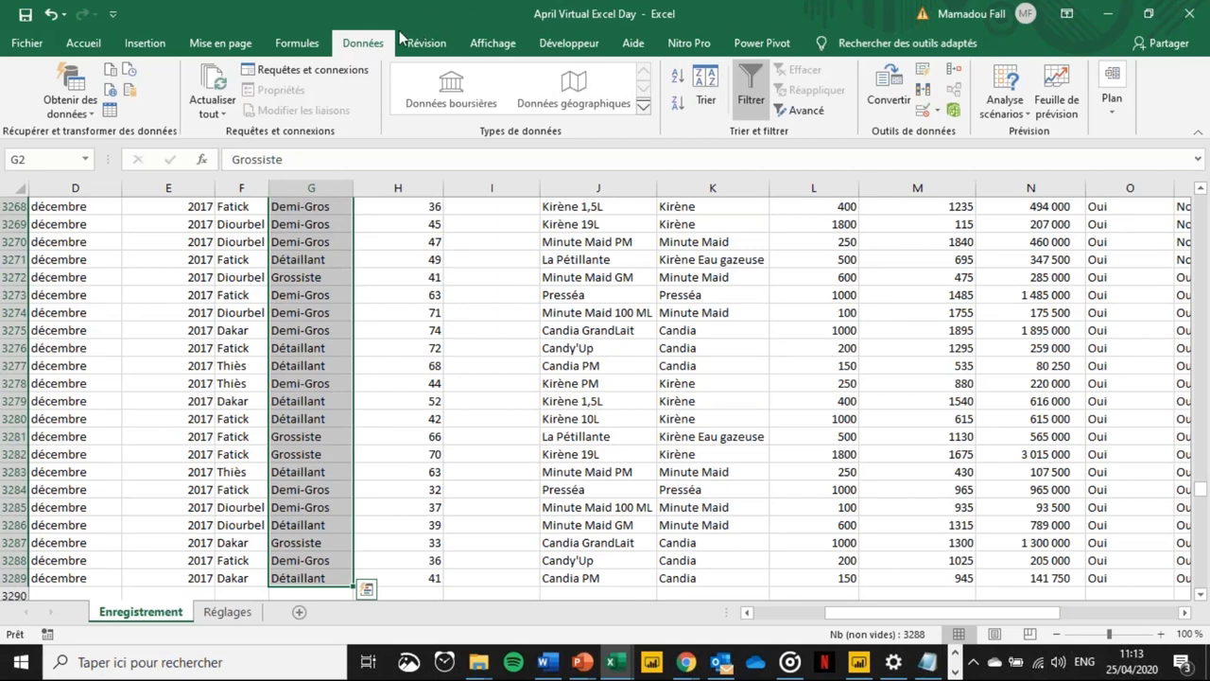
# - Apply Liste validation with source =Type to G2:G3289 and check G2's dropdown choices
pyautogui.click(930, 112)
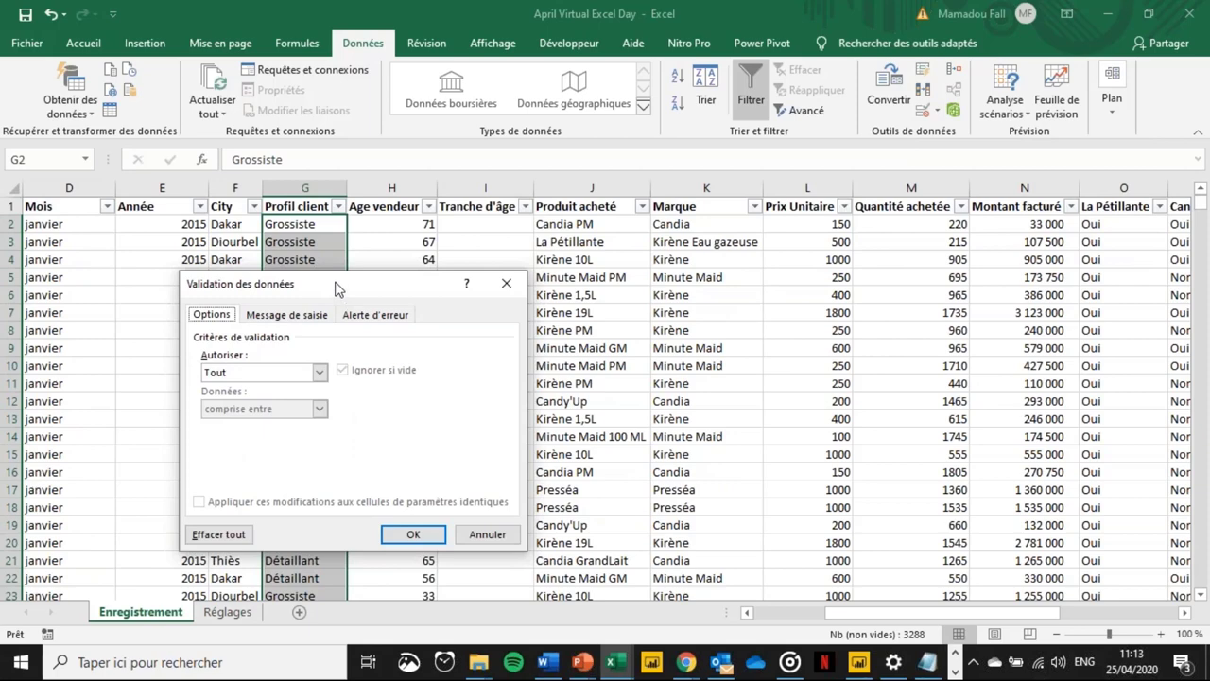
pyautogui.moveTo(338, 296); pyautogui.dragTo(546, 284)
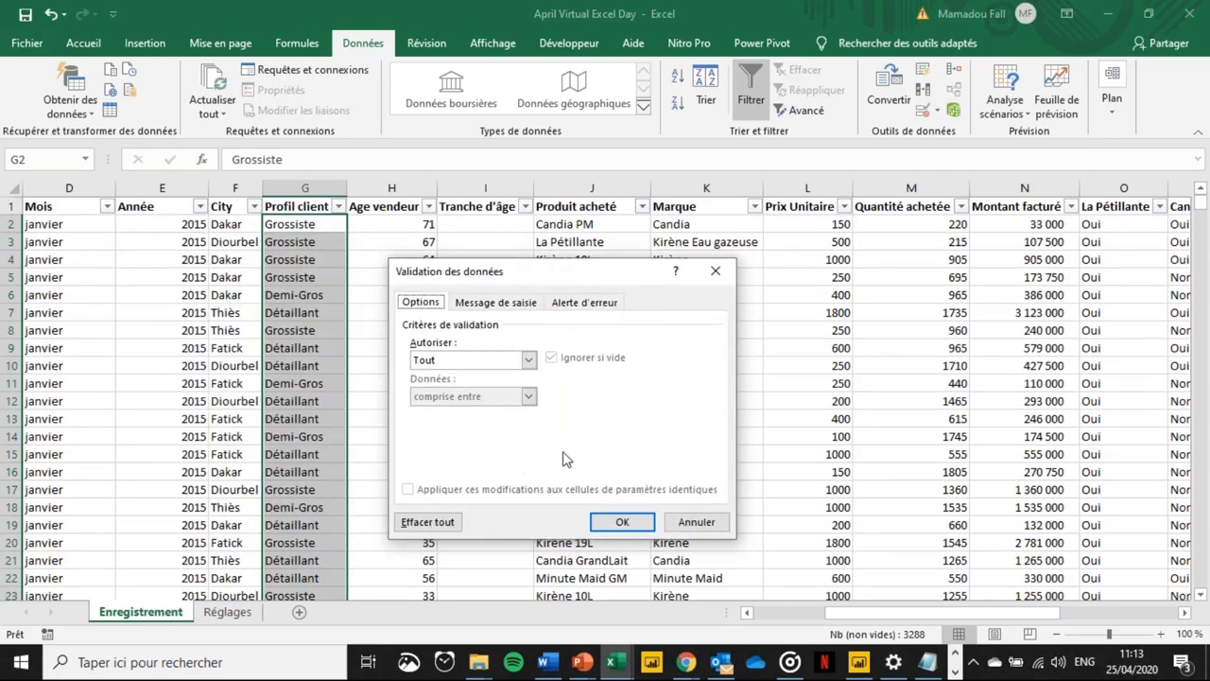
pyautogui.click(527, 360)
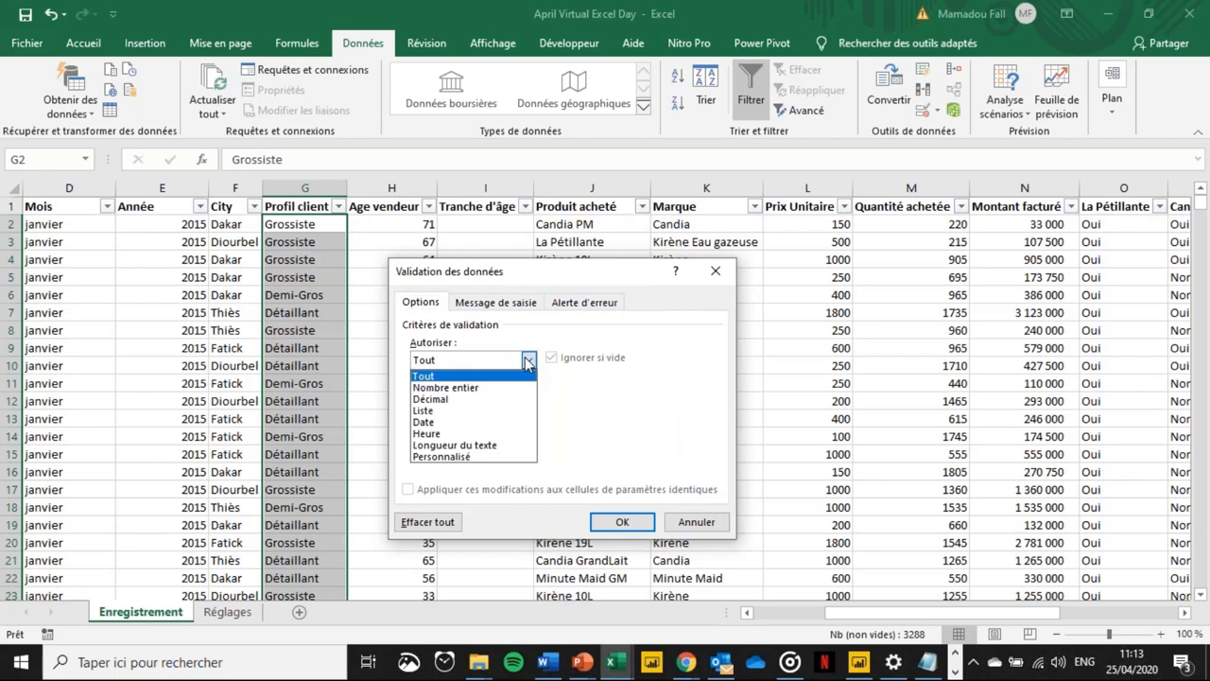
pyautogui.click(480, 413)
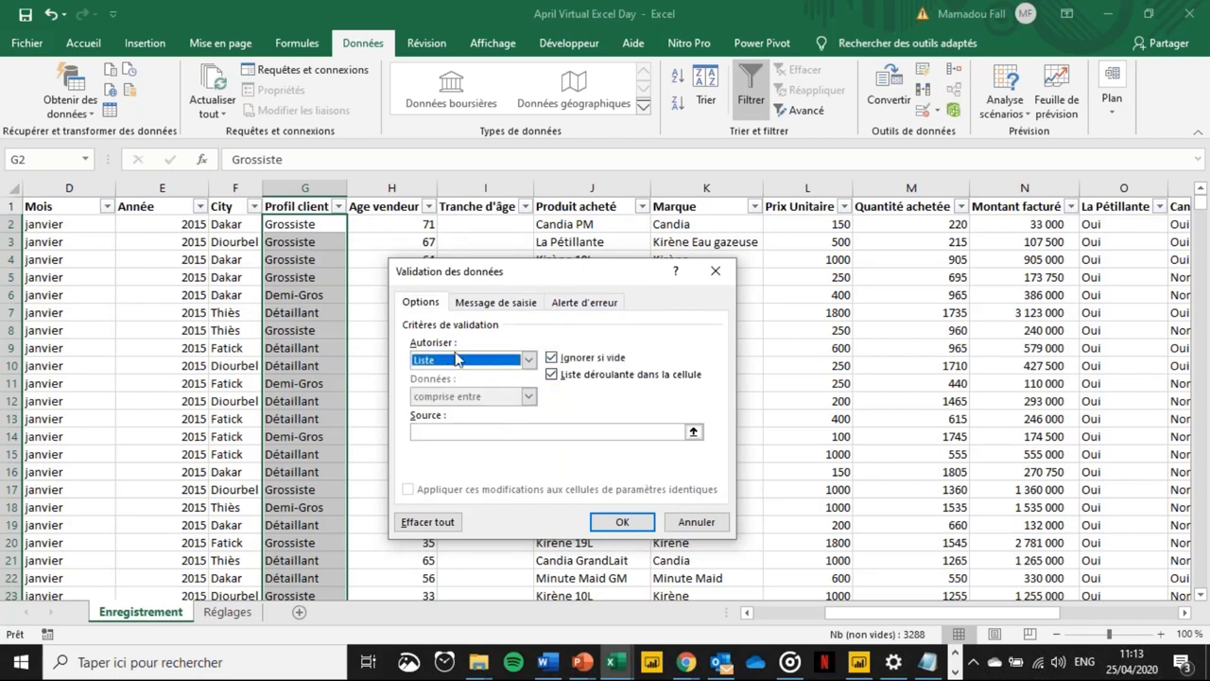
pyautogui.click(443, 431)
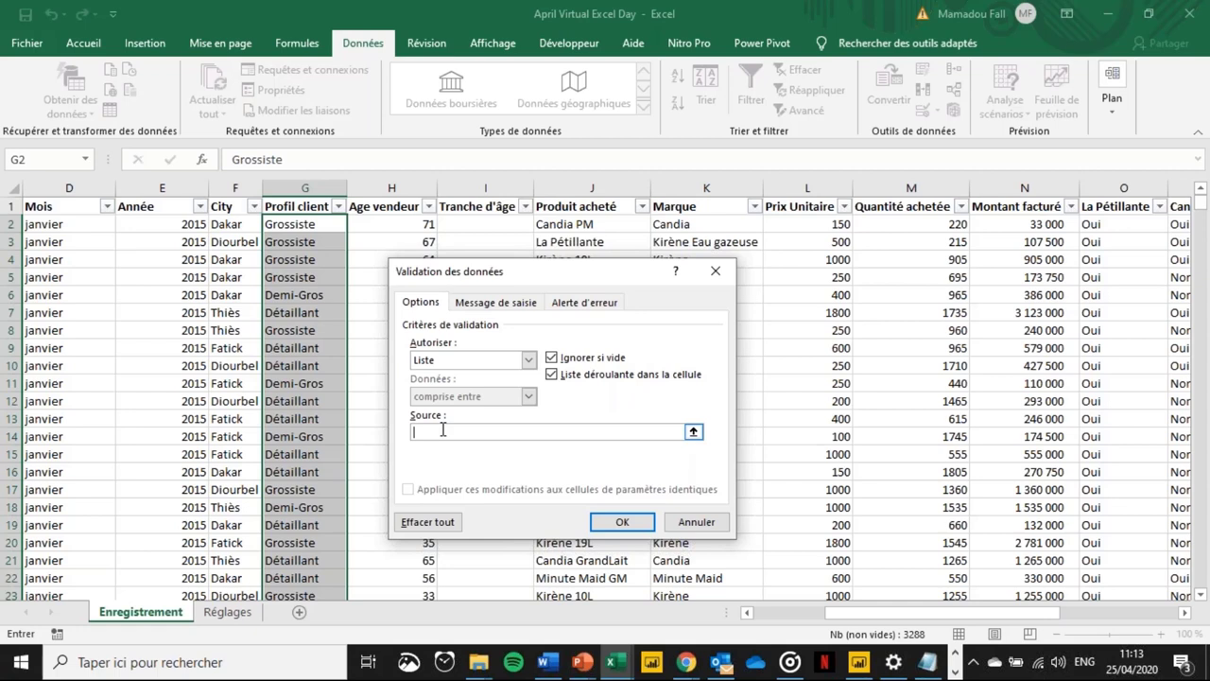
pyautogui.write('=Type')
pyautogui.click(622, 522)
pyautogui.click(355, 225)
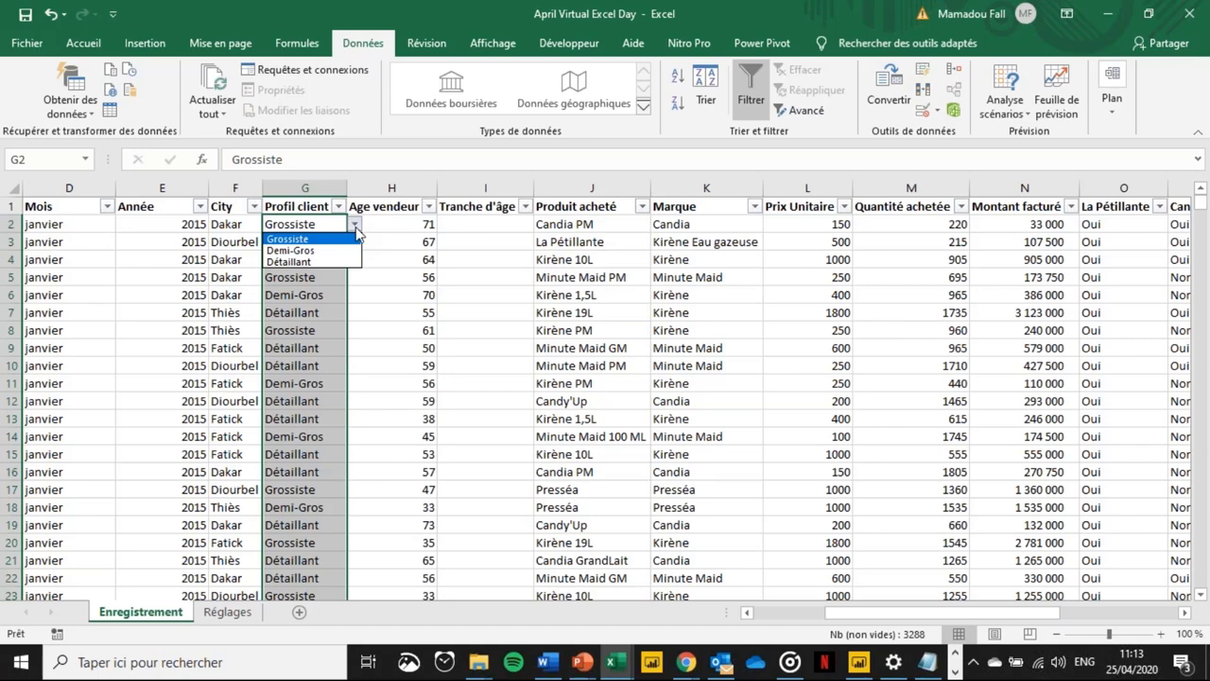
# - Type random text into G2 twice, cancelling each validation error so Grossiste remains
pyautogui.click(358, 227)
pyautogui.click(319, 227)
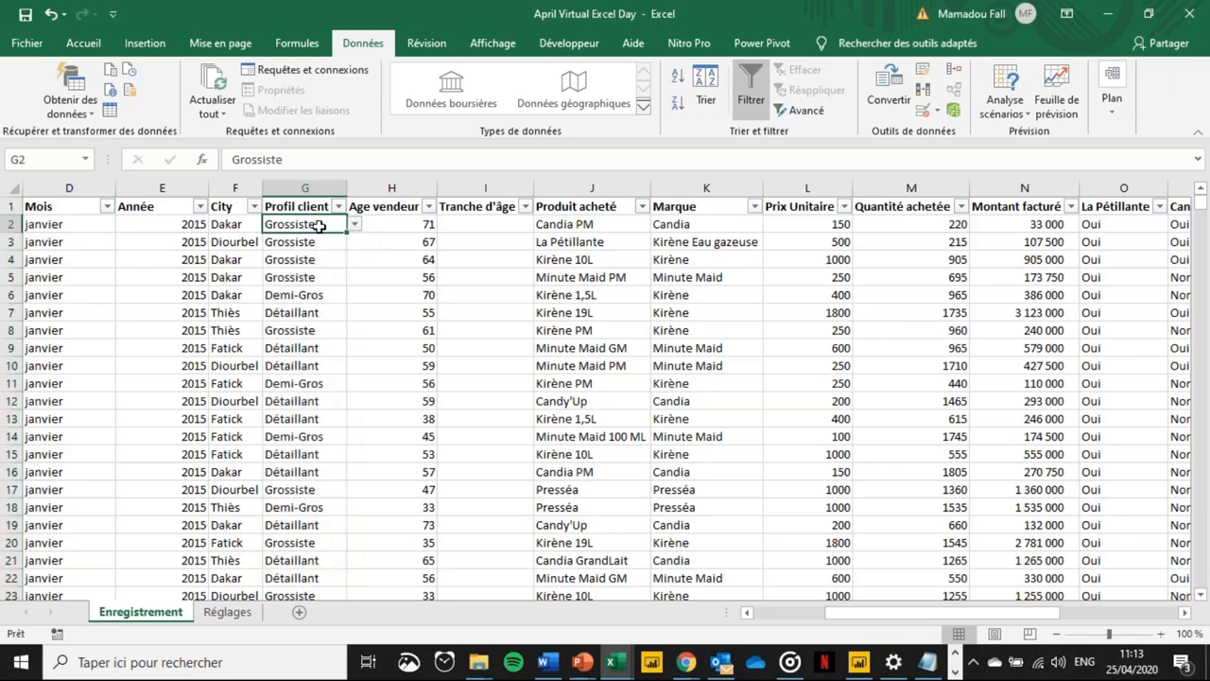
pyautogui.write('srernerhher')
pyautogui.press('Return')
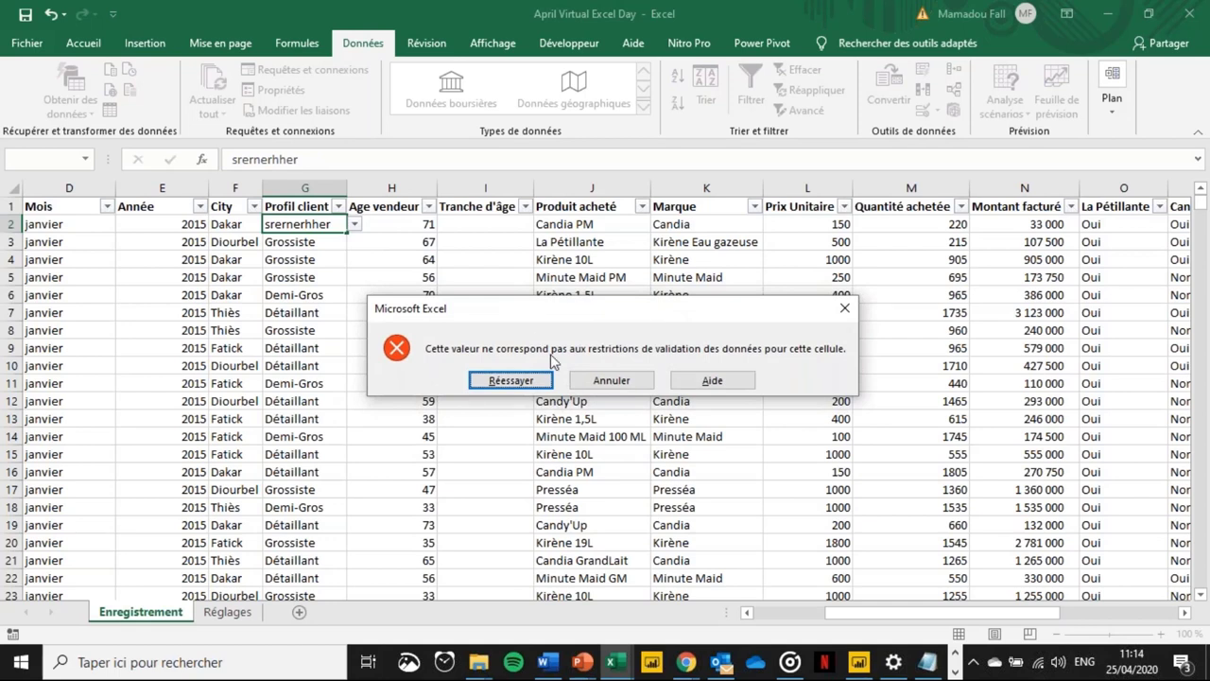
pyautogui.click(587, 386)
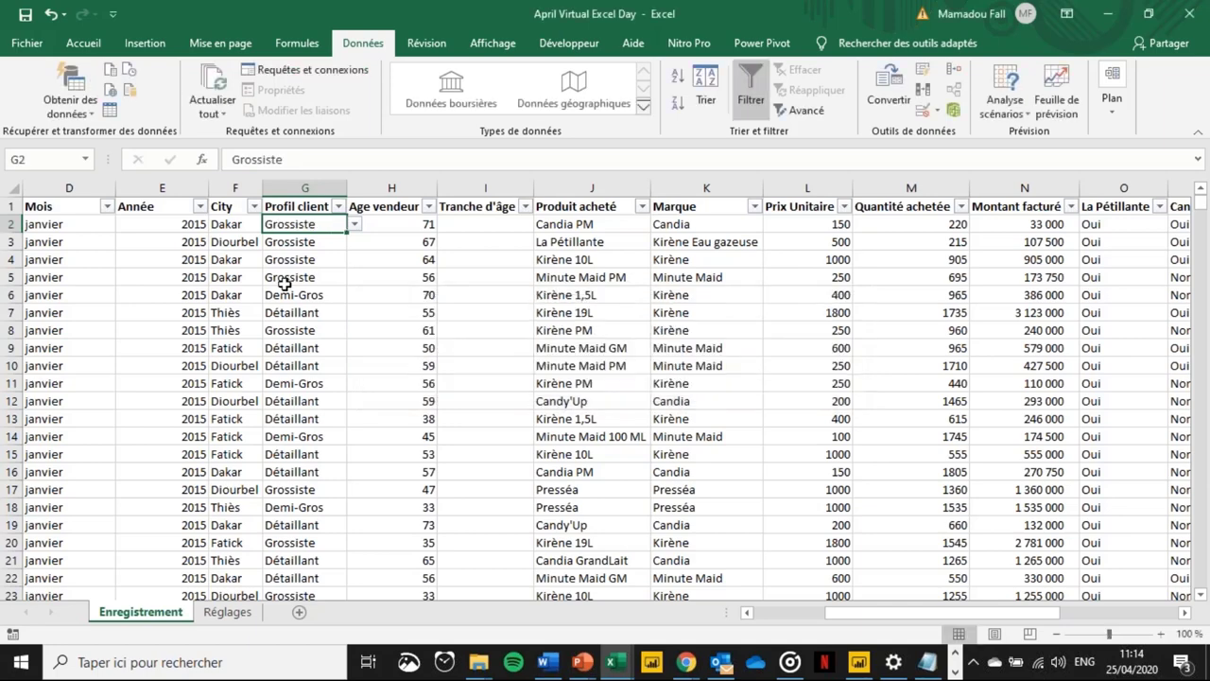
pyautogui.press('Up')
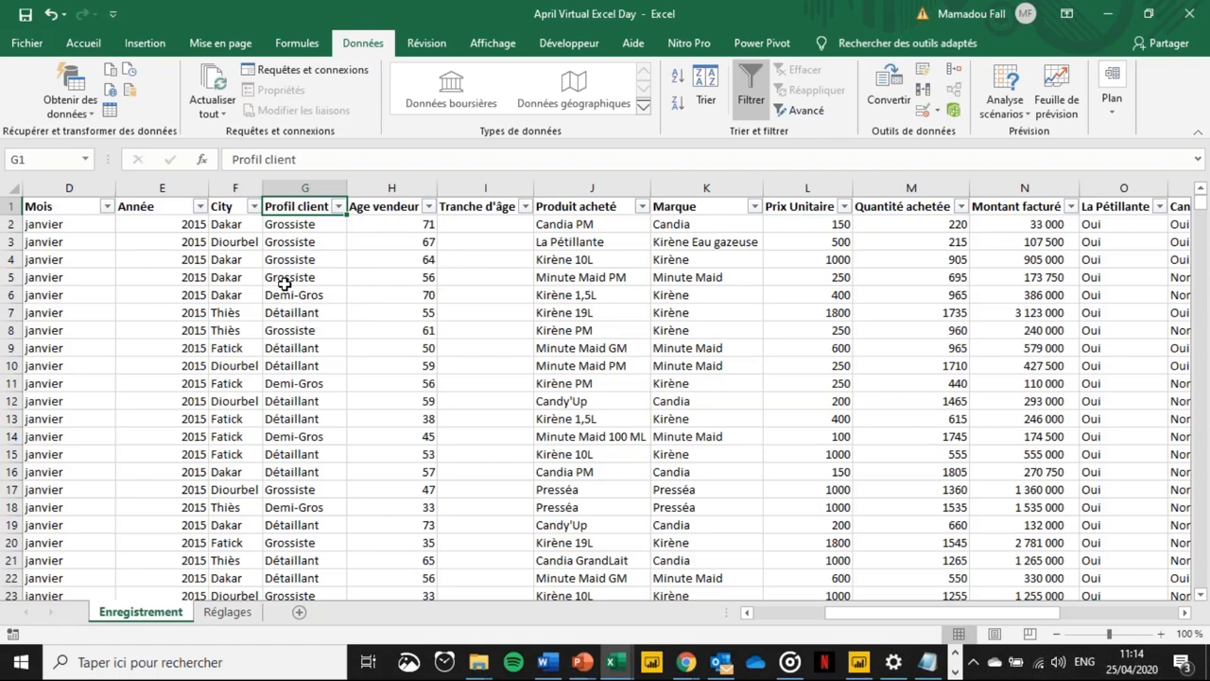
pyautogui.press('Down')
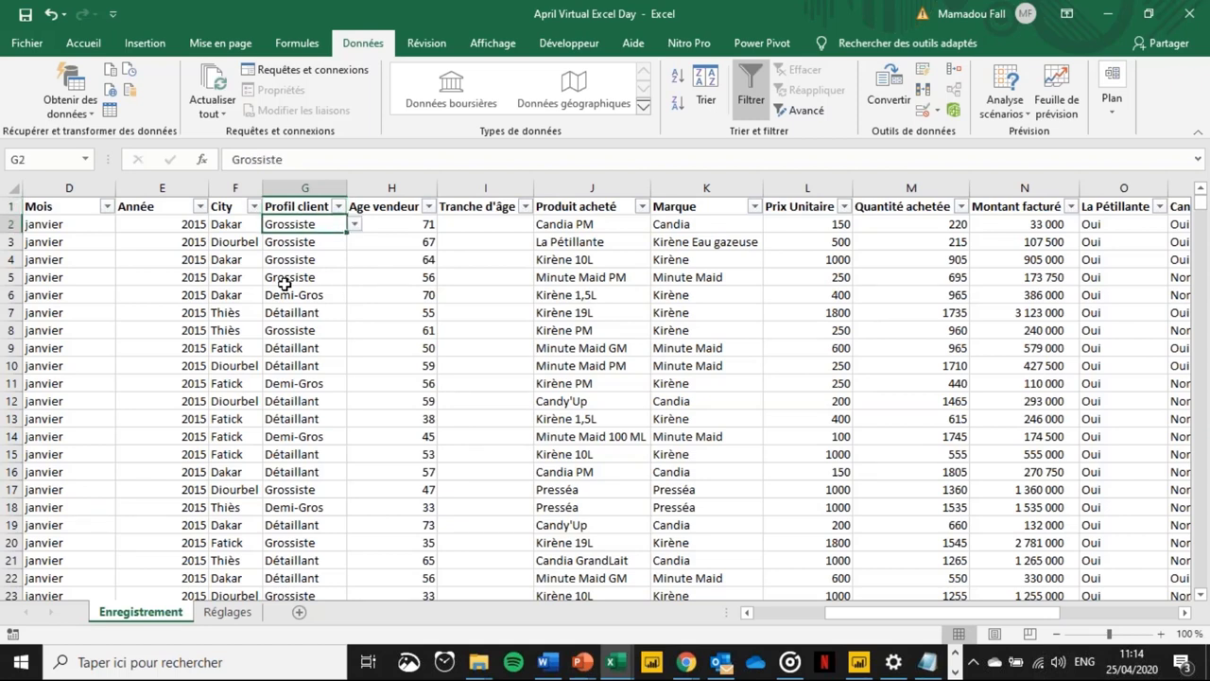
pyautogui.write('dfjtshrwe')
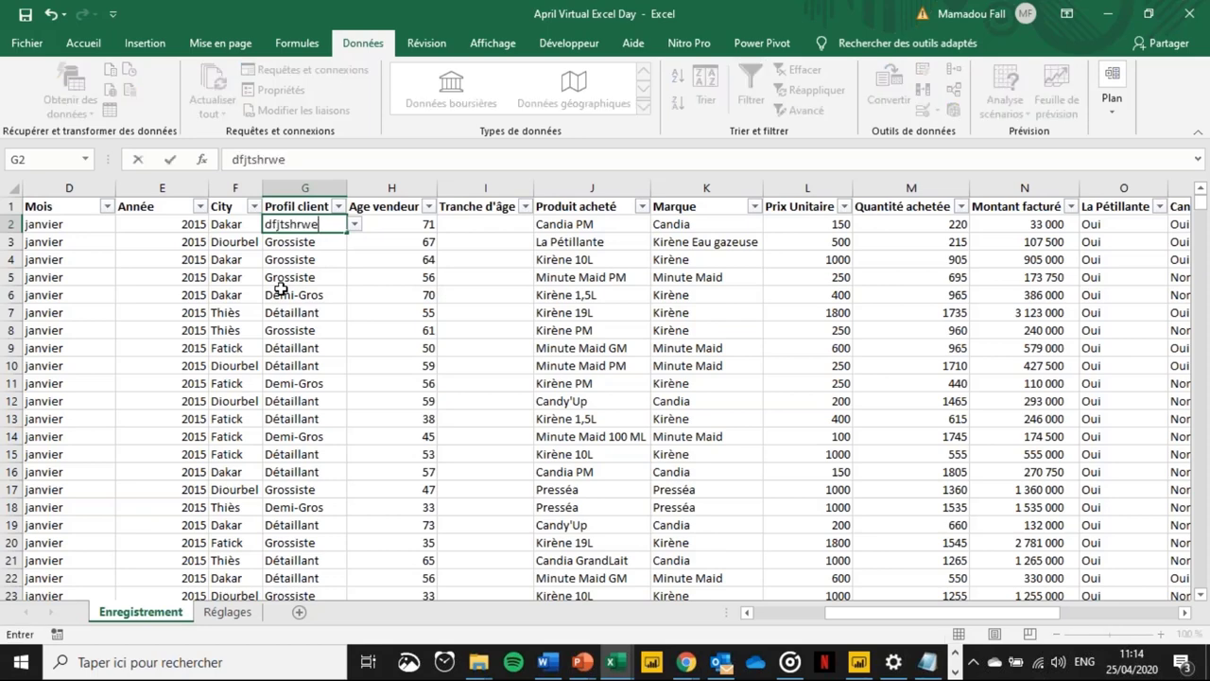
pyautogui.press('Return')
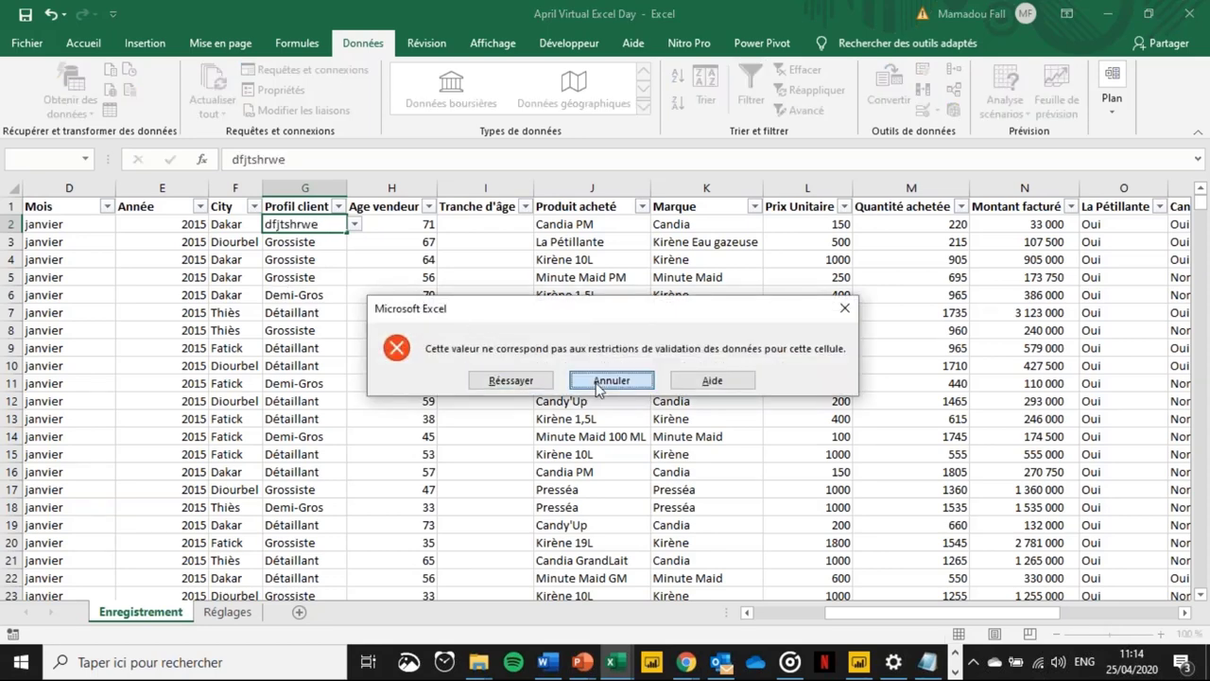
pyautogui.click(598, 385)
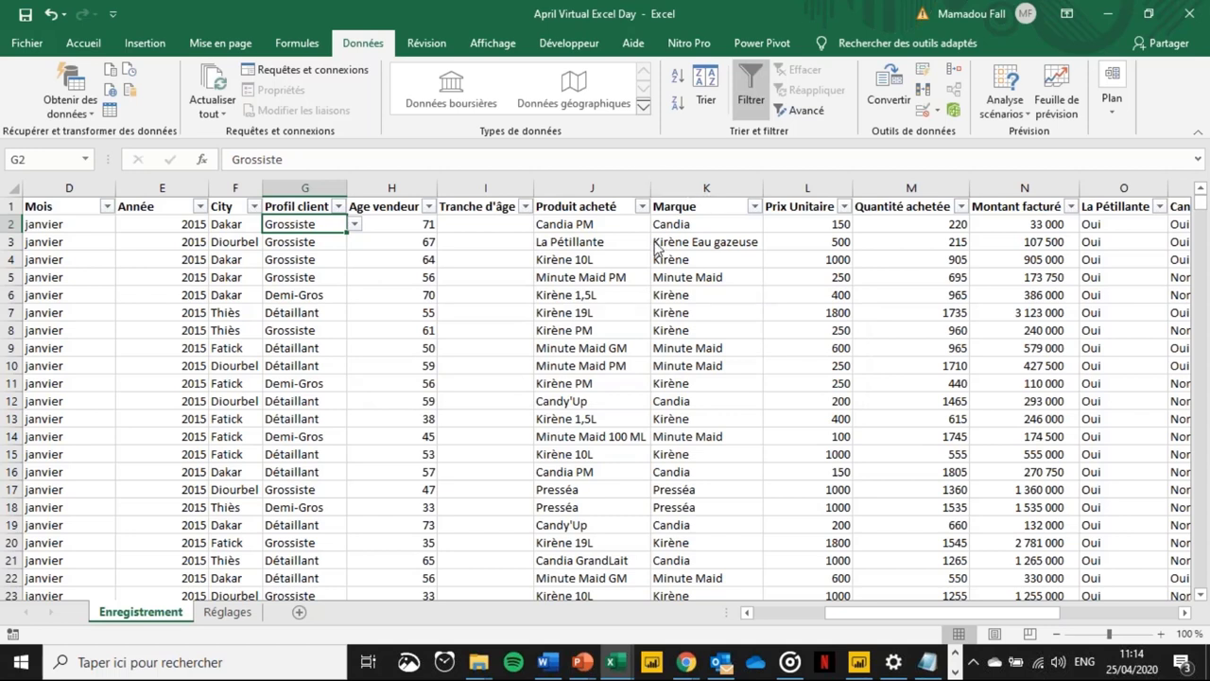
pyautogui.click(376, 307)
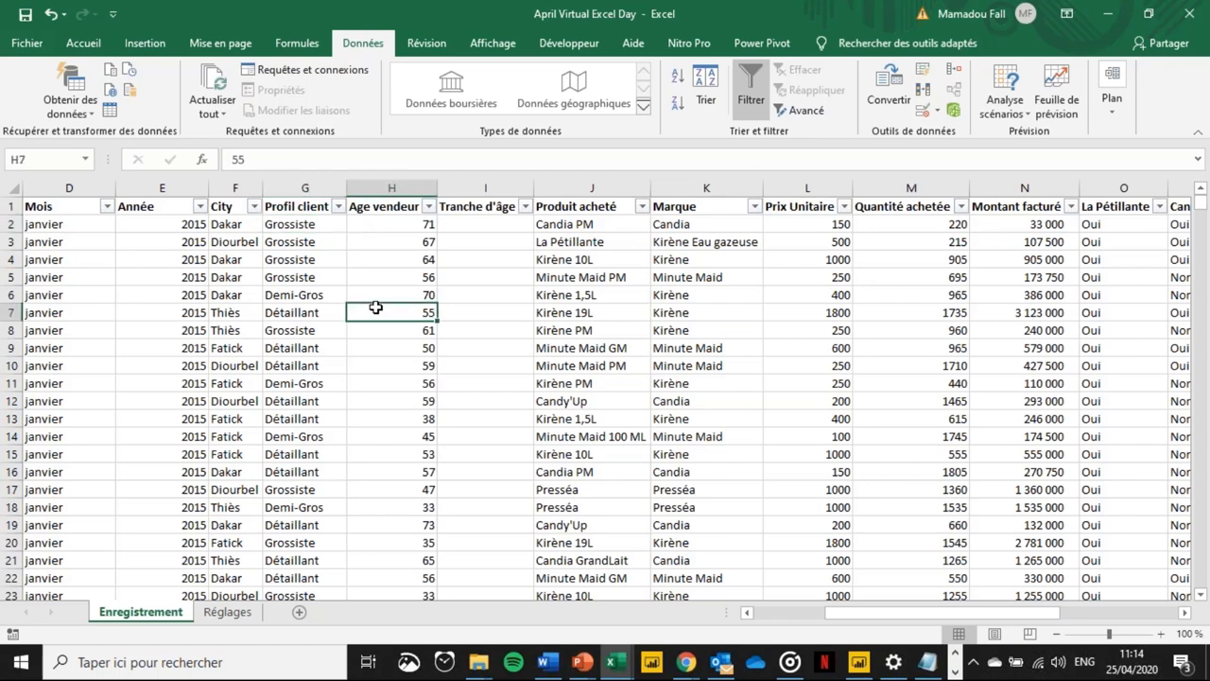
pyautogui.click(501, 225)
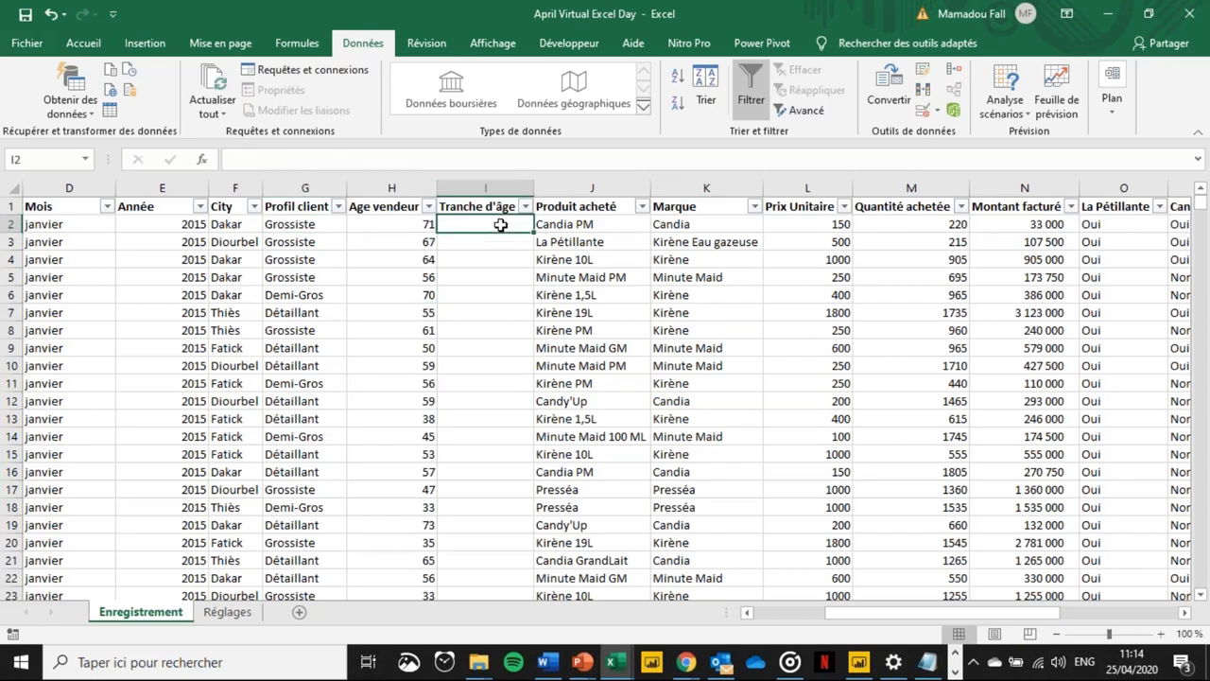
pyautogui.click(957, 671)
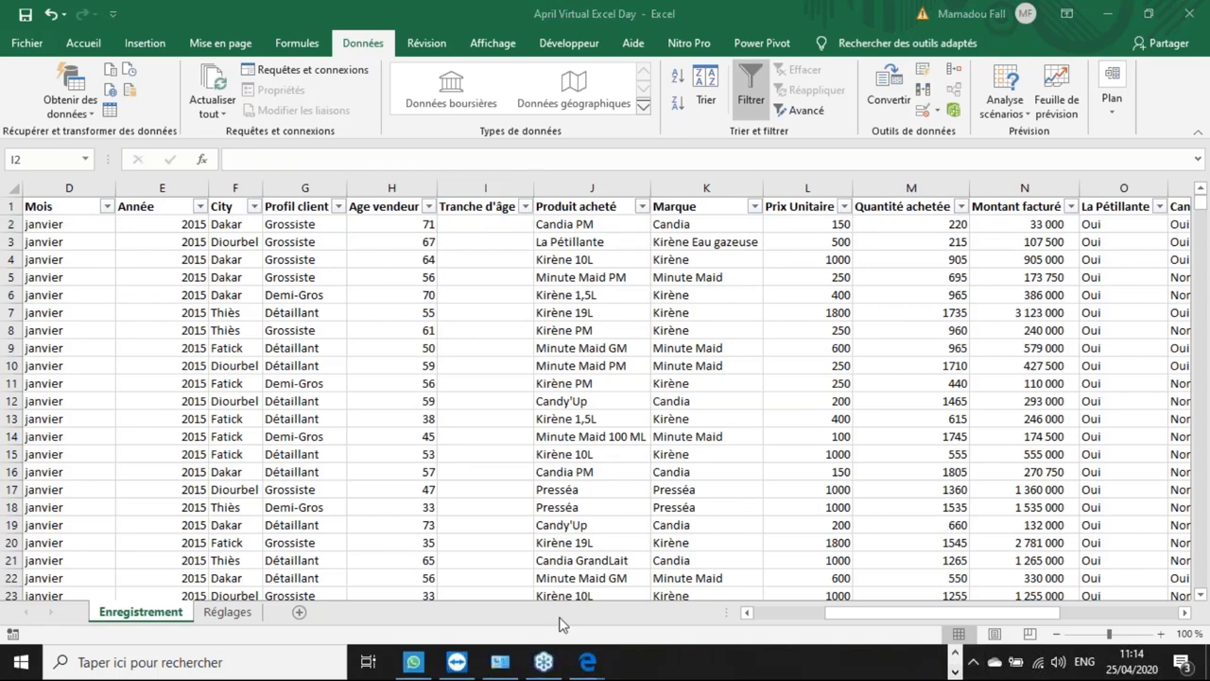
pyautogui.moveTo(572, 659)
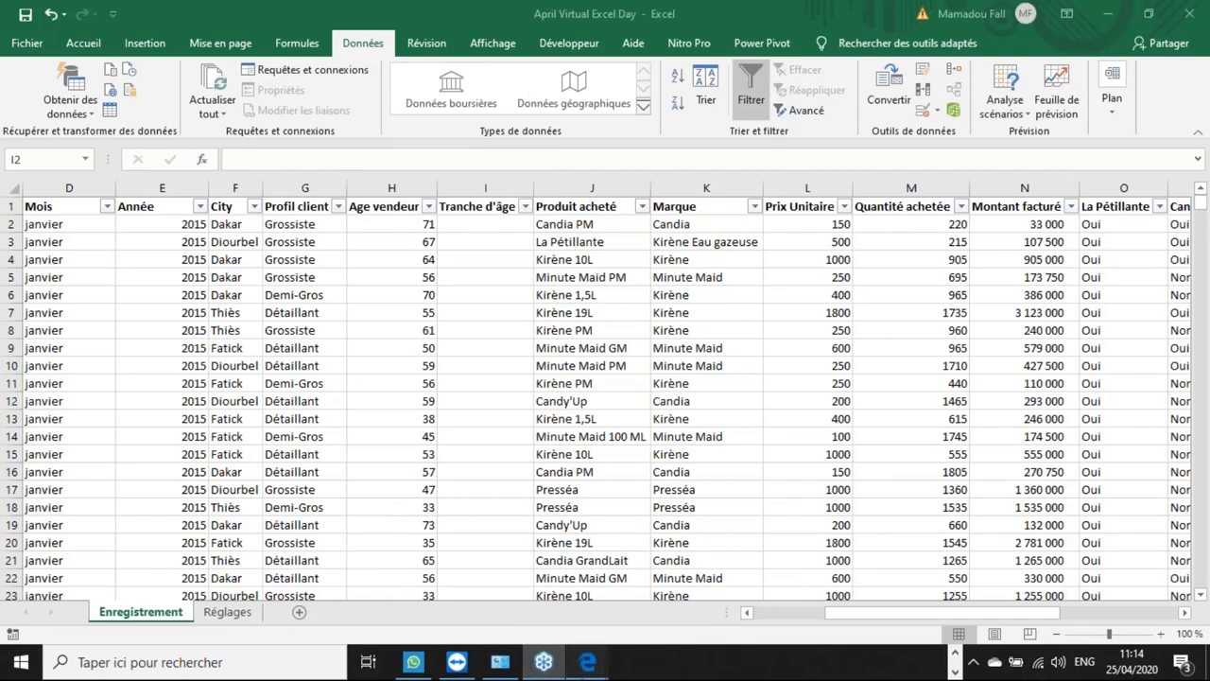
pyautogui.click(543, 667)
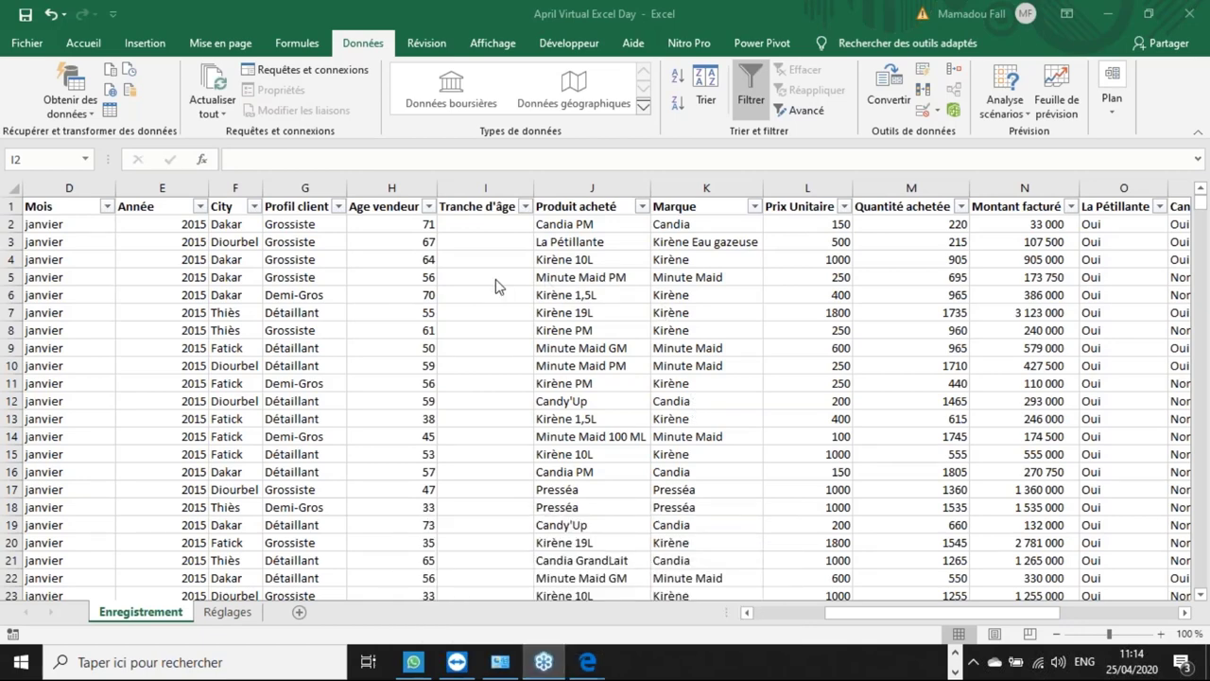
pyautogui.click(559, 245)
pyautogui.press('Up')
pyautogui.press('Up')
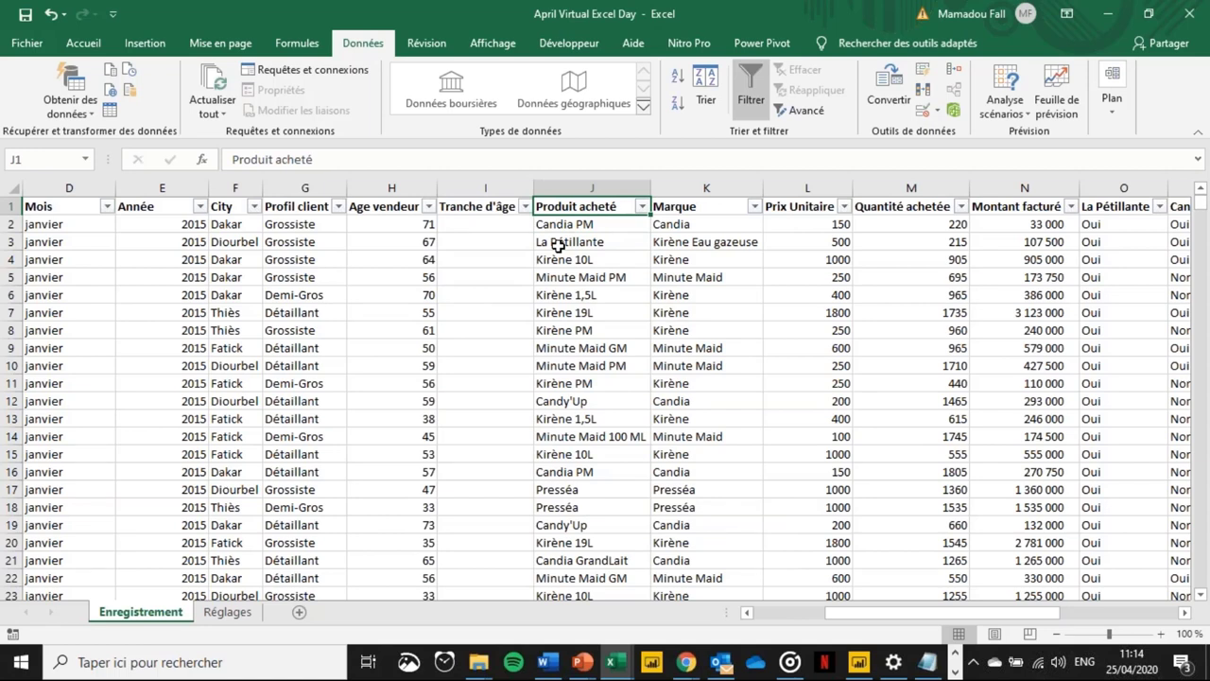
pyautogui.press('Left')
pyautogui.press('Left')
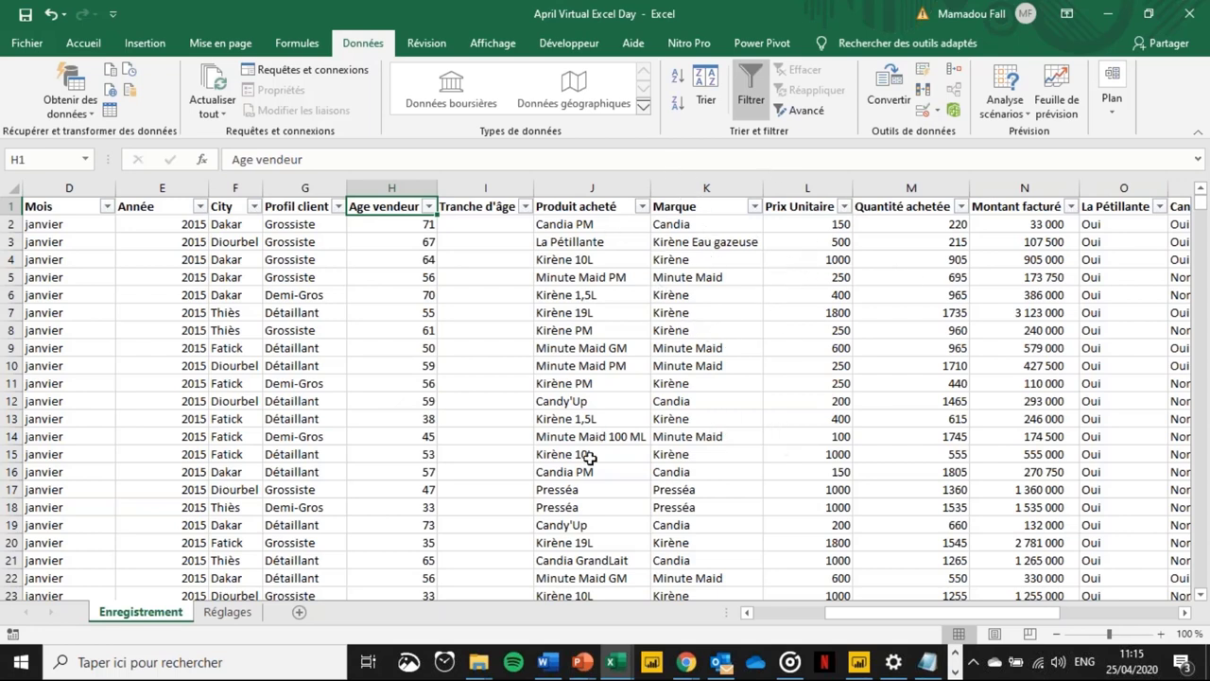
pyautogui.click(955, 671)
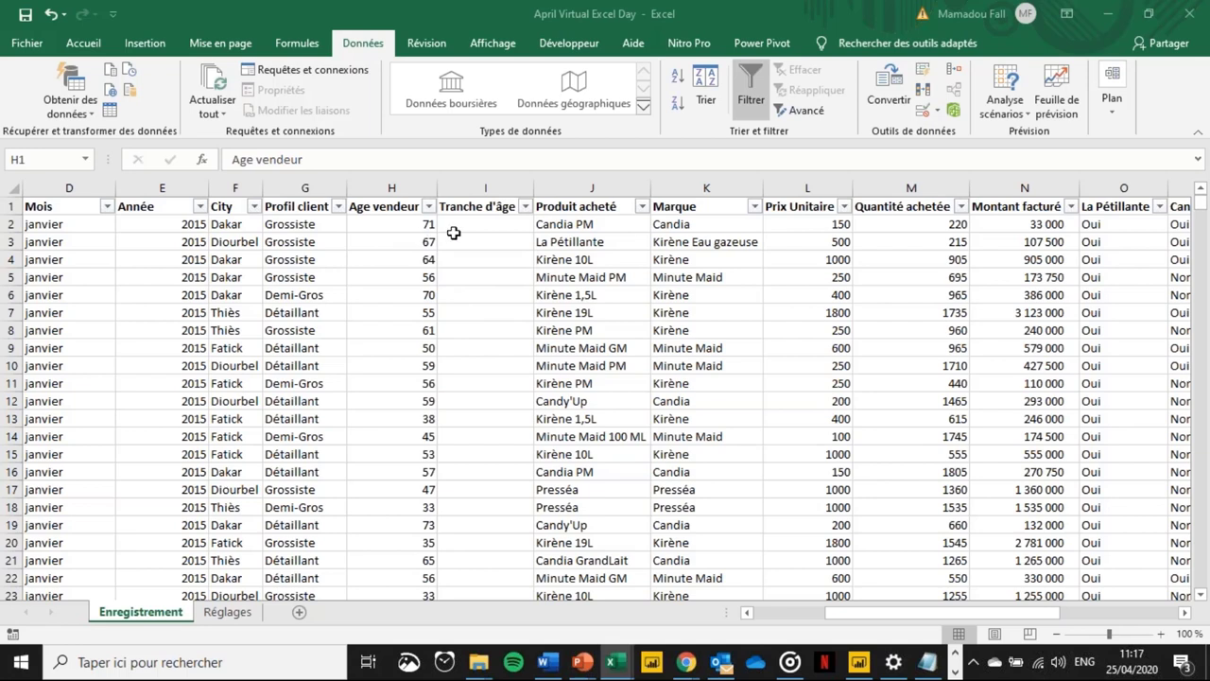
pyautogui.press('Right')
pyautogui.press('Down')
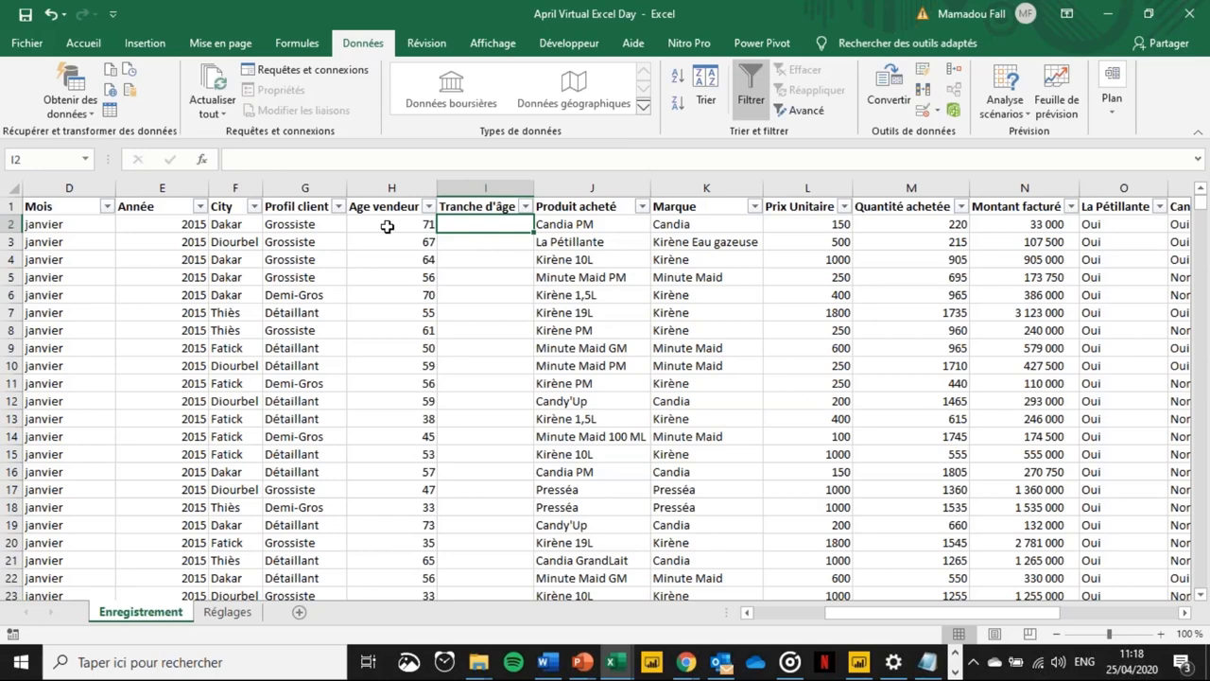
pyautogui.click(390, 226)
pyautogui.click(392, 188)
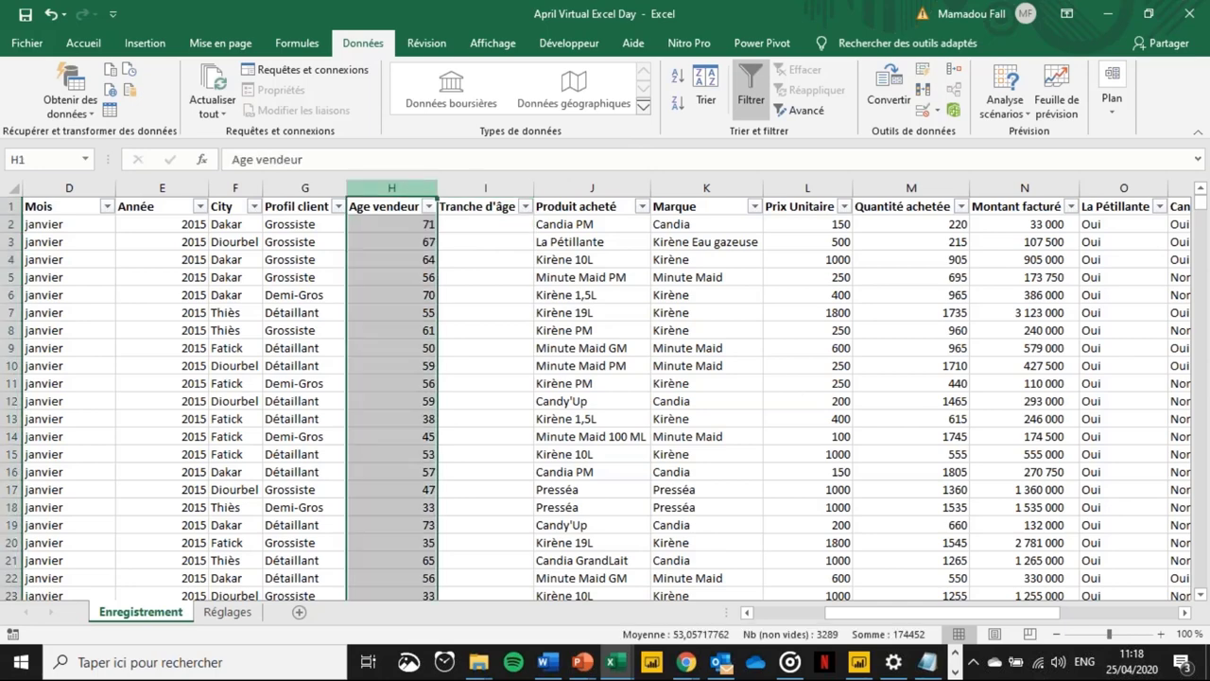
pyautogui.click(481, 225)
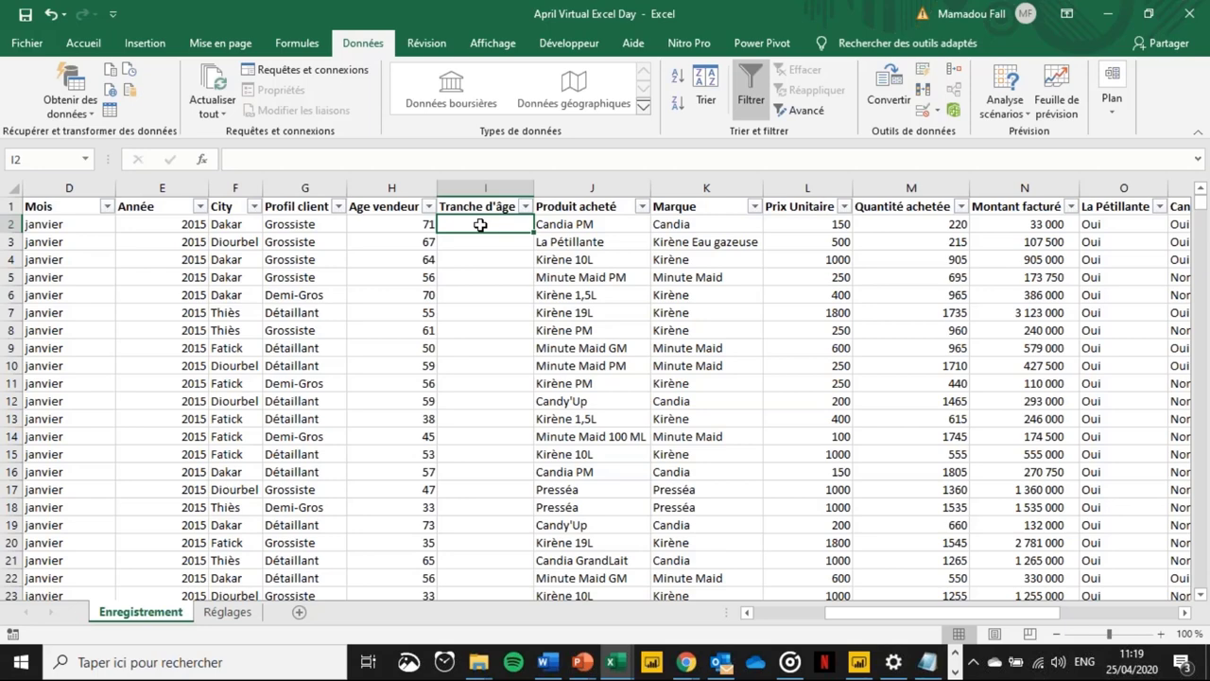
# - Start the I2 formula as =si(H2<40;"Moins de 40 ans"
pyautogui.write('=si')
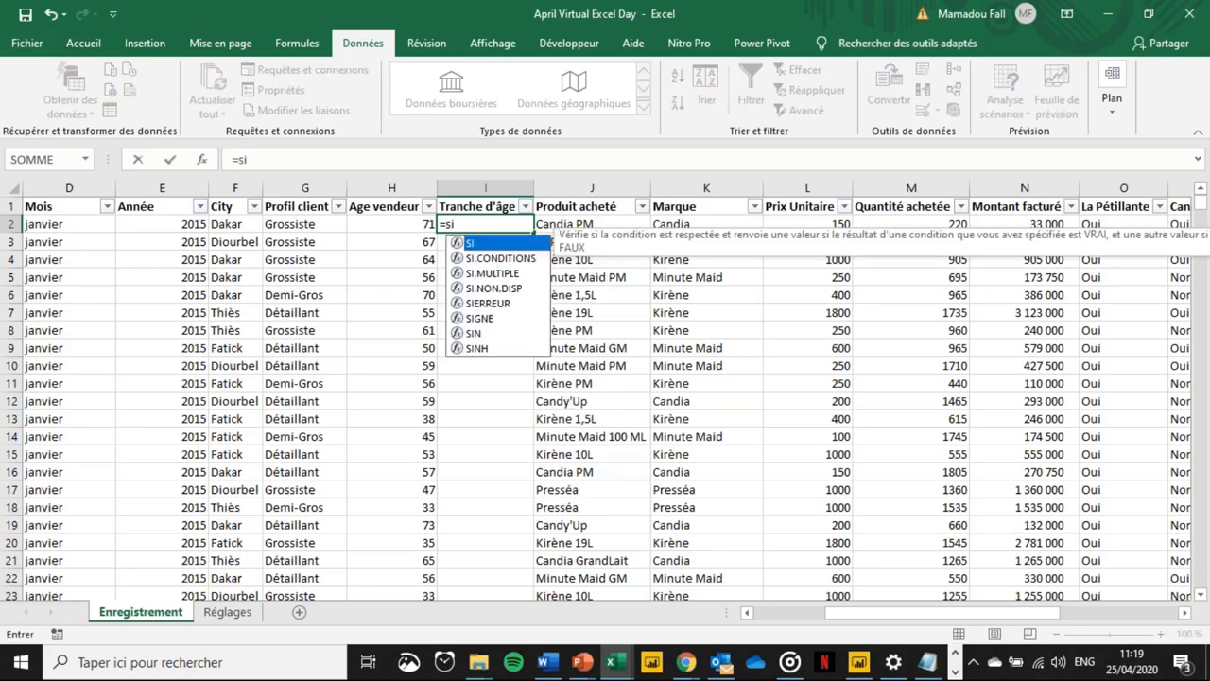
pyautogui.write('(')
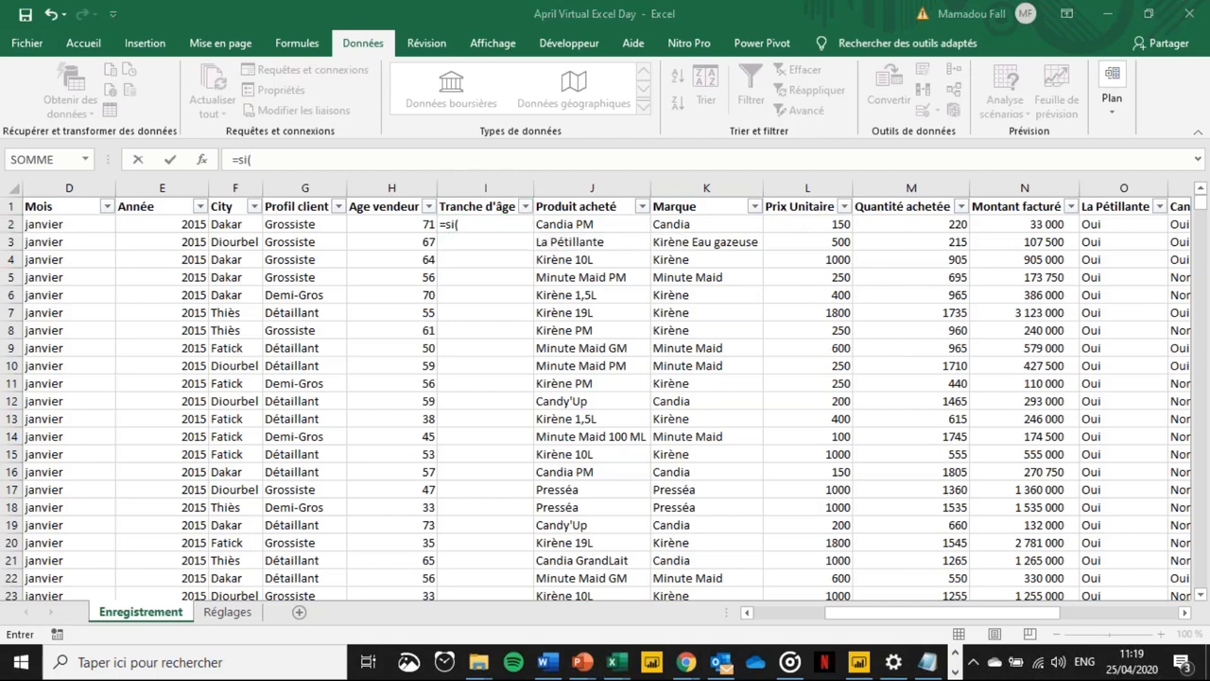
pyautogui.click(491, 222)
pyautogui.click(461, 226)
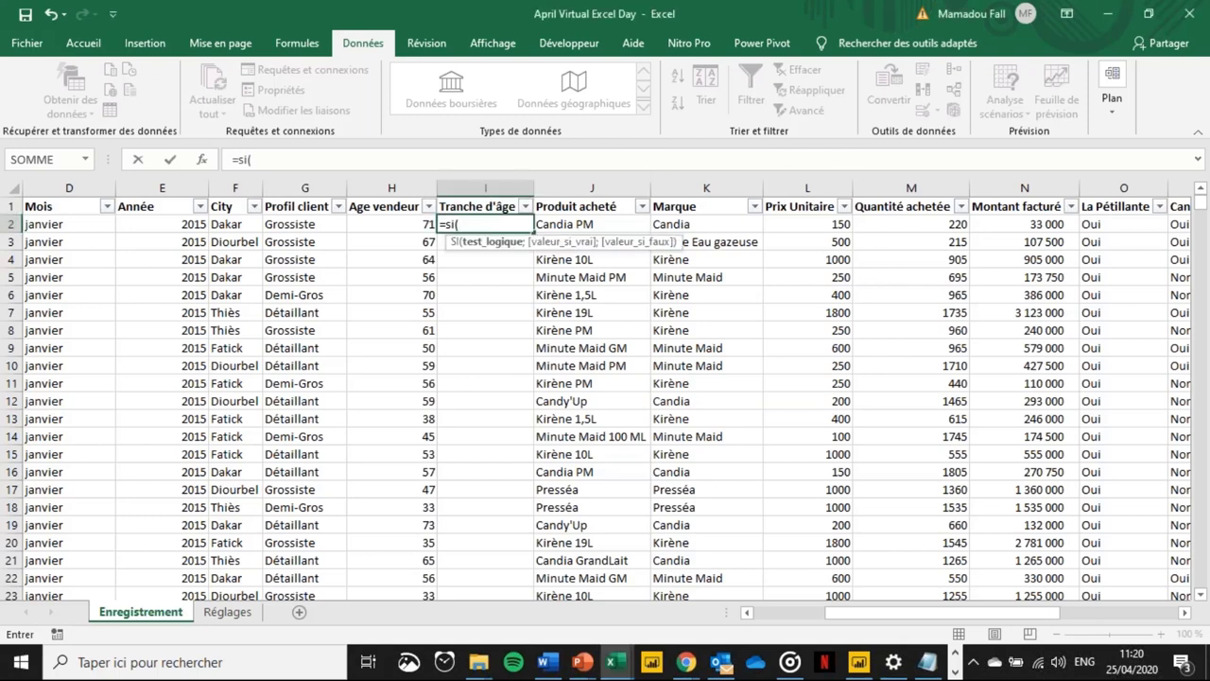
pyautogui.click(407, 228)
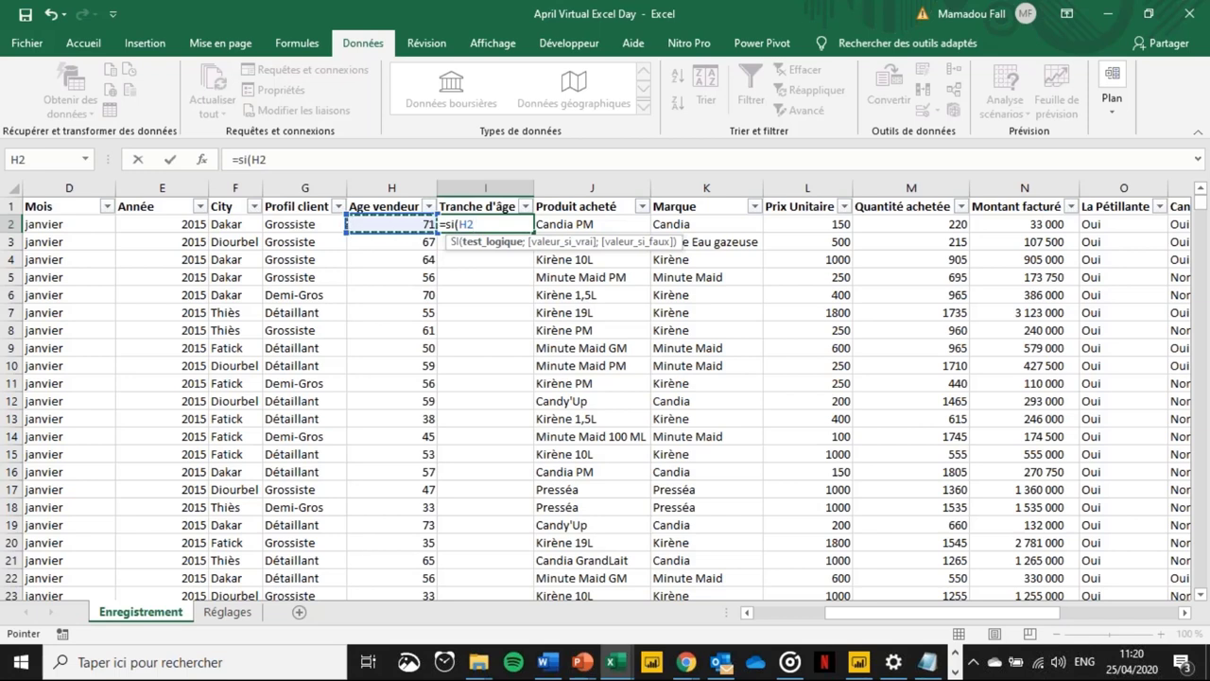
pyautogui.write('<40')
pyautogui.write(';')
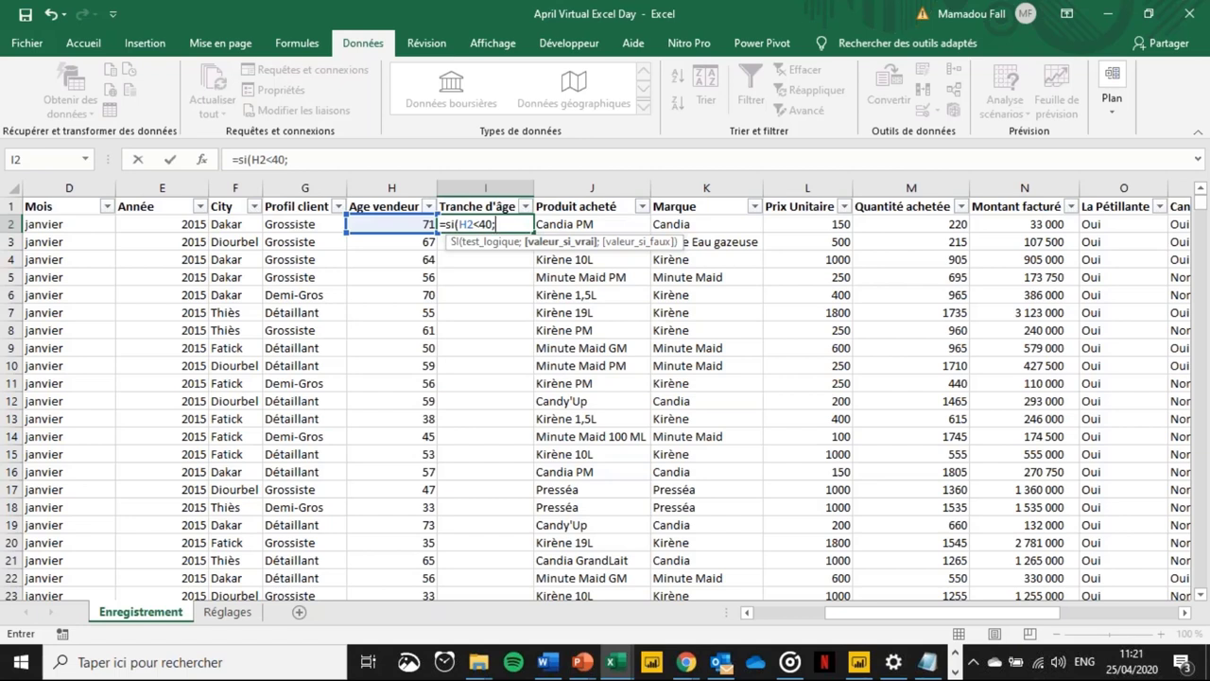
pyautogui.write('"Moins de')
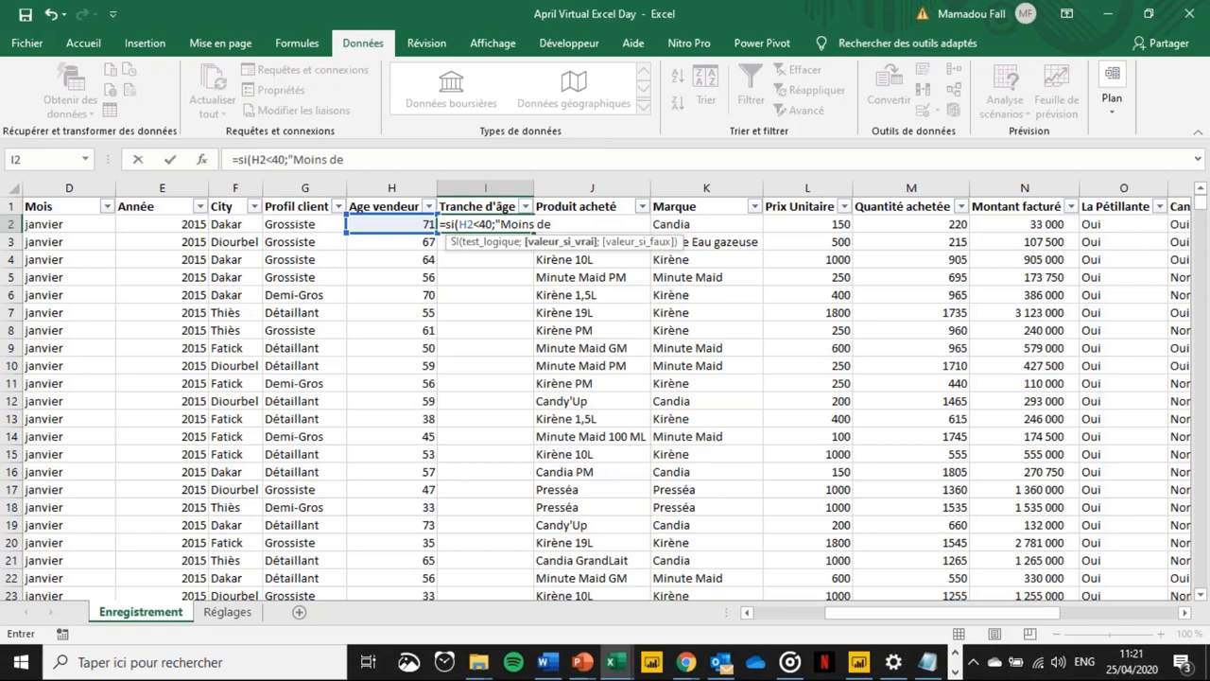
pyautogui.write(' 40 ans"')
# - Add a semicolon after "Moins de 40 ans" to begin the valeur_si_faux argument
pyautogui.write(';')
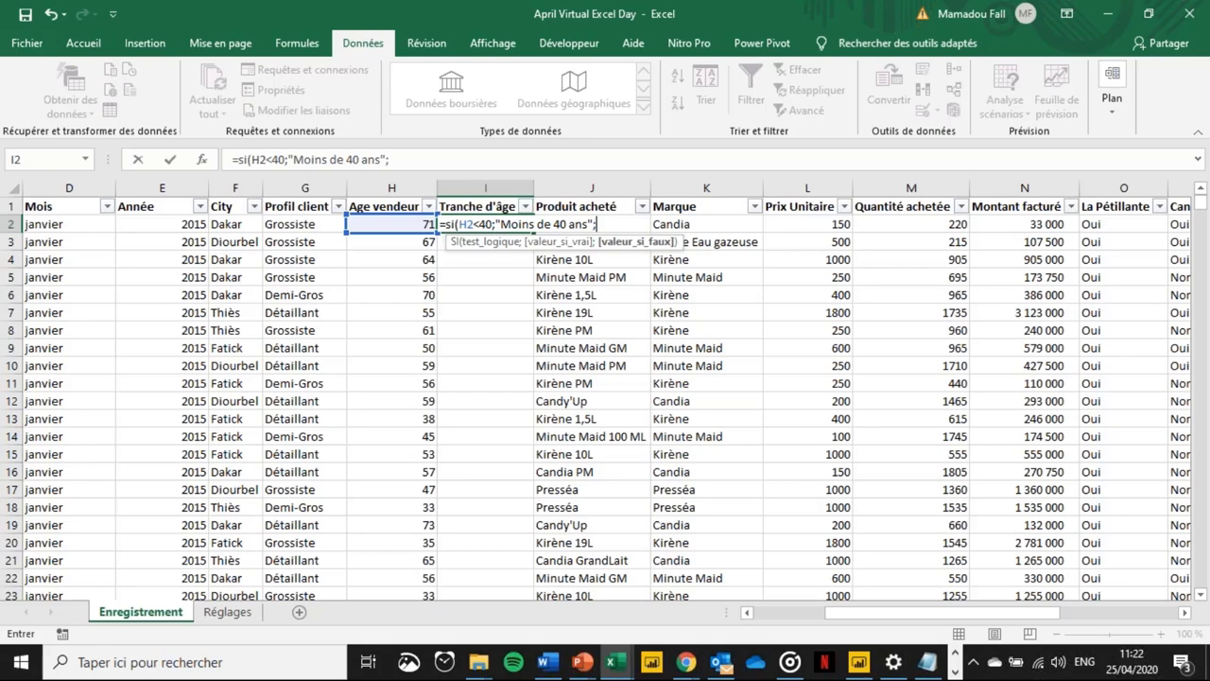
# - Begin the false branch of I2's formula with a nested SI whose test uses ET: si(et(
pyautogui.write('si')
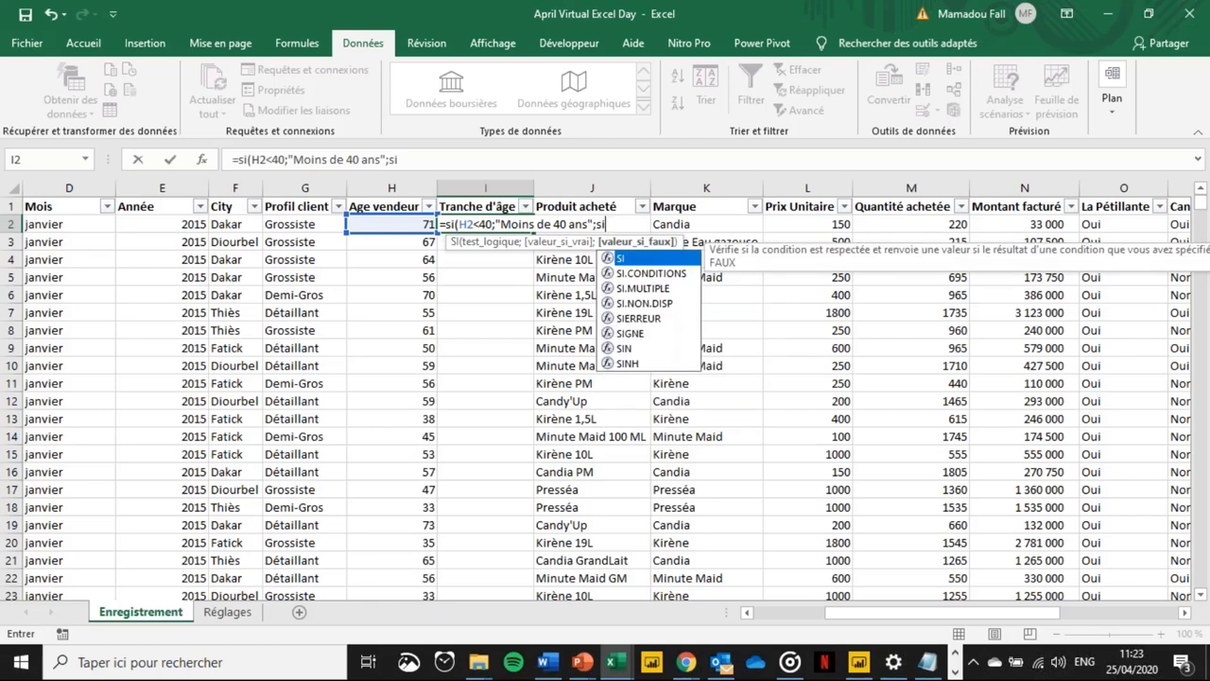
pyautogui.write('(')
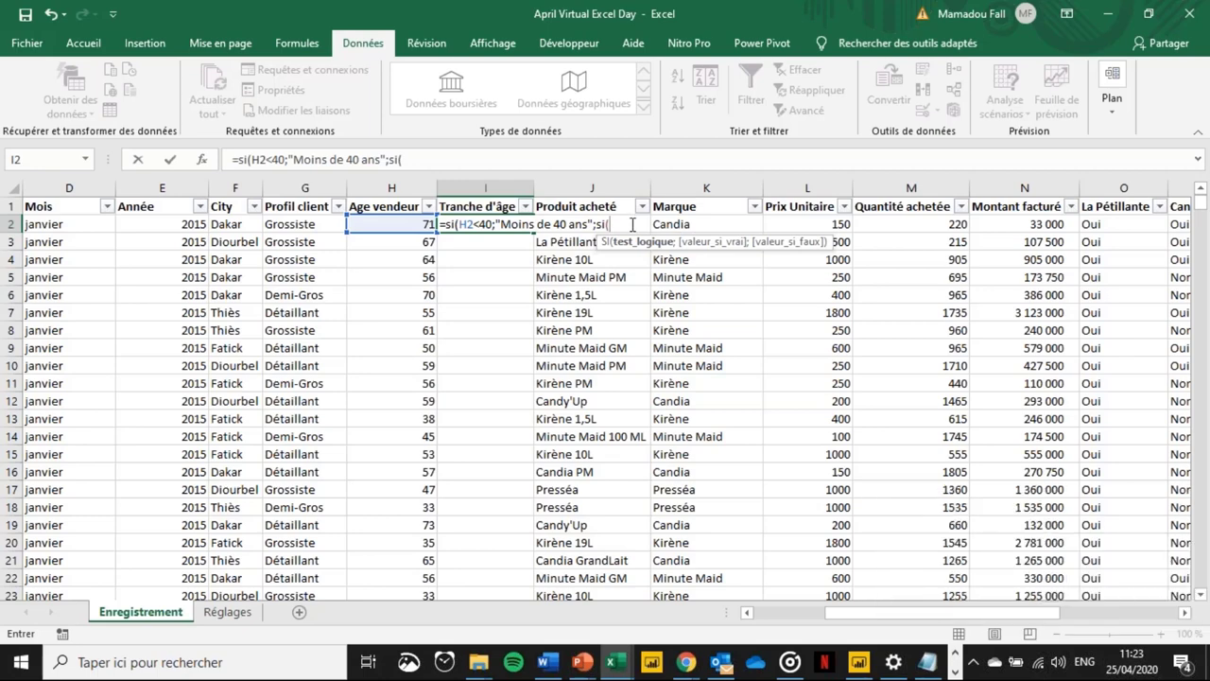
pyautogui.write('et')
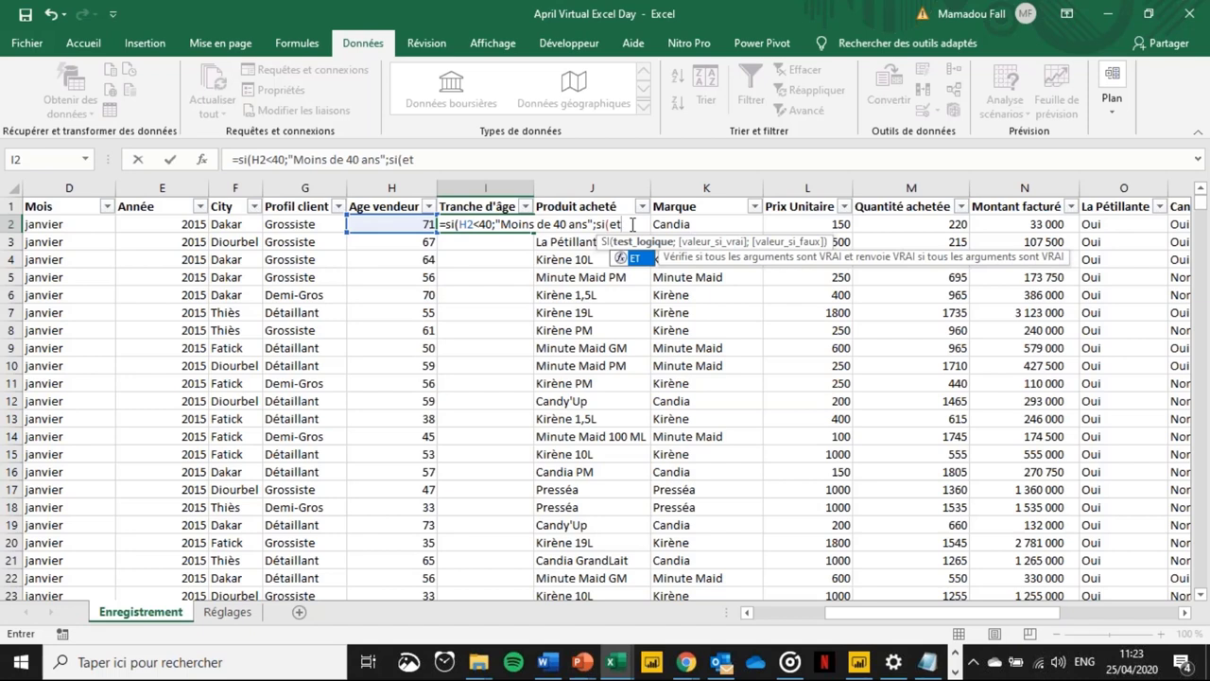
pyautogui.write('(')
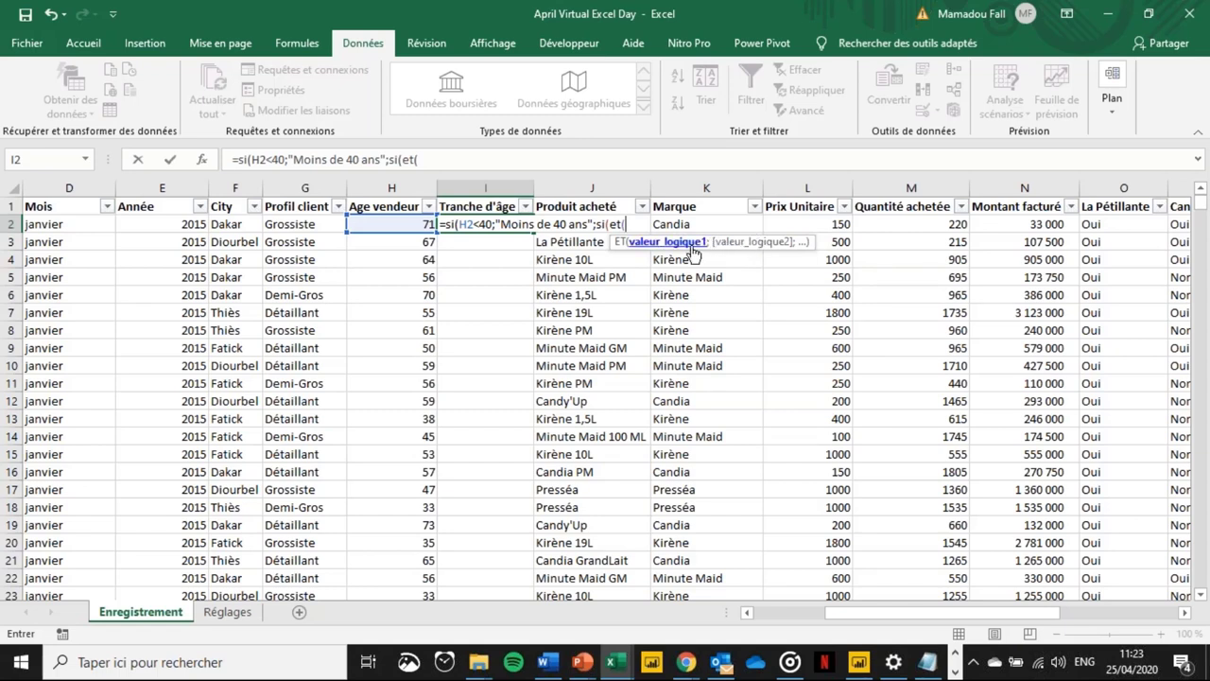
# - Write the ET condition H2>=40;H2<=60 on the Age vendeur cell H2
pyautogui.click(392, 224)
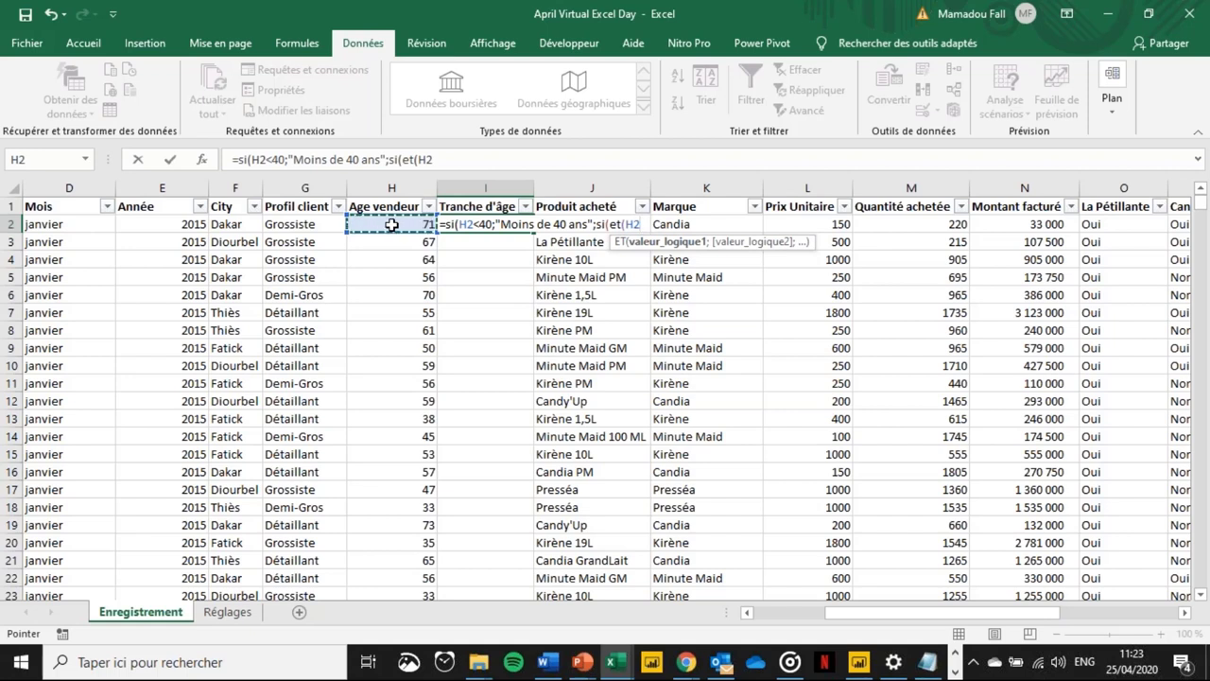
pyautogui.write('>=')
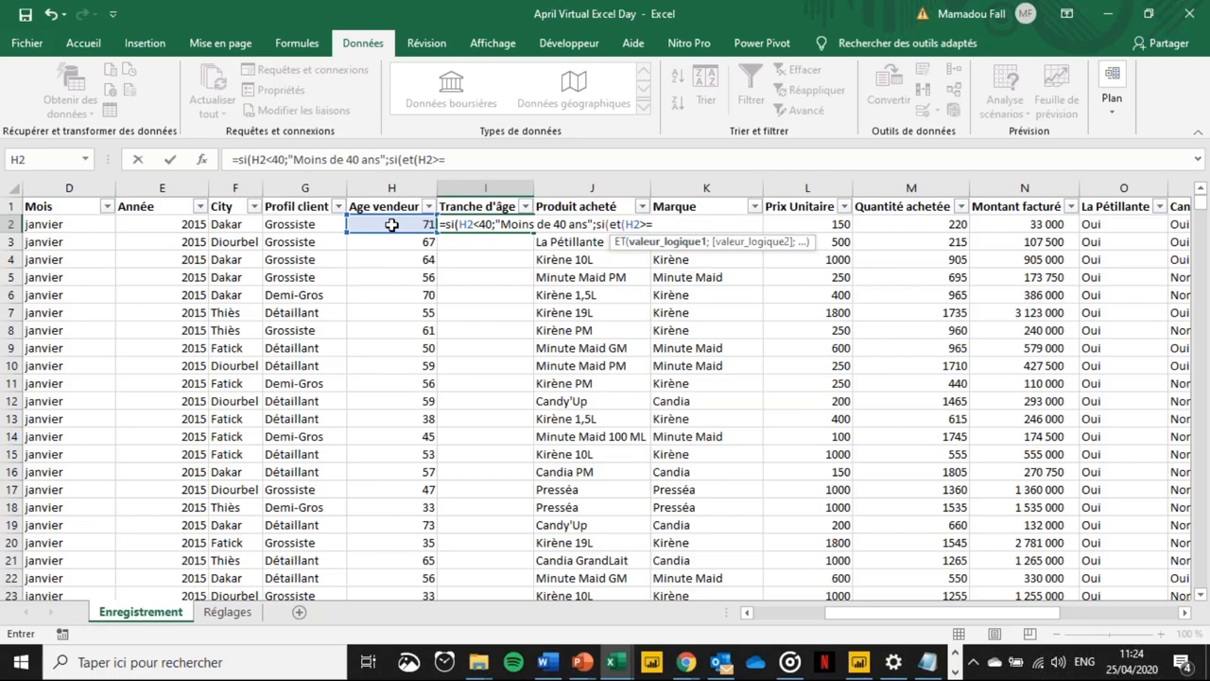
pyautogui.write('40;')
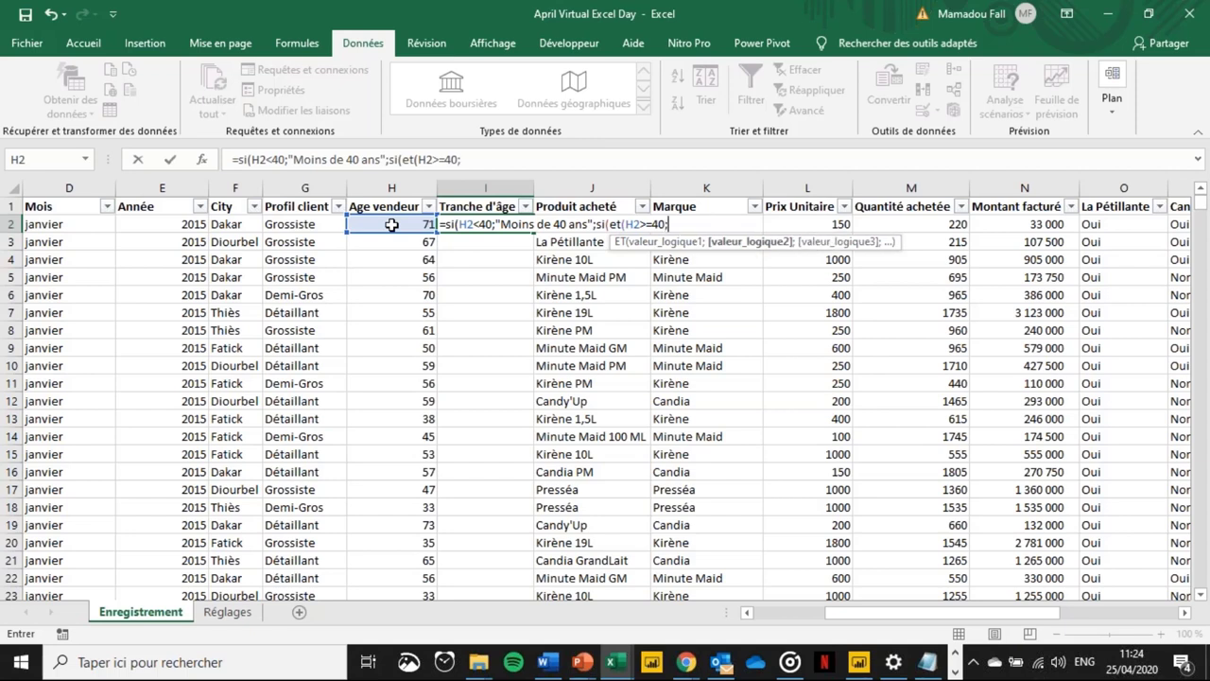
pyautogui.click(392, 224)
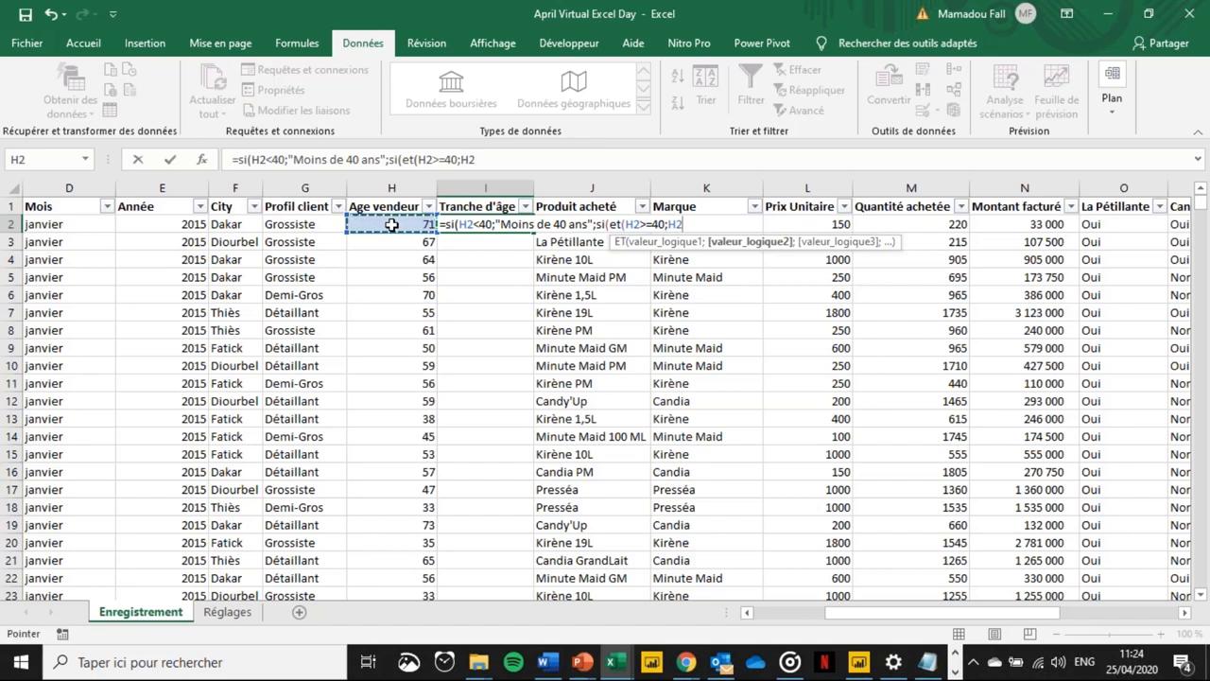
pyautogui.write('>')
pyautogui.press('BackSpace')
pyautogui.write('<=60')
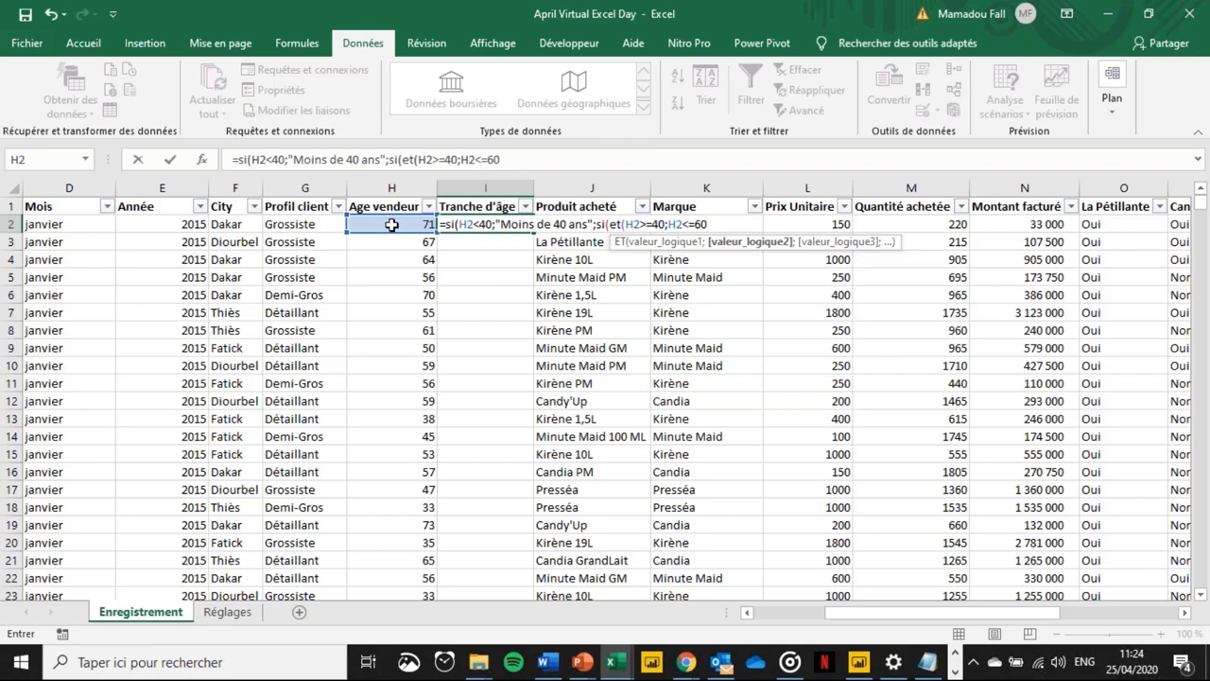
# - Close the ET test and give it the true value "40 à 60 ans"
pyautogui.write(')')
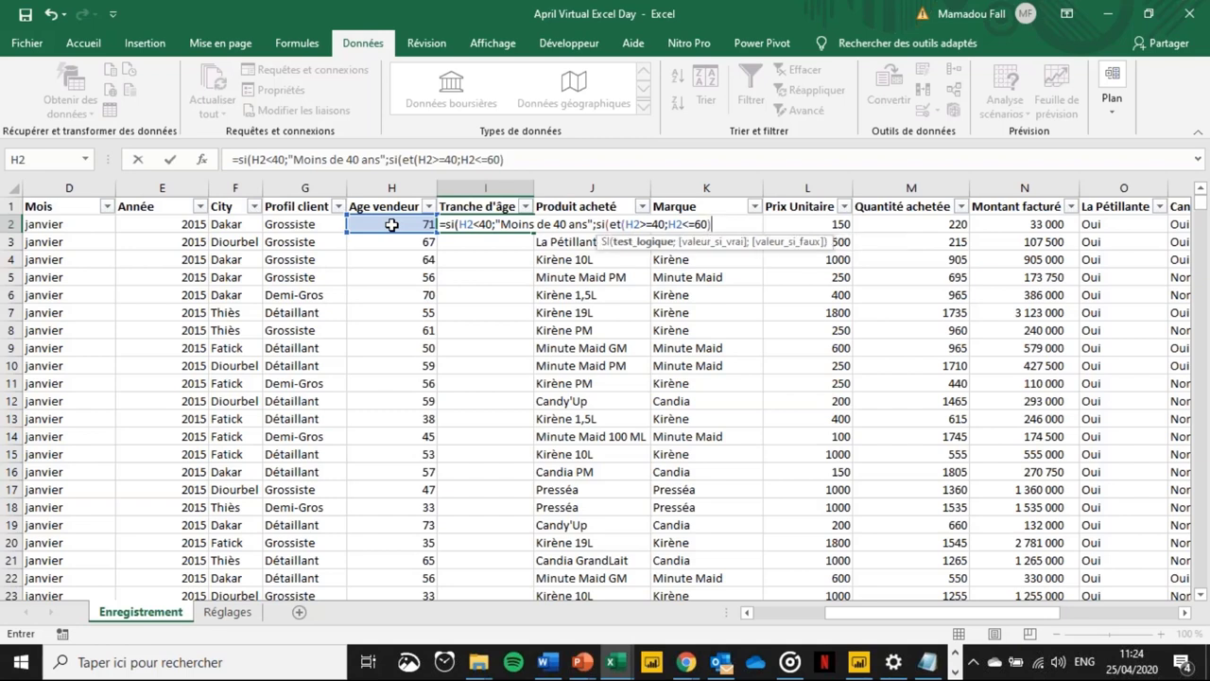
pyautogui.press('BackSpace')
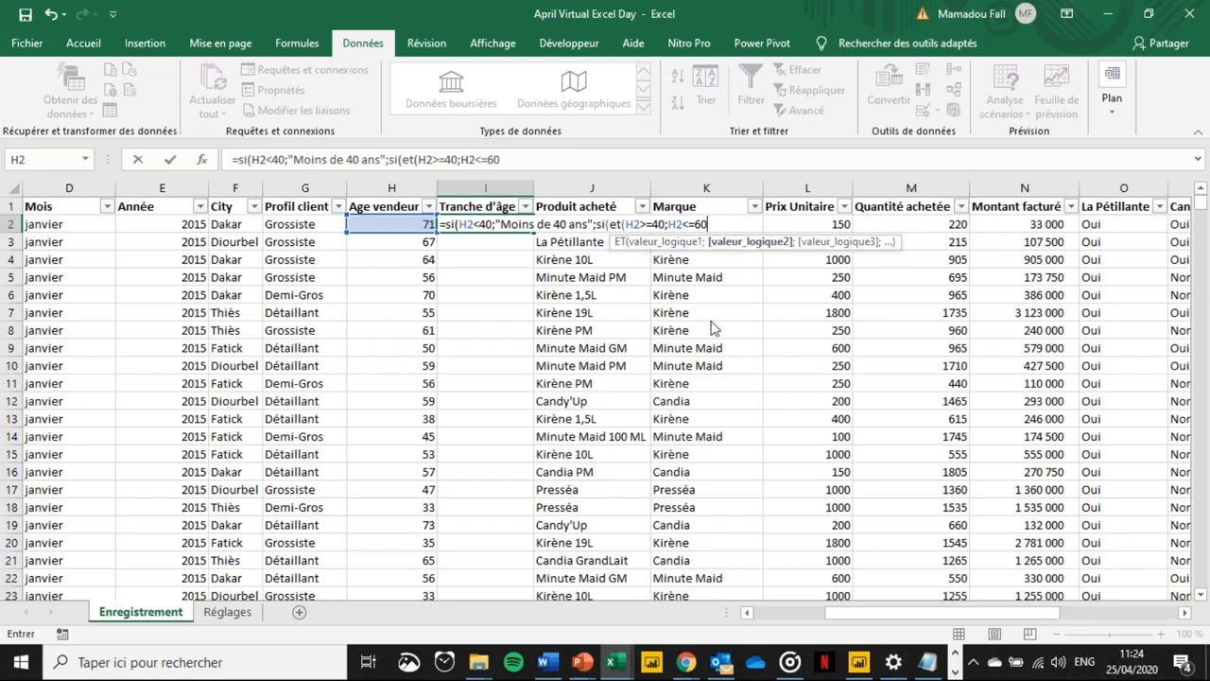
pyautogui.write(')')
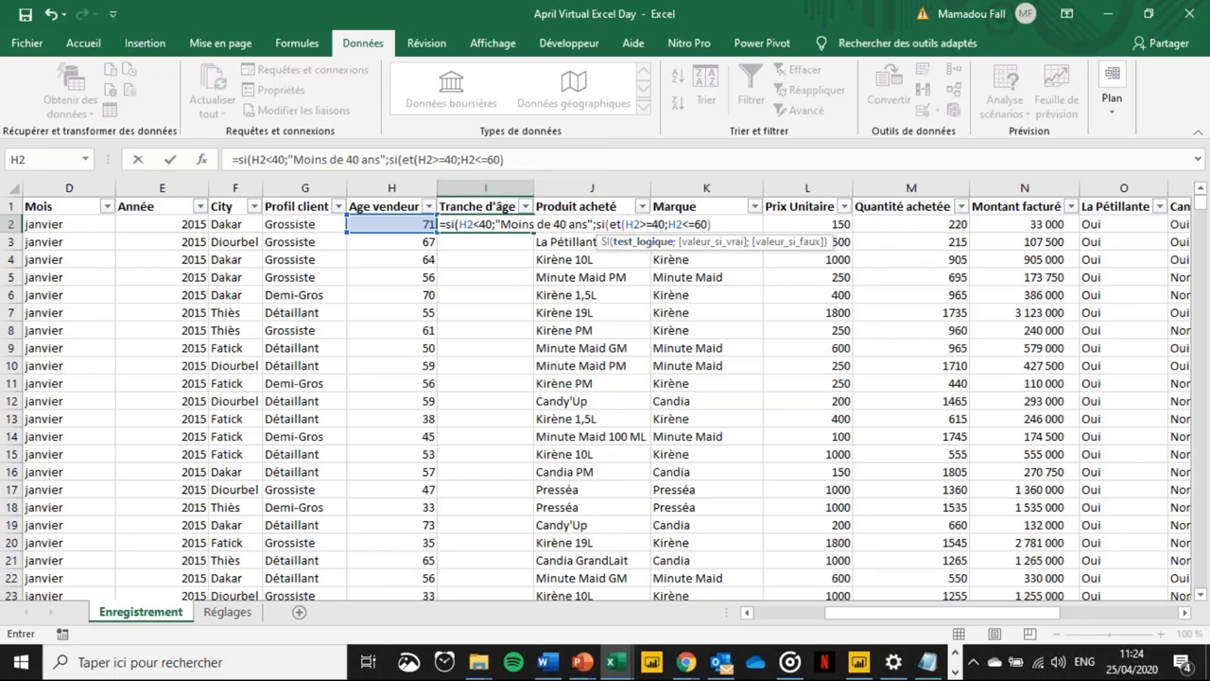
pyautogui.write(';')
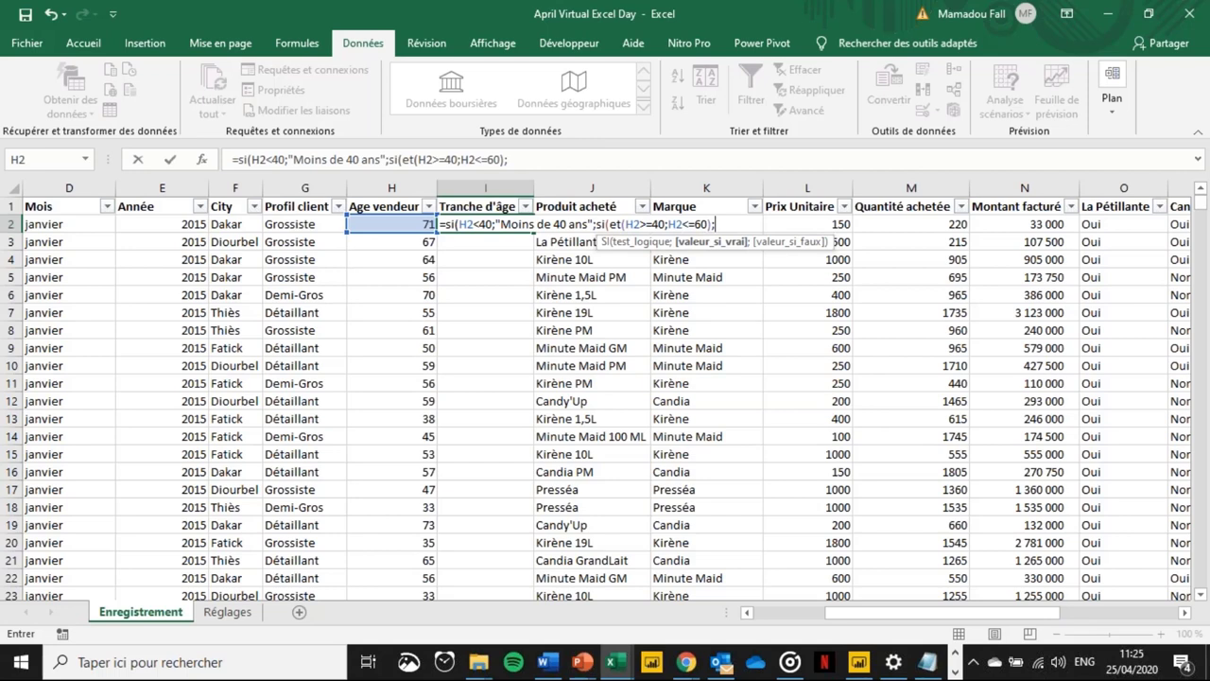
pyautogui.write('"40 à 60 ans')
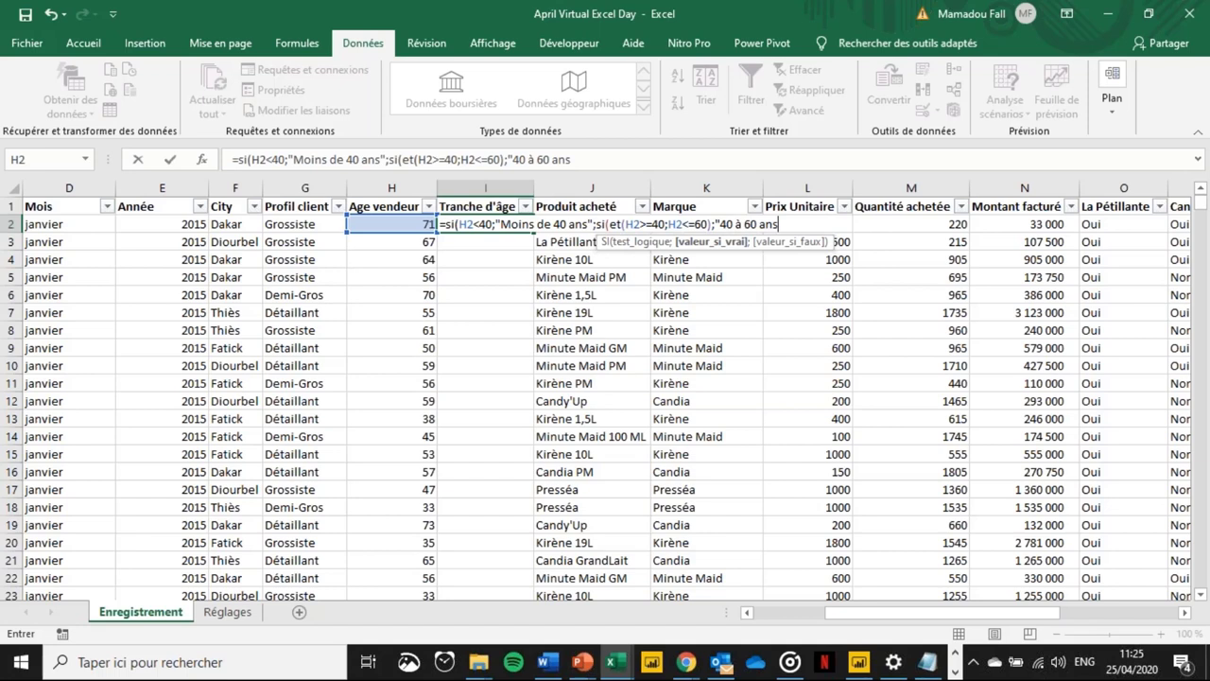
pyautogui.write('";')
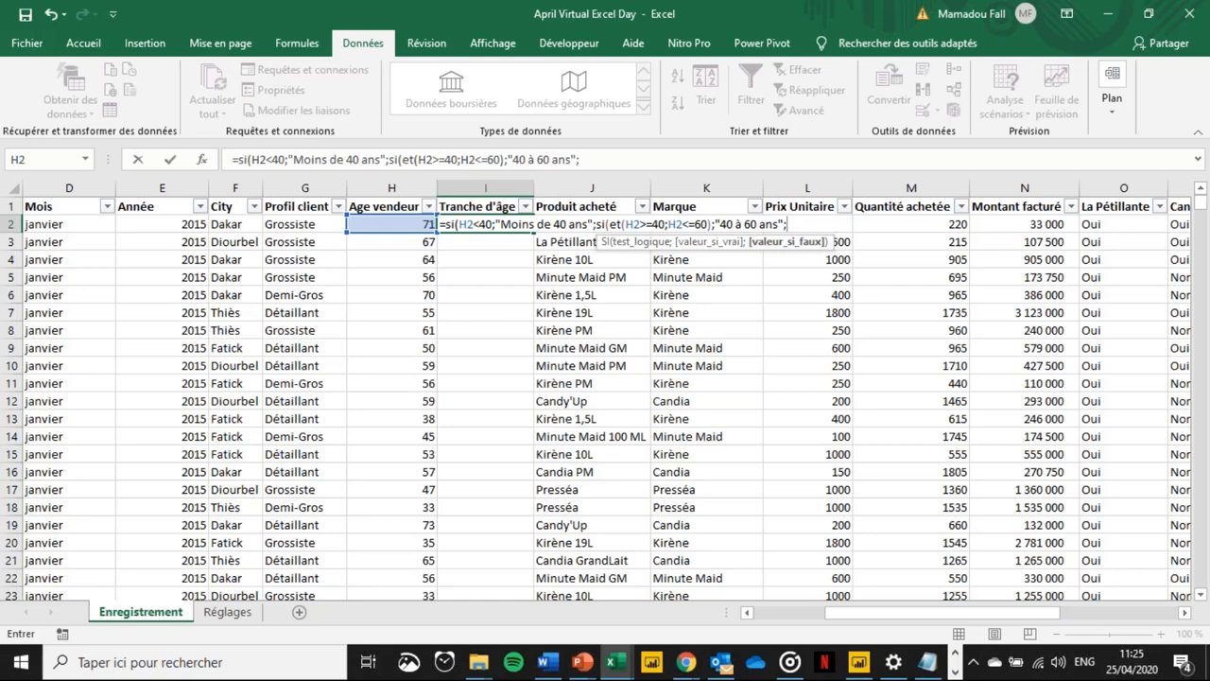
# - Add a third nested test si(H2>60;"Plus de 60 ans"; to the I2 formula
pyautogui.write('si')
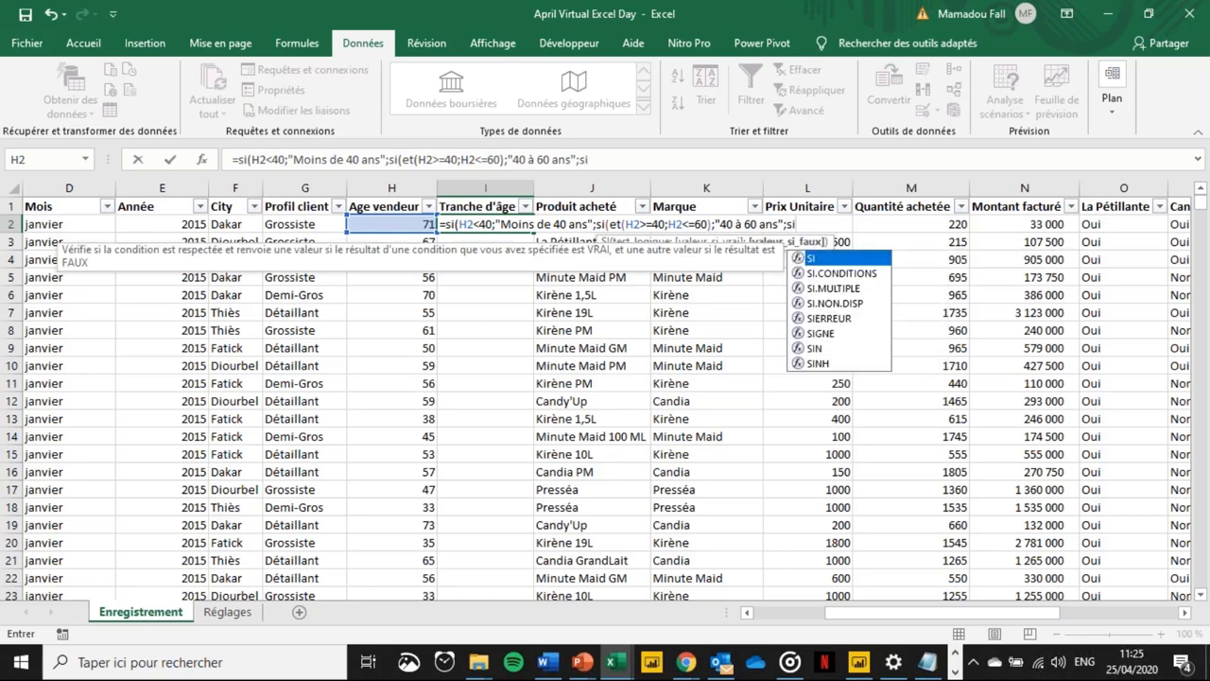
pyautogui.write('(')
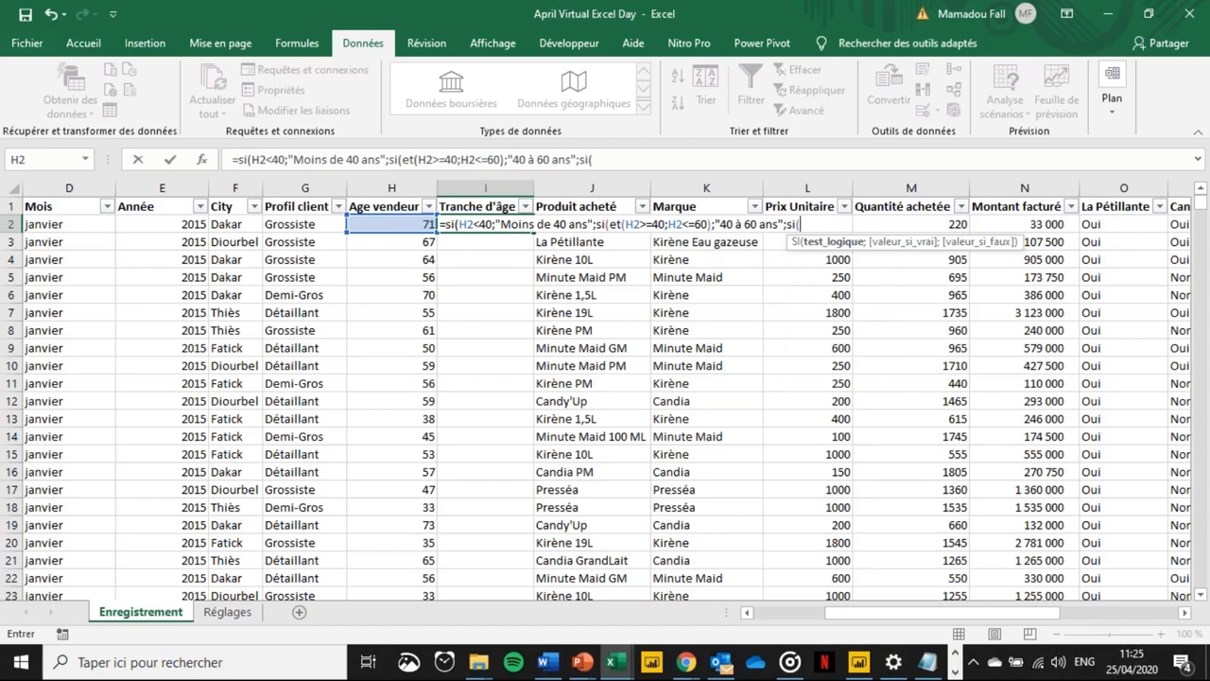
pyautogui.click(389, 227)
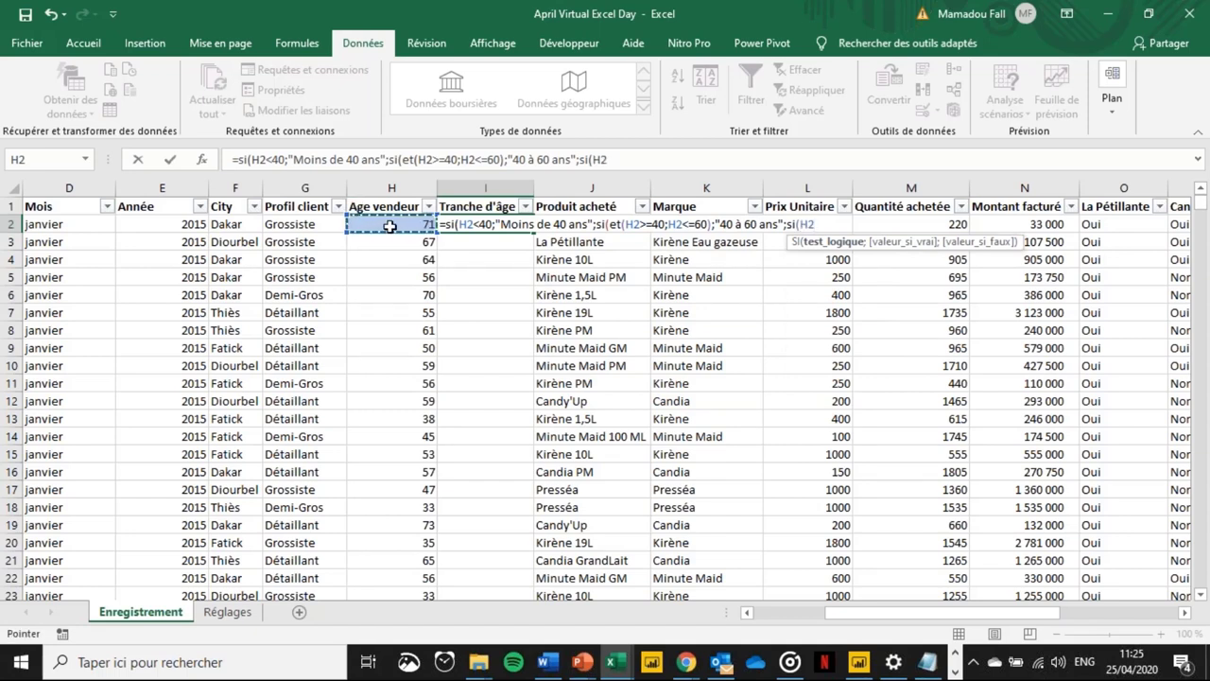
pyautogui.write('>')
pyautogui.write('60')
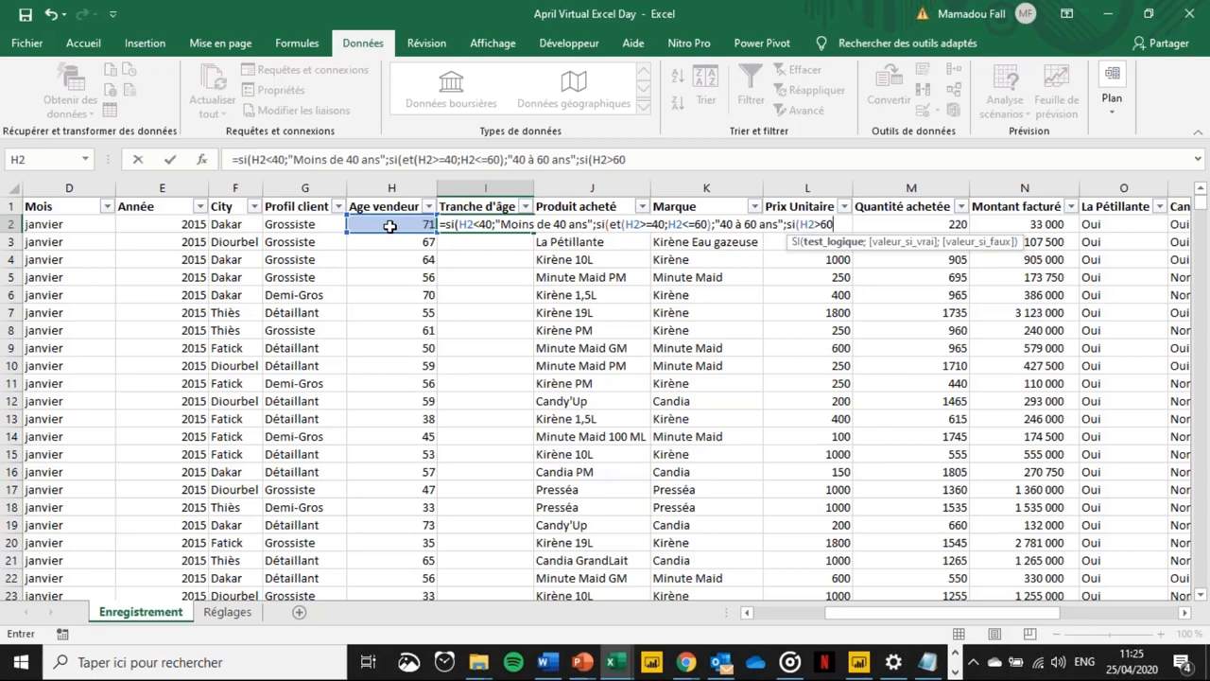
pyautogui.click(655, 159)
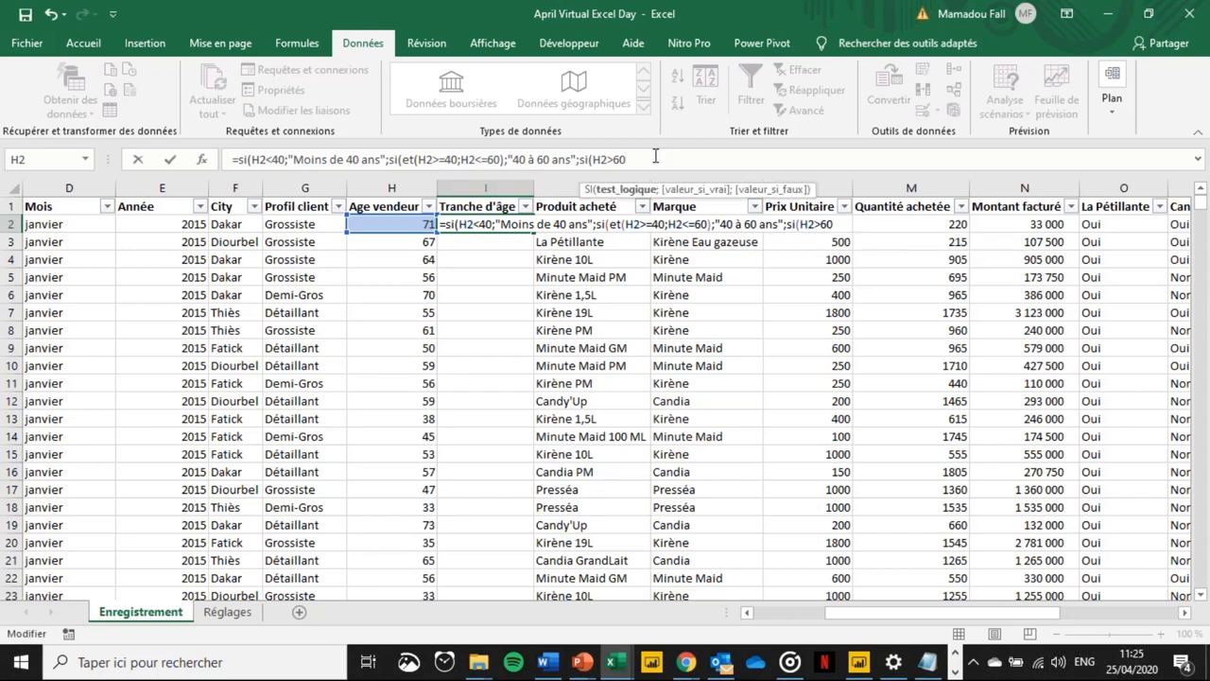
pyautogui.write(';')
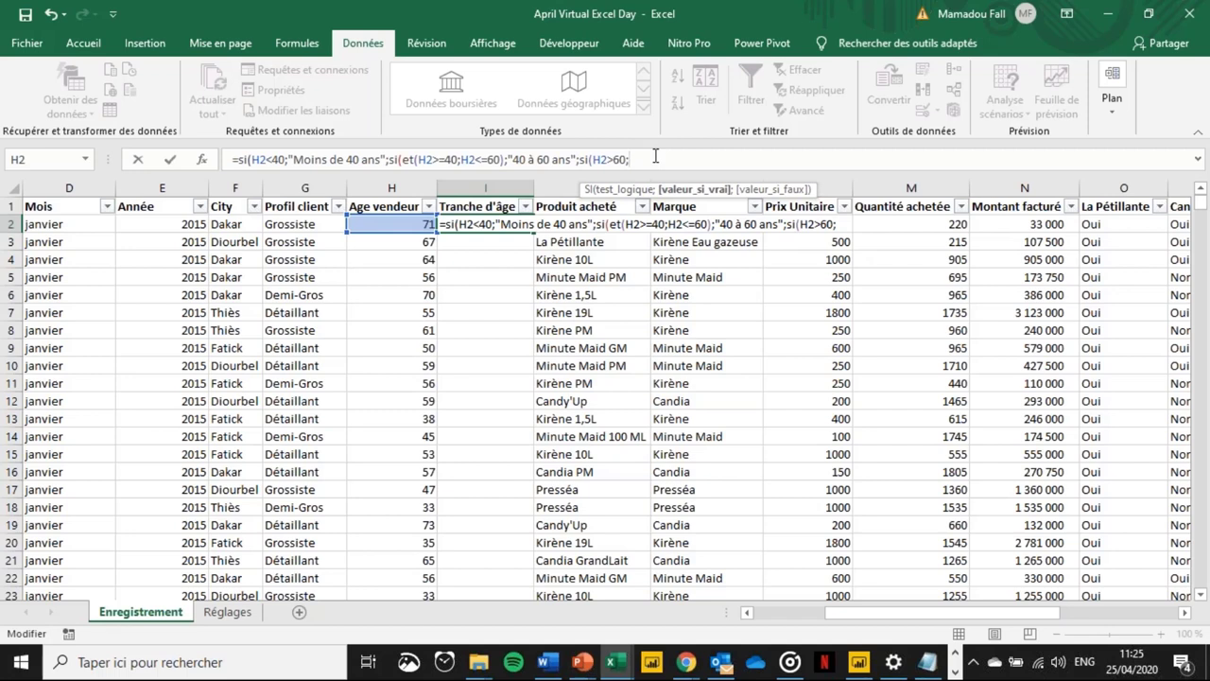
pyautogui.write(' Plus de 60 ans"')
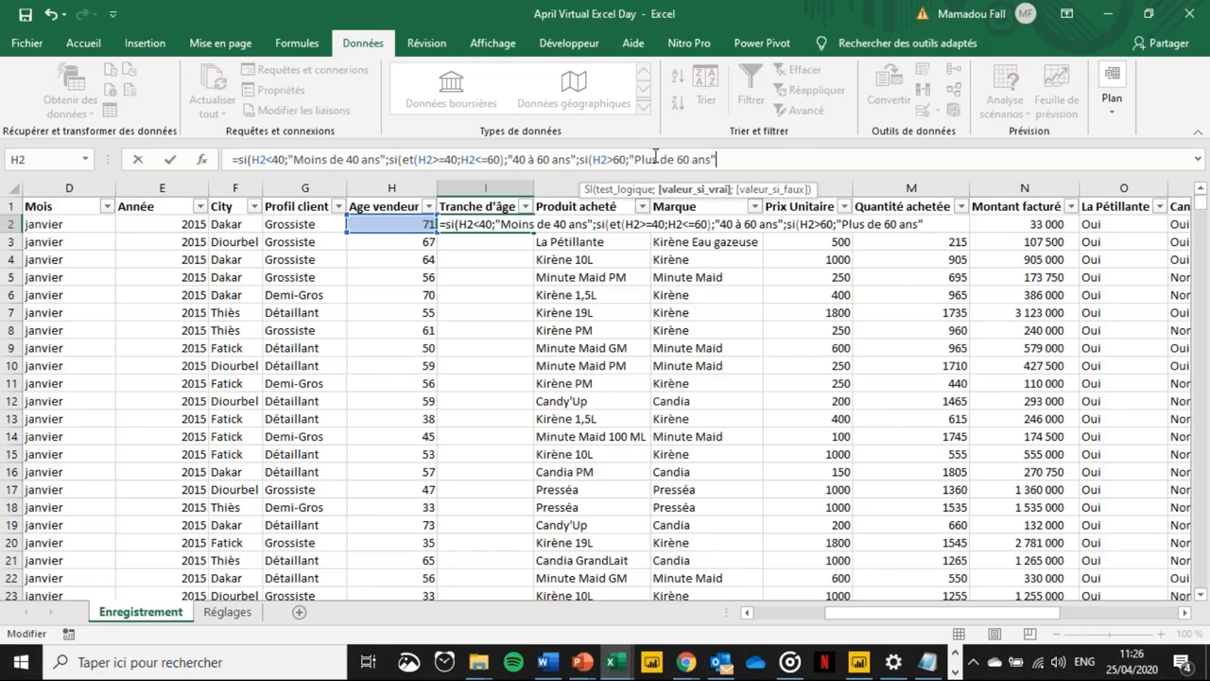
pyautogui.write(';')
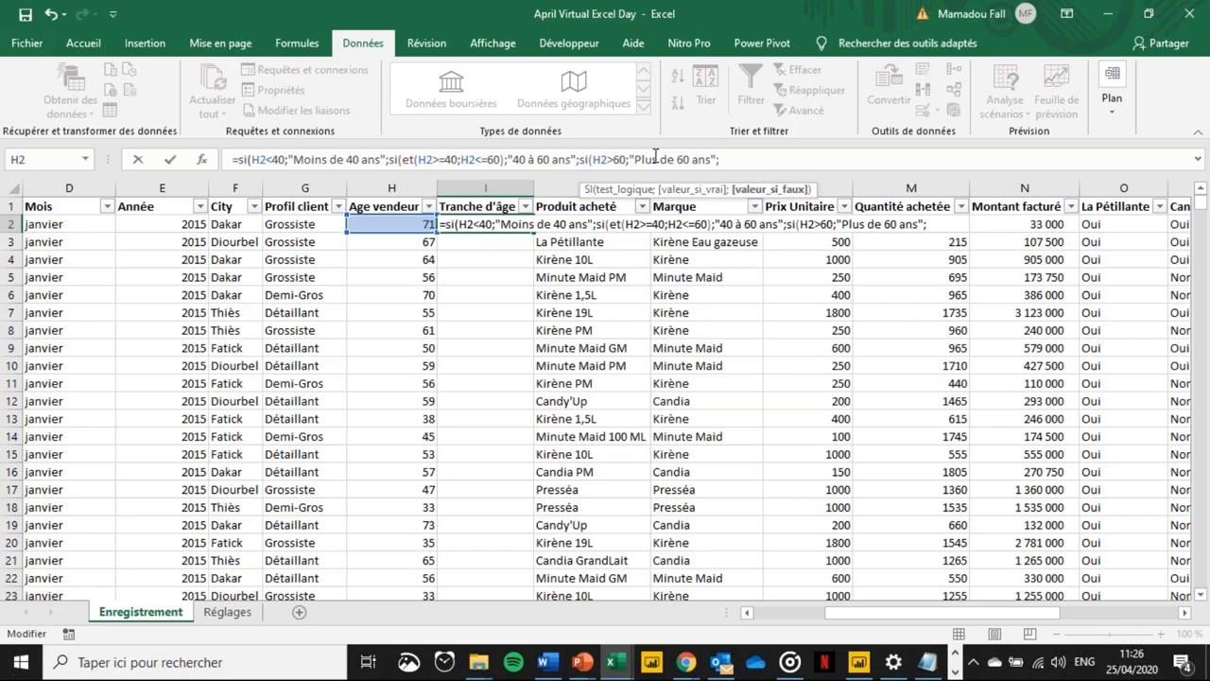
# - Finish the formula with "" as the last false value and close it with )))
pyautogui.write('""')
pyautogui.write(')')
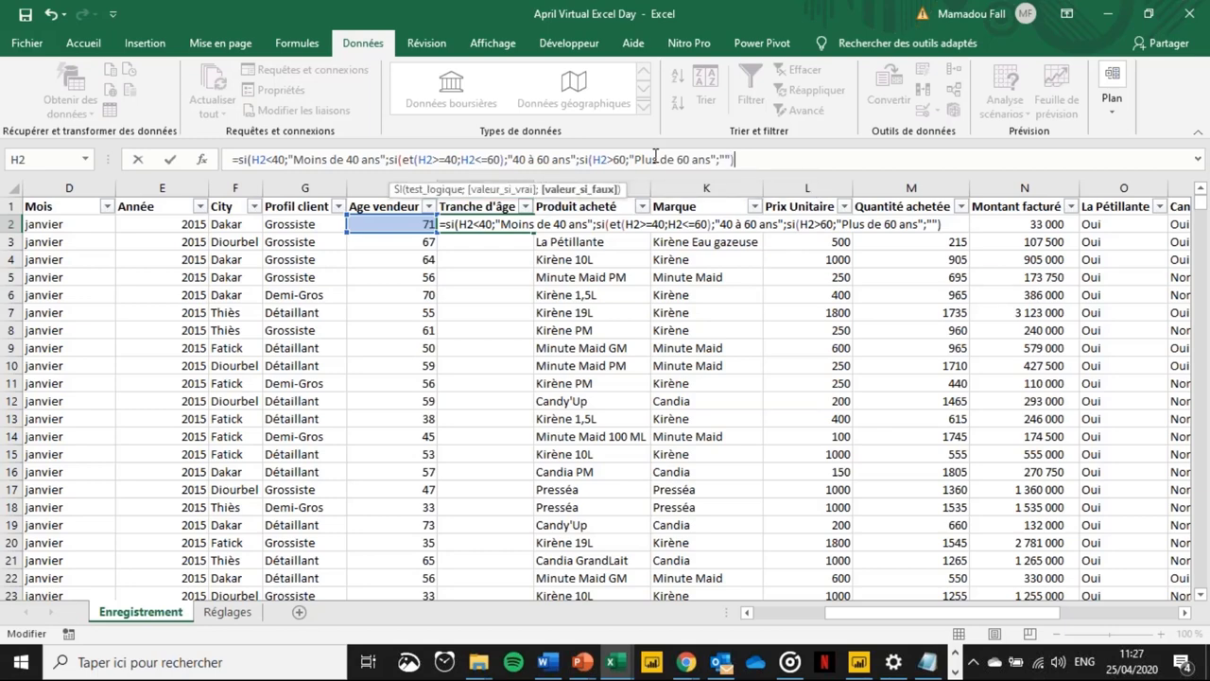
pyautogui.write('))')
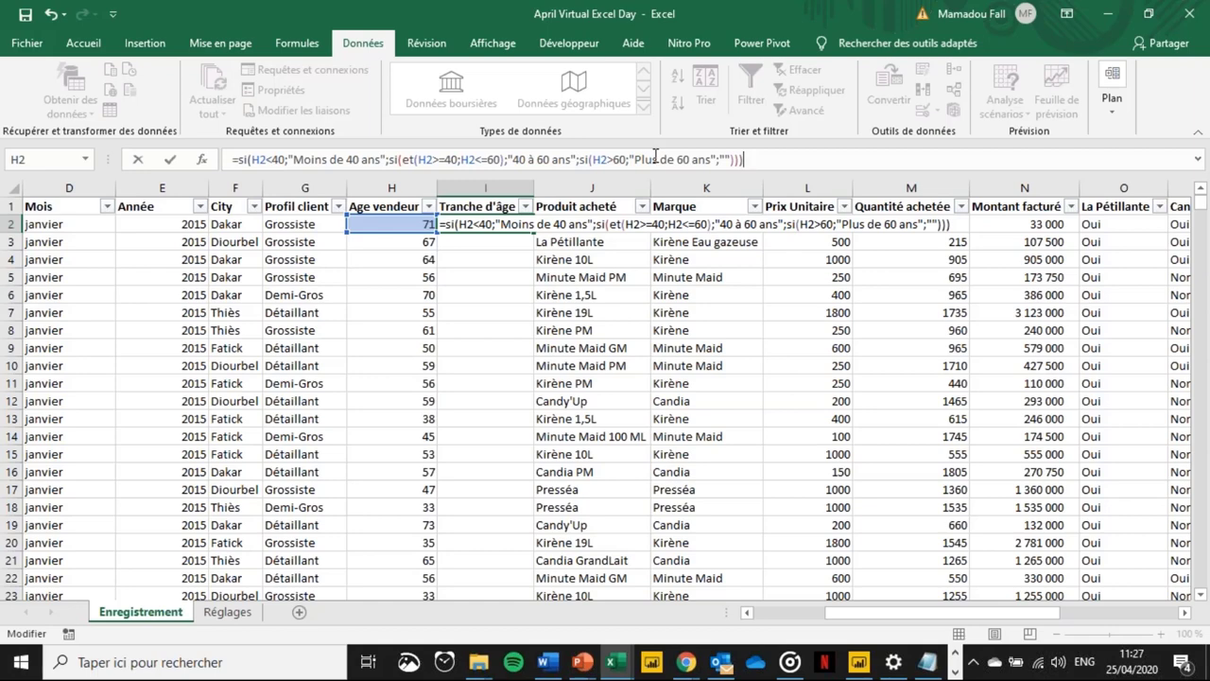
# - Confirm the formula and reselect I2 to verify it shows 'Plus de 60 ans' for age 71
pyautogui.press('Return')
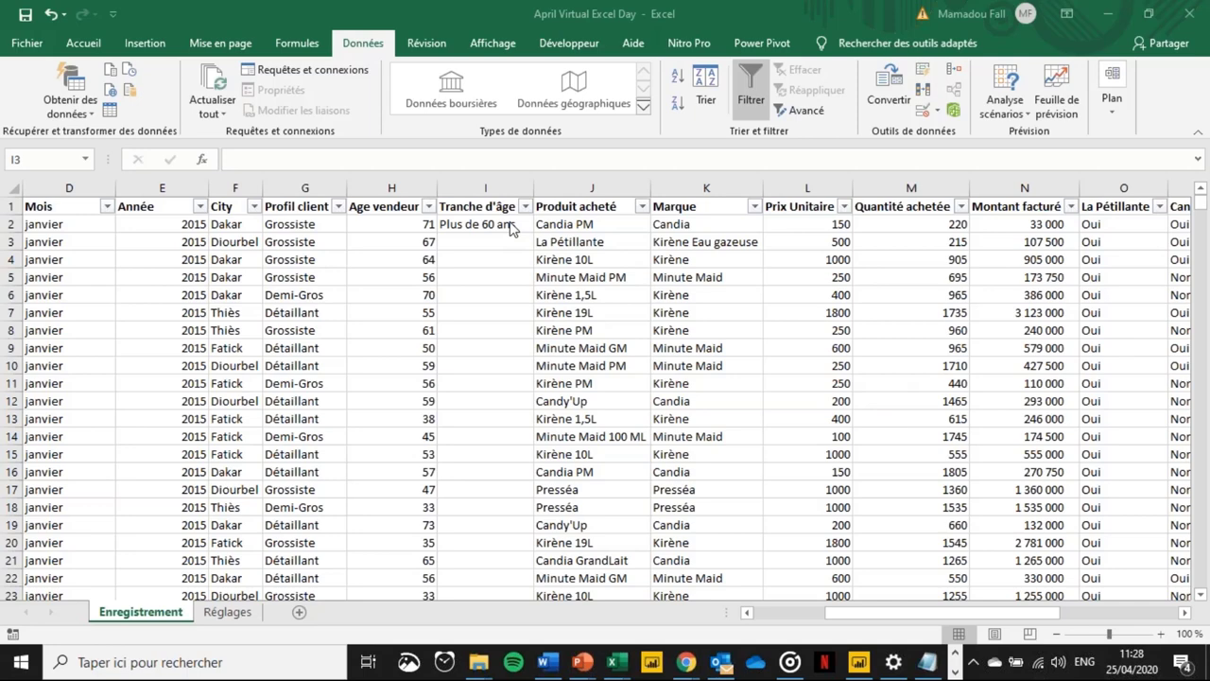
pyautogui.press('Up')
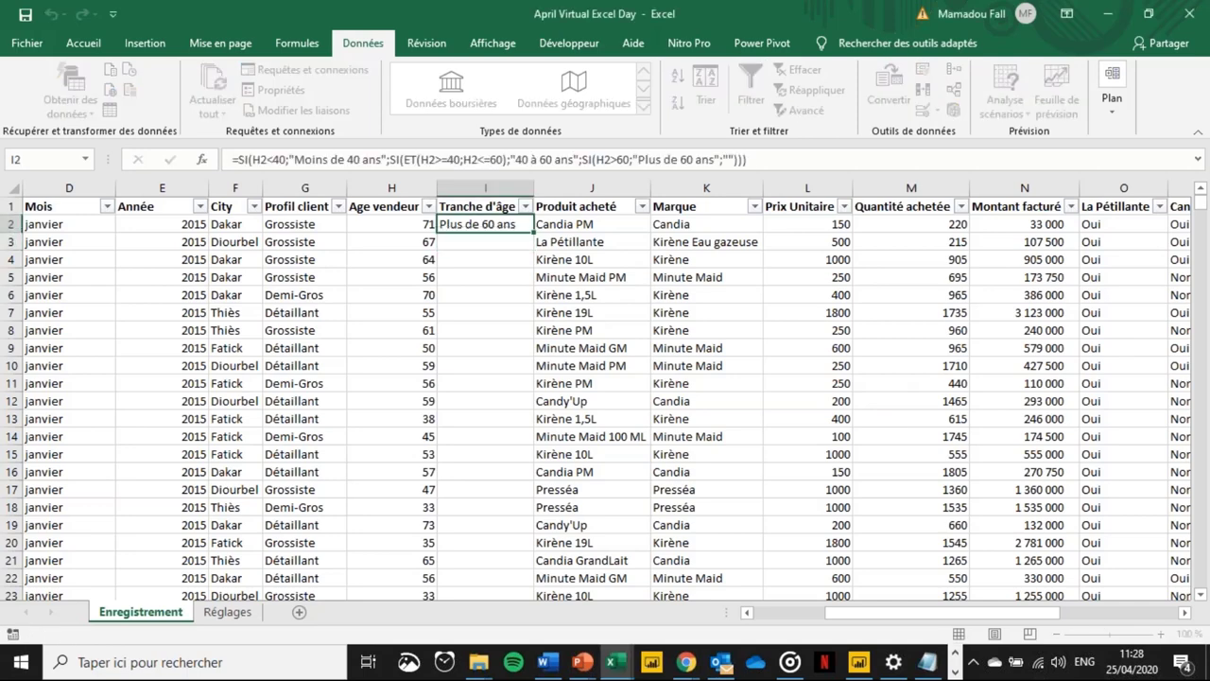
pyautogui.click(549, 259)
pyautogui.click(496, 222)
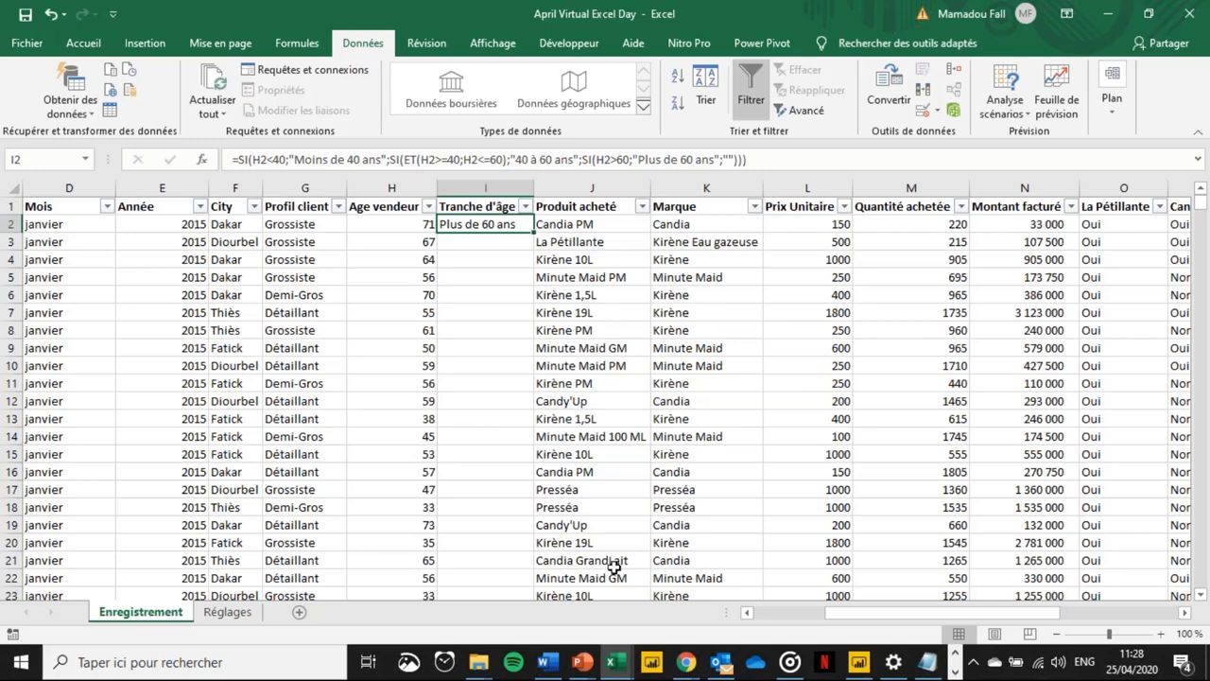
pyautogui.moveTo(631, 674)
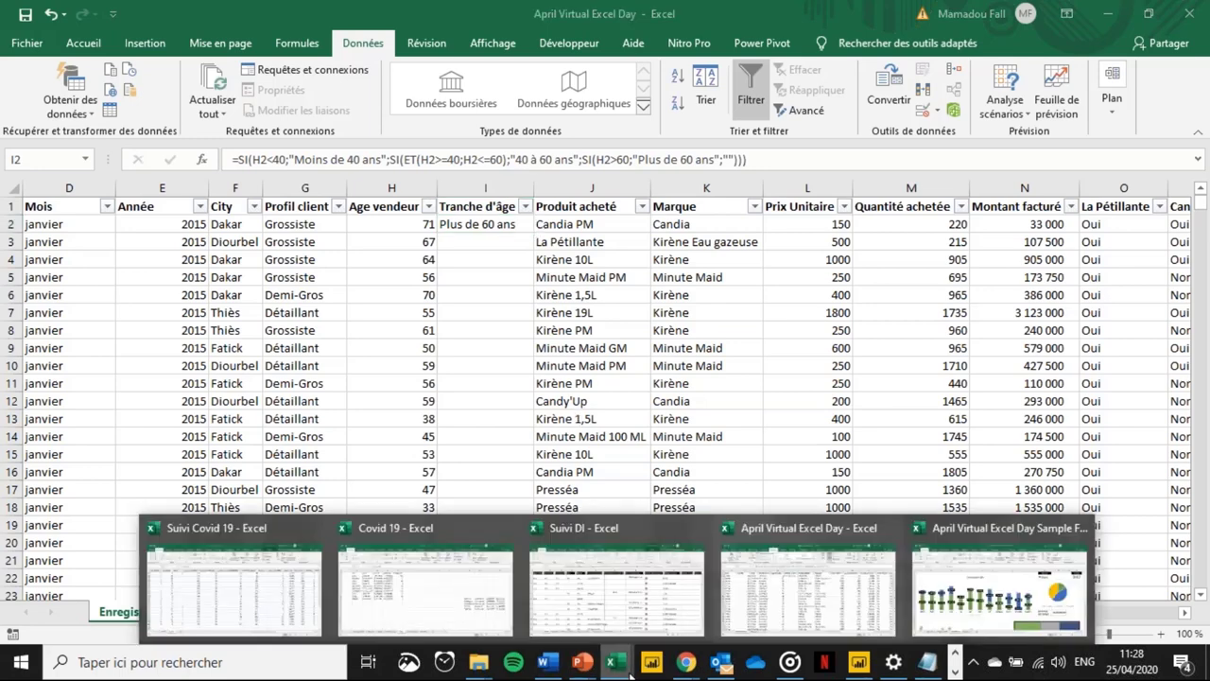
pyautogui.click(668, 629)
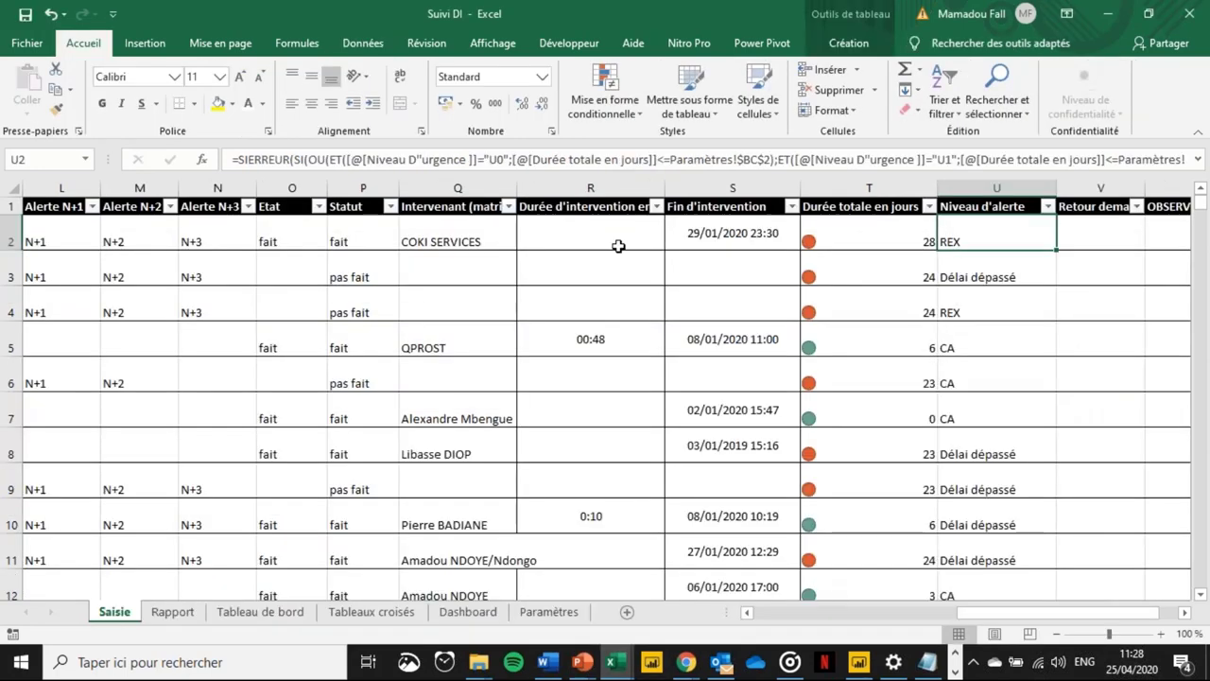
pyautogui.hotkey('ctrl', 'Tab')
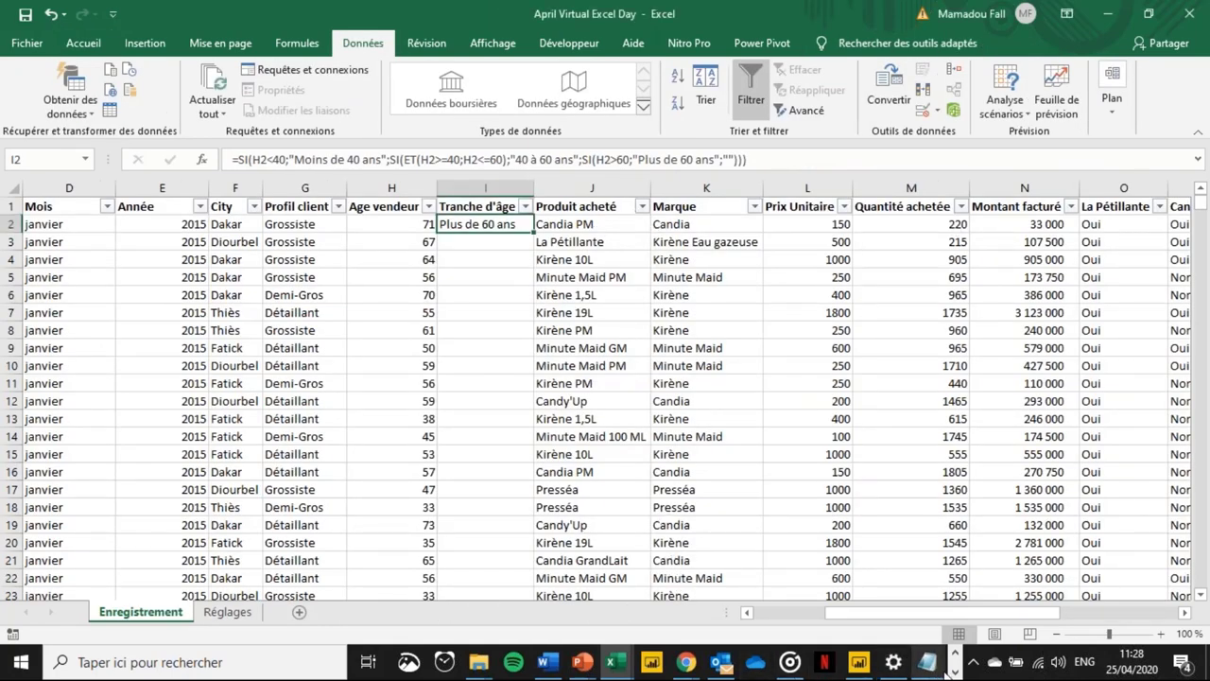
pyautogui.click(614, 661)
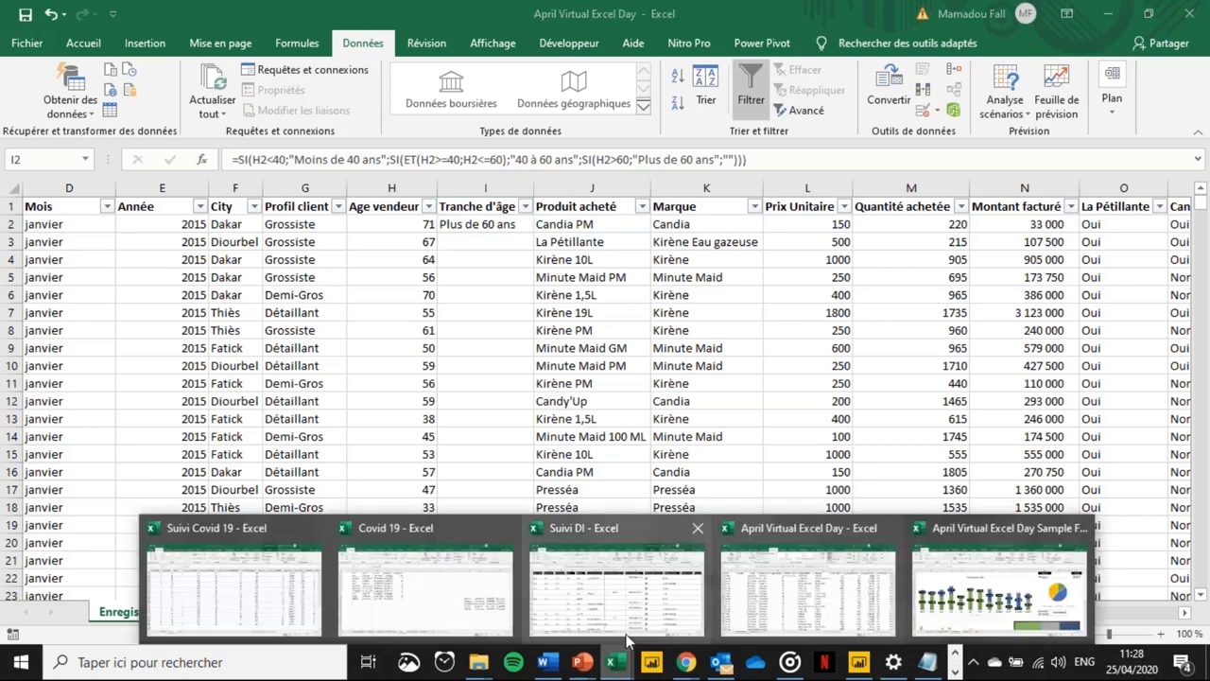
pyautogui.click(615, 590)
pyautogui.click(652, 304)
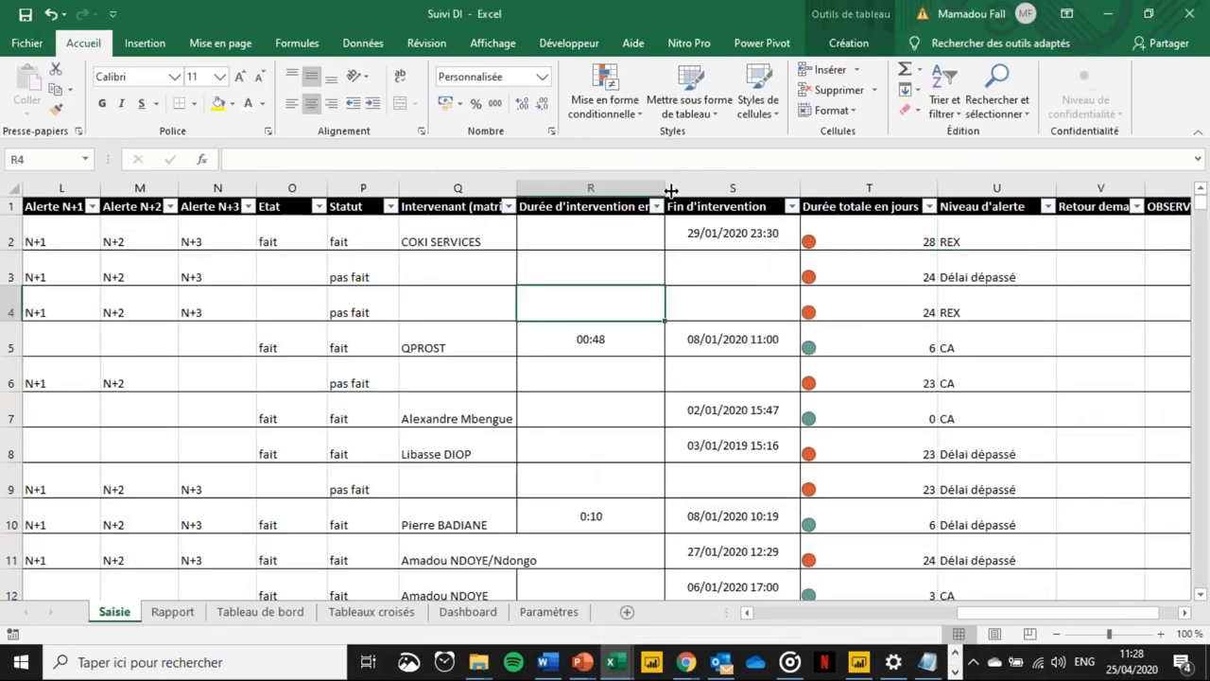
pyautogui.click(711, 225)
pyautogui.press('Right')
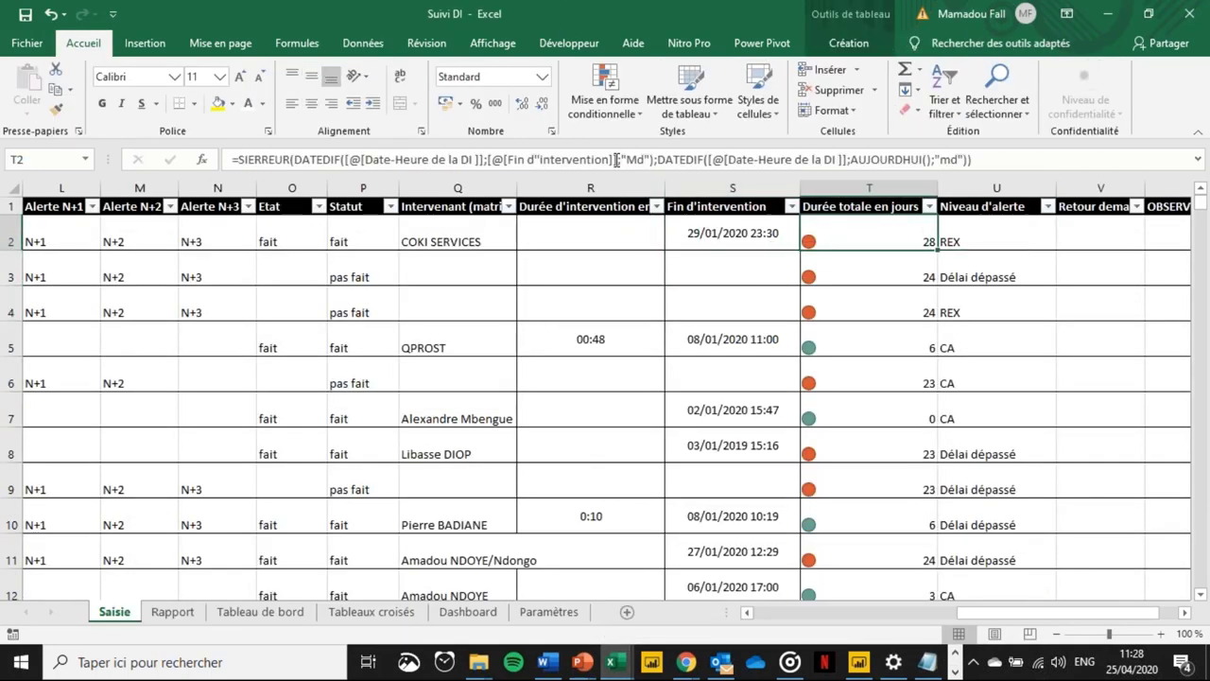
pyautogui.moveTo(610, 177); pyautogui.dragTo(605, 290)
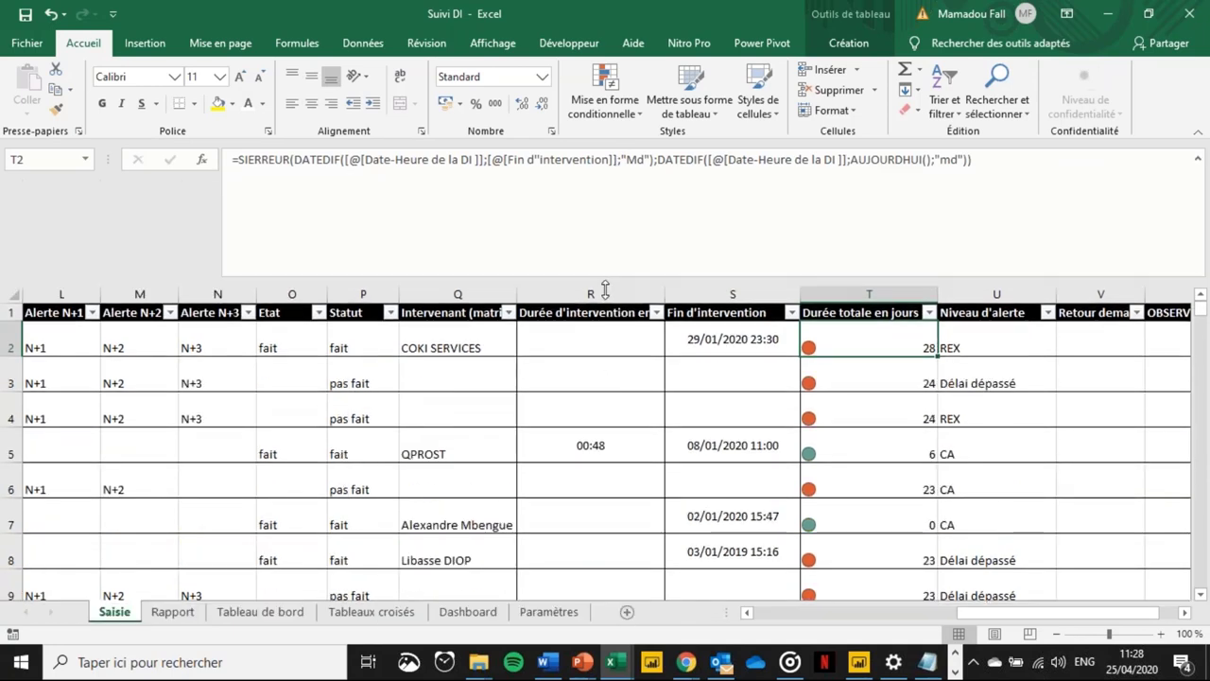
pyautogui.press('Right')
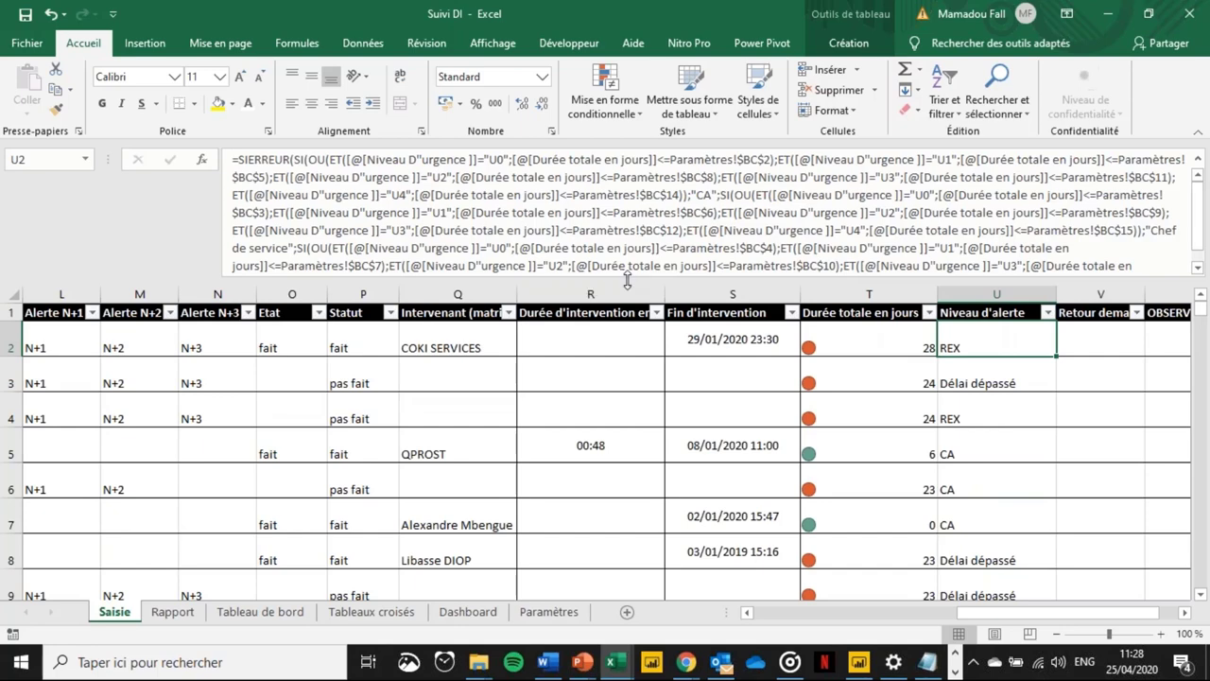
pyautogui.moveTo(627, 281); pyautogui.dragTo(627, 333)
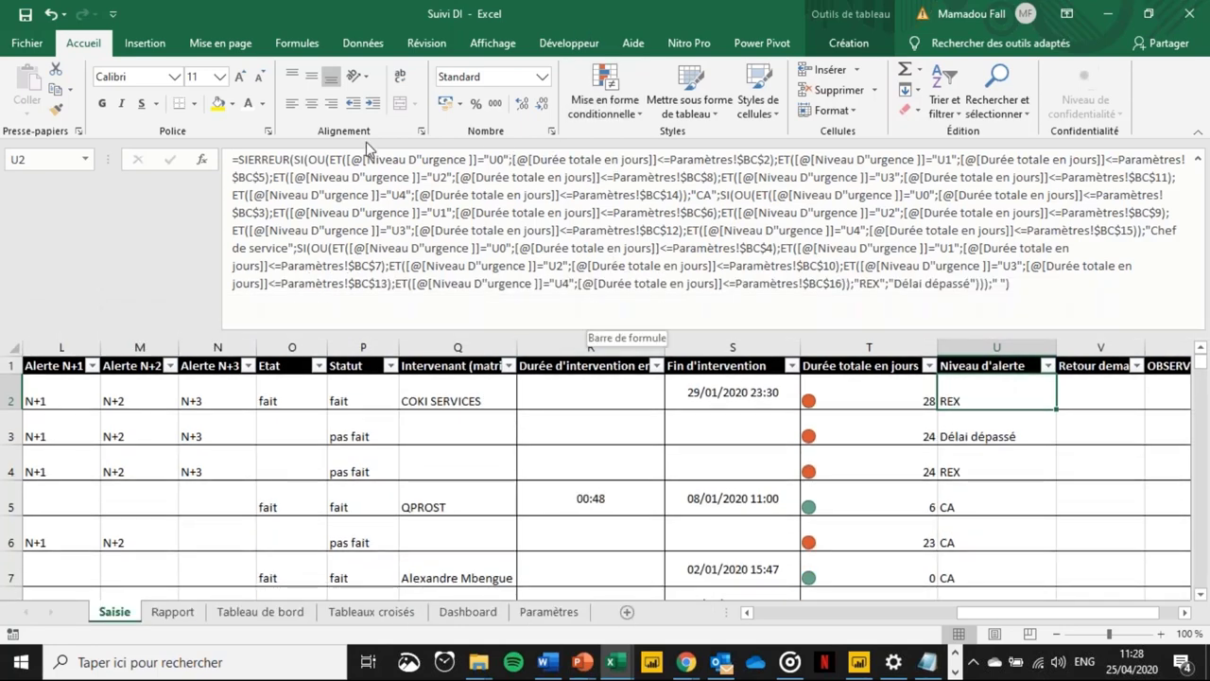
pyautogui.moveTo(312, 162); pyautogui.dragTo(342, 168)
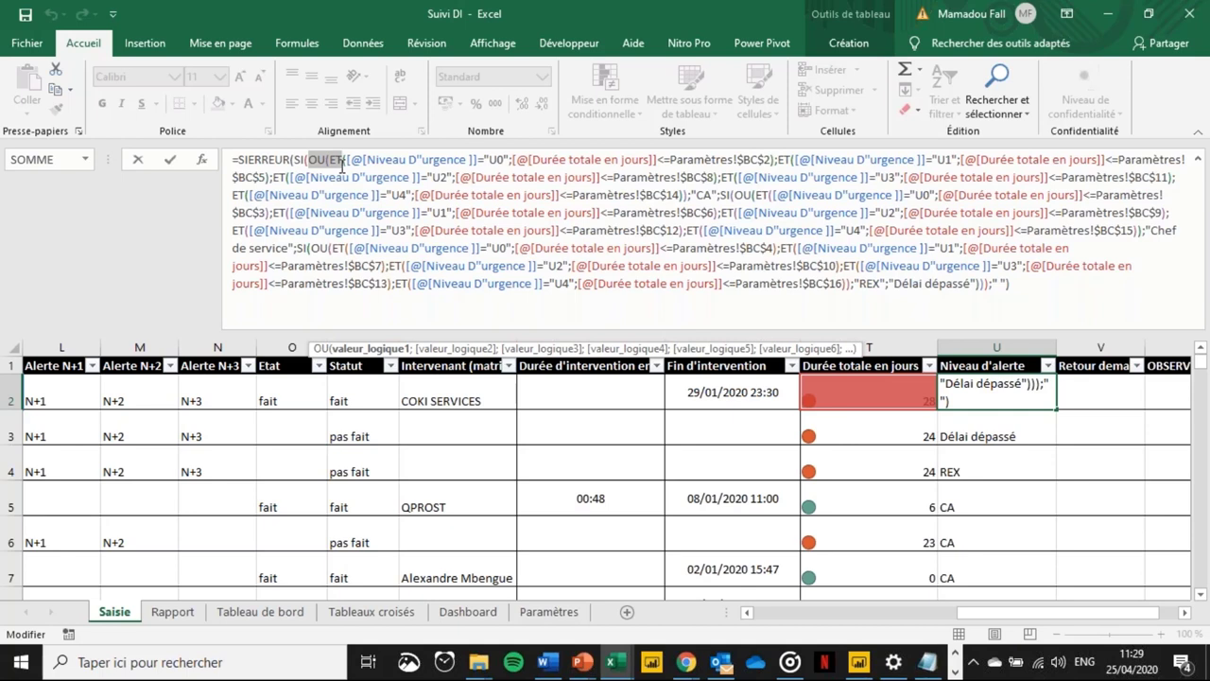
pyautogui.hotkey('ctrl', 'Return')
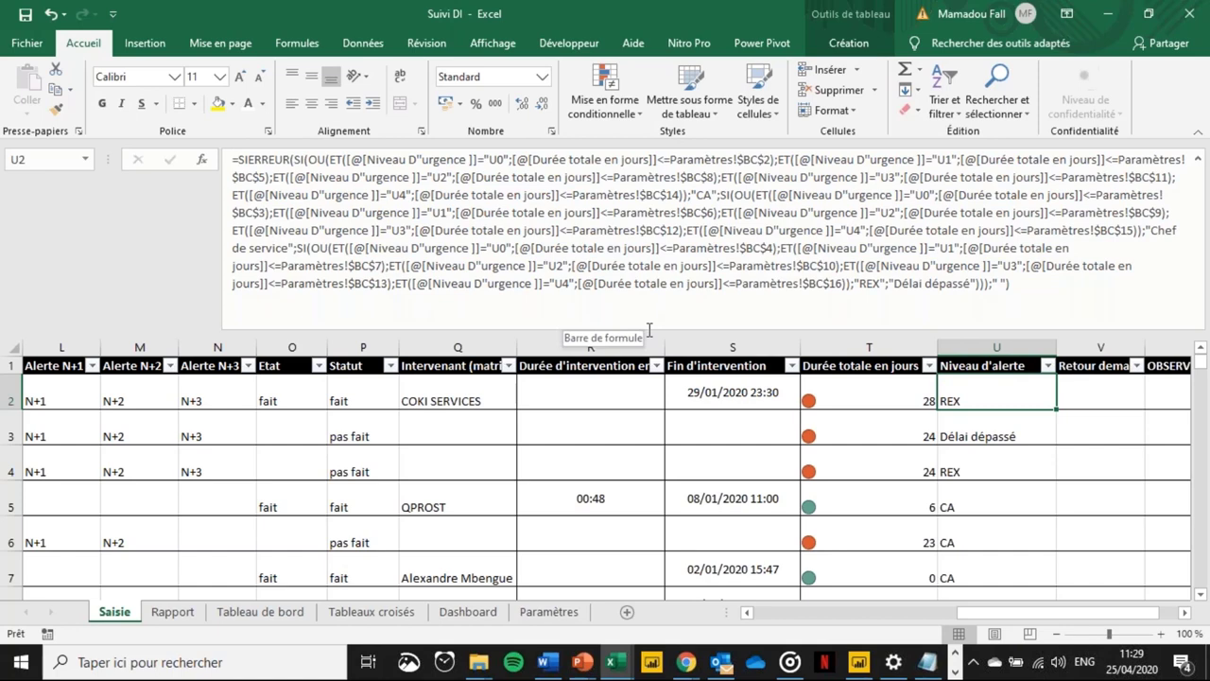
pyautogui.moveTo(649, 329); pyautogui.dragTo(650, 187)
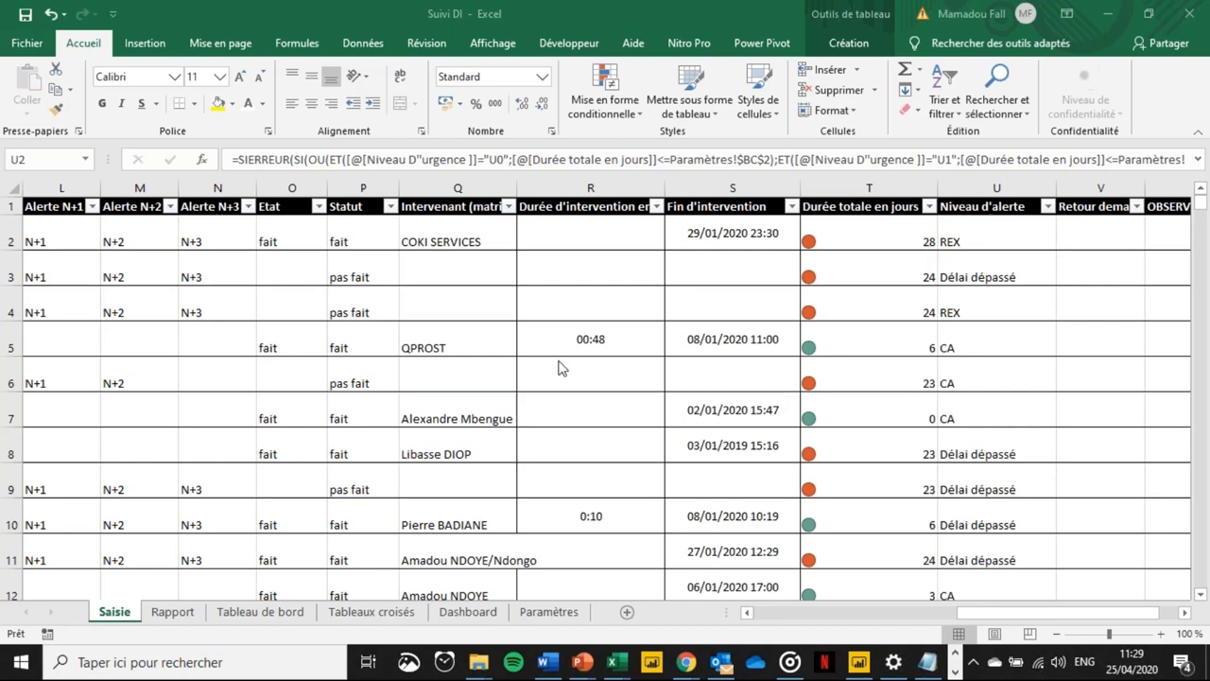
pyautogui.moveTo(631, 669)
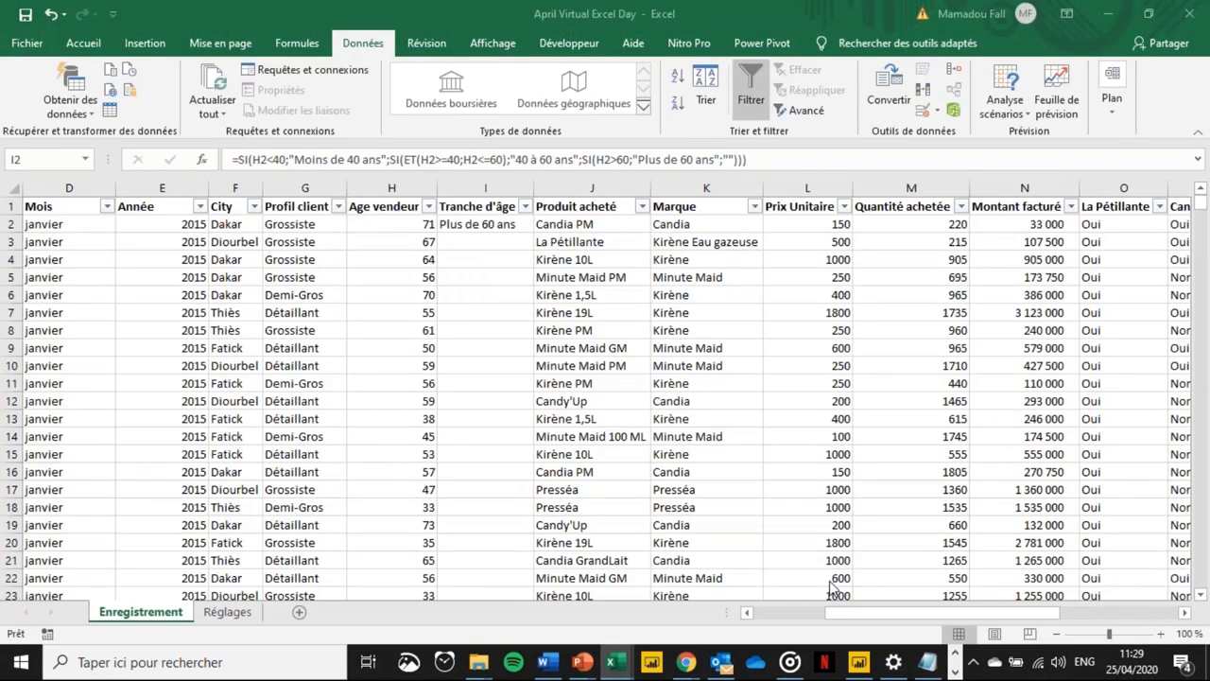
pyautogui.click(803, 588)
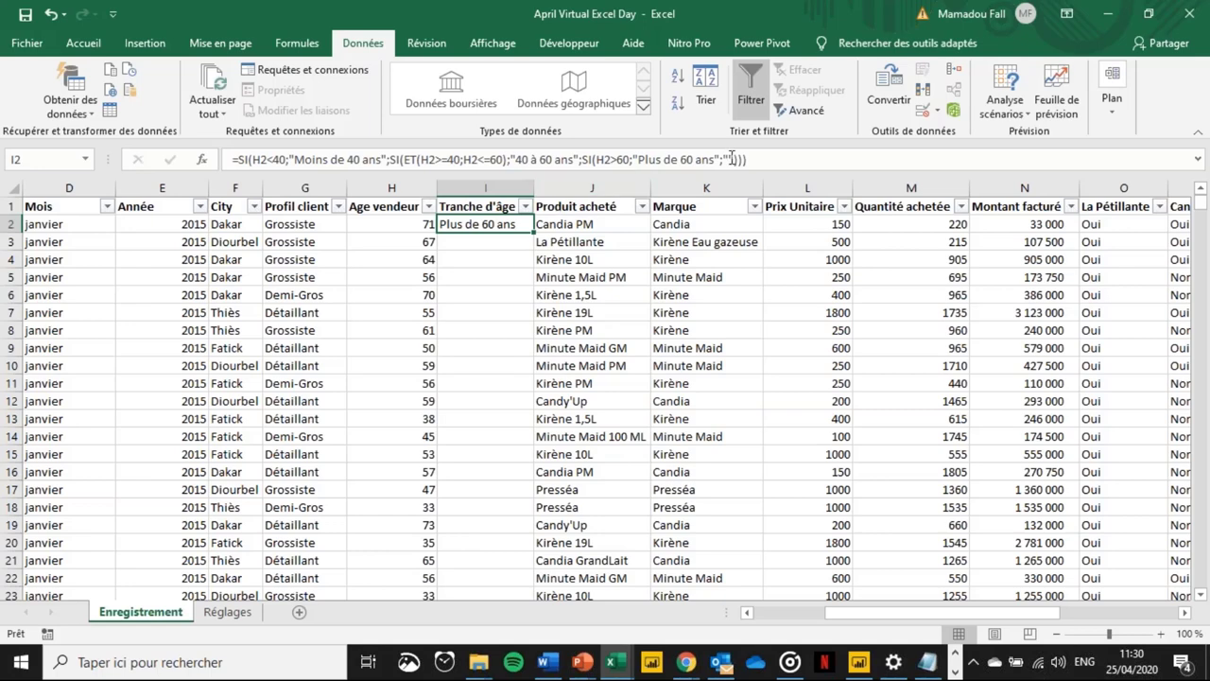
# - Finish the nested SI age-bracket formula in I2, ending SI(H2>60;"Plus de 60 ans";""), and reselect I2
pyautogui.click(732, 159)
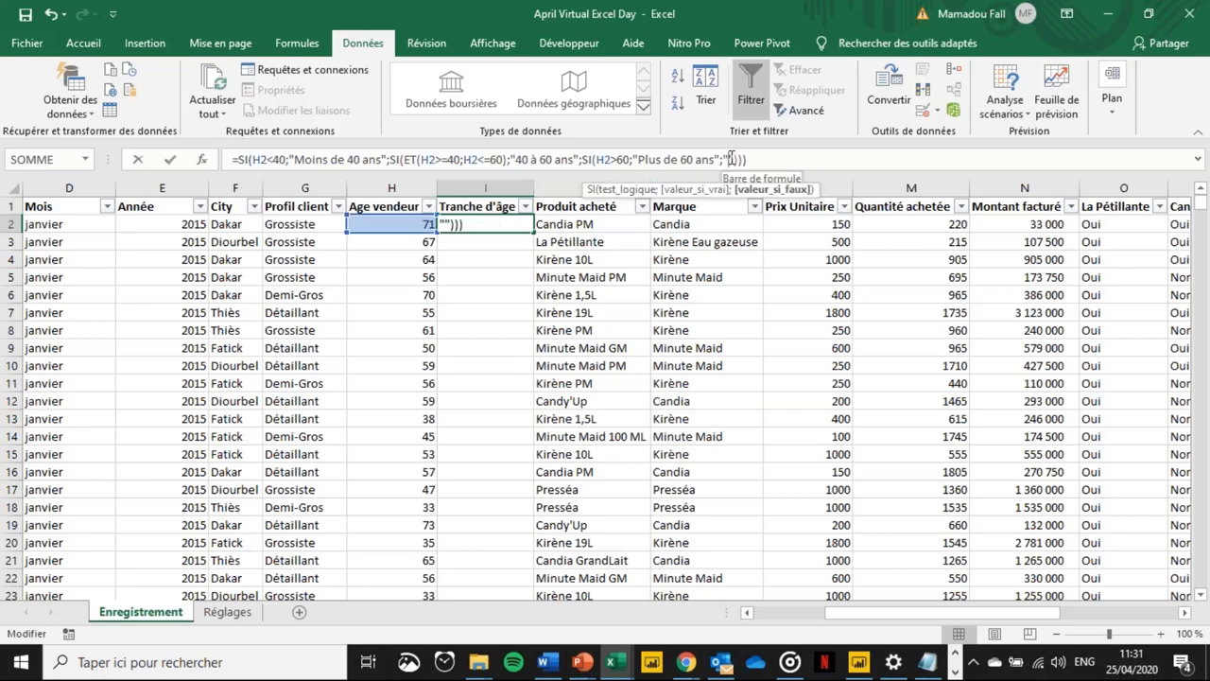
pyautogui.click(772, 159)
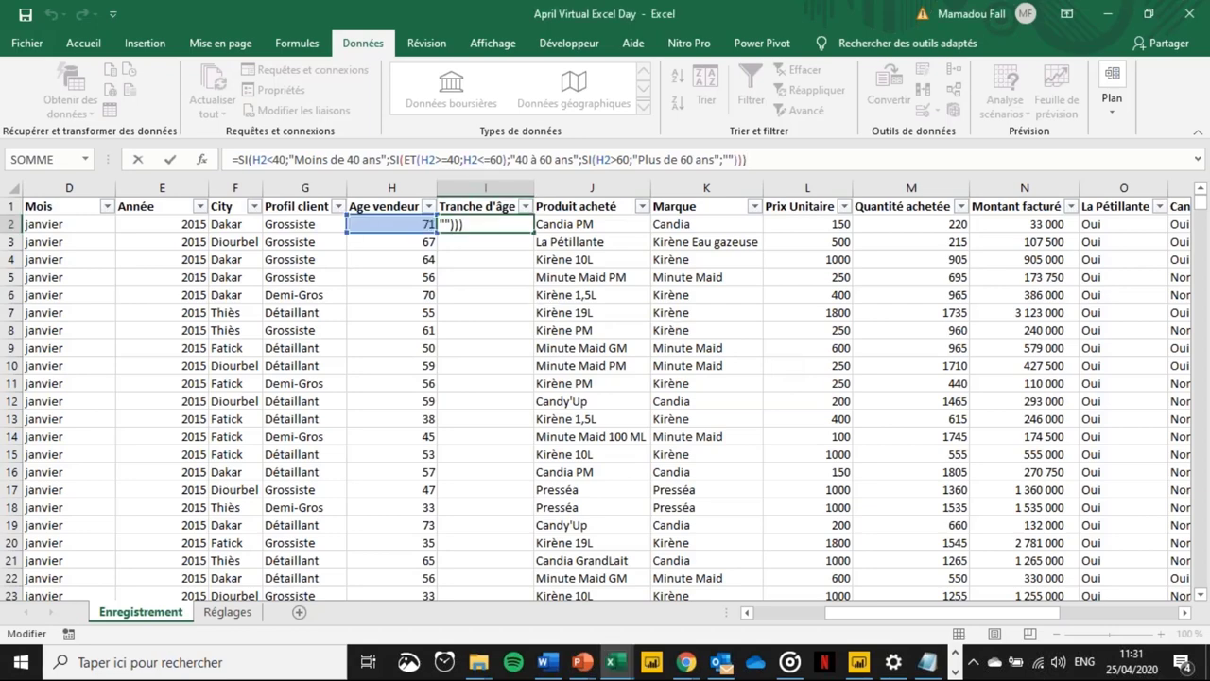
pyautogui.press('Return')
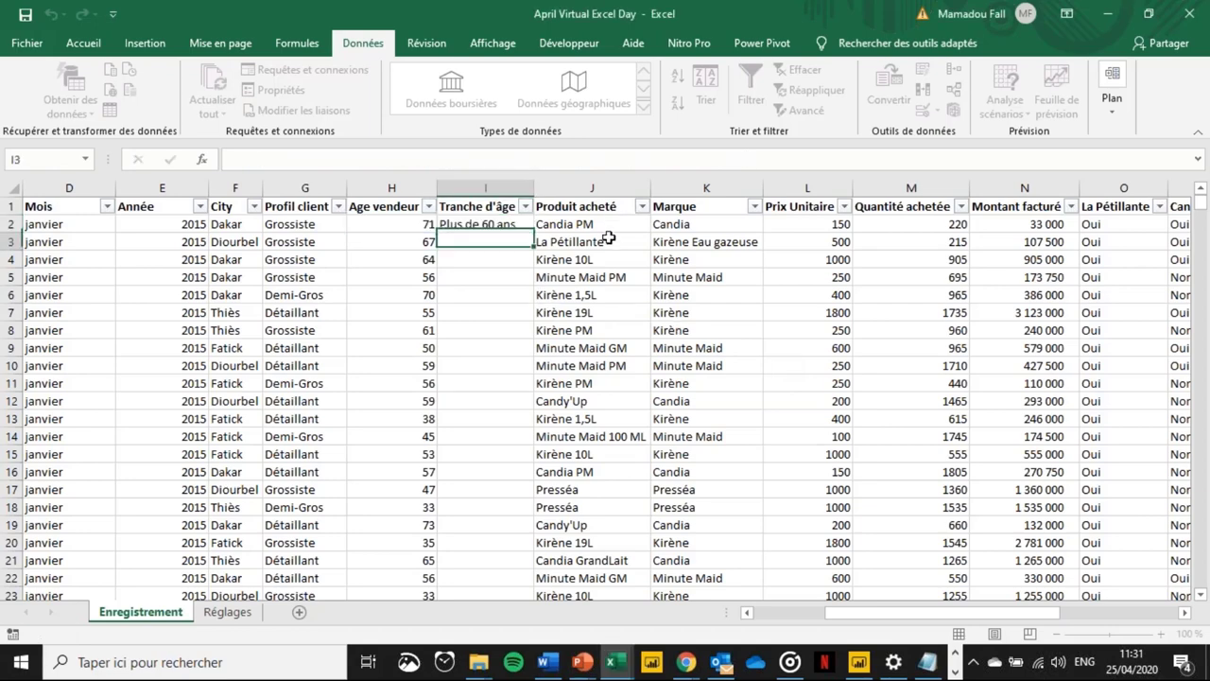
pyautogui.click(501, 223)
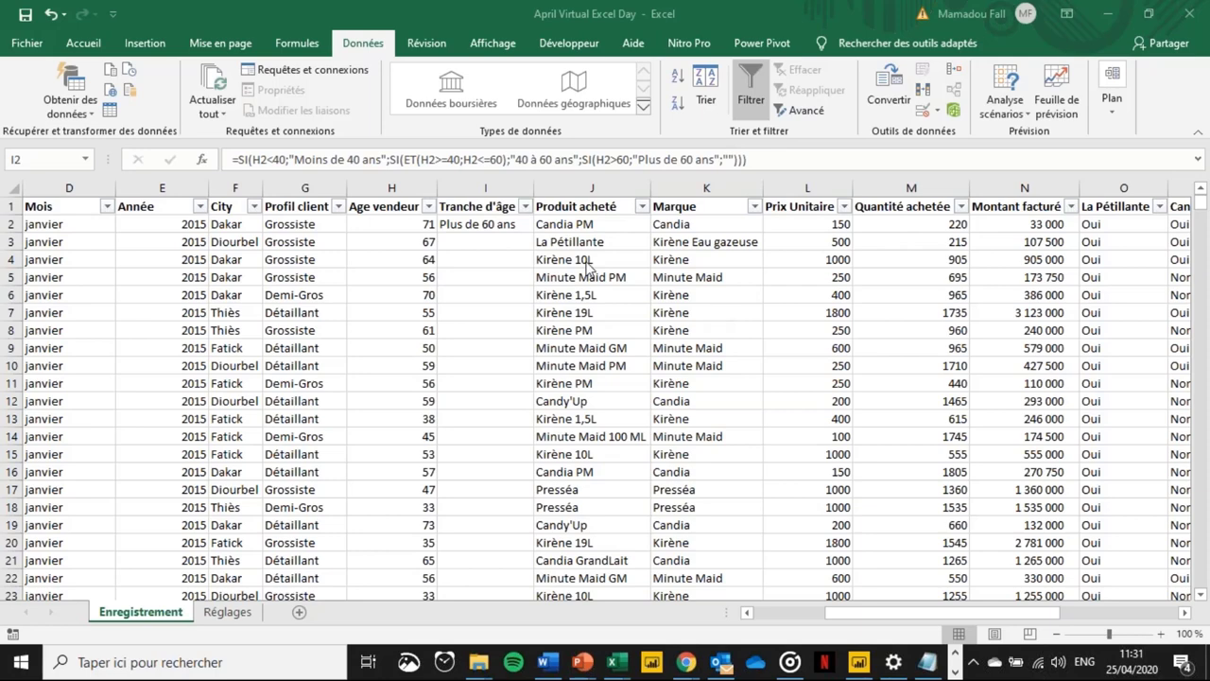
pyautogui.click(522, 227)
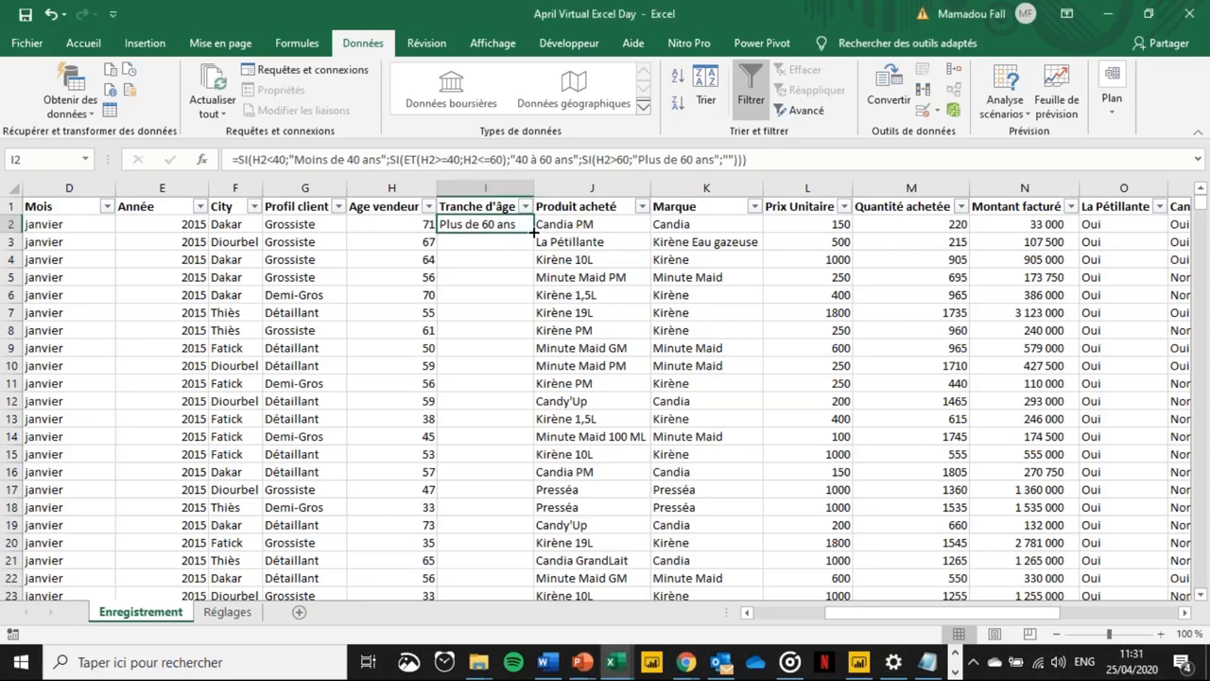
# - Fill the I2 age-bracket formula down column I and review the I2 formula
pyautogui.doubleClick(534, 231)
pyautogui.click(499, 223)
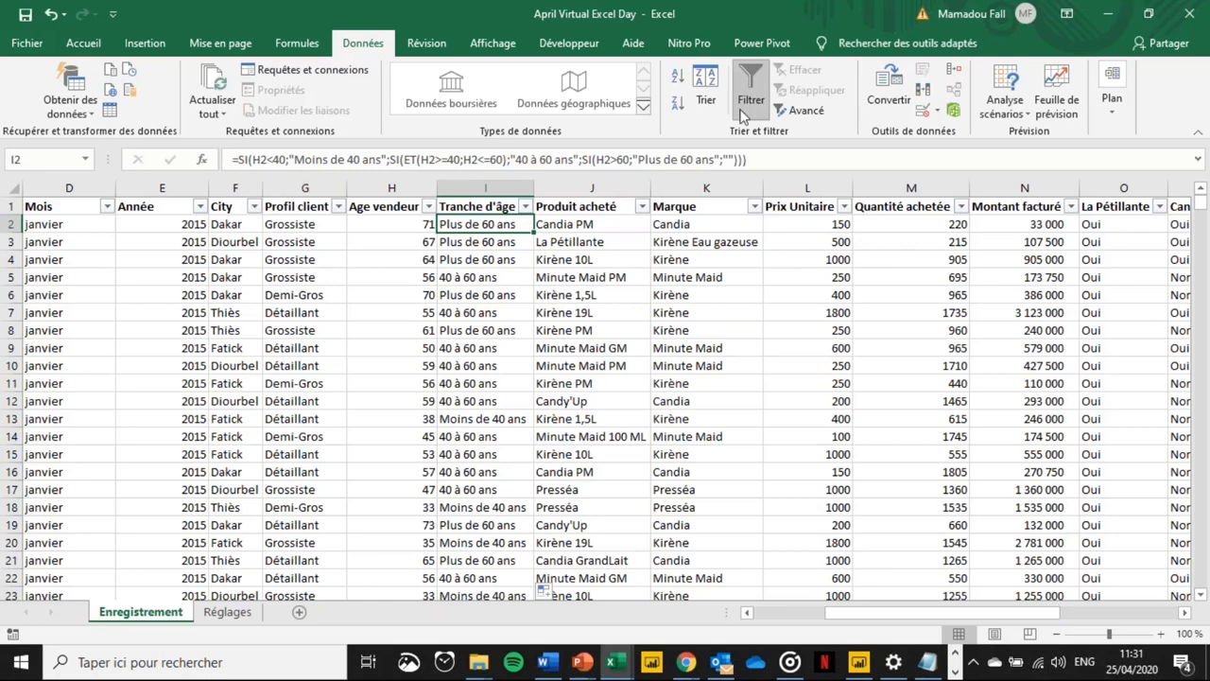
pyautogui.click(235, 164)
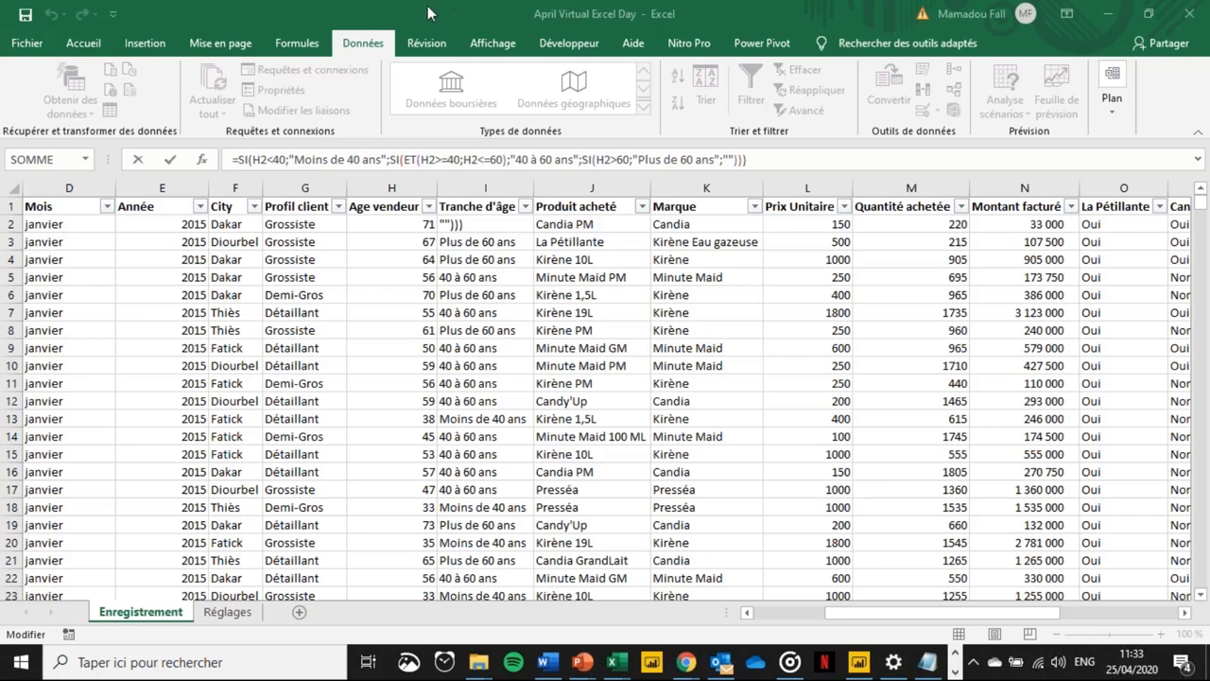
pyautogui.click(315, 49)
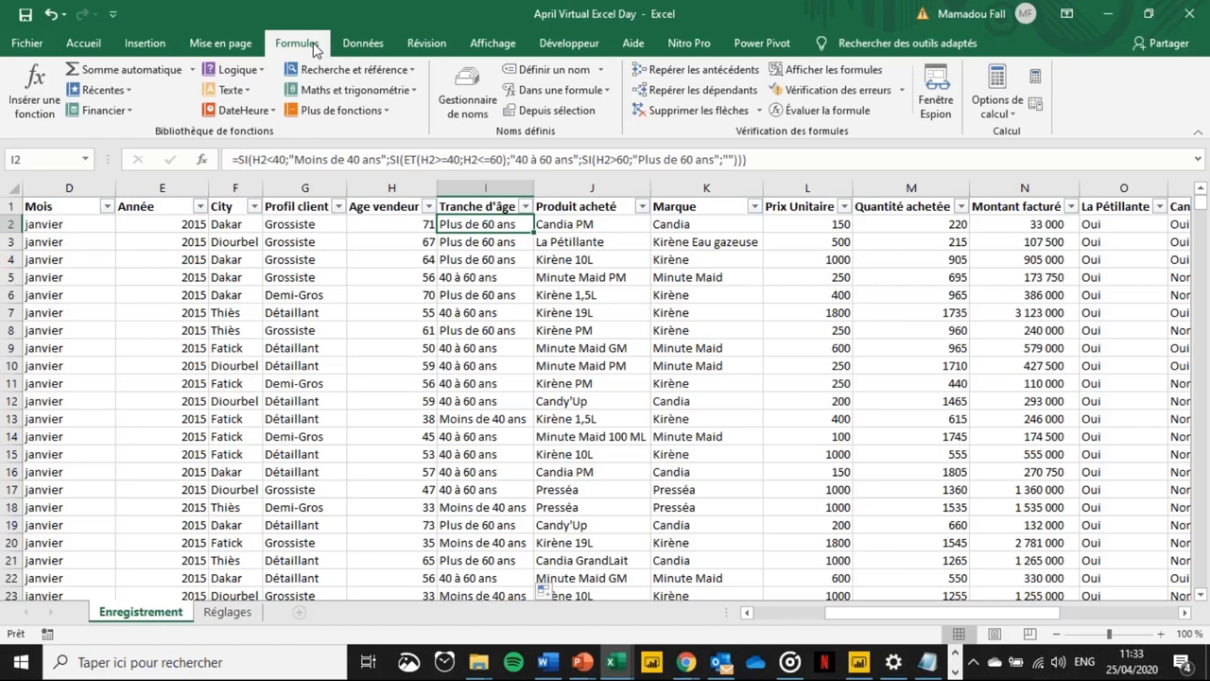
pyautogui.click(457, 95)
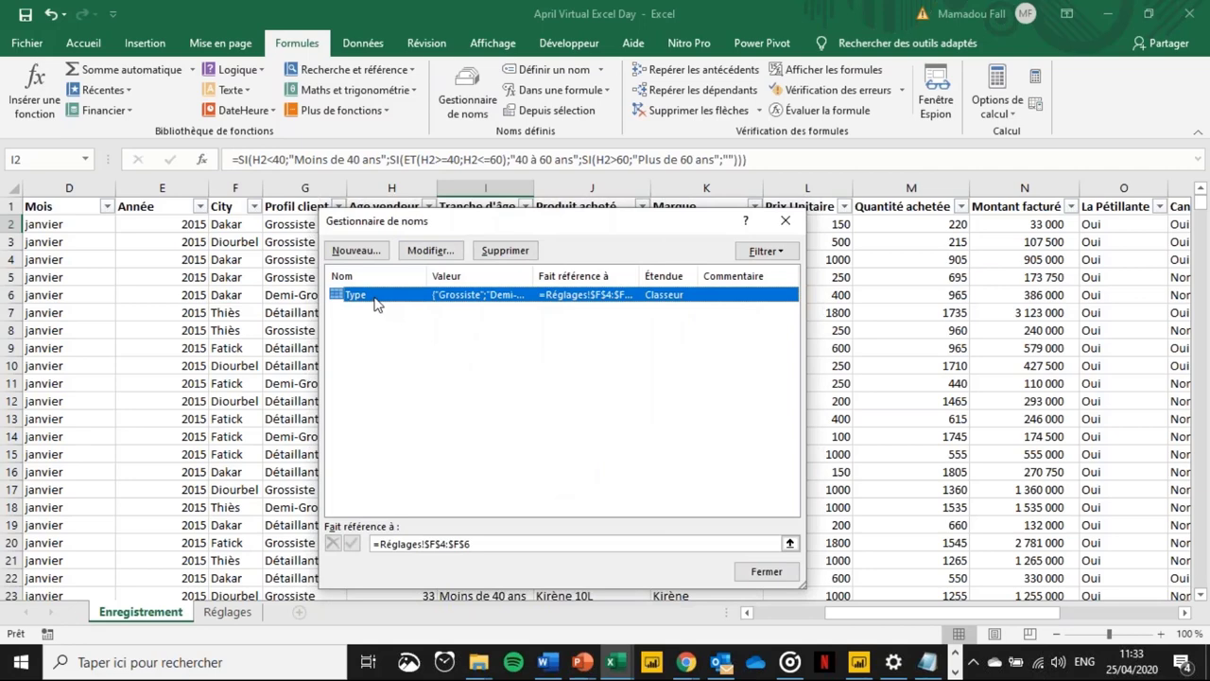
pyautogui.click(432, 251)
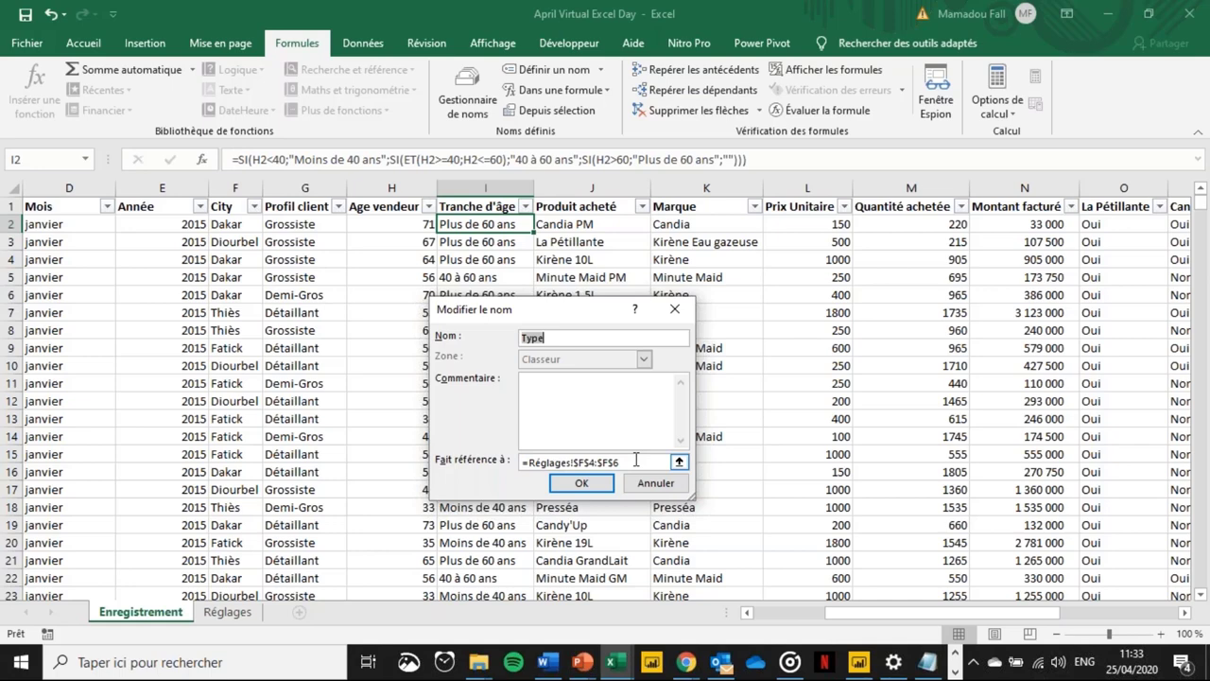
pyautogui.click(655, 483)
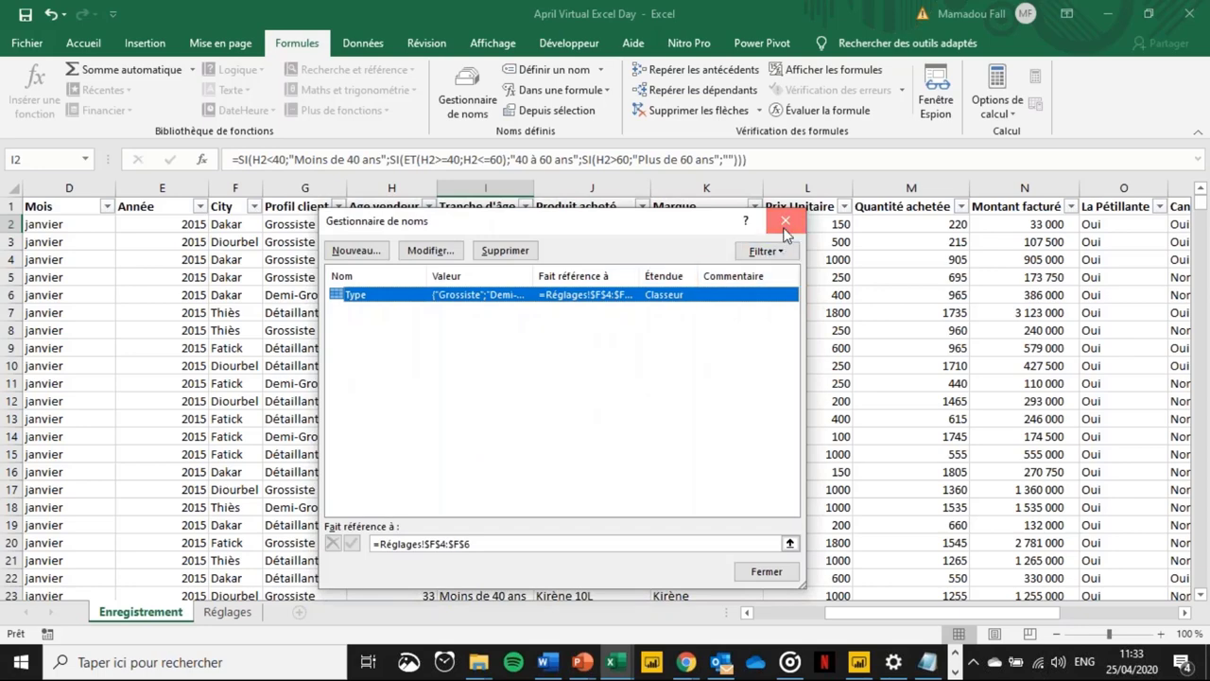
pyautogui.click(785, 223)
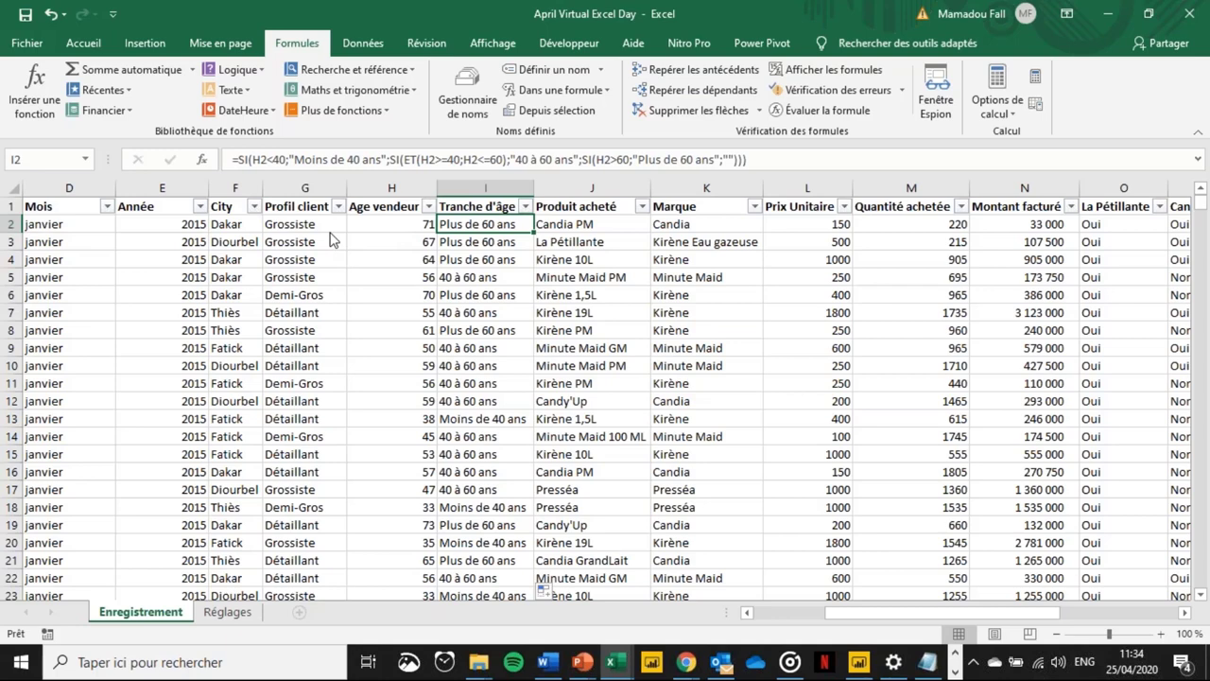
# - Review cells J2, K2 and N2 and trial-select the Marque values down to row 3289
pyautogui.click(559, 225)
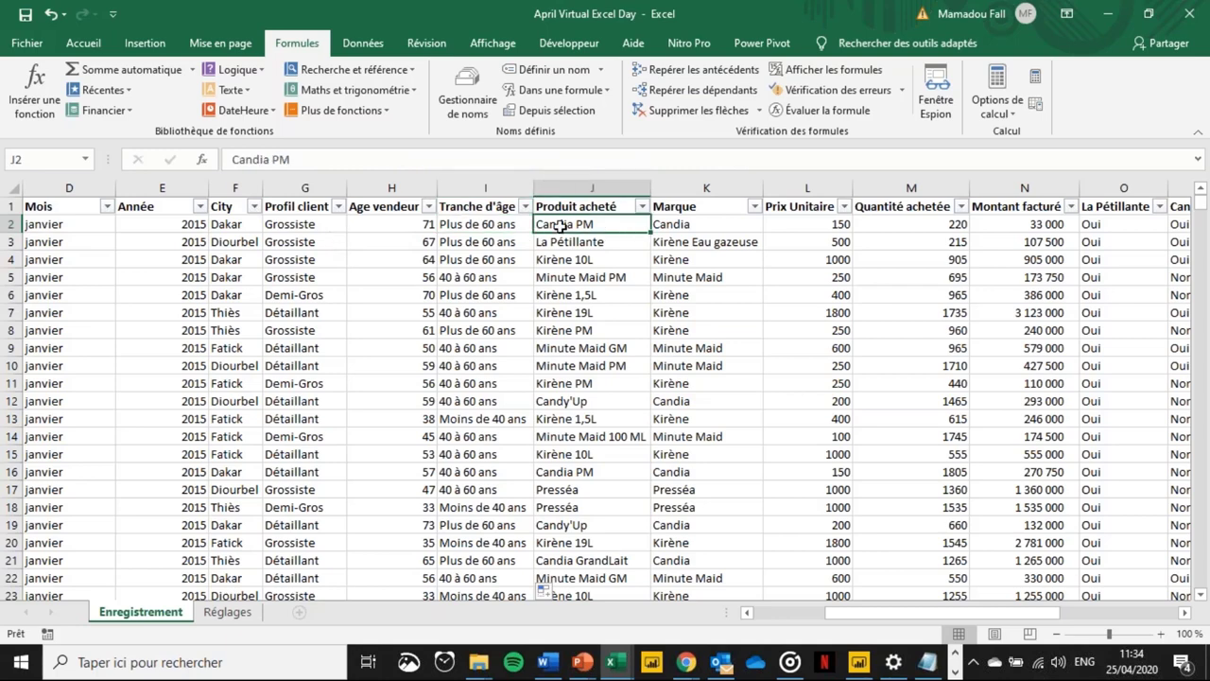
pyautogui.click(673, 224)
pyautogui.click(988, 224)
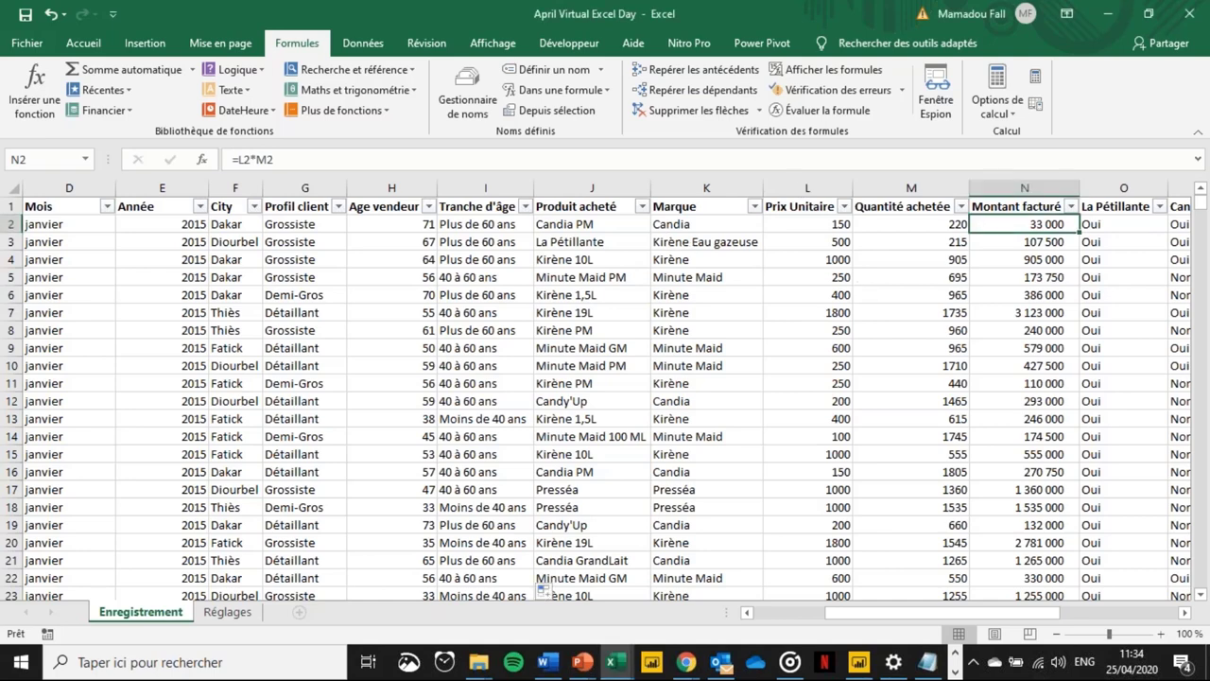
pyautogui.press('Left')
pyautogui.press('Left')
pyautogui.press('Left')
pyautogui.press('Left')
pyautogui.press('Left')
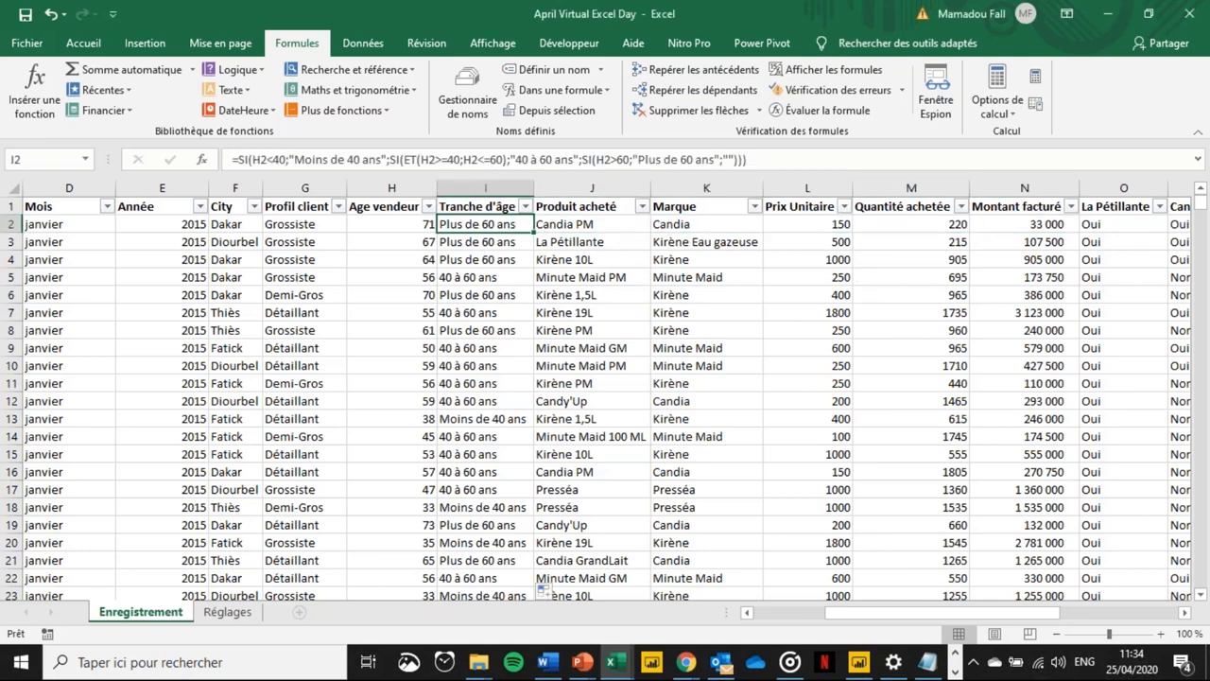
pyautogui.press('Right')
pyautogui.press('Right')
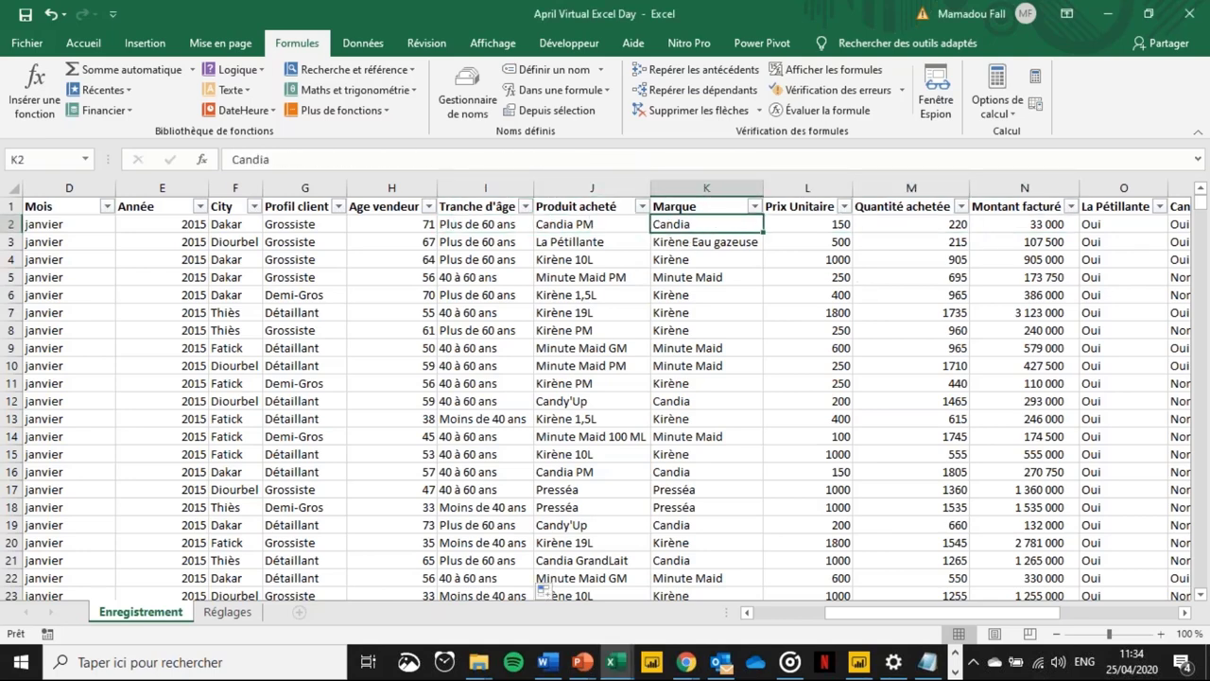
pyautogui.press('Down')
pyautogui.press('Up')
pyautogui.press('Up')
pyautogui.press('Down')
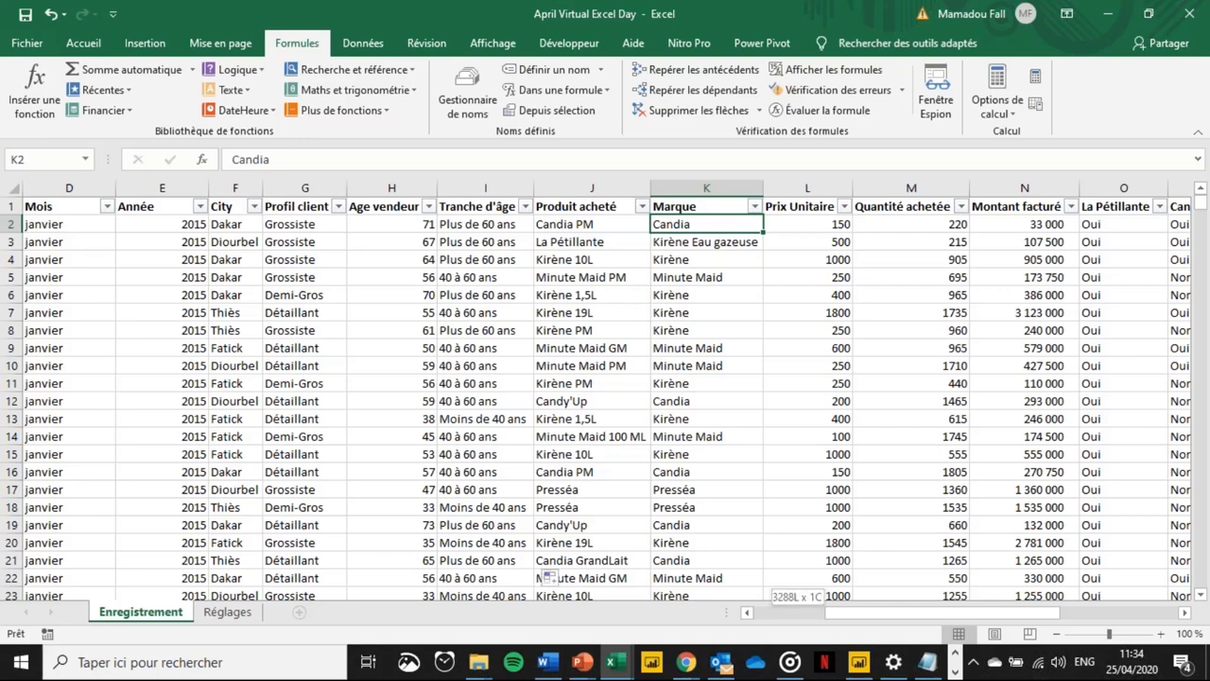
pyautogui.hotkey('ctrl', 'shift', 'Down')
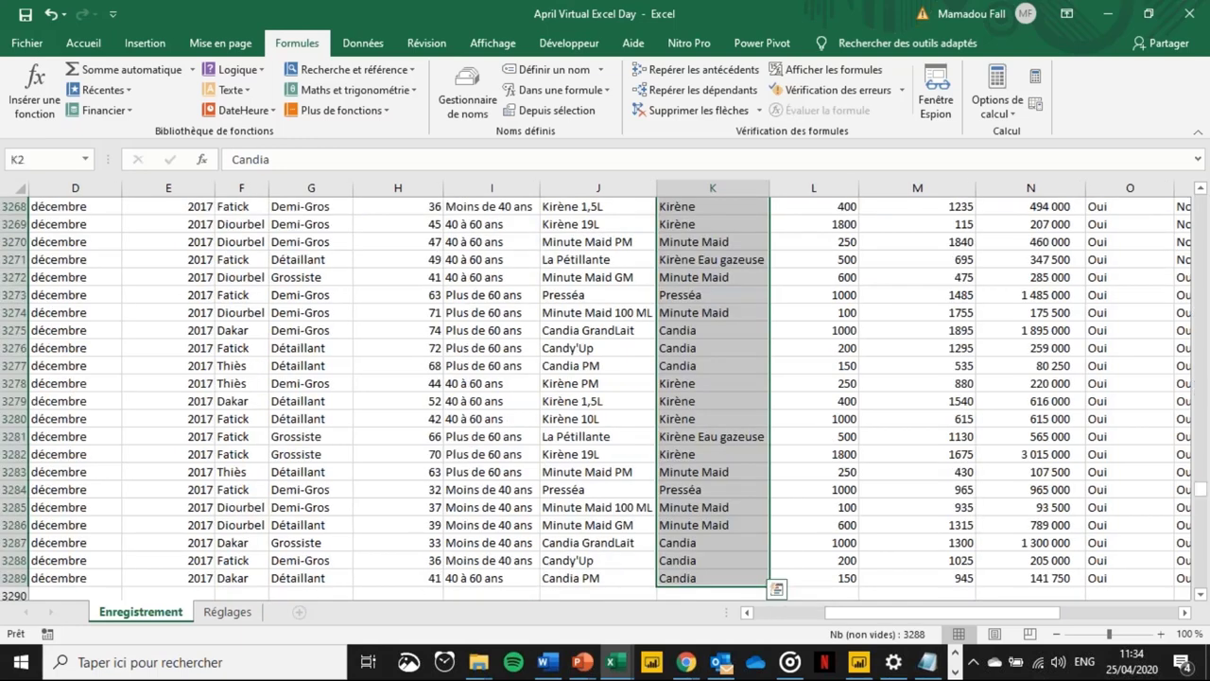
pyautogui.hotkey('ctrl', 'shift', 'Up')
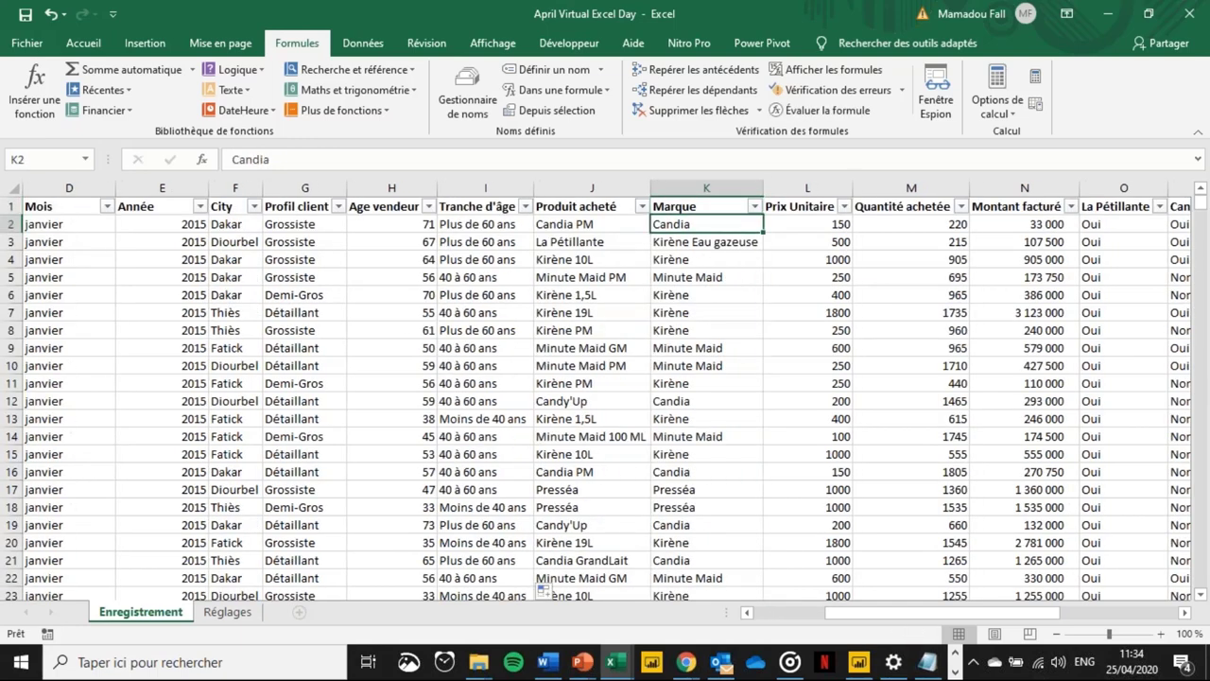
pyautogui.press('Down')
pyautogui.press('Down')
pyautogui.press('Up')
pyautogui.press('Up')
pyautogui.press('Up')
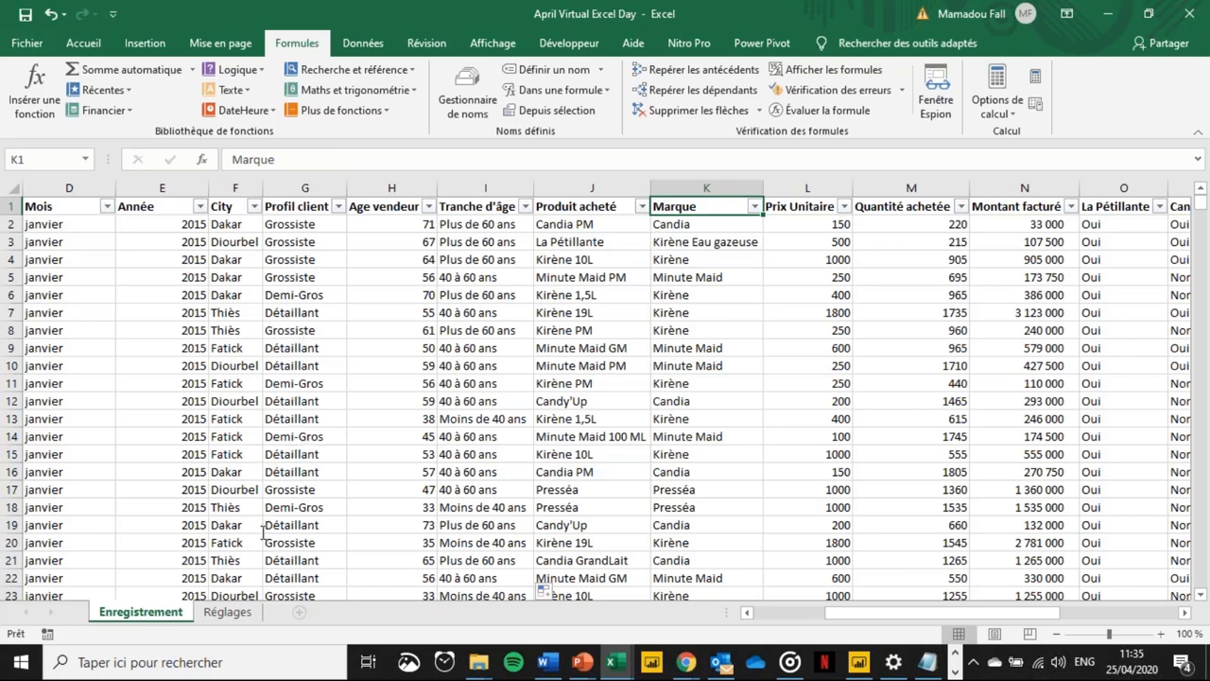
# - Inspect the I2 formula without changing it, then check the J1 and K1 headers
pyautogui.click(513, 225)
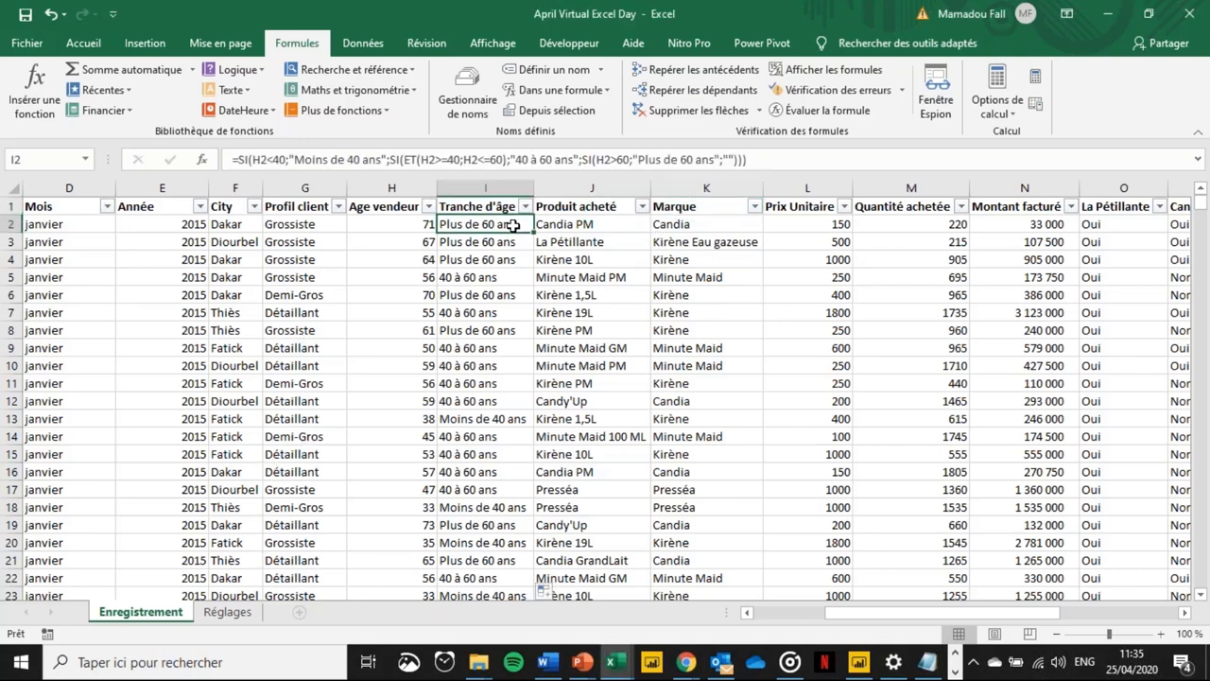
pyautogui.moveTo(749, 159); pyautogui.dragTo(197, 145)
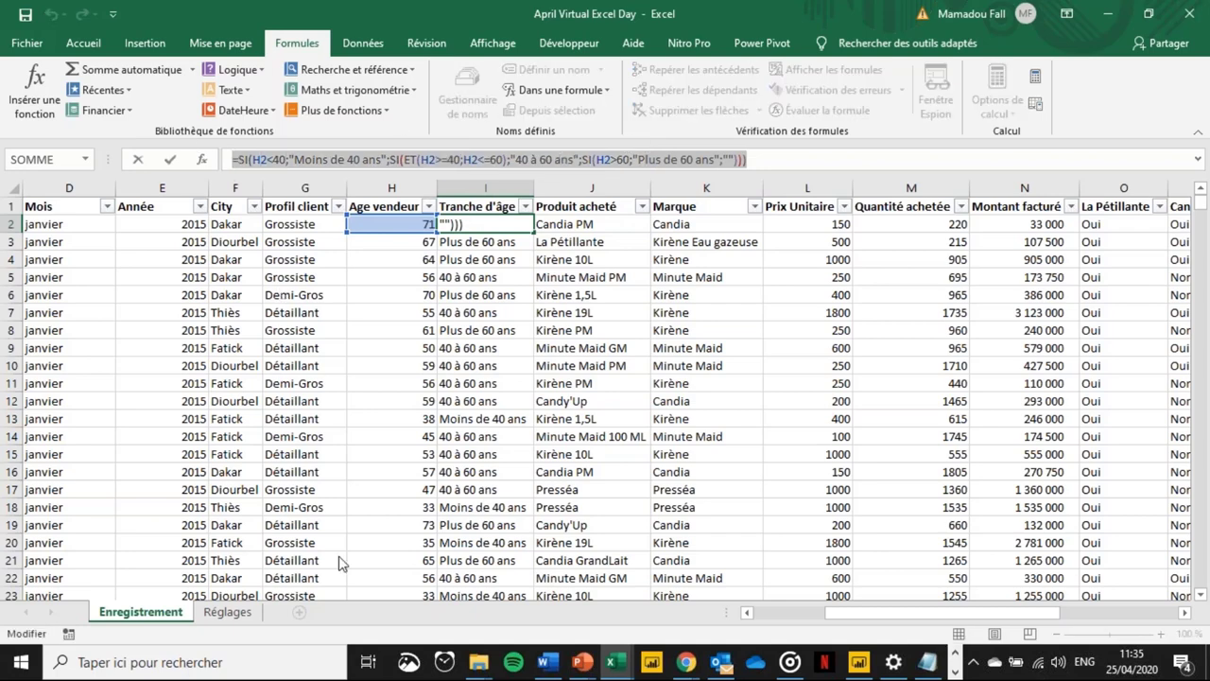
pyautogui.press('Escape')
pyautogui.press('Escape')
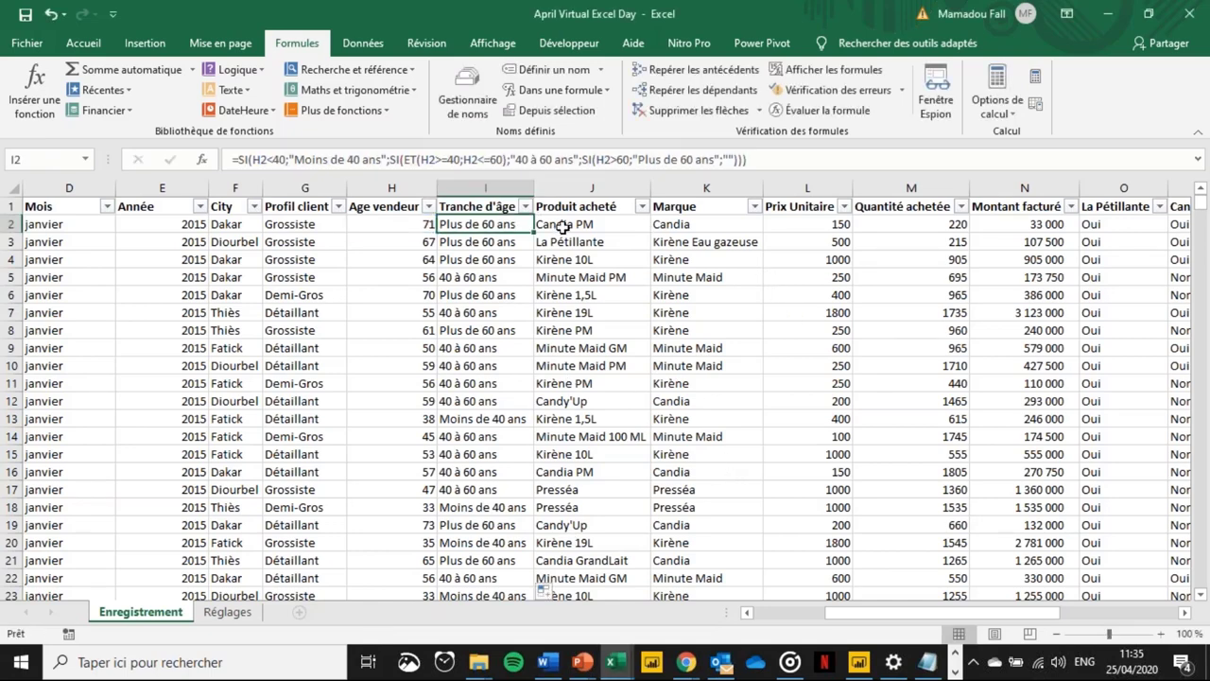
pyautogui.click(564, 226)
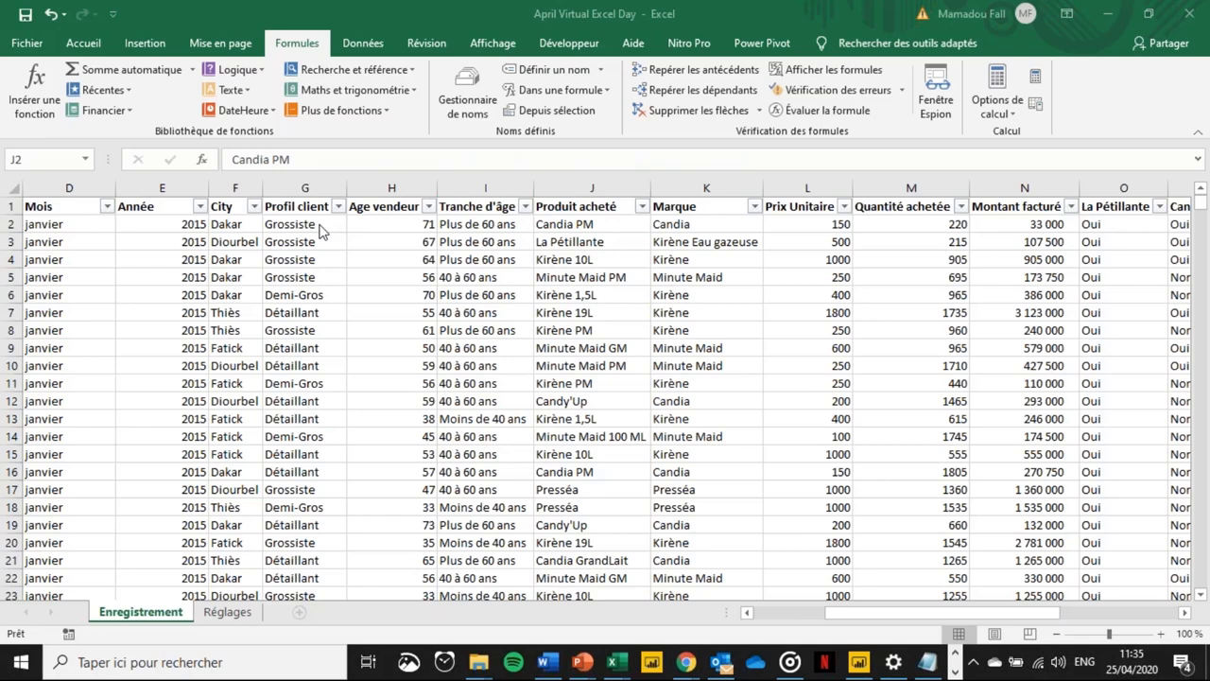
pyautogui.click(614, 208)
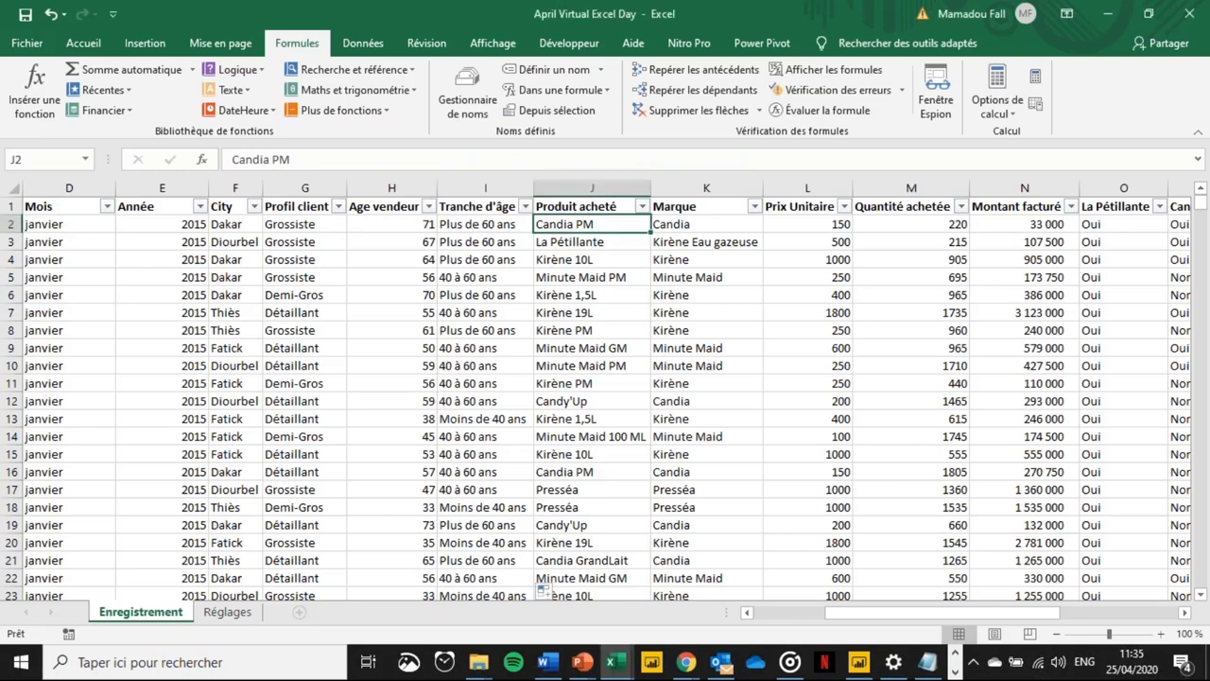
pyautogui.click(675, 225)
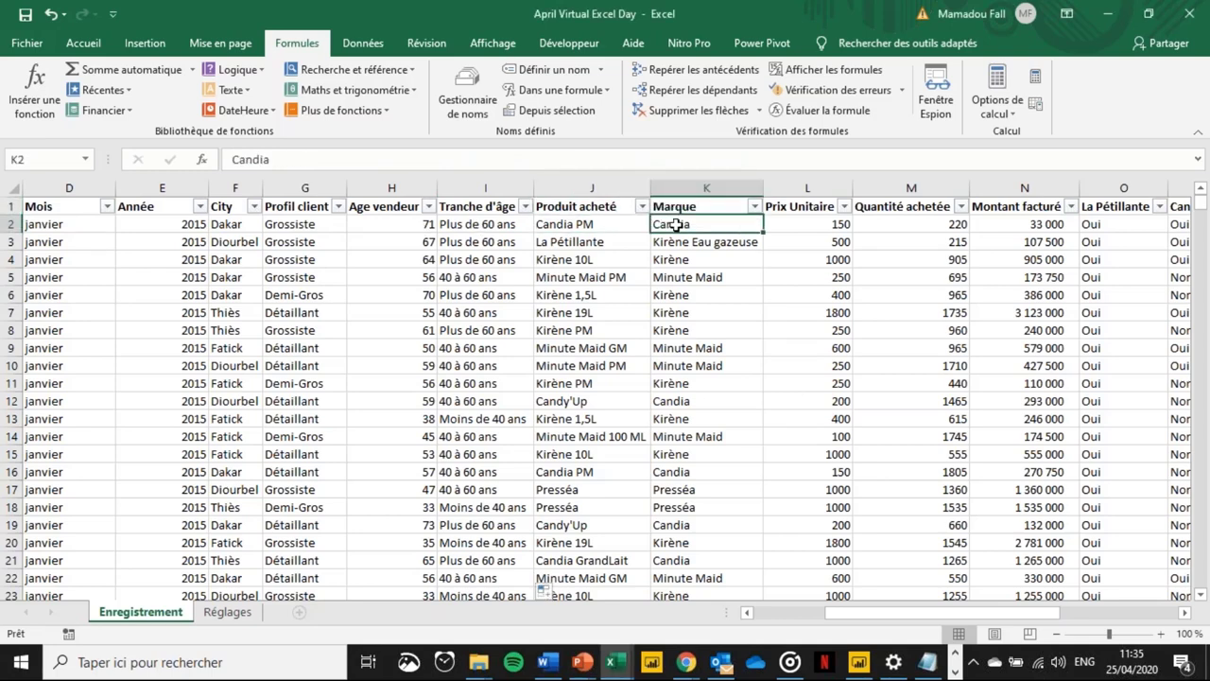
pyautogui.click(673, 211)
pyautogui.click(675, 225)
pyautogui.press('Down')
pyautogui.press('Up')
# - Clear the Marque values from K2 down to K3289
pyautogui.hotkey('ctrl', 'shift', 'Down')
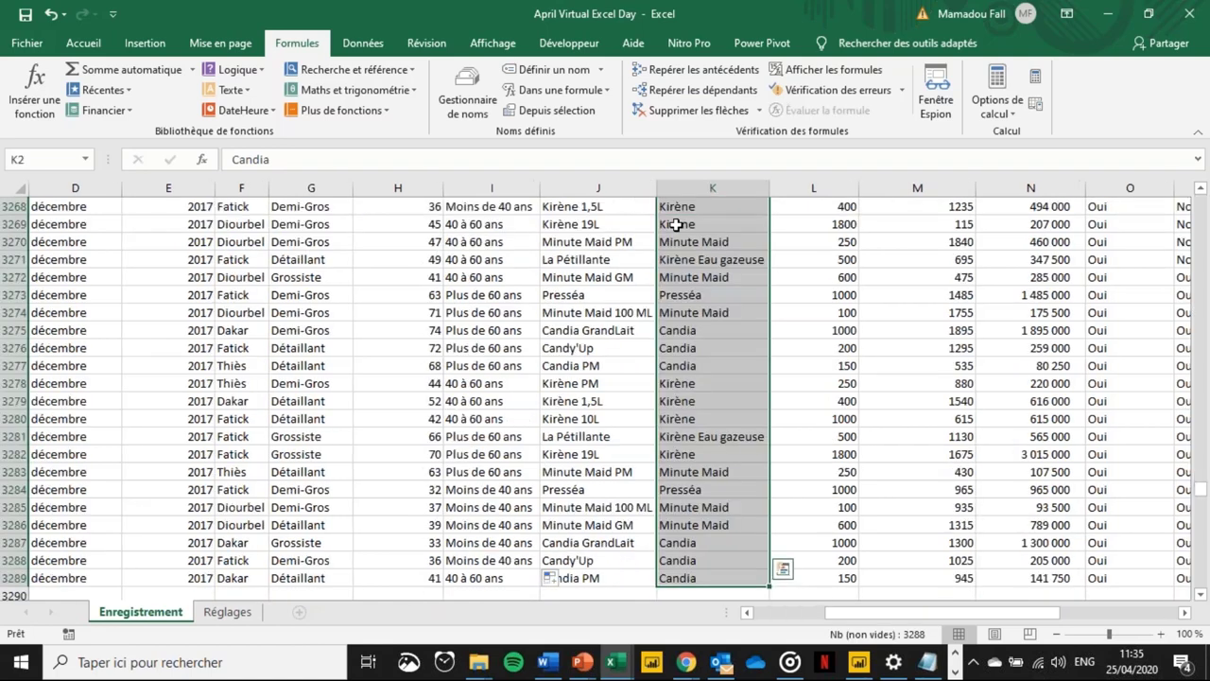
pyautogui.press('Delete')
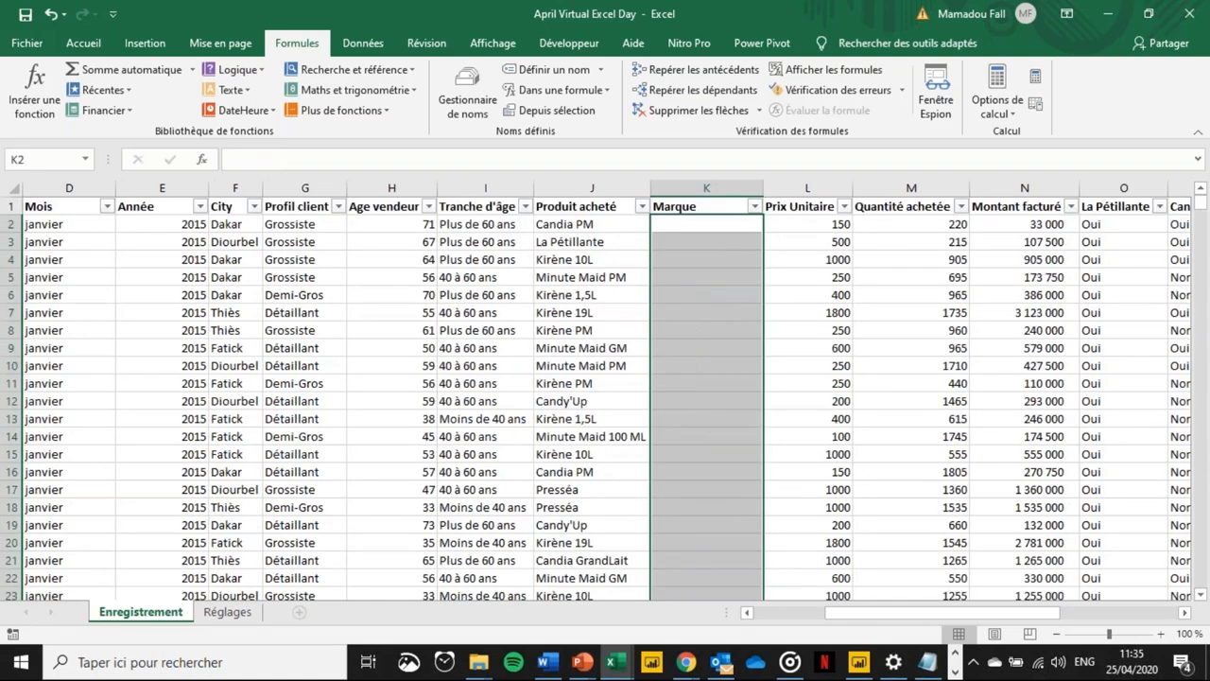
pyautogui.press('Up')
pyautogui.press('Down')
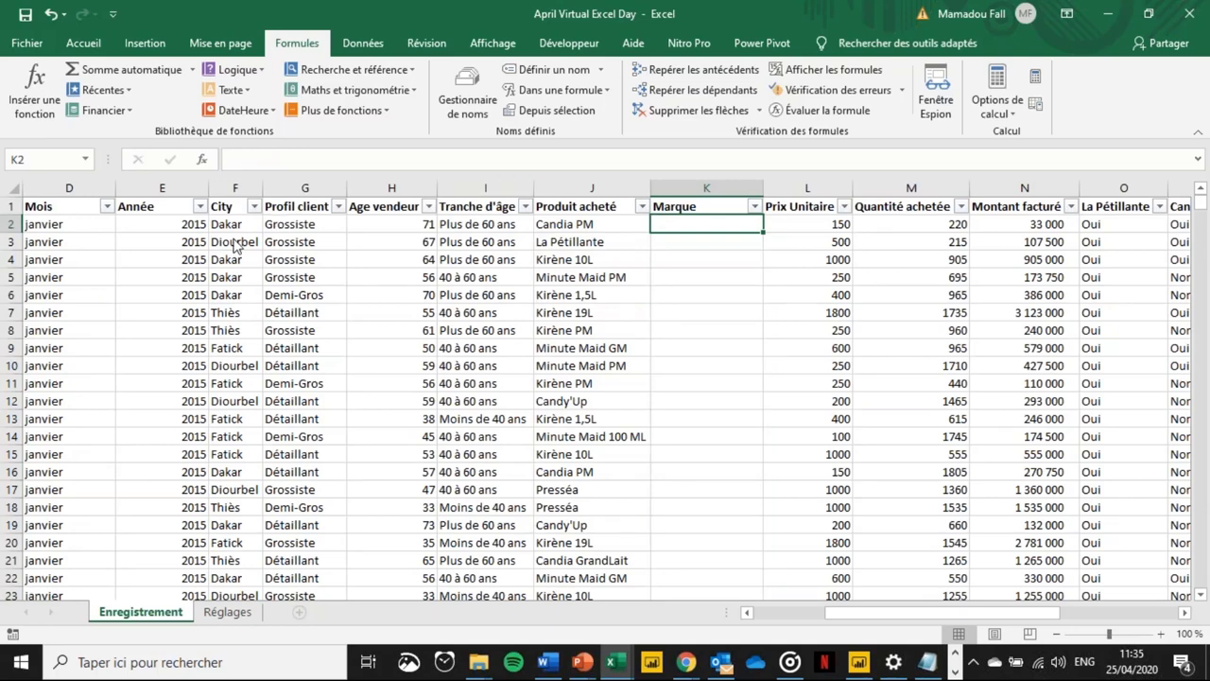
# - Switch from the Réglages sheet back to the Enregistrement sales table
pyautogui.click(228, 612)
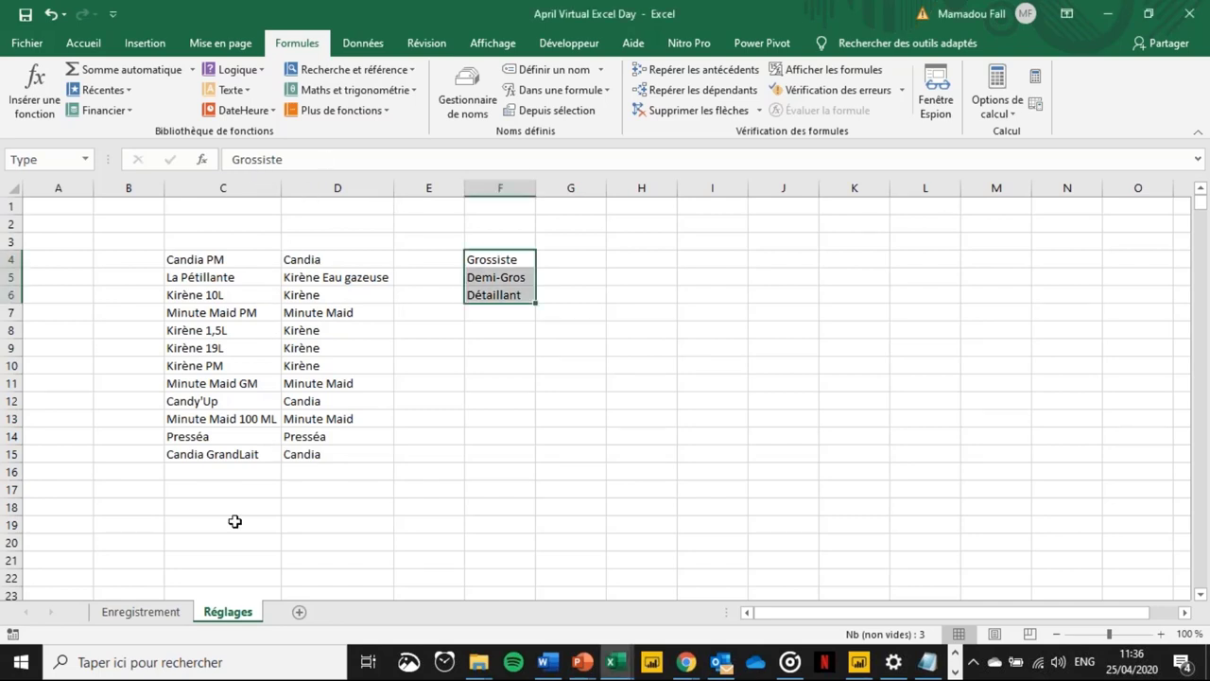
pyautogui.click(140, 612)
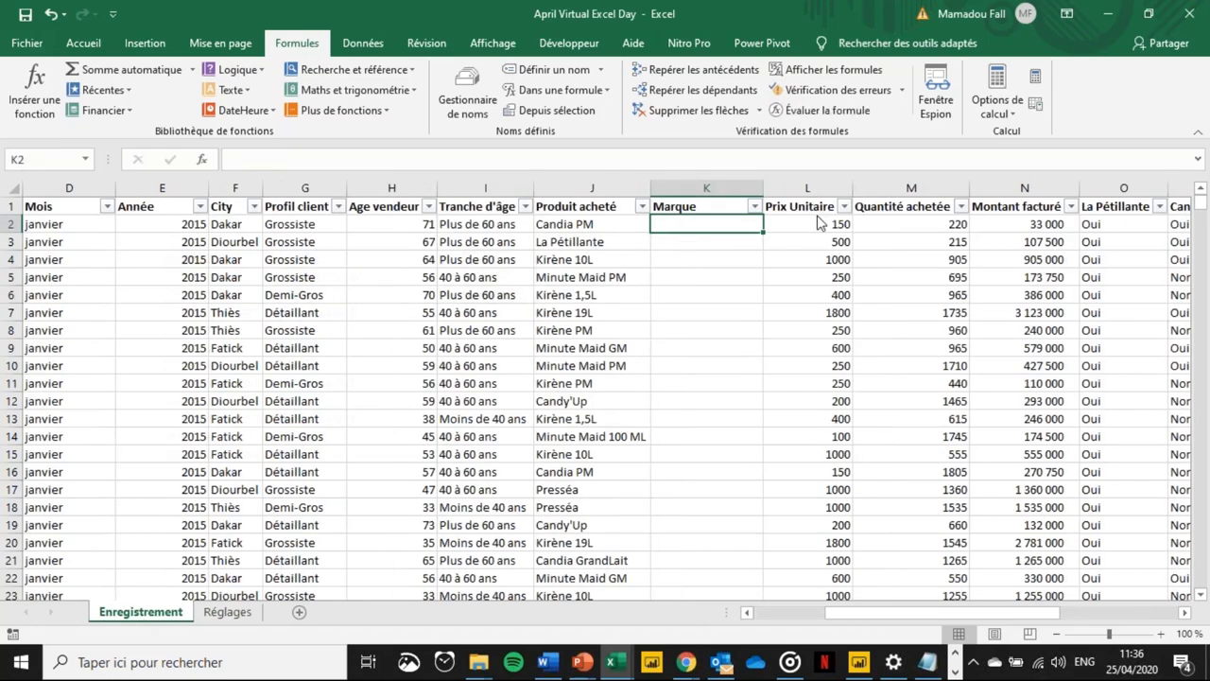
# - Start a RECHERCHEV formula in K2 with J2 as the lookup value
pyautogui.click(681, 233)
pyautogui.write('=rech')
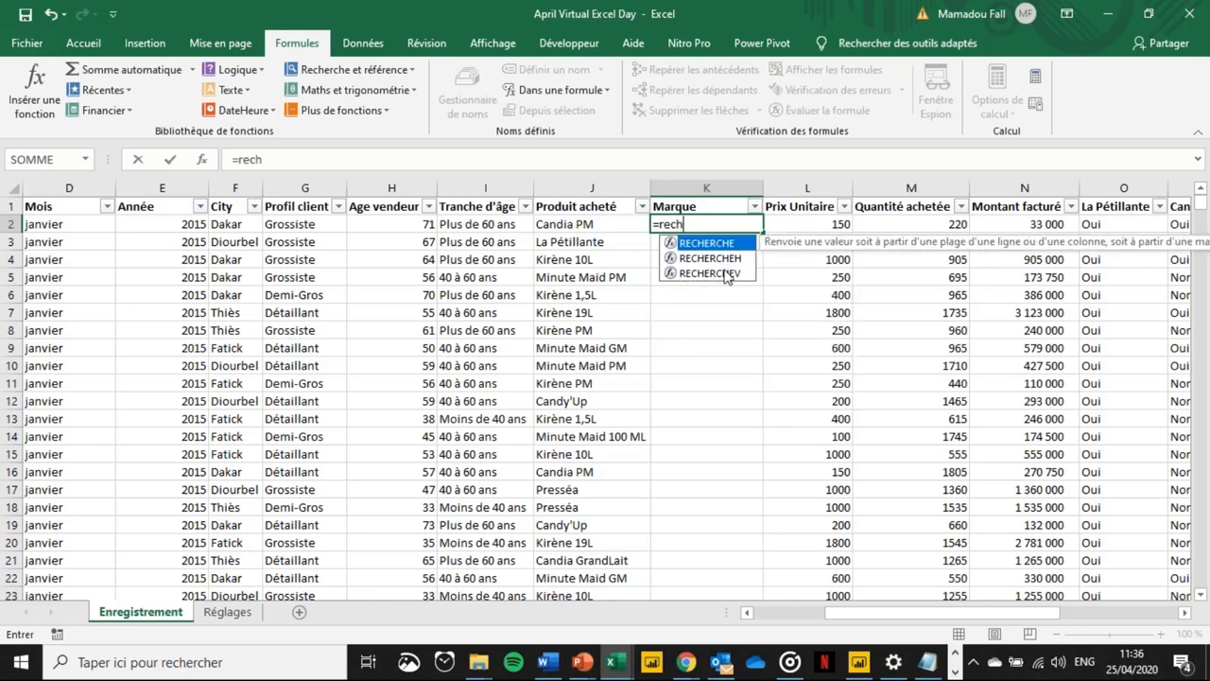
pyautogui.click(704, 274)
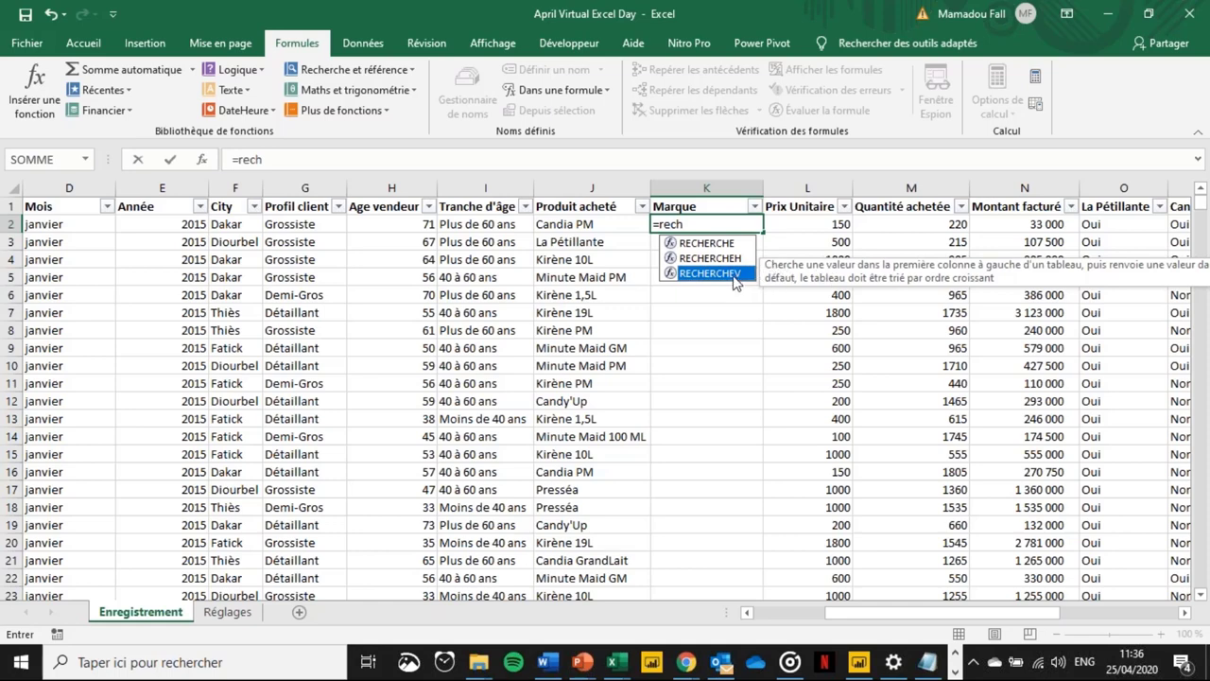
pyautogui.doubleClick(734, 274)
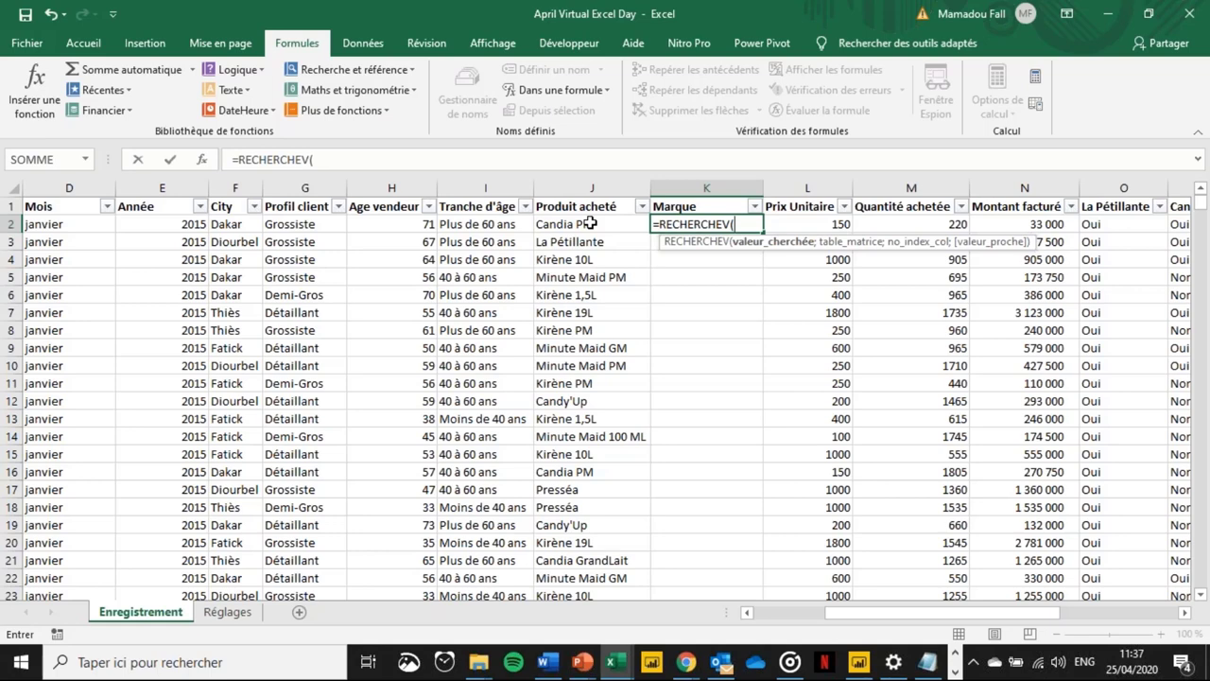
pyautogui.click(589, 223)
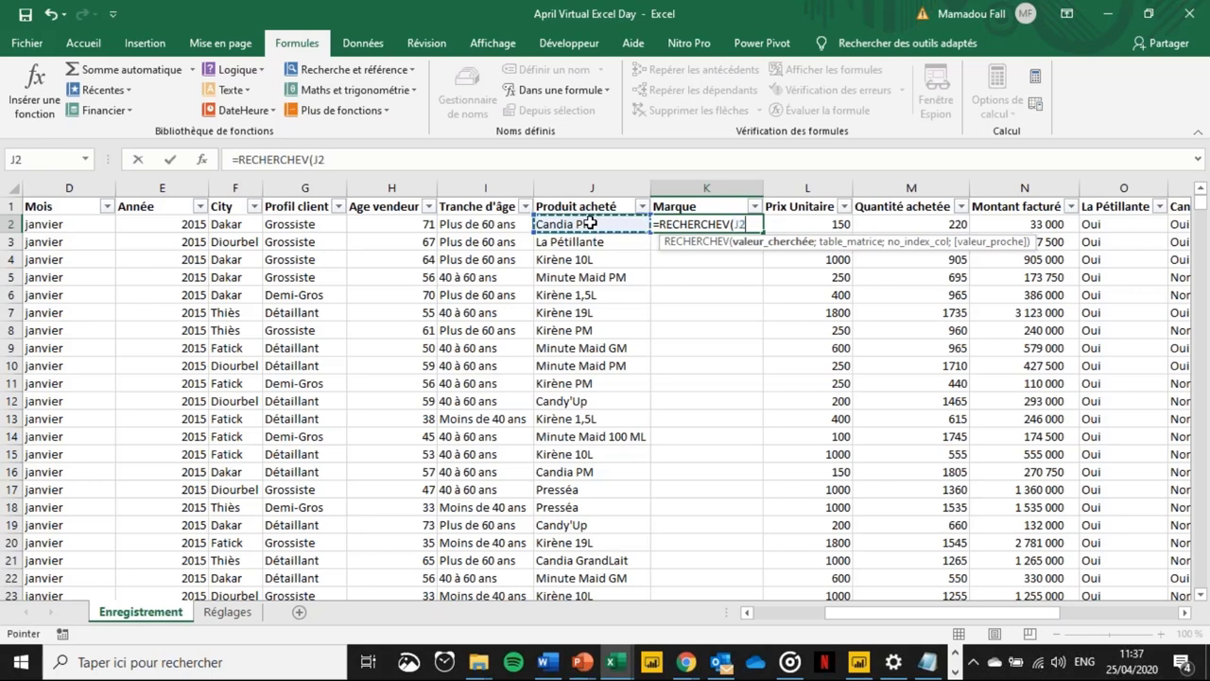
pyautogui.write(';')
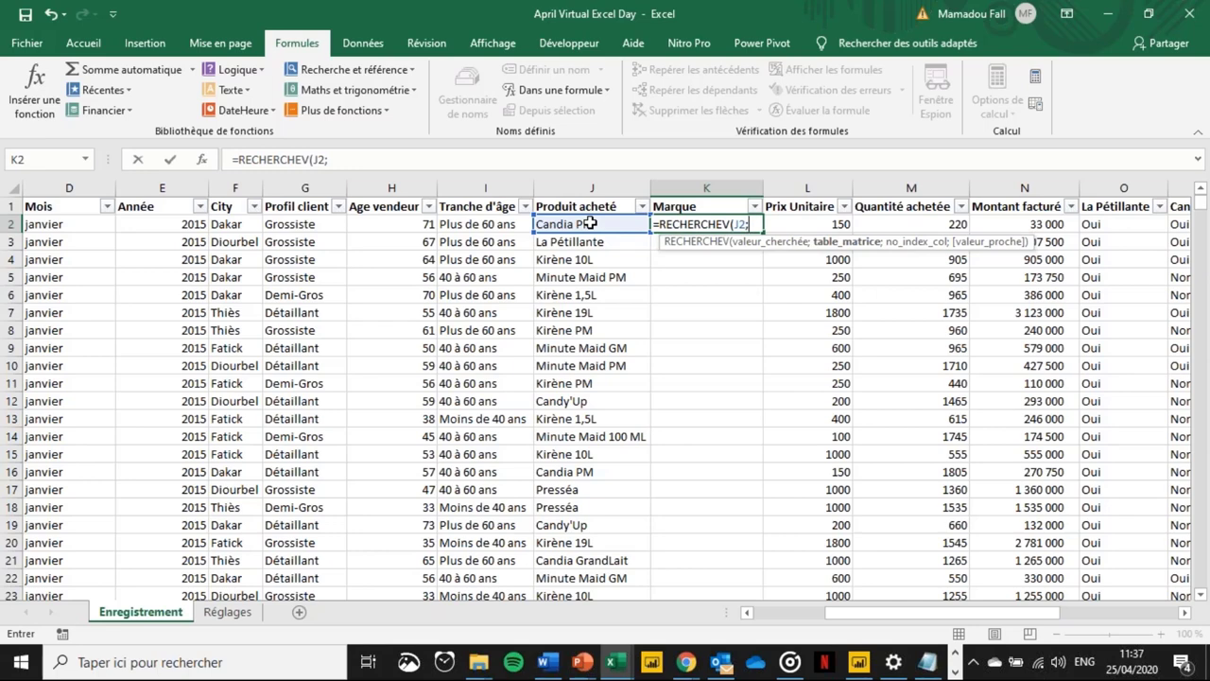
# - Complete the lookup with table Réglages!C4:D15, column 2 and FAUX, showing Candia
pyautogui.click(236, 612)
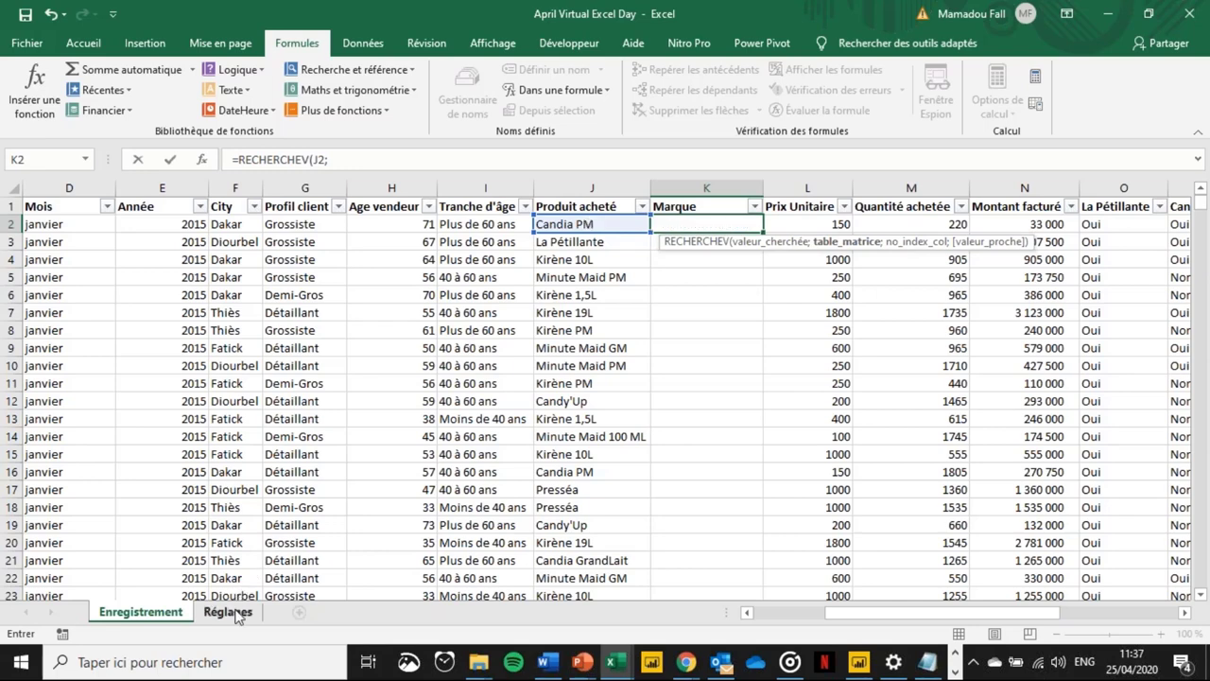
pyautogui.click(210, 246)
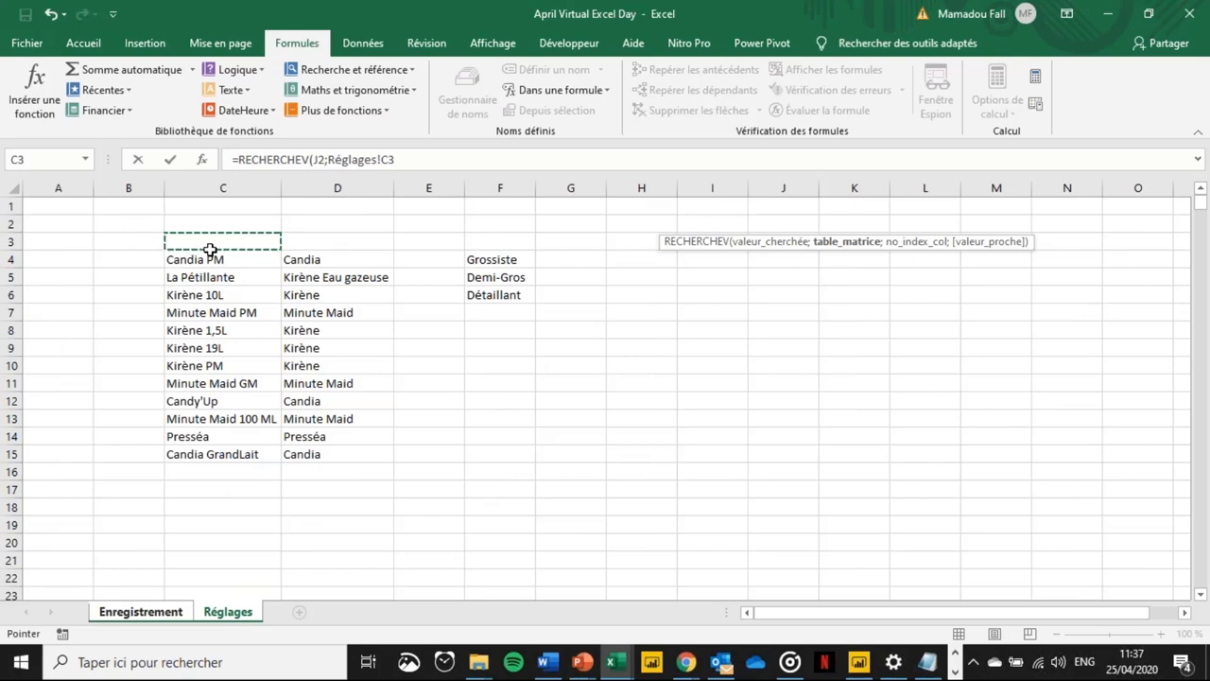
pyautogui.press('Down')
pyautogui.hotkey('ctrl', 'shift', 'Down')
pyautogui.hotkey('ctrl', 'shift', 'Right')
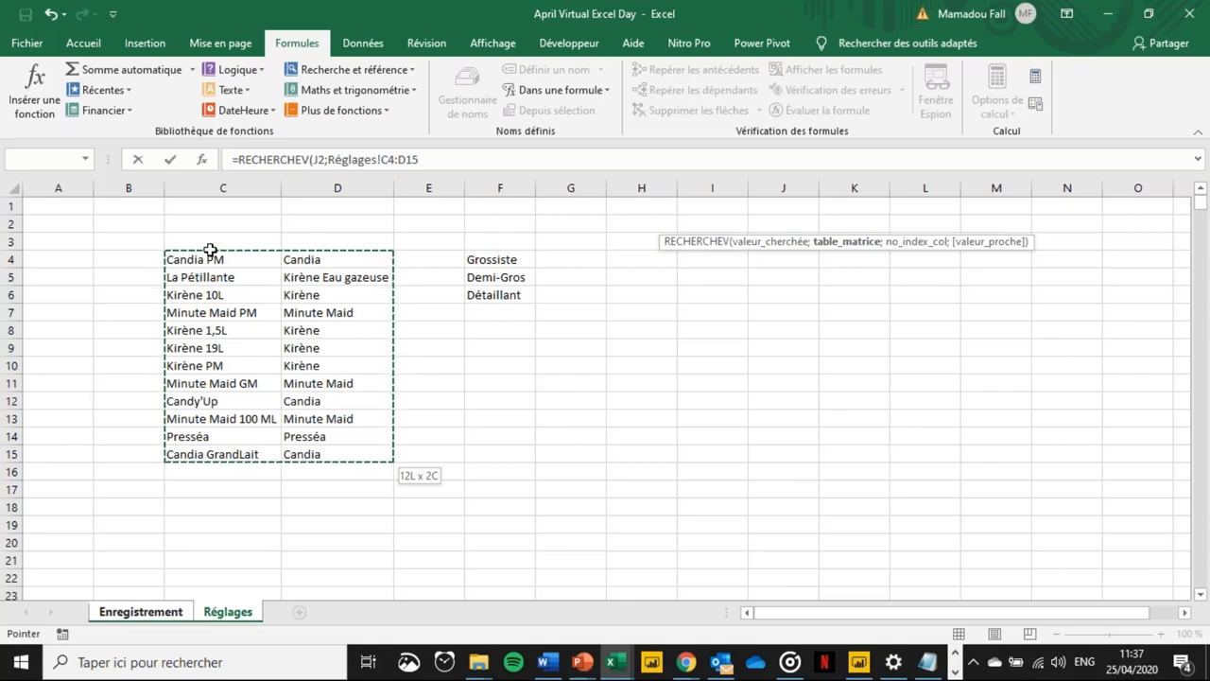
pyautogui.write(';')
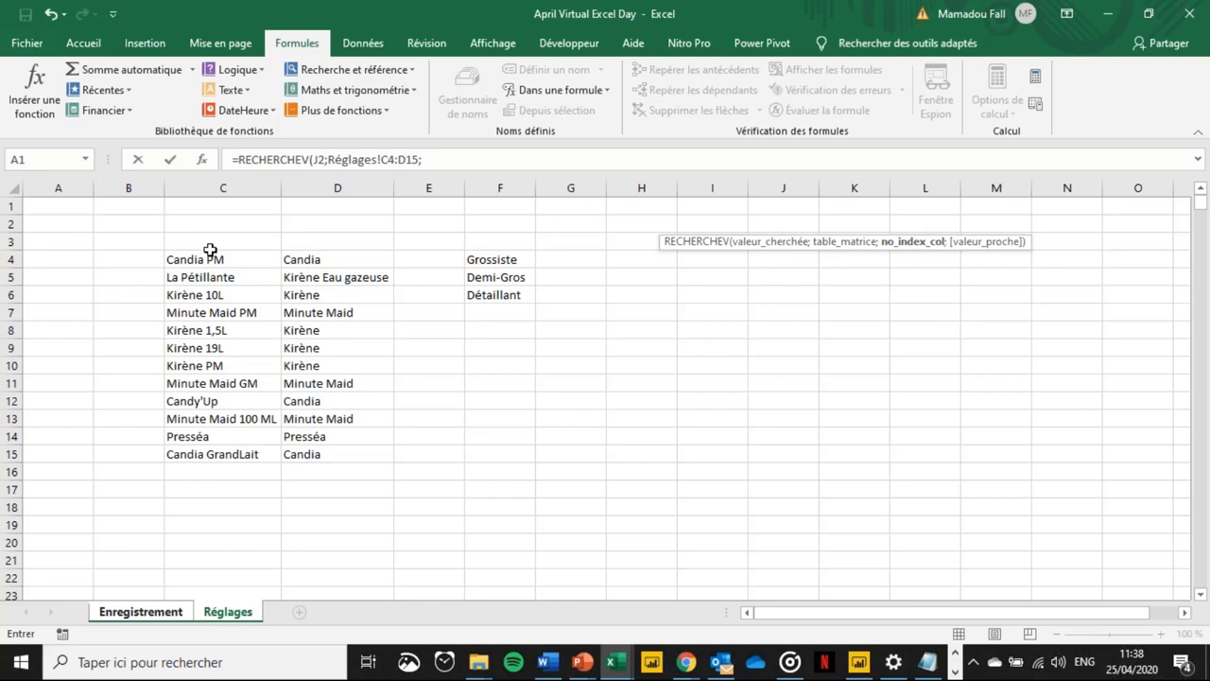
pyautogui.write('2')
pyautogui.write(';')
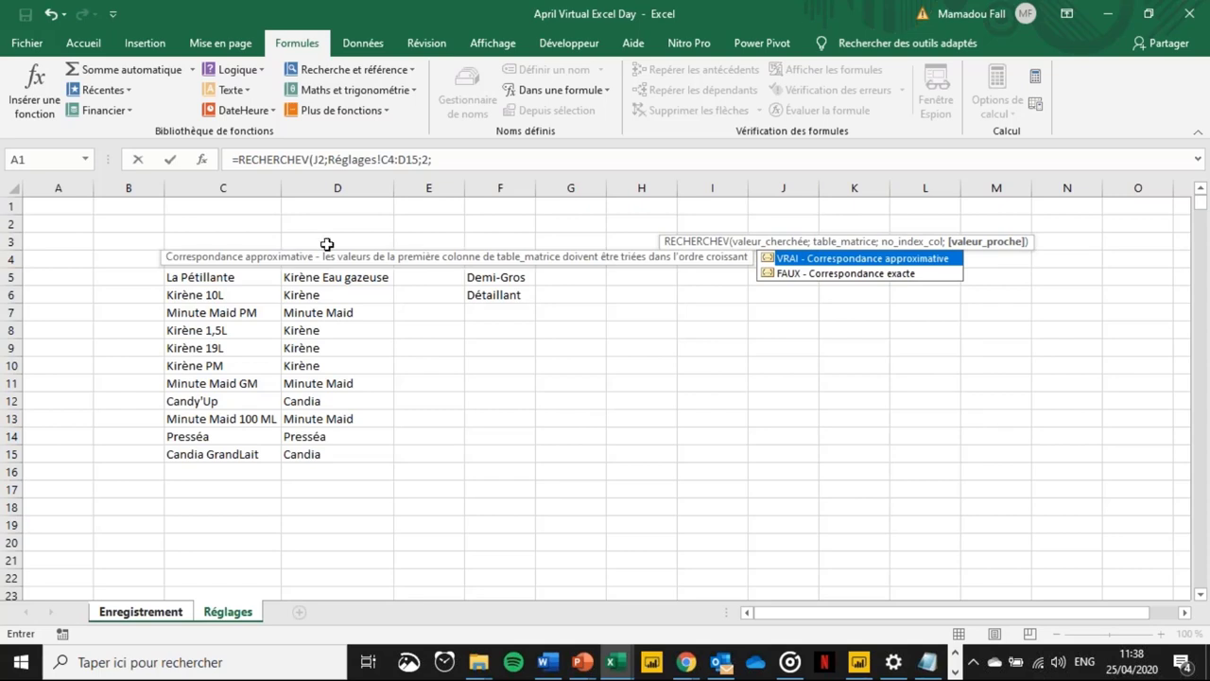
pyautogui.doubleClick(819, 275)
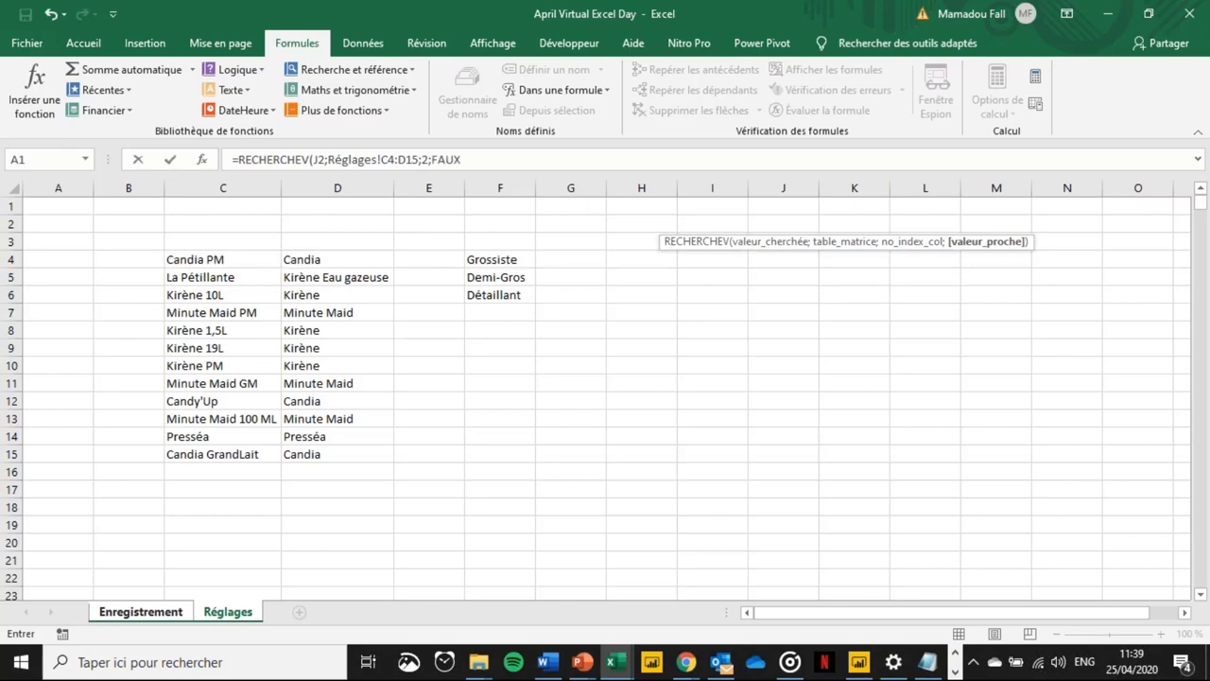
pyautogui.press('Return')
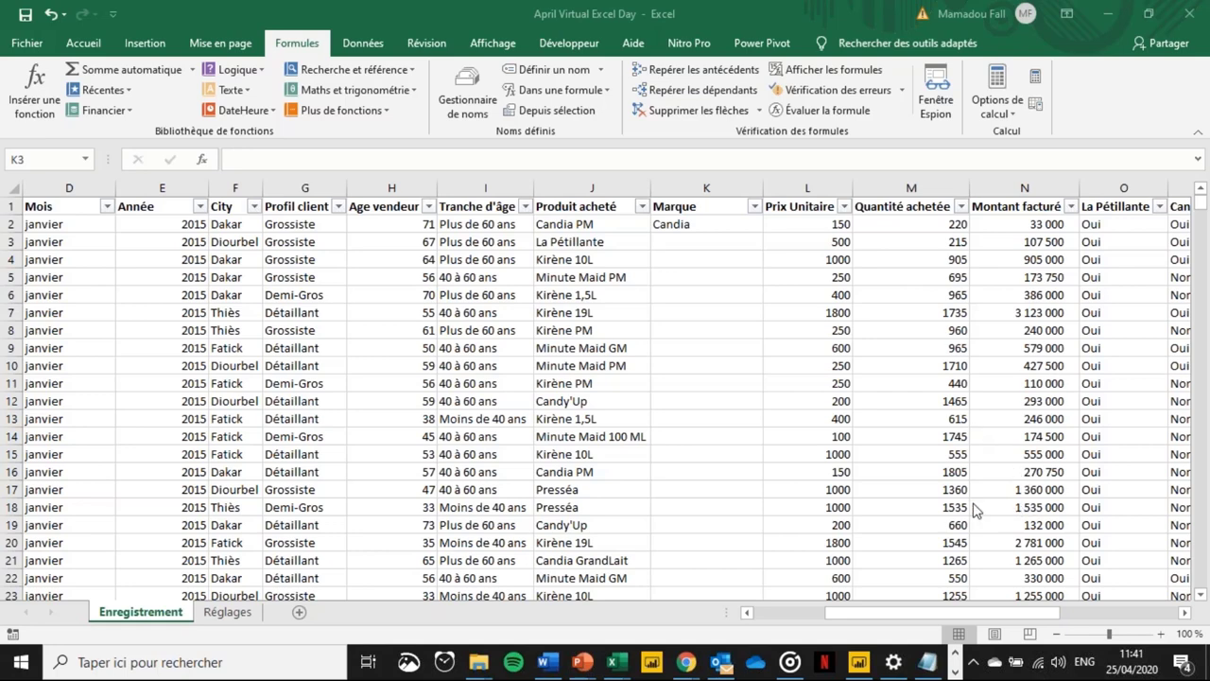
# - Copy the K2 lookup formula down to K16 and compare the K2 and K3 formulas
pyautogui.click(737, 278)
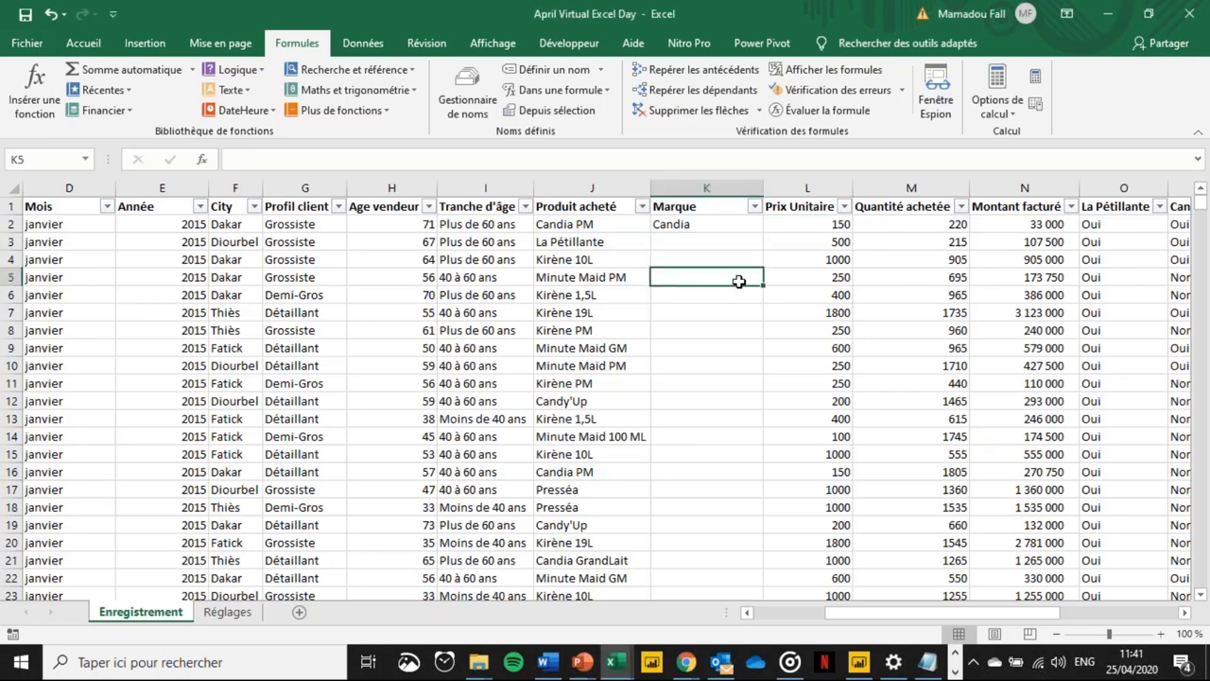
pyautogui.press('Up')
pyautogui.press('Up')
pyautogui.press('Up')
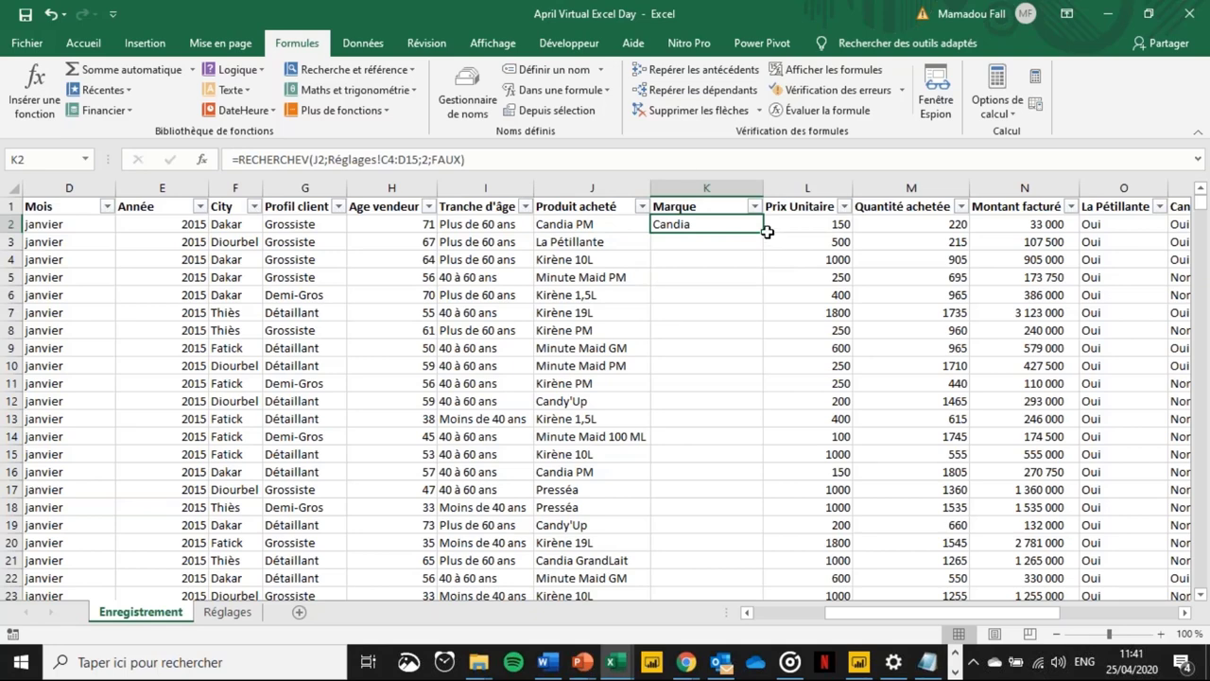
pyautogui.moveTo(764, 232); pyautogui.dragTo(773, 477)
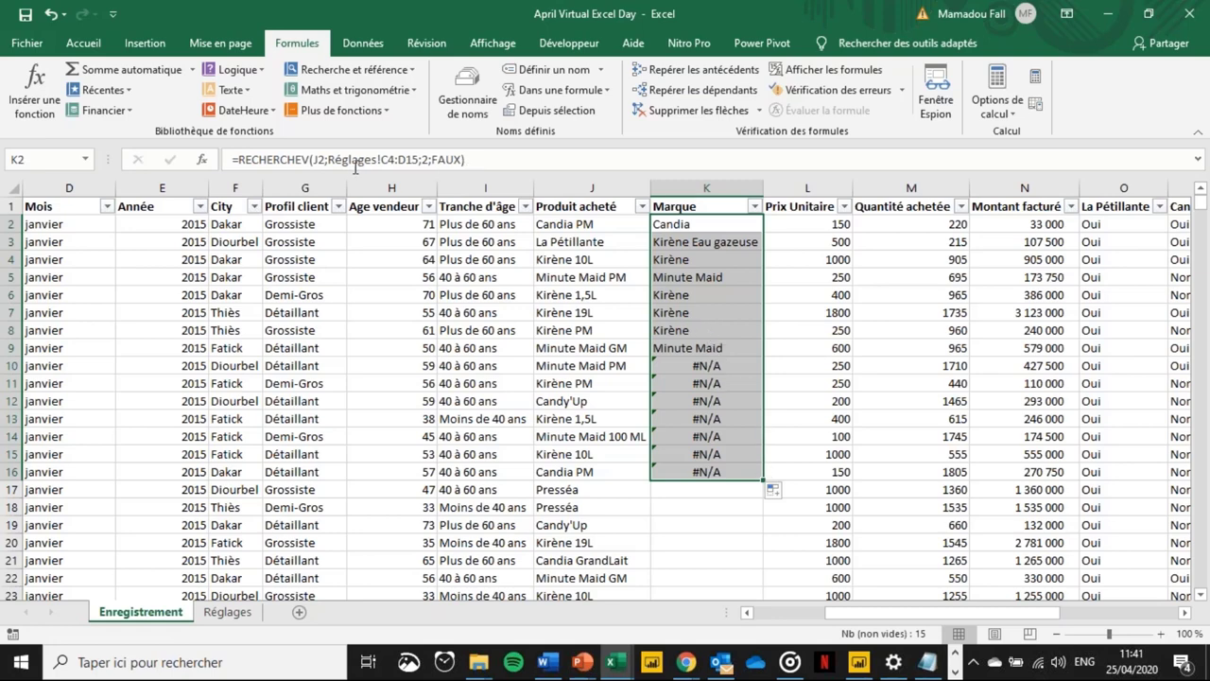
pyautogui.click(711, 234)
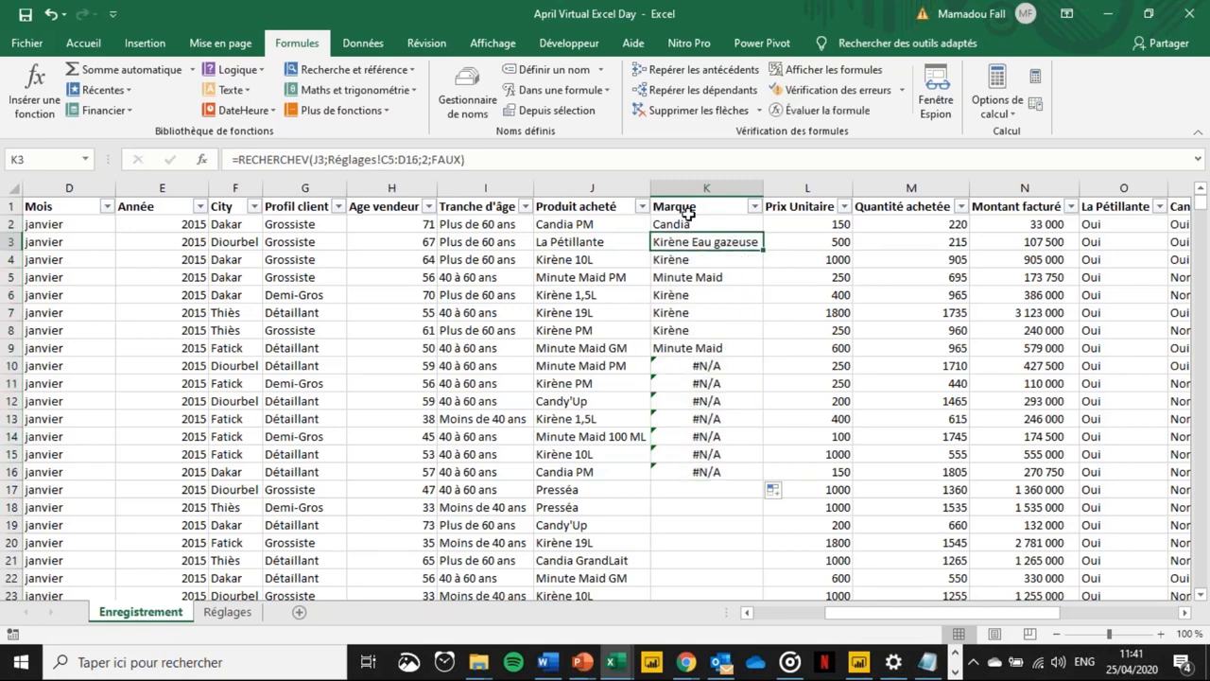
pyautogui.click(695, 224)
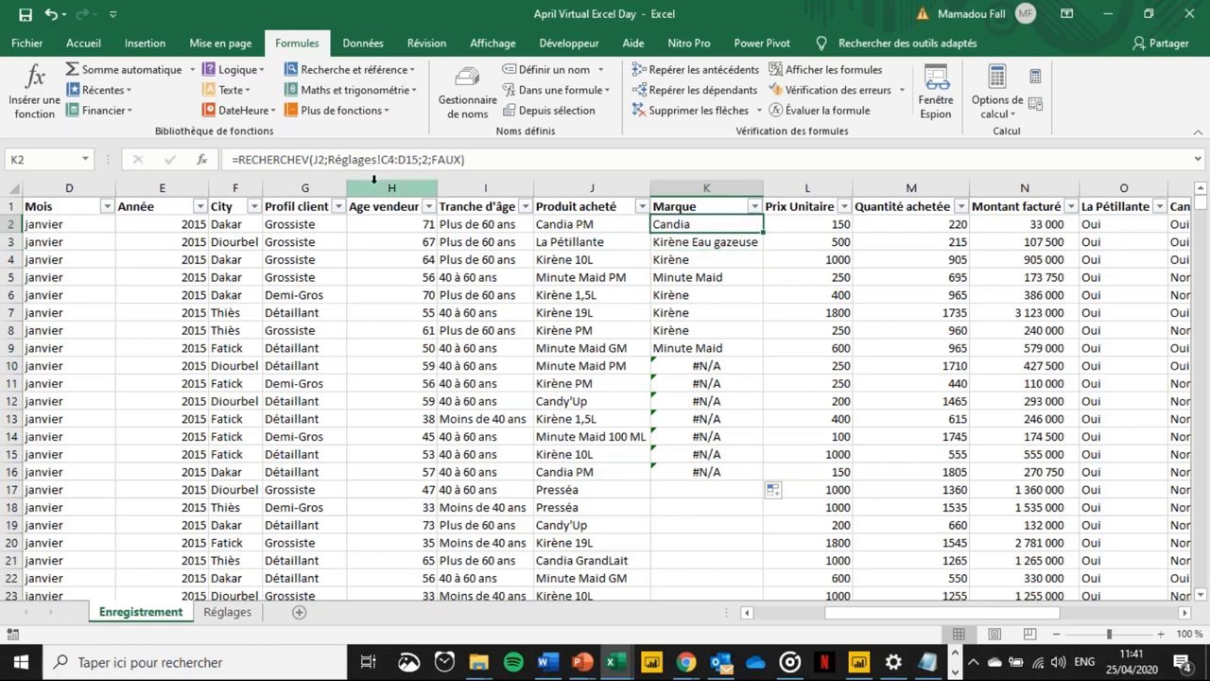
pyautogui.click(330, 160)
pyautogui.moveTo(330, 161); pyautogui.dragTo(417, 161)
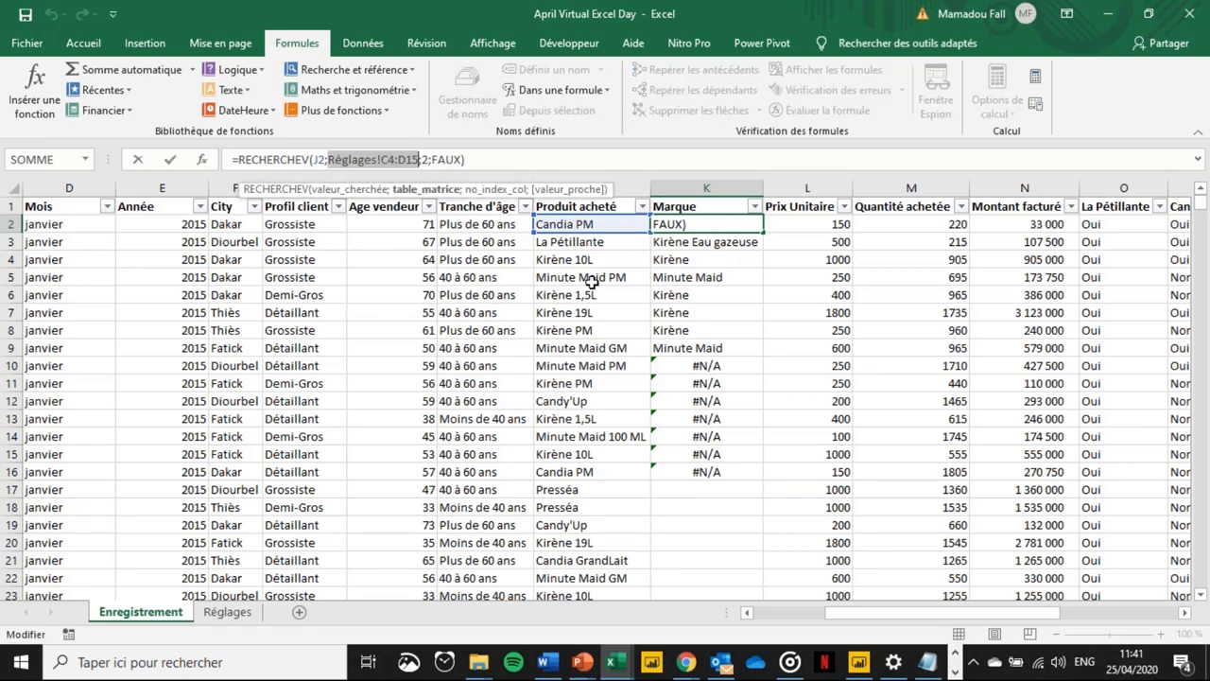
pyautogui.hotkey('ctrl', 'Return')
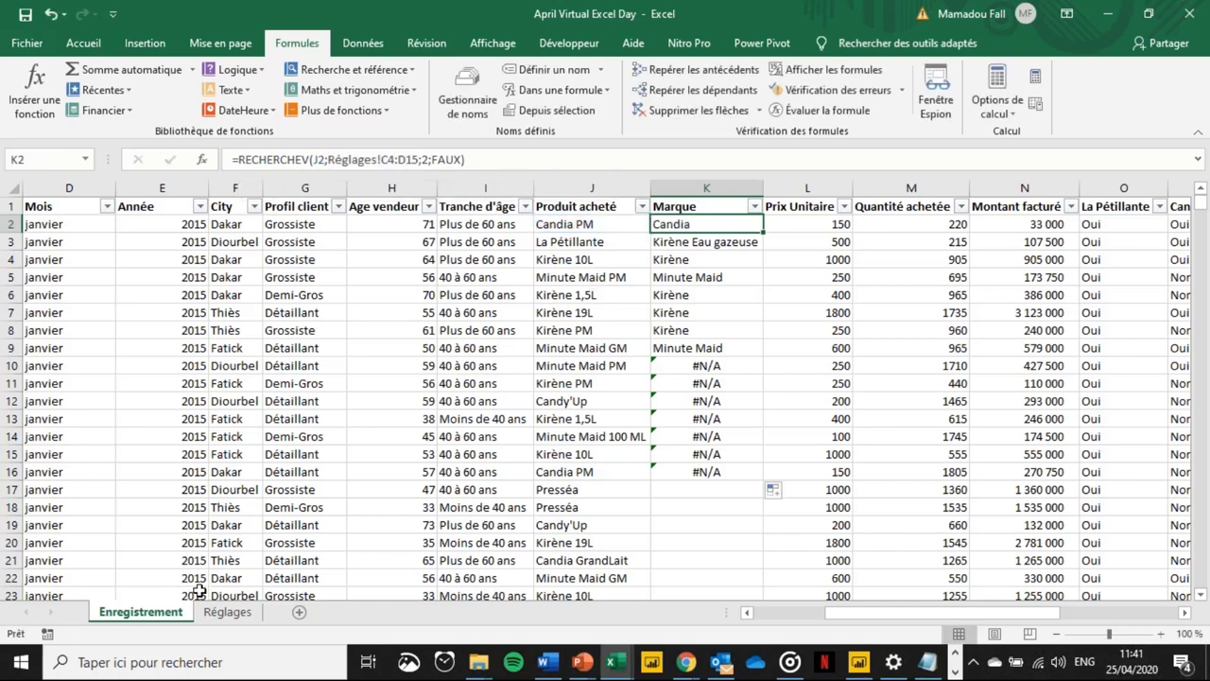
# - Check the Réglages C4:D15 table and the #N/A in K10, then select K3:K16
pyautogui.click(227, 612)
pyautogui.click(248, 259)
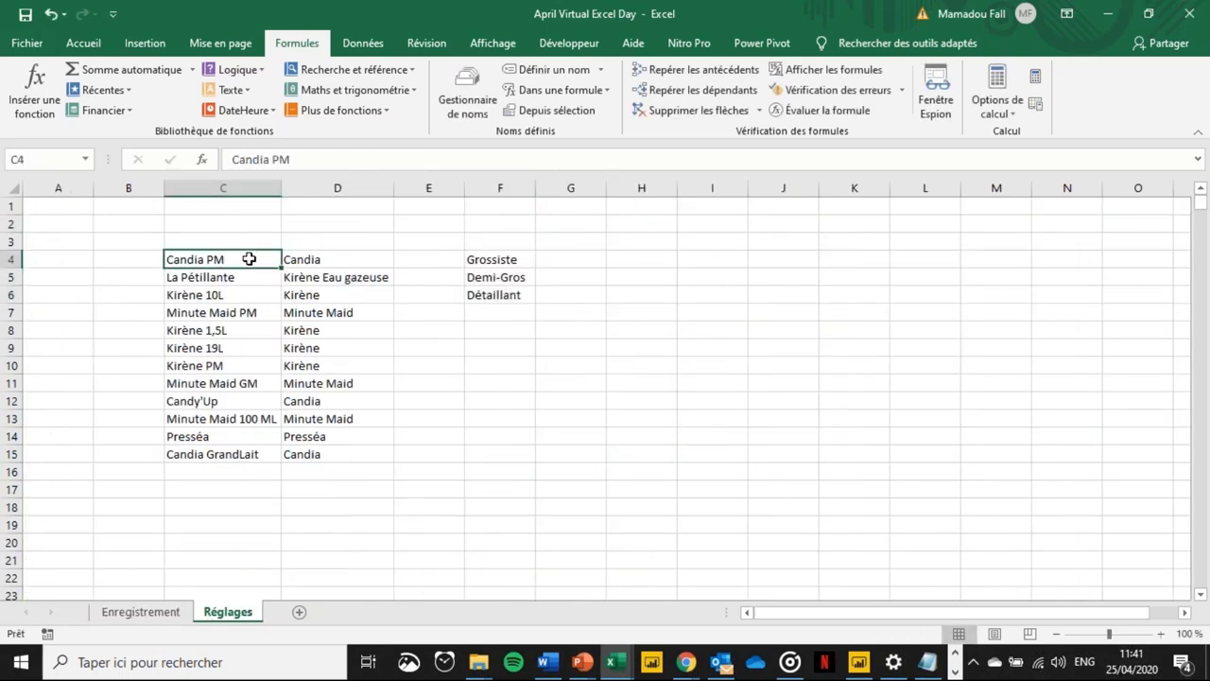
pyautogui.hotkey('ctrl', 'a')
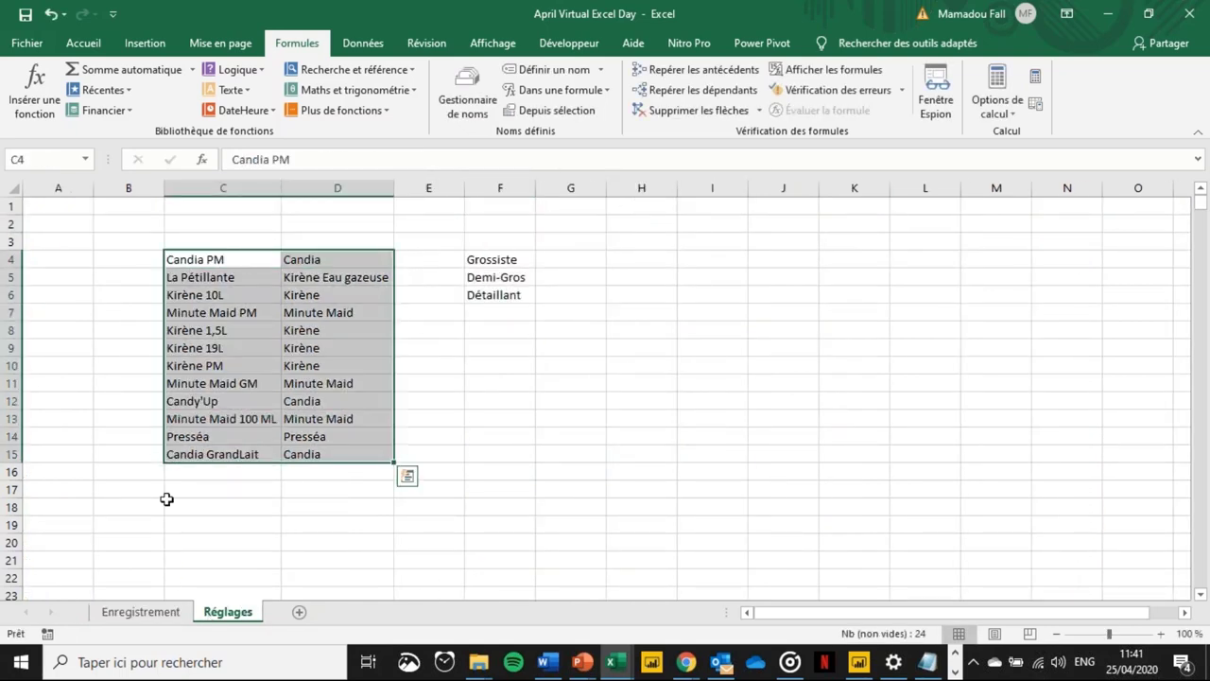
pyautogui.click(141, 612)
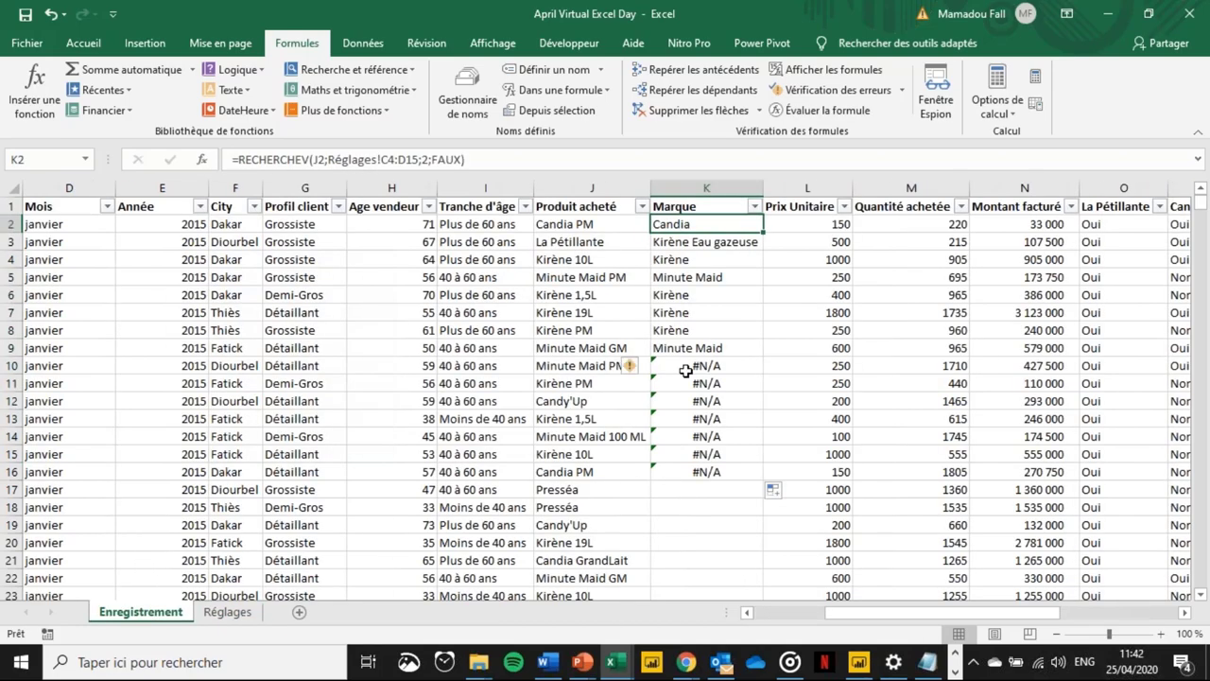
pyautogui.click(696, 368)
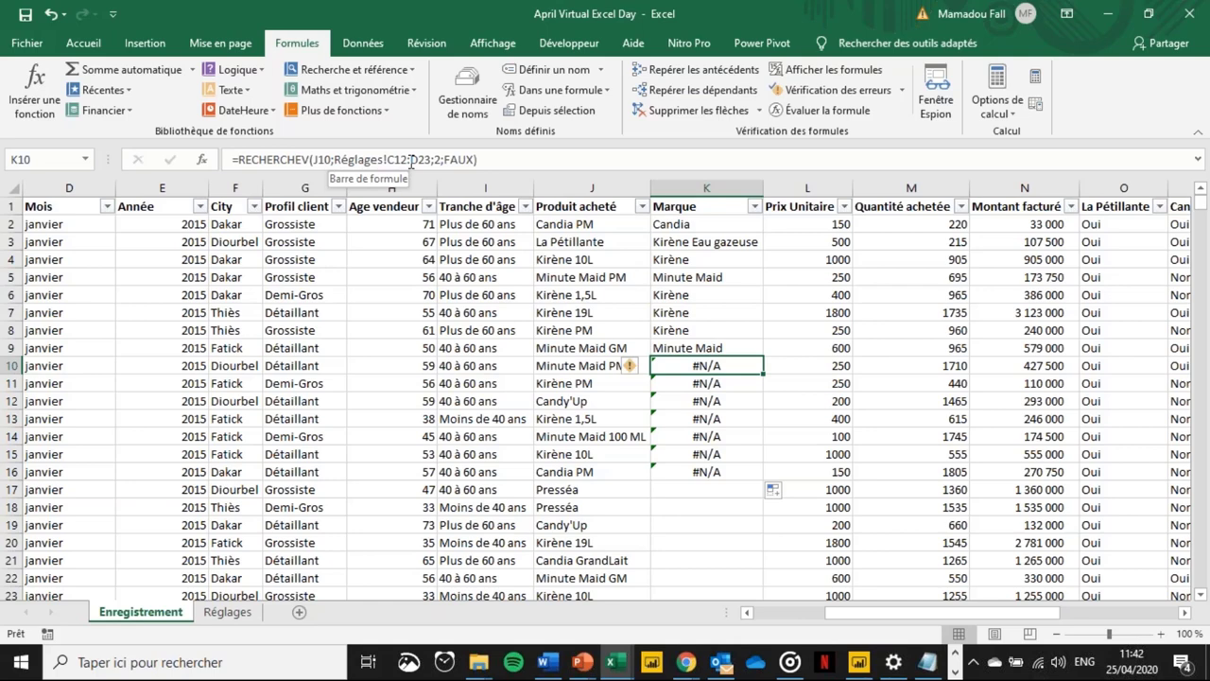
pyautogui.press('Up')
pyautogui.press('Up')
pyautogui.press('Up')
pyautogui.press('Up')
pyautogui.press('Up')
pyautogui.press('Up')
pyautogui.press('Up')
pyautogui.press('Up')
pyautogui.press('Up')
pyautogui.press('Down')
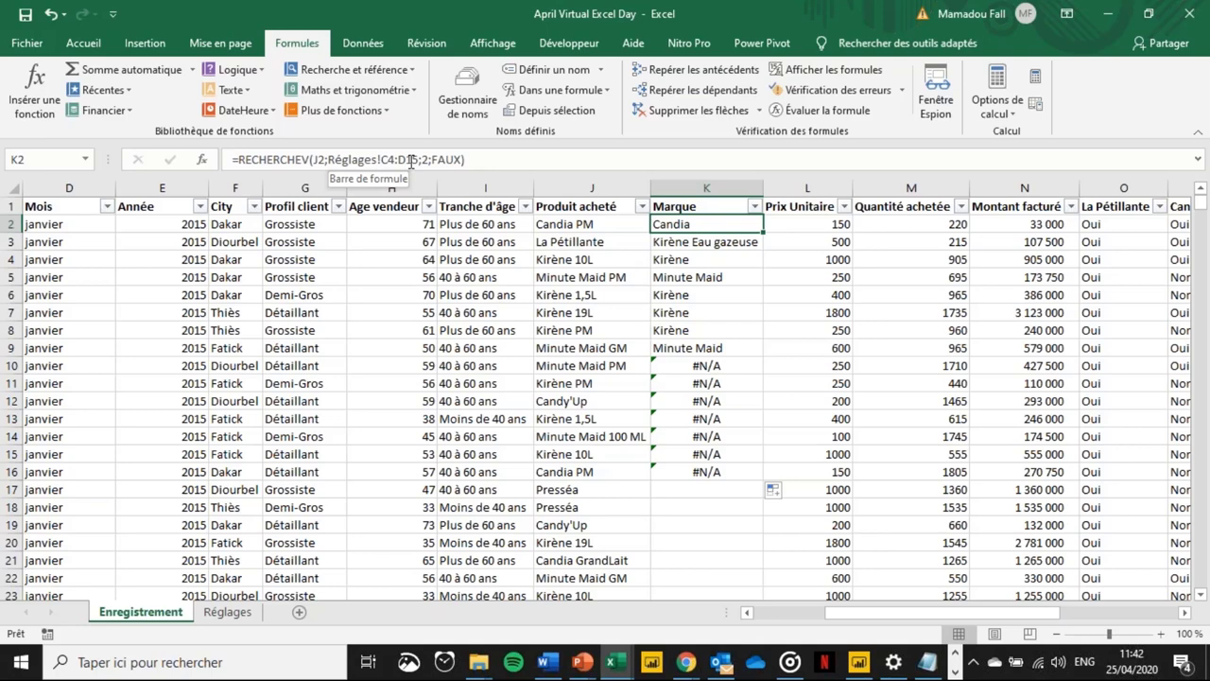
pyautogui.press('Down')
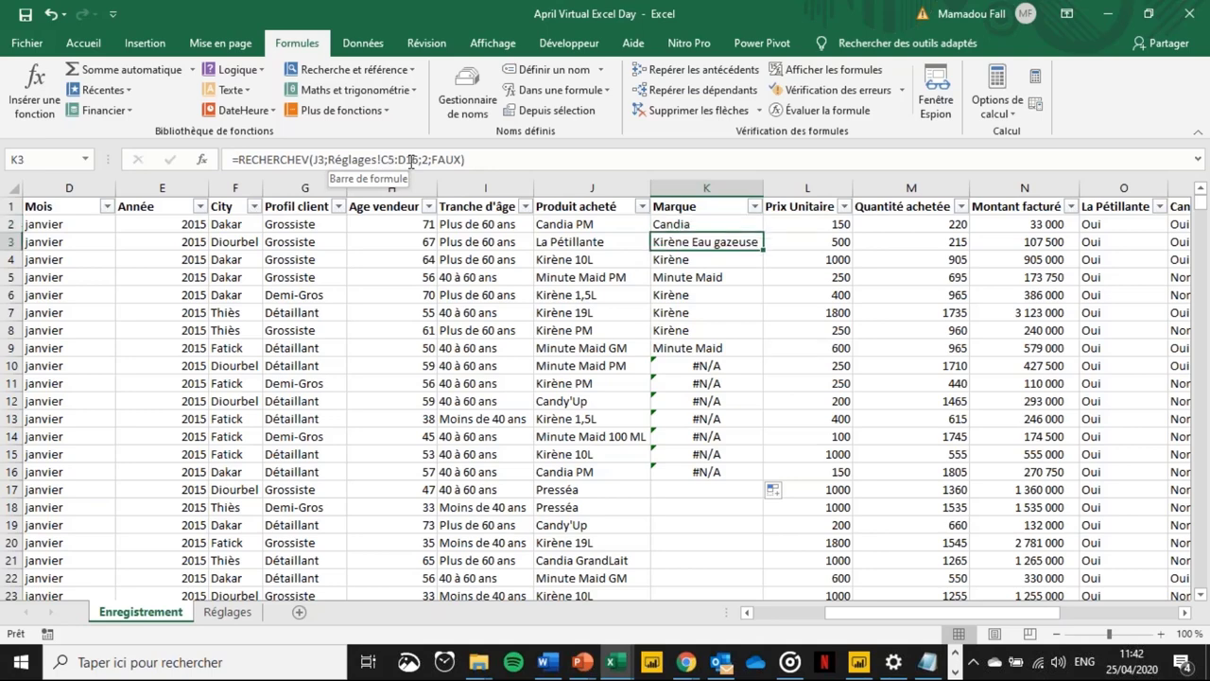
pyautogui.hotkey('ctrl', 'shift', 'Down')
# - Clear K2:K16 and start a new RECHERCHEV in K2 using J2 as lookup value
pyautogui.press('Delete')
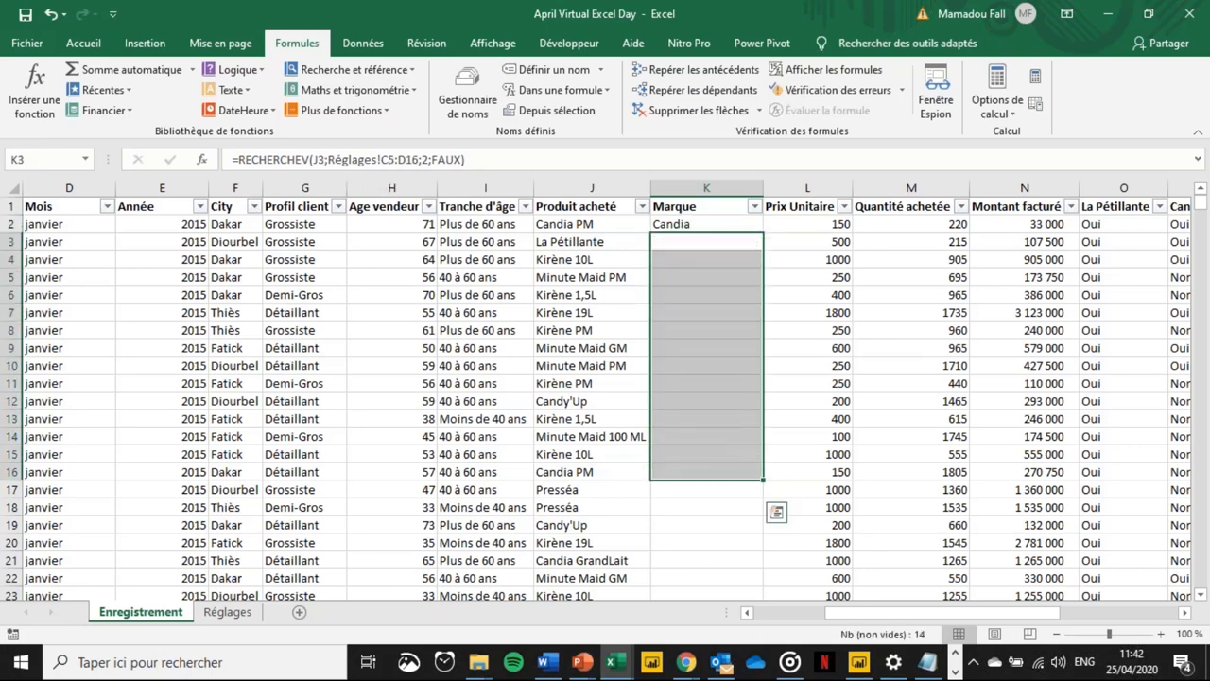
pyautogui.press('Up')
pyautogui.press('Up')
pyautogui.press('Down')
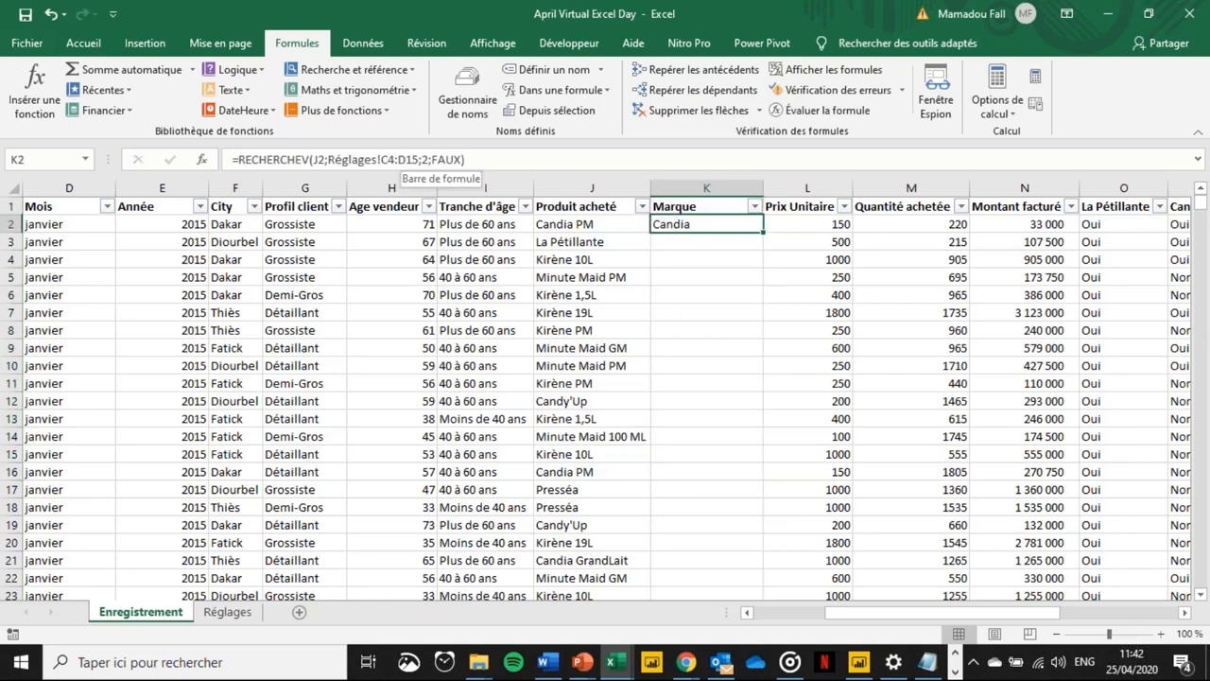
pyautogui.press('Delete')
pyautogui.write('=re')
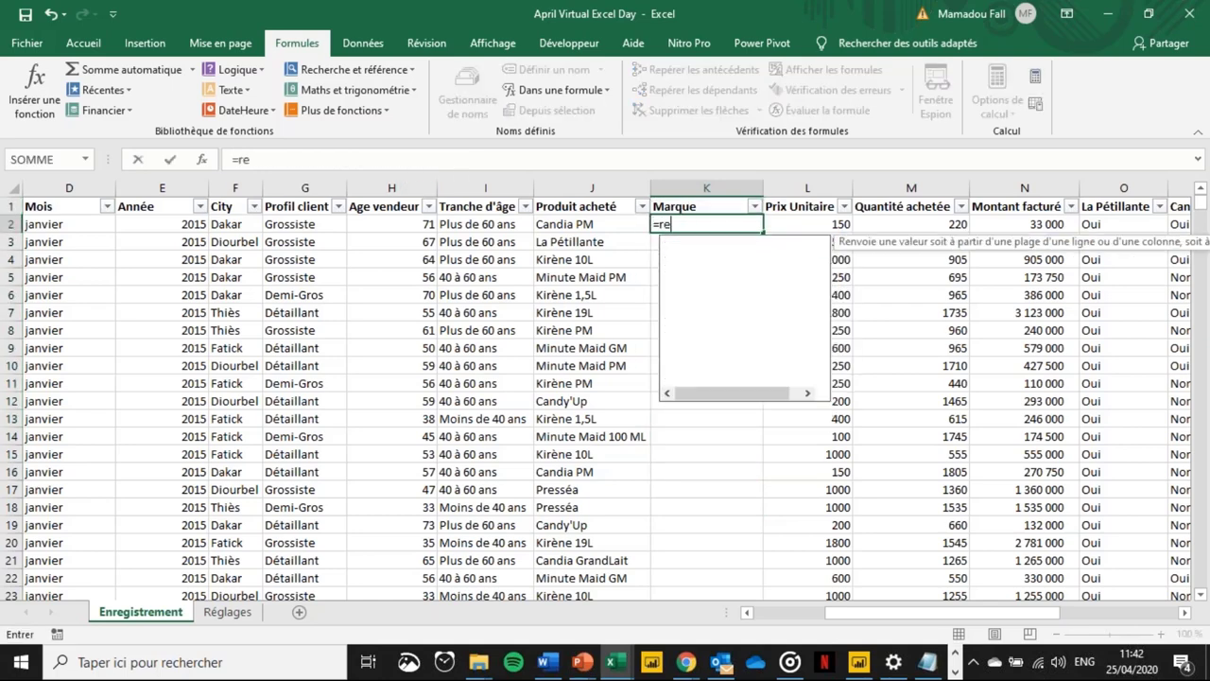
pyautogui.write('ch')
pyautogui.click(711, 273)
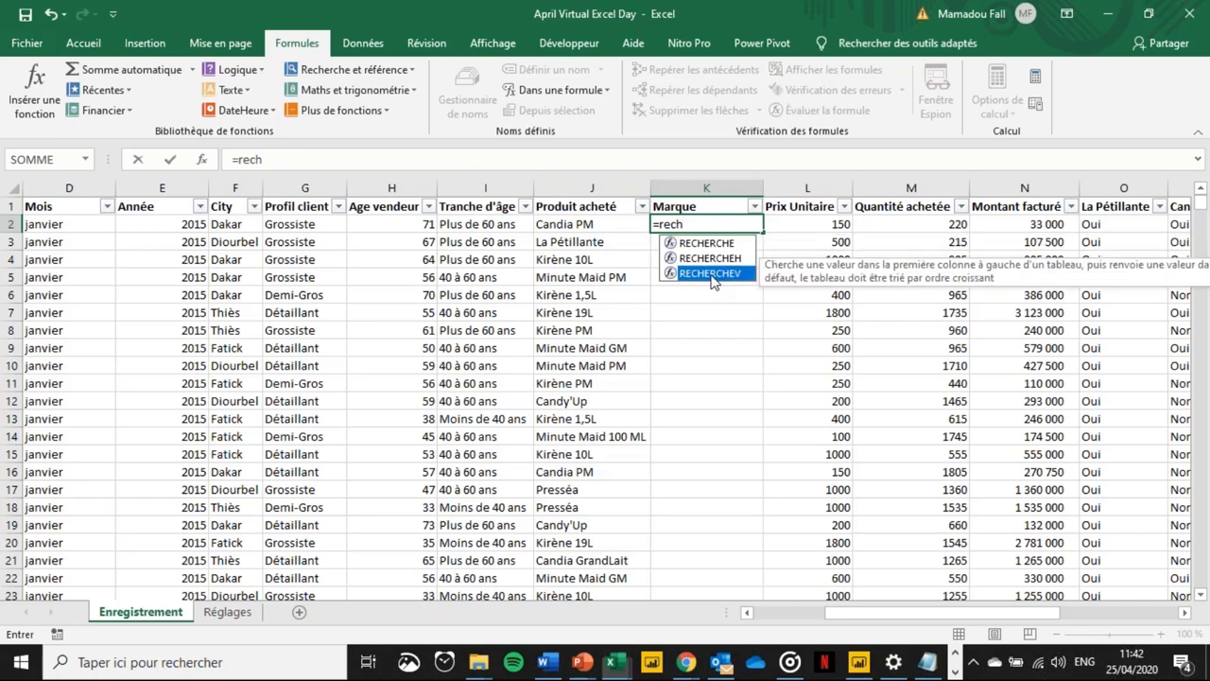
pyautogui.press('Tab')
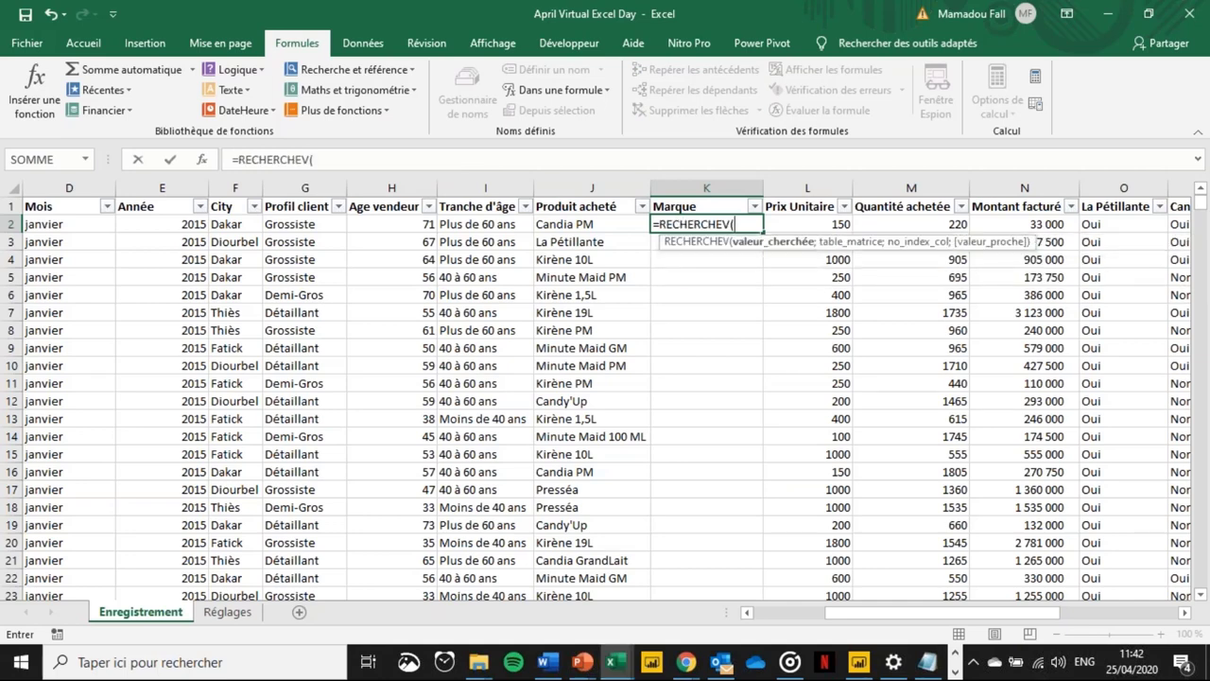
pyautogui.click(593, 224)
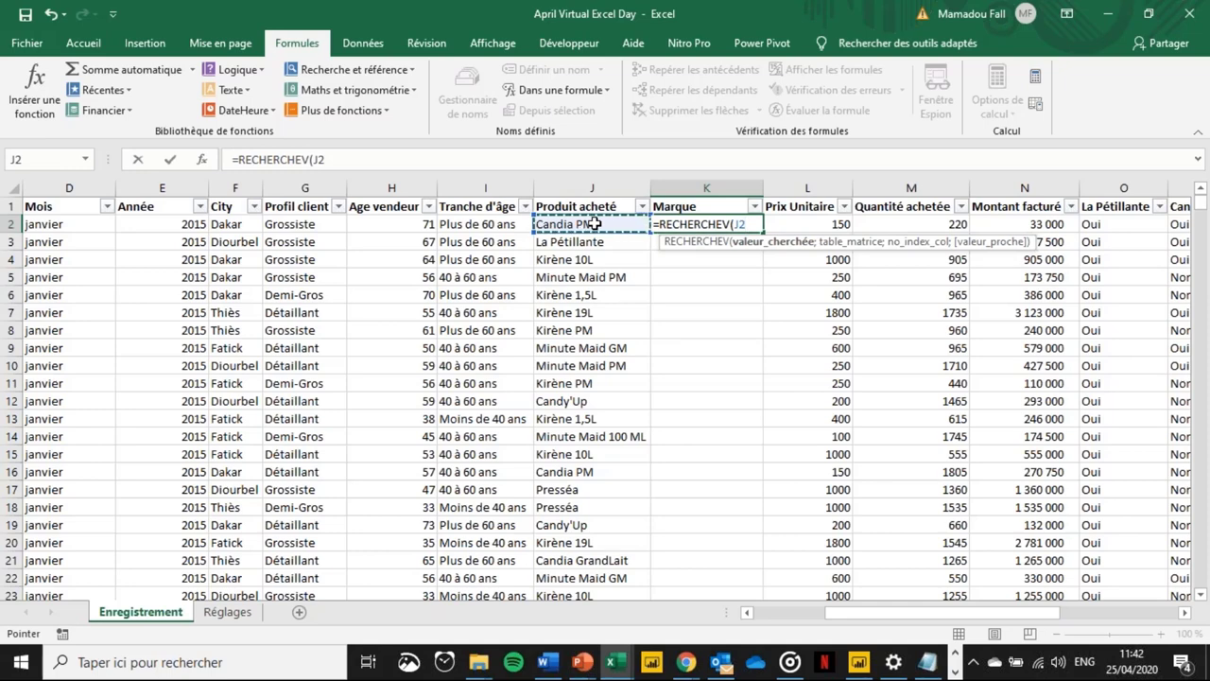
pyautogui.write(';')
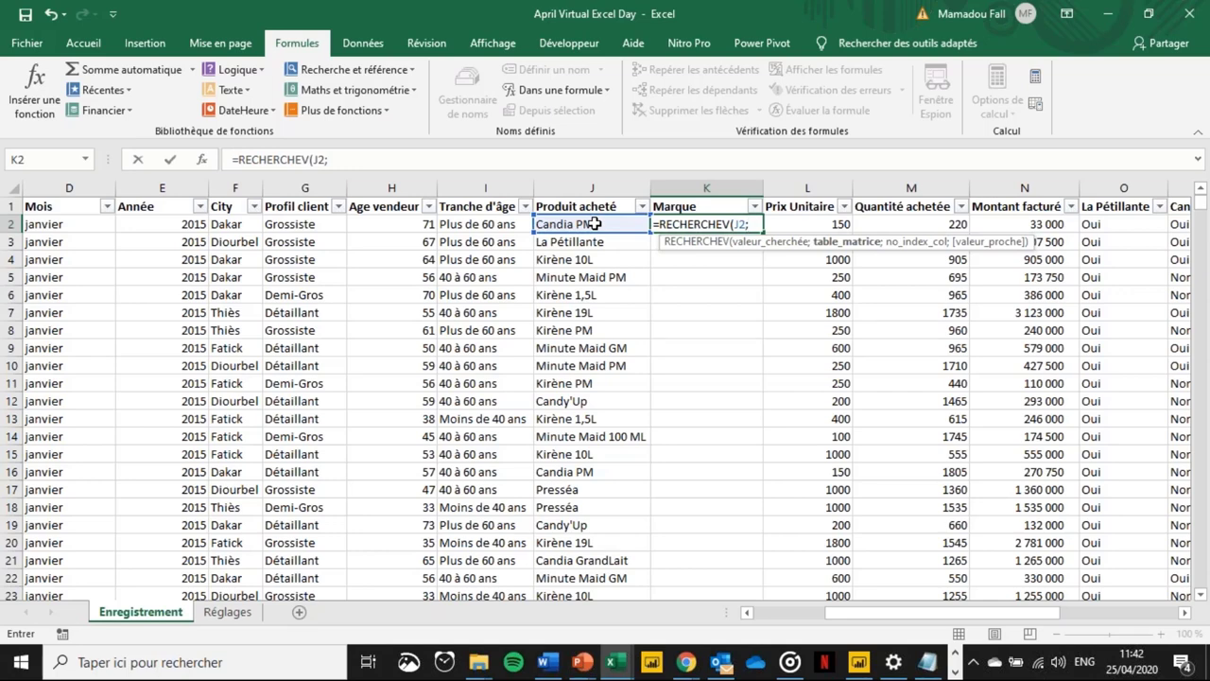
# - Finish the lookup with absolute table Réglages!$C$4:$D$15, column 2 and FAUX
pyautogui.click(229, 613)
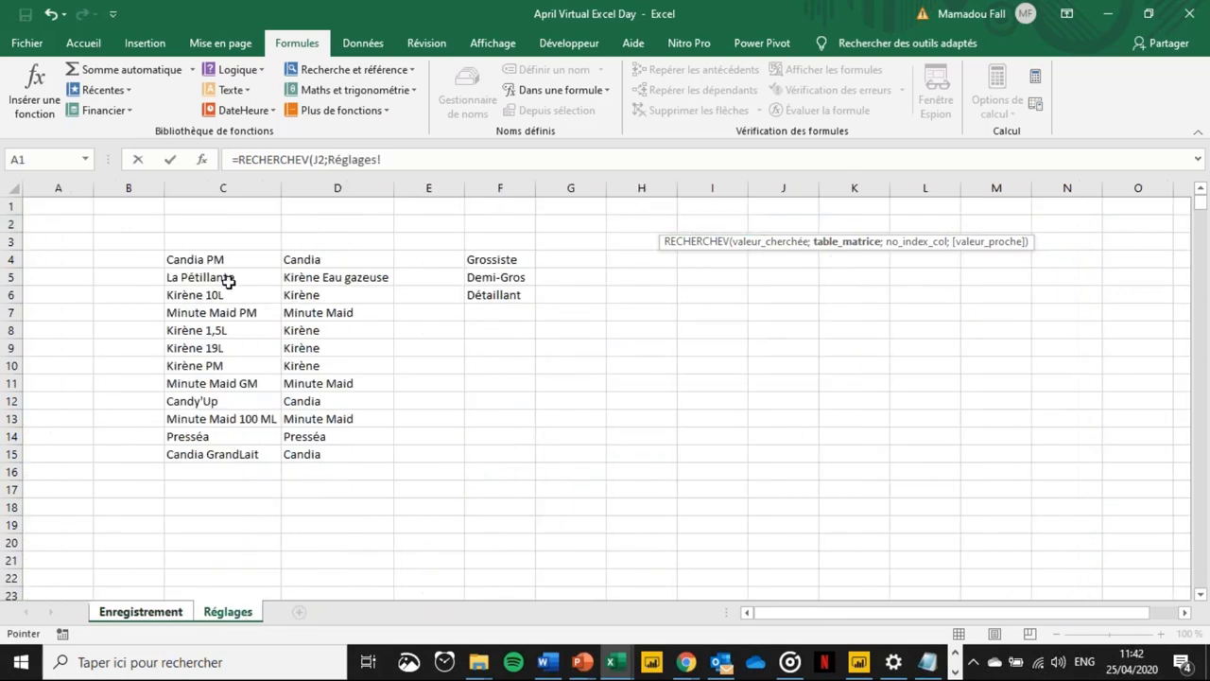
pyautogui.click(217, 274)
pyautogui.press('Up')
pyautogui.hotkey('ctrl', 'shift', 'Down')
pyautogui.hotkey('ctrl', 'shift', 'Right')
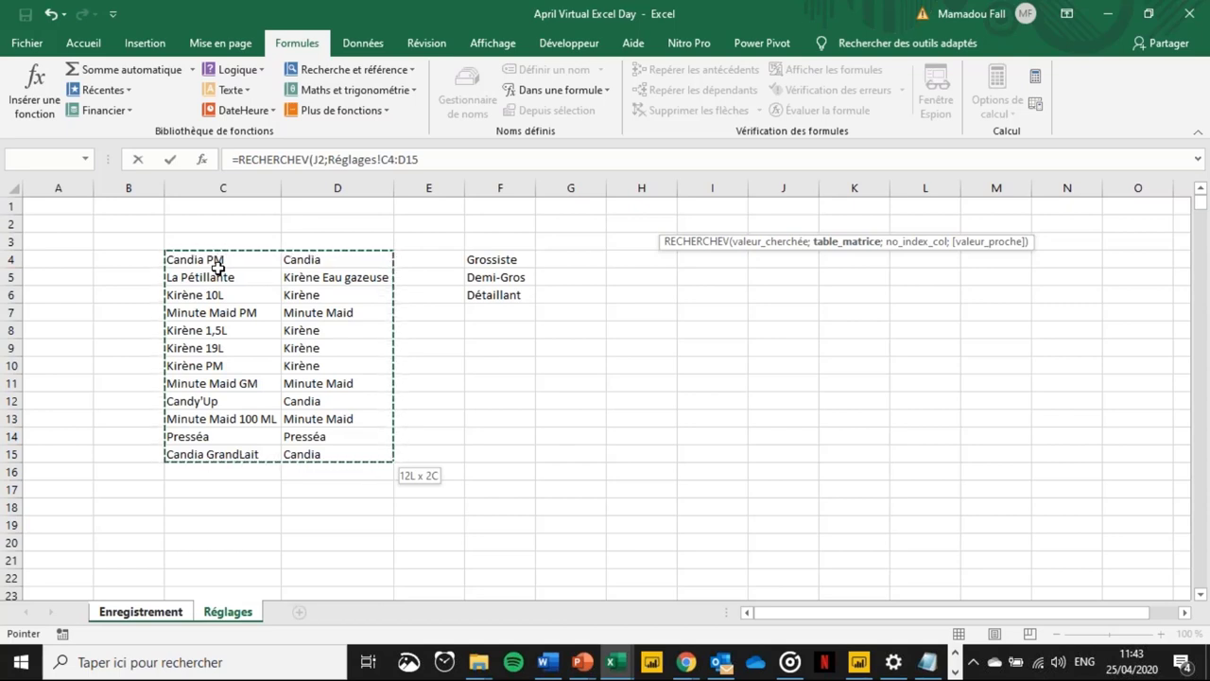
pyautogui.press('F4')
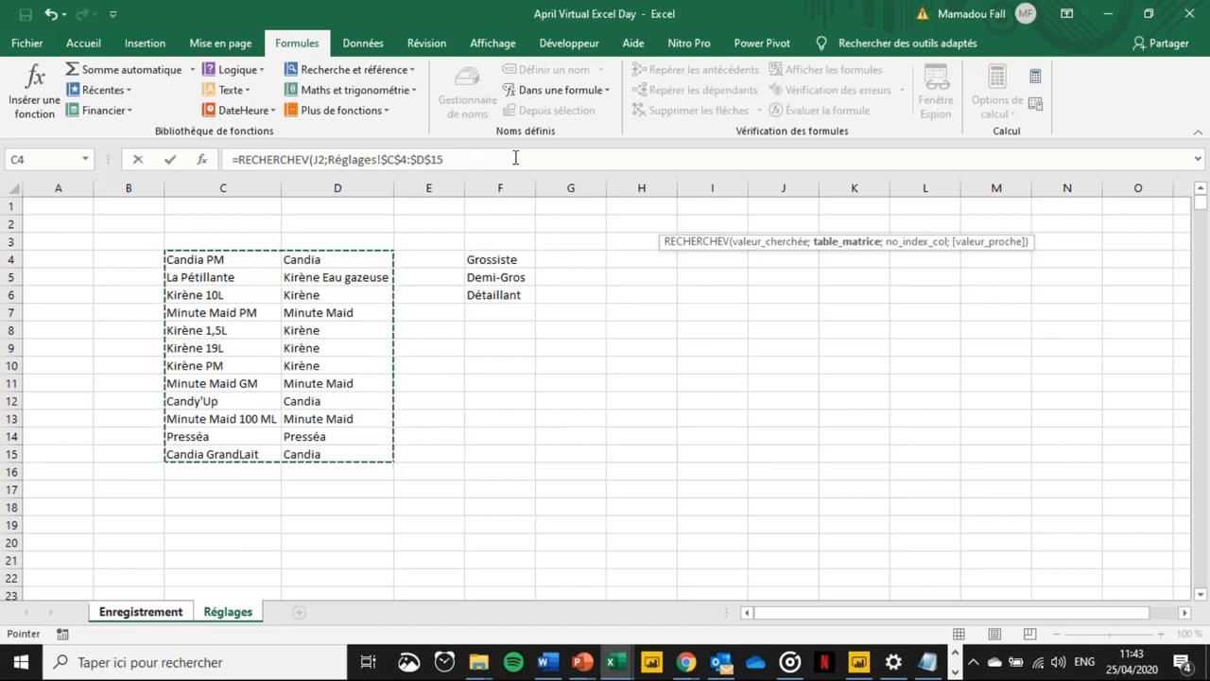
pyautogui.write(';')
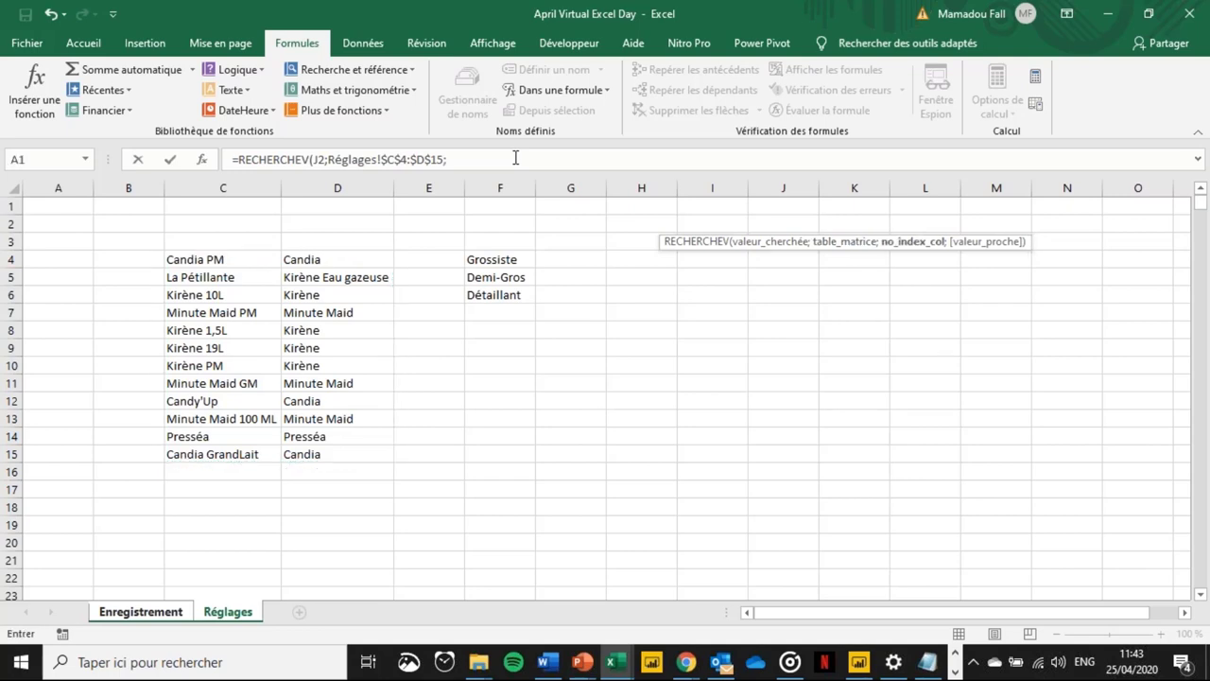
pyautogui.write('2;')
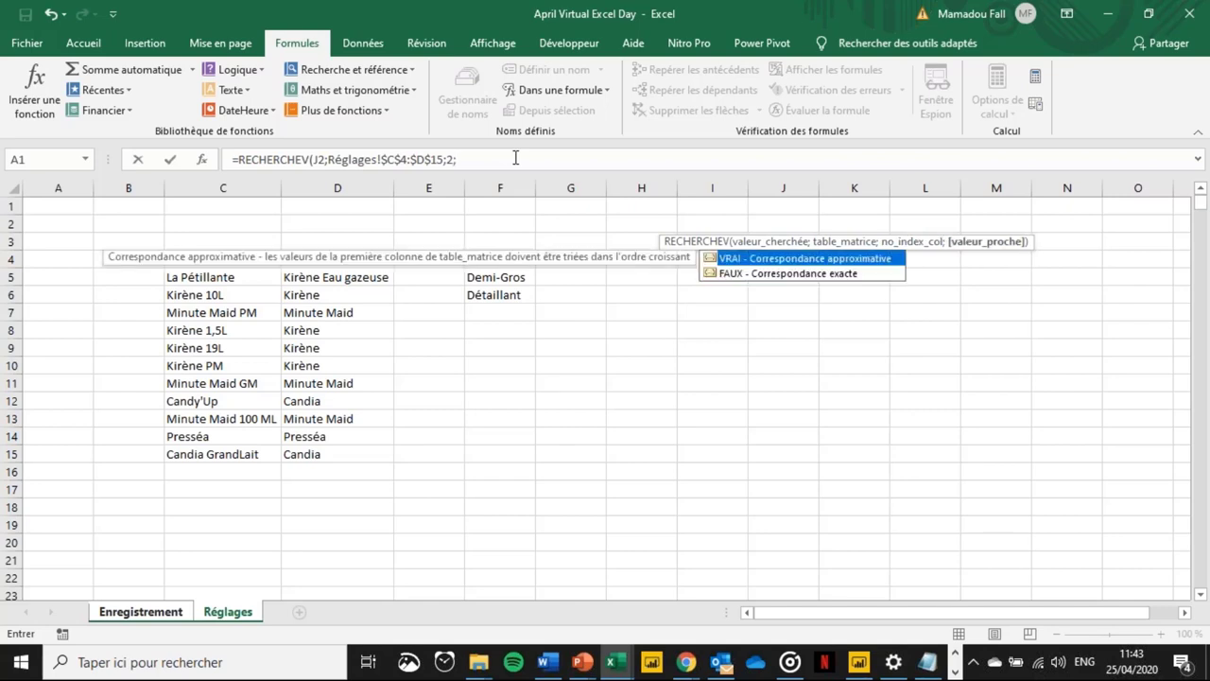
pyautogui.doubleClick(789, 274)
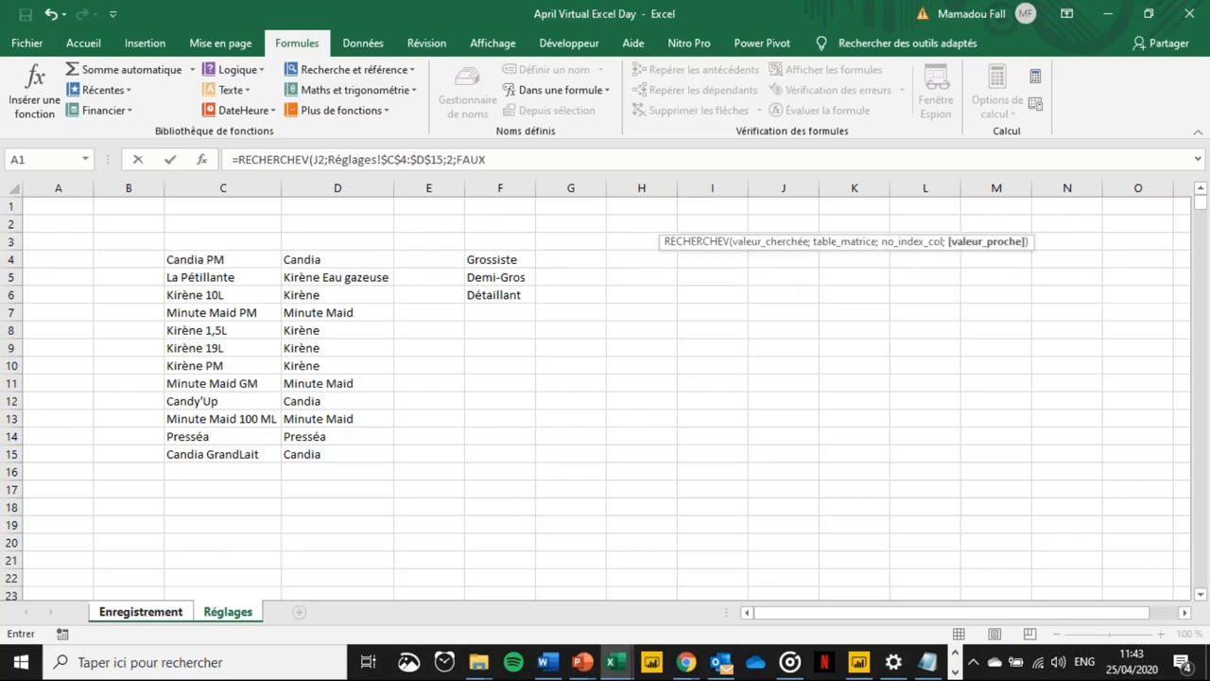
pyautogui.click(508, 162)
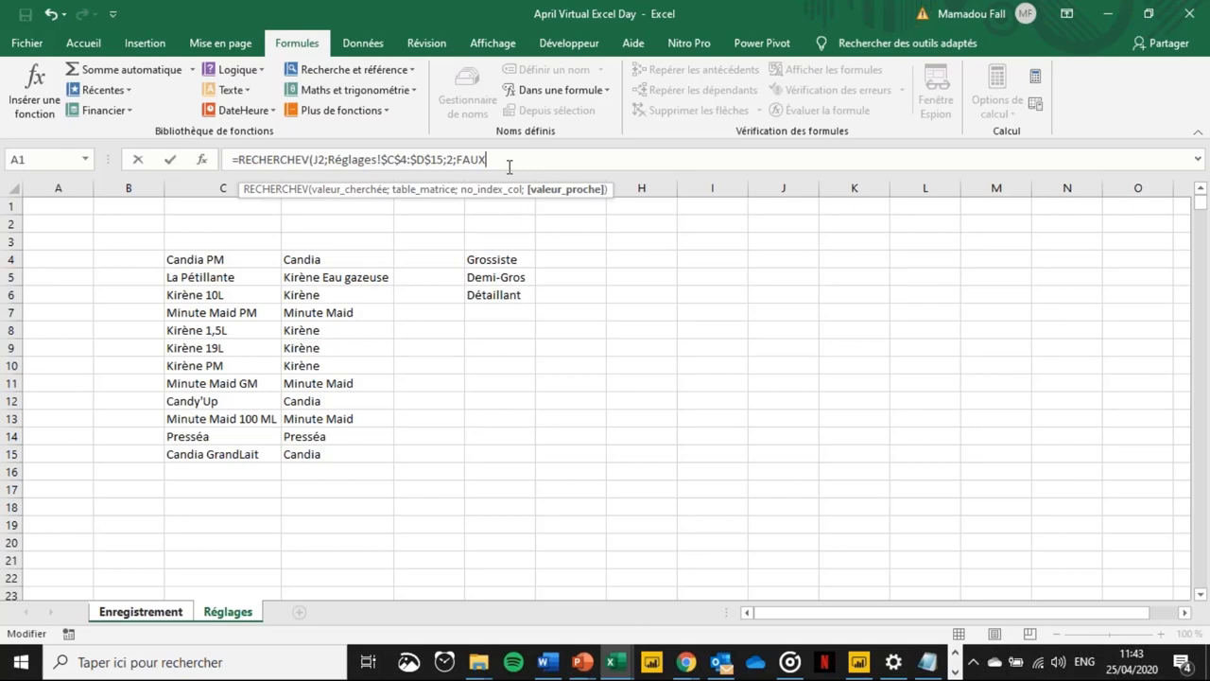
pyautogui.press('Return')
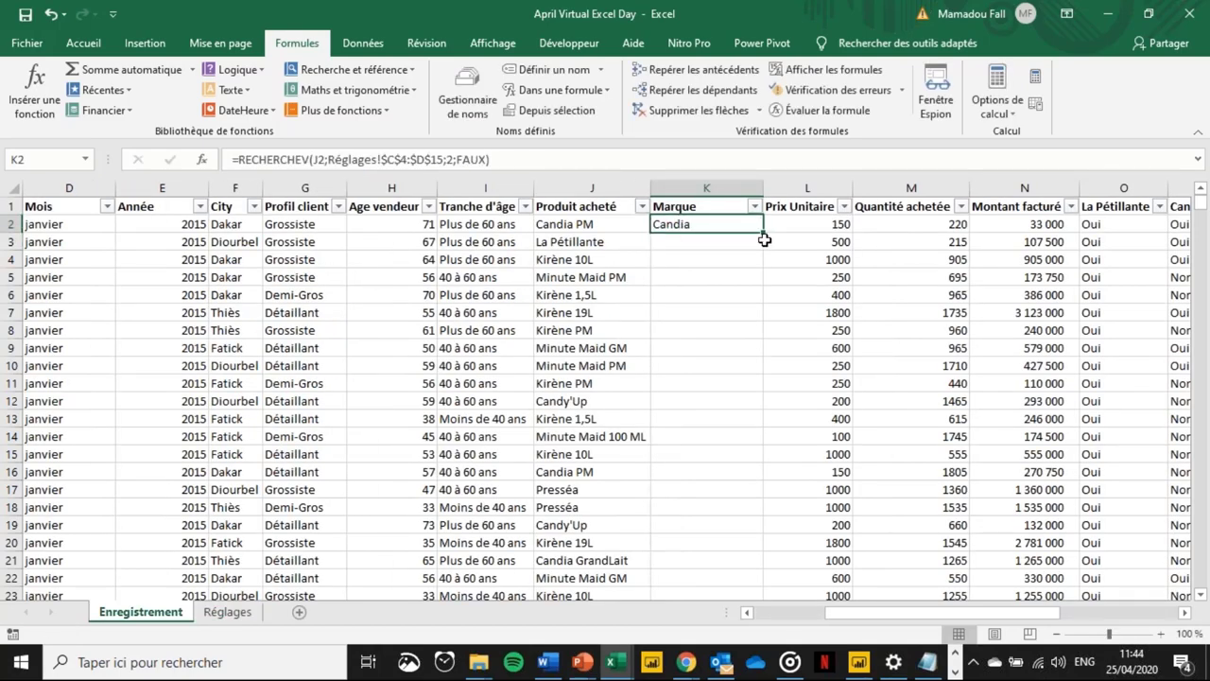
# - Fill the Marque lookup down column K and check the formula in K4
pyautogui.doubleClick(763, 240)
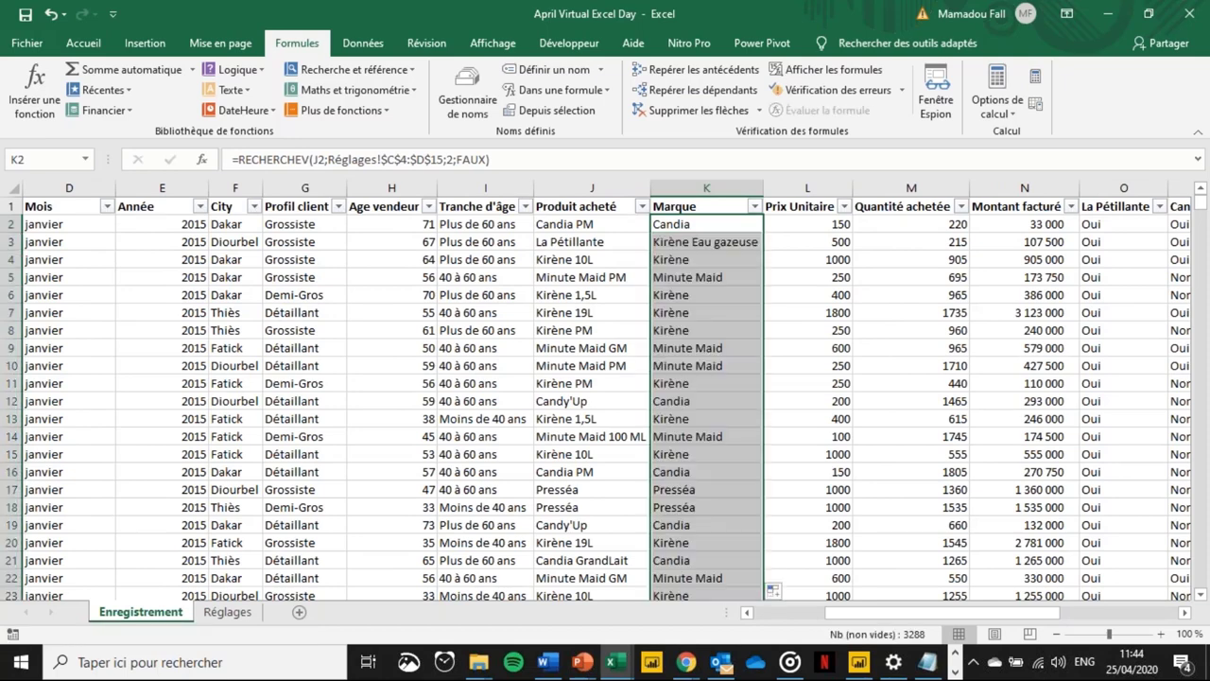
pyautogui.click(678, 328)
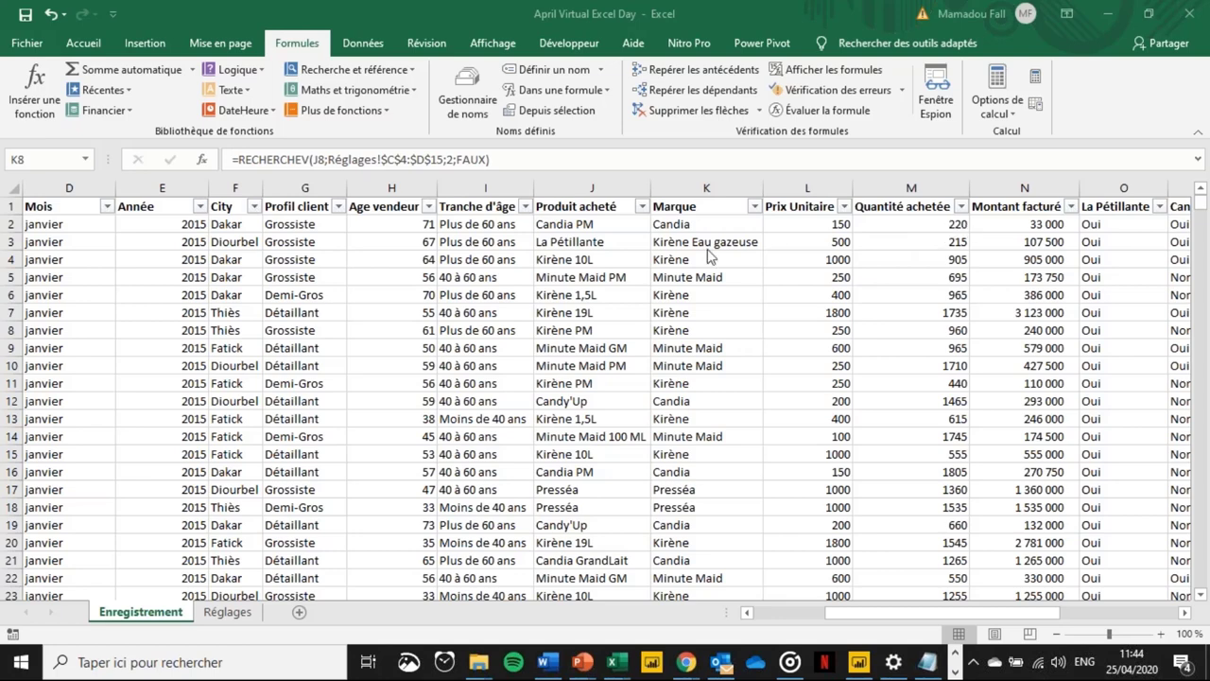
pyautogui.click(676, 263)
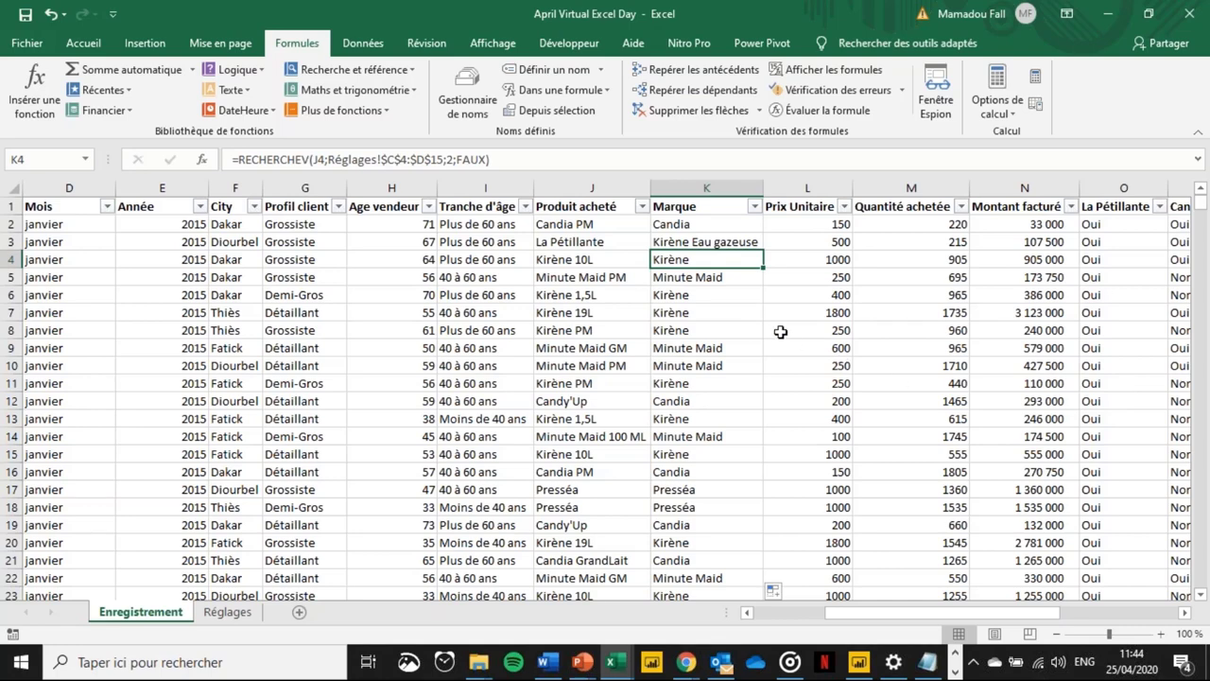
pyautogui.click(709, 222)
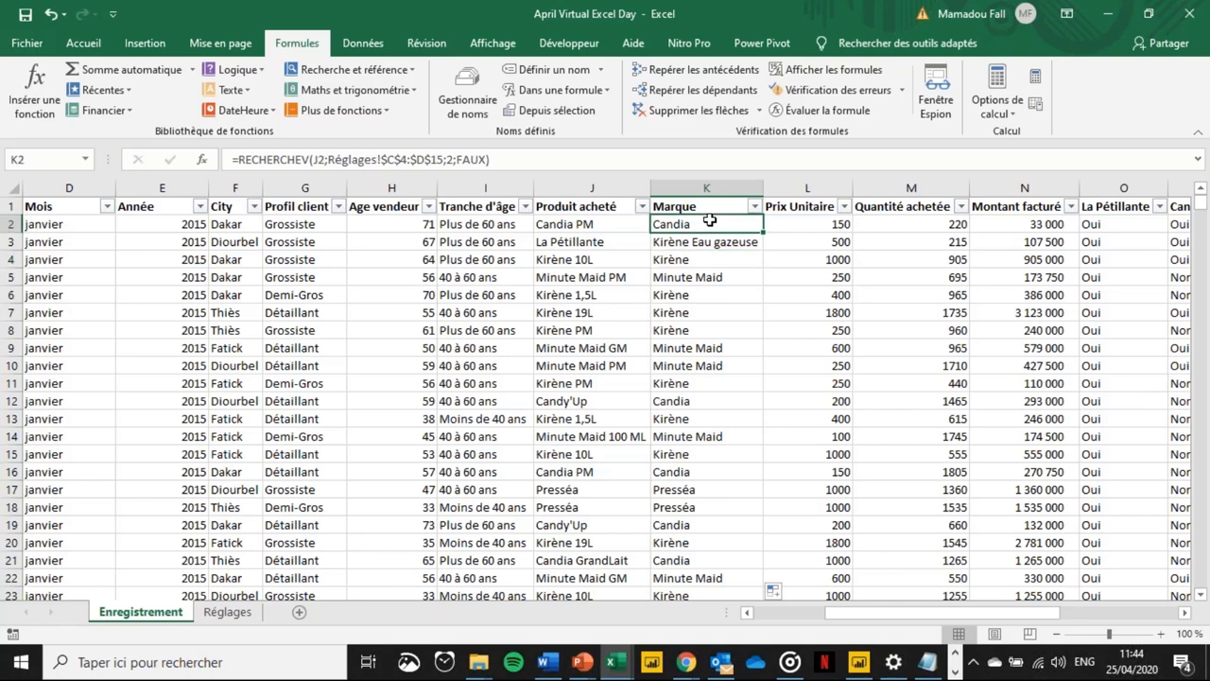
pyautogui.press('Up')
pyautogui.press('Down')
# - Review the table's header row, then select the Marque results from K2 to the last row
pyautogui.press('Up')
pyautogui.press('Right')
pyautogui.press('Right')
pyautogui.press('Right')
pyautogui.press('Right')
pyautogui.press('Right')
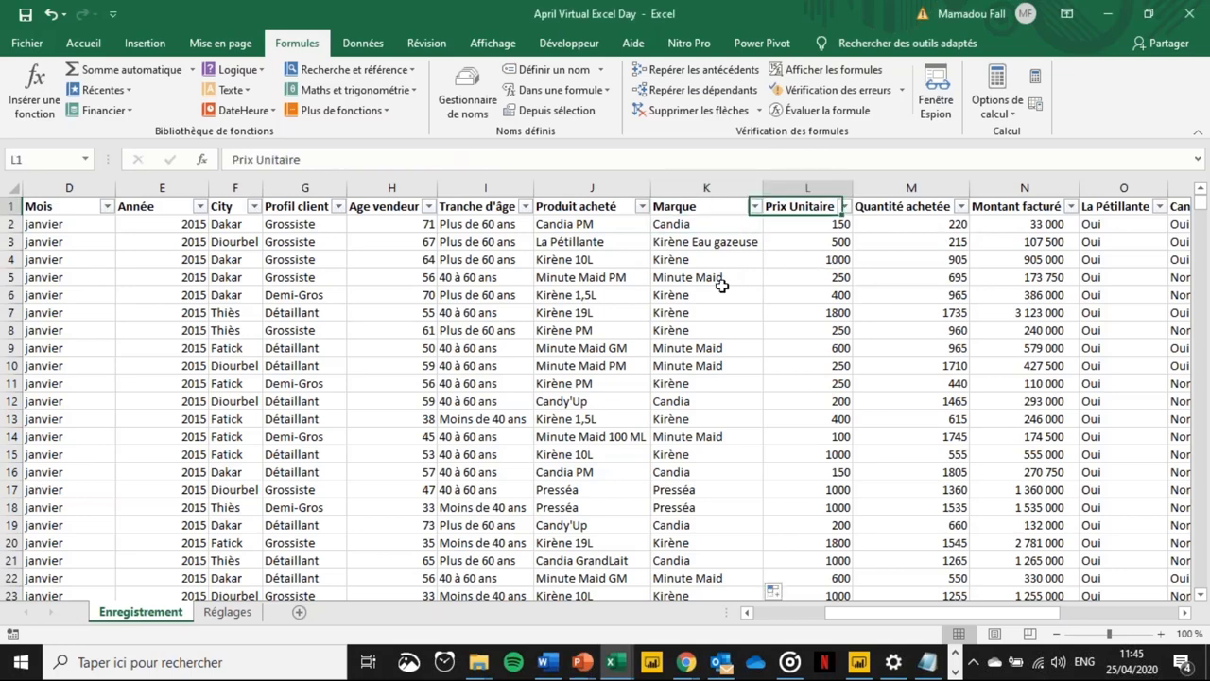
pyautogui.press('Right')
pyautogui.press('Right')
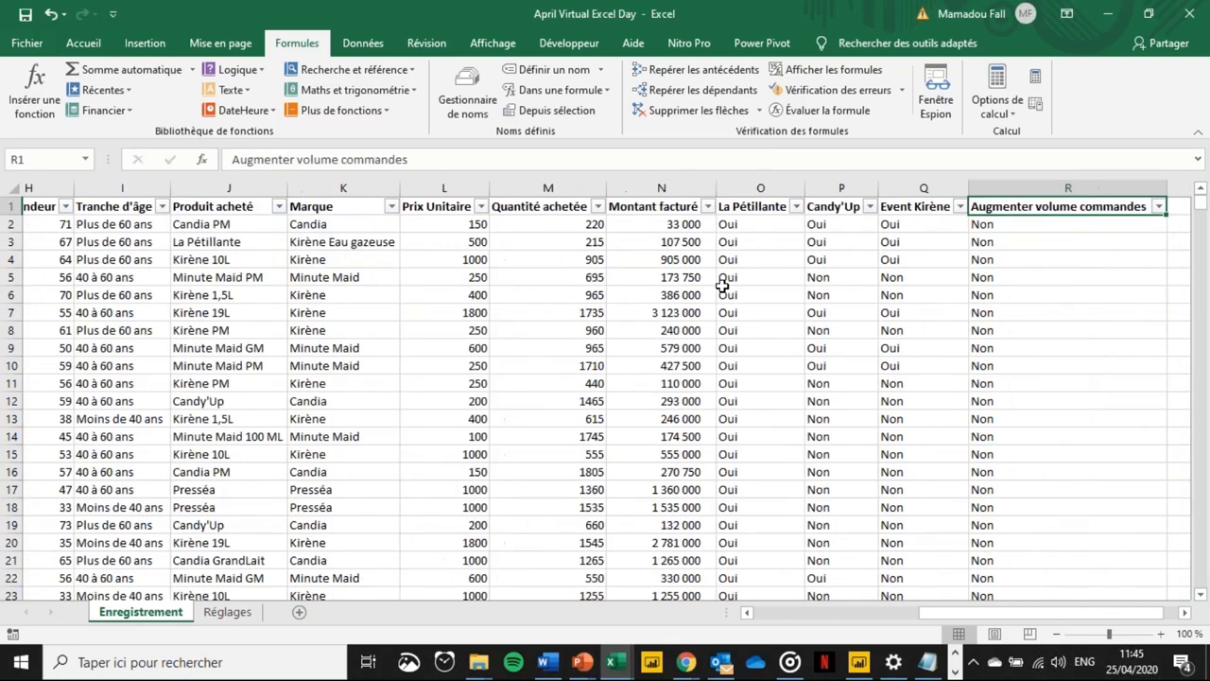
pyautogui.press('Left')
pyautogui.press('Left')
pyautogui.press('Left')
pyautogui.press('Left')
pyautogui.press('Left')
pyautogui.press('Left')
pyautogui.press('Left')
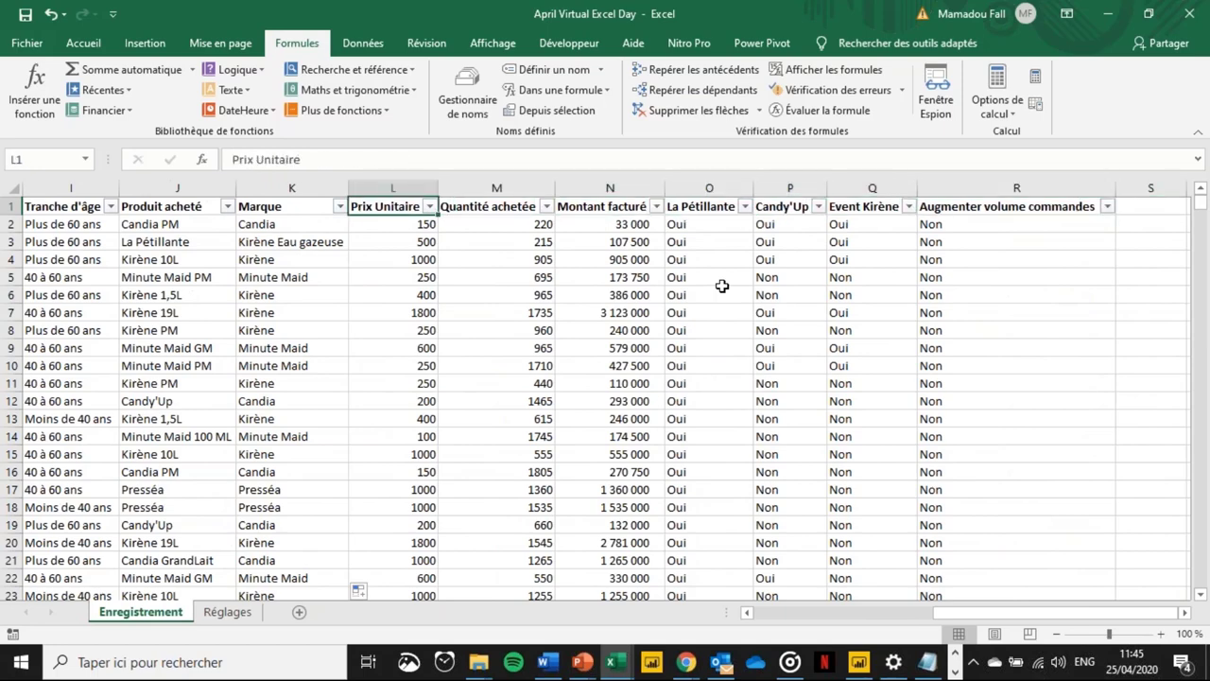
pyautogui.press('Right')
pyautogui.press('Right')
pyautogui.press('Right')
pyautogui.press('Right')
pyautogui.press('Right')
pyautogui.press('Right')
pyautogui.press('Right')
pyautogui.press('Right')
pyautogui.press('Right')
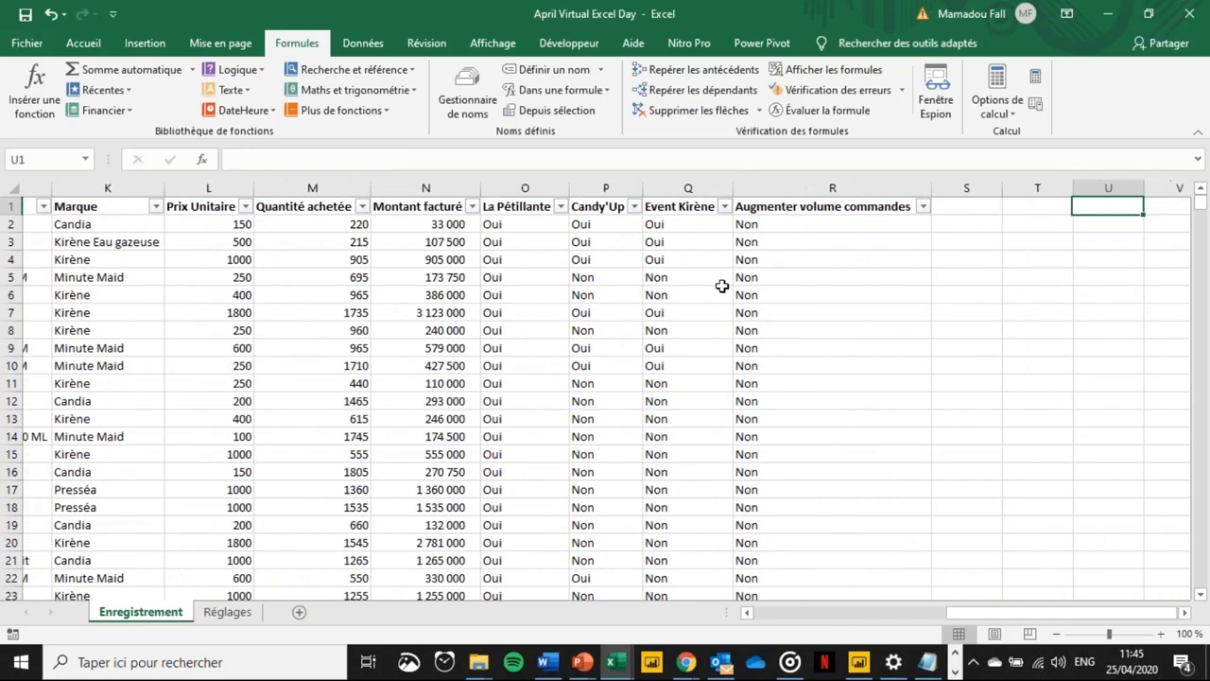
pyautogui.press('Left')
pyautogui.press('Left')
pyautogui.press('Left')
pyautogui.press('Left')
pyautogui.press('Left')
pyautogui.press('Left')
pyautogui.press('Left')
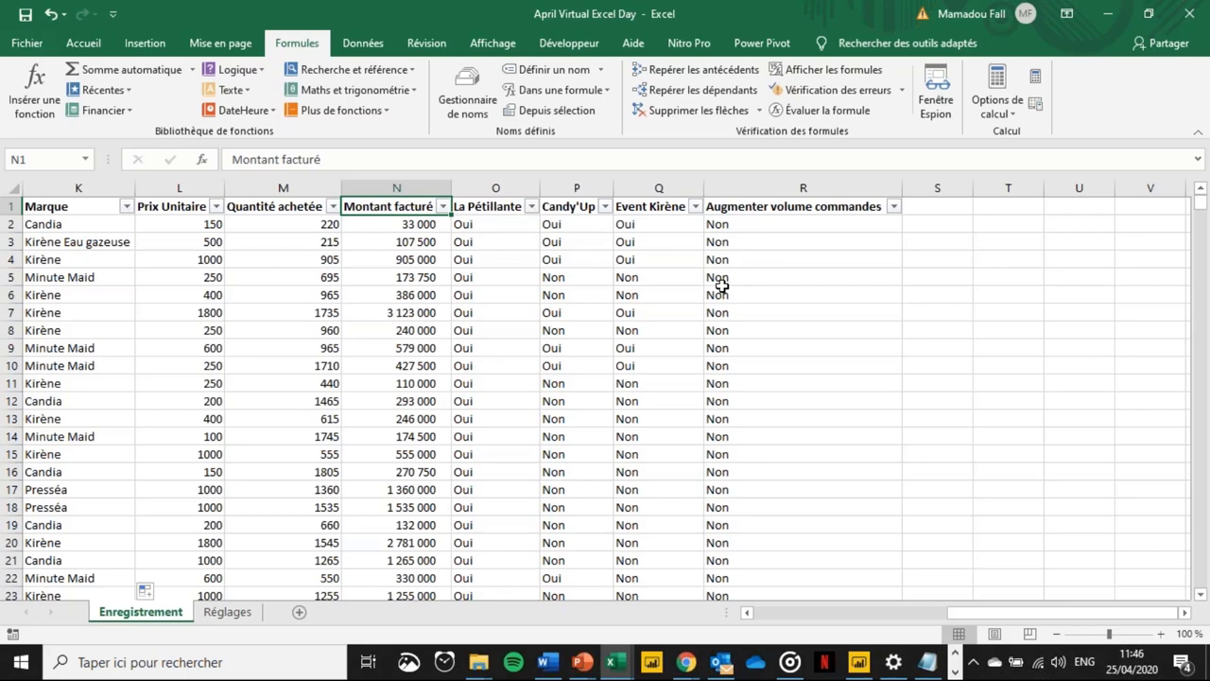
pyautogui.press('Left')
pyautogui.press('Left')
pyautogui.press('Left')
pyautogui.press('Left')
pyautogui.press('Left')
pyautogui.press('Left')
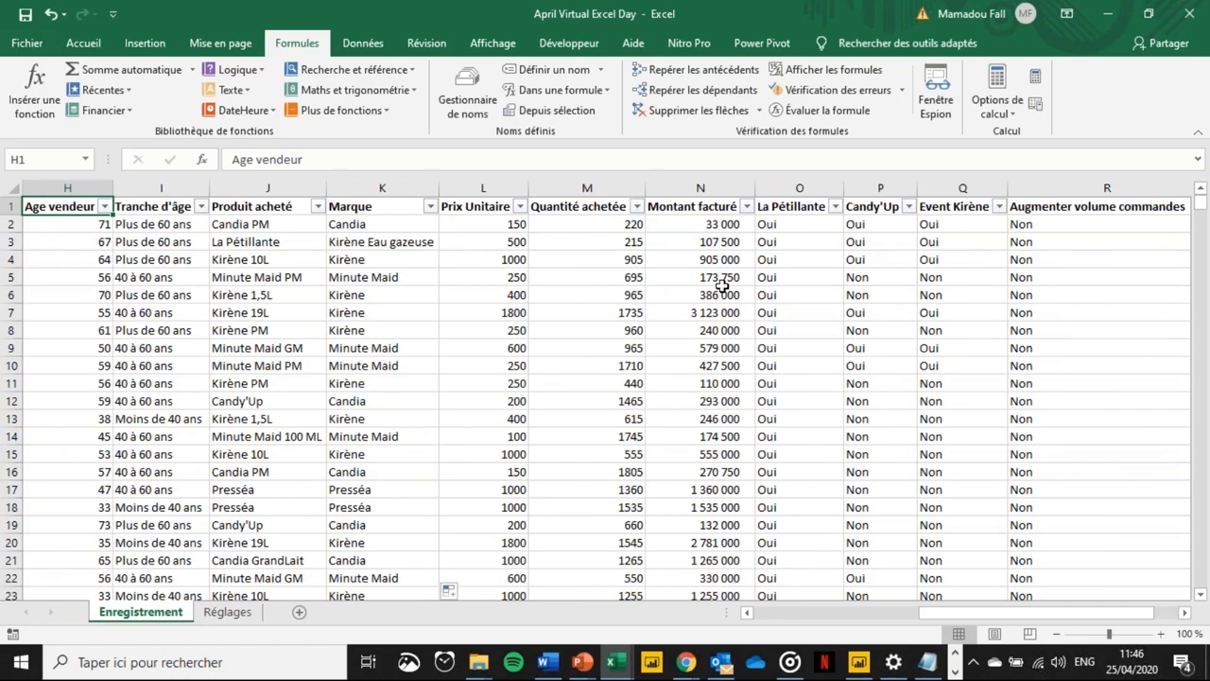
pyautogui.press('Right')
pyautogui.press('Right')
pyautogui.press('Right')
pyautogui.press('Down')
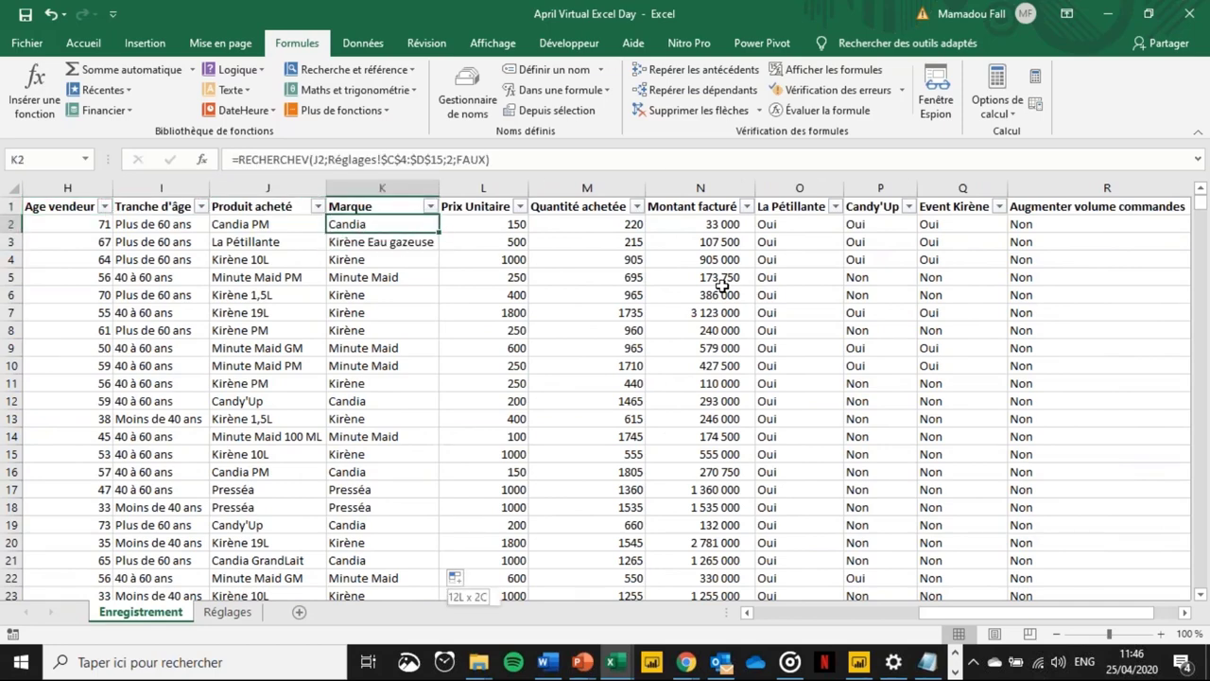
pyautogui.hotkey('ctrl', 'shift', 'Down')
# - Erase the selected Marque lookup results and return to K2
pyautogui.press('Delete')
pyautogui.hotkey('ctrl', 'BackSpace')
pyautogui.press('Up')
pyautogui.press('Down')
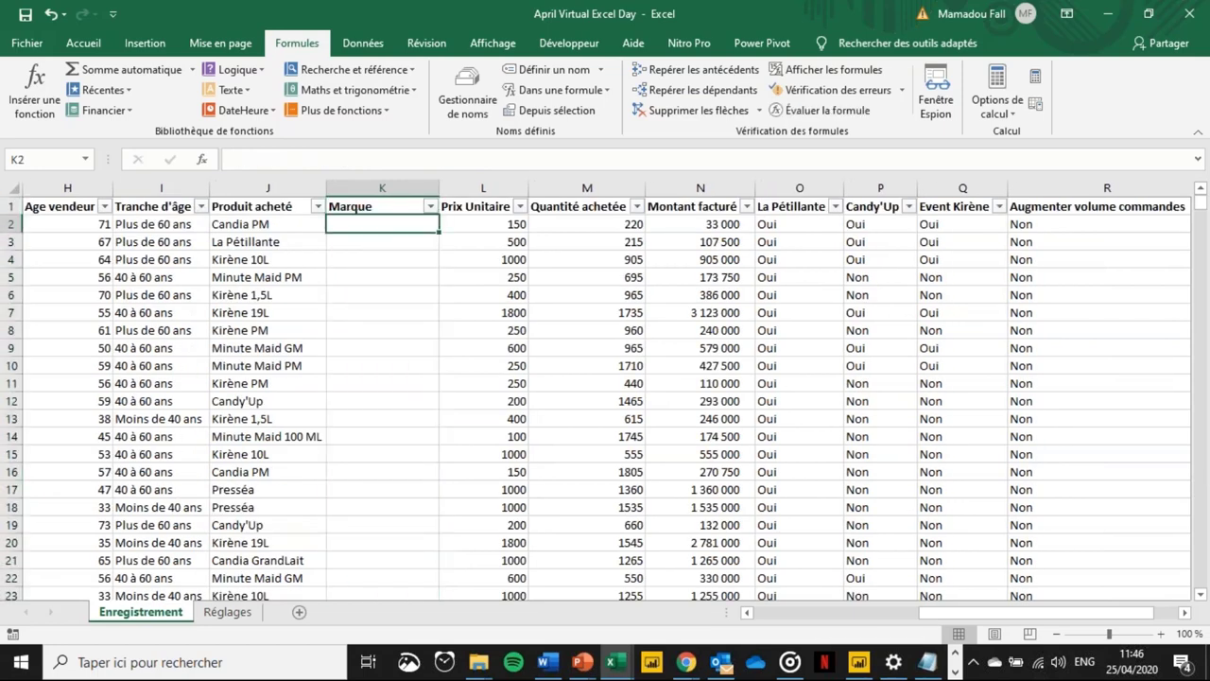
# - Begin =RECHERCHEV in K2 with J2 as the lookup value
pyautogui.write('=rech')
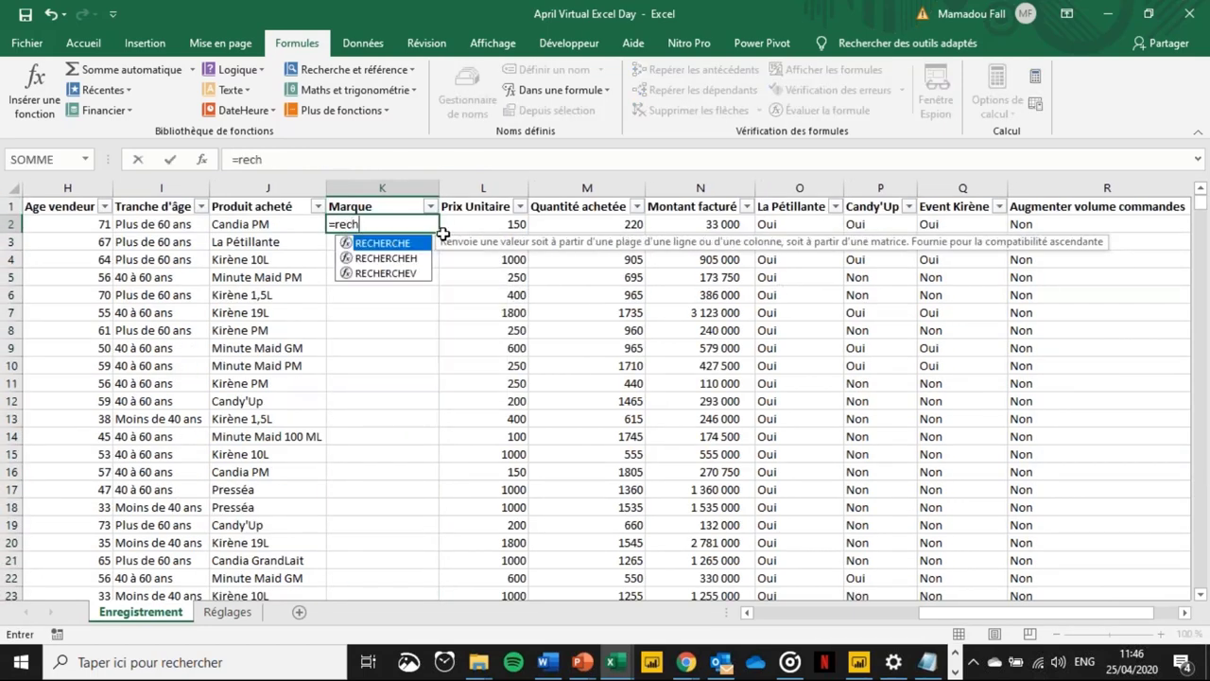
pyautogui.click(392, 275)
pyautogui.press('Tab')
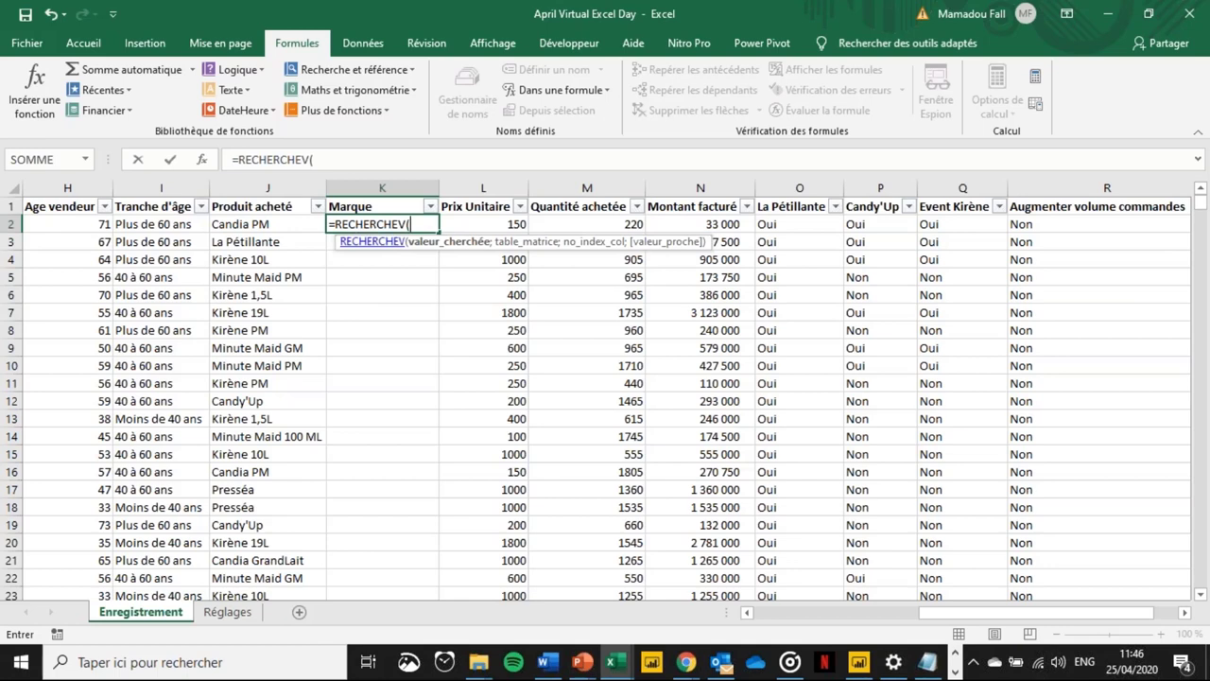
pyautogui.click(286, 225)
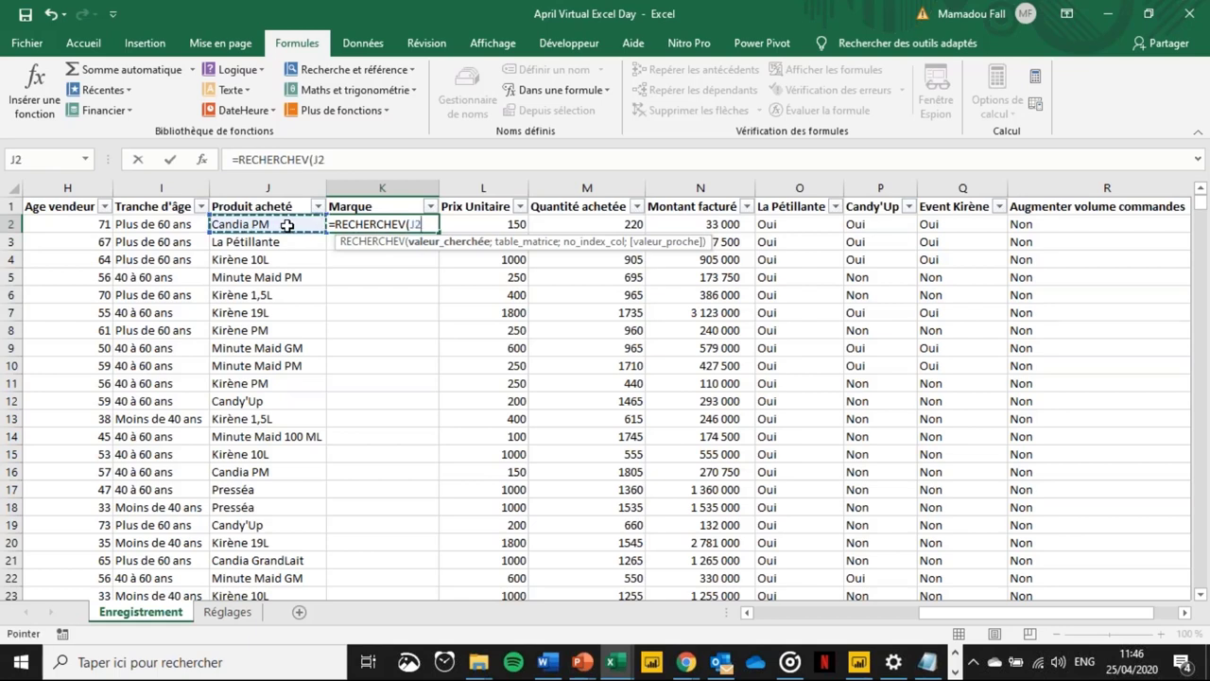
pyautogui.write(';')
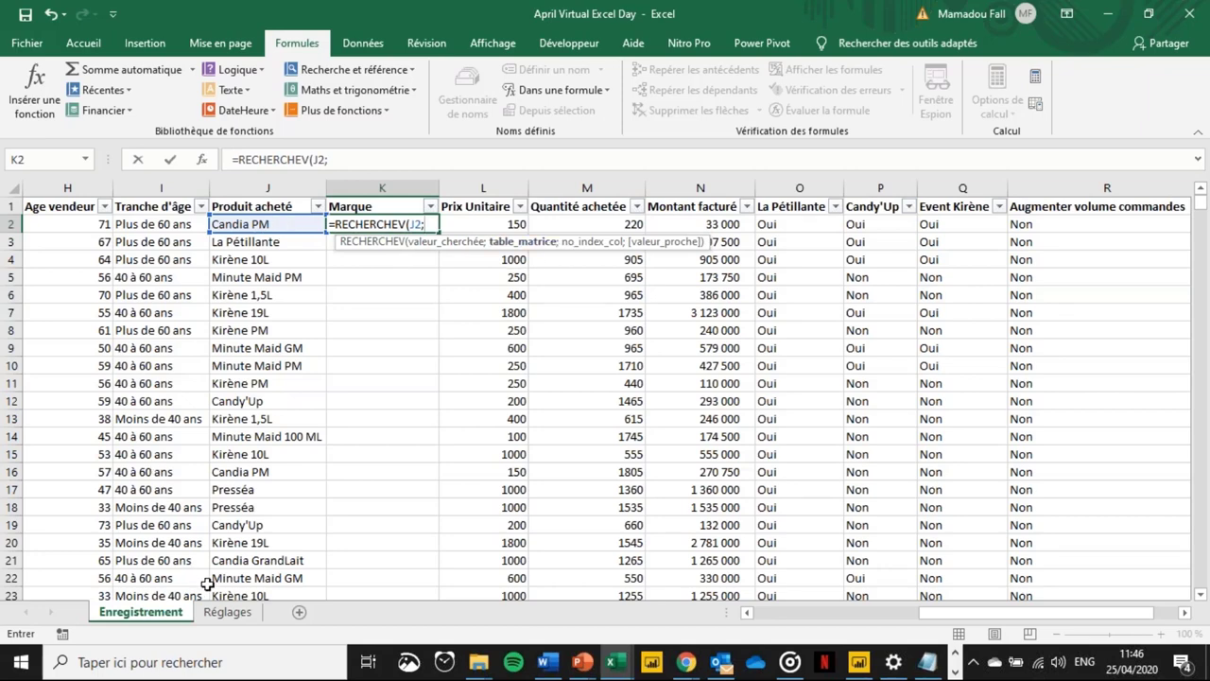
pyautogui.click(222, 614)
# - Complete the K2 lookup with Réglages!$C$4:$D$15, column 2 and FAUX, showing Candia
pyautogui.moveTo(180, 260); pyautogui.dragTo(338, 449)
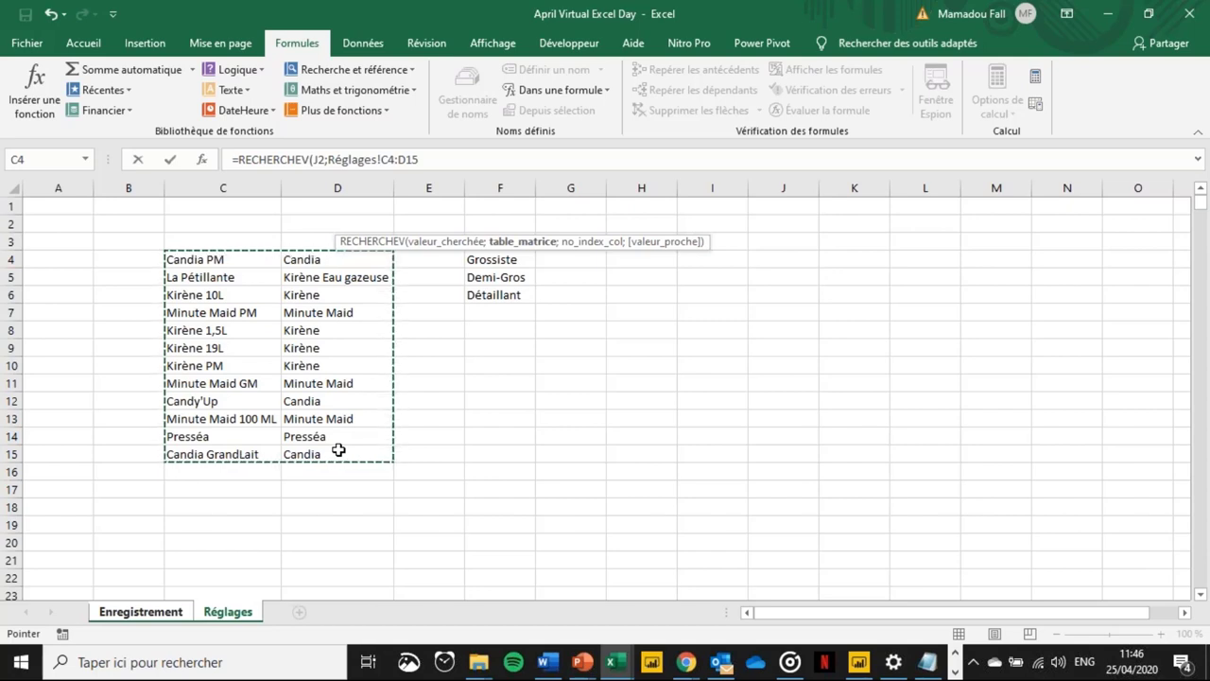
pyautogui.press('F4')
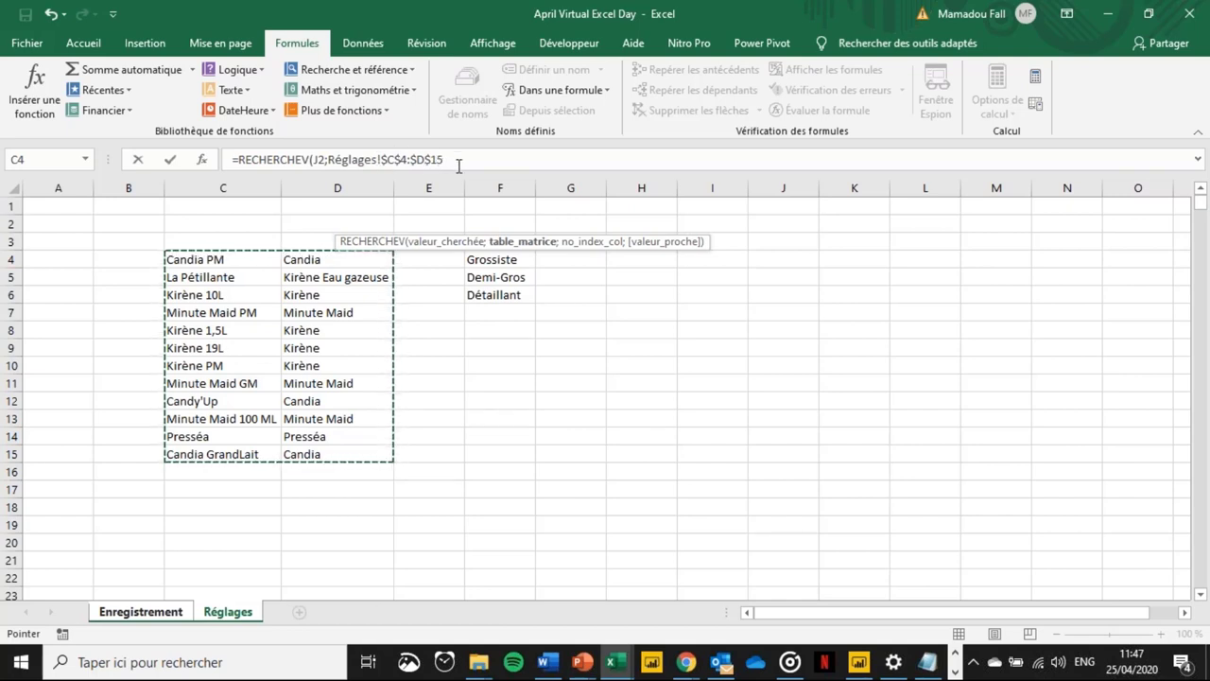
pyautogui.write(';')
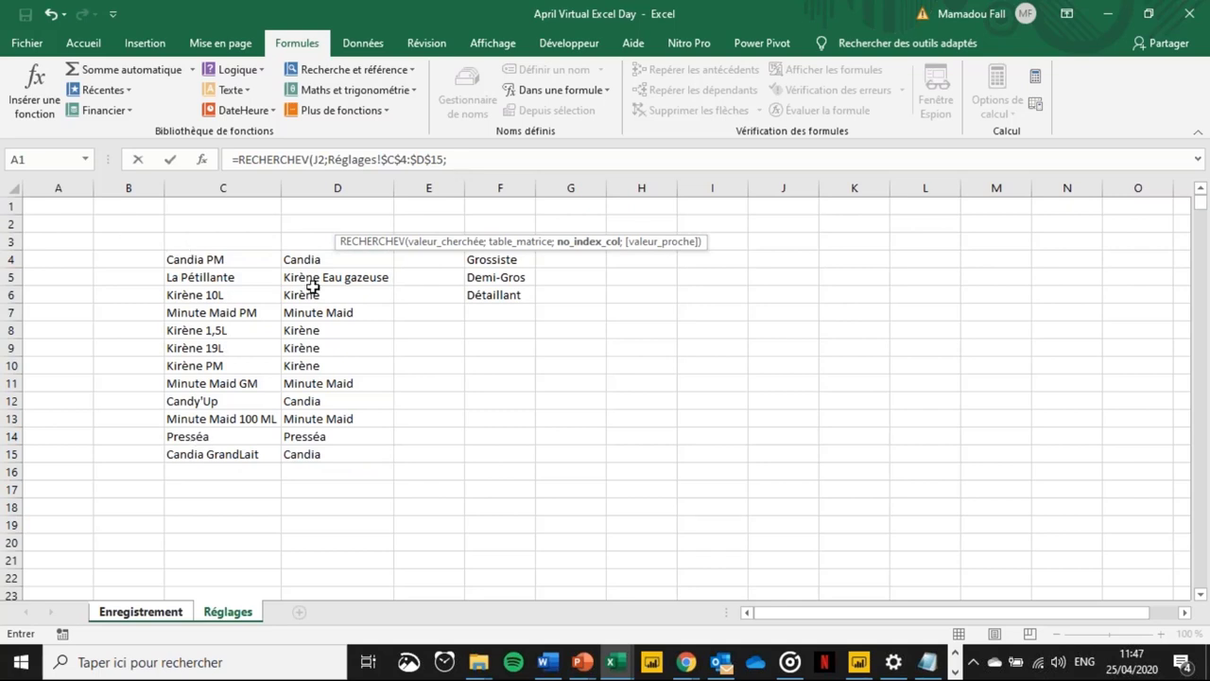
pyautogui.write('2;')
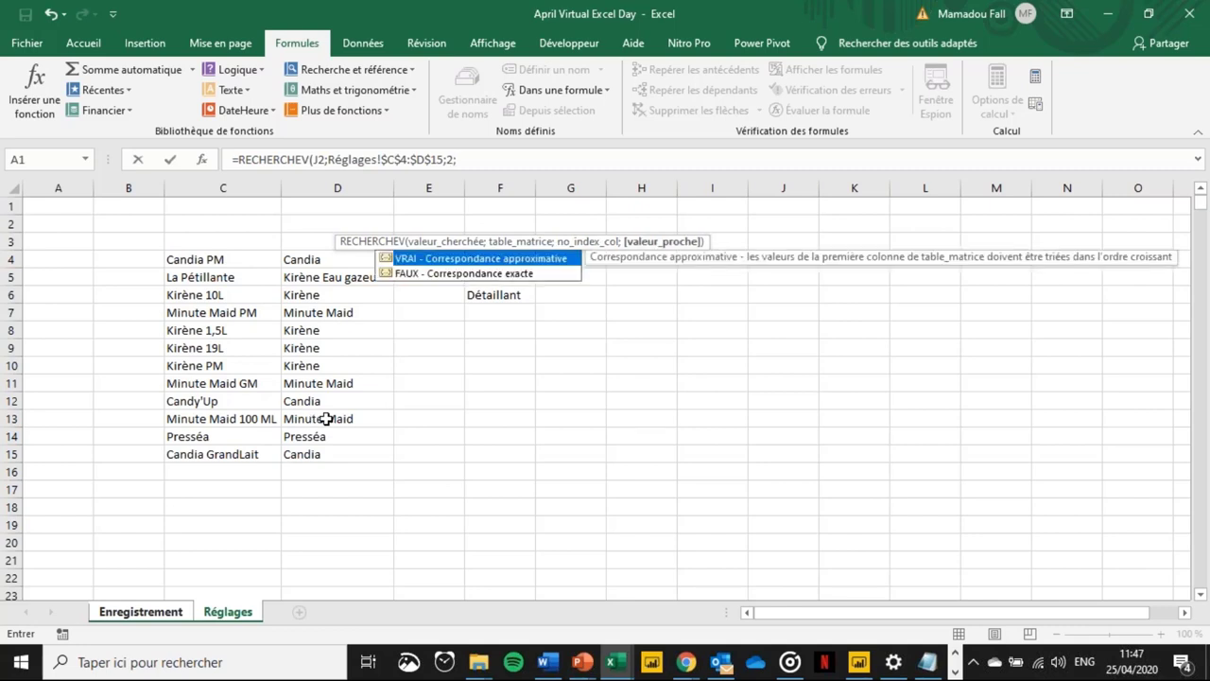
pyautogui.click(478, 273)
pyautogui.press('Tab')
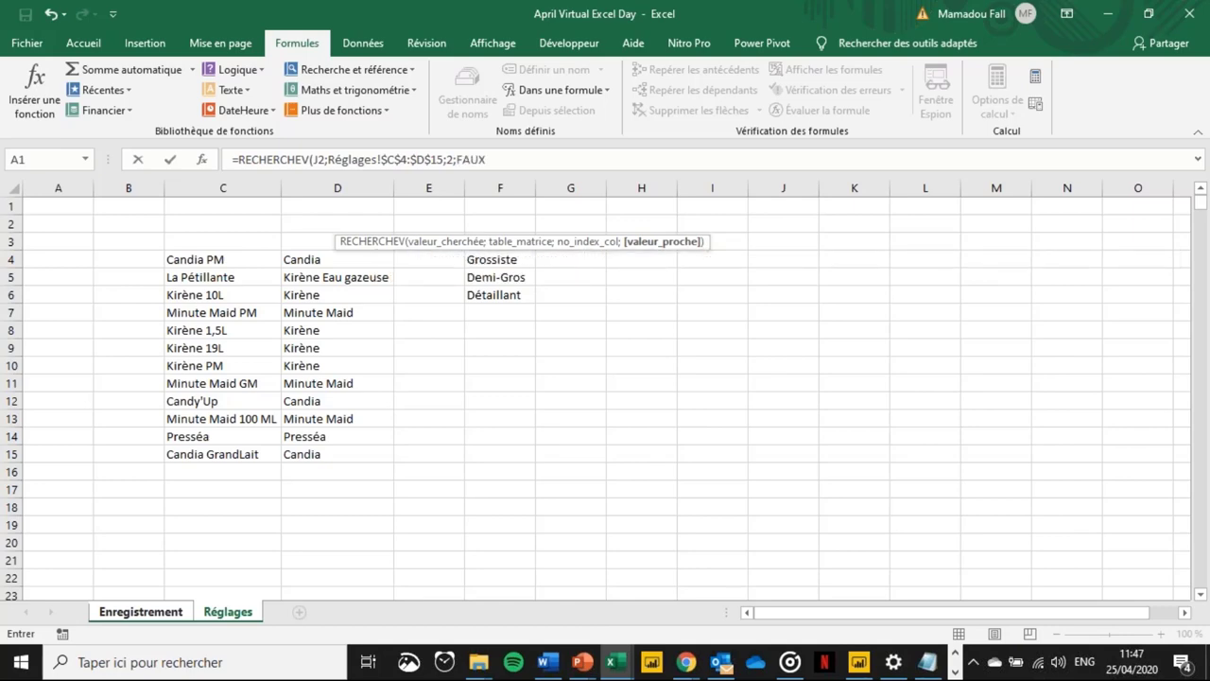
pyautogui.write(')')
pyautogui.press('Return')
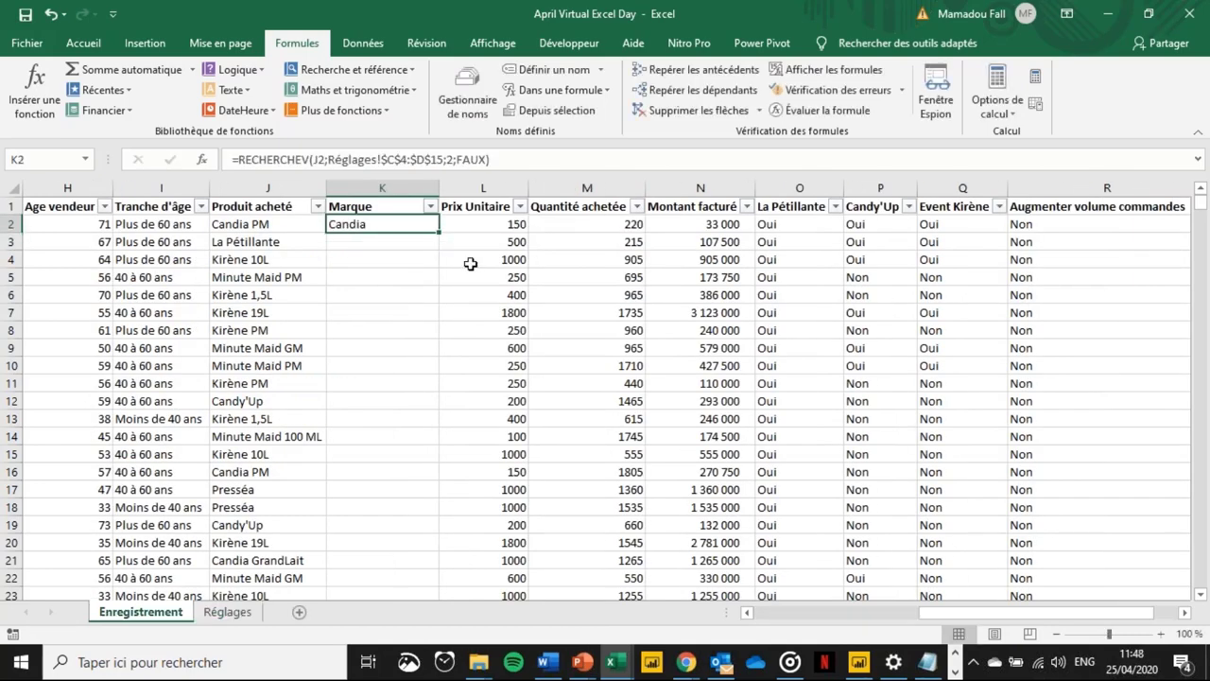
# - Copy K2's RECHERCHEV brand lookup down the entire Marque column
pyautogui.doubleClick(433, 232)
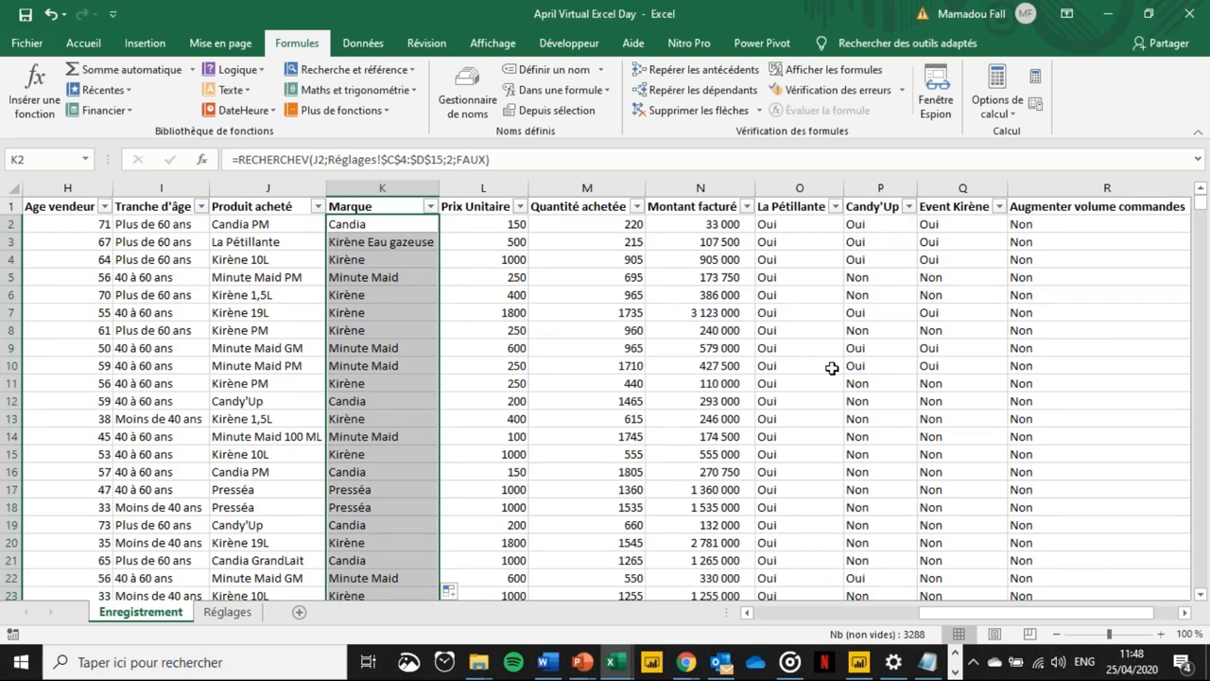
pyautogui.press('Up')
pyautogui.press('Right')
pyautogui.press('Right')
pyautogui.press('Right')
pyautogui.press('Right')
pyautogui.press('Right')
pyautogui.press('Right')
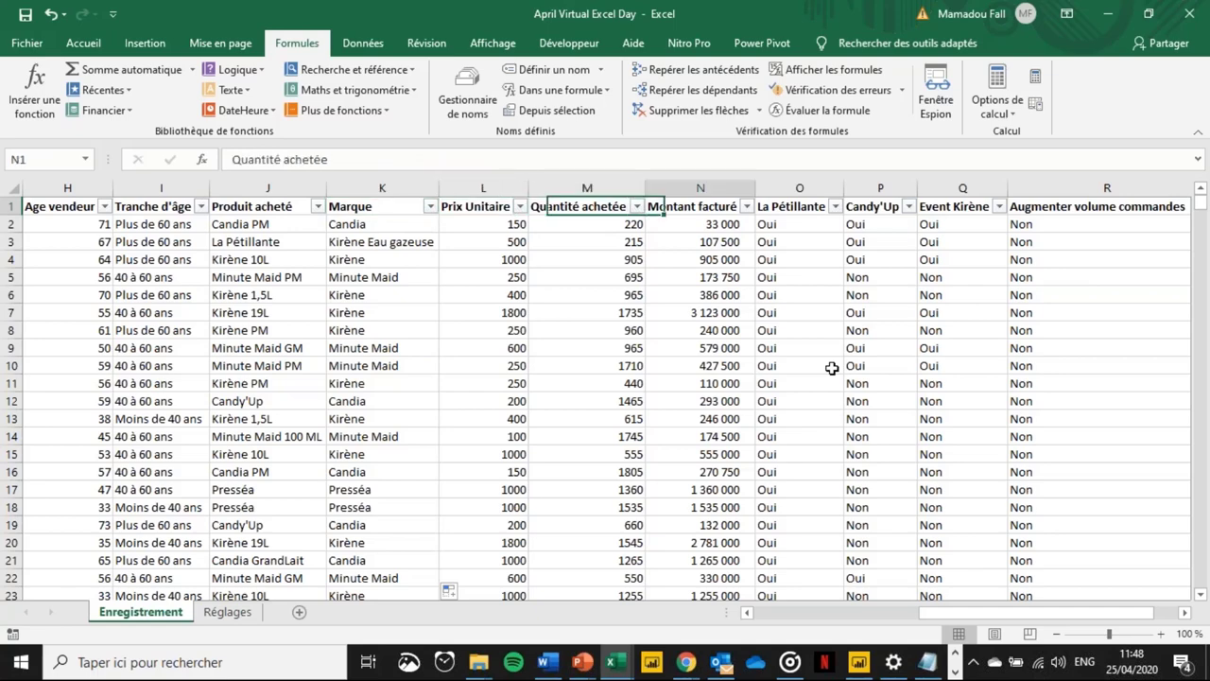
pyautogui.press('Right')
pyautogui.press('Right')
pyautogui.press('Right')
pyautogui.press('Right')
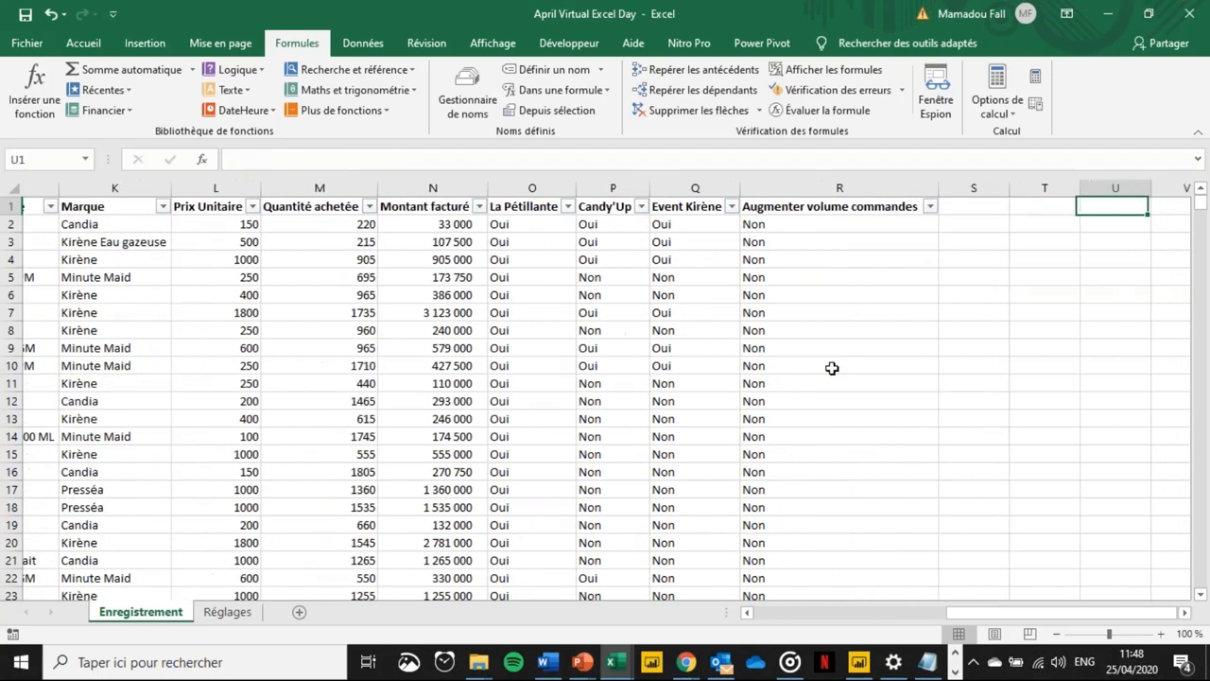
pyautogui.press('Left')
pyautogui.press('Left')
pyautogui.press('Left')
pyautogui.press('Left')
pyautogui.press('Left')
pyautogui.press('Left')
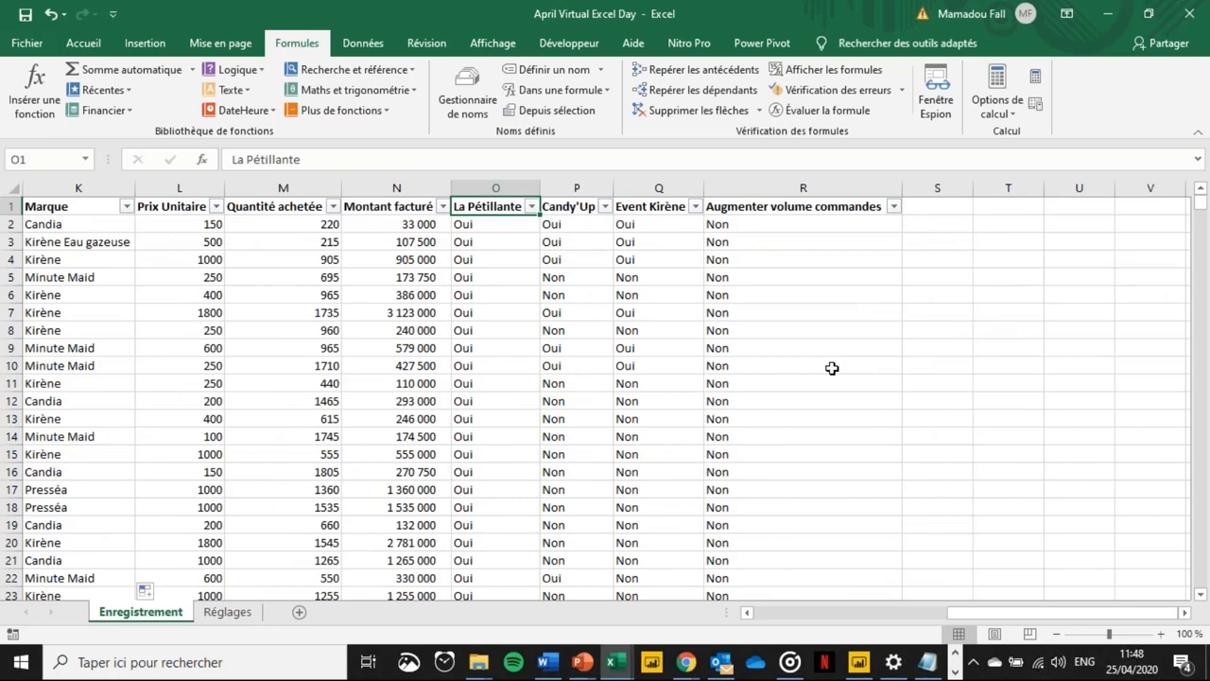
pyautogui.click(523, 185)
pyautogui.moveTo(522, 185); pyautogui.dragTo(730, 186)
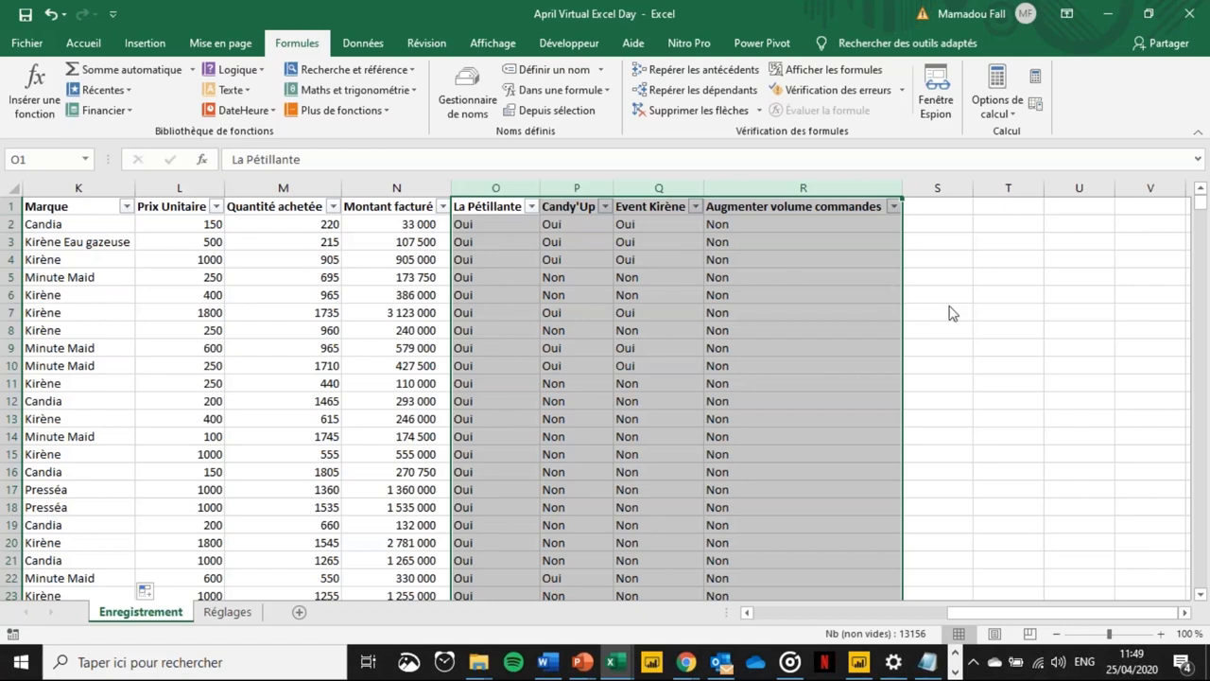
pyautogui.click(459, 364)
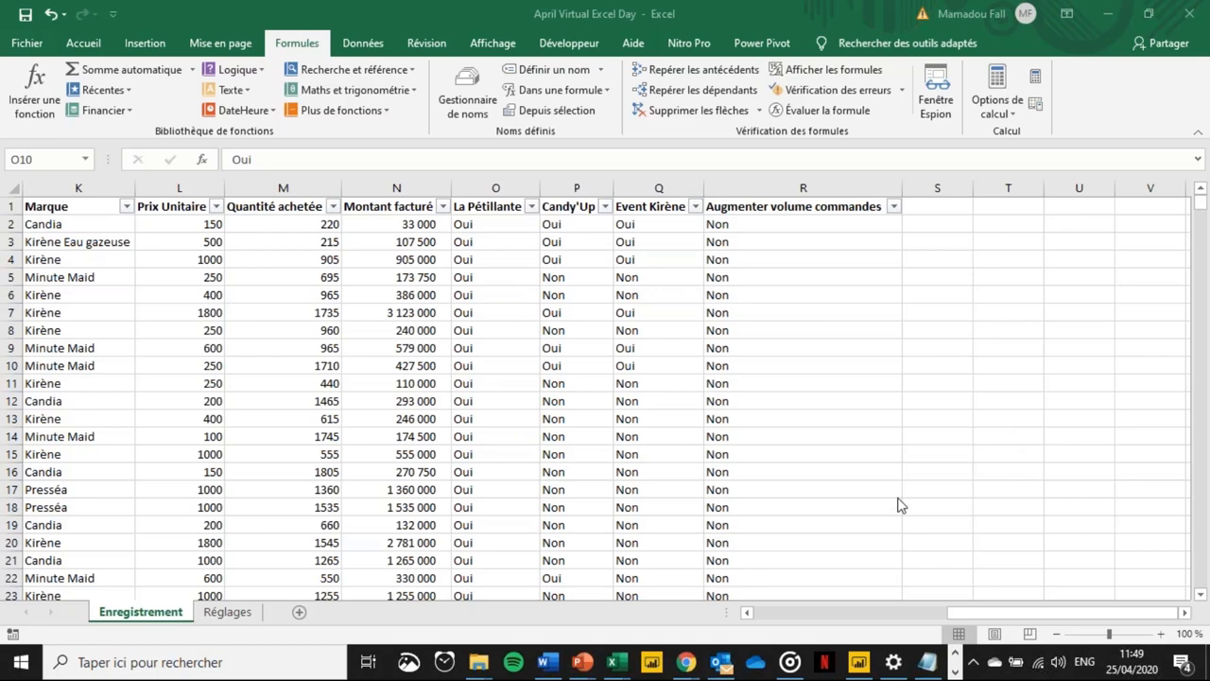
pyautogui.click(534, 350)
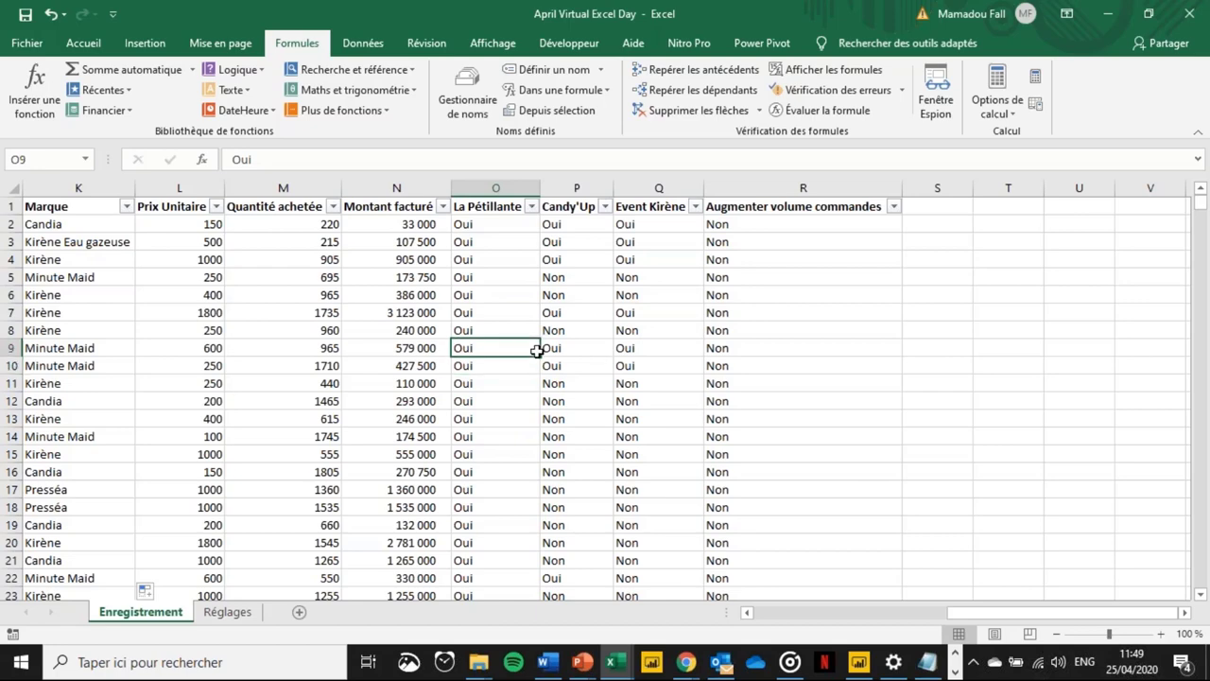
pyautogui.press('Left')
pyautogui.press('Left')
pyautogui.press('Left')
pyautogui.press('Left')
pyautogui.press('Left')
pyautogui.press('Left')
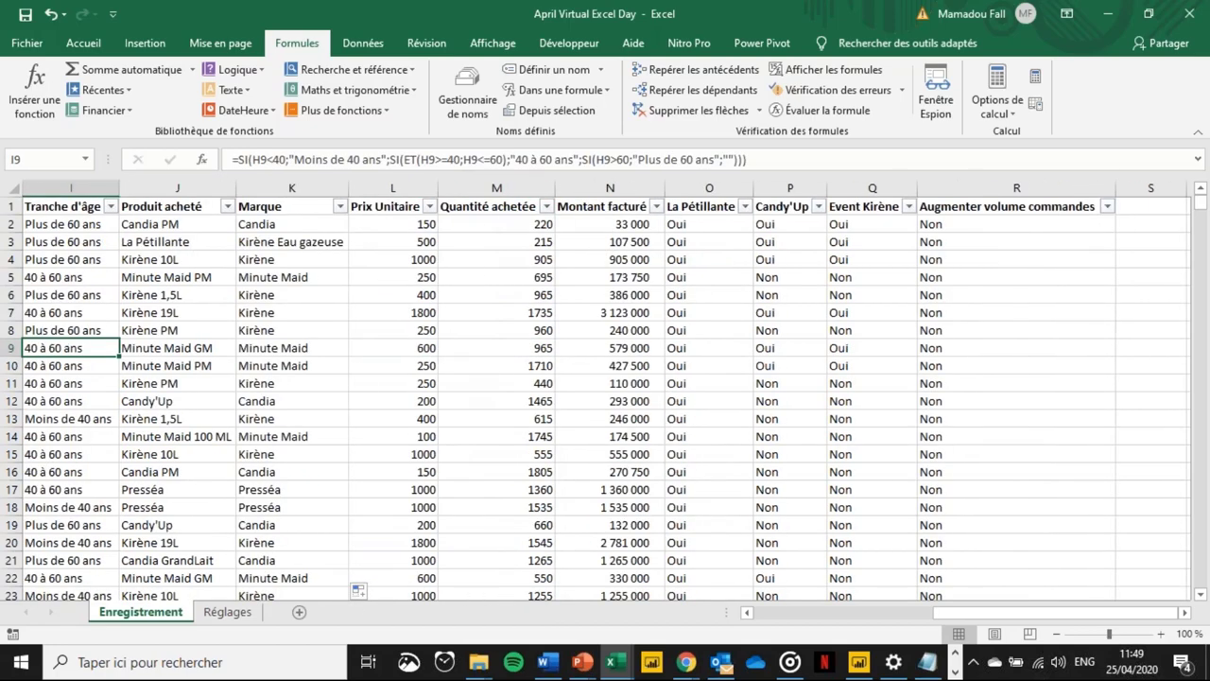
pyautogui.press('Up')
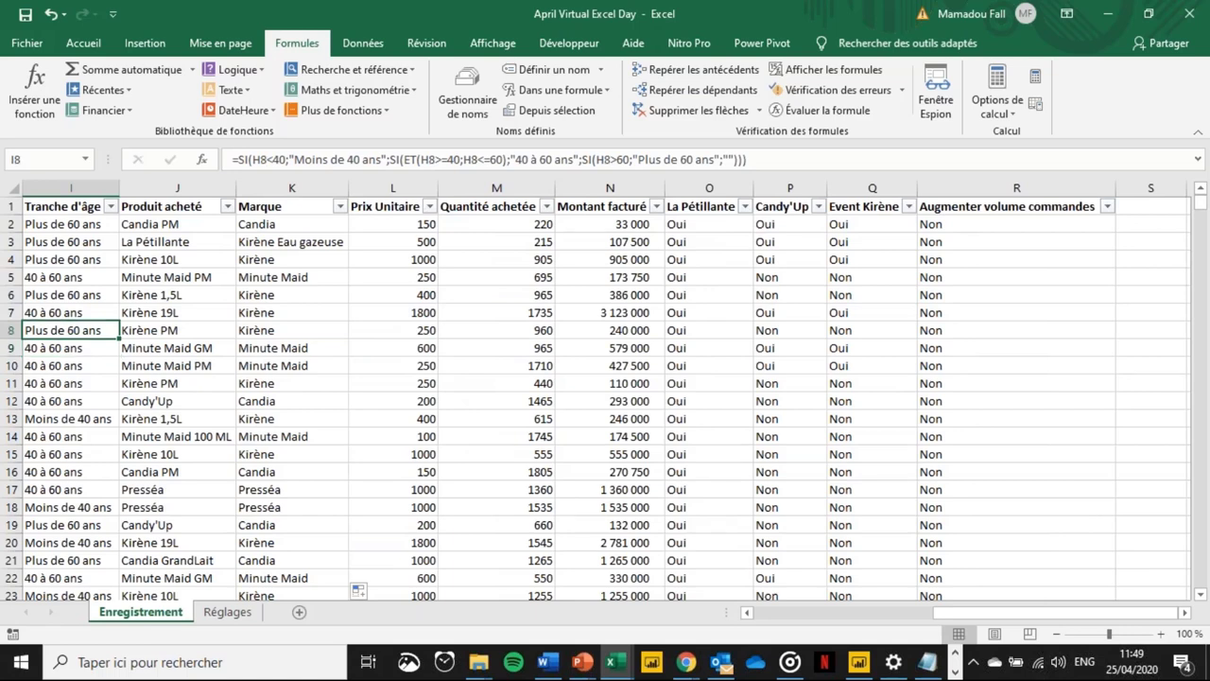
pyautogui.click(177, 329)
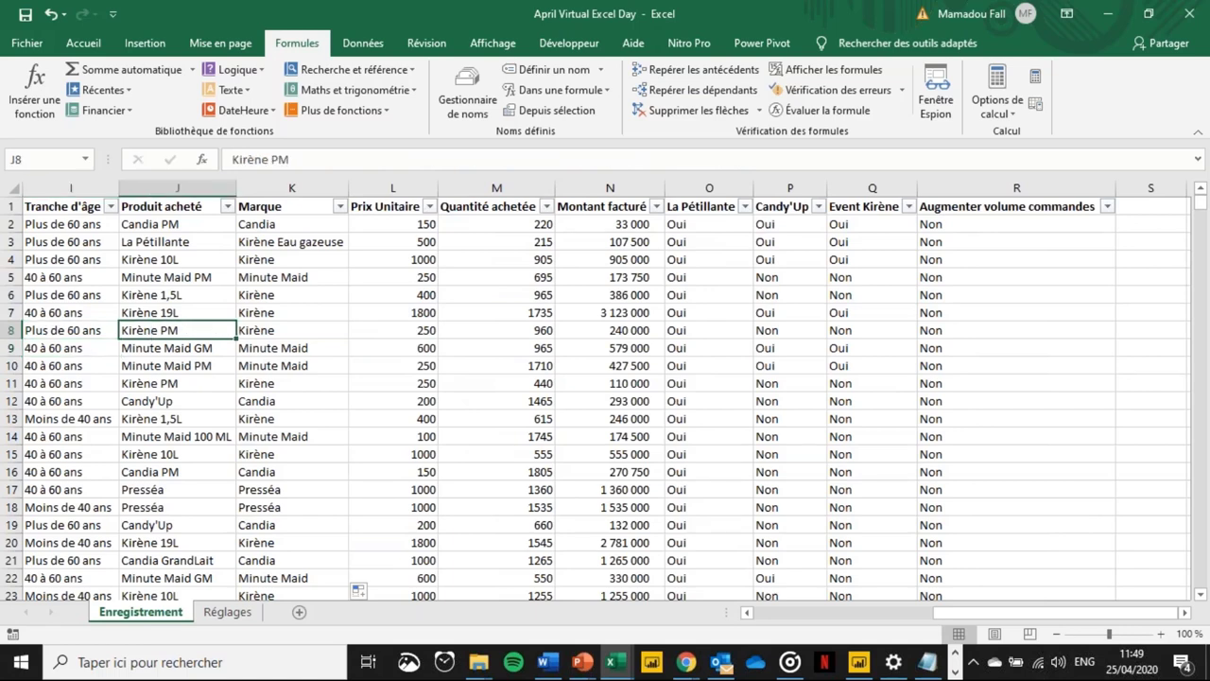
pyautogui.press('Right')
pyautogui.press('Right')
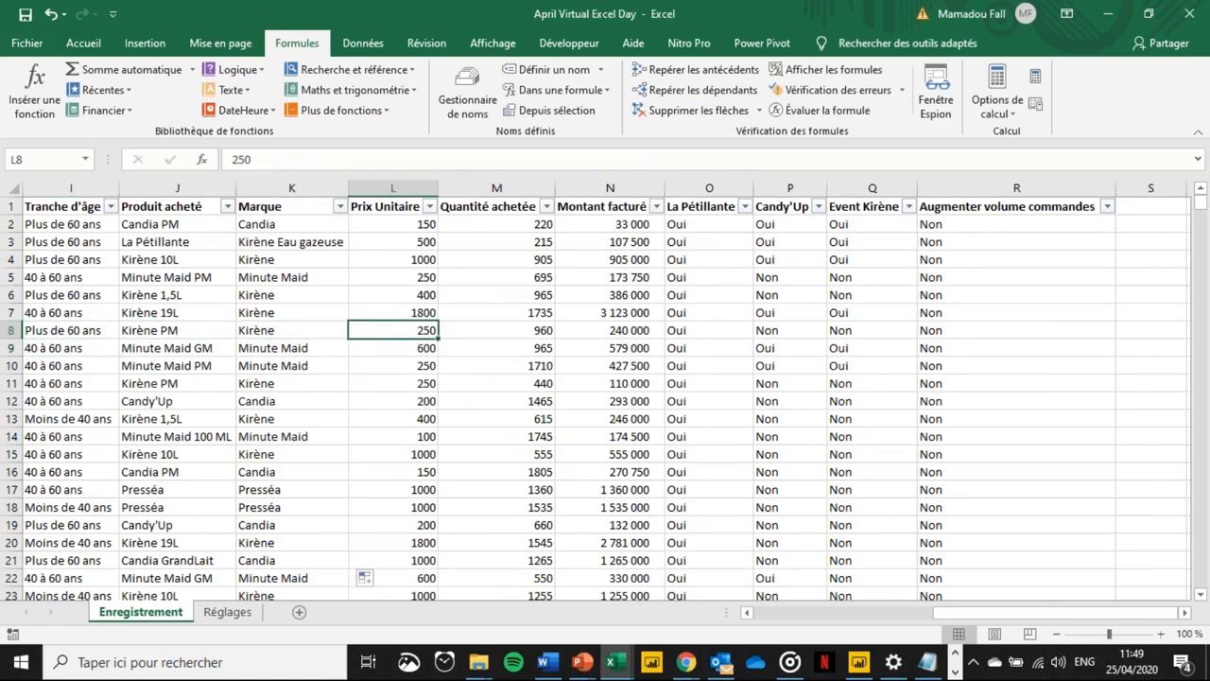
pyautogui.hotkey('ctrl', 'Down')
pyautogui.press('Down')
pyautogui.press('Down')
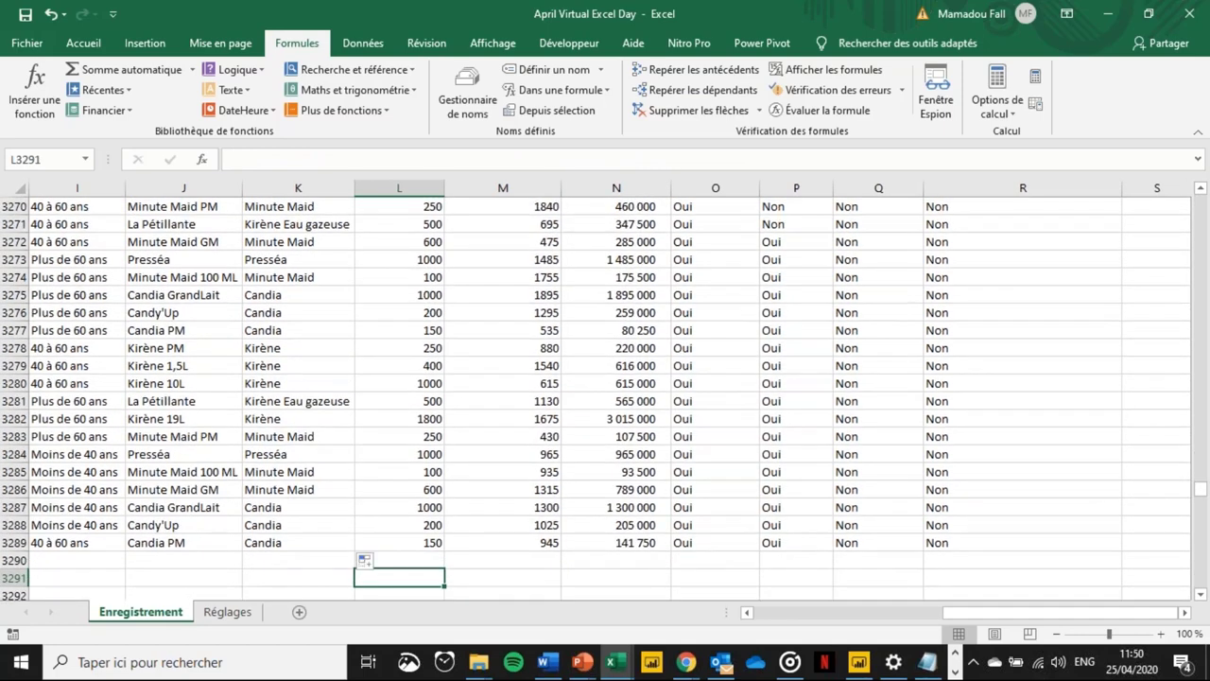
pyautogui.press('Up')
pyautogui.press('Up')
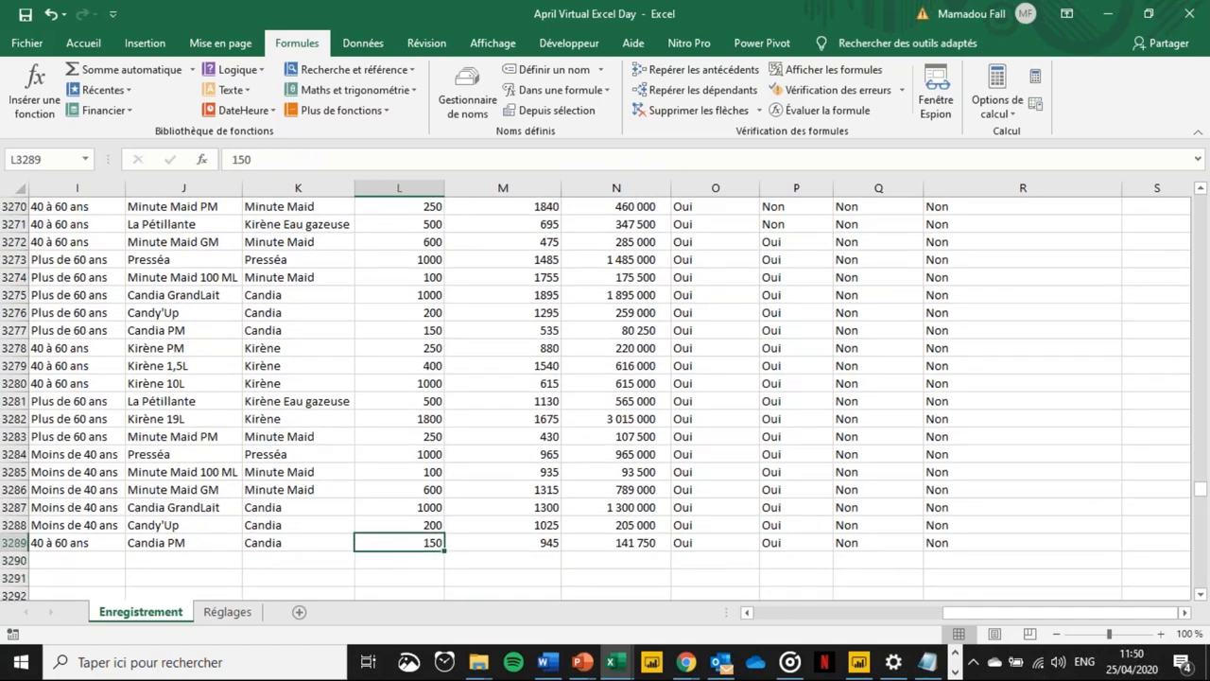
pyautogui.hotkey('ctrl', 'Up')
pyautogui.press('Left')
pyautogui.press('Left')
pyautogui.press('Down')
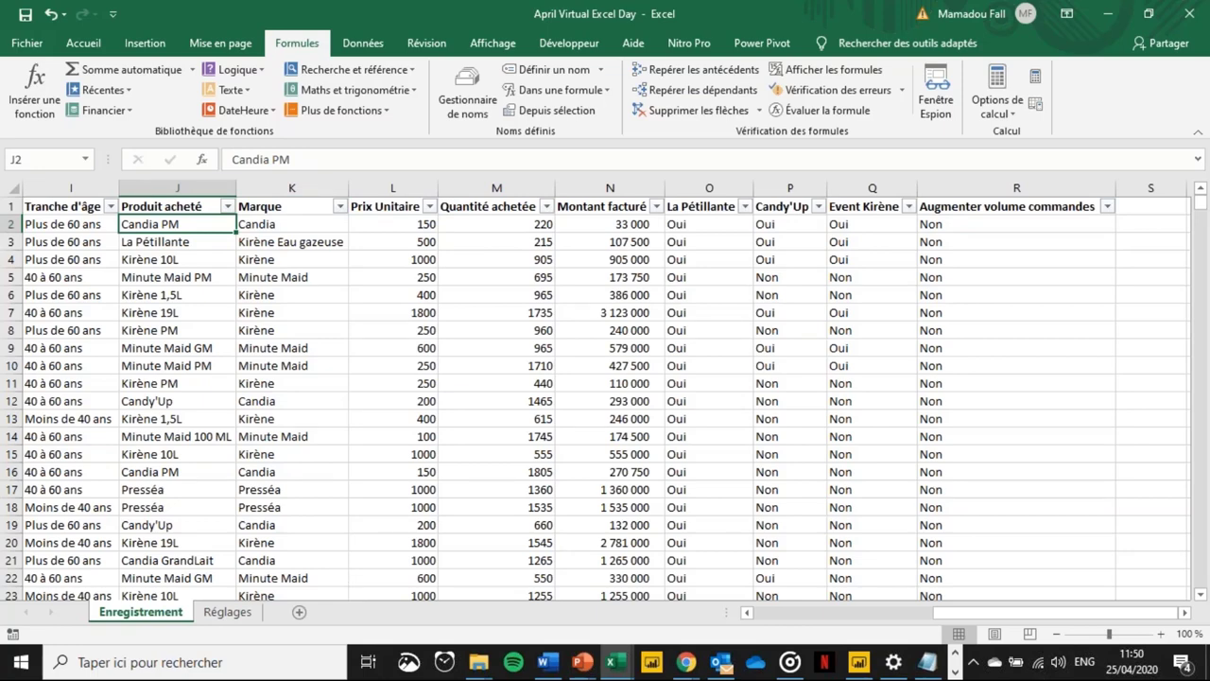
pyautogui.hotkey('ctrl', 'Down')
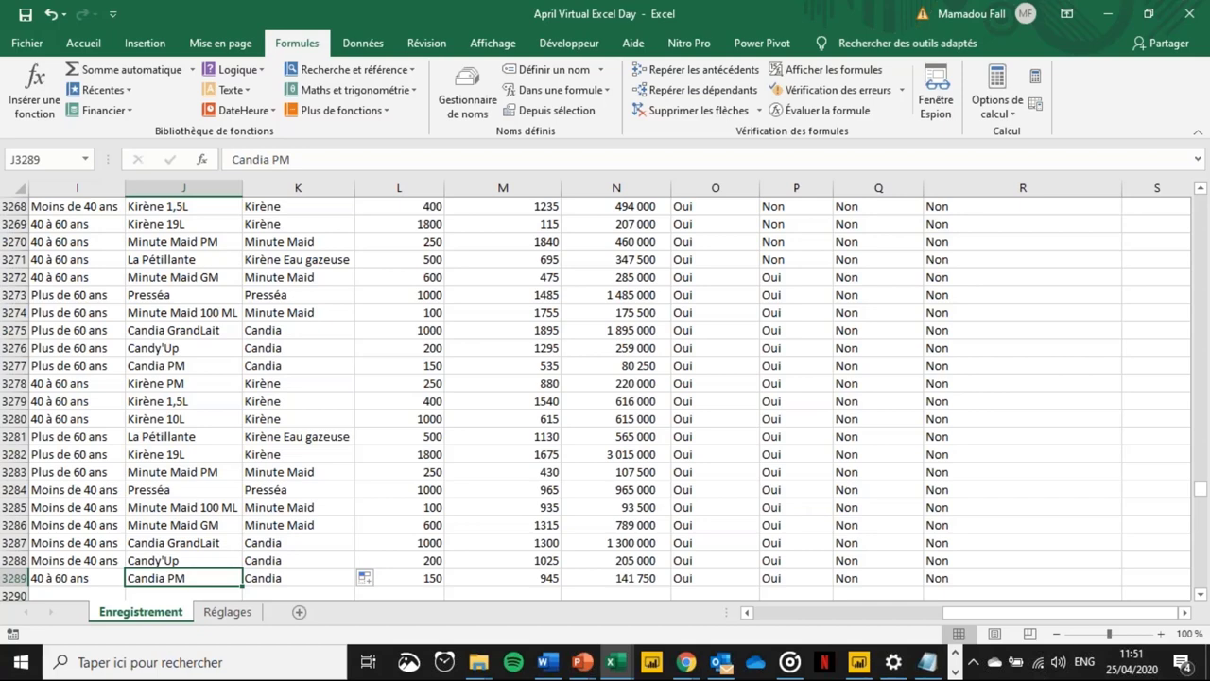
pyautogui.hotkey('ctrl', 'Up')
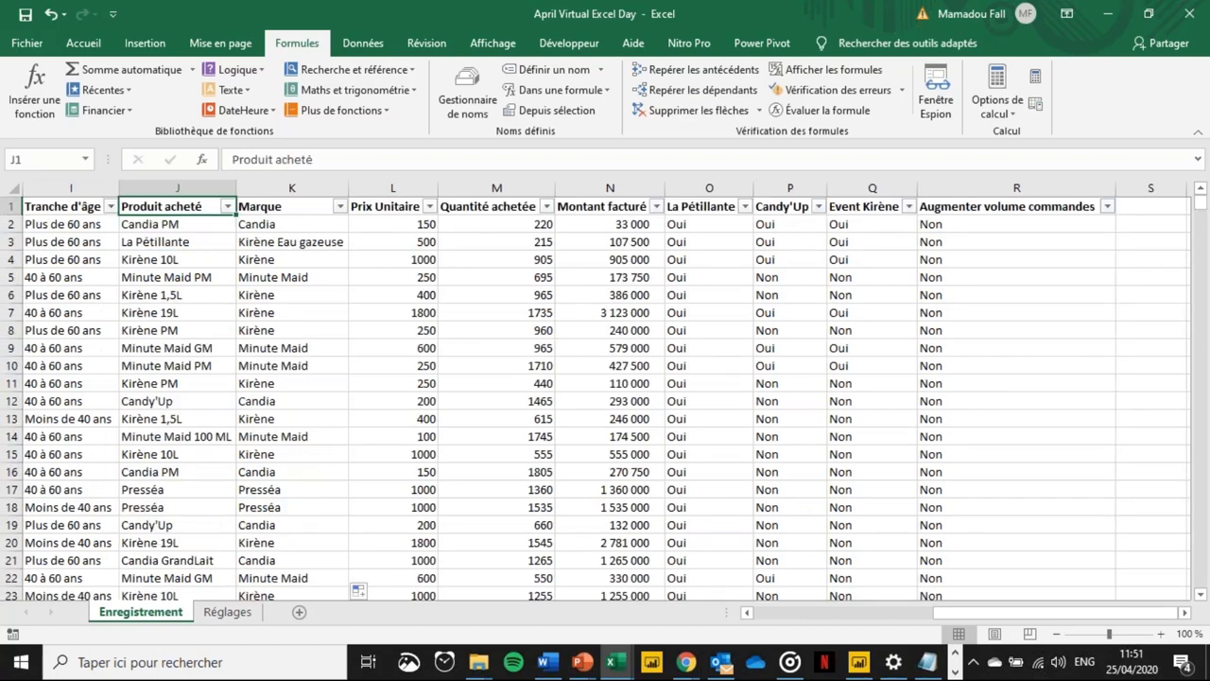
pyautogui.hotkey('ctrl', 'Down')
pyautogui.hotkey('ctrl', 'Down')
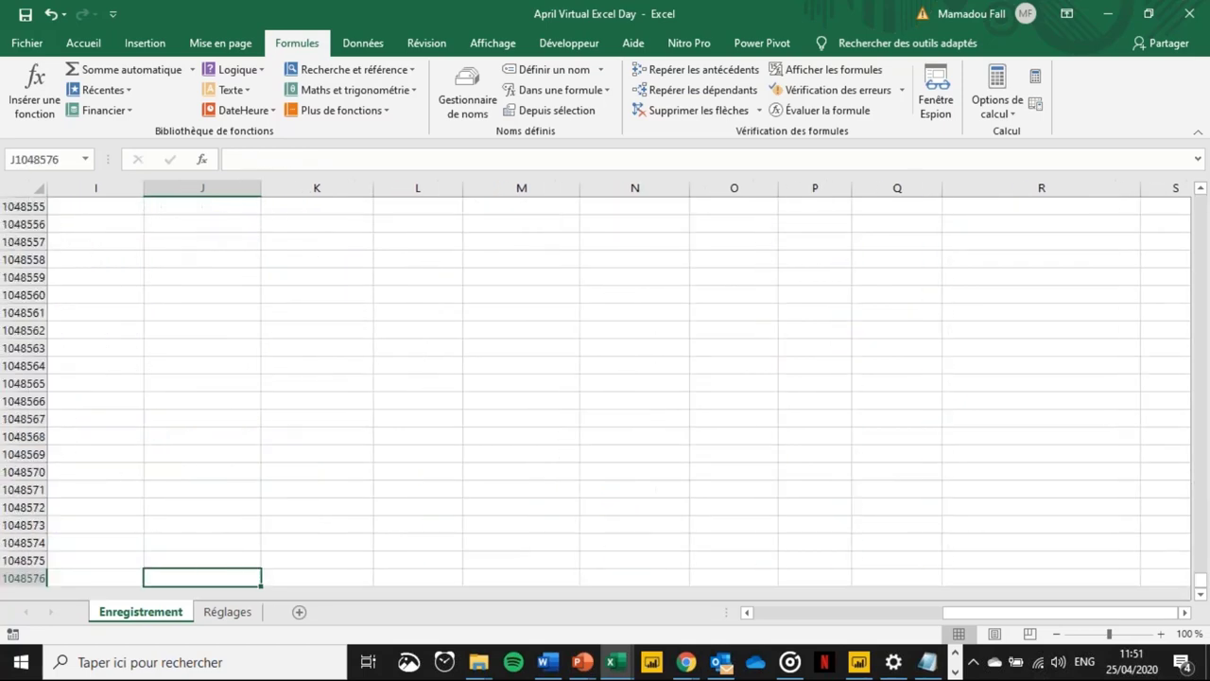
pyautogui.hotkey('ctrl', 'Up')
pyautogui.hotkey('ctrl', 'Up')
pyautogui.press('Down')
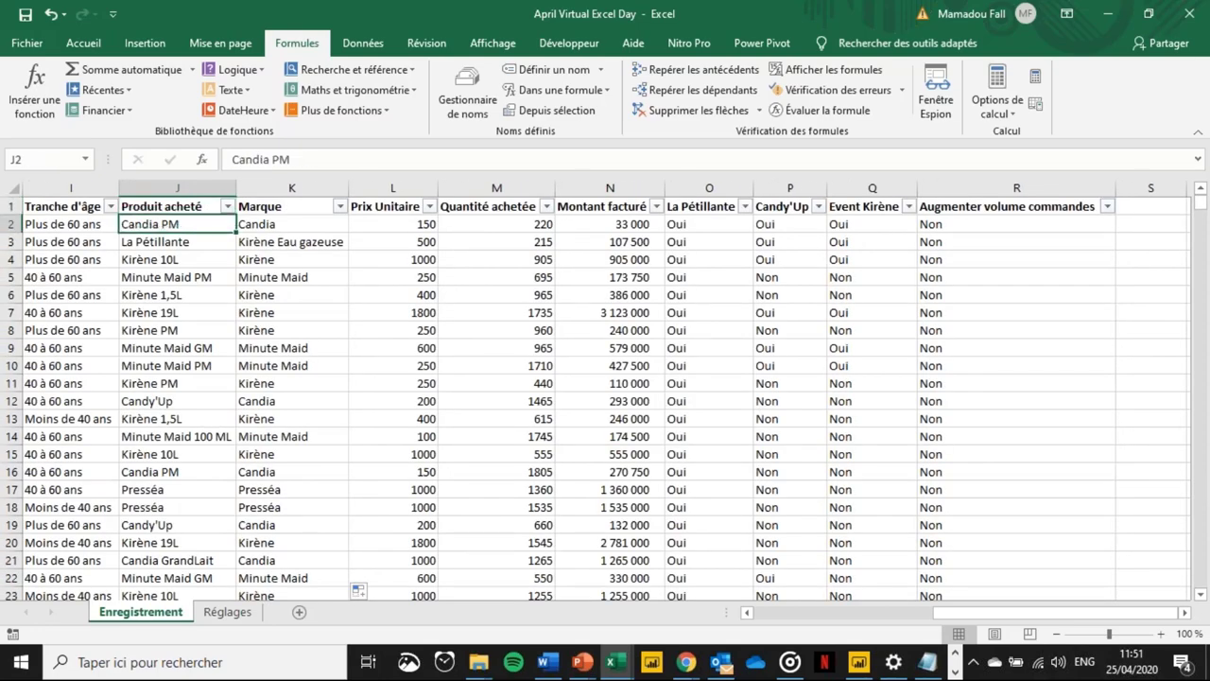
pyautogui.hotkey('ctrl', 'shift', 'Down')
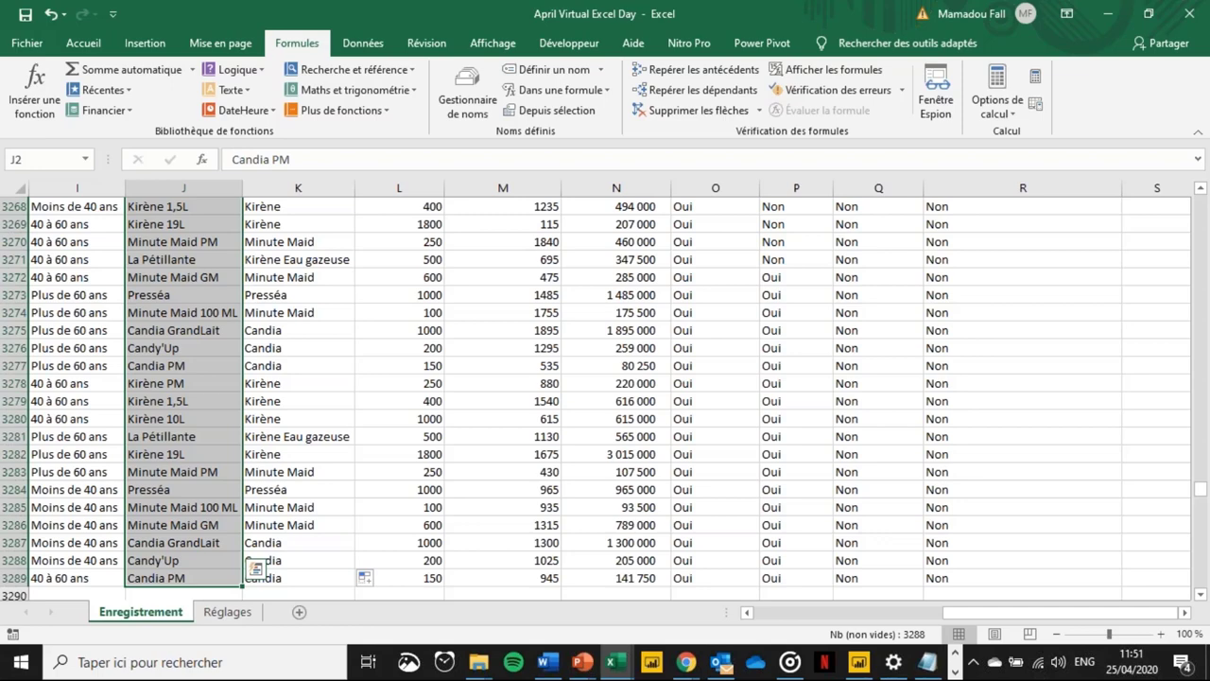
pyautogui.press('Up')
pyautogui.press('Right')
pyautogui.press('Right')
pyautogui.press('Right')
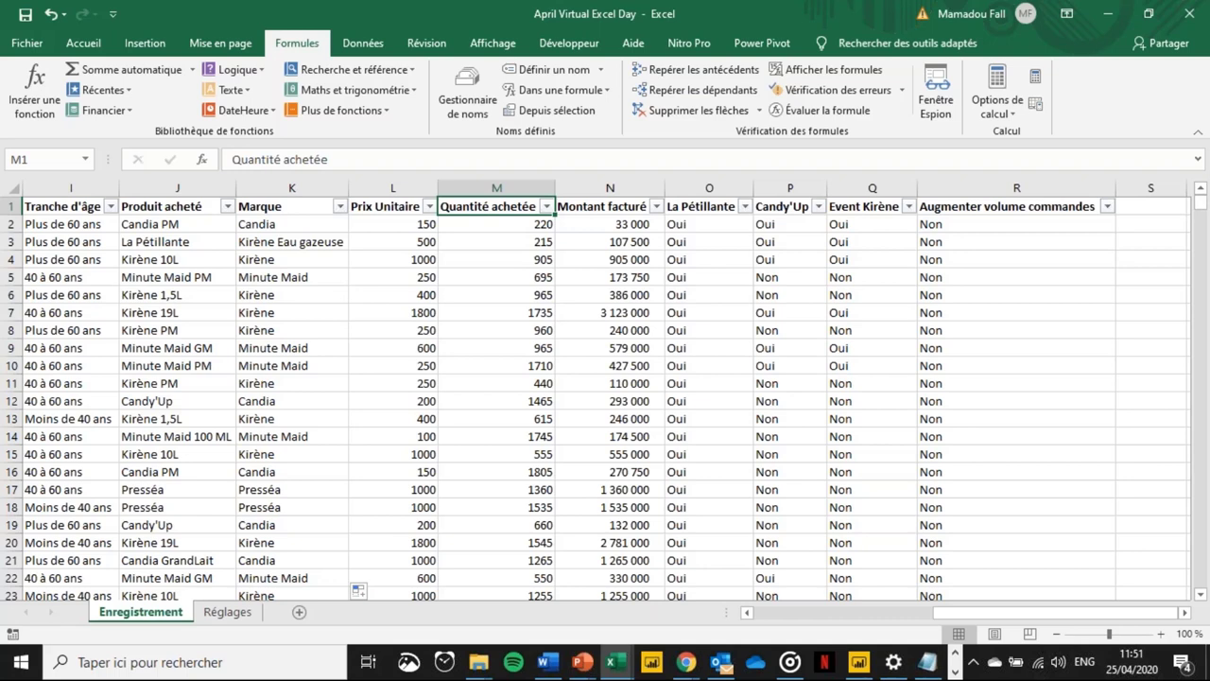
# - Clear the Marque results from K3 down to the last data row, keeping K2
pyautogui.click(292, 206)
pyautogui.click(291, 224)
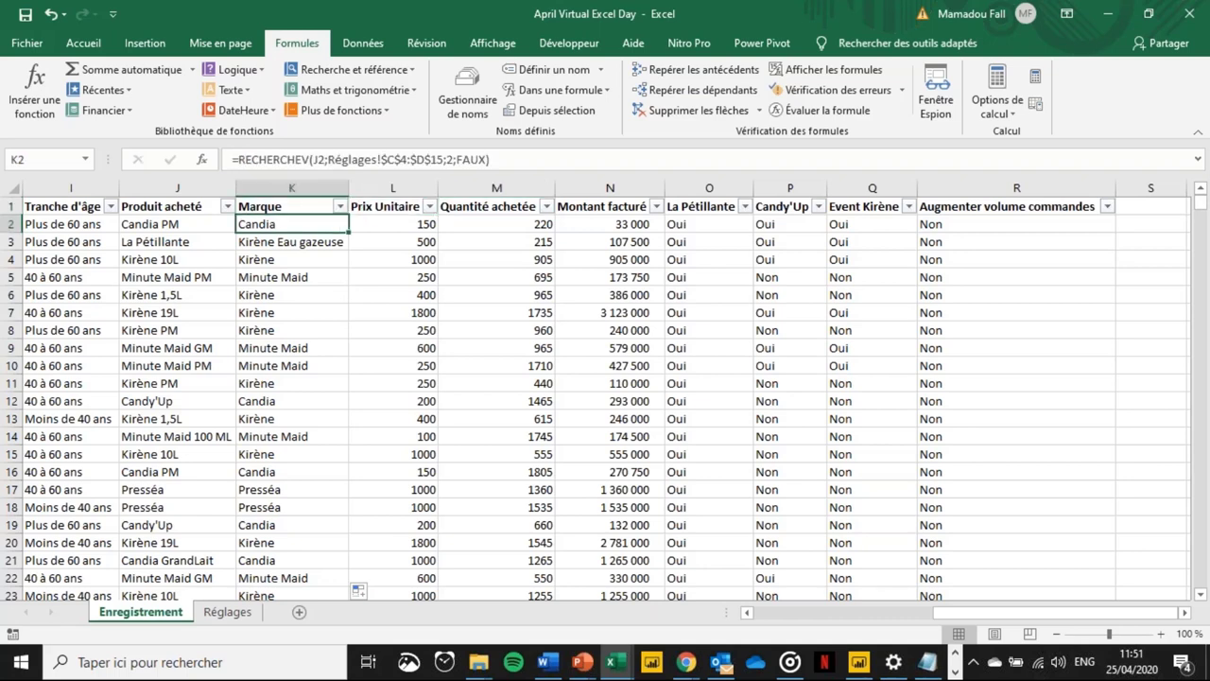
pyautogui.click(291, 242)
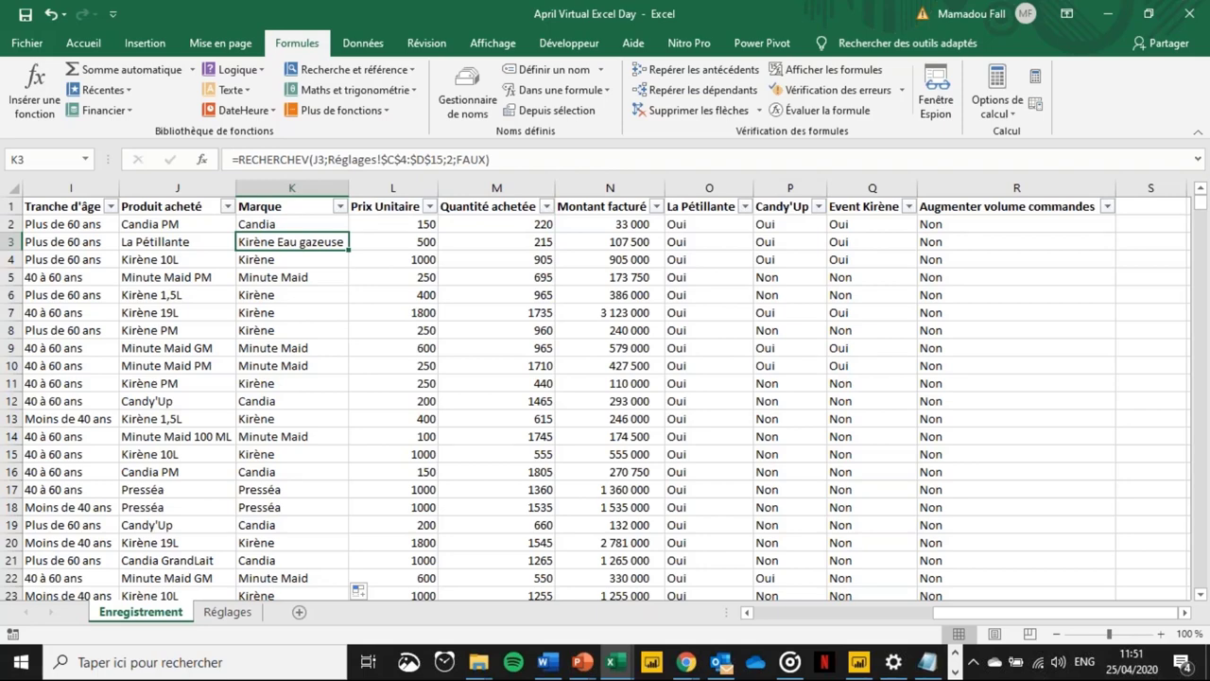
pyautogui.hotkey('ctrl', 'shift', 'Down')
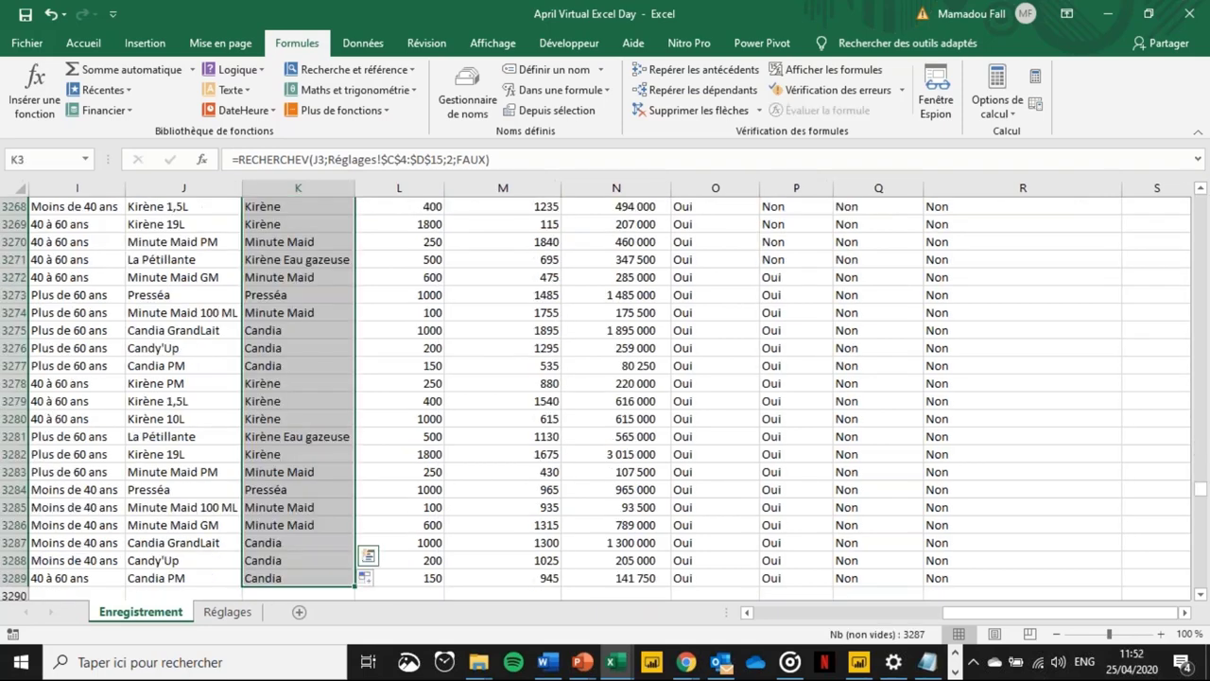
pyautogui.press('Delete')
pyautogui.hotkey('ctrl', 'BackSpace')
pyautogui.hotkey('ctrl', 'Up')
pyautogui.press('Down')
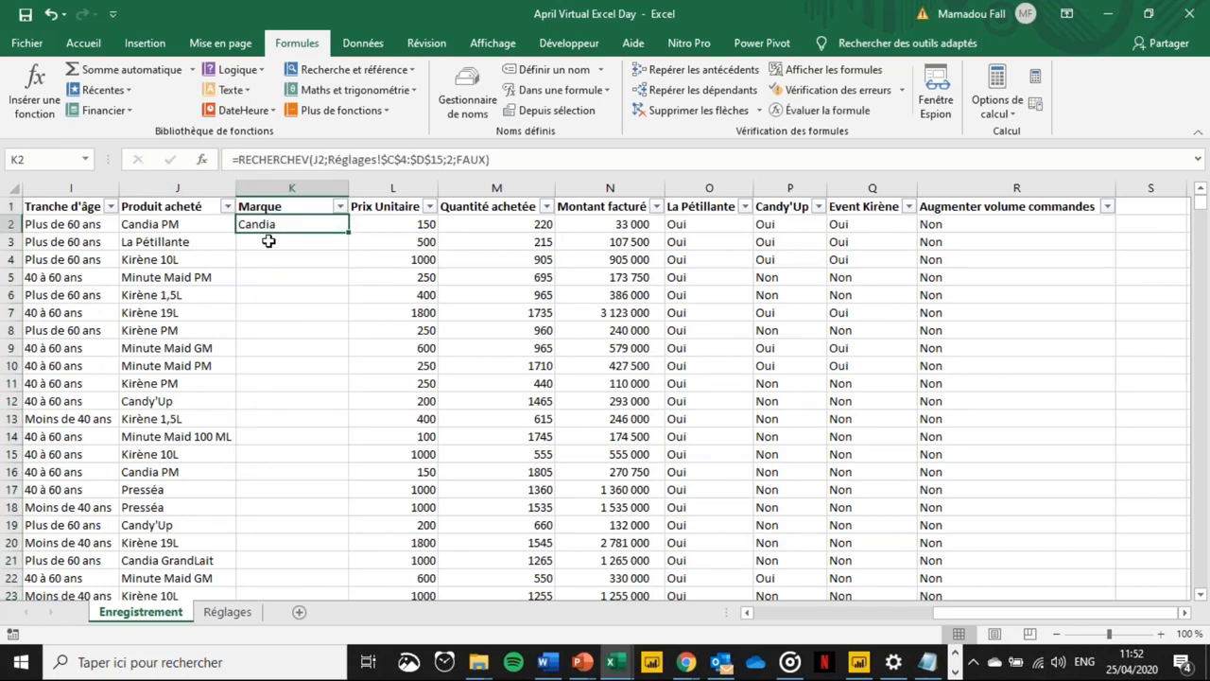
# - Refill K2's brand lookup down column K to the last data row
pyautogui.doubleClick(348, 231)
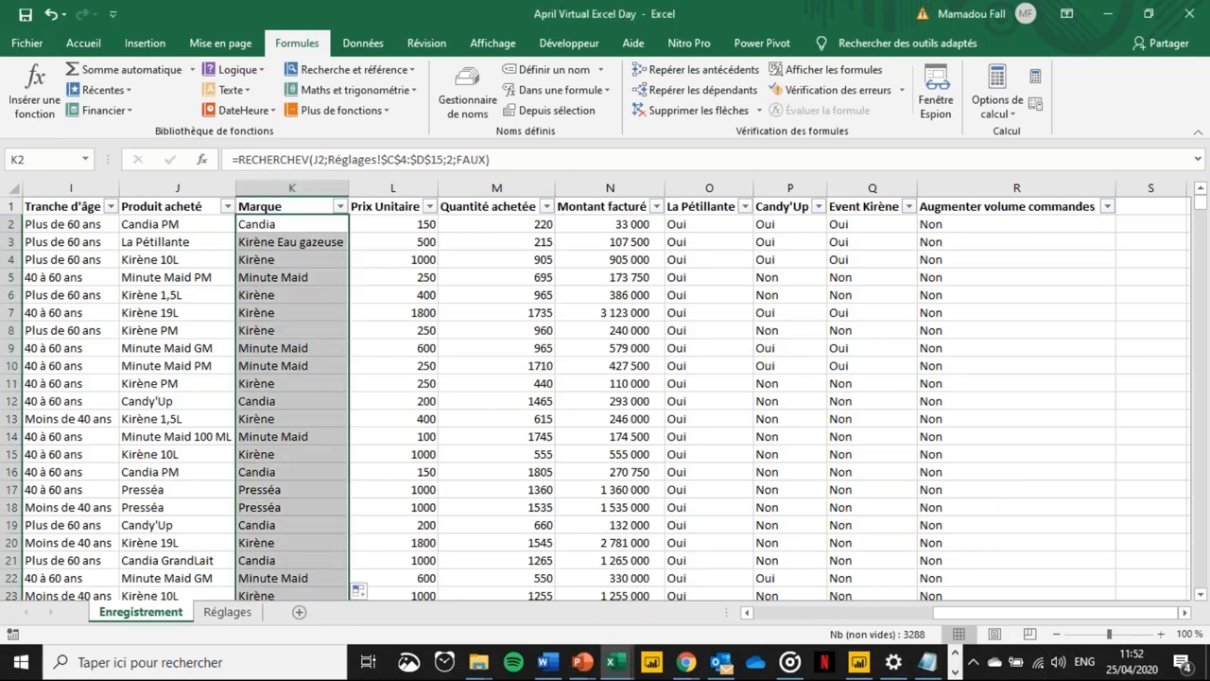
pyautogui.click(764, 348)
pyautogui.press('Up')
pyautogui.press('Up')
pyautogui.press('Up')
pyautogui.press('Up')
pyautogui.press('Up')
pyautogui.press('Up')
pyautogui.press('Up')
pyautogui.press('Up')
pyautogui.click(709, 206)
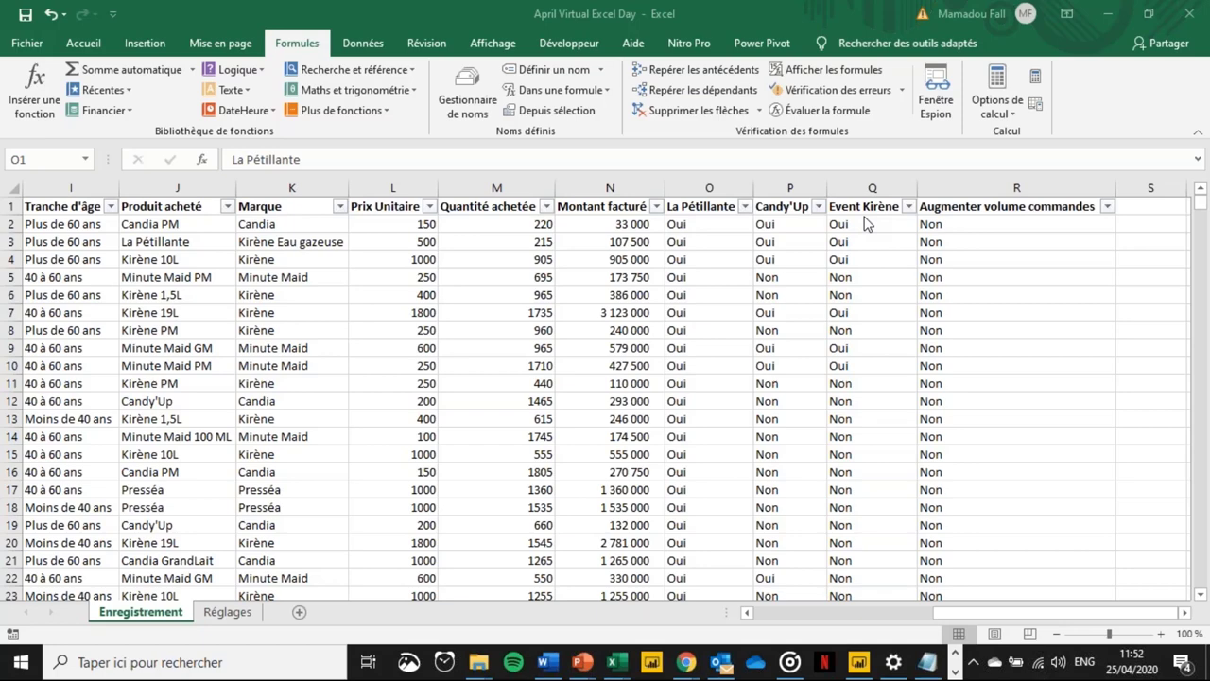
pyautogui.click(704, 188)
pyautogui.hotkey('ctrl', 'shift', 'Right')
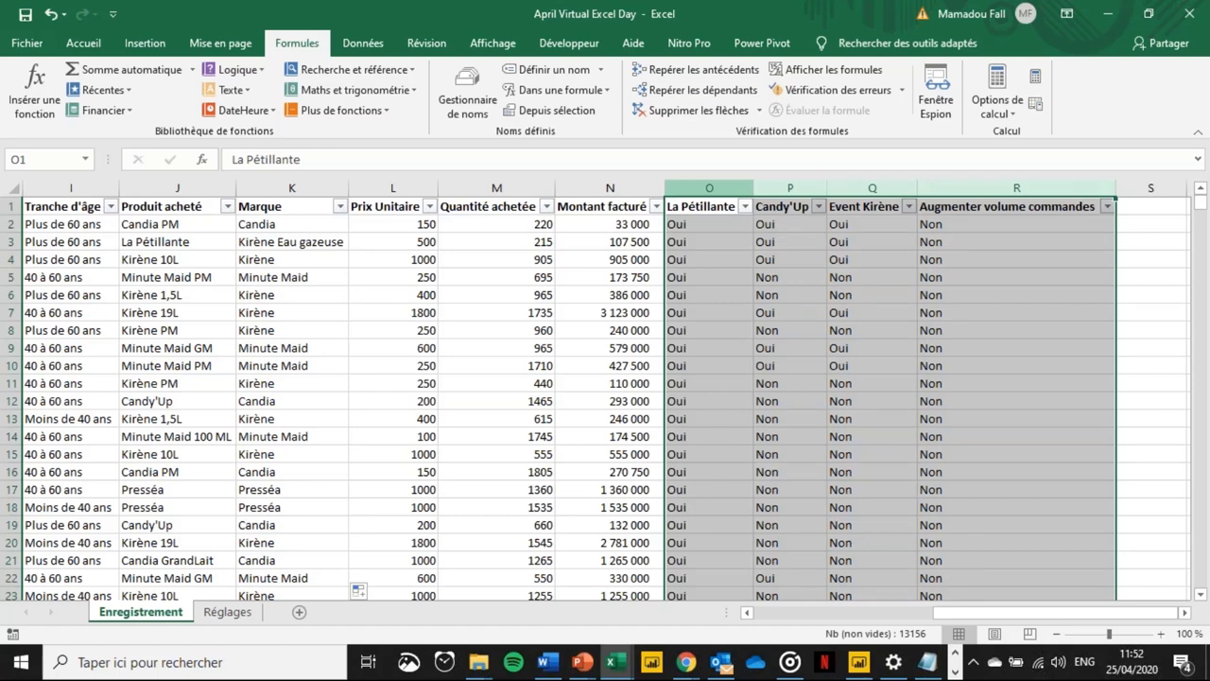
pyautogui.click(511, 294)
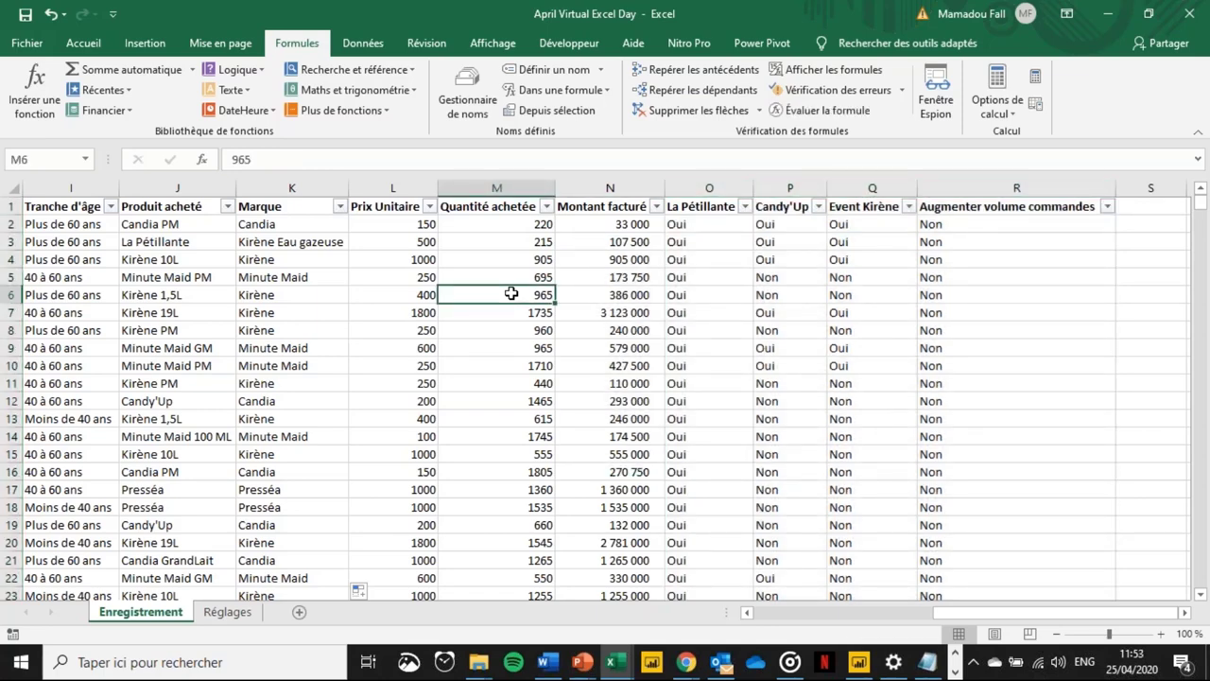
pyautogui.hotkey('ctrl', 'f')
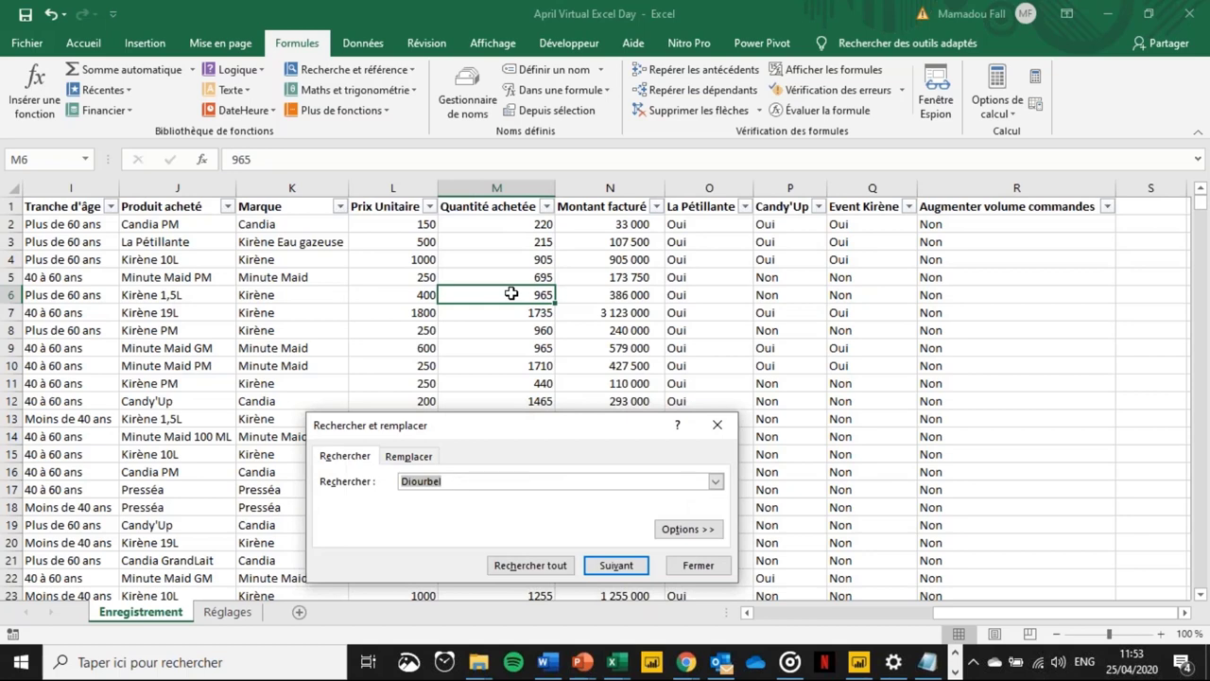
pyautogui.click(466, 480)
pyautogui.doubleClick(444, 478)
pyautogui.press('BackSpace')
pyautogui.write('kirène')
pyautogui.press('Return')
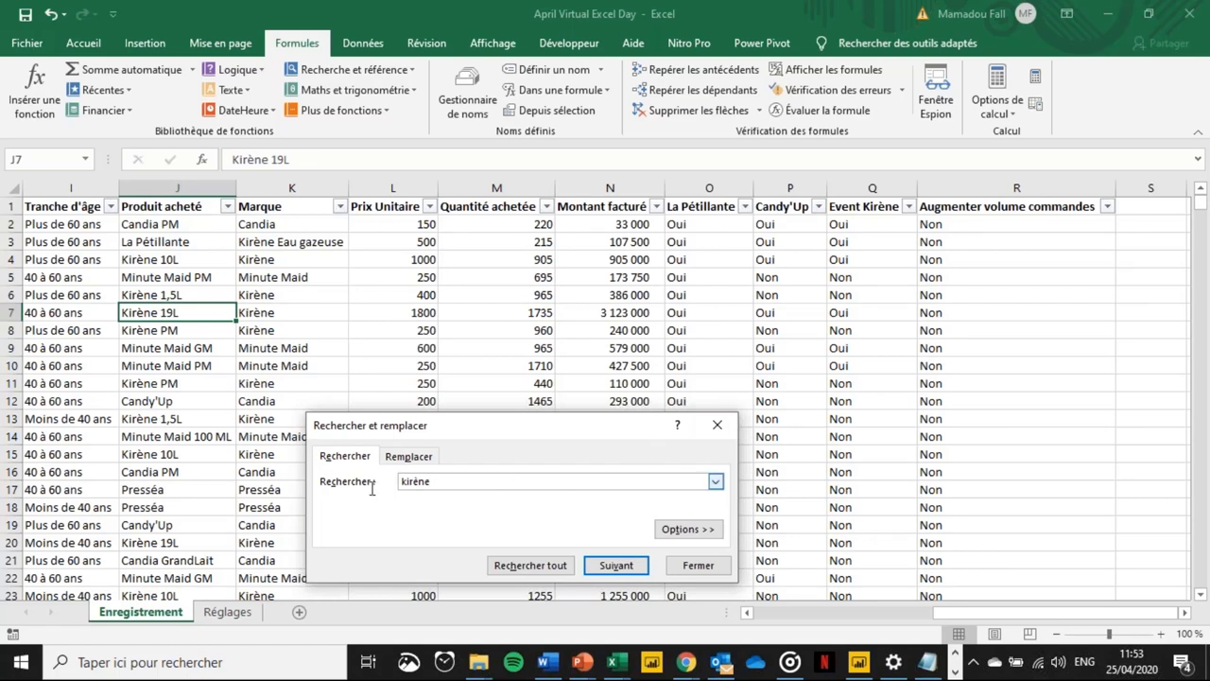
pyautogui.press('BackSpace')
pyautogui.press('BackSpace')
pyautogui.press('BackSpace')
pyautogui.press('BackSpace')
pyautogui.press('BackSpace')
pyautogui.press('BackSpace')
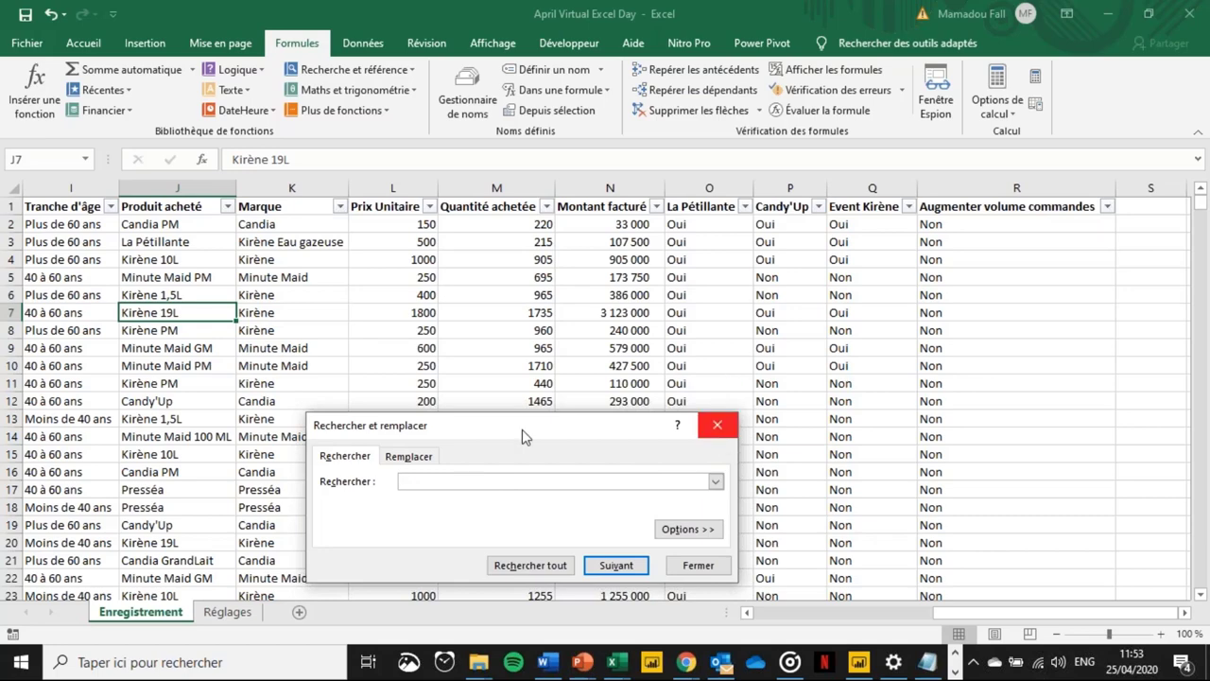
pyautogui.click(391, 458)
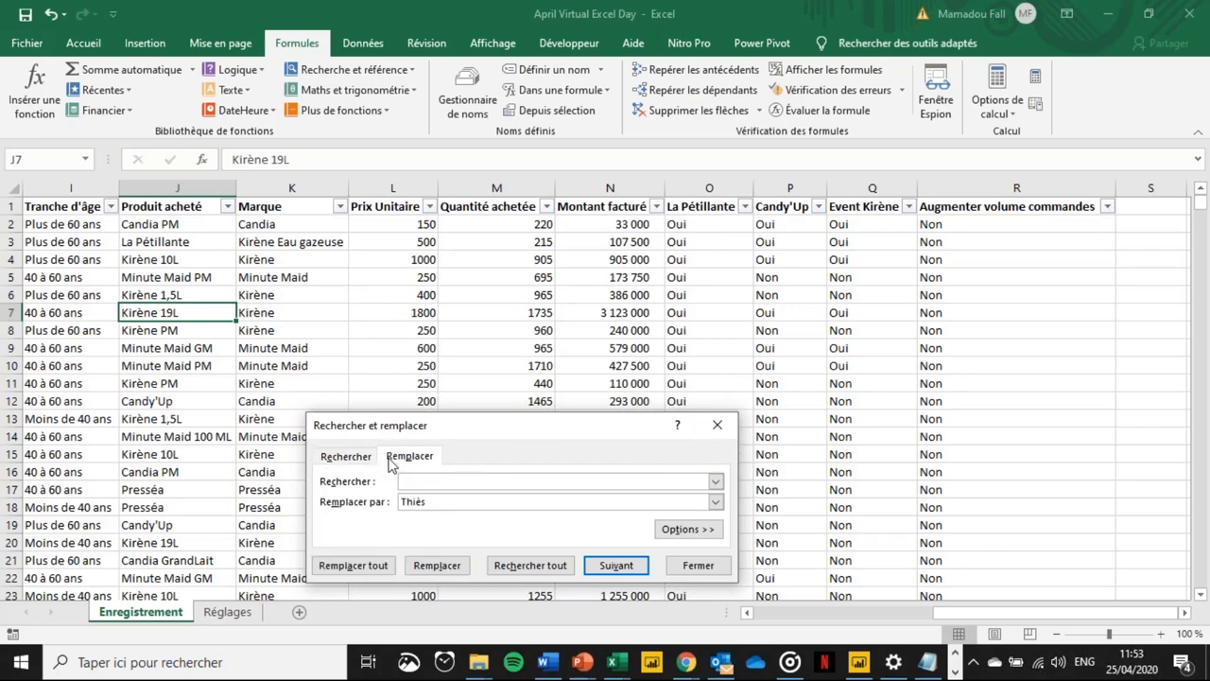
pyautogui.click(716, 424)
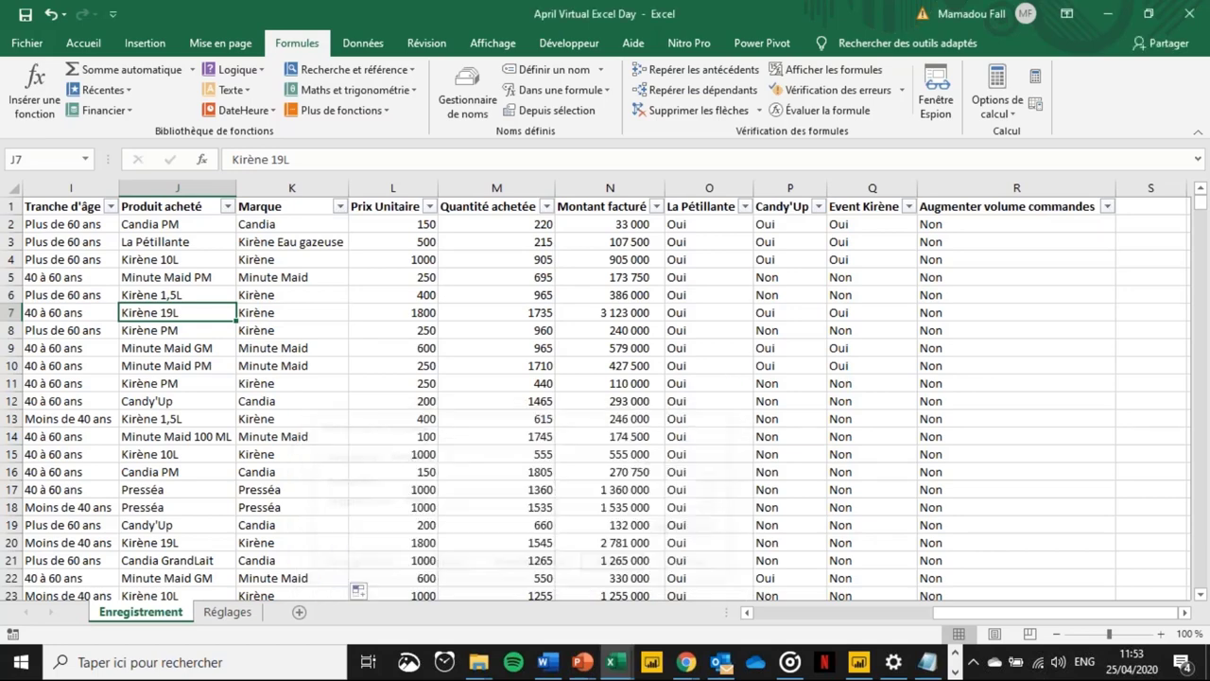
pyautogui.click(708, 179)
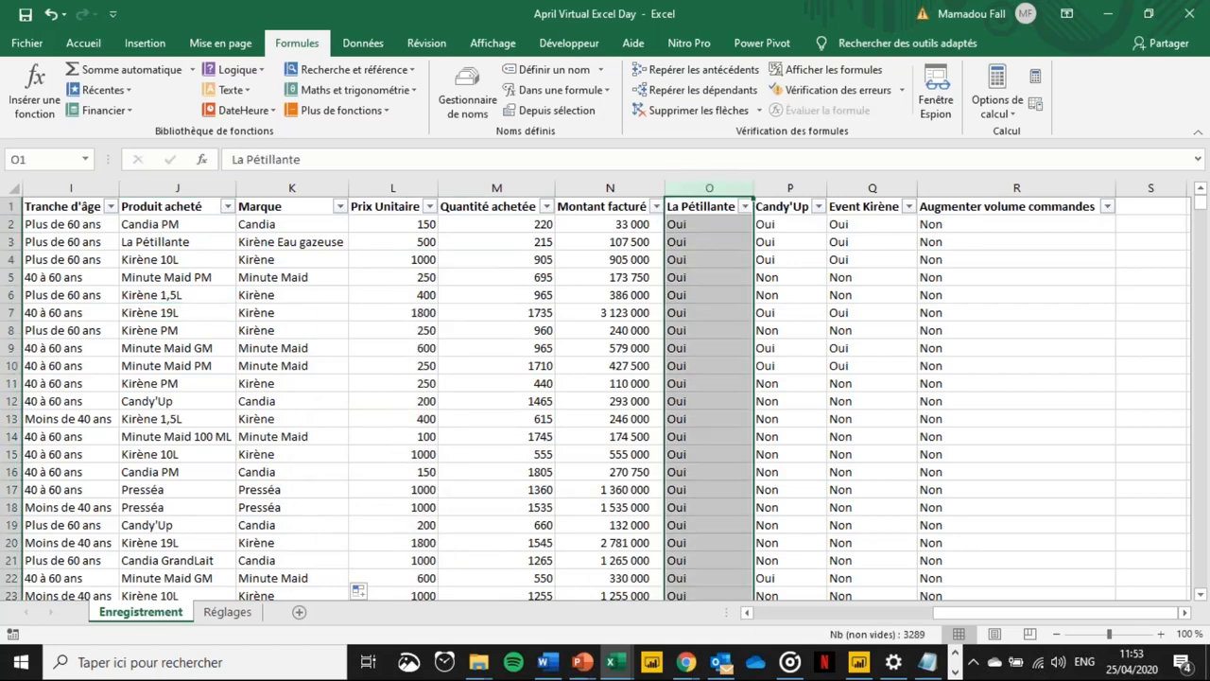
pyautogui.click(780, 307)
pyautogui.click(702, 179)
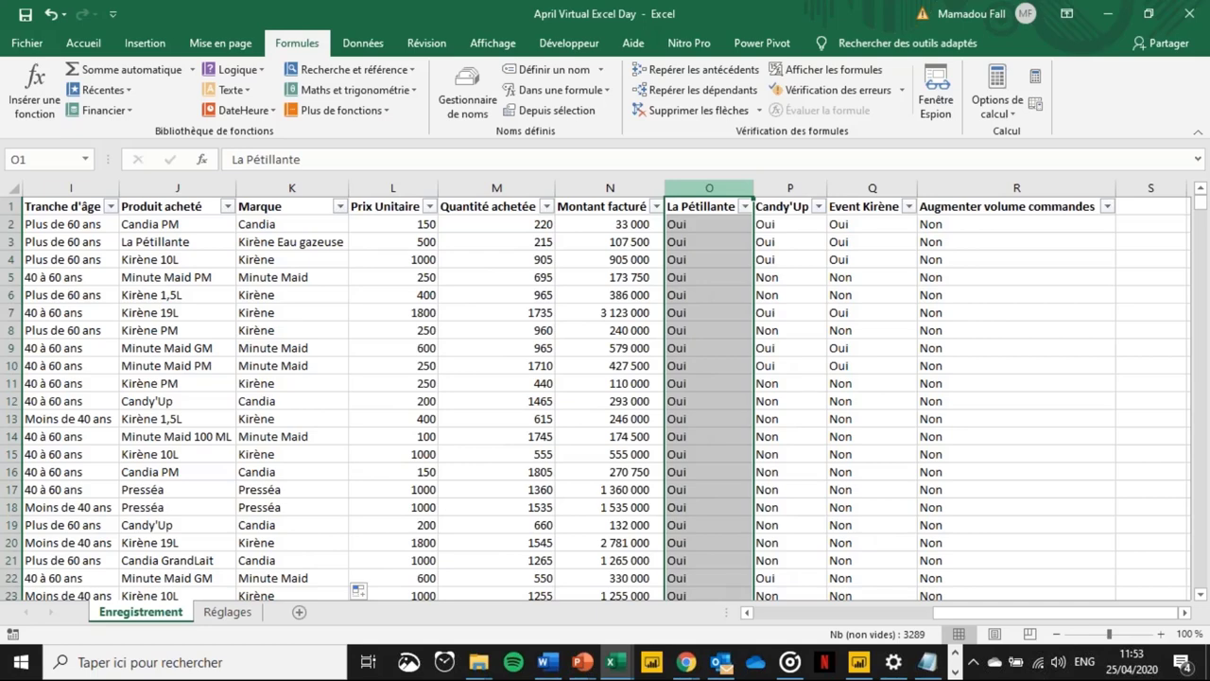
pyautogui.hotkey('shift', 'Right')
pyautogui.hotkey('shift', 'Right')
pyautogui.hotkey('shift', 'Right')
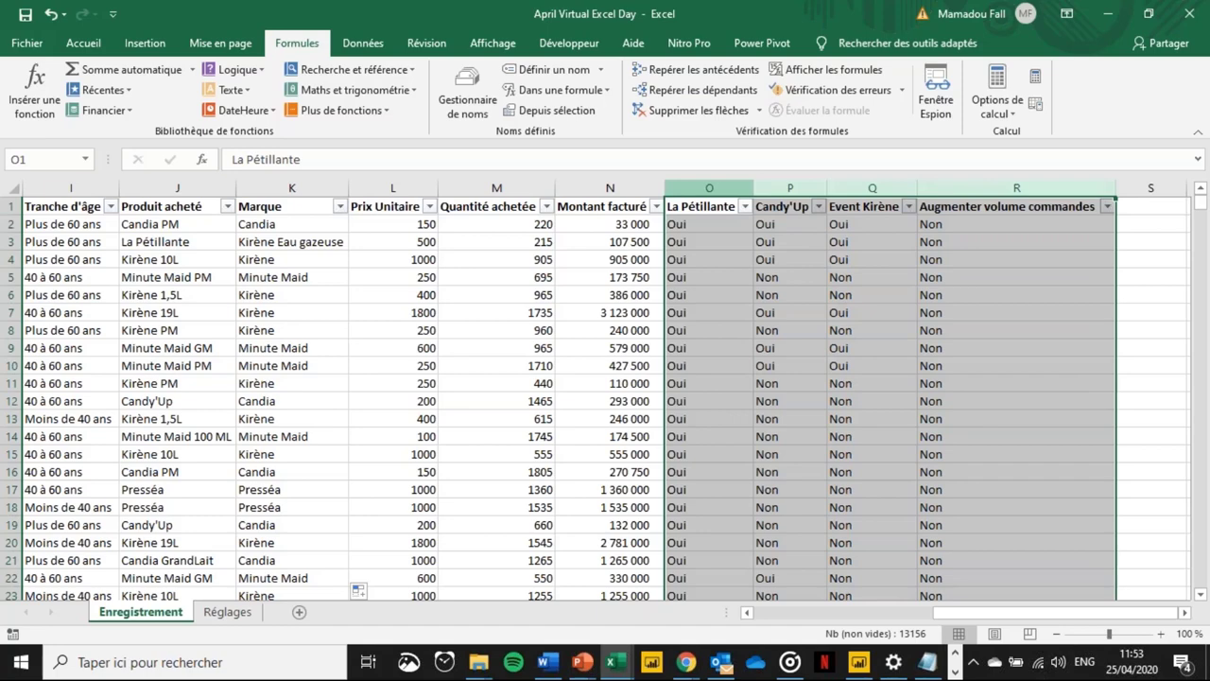
# - Replace every Oui with 1 in the selected flag columns O to R
pyautogui.hotkey('ctrl', 'f')
pyautogui.click(416, 479)
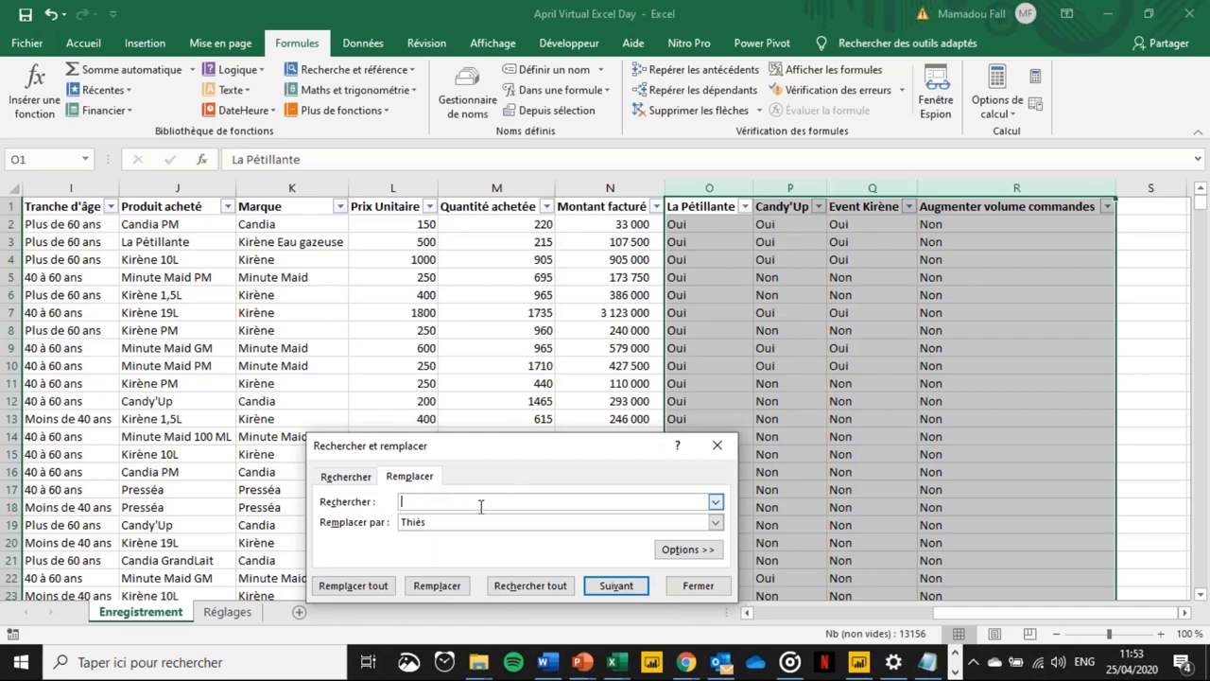
pyautogui.write('Oui')
pyautogui.press('Tab')
pyautogui.write('1')
pyautogui.click(352, 585)
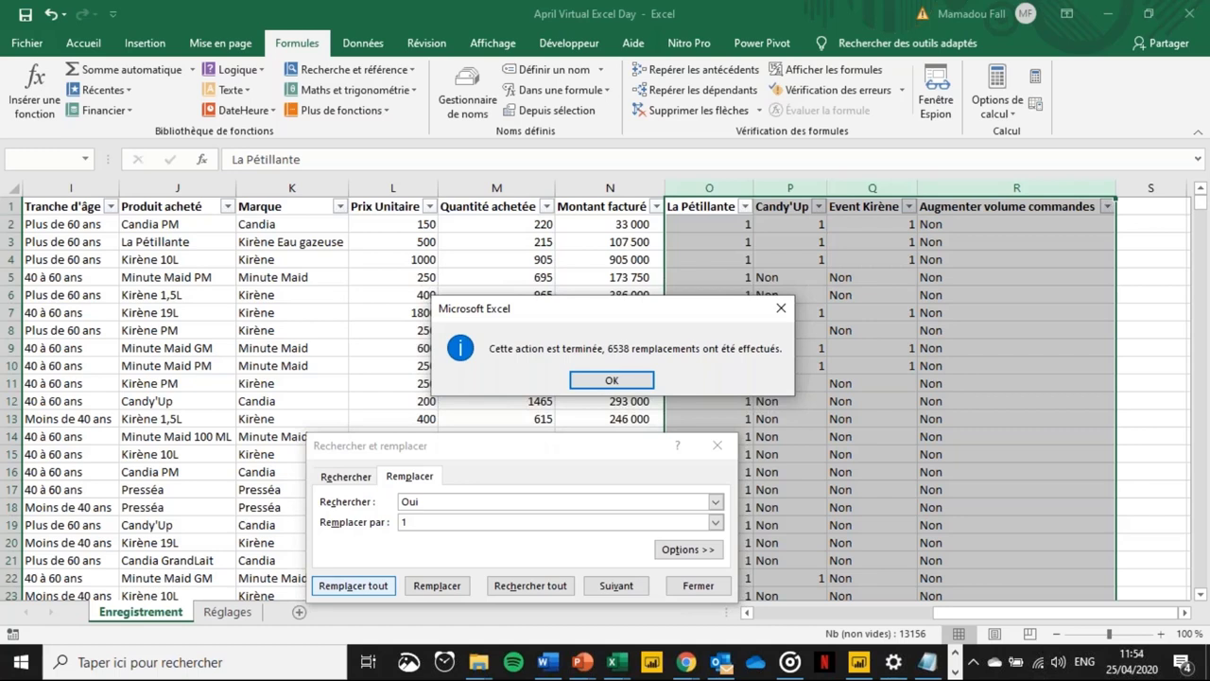
pyautogui.click(591, 380)
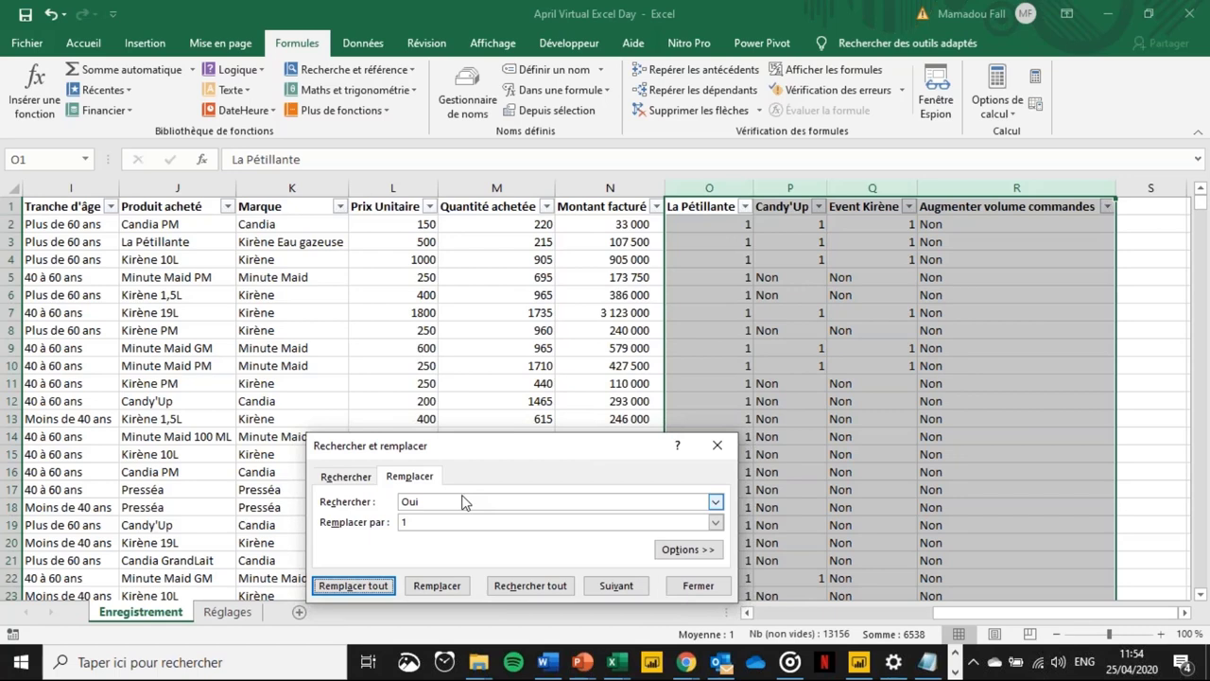
# - Replace every Non with 0 in the flag columns and close Rechercher et remplacer
pyautogui.moveTo(463, 501); pyautogui.dragTo(369, 498)
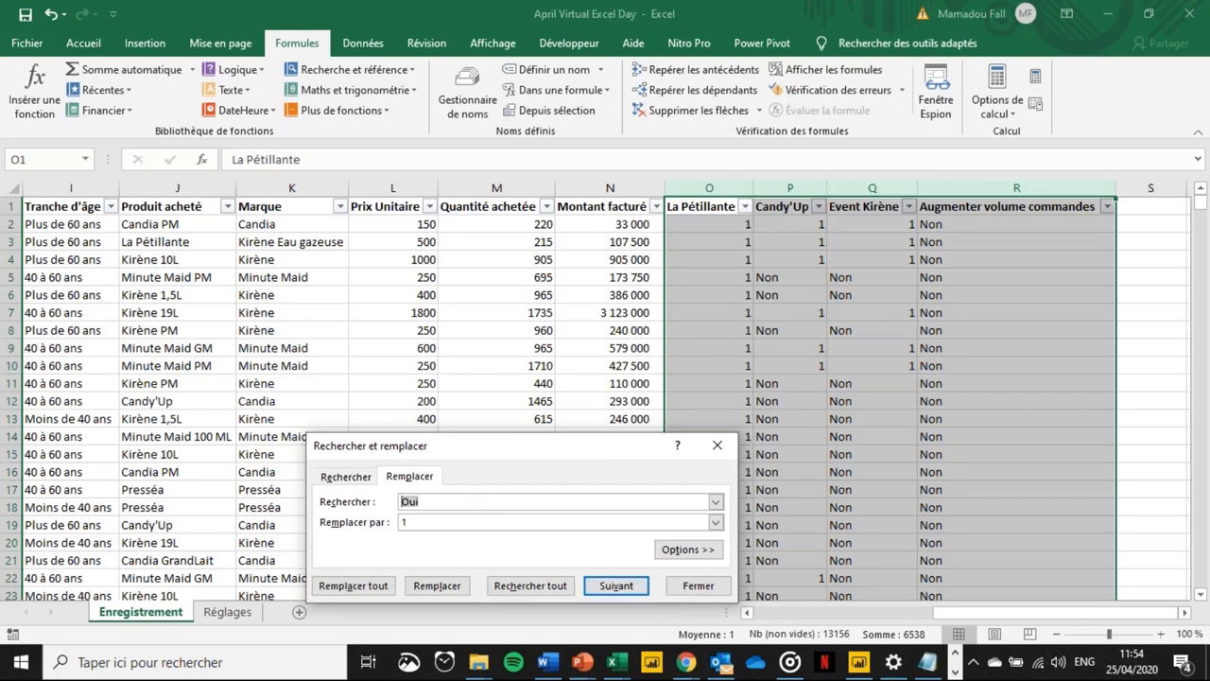
pyautogui.write('Non')
pyautogui.press('Tab')
pyautogui.write('0')
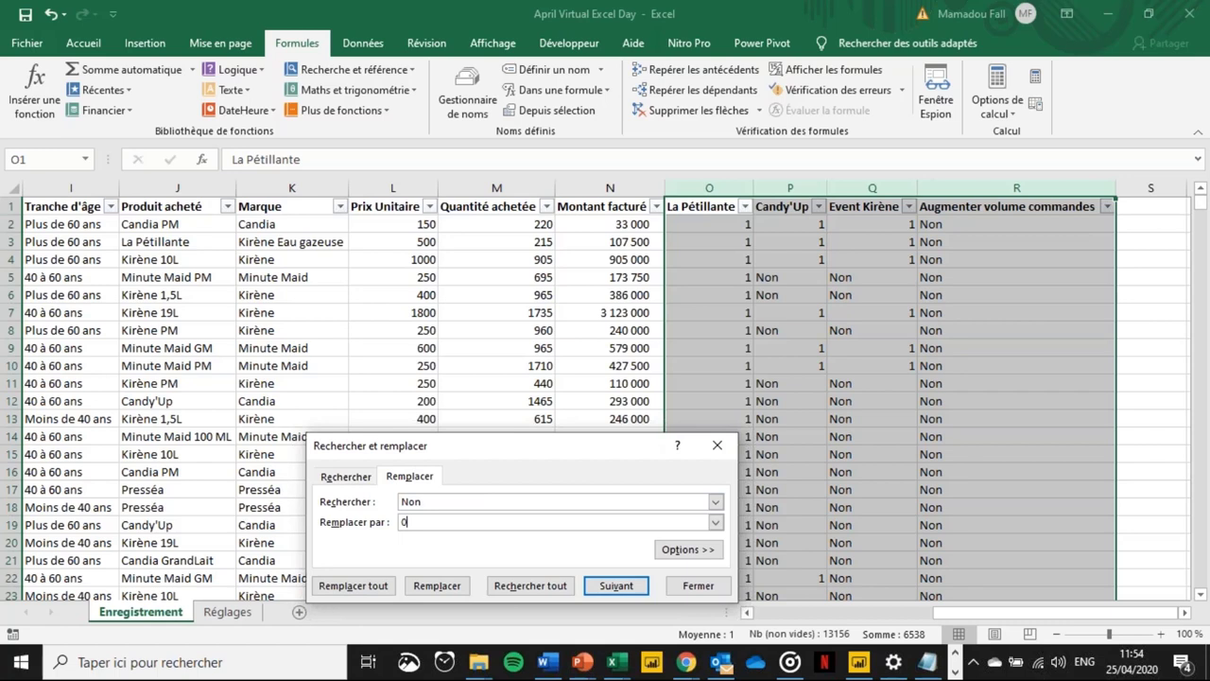
pyautogui.click(356, 587)
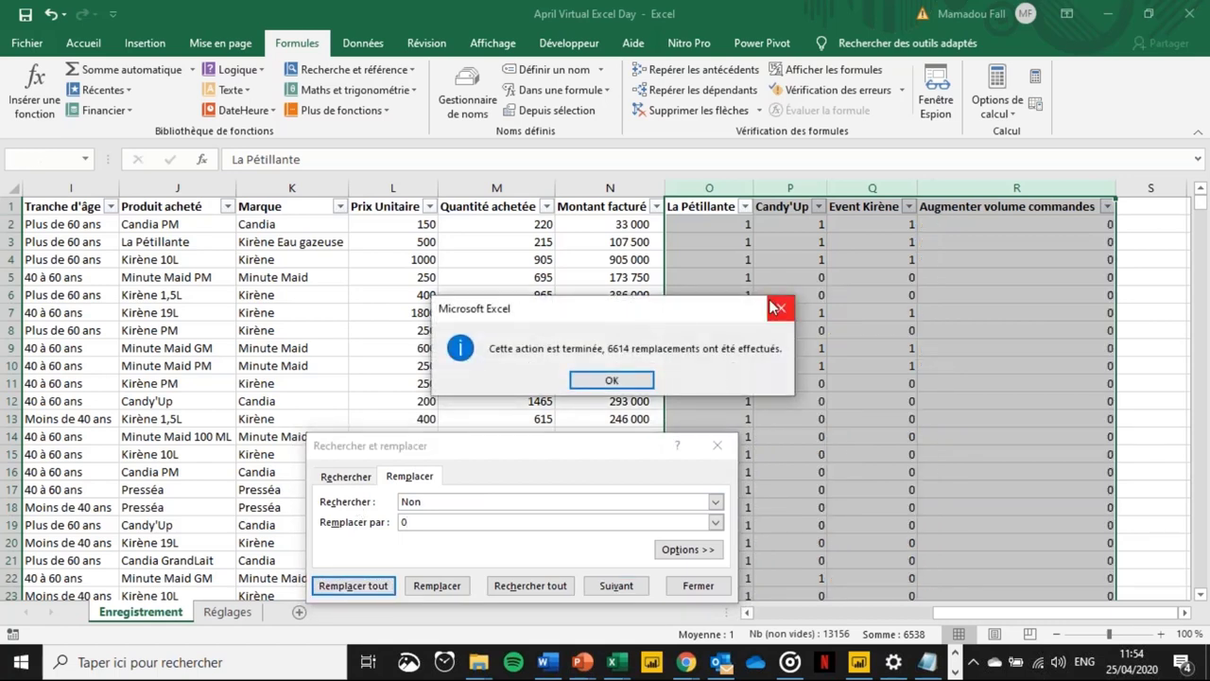
pyautogui.click(613, 380)
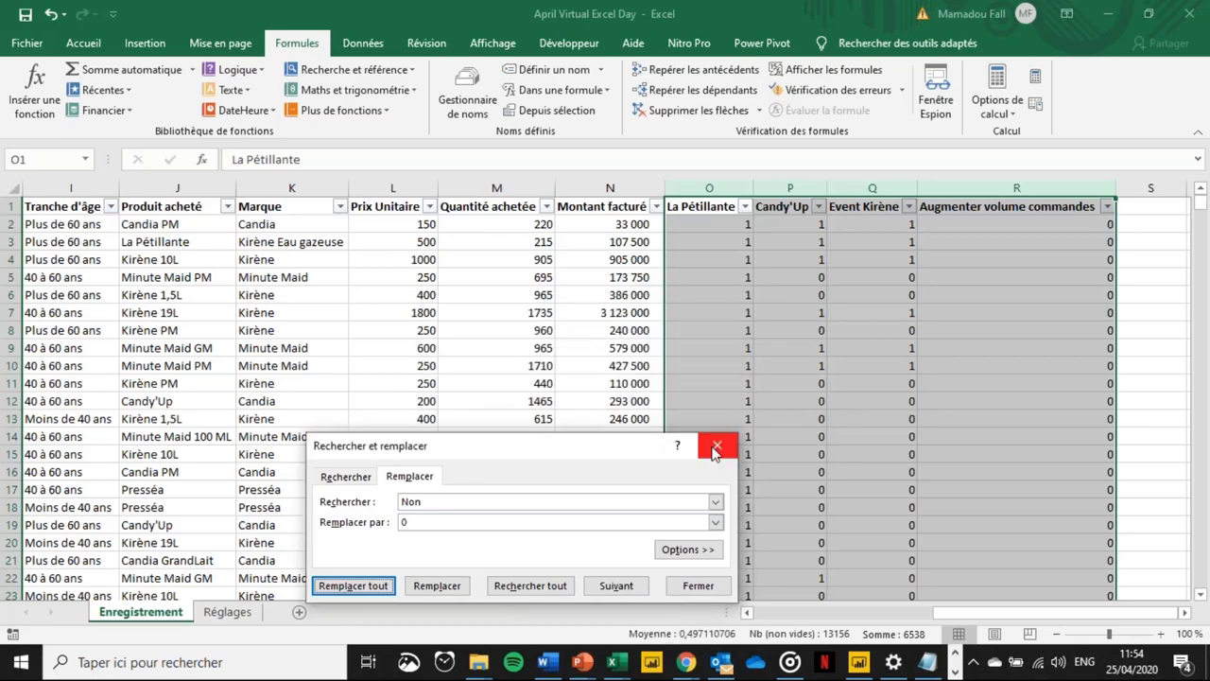
pyautogui.click(717, 444)
pyautogui.hotkey('ctrl', 'space')
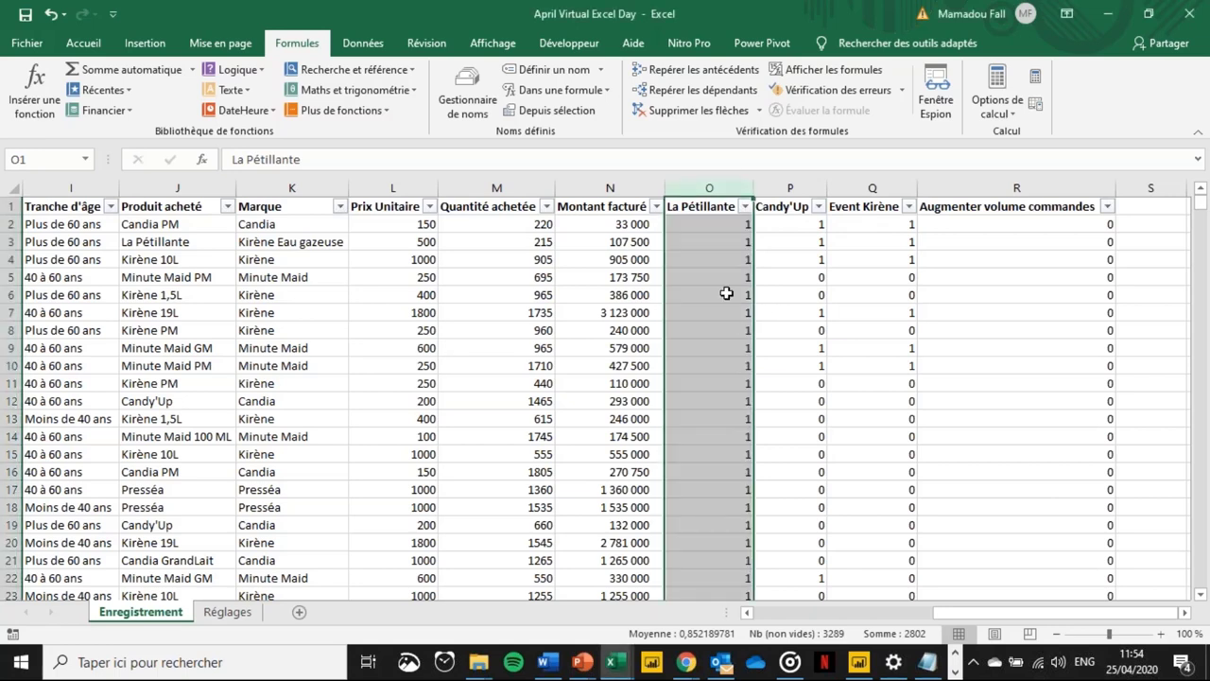
# - Undo the 1/0 replacements so columns O to R show Oui/Non again
pyautogui.press('Down')
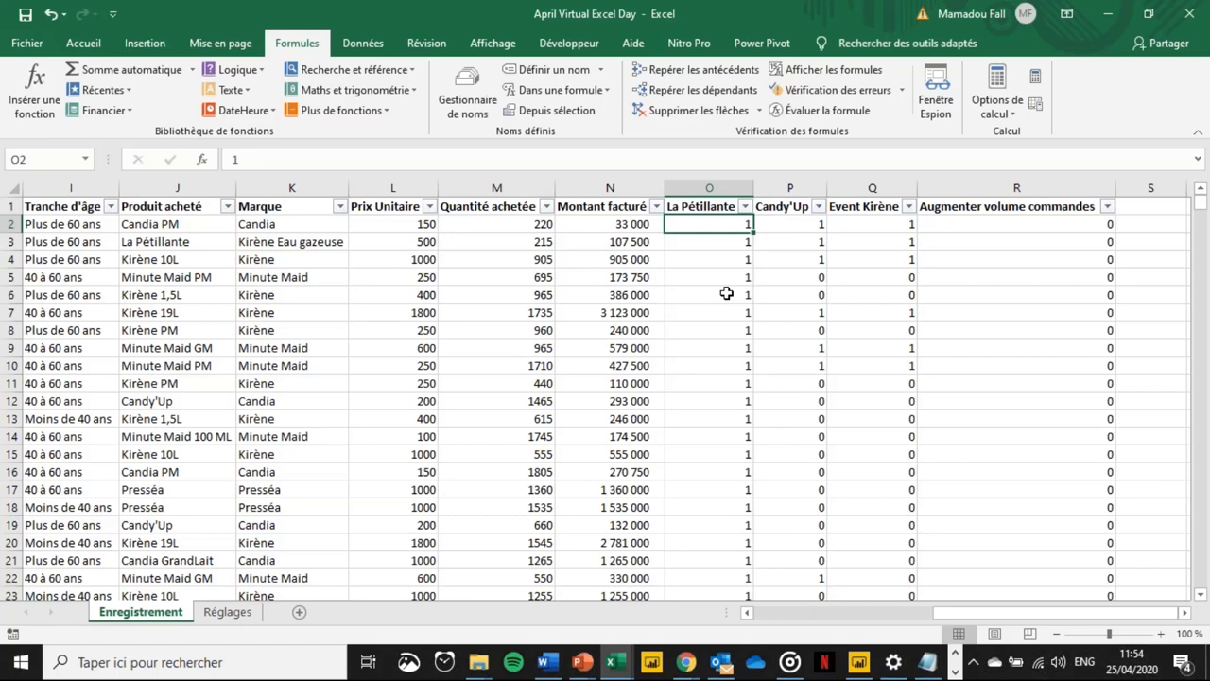
pyautogui.hotkey('ctrl', 'shift', 'Right')
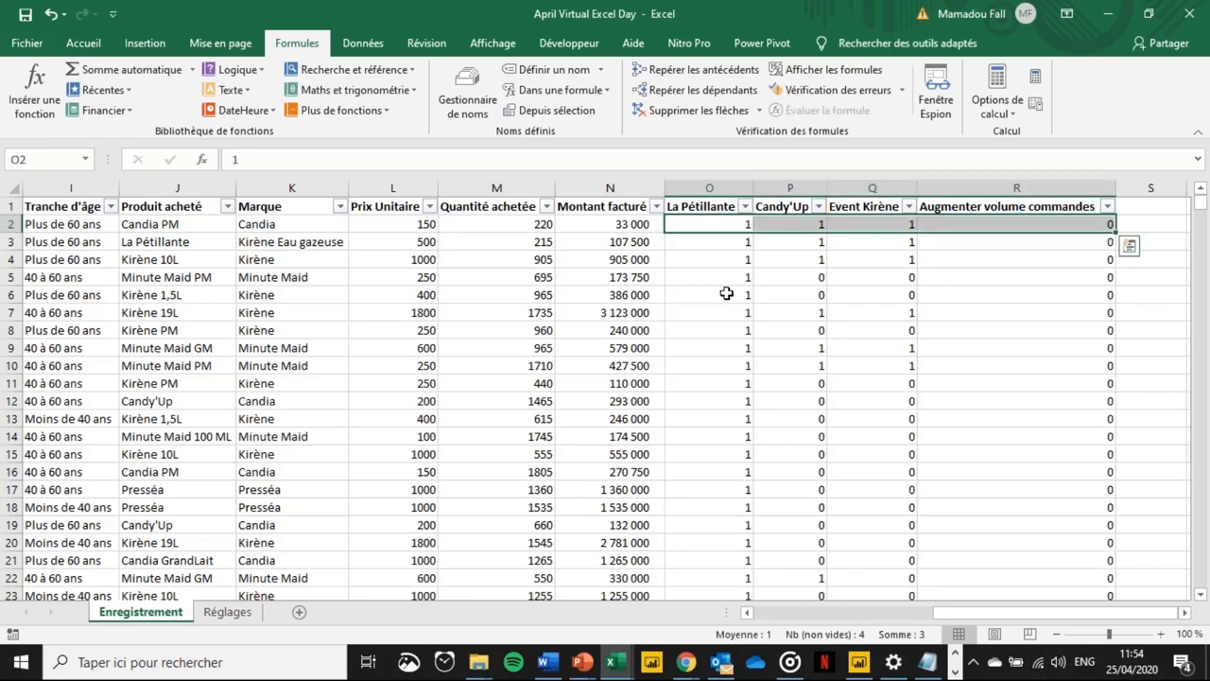
pyautogui.hotkey('ctrl', 'shift', 'Left')
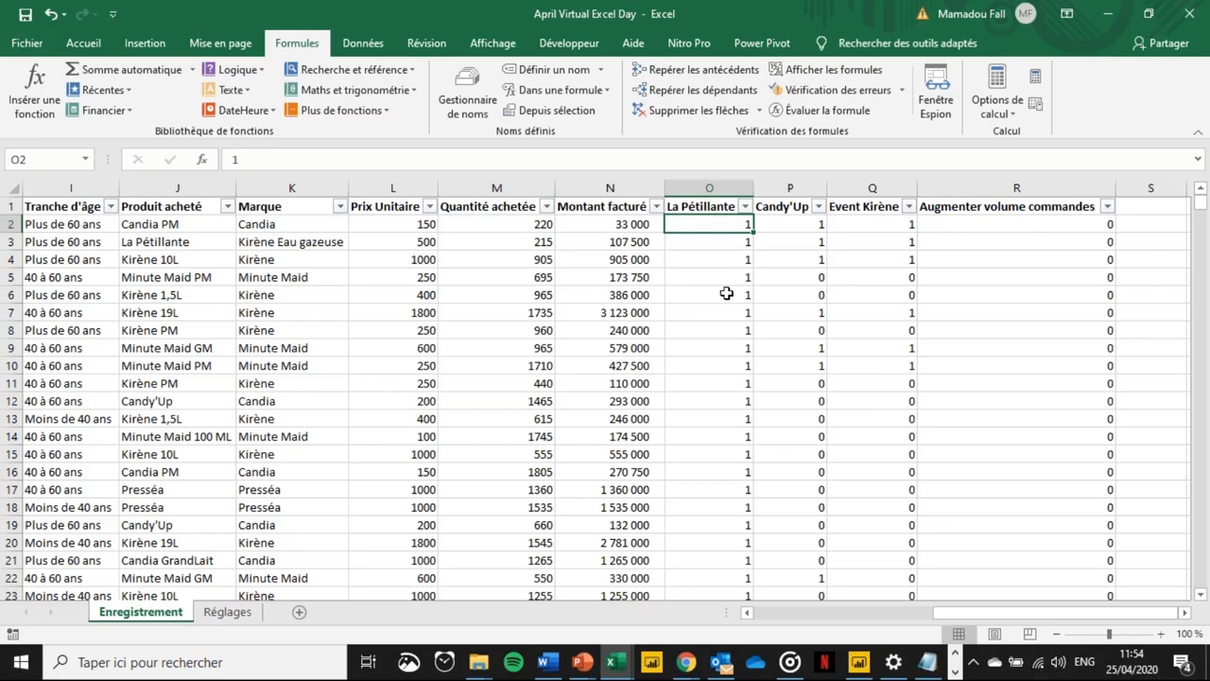
pyautogui.hotkey('ctrl', 'z')
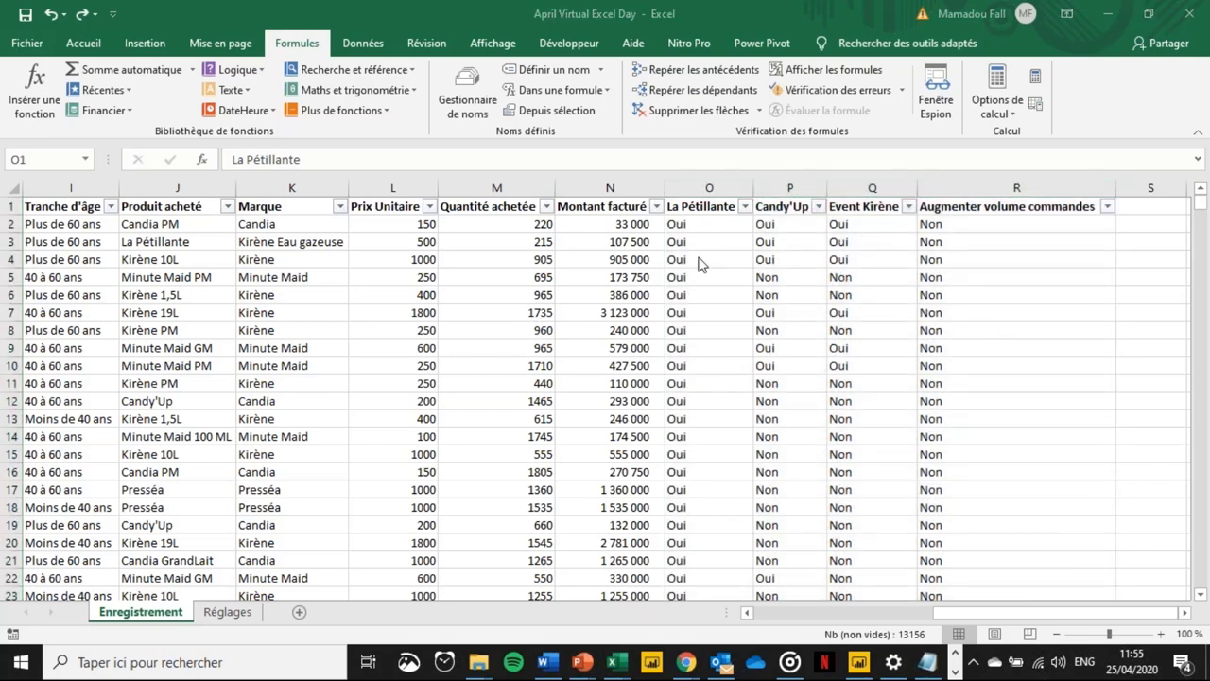
pyautogui.hotkey('ctrl', 'f')
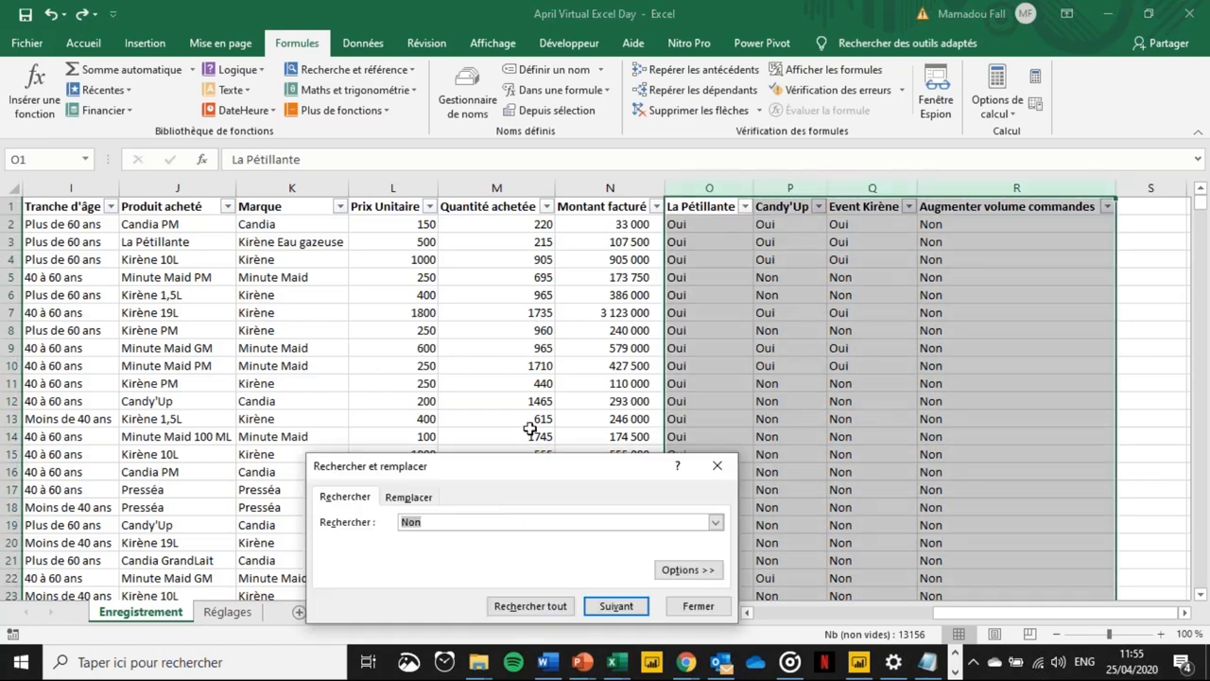
# - Abandon a replacement attempt without changing anything and return to cell O2
pyautogui.click(716, 467)
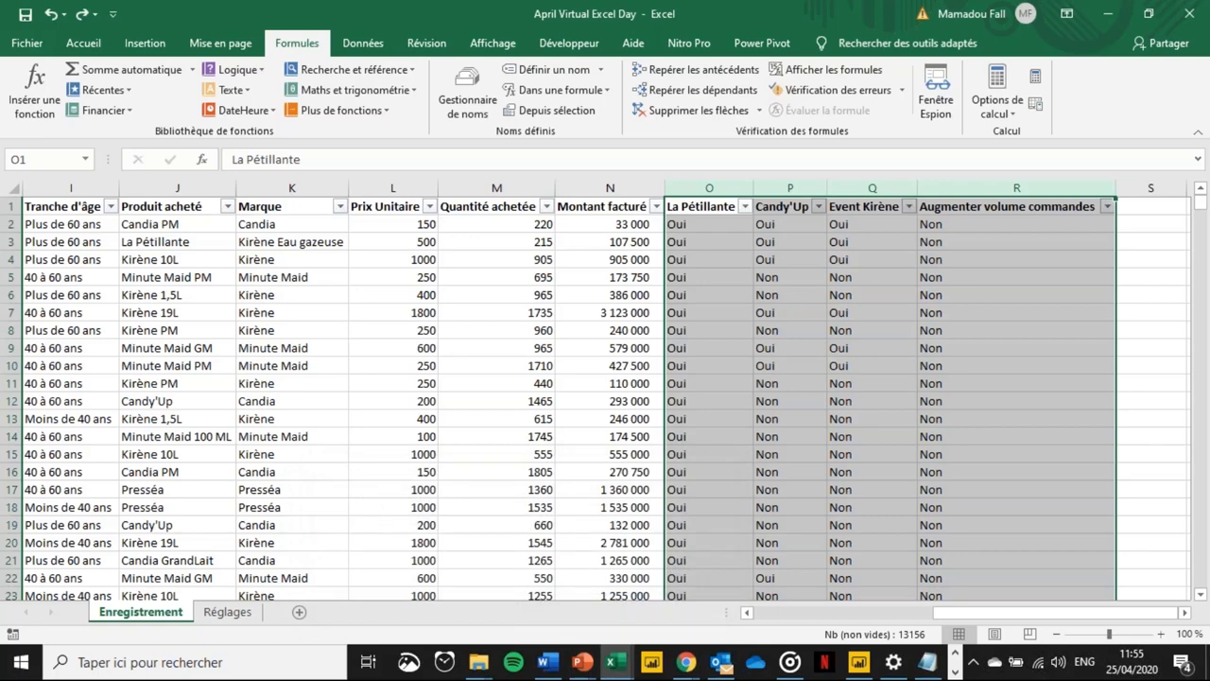
pyautogui.hotkey('ctrl', 'h')
pyautogui.press('Tab')
pyautogui.write('0')
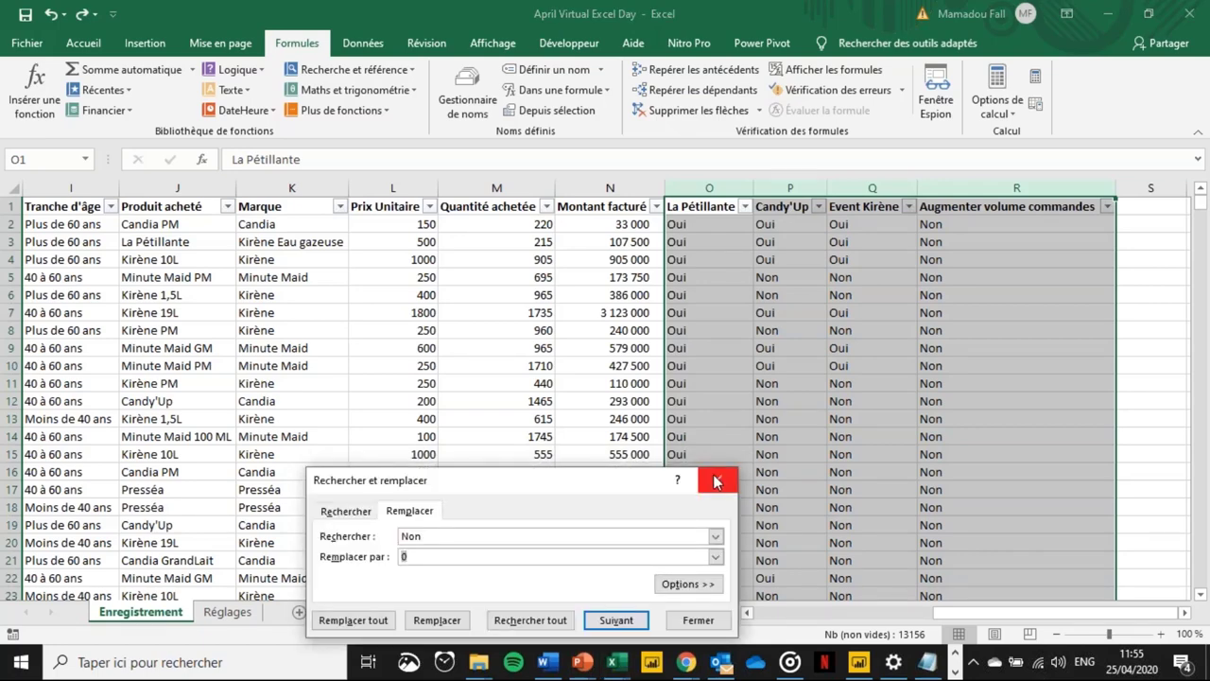
pyautogui.press('Escape')
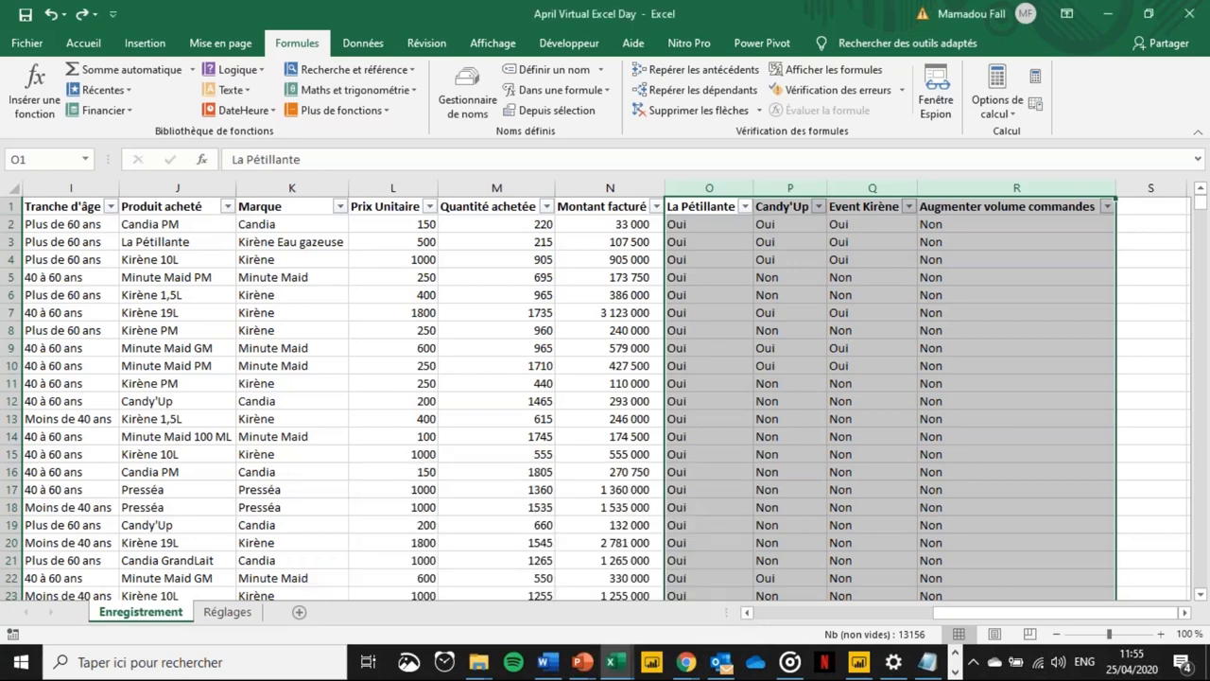
pyautogui.click(735, 230)
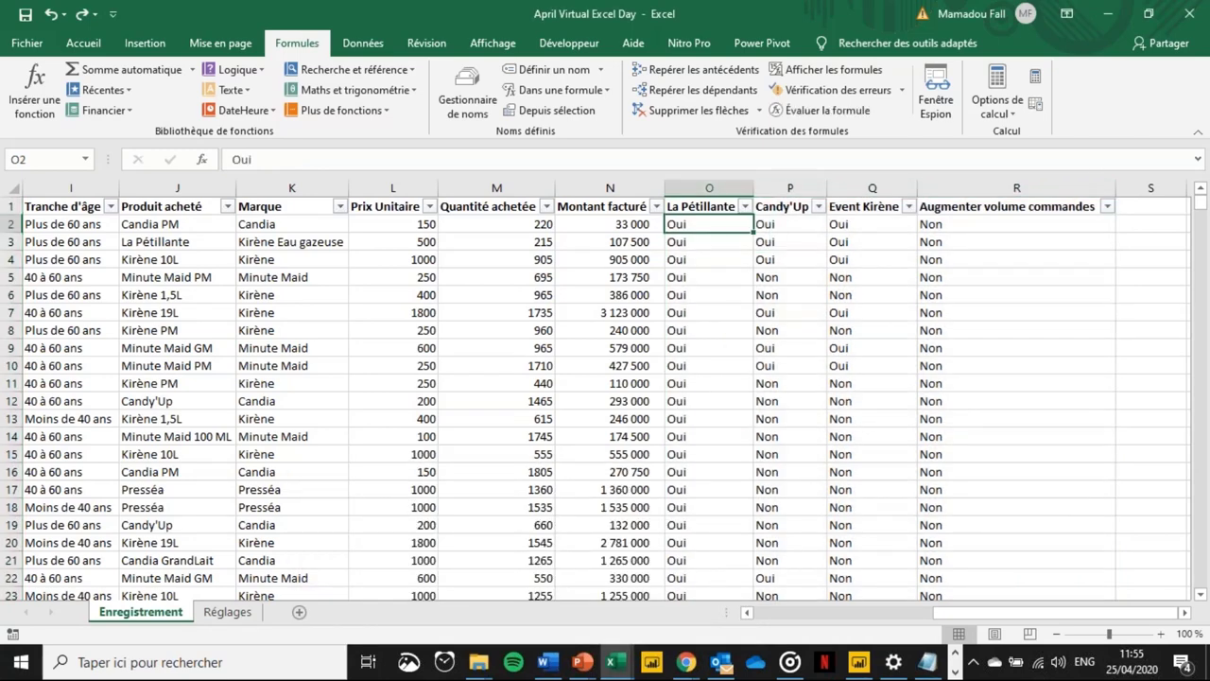
# - Select columns O to R and replace every Non with 0 (6614 replacements)
pyautogui.click(724, 185)
pyautogui.hotkey('shift', 'Right')
pyautogui.hotkey('shift', 'Right')
pyautogui.hotkey('shift', 'Right')
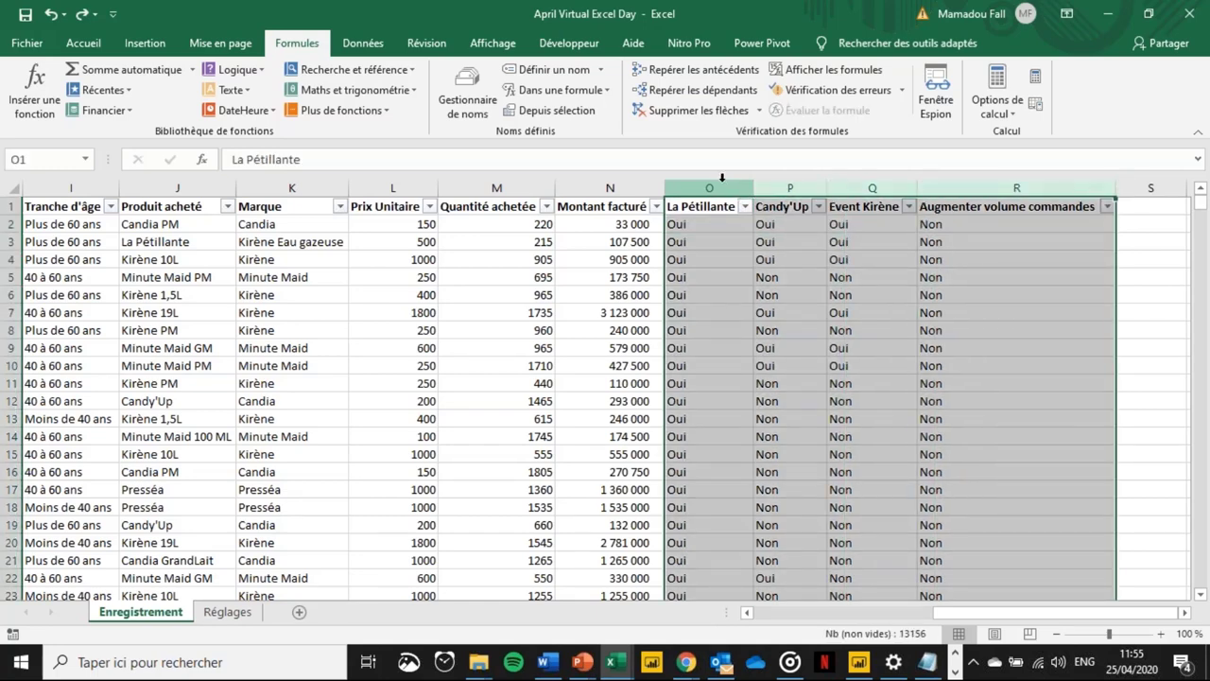
pyautogui.hotkey('ctrl', 'f')
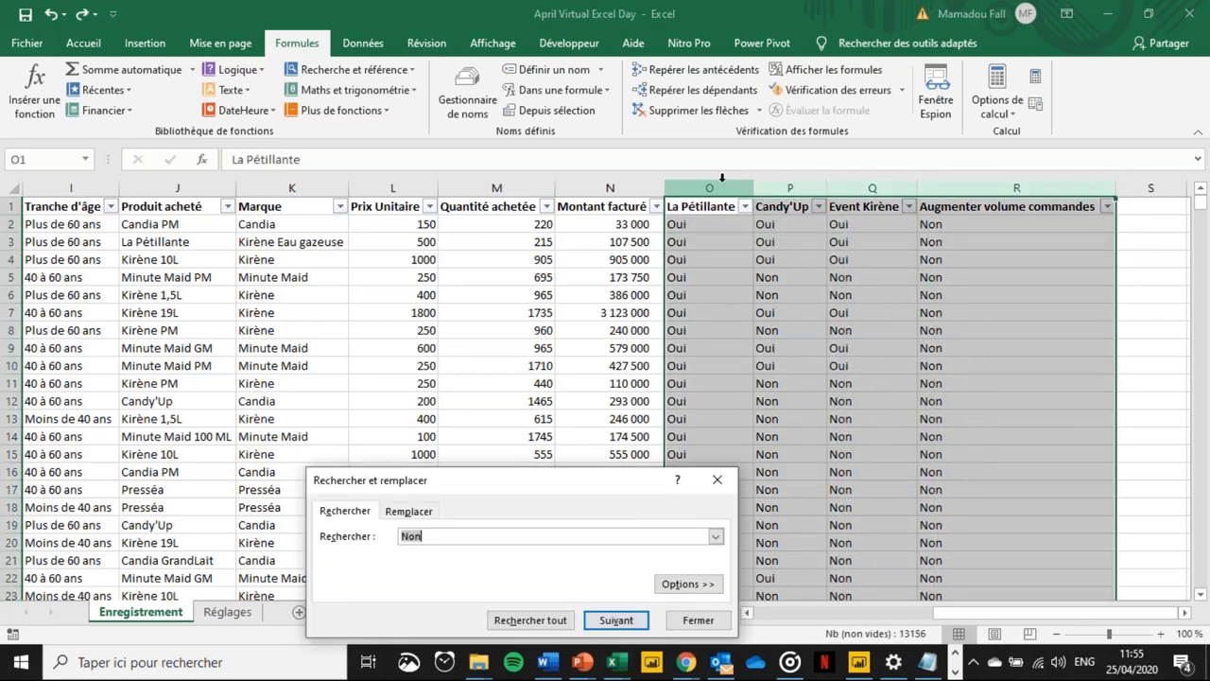
pyautogui.click(409, 511)
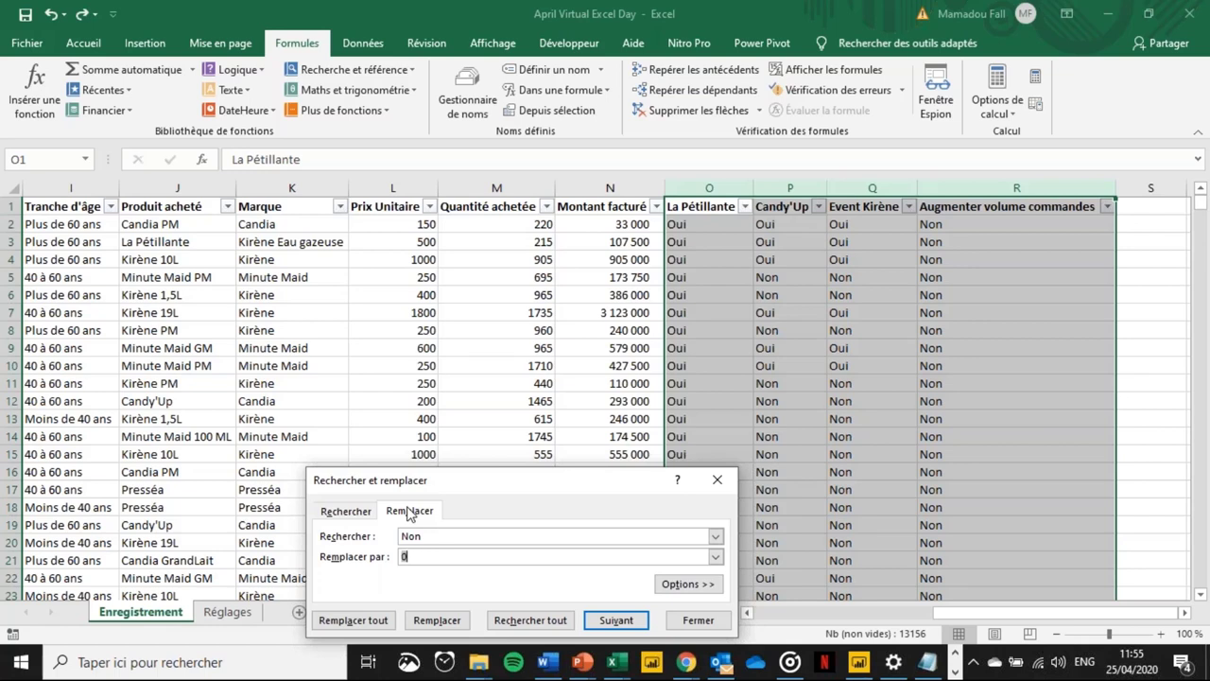
pyautogui.click(346, 621)
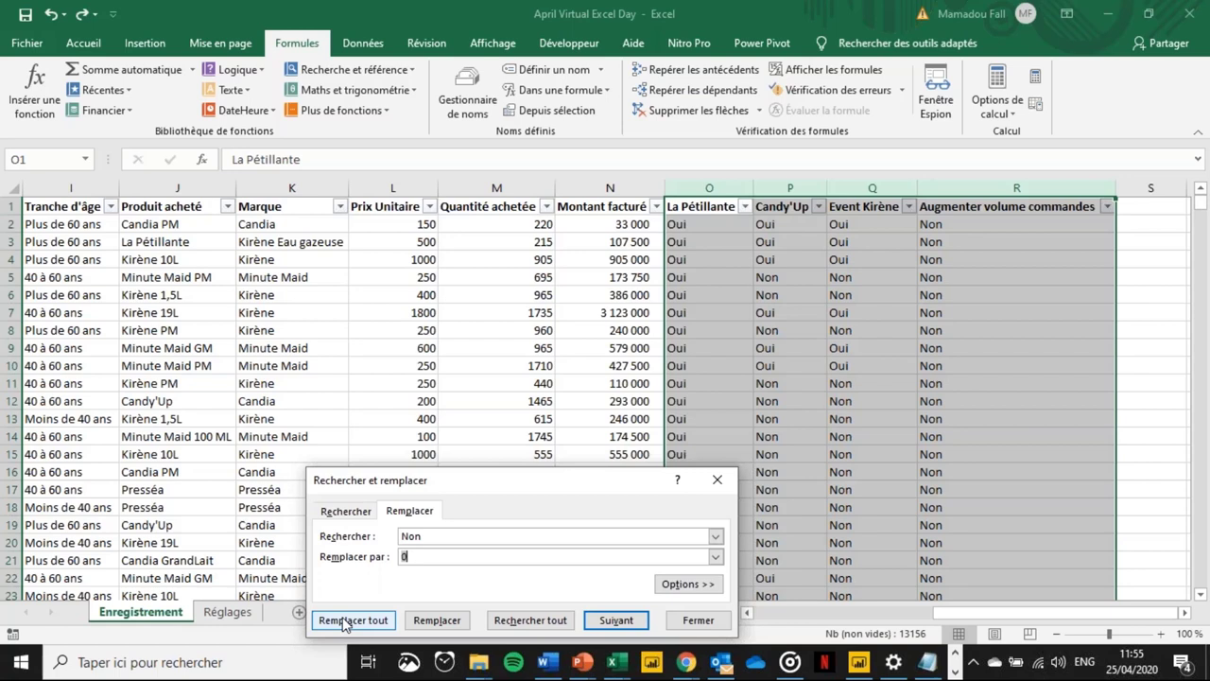
pyautogui.click(346, 621)
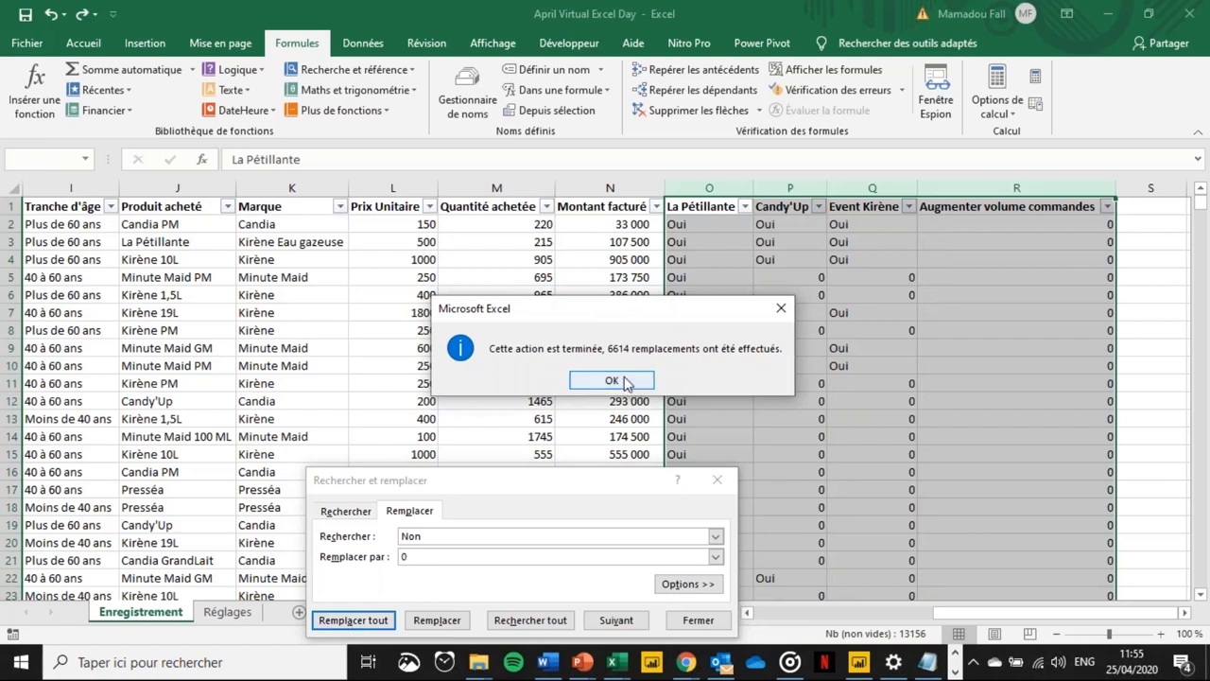
# - Replace every Oui with 1 in columns O to R, confirming 6538 replacements
pyautogui.click(612, 381)
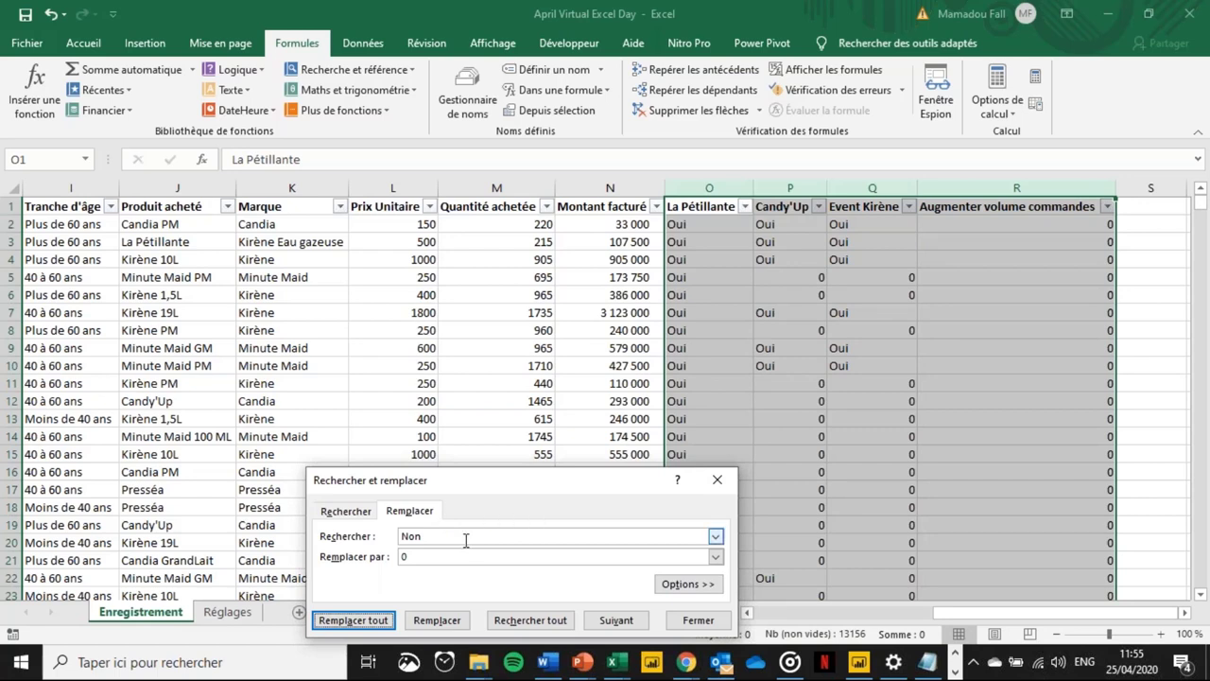
pyautogui.moveTo(464, 536); pyautogui.dragTo(394, 527)
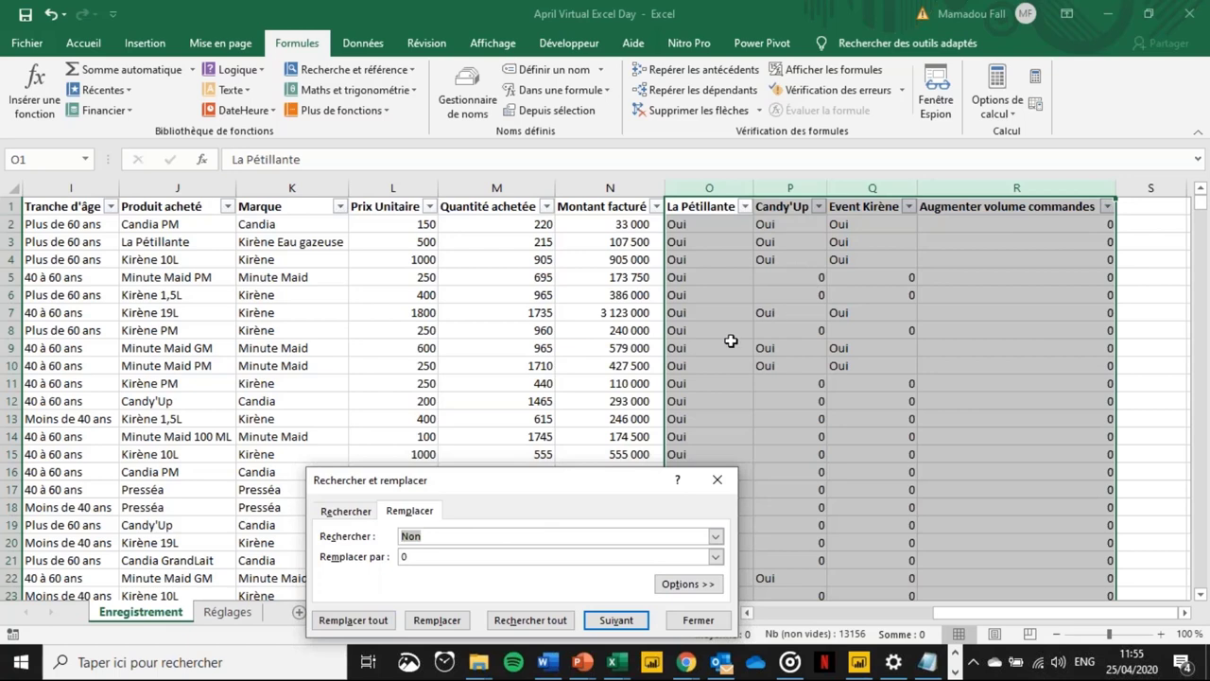
pyautogui.write('Oui')
pyautogui.press('Tab')
pyautogui.write('1')
pyautogui.click(357, 619)
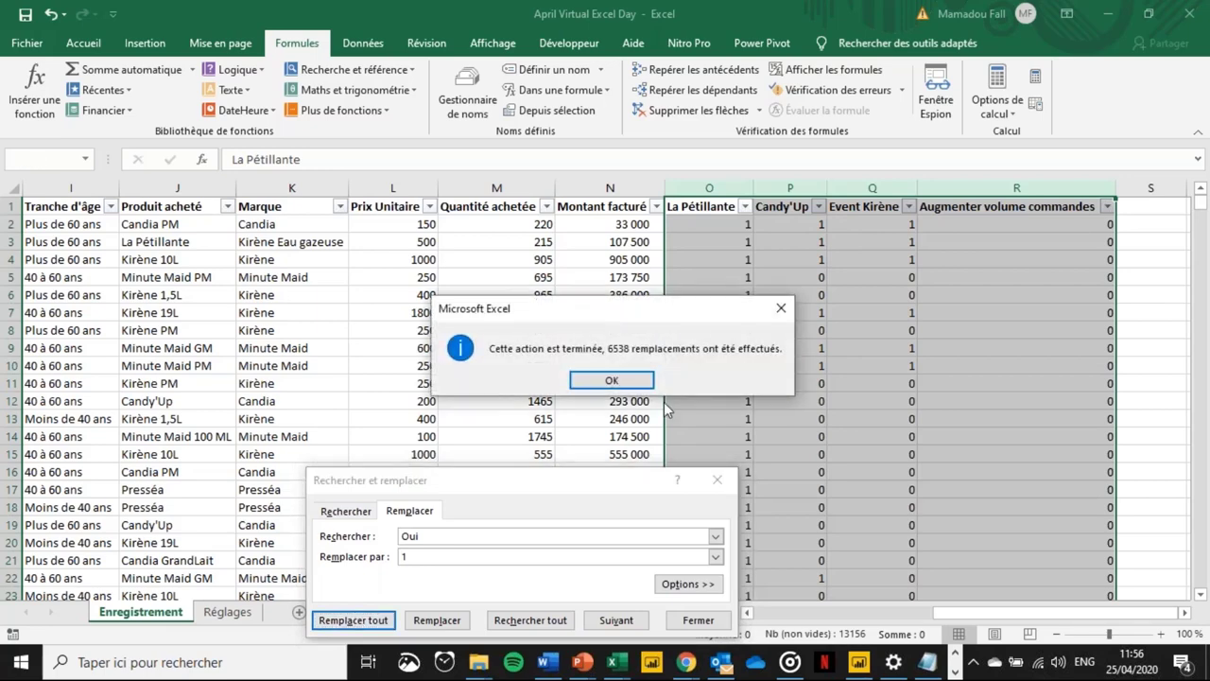
pyautogui.click(608, 378)
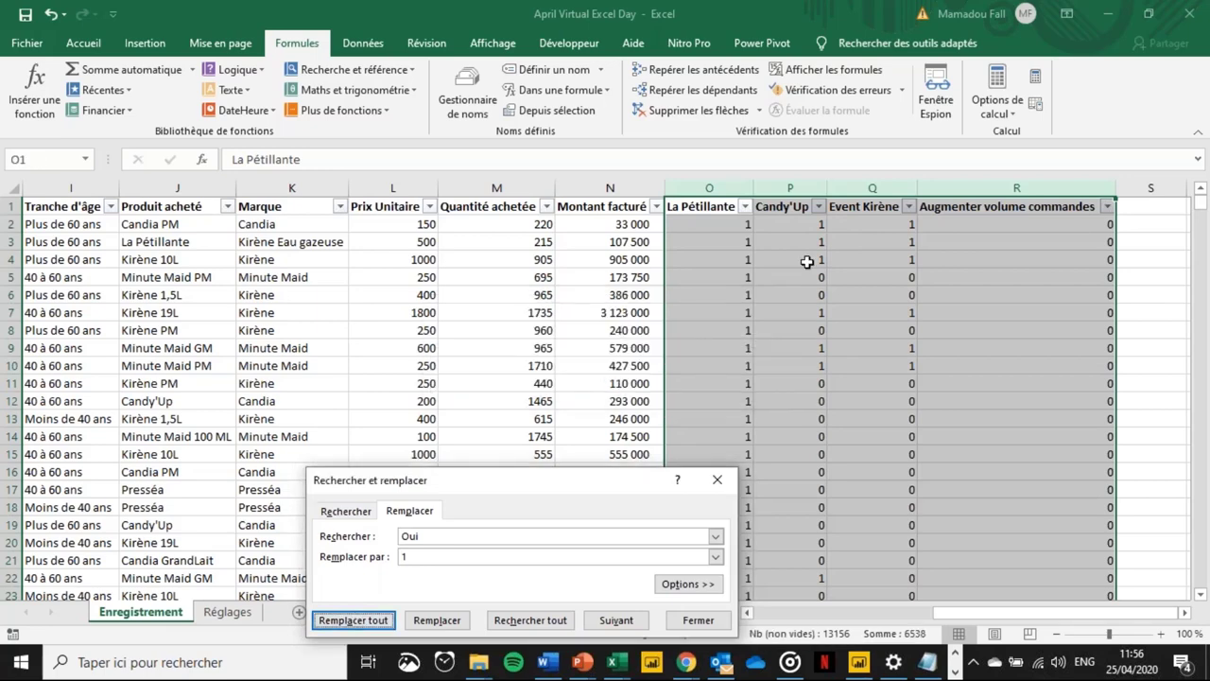
pyautogui.click(864, 226)
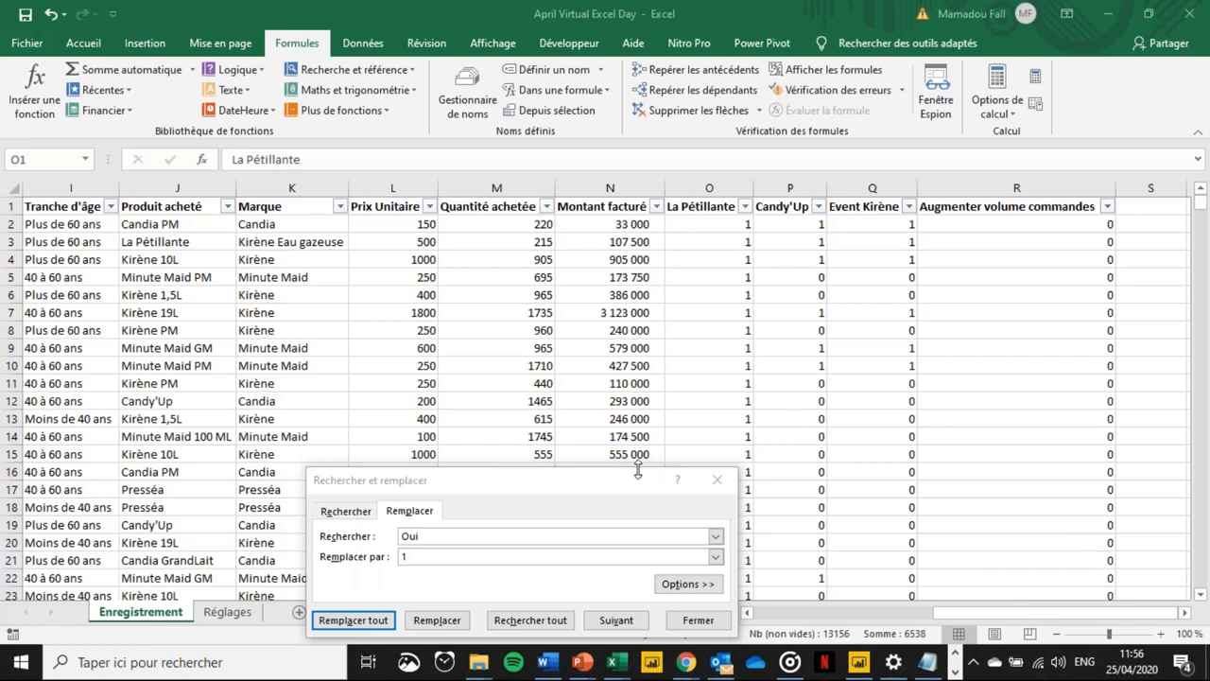
# - Clear the Oui search term and close Rechercher et remplacer
pyautogui.click(716, 481)
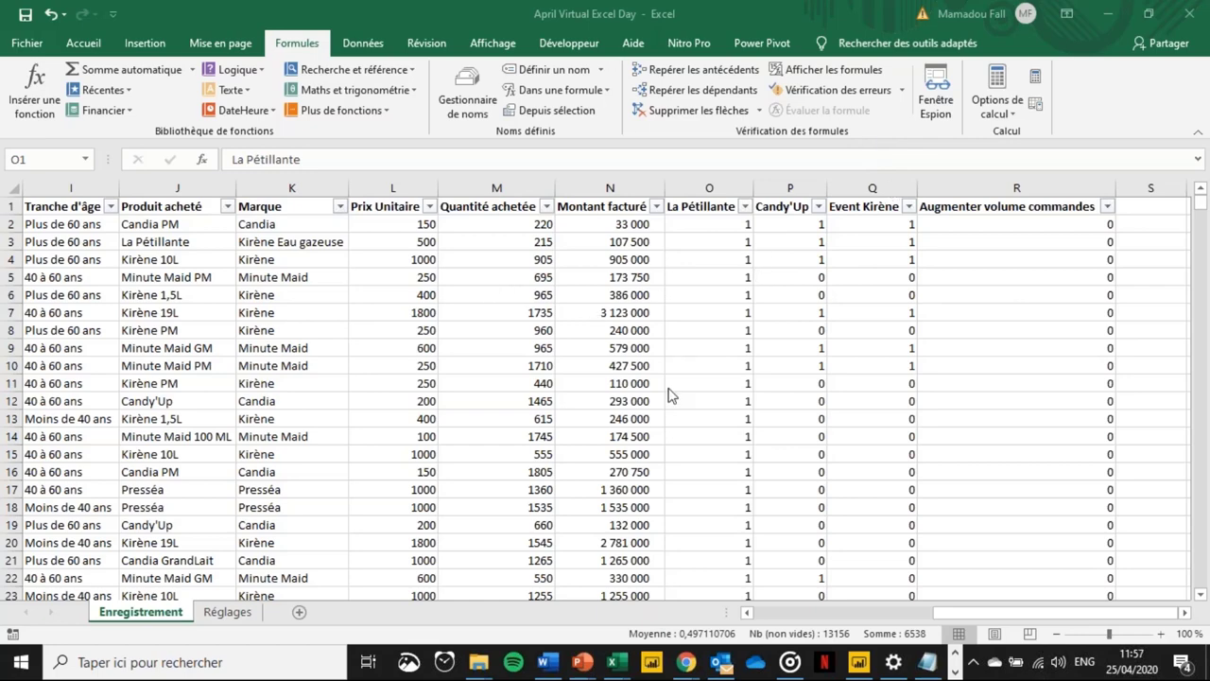
pyautogui.hotkey('ctrl', 'shift', 'Down')
pyautogui.hotkey('ctrl', 'f')
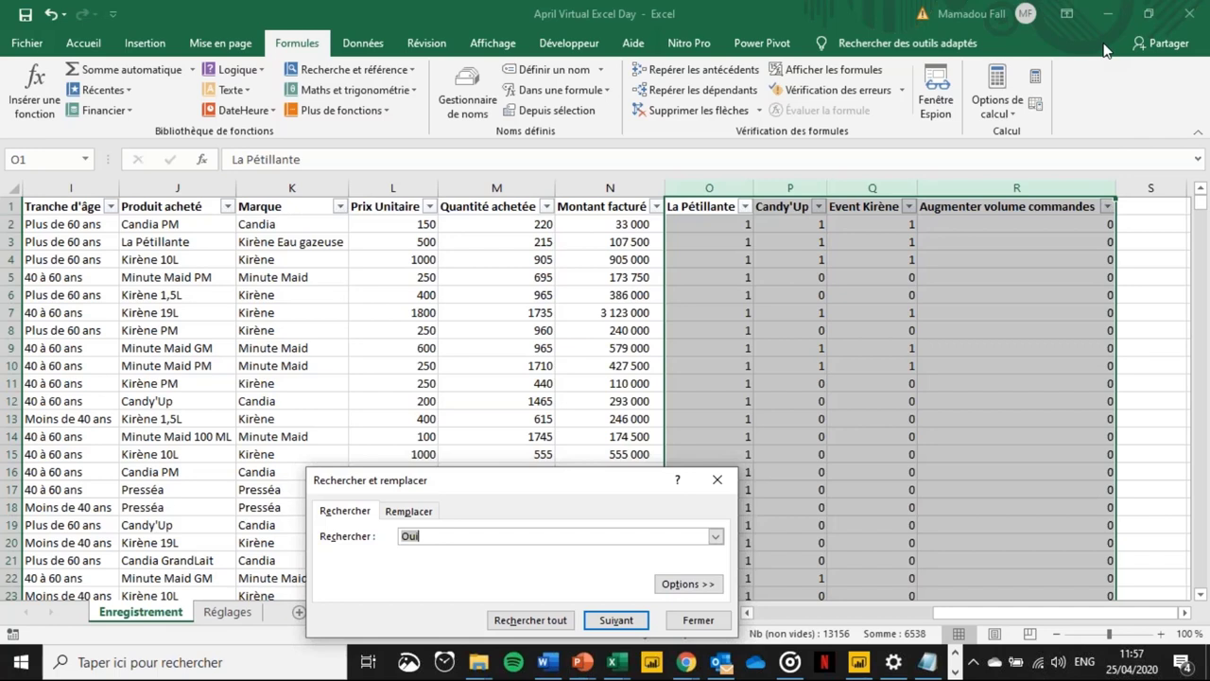
pyautogui.click(474, 537)
pyautogui.press('BackSpace')
pyautogui.press('BackSpace')
pyautogui.press('BackSpace')
pyautogui.click(714, 482)
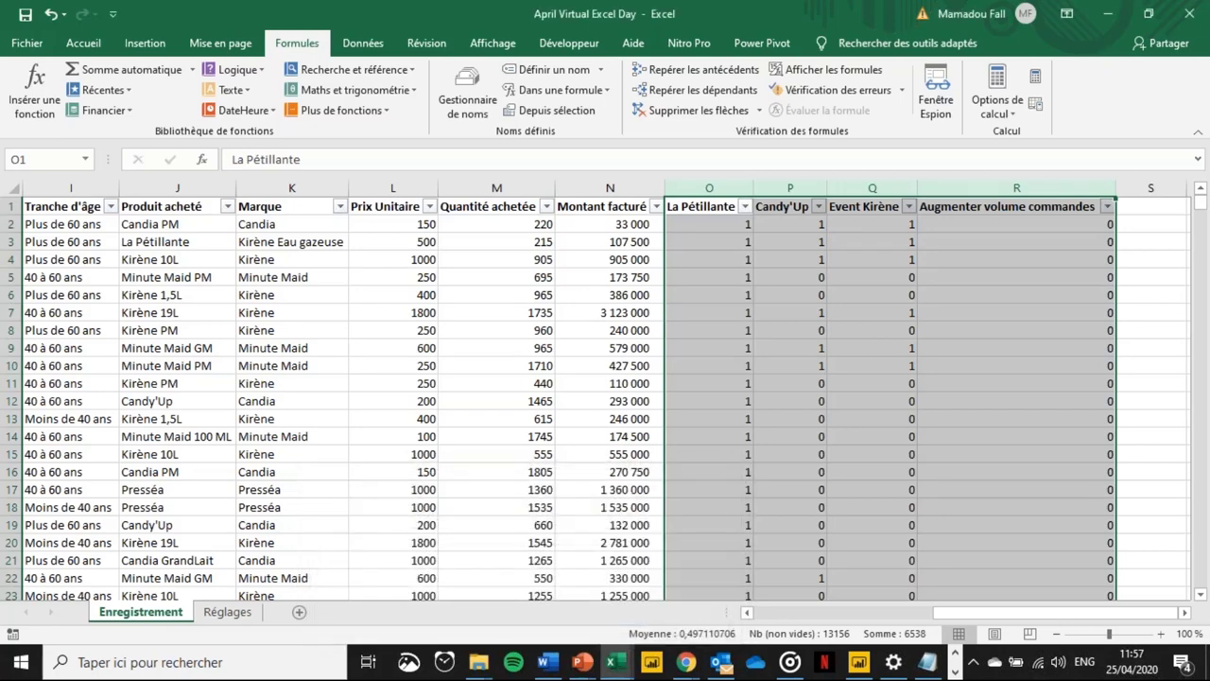
# - Deselect the flag columns and return to cell A1 of the Enregistrement sheet
pyautogui.click(709, 472)
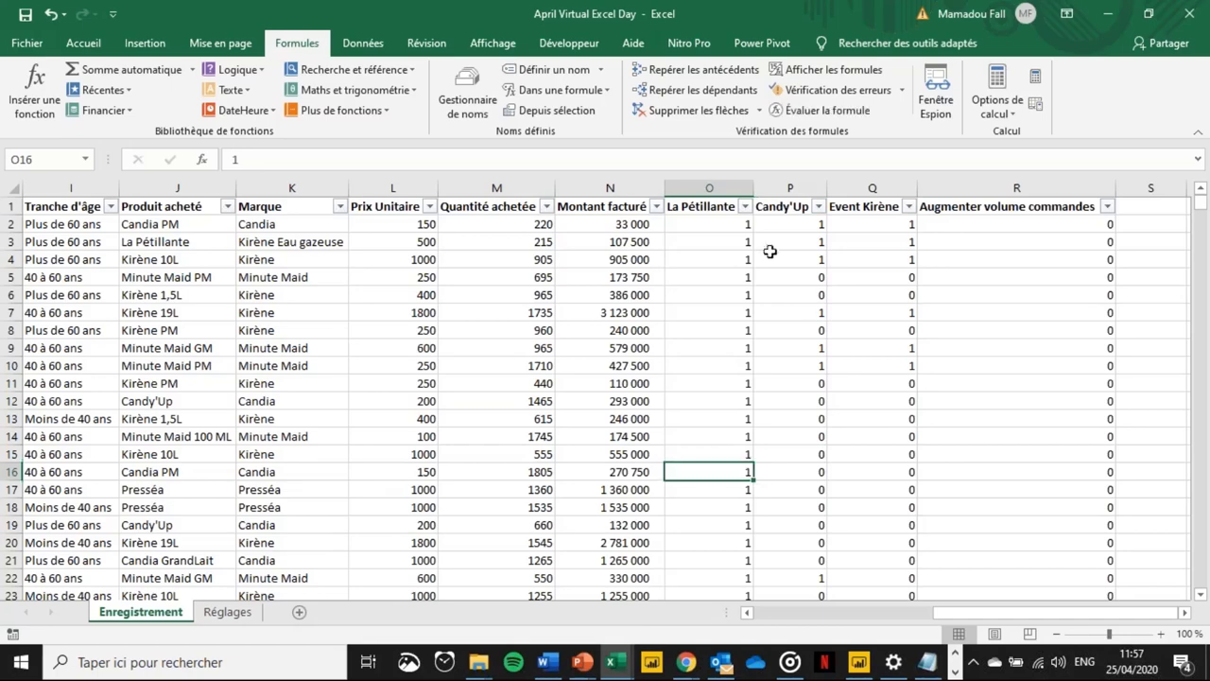
pyautogui.click(717, 282)
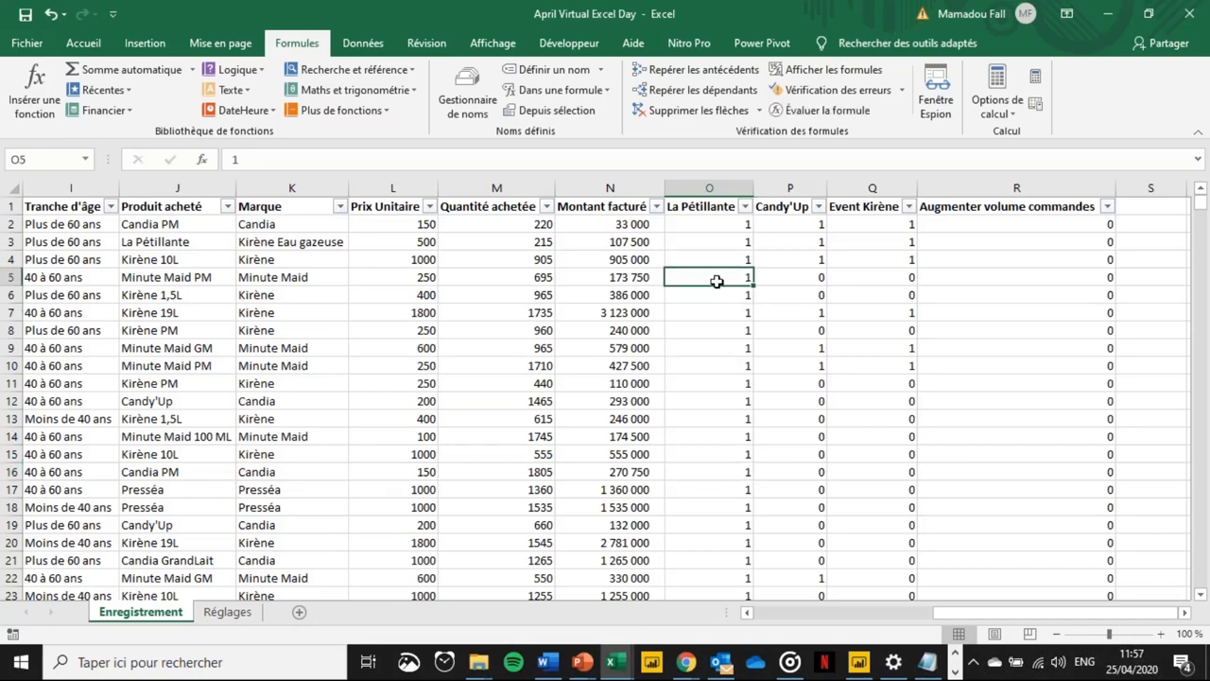
pyautogui.hotkey('ctrl', 'Up')
pyautogui.hotkey('ctrl', 'Left')
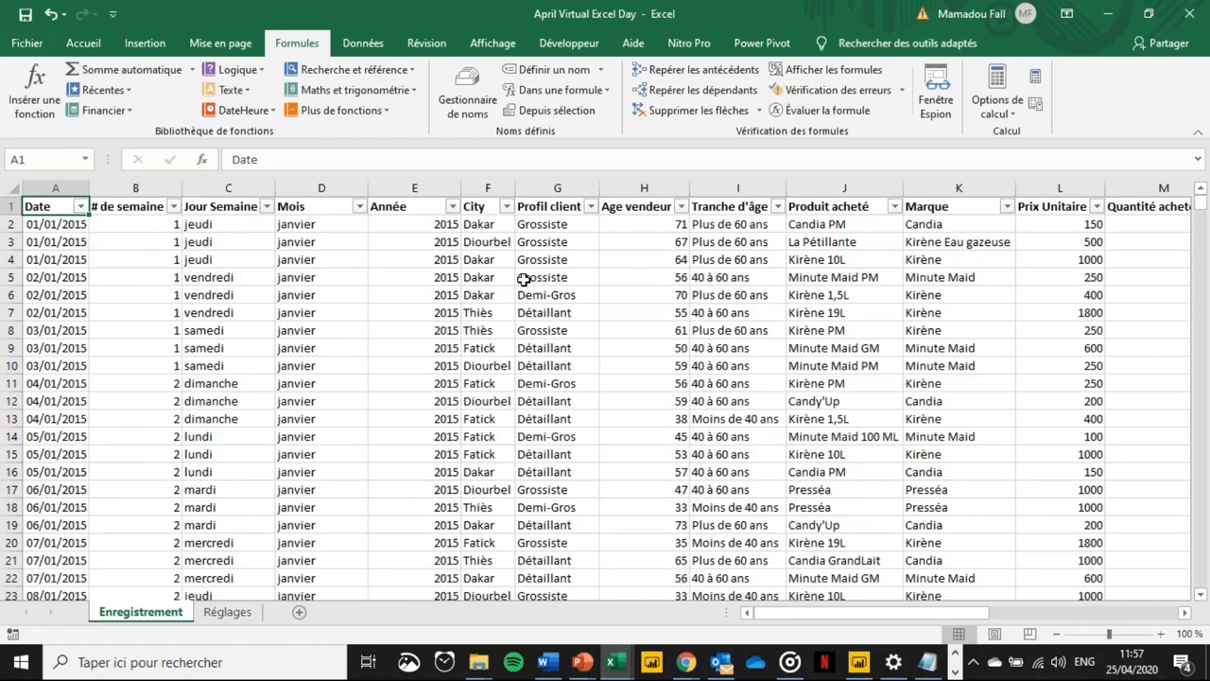
# - Select the whole sales table A1:R3289 starting from cell A1
pyautogui.hscroll(5, 523, 280)
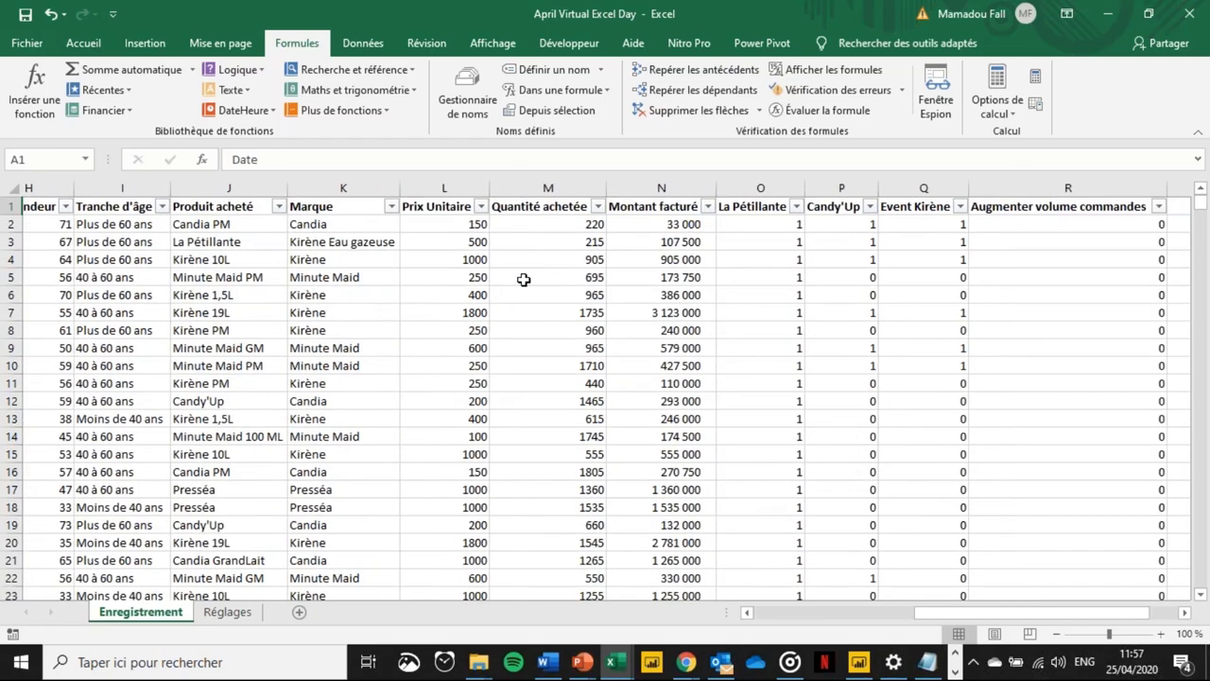
pyautogui.hscroll(-5, 523, 280)
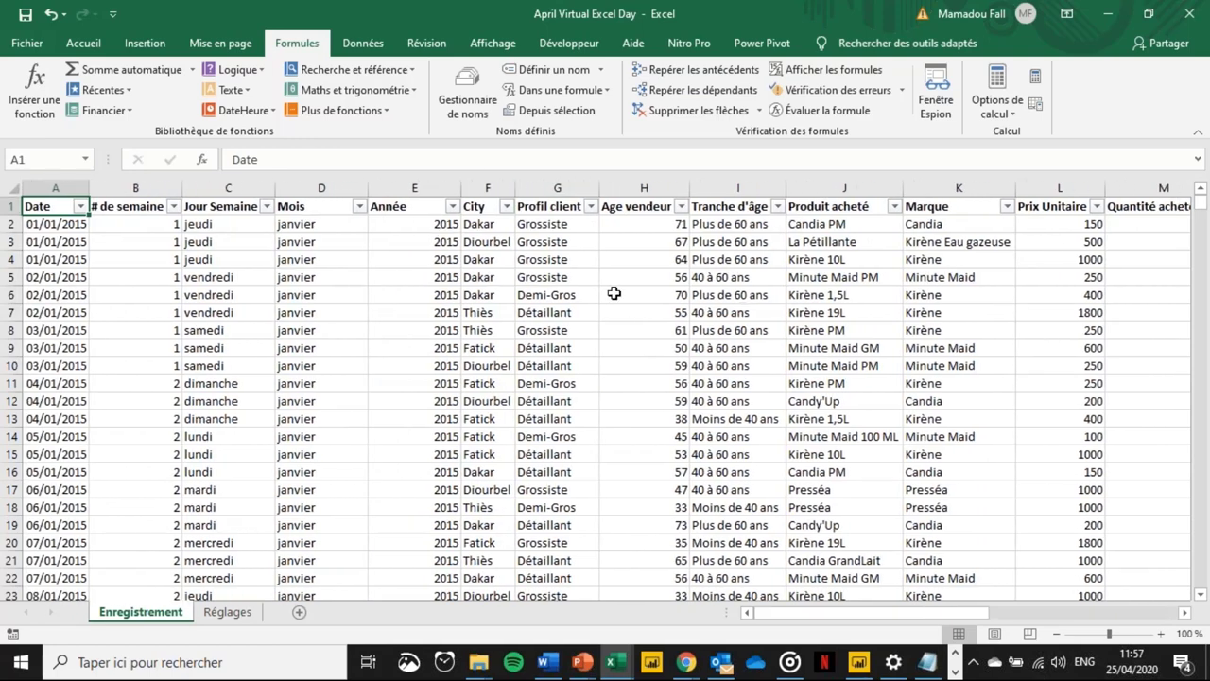
pyautogui.click(230, 281)
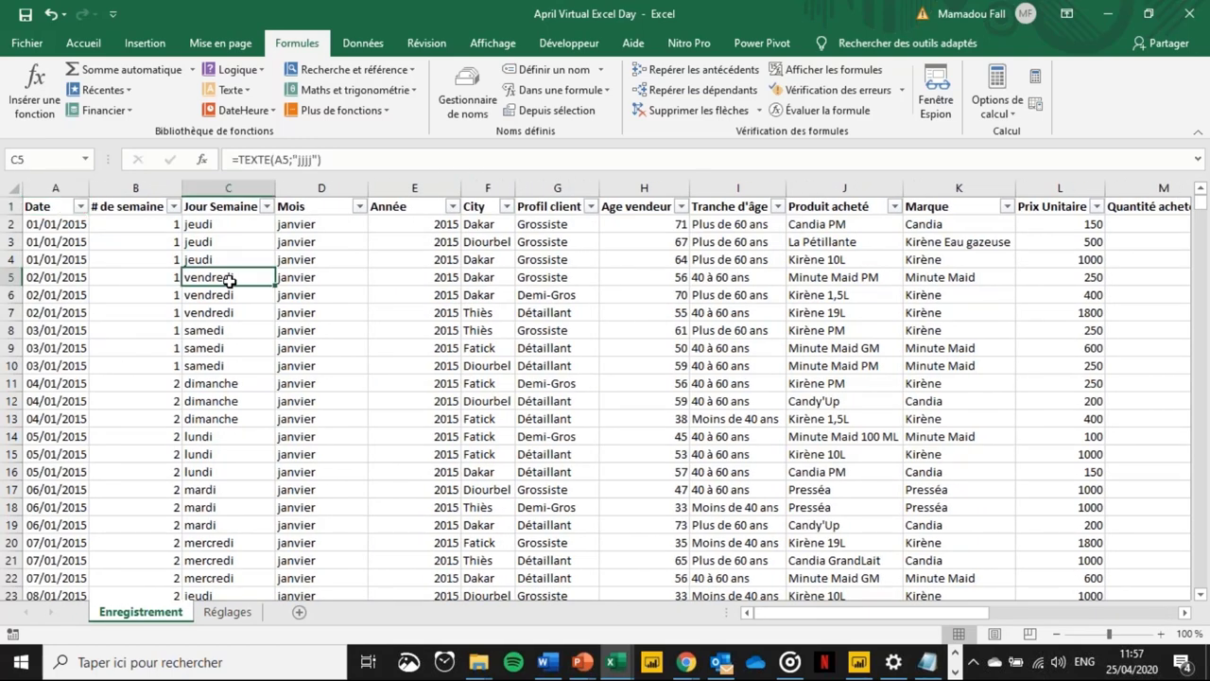
pyautogui.hotkey('ctrl', 'Up')
pyautogui.hotkey('ctrl', 'Left')
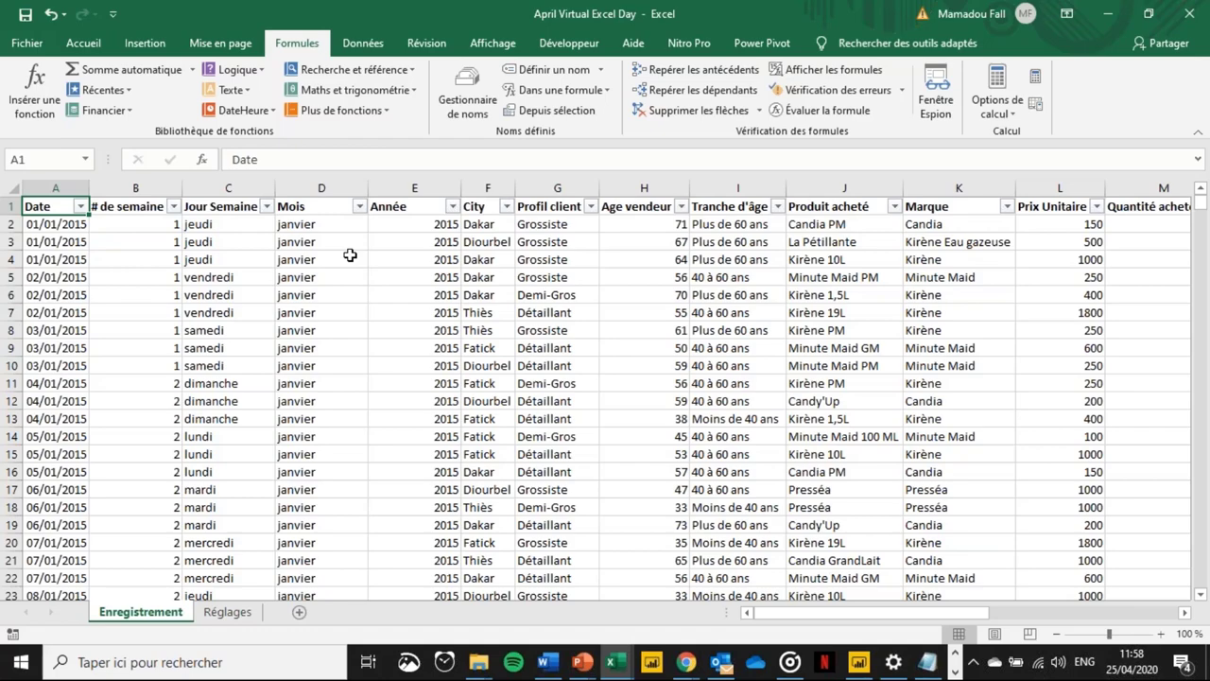
pyautogui.hotkey('ctrl', 'shift', 'End')
pyautogui.click(224, 293)
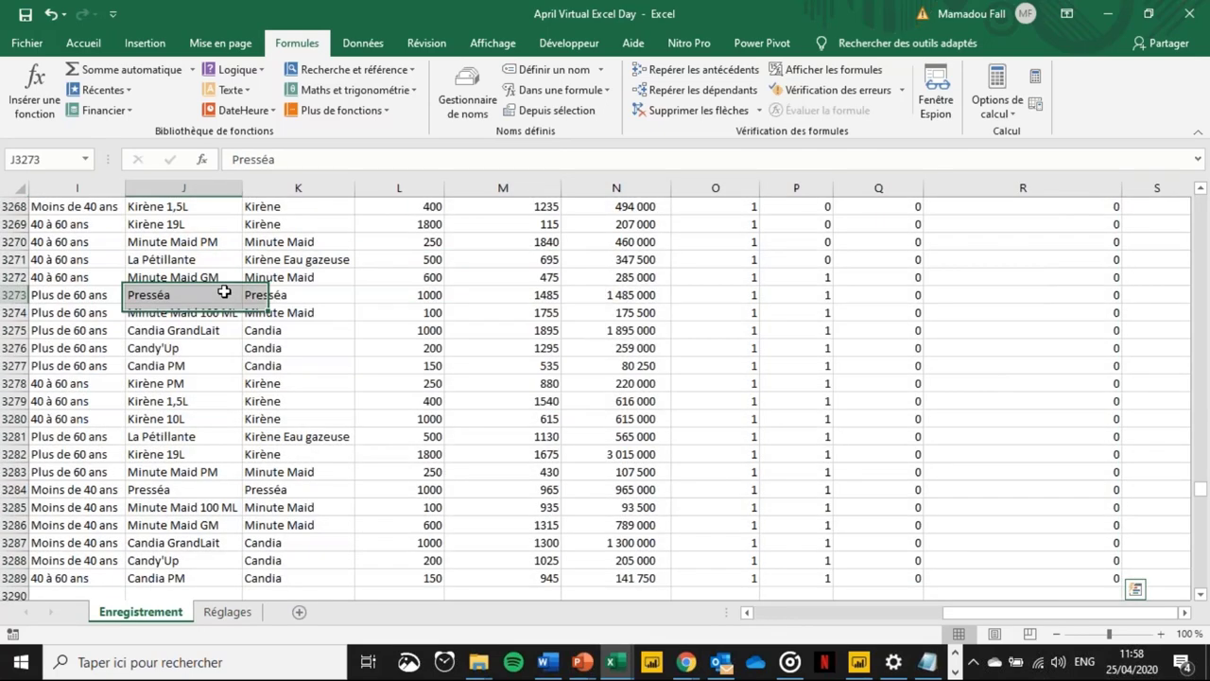
pyautogui.hotkey('ctrl', 'Home')
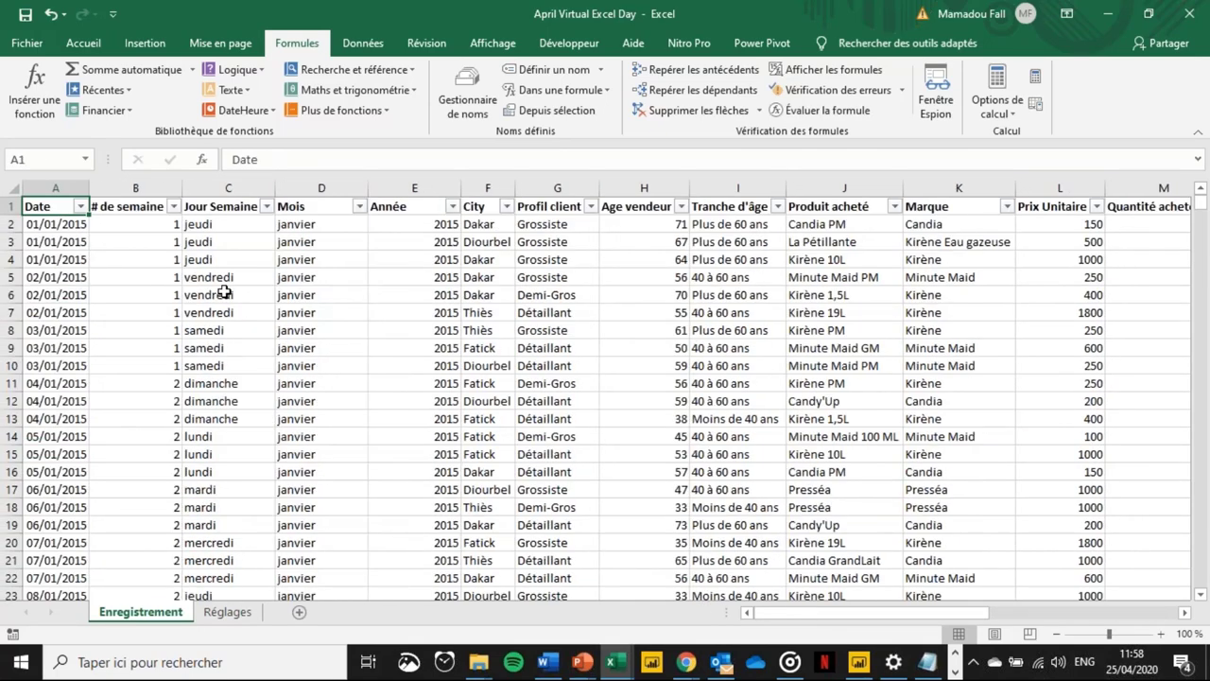
pyautogui.hotkey('ctrl', 'shift', 'End')
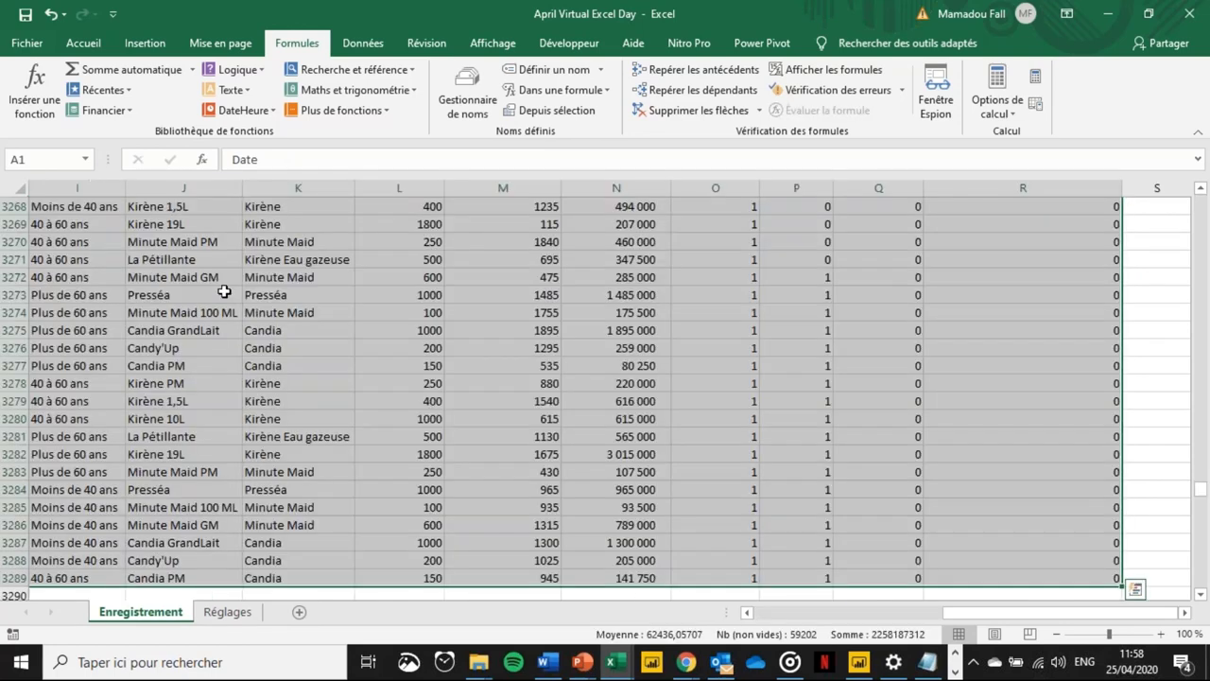
# - Start a pivot table on Enregistrement!$A$1:$R$3289 with a new worksheet as destination
pyautogui.click(147, 44)
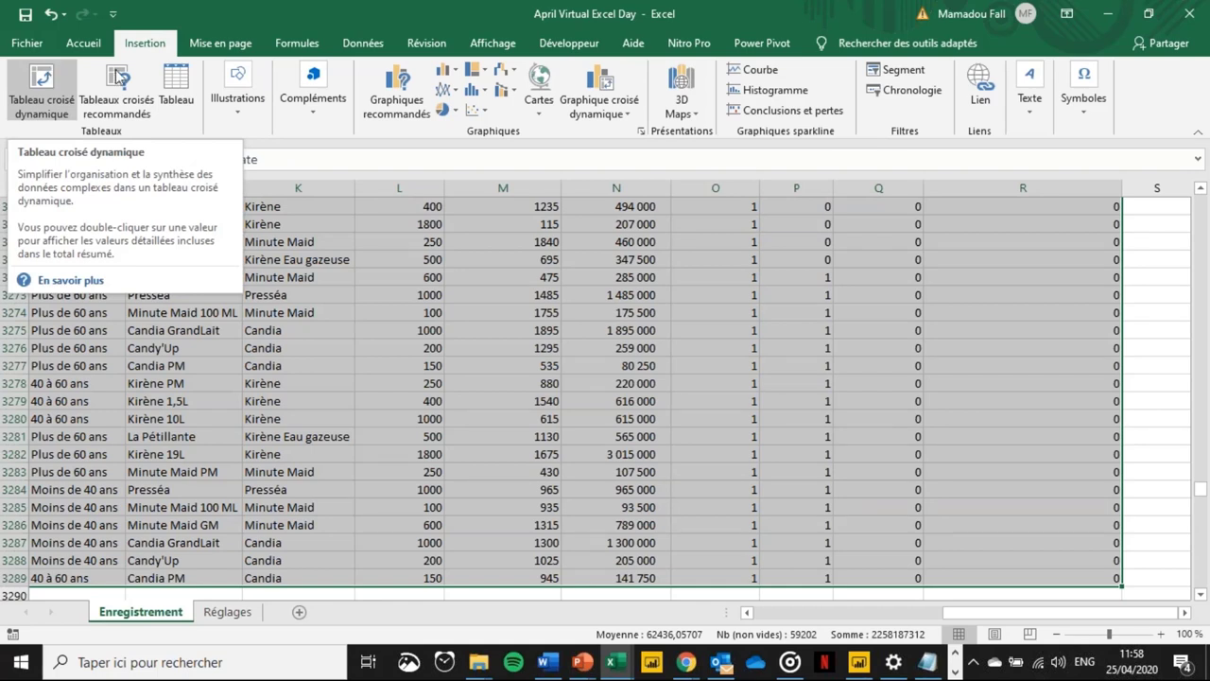
pyautogui.click(28, 74)
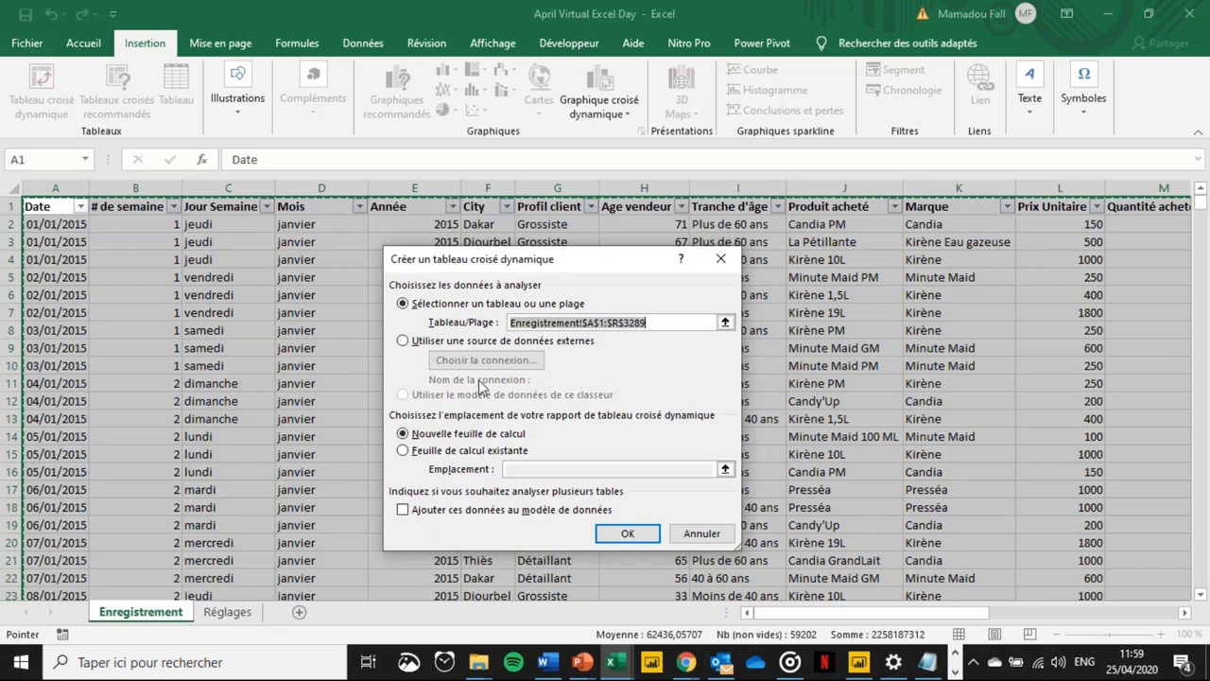
# - Create the empty pivot table on a new worksheet and rename that sheet Rapport
pyautogui.click(614, 535)
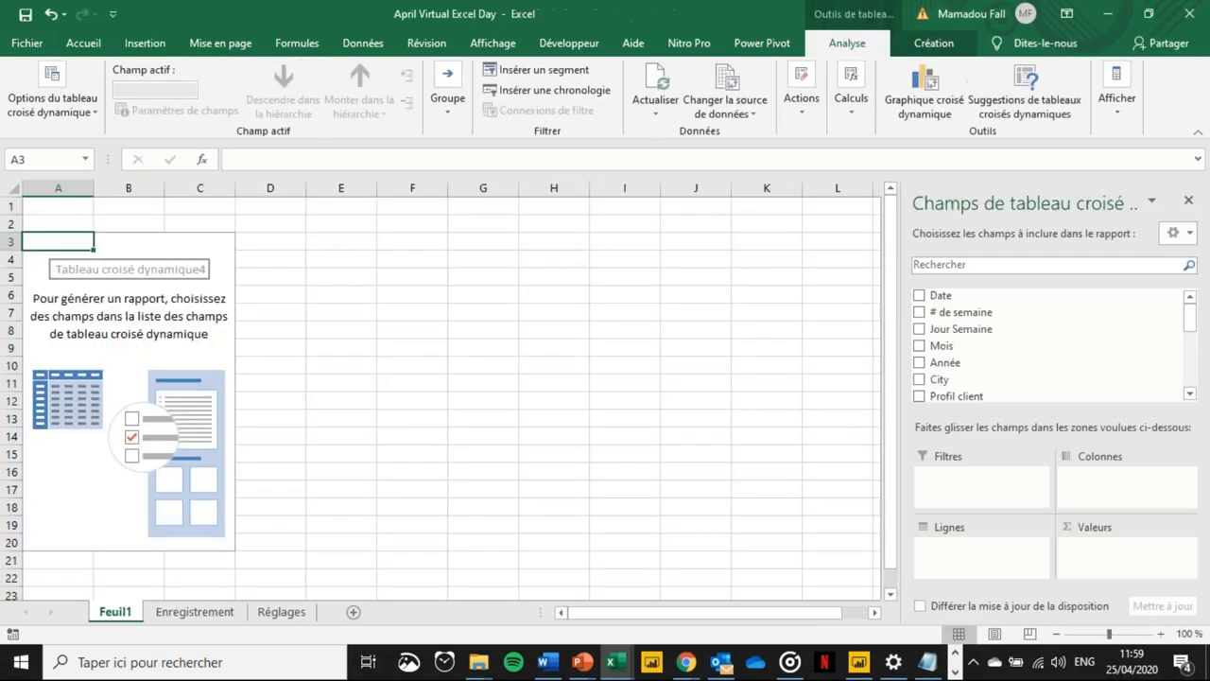
pyautogui.doubleClick(115, 612)
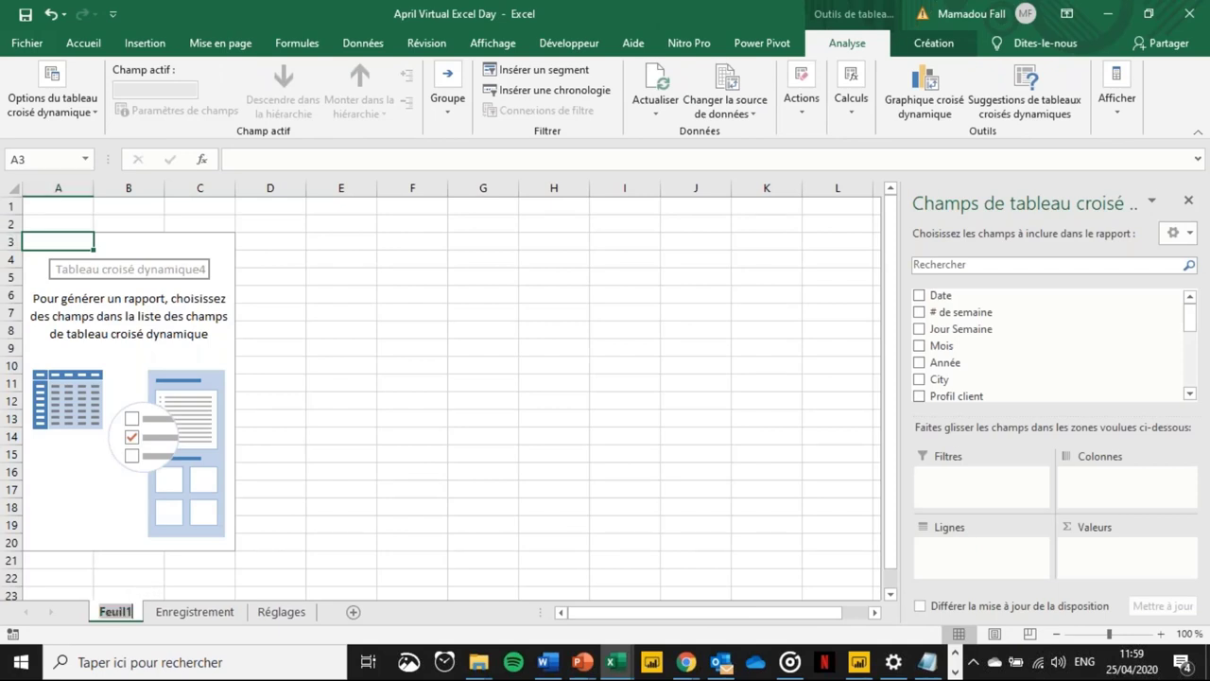
pyautogui.write('Pivot')
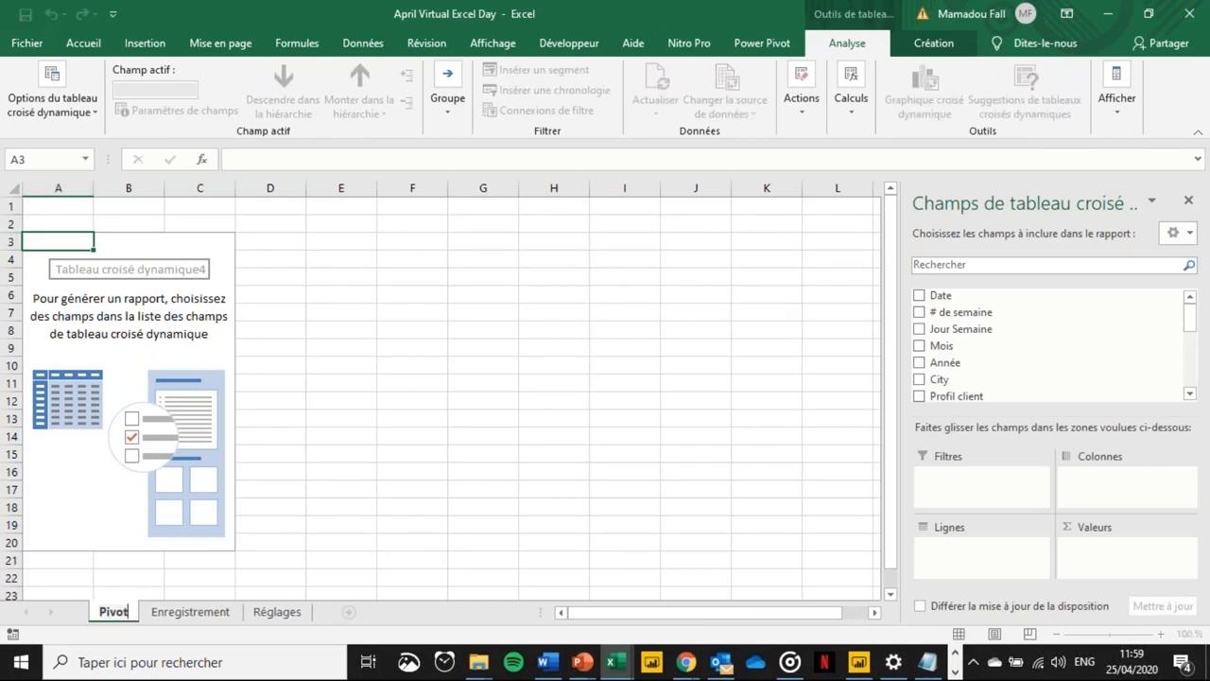
pyautogui.press('Return')
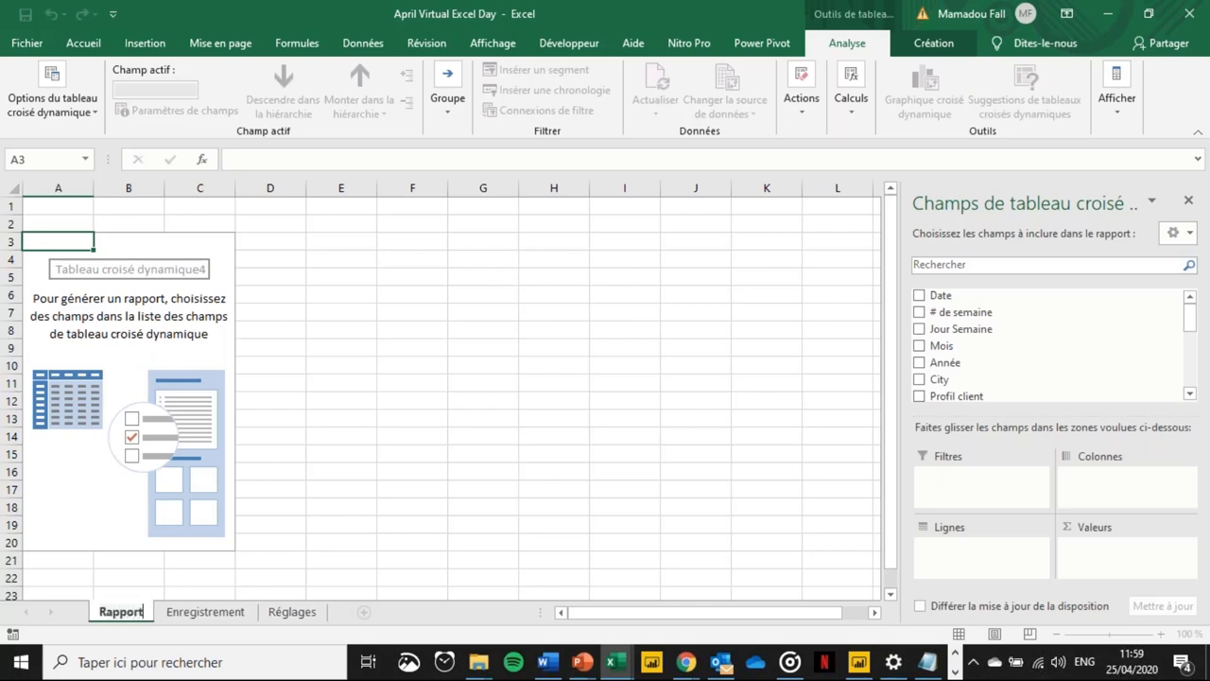
pyautogui.click(434, 264)
pyautogui.click(72, 279)
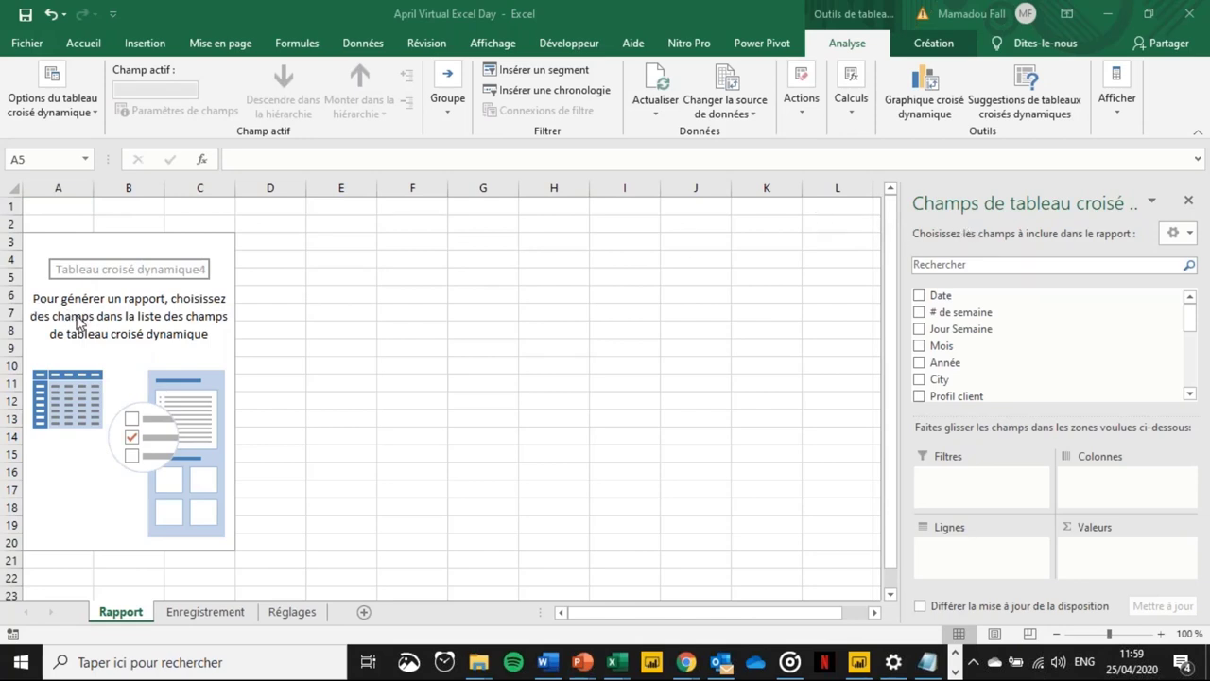
pyautogui.click(58, 274)
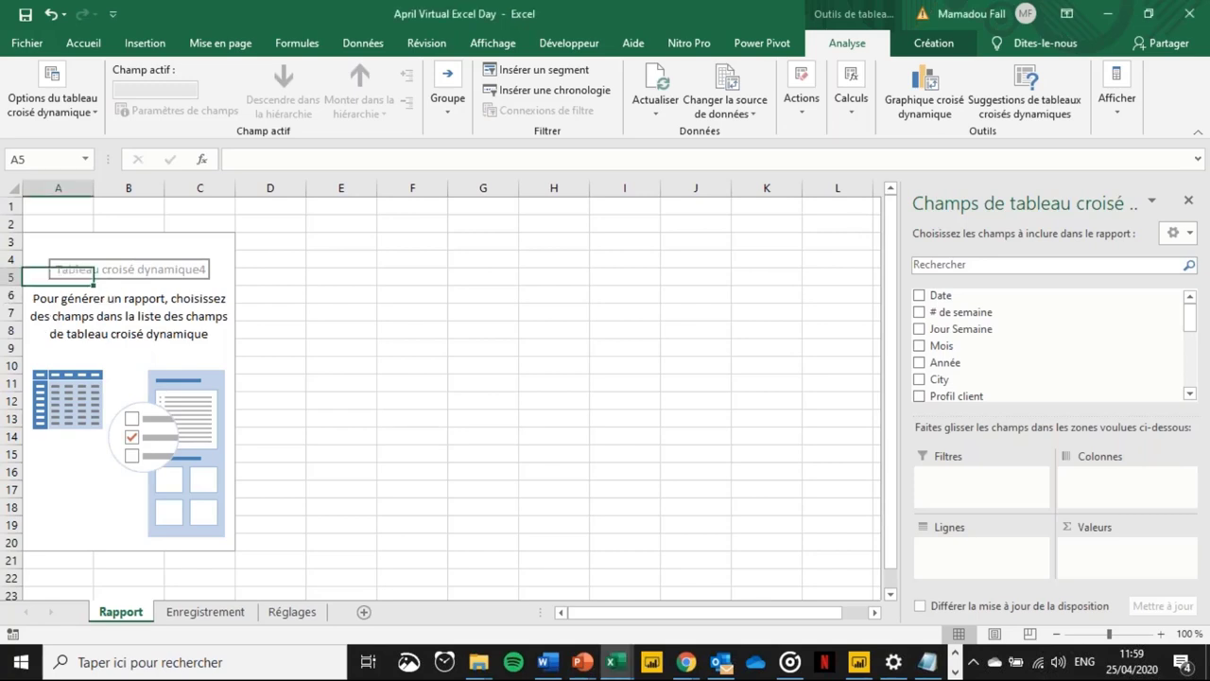
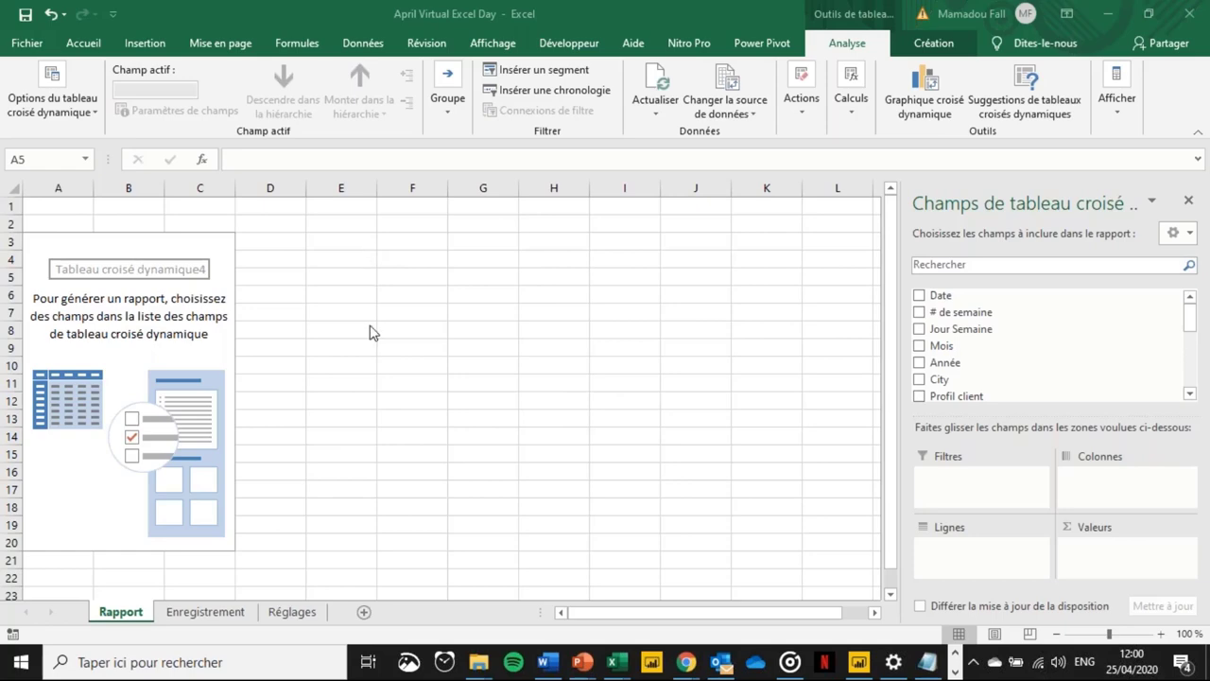
# - Lay out the Rapport pivot with Mois as columns, City as rows and Montant facturé summed
pyautogui.click(341, 329)
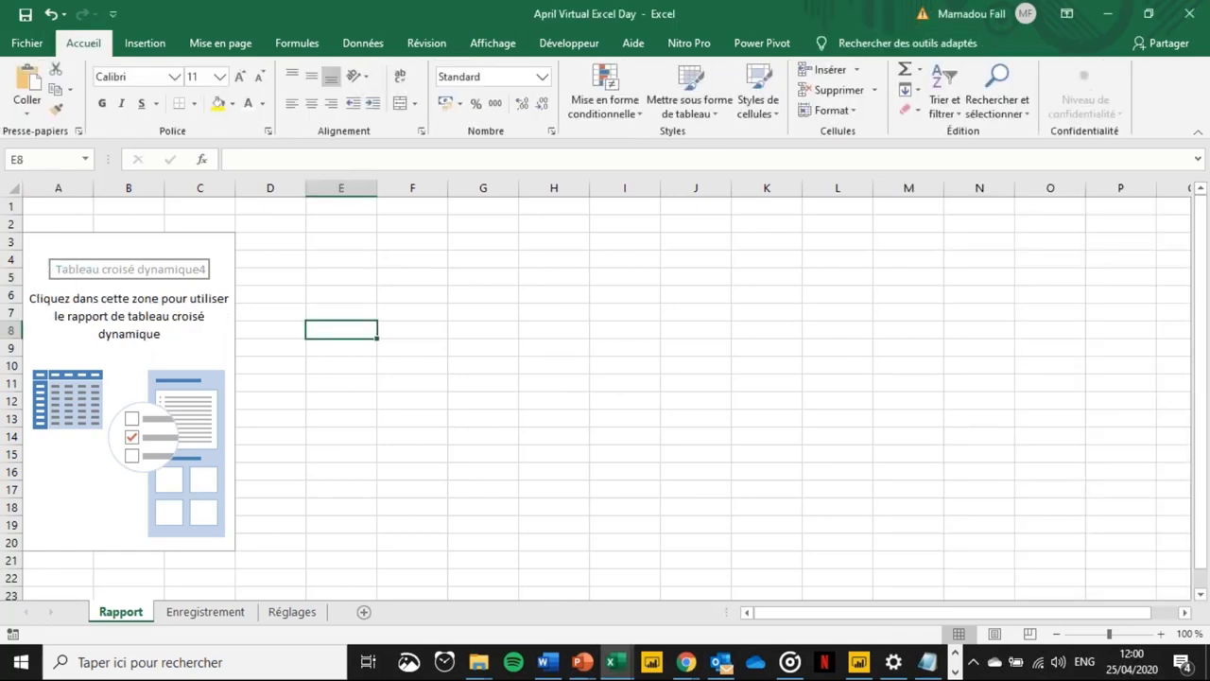
pyautogui.click(47, 312)
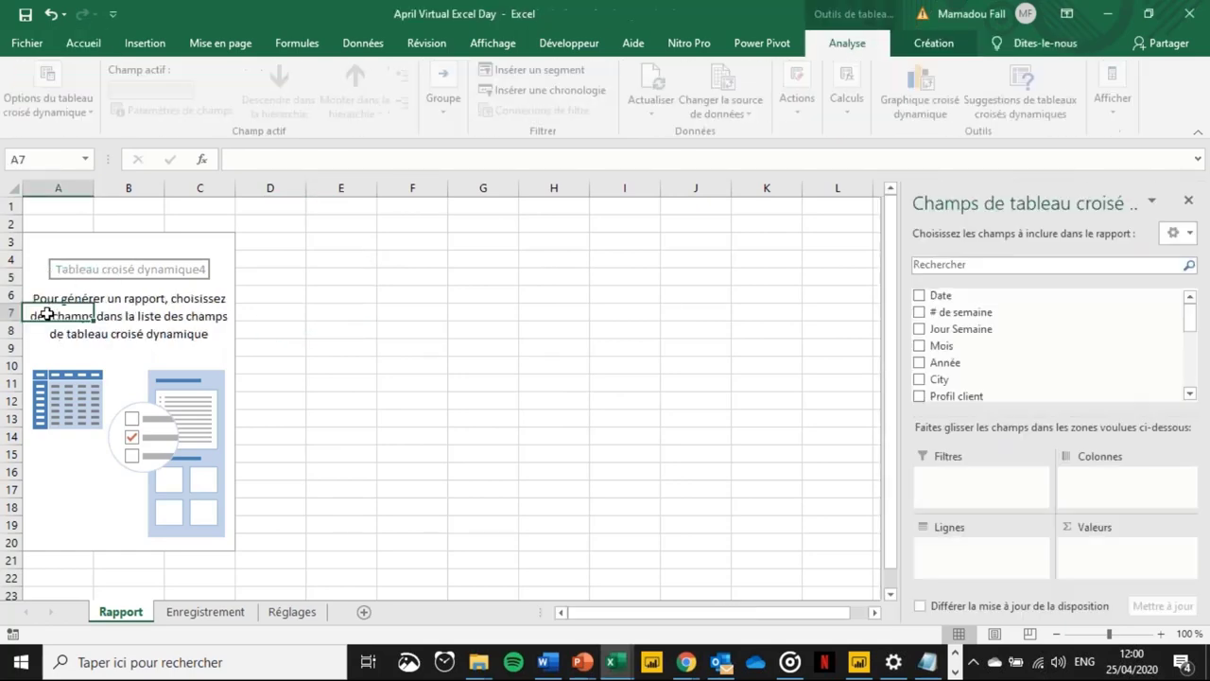
pyautogui.moveTo(73, 253); pyautogui.dragTo(203, 543)
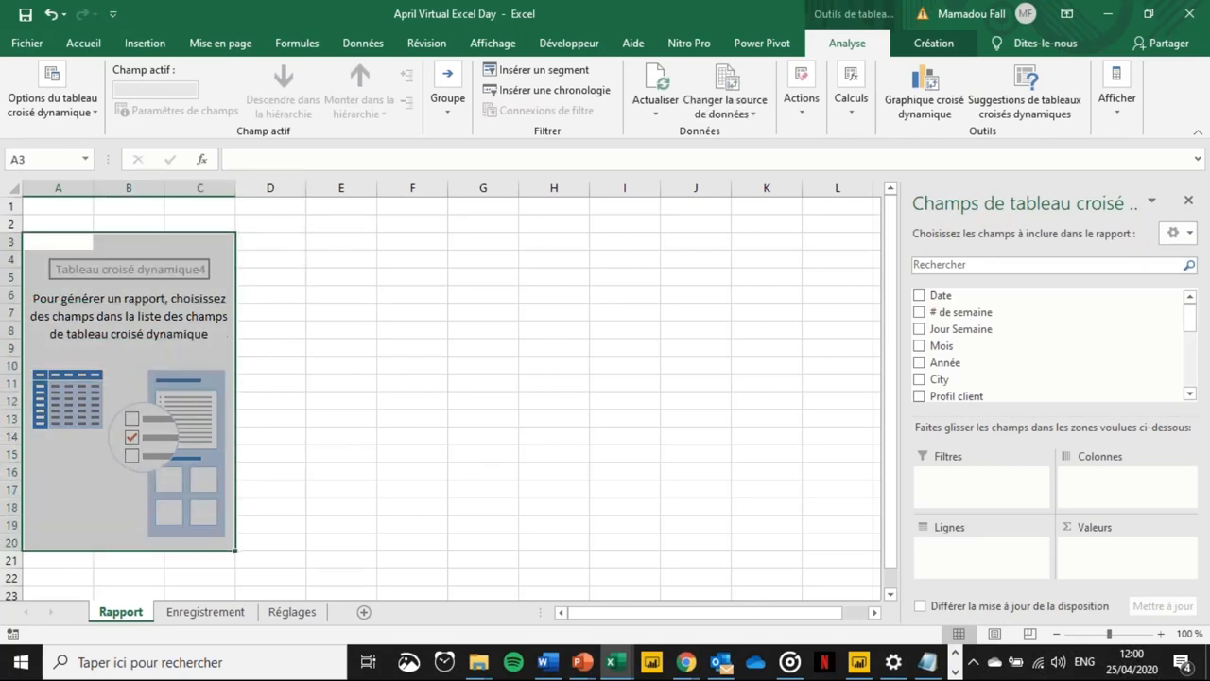
pyautogui.click(87, 269)
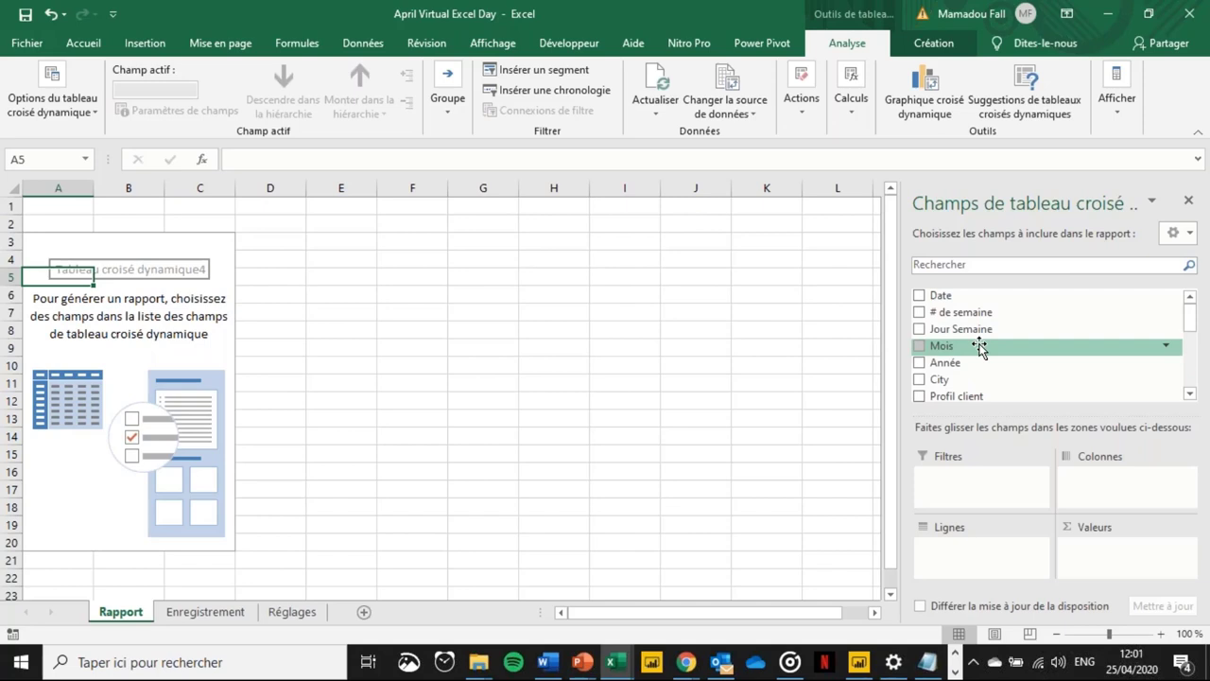
pyautogui.moveTo(980, 348); pyautogui.dragTo(1108, 504)
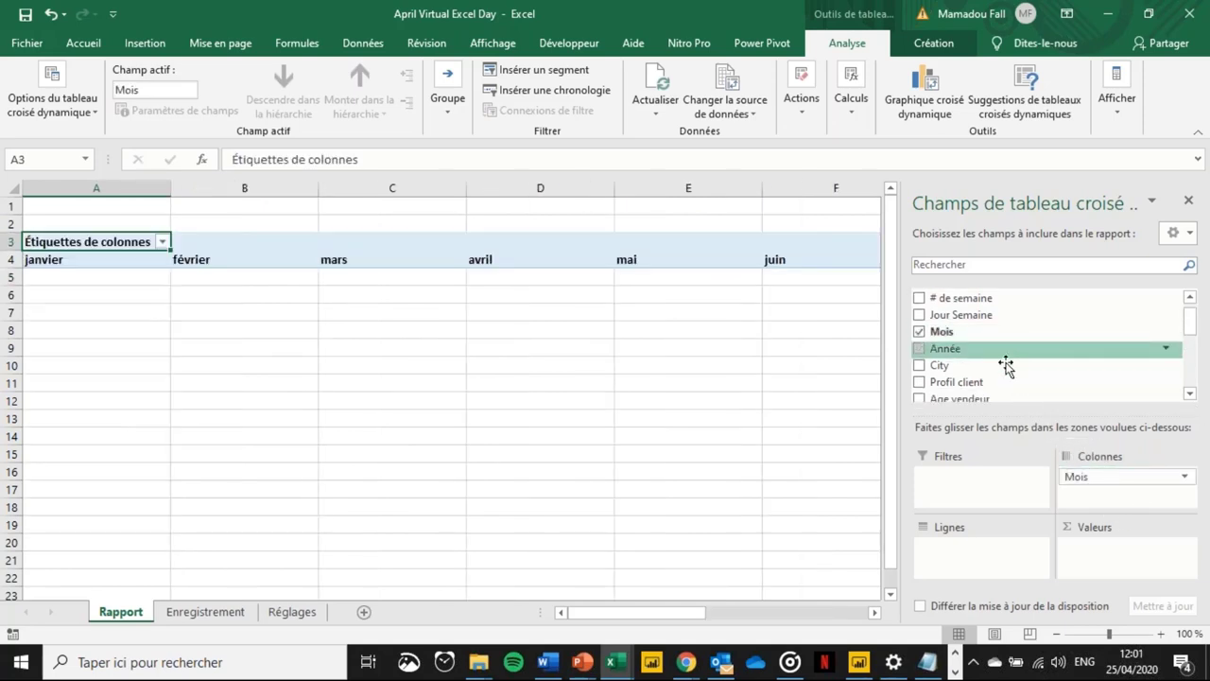
pyautogui.moveTo(1004, 367); pyautogui.dragTo(959, 556)
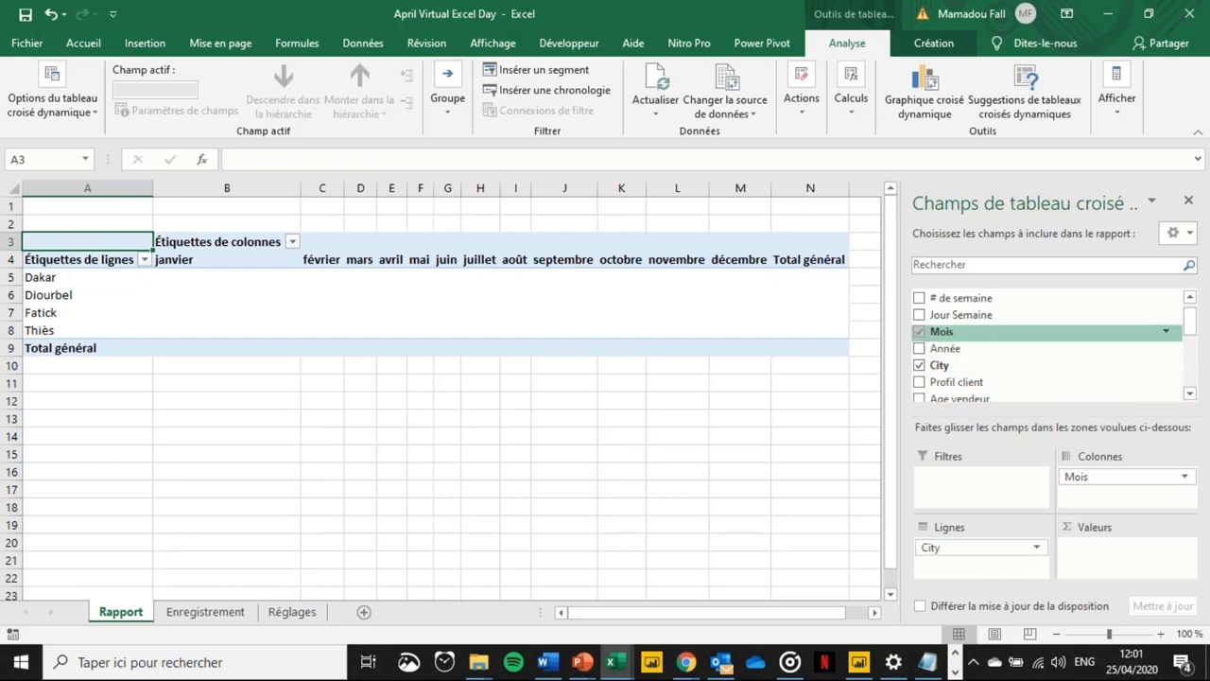
pyautogui.moveTo(1190, 326); pyautogui.dragTo(1191, 365)
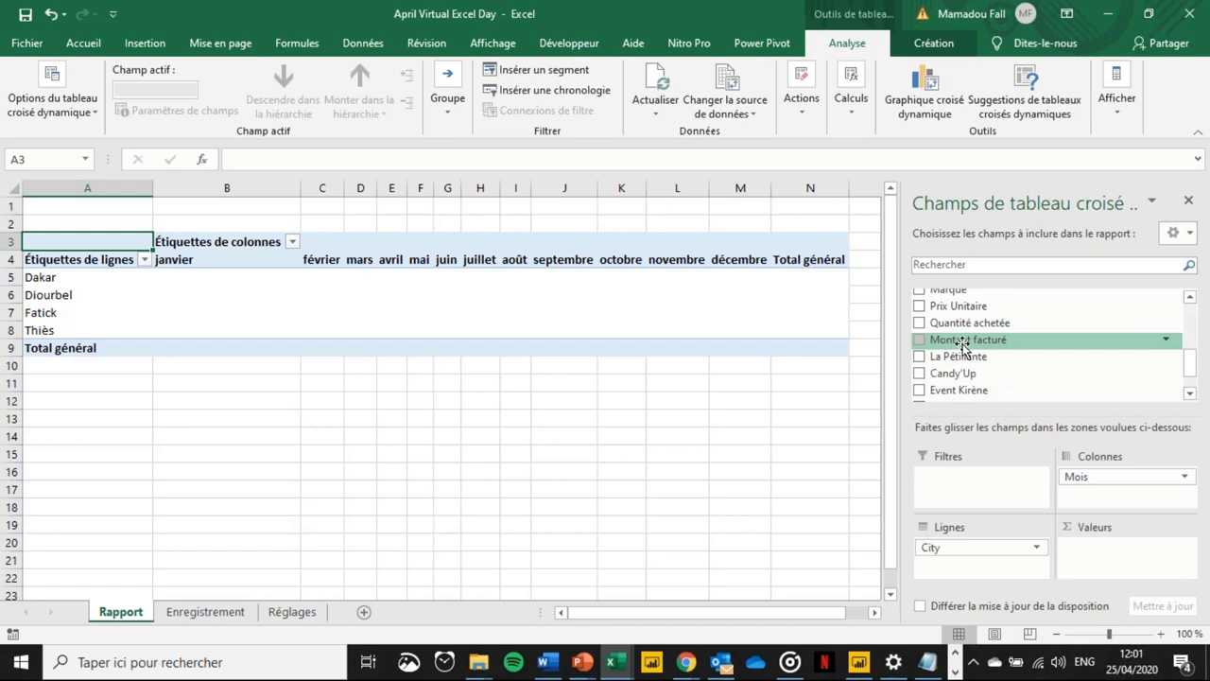
pyautogui.moveTo(962, 346); pyautogui.dragTo(1095, 552)
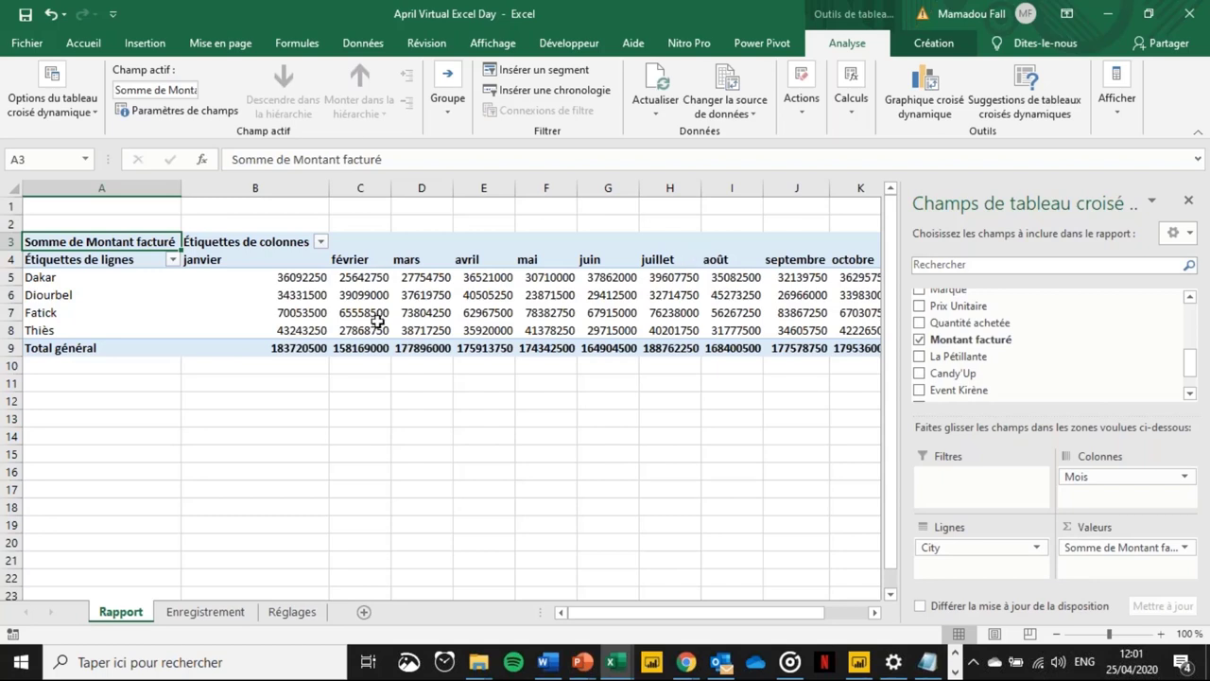
pyautogui.moveTo(378, 321)
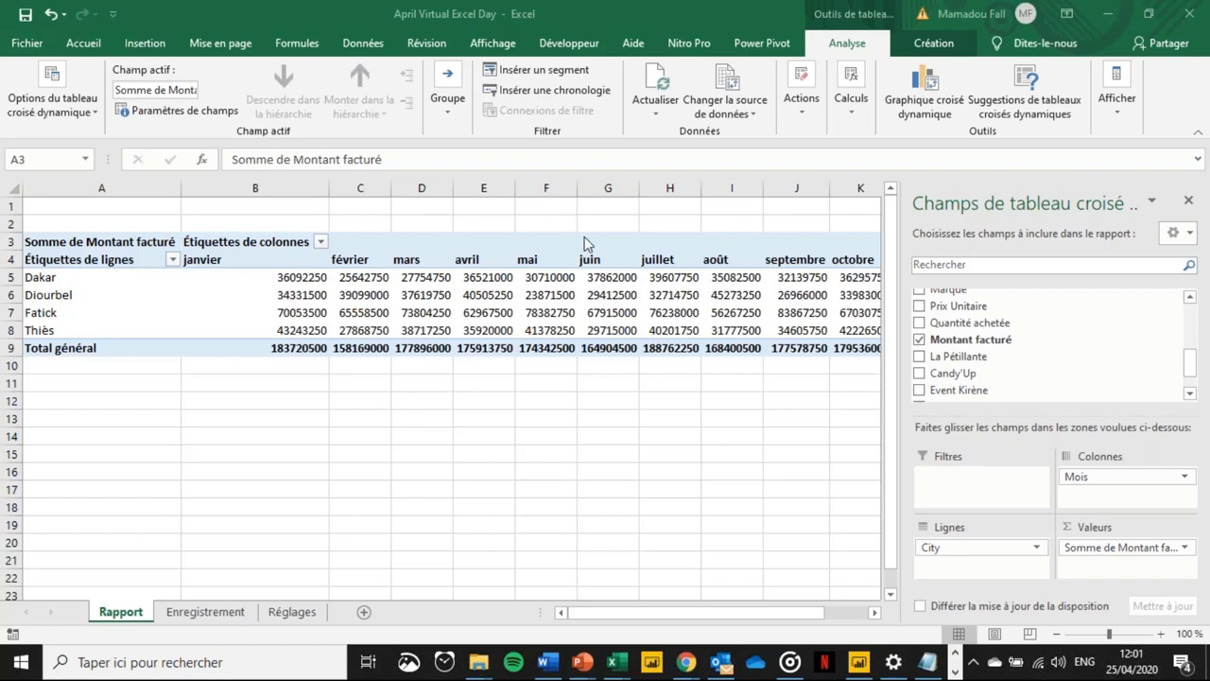
pyautogui.doubleClick(94, 242)
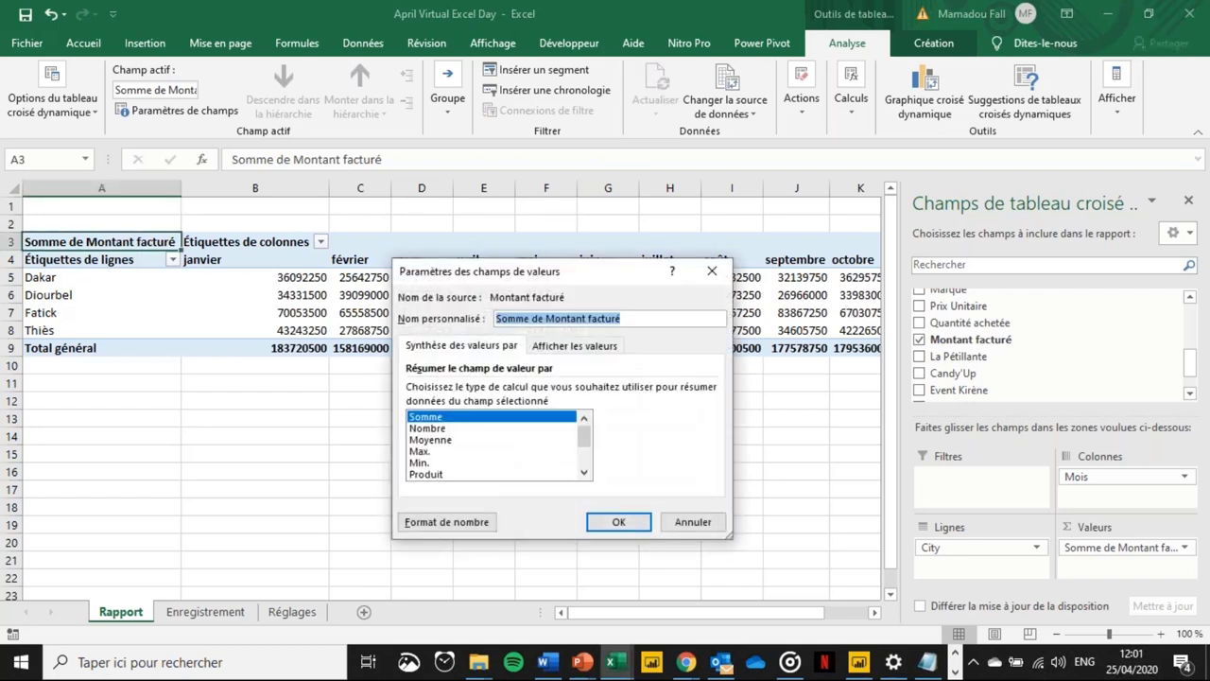
pyautogui.click(711, 270)
pyautogui.click(172, 282)
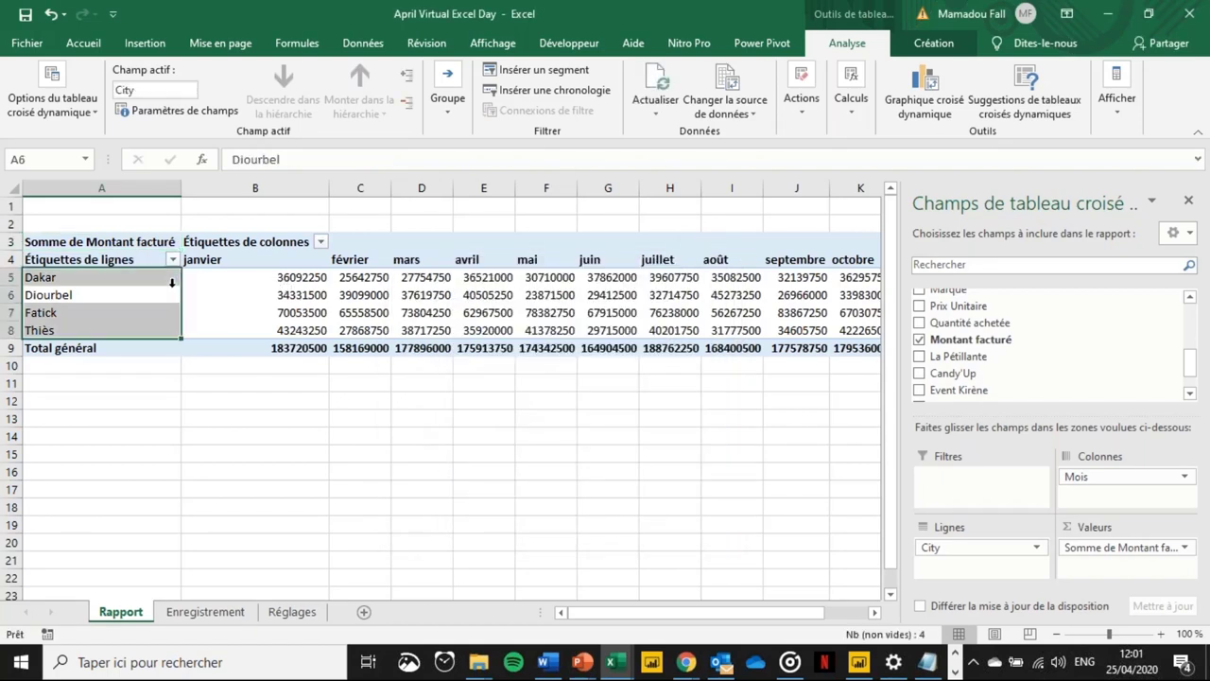
pyautogui.press('Right')
pyautogui.press('Right')
pyautogui.press('Right')
pyautogui.press('Right')
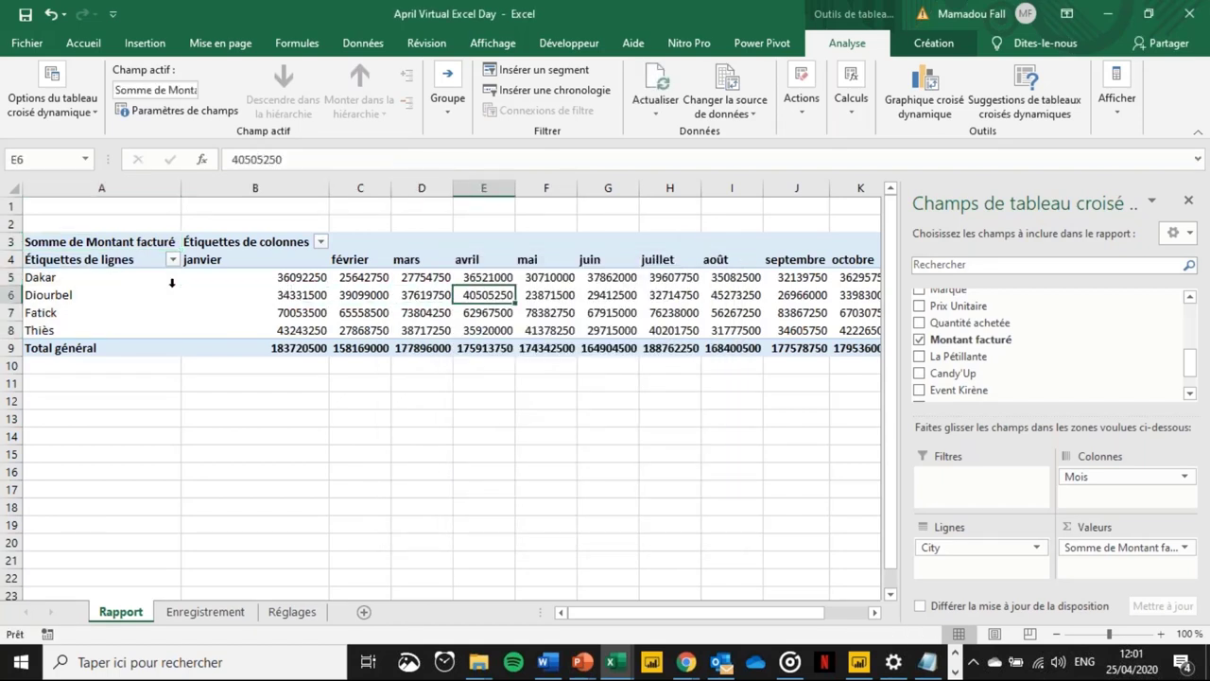
pyautogui.press('Left')
pyautogui.press('Left')
pyautogui.press('Left')
pyautogui.press('Up')
pyautogui.hotkey('ctrl', 'shift', 'Down')
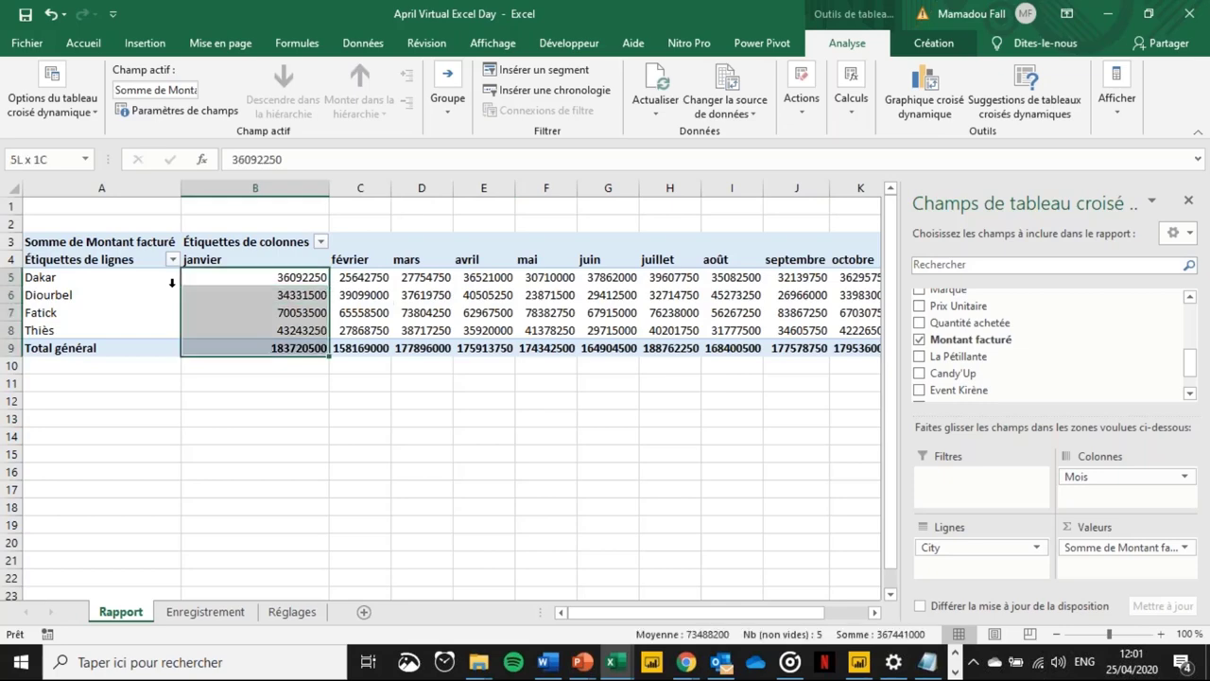
pyautogui.hotkey('ctrl', 'shift', 'Right')
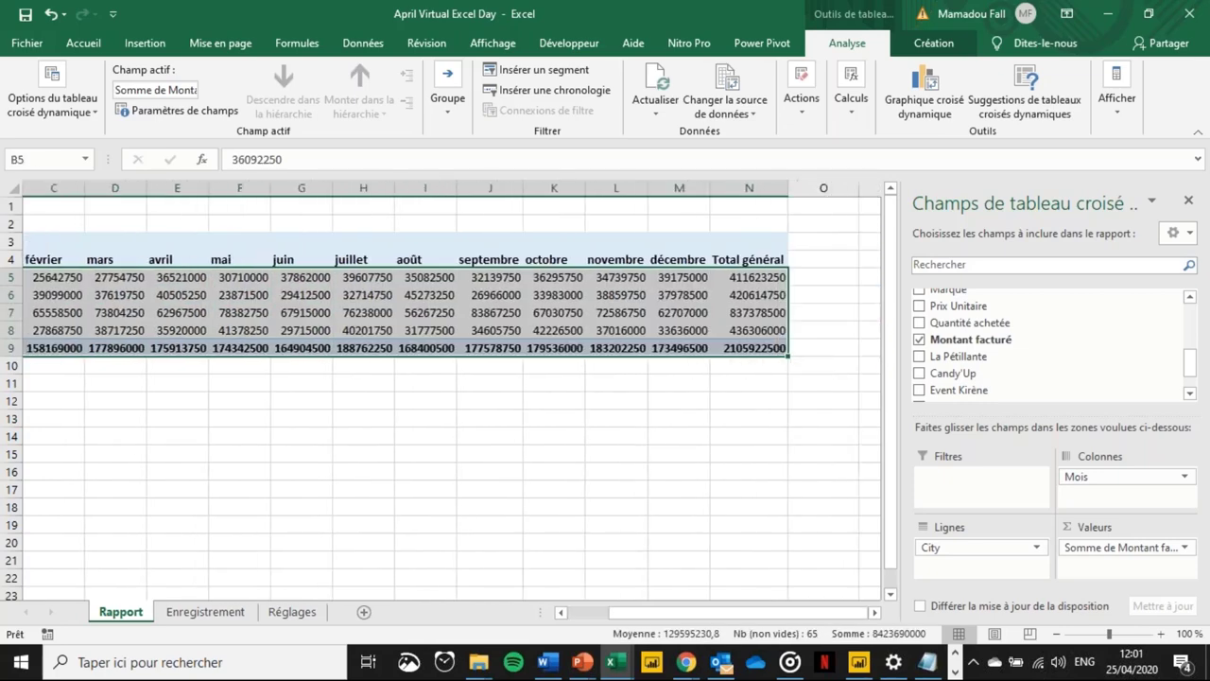
# - Format the pivot's Montant facturé sums with thousands separators and zero decimals, e.g. 36 092 250
pyautogui.click(79, 45)
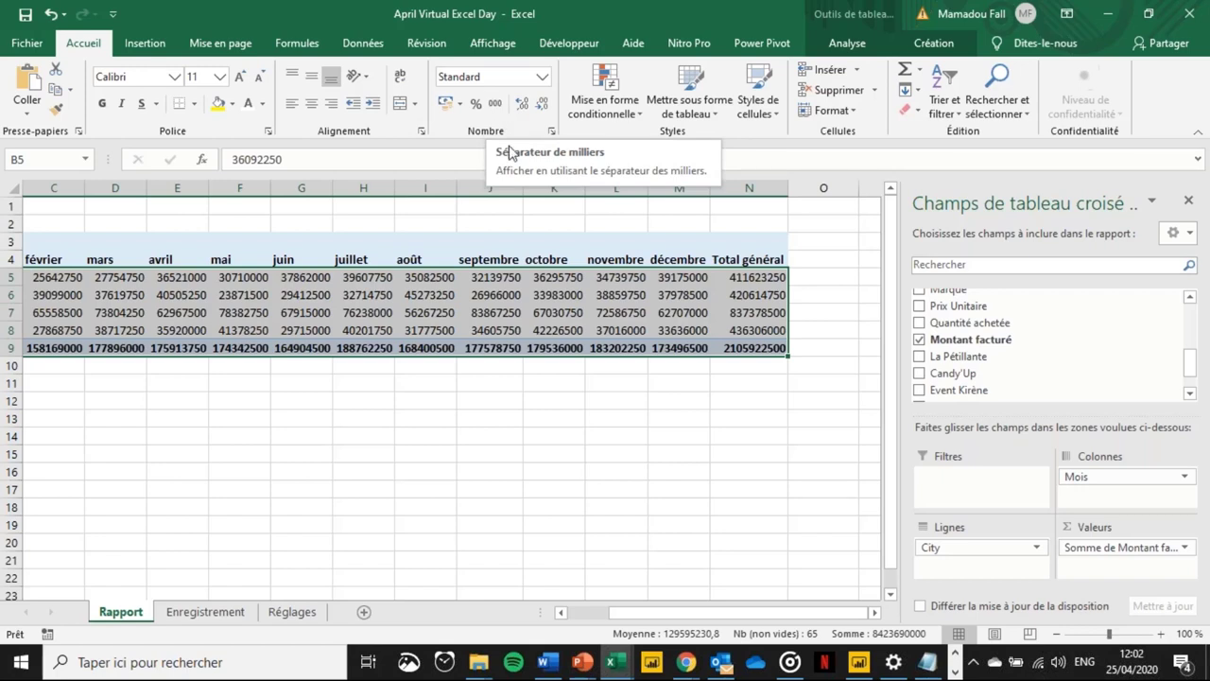
pyautogui.click(501, 107)
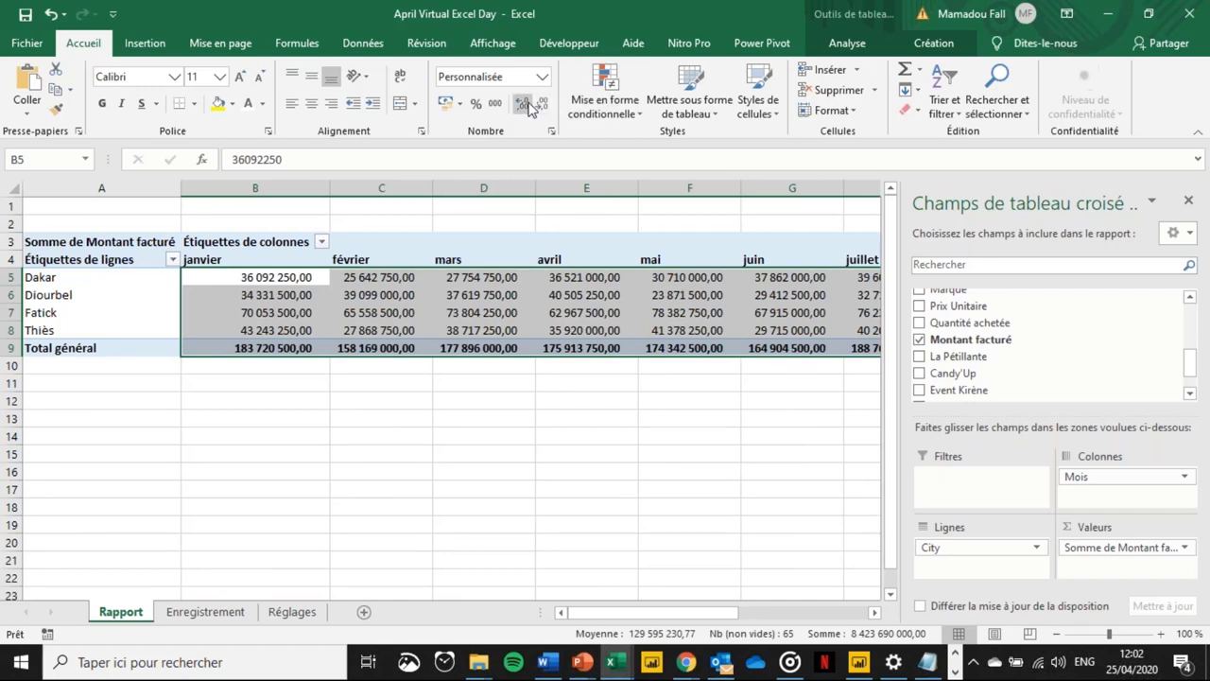
pyautogui.click(543, 106)
pyautogui.click(543, 106)
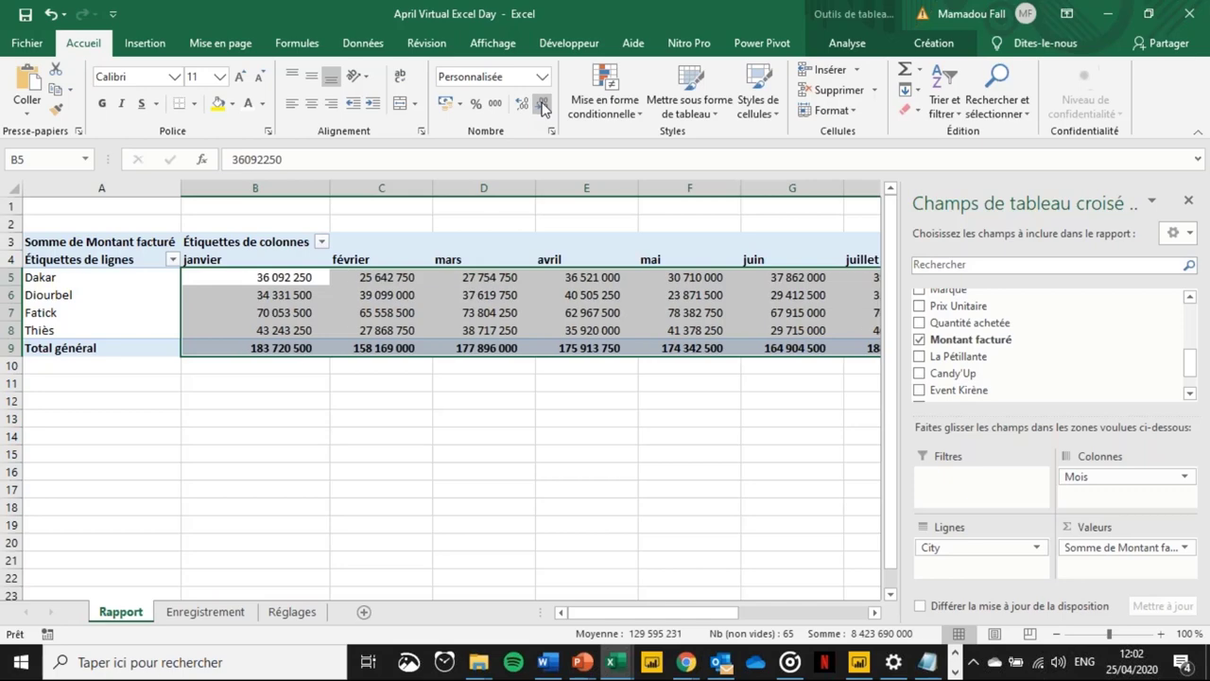
pyautogui.click(365, 416)
pyautogui.click(274, 281)
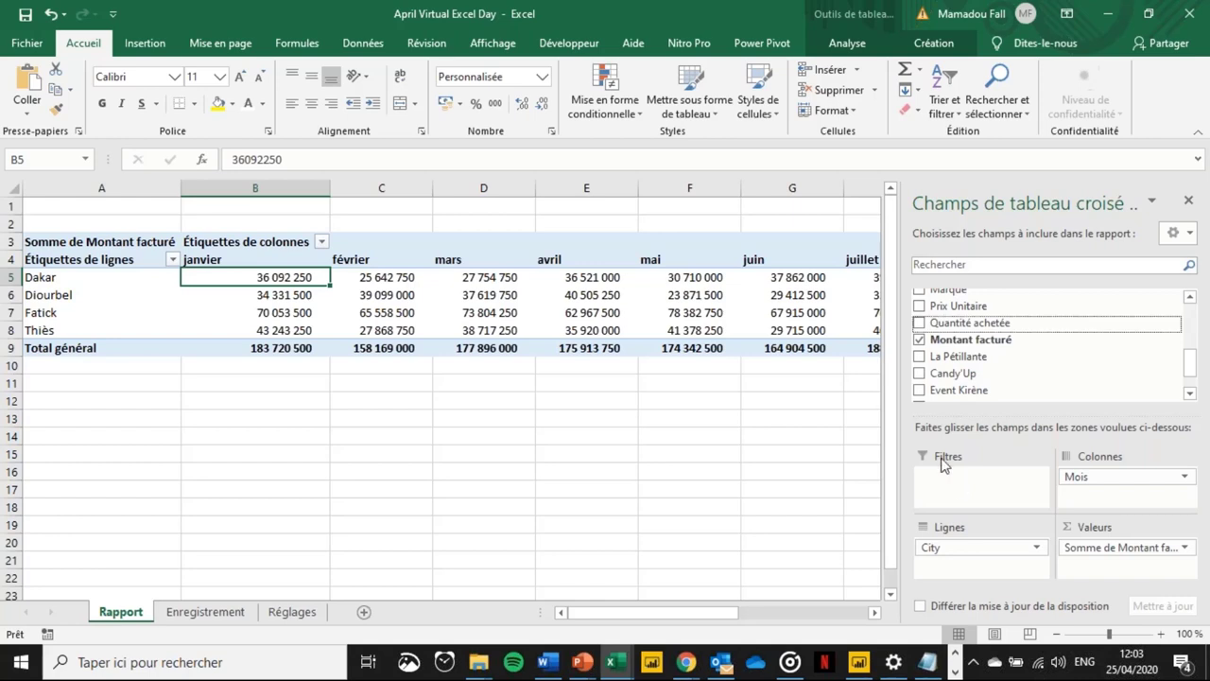
# - Copy the pivot's month headers janvier–décembre from row 4 into row 13 starting at B13
pyautogui.click(621, 483)
pyautogui.click(198, 275)
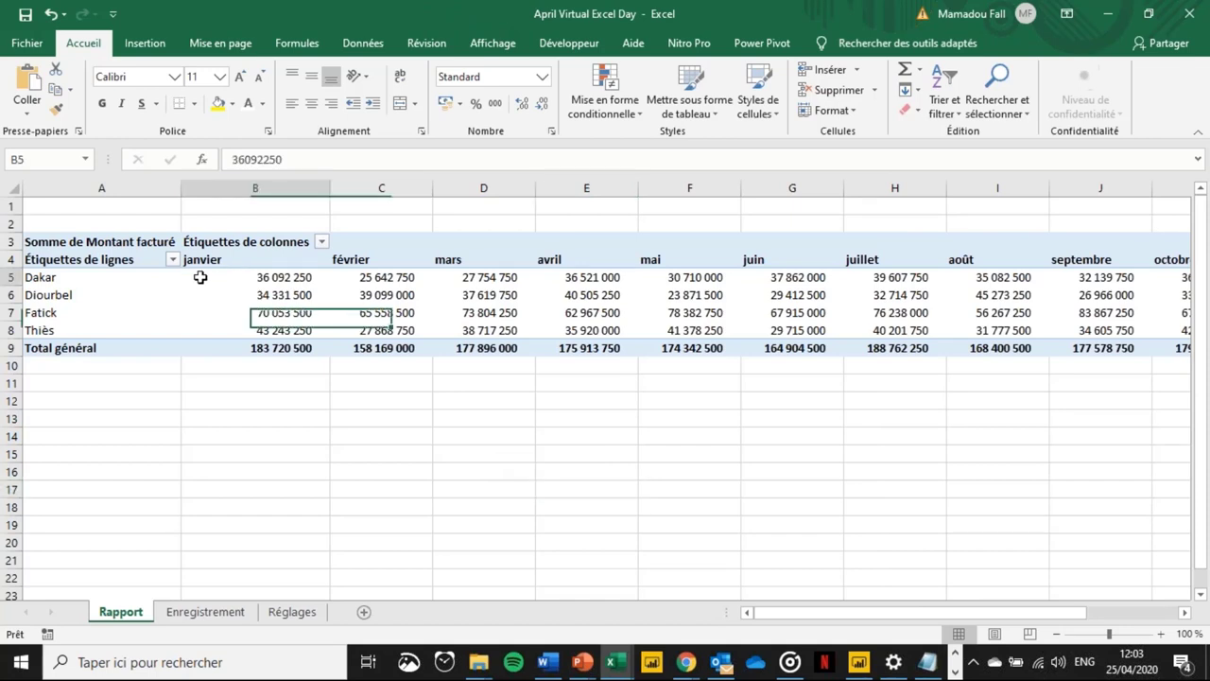
pyautogui.press('Left')
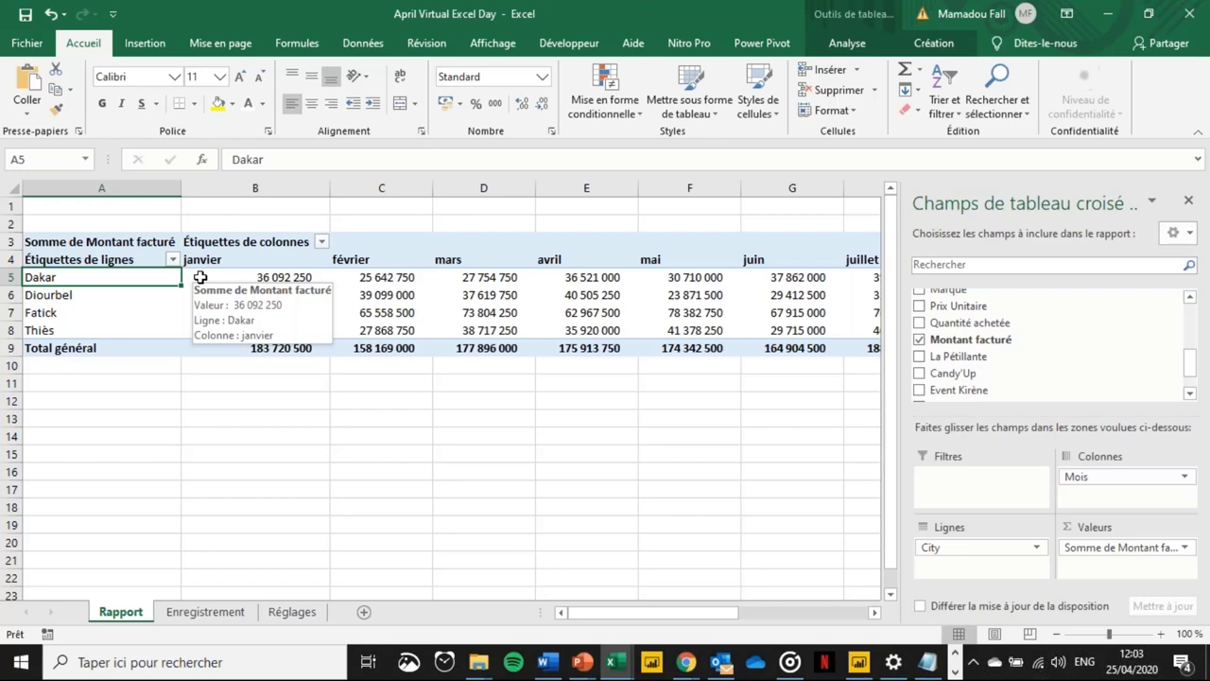
pyautogui.press('Up')
pyautogui.press('Right')
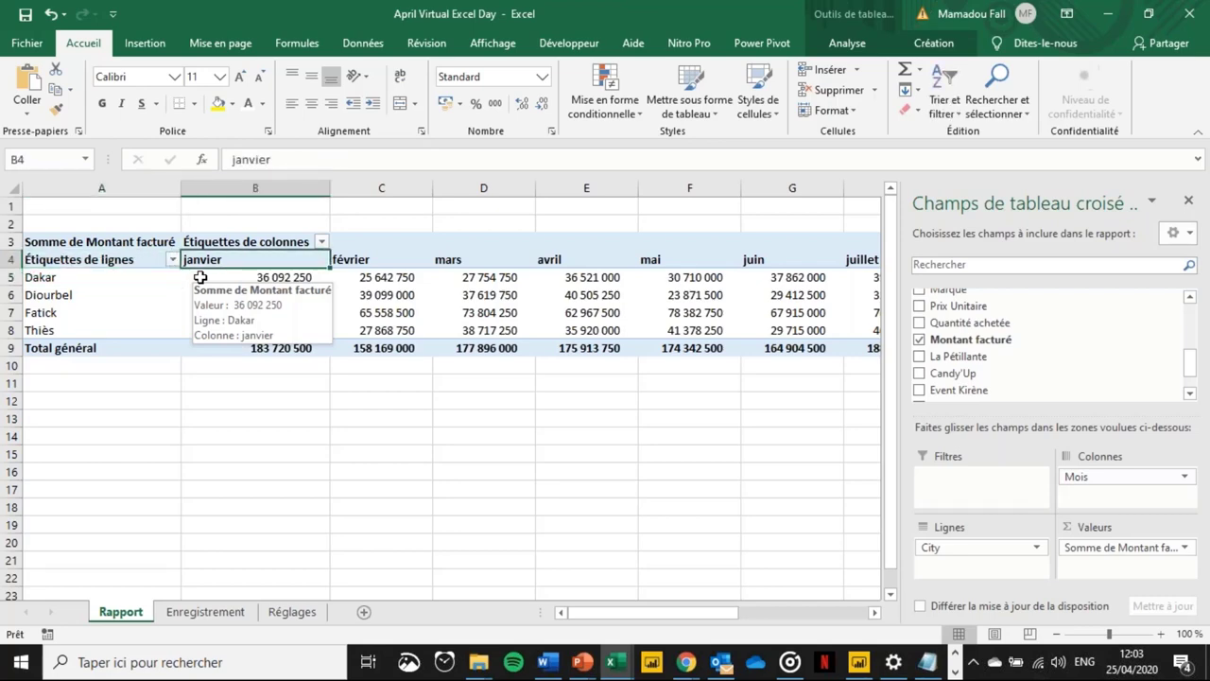
pyautogui.hotkey('ctrl', 'Right')
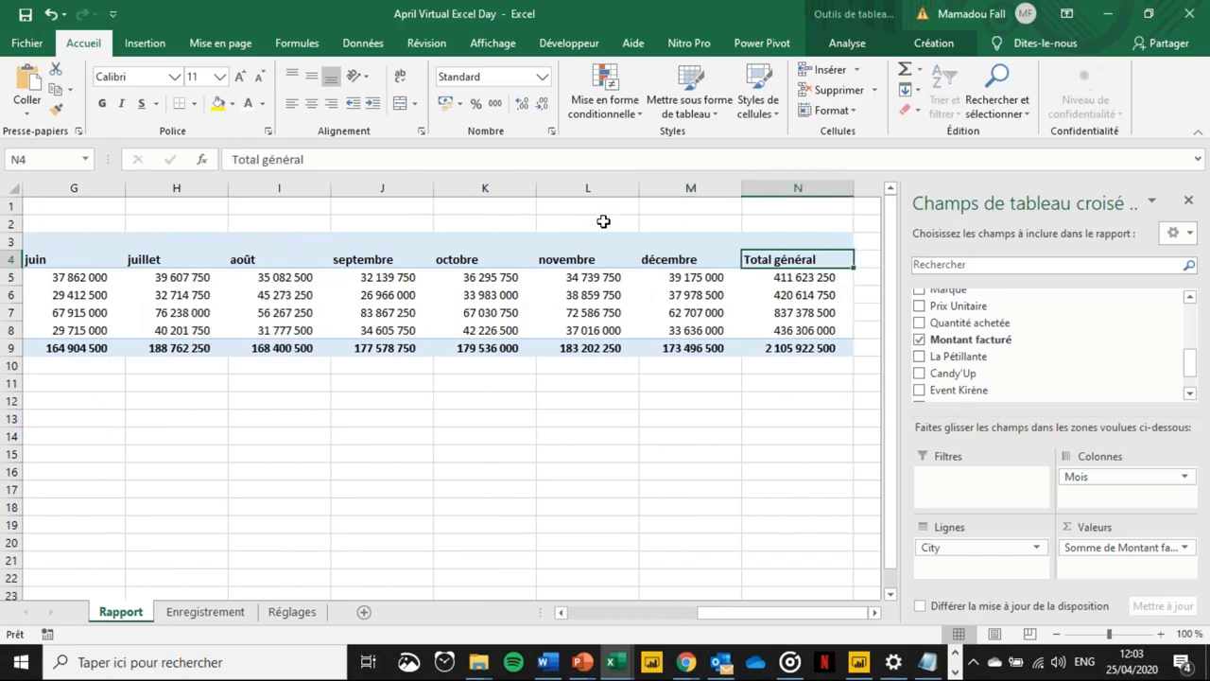
pyautogui.press('Left')
pyautogui.press('Left')
pyautogui.hotkey('ctrl', 'Left')
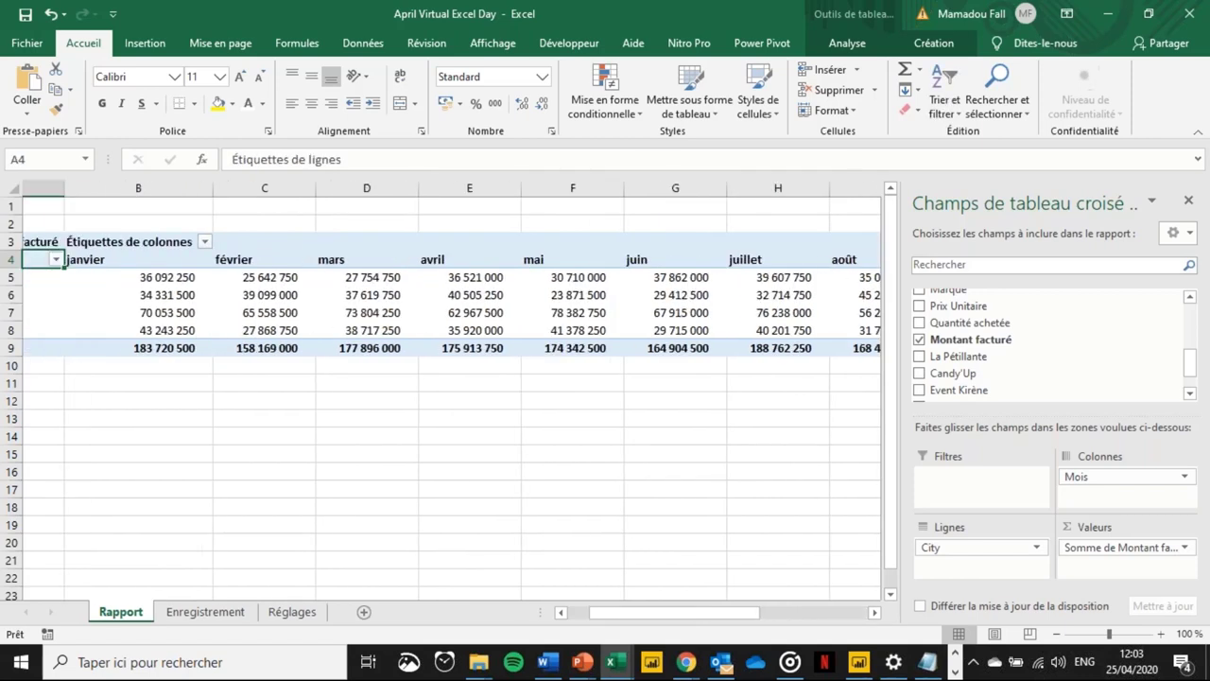
pyautogui.press('Right')
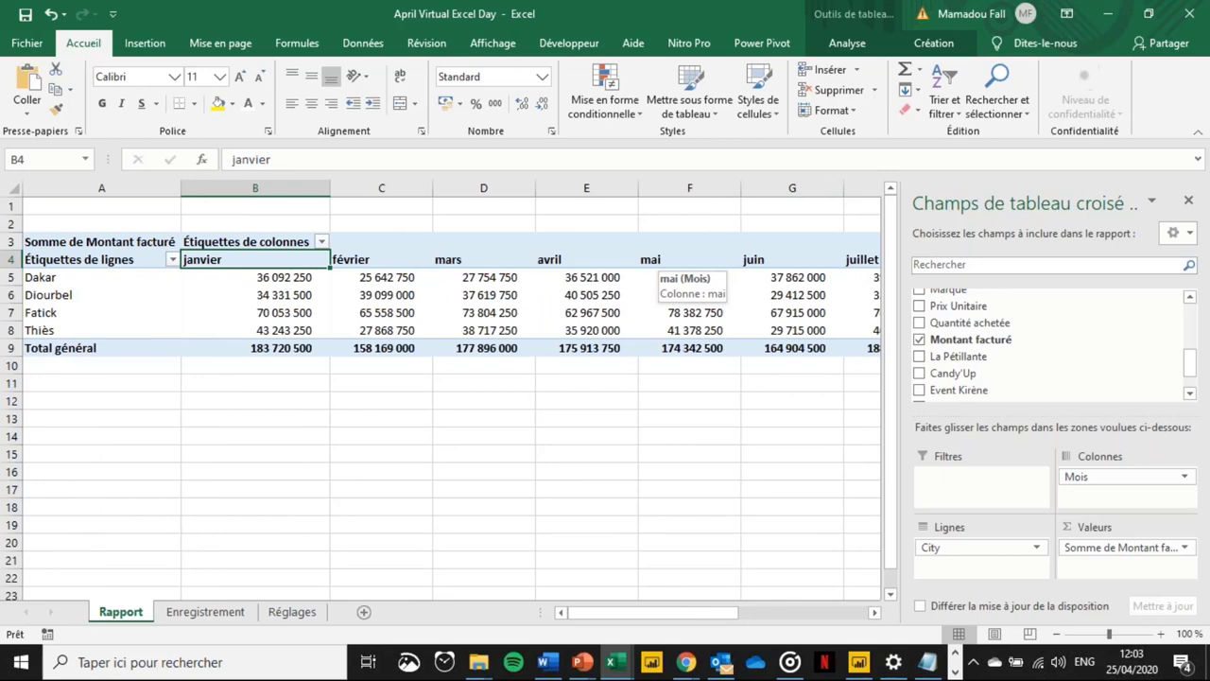
pyautogui.hotkey('ctrl', 'shift', 'Right')
pyautogui.hotkey('ctrl', 'c')
pyautogui.press('Down')
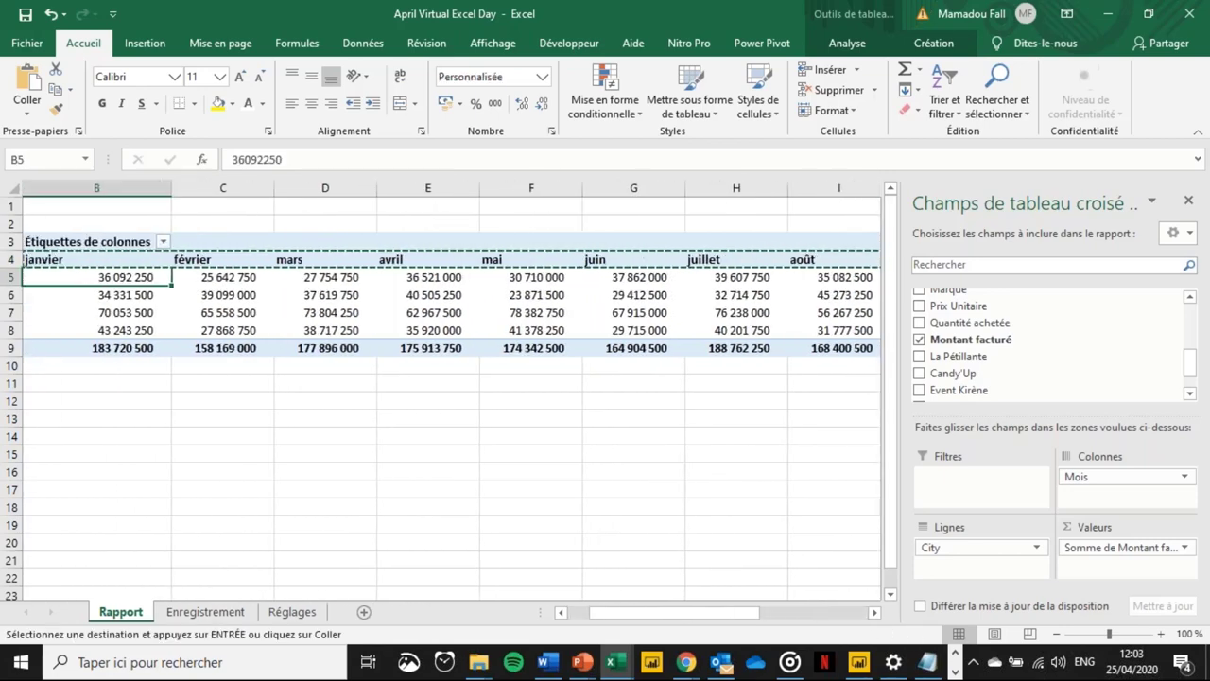
pyautogui.press('Down')
pyautogui.press('Down')
pyautogui.press('Down')
pyautogui.press('Down')
pyautogui.press('Down')
pyautogui.press('Down')
pyautogui.press('Down')
pyautogui.press('Down')
pyautogui.press('Down')
pyautogui.press('Up')
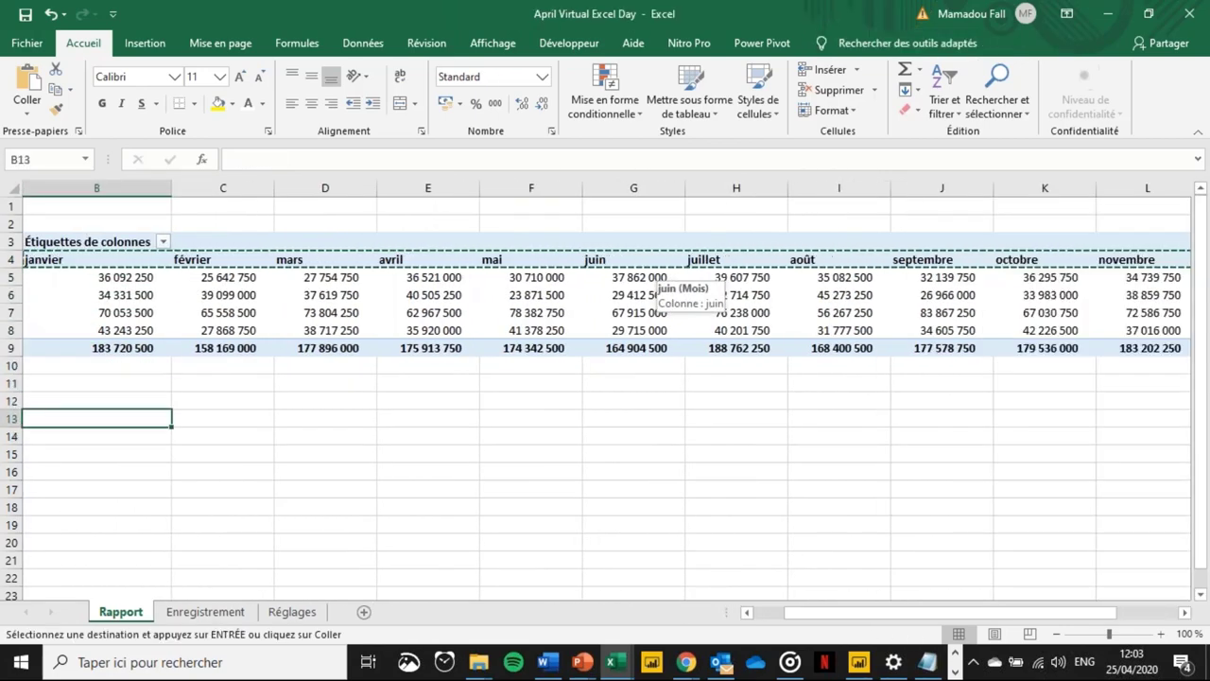
pyautogui.press('Return')
# - Copy the city labels Dakar, Diourbel, Fatick and Thiès into A14:A17
pyautogui.press('Left')
pyautogui.press('Up')
pyautogui.press('Up')
pyautogui.press('Up')
pyautogui.press('Up')
pyautogui.press('Up')
pyautogui.press('Up')
pyautogui.press('Up')
pyautogui.press('Up')
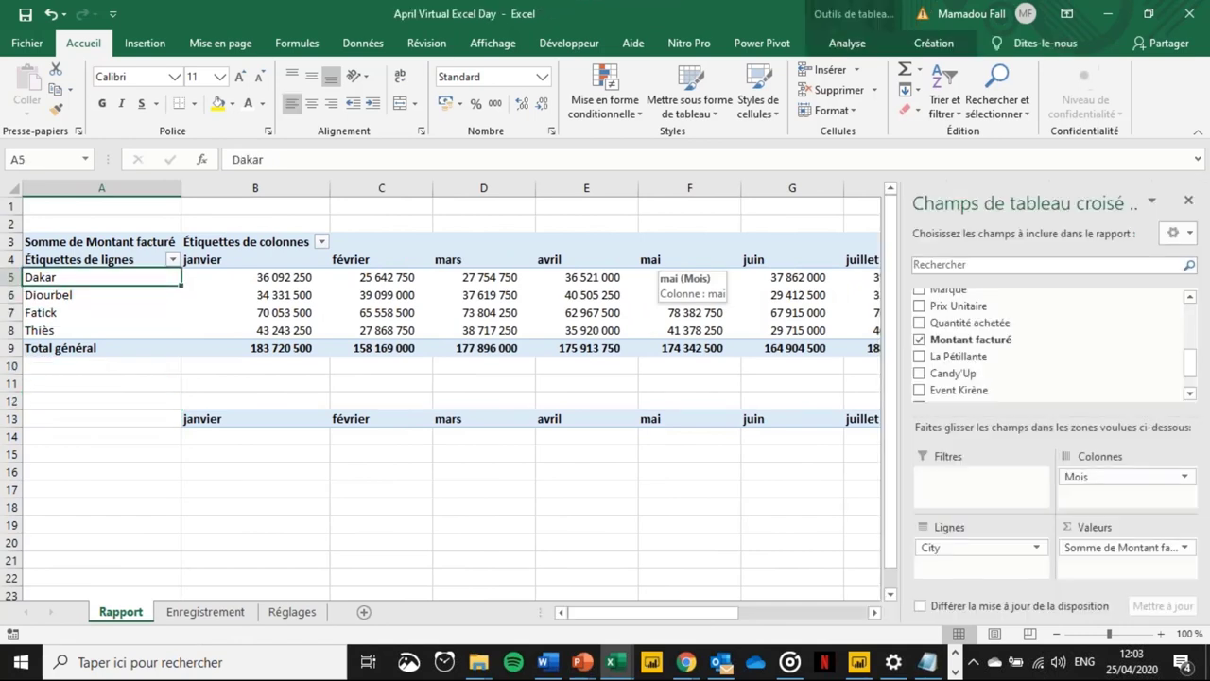
pyautogui.hotkey('ctrl', 'shift', 'Down')
pyautogui.hotkey('shift', 'Up')
pyautogui.press('Down')
pyautogui.press('Down')
pyautogui.press('Down')
pyautogui.press('Down')
pyautogui.press('Down')
pyautogui.press('Down')
pyautogui.press('Down')
pyautogui.press('Down')
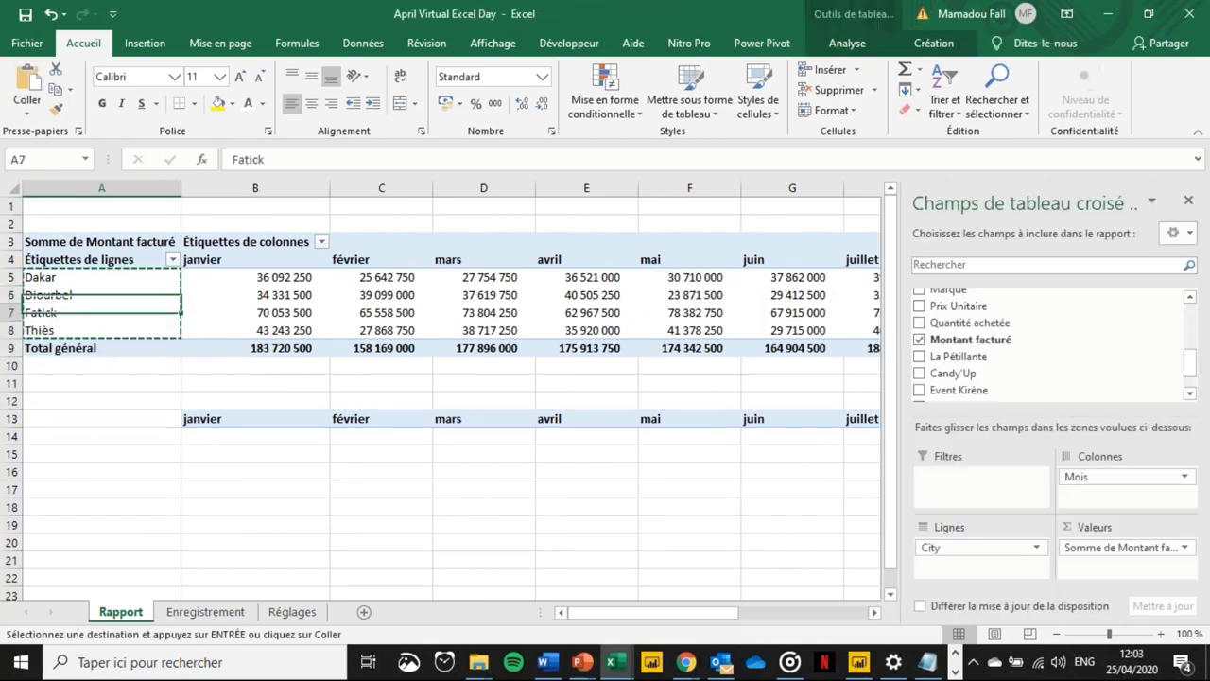
pyautogui.hotkey('ctrl', 'v')
pyautogui.press('Escape')
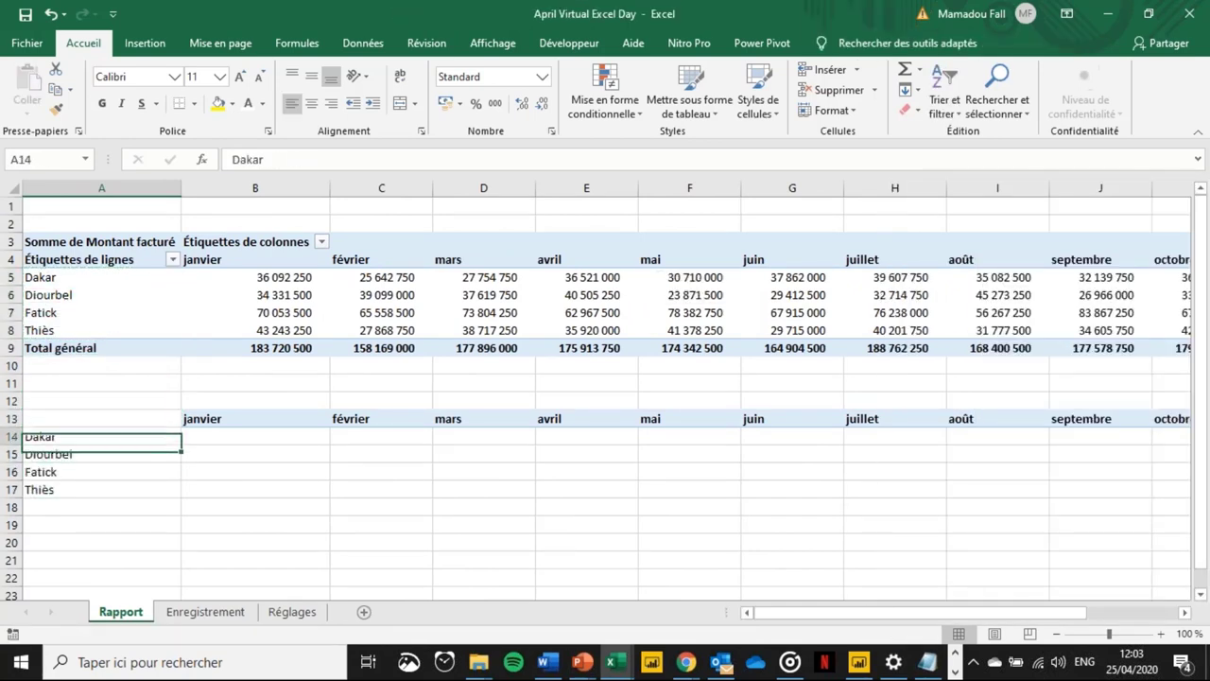
pyautogui.press('Right')
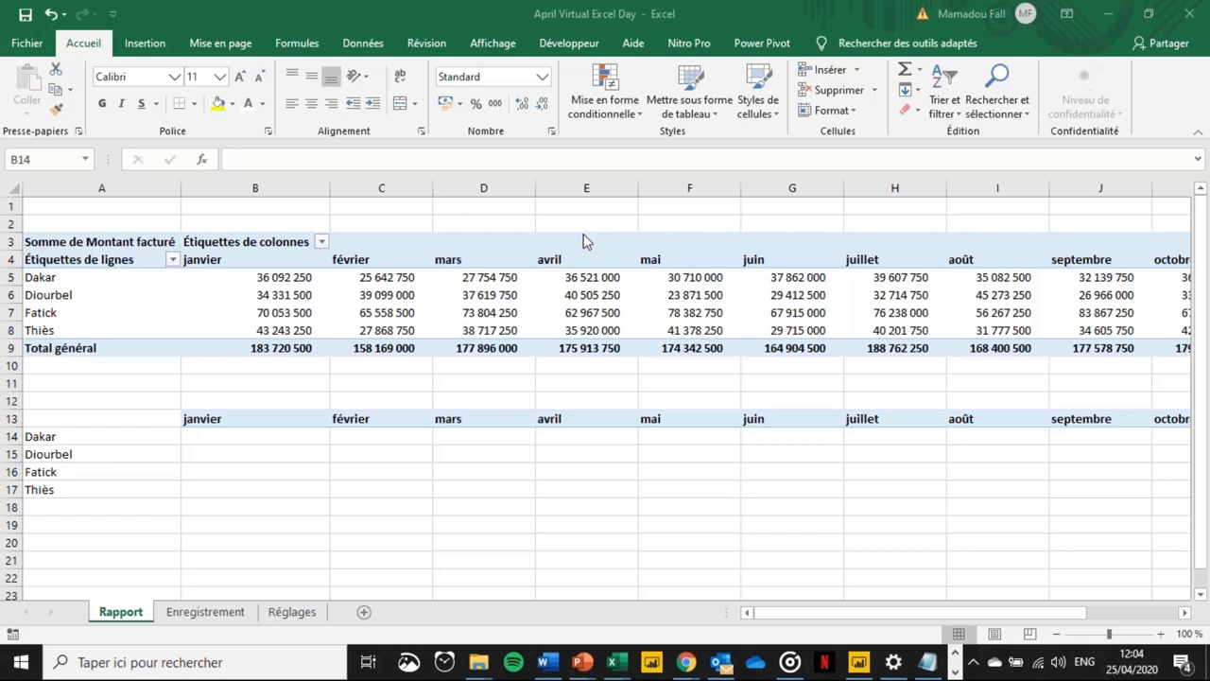
pyautogui.click(247, 438)
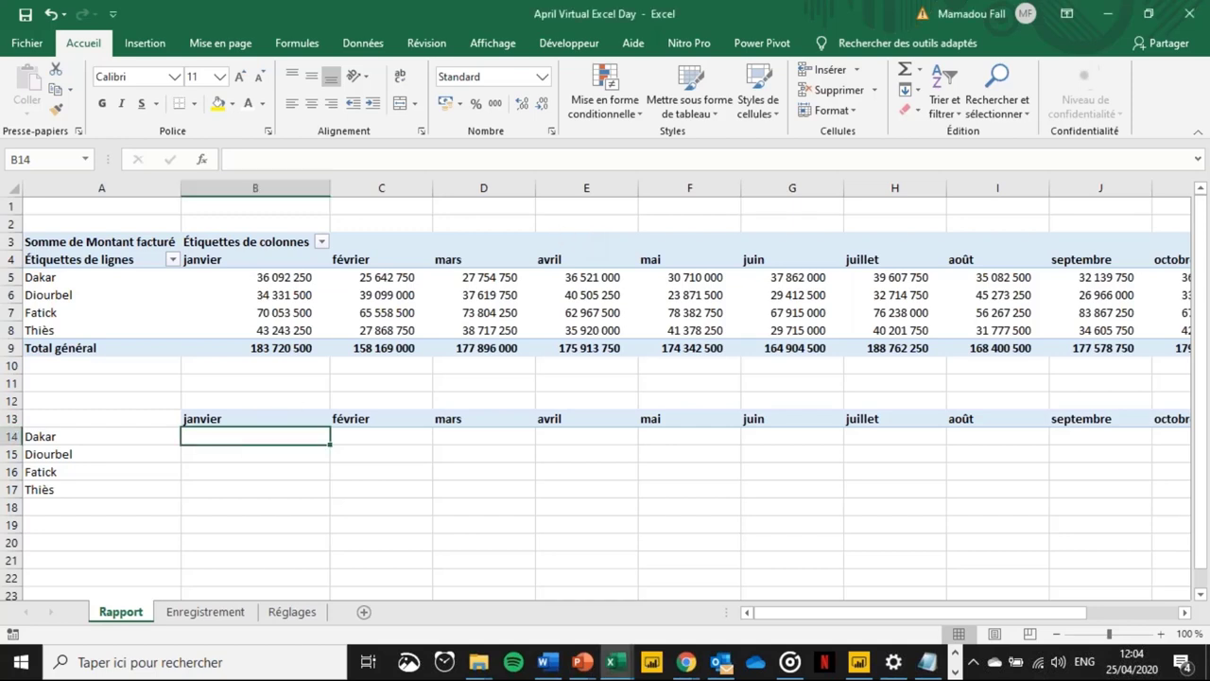
pyautogui.click(273, 277)
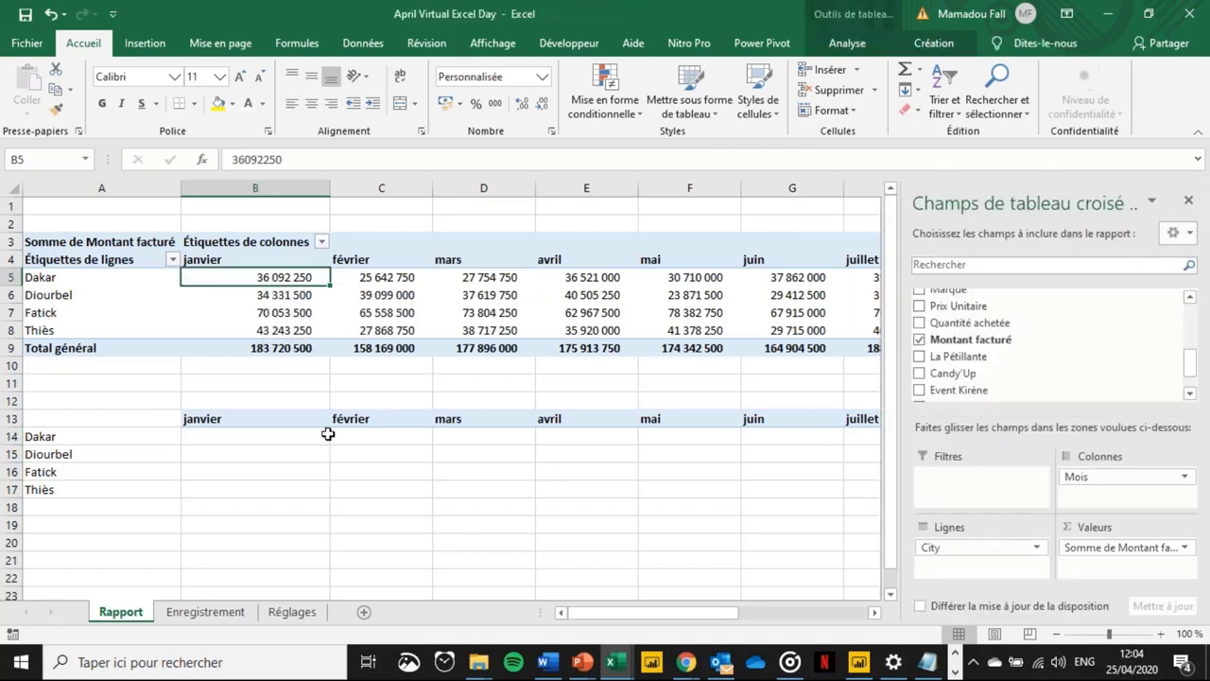
pyautogui.click(259, 436)
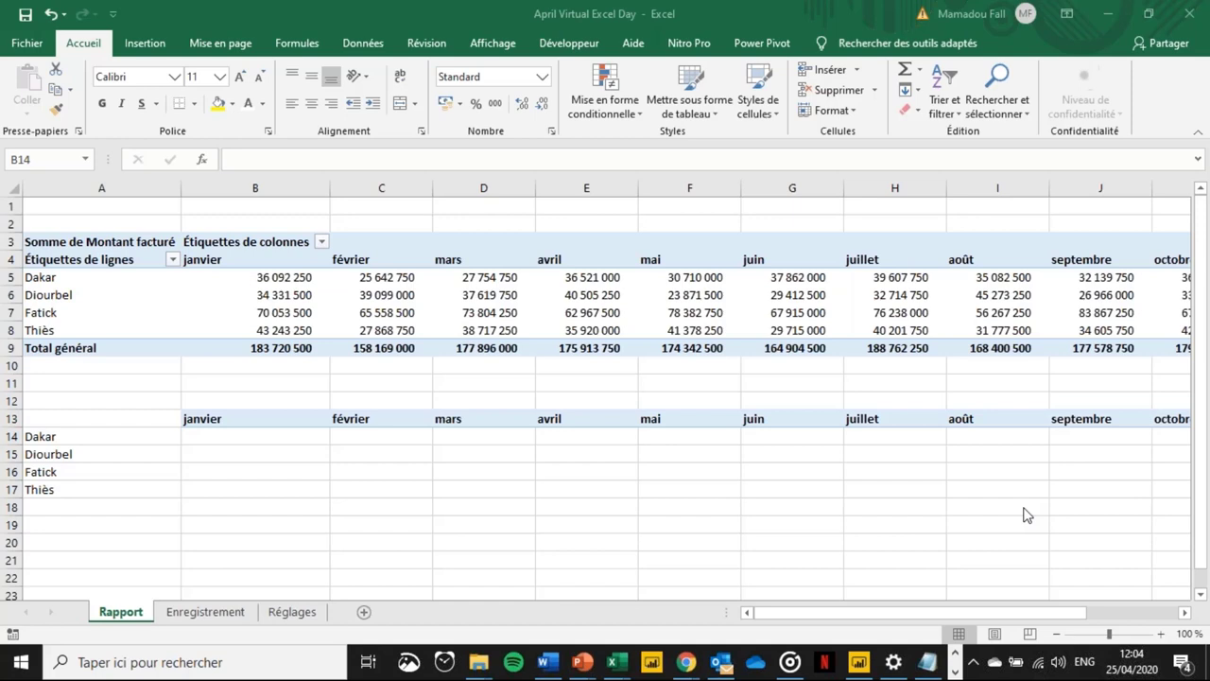
pyautogui.click(192, 438)
pyautogui.click(221, 439)
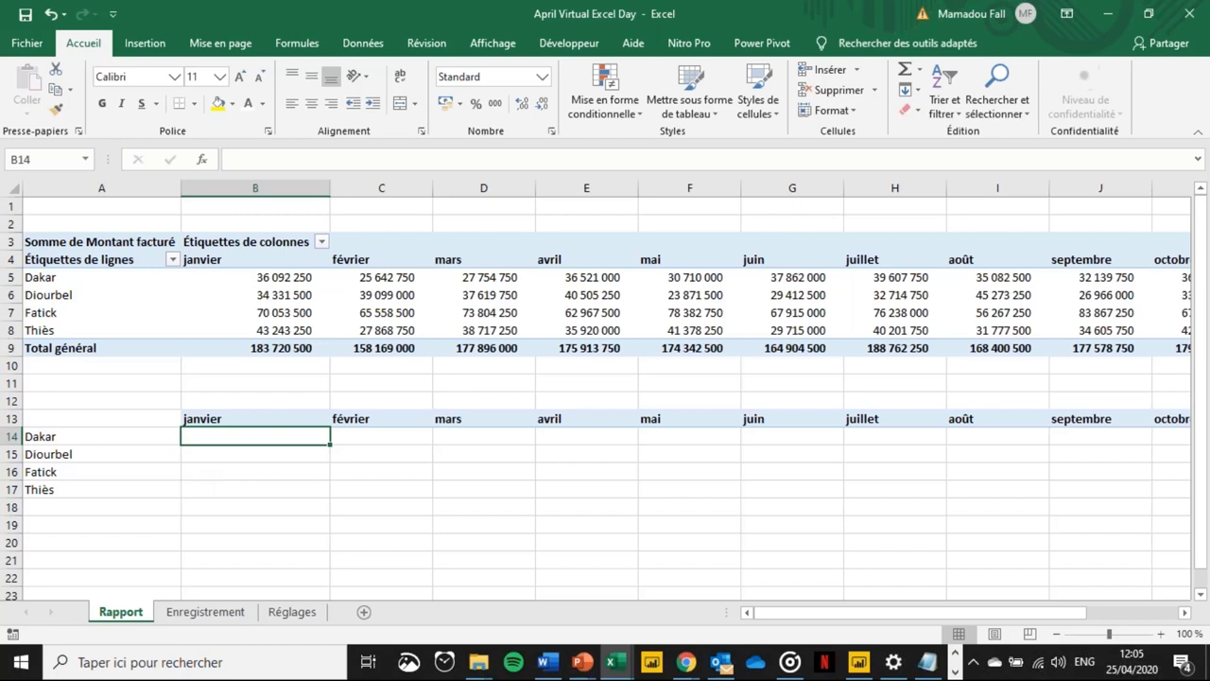
# - Abandon an unfinished =somme formula and return to cell B14
pyautogui.write('=')
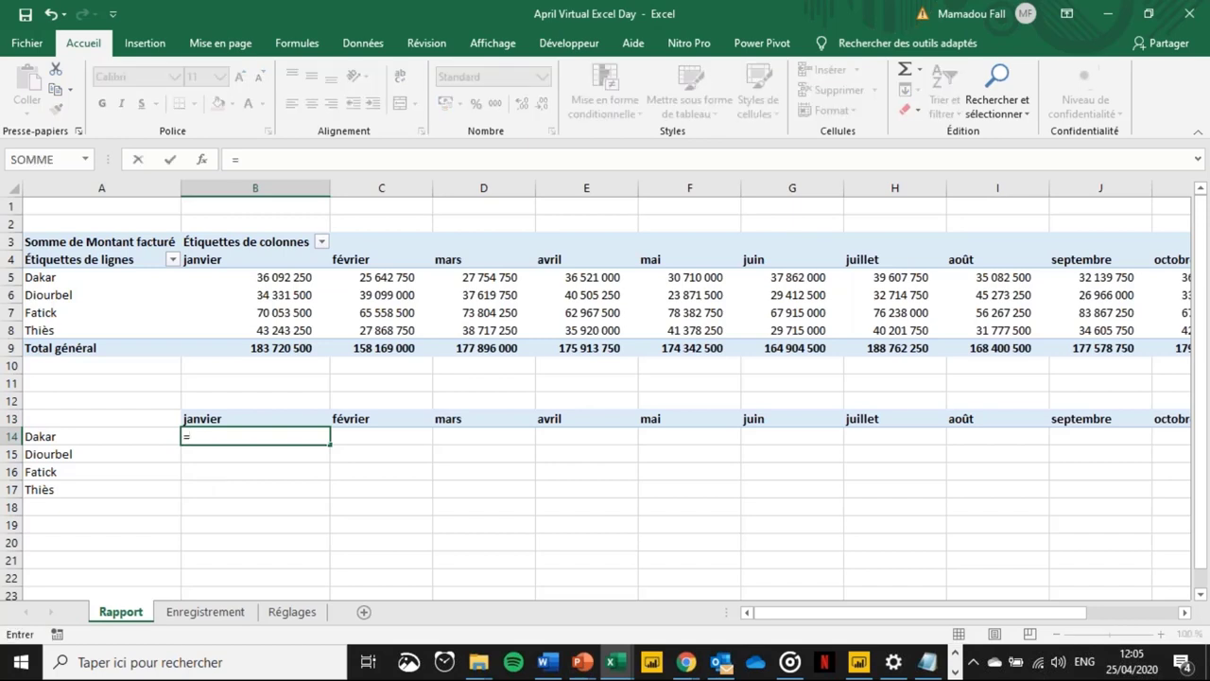
pyautogui.write('somme')
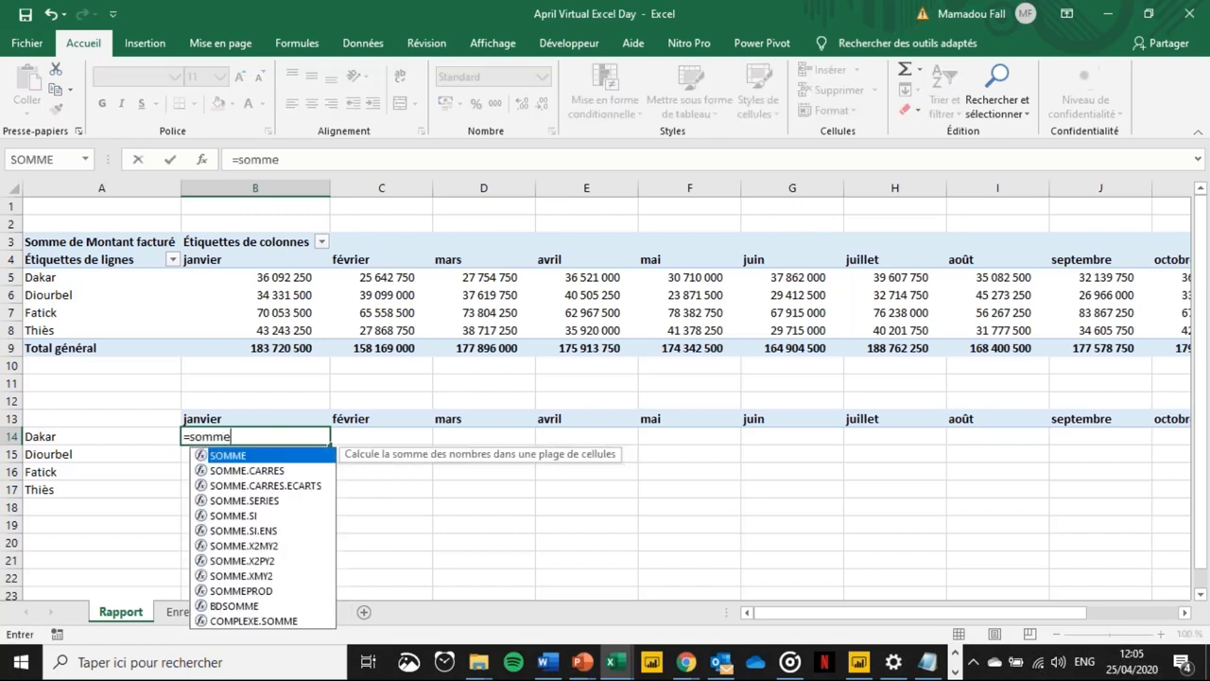
pyautogui.press('Down')
pyautogui.press('Up')
pyautogui.press('Escape')
pyautogui.press('Escape')
pyautogui.press('Up')
pyautogui.press('Up')
pyautogui.press('Up')
pyautogui.press('Up')
pyautogui.press('Up')
pyautogui.press('Up')
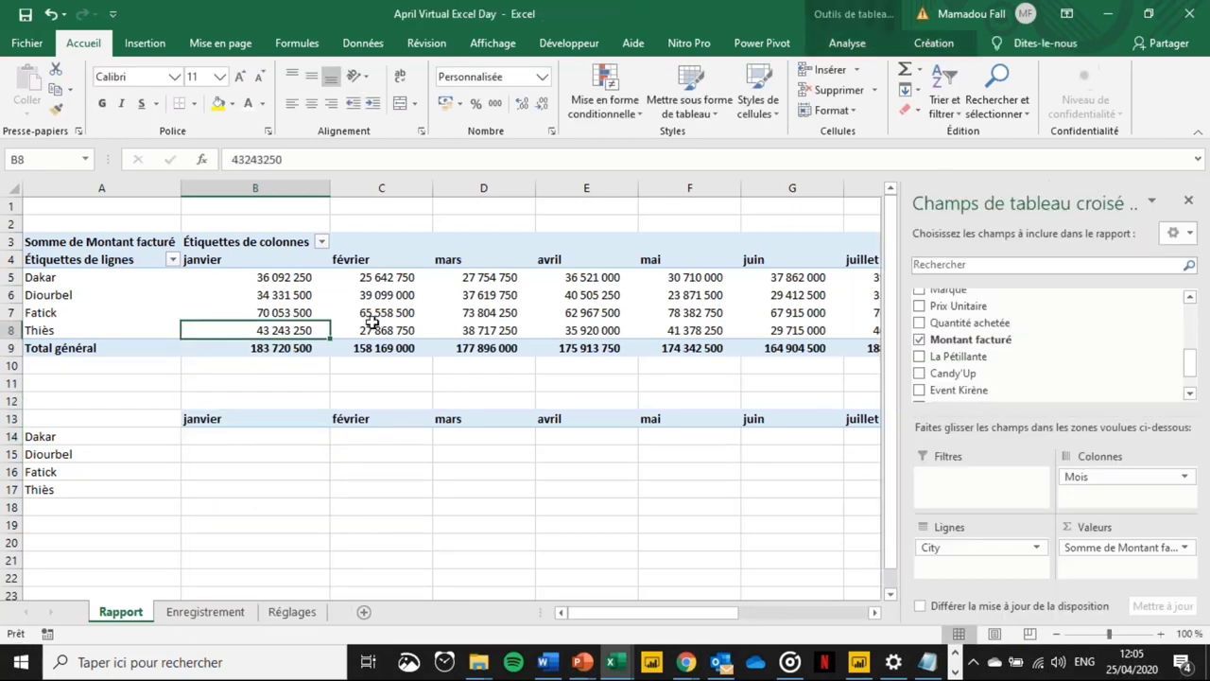
pyautogui.moveTo(302, 295)
pyautogui.click(276, 436)
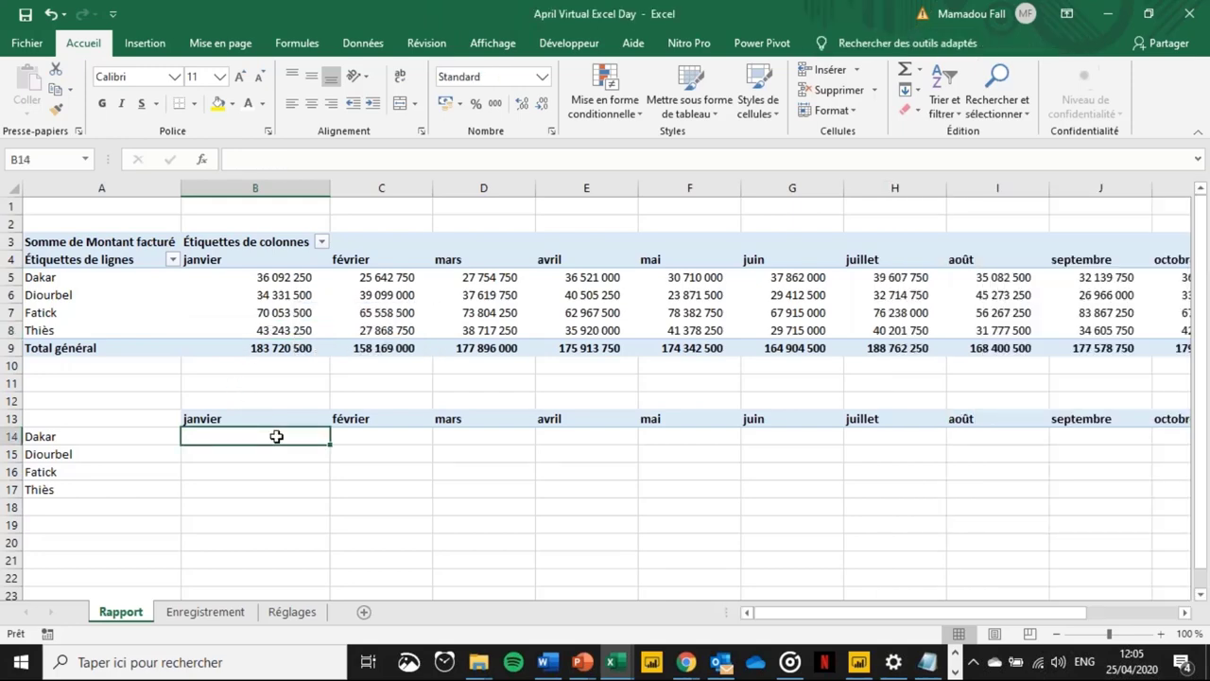
# - Insert SOMME.SI.ENS into B14 from the =somme.si suggestions and go to the Enregistrement sheet
pyautogui.write('=somme.si')
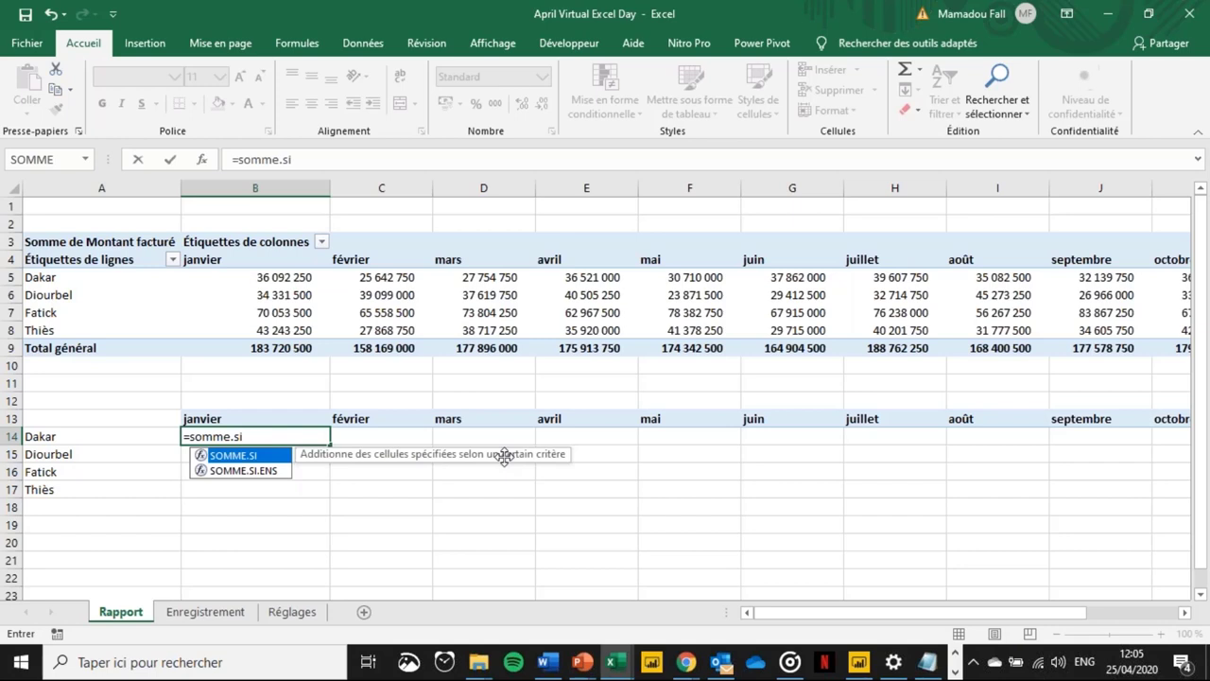
pyautogui.click(254, 470)
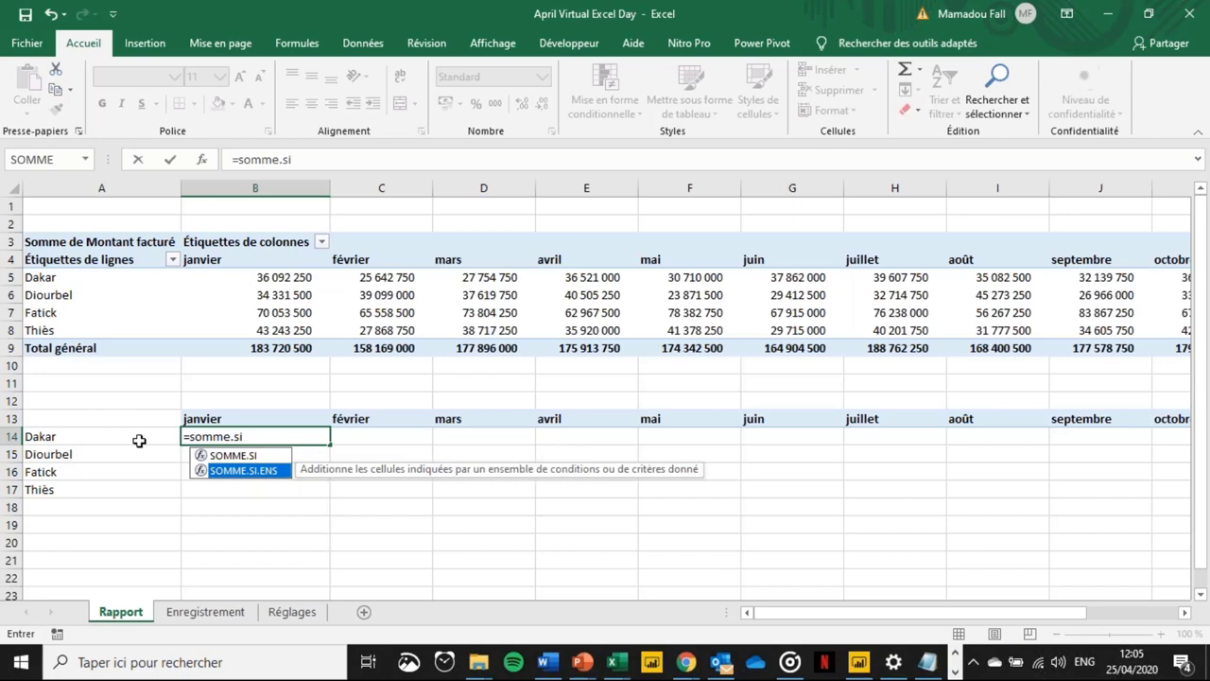
pyautogui.doubleClick(264, 471)
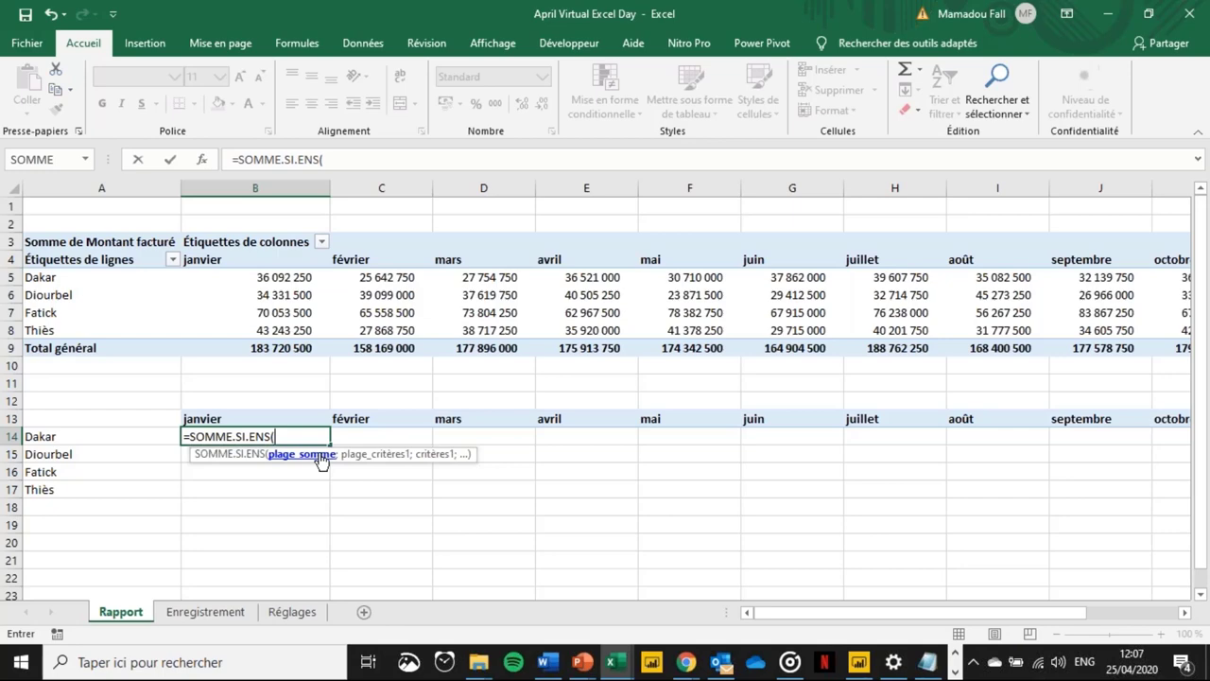
pyautogui.click(205, 612)
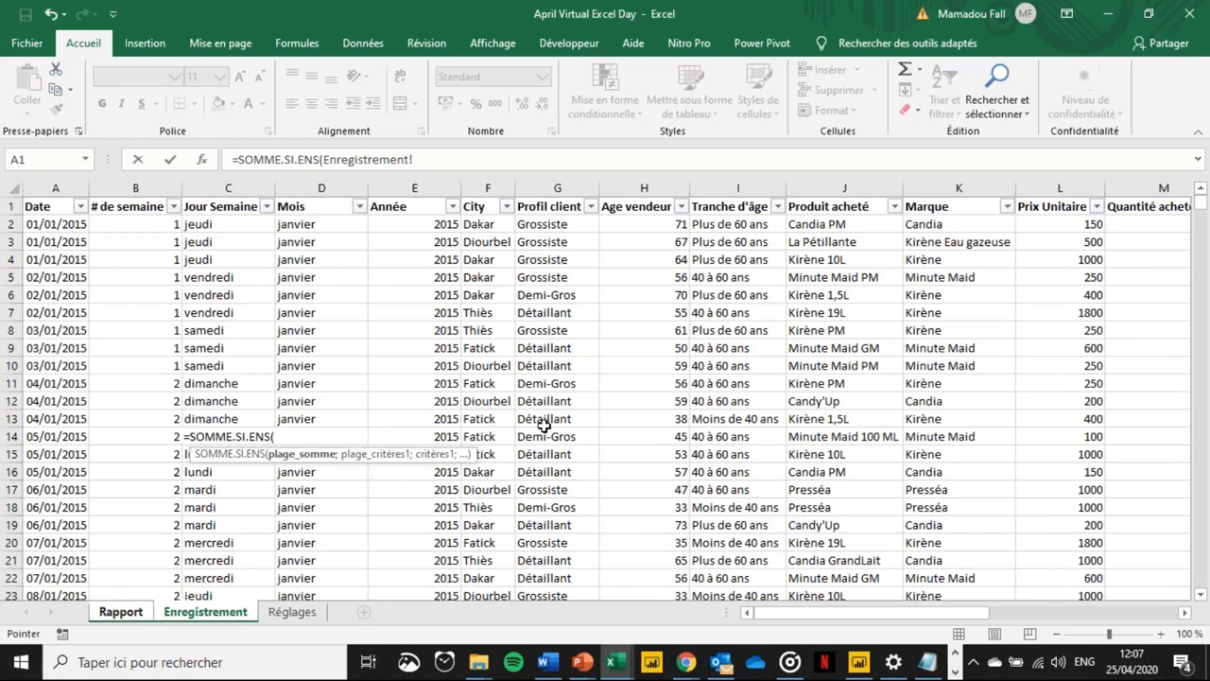
# - Sum Enregistrement!N:N where column D matches the janvier header Rapport!B13
pyautogui.hscroll(3, 544, 426)
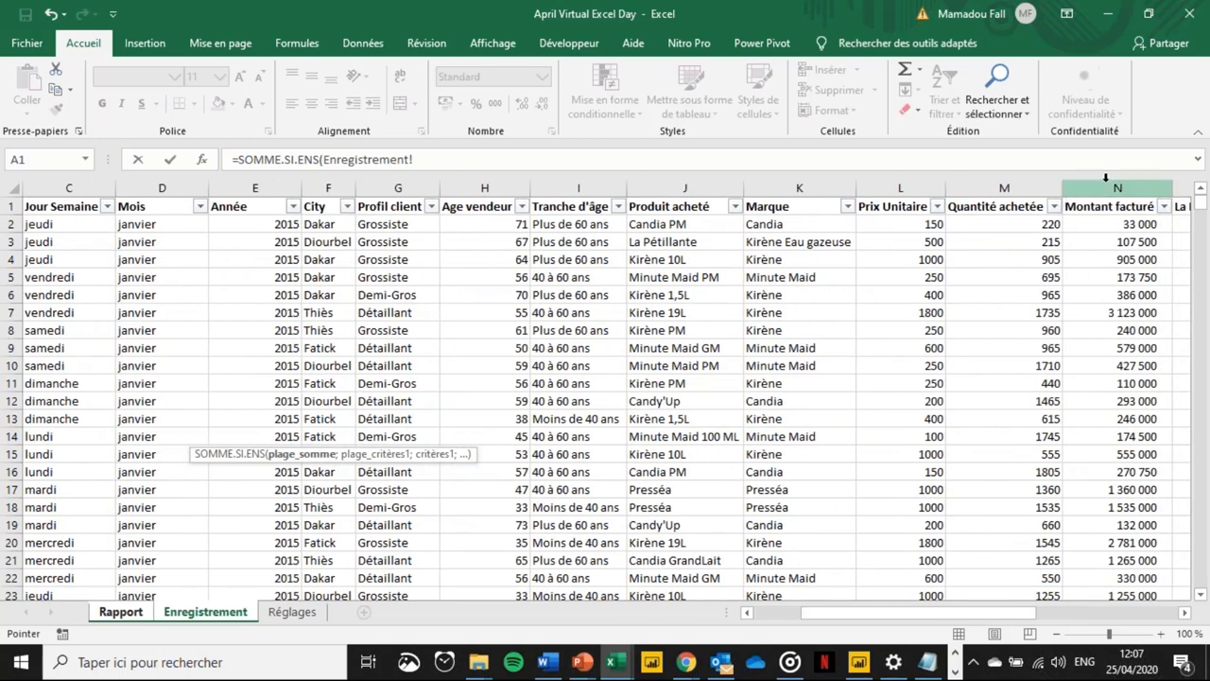
pyautogui.click(1117, 187)
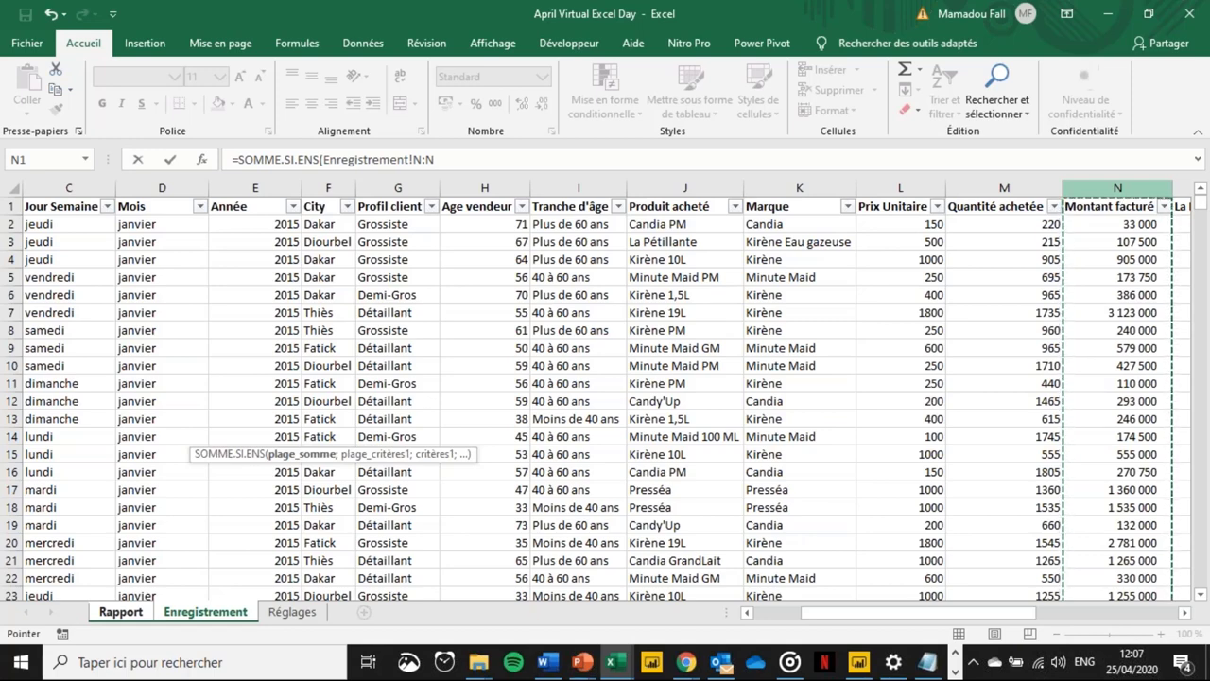
pyautogui.write(';')
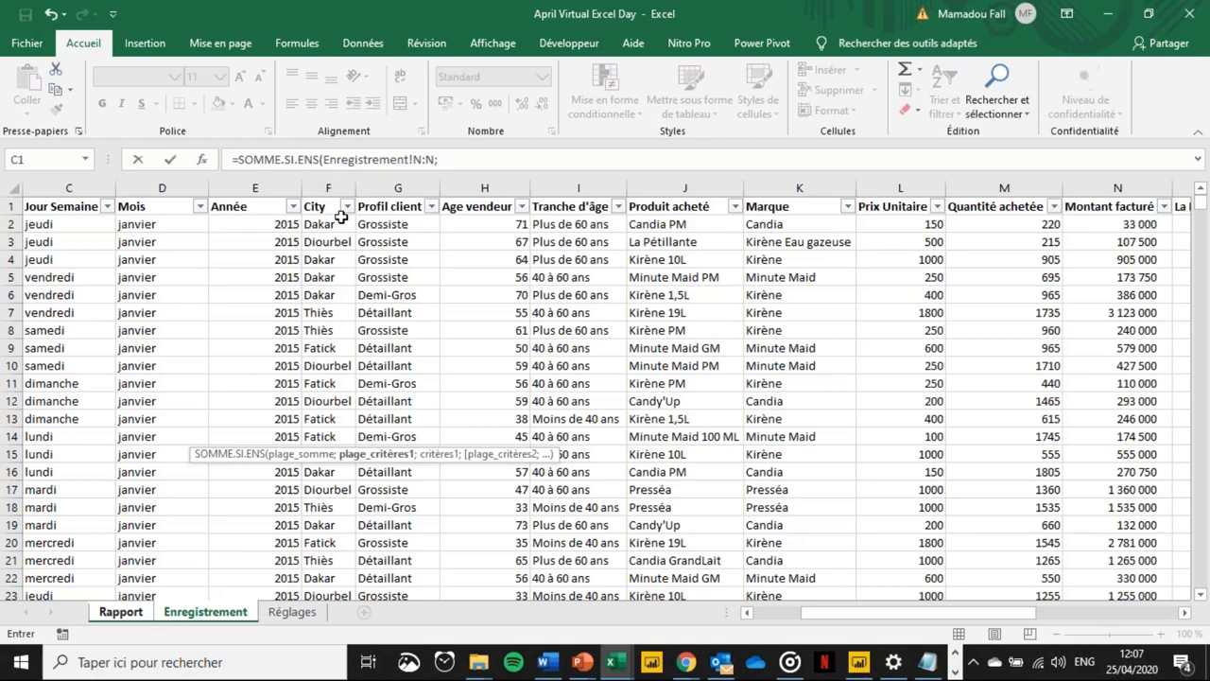
pyautogui.click(162, 187)
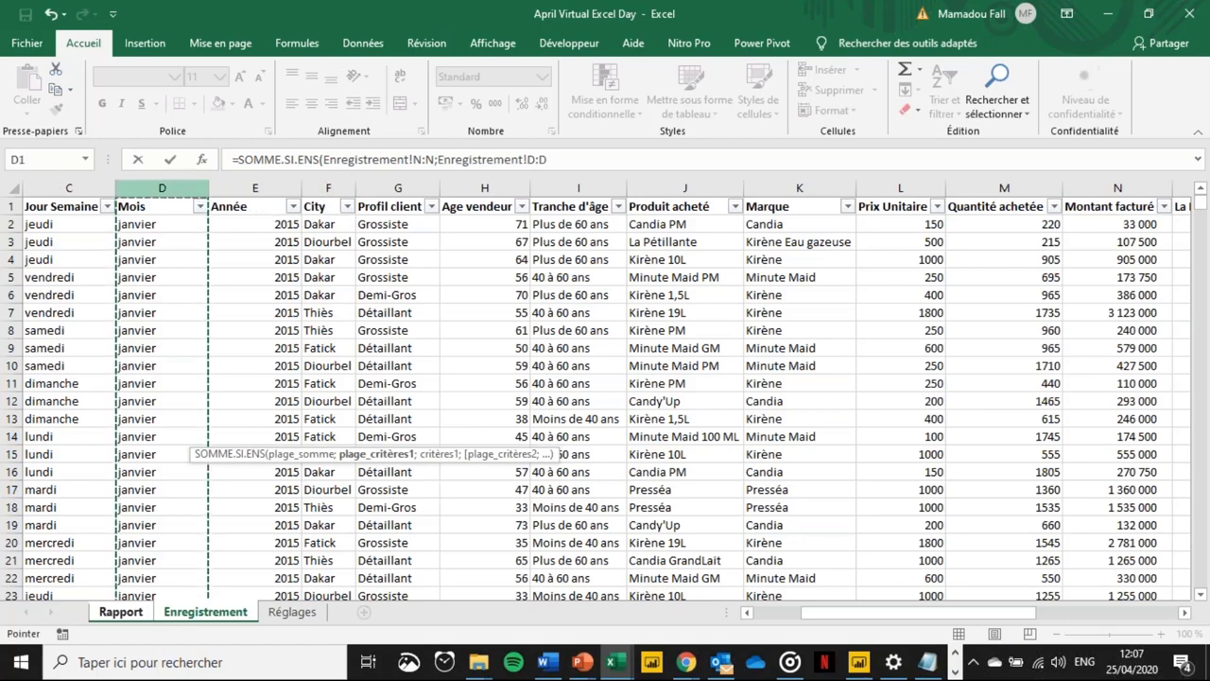
pyautogui.write(';')
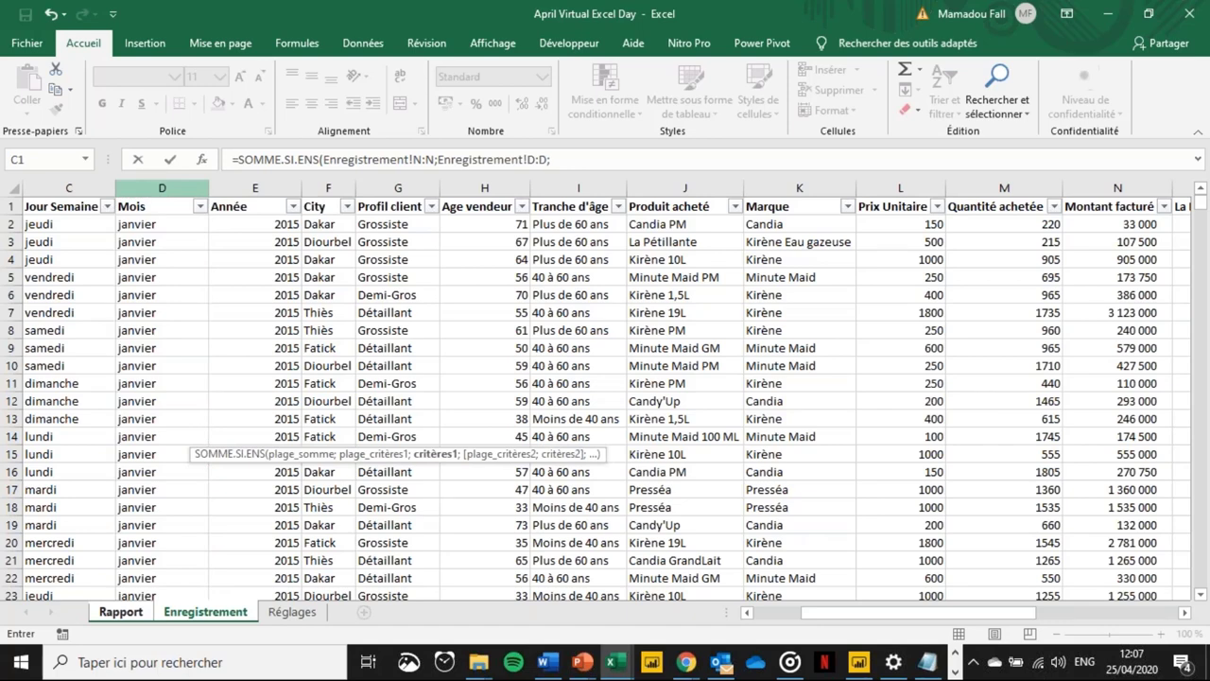
pyautogui.click(131, 617)
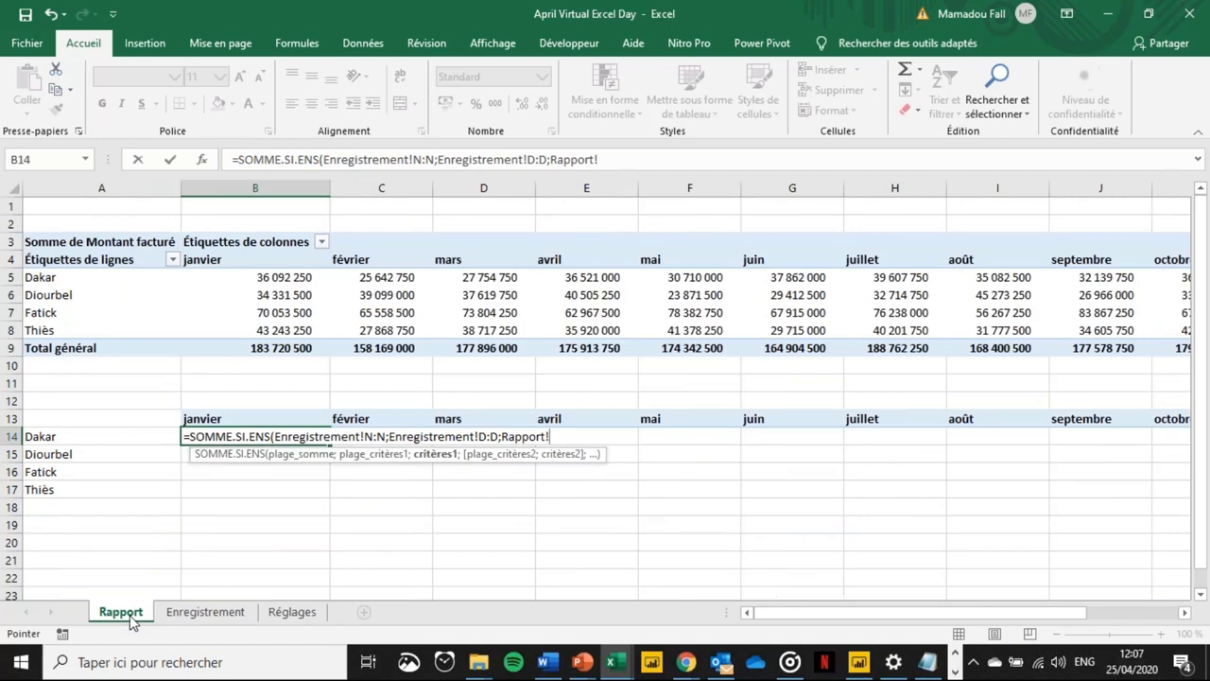
pyautogui.click(252, 418)
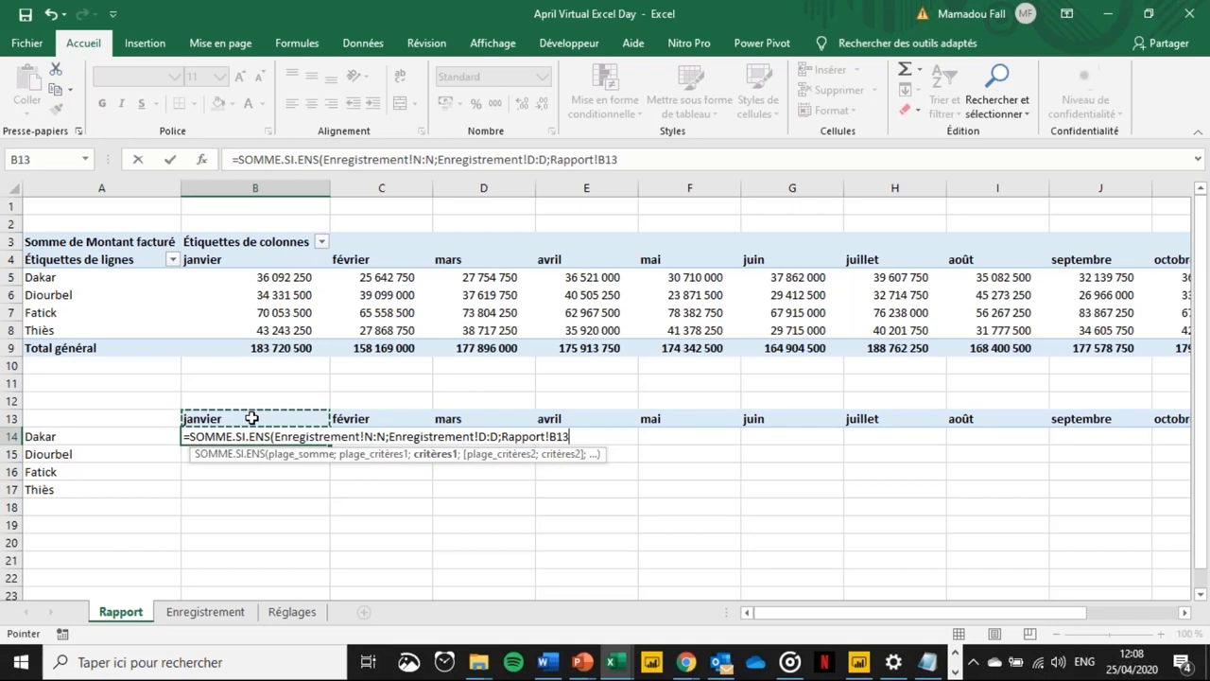
# - Add the second criterion: Enregistrement!F:F matching the city Dakar in Rapport!A14
pyautogui.write(';')
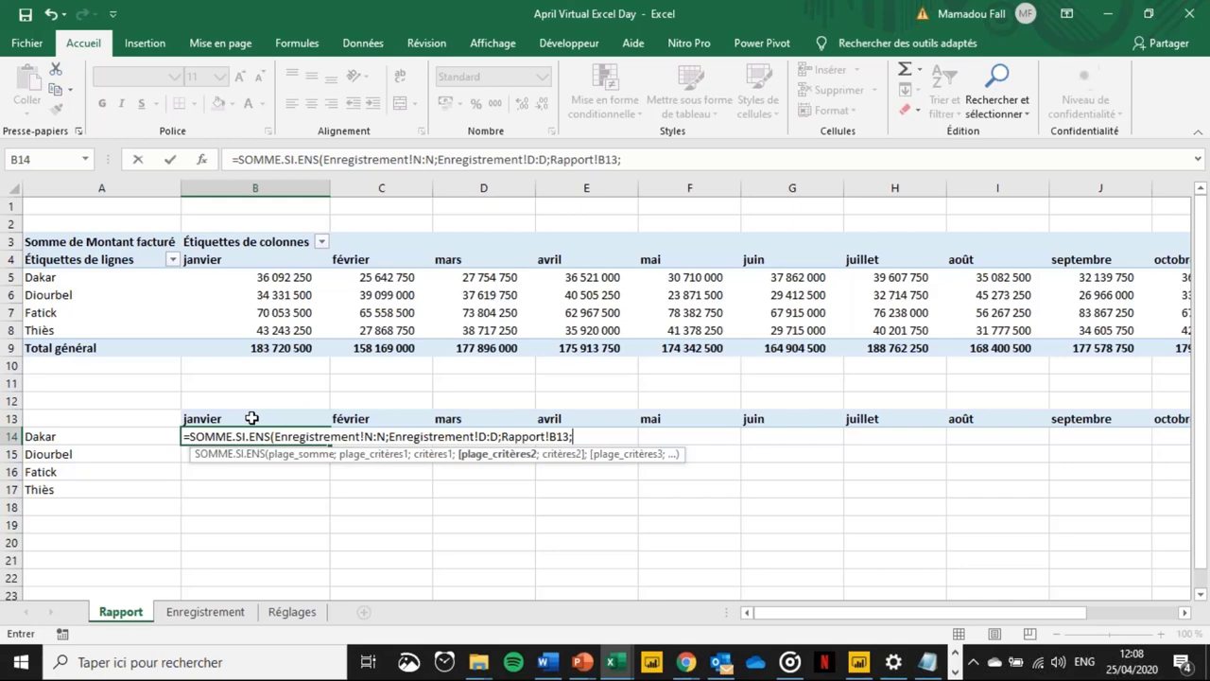
pyautogui.click(207, 612)
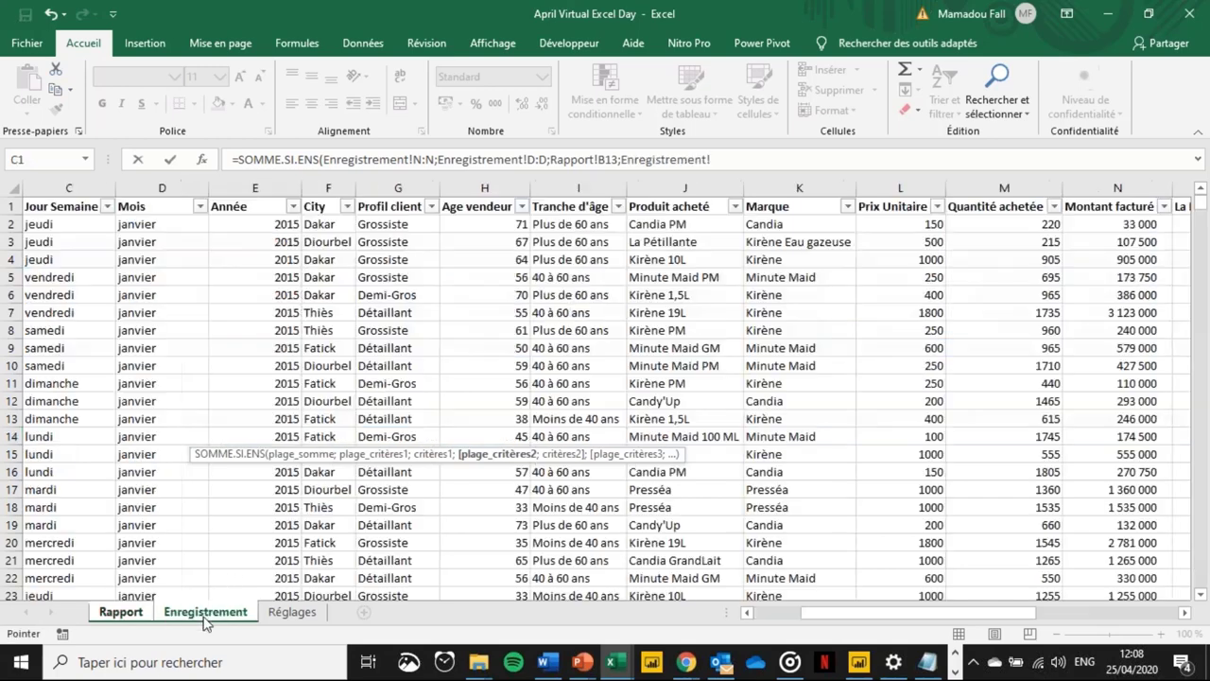
pyautogui.click(324, 186)
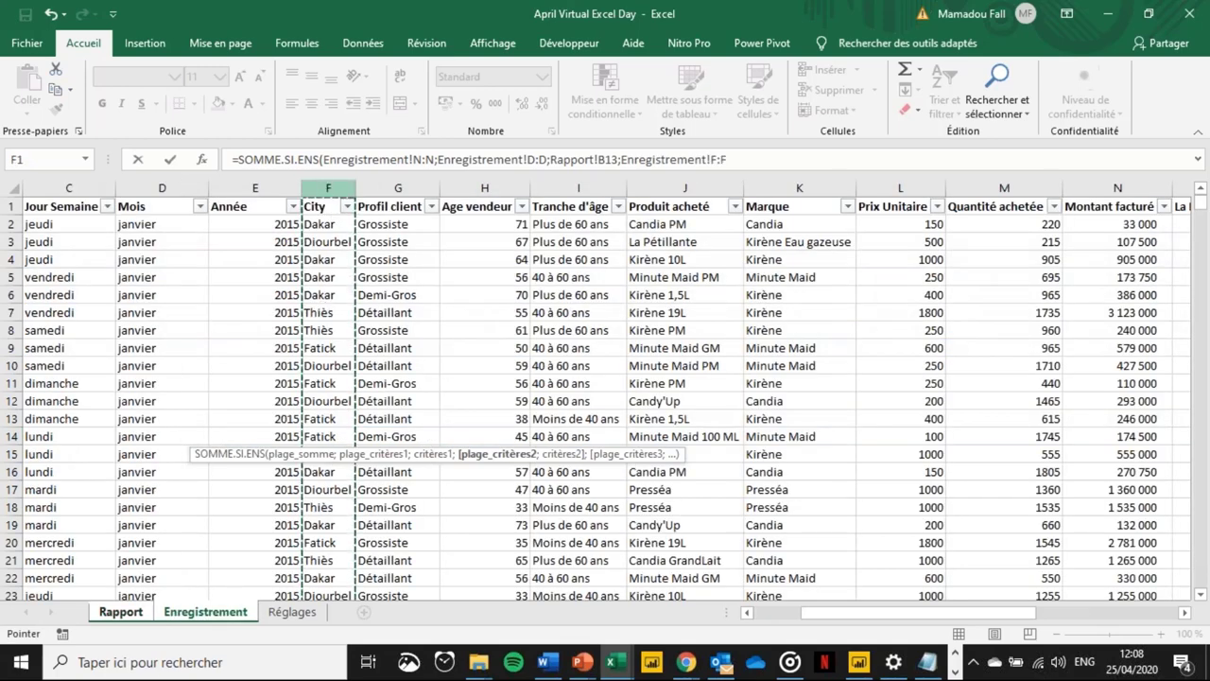
pyautogui.write(';')
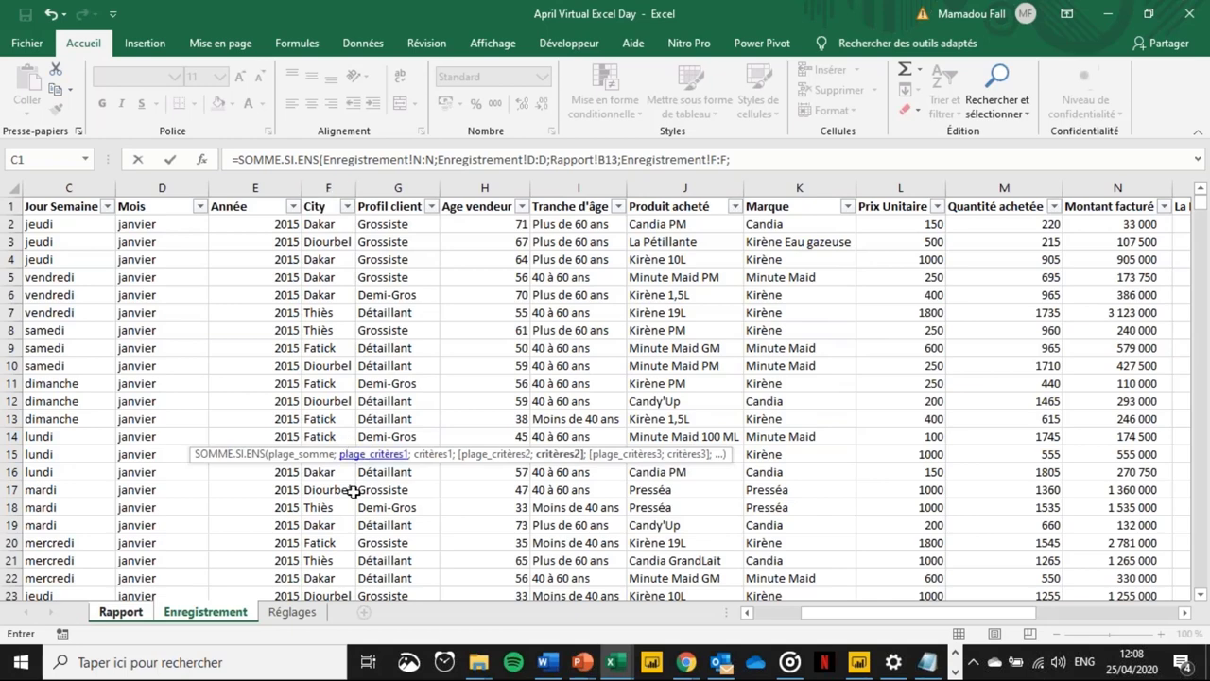
pyautogui.click(121, 612)
pyautogui.click(119, 439)
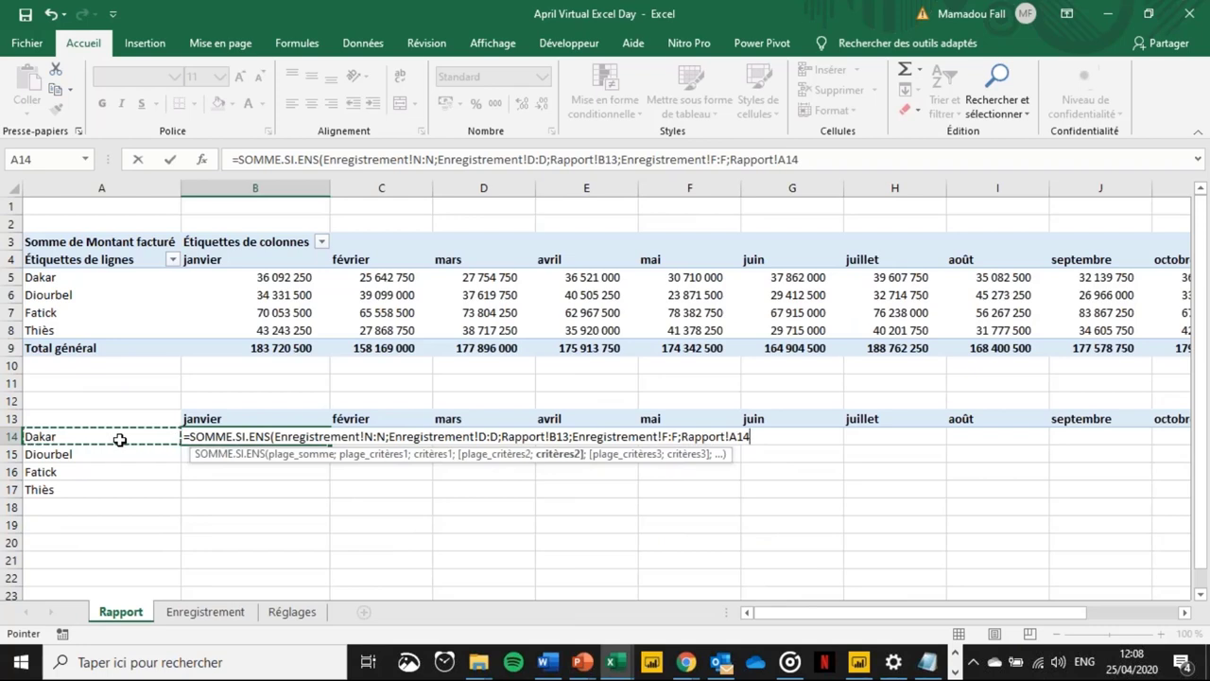
# - Commit the B14 formula and format it with thousands separators and no decimals: 36 092 250
pyautogui.press('Return')
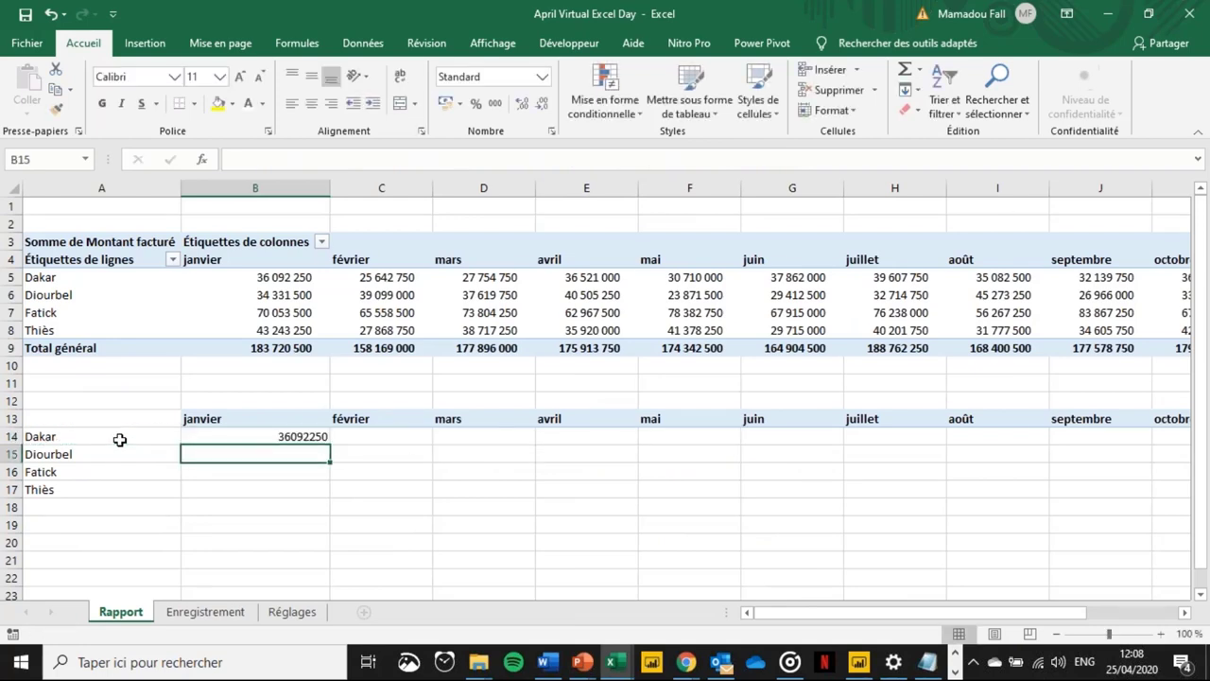
pyautogui.click(238, 436)
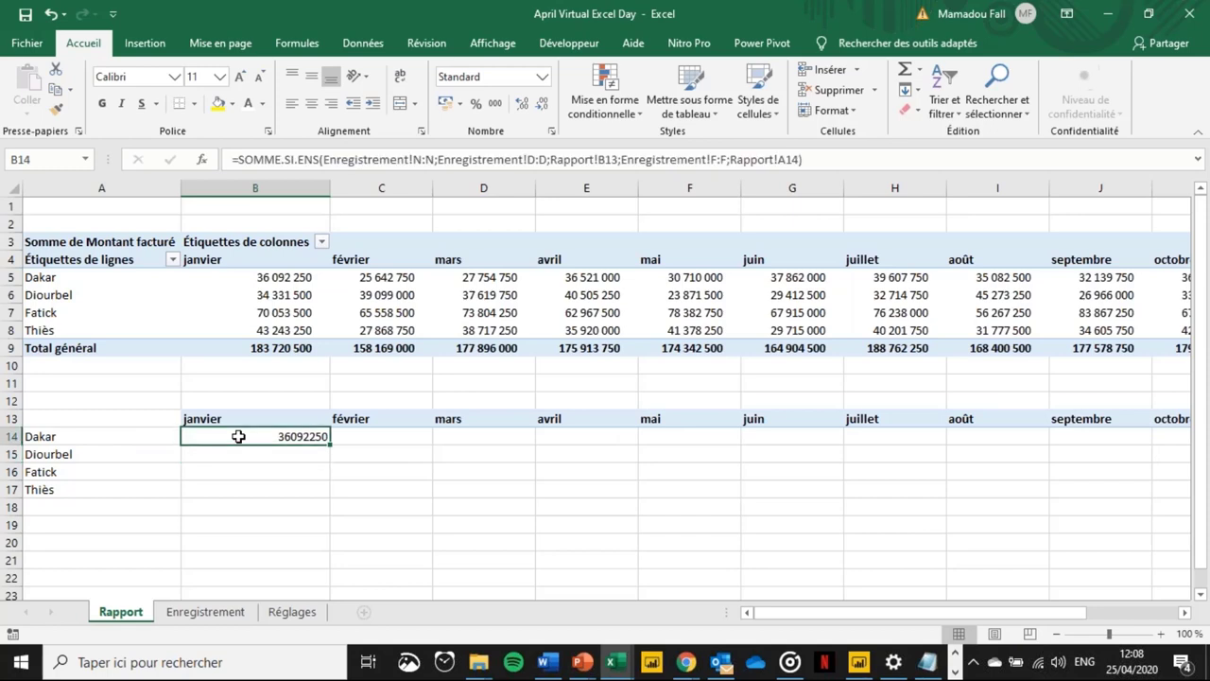
pyautogui.click(495, 104)
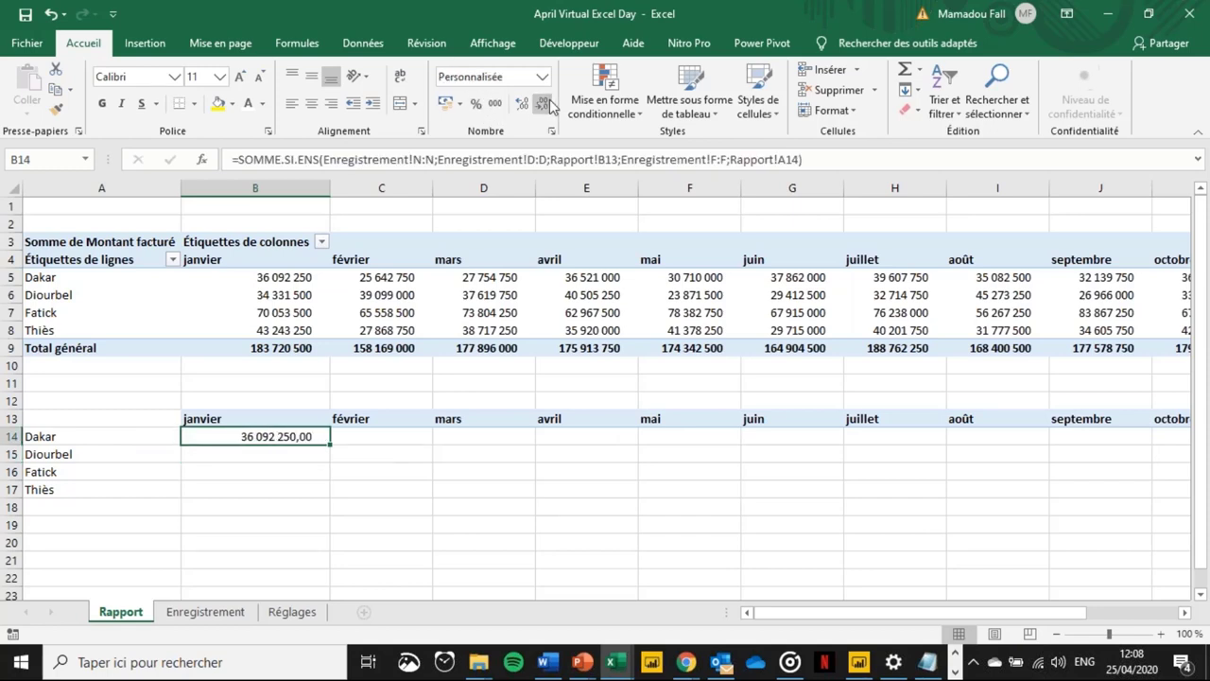
pyautogui.click(541, 104)
pyautogui.click(542, 104)
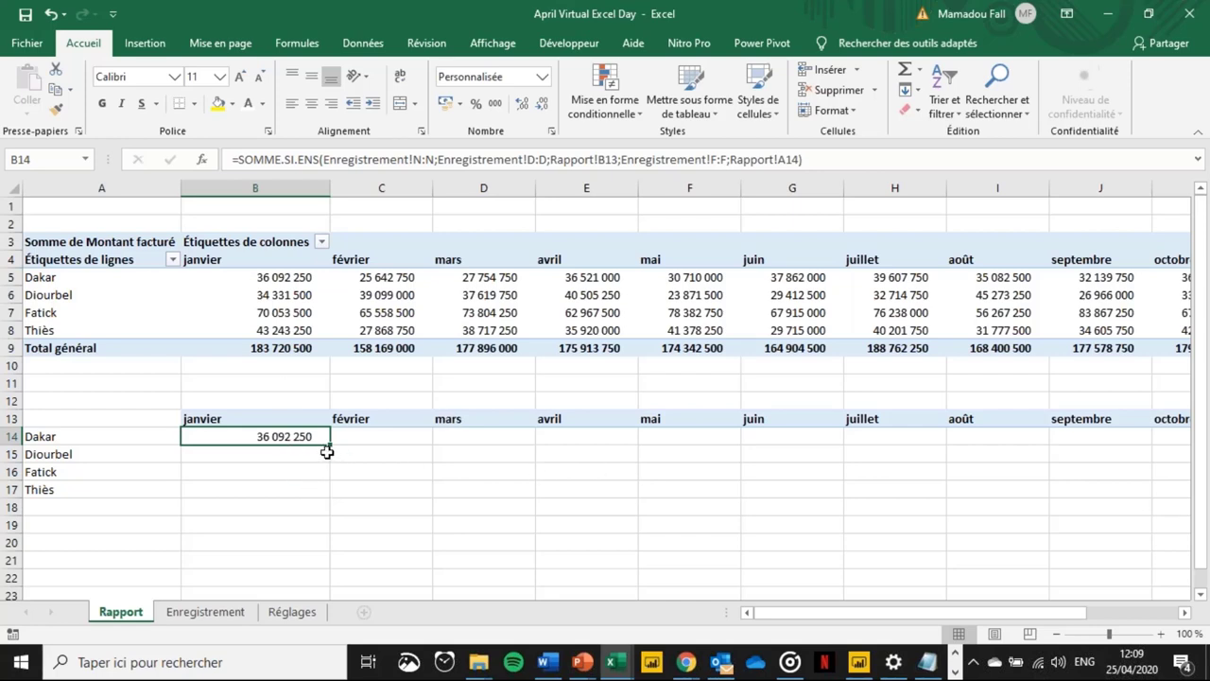
# - Fill the B14 formula right to C14:D14 and compare the B14 and C14 formulas
pyautogui.moveTo(329, 443); pyautogui.dragTo(536, 463)
pyautogui.click(337, 518)
pyautogui.click(252, 433)
pyautogui.doubleClick(264, 436)
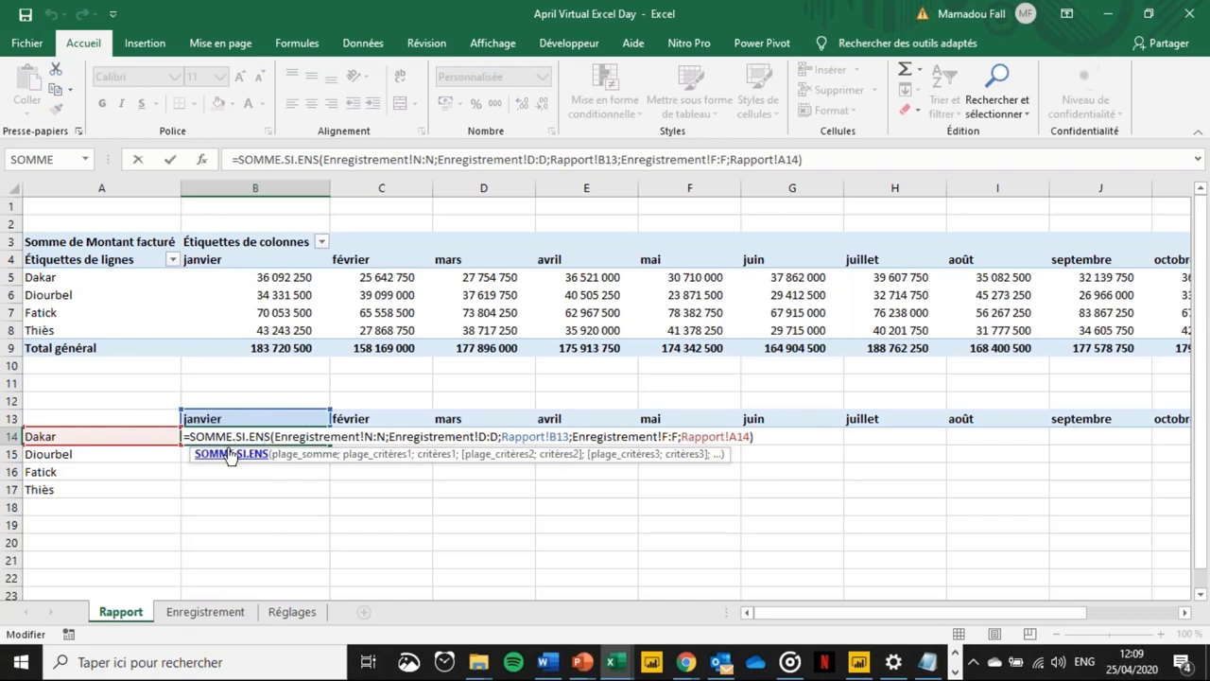
pyautogui.hotkey('ctrl', 'Return')
pyautogui.doubleClick(349, 432)
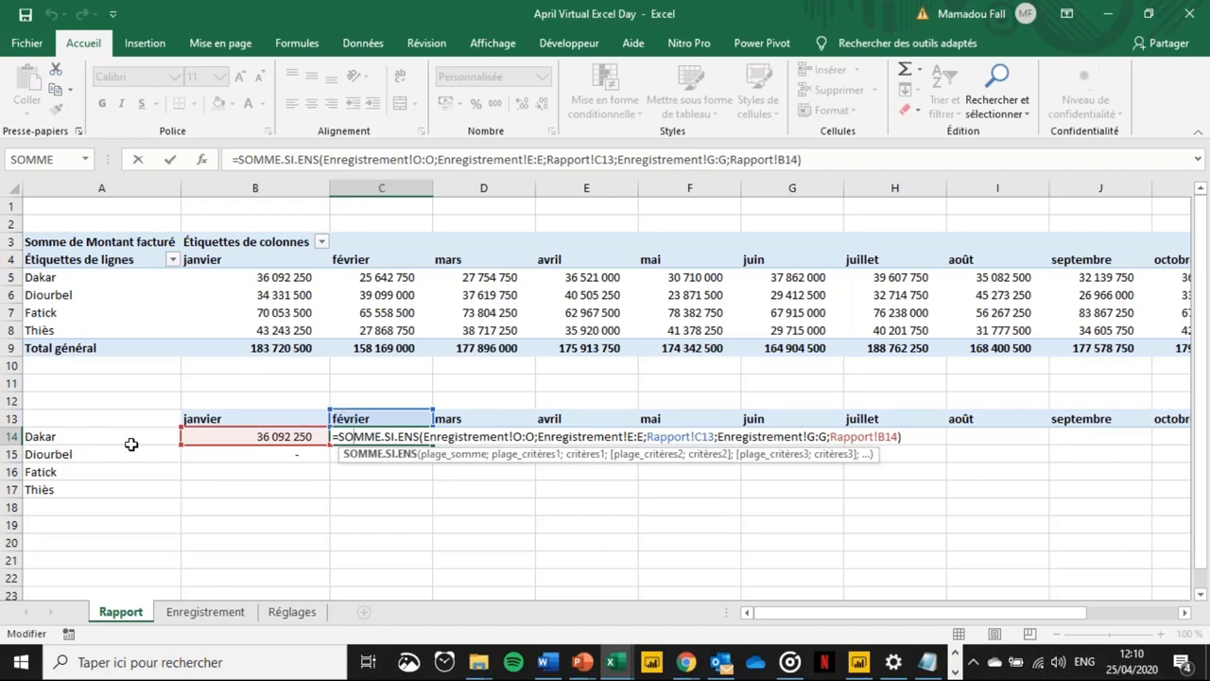
pyautogui.hotkey('ctrl', 'Return')
# - Inspect B15's formula, fill it down to B17, and check B17's month reference
pyautogui.click(269, 451)
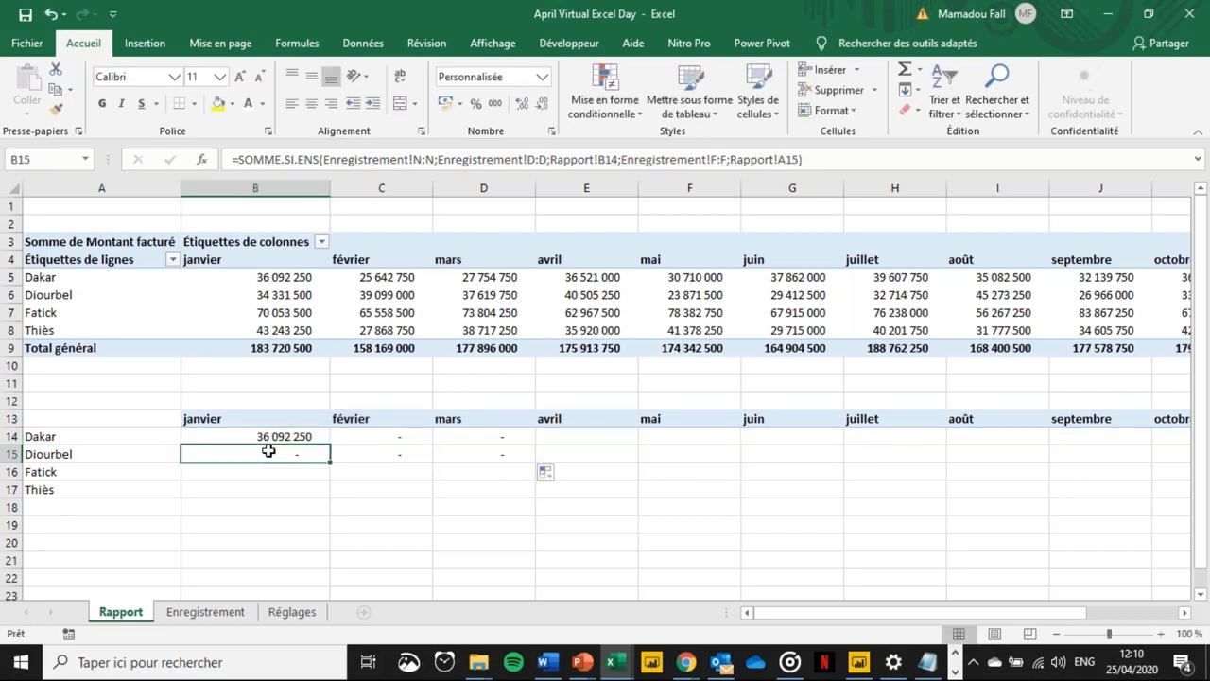
pyautogui.doubleClick(269, 451)
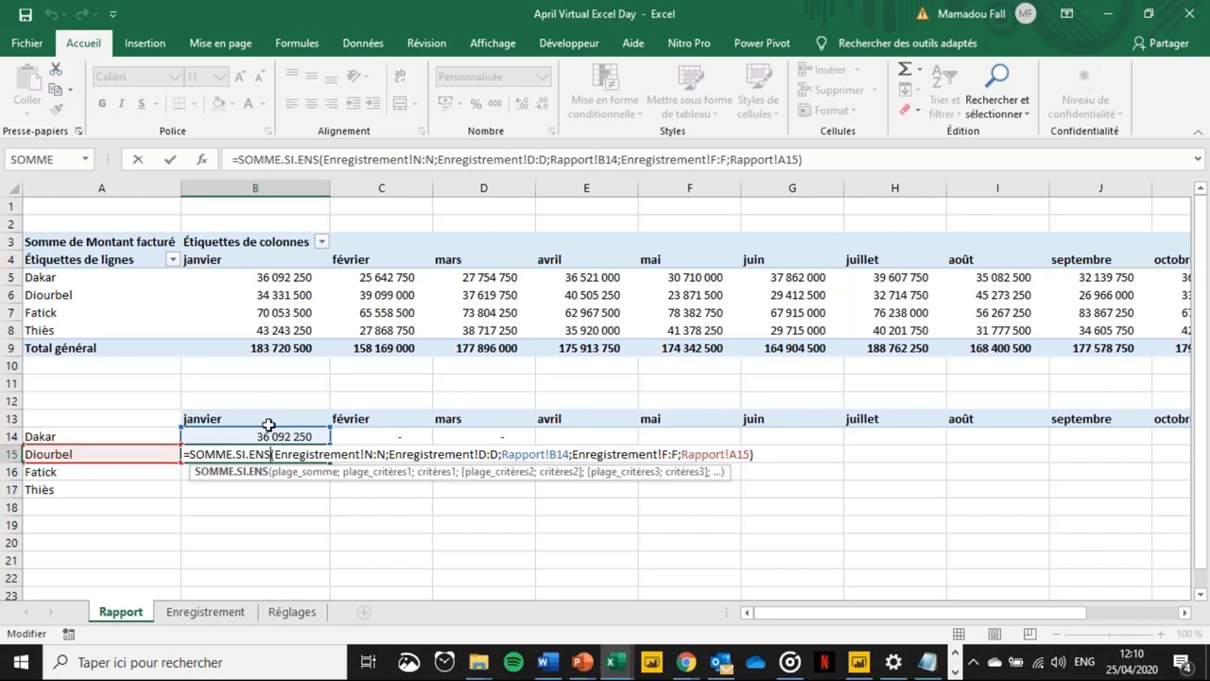
pyautogui.press('Escape')
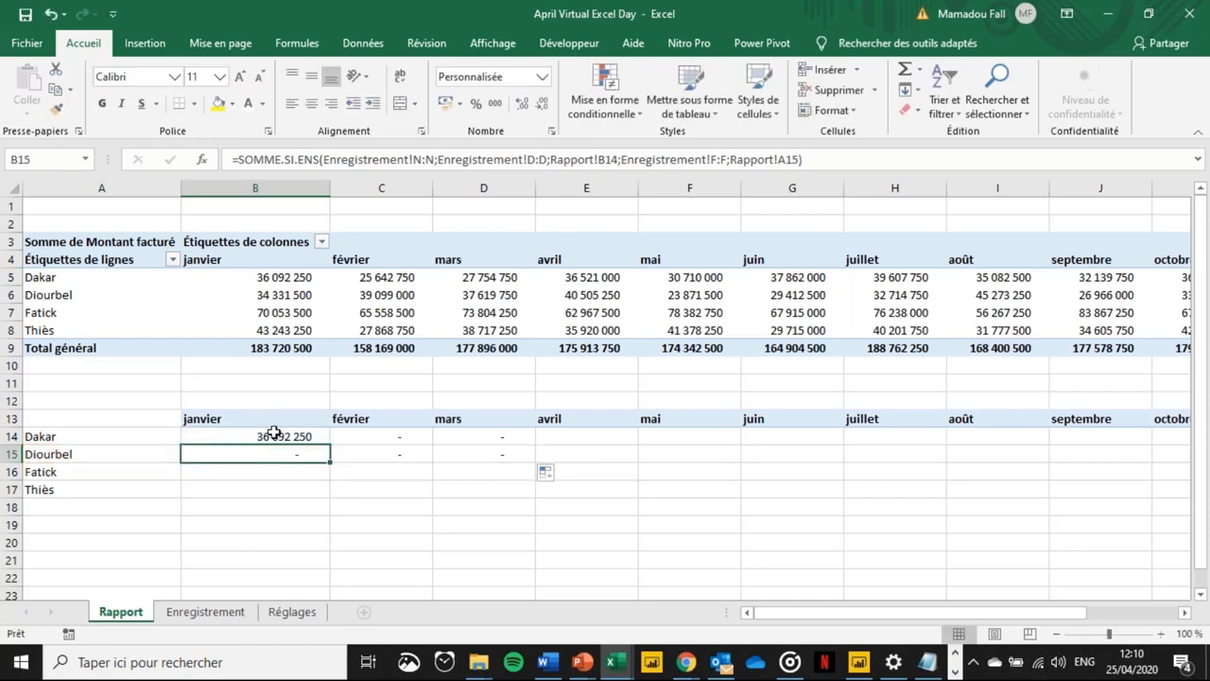
pyautogui.moveTo(329, 461)
pyautogui.mouseDown()
pyautogui.moveTo(328, 496)
pyautogui.moveTo(301, 493)
pyautogui.mouseUp()
pyautogui.doubleClick(301, 492)
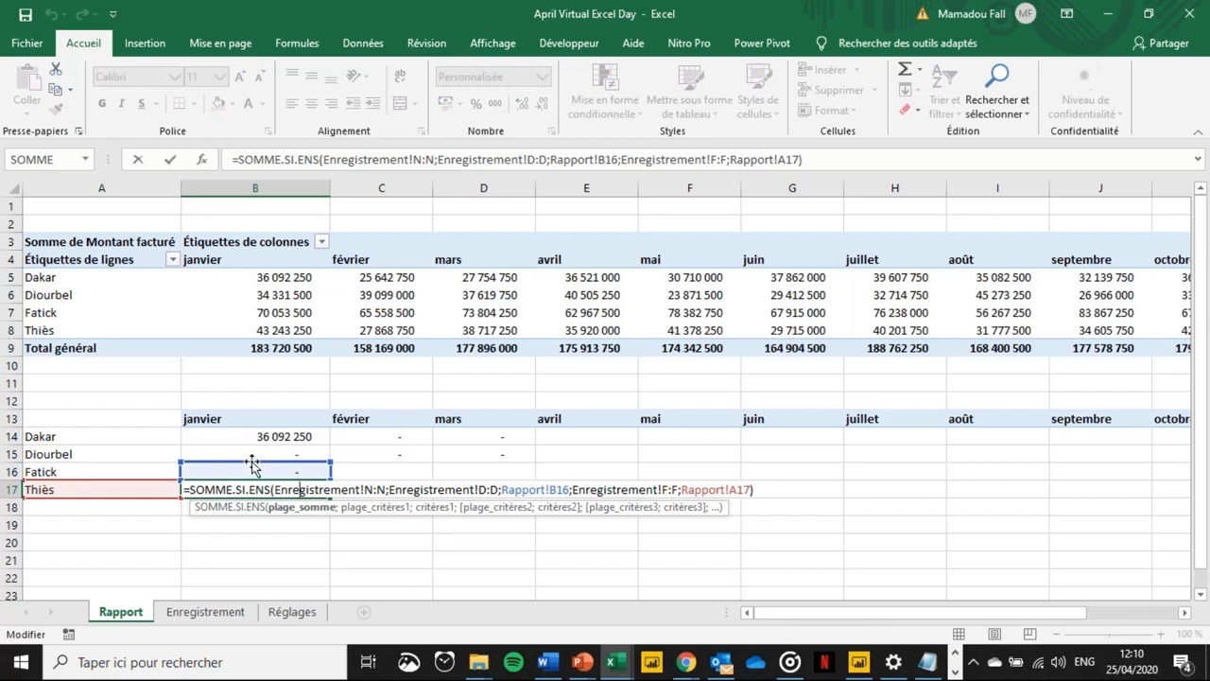
pyautogui.moveTo(252, 468); pyautogui.dragTo(254, 417)
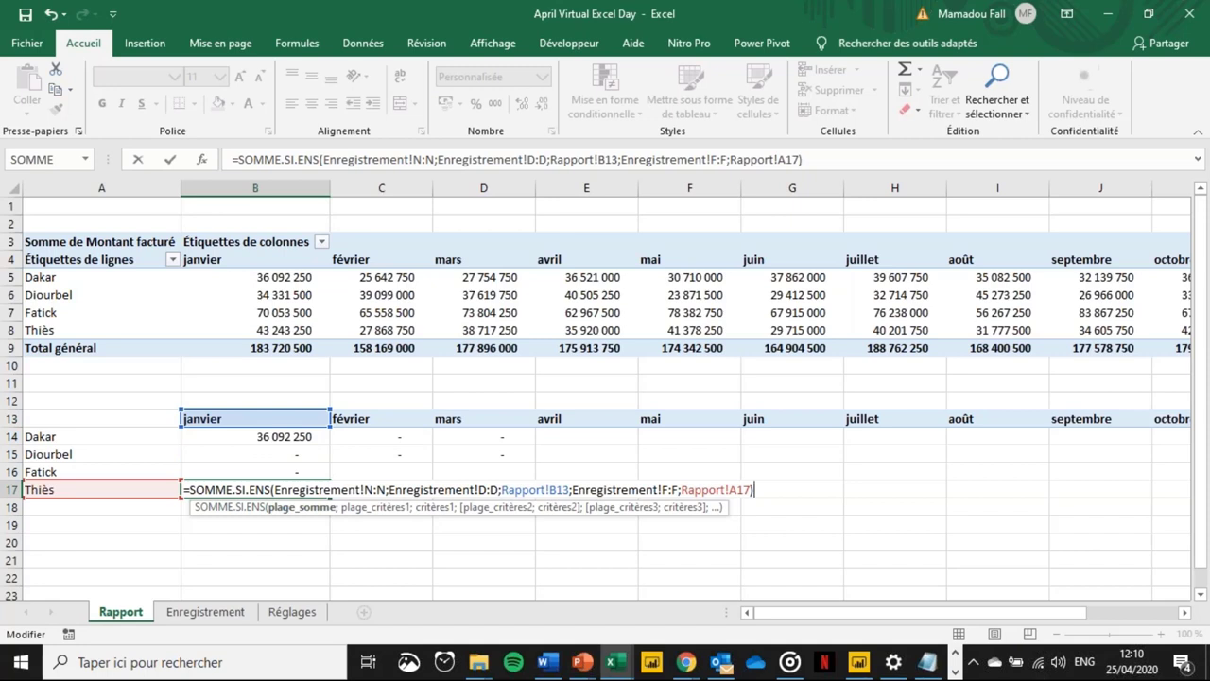
pyautogui.press('Escape')
# - Compare the B14, B15 and C14 formulas, then select the trial range B14:D17
pyautogui.click(311, 438)
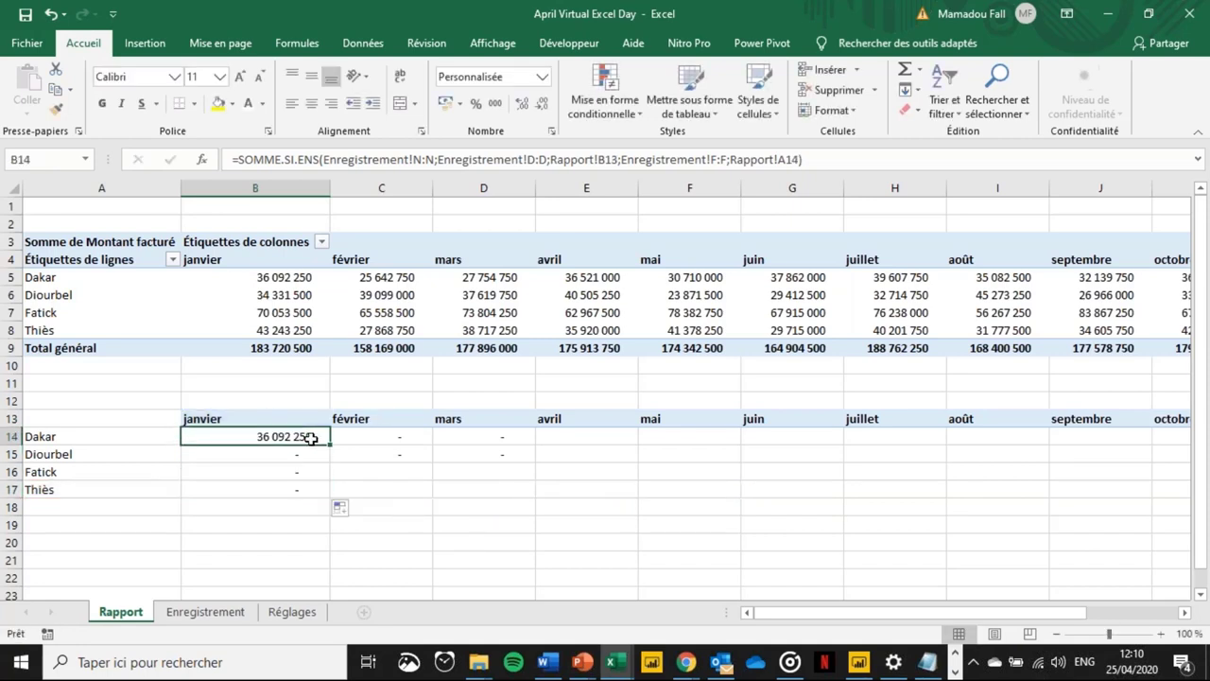
pyautogui.press('Down')
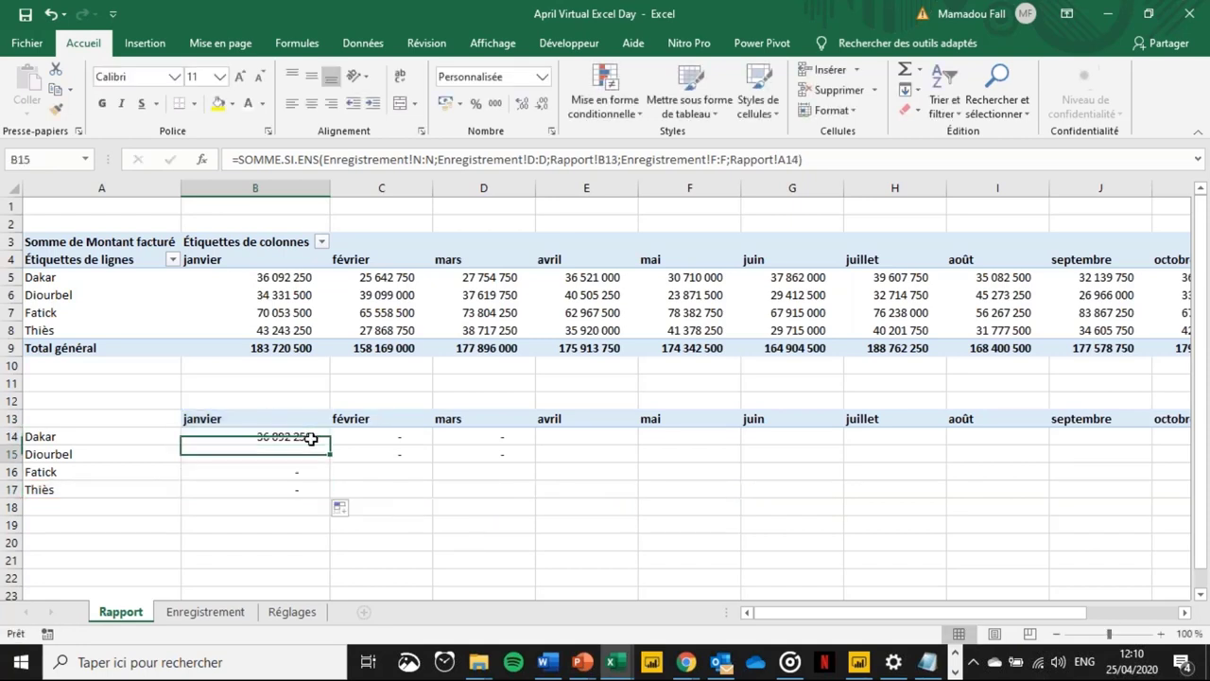
pyautogui.click(311, 438)
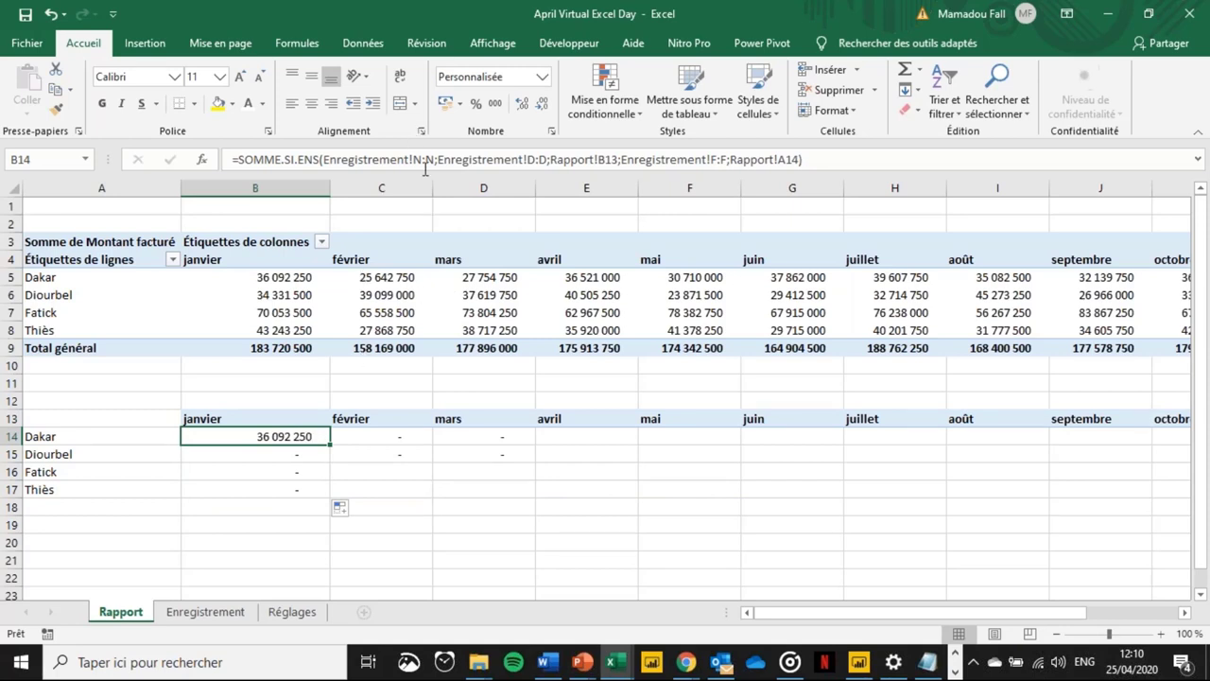
pyautogui.press('Right')
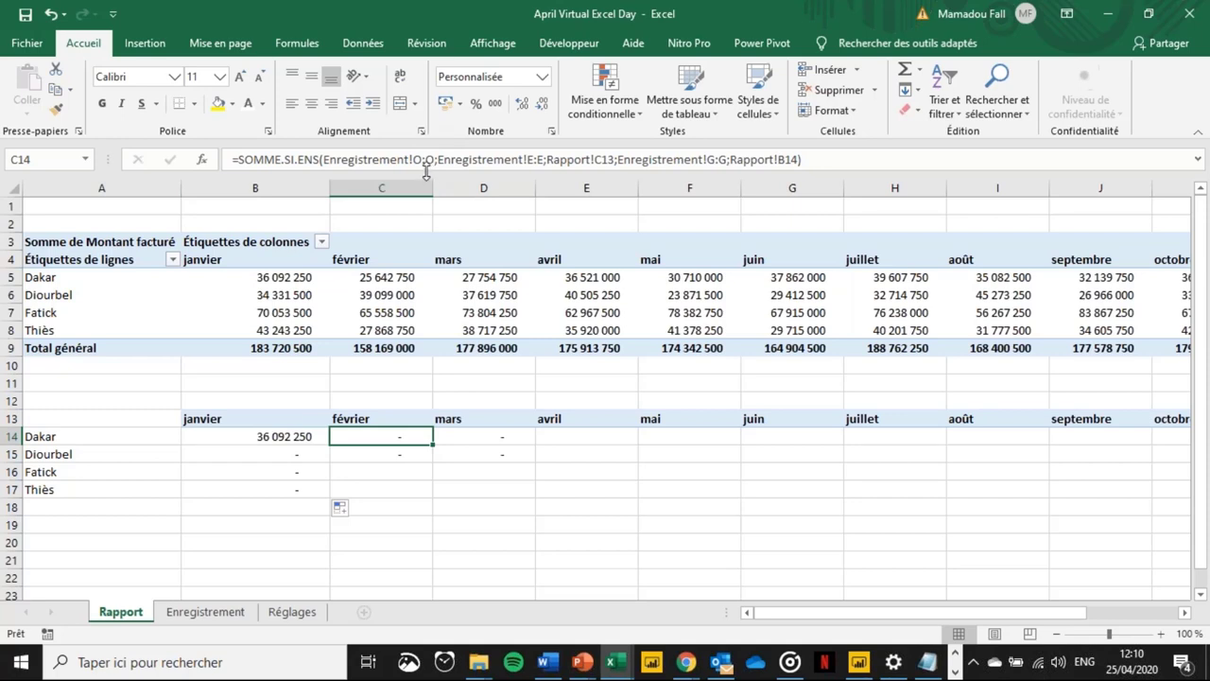
pyautogui.press('Left')
pyautogui.hotkey('shift', 'Down')
pyautogui.hotkey('shift', 'Down')
pyautogui.hotkey('shift', 'Down')
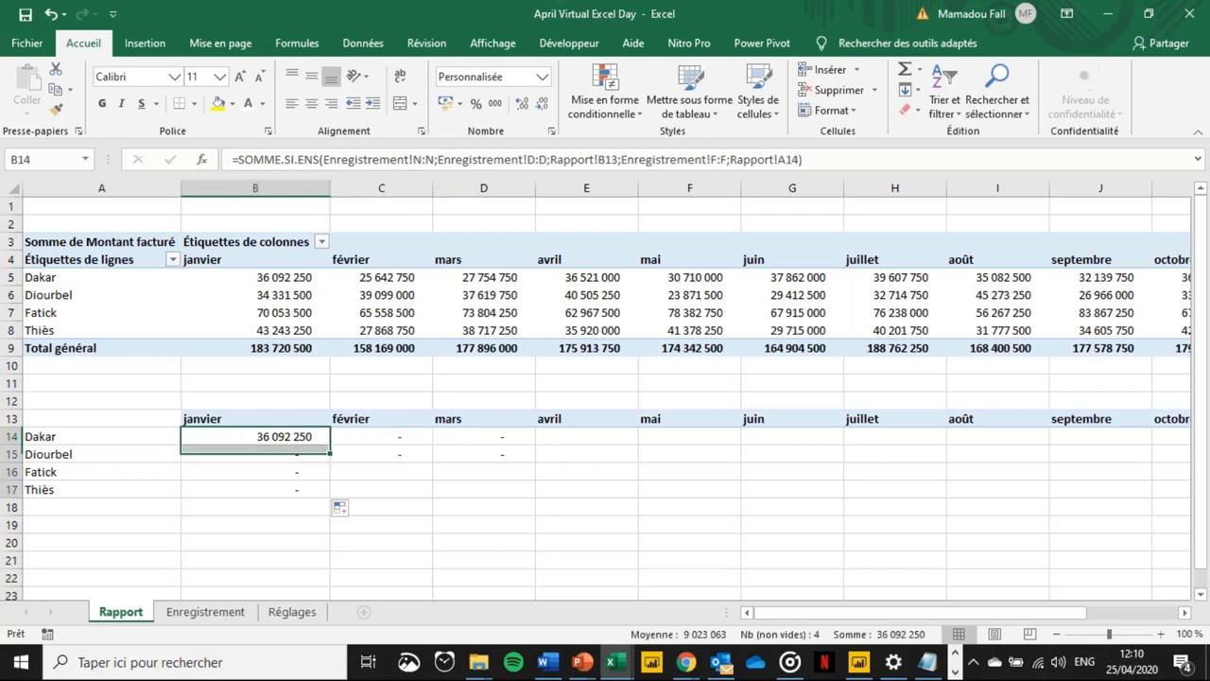
pyautogui.hotkey('shift', 'Right')
pyautogui.hotkey('shift', 'Right')
pyautogui.press('Delete')
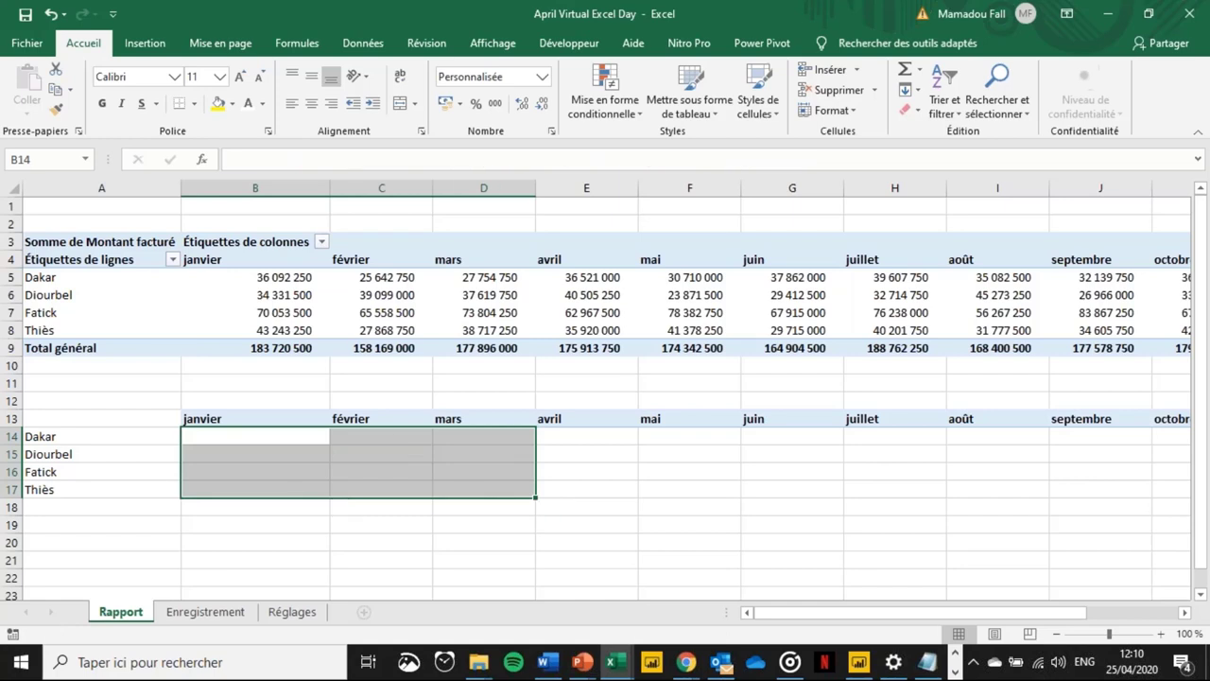
pyautogui.click(255, 435)
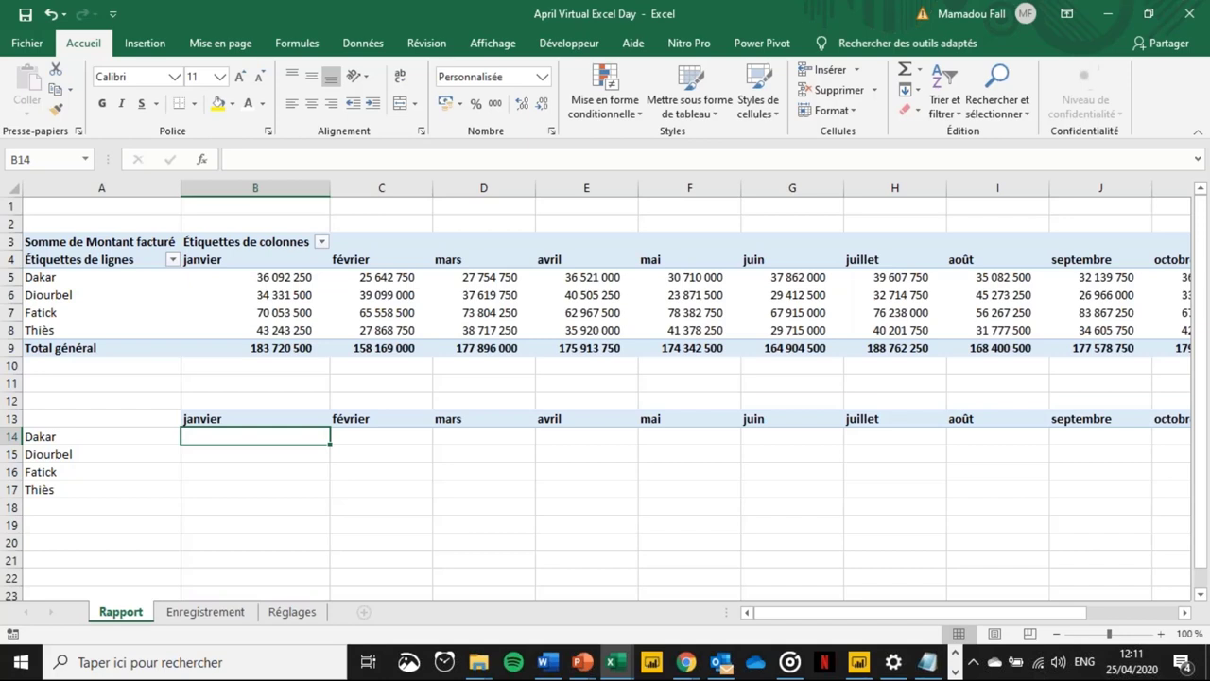
# - Restart SOMME.SI.ENS in B14 with the absolute sum range Enregistrement!$N:$N
pyautogui.write('=so')
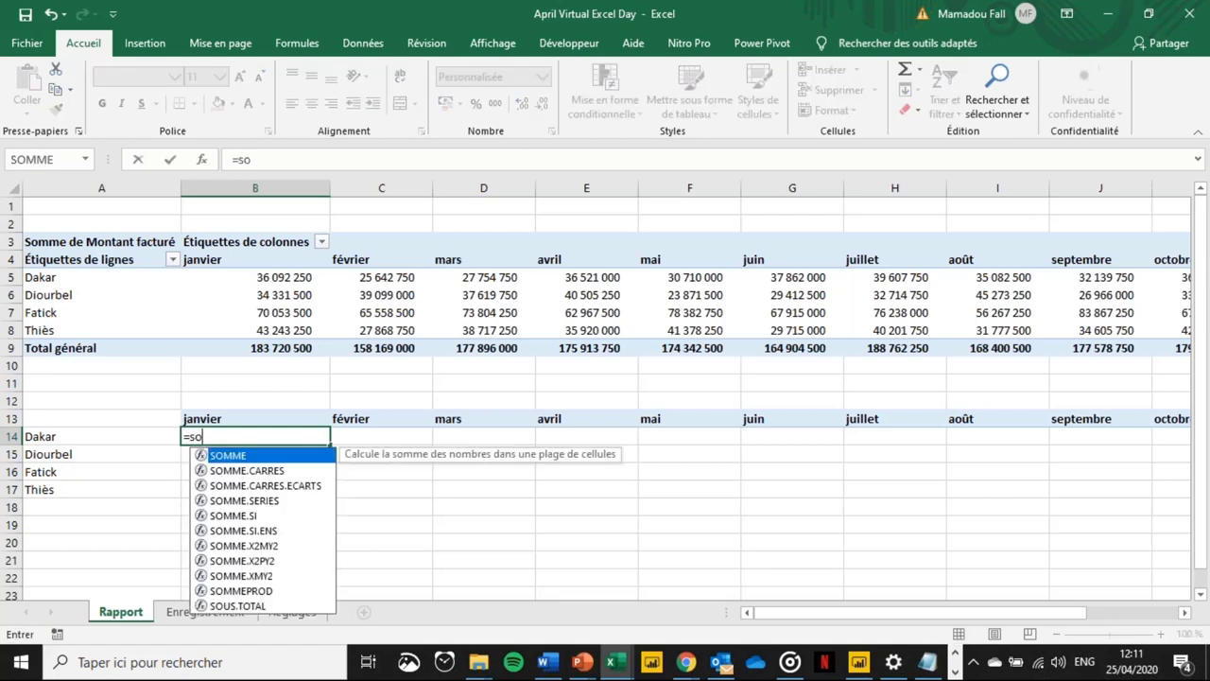
pyautogui.write('mme.Si')
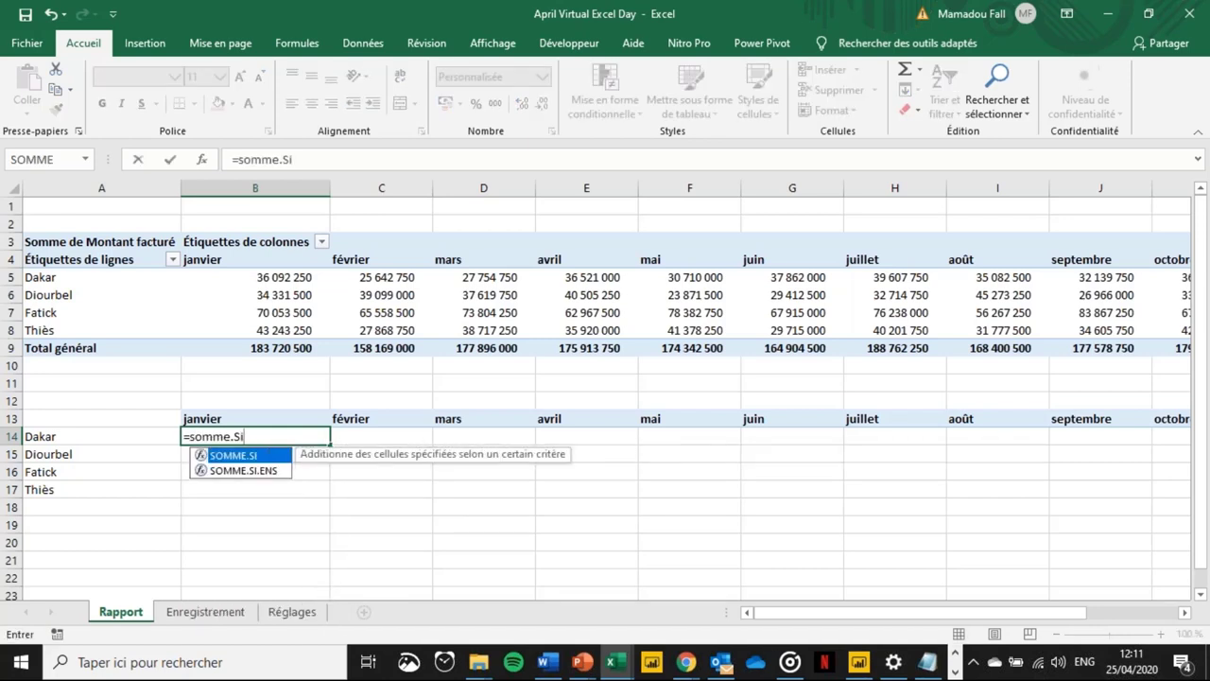
pyautogui.click(243, 469)
pyautogui.doubleClick(242, 470)
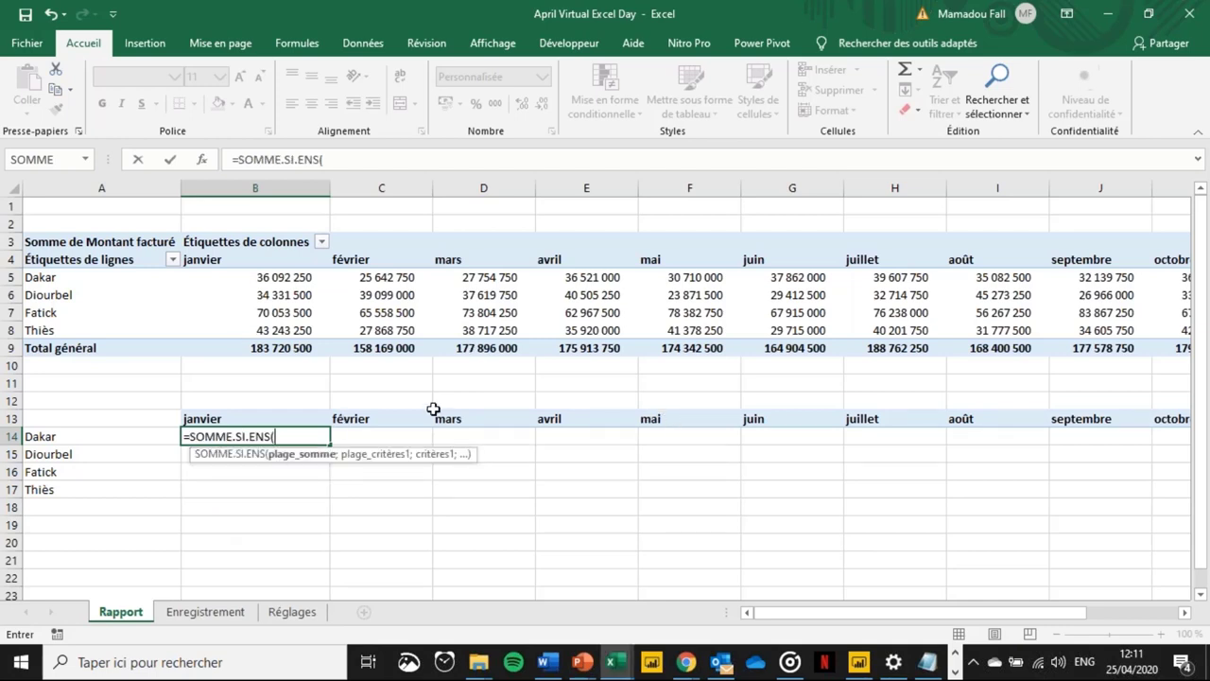
pyautogui.click(211, 612)
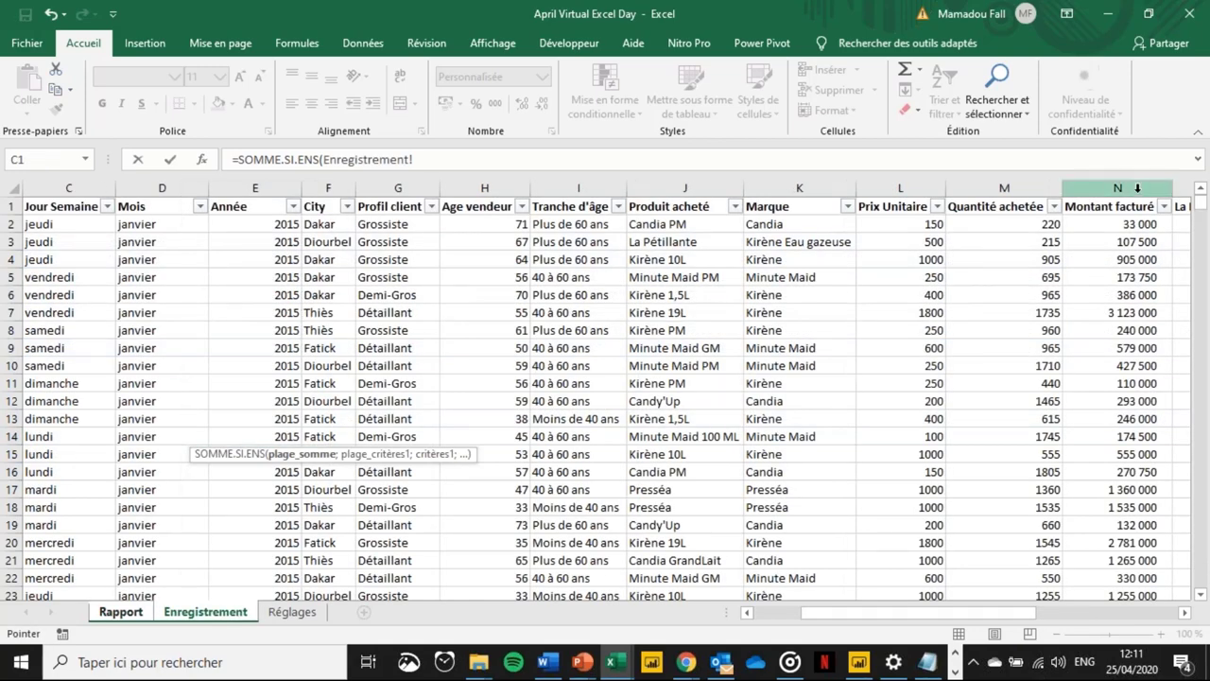
pyautogui.click(1117, 188)
pyautogui.press('F4')
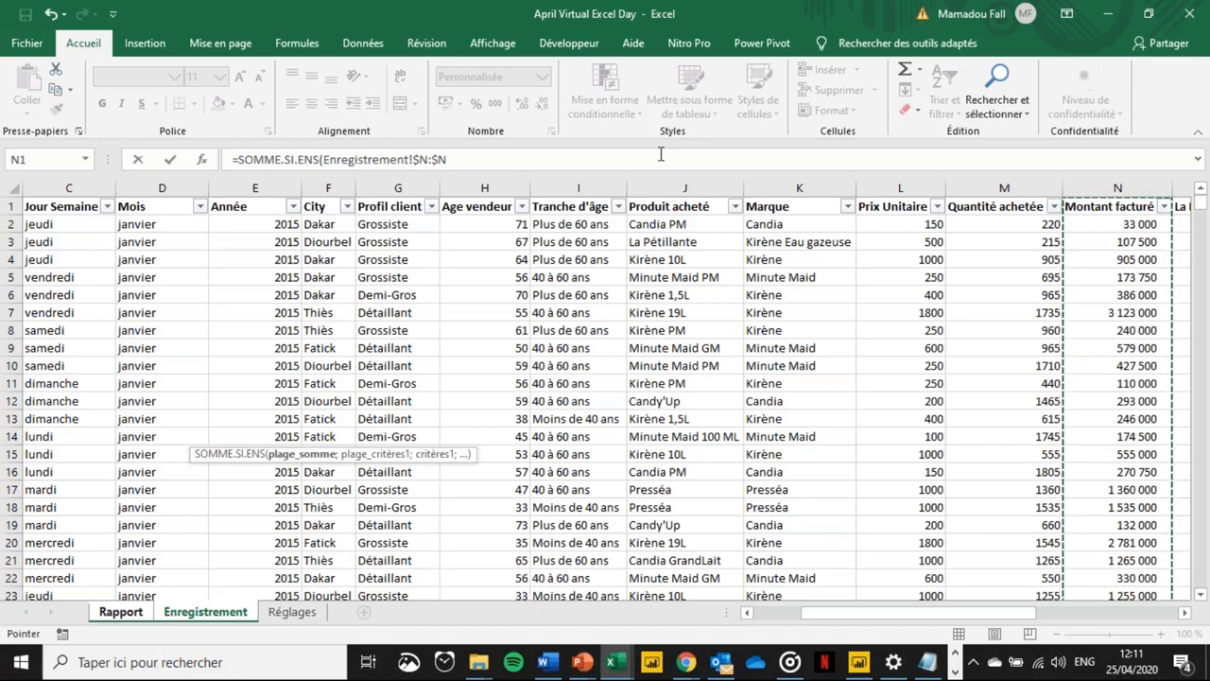
# - Add criteria range Enregistrement!$D:$D matched against the janvier header Rapport!B13
pyautogui.write(';')
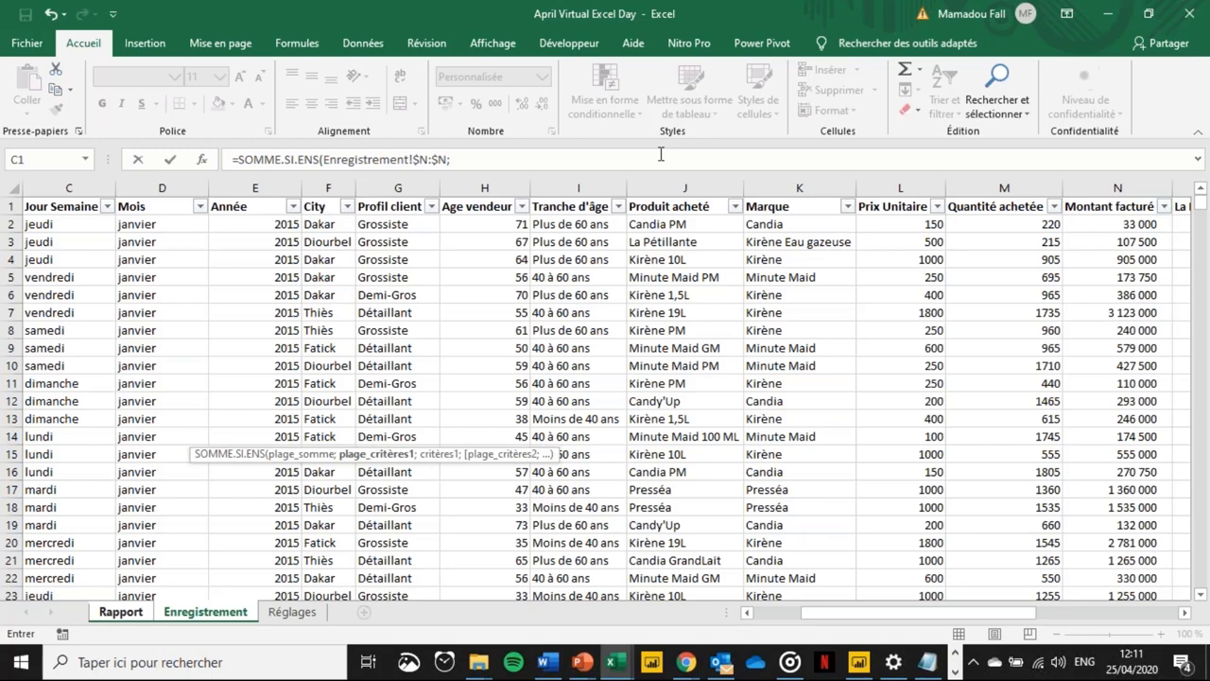
pyautogui.click(162, 188)
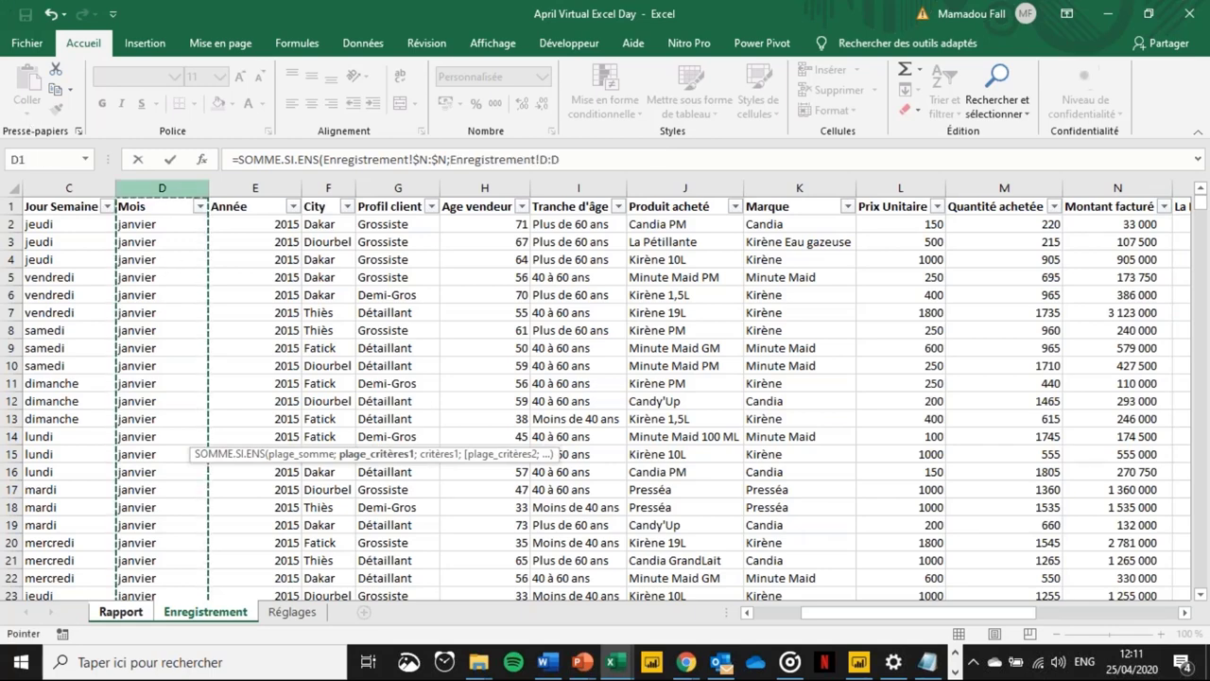
pyautogui.press('F4')
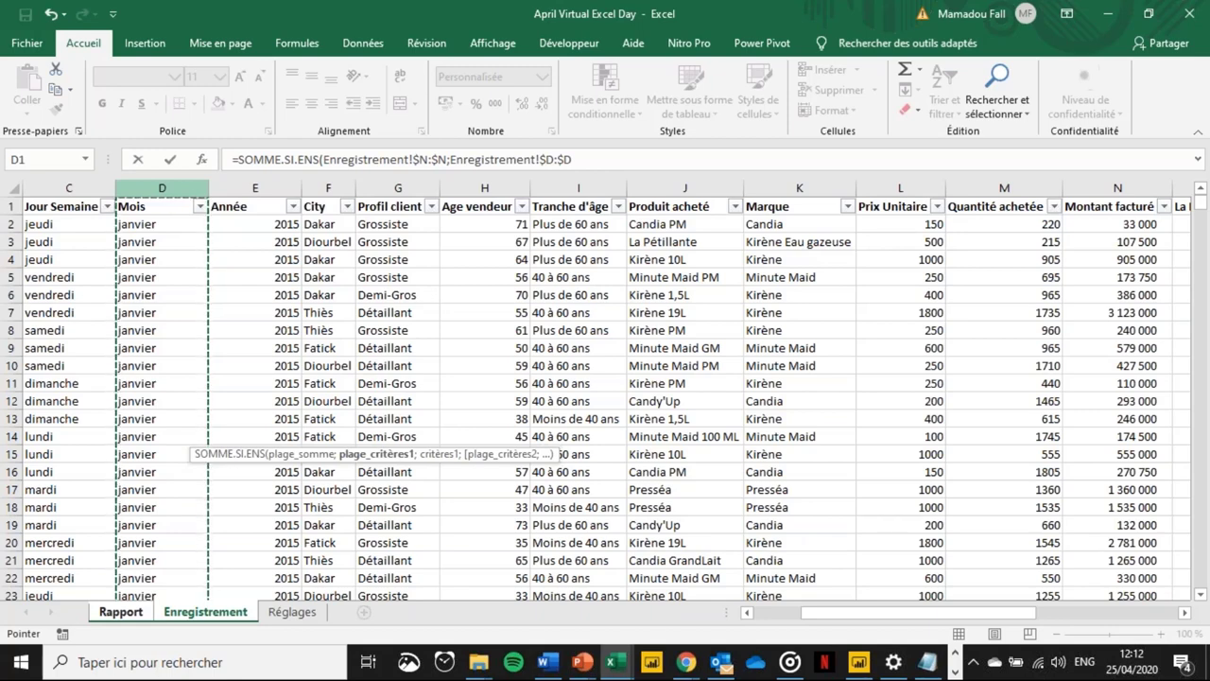
pyautogui.write(';')
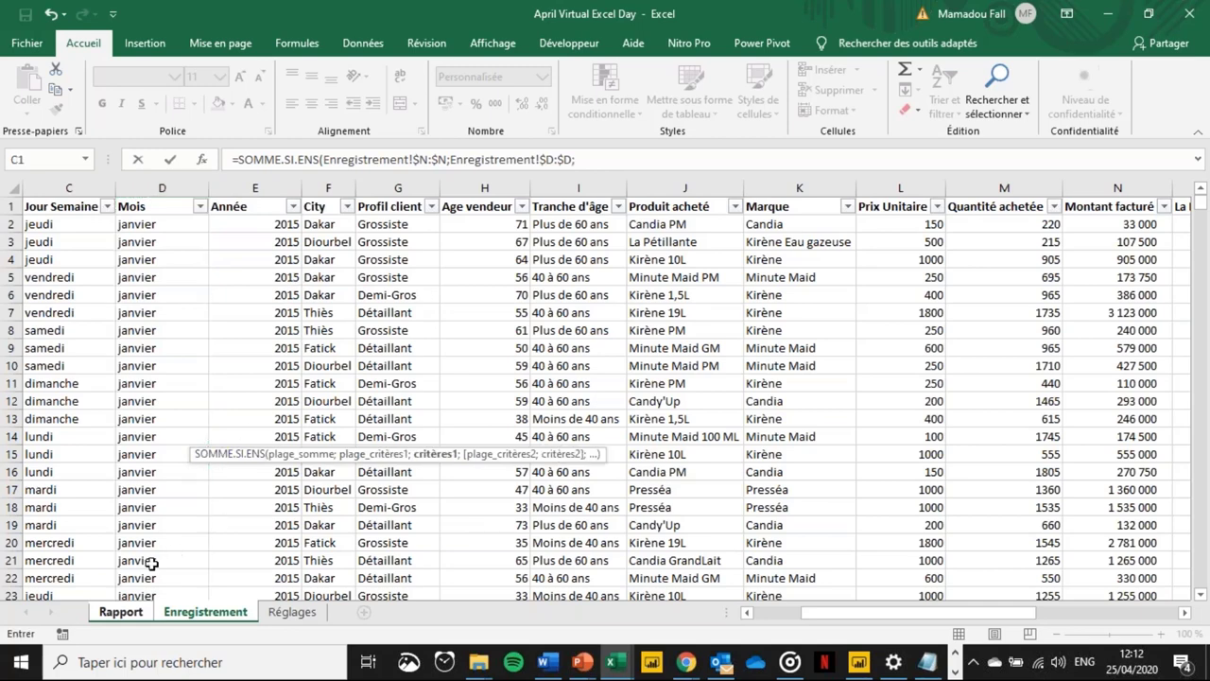
pyautogui.click(189, 615)
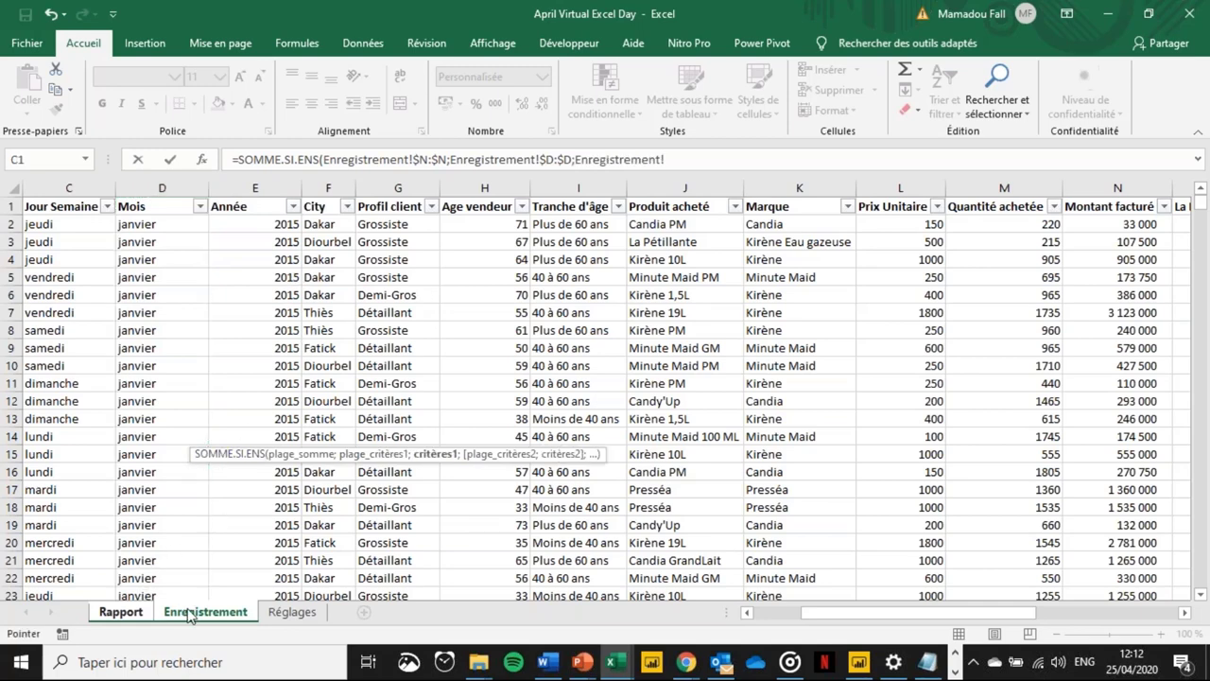
pyautogui.click(120, 612)
pyautogui.click(234, 417)
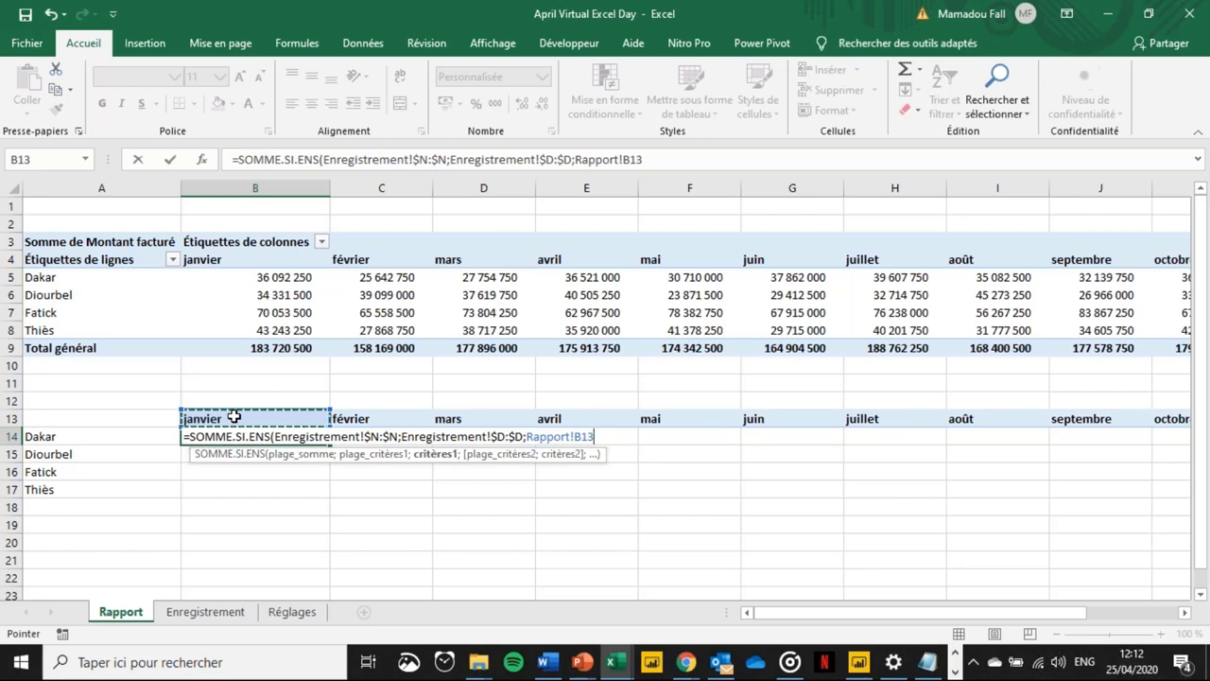
# - Lock the month criterion as B$13 and add Enregistrement!$F:$F as second criteria range
pyautogui.press('F4')
pyautogui.press('F4')
pyautogui.write(';')
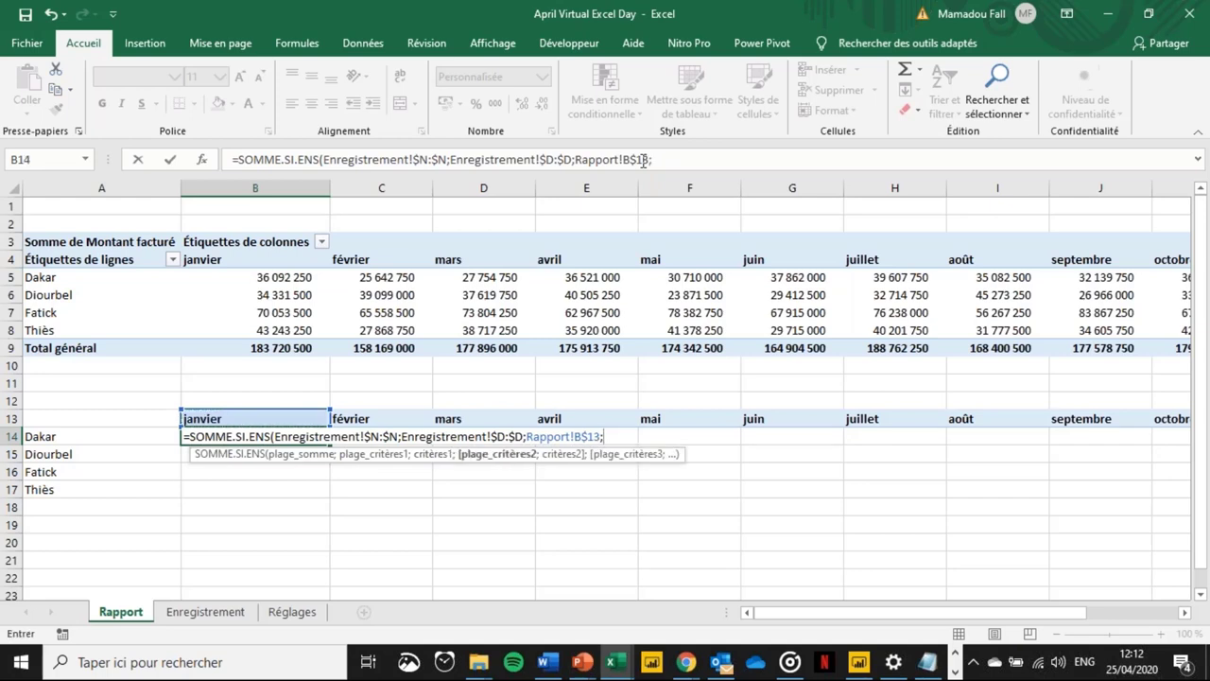
pyautogui.click(219, 614)
pyautogui.click(328, 188)
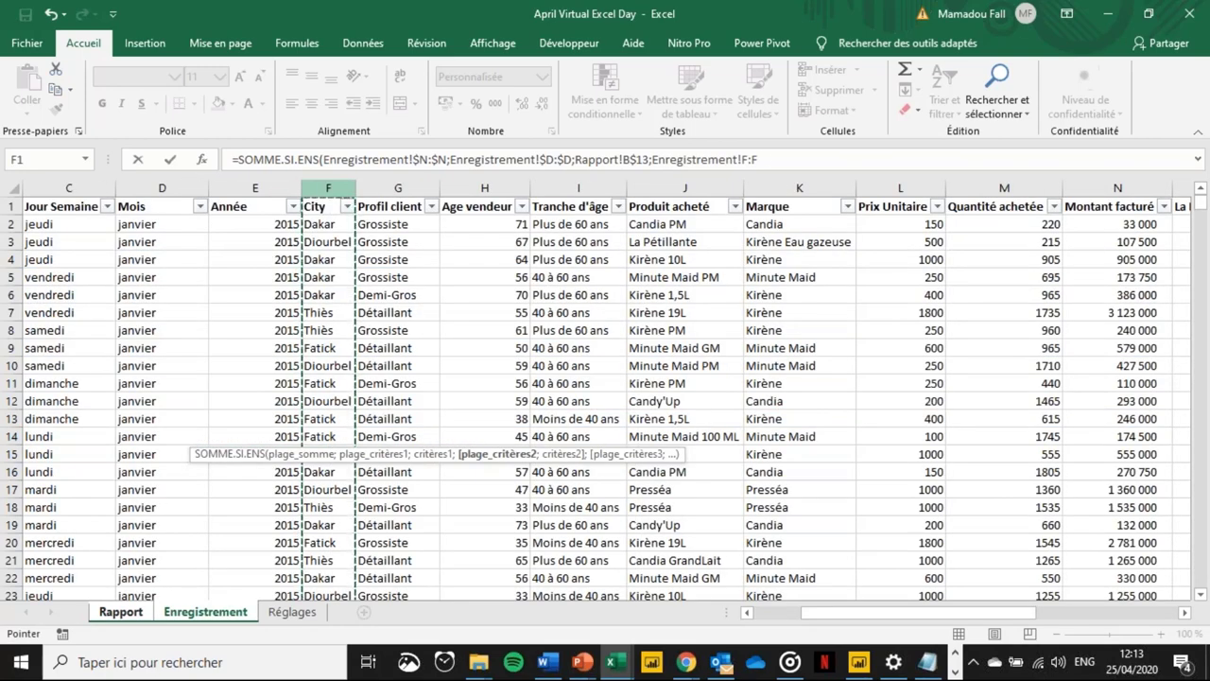
pyautogui.press('F4')
# - Add Rapport!$A14 as city criterion and commit, giving 36 092 250 for Dakar in janvier
pyautogui.write(';')
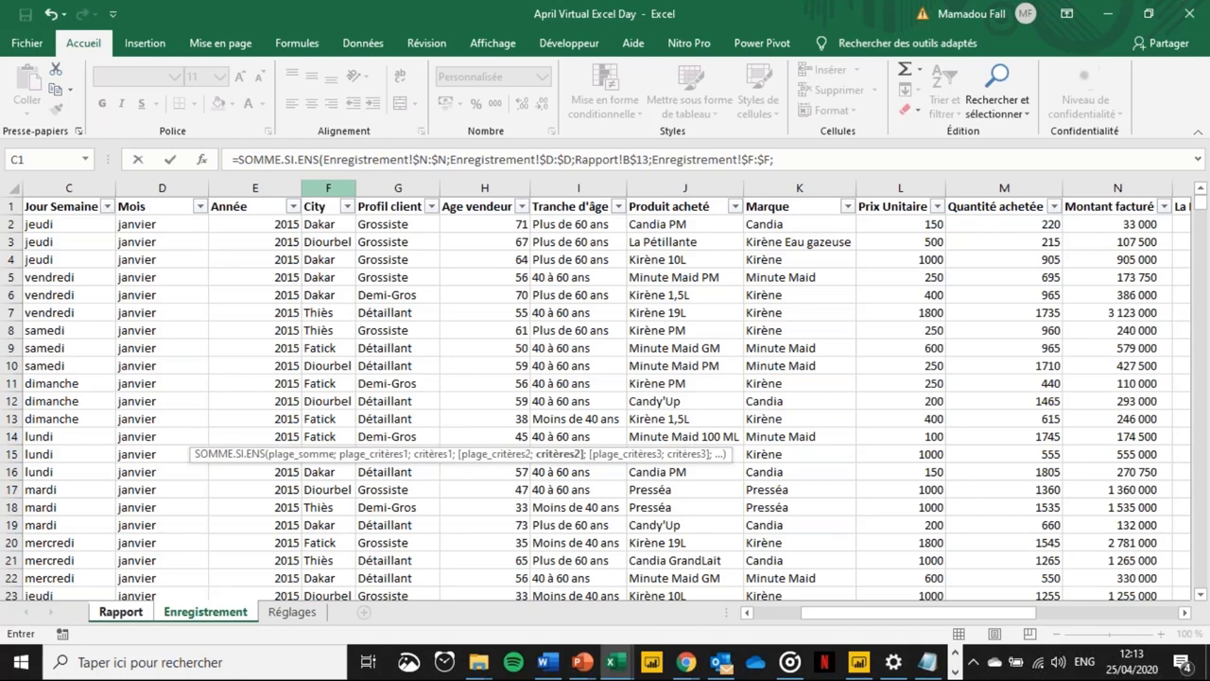
pyautogui.click(120, 615)
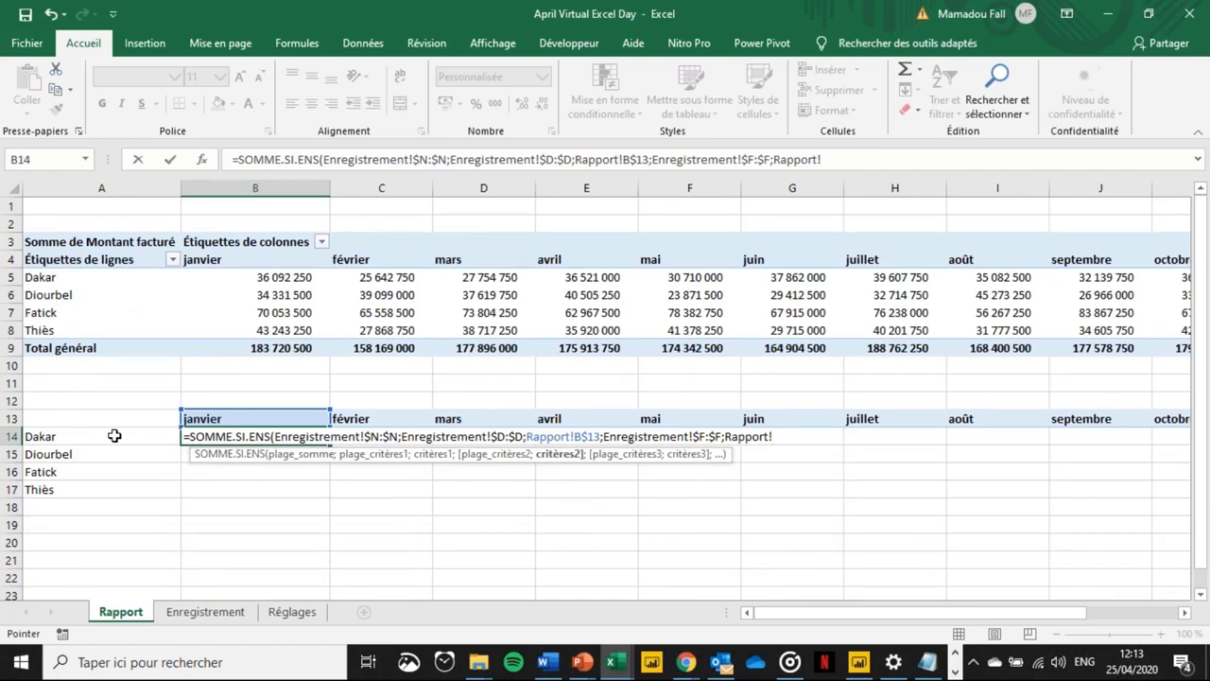
pyautogui.click(115, 436)
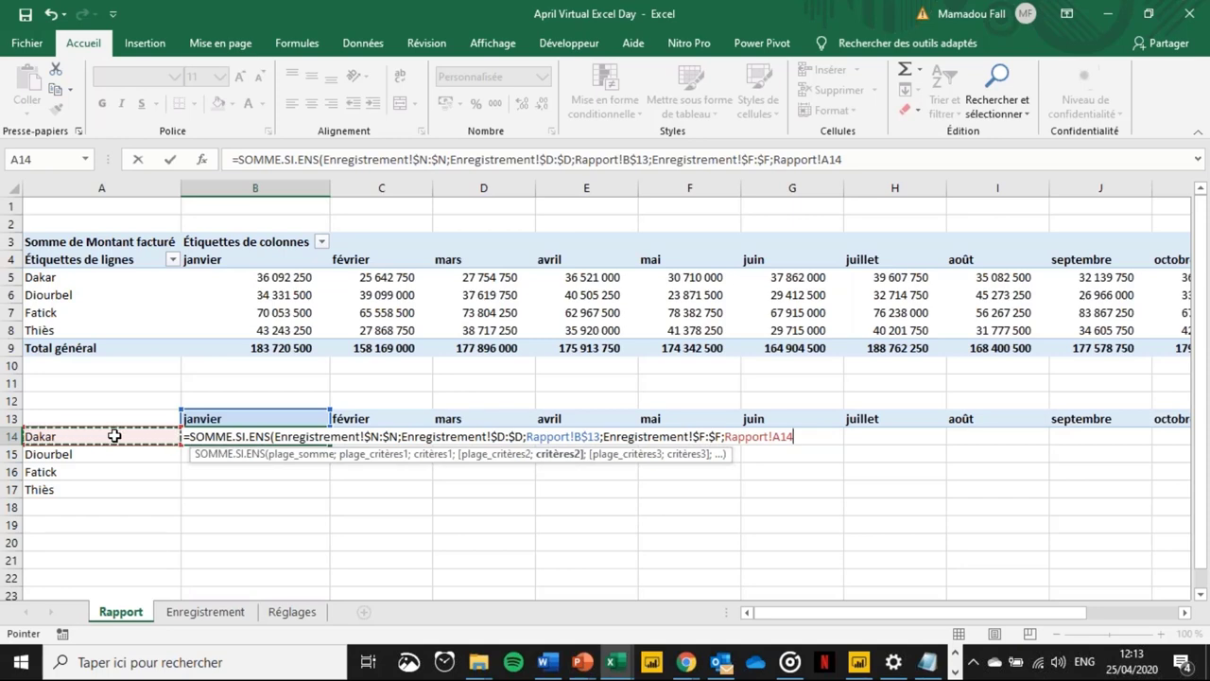
pyautogui.press('F4')
pyautogui.press('F4')
pyautogui.press('F4')
pyautogui.press('Return')
pyautogui.press('Up')
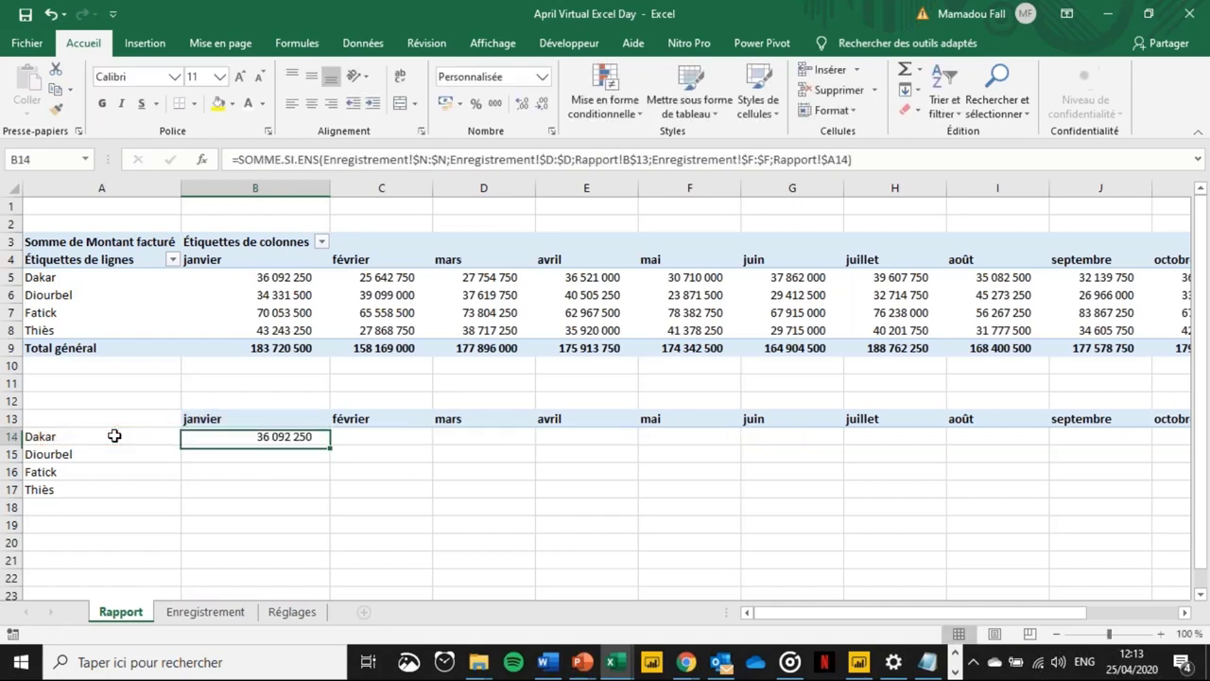
pyautogui.moveTo(331, 444); pyautogui.dragTo(1130, 436)
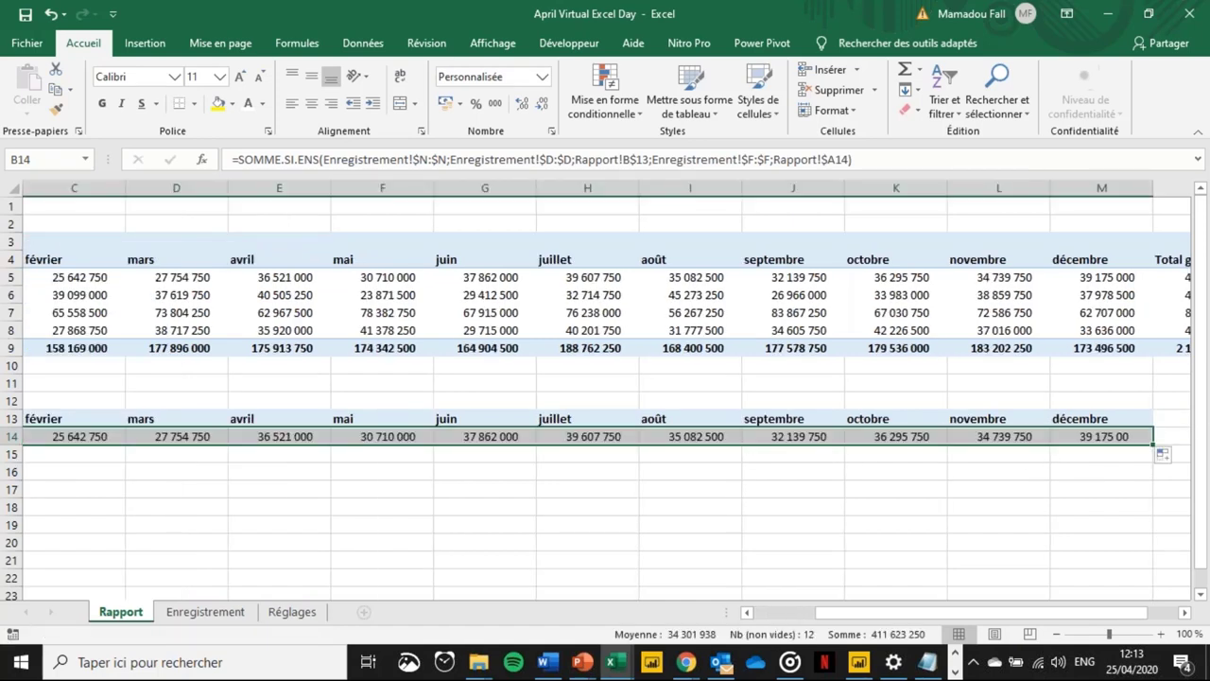
pyautogui.doubleClick(1154, 444)
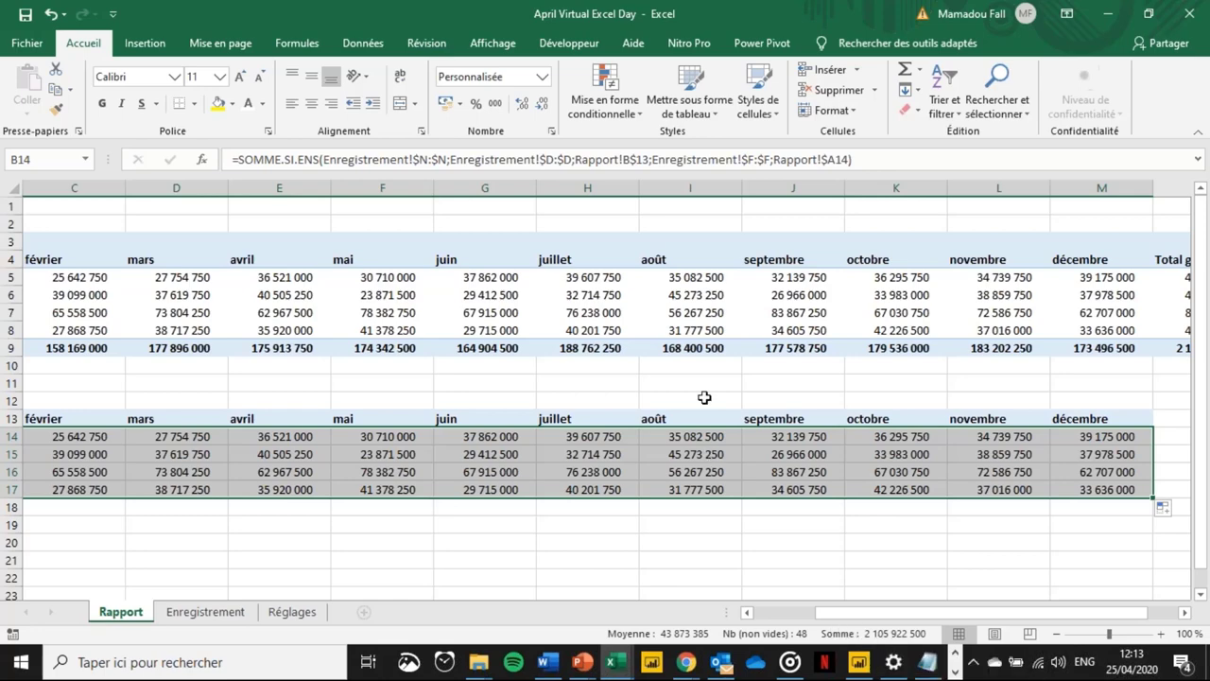
pyautogui.click(700, 365)
pyautogui.hscroll(-2, 700, 366)
pyautogui.hscroll(1, 701, 366)
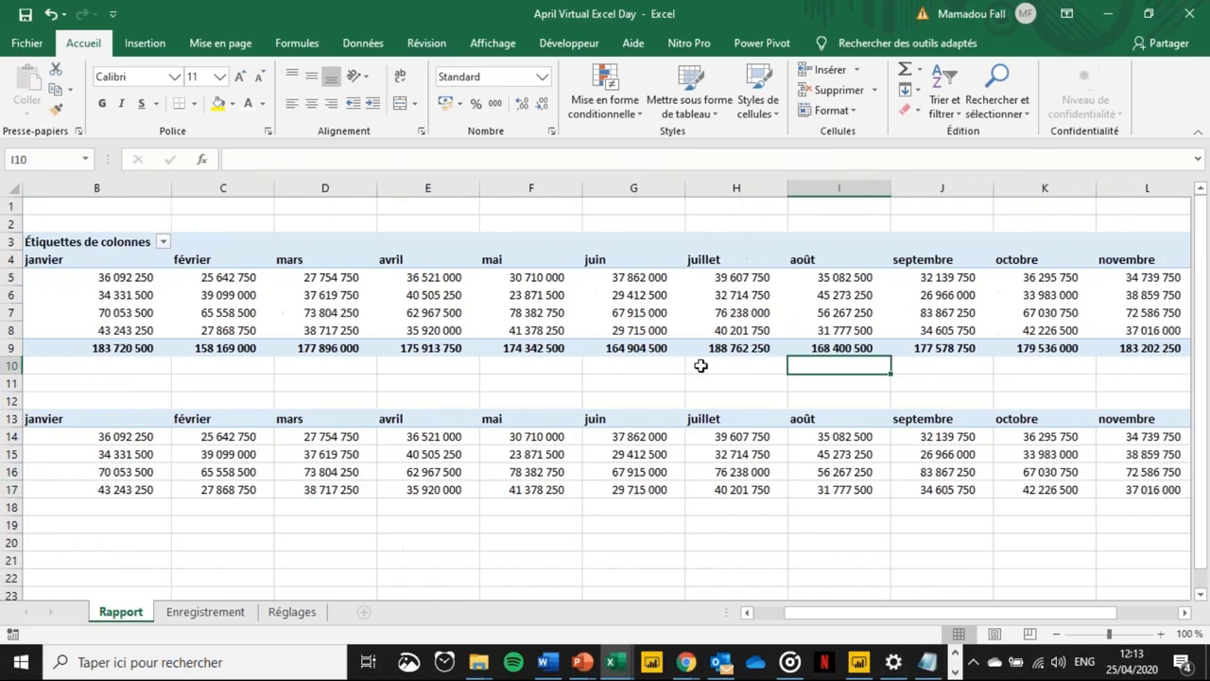
pyautogui.hscroll(3, 701, 366)
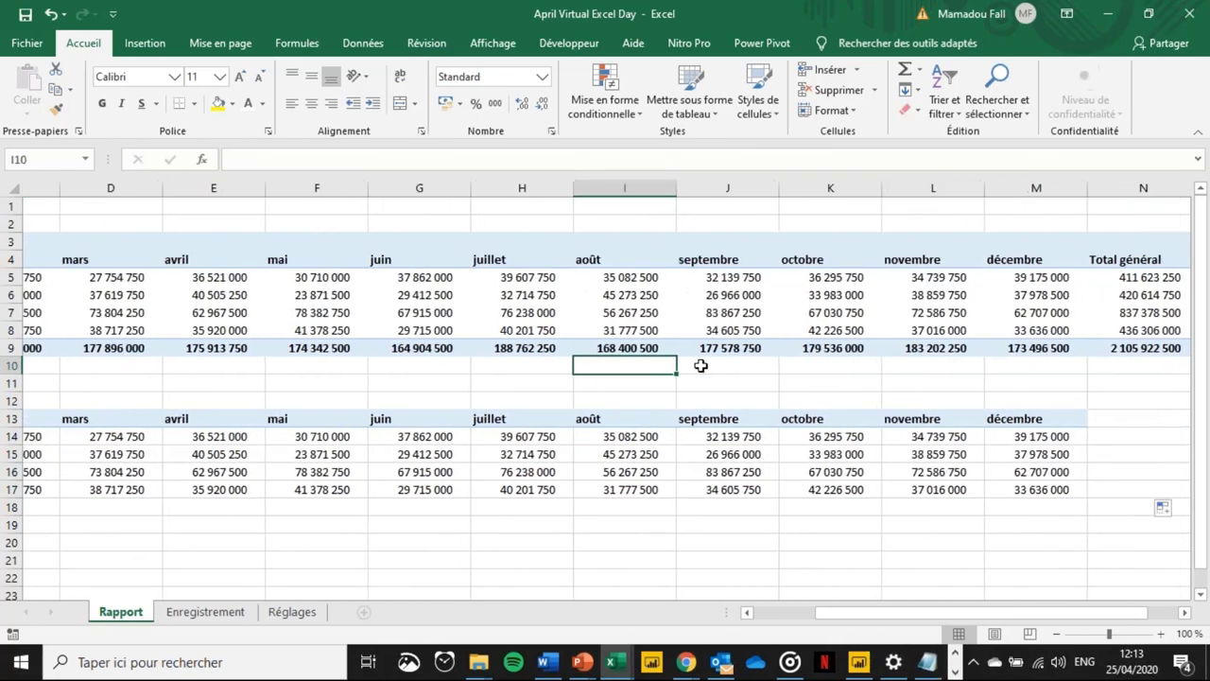
pyautogui.click(1125, 346)
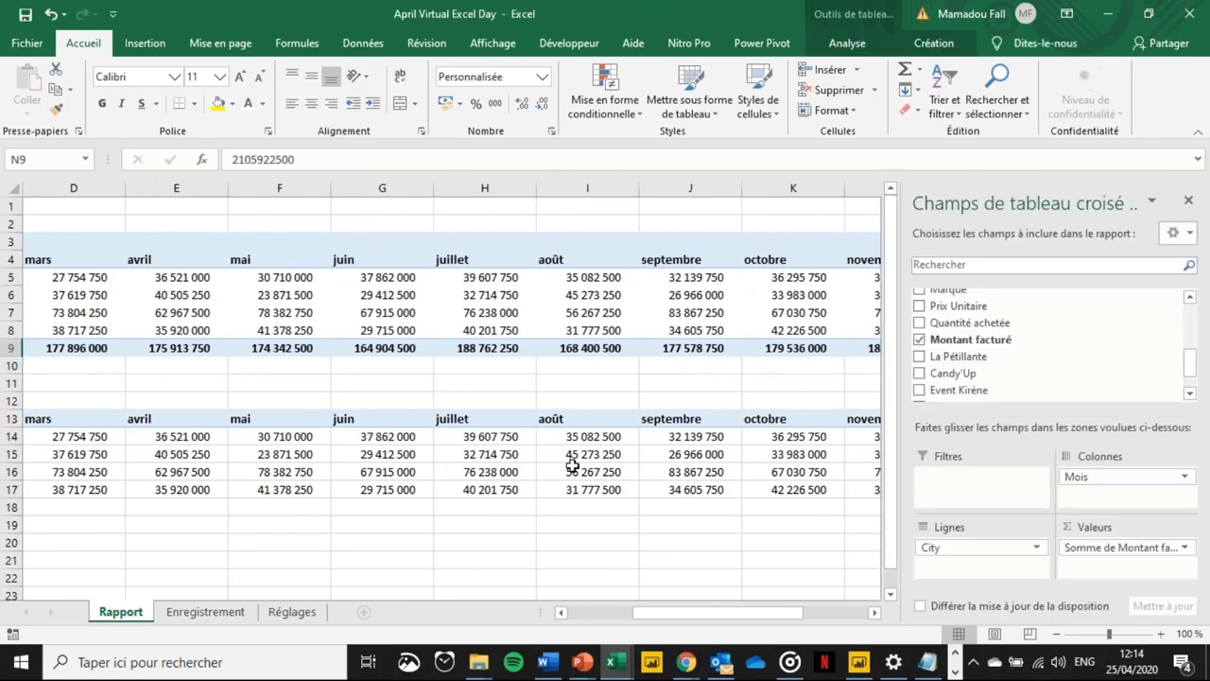
pyautogui.click(572, 465)
pyautogui.press('Home')
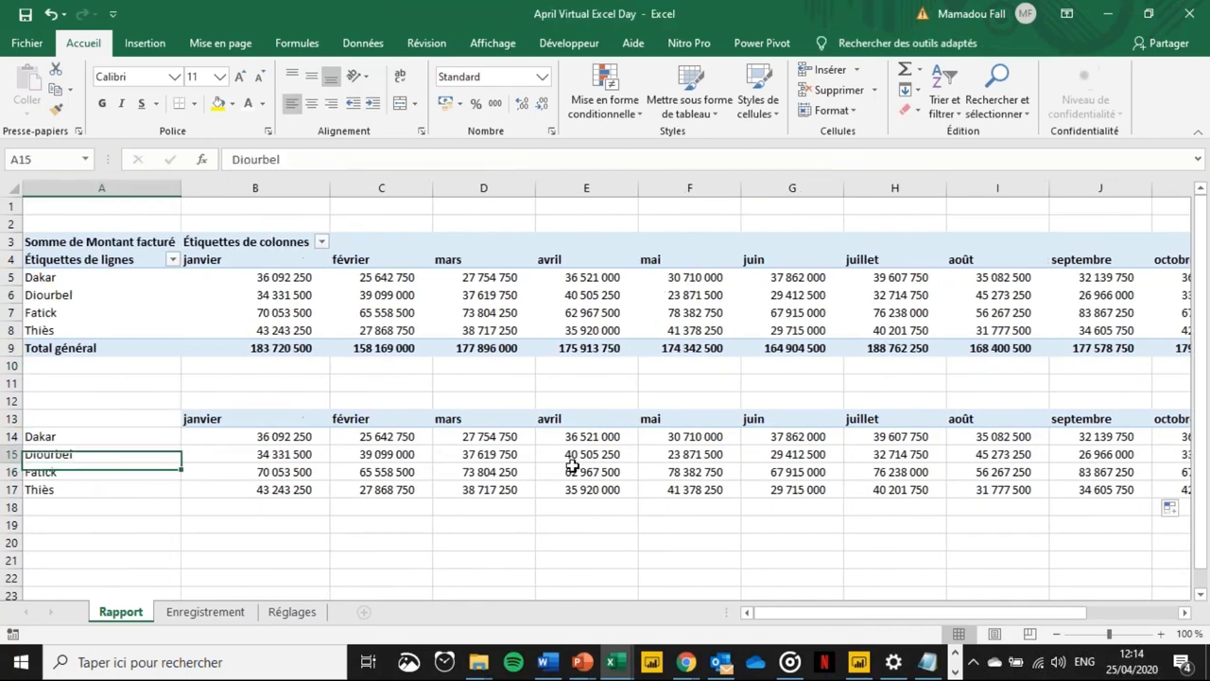
pyautogui.press('Up')
pyautogui.press('Up')
pyautogui.press('Down')
pyautogui.press('Up')
pyautogui.press('Right')
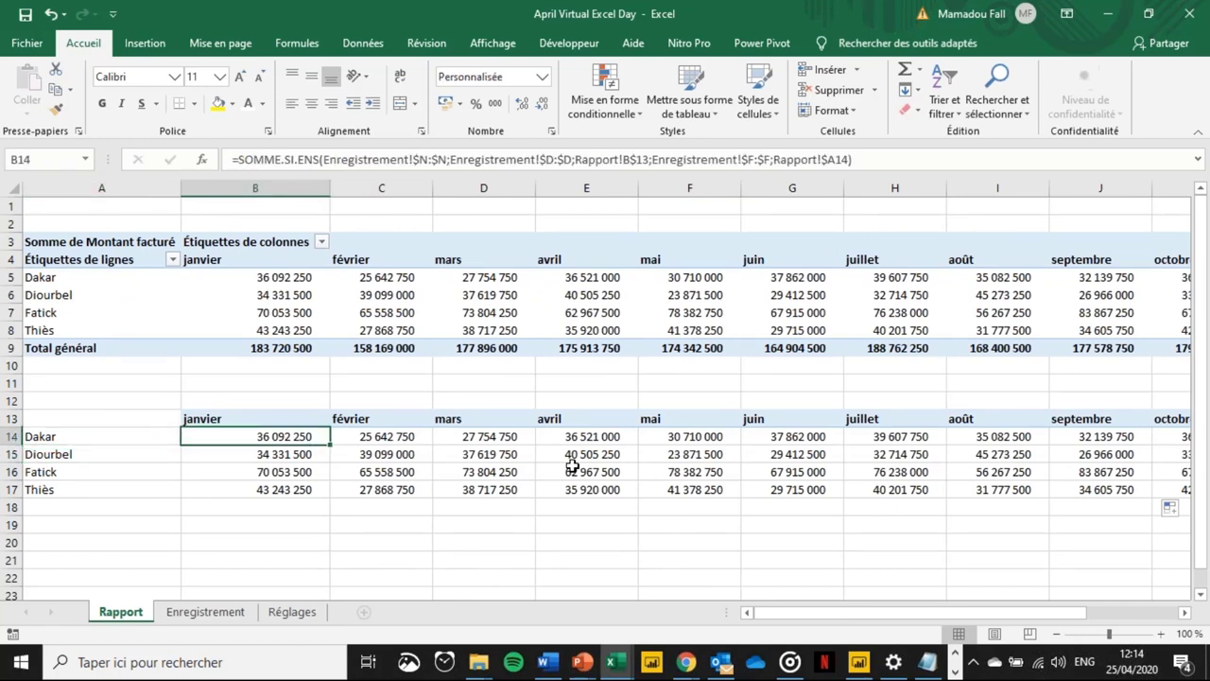
pyautogui.click(257, 422)
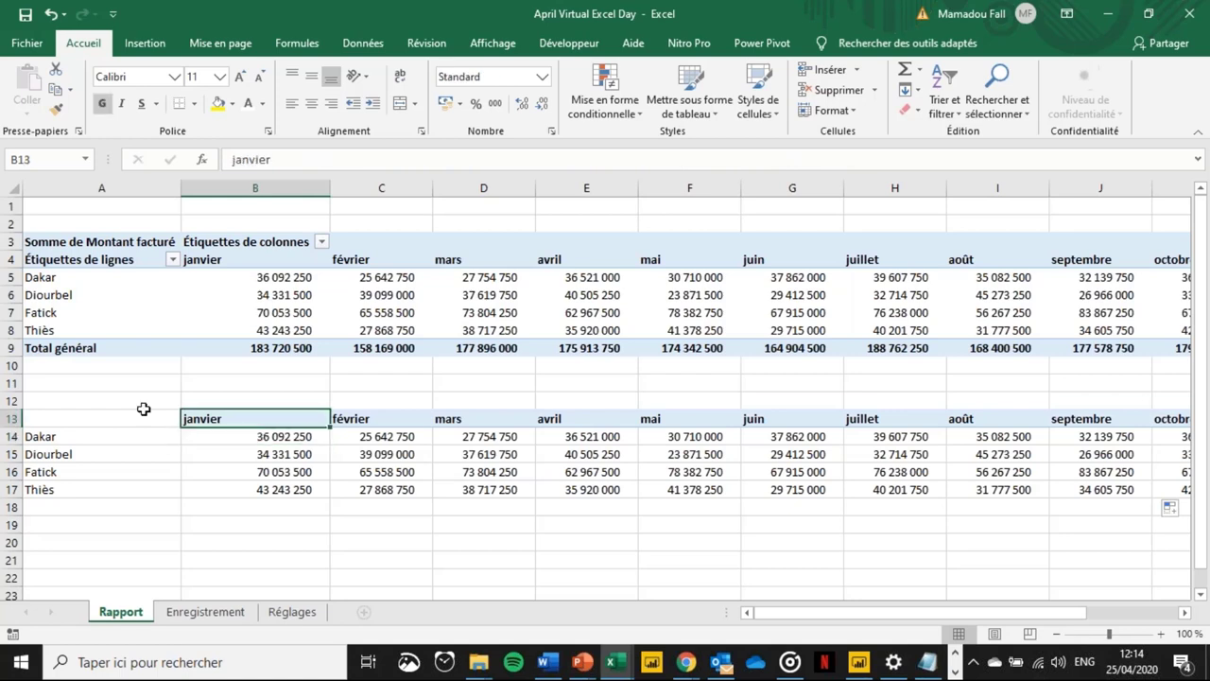
pyautogui.click(12, 421)
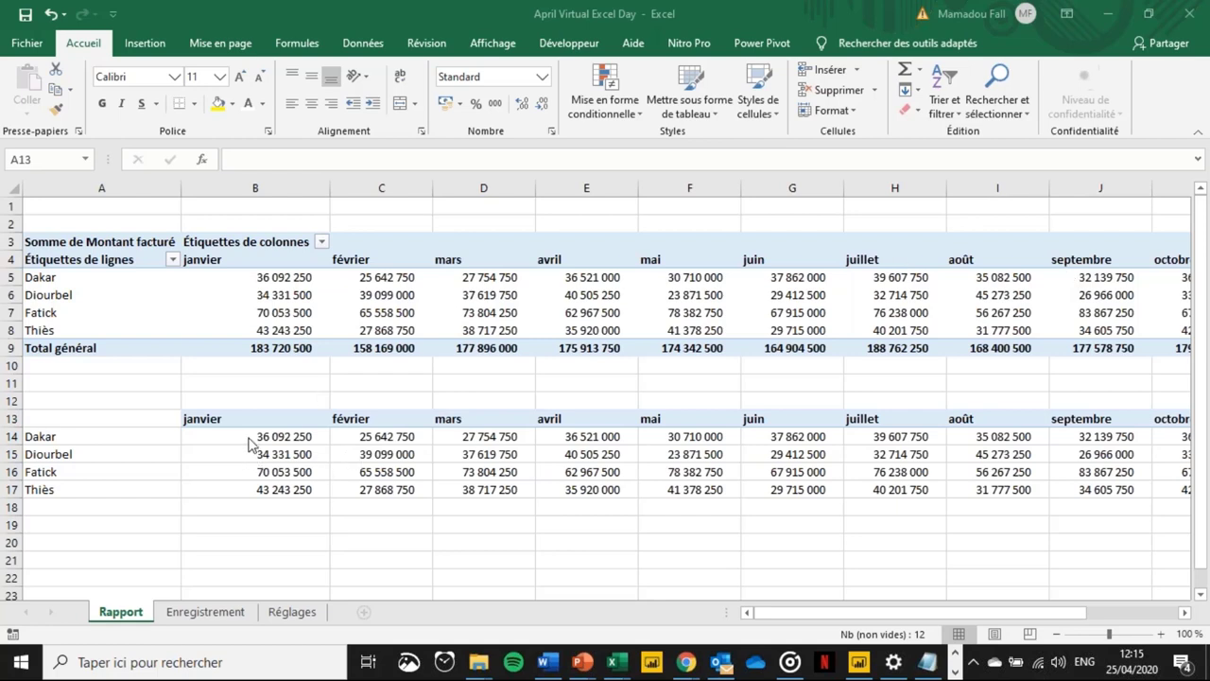
# - Clear all values from the formula grid B14:M17 and return to B14
pyautogui.hotkey('shift', 'space')
pyautogui.press('Escape')
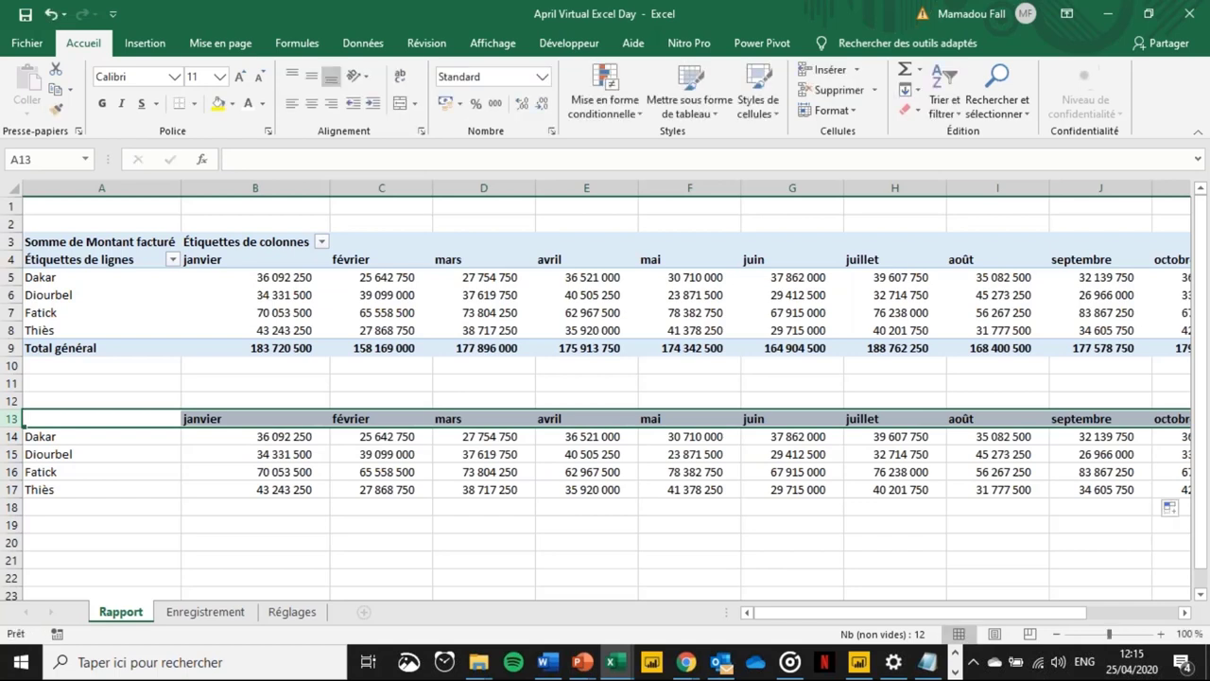
pyautogui.click(255, 436)
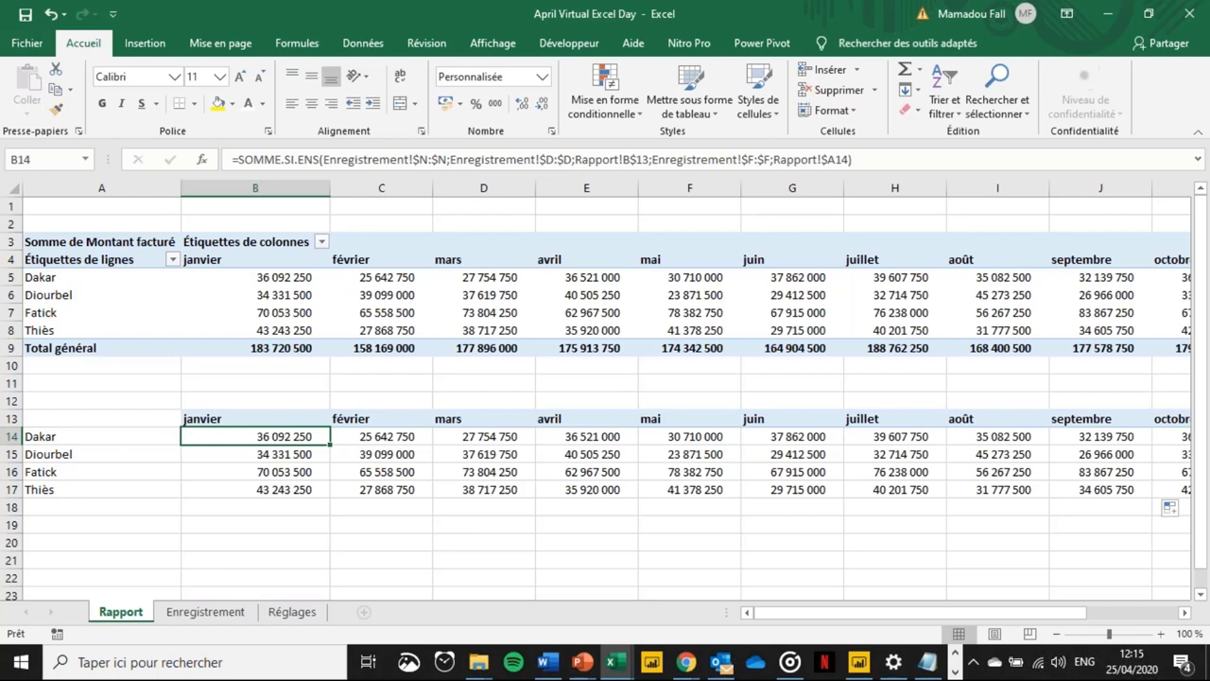
pyautogui.click(101, 436)
pyautogui.click(255, 436)
pyautogui.hotkey('ctrl', 'shift', 'Down')
pyautogui.hotkey('ctrl', 'shift', 'Right')
pyautogui.hotkey('ctrl', 'BackSpace')
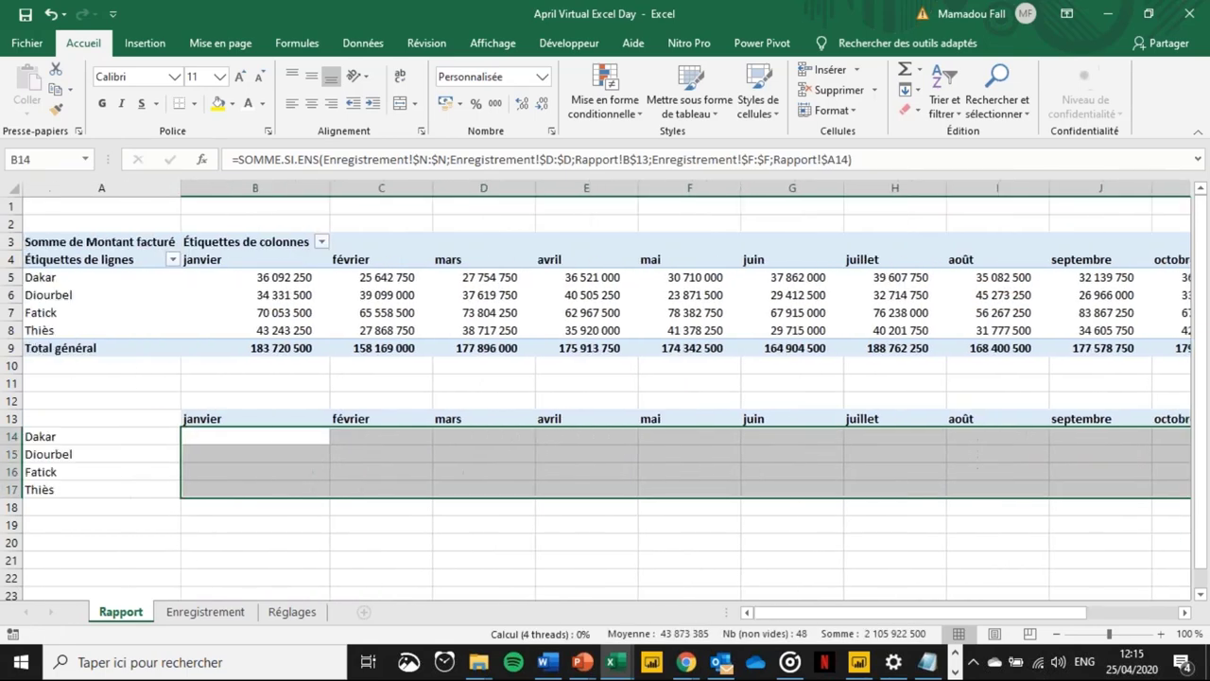
pyautogui.press('Delete')
pyautogui.press('Left')
pyautogui.press('Up')
pyautogui.press('Right')
pyautogui.press('Down')
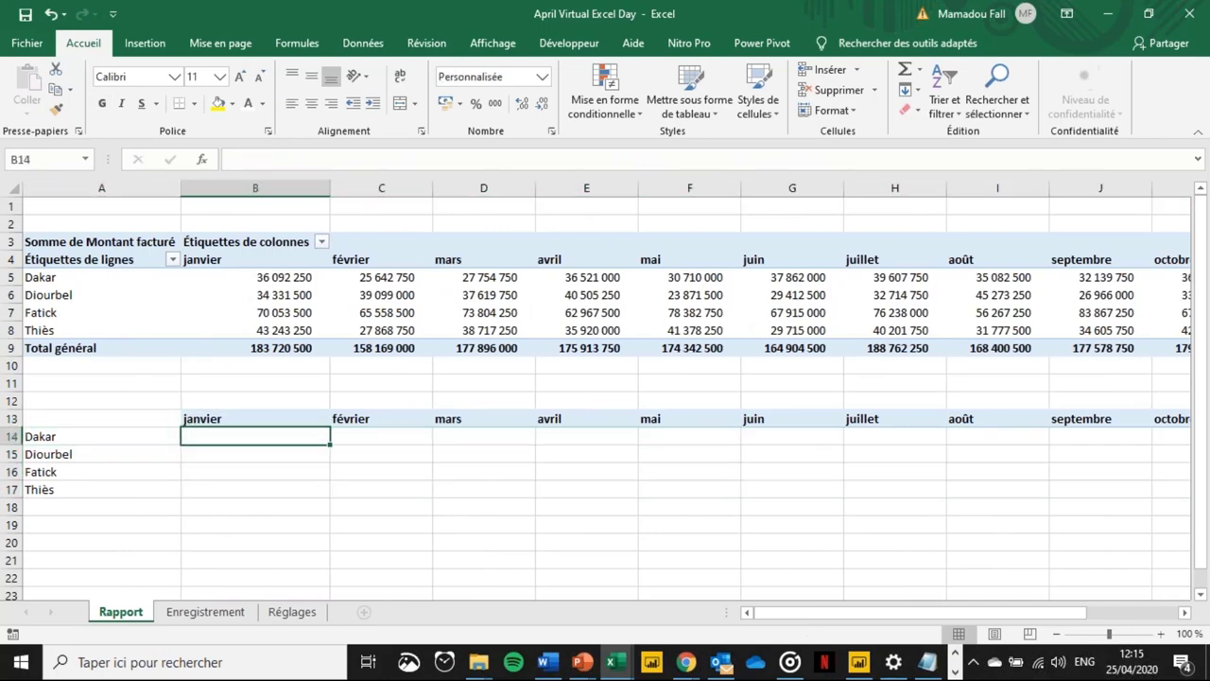
# - Start a SOMME.SI.ENS in B14 summing Enregistrement!$N:$N where $D:$D matches Rapport!B$13
pyautogui.write('=somme.')
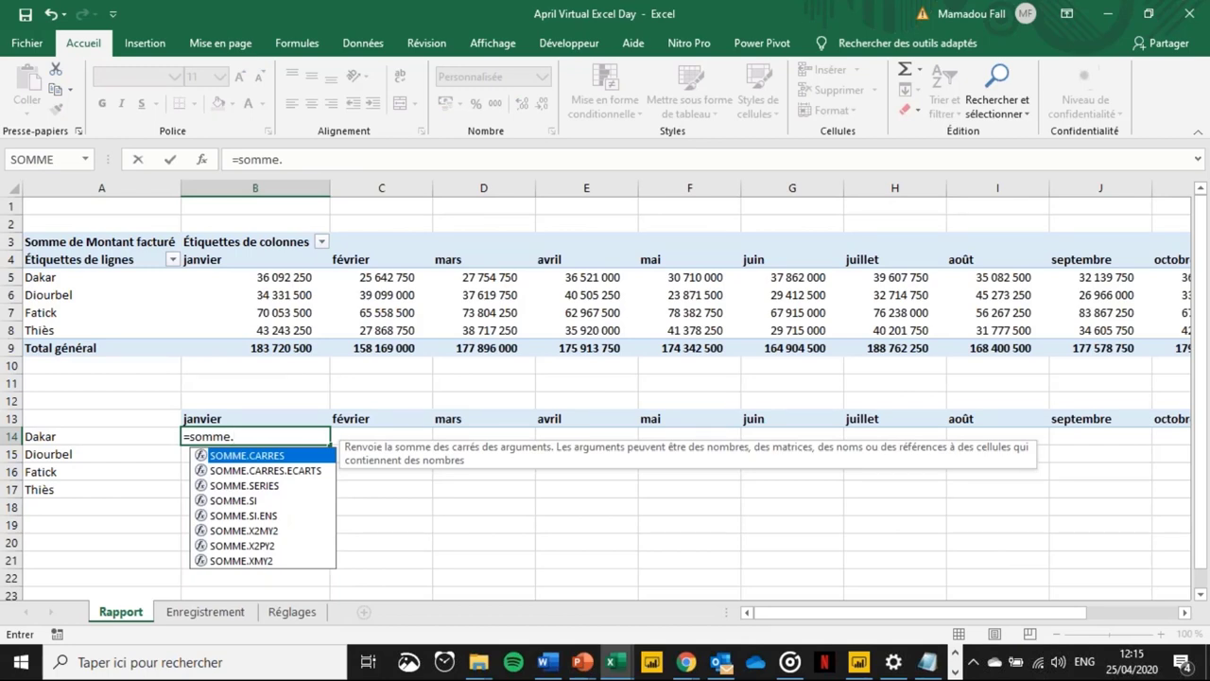
pyautogui.click(244, 516)
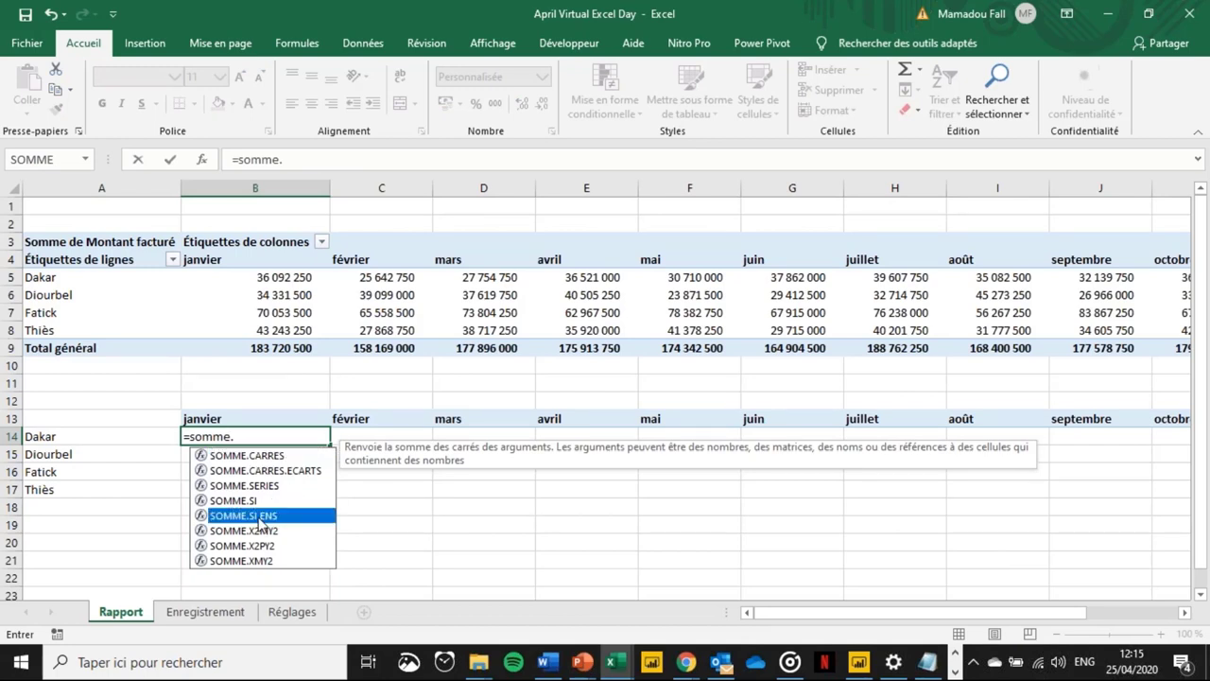
pyautogui.press('Tab')
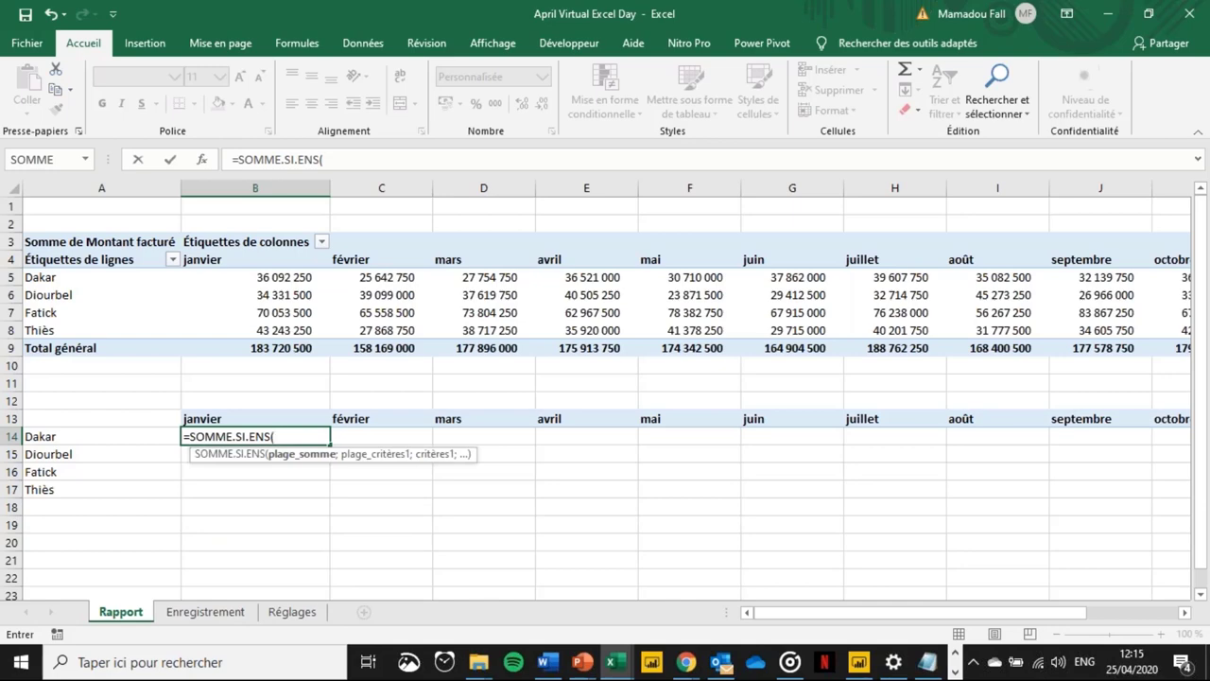
pyautogui.click(231, 613)
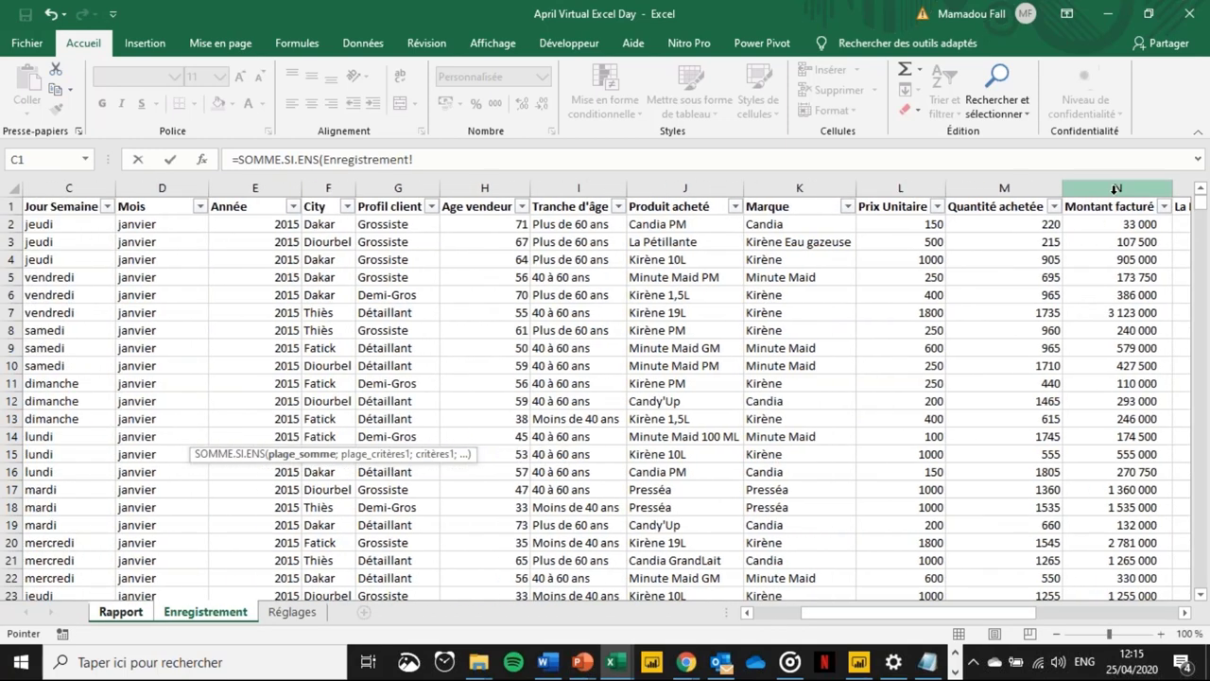
pyautogui.click(1116, 188)
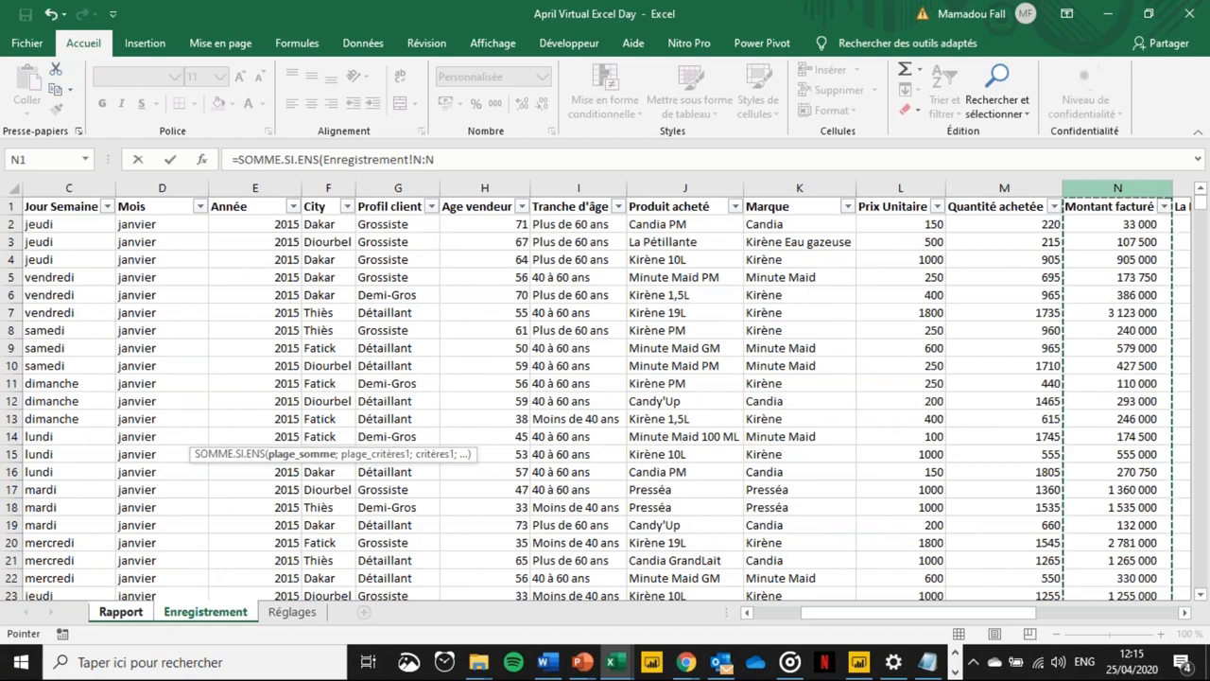
pyautogui.press('F4')
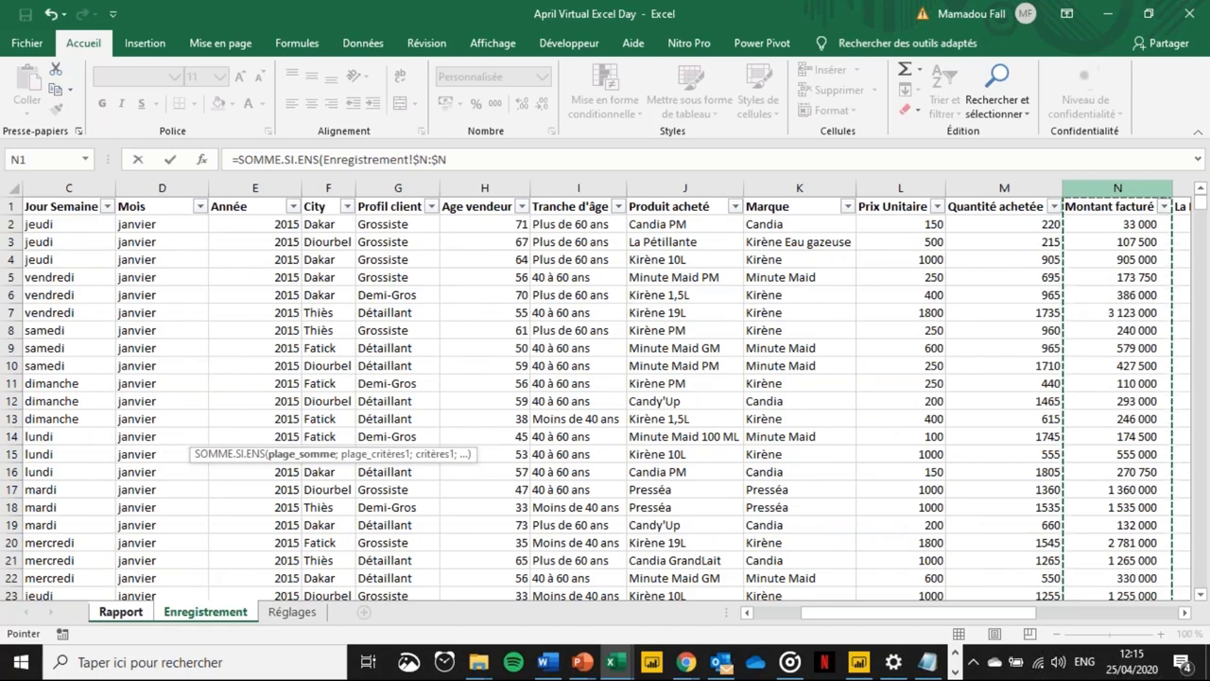
pyautogui.write(';')
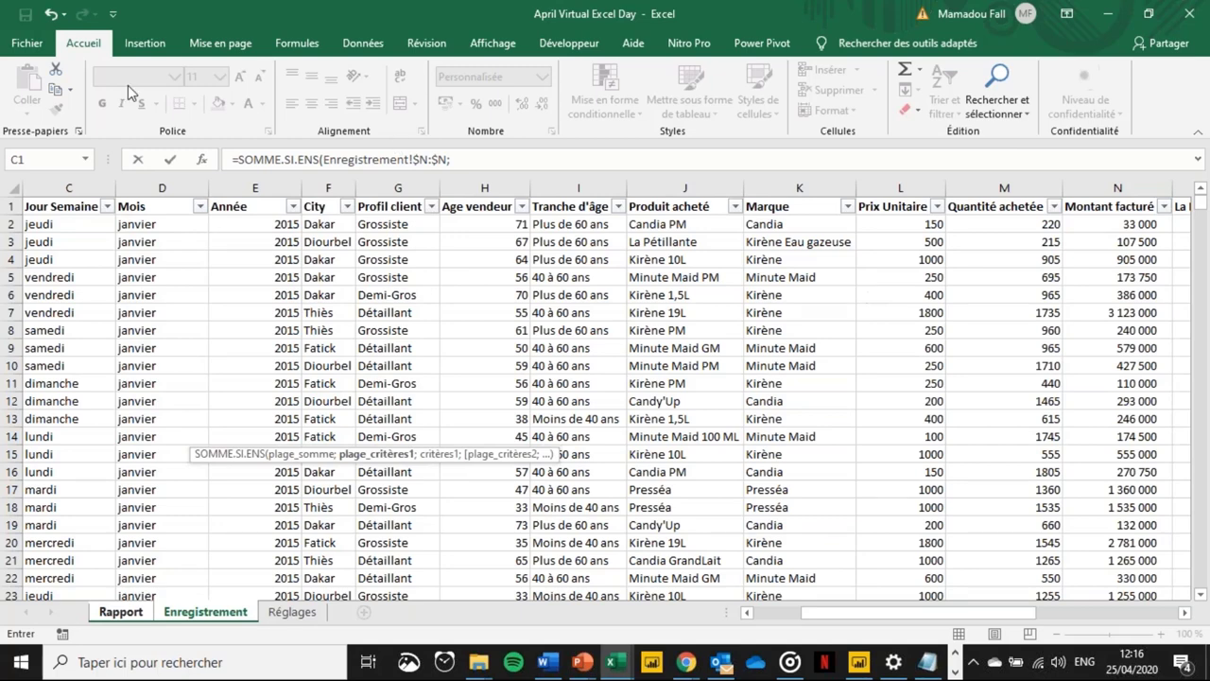
pyautogui.click(176, 188)
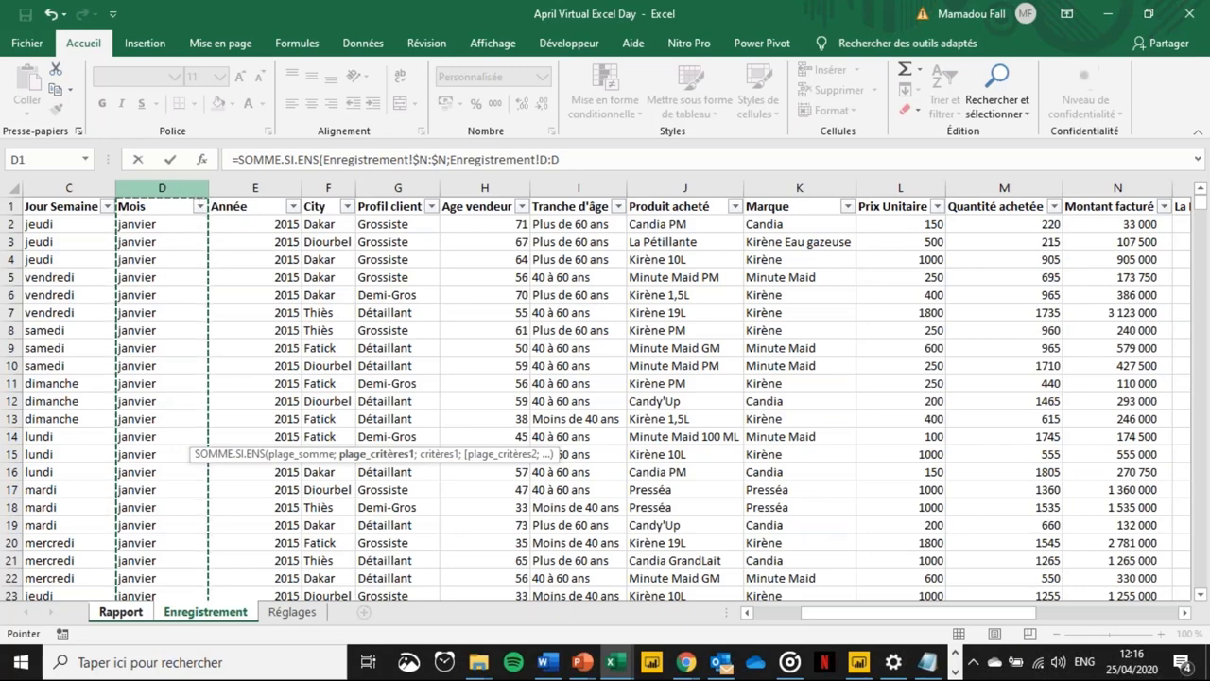
pyautogui.press('F4')
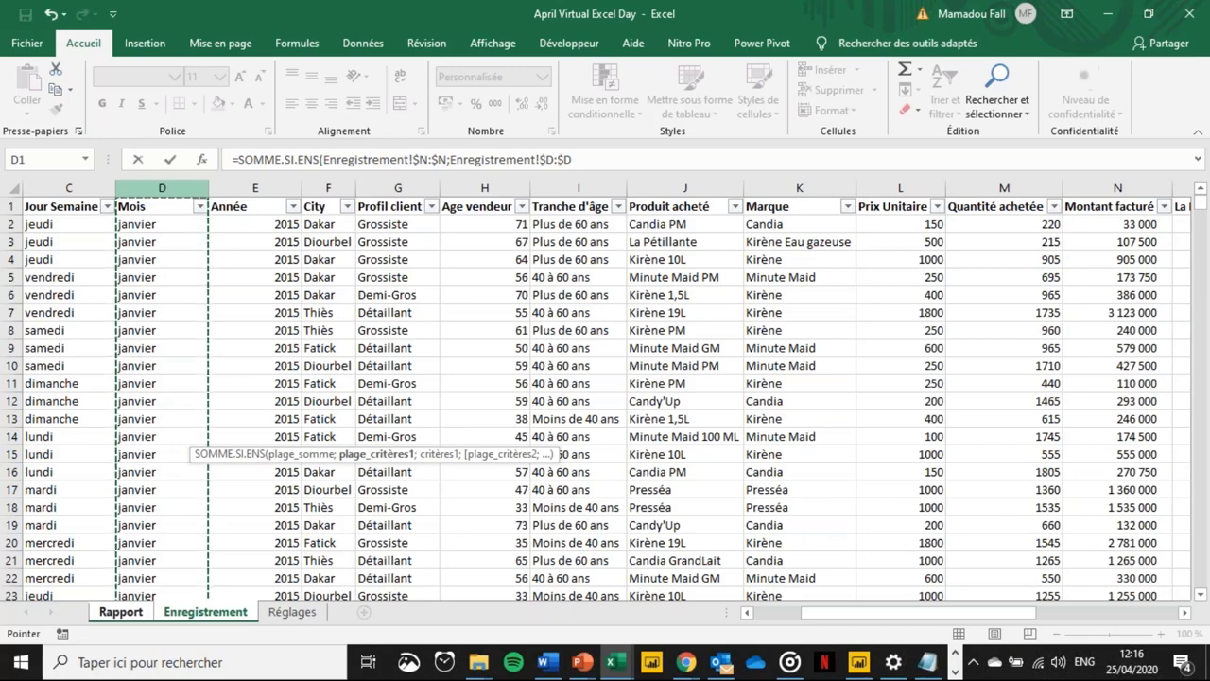
pyautogui.write(';')
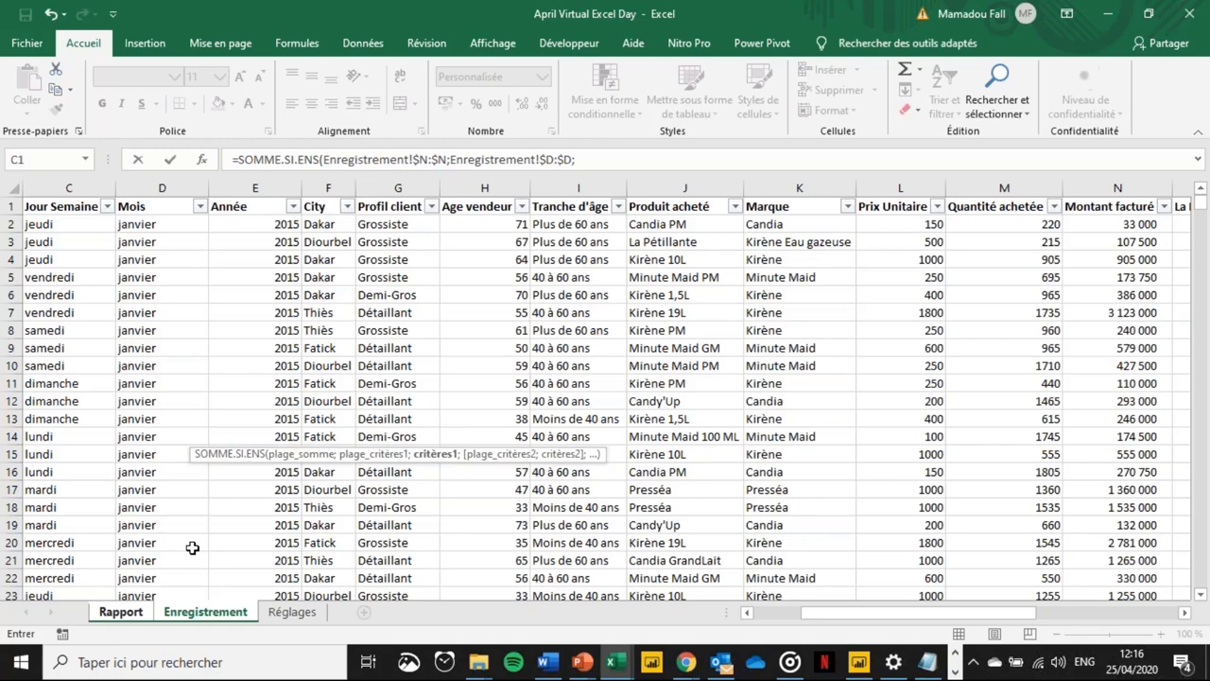
pyautogui.click(120, 614)
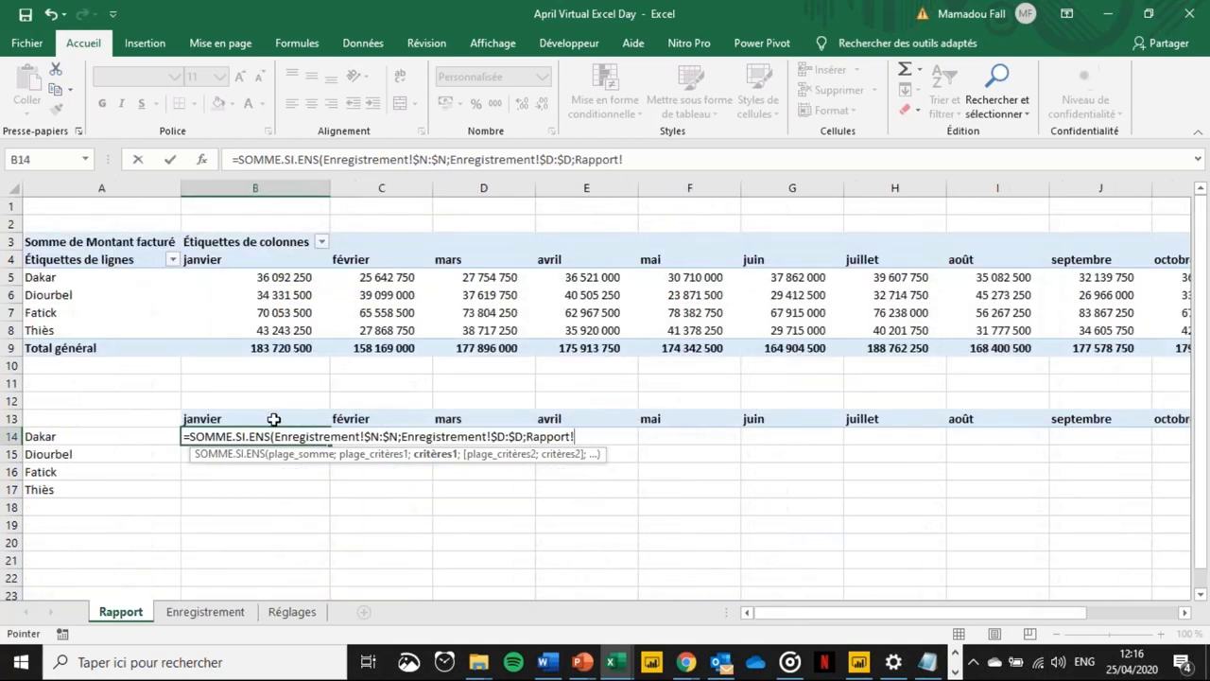
pyautogui.click(274, 420)
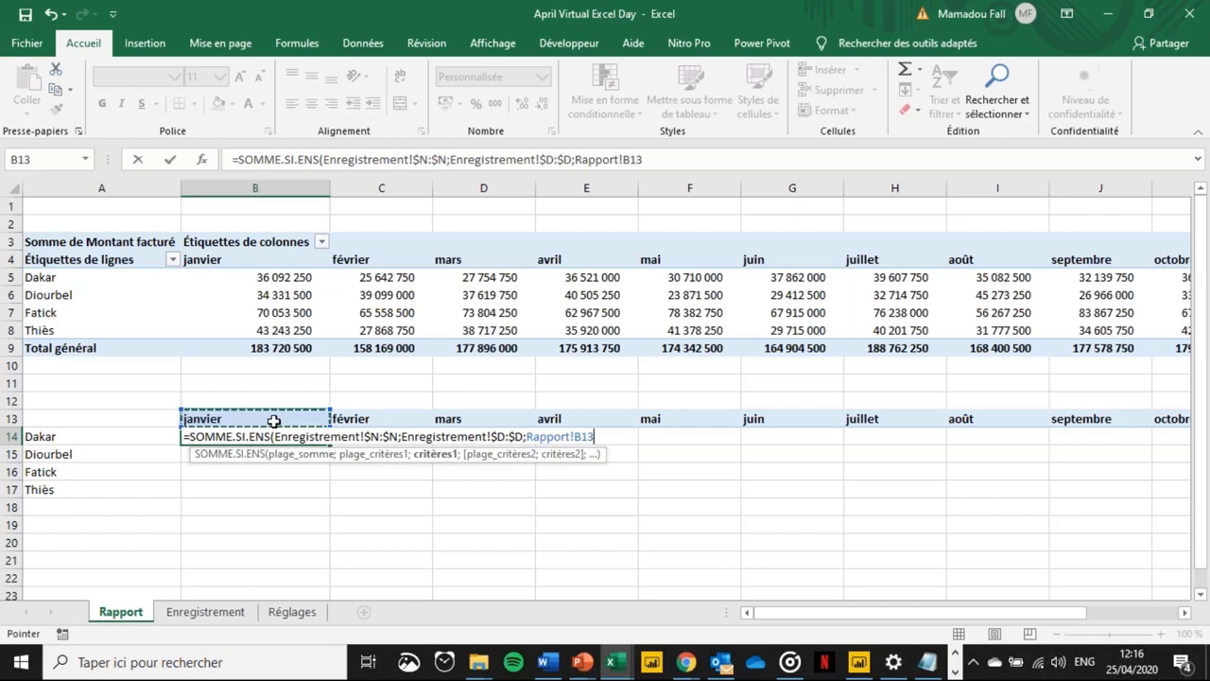
pyautogui.press('F4')
pyautogui.press('F4')
pyautogui.write(';')
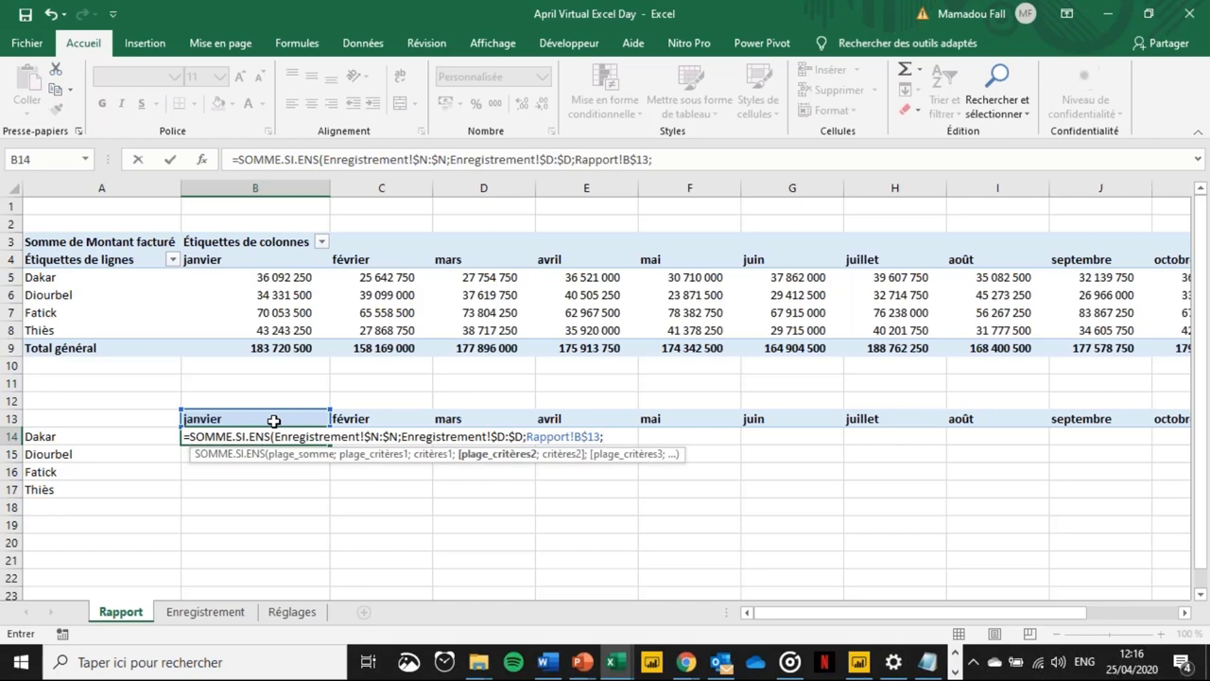
# - Add the criterion Enregistrement!$F:$F matching Rapport!$A14 and commit the formula
pyautogui.click(206, 612)
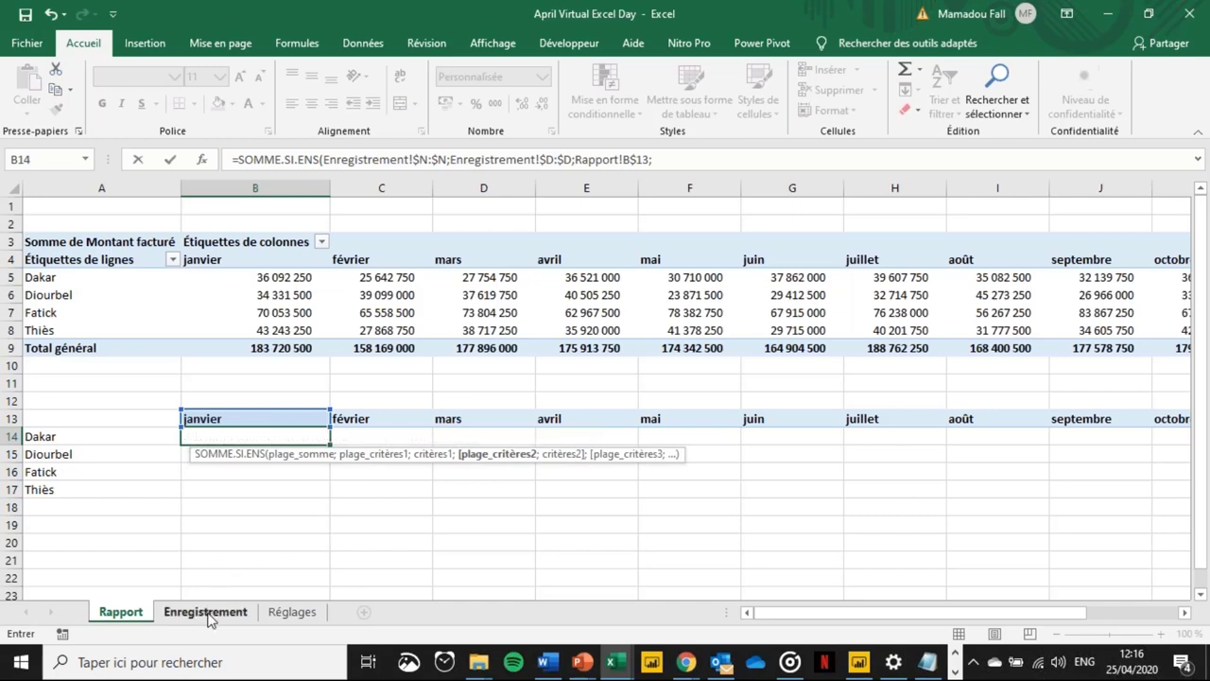
pyautogui.click(321, 187)
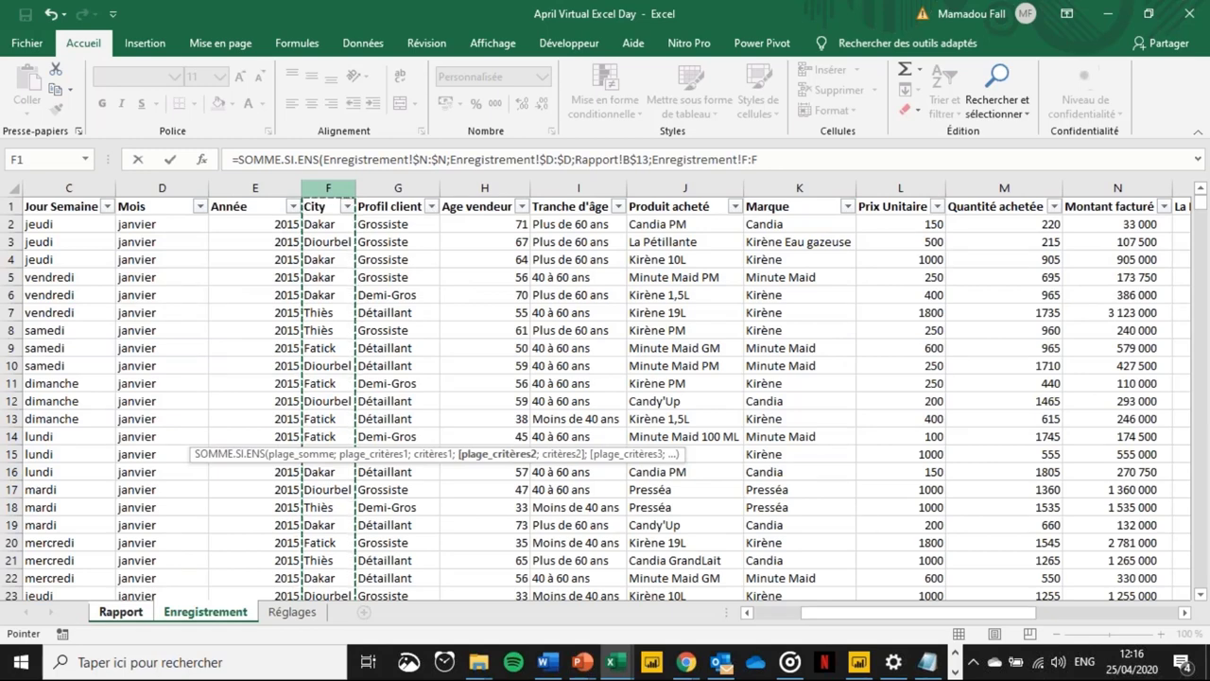
pyautogui.press('F4')
pyautogui.write(';')
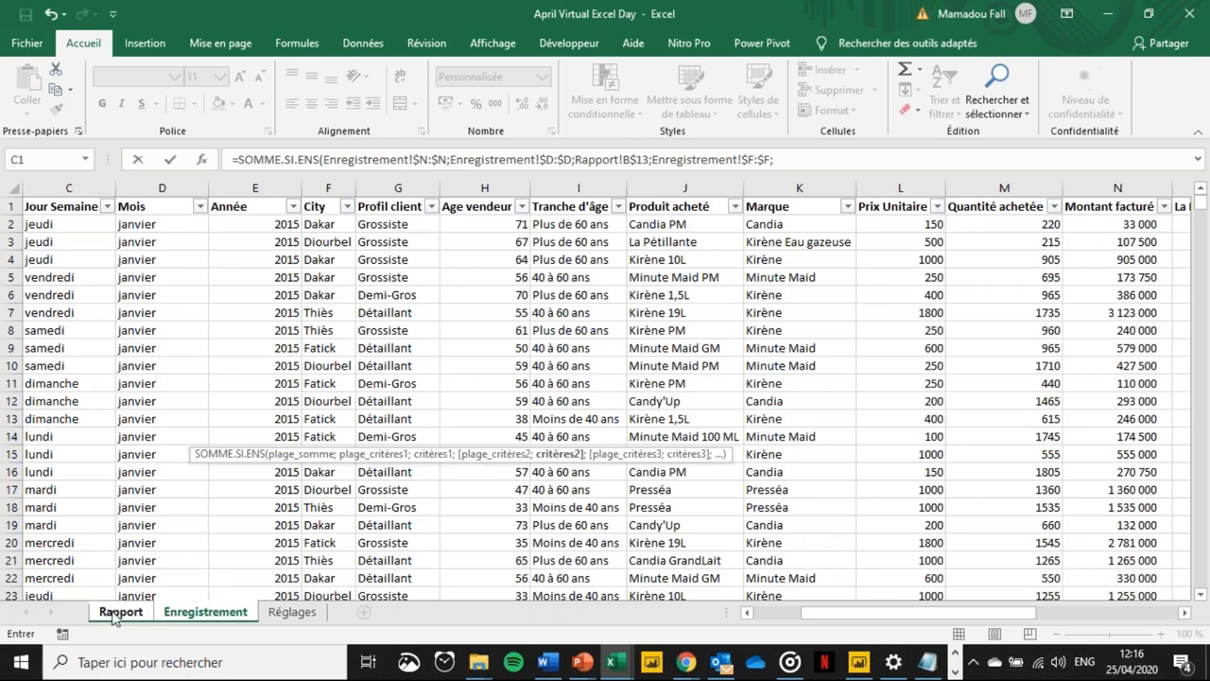
pyautogui.click(121, 613)
pyautogui.click(71, 438)
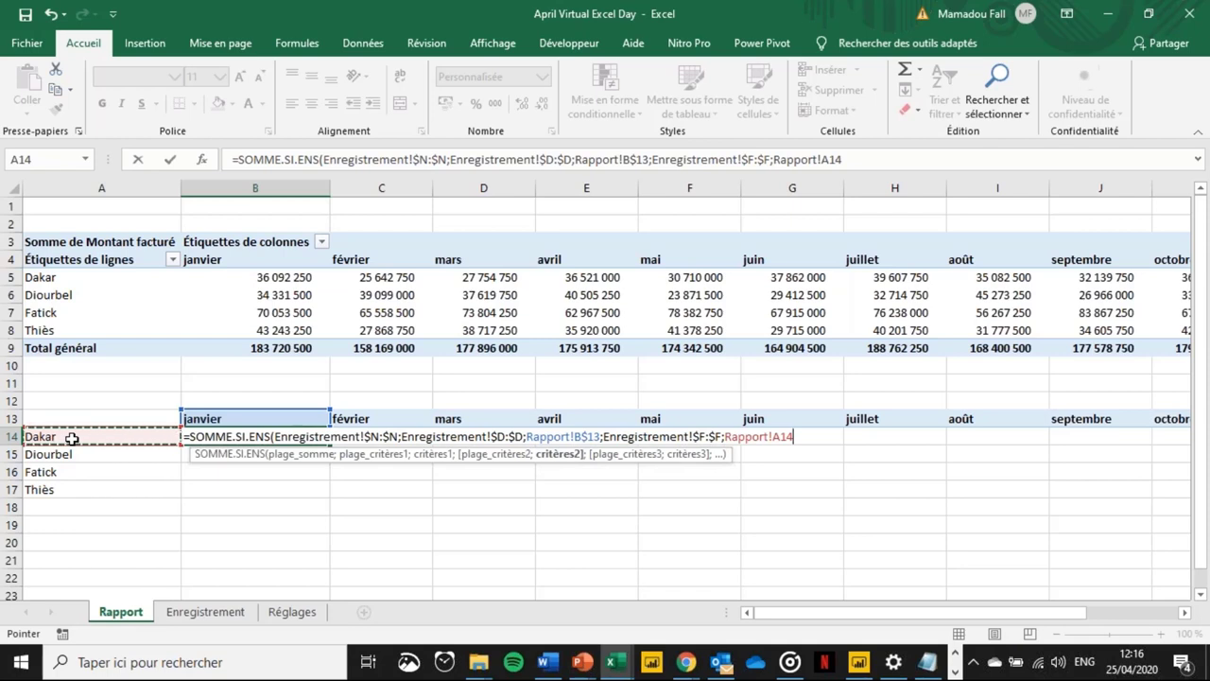
pyautogui.press('F4')
pyautogui.press('F4')
pyautogui.press('Return')
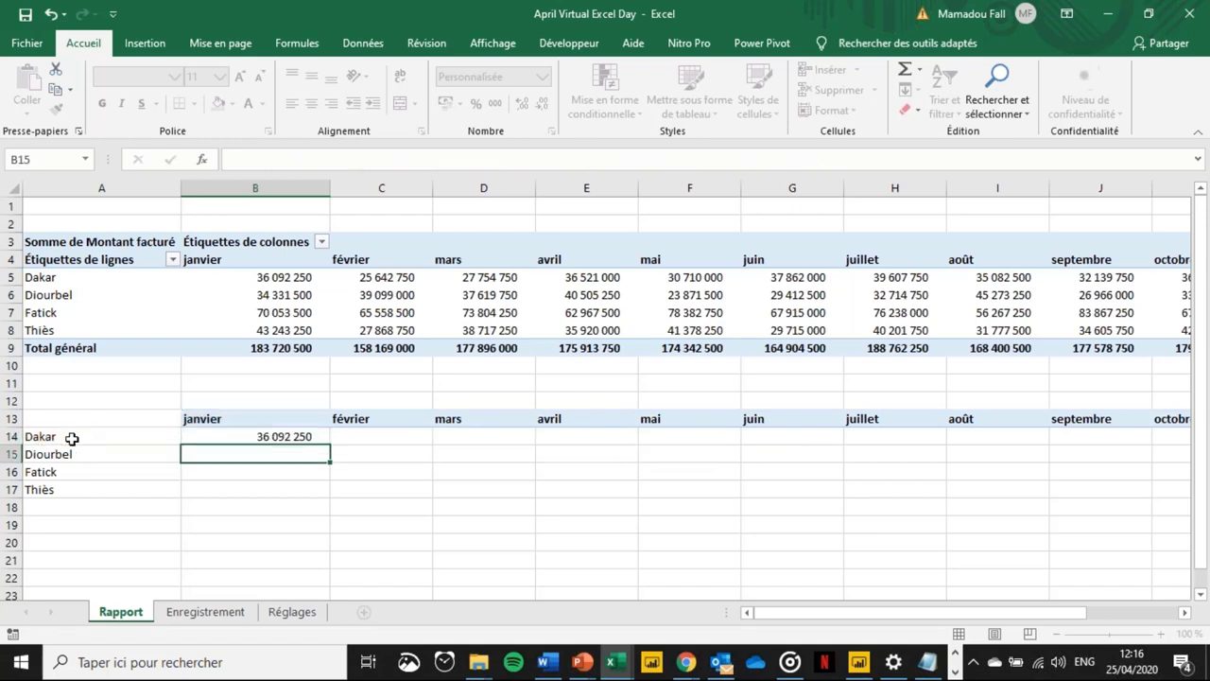
pyautogui.press('Up')
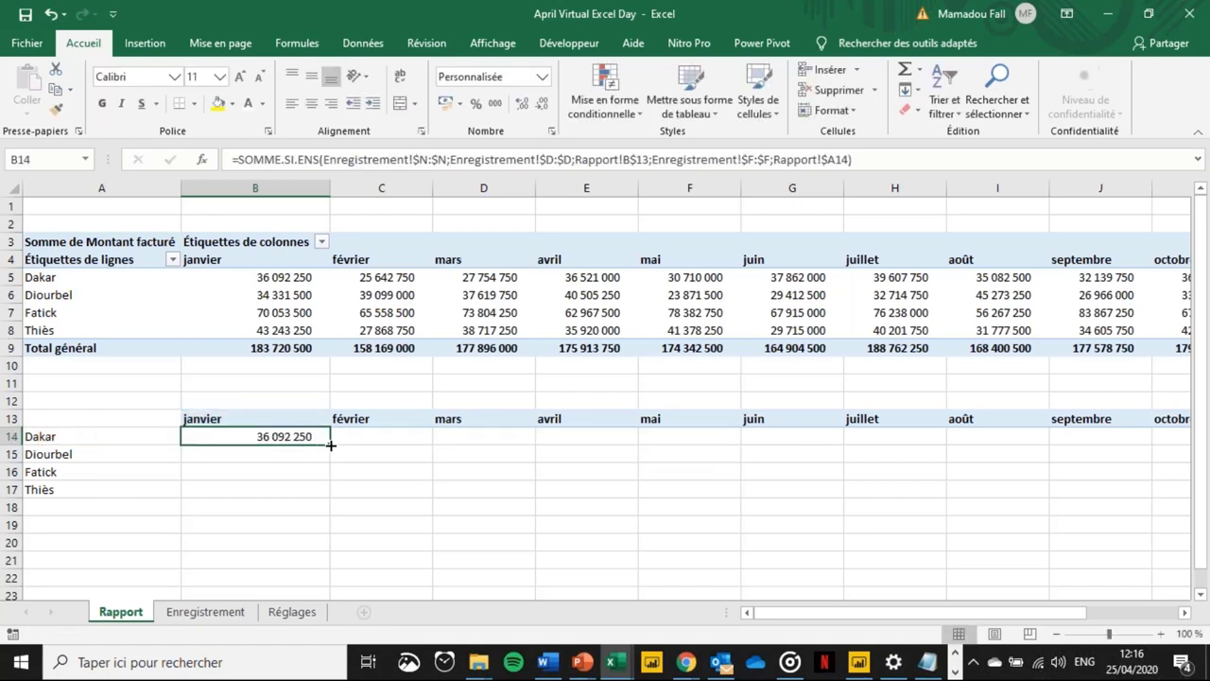
pyautogui.moveTo(321, 445); pyautogui.dragTo(1032, 442)
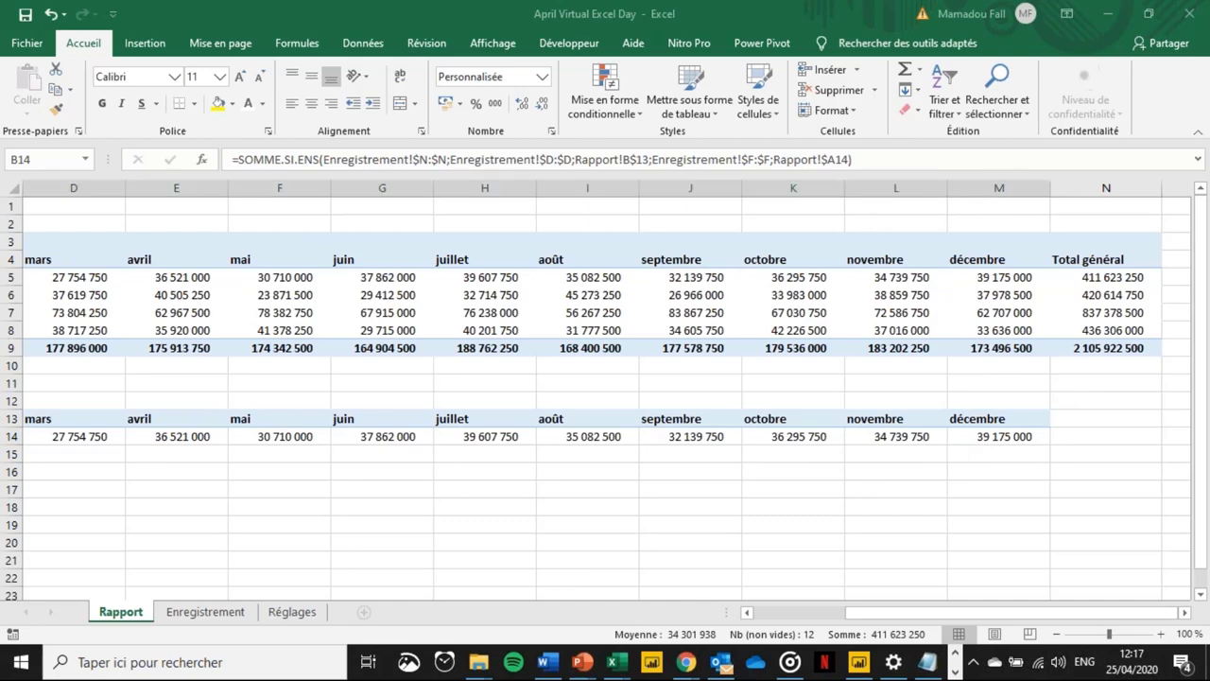
pyautogui.hotkey('ctrl', 'Left')
pyautogui.press('Right')
pyautogui.hotkey('ctrl', 'shift', 'Right')
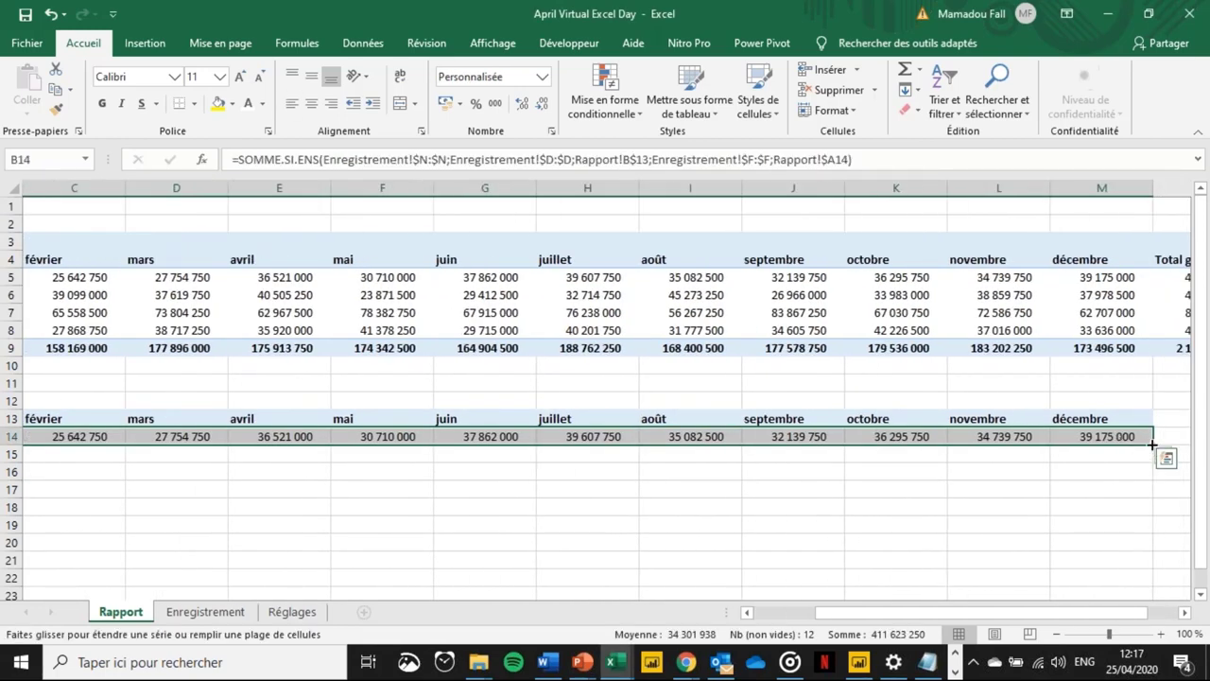
pyautogui.moveTo(1151, 444); pyautogui.dragTo(1151, 497)
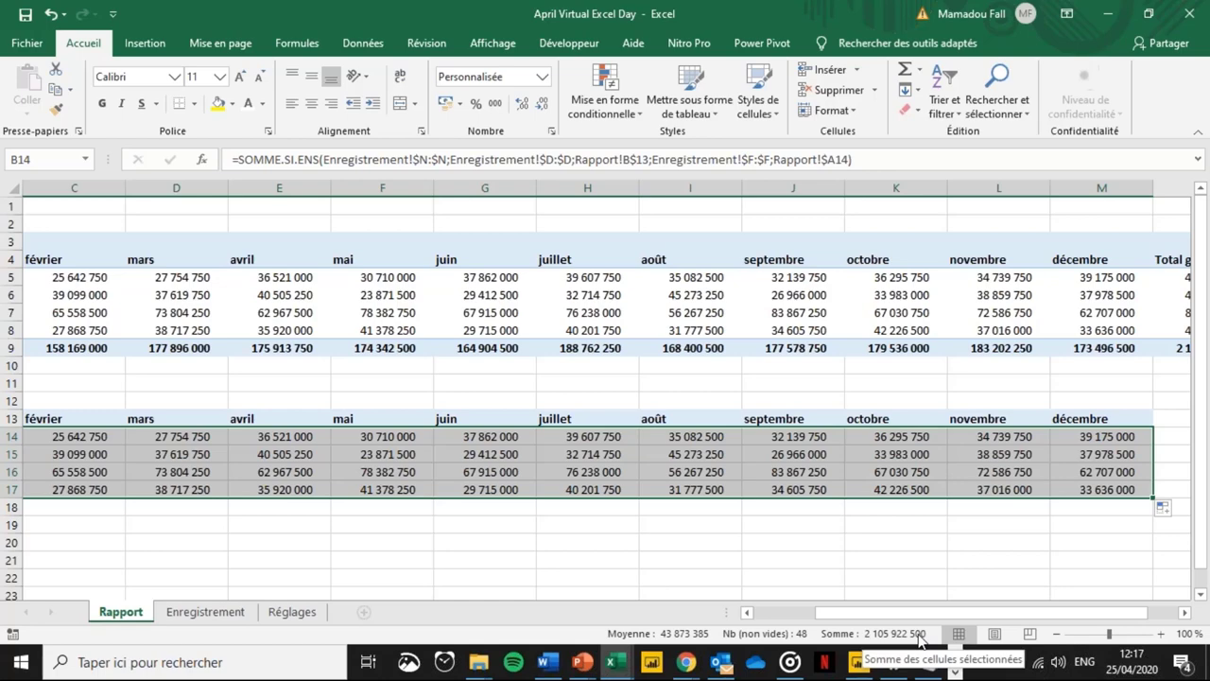
pyautogui.click(545, 453)
pyautogui.press('Home')
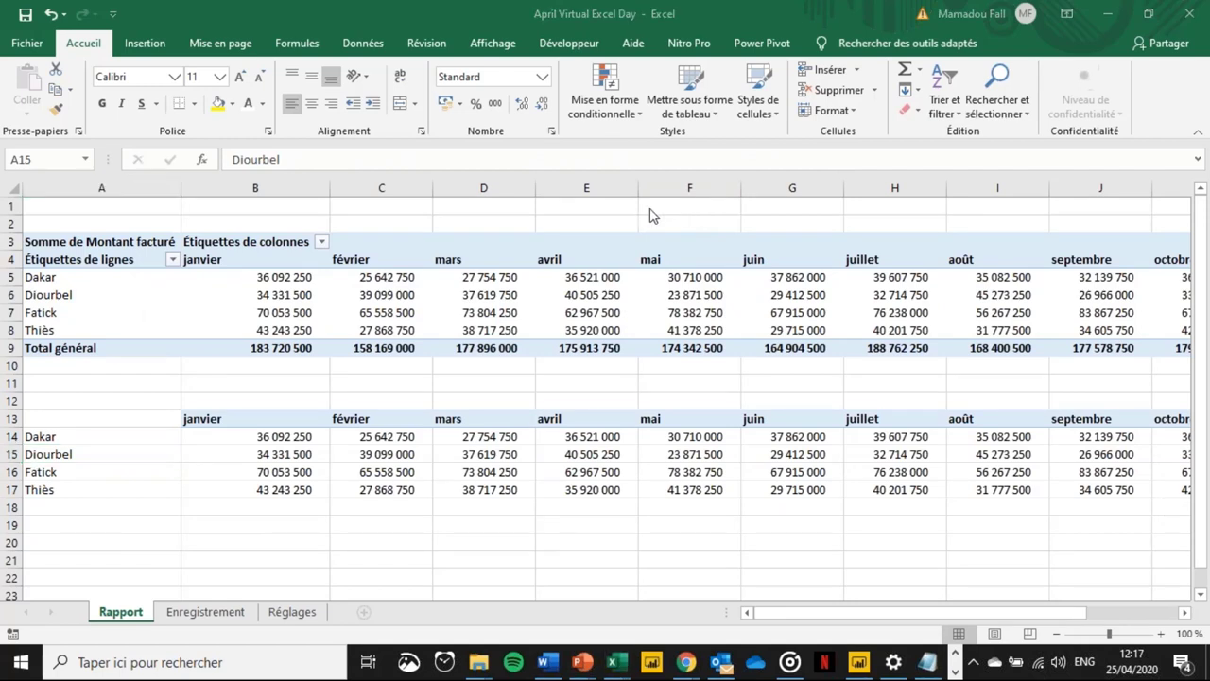
# - Add the Année field to the pivot table as a report filter
pyautogui.click(256, 295)
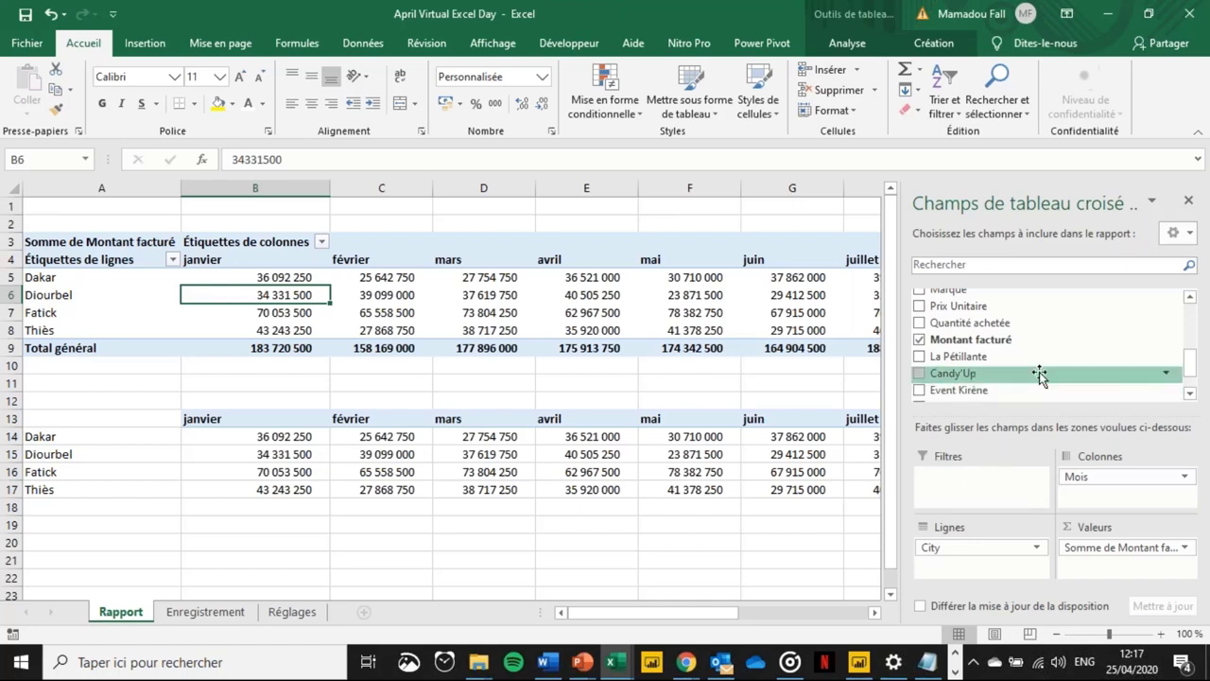
pyautogui.scroll(5, 1108, 313)
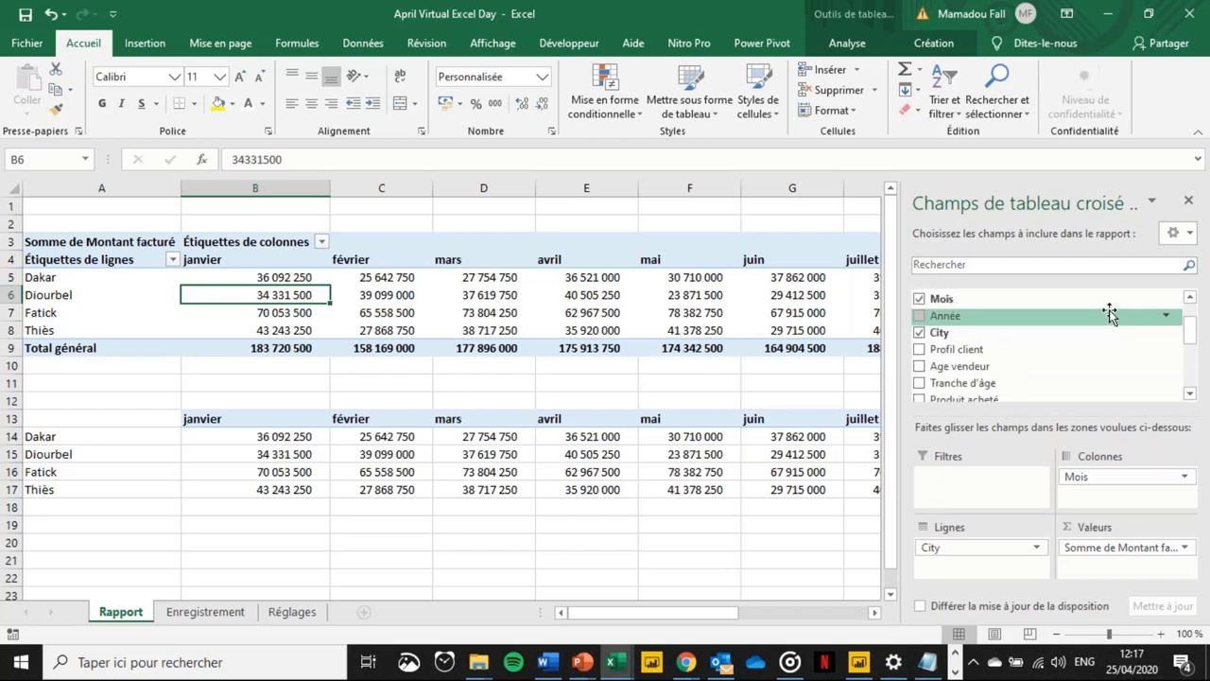
pyautogui.rightClick(997, 316)
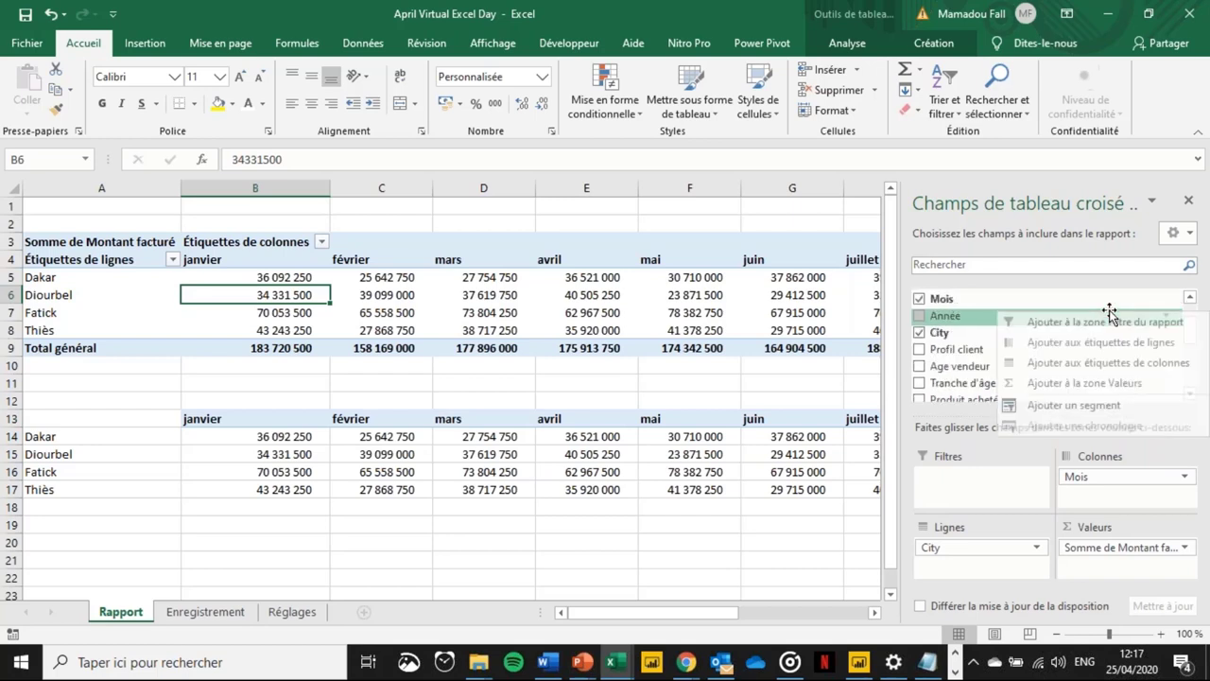
pyautogui.click(986, 316)
pyautogui.moveTo(986, 316); pyautogui.dragTo(983, 496)
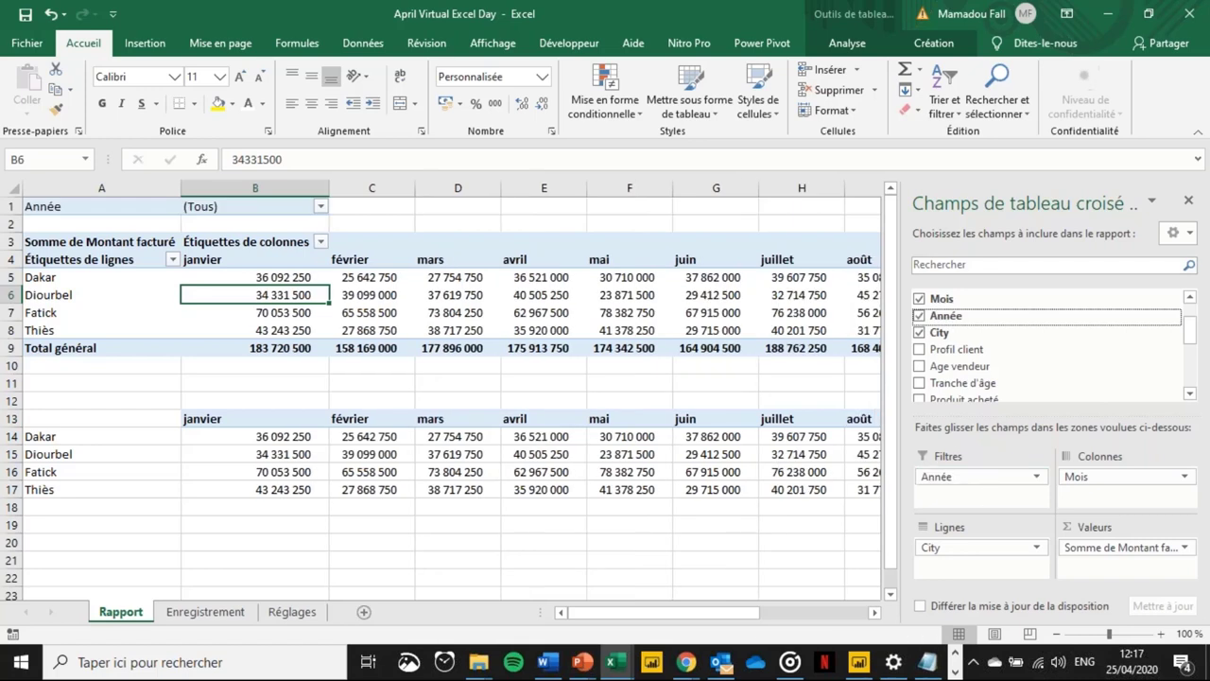
# - Set the Année filter in B1 to 2015
pyautogui.click(209, 206)
pyautogui.click(321, 206)
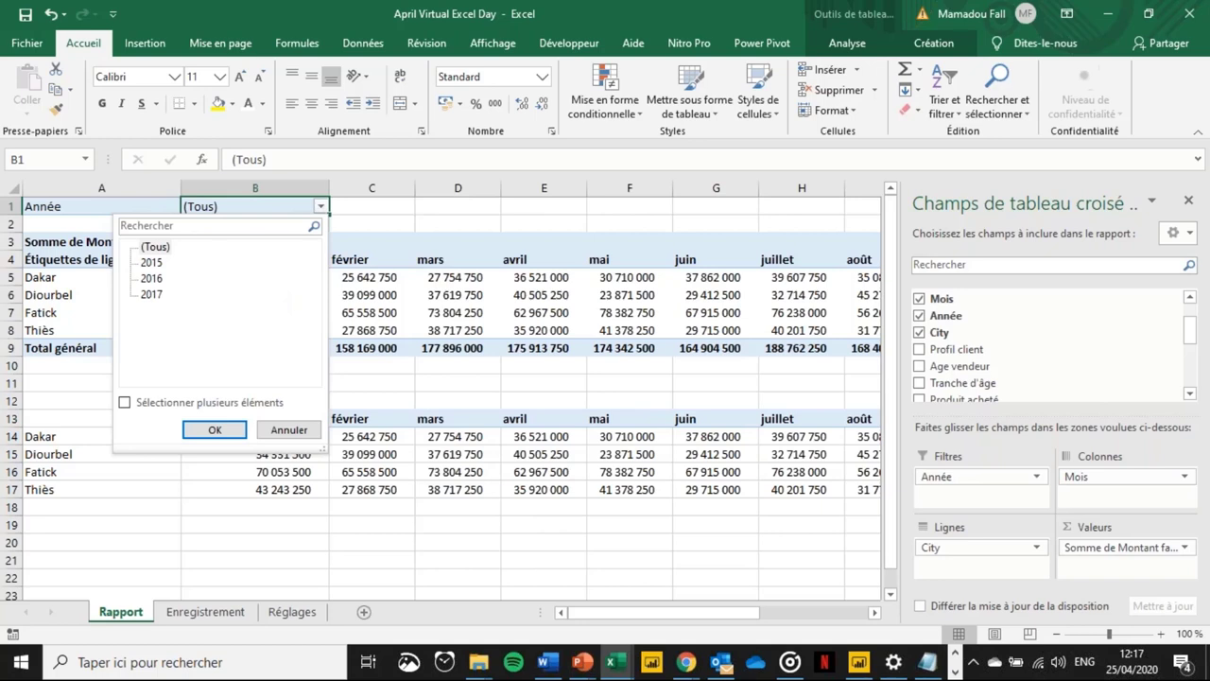
pyautogui.click(151, 263)
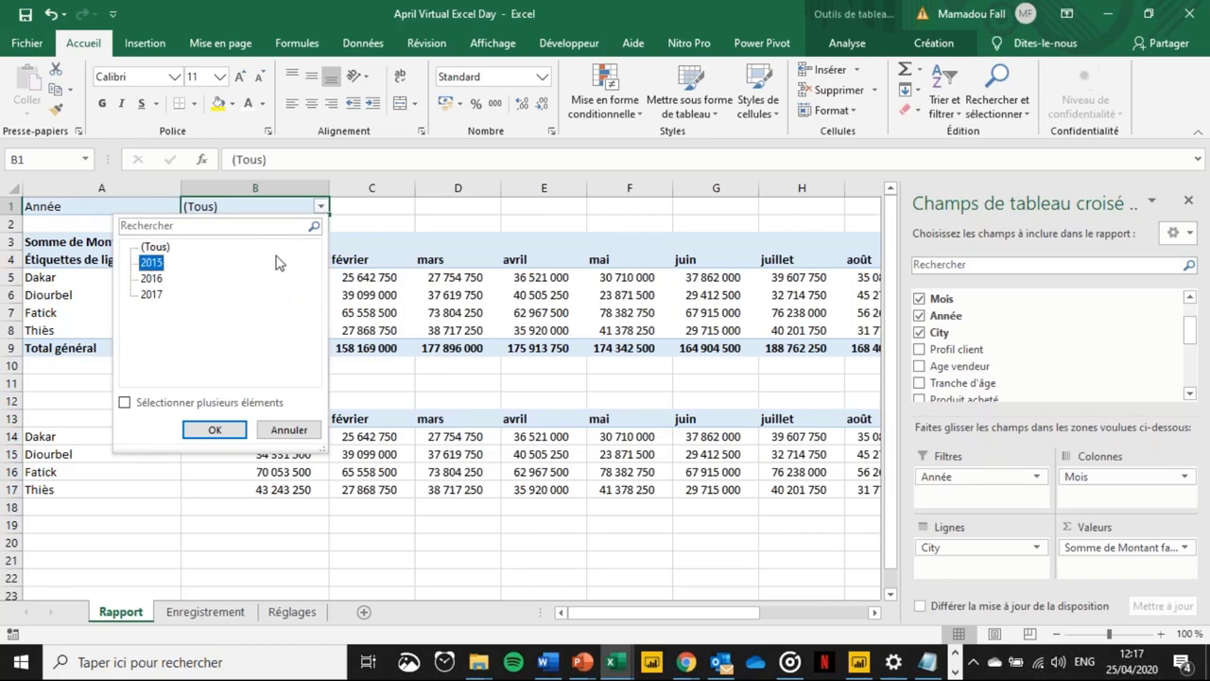
pyautogui.click(214, 430)
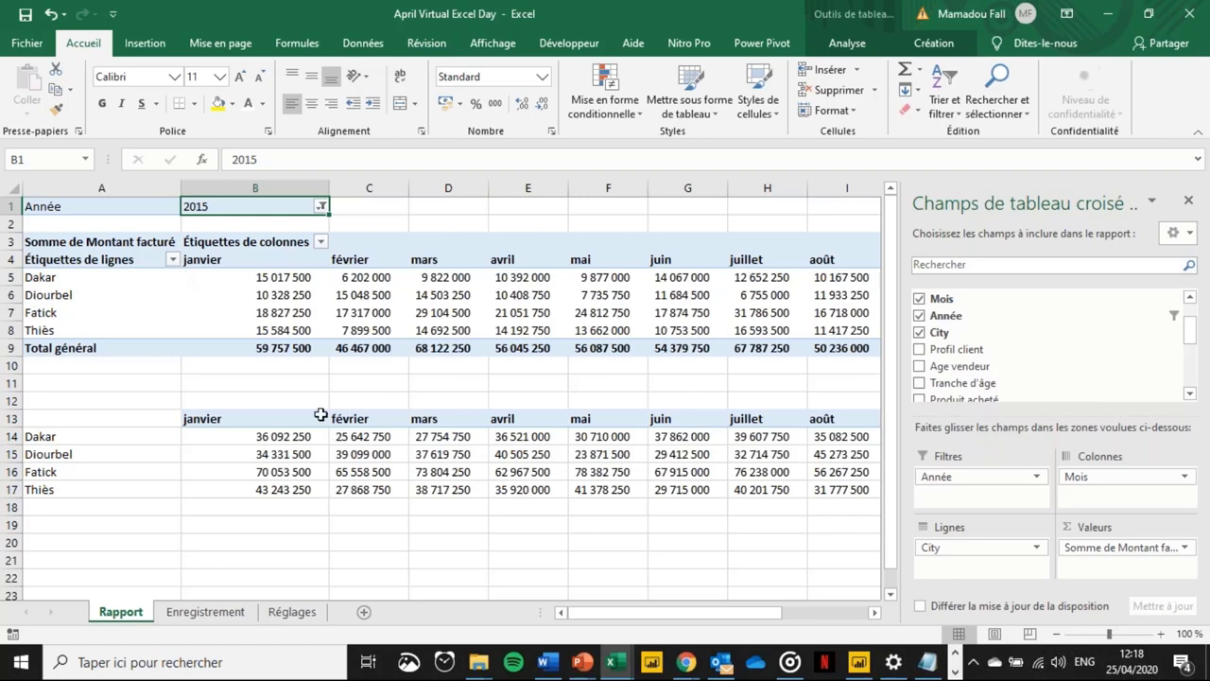
# - Inspect the formula grid and the janvier header in B13, leaving them unchanged
pyautogui.click(282, 441)
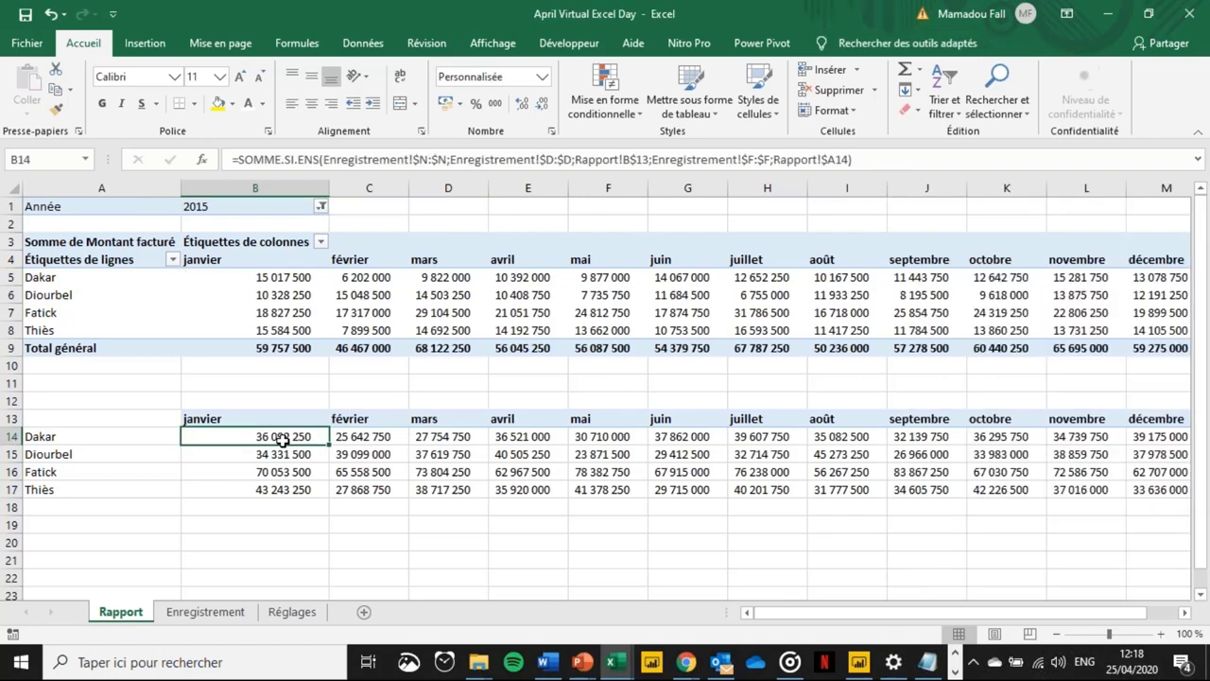
pyautogui.hotkey('ctrl', 'shift', 'Down')
pyautogui.hotkey('ctrl', 'shift', 'Right')
pyautogui.press('Left')
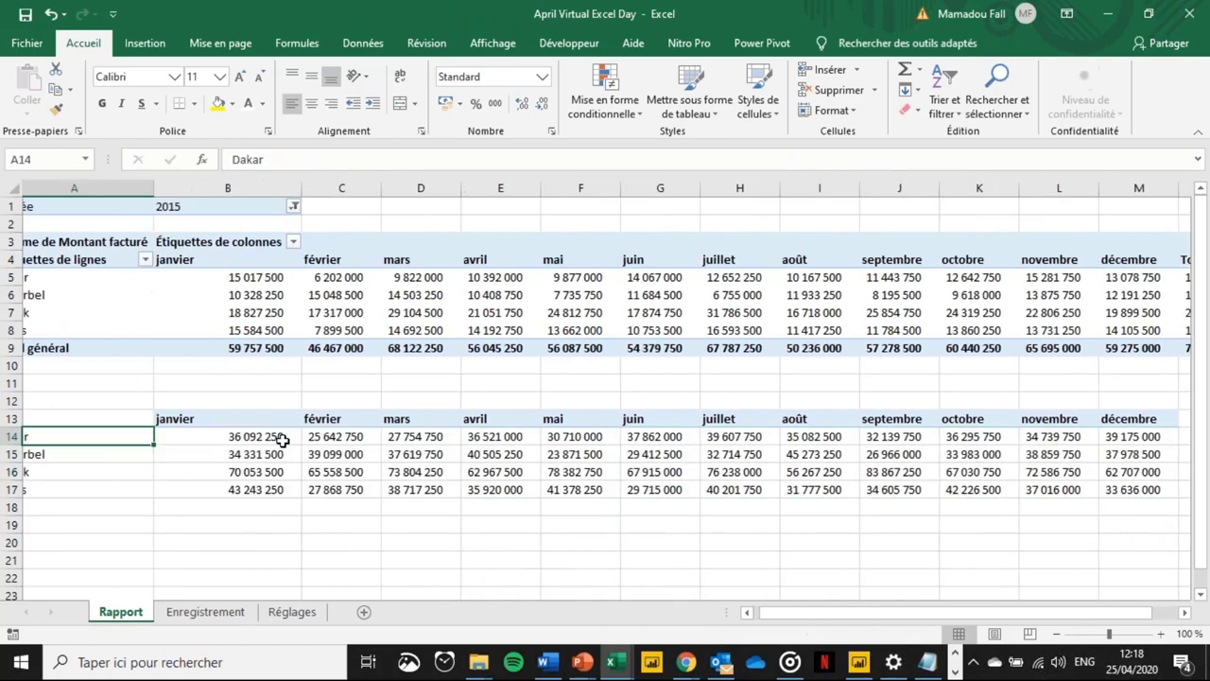
pyautogui.press('Up')
pyautogui.press('Up')
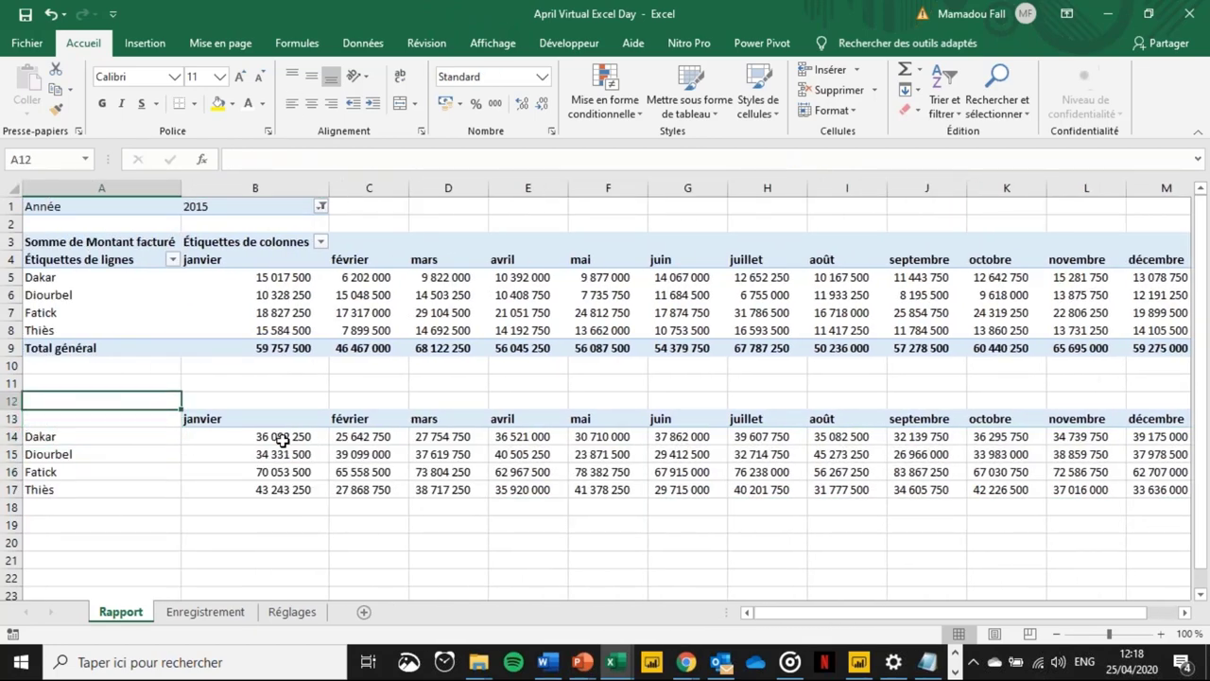
pyautogui.click(241, 191)
pyautogui.click(308, 417)
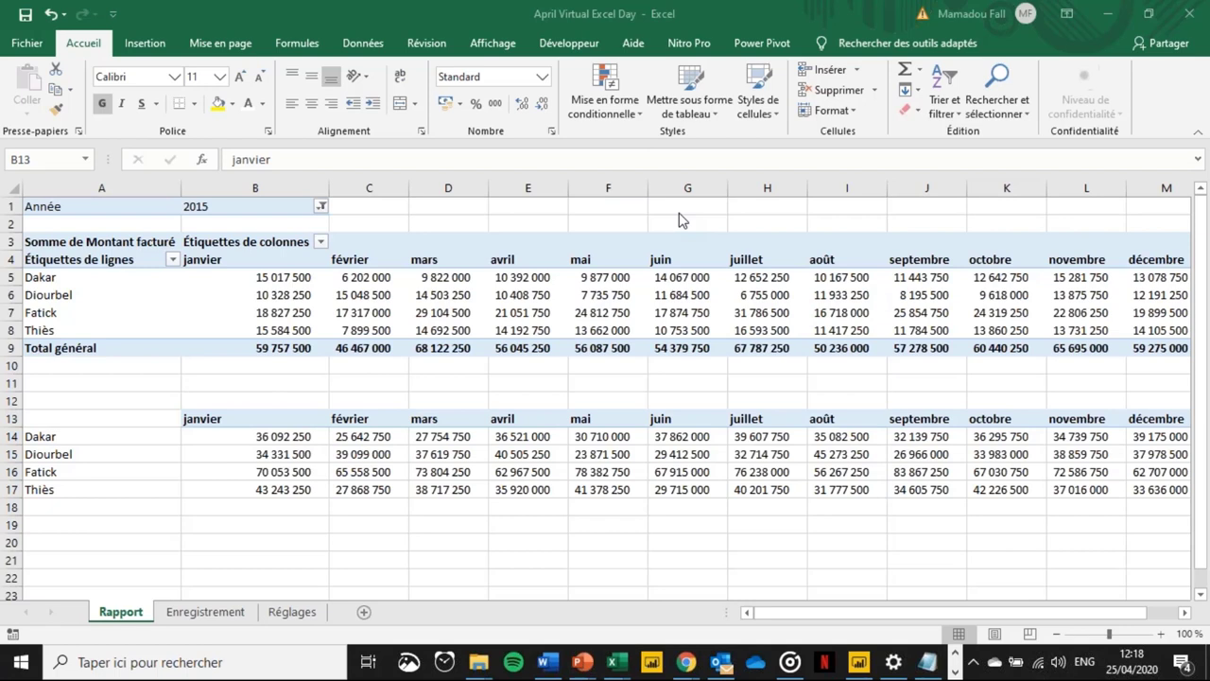
pyautogui.press('F2')
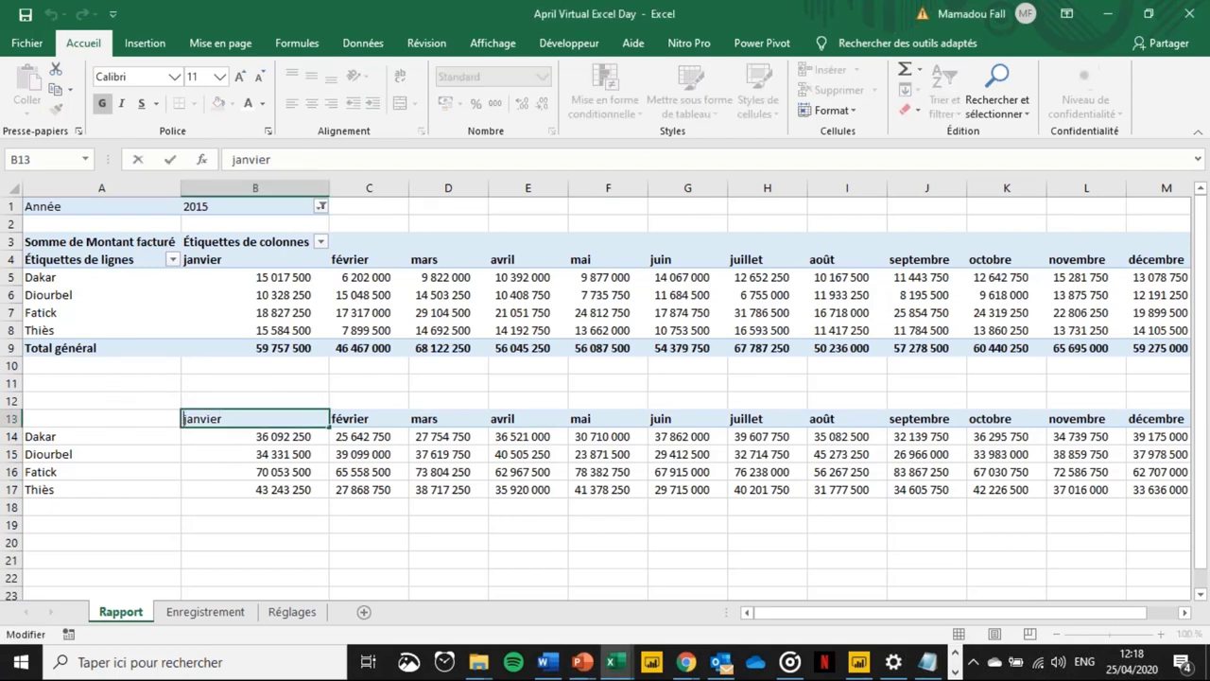
pyautogui.click(97, 401)
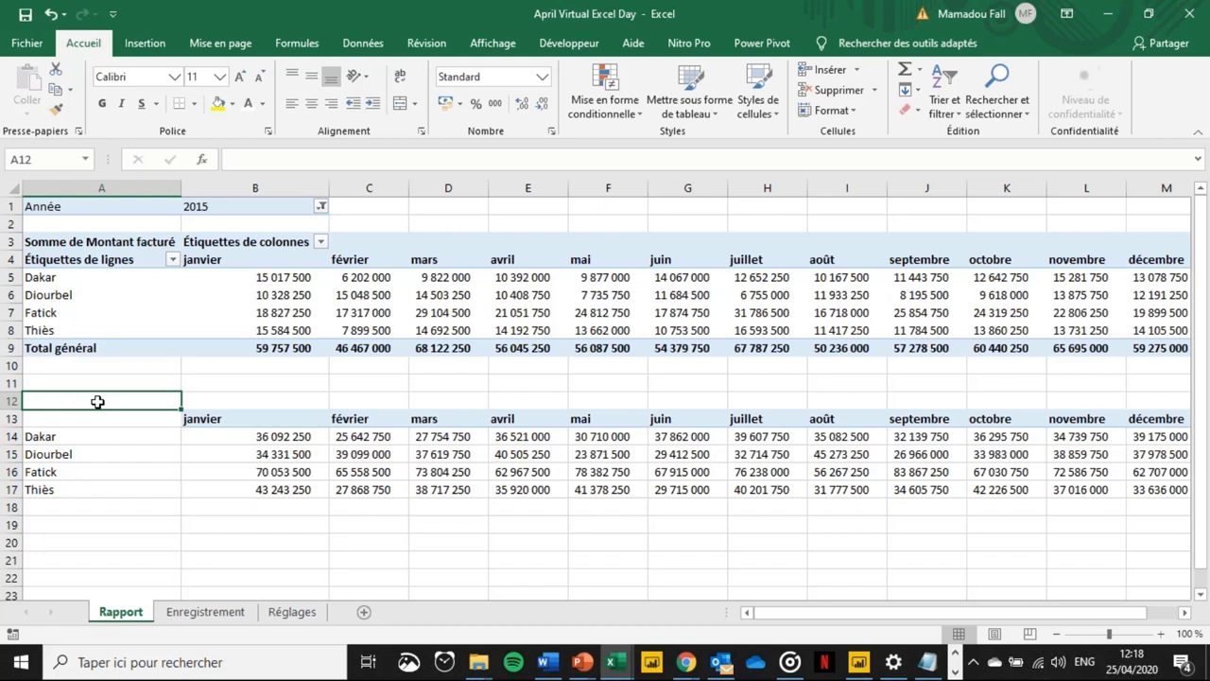
# - Fill cell A12 with yellow
pyautogui.click(321, 206)
pyautogui.press('Escape')
pyautogui.doubleClick(104, 400)
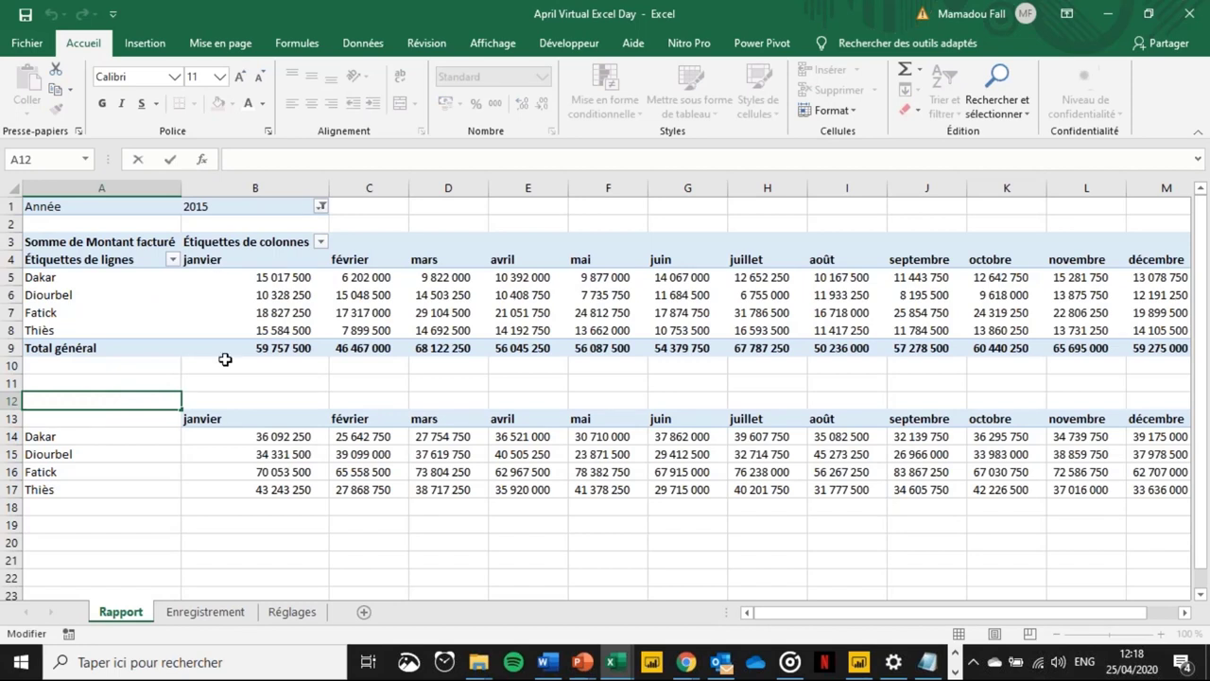
pyautogui.press('Escape')
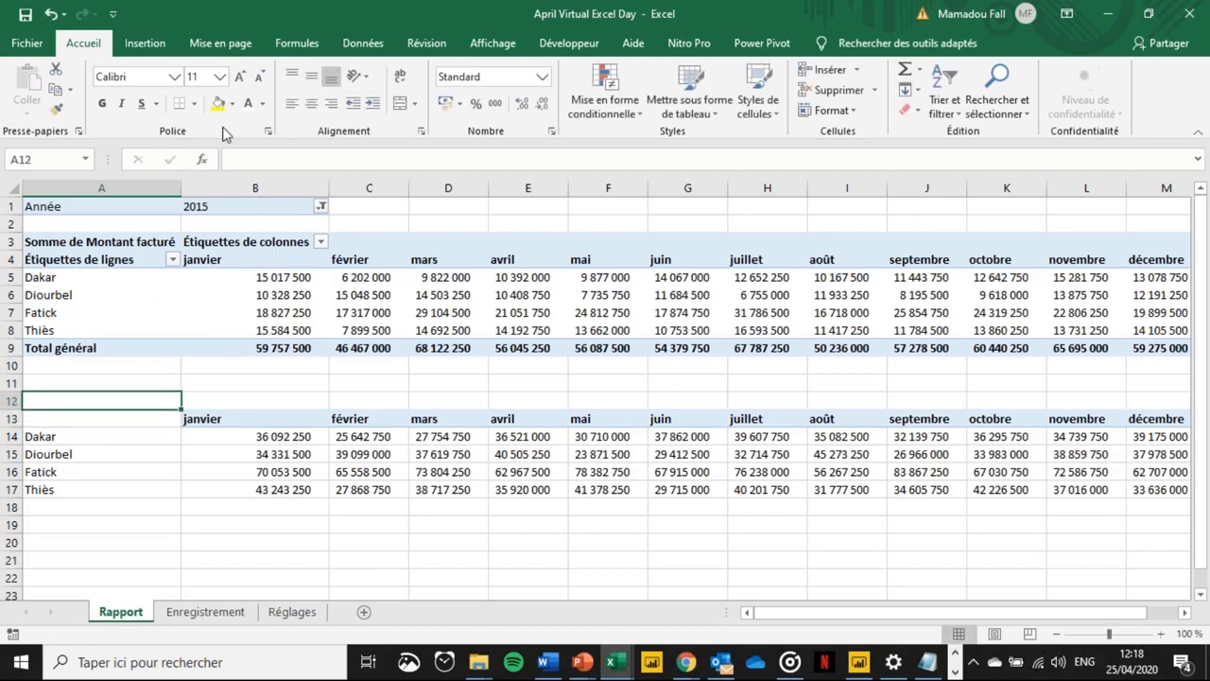
pyautogui.click(219, 104)
pyautogui.click(225, 369)
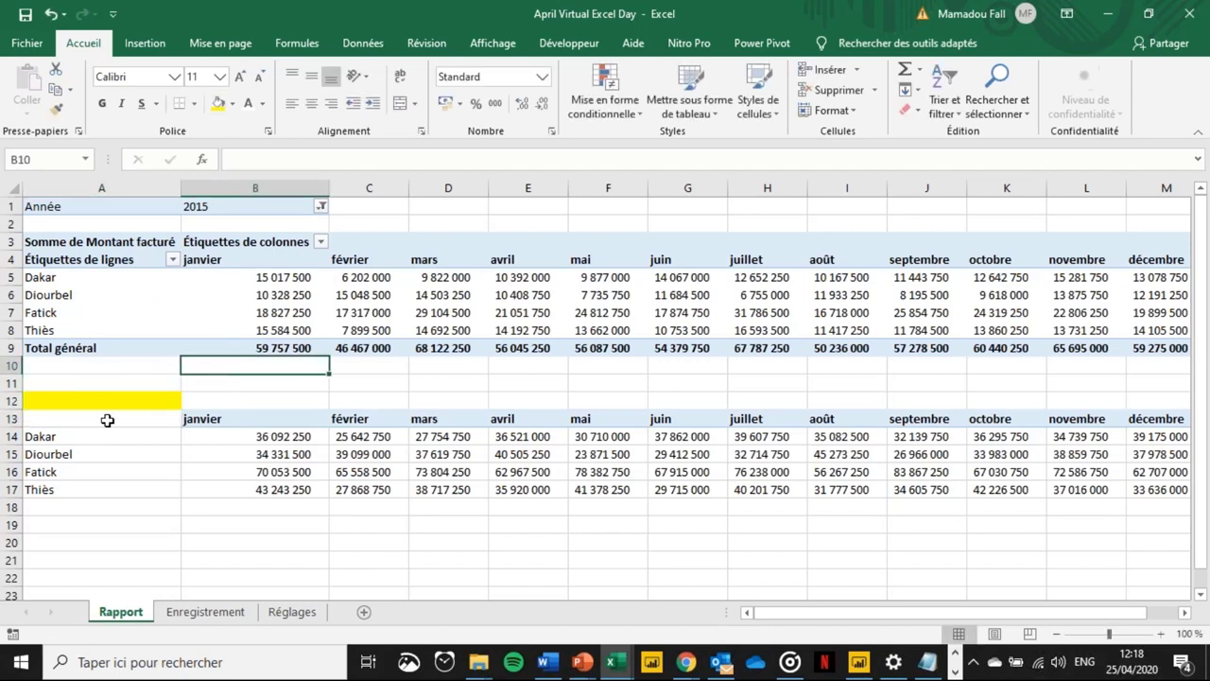
pyautogui.click(97, 402)
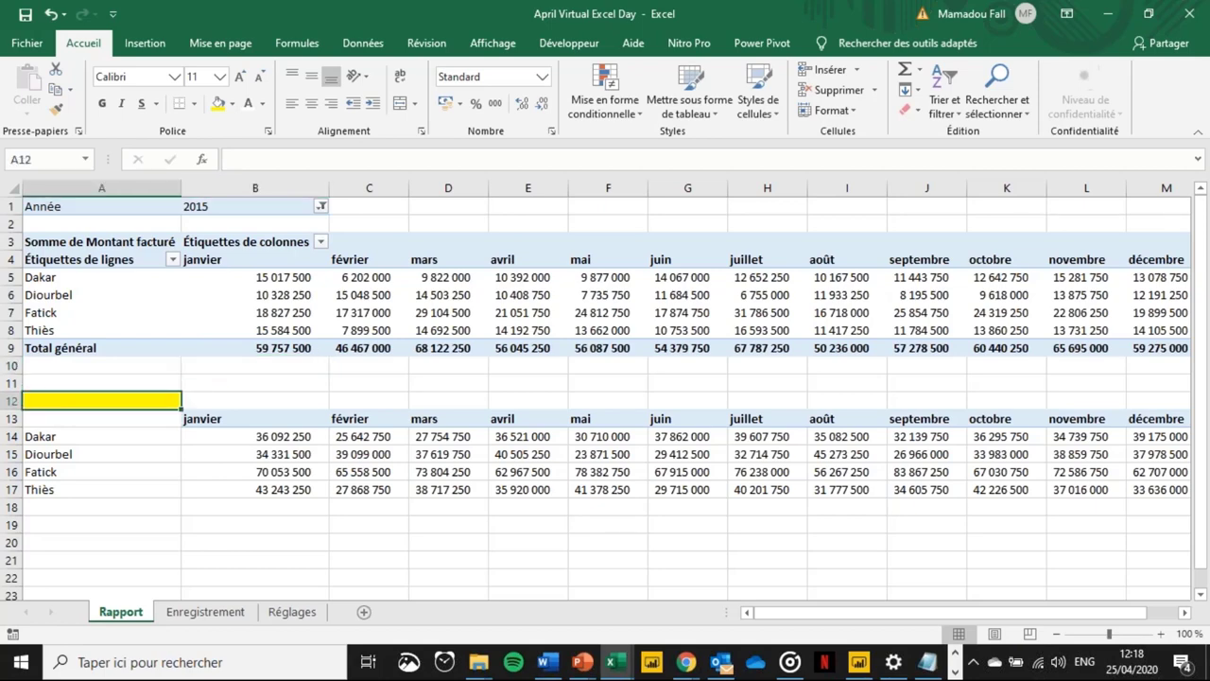
pyautogui.moveTo(610, 668)
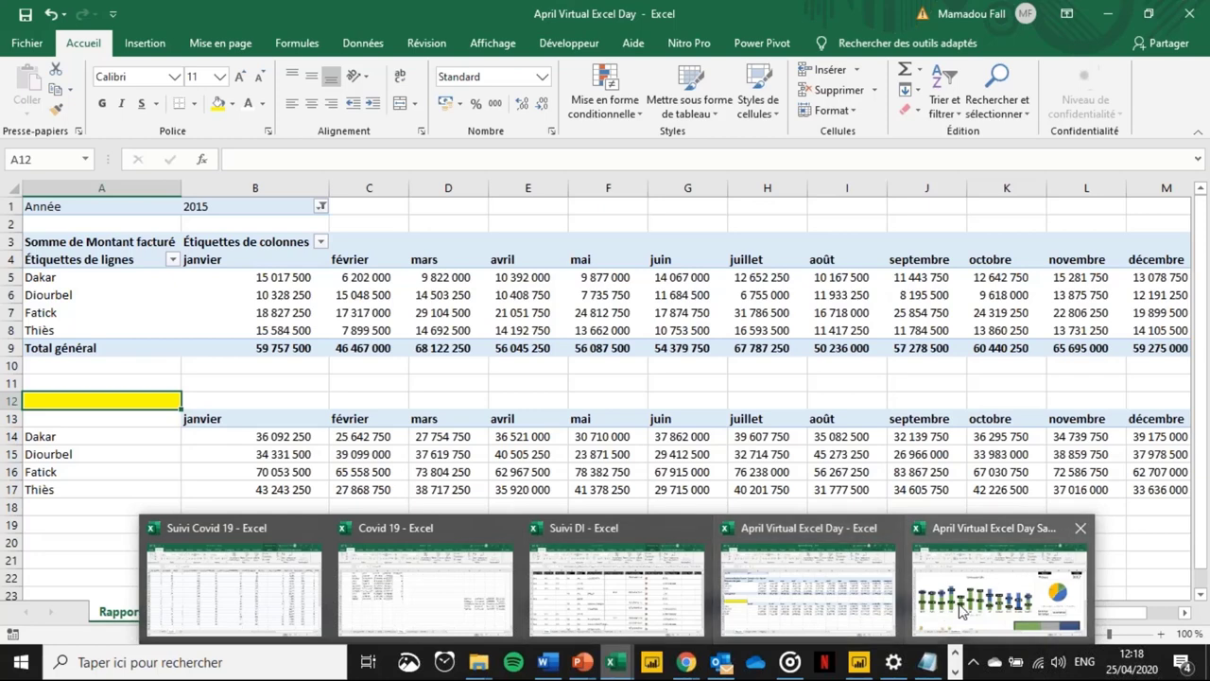
# - In the sample file, switch the dashboard year in P2 to 2016, then back to 2015
pyautogui.click(1001, 569)
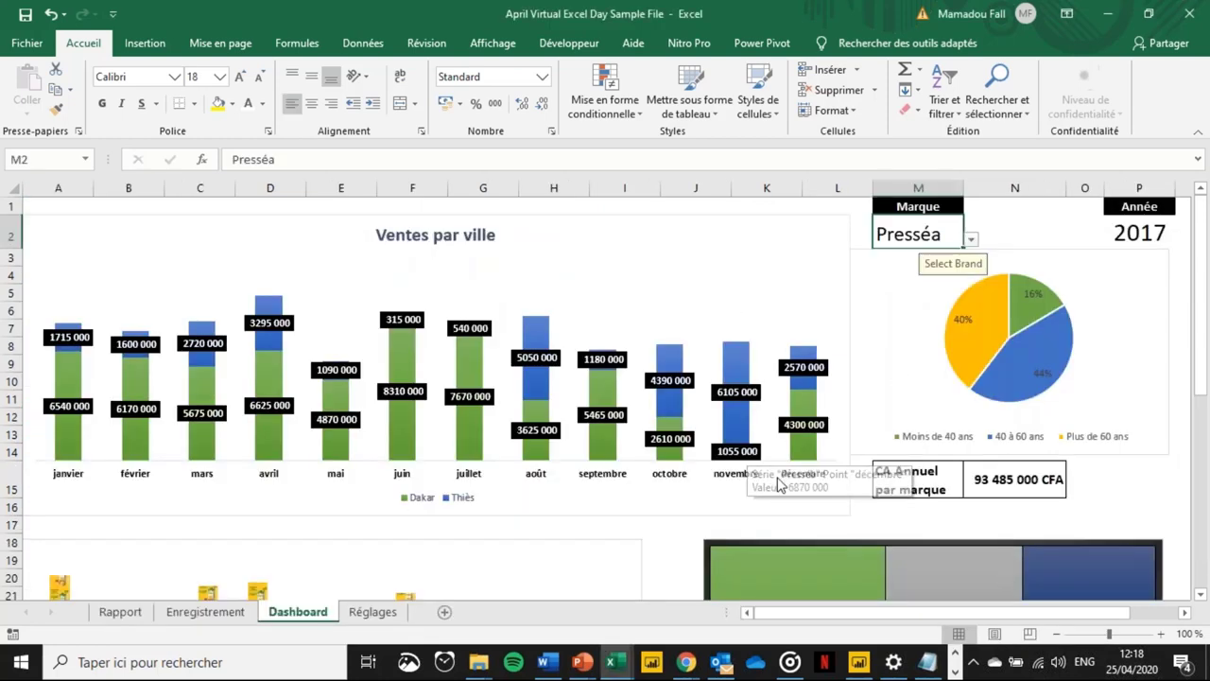
pyautogui.click(1131, 239)
pyautogui.click(1182, 240)
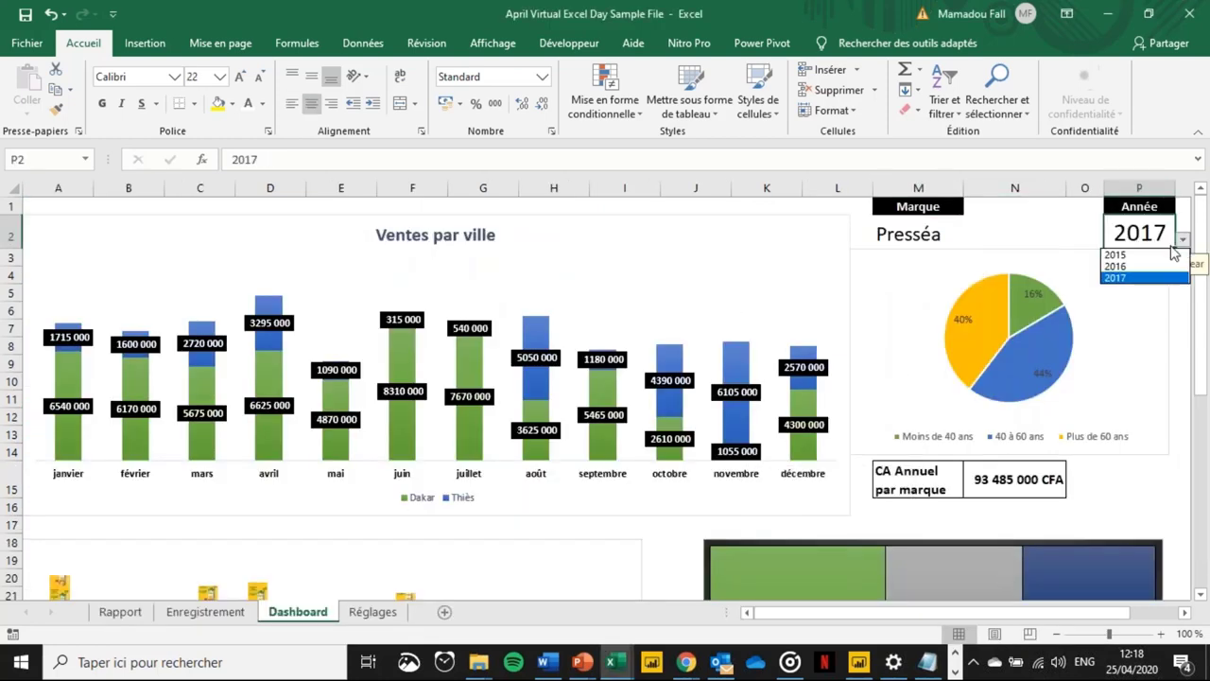
pyautogui.click(1154, 272)
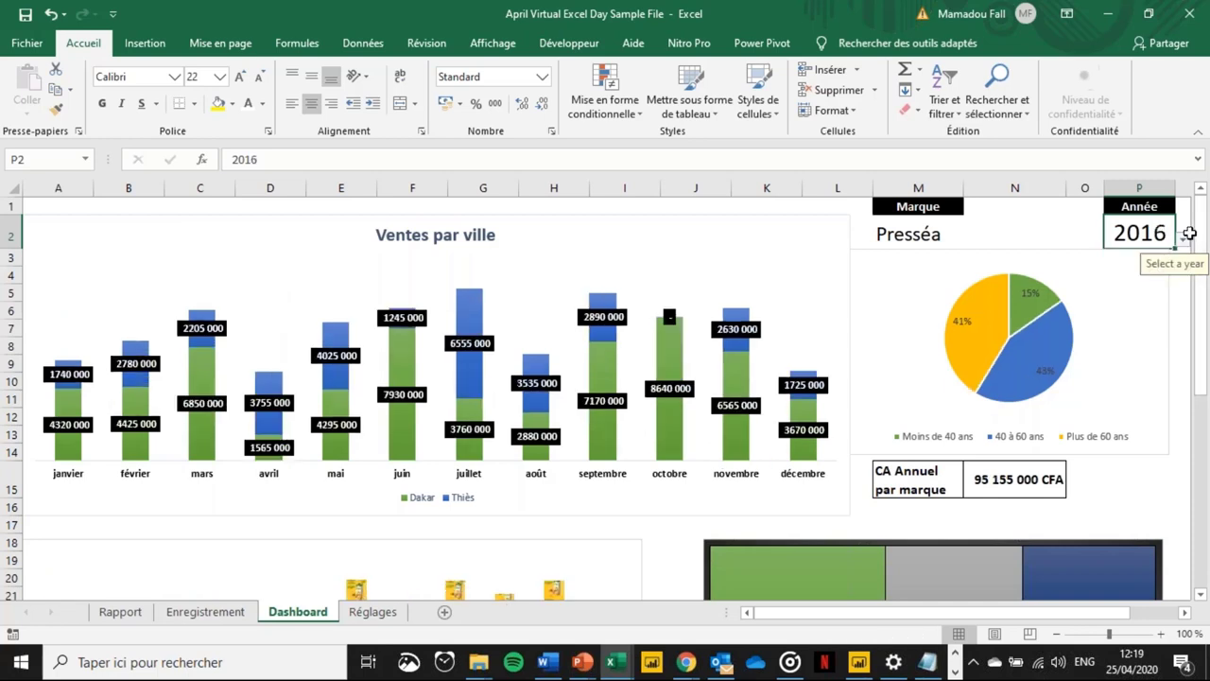
pyautogui.click(1182, 240)
pyautogui.click(1152, 255)
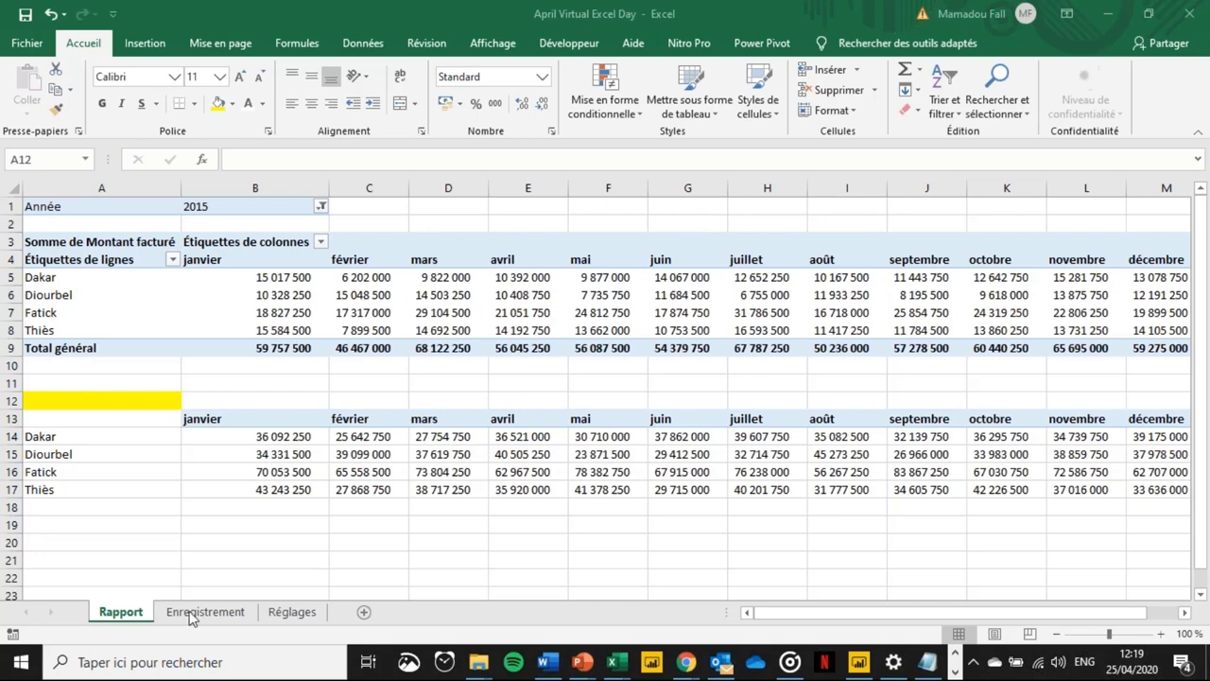
# - On Réglages, enter 2015 and 2016 in H4:H5 and extend the series to 2018
pyautogui.click(292, 612)
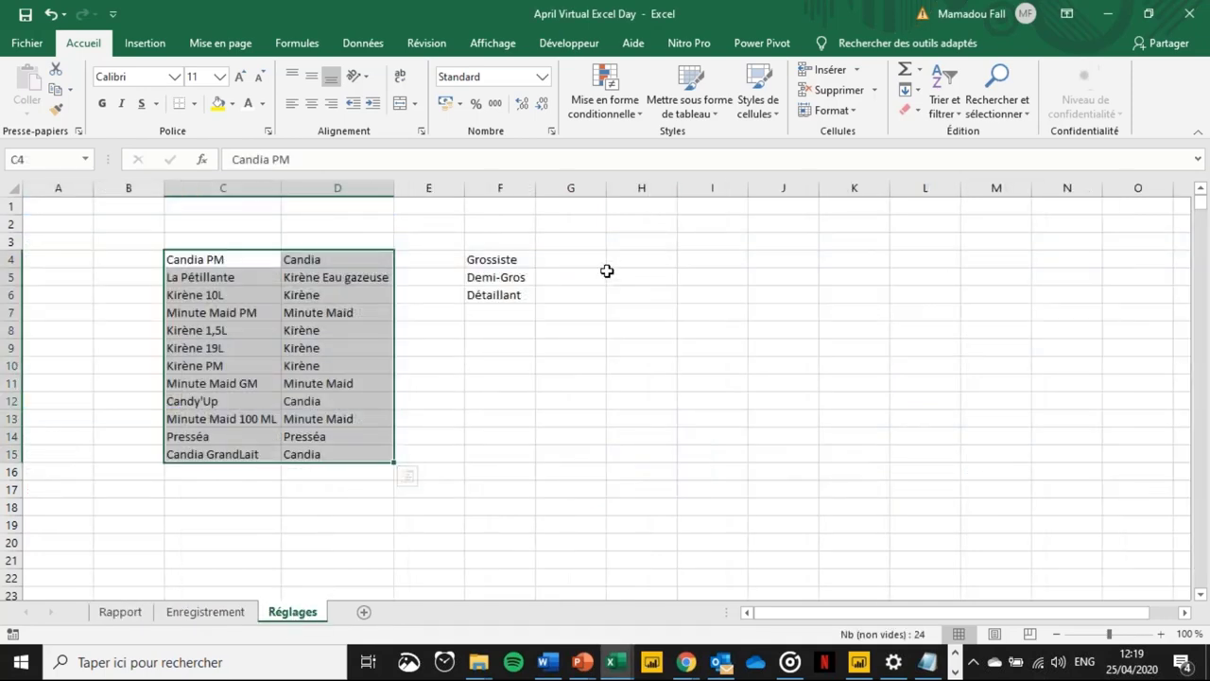
pyautogui.click(650, 258)
pyautogui.write('2015')
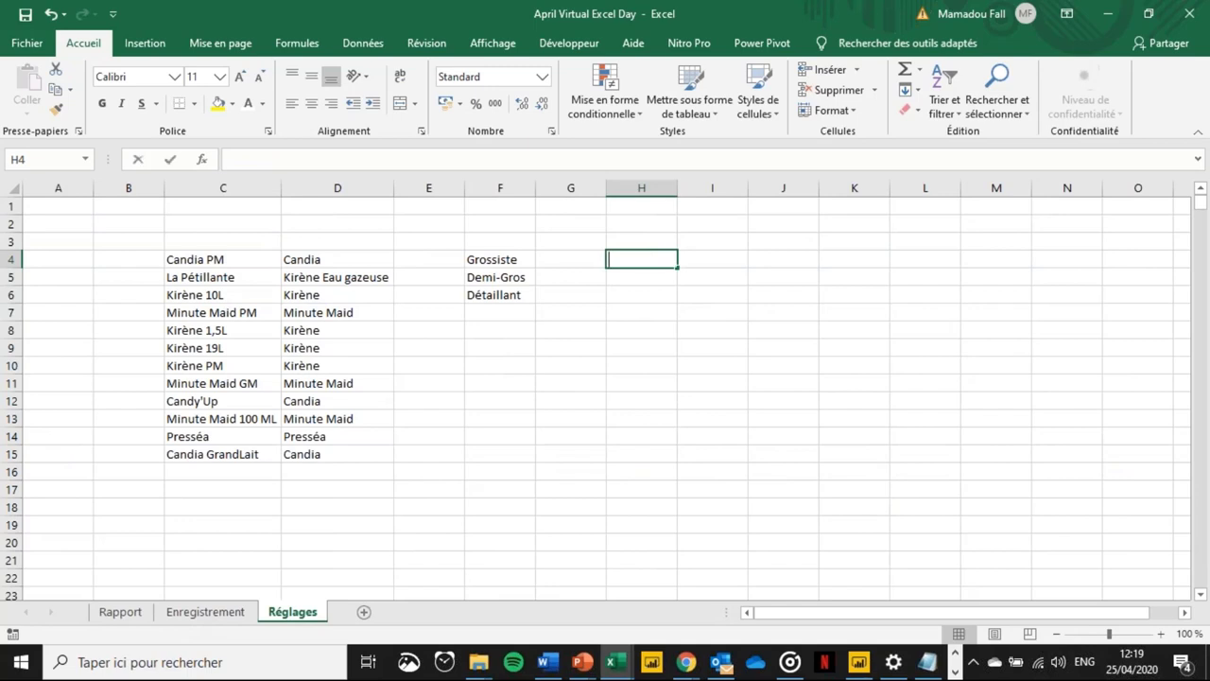
pyautogui.press('Return')
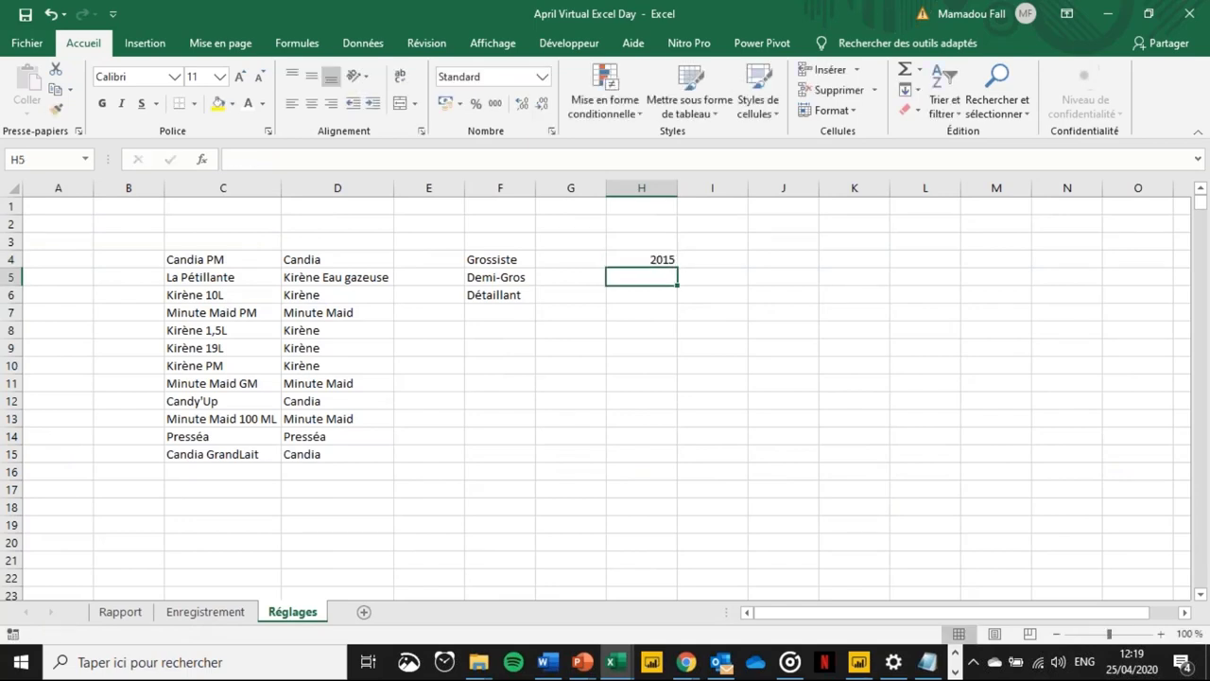
pyautogui.write('2016')
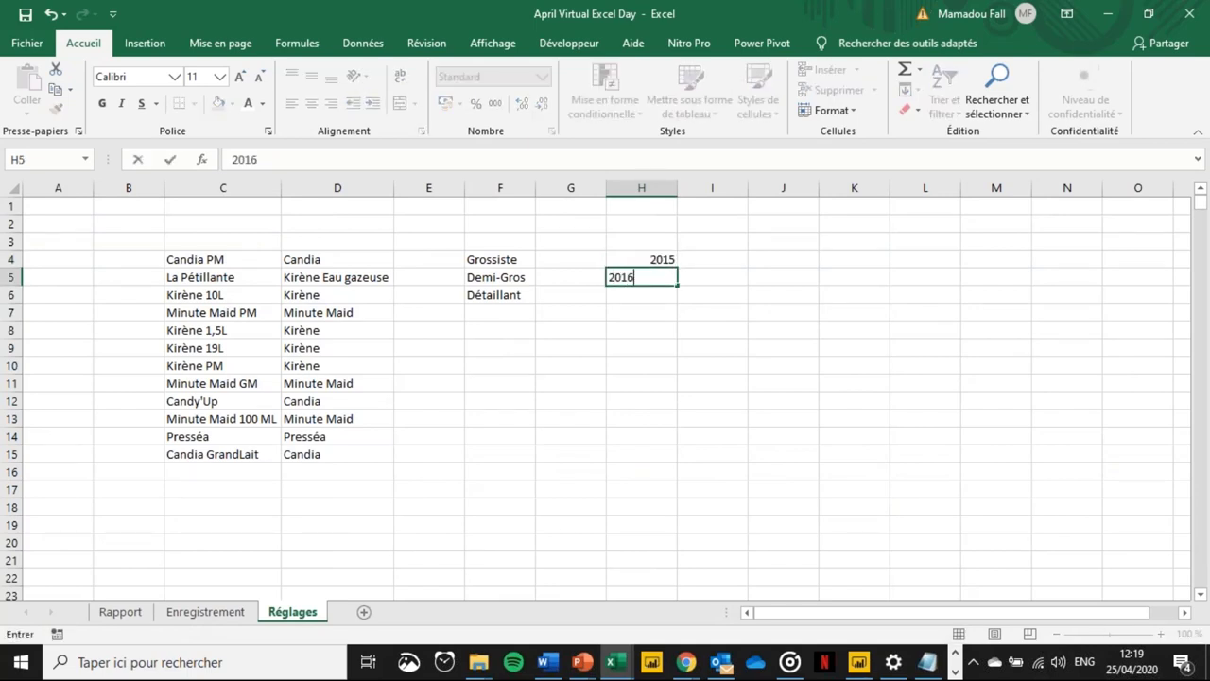
pyautogui.press('Return')
pyautogui.moveTo(652, 261); pyautogui.dragTo(677, 317)
pyautogui.click(655, 255)
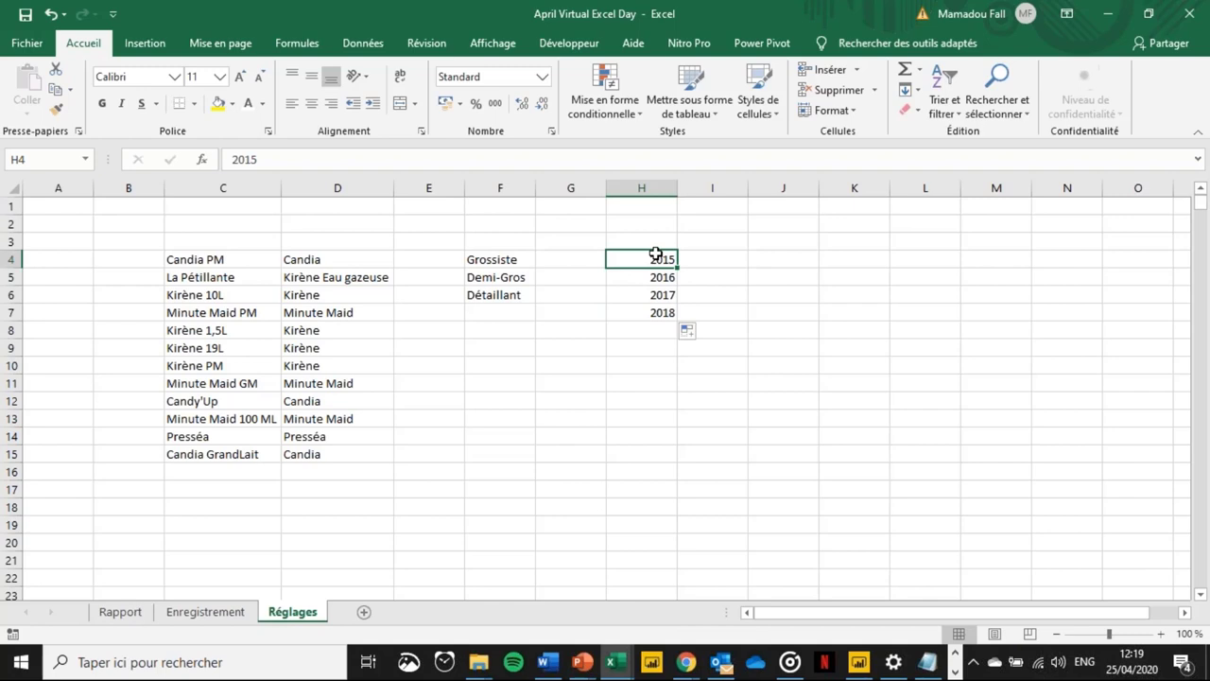
# - Name the year range H4:H7 'Années' via the Name Box
pyautogui.press('Down')
pyautogui.press('Down')
pyautogui.press('Up')
pyautogui.press('Up')
pyautogui.hotkey('shift', 'Down')
pyautogui.hotkey('shift', 'Down')
pyautogui.hotkey('shift', 'Down')
pyautogui.hotkey('ctrl', 'c')
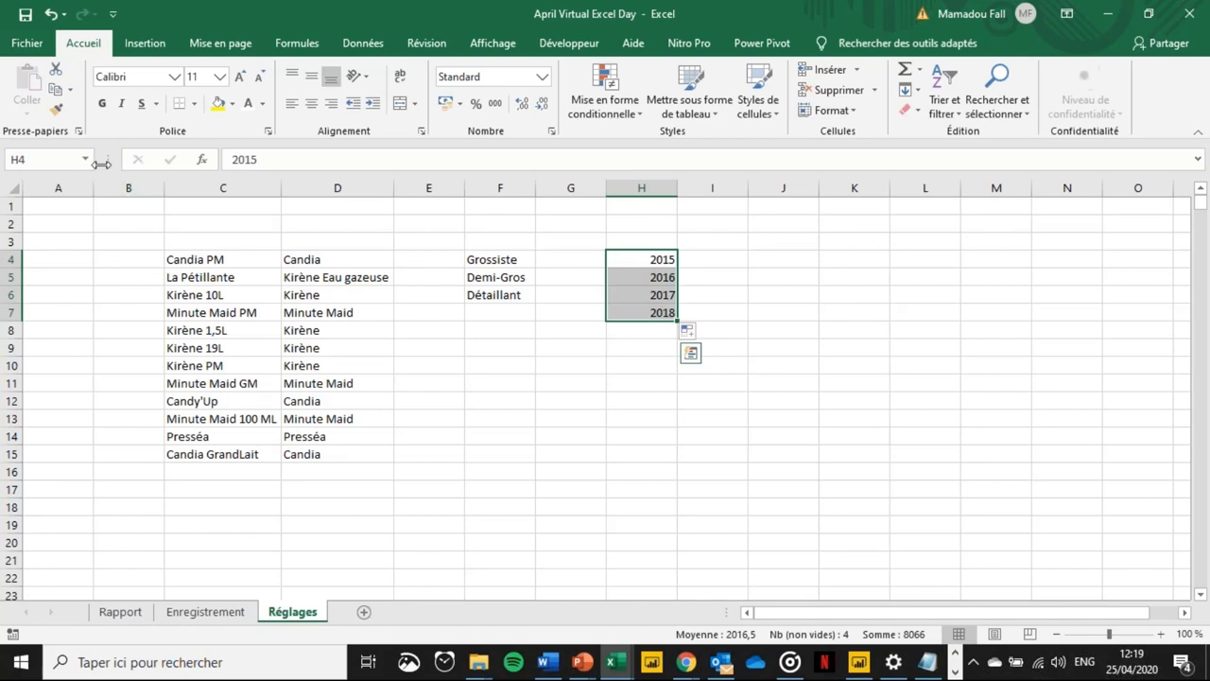
pyautogui.click(64, 159)
pyautogui.write('Années')
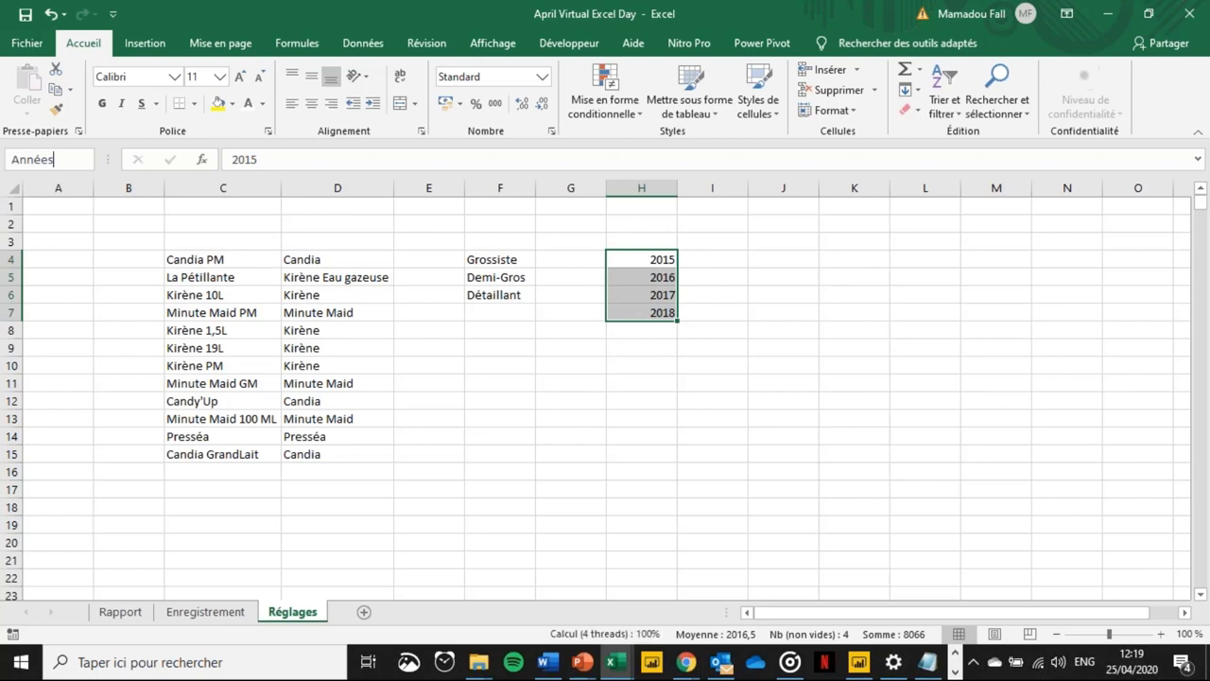
pyautogui.press('Return')
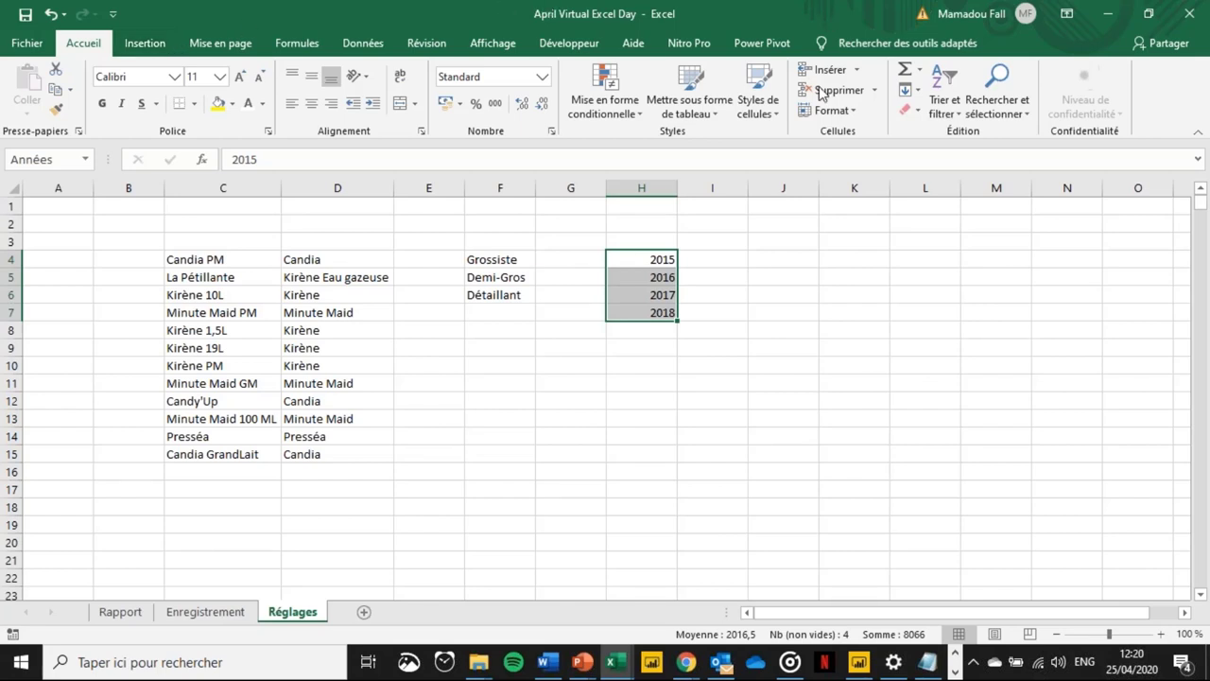
pyautogui.hotkey('ctrl', 'v')
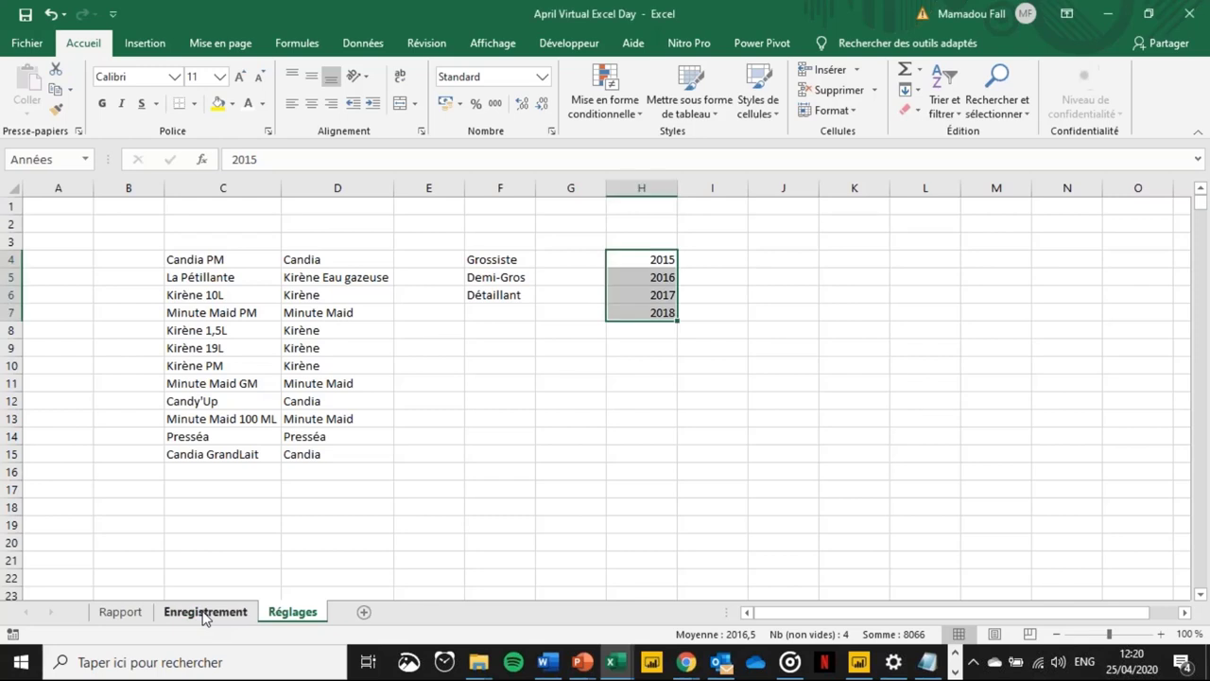
# - Give Rapport cell A12 list data validation with source =années
pyautogui.click(121, 612)
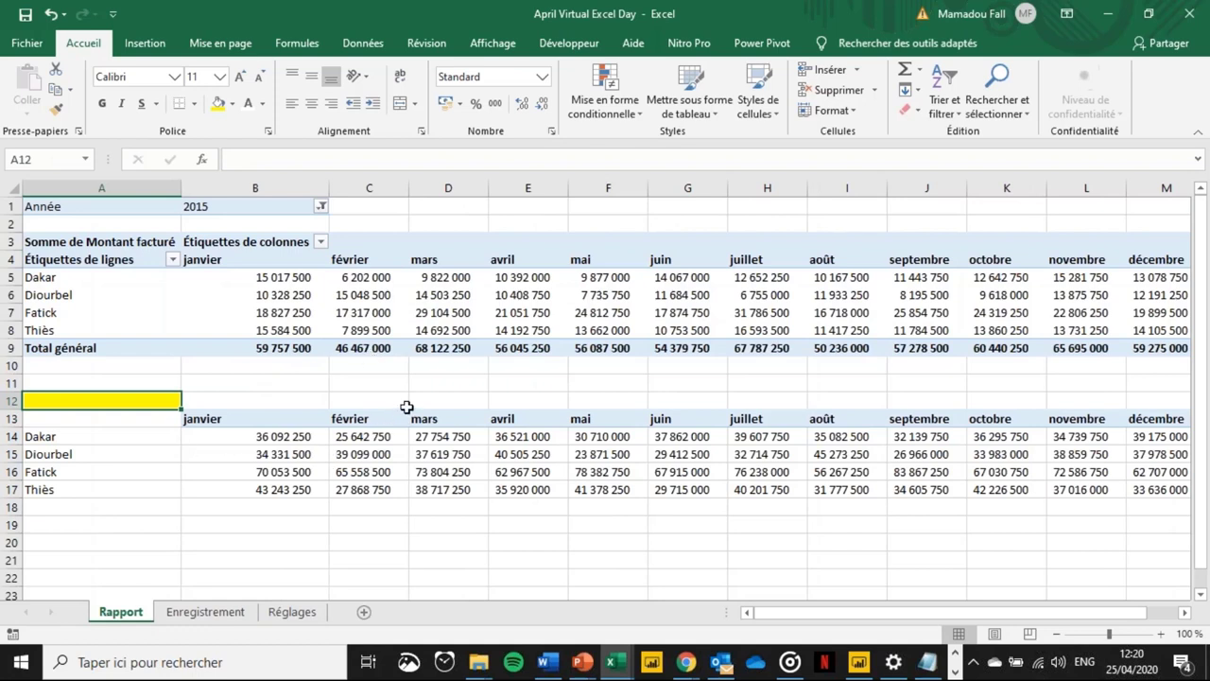
pyautogui.click(407, 401)
pyautogui.click(110, 399)
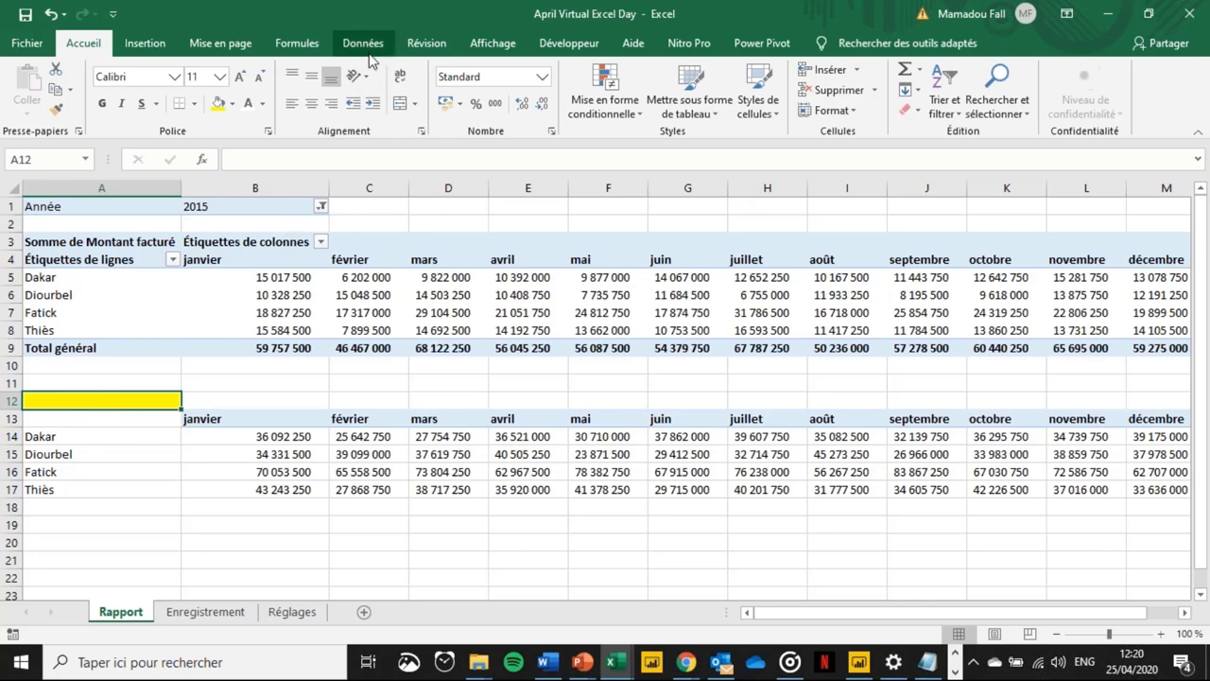
pyautogui.click(365, 45)
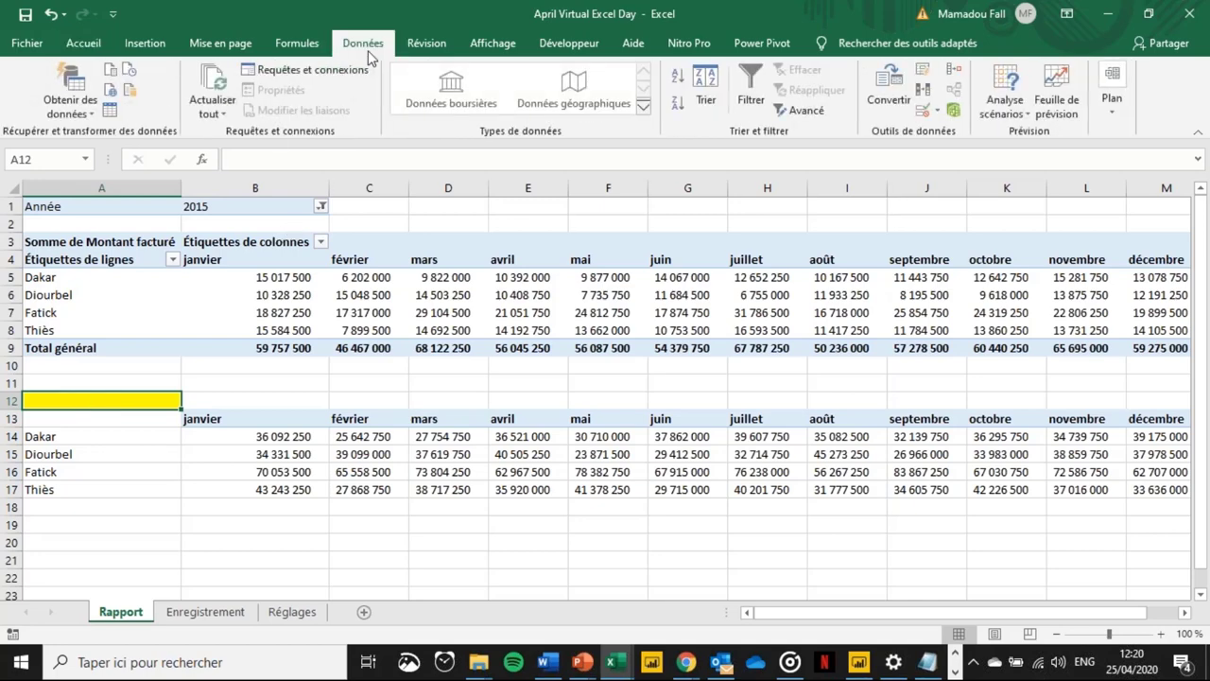
pyautogui.click(925, 112)
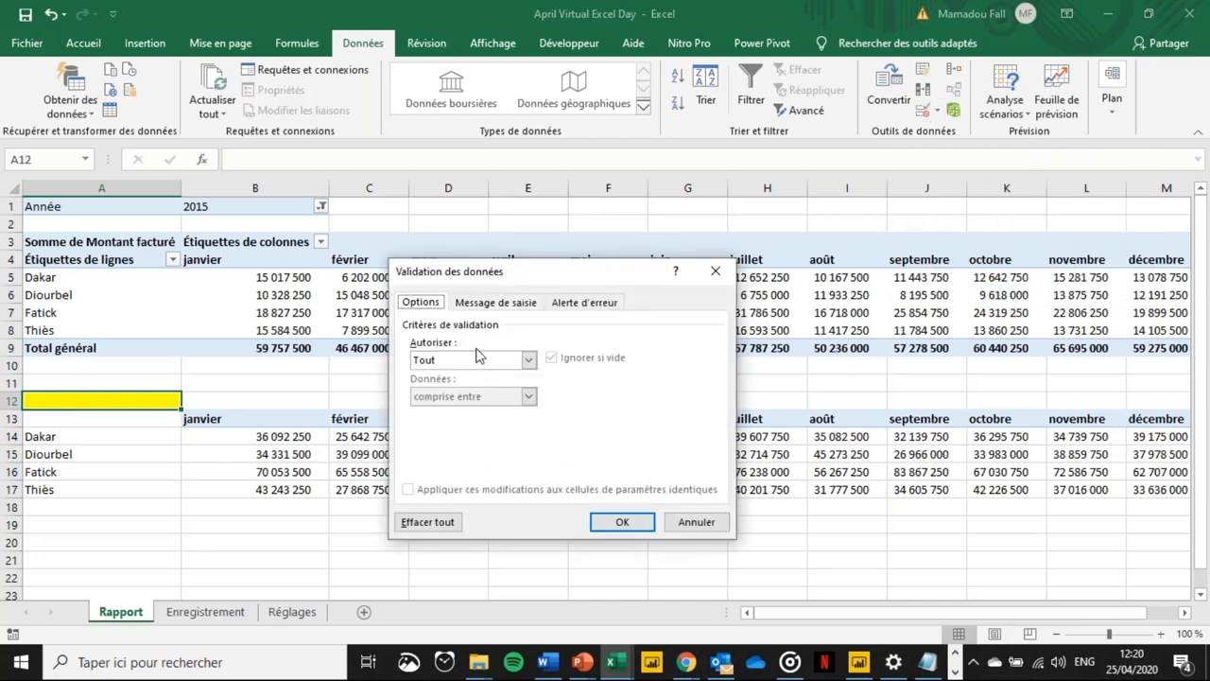
pyautogui.click(527, 359)
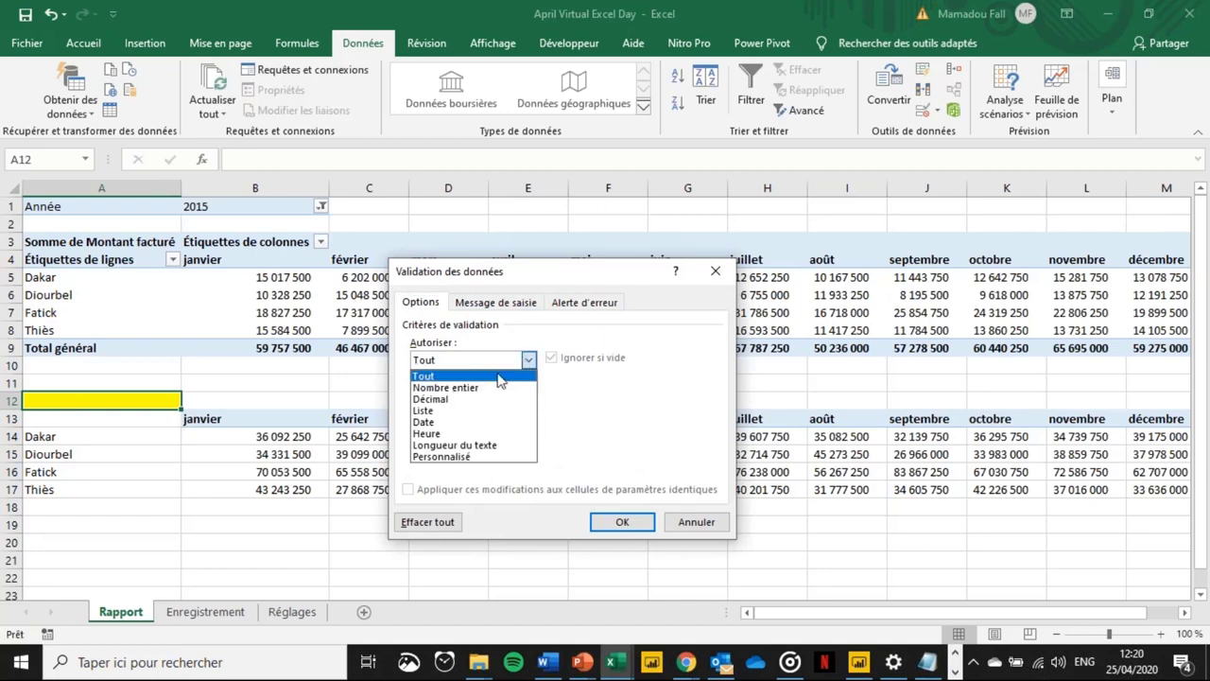
pyautogui.click(473, 411)
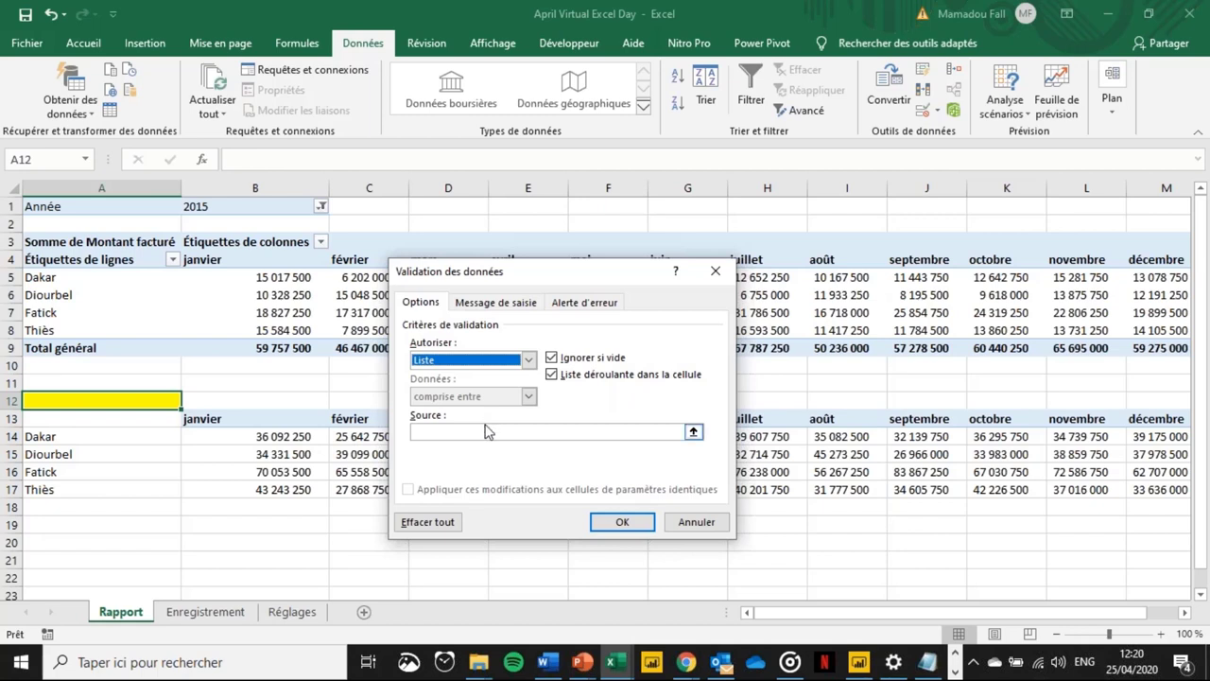
pyautogui.click(490, 431)
pyautogui.write('=années')
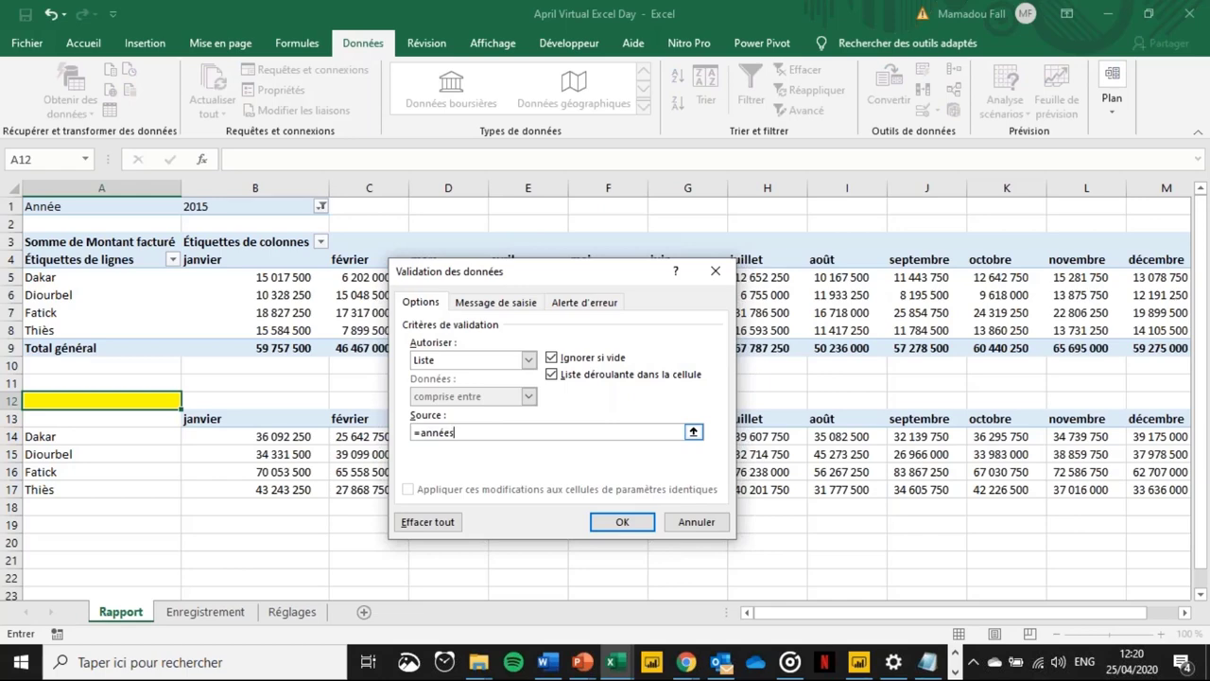
pyautogui.click(622, 522)
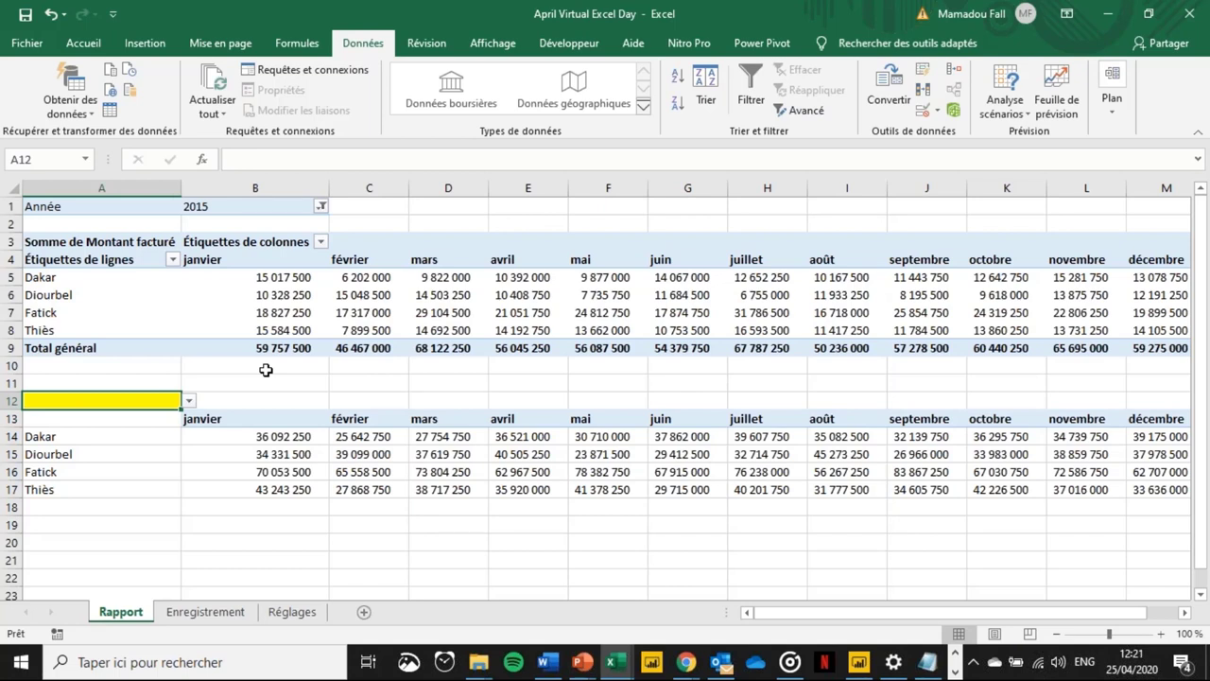
# - Pick 2015 from A12's year dropdown, then select B14's Dakar janvier formula
pyautogui.click(189, 401)
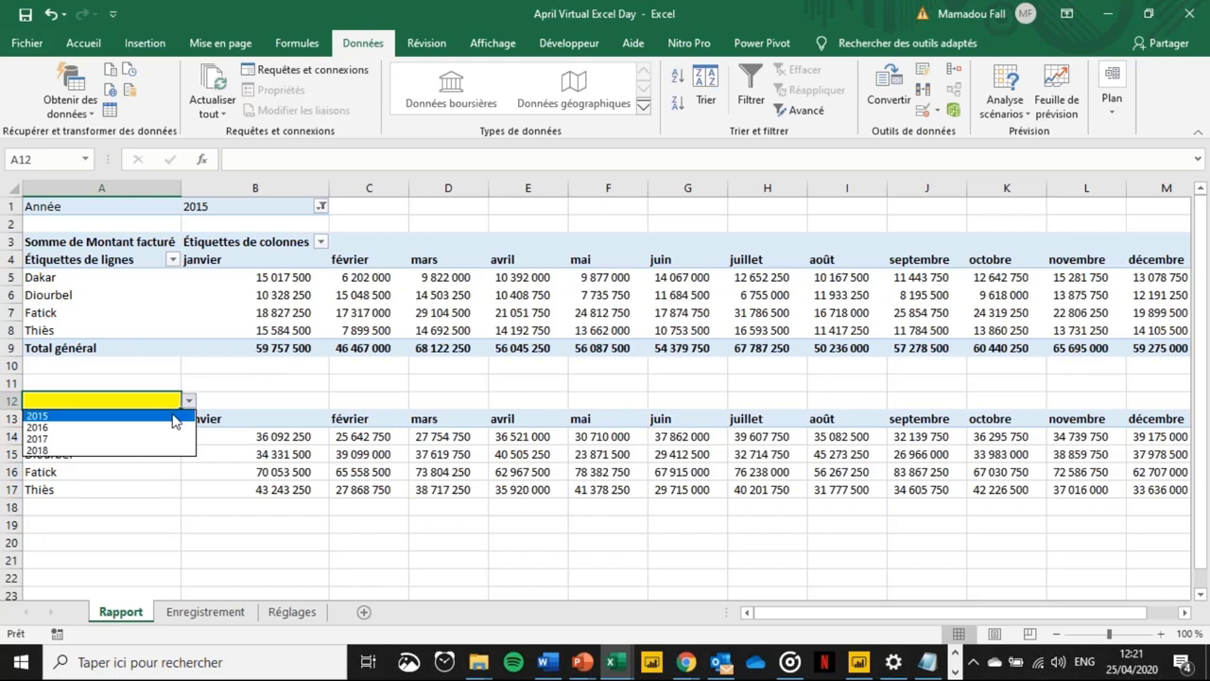
pyautogui.click(173, 415)
pyautogui.click(202, 431)
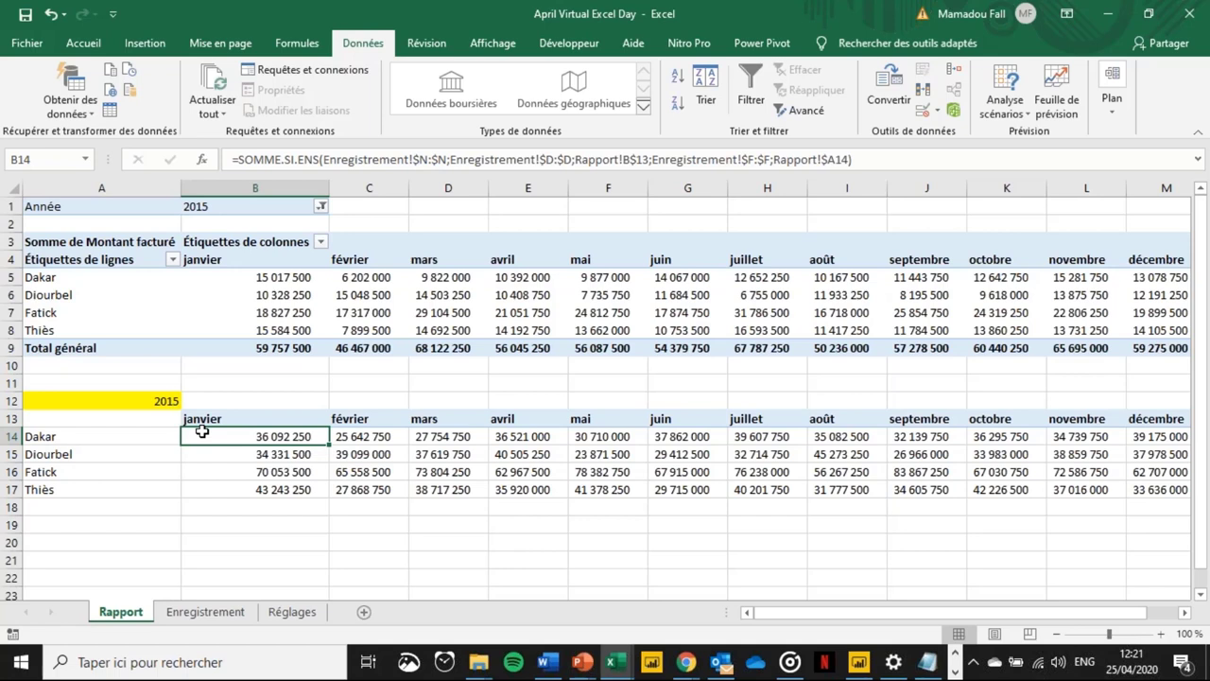
pyautogui.press('Up')
pyautogui.press('Up')
pyautogui.press('Left')
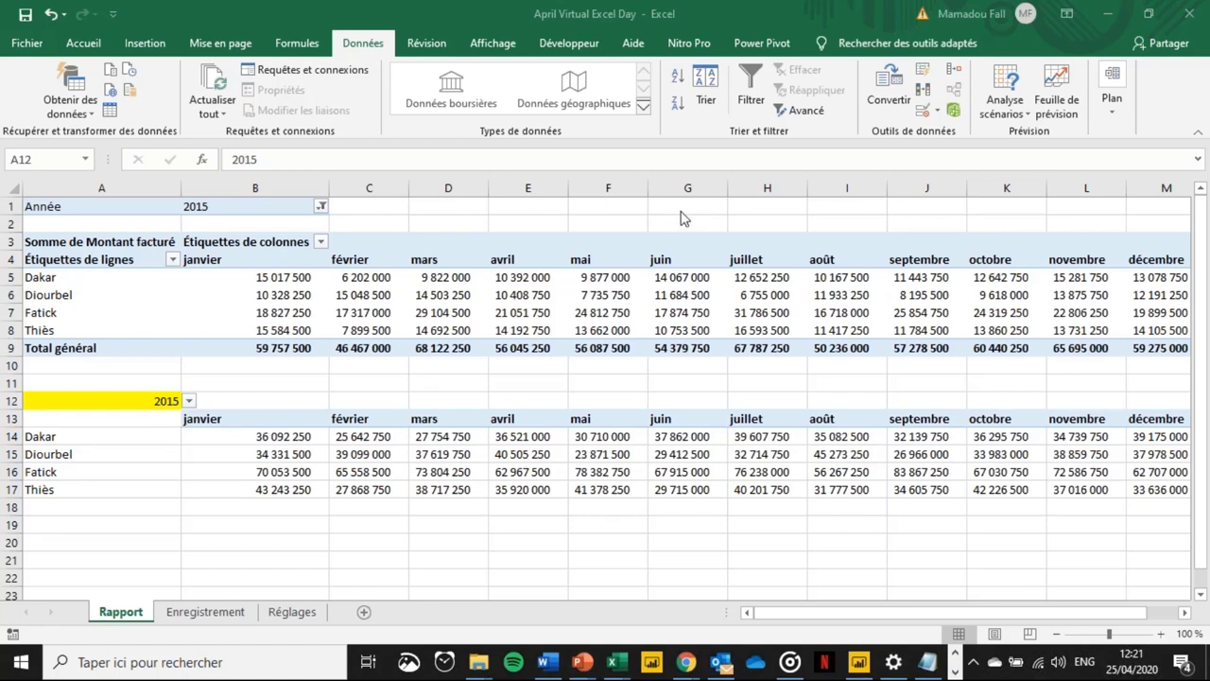
pyautogui.click(255, 436)
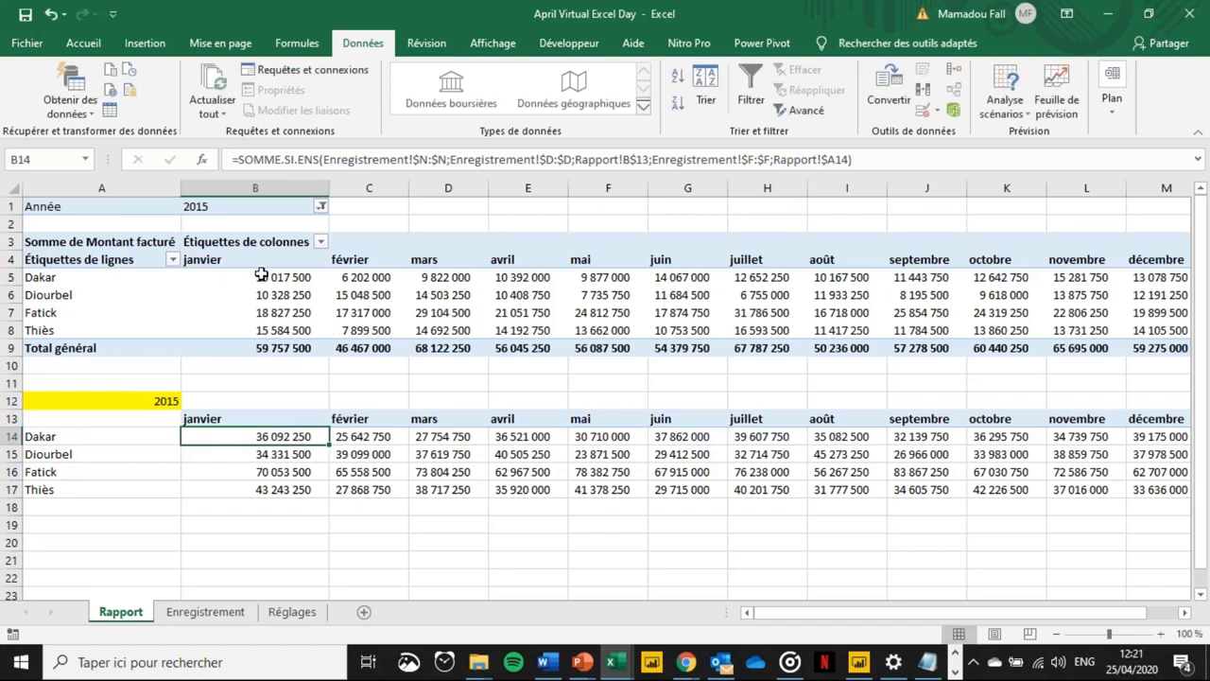
pyautogui.moveTo(261, 274)
# - Append the criterion Enregistrement!$E:$E matching Rapport!$A$12 to B14's SOMME.SI.ENS formula
pyautogui.click(905, 162)
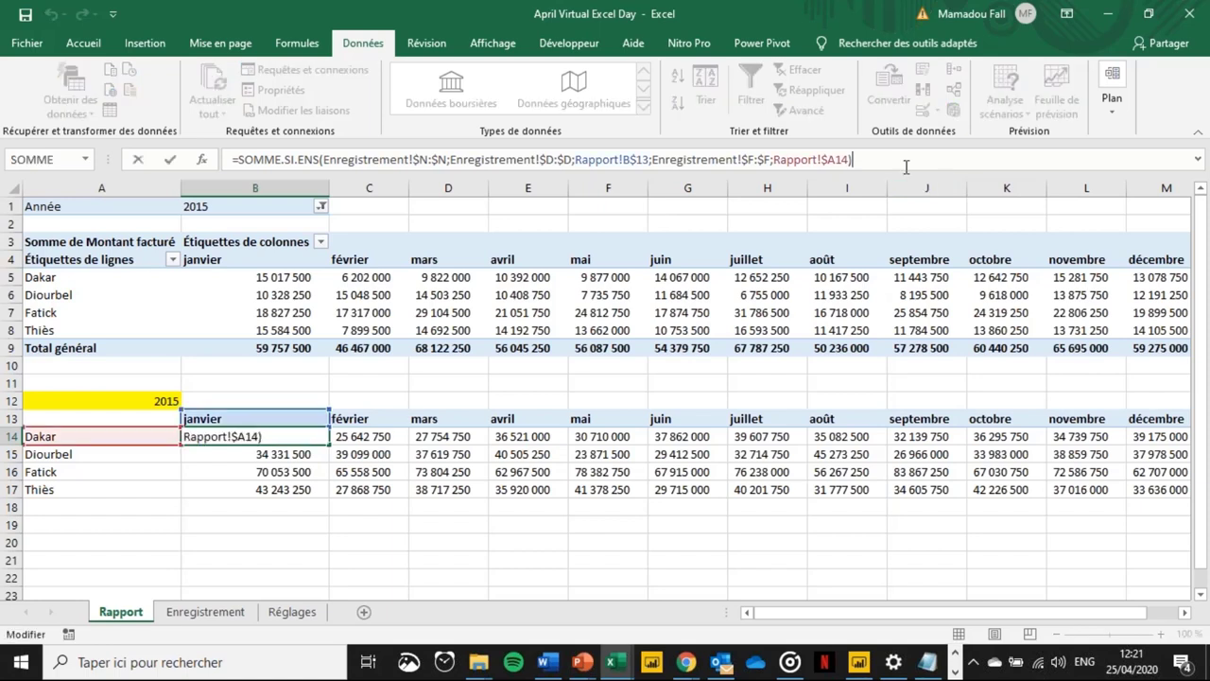
pyautogui.press('BackSpace')
pyautogui.write(';')
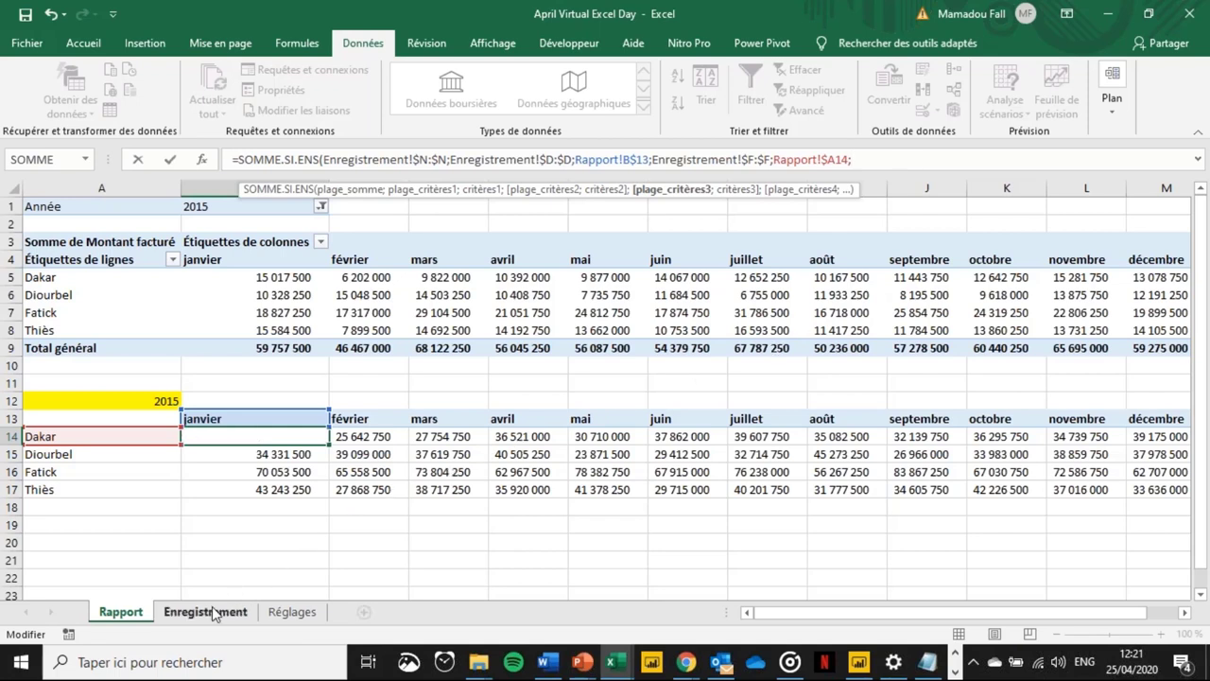
pyautogui.click(213, 613)
pyautogui.click(225, 188)
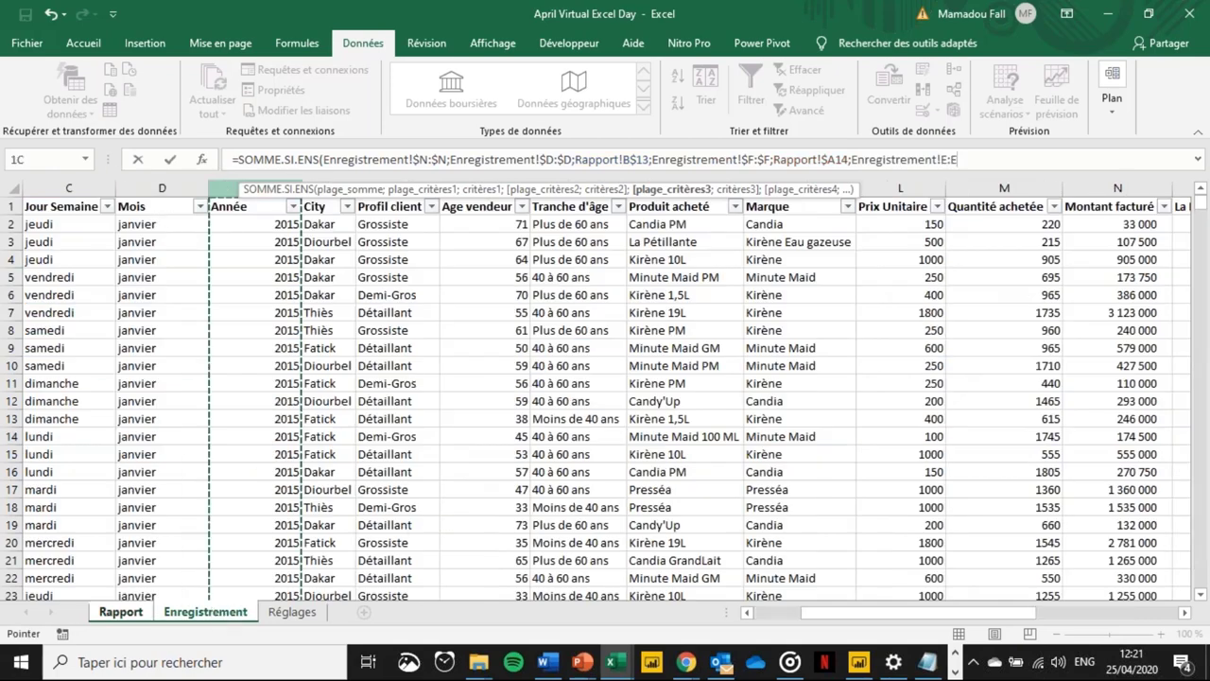
pyautogui.press('F4')
pyautogui.write(';')
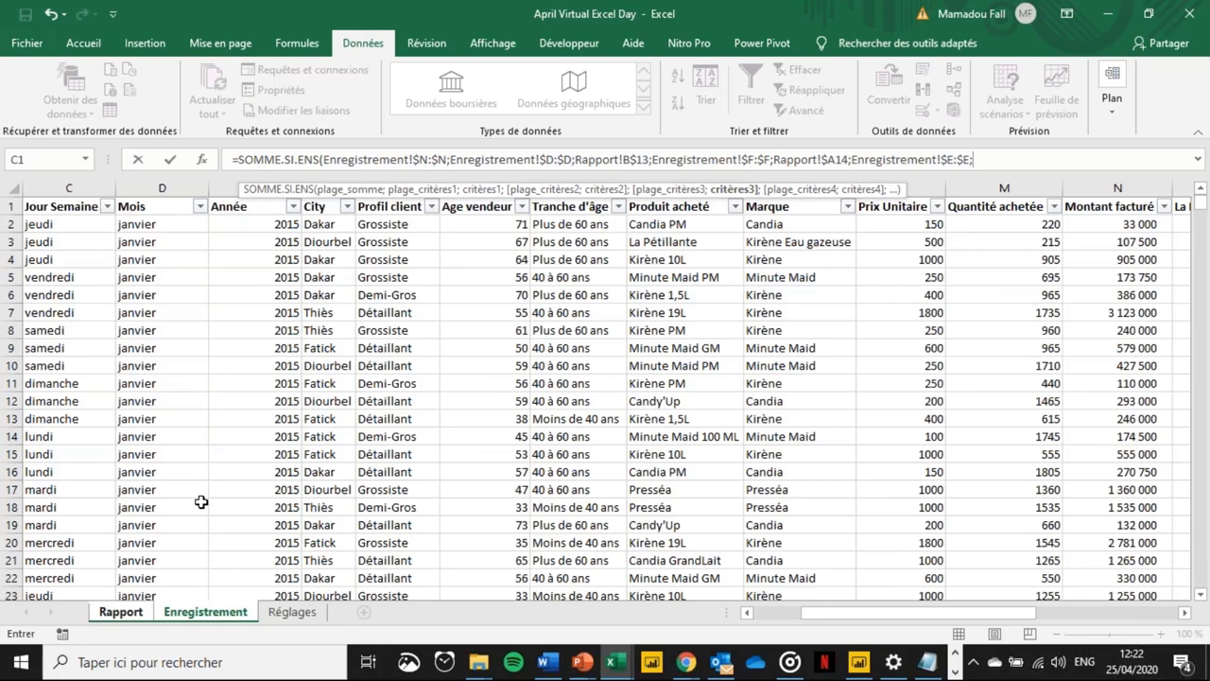
pyautogui.click(134, 616)
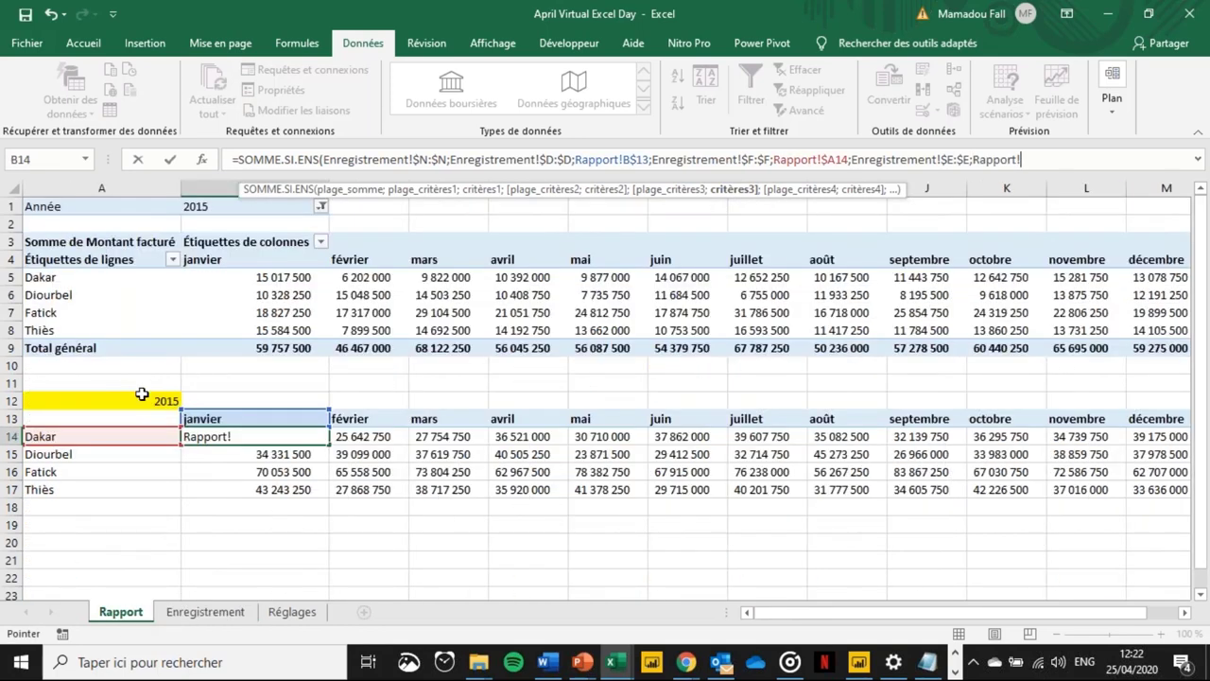
pyautogui.click(131, 402)
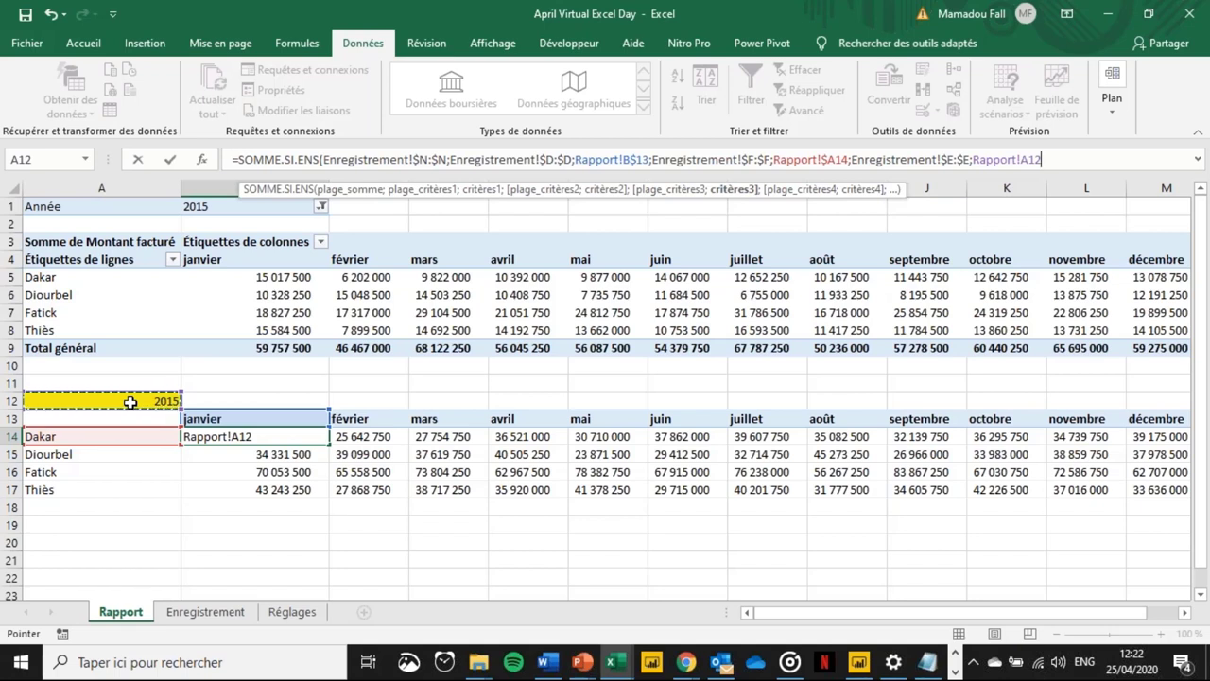
pyautogui.press('F4')
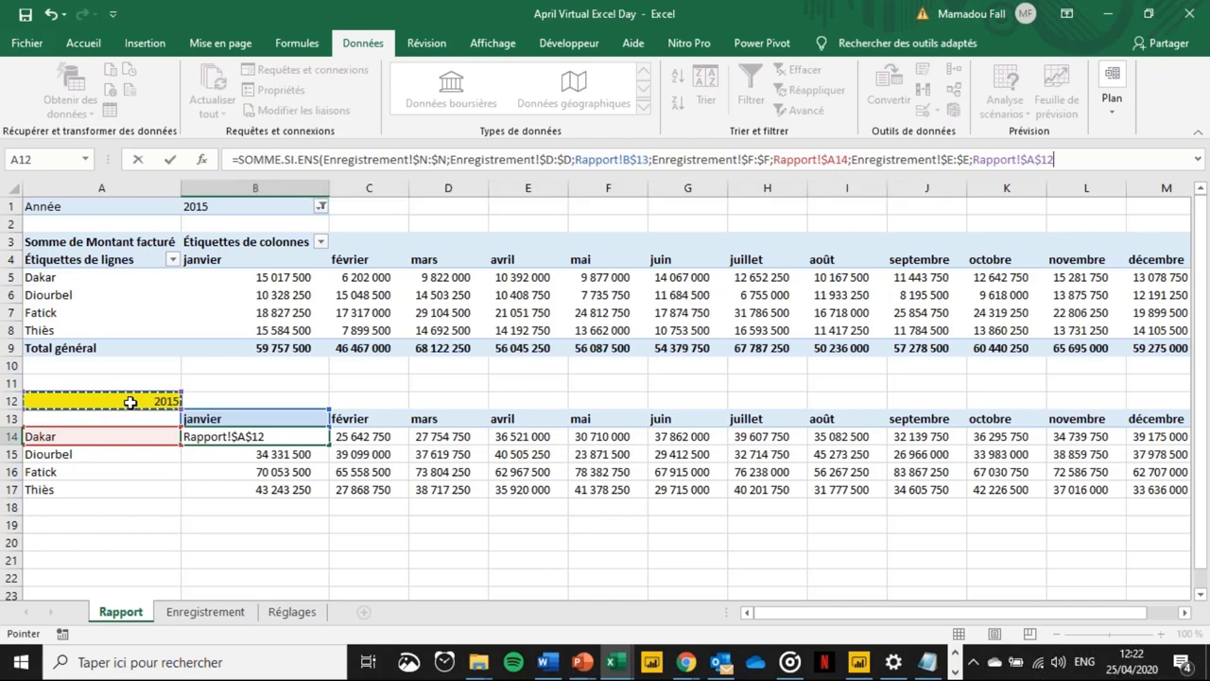
pyautogui.hotkey('ctrl', 'Return')
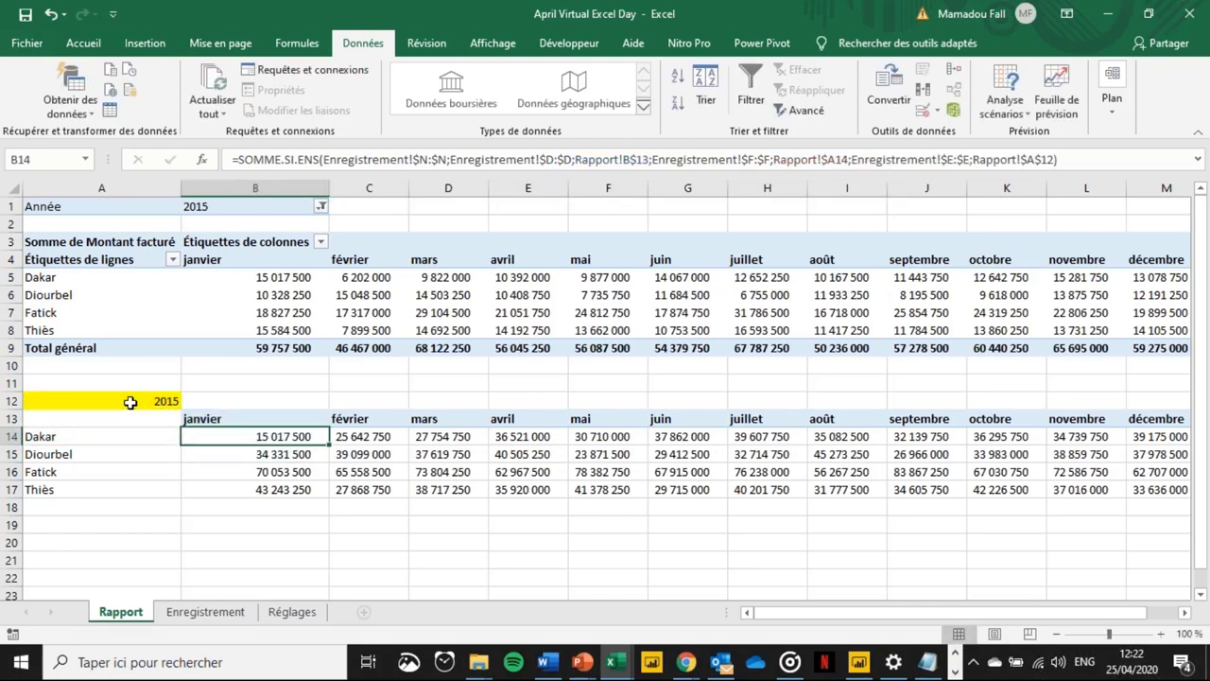
# - Copy B14's year-filtered formula across the grid to M17
pyautogui.click(247, 274)
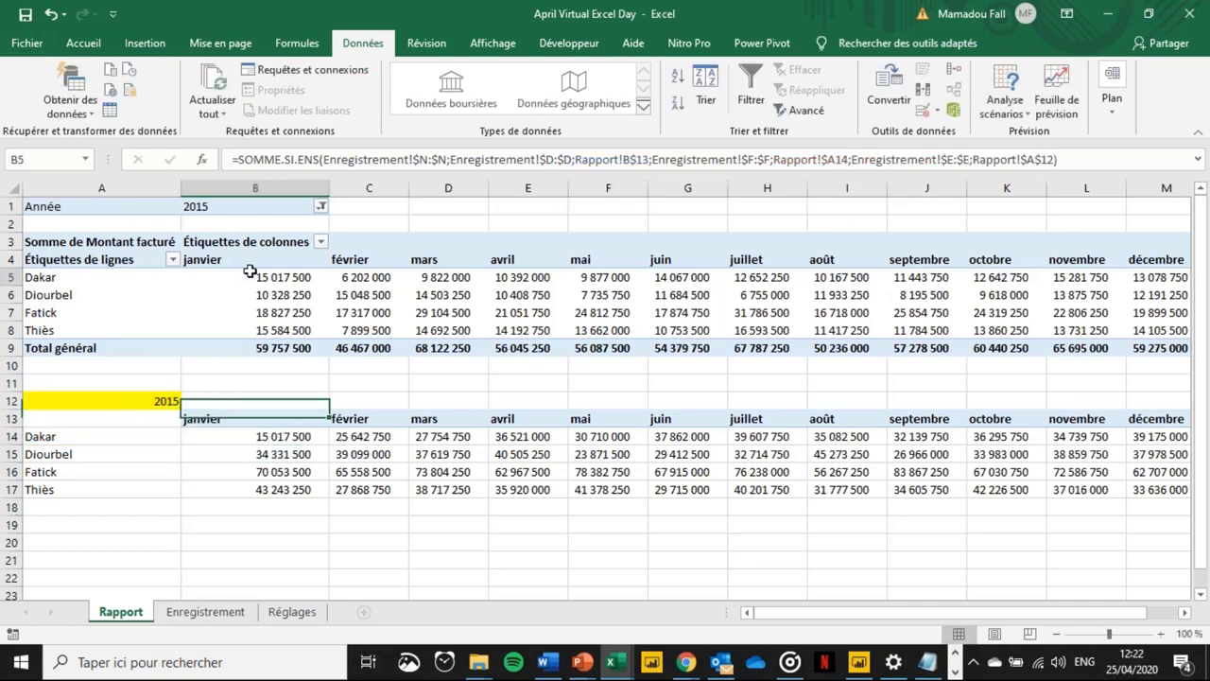
pyautogui.click(301, 436)
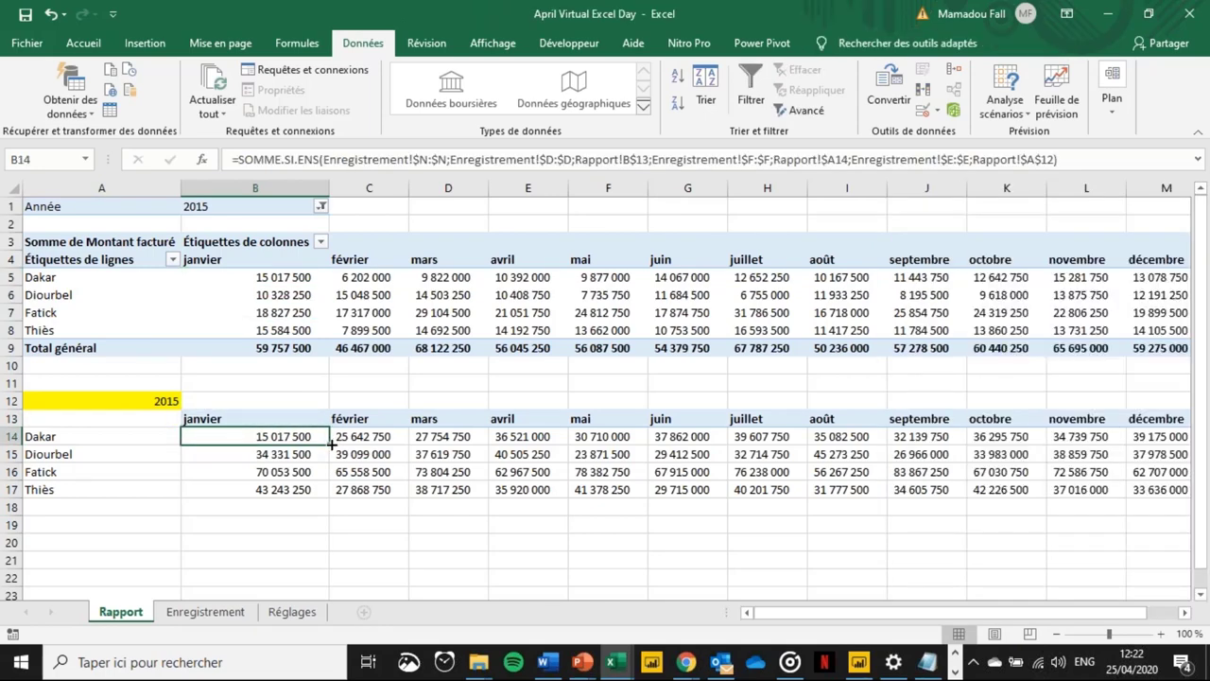
pyautogui.moveTo(326, 456); pyautogui.dragTo(1027, 498)
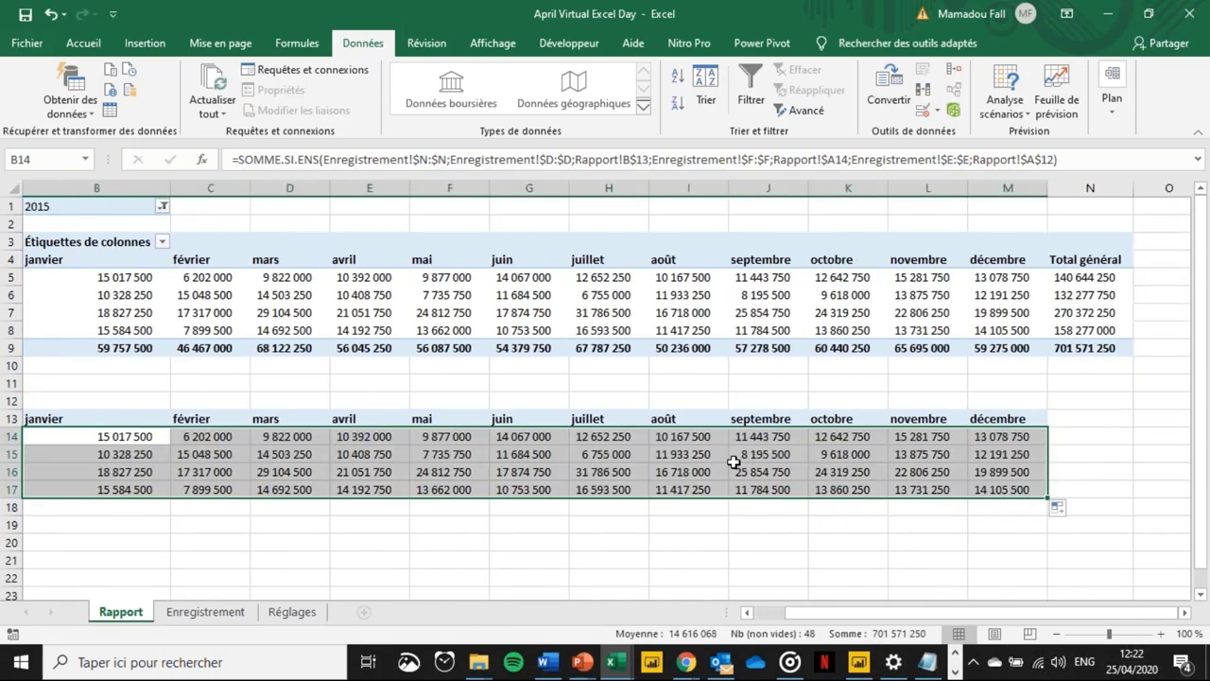
pyautogui.hscroll(-2, 734, 462)
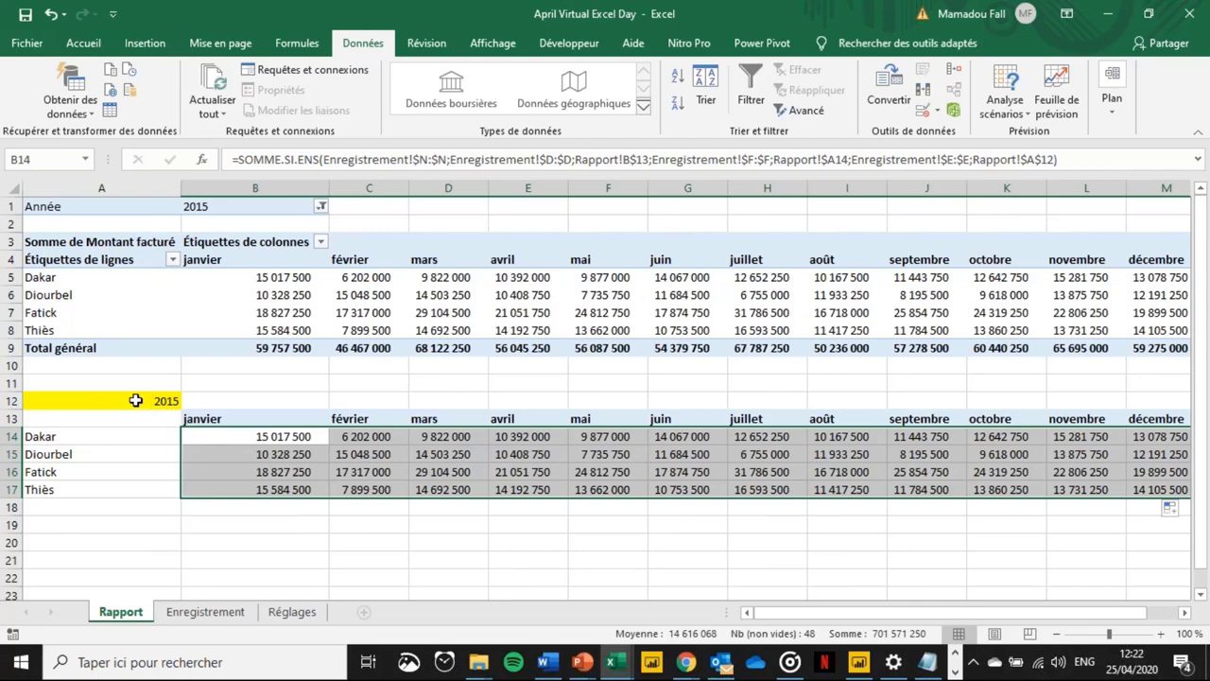
# - Cycle A12's year through 2016, 2017 and 2018, then set it back to 2015
pyautogui.click(135, 401)
pyautogui.click(190, 401)
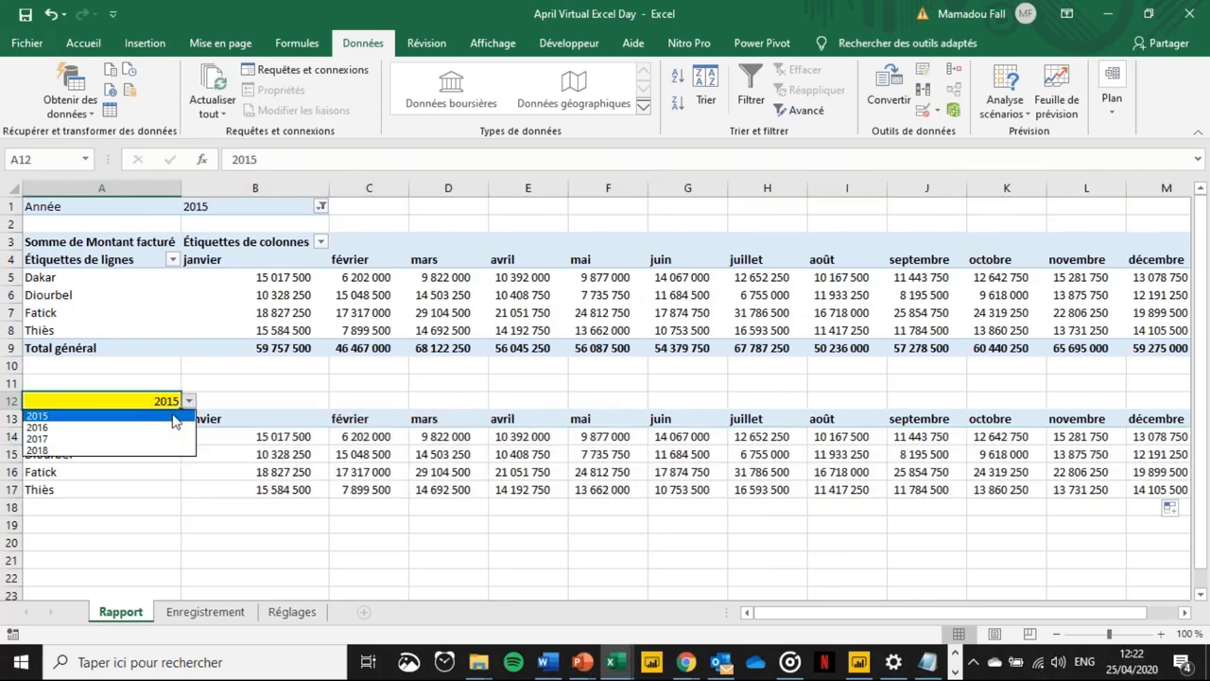
pyautogui.click(162, 427)
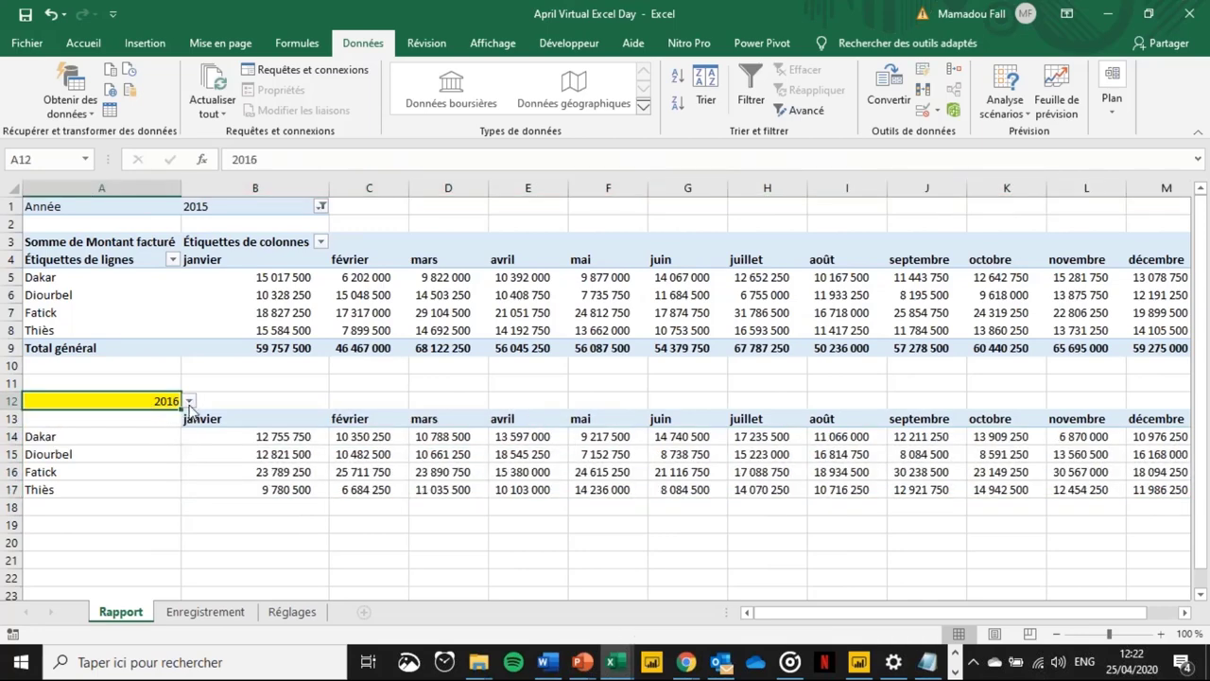
pyautogui.click(190, 401)
pyautogui.click(154, 440)
pyautogui.click(190, 400)
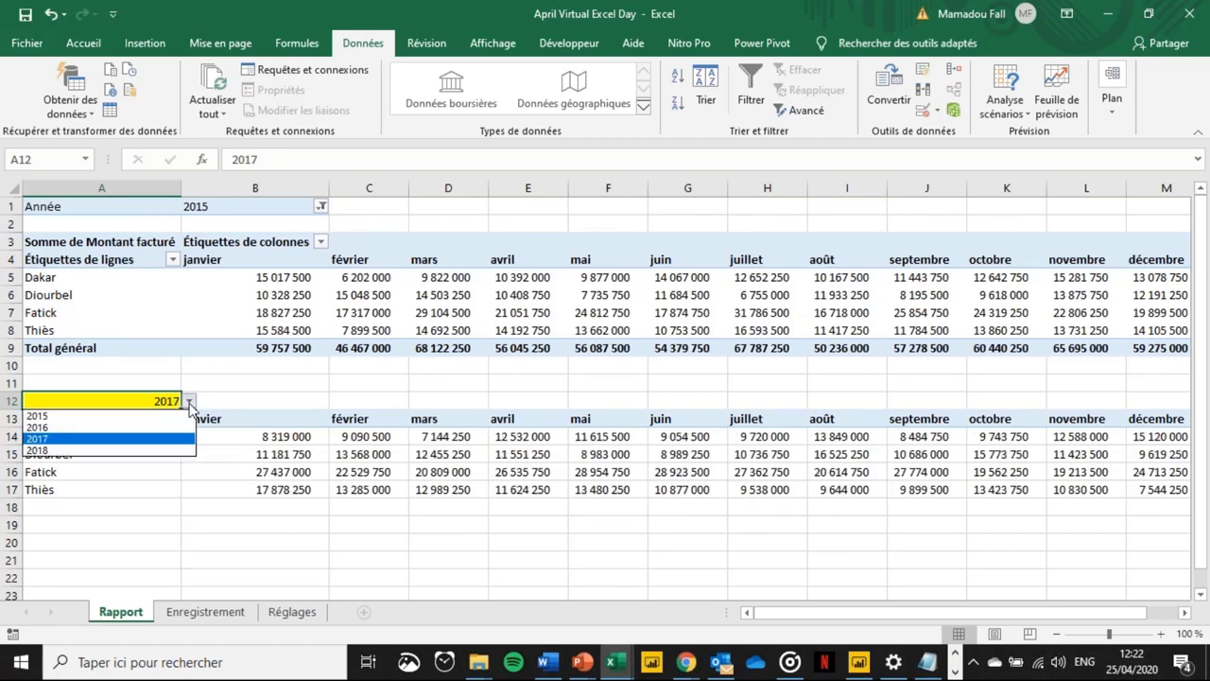
pyautogui.click(163, 452)
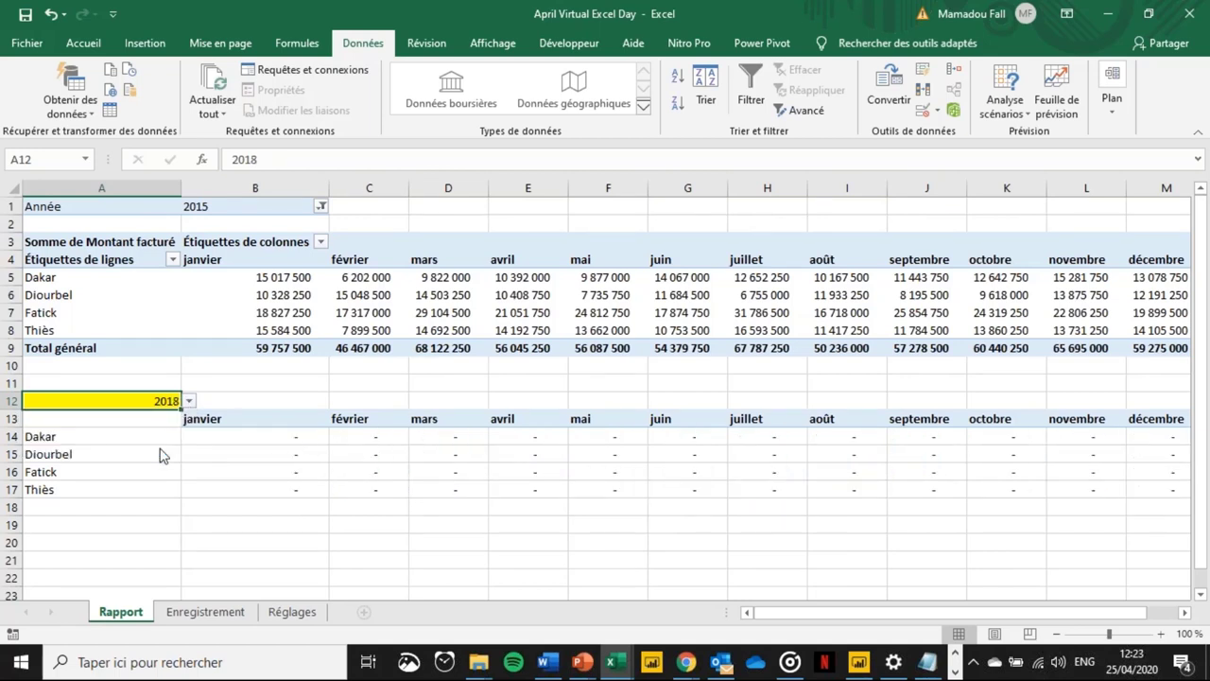
pyautogui.click(190, 401)
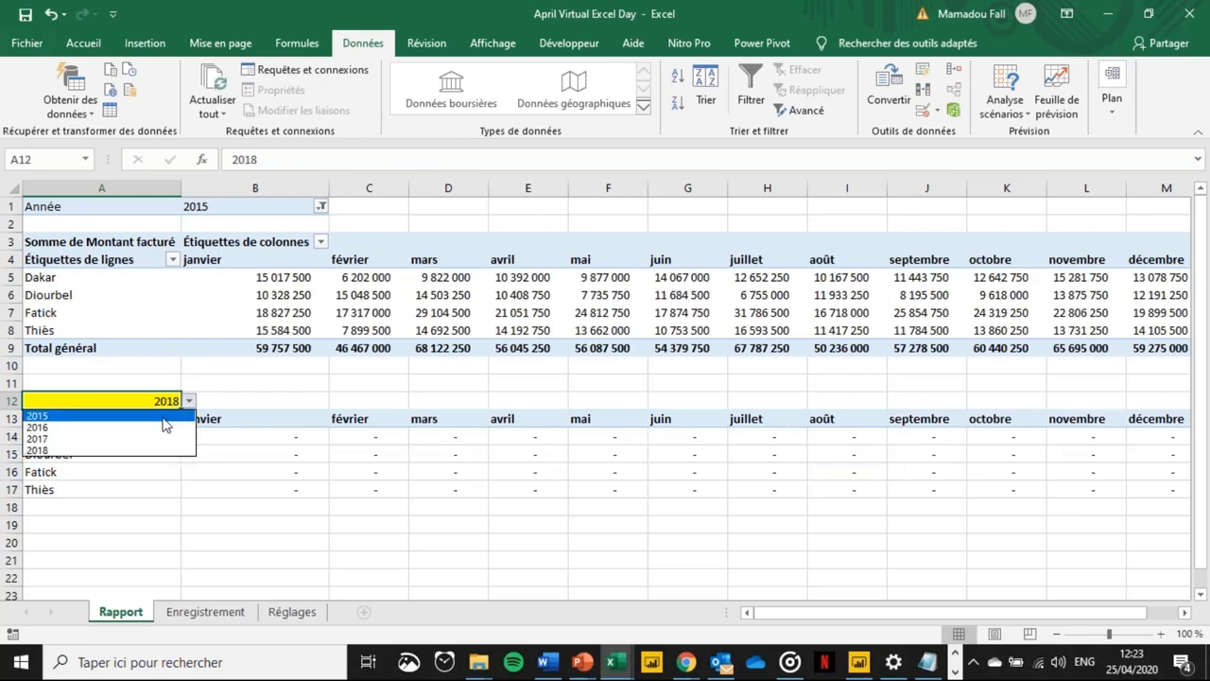
pyautogui.click(163, 417)
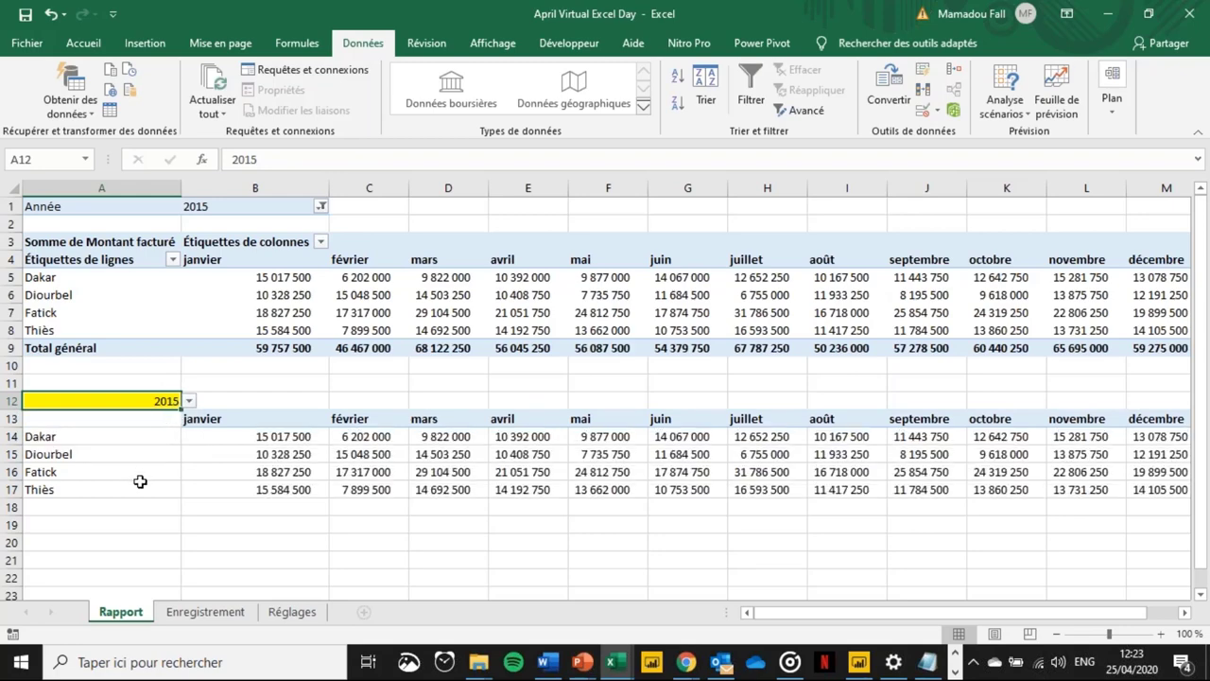
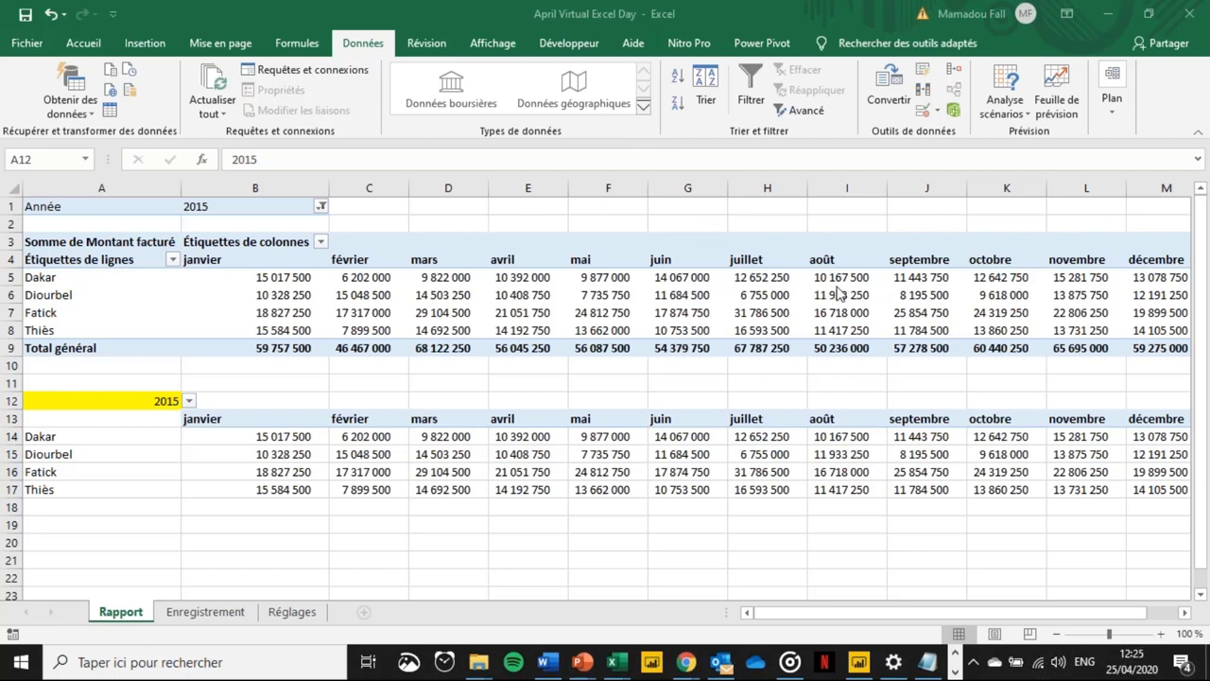
# - Switch to the Enregistrement sheet and jump through the Profil client column to its last row
pyautogui.click(147, 401)
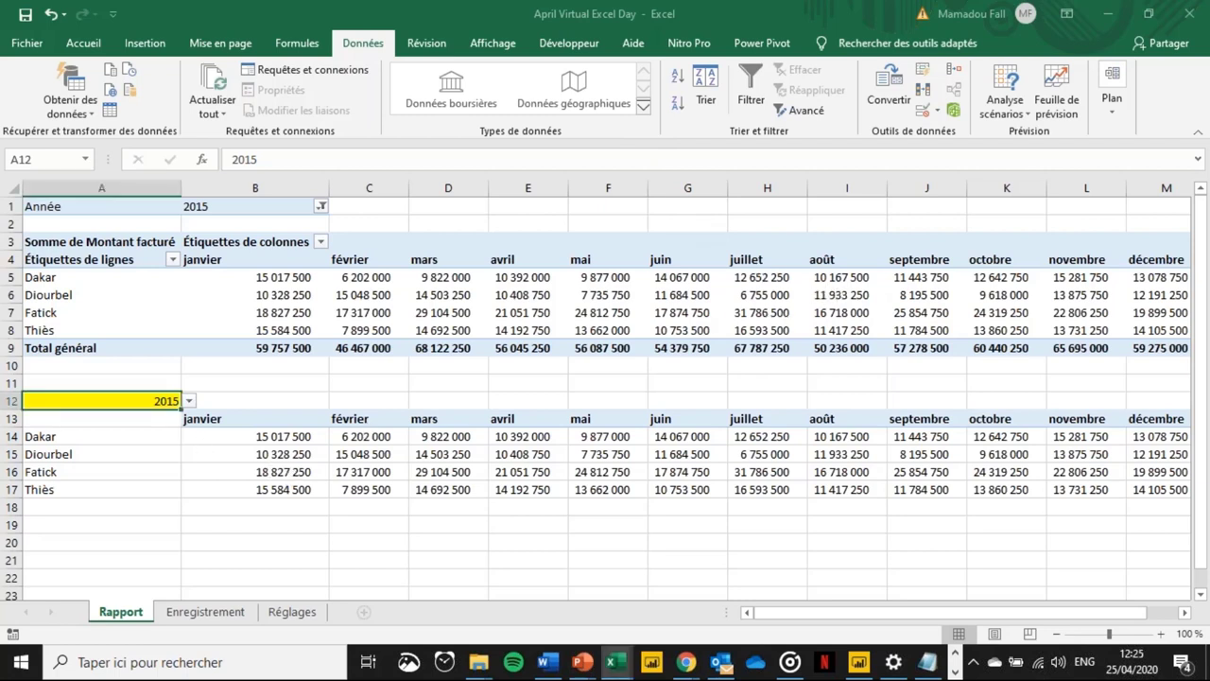
pyautogui.click(206, 612)
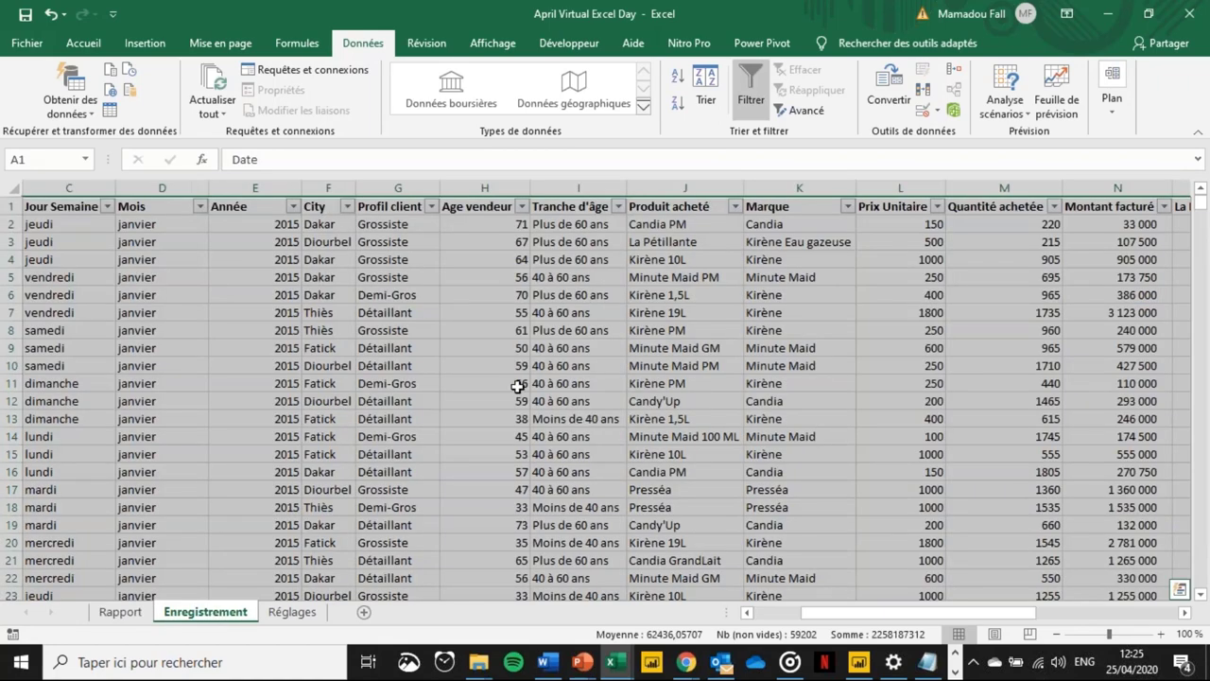
pyautogui.click(516, 384)
pyautogui.press('Left')
pyautogui.press('Left')
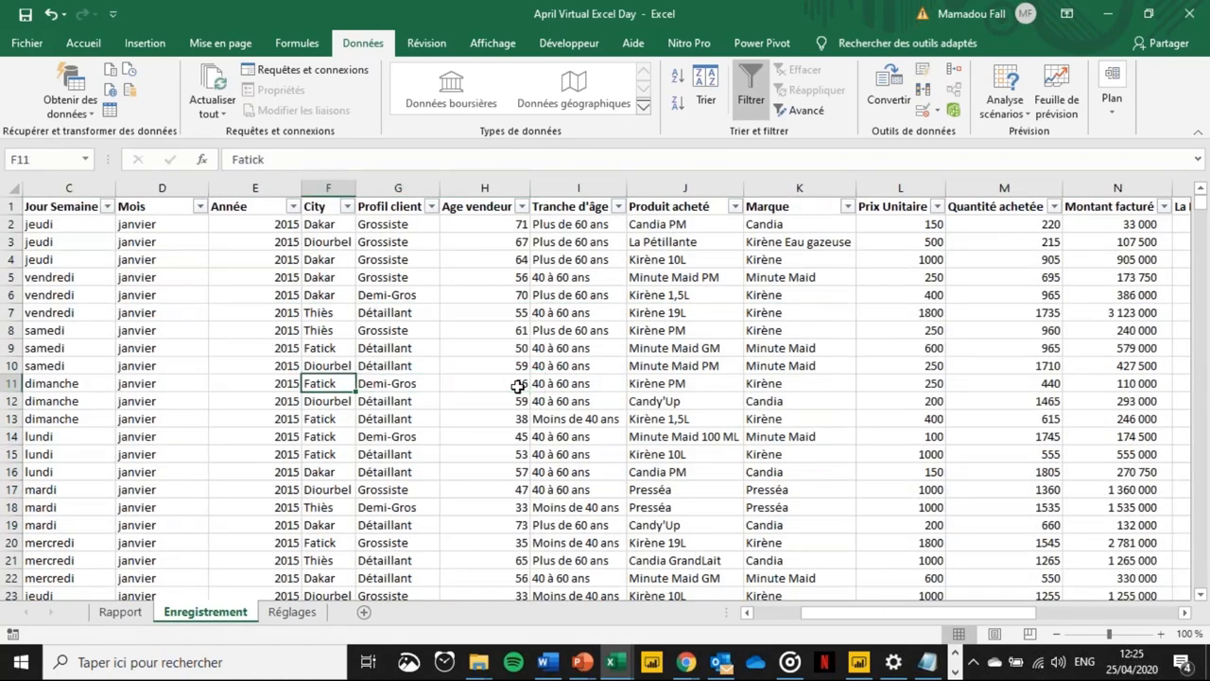
pyautogui.press('Right')
pyautogui.hotkey('ctrl', 'Up')
pyautogui.press('Down')
pyautogui.hotkey('ctrl', 'Down')
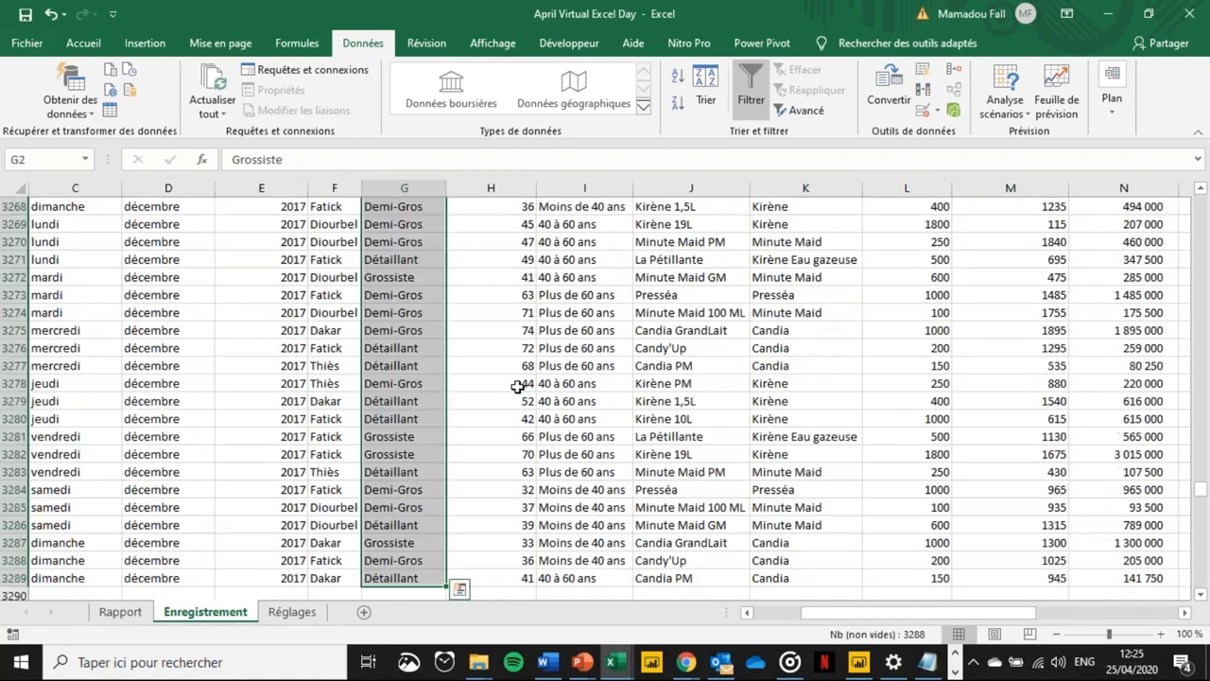
pyautogui.hotkey('ctrl', 'Up')
pyautogui.press('Down')
pyautogui.press('Down')
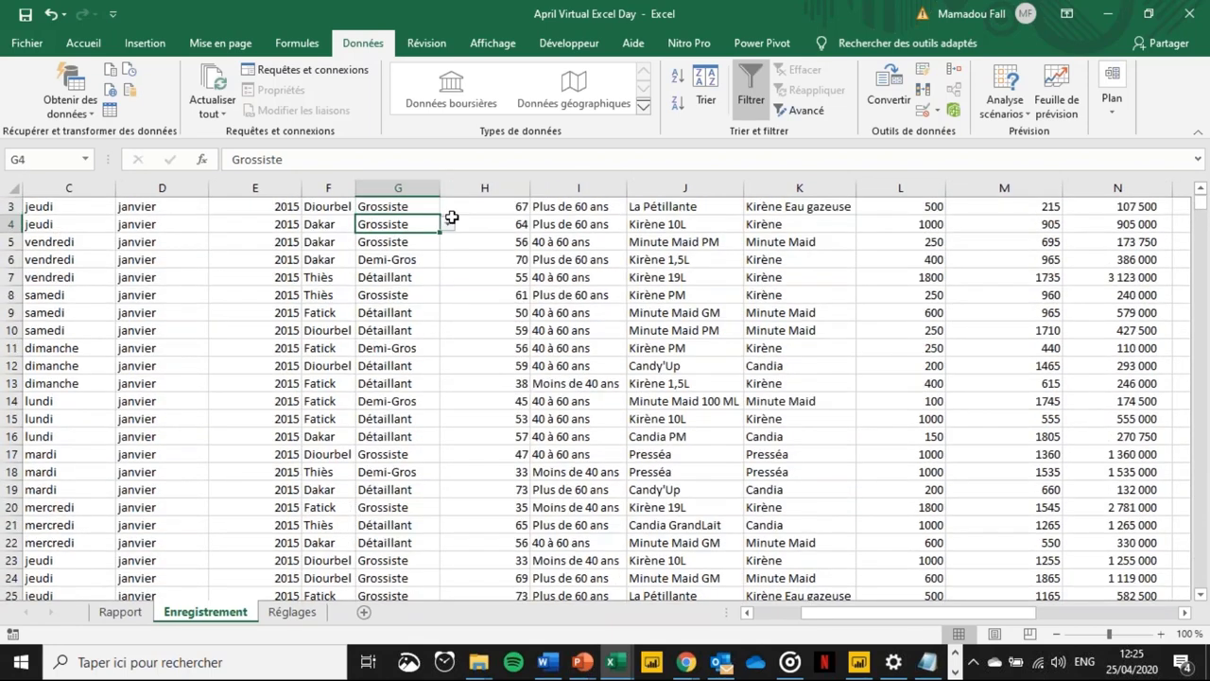
# - Check G4's profile list, keeping Grossiste, and select all Profil client values down to row 3289
pyautogui.click(451, 225)
pyautogui.click(451, 231)
pyautogui.hotkey('ctrl', 'Up')
pyautogui.press('Down')
pyautogui.hotkey('ctrl', 'shift', 'Down')
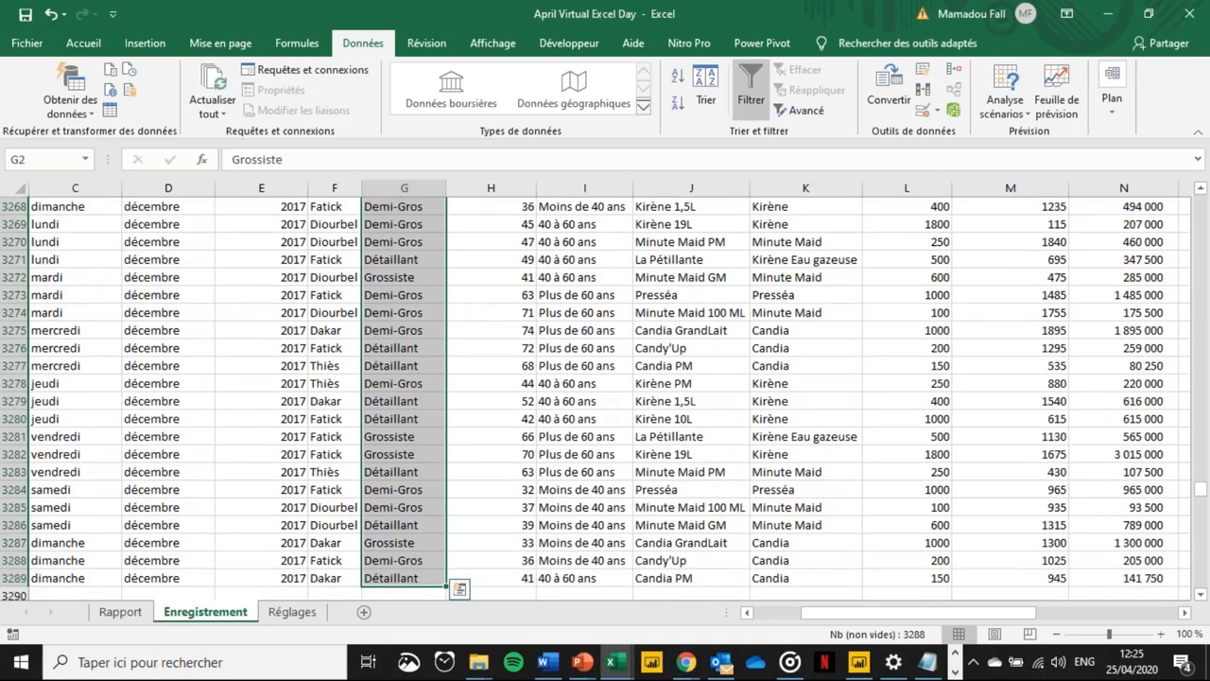
pyautogui.hotkey('ctrl', 'Up')
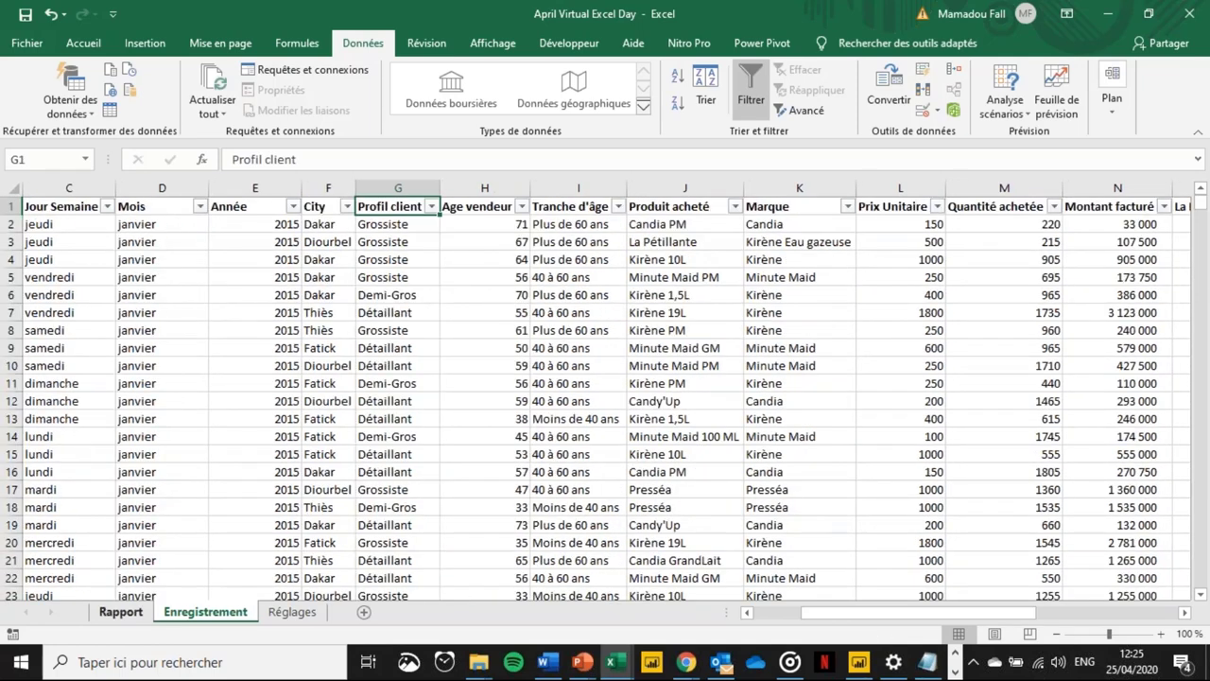
# - On the Réglages sheet, clear the years 2016–2018 from H5:H7
pyautogui.click(272, 615)
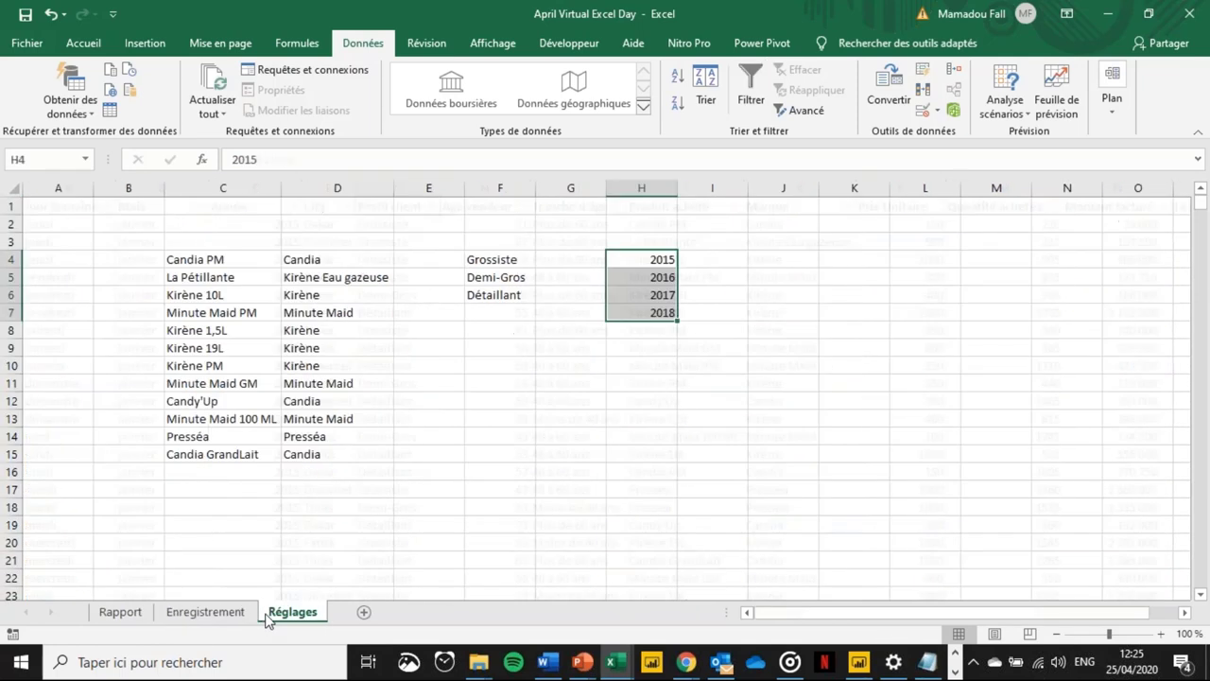
pyautogui.click(636, 314)
pyautogui.moveTo(648, 256); pyautogui.dragTo(655, 311)
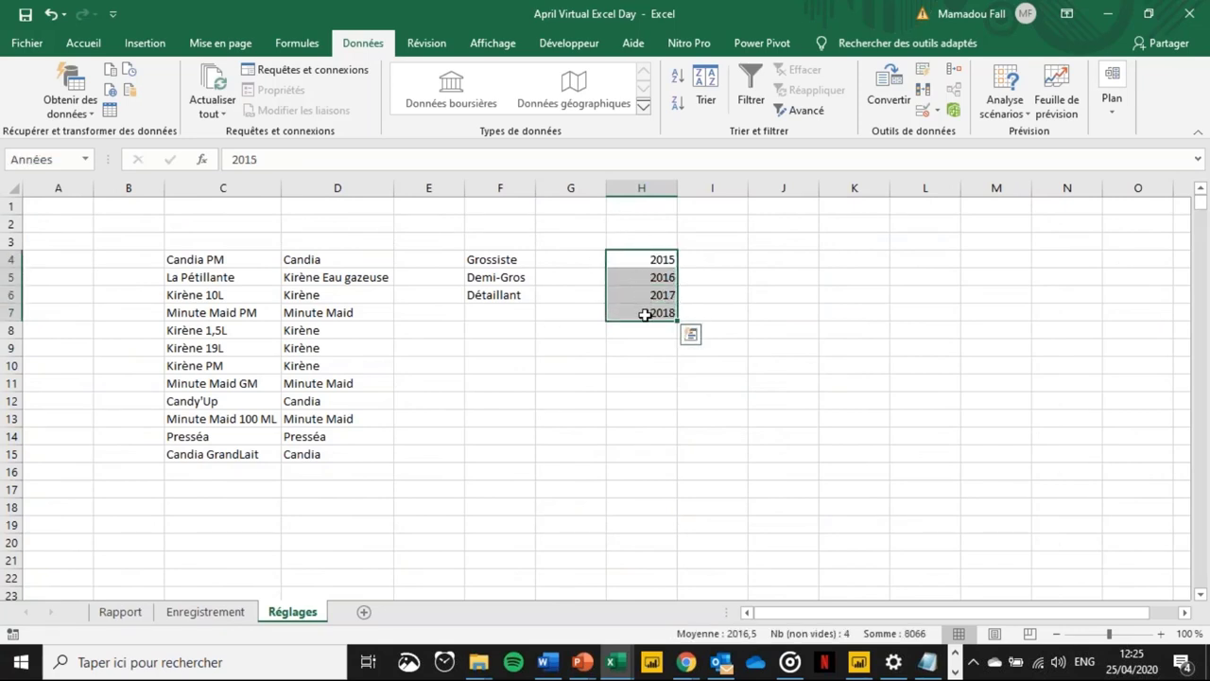
pyautogui.click(638, 258)
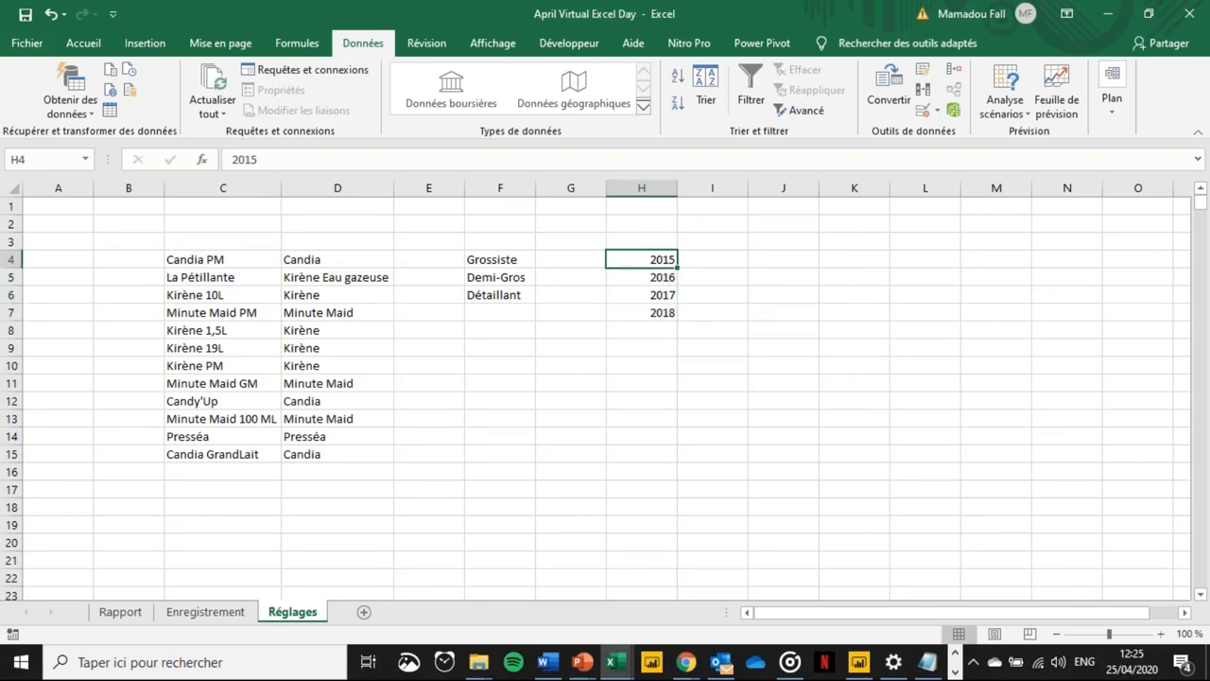
pyautogui.moveTo(640, 280); pyautogui.dragTo(640, 297)
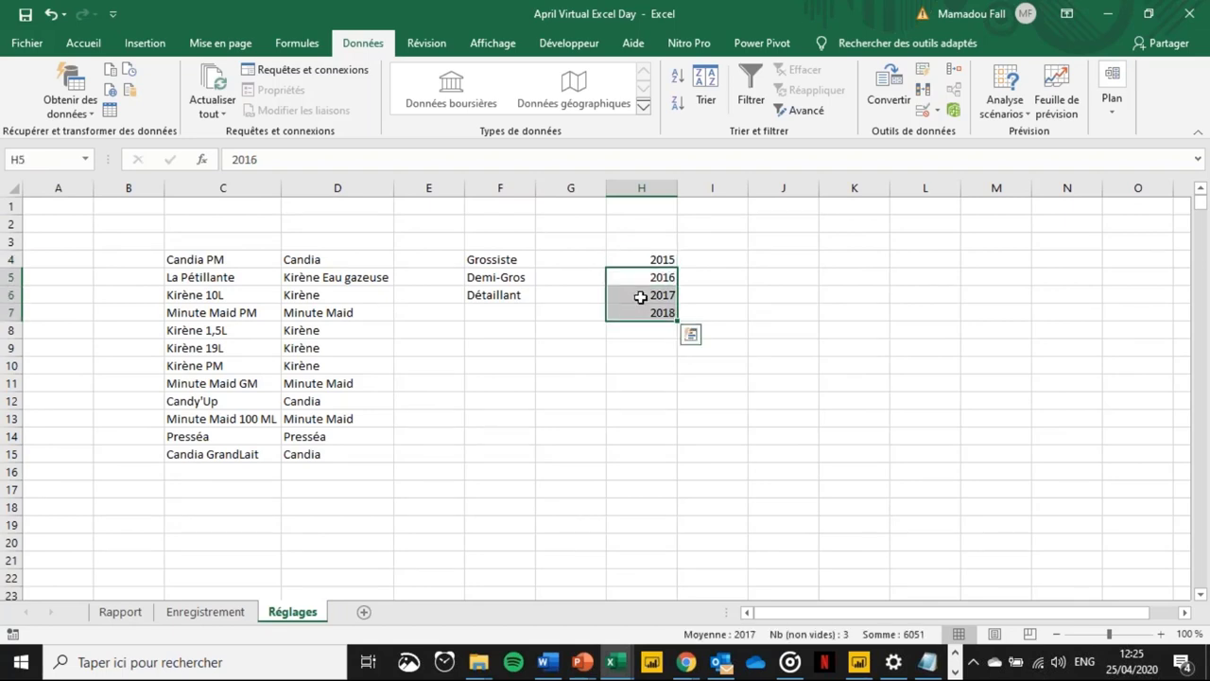
pyautogui.press('Delete')
# - Copy 2015 from H4 into H5 and change it to 2016
pyautogui.click(640, 258)
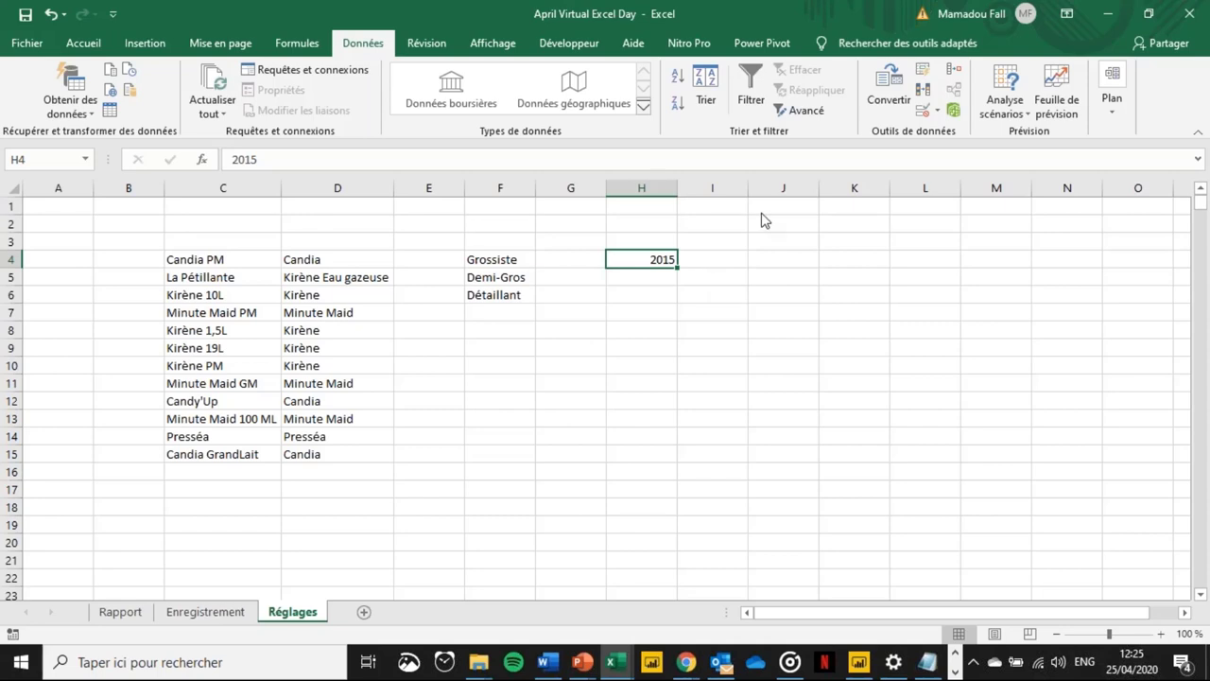
pyautogui.click(654, 259)
pyautogui.moveTo(676, 268)
pyautogui.mouseDown()
pyautogui.moveTo(676, 303)
pyautogui.moveTo(677, 281)
pyautogui.mouseUp()
pyautogui.click(664, 277)
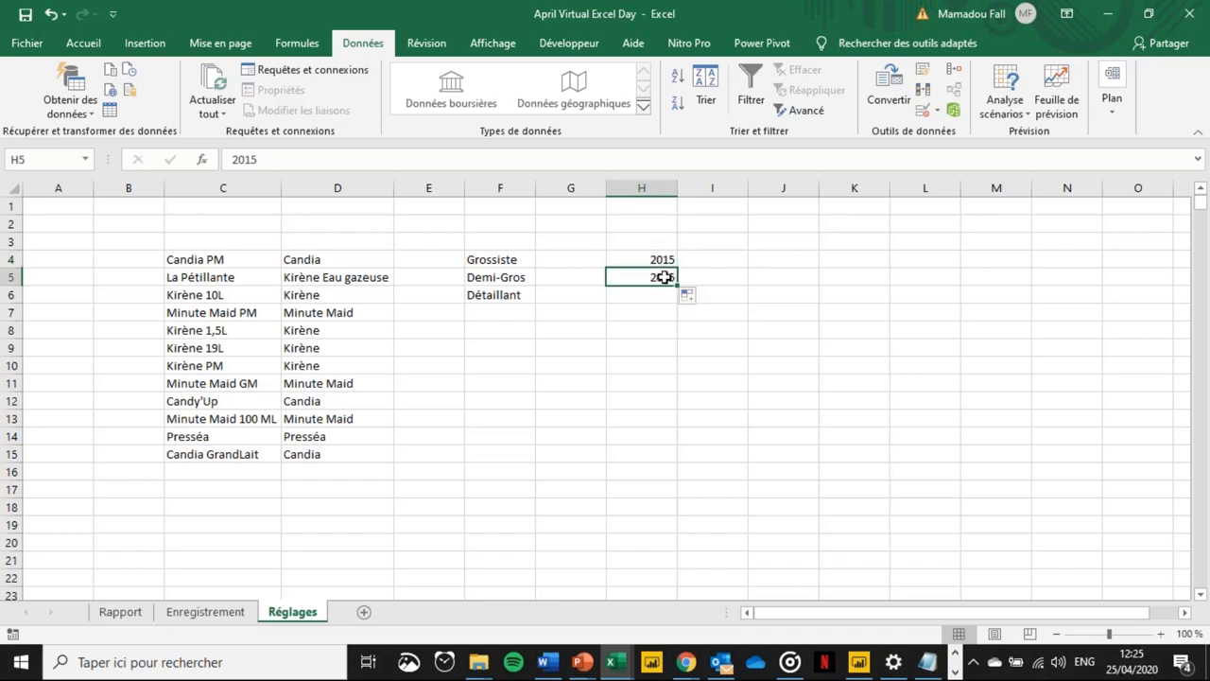
pyautogui.press('F2')
pyautogui.press('BackSpace')
pyautogui.write('6')
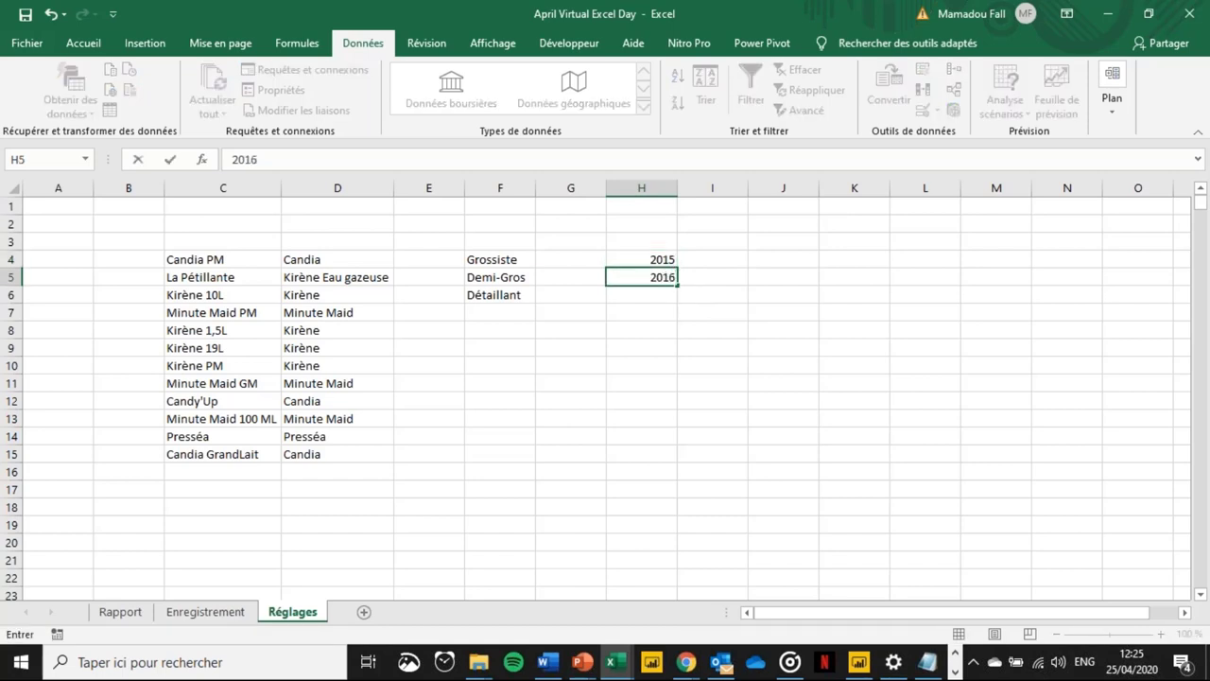
pyautogui.press('Up')
# - Extend the year series to 2017 in H6 and enter 2018 in H7
pyautogui.hotkey('shift', 'Down')
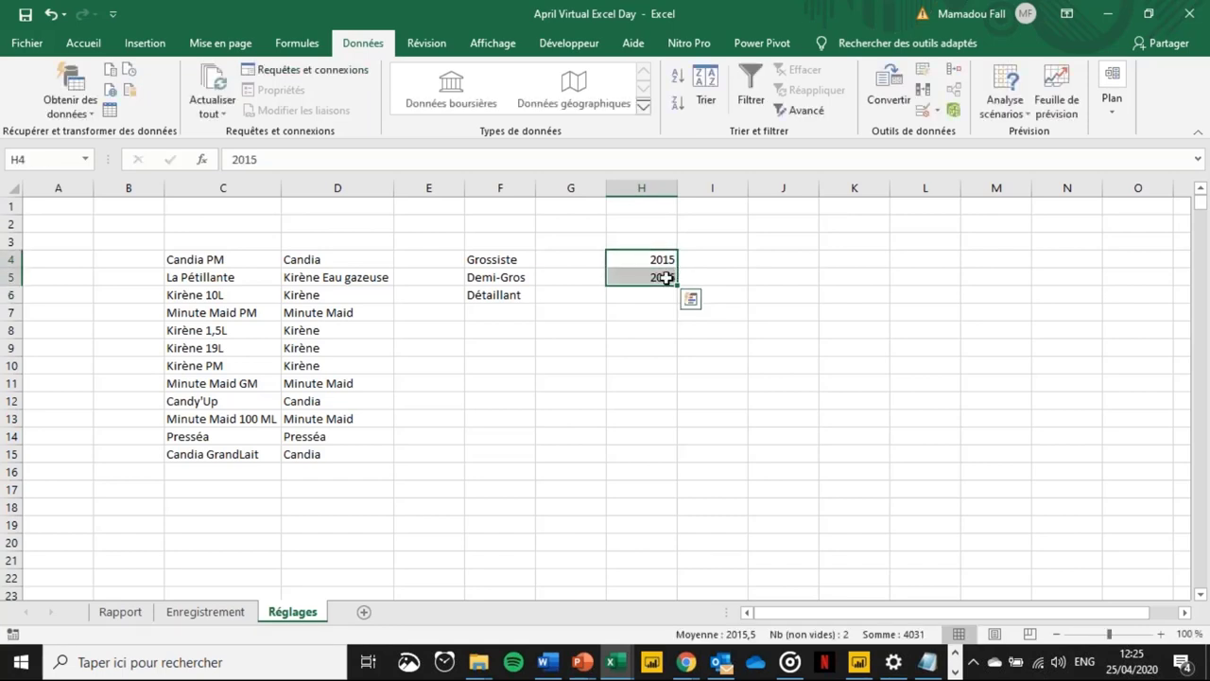
pyautogui.moveTo(666, 277); pyautogui.dragTo(630, 265)
pyautogui.click(631, 273)
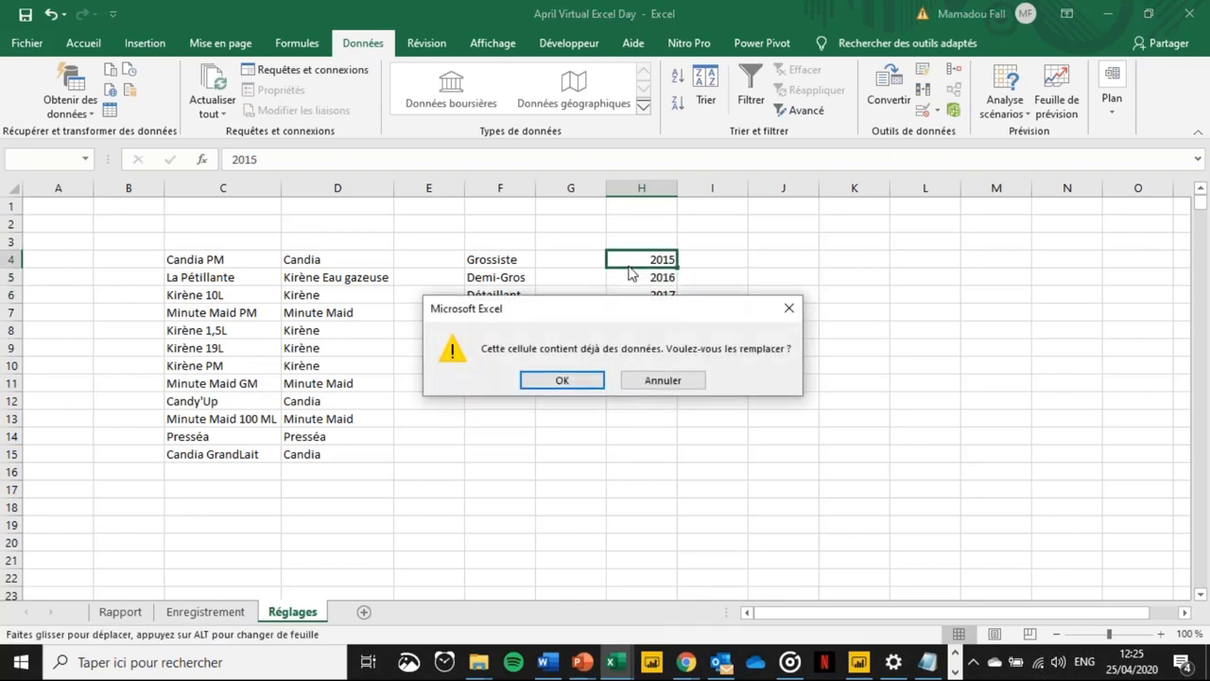
pyautogui.click(682, 382)
pyautogui.click(635, 312)
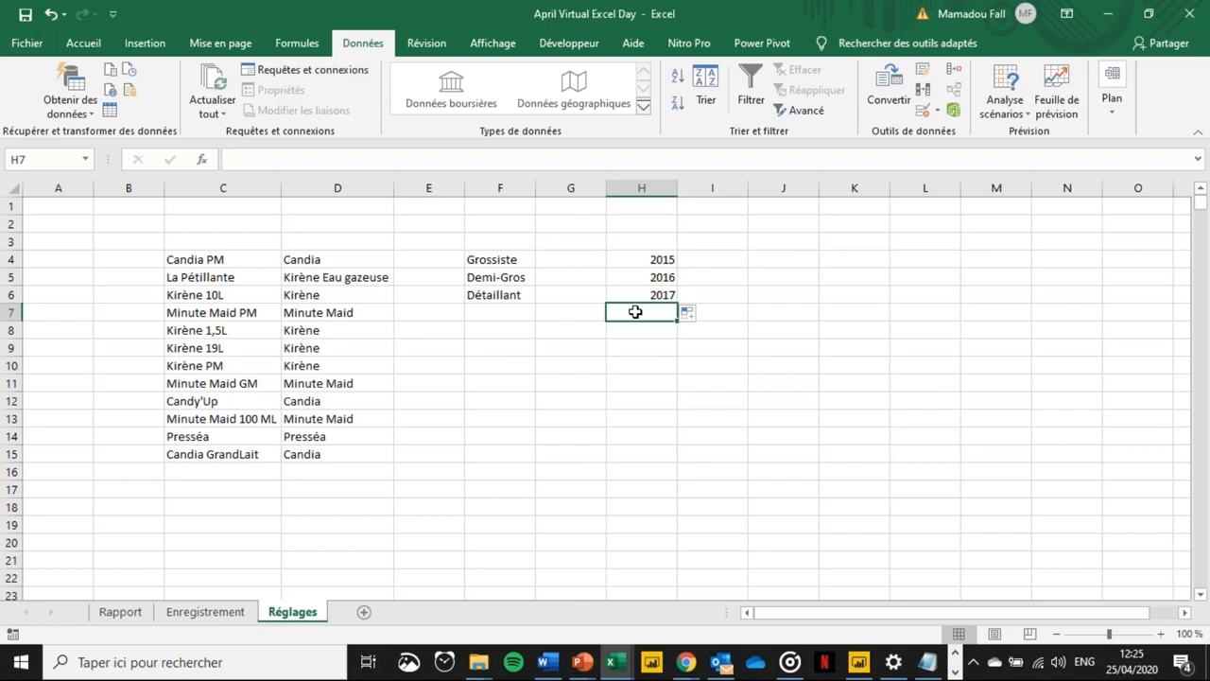
pyautogui.write('2018')
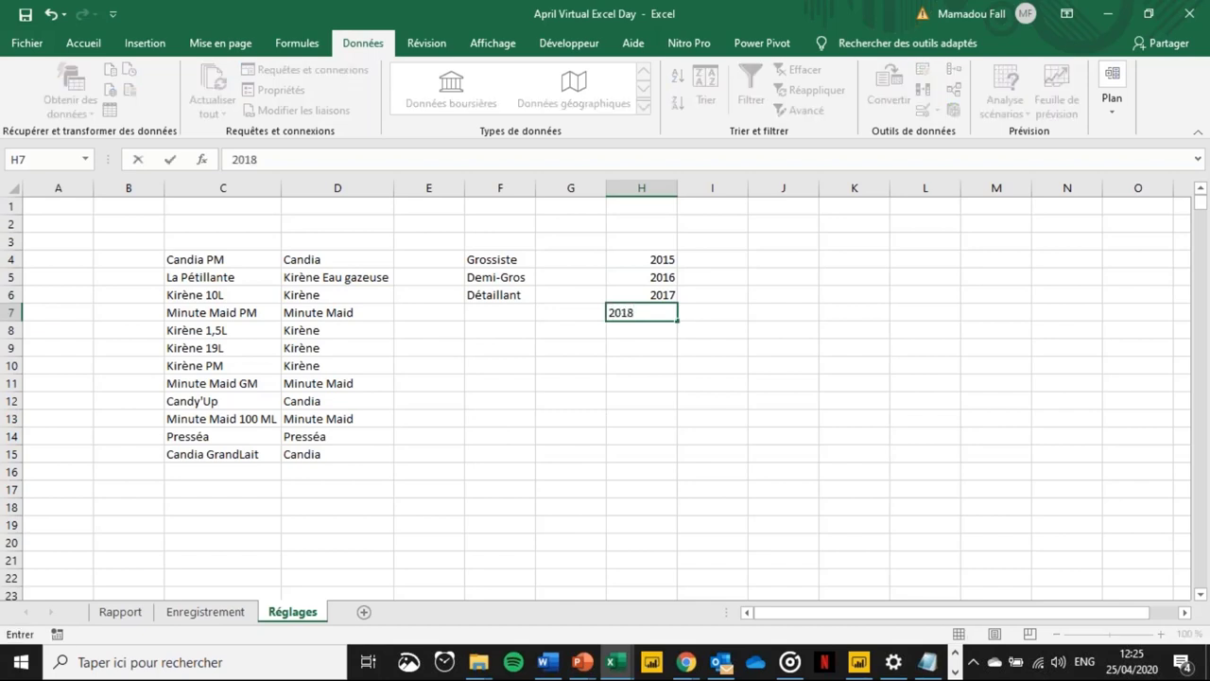
pyautogui.press('Return')
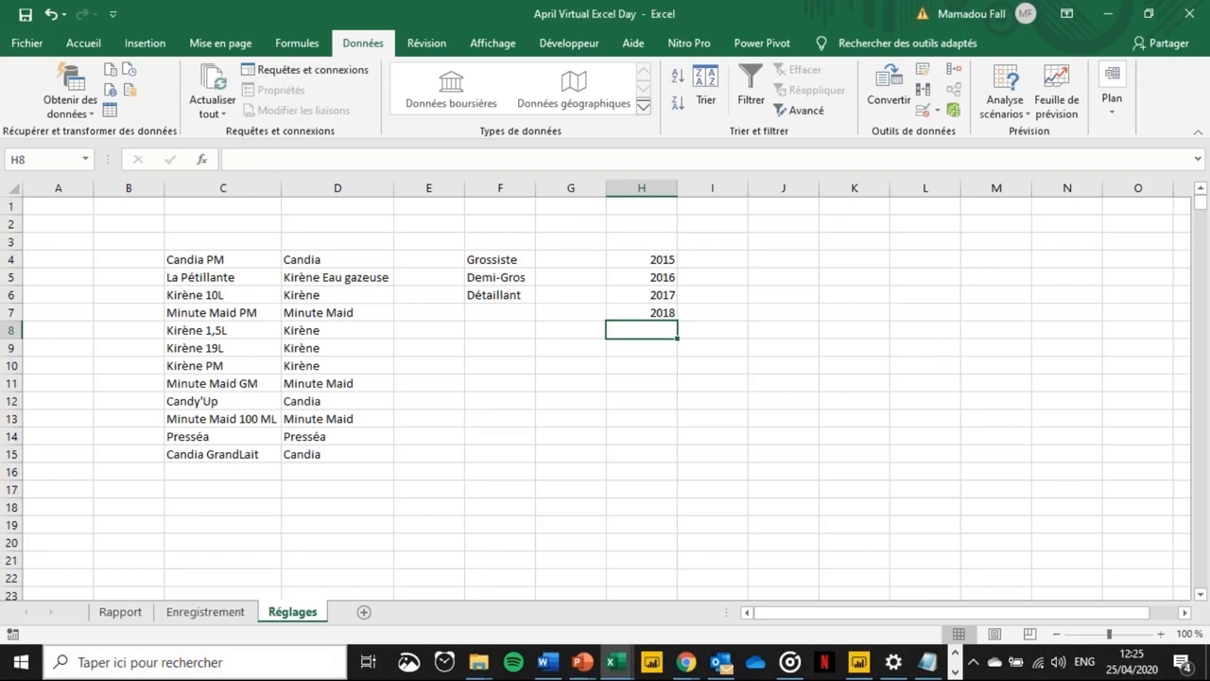
# - Select the years in H4:H7 and confirm the Name Box shows the range name Années
pyautogui.moveTo(629, 262); pyautogui.dragTo(633, 315)
pyautogui.click(48, 161)
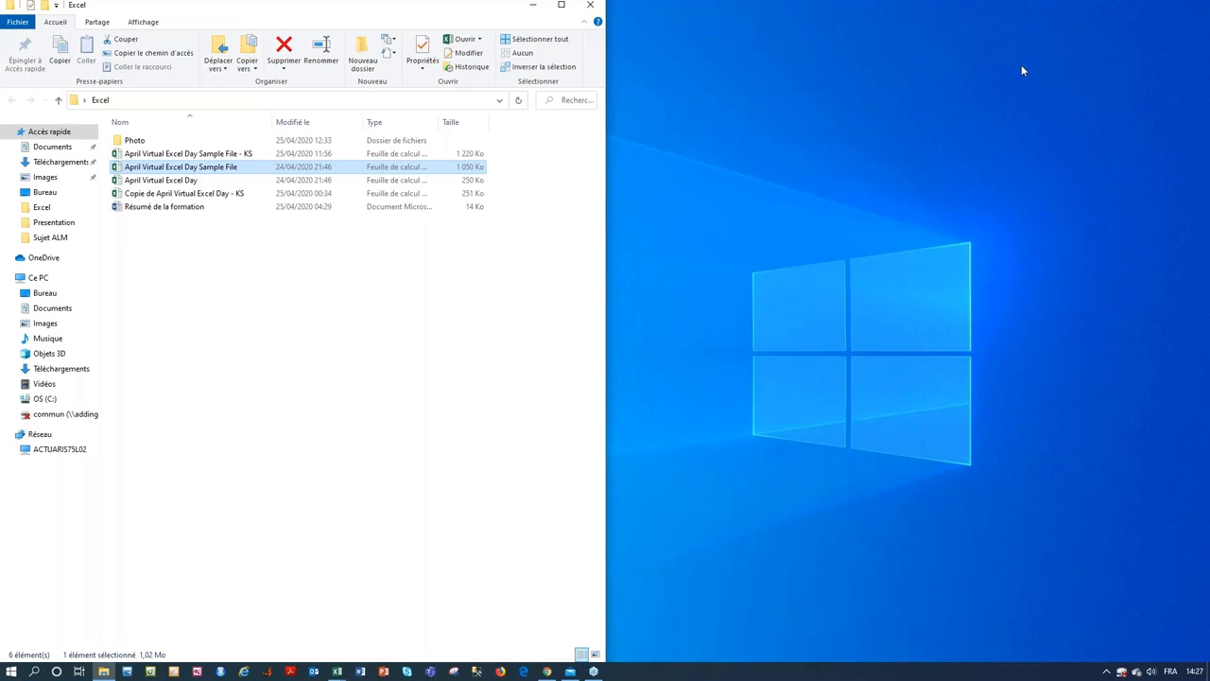
# - Open April Virtual Excel Day Sample File from the Excel folder and bring its window forward
pyautogui.click(1021, 64)
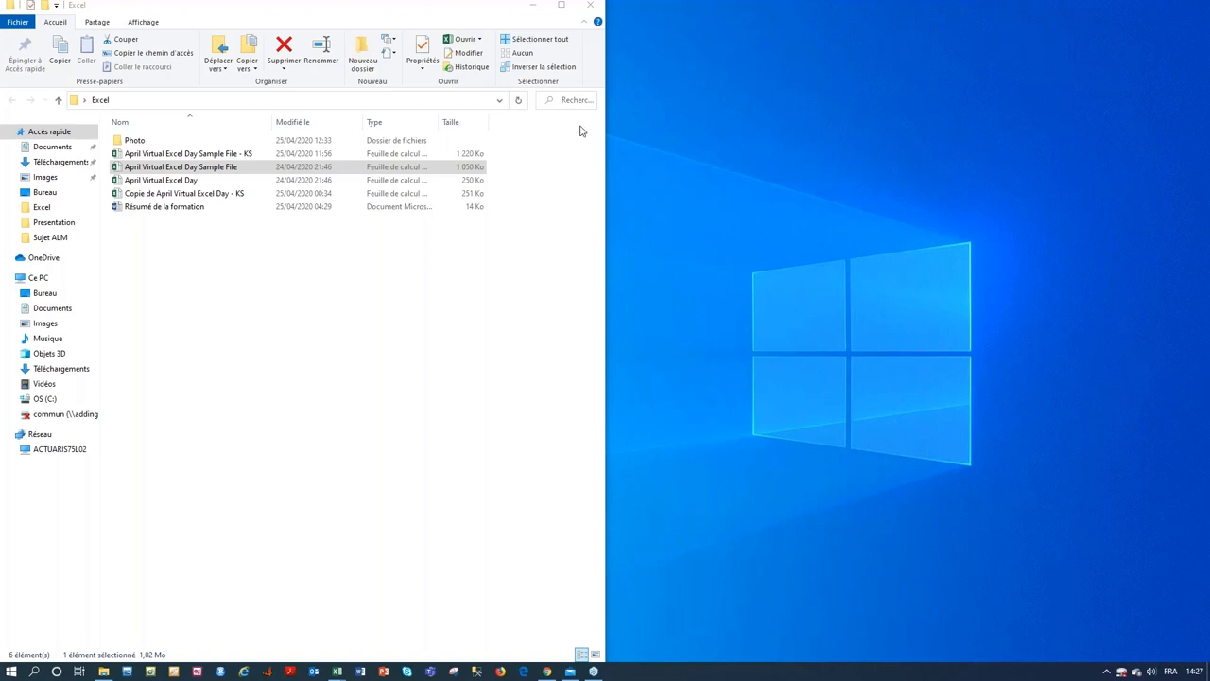
pyautogui.doubleClick(236, 167)
pyautogui.click(337, 671)
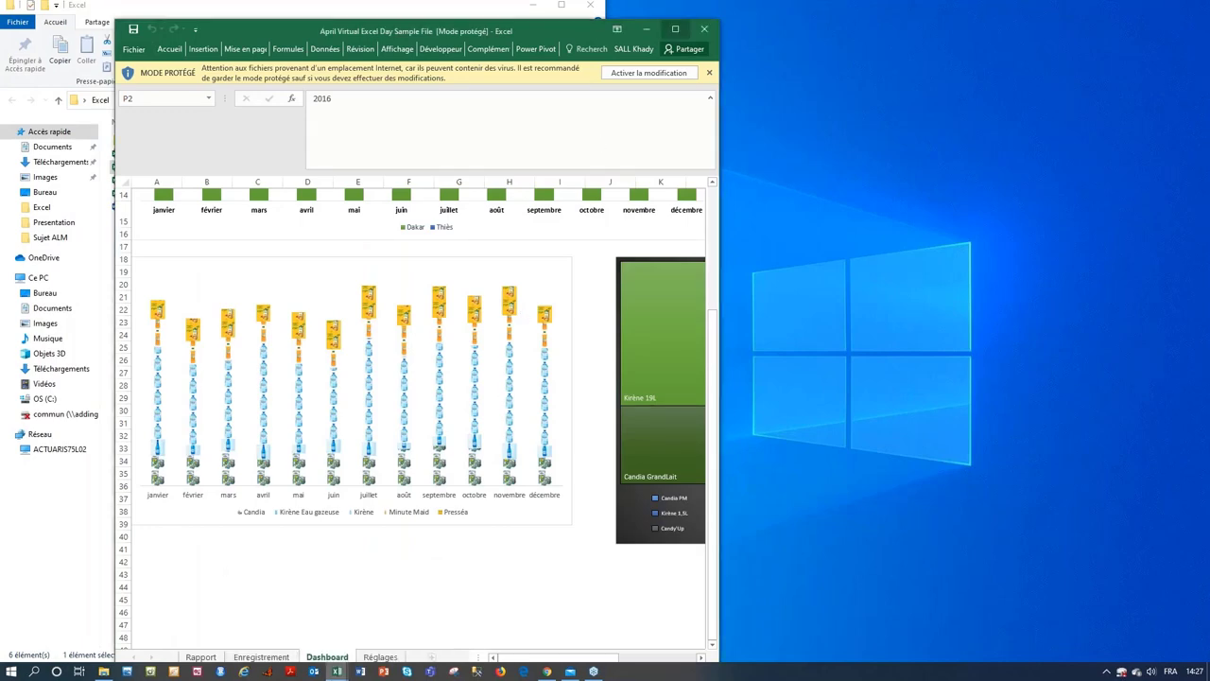
# - Maximize the sample workbook, go to its Enregistrement sheet, and enable editing
pyautogui.click(676, 31)
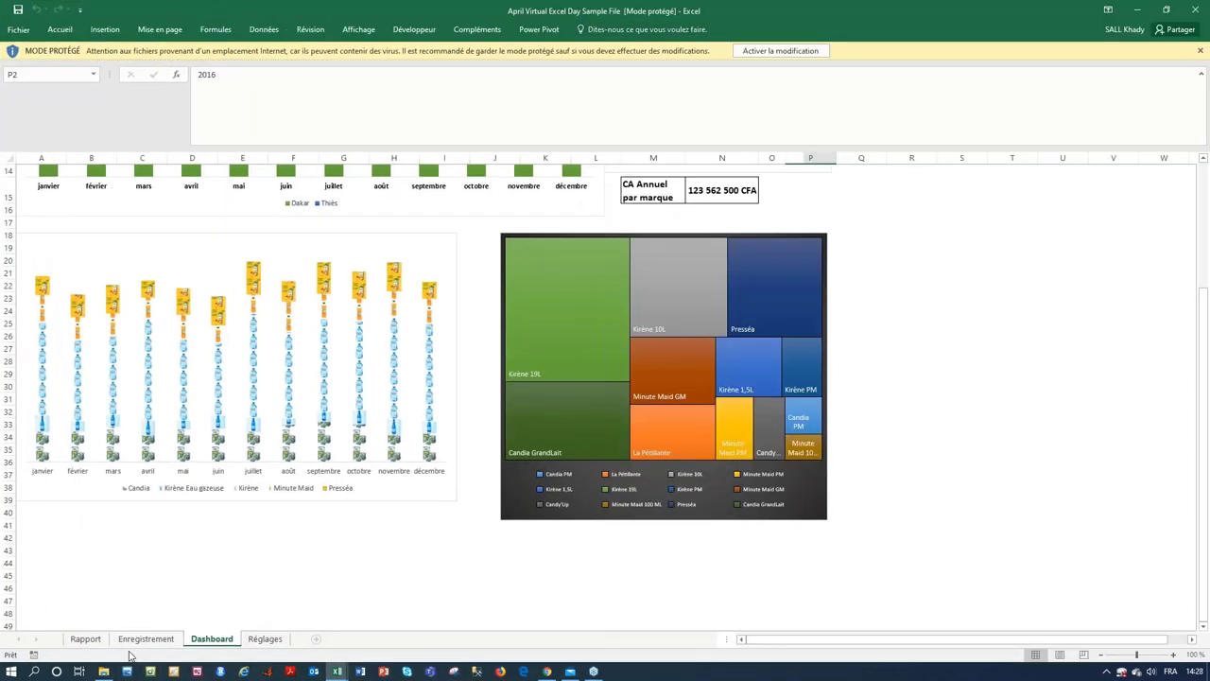
pyautogui.click(146, 639)
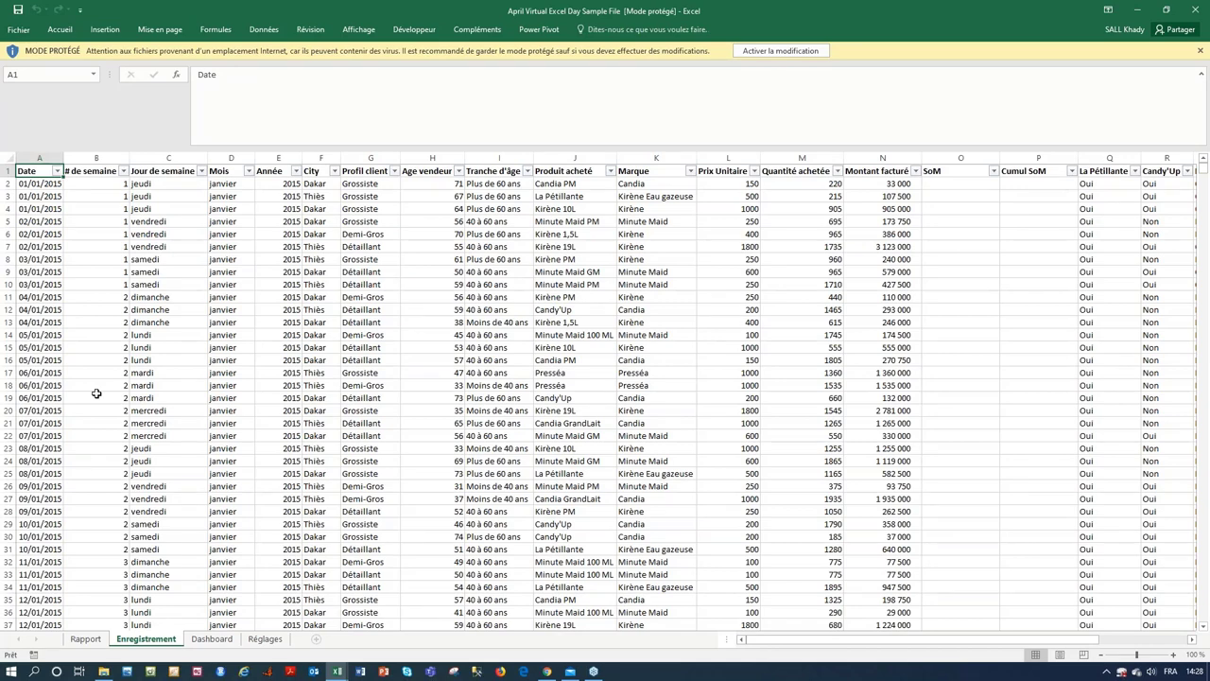
pyautogui.click(776, 57)
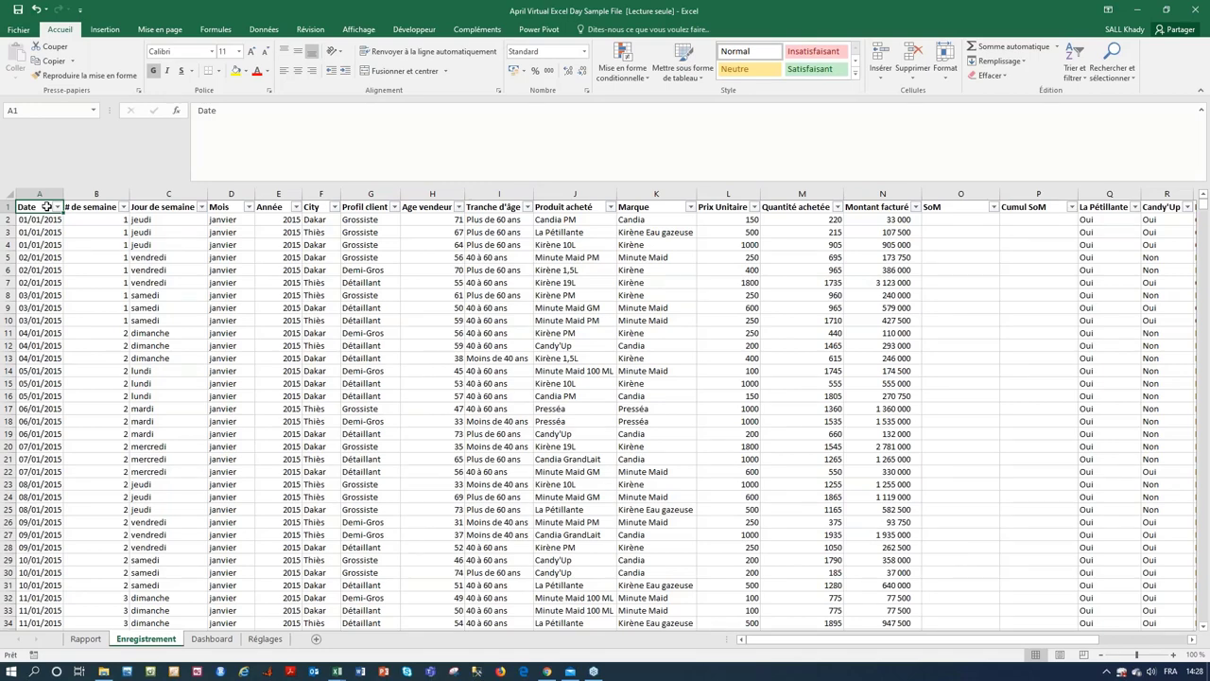
# - Convert the Enregistrement range $A$1:$T$3289 into a table with headers
pyautogui.click(102, 31)
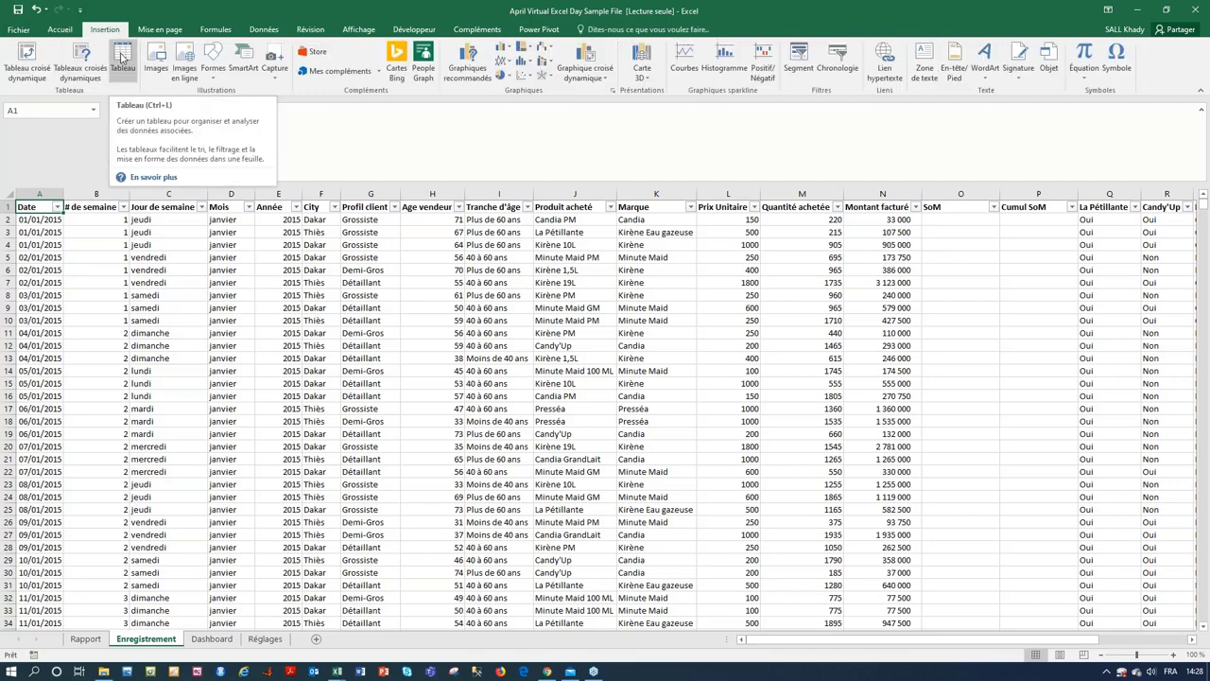
pyautogui.click(121, 59)
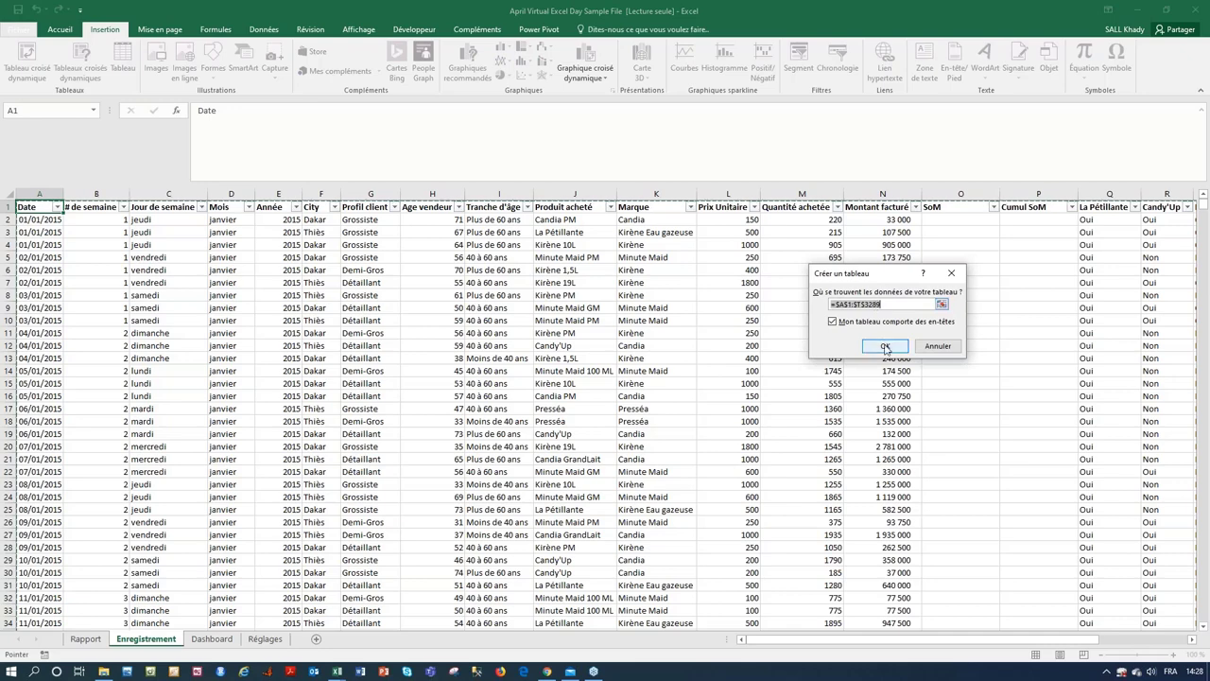
pyautogui.click(884, 346)
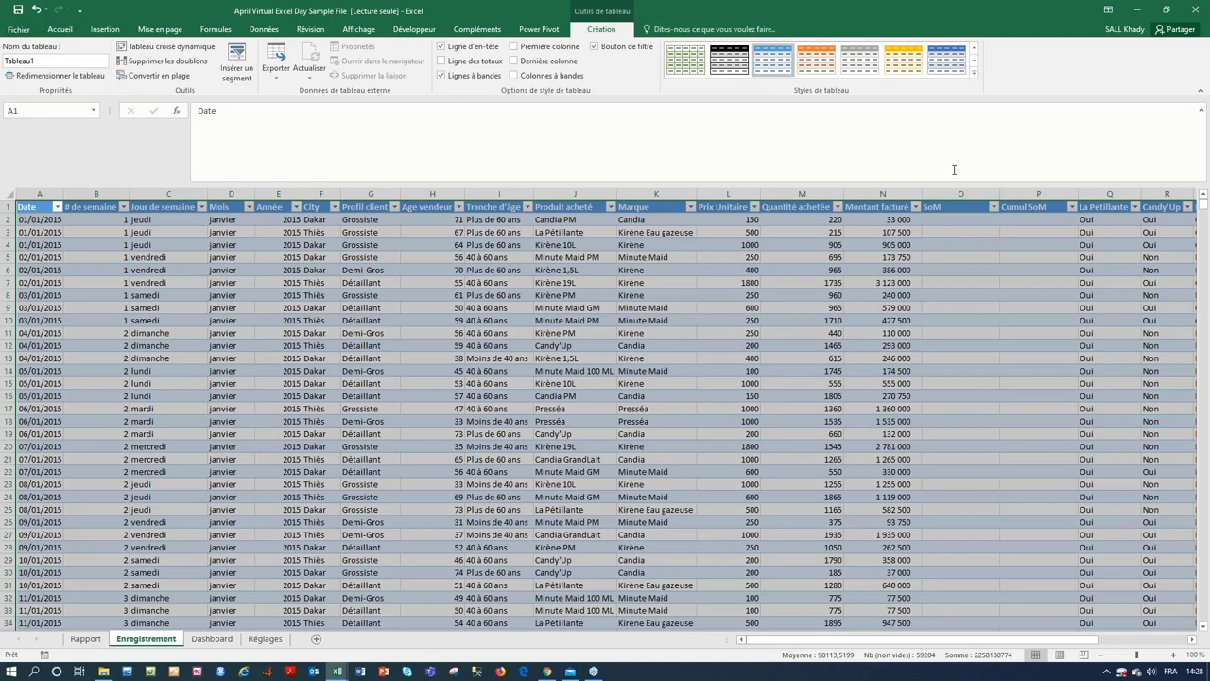
pyautogui.click(263, 29)
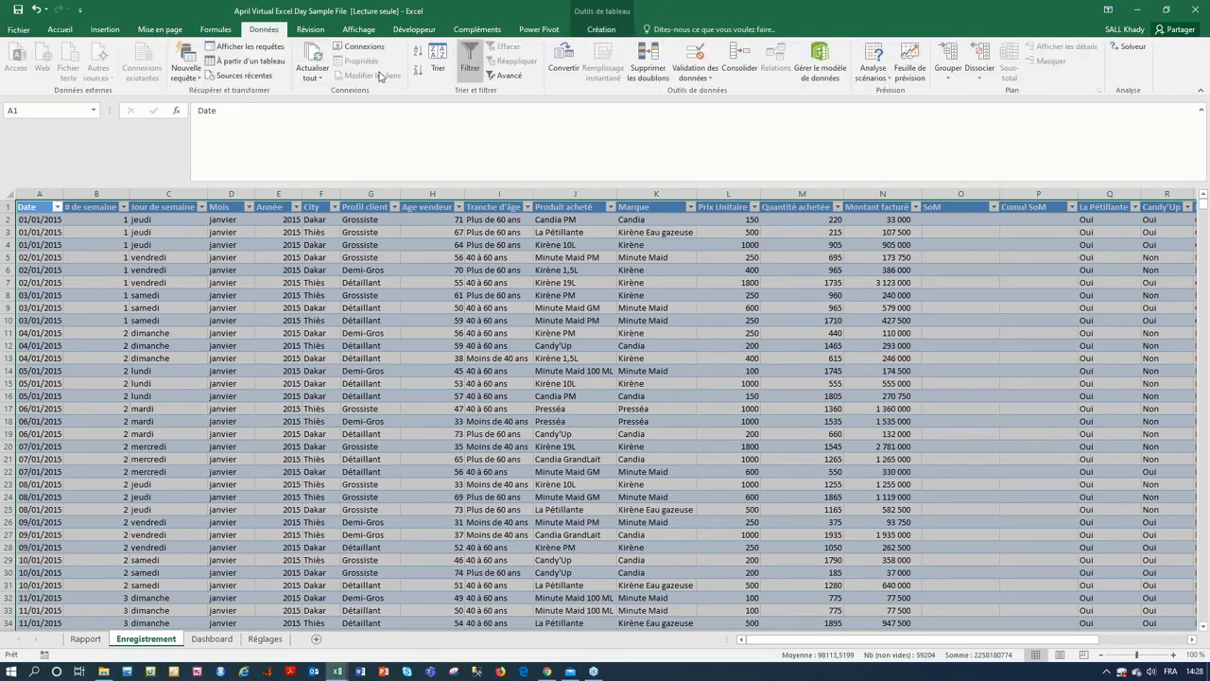
pyautogui.click(215, 30)
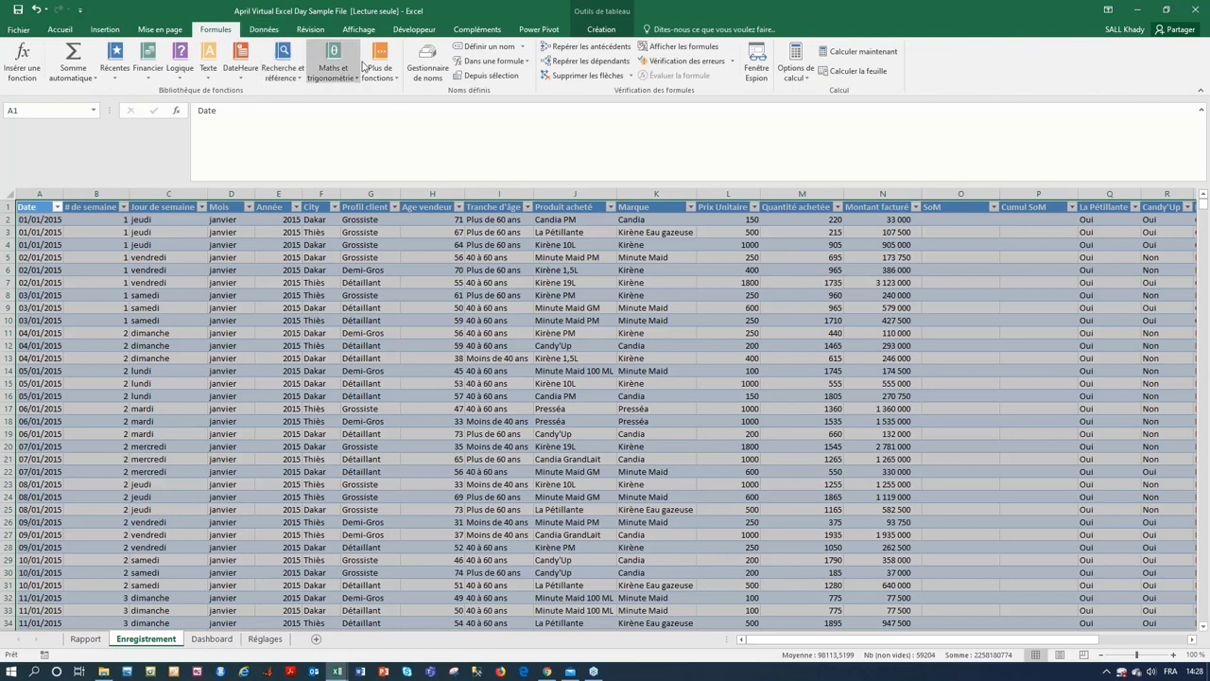
pyautogui.click(416, 74)
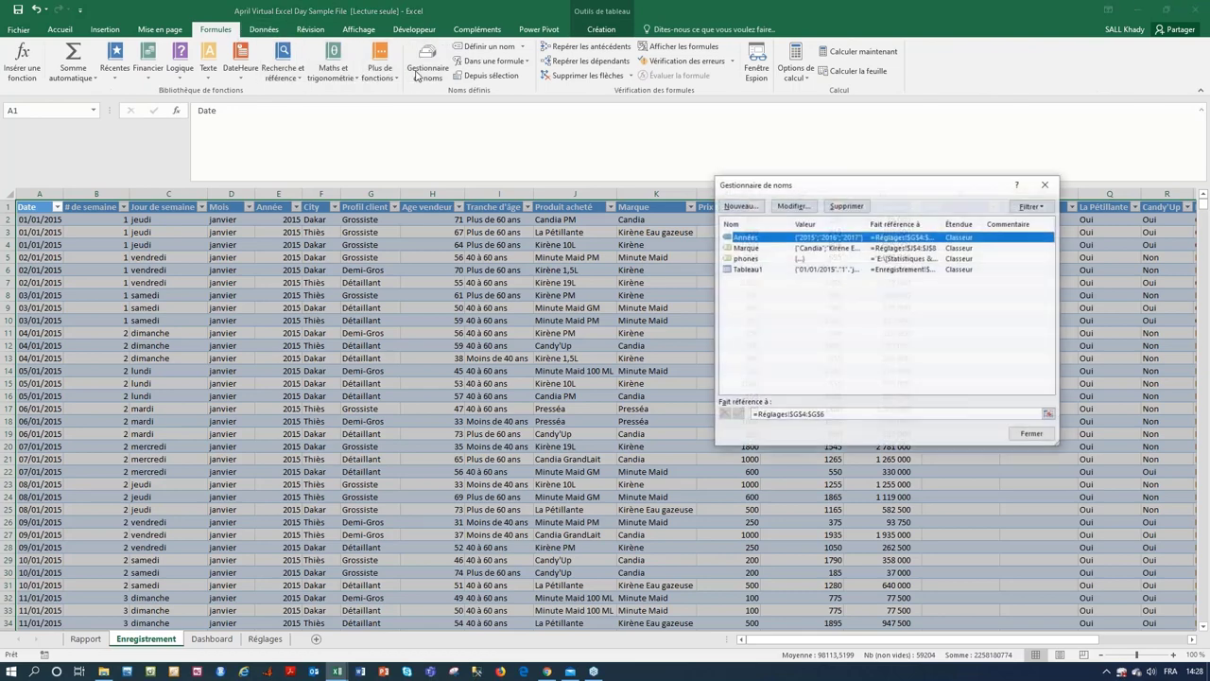
pyautogui.click(750, 273)
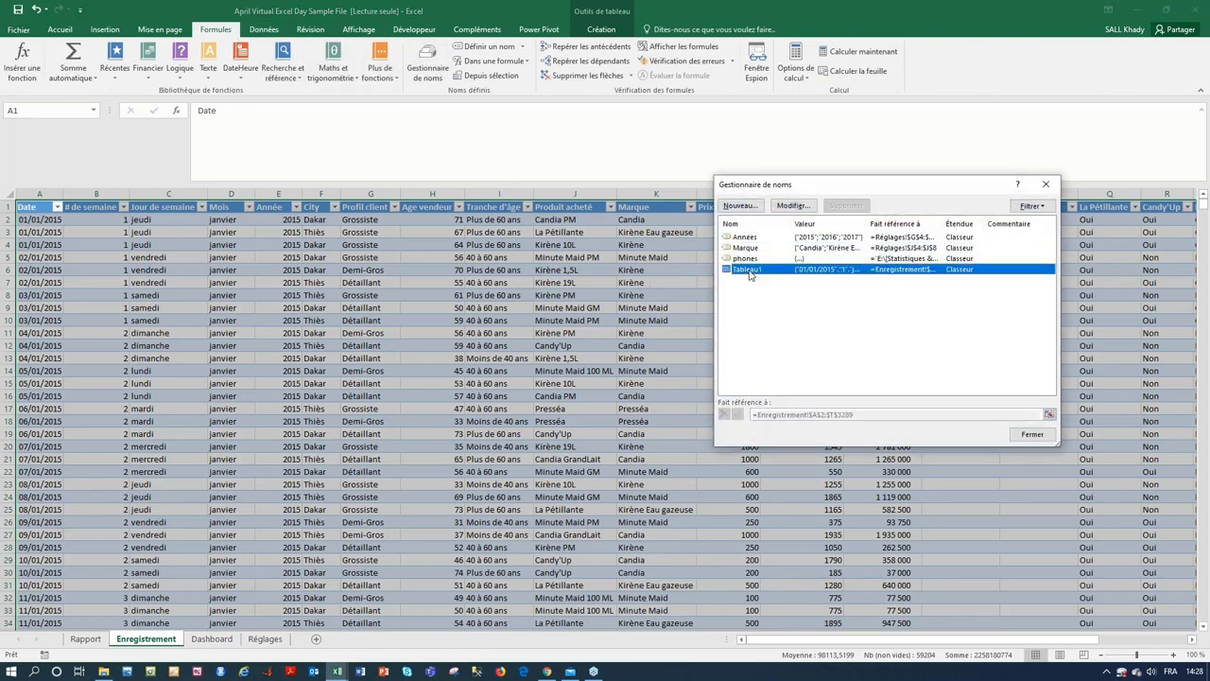
pyautogui.click(1045, 184)
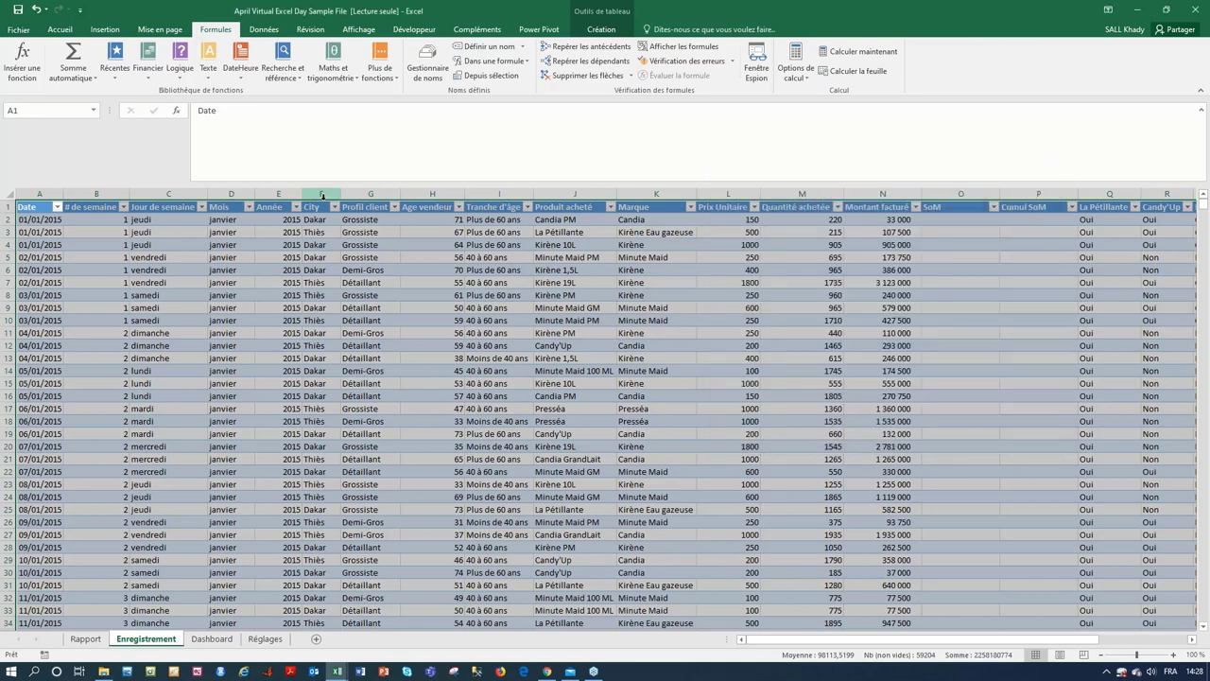
pyautogui.click(184, 220)
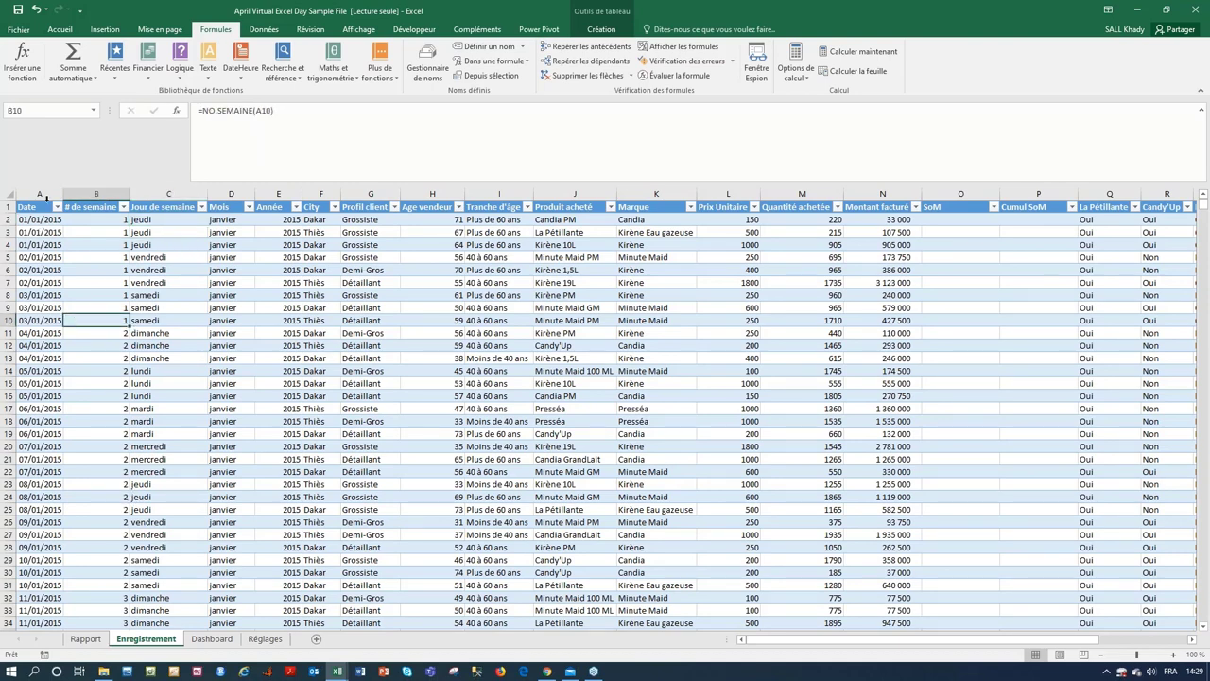
pyautogui.click(45, 208)
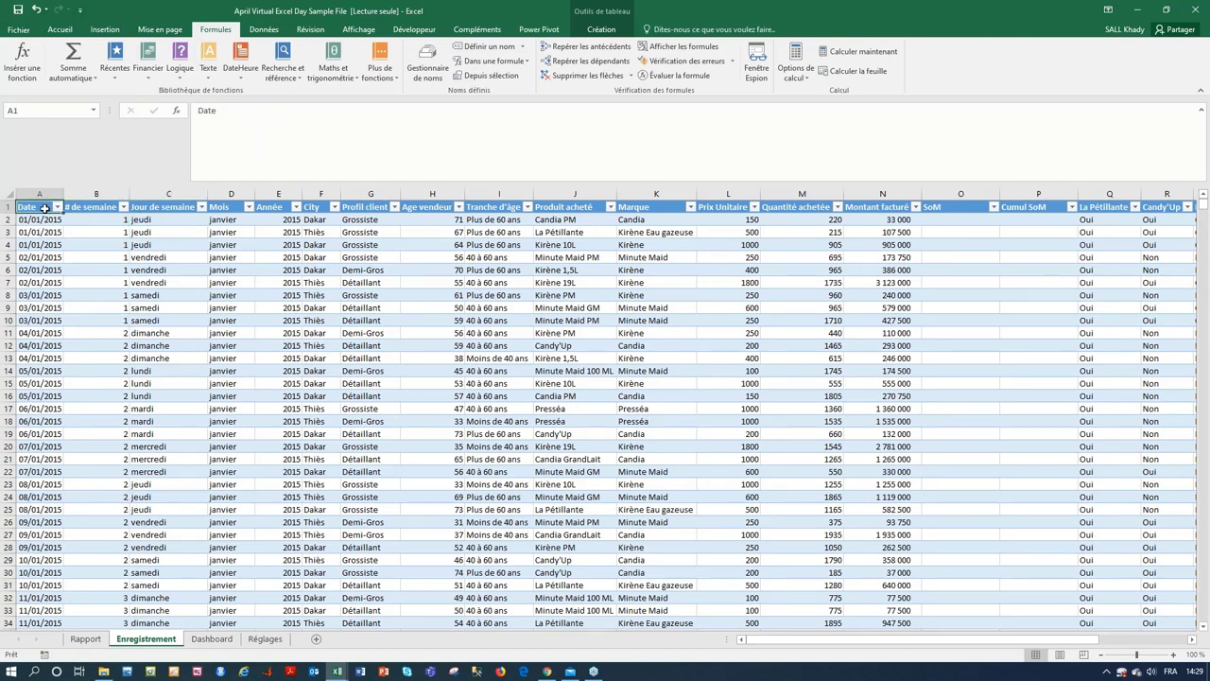
# - Insert a pivot table from Tableau1 on a new worksheet
pyautogui.click(103, 34)
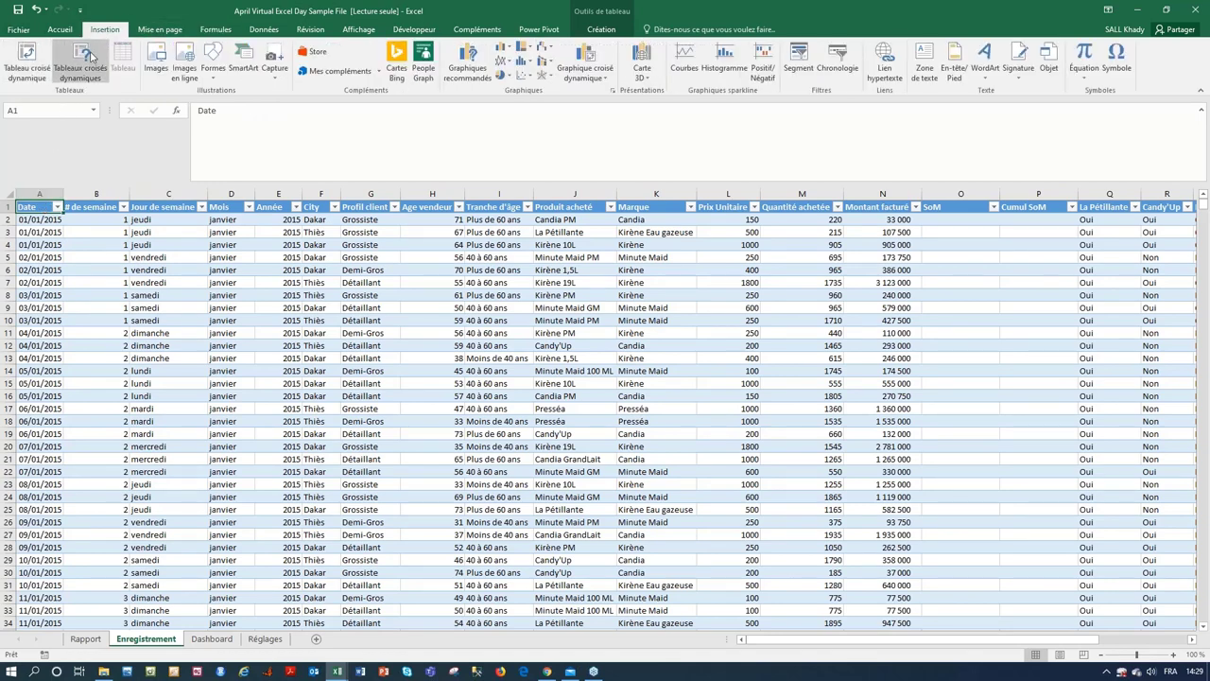
pyautogui.click(43, 69)
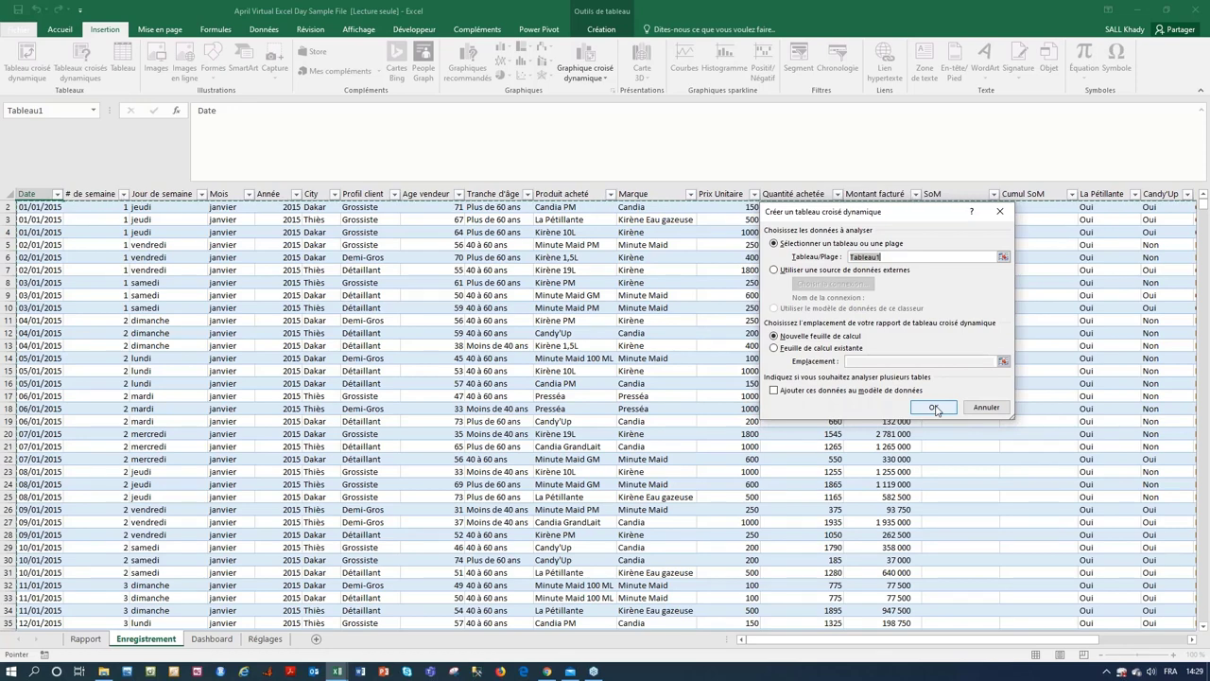
pyautogui.click(935, 408)
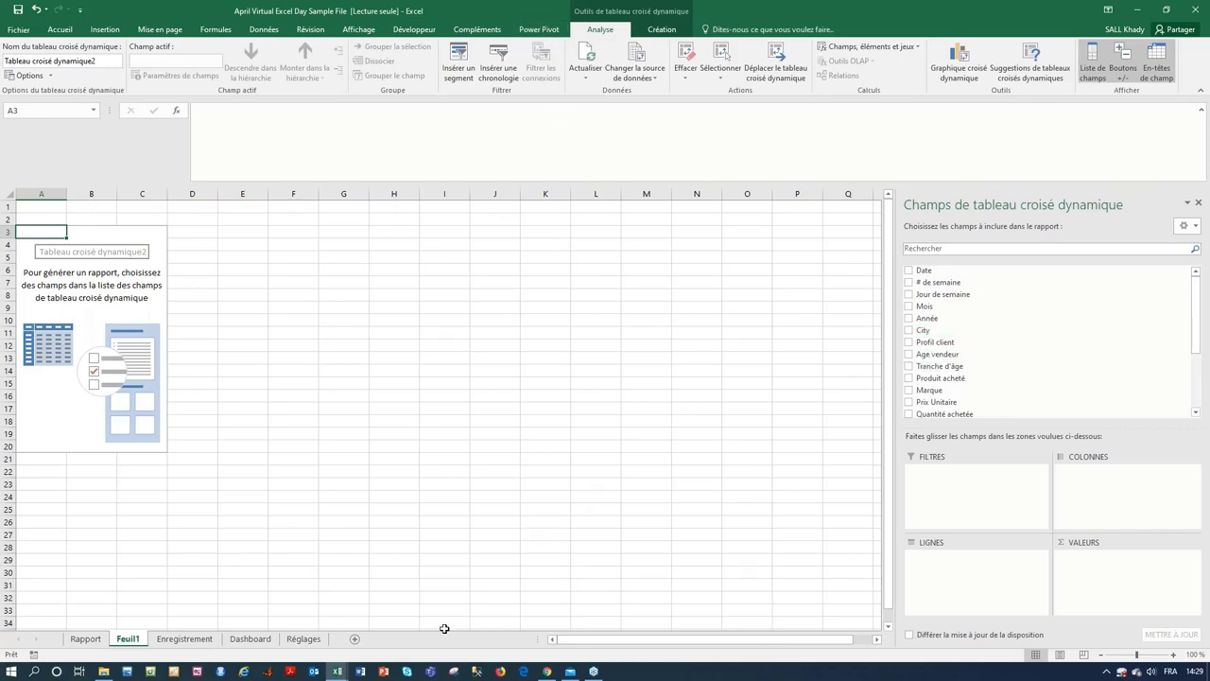
# - Copy title row 15 from the KS workbook's Dashboard - Pivot sheet and return to the pivot workbook
pyautogui.click(340, 671)
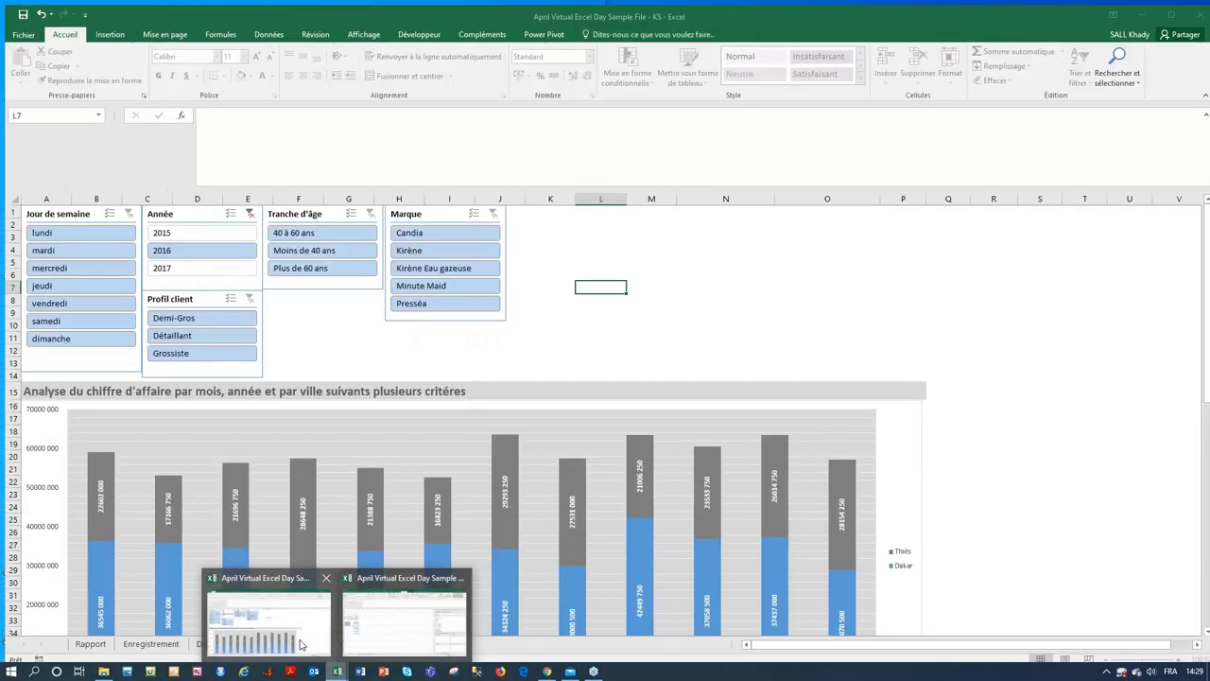
pyautogui.click(405, 614)
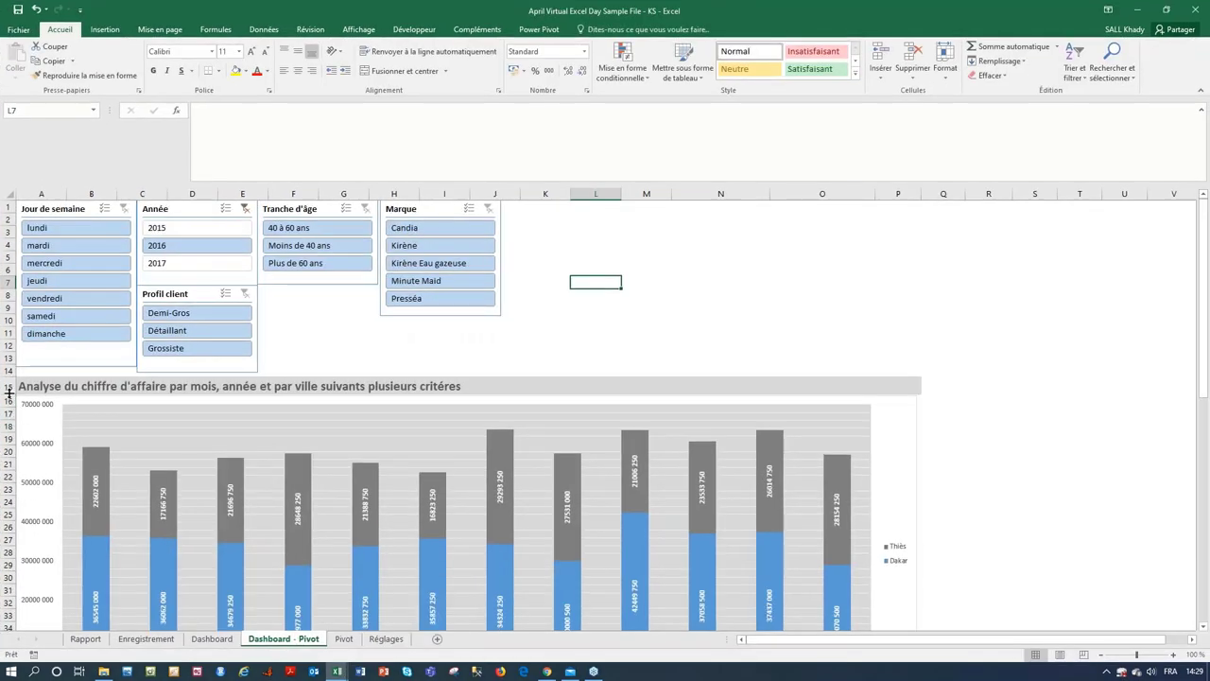
pyautogui.moveTo(8, 386); pyautogui.dragTo(88, 410)
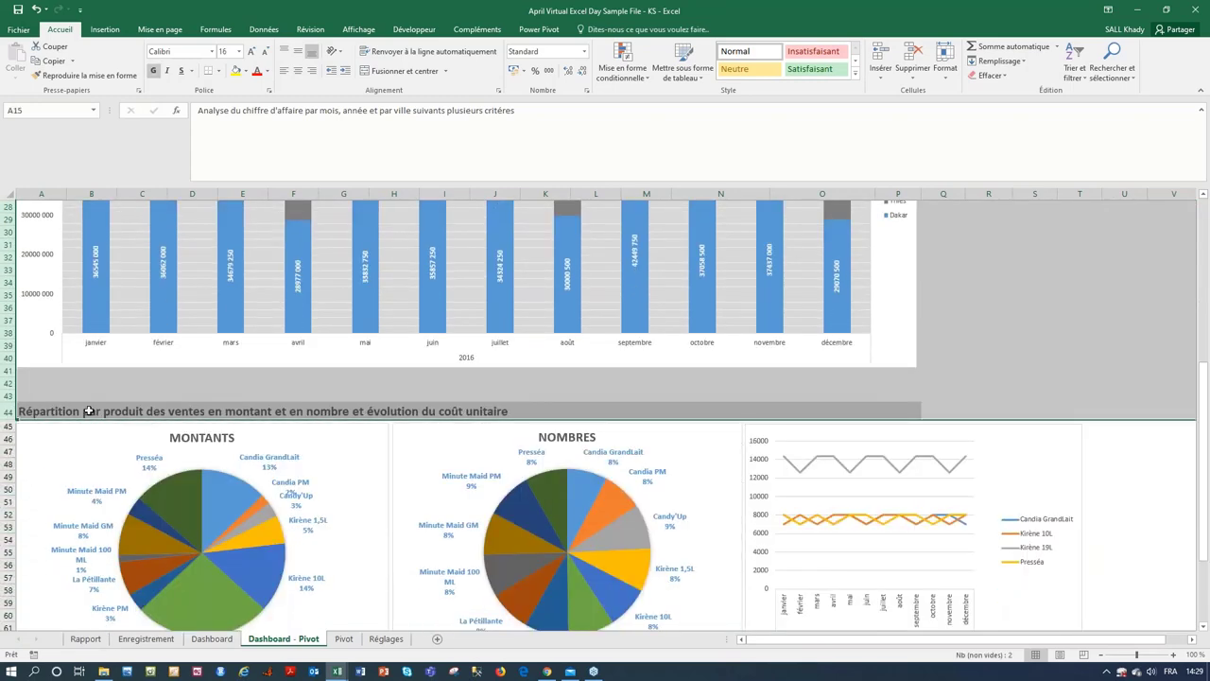
pyautogui.press('Up')
pyautogui.press('Up')
pyautogui.press('Up')
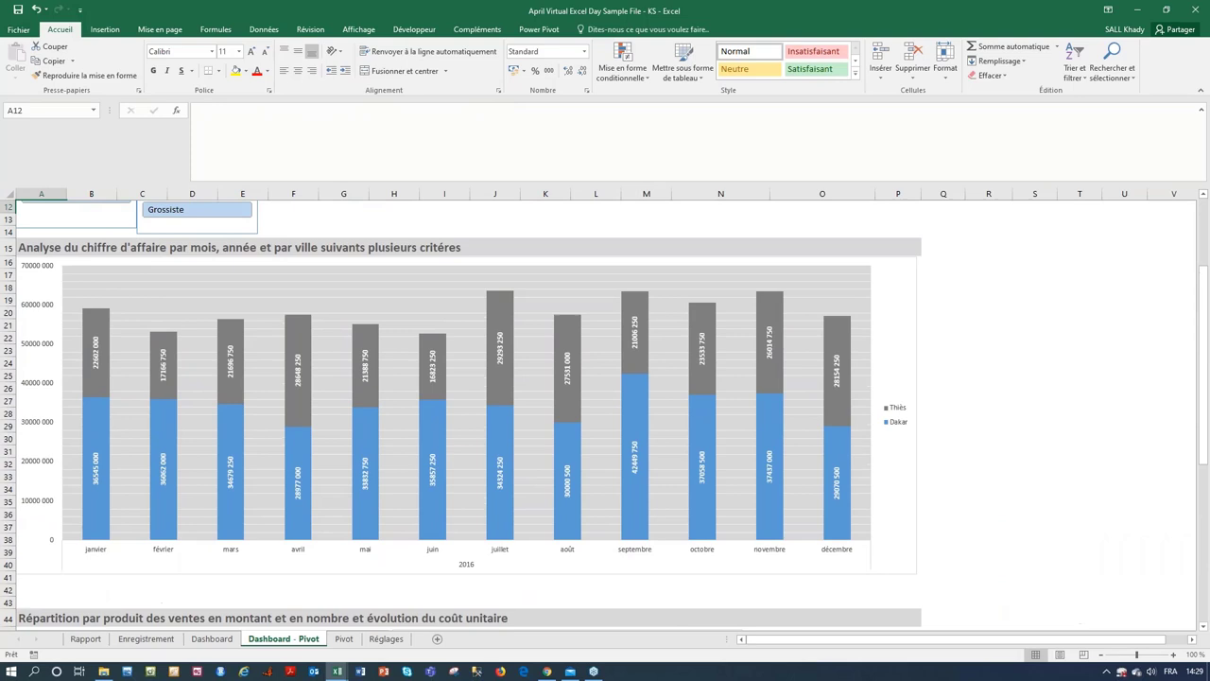
pyautogui.click(7, 248)
pyautogui.hotkey('ctrl', 'c')
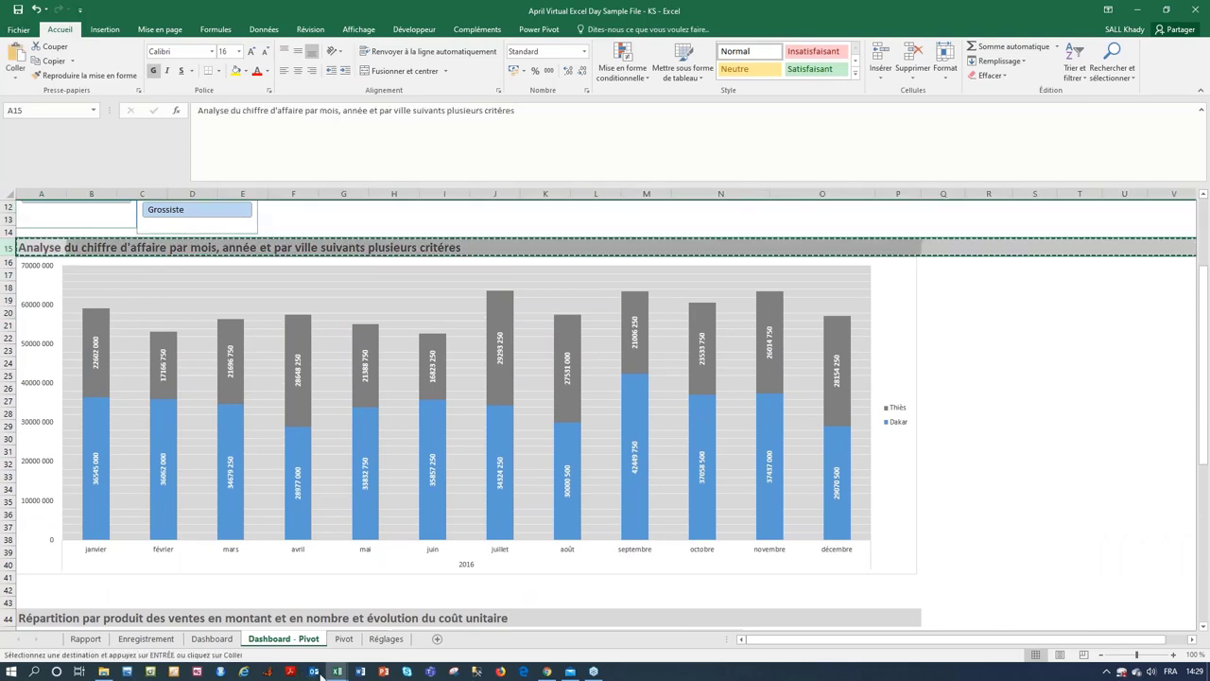
pyautogui.moveTo(336, 671)
pyautogui.click(402, 612)
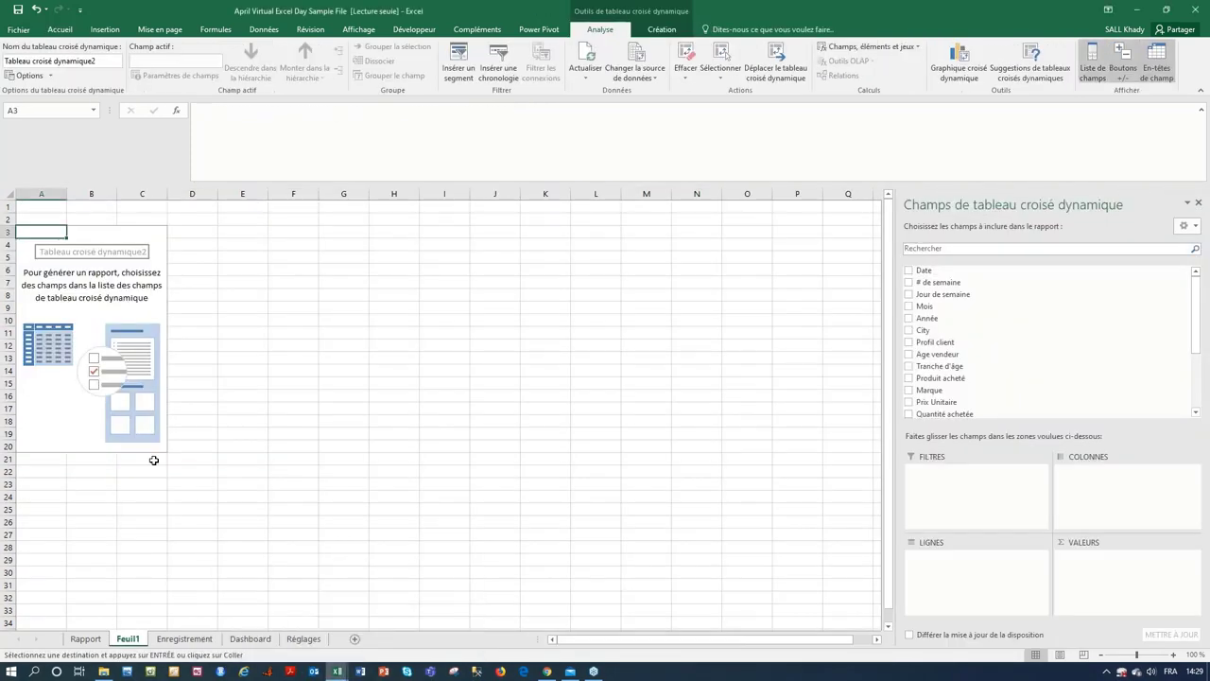
# - Add a new sheet and paste the copied title into row 10
pyautogui.click(356, 639)
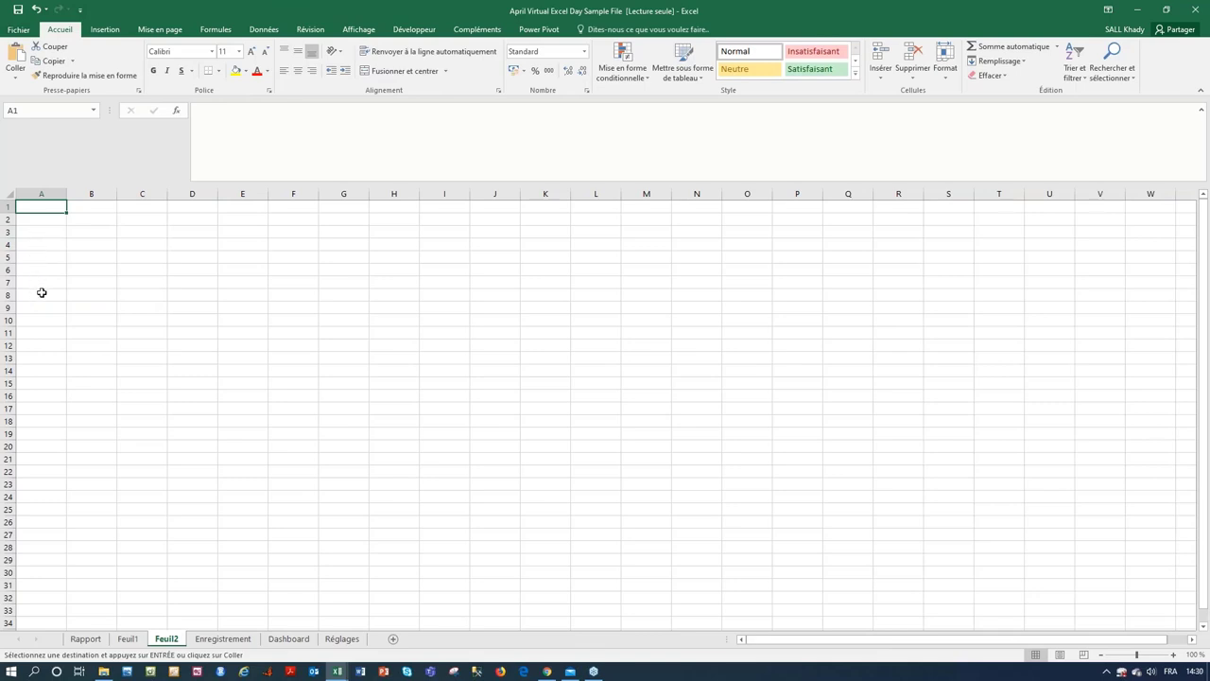
pyautogui.click(39, 319)
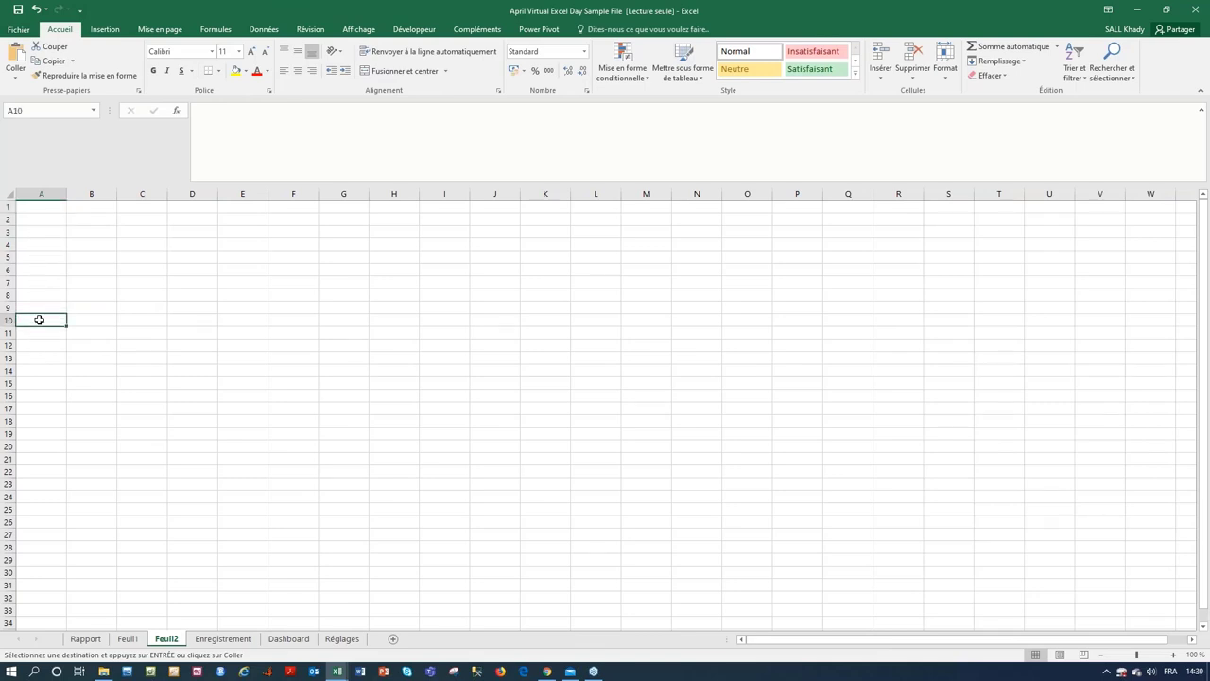
pyautogui.hotkey('ctrl', 'v')
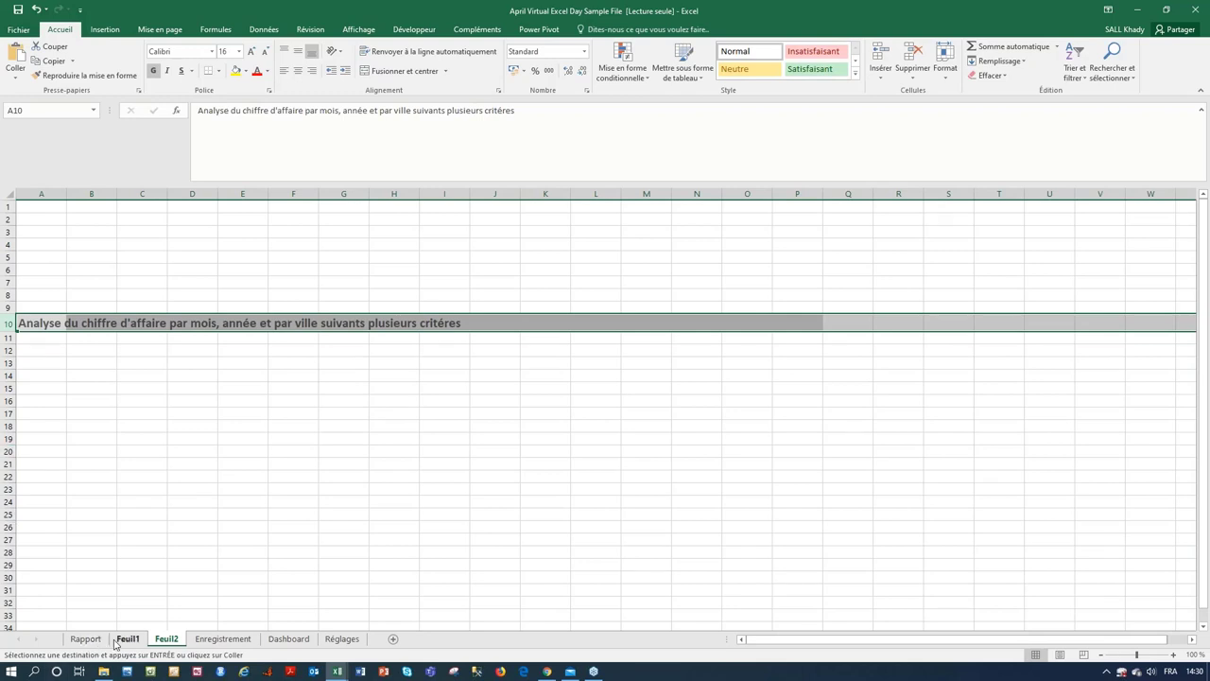
# - Rename the Feuil1 sheet to pivot
pyautogui.click(115, 643)
pyautogui.doubleClick(126, 639)
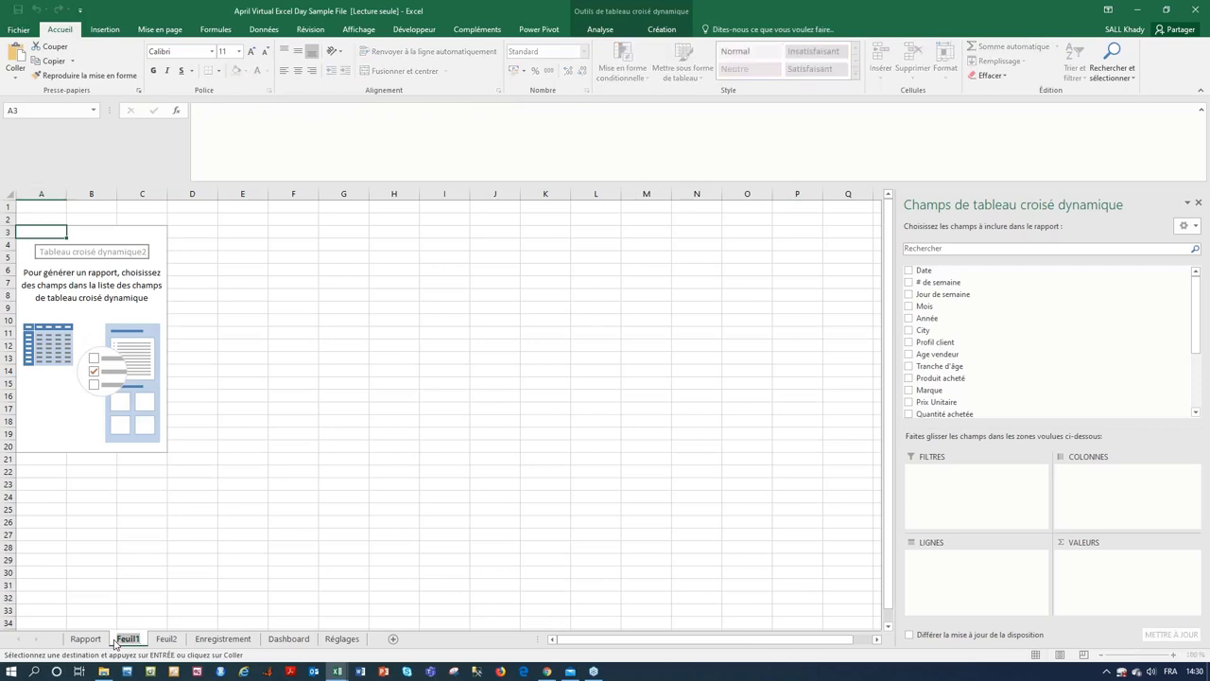
pyautogui.write('F')
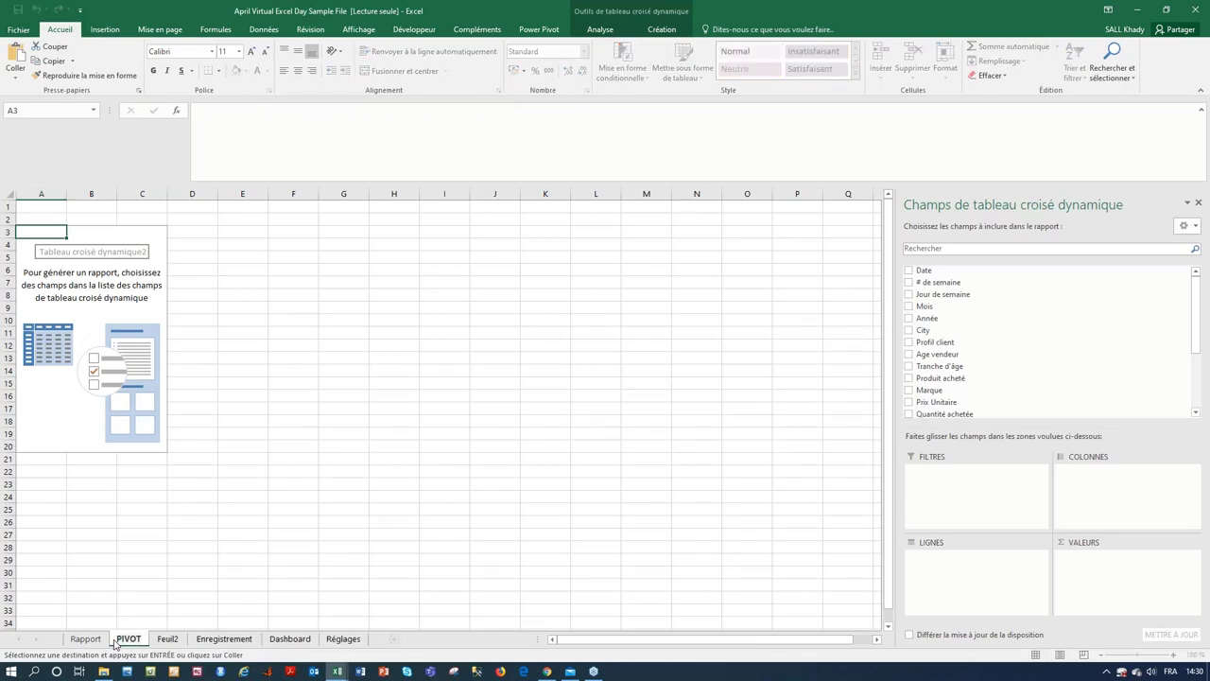
pyautogui.press('BackSpace')
pyautogui.press('BackSpace')
pyautogui.press('BackSpace')
pyautogui.press('BackSpace')
pyautogui.press('BackSpace')
pyautogui.write('pivot')
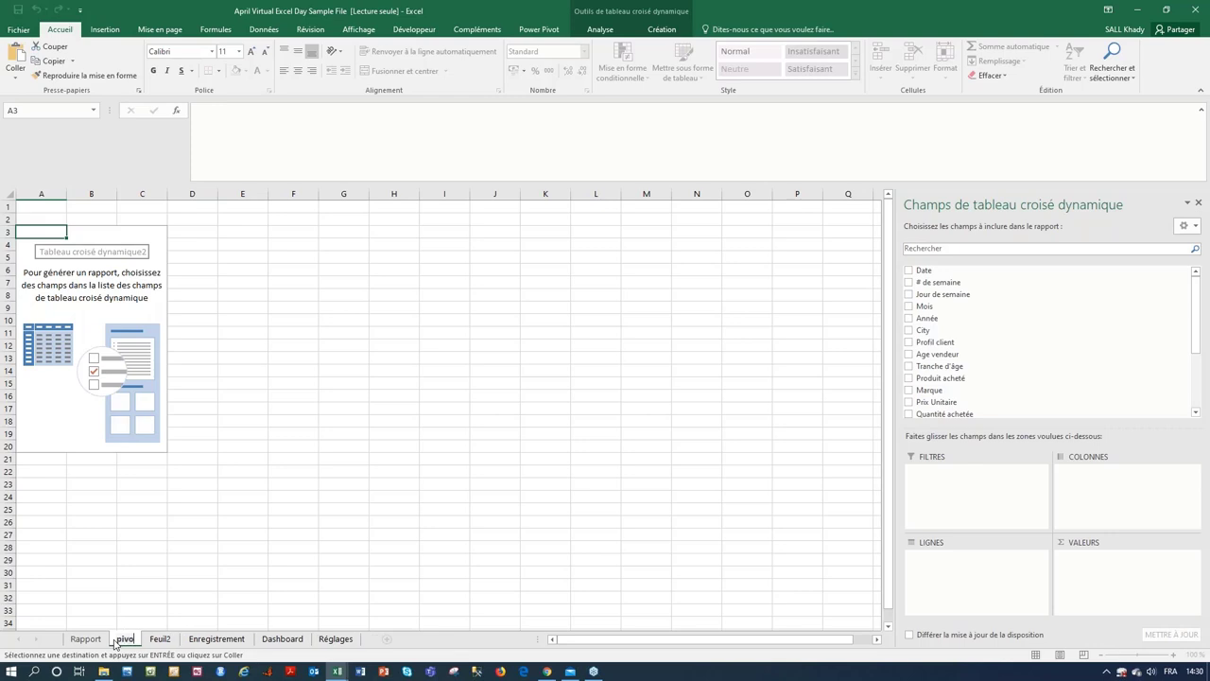
pyautogui.press('Return')
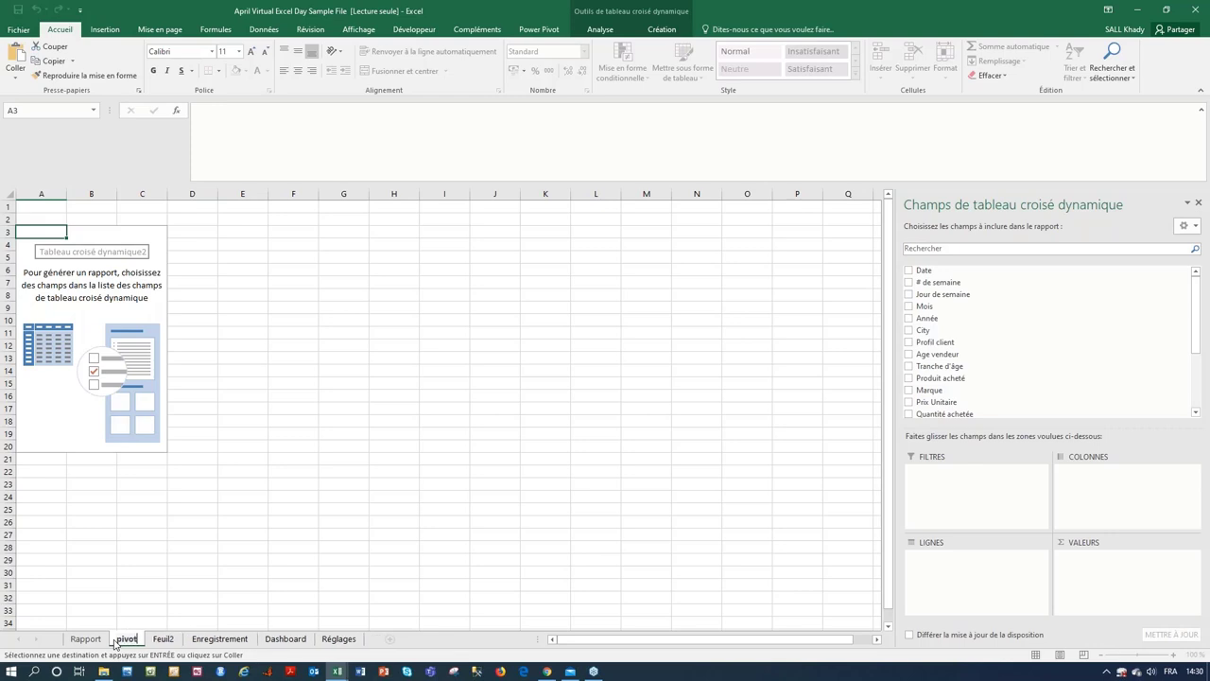
pyautogui.hotkey('ctrl', 'v')
# - Rename the Feuil2 sheet to 'Dashboard pivot'
pyautogui.click(165, 639)
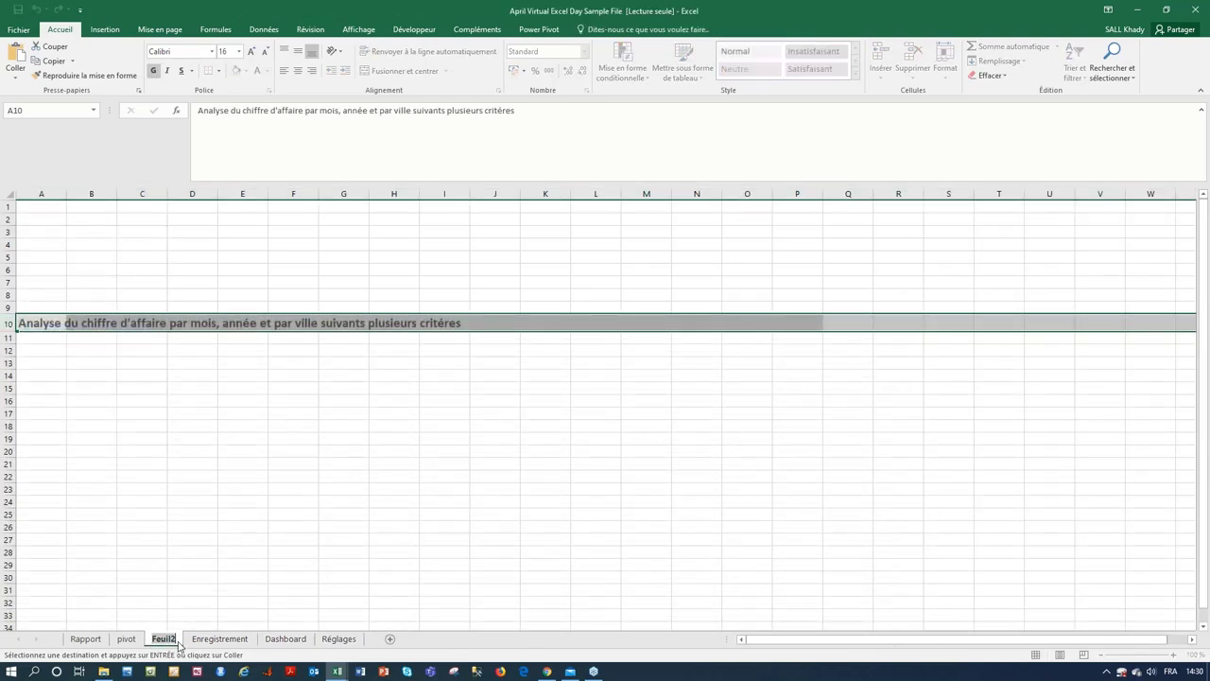
pyautogui.doubleClick(177, 644)
pyautogui.write('Dashbo')
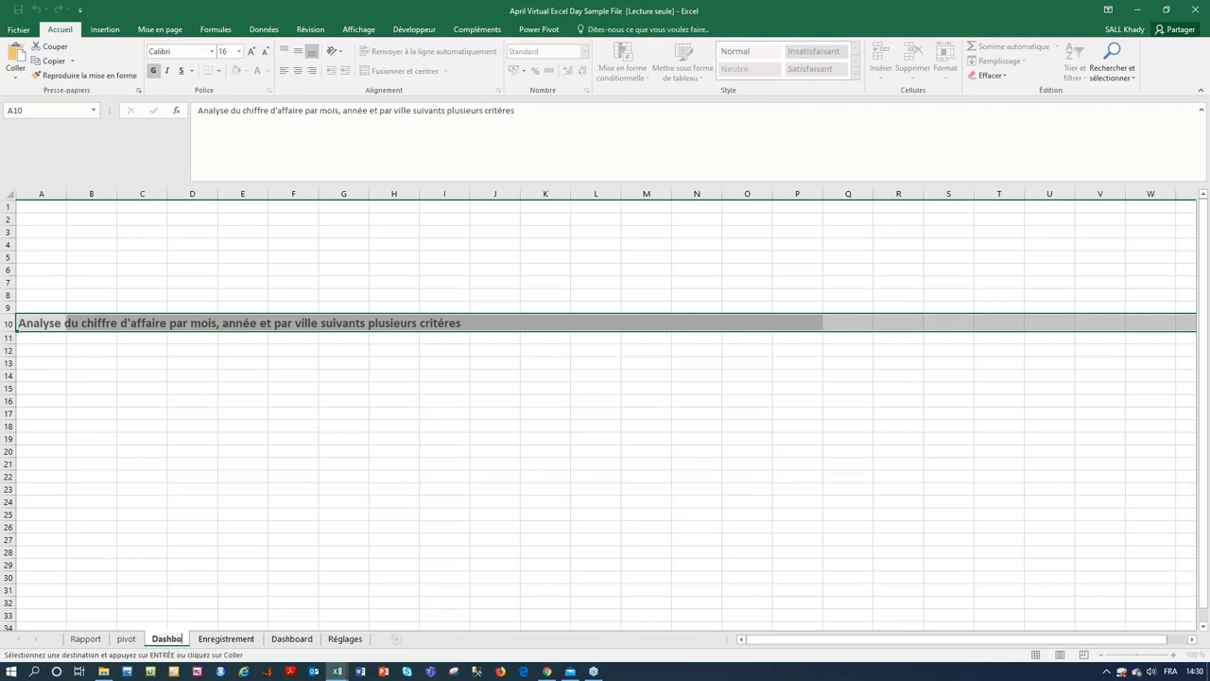
pyautogui.write('rard')
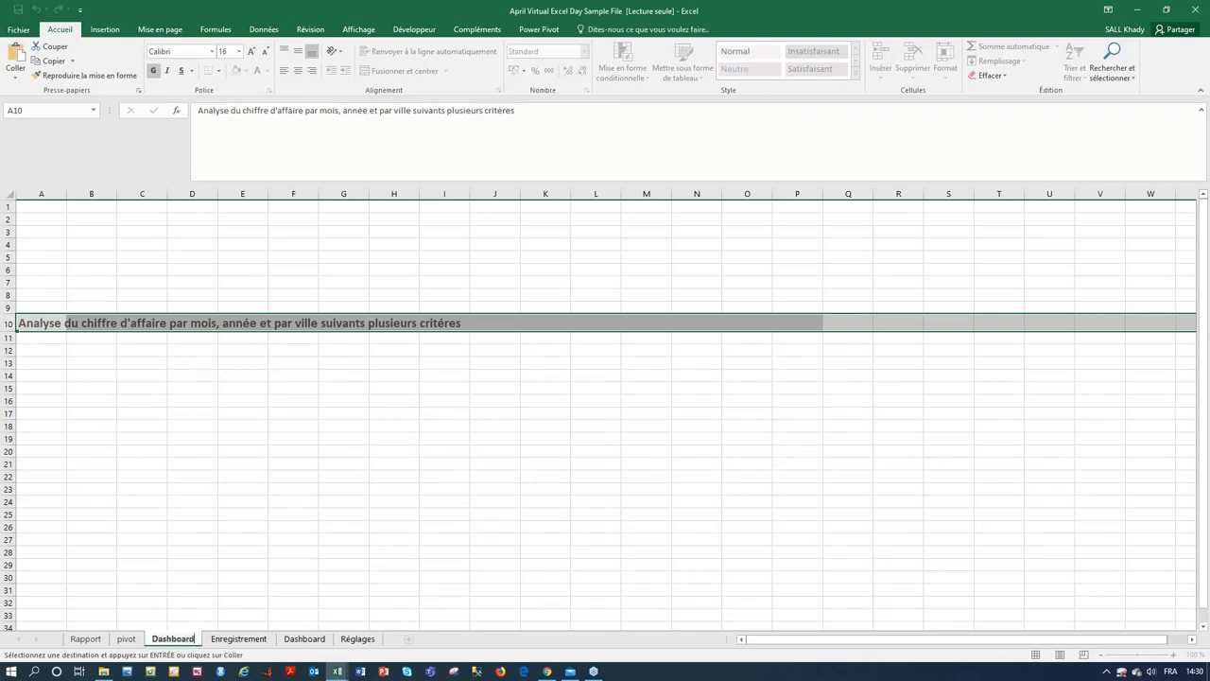
pyautogui.write(' pivot')
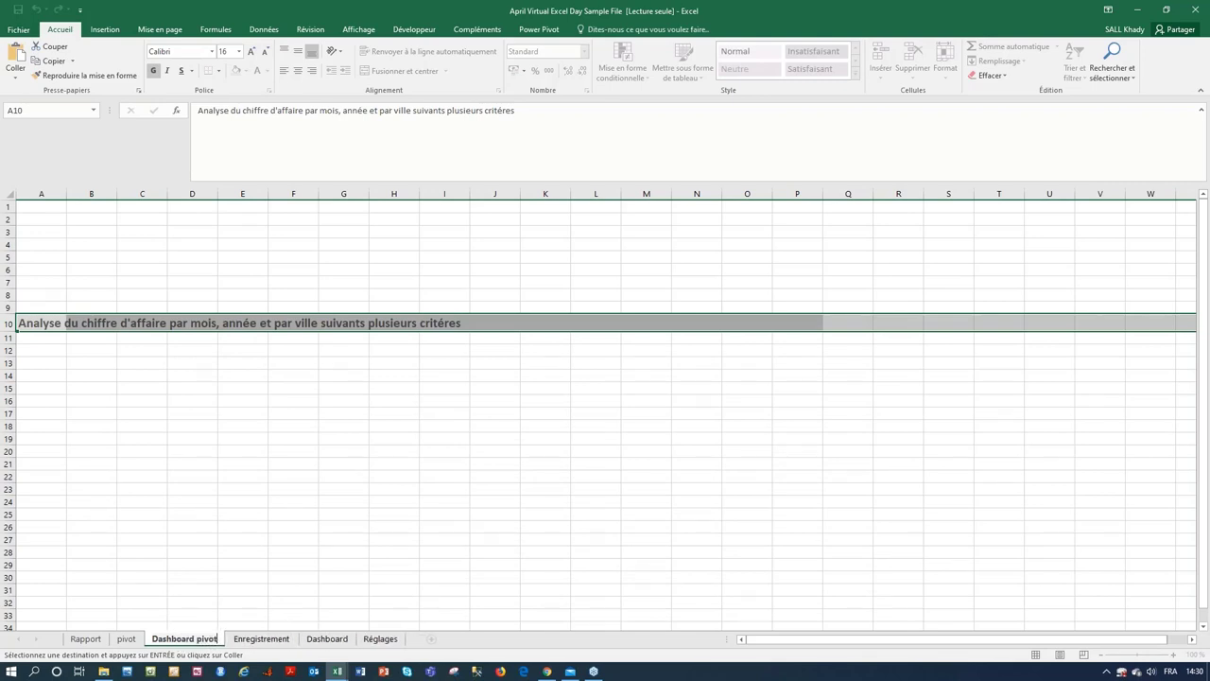
pyautogui.press('Return')
pyautogui.click(128, 627)
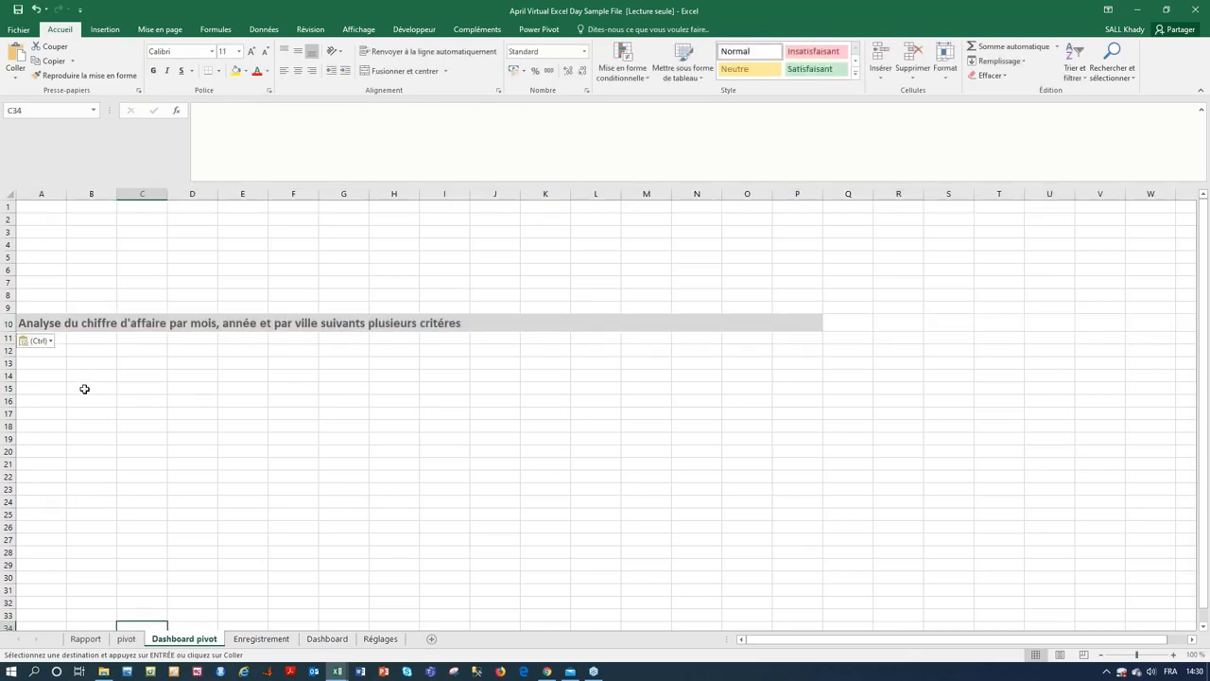
pyautogui.click(125, 638)
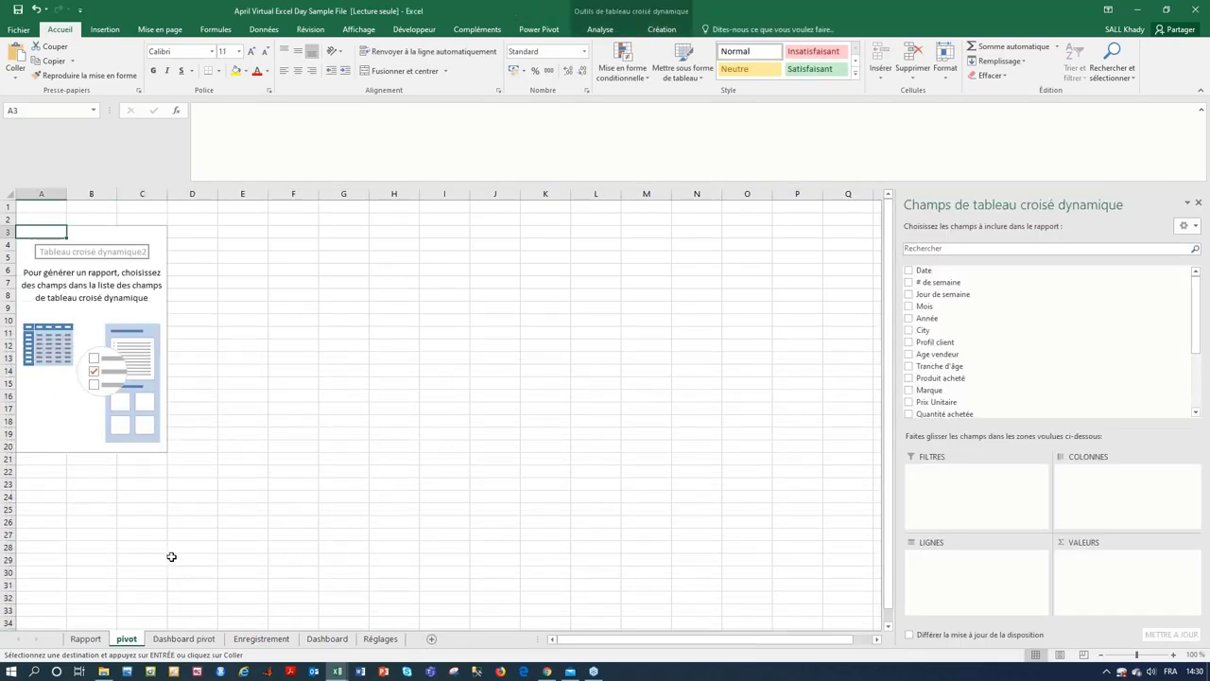
pyautogui.click(140, 283)
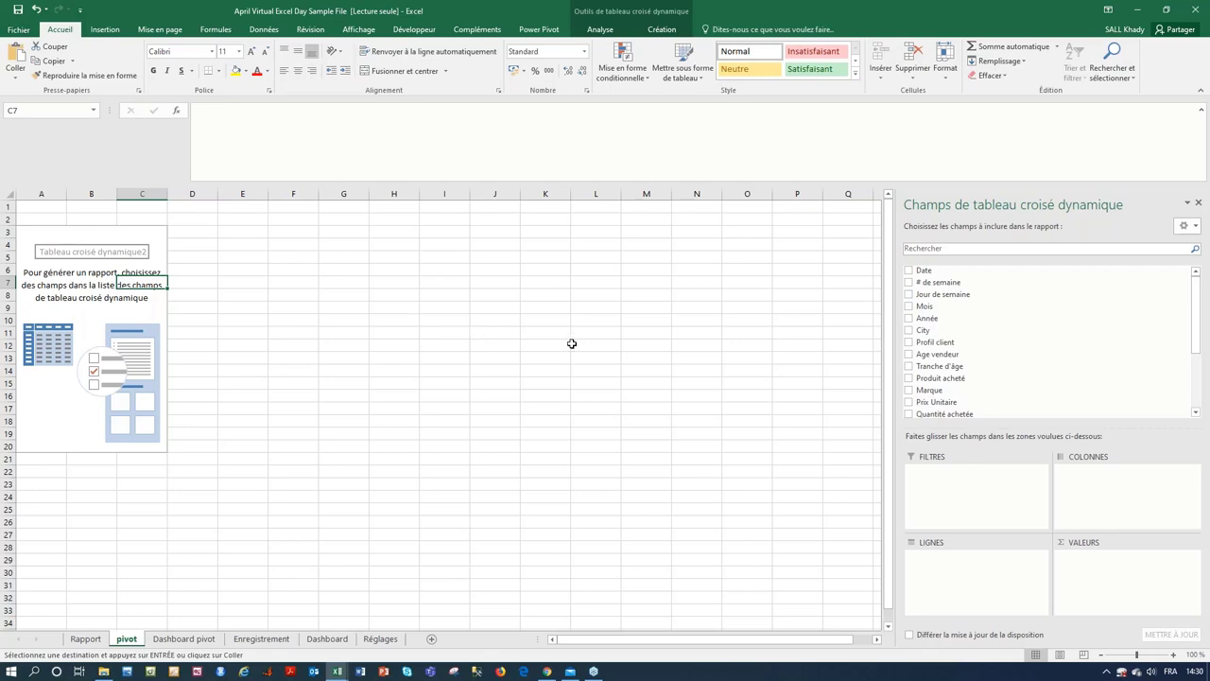
pyautogui.click(1196, 414)
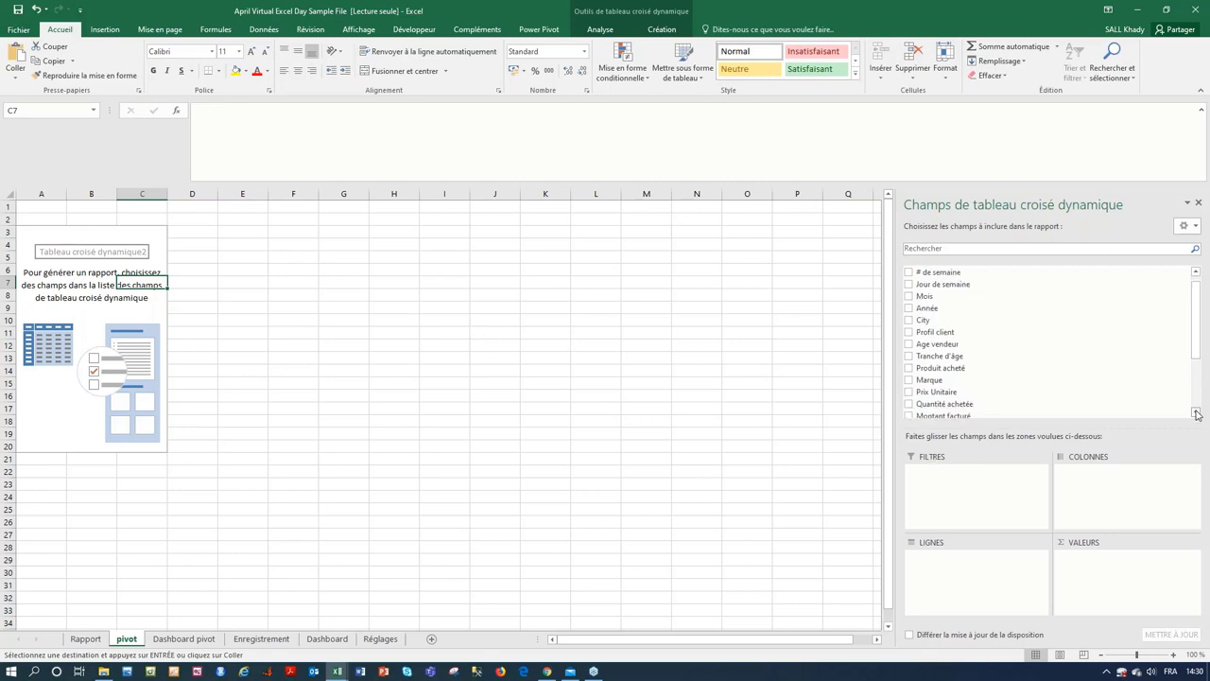
pyautogui.click(1197, 414)
pyautogui.click(1197, 414)
pyautogui.click(1197, 414)
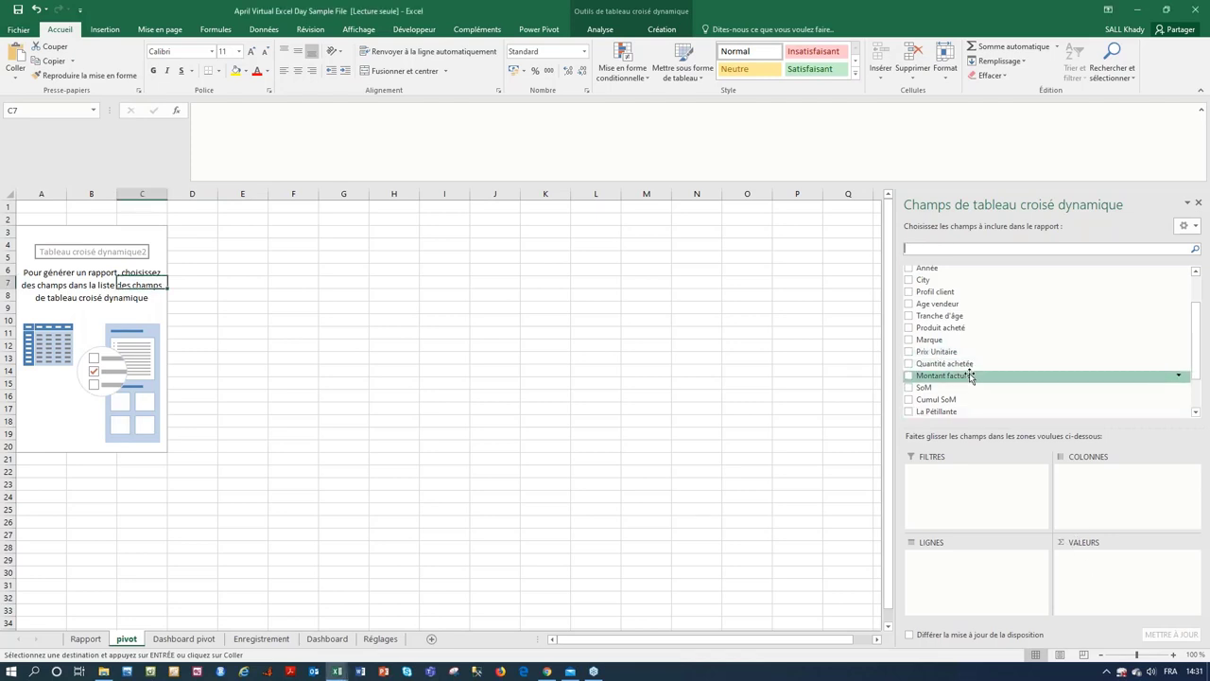
# - Lay out the pivot: sum of Montant facturé, Mois as rows, City as columns
pyautogui.moveTo(969, 375); pyautogui.dragTo(1121, 610)
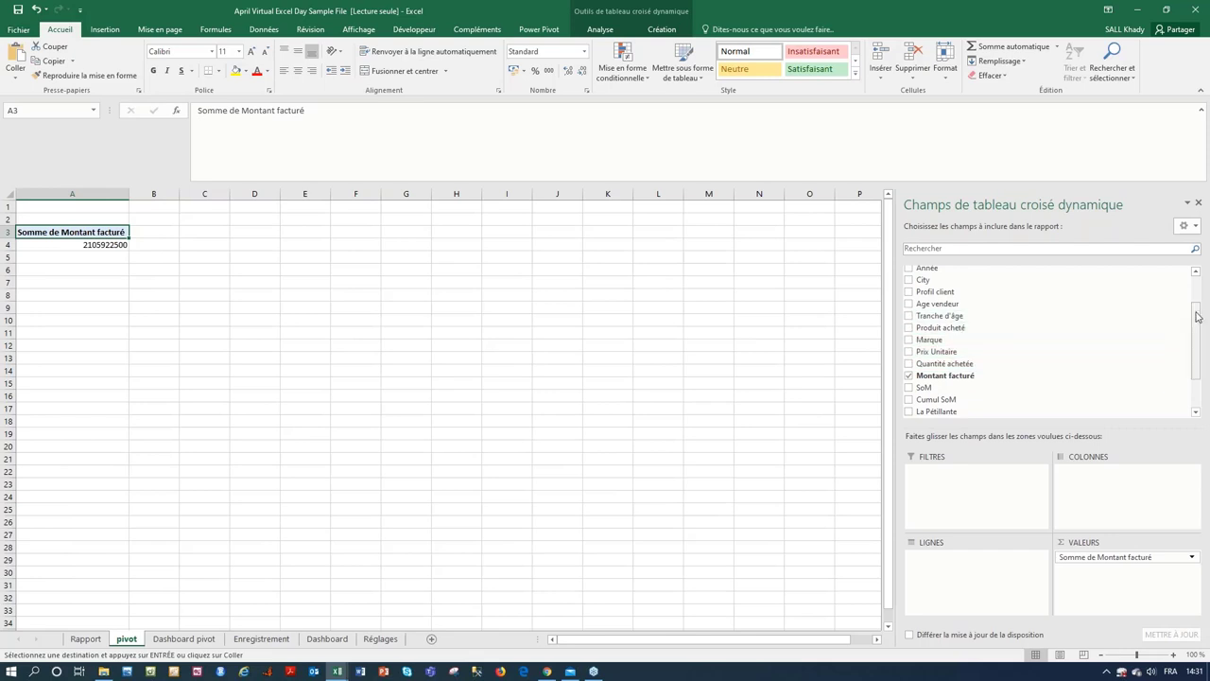
pyautogui.moveTo(1197, 318); pyautogui.dragTo(1196, 288)
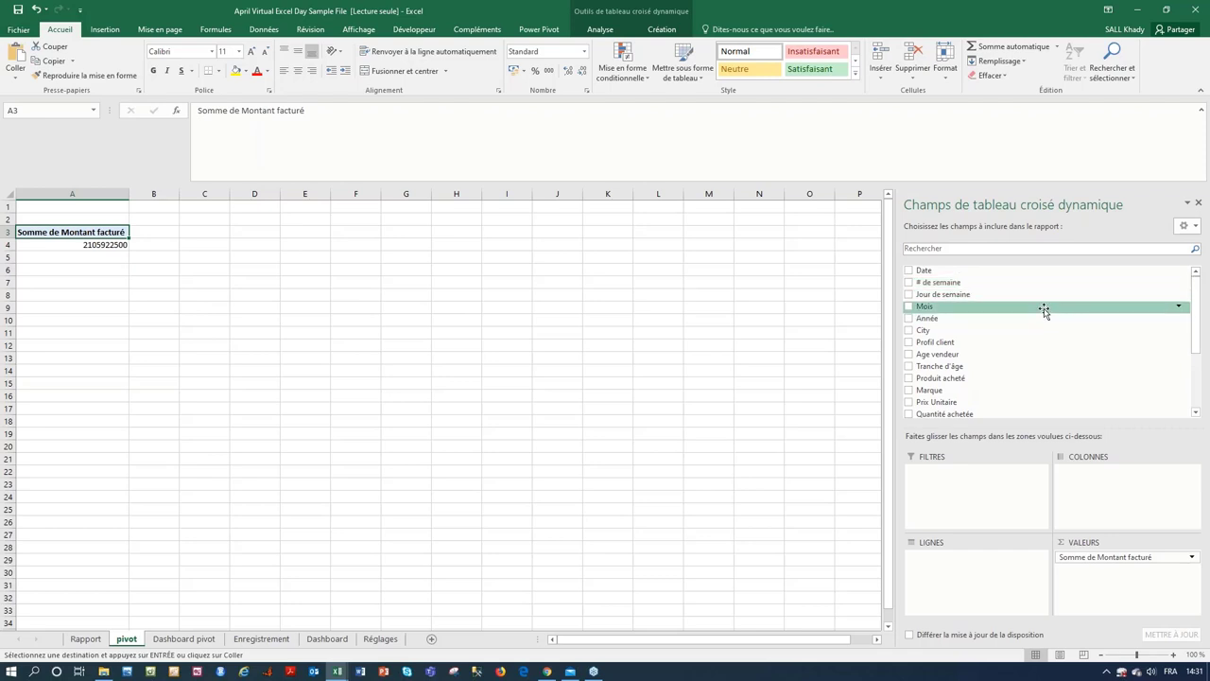
pyautogui.moveTo(1044, 310); pyautogui.dragTo(1003, 599)
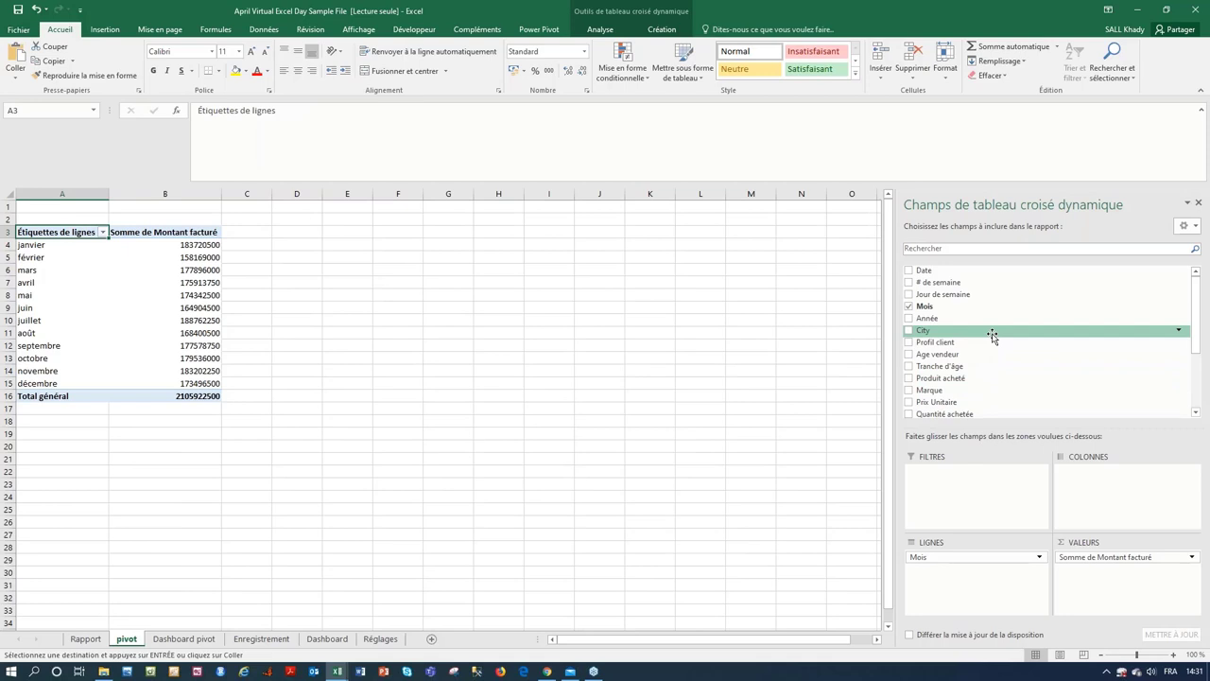
pyautogui.moveTo(993, 337); pyautogui.dragTo(1114, 507)
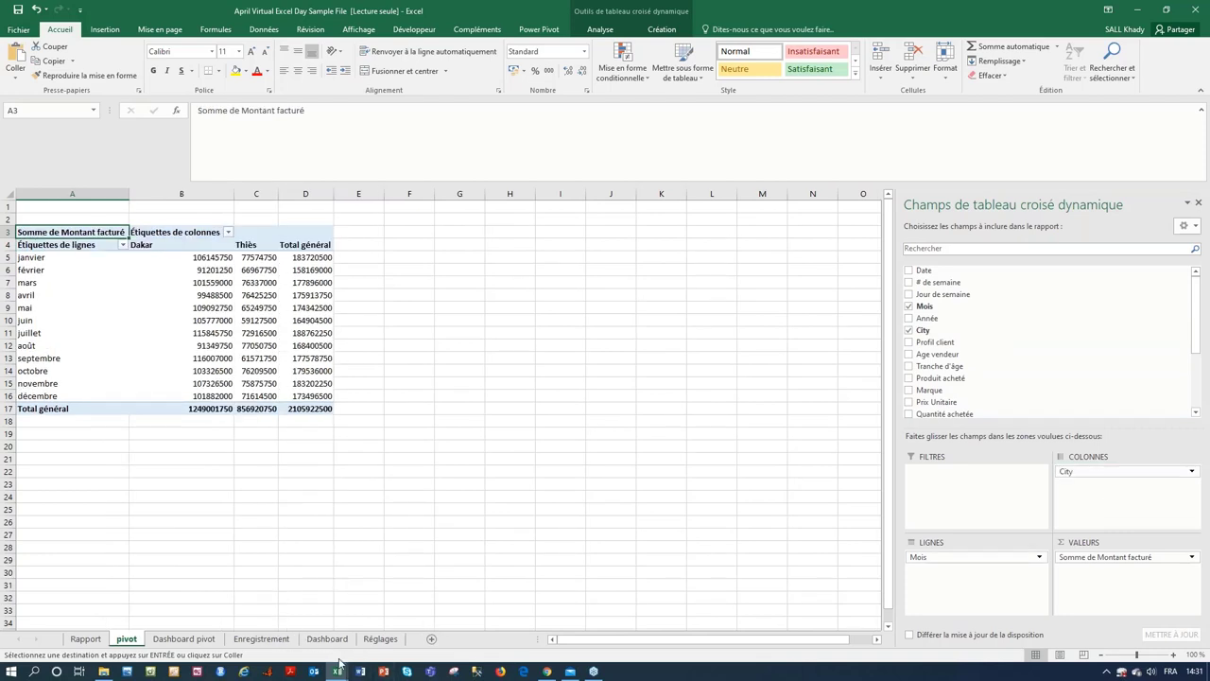
pyautogui.moveTo(338, 672)
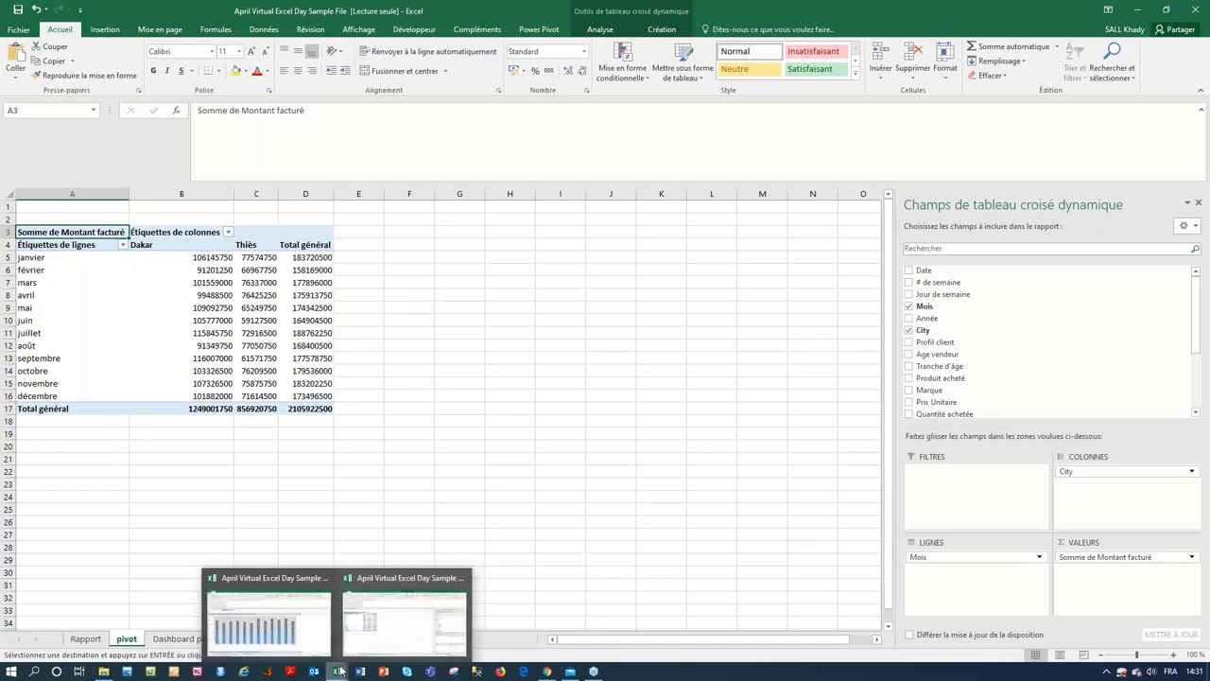
pyautogui.click(281, 508)
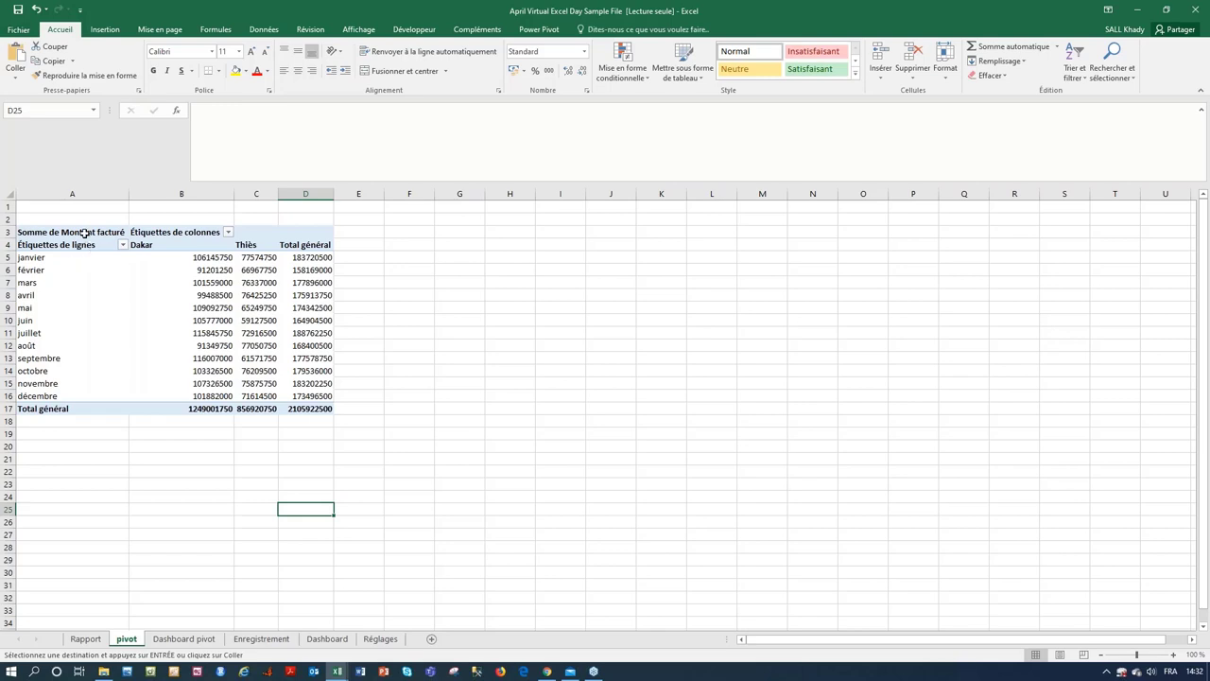
# - Select cell B5 in the pivot table and bring up the PivotTable Analyse tools
pyautogui.click(184, 259)
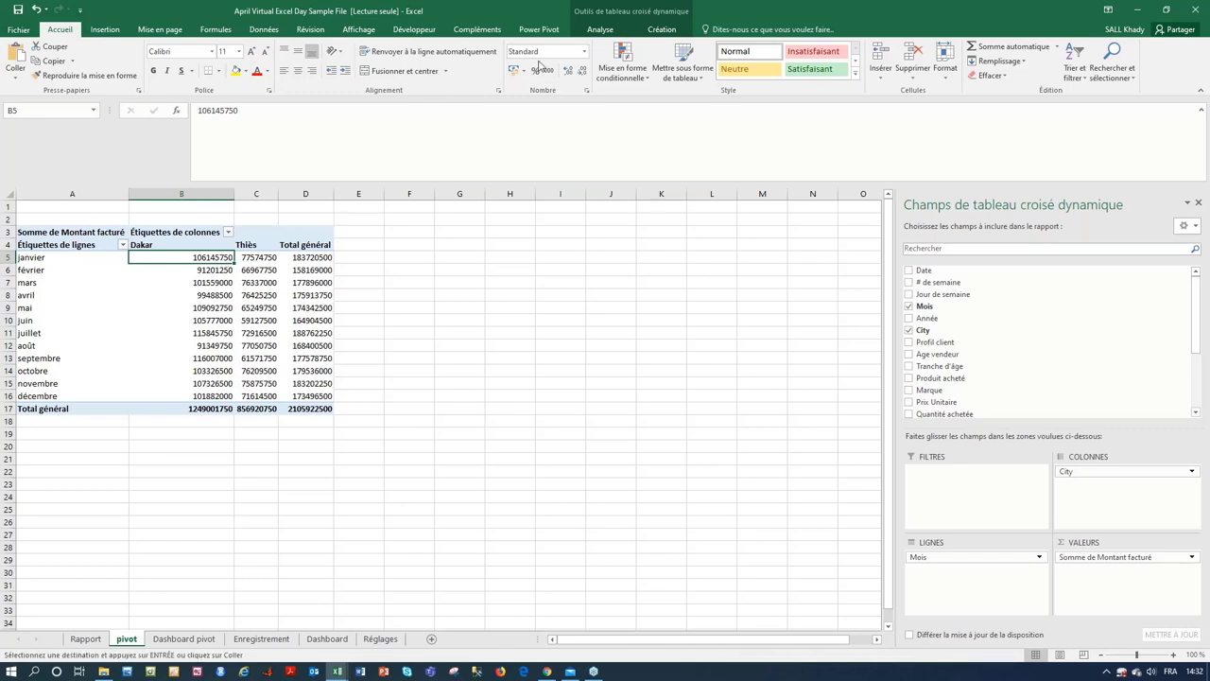
pyautogui.click(603, 31)
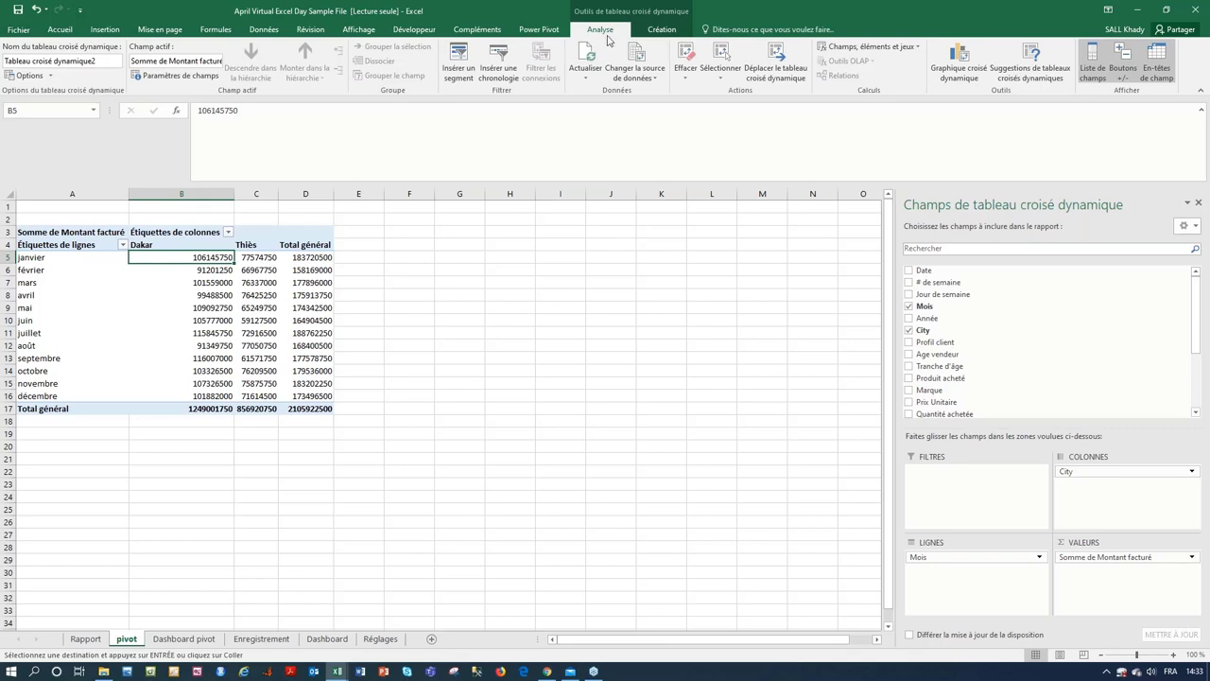
pyautogui.click(665, 36)
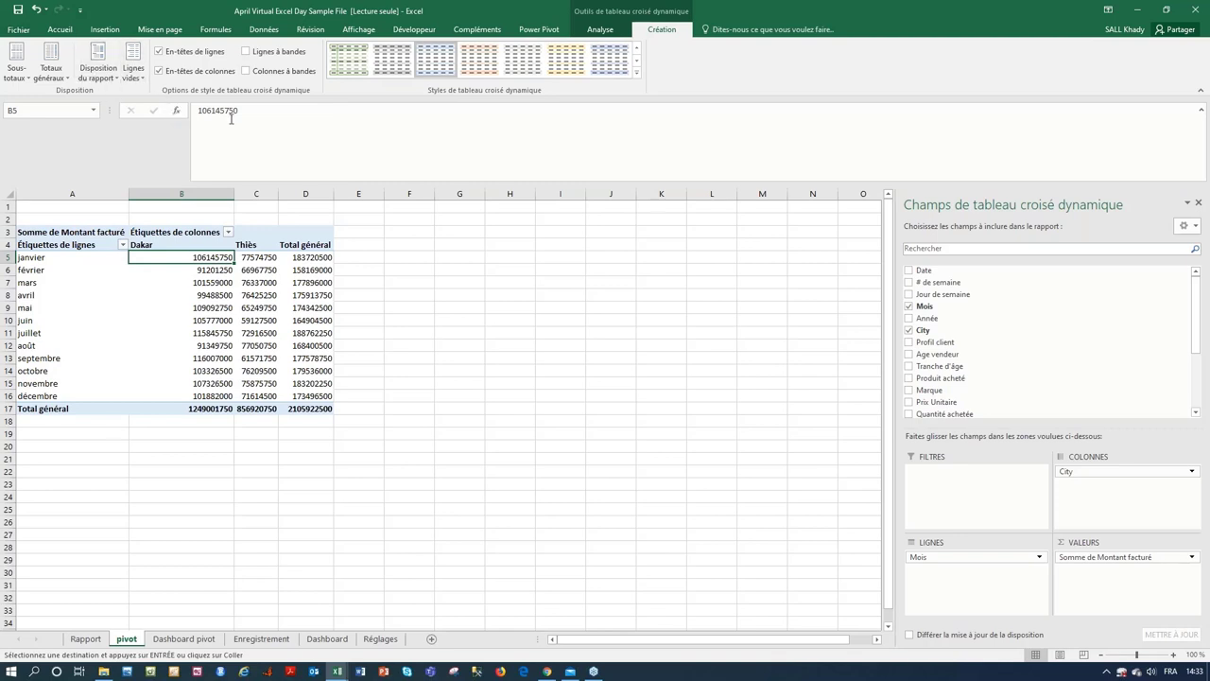
pyautogui.click(599, 29)
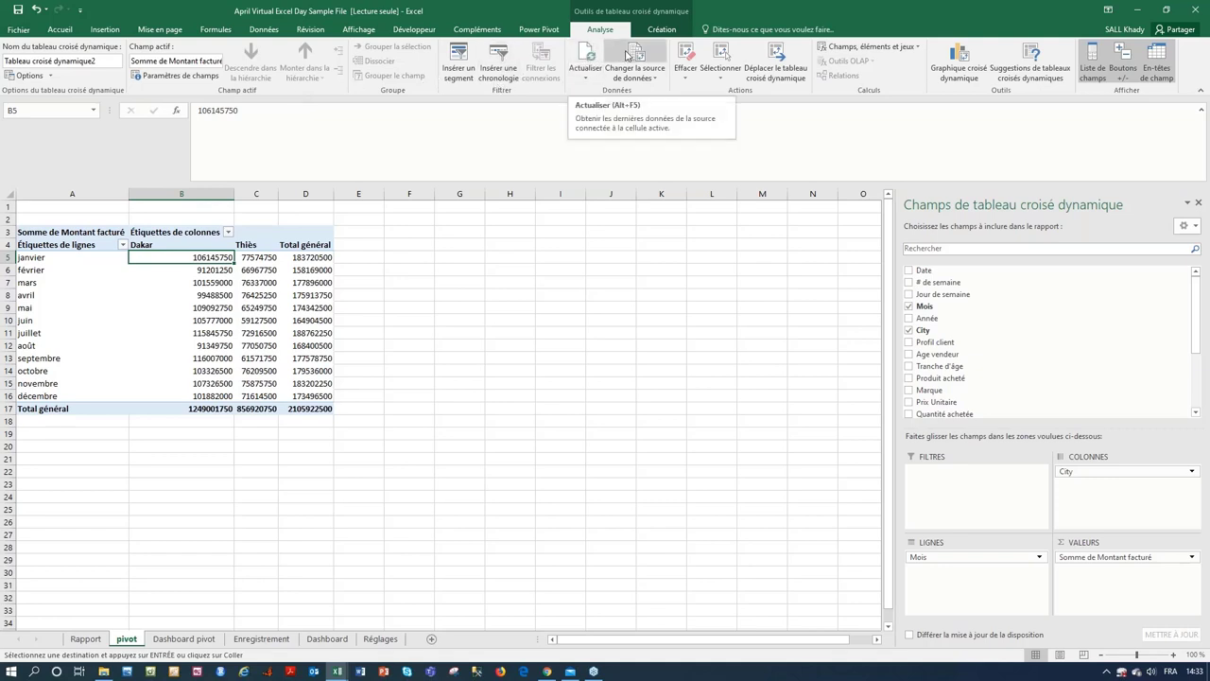
# - Add a slicer on the Année field, listing 2015, 2016 and 2017
pyautogui.click(458, 69)
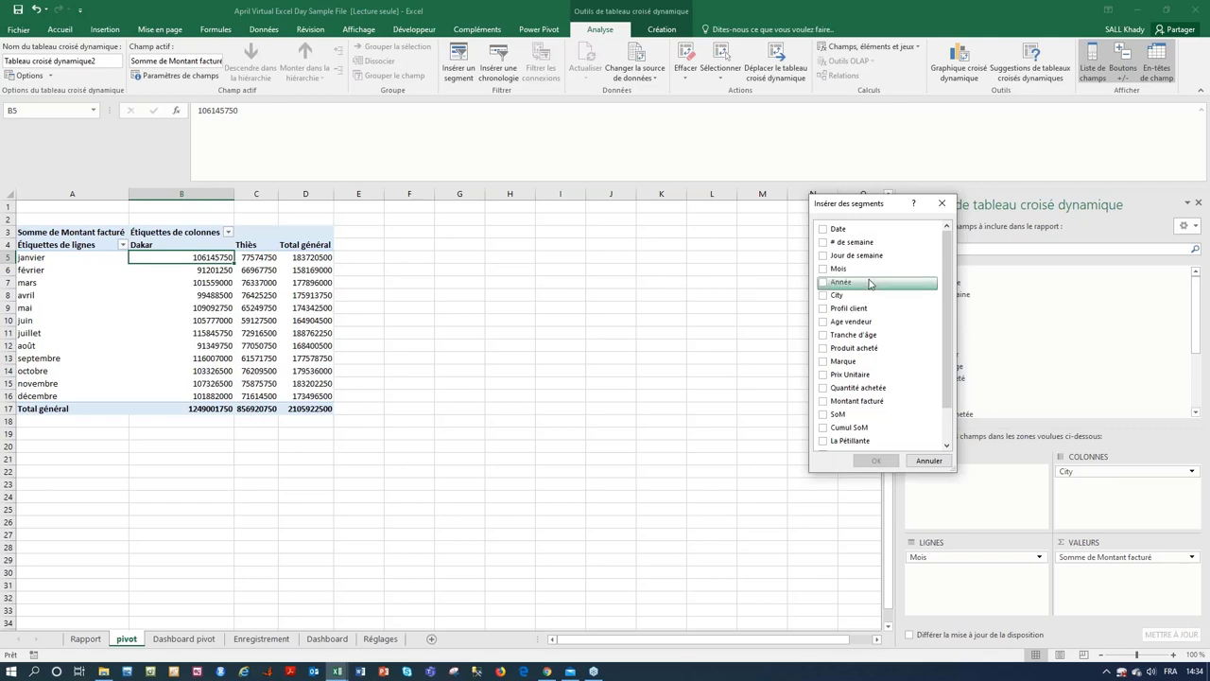
pyautogui.click(822, 283)
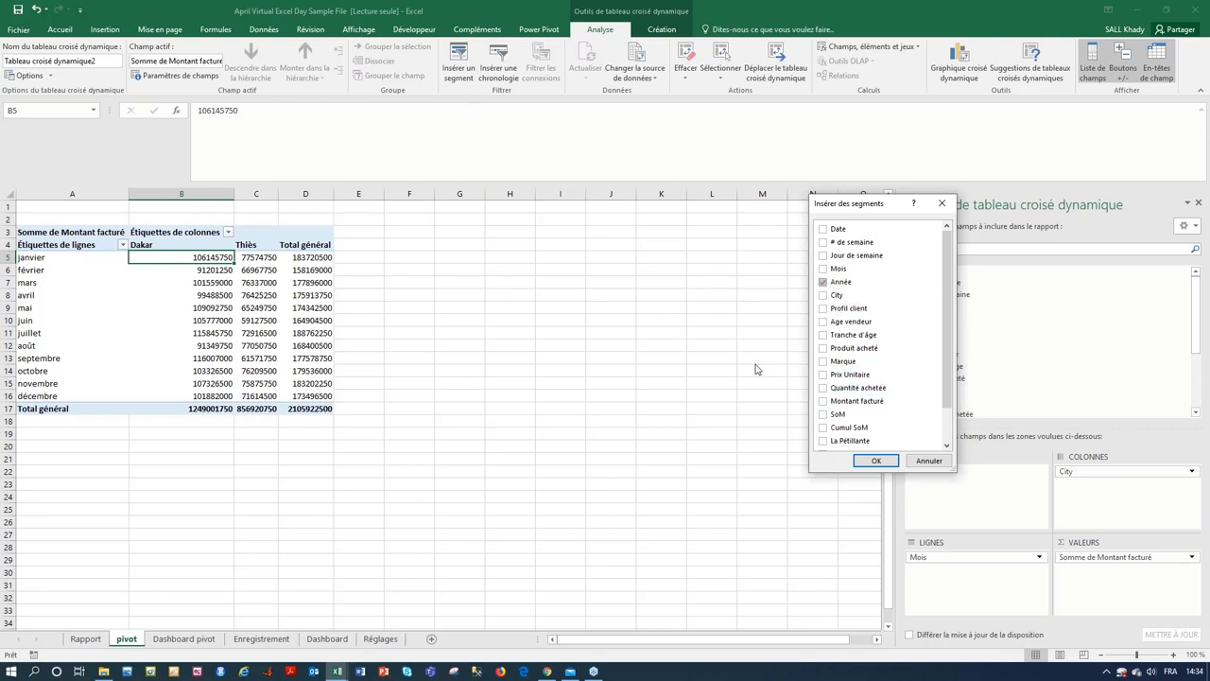
pyautogui.click(879, 462)
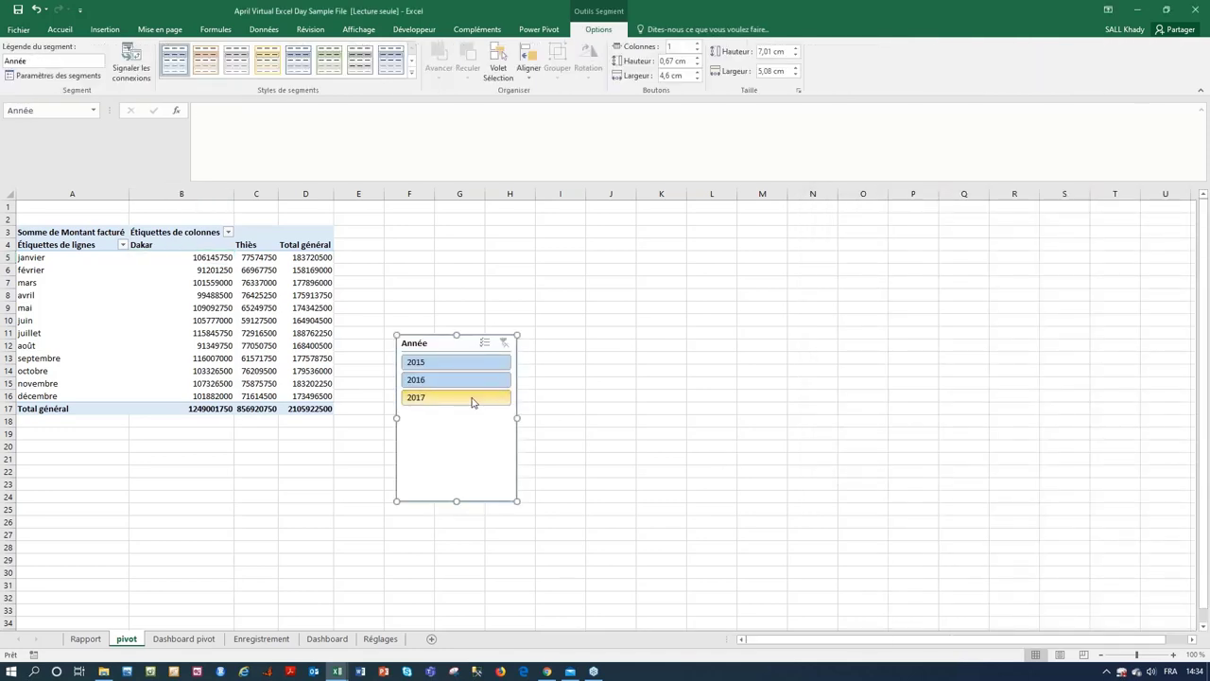
# - Test each year in the Année slicer, then enable multi-select with 2015, 2016 and 2017 included
pyautogui.click(468, 365)
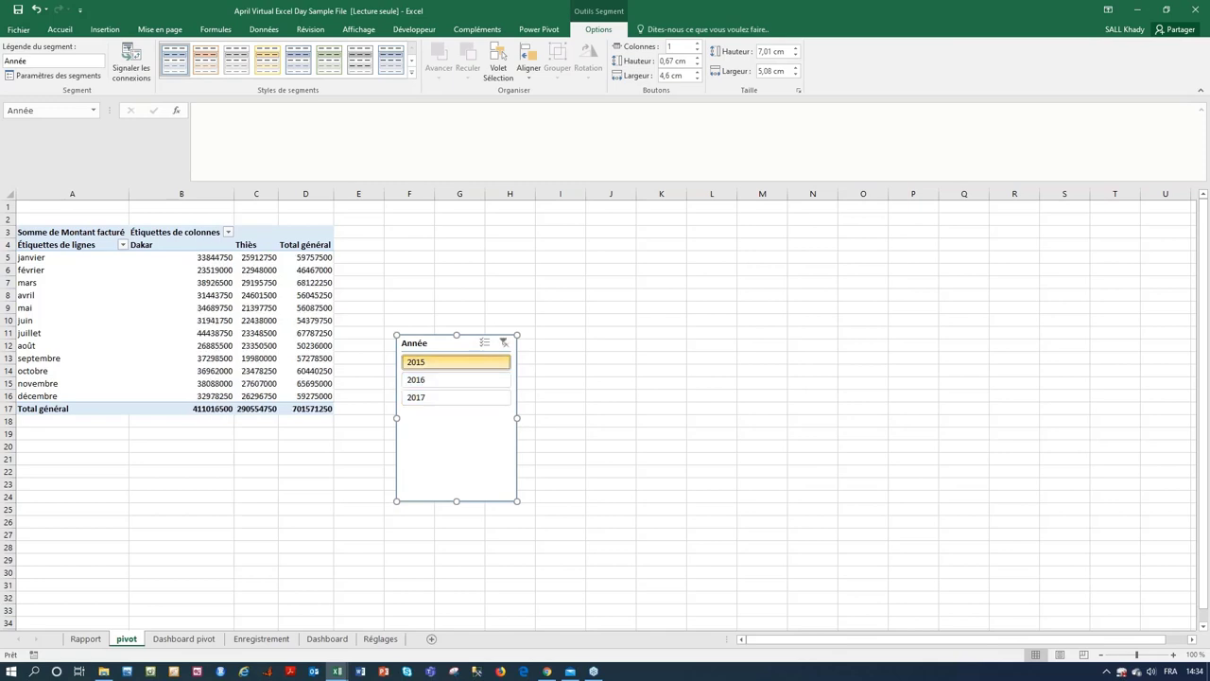
pyautogui.click(464, 379)
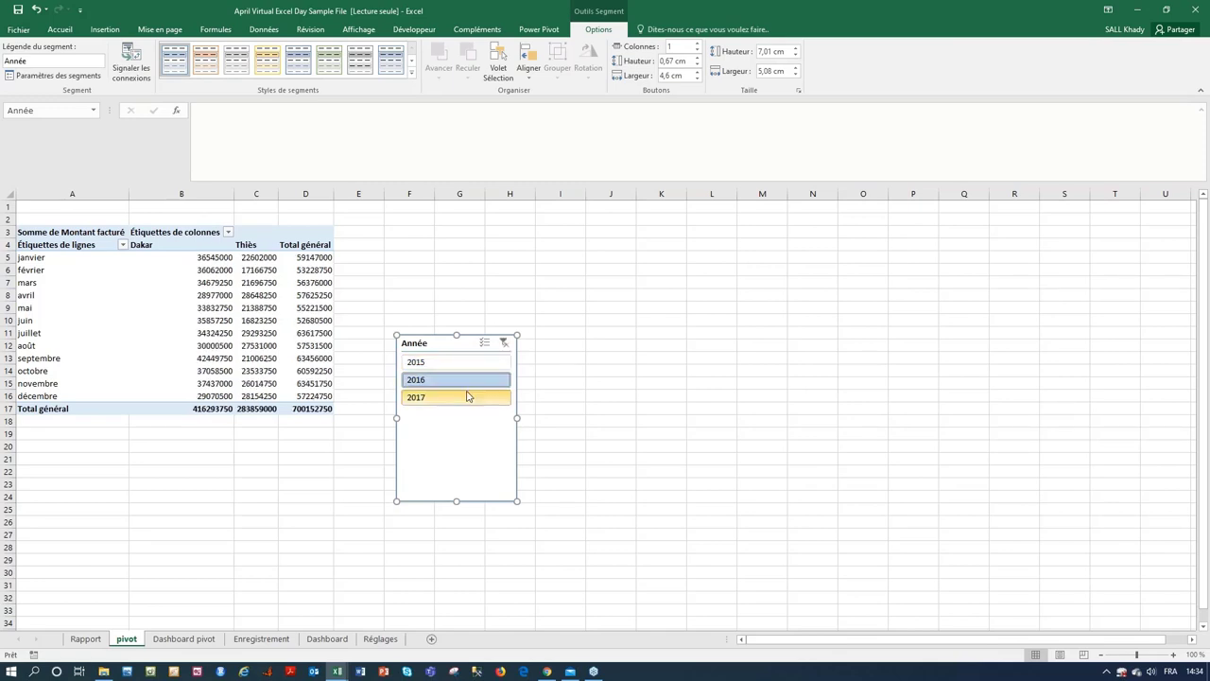
pyautogui.click(466, 396)
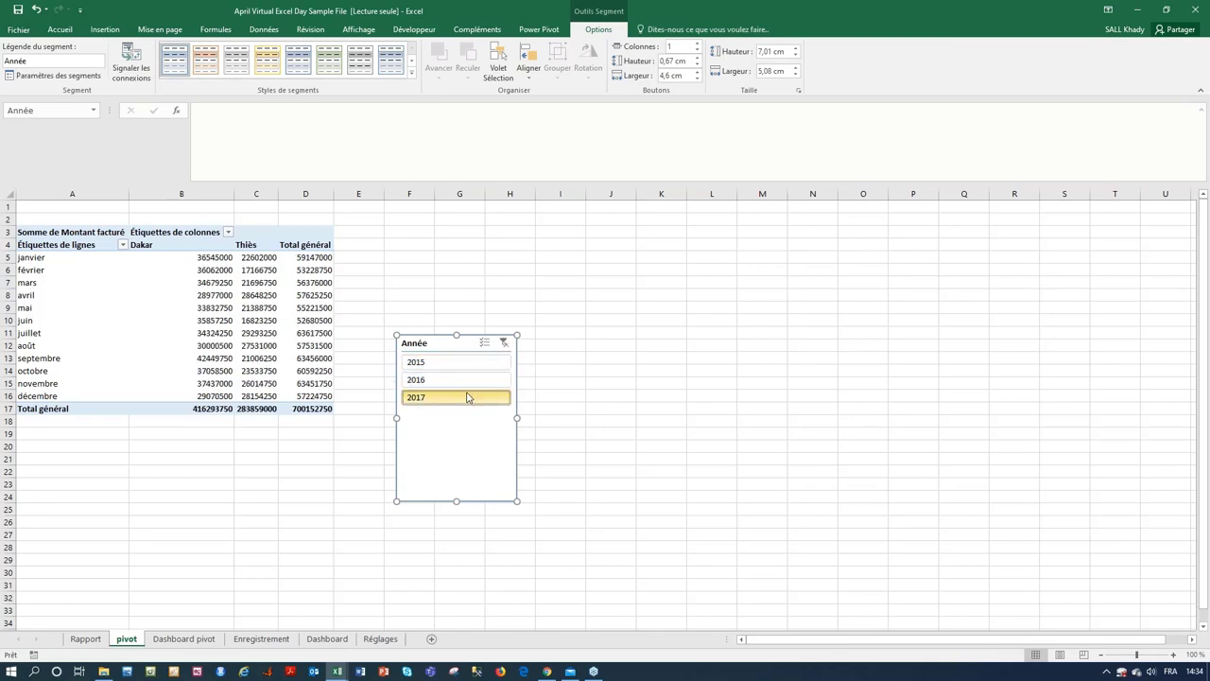
pyautogui.click(485, 344)
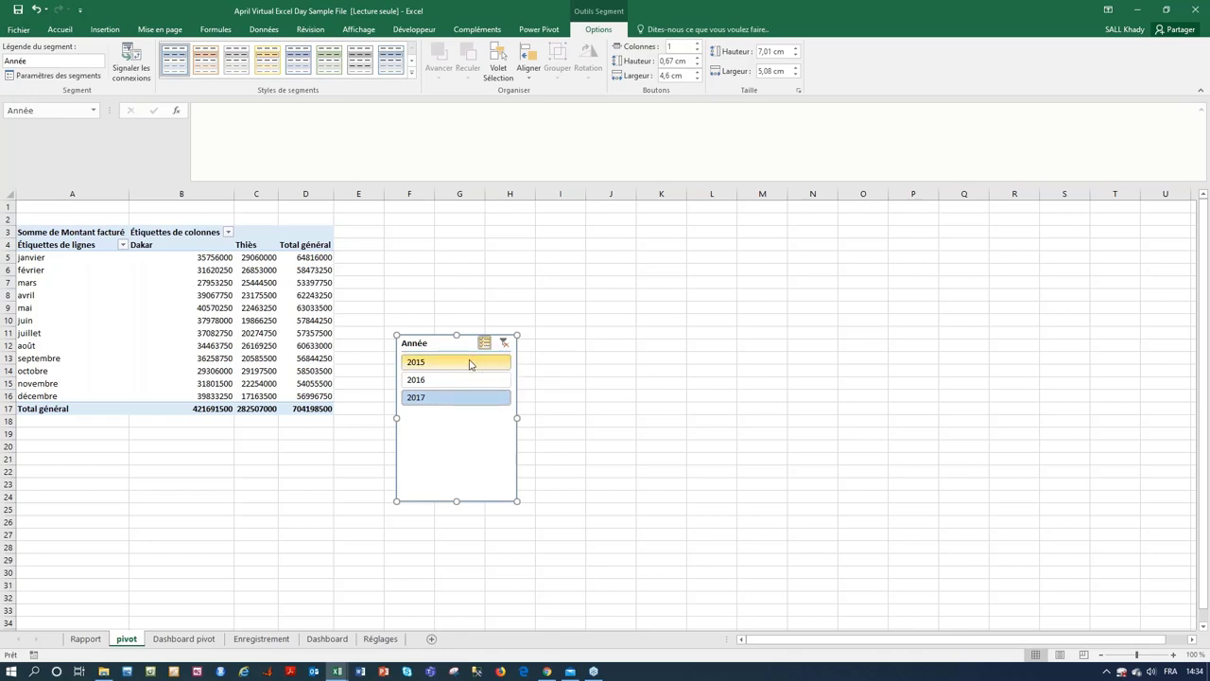
pyautogui.click(454, 362)
pyautogui.click(463, 379)
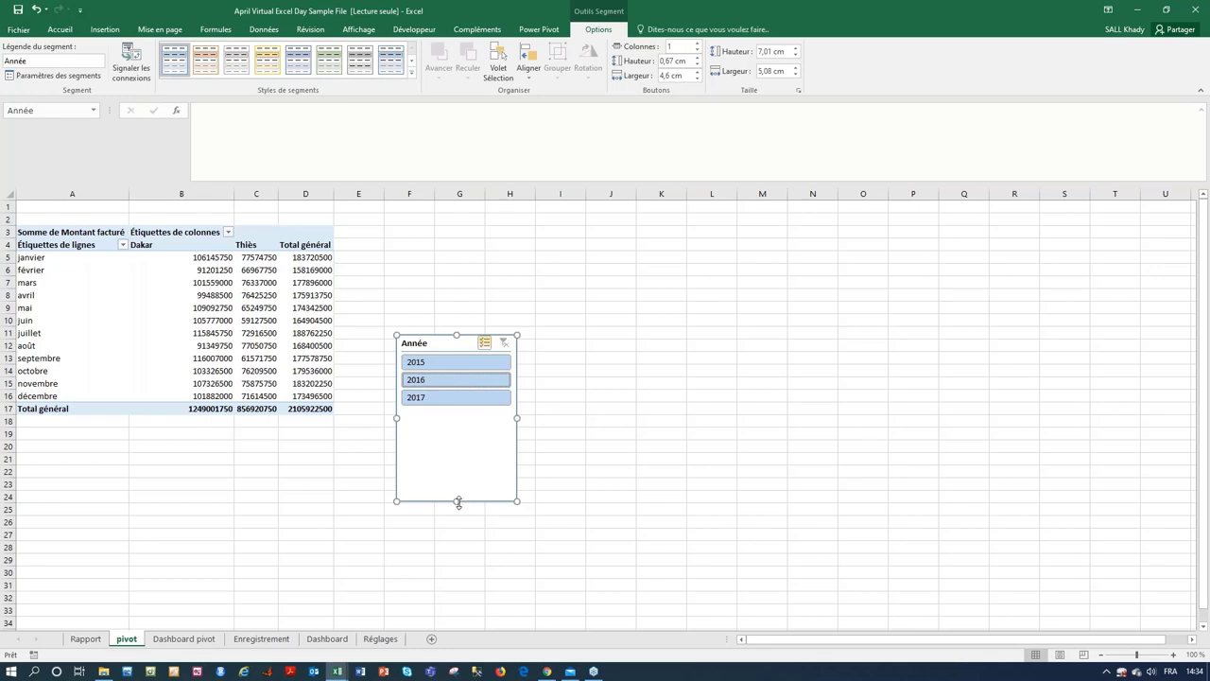
# - Shorten the Année slicer, move it to F1, and select the pivot range A3:D17
pyautogui.moveTo(464, 501); pyautogui.dragTo(467, 422)
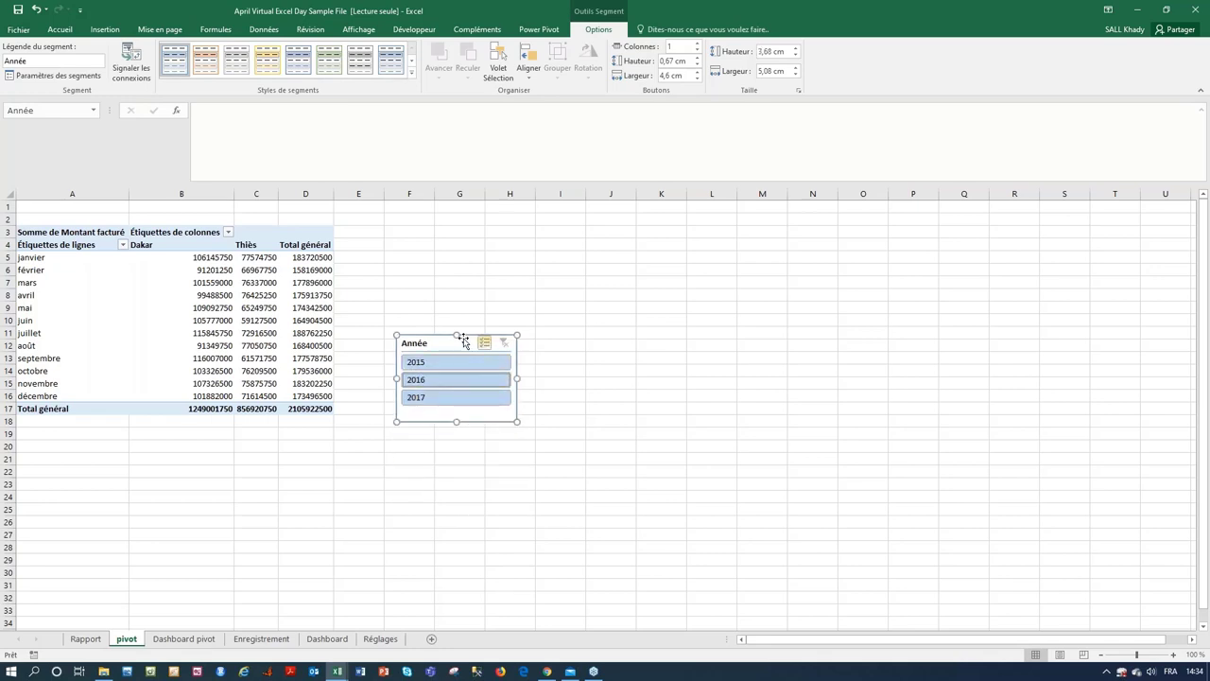
pyautogui.moveTo(464, 341); pyautogui.dragTo(453, 205)
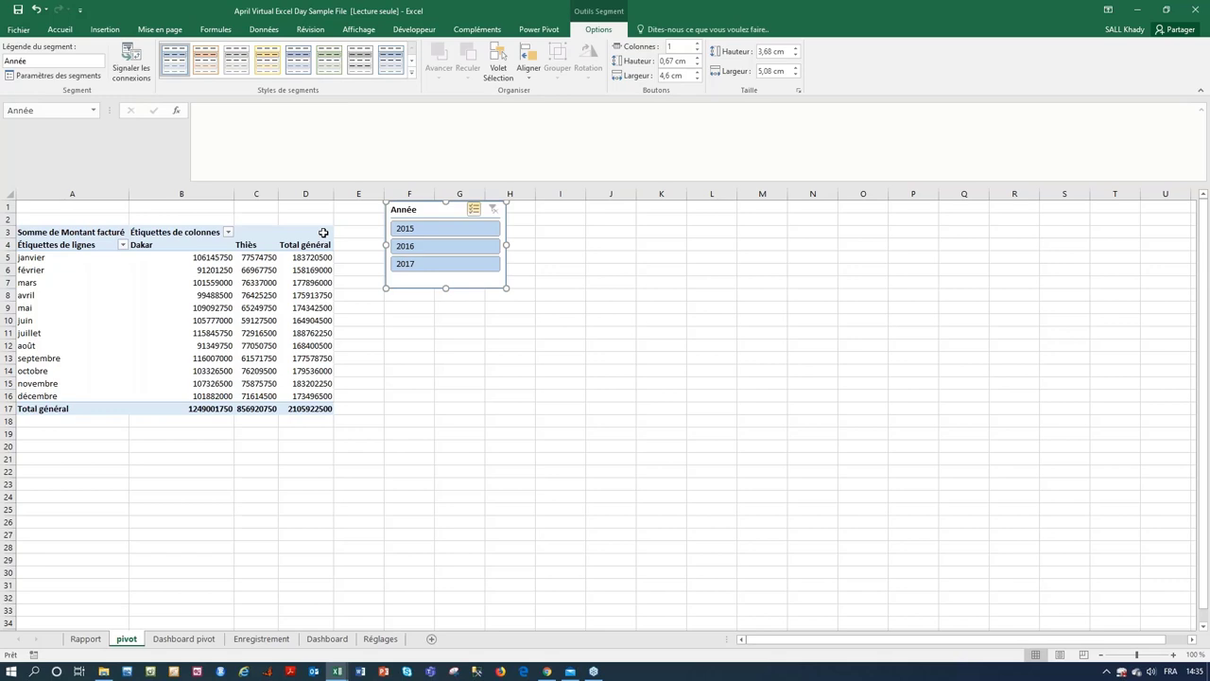
pyautogui.moveTo(323, 233); pyautogui.dragTo(83, 406)
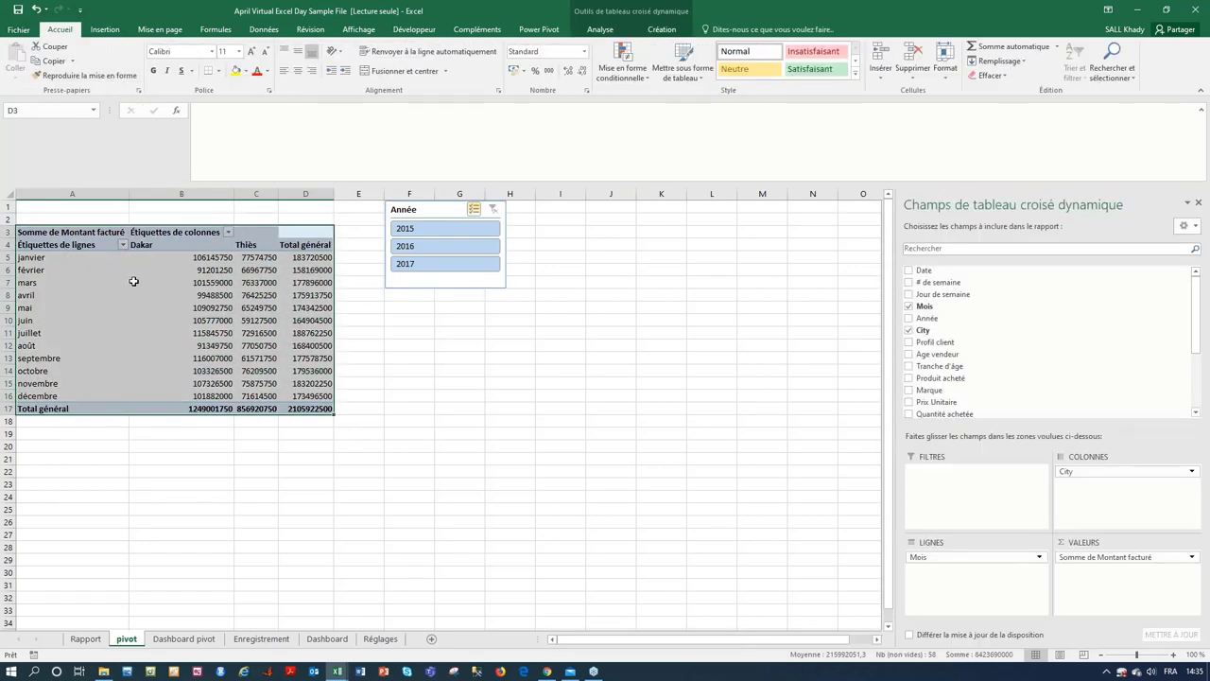
pyautogui.click(105, 29)
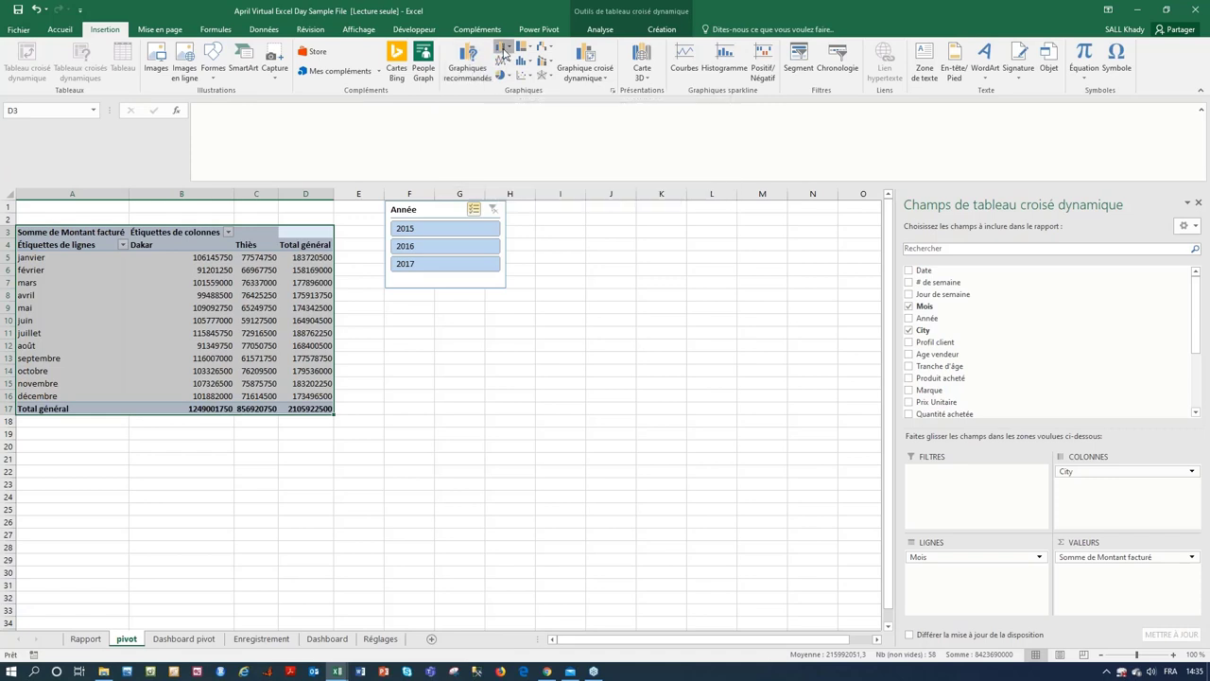
# - Insert a stacked column pivot chart, placed below the slicer and widened to 17.2 cm
pyautogui.click(504, 49)
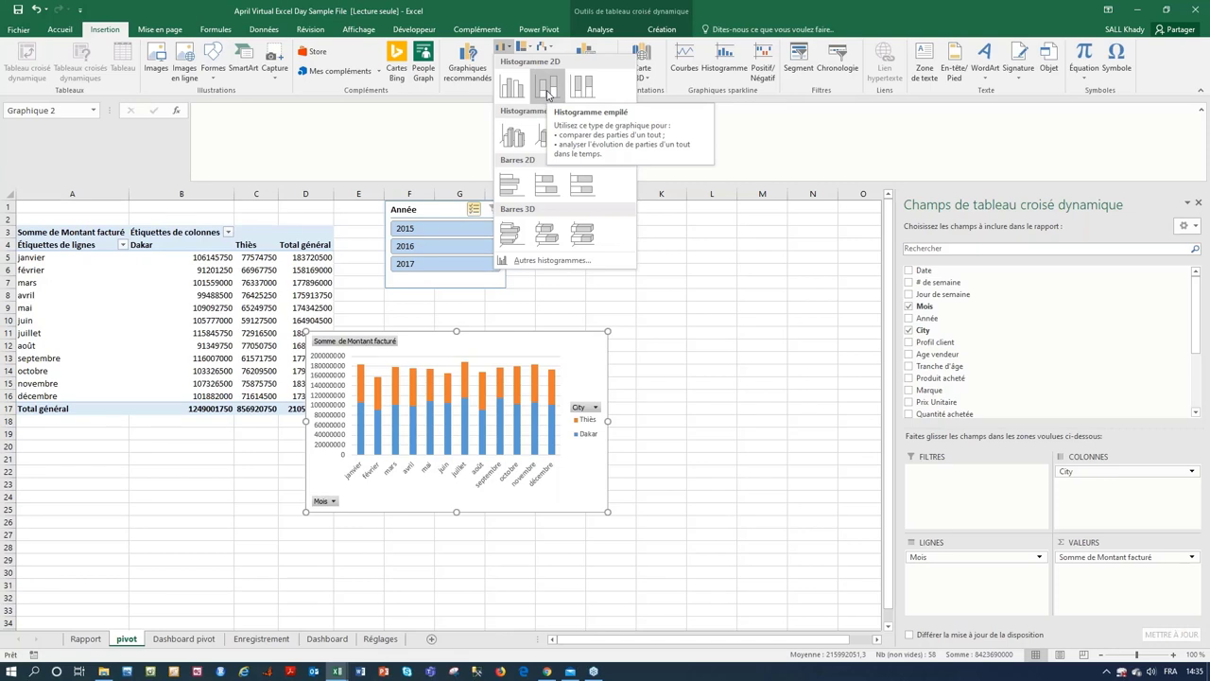
pyautogui.click(546, 88)
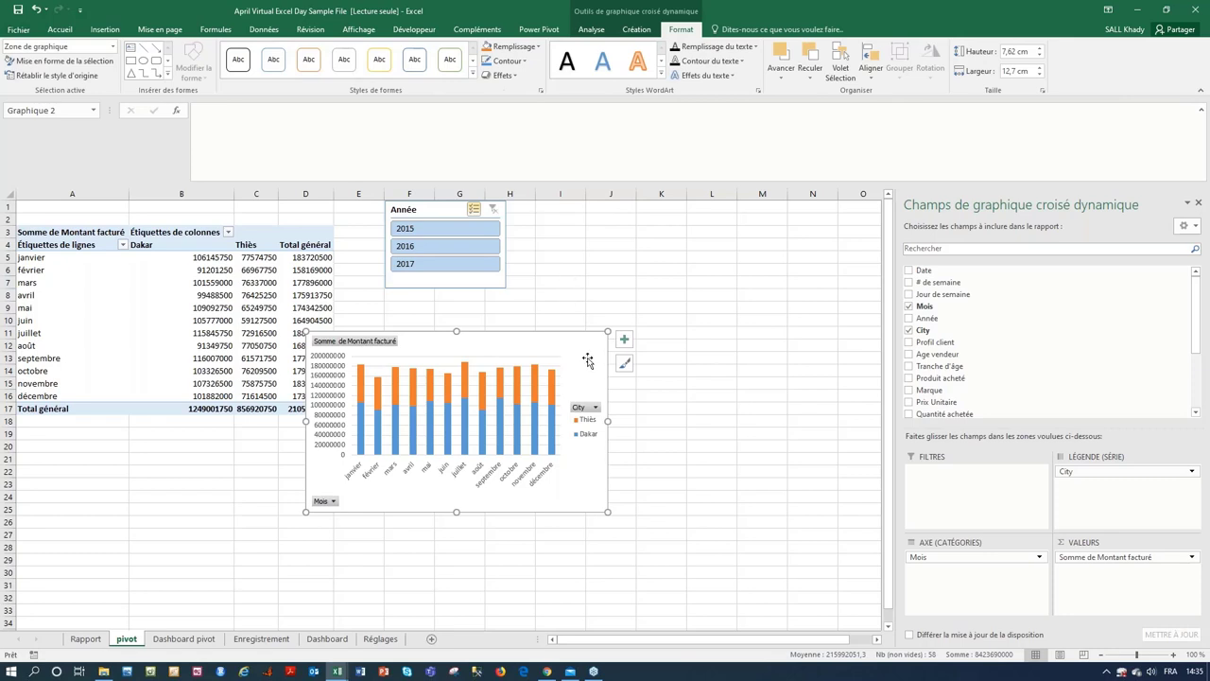
pyautogui.moveTo(587, 359); pyautogui.dragTo(673, 321)
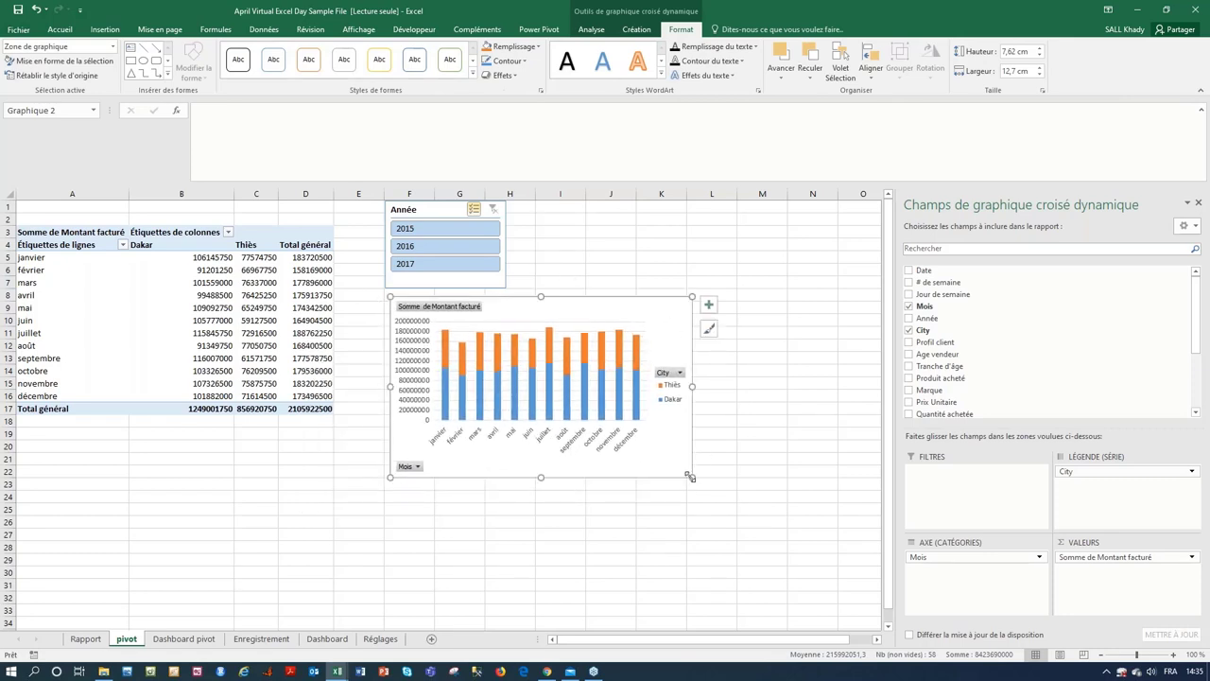
pyautogui.moveTo(691, 477); pyautogui.dragTo(800, 492)
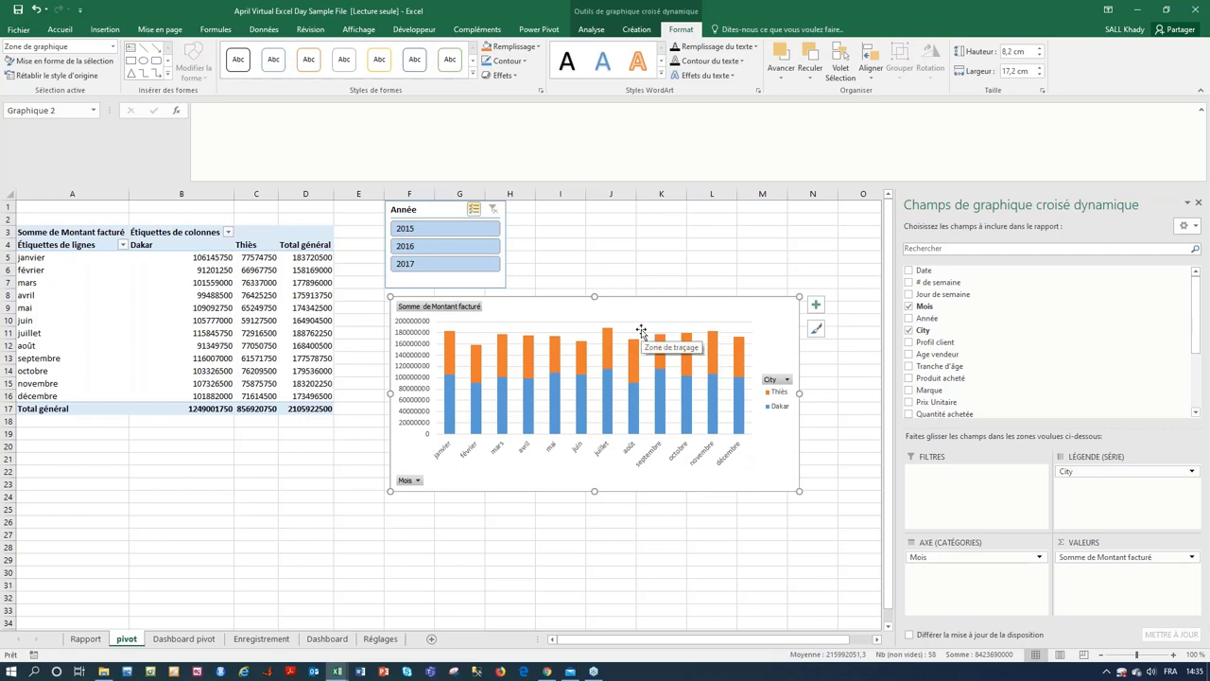
pyautogui.click(315, 270)
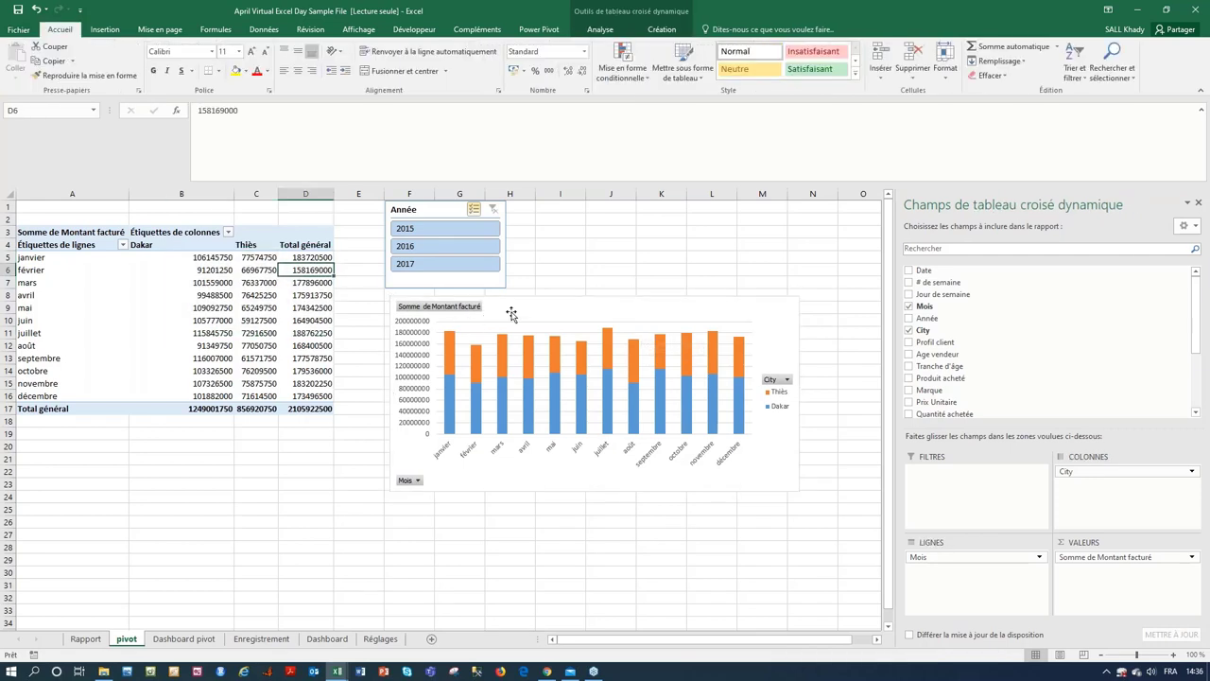
pyautogui.click(511, 314)
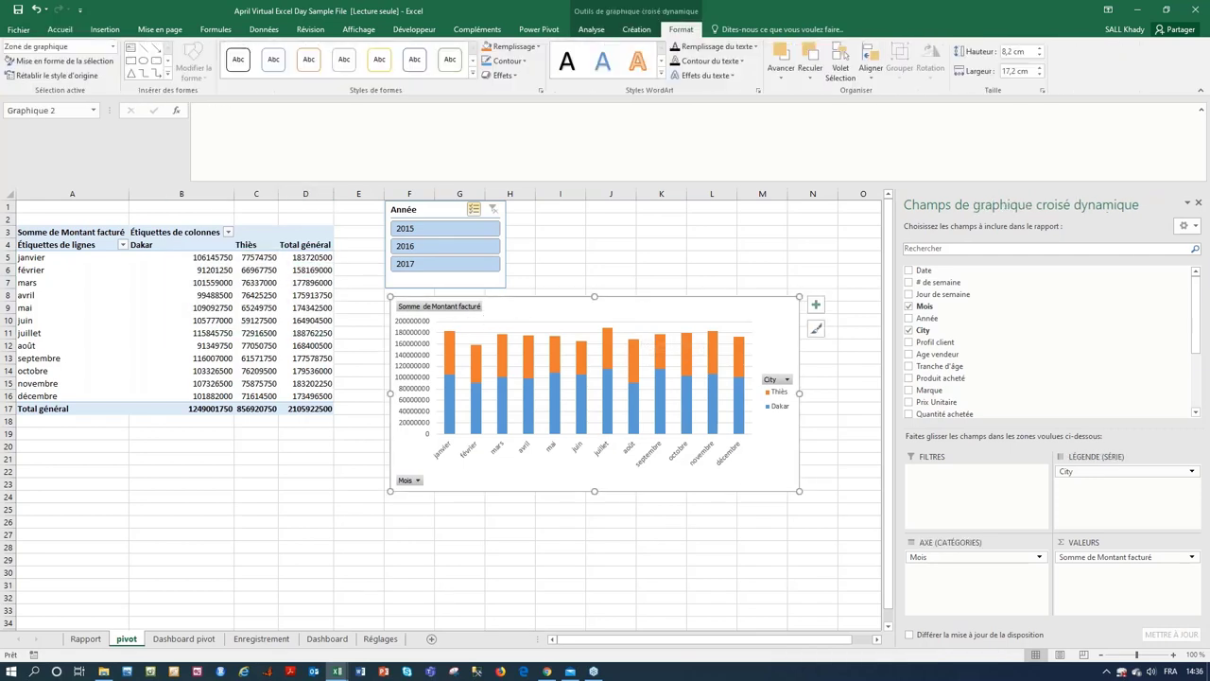
pyautogui.click(636, 30)
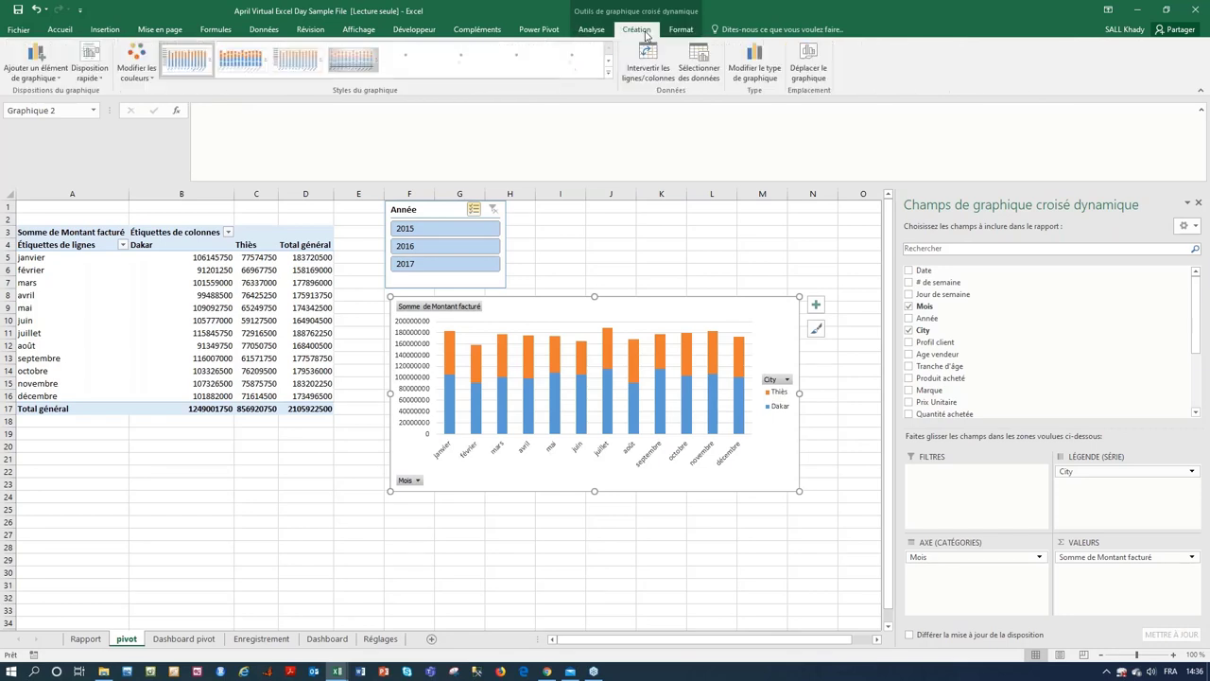
pyautogui.click(610, 73)
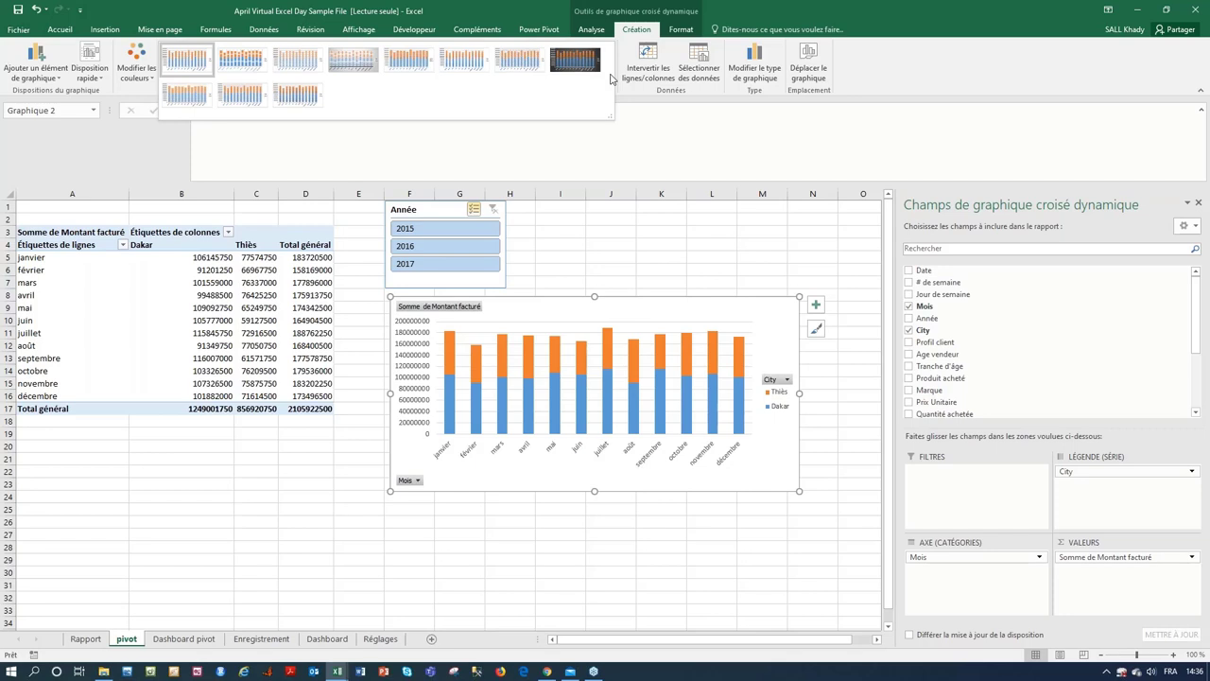
pyautogui.click(592, 30)
pyautogui.click(591, 30)
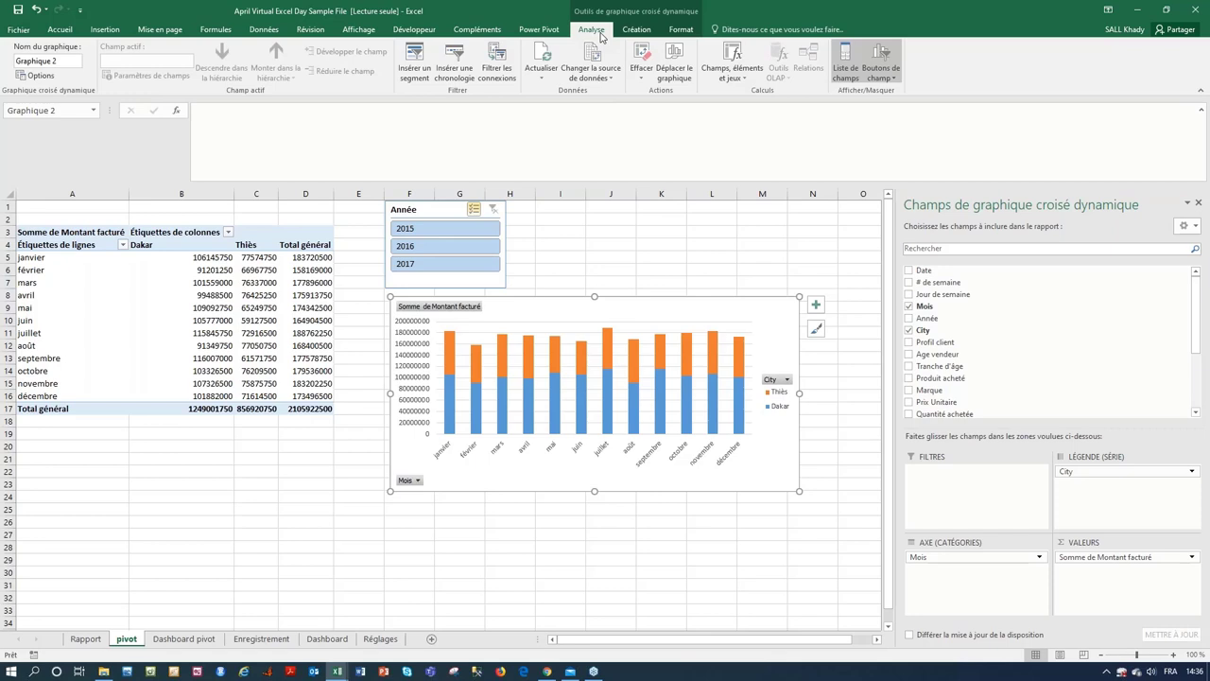
pyautogui.click(490, 76)
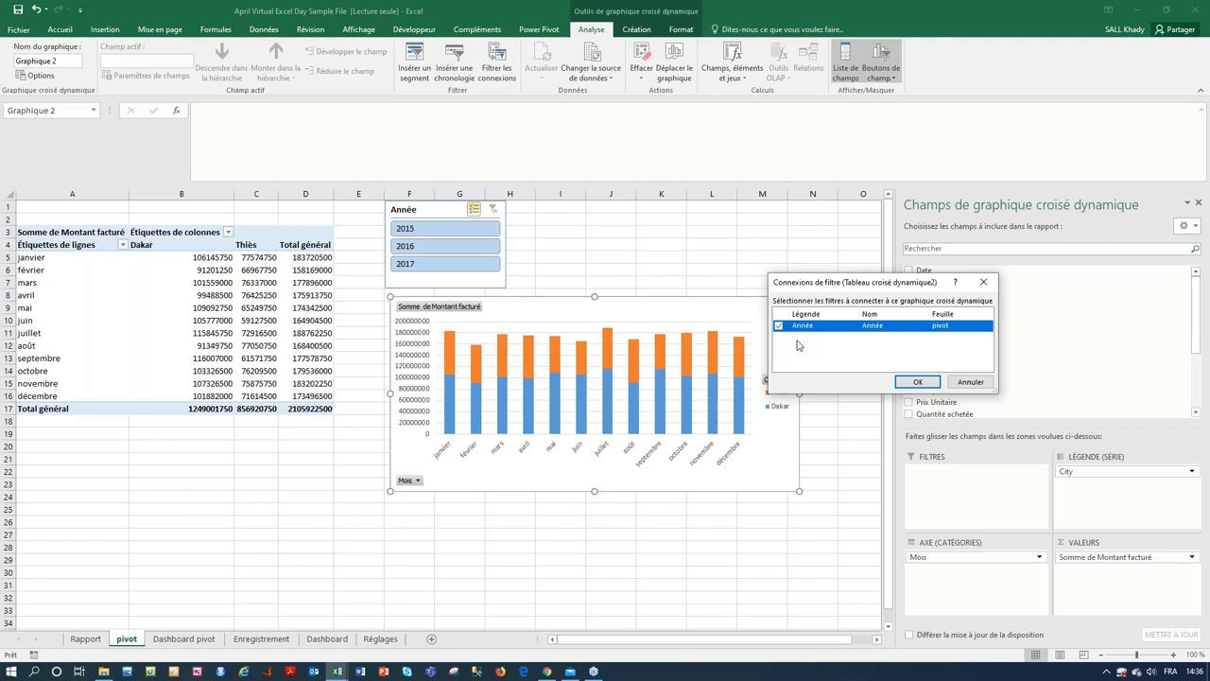
pyautogui.click(918, 382)
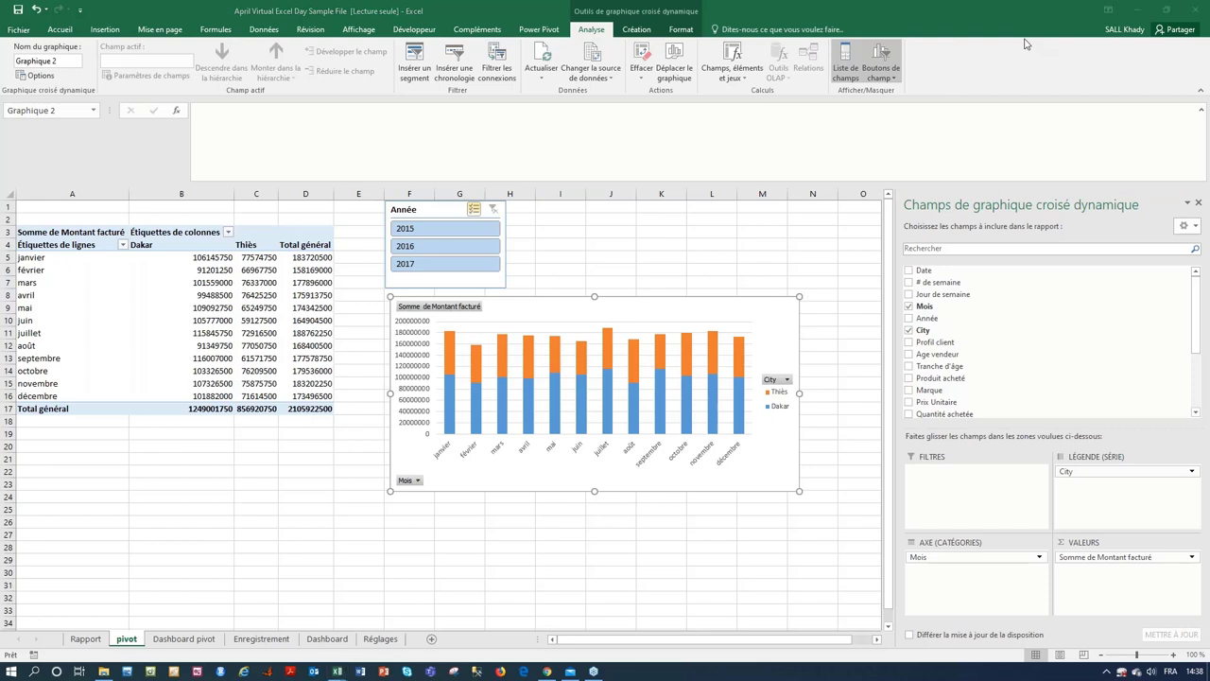
pyautogui.click(794, 314)
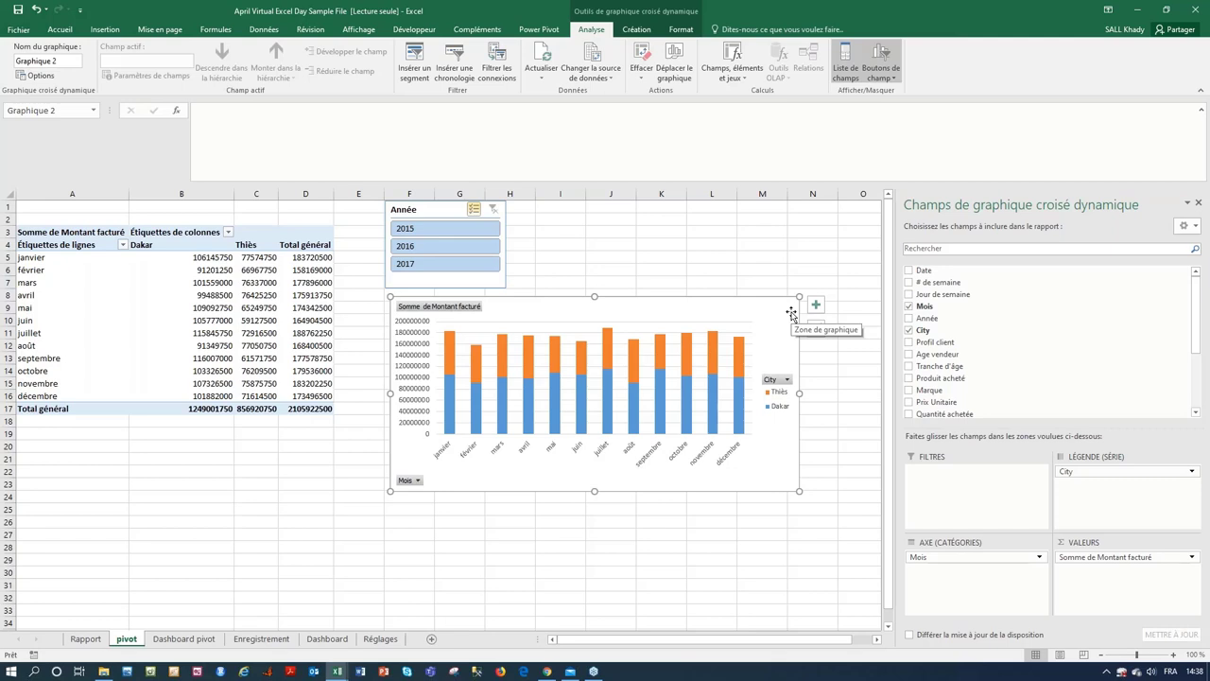
# - Close the PivotChart fields pane, enlarge the chart, and hide all its field buttons
pyautogui.click(1197, 203)
pyautogui.moveTo(799, 297); pyautogui.dragTo(822, 349)
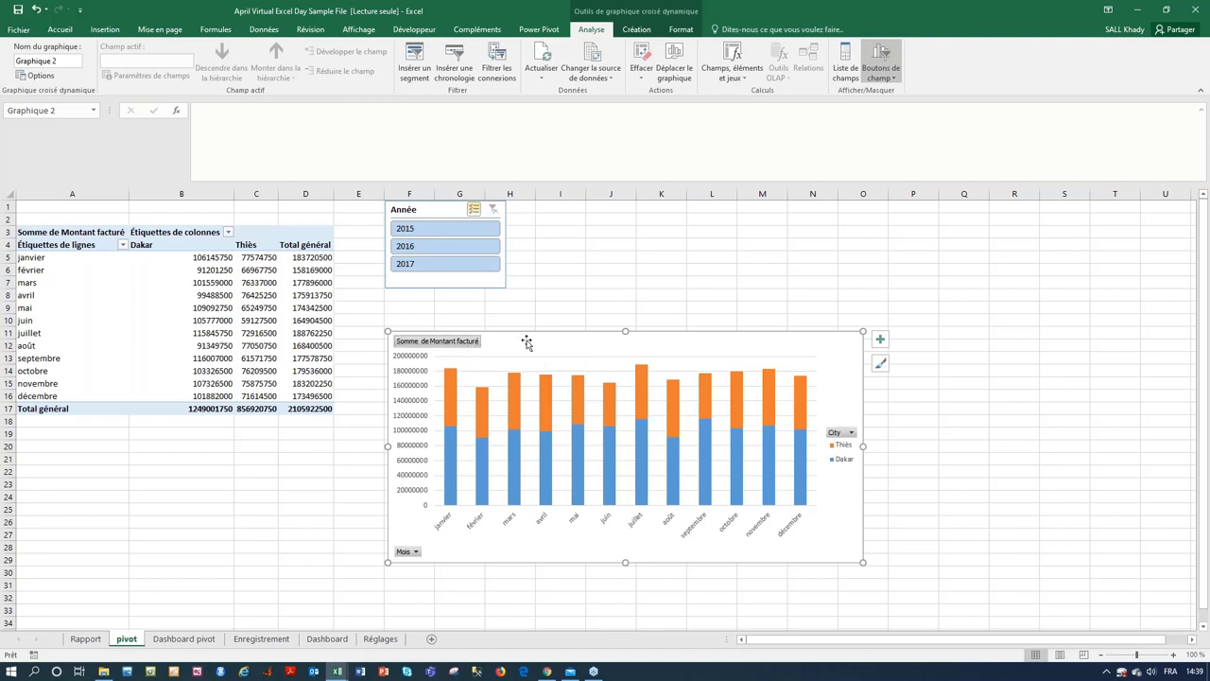
pyautogui.rightClick(470, 346)
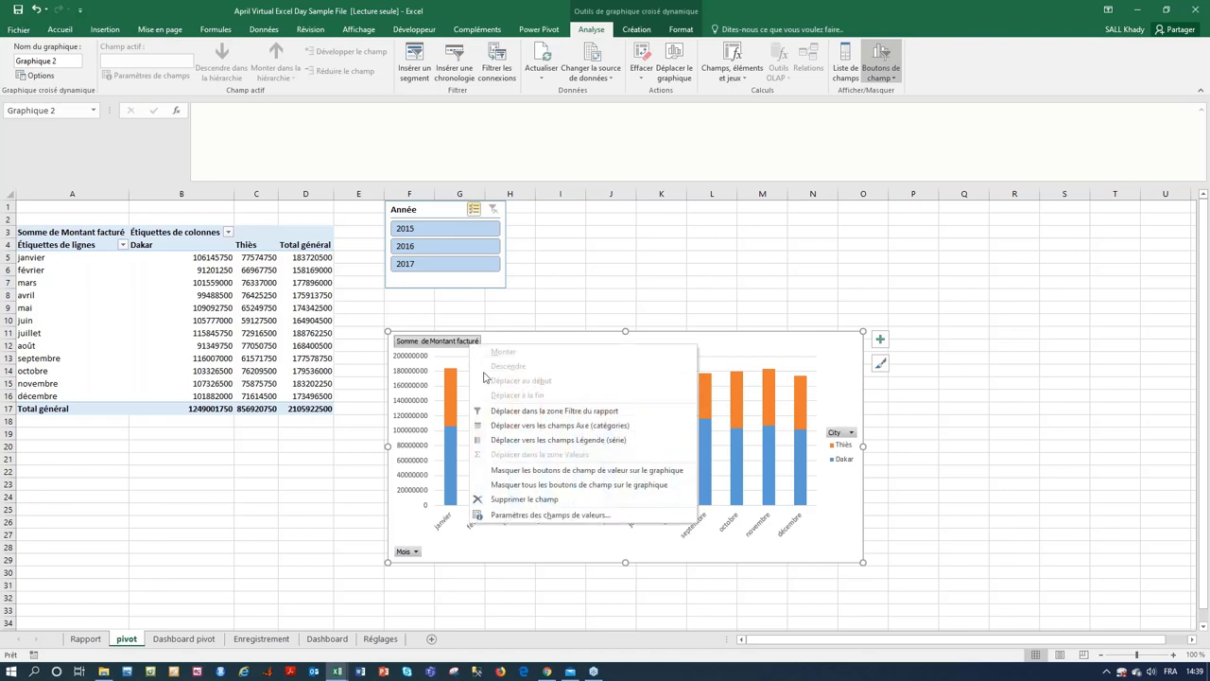
pyautogui.click(570, 484)
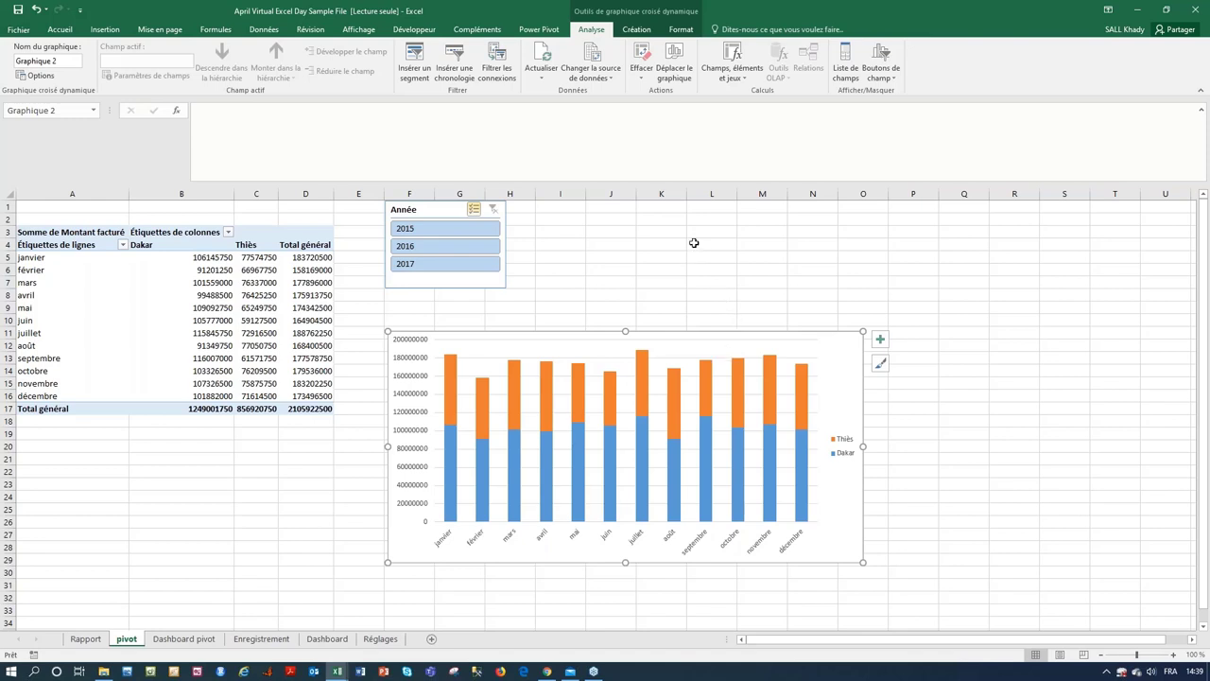
# - Browse the chart's Axes and Data Labels elements, then restore the window to reveal the KS Dashboard - Pivot sheet
pyautogui.click(636, 31)
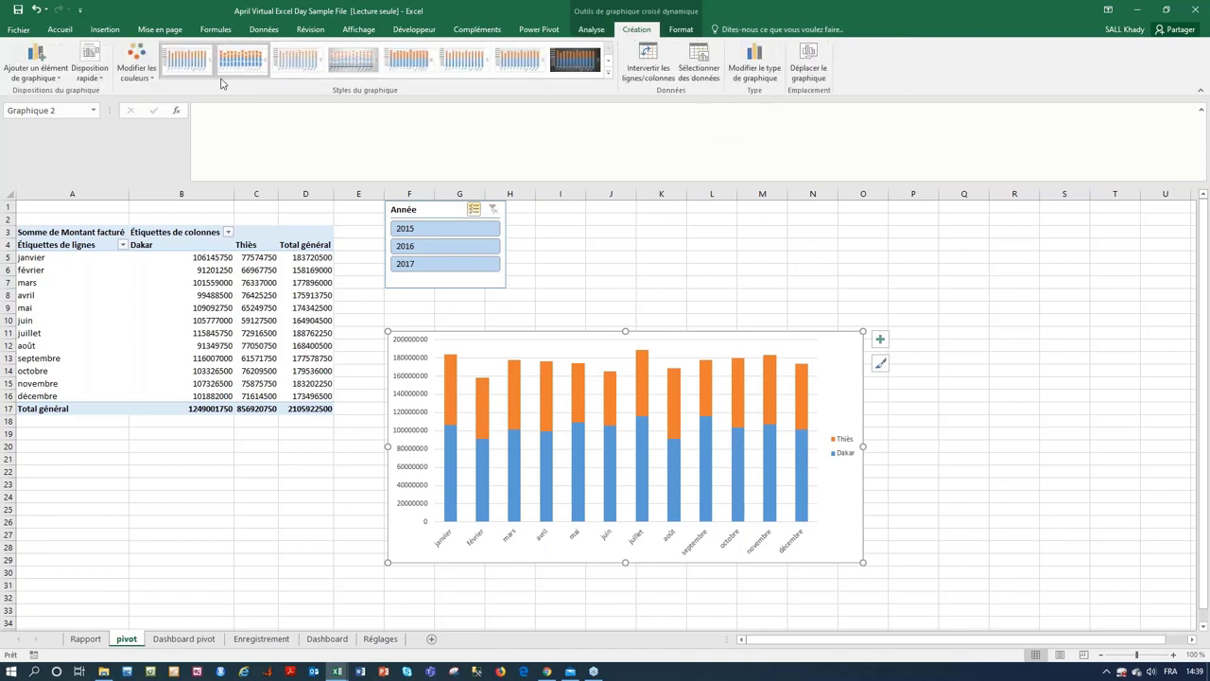
pyautogui.click(54, 80)
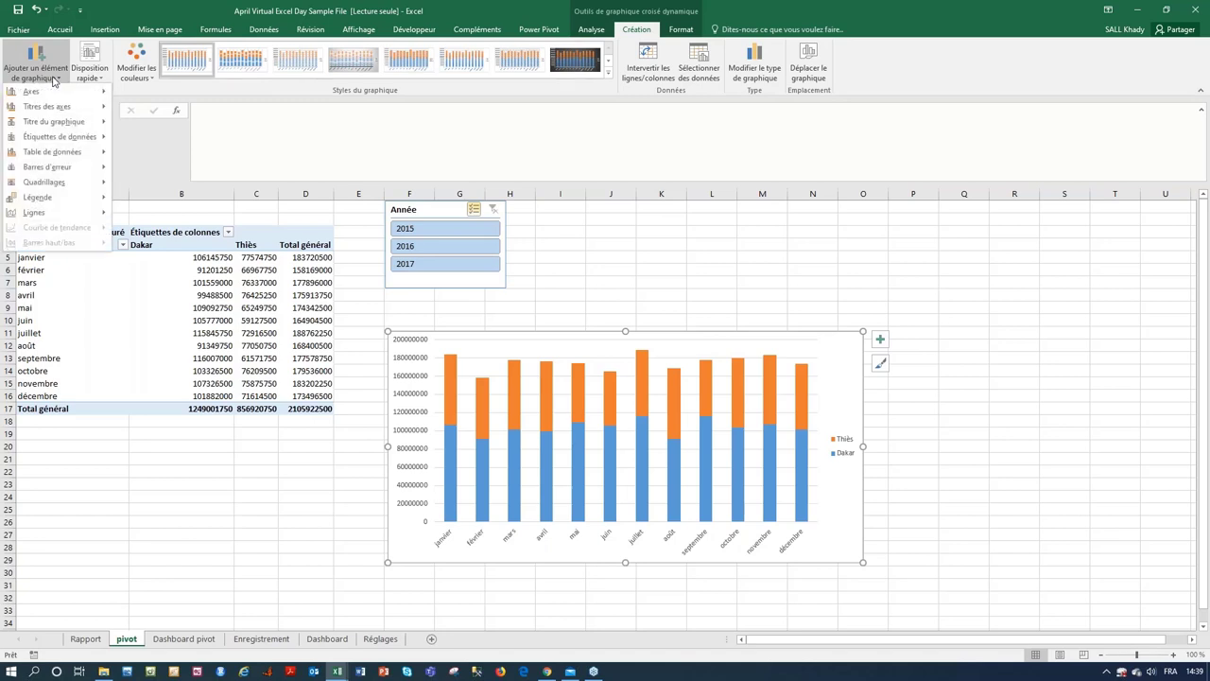
pyautogui.moveTo(54, 95)
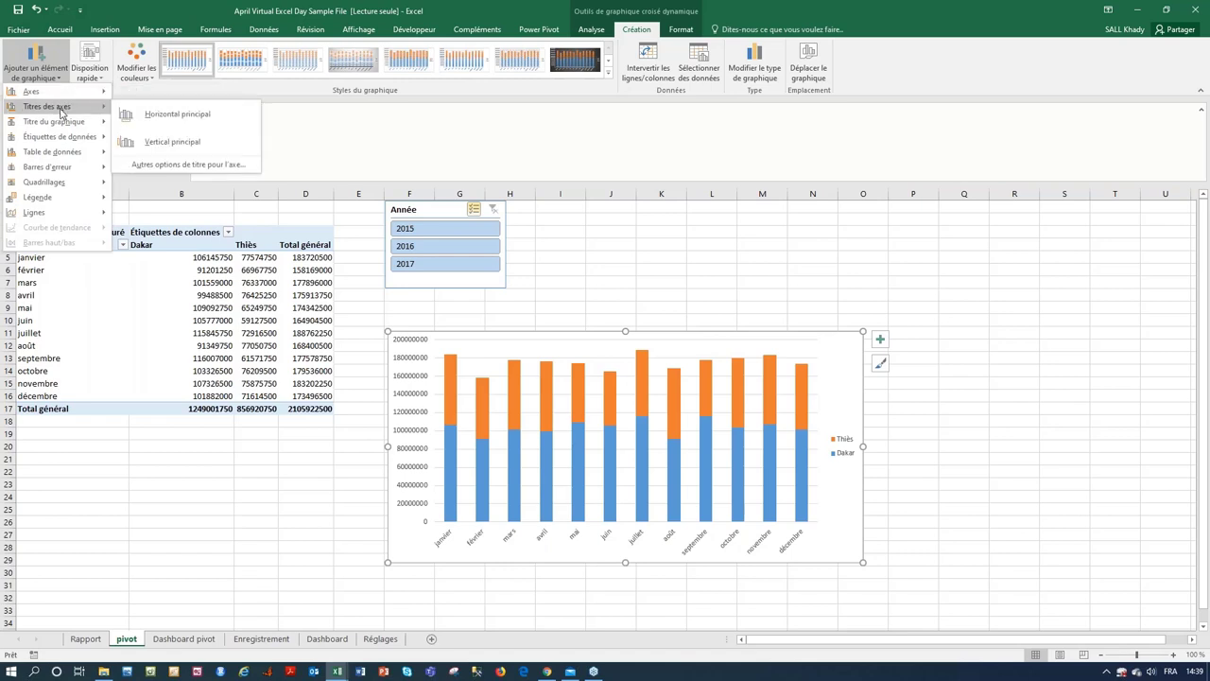
pyautogui.moveTo(69, 142)
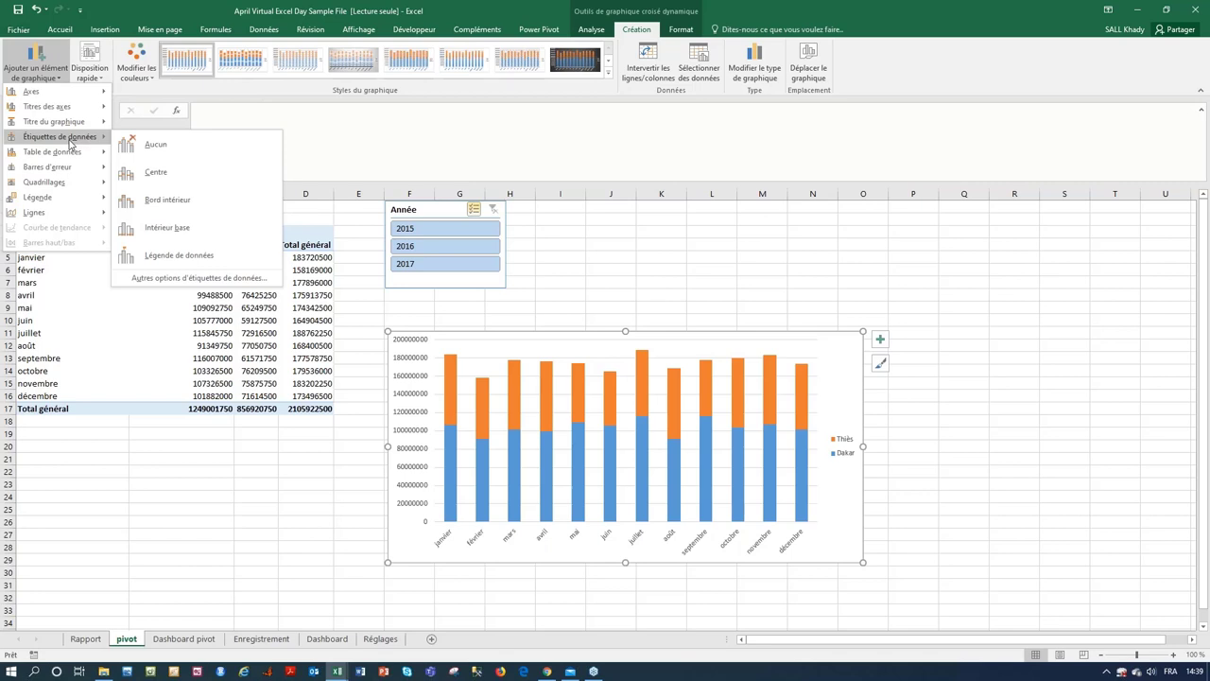
pyautogui.click(633, 262)
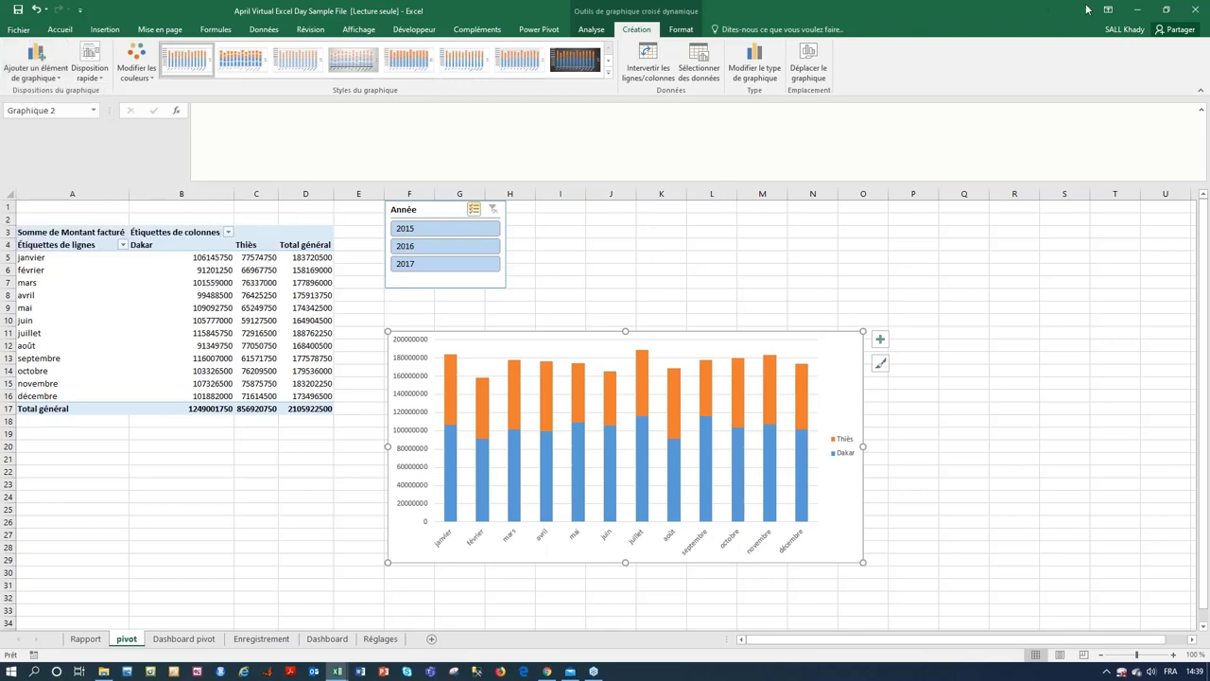
pyautogui.moveTo(1001, 10); pyautogui.dragTo(976, 129)
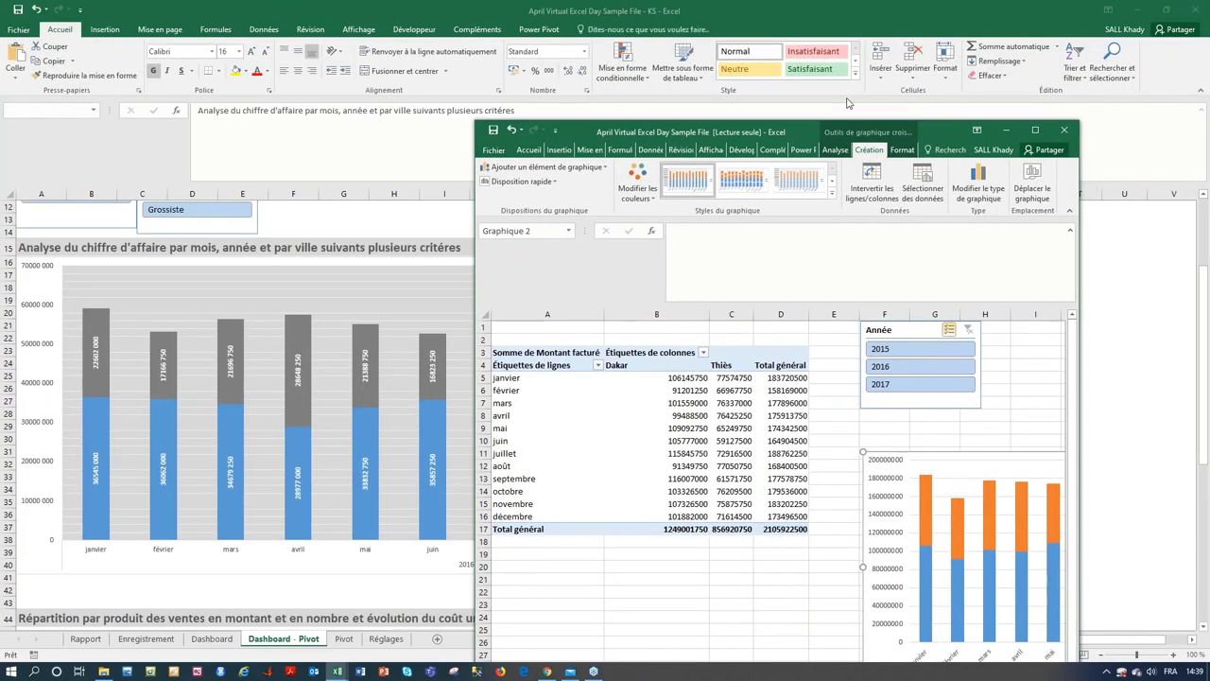
# - Maximize the pivot workbook window again and select a pivot cell to leave the chart
pyautogui.click(1034, 130)
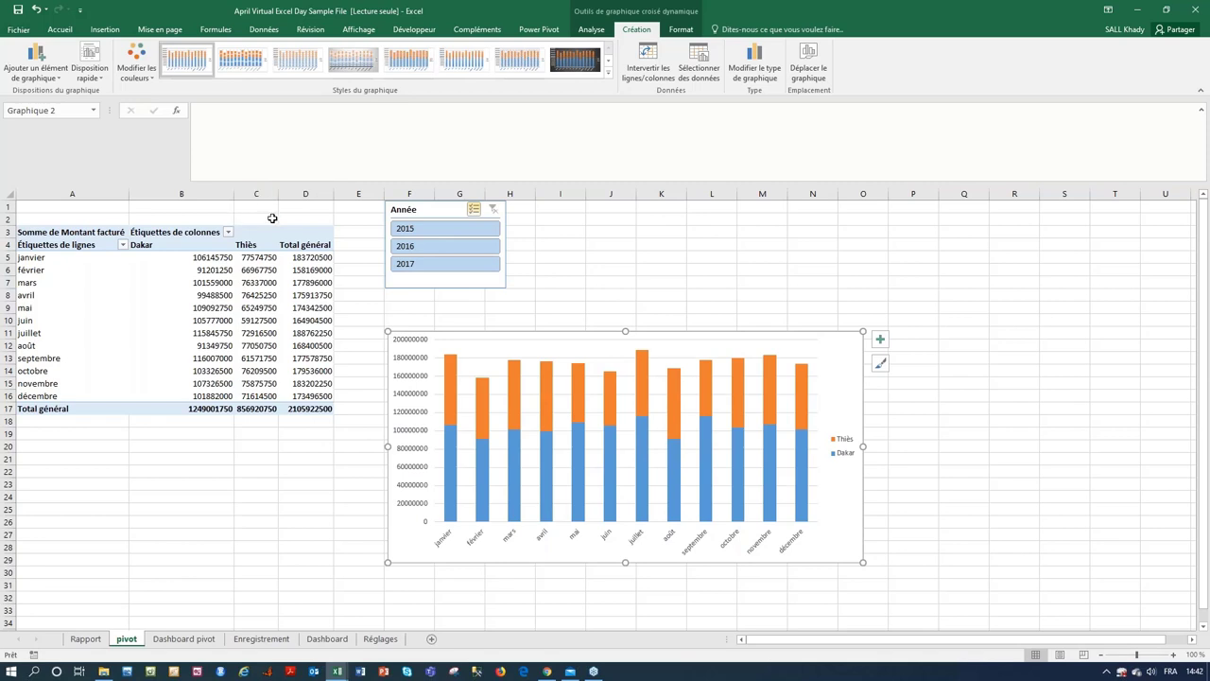
pyautogui.click(285, 282)
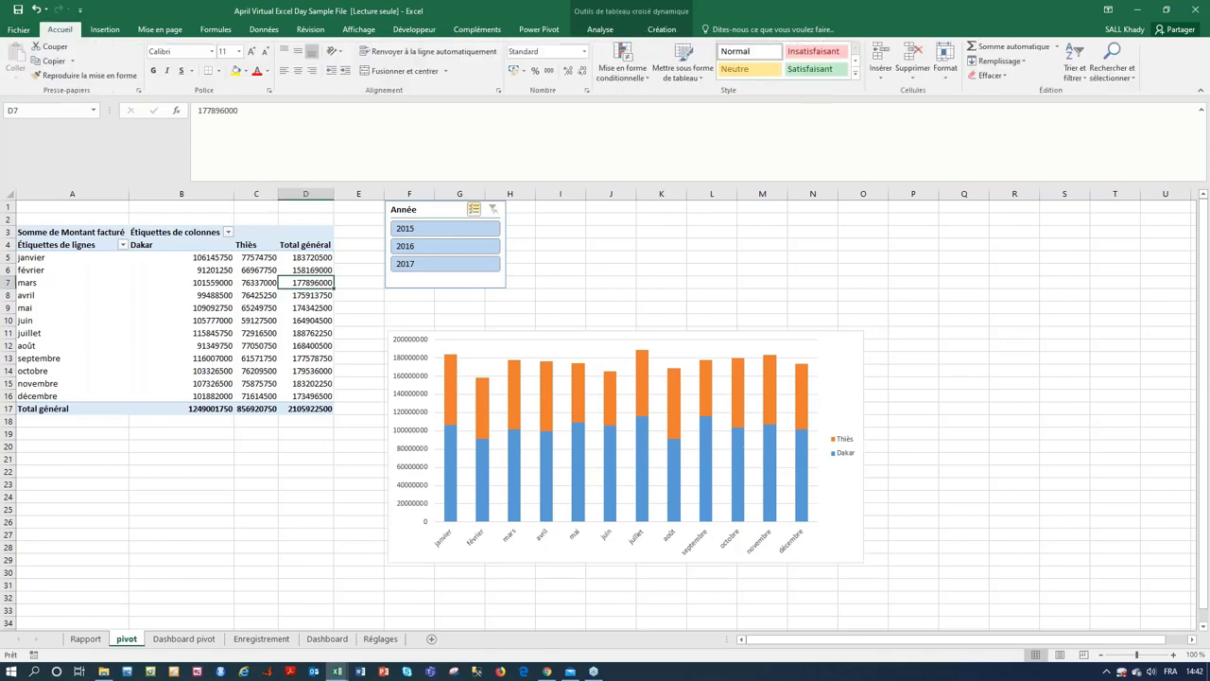
# - Show the pivot table field list and compare it with the chart's fields by switching selection
pyautogui.rightClick(254, 272)
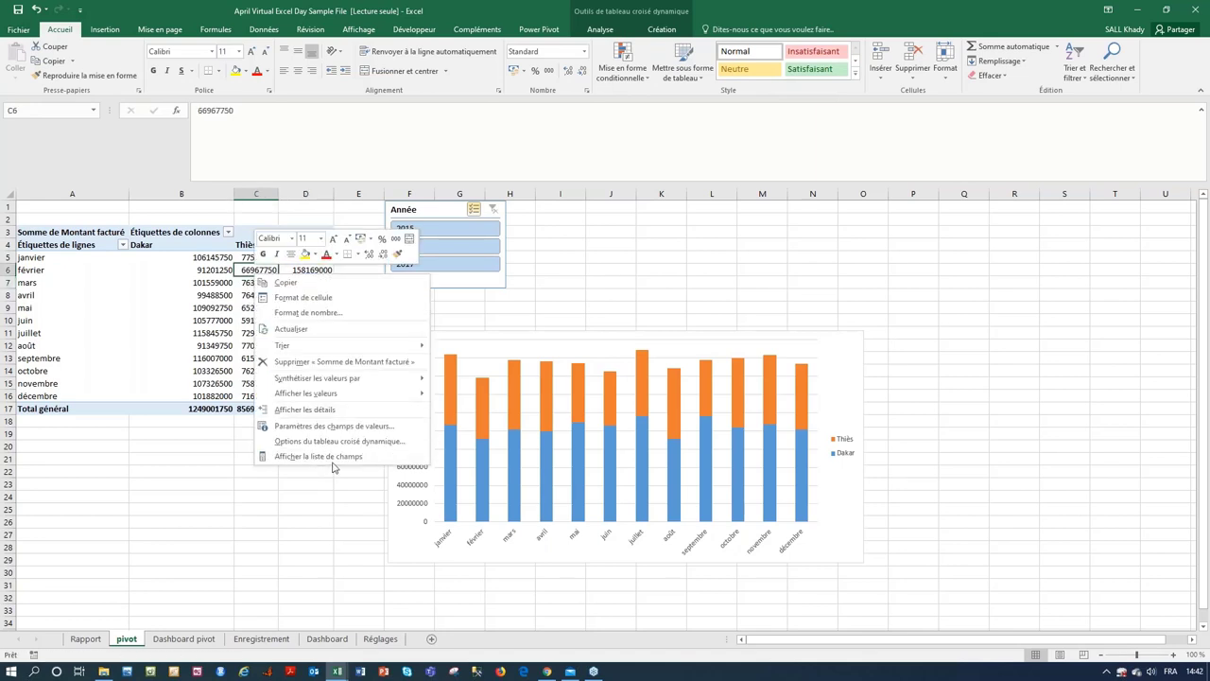
pyautogui.click(341, 458)
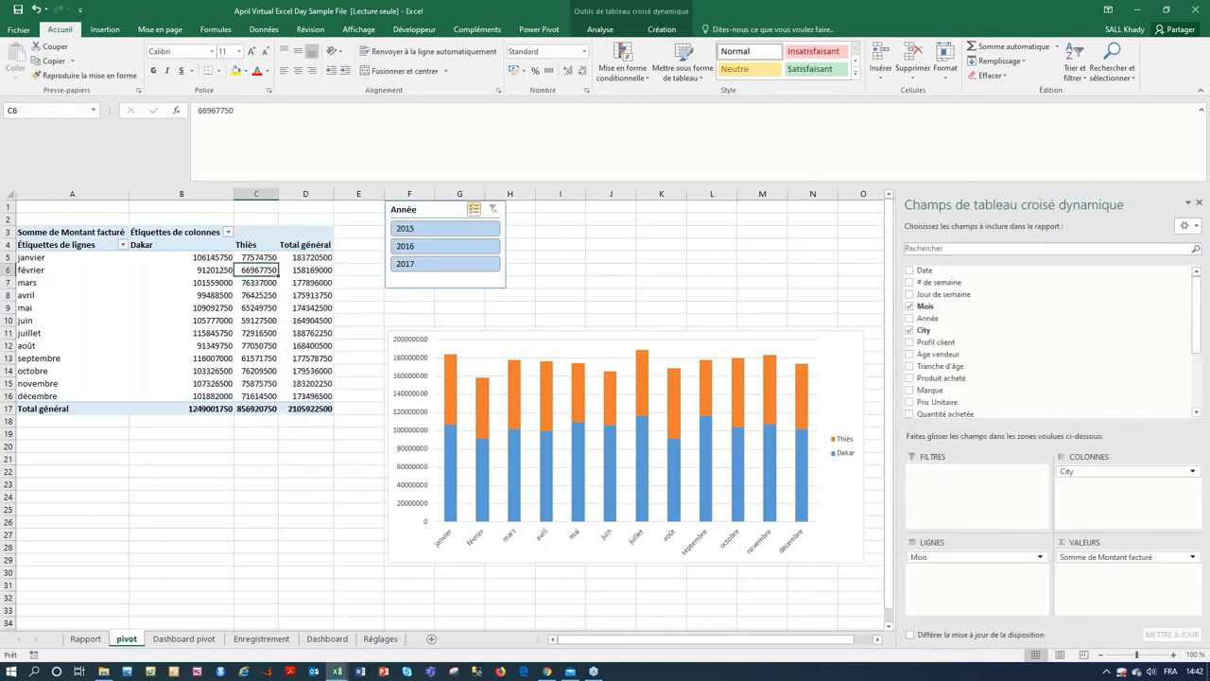
pyautogui.click(587, 329)
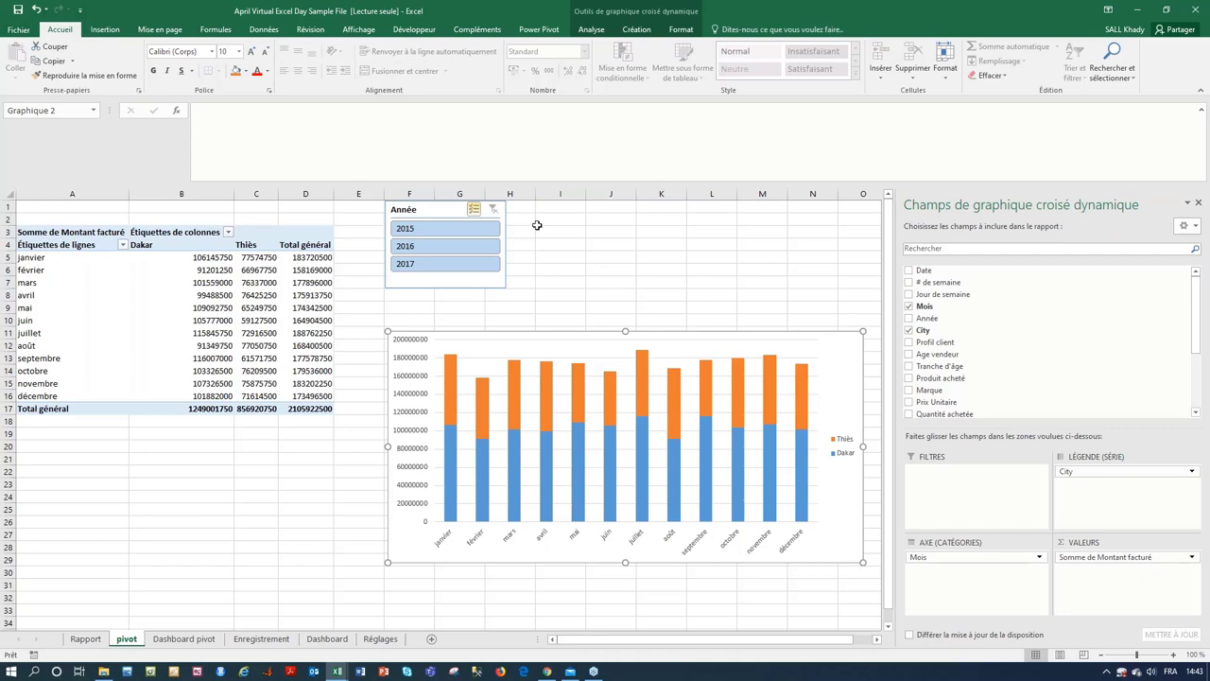
pyautogui.click(595, 269)
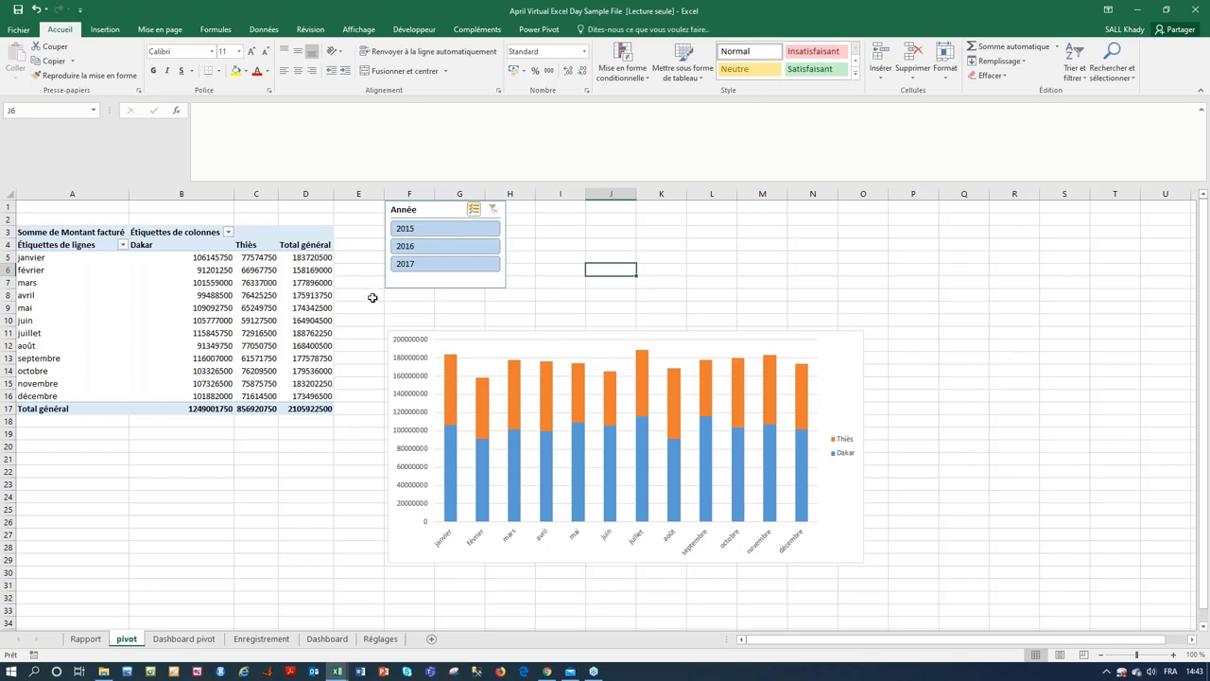
pyautogui.click(484, 342)
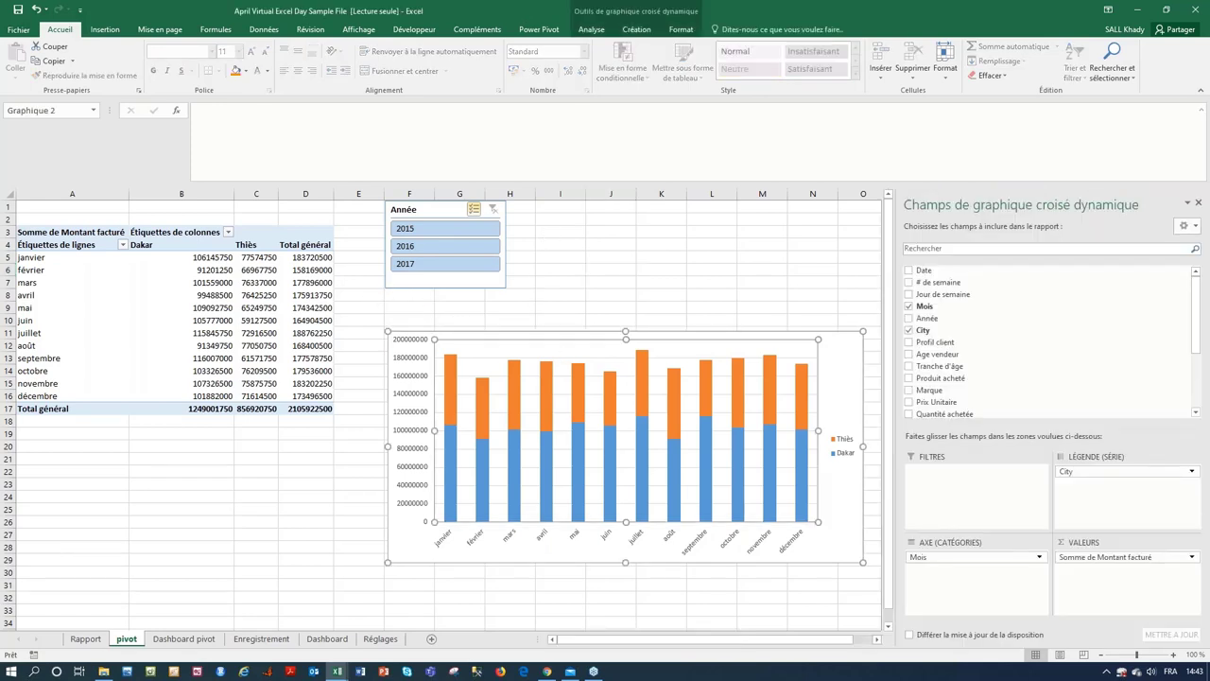
pyautogui.click(206, 333)
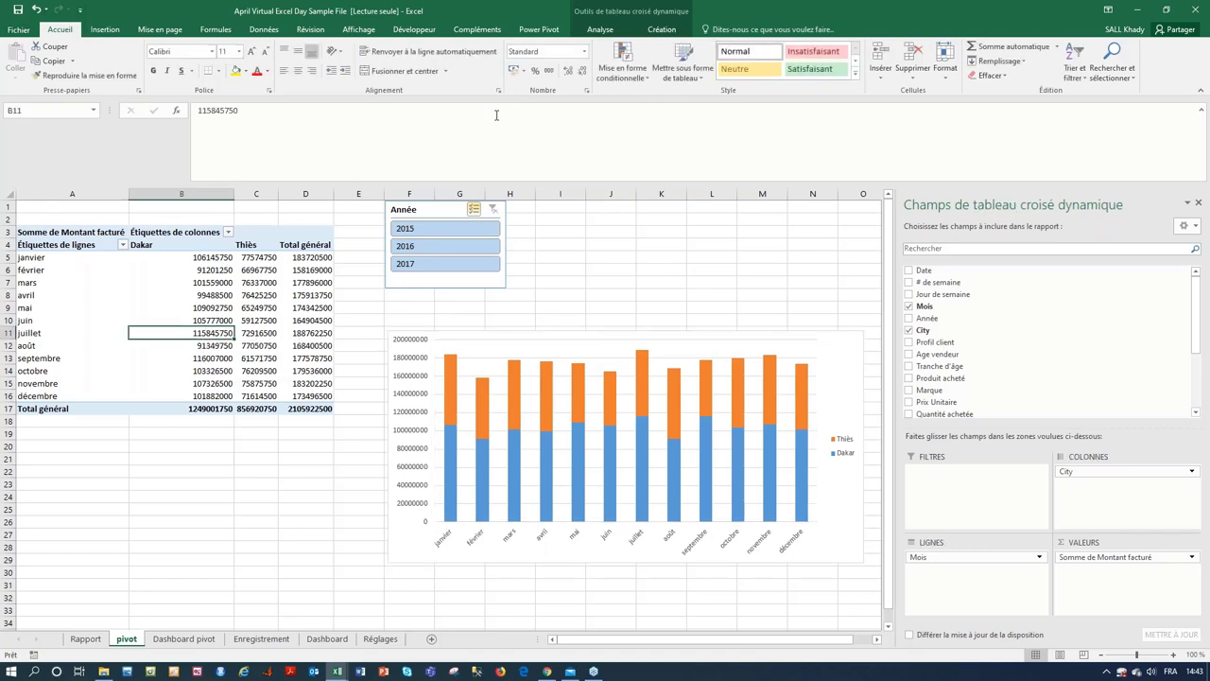
pyautogui.moveTo(211, 309)
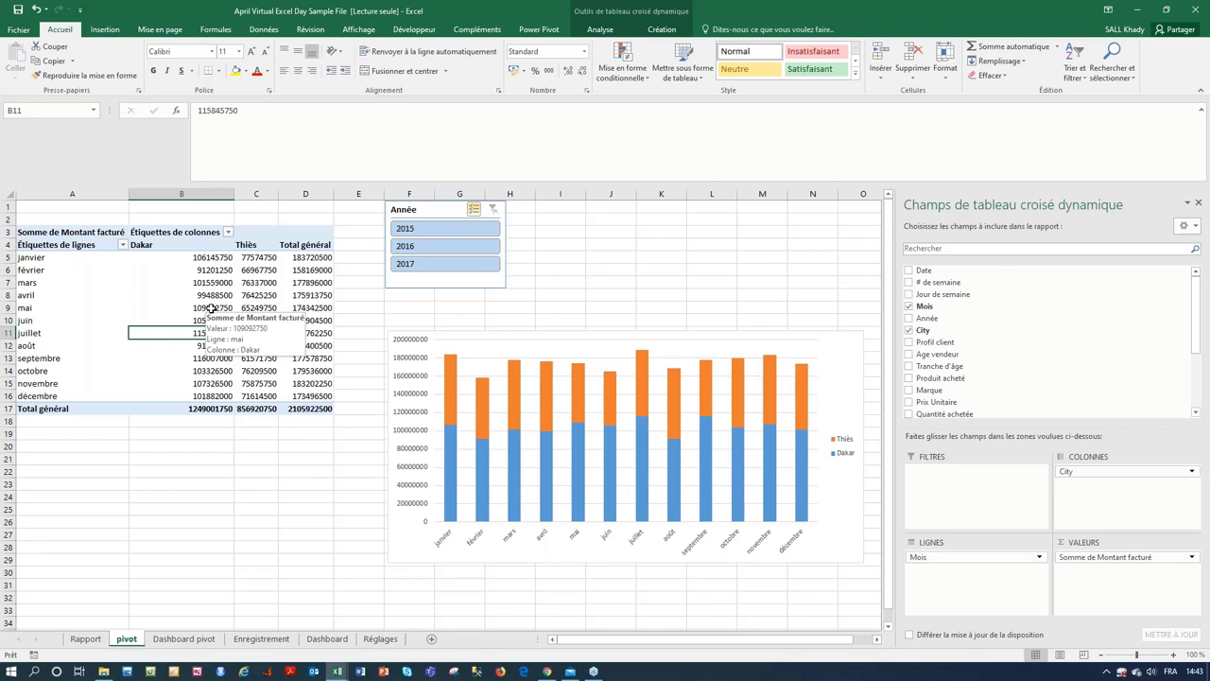
# - Insert a Tranche d'âge slicer for the pivot table from PivotTable Analyse
pyautogui.click(601, 30)
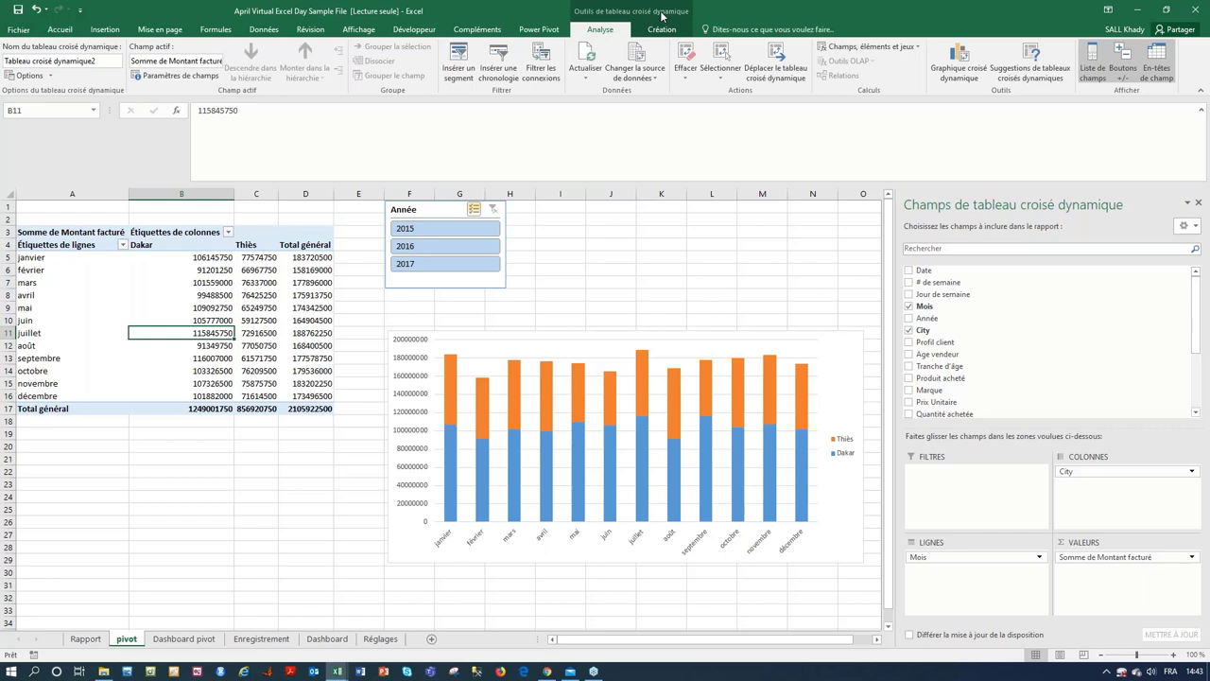
pyautogui.click(459, 71)
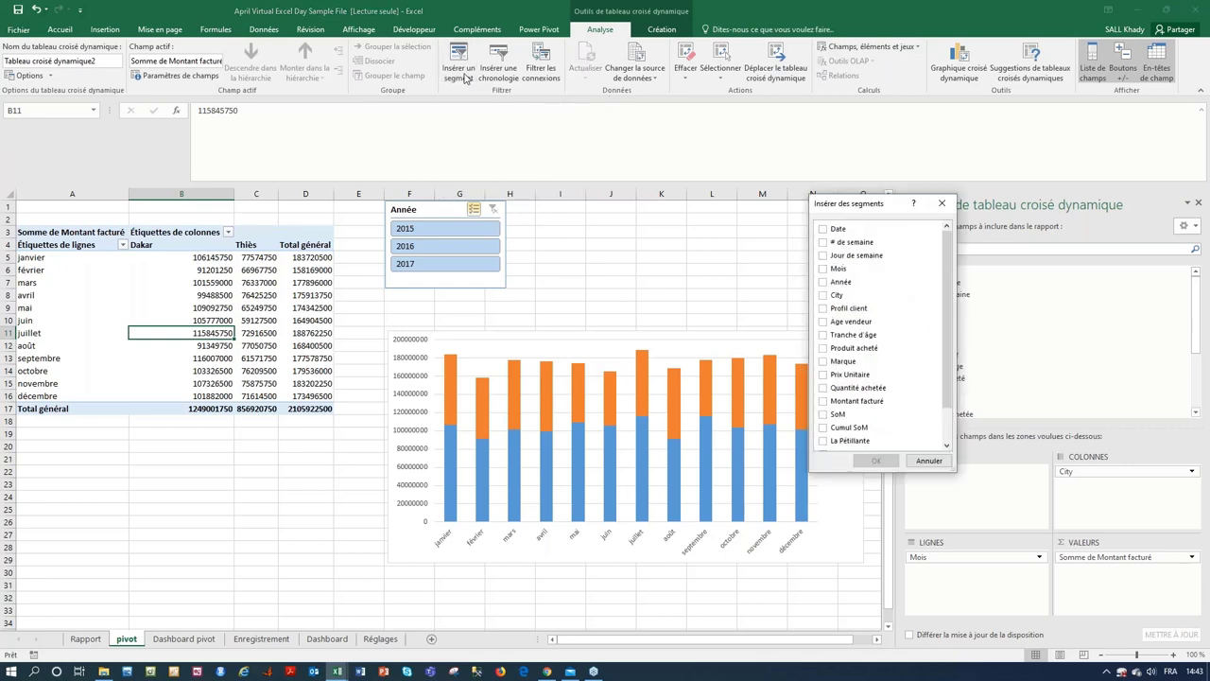
pyautogui.moveTo(850, 216); pyautogui.dragTo(650, 206)
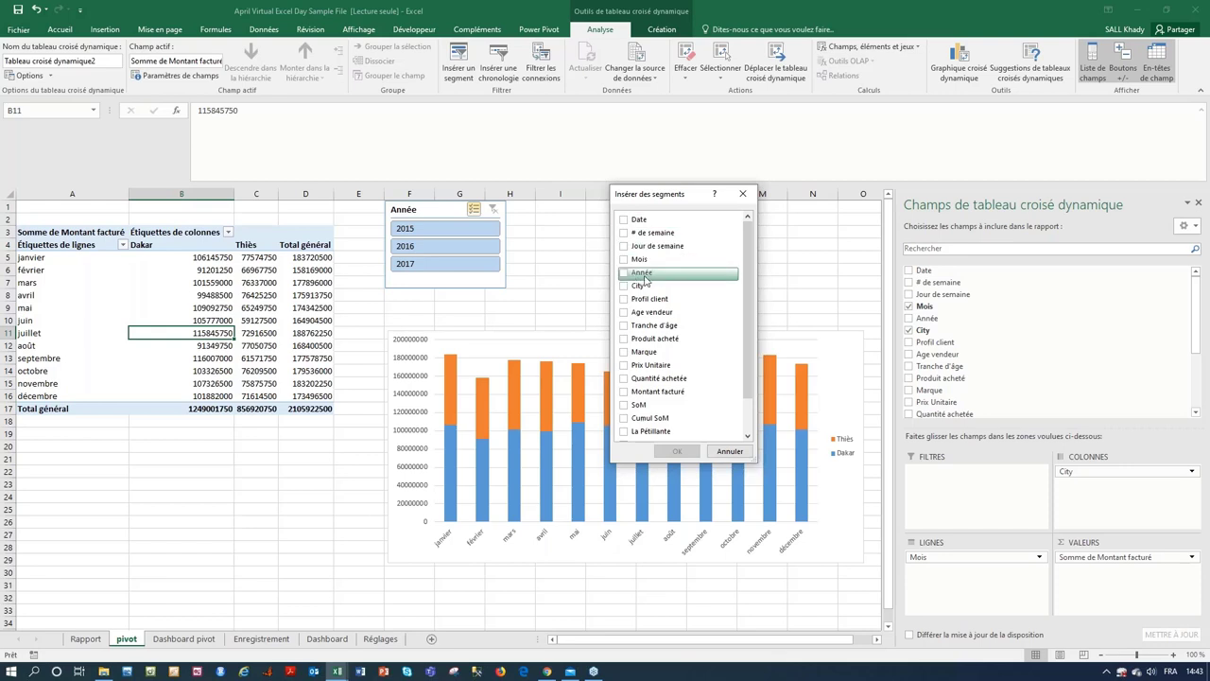
pyautogui.click(625, 326)
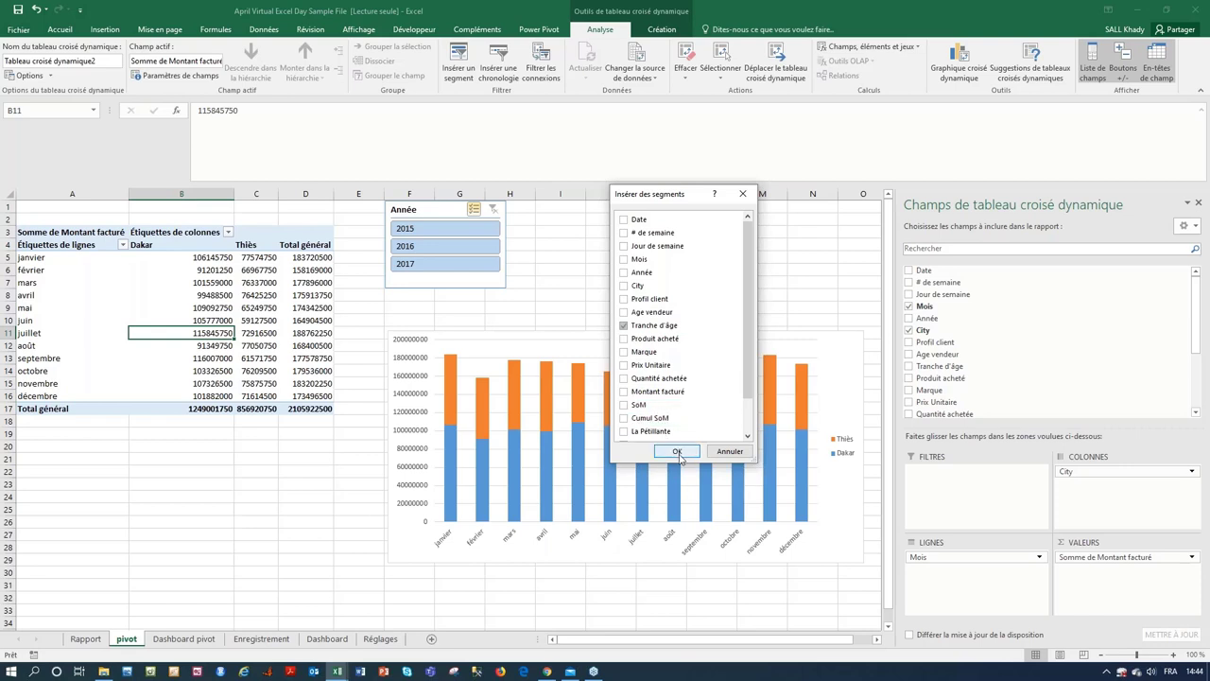
pyautogui.click(677, 451)
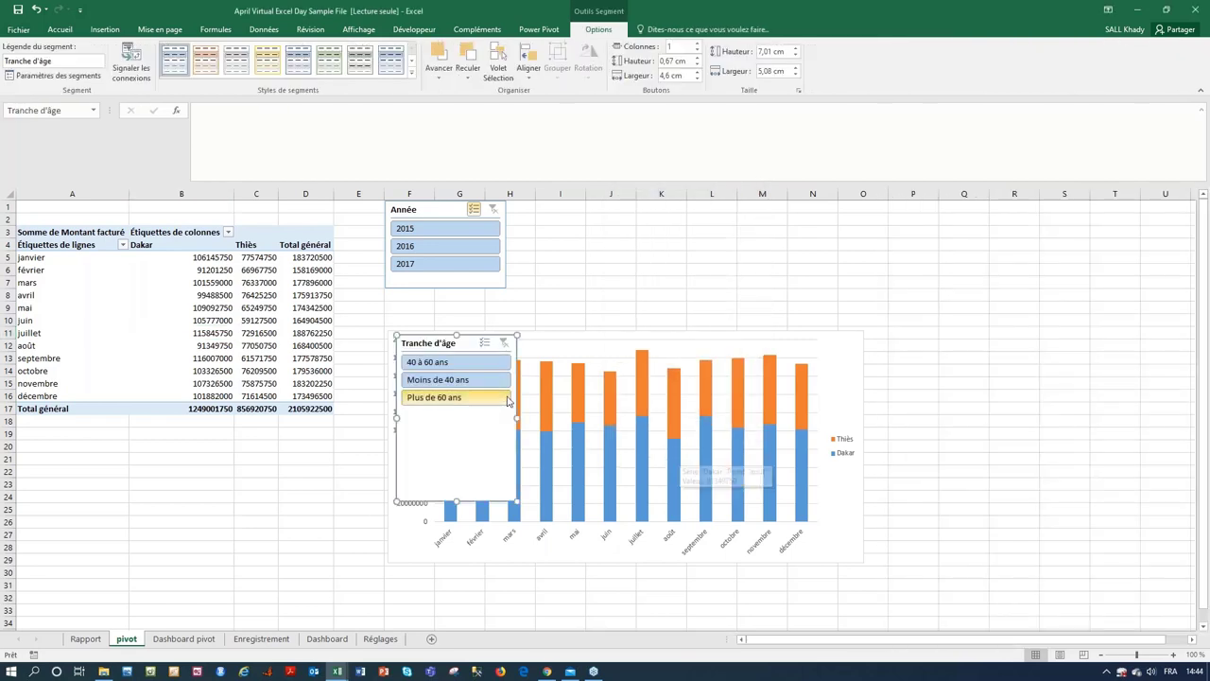
# - Test the 40 à 60 ans filter, then enable multi-select with all three age bands chosen
pyautogui.click(460, 364)
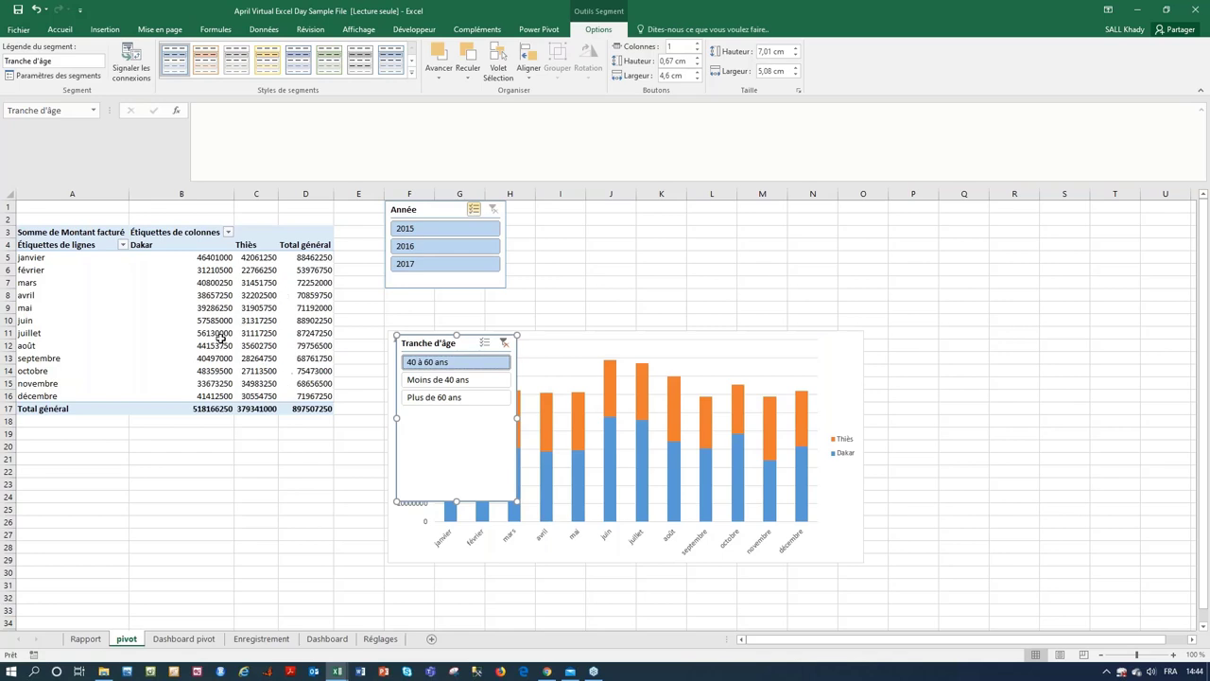
pyautogui.moveTo(220, 338)
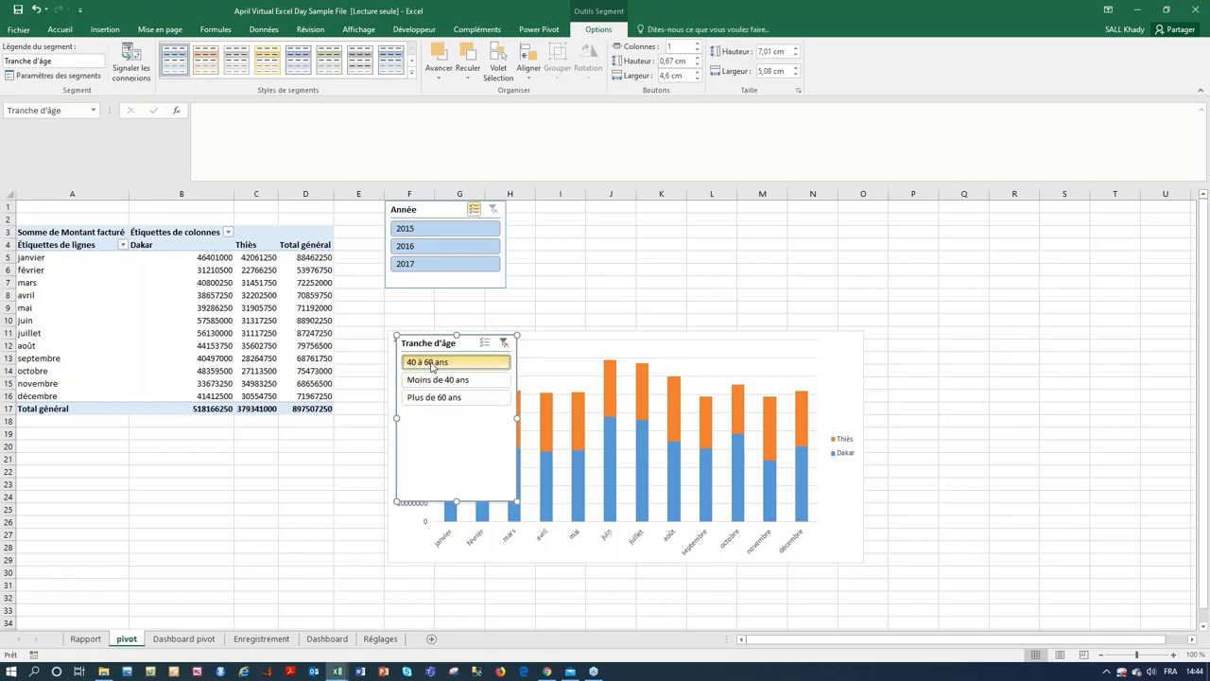
pyautogui.click(485, 344)
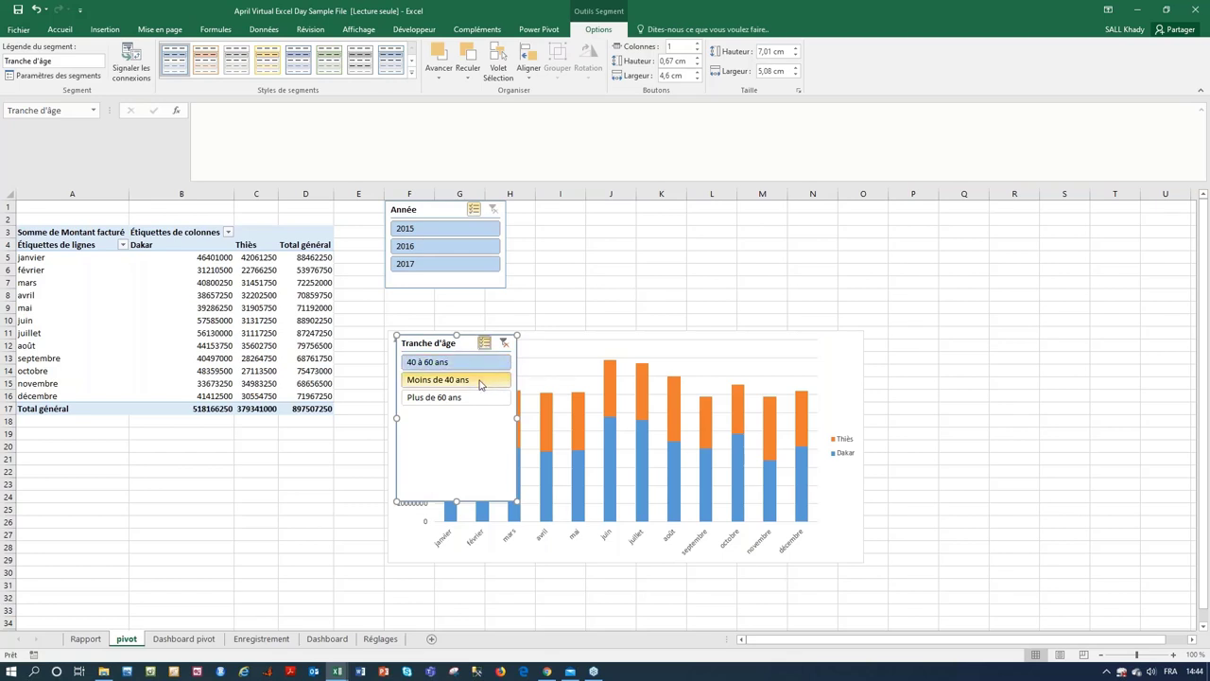
pyautogui.click(479, 381)
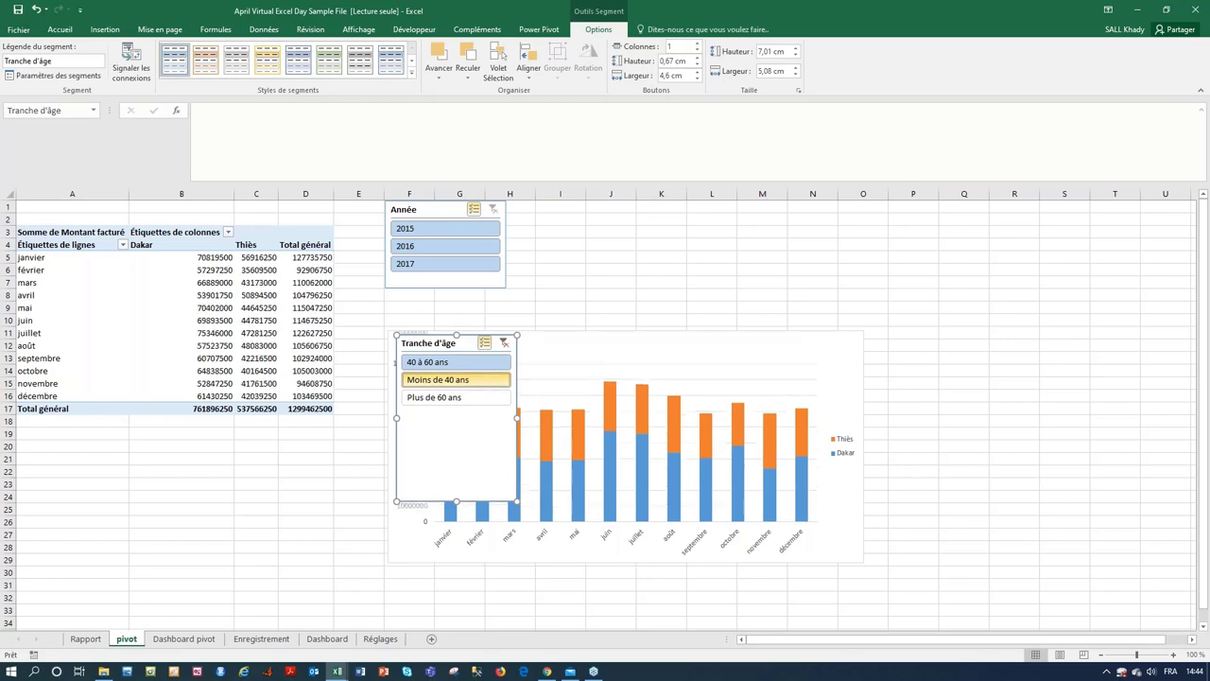
pyautogui.click(480, 398)
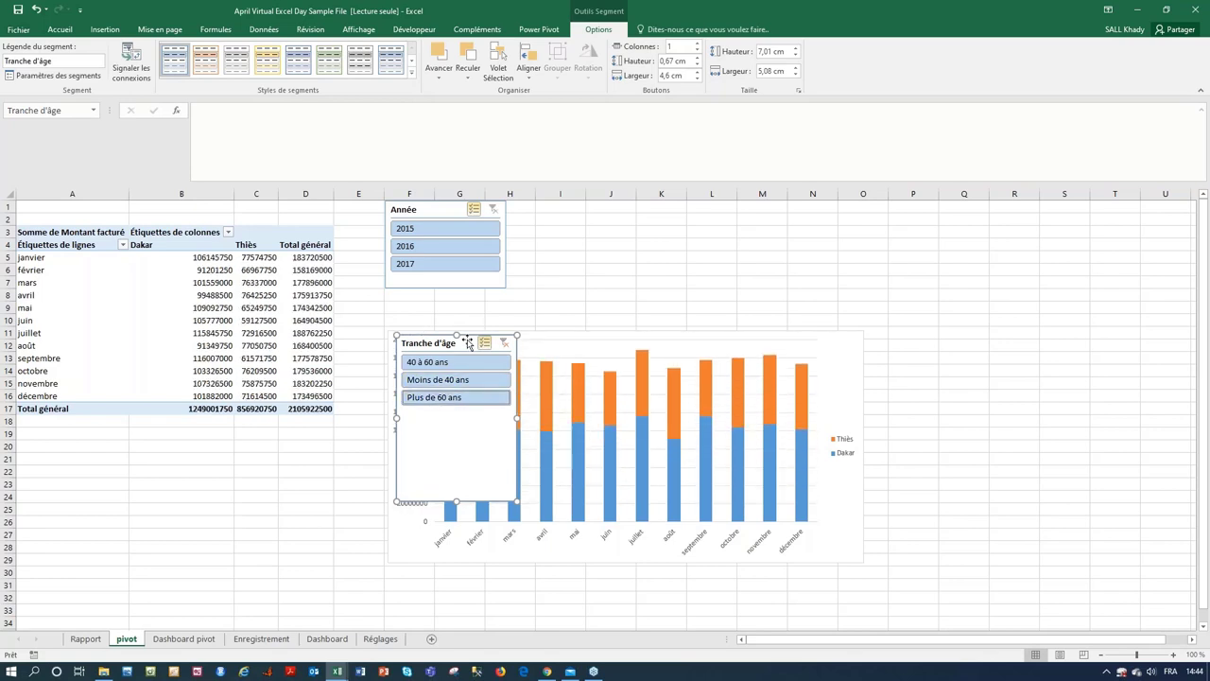
# - Move the Tranche d'âge slicer beside the Année slicer and shorten it to 3,57 × 5,08 cm
pyautogui.moveTo(467, 342); pyautogui.dragTo(579, 209)
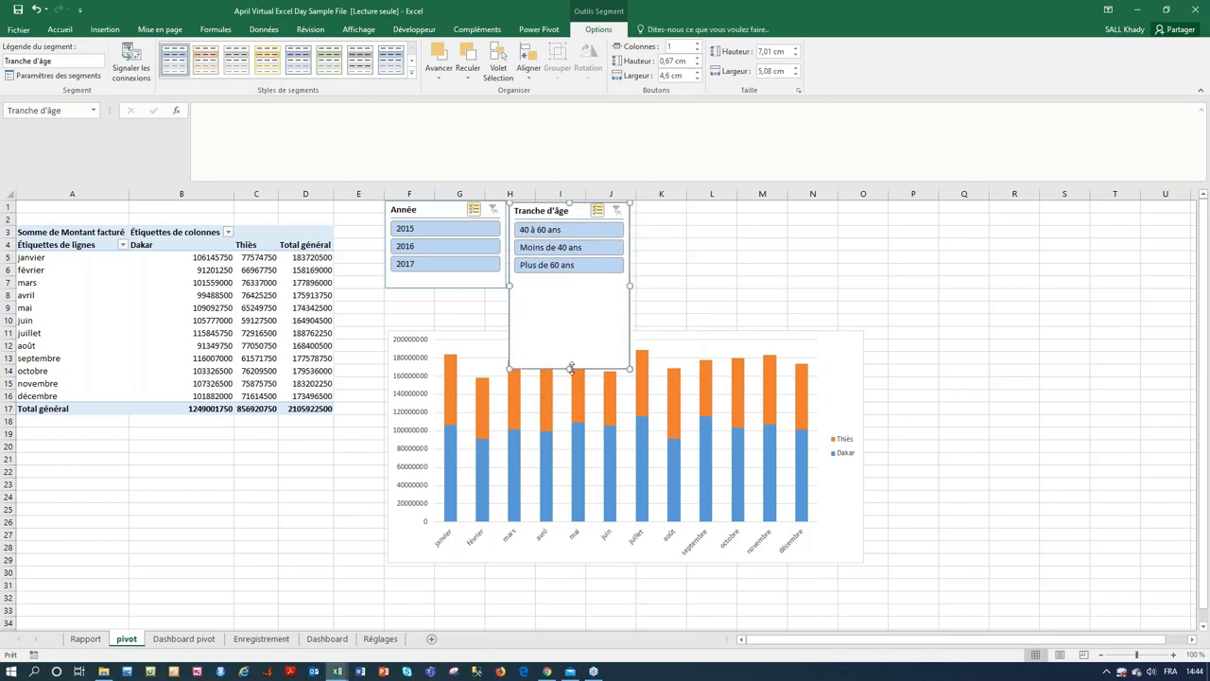
pyautogui.moveTo(570, 367); pyautogui.dragTo(573, 286)
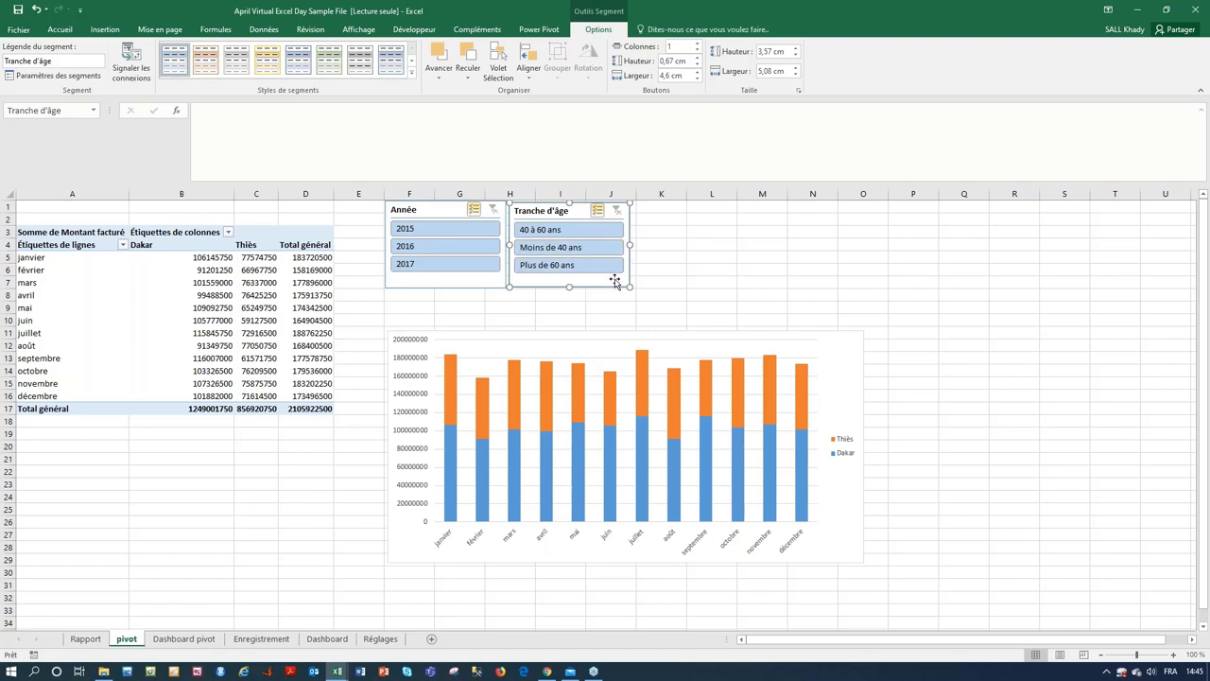
pyautogui.click(244, 335)
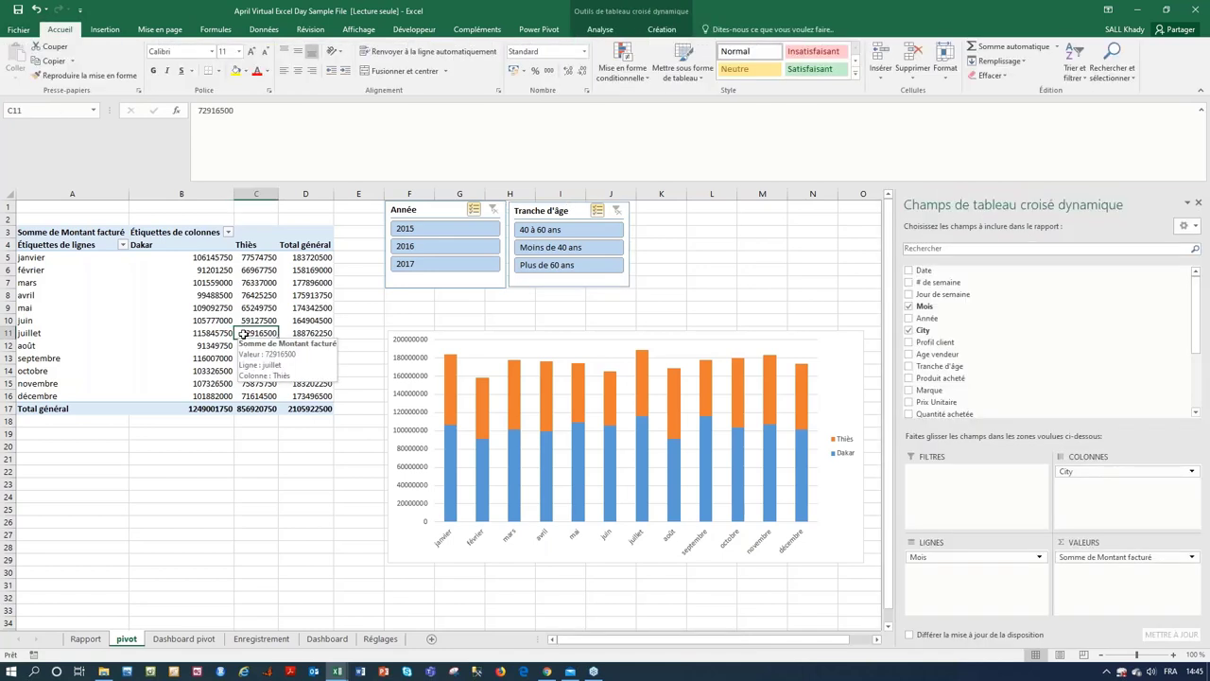
# - Link the Tranche d'âge slicer to pivot table Tableau croisé dynamique2 through Filtrer les connexions
pyautogui.click(602, 29)
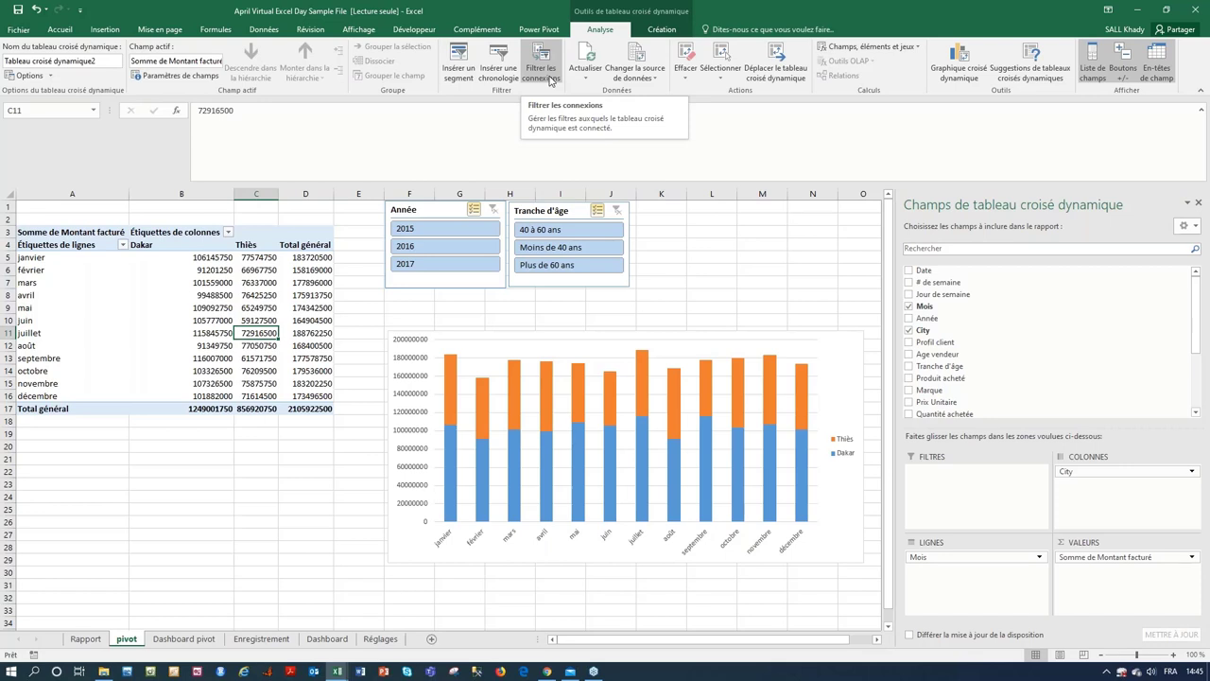
pyautogui.click(550, 80)
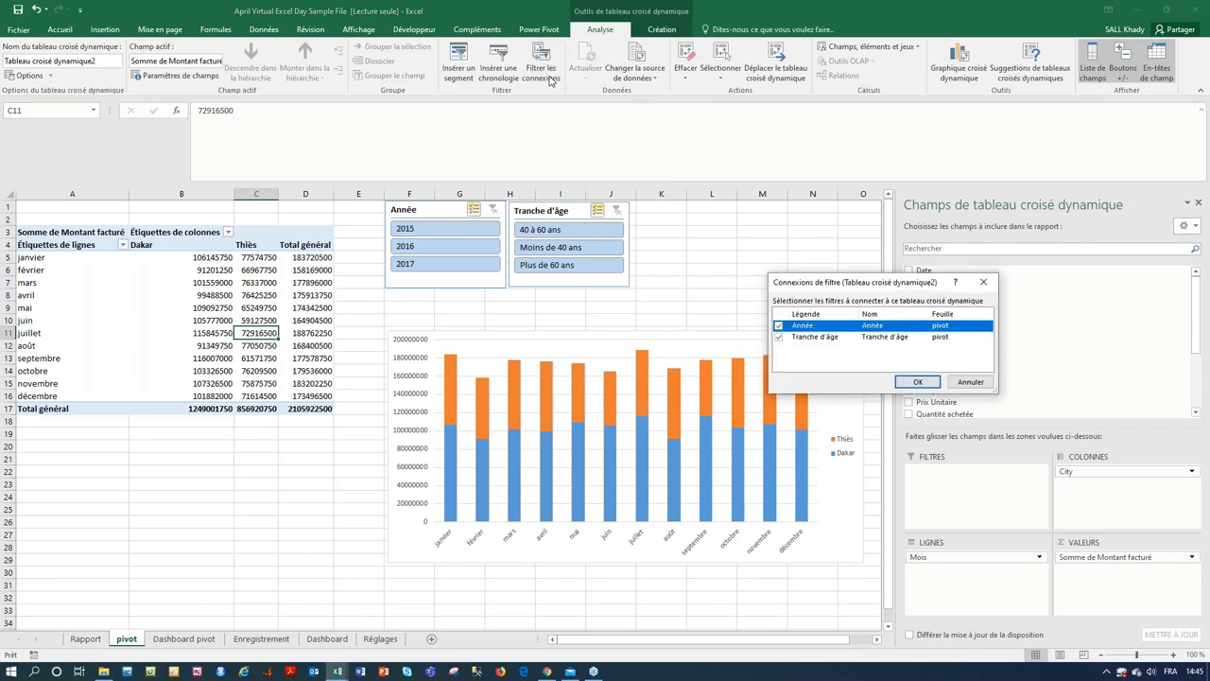
pyautogui.click(779, 340)
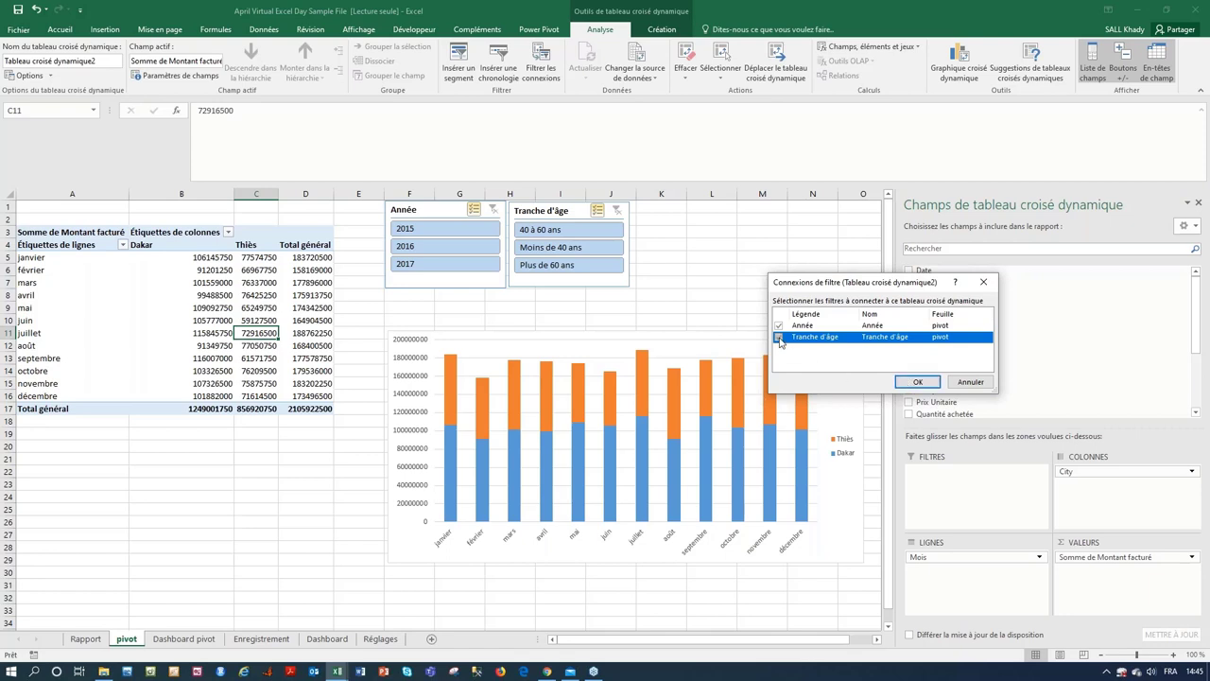
pyautogui.click(915, 382)
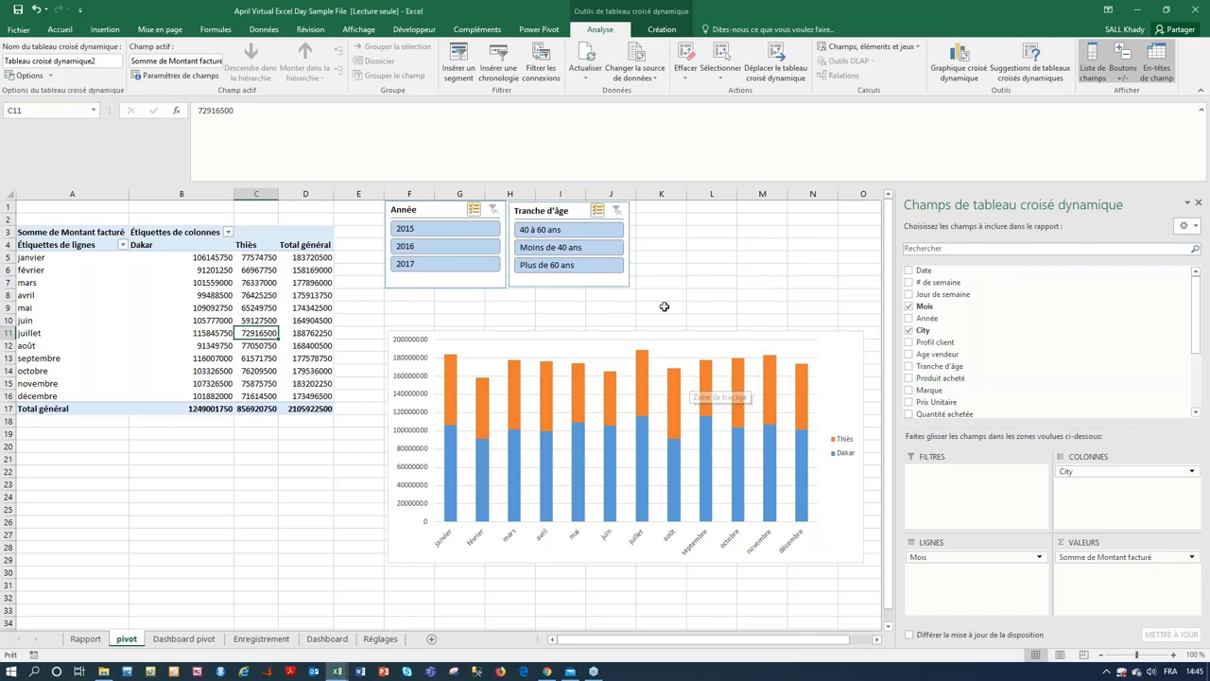
pyautogui.click(613, 285)
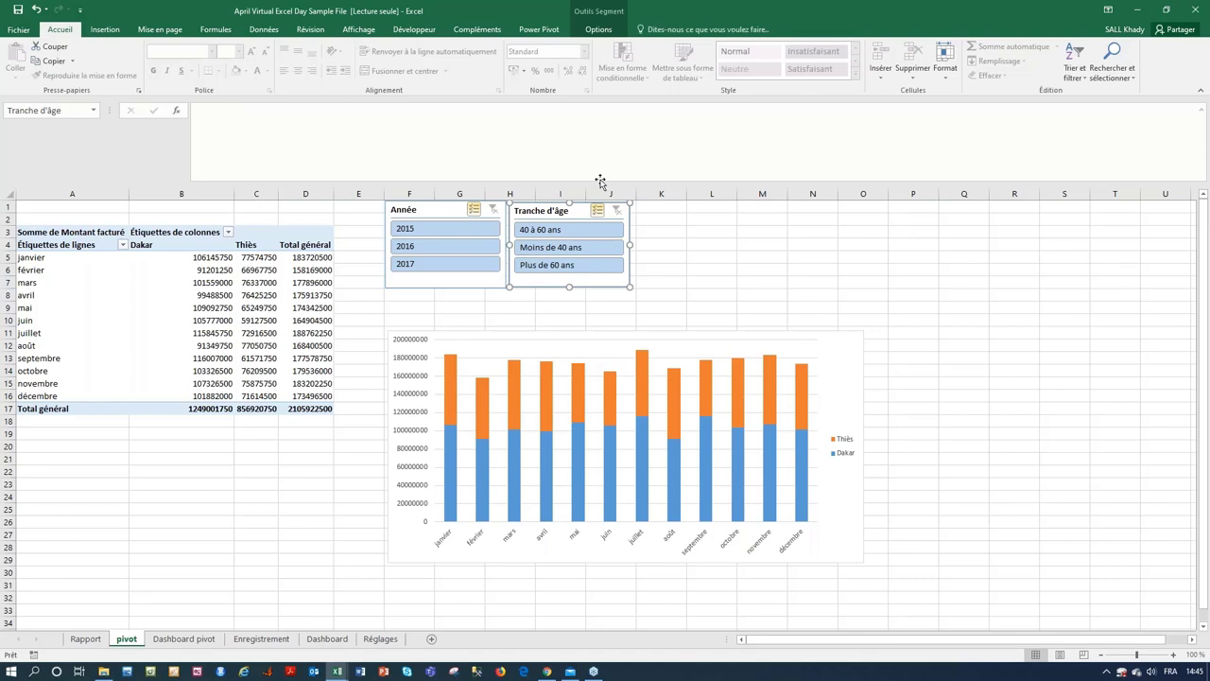
pyautogui.click(601, 31)
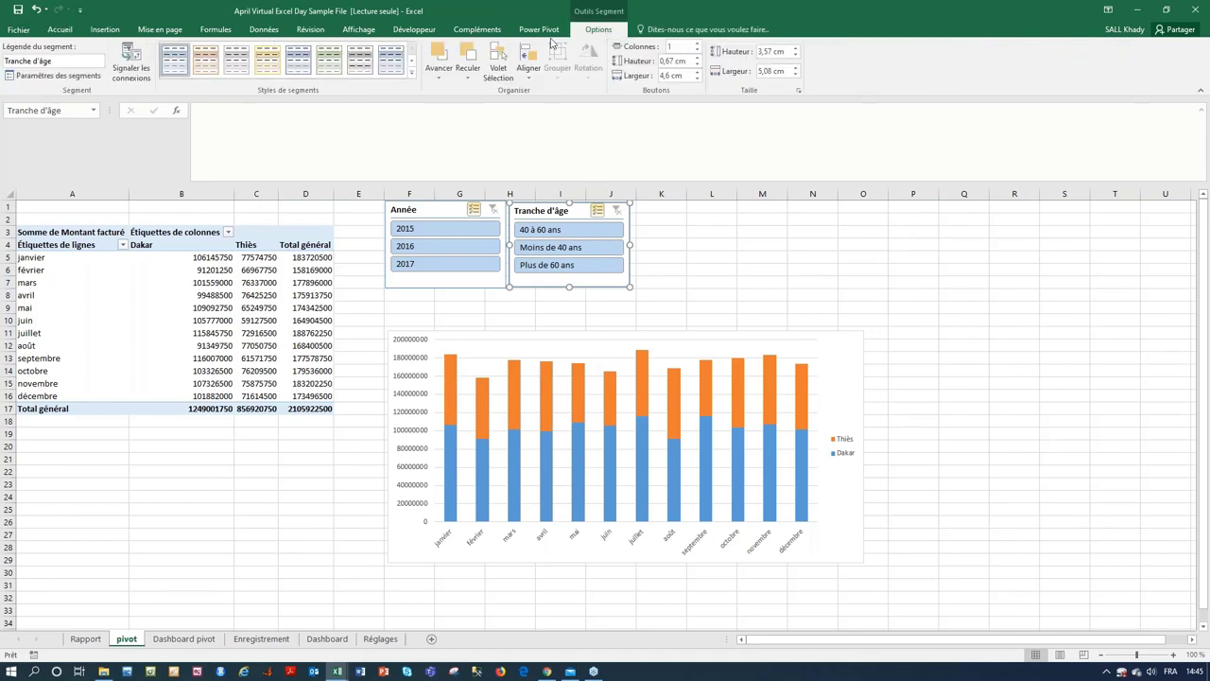
pyautogui.click(241, 73)
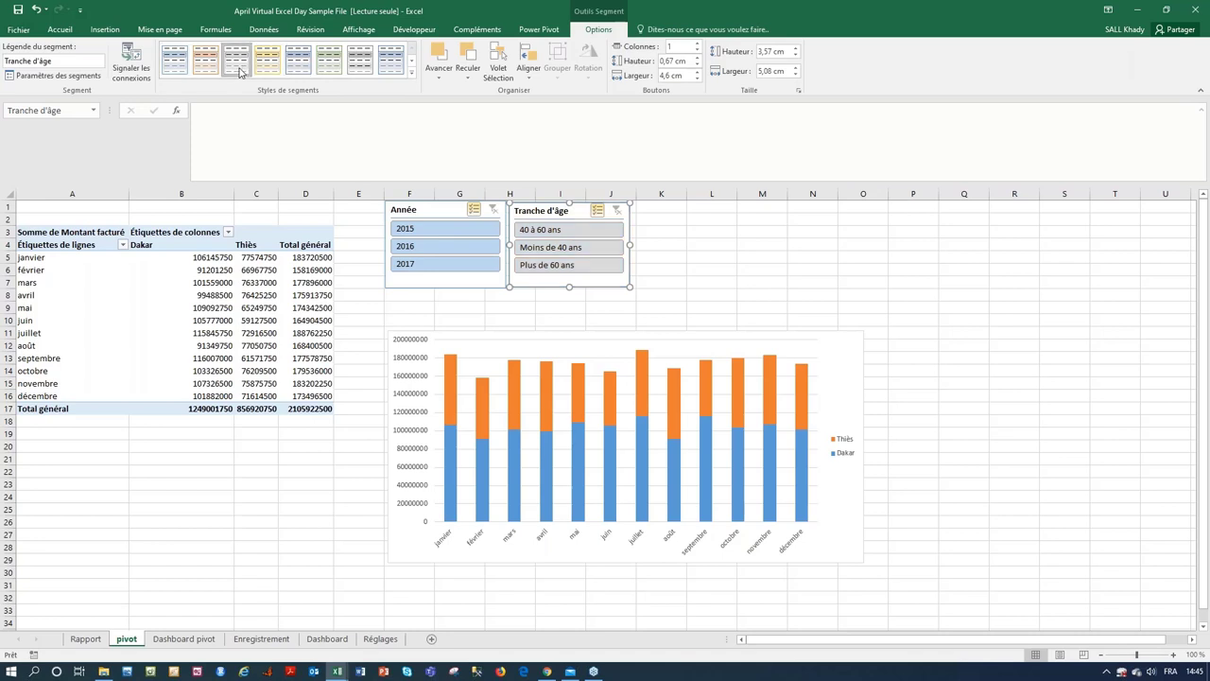
pyautogui.click(331, 63)
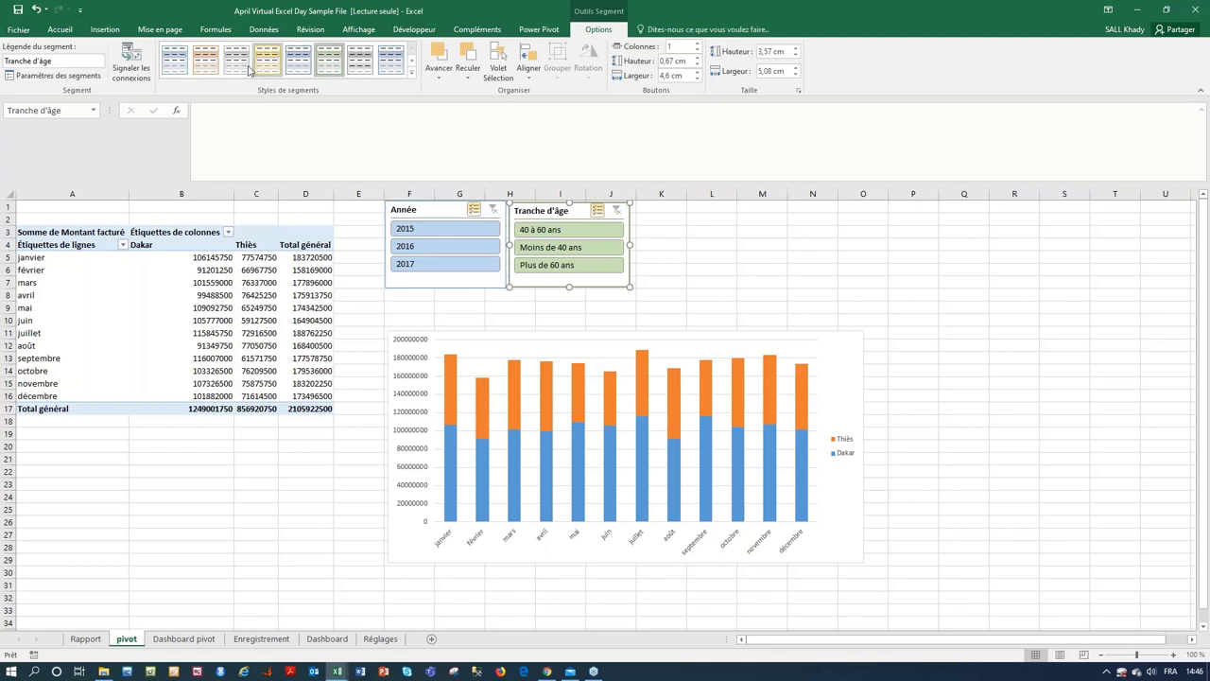
pyautogui.click(132, 74)
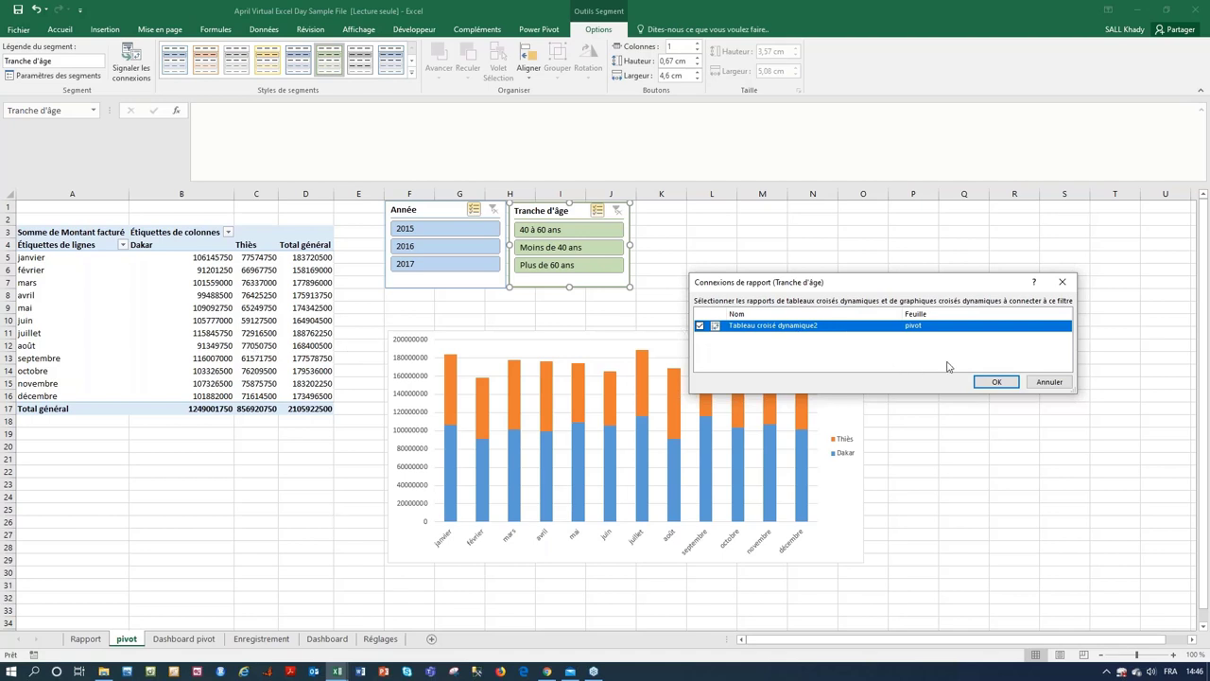
pyautogui.click(1016, 386)
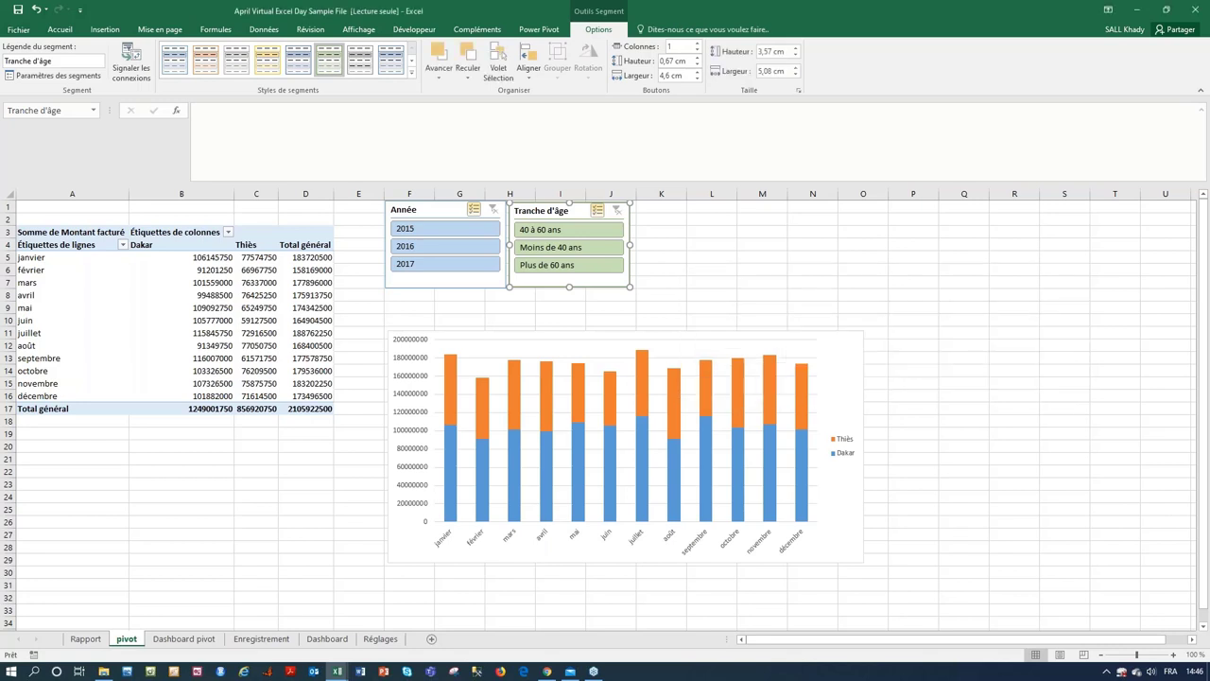
pyautogui.click(300, 62)
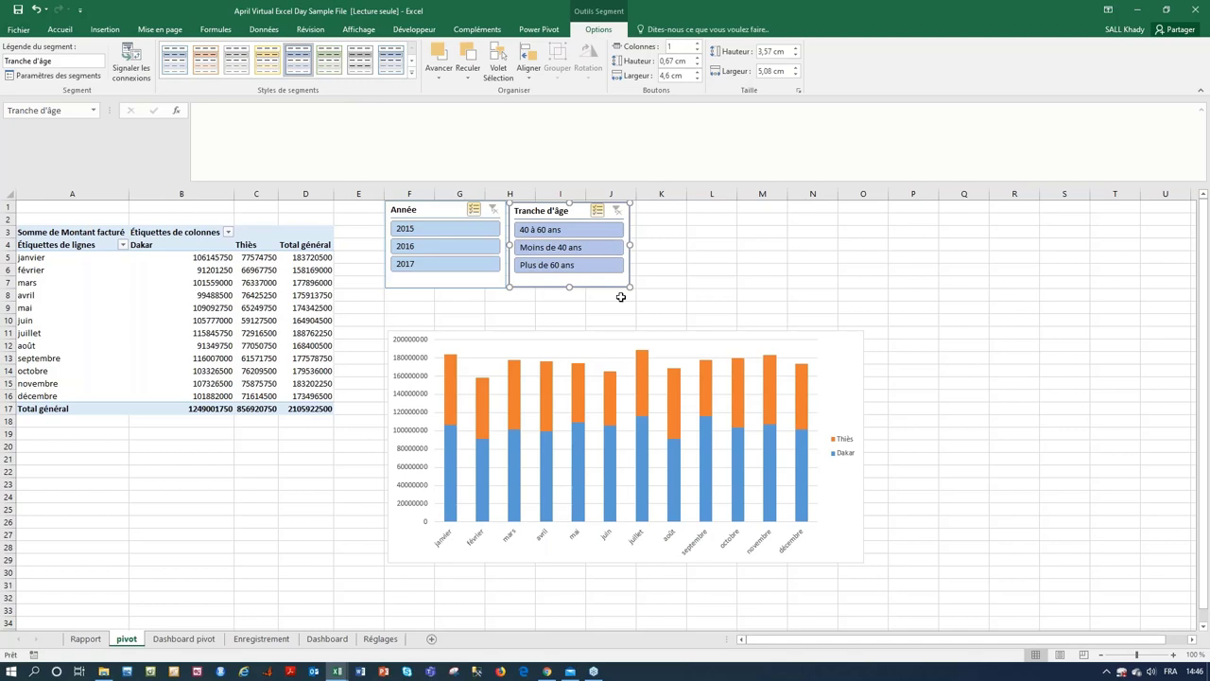
pyautogui.click(641, 342)
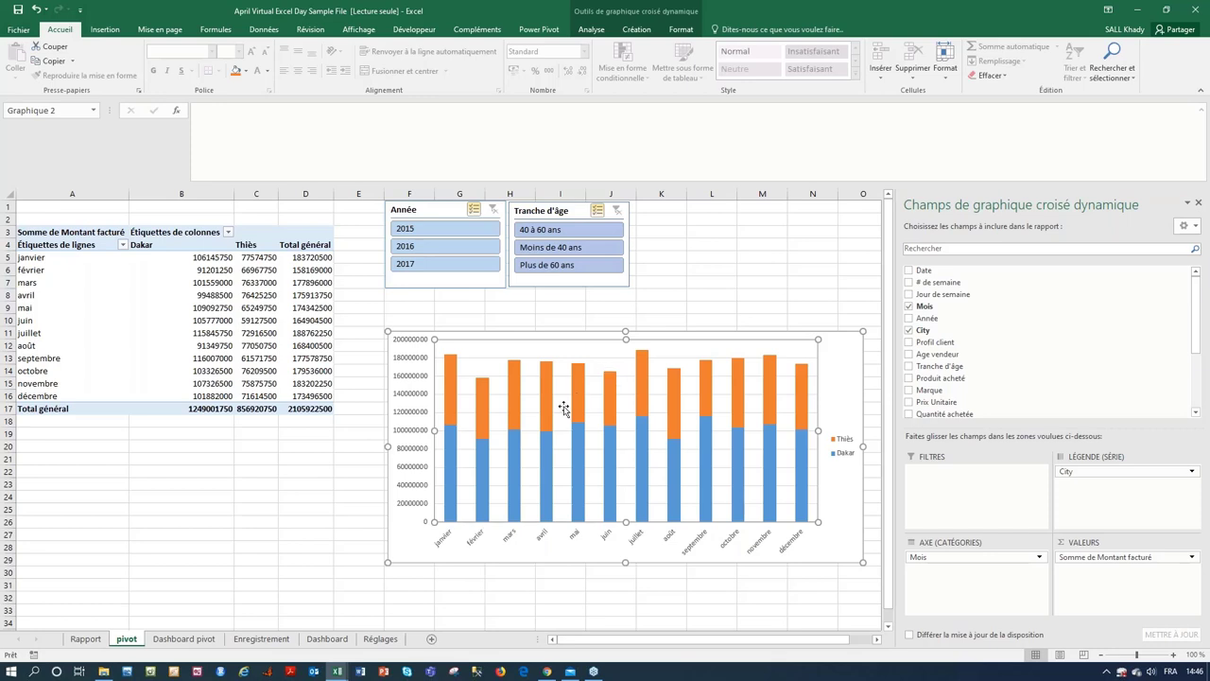
# - Drag the pivot chart left so it starts under column B, overlapping the pivot table
pyautogui.moveTo(454, 430)
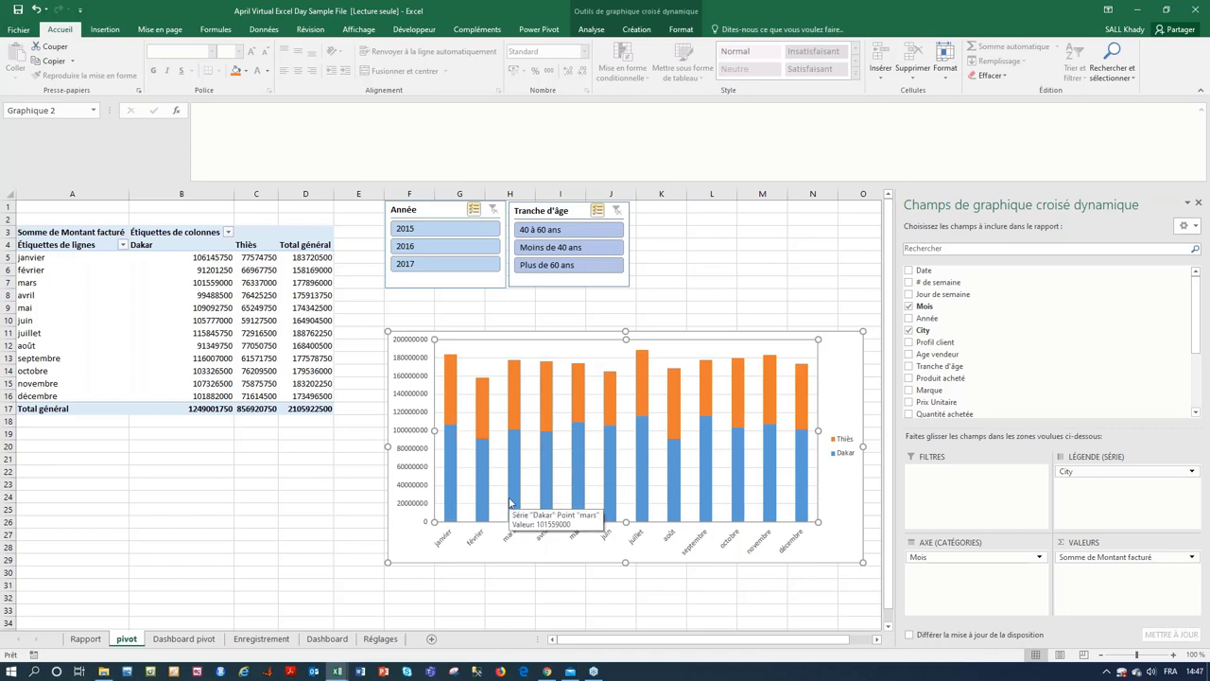
pyautogui.click(636, 29)
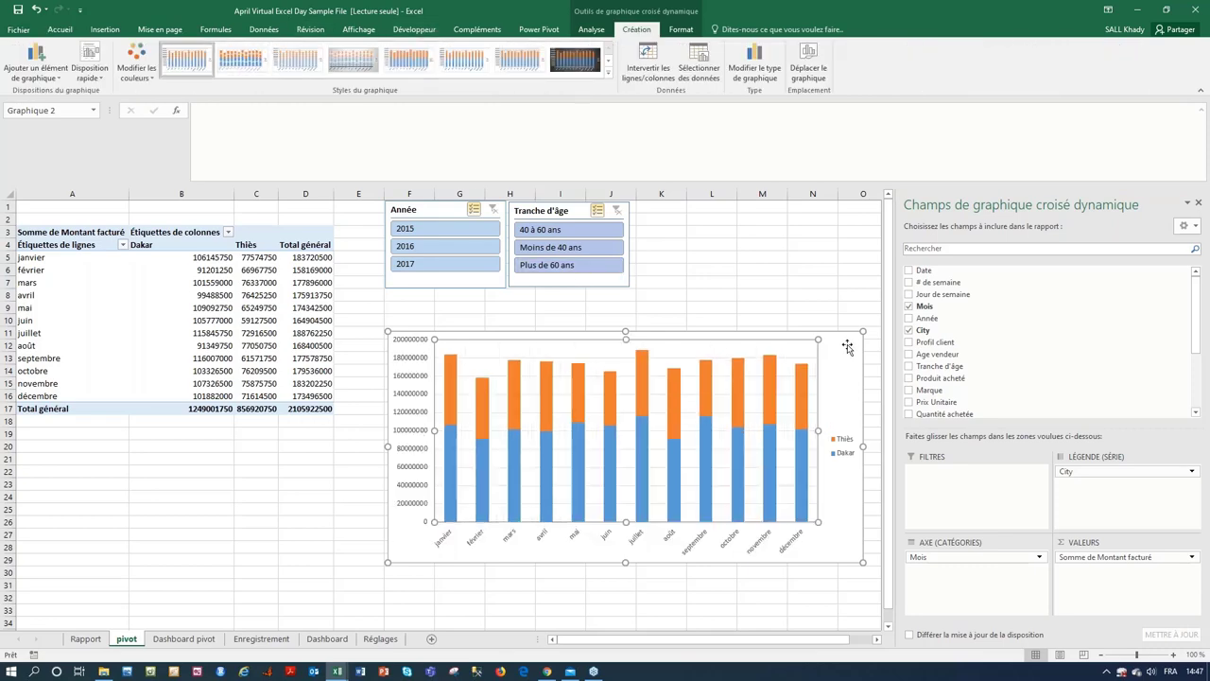
pyautogui.click(810, 298)
pyautogui.click(845, 353)
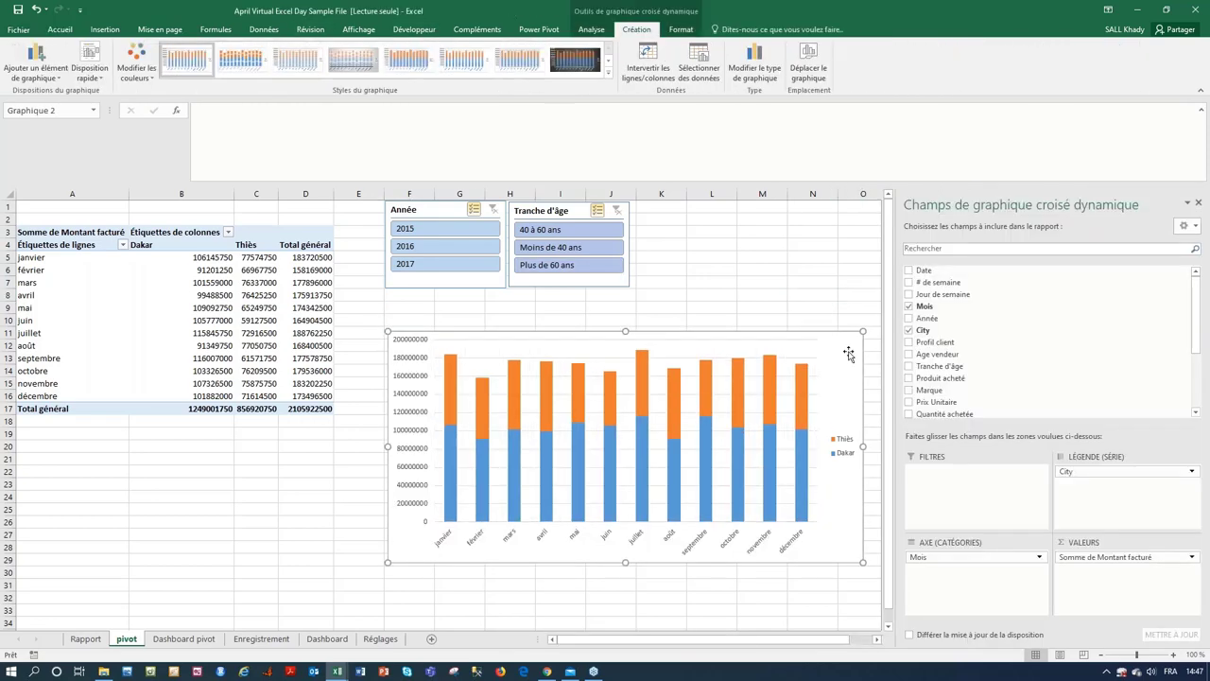
pyautogui.click(822, 276)
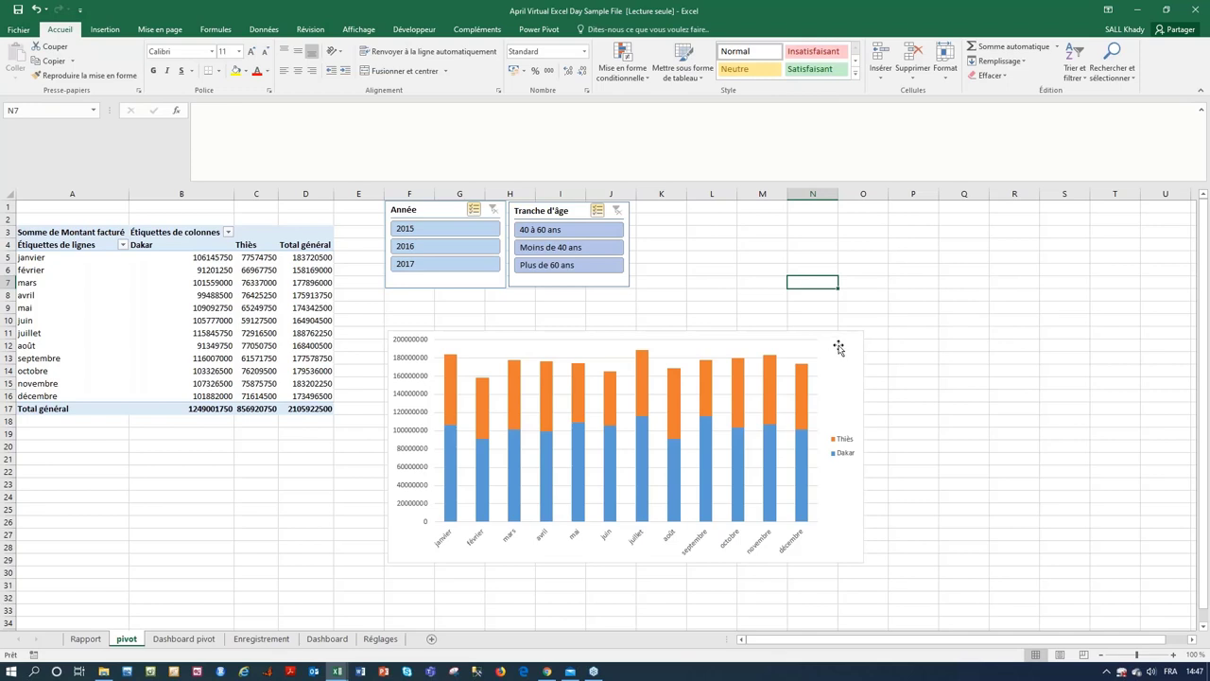
pyautogui.moveTo(837, 346); pyautogui.dragTo(669, 344)
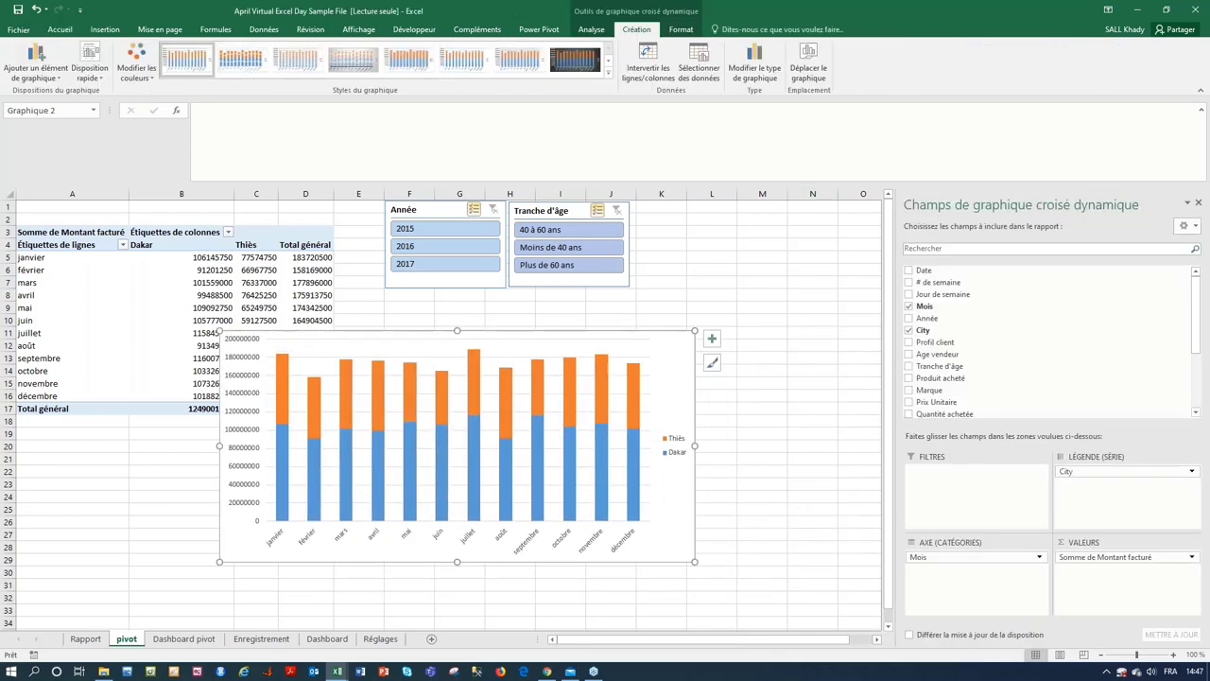
pyautogui.click(712, 339)
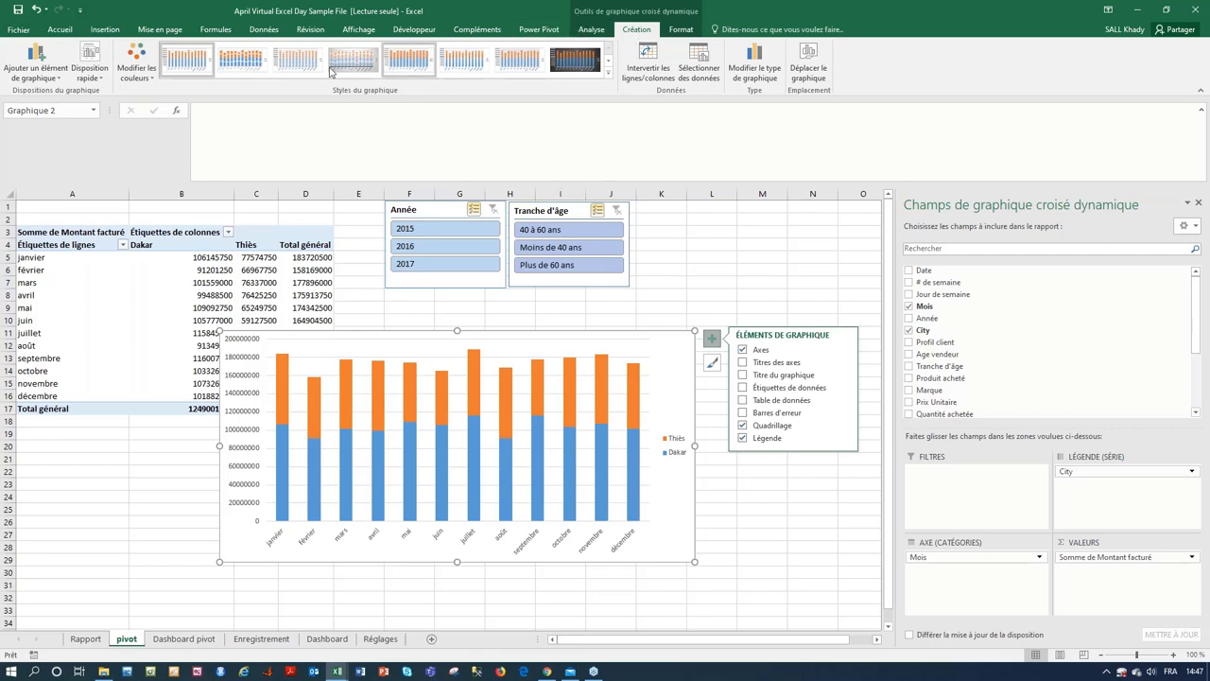
# - Add Center data labels to the Dakar and Thiès parts of every monthly column
pyautogui.click(38, 66)
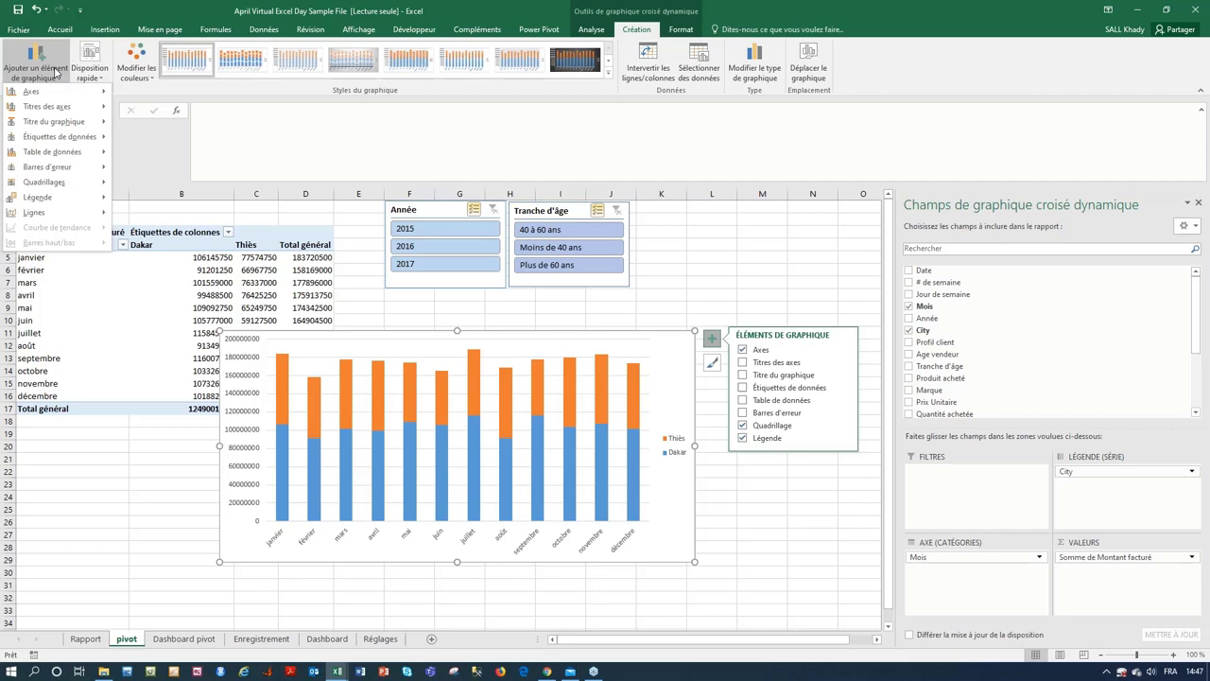
pyautogui.moveTo(83, 138)
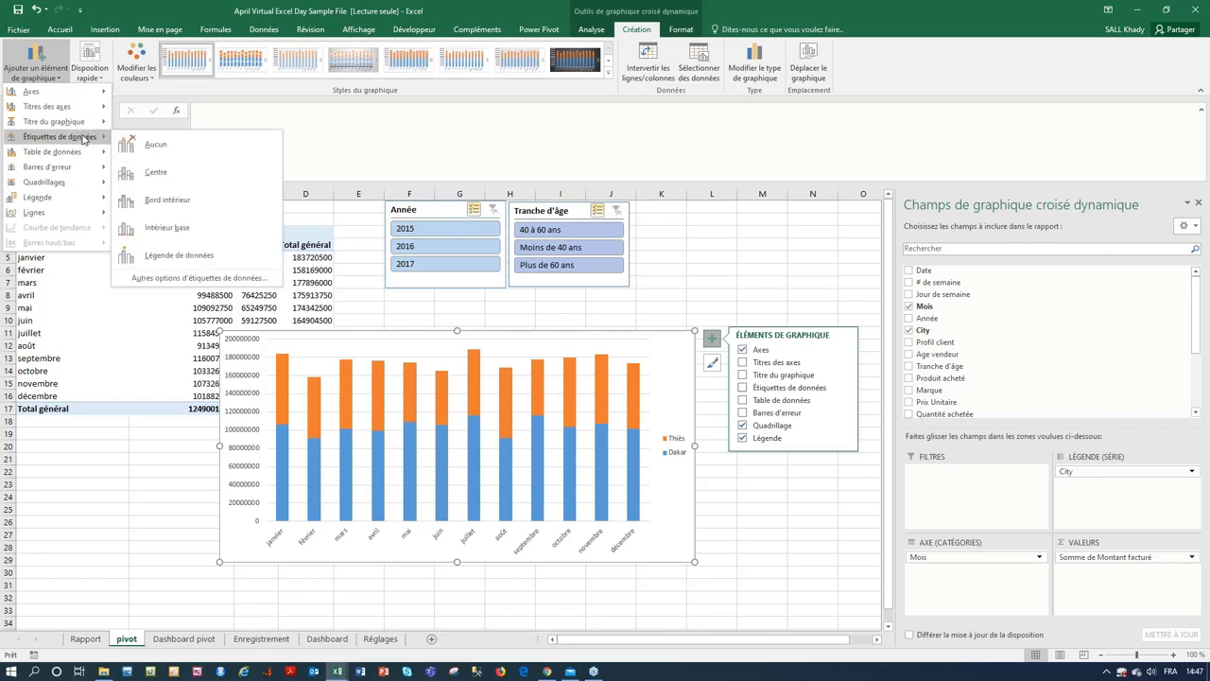
pyautogui.click(185, 173)
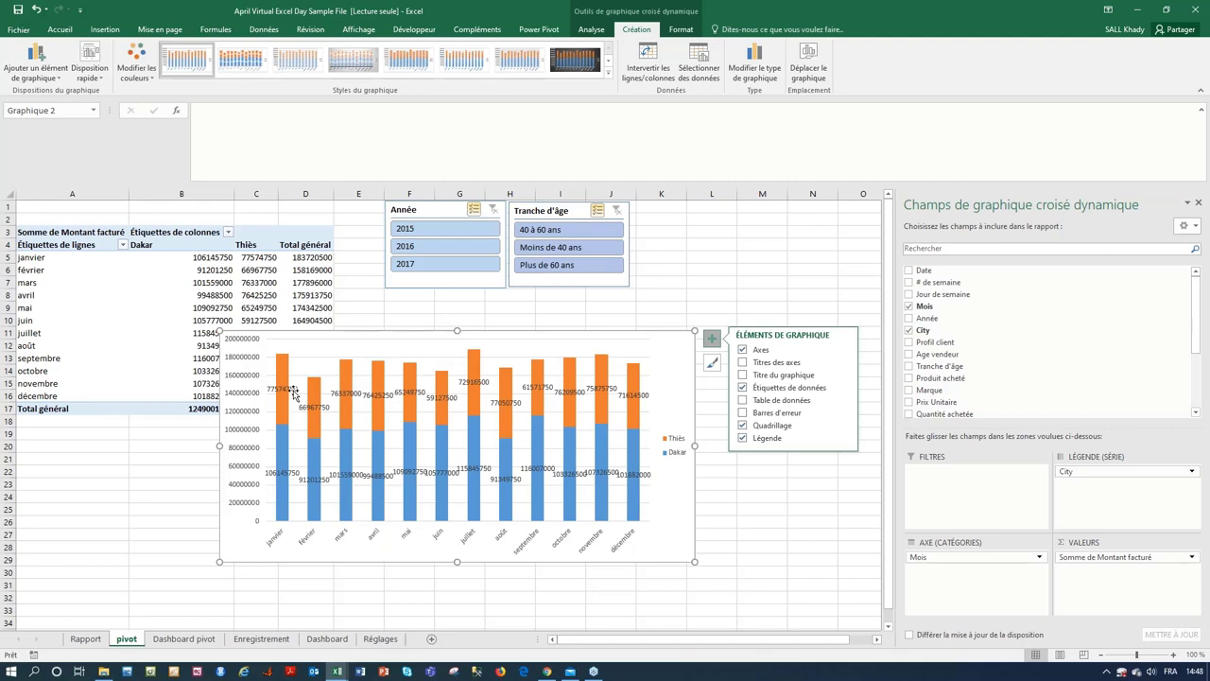
pyautogui.click(293, 392)
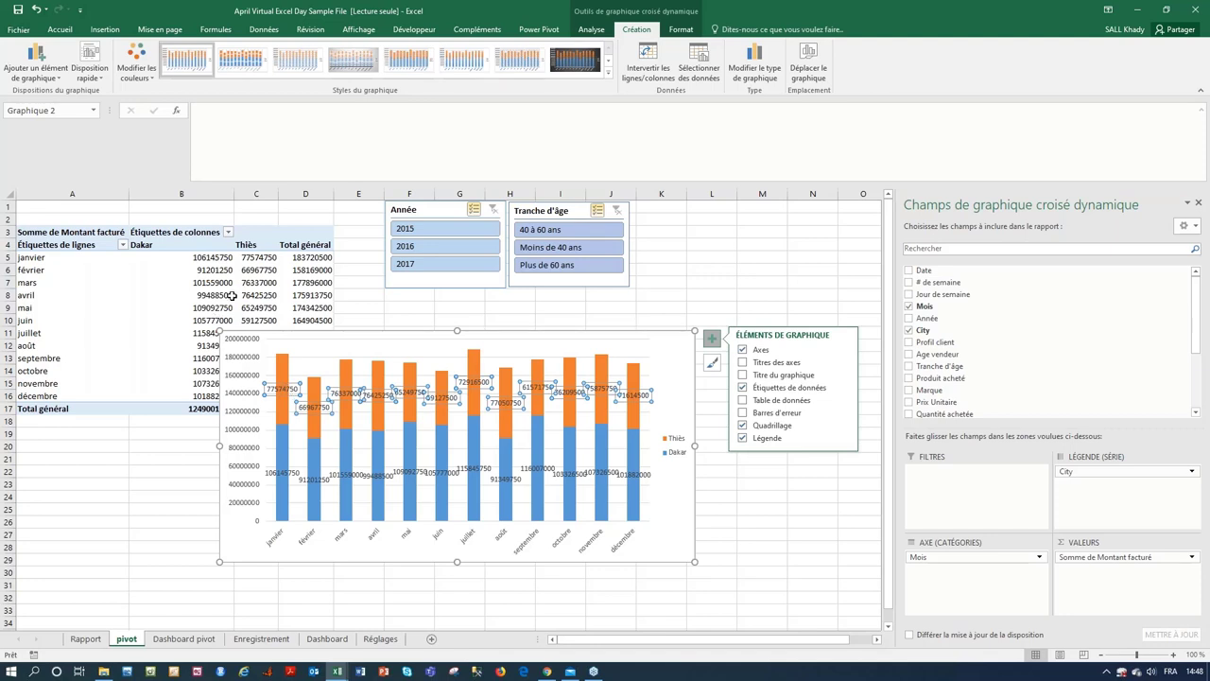
pyautogui.click(306, 347)
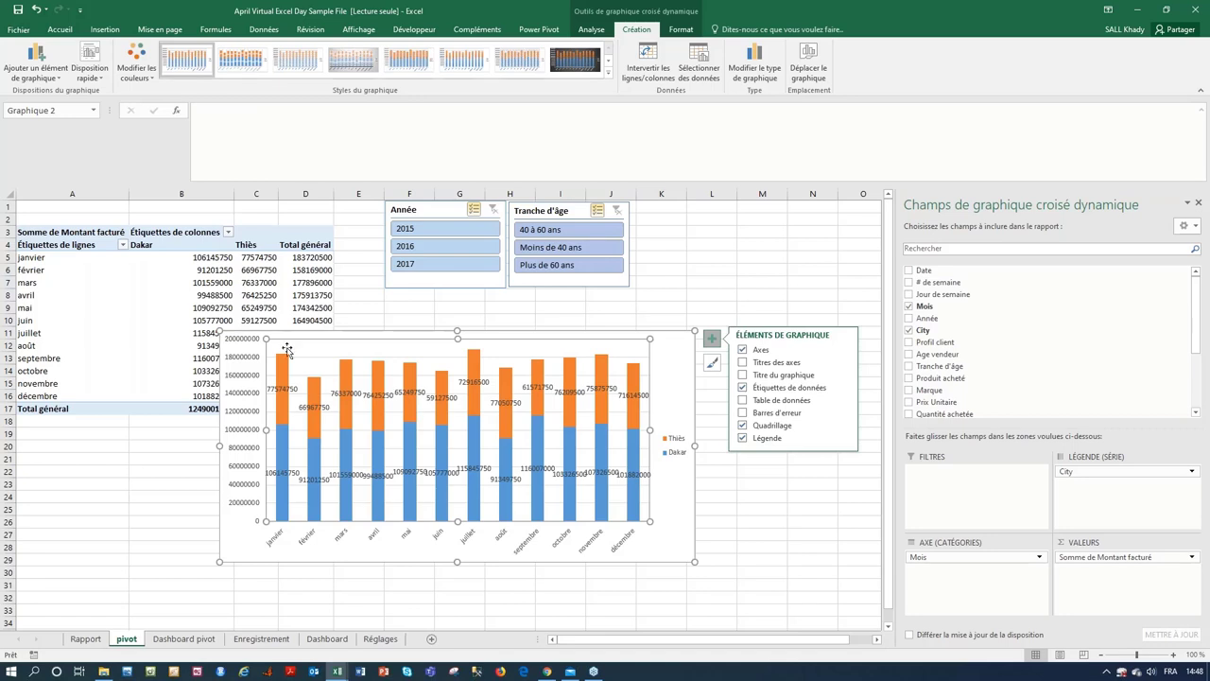
pyautogui.click(55, 80)
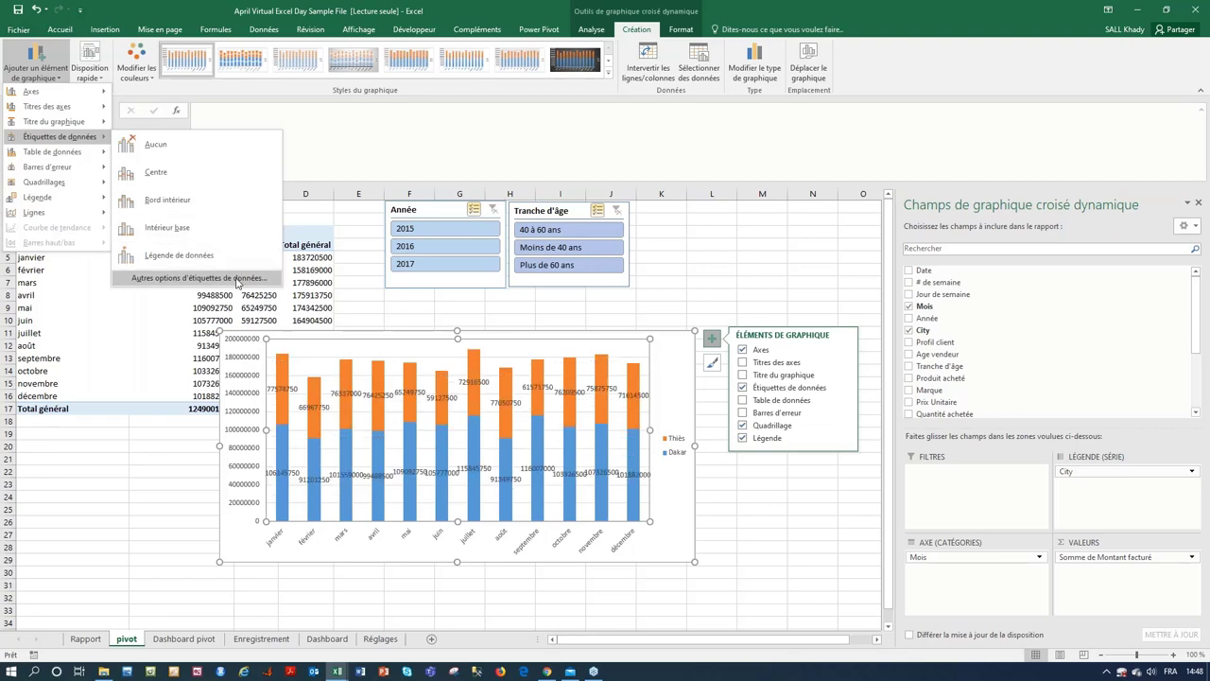
# - Open More Data Label Options and browse the Format Data Labels effect, size and label panes
pyautogui.click(198, 278)
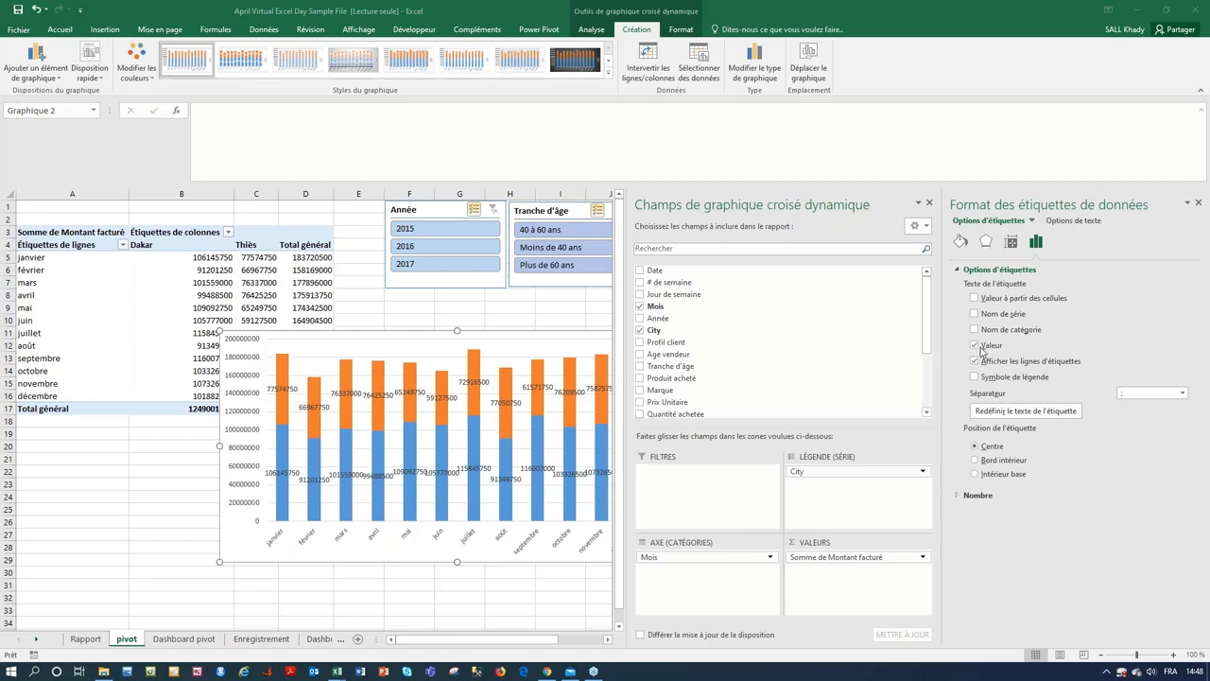
pyautogui.click(1009, 261)
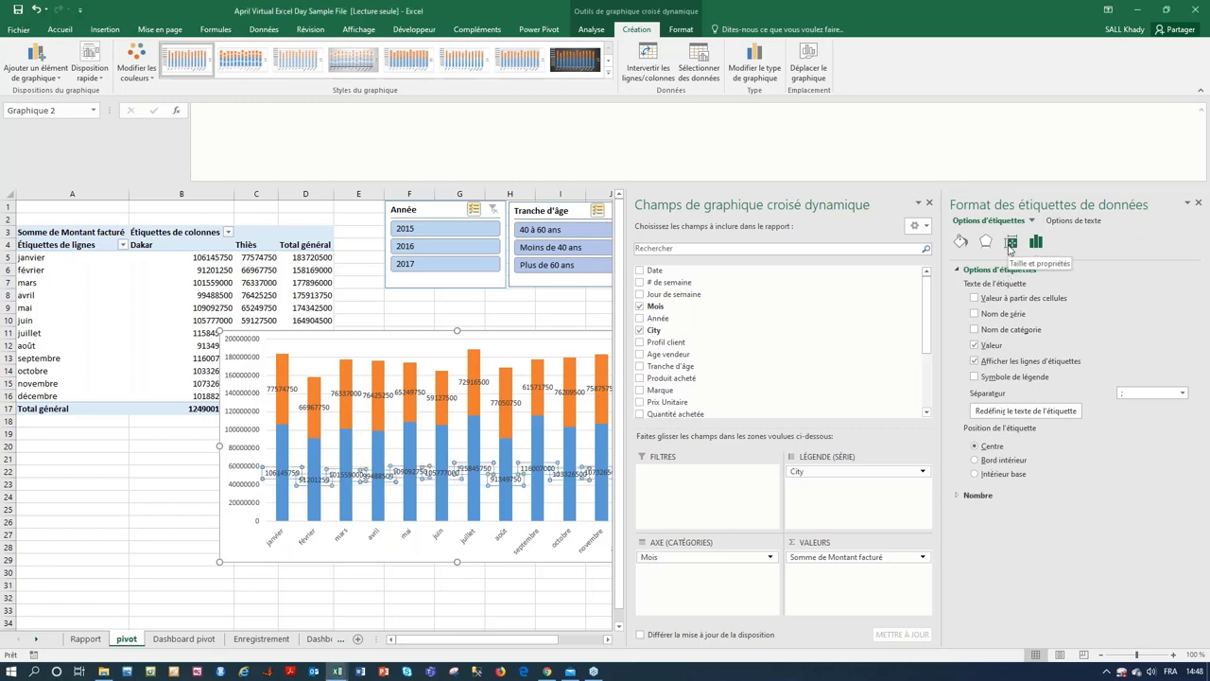
pyautogui.click(985, 243)
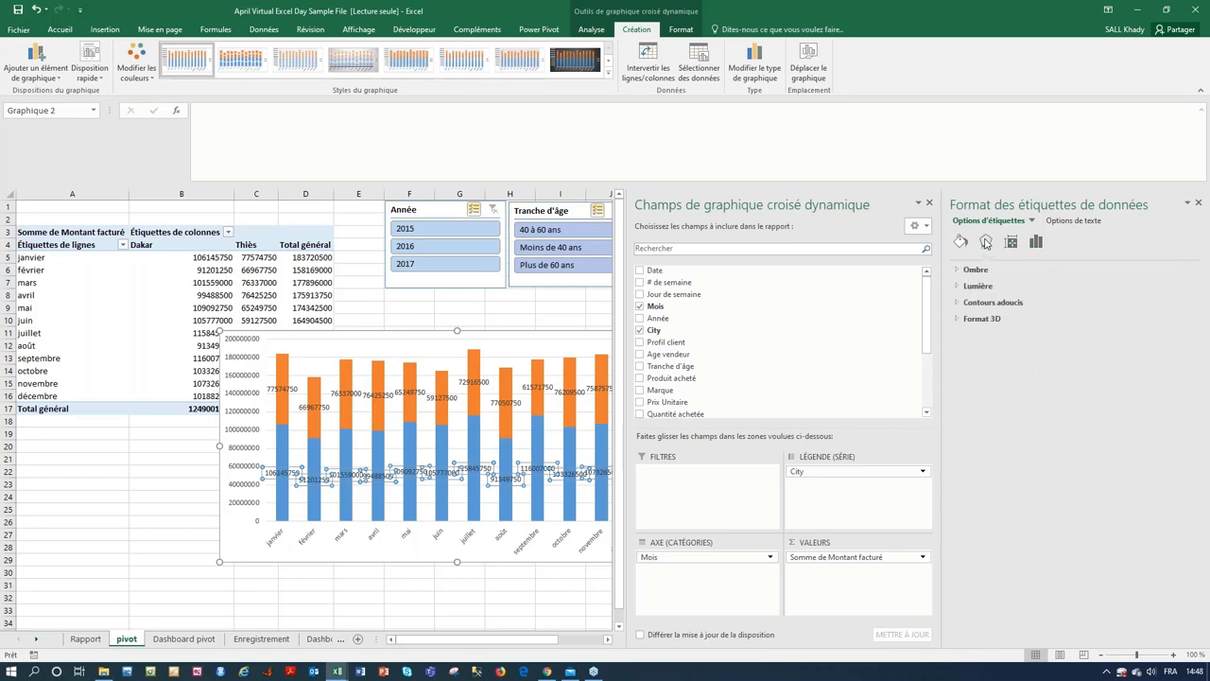
pyautogui.click(1011, 243)
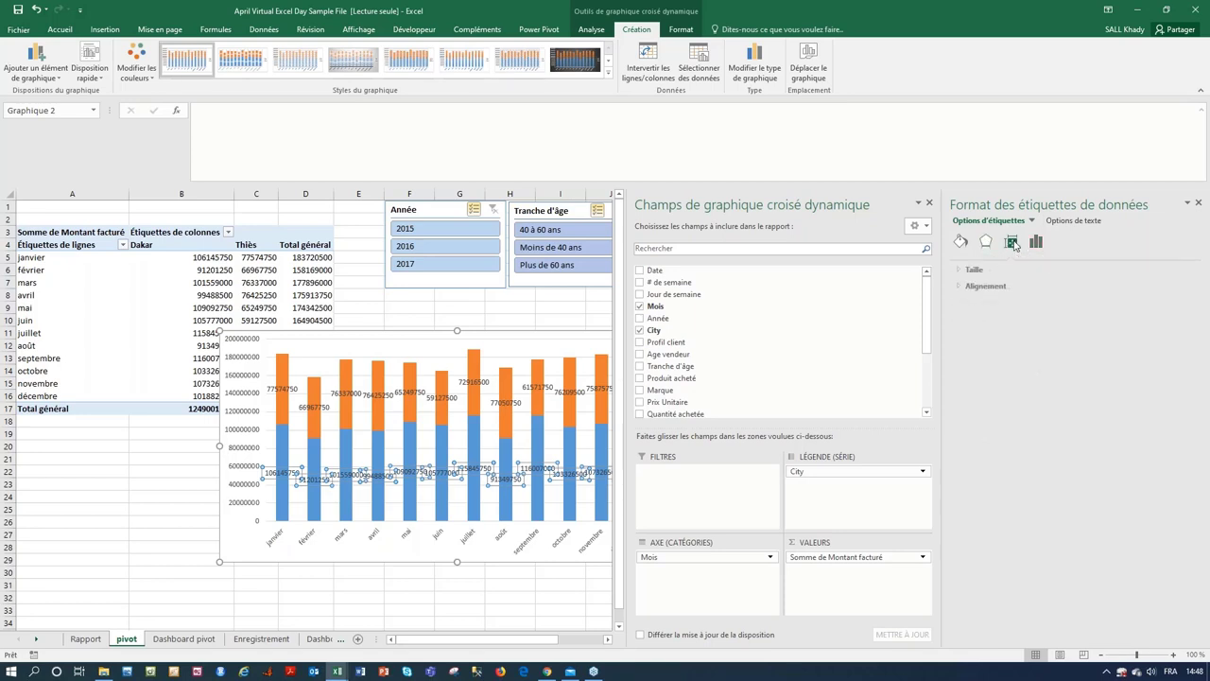
pyautogui.click(968, 270)
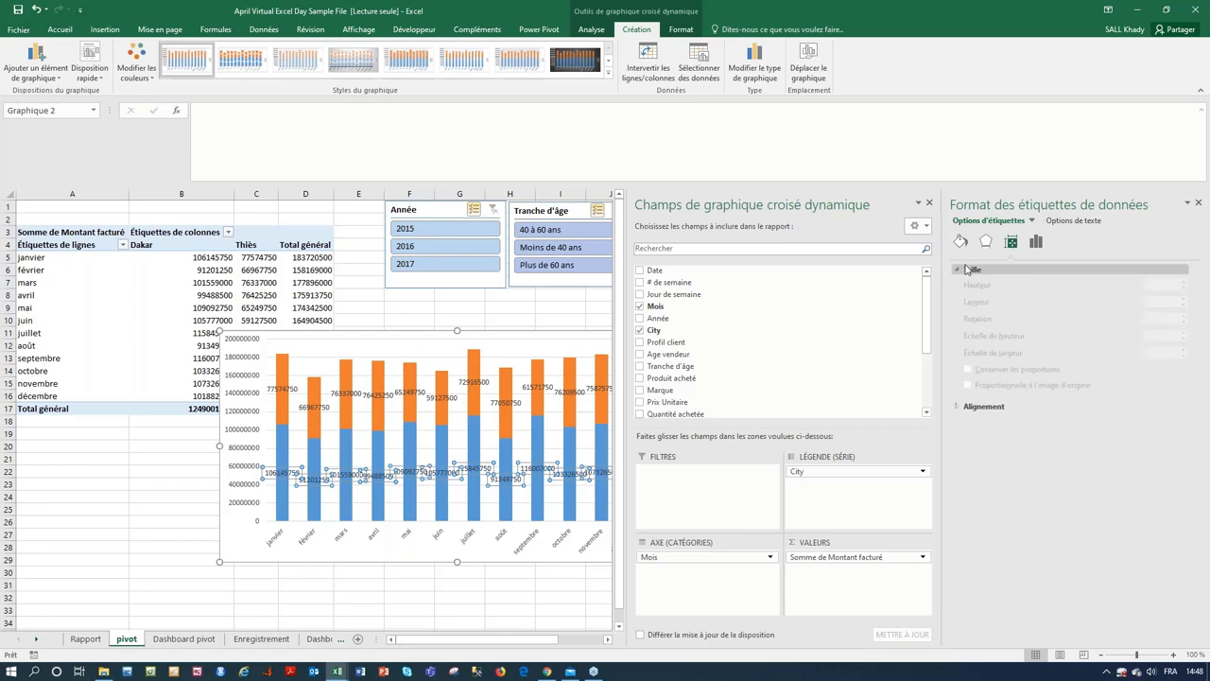
pyautogui.click(986, 243)
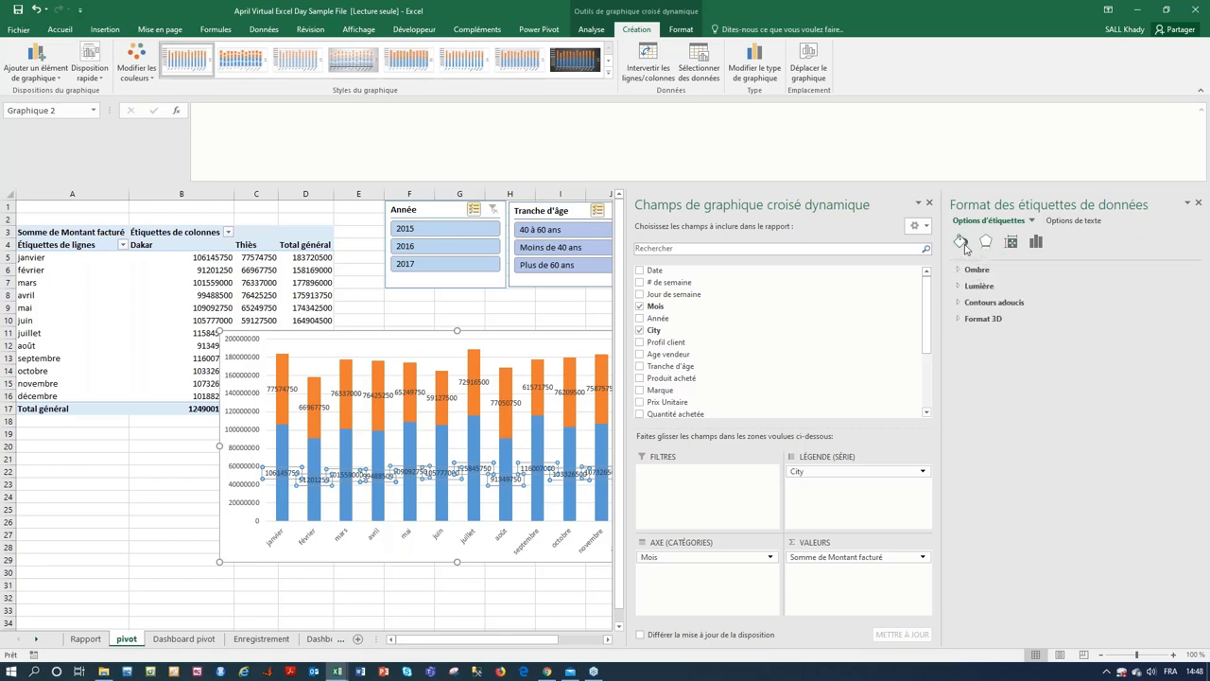
pyautogui.click(957, 270)
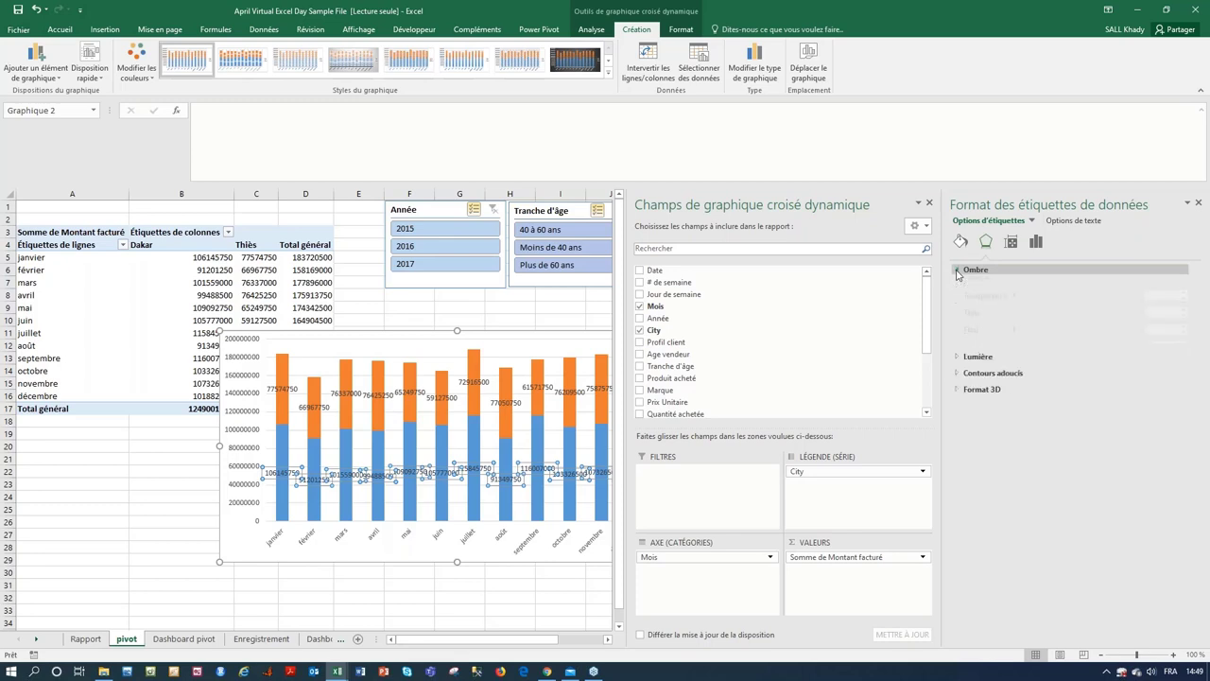
pyautogui.click(1036, 242)
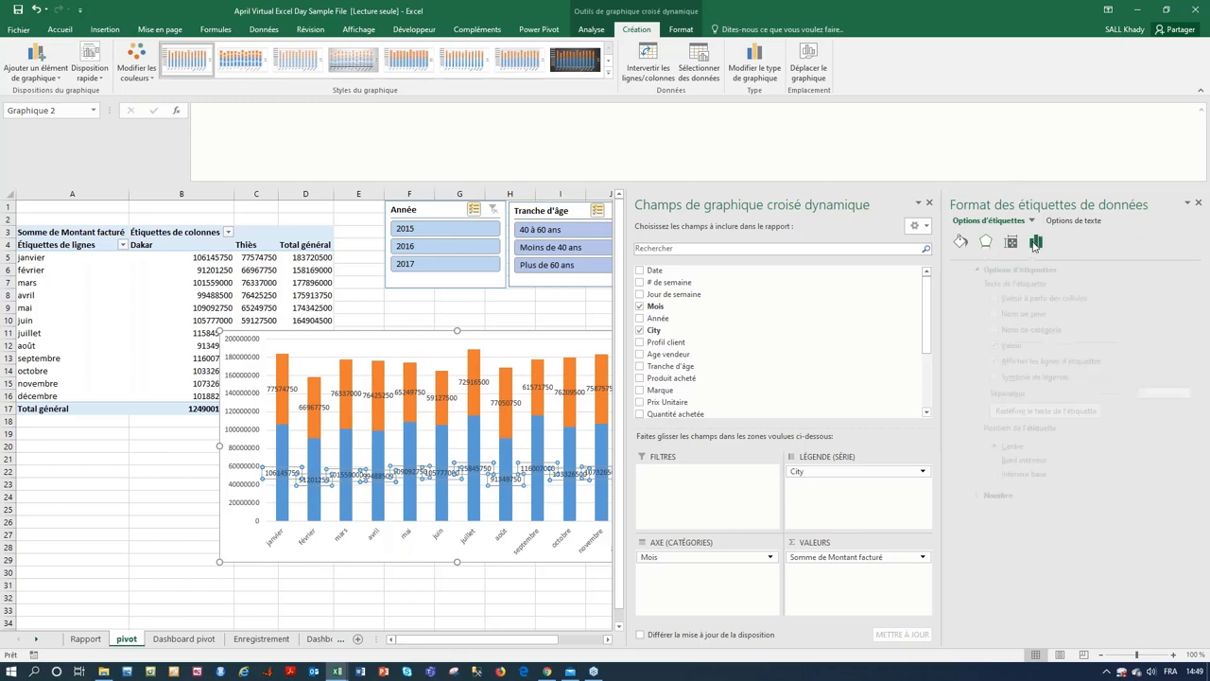
pyautogui.click(958, 271)
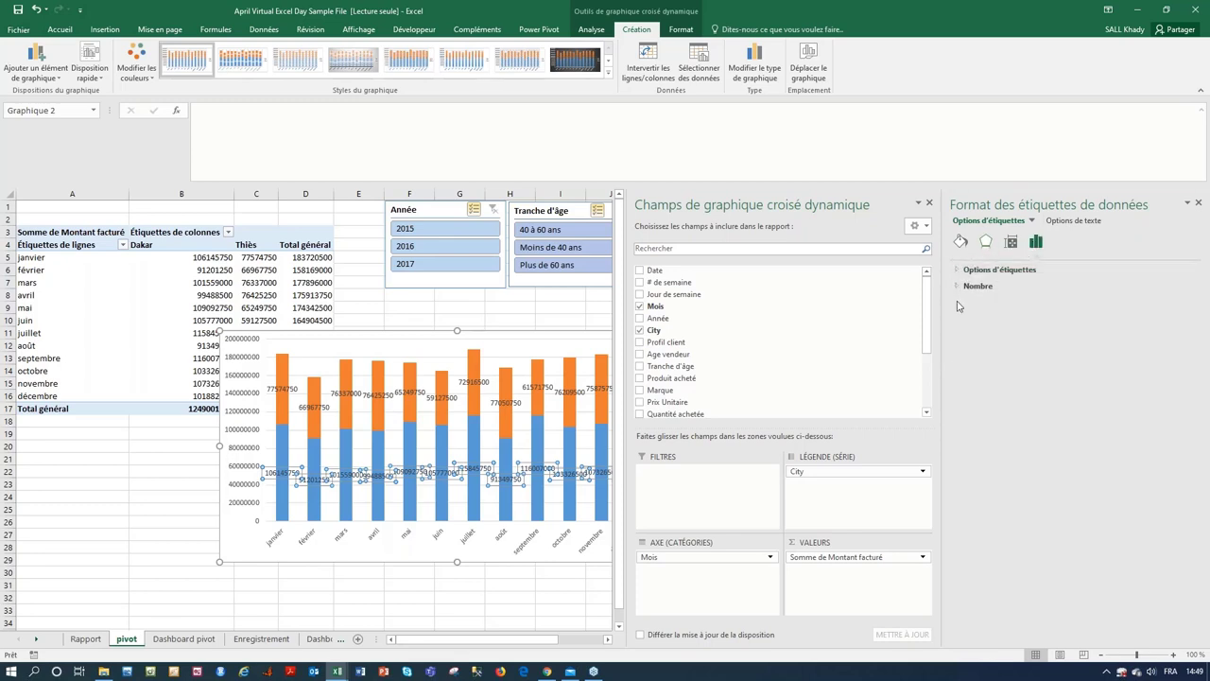
pyautogui.click(957, 286)
pyautogui.click(1011, 242)
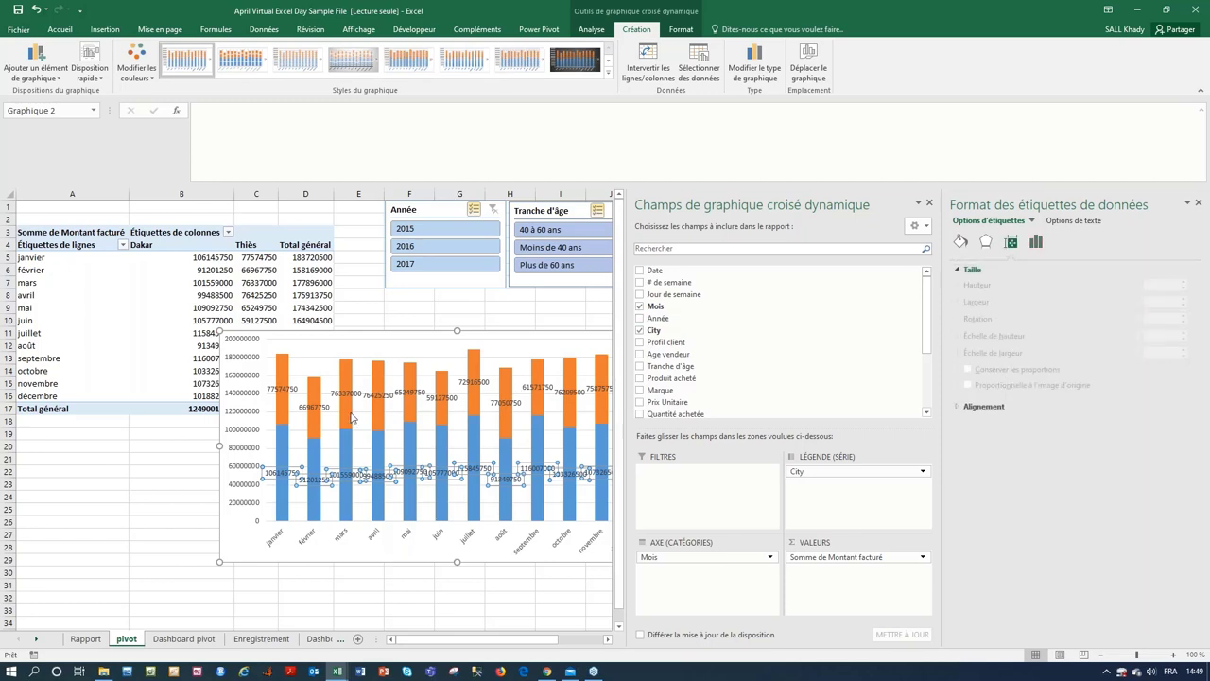
# - Set the Thiès data labels' text direction to Rotate 270° so they read vertically
pyautogui.click(313, 414)
pyautogui.click(313, 410)
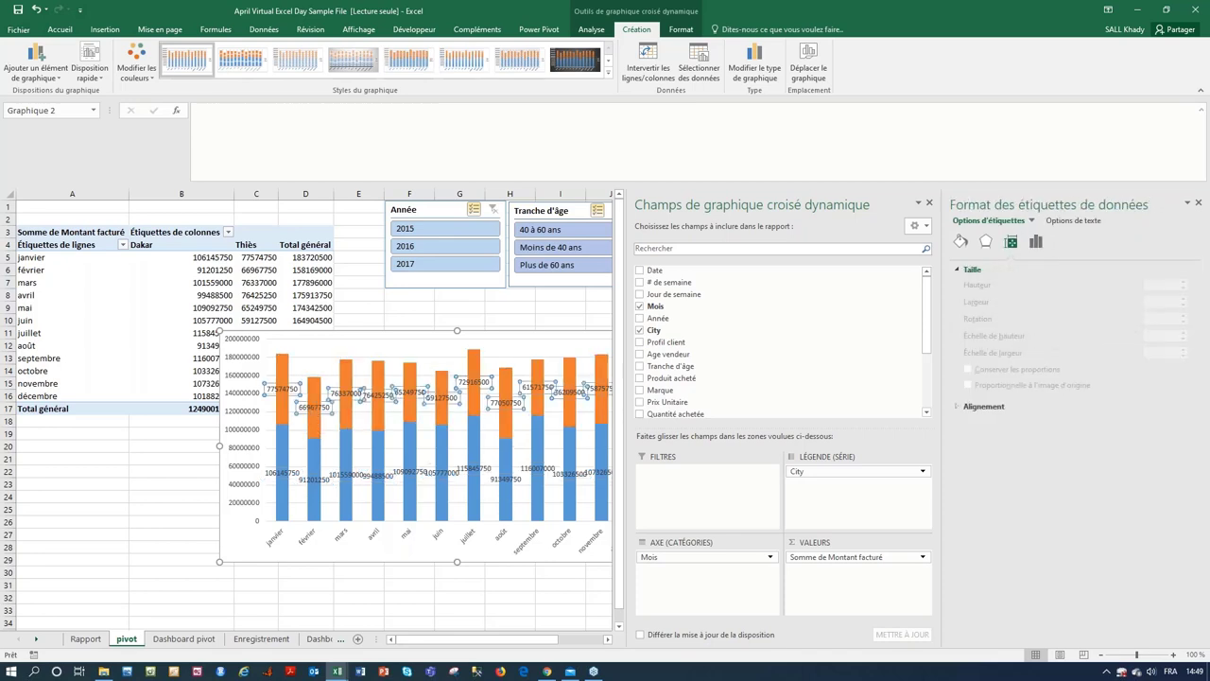
pyautogui.click(986, 243)
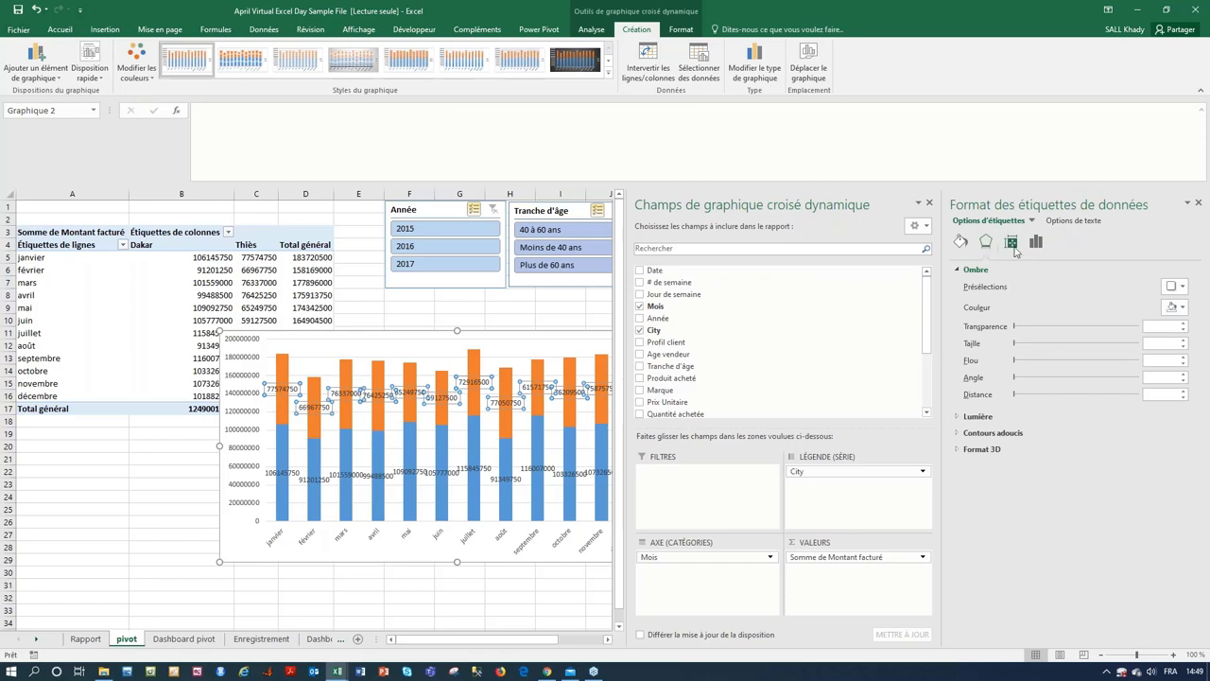
pyautogui.click(1011, 243)
pyautogui.click(961, 271)
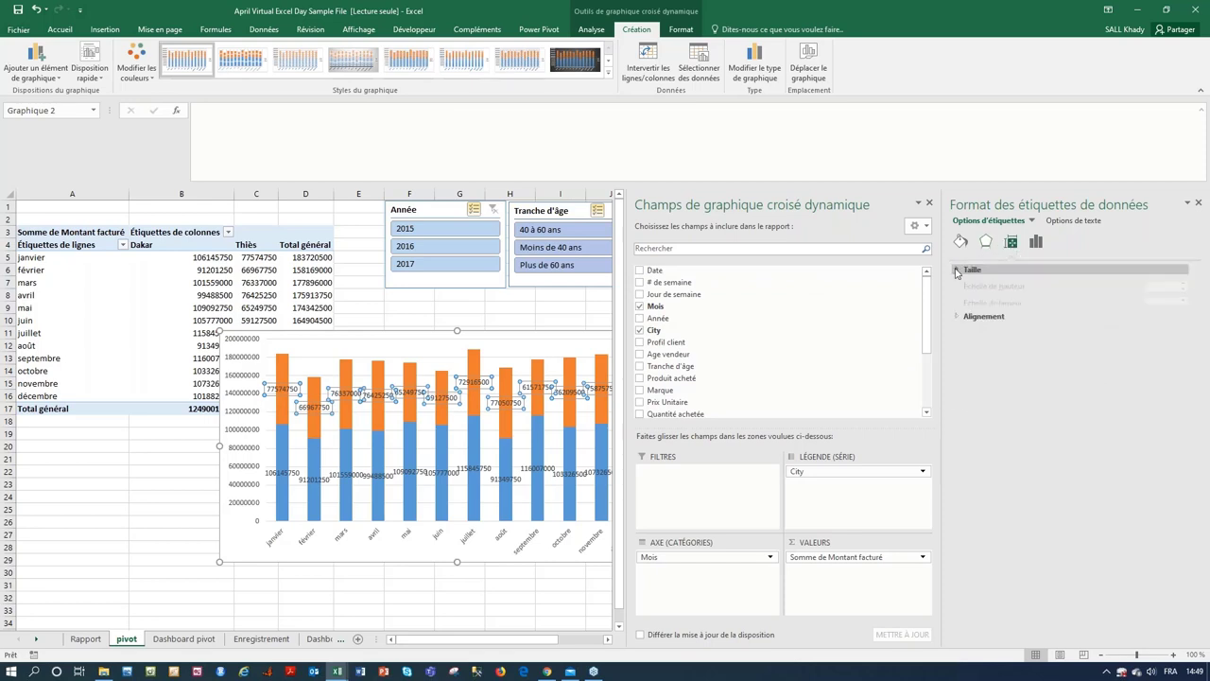
pyautogui.click(956, 286)
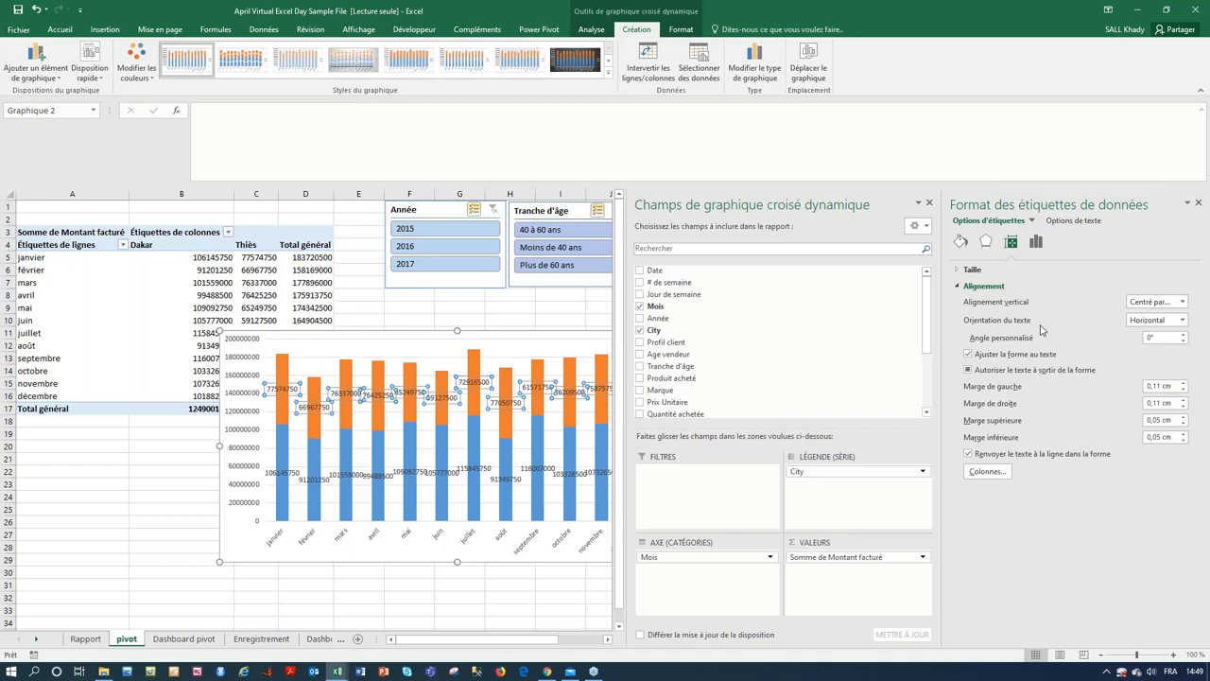
pyautogui.click(1031, 247)
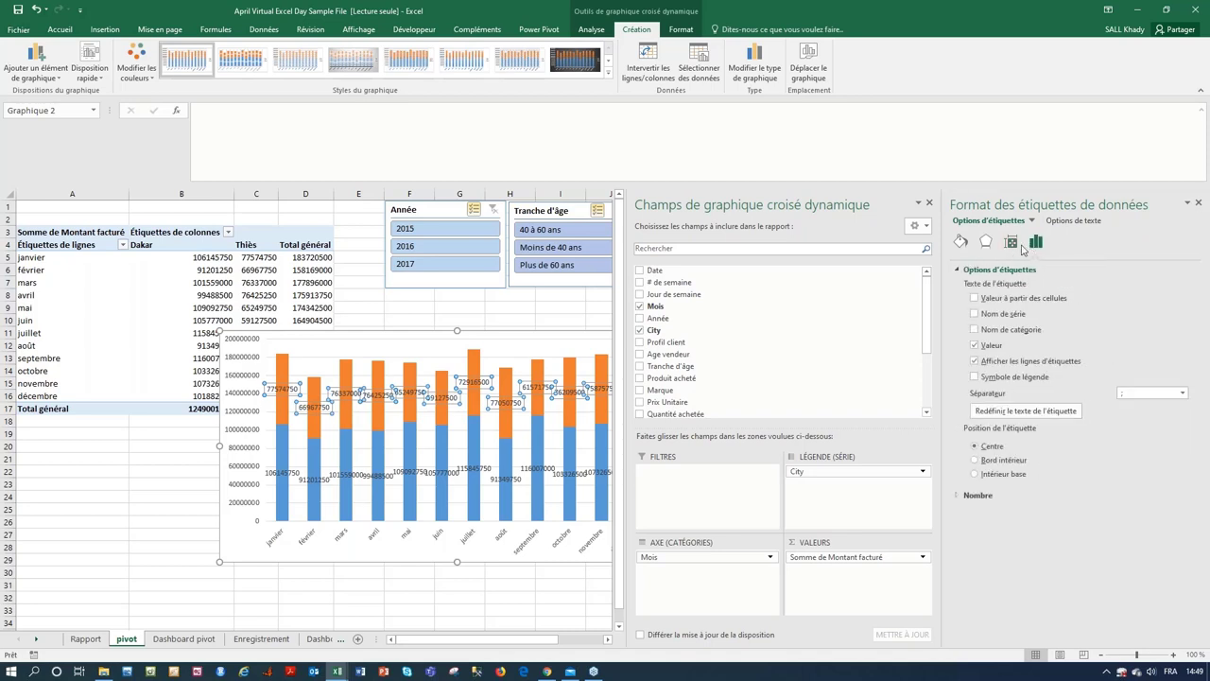
pyautogui.click(1011, 243)
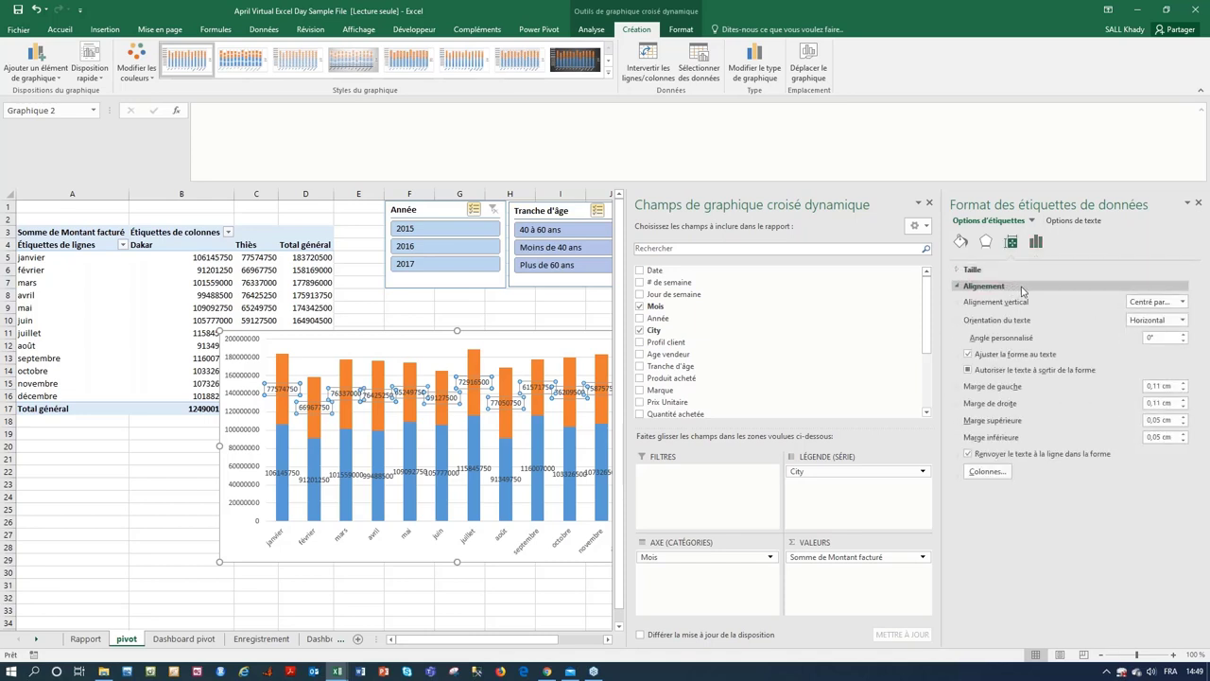
pyautogui.click(1139, 320)
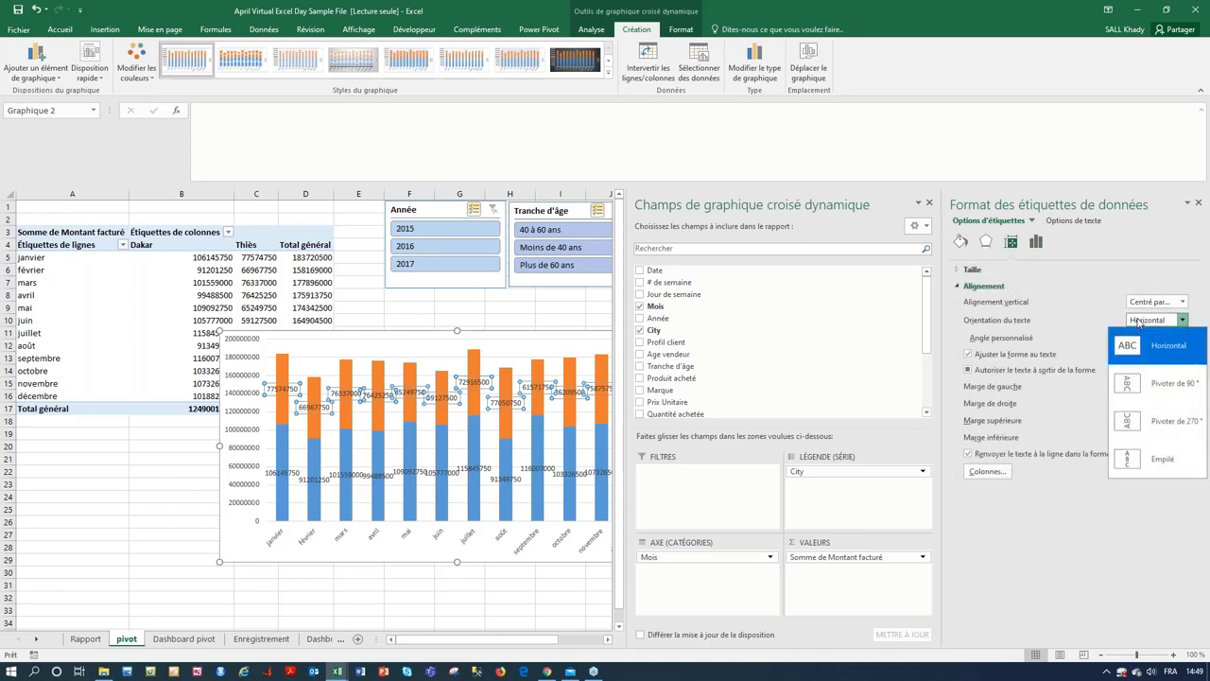
pyautogui.click(1179, 418)
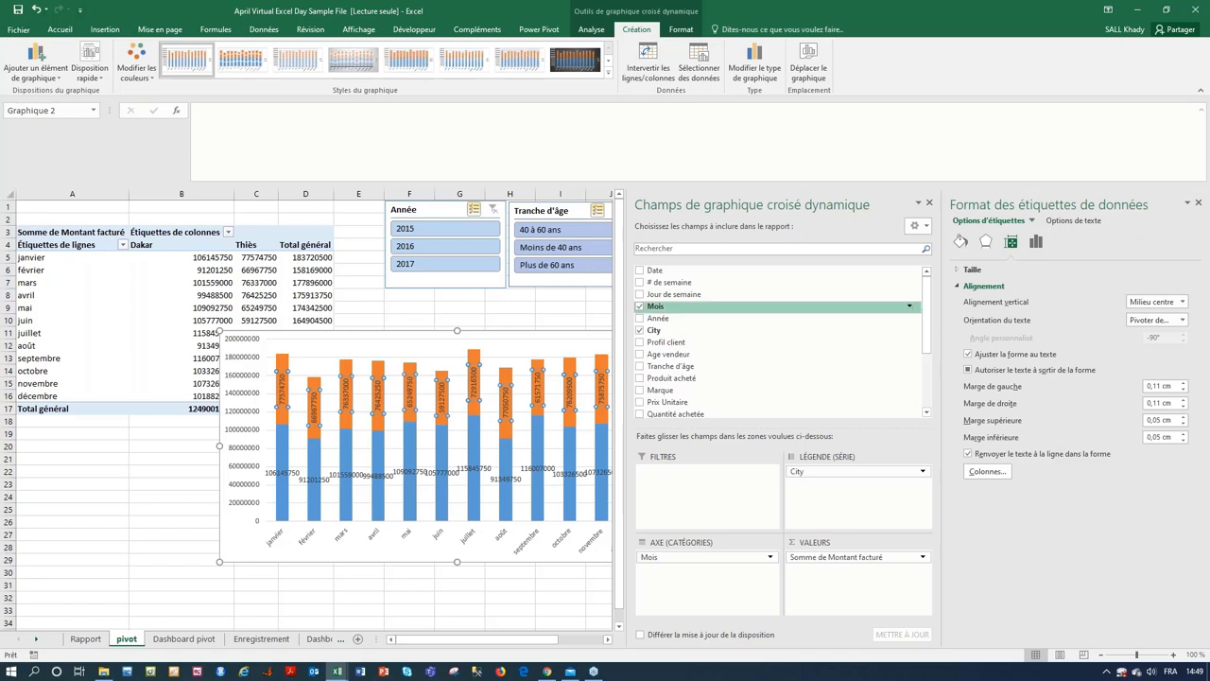
# - Give the Thiès data labels a solid fill in a light colour
pyautogui.click(961, 242)
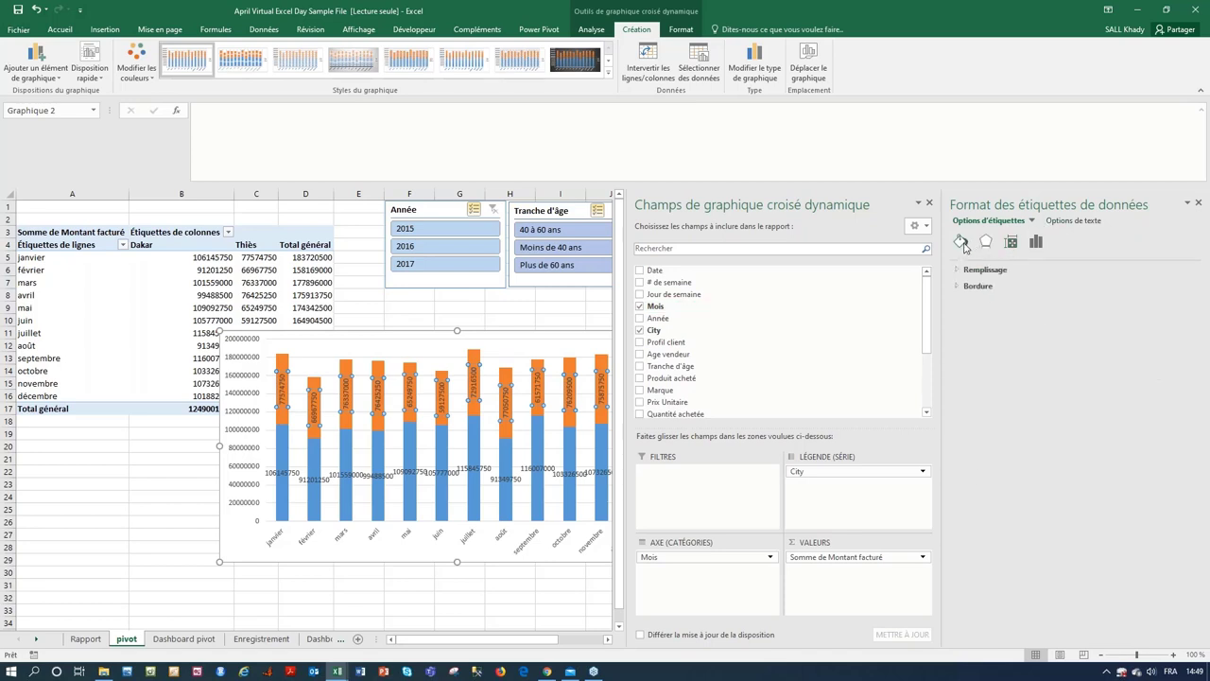
pyautogui.click(971, 270)
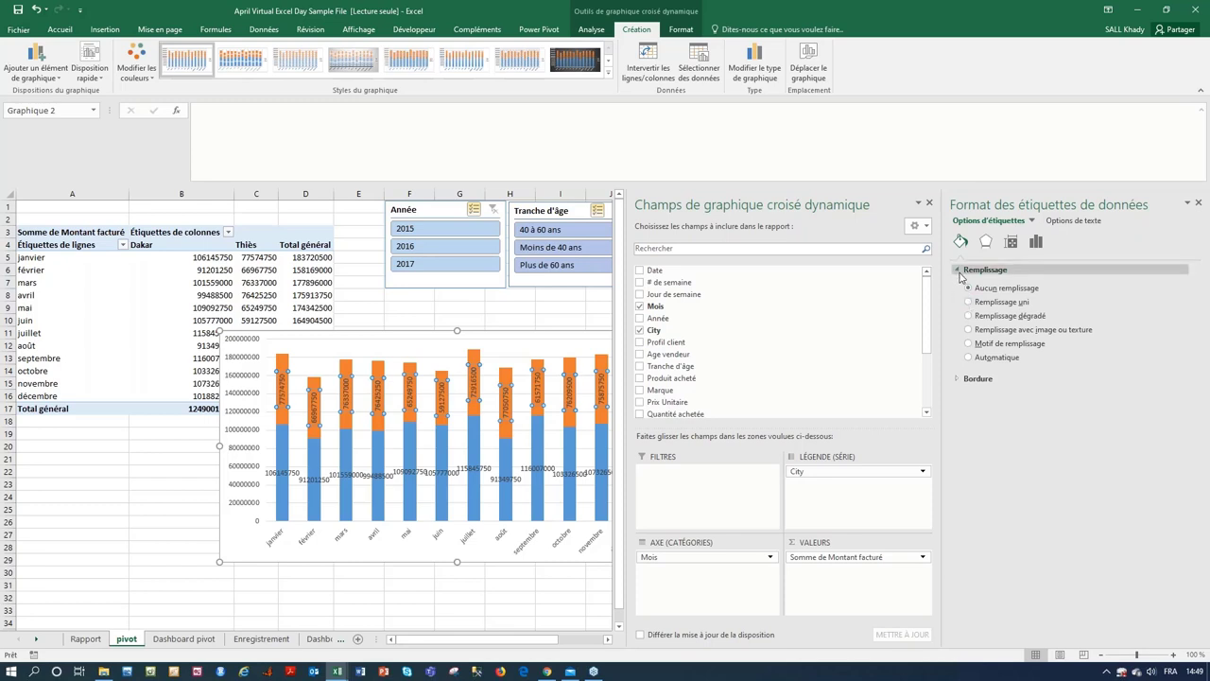
pyautogui.click(969, 302)
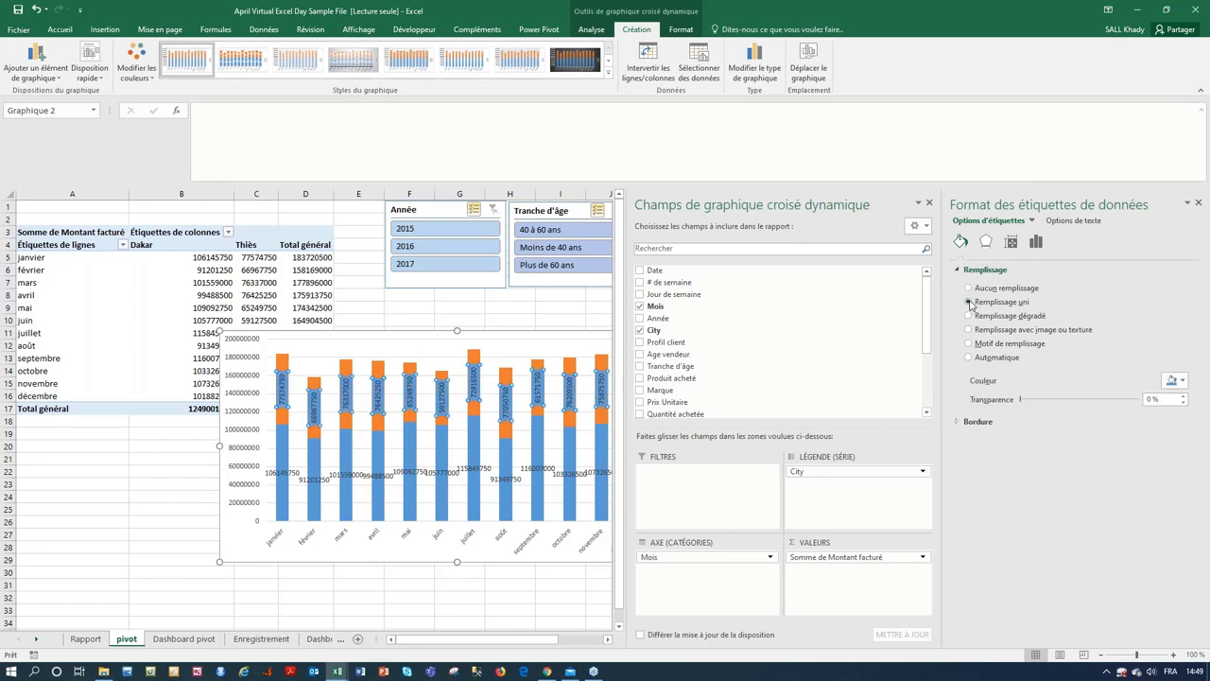
pyautogui.click(1179, 382)
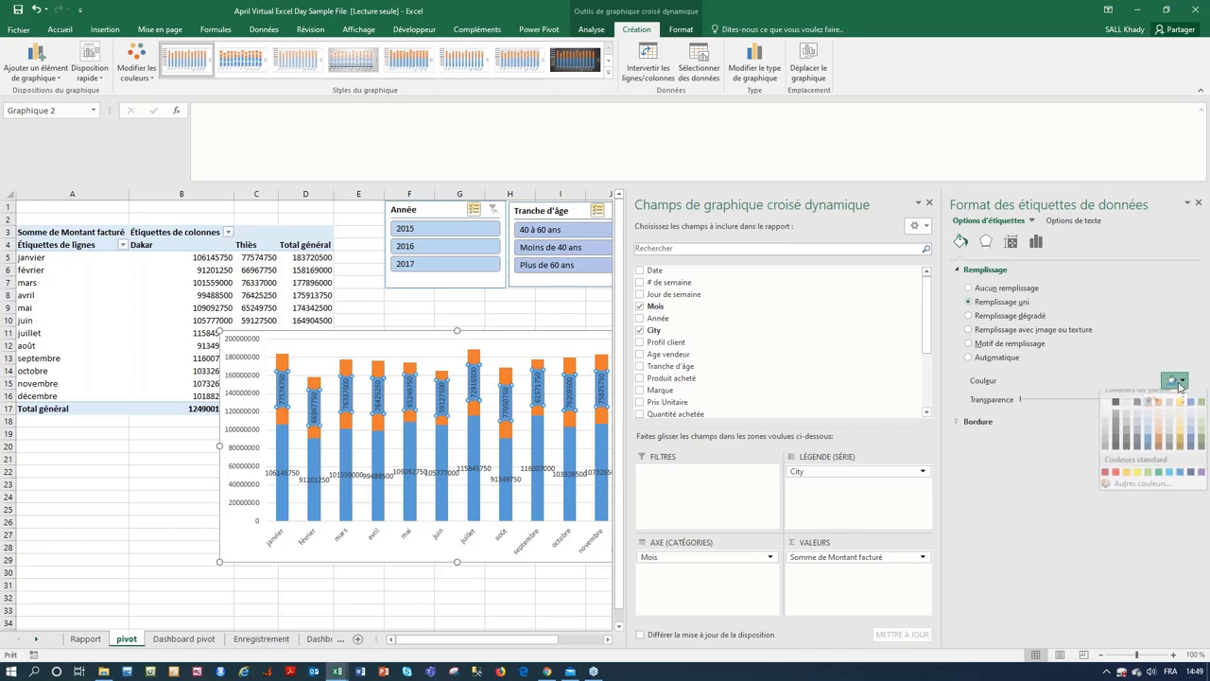
pyautogui.click(1127, 427)
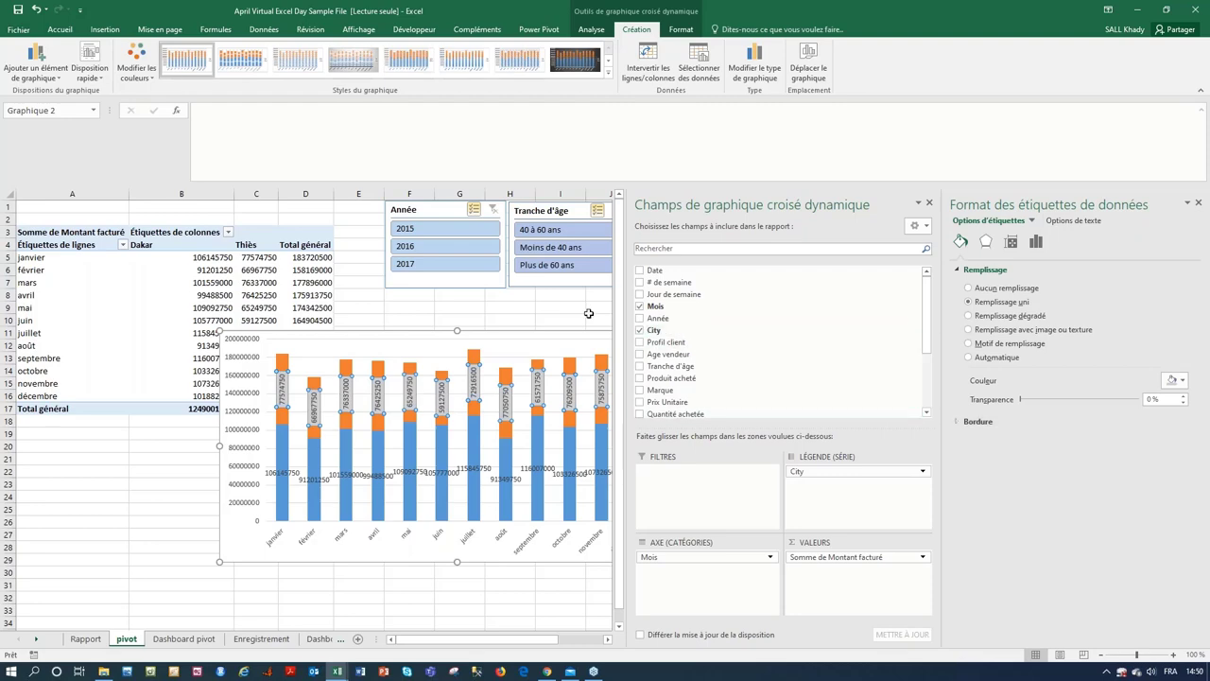
pyautogui.click(559, 306)
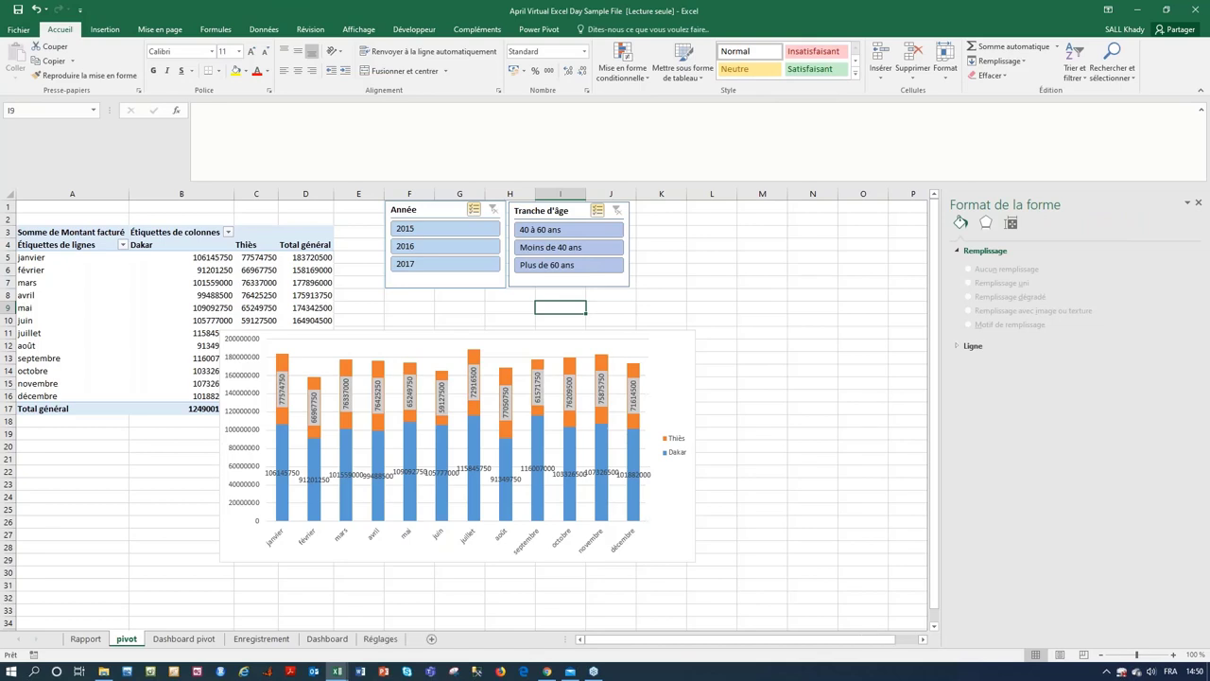
pyautogui.click(328, 639)
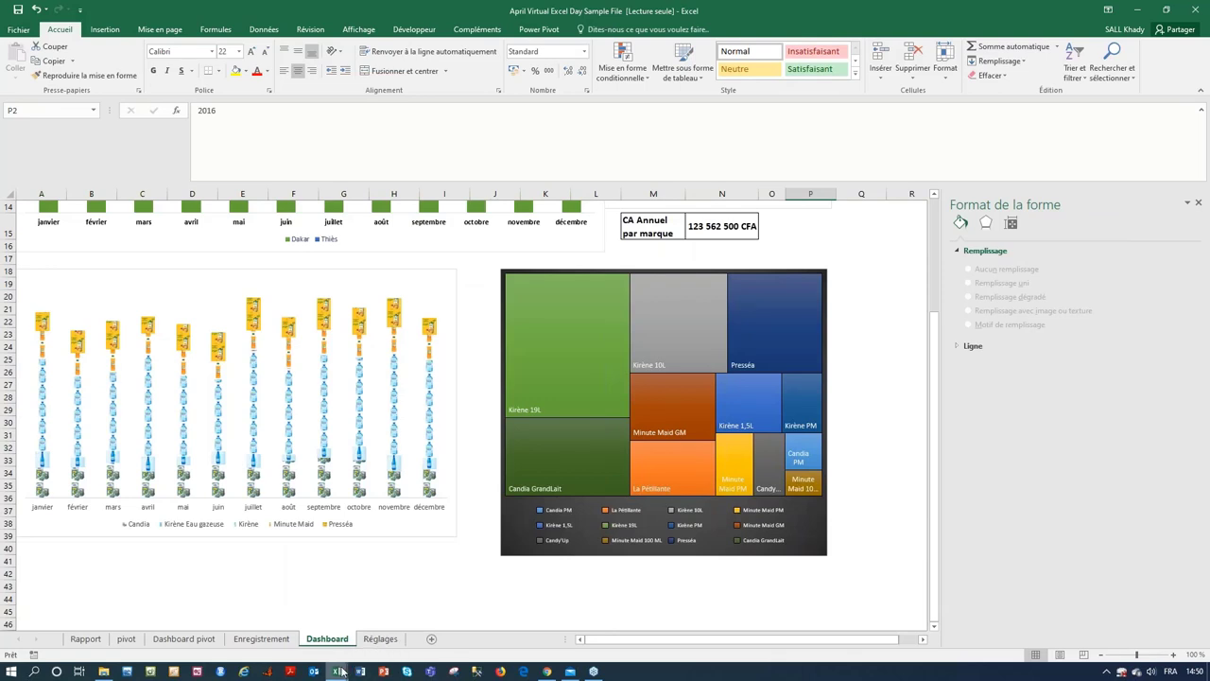
pyautogui.moveTo(340, 671)
pyautogui.click(304, 644)
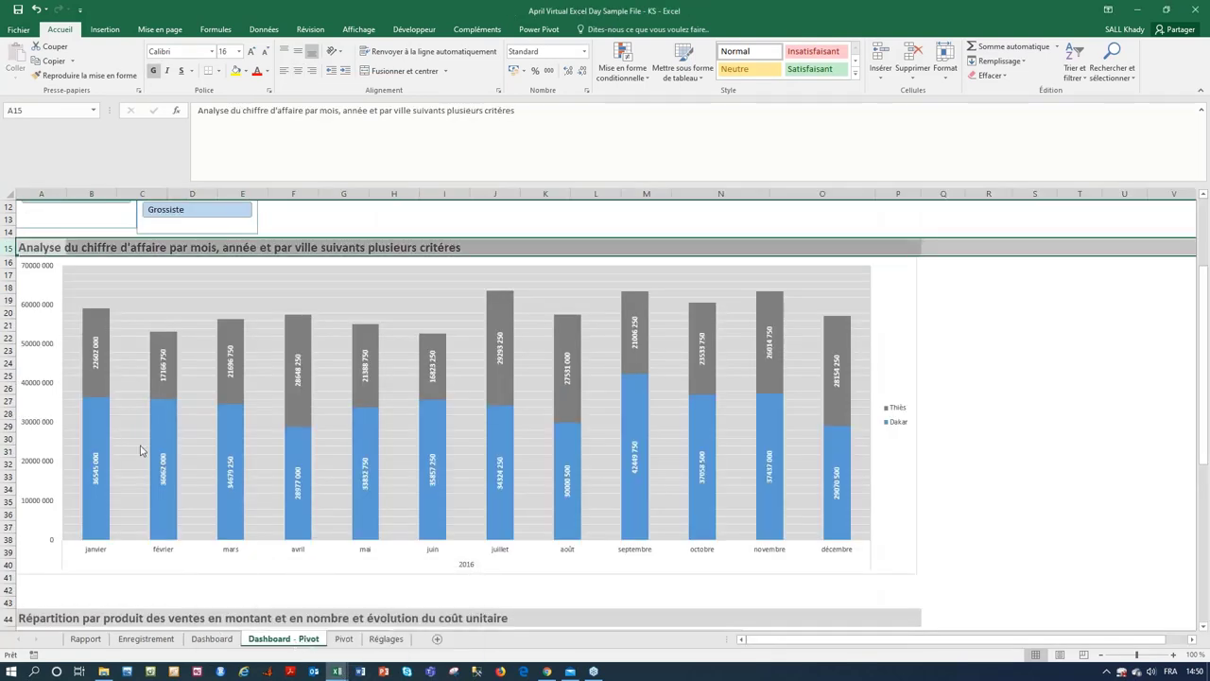
pyautogui.moveTo(151, 429)
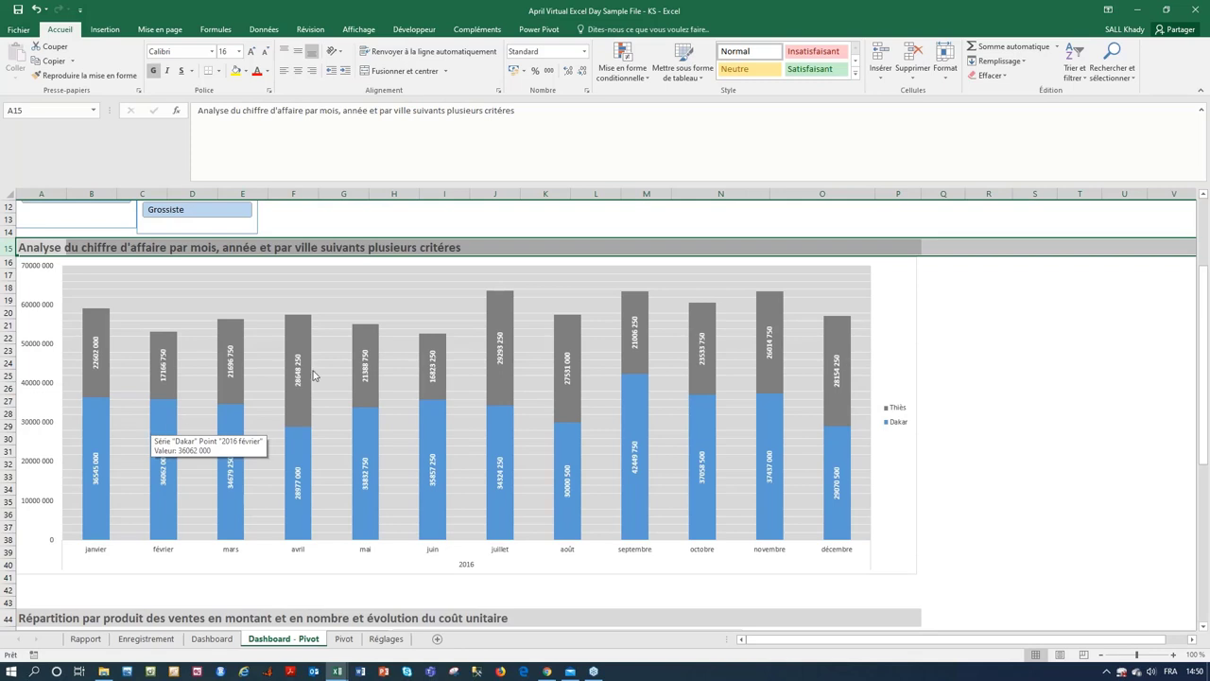
pyautogui.scroll(3, 568, 413)
pyautogui.scroll(1, 567, 440)
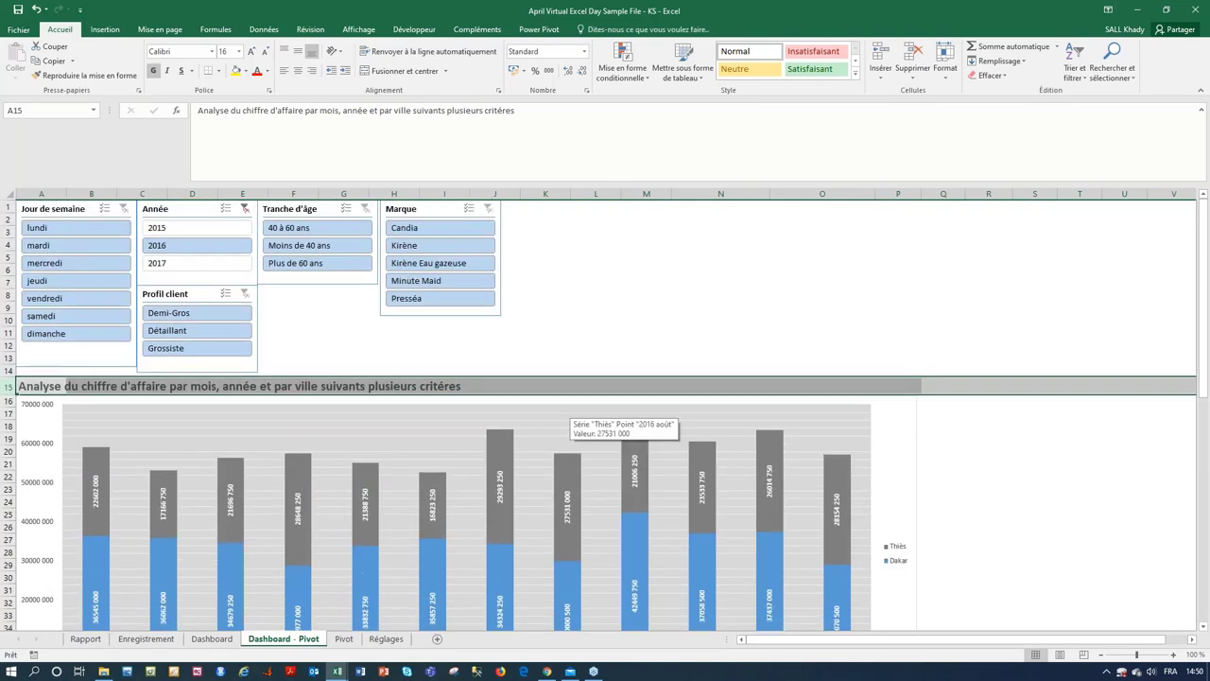
pyautogui.scroll(-4, 624, 435)
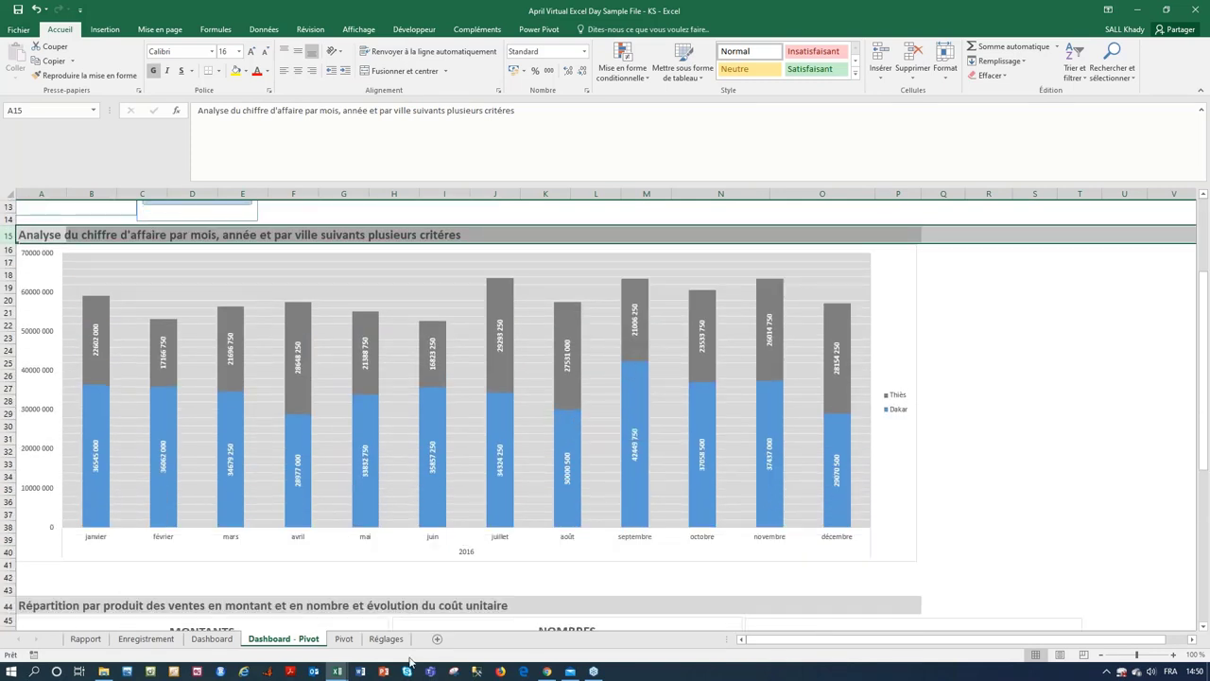
pyautogui.moveTo(338, 673)
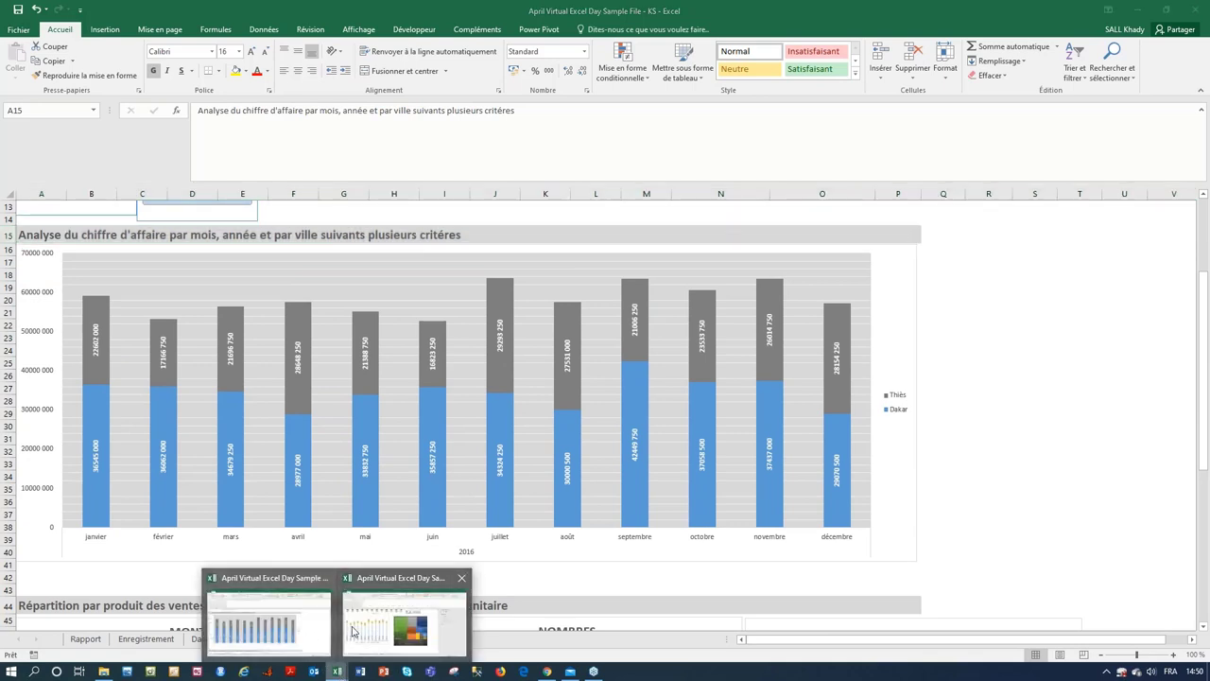
pyautogui.click(352, 632)
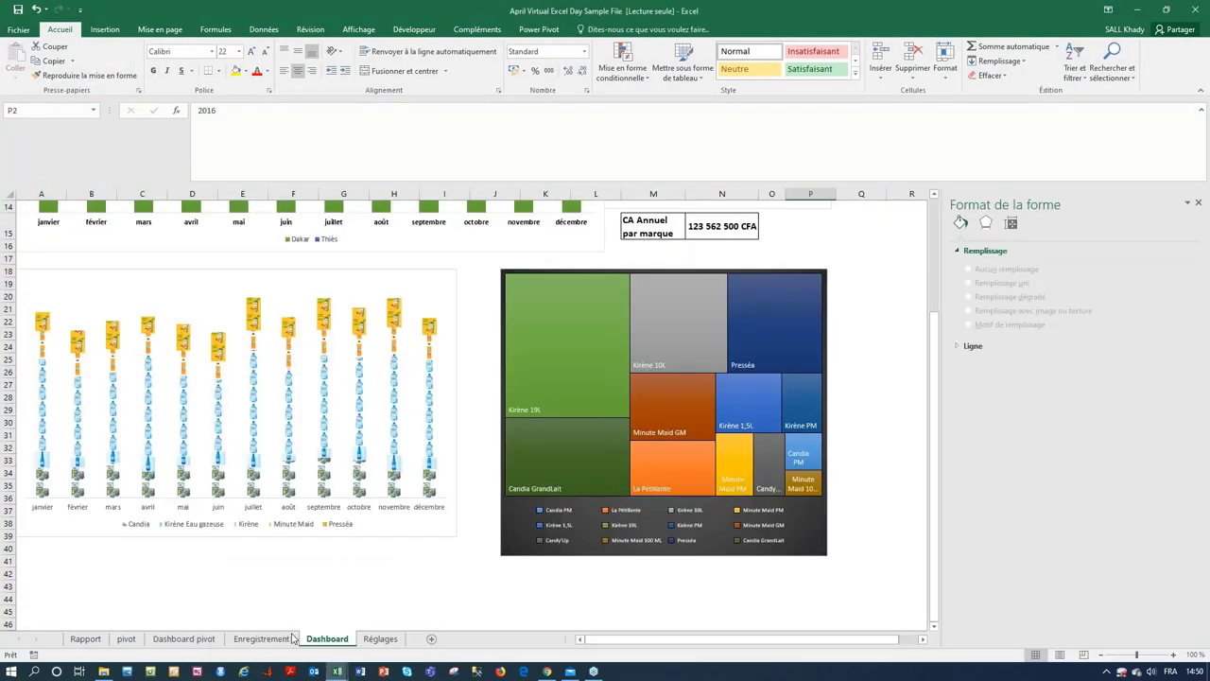
# - On the pivot sheet, resize the chart's plot area and move the chart right of the pivot table
pyautogui.click(126, 639)
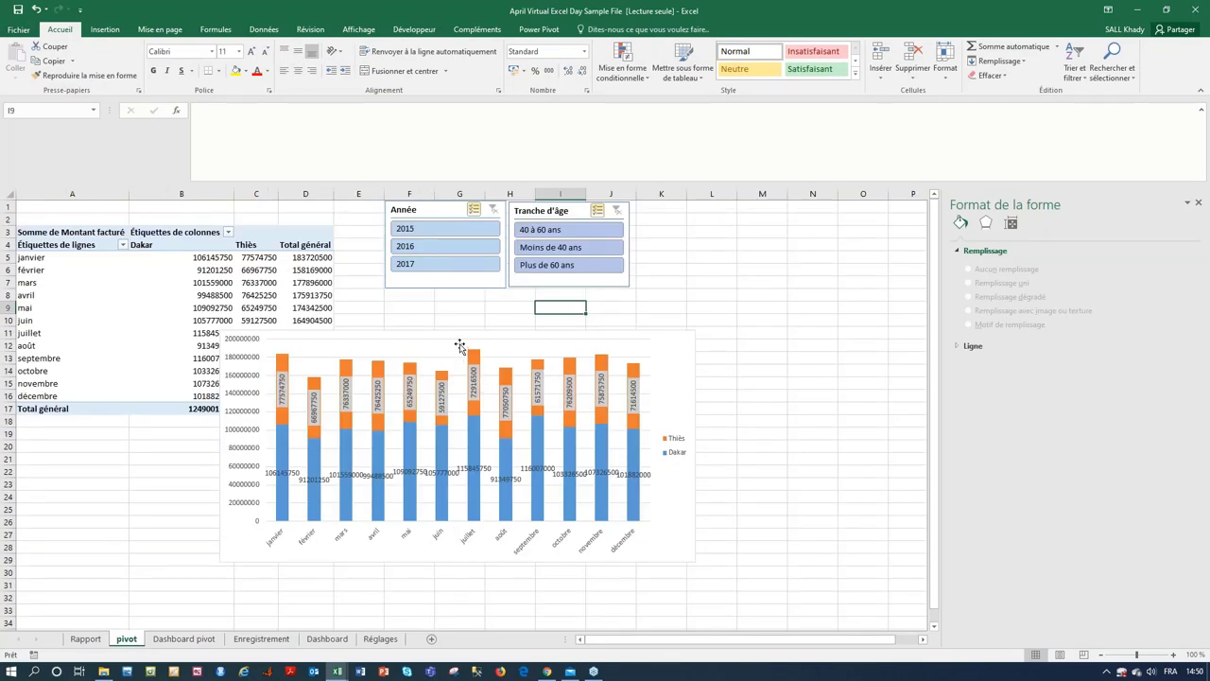
pyautogui.click(459, 346)
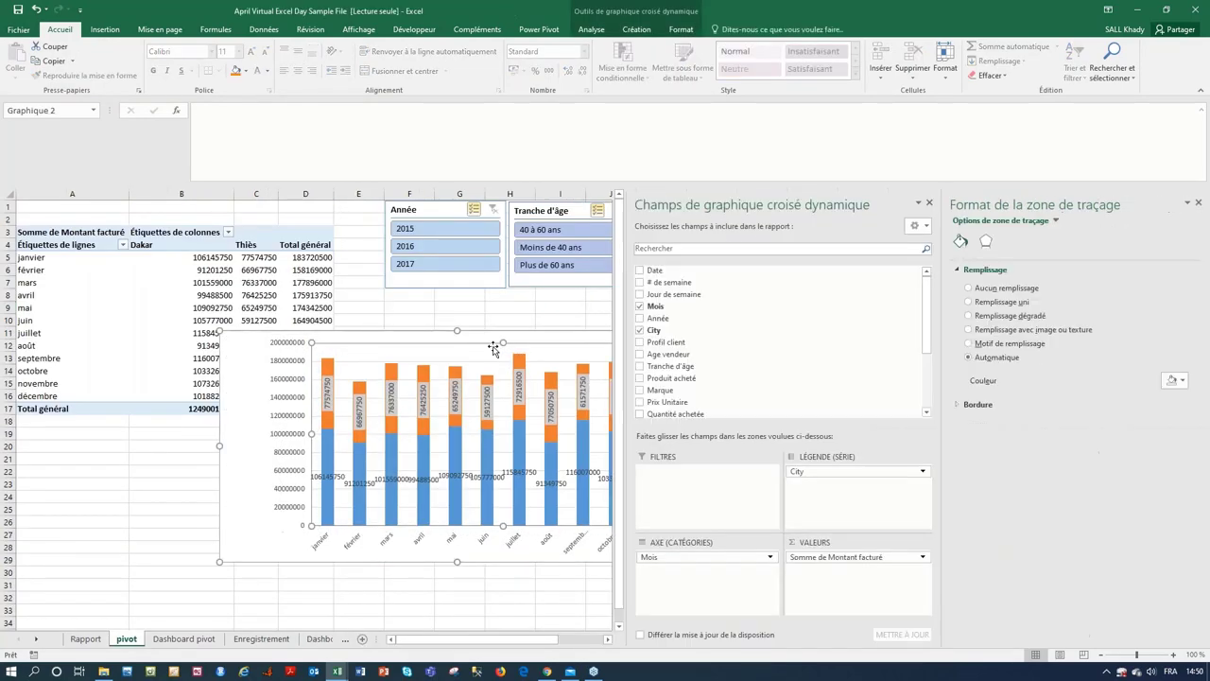
pyautogui.moveTo(264, 395); pyautogui.dragTo(393, 418)
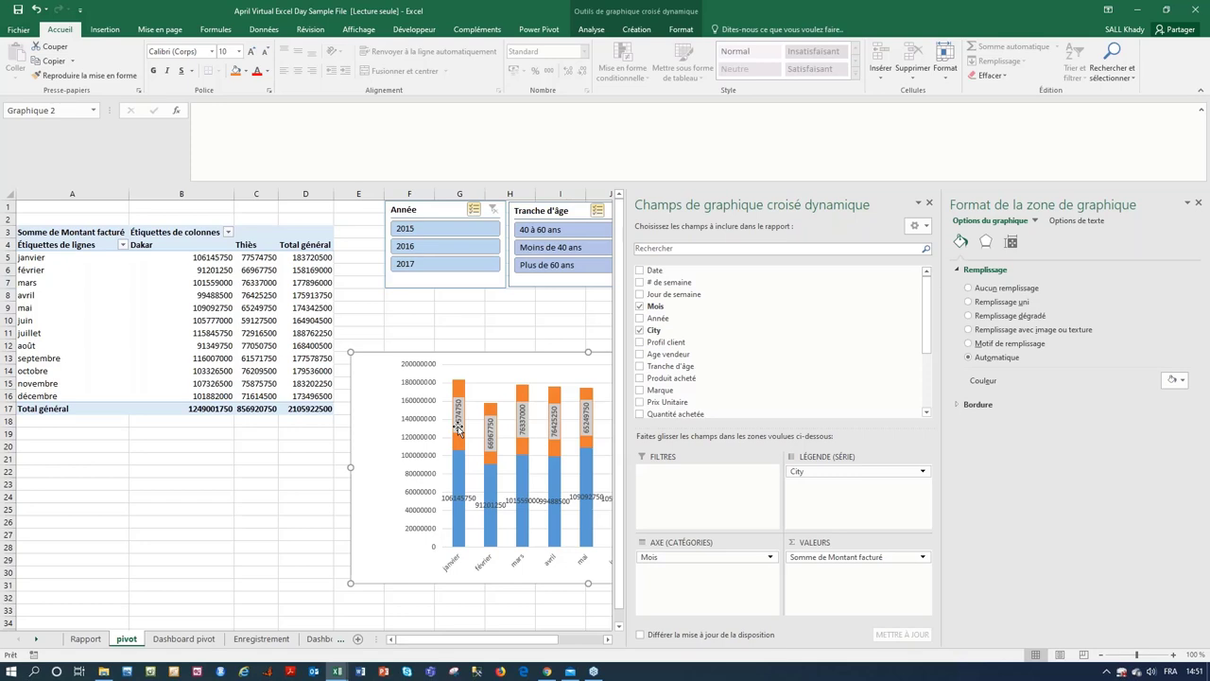
pyautogui.click(442, 337)
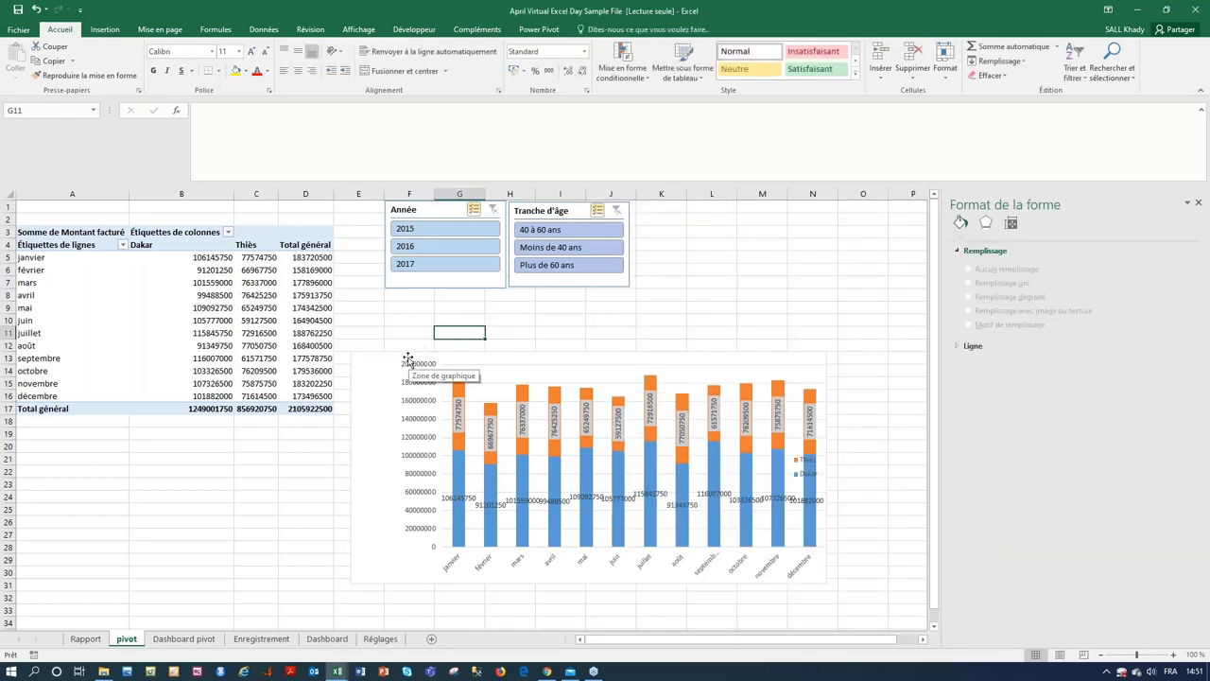
pyautogui.moveTo(408, 362); pyautogui.dragTo(489, 325)
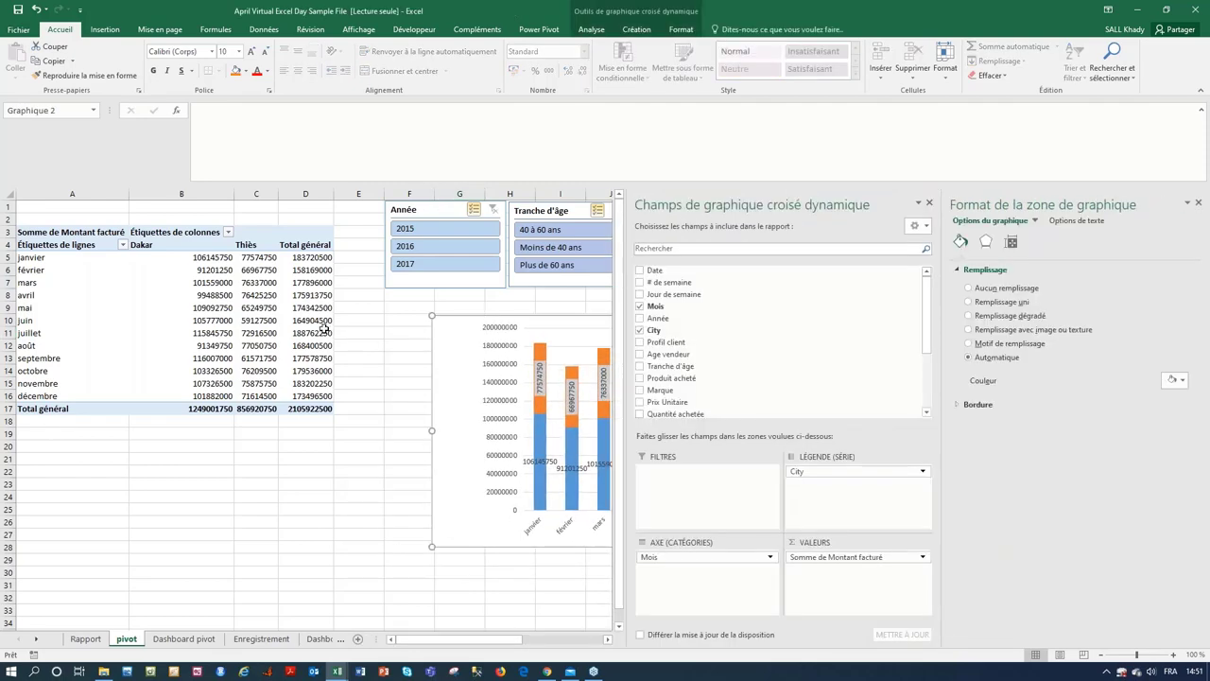
pyautogui.click(287, 320)
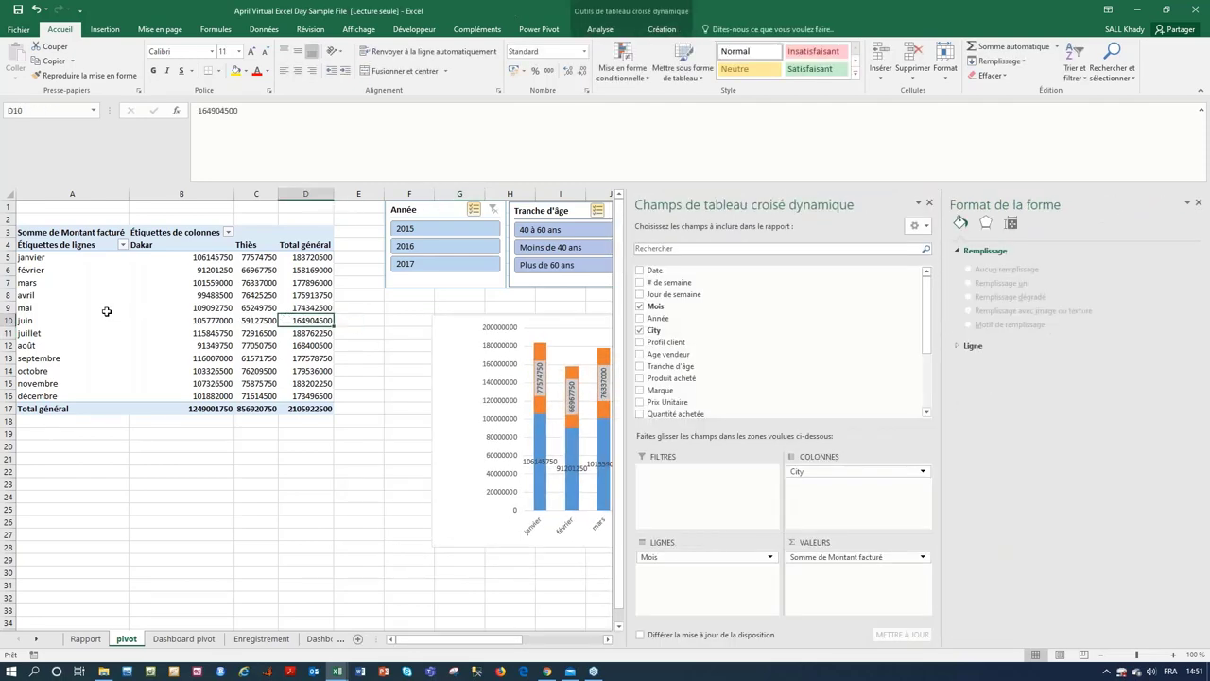
# - Add the Année field to the pivot table's Rows alongside Mois
pyautogui.click(72, 258)
pyautogui.moveTo(72, 258); pyautogui.dragTo(71, 393)
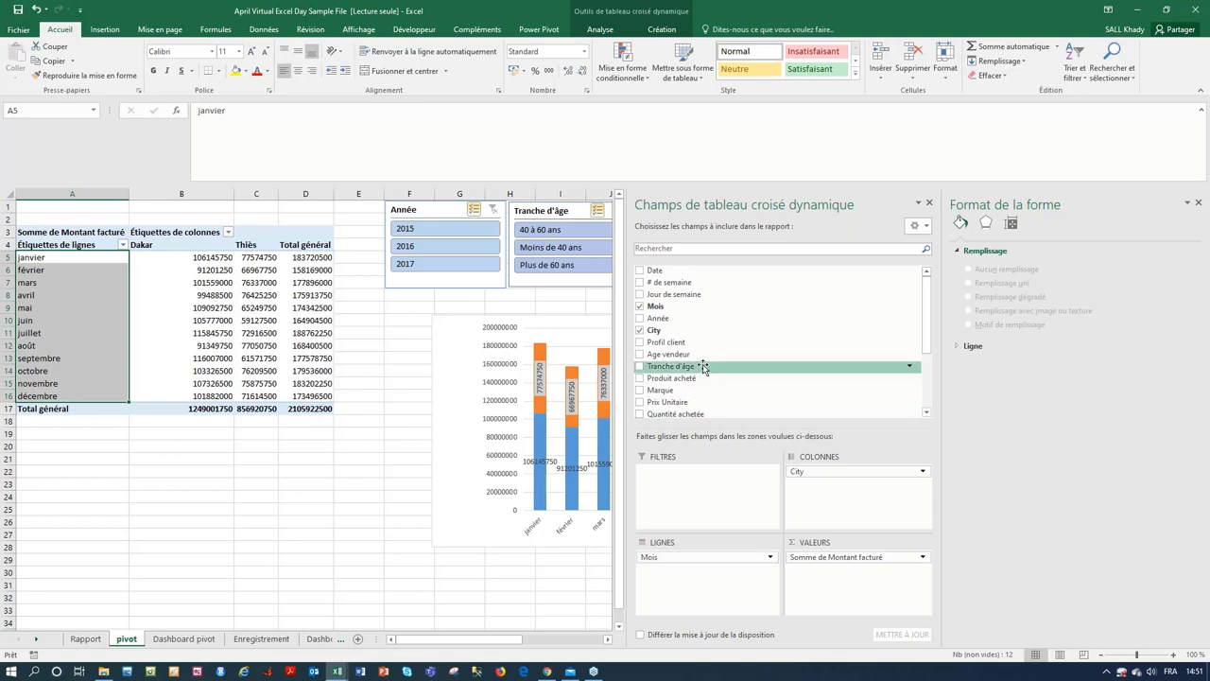
pyautogui.moveTo(709, 318); pyautogui.dragTo(696, 557)
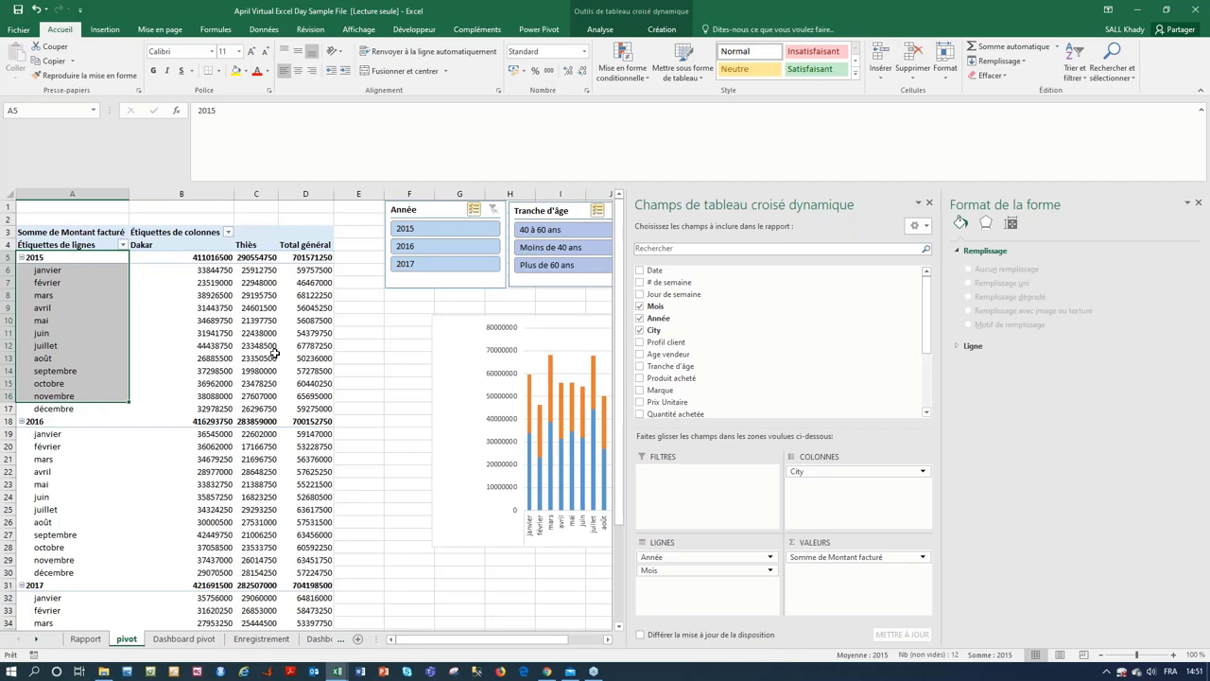
pyautogui.moveTo(271, 335)
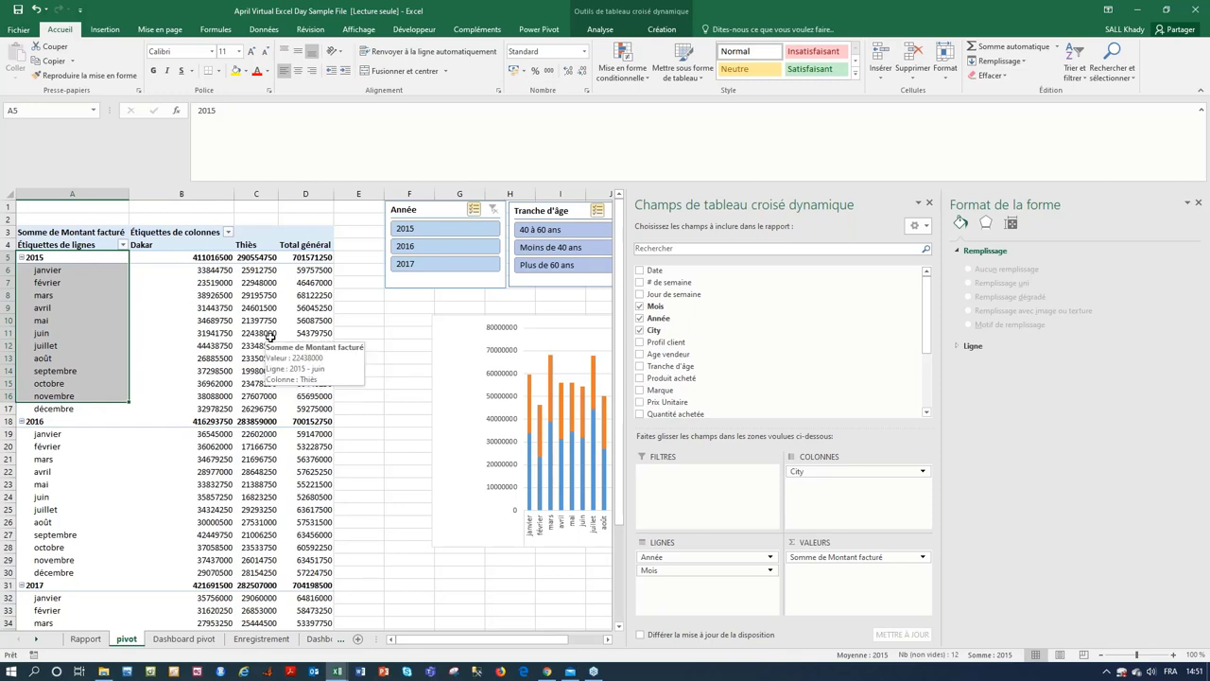
pyautogui.moveTo(62, 345)
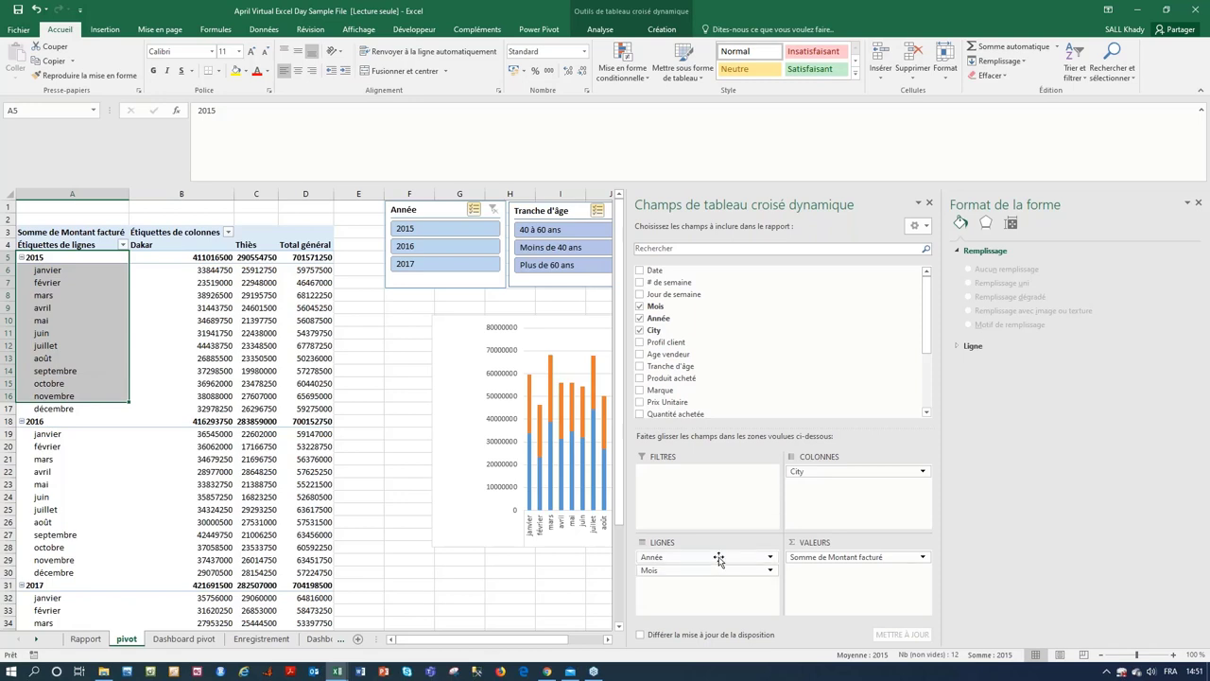
# - Order Année and Mois in Rows so the table and chart group by year, then month
pyautogui.moveTo(719, 557); pyautogui.dragTo(719, 588)
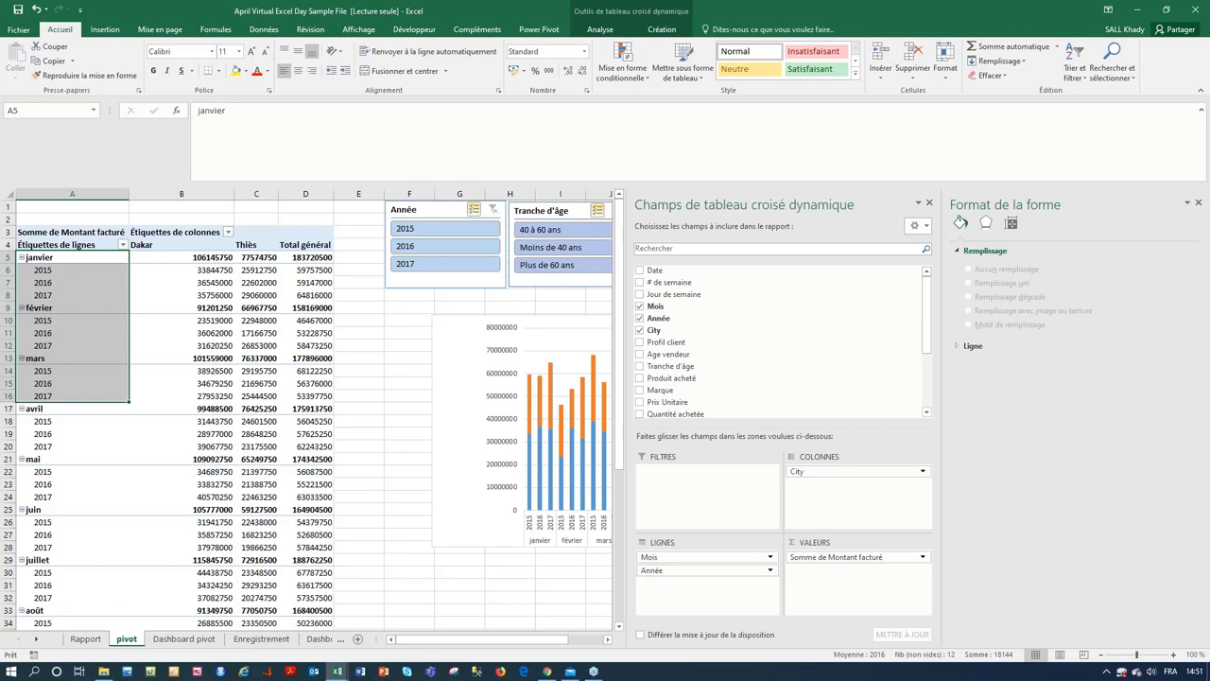
pyautogui.moveTo(723, 571); pyautogui.dragTo(724, 557)
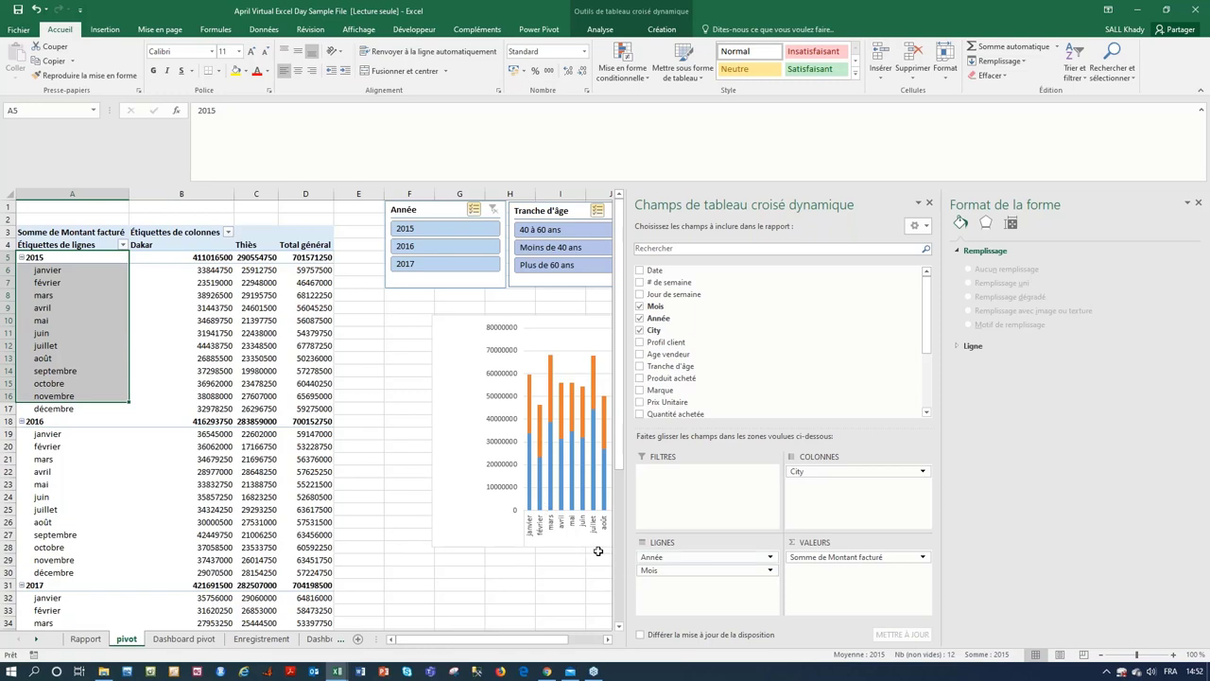
pyautogui.moveTo(665, 556); pyautogui.dragTo(671, 584)
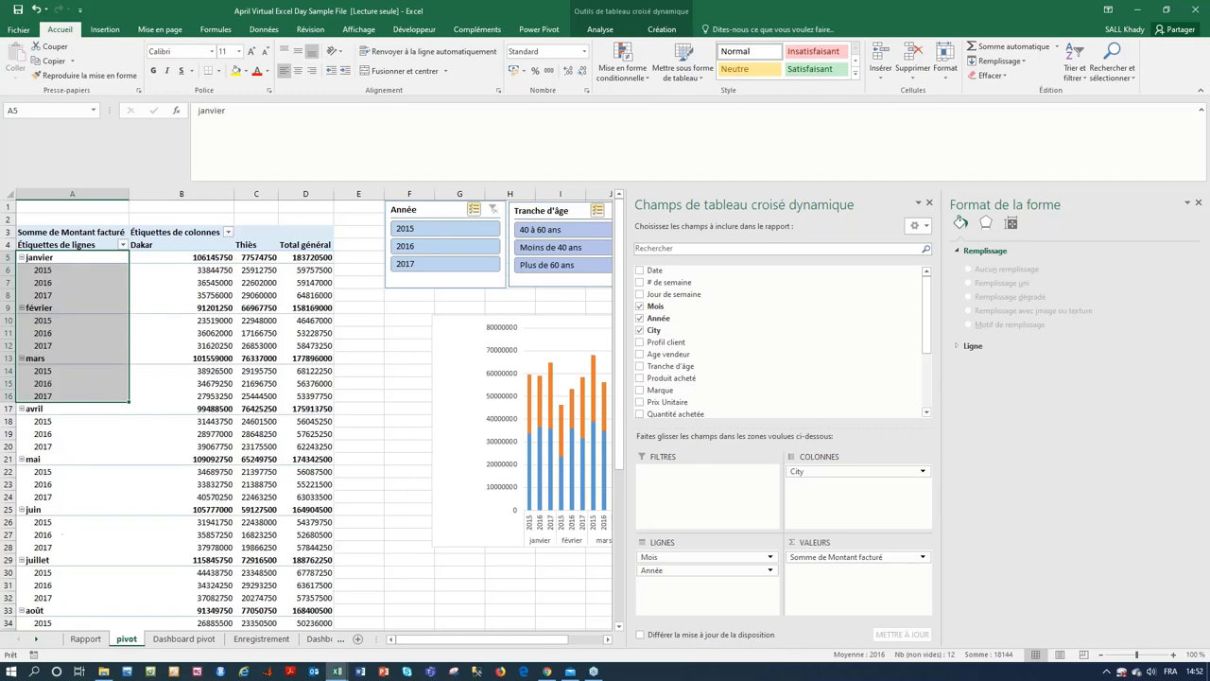
pyautogui.click(569, 593)
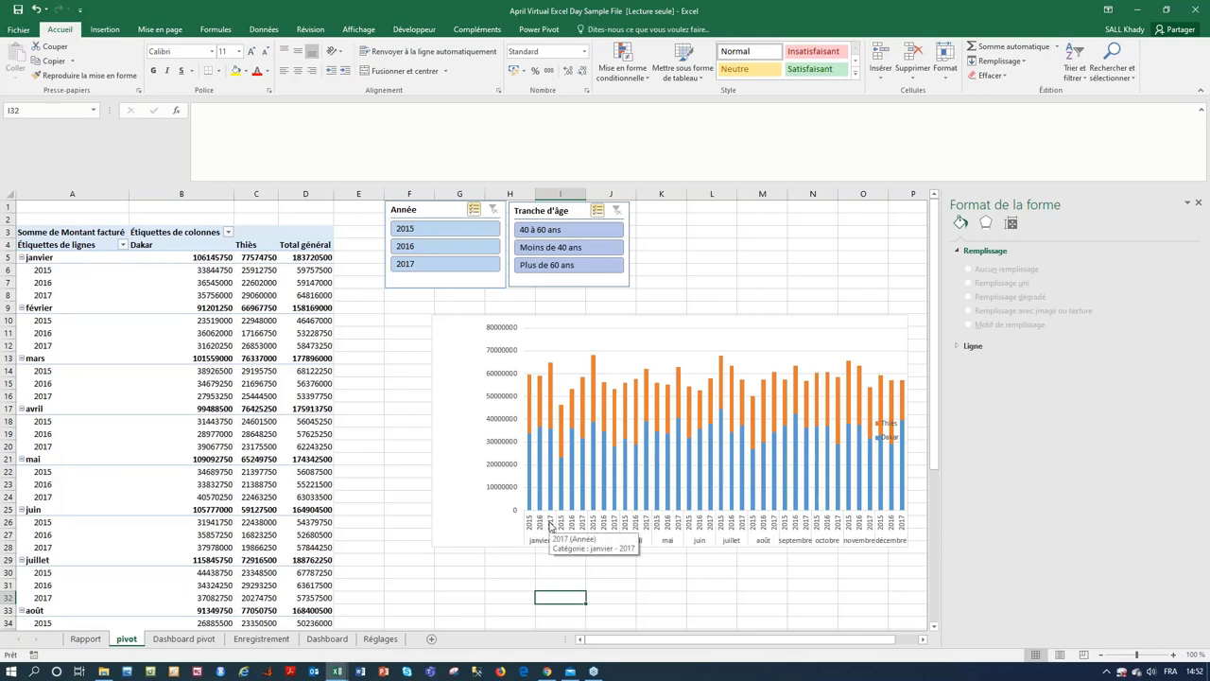
pyautogui.click(647, 501)
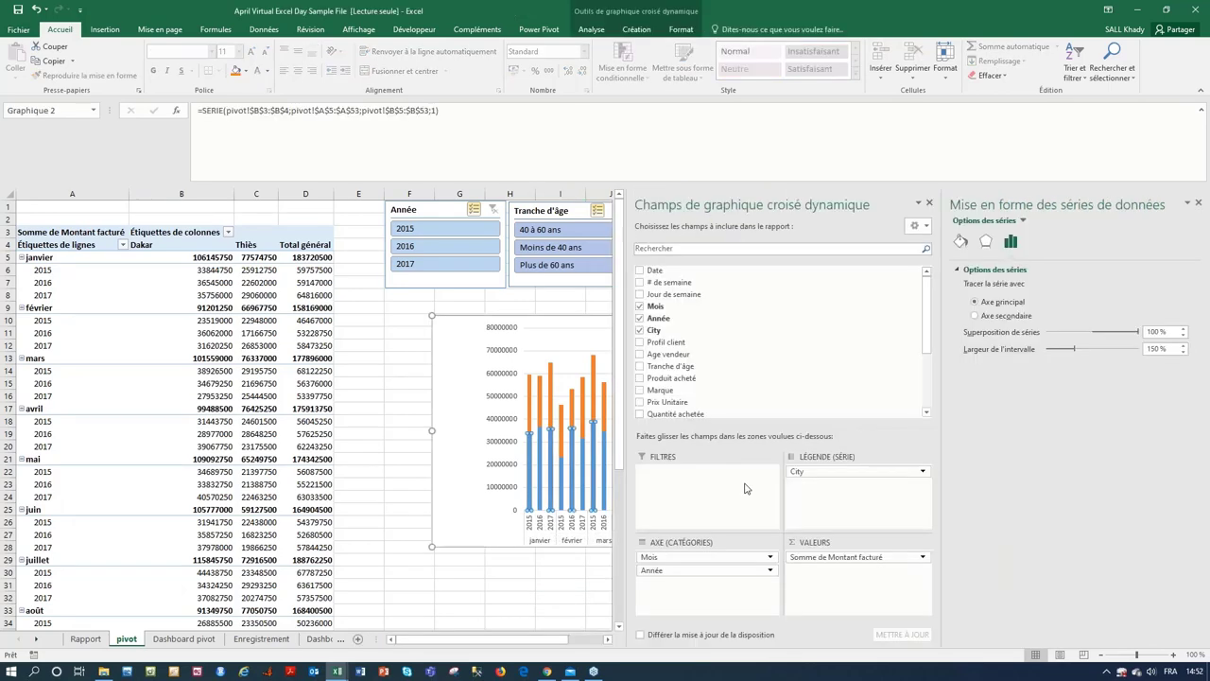
pyautogui.moveTo(701, 557); pyautogui.dragTo(699, 588)
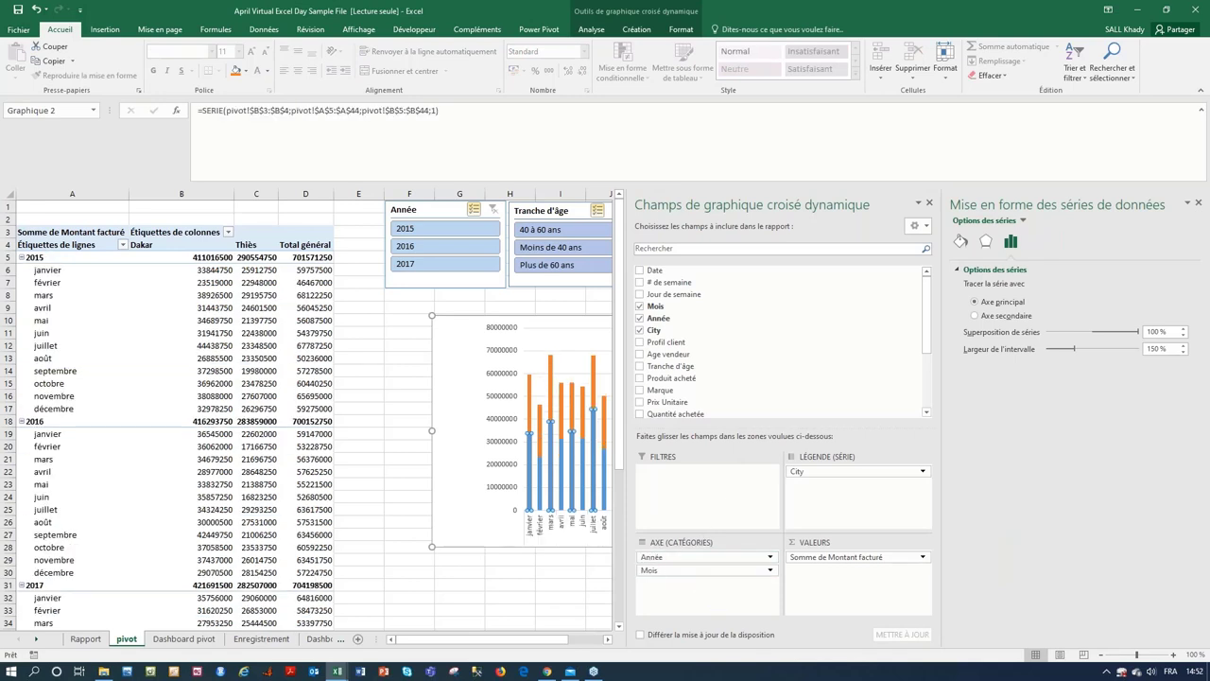
# - Filter the Année slicer to 2017 only by excluding 2015 and 2016
pyautogui.click(520, 587)
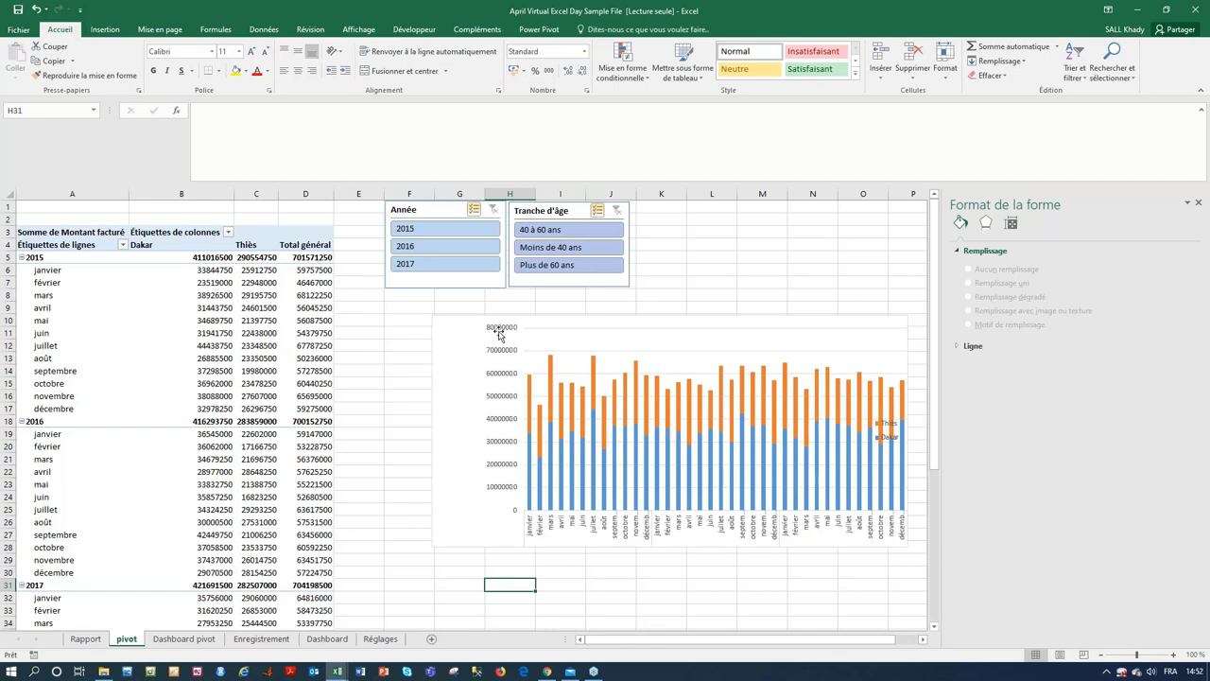
pyautogui.keyDown('ctrl'); pyautogui.click(478, 232); pyautogui.keyUp('ctrl')
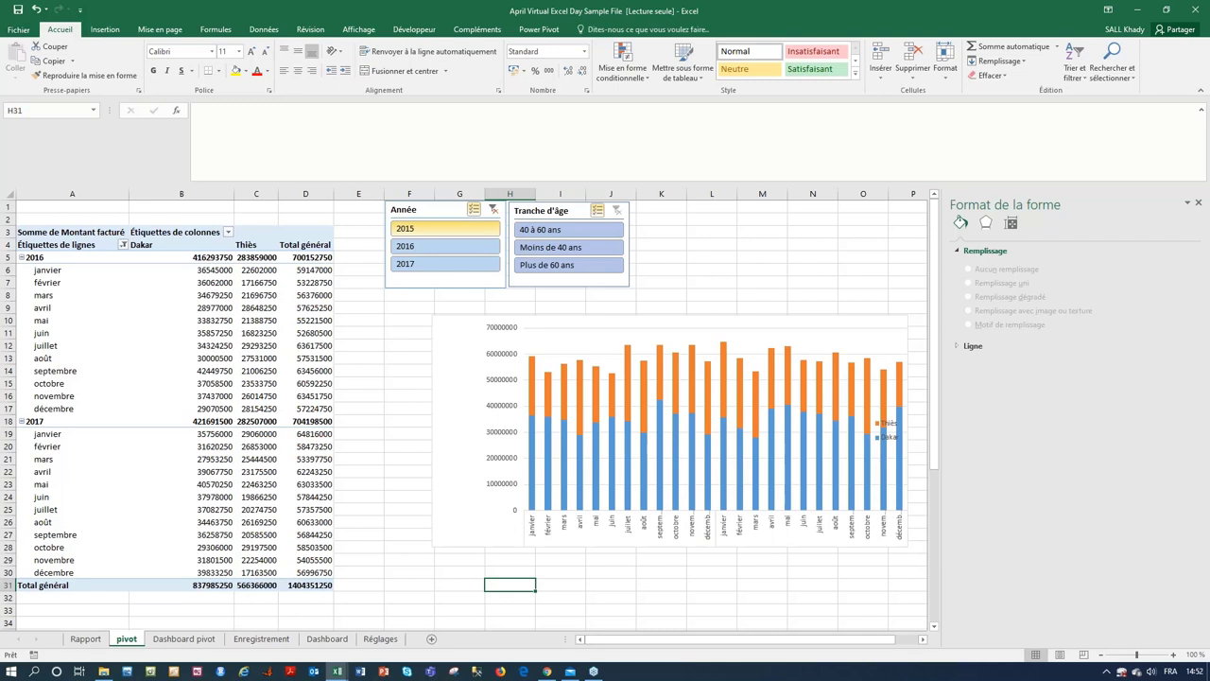
pyautogui.keyDown('ctrl'); pyautogui.click(478, 231); pyautogui.keyUp('ctrl')
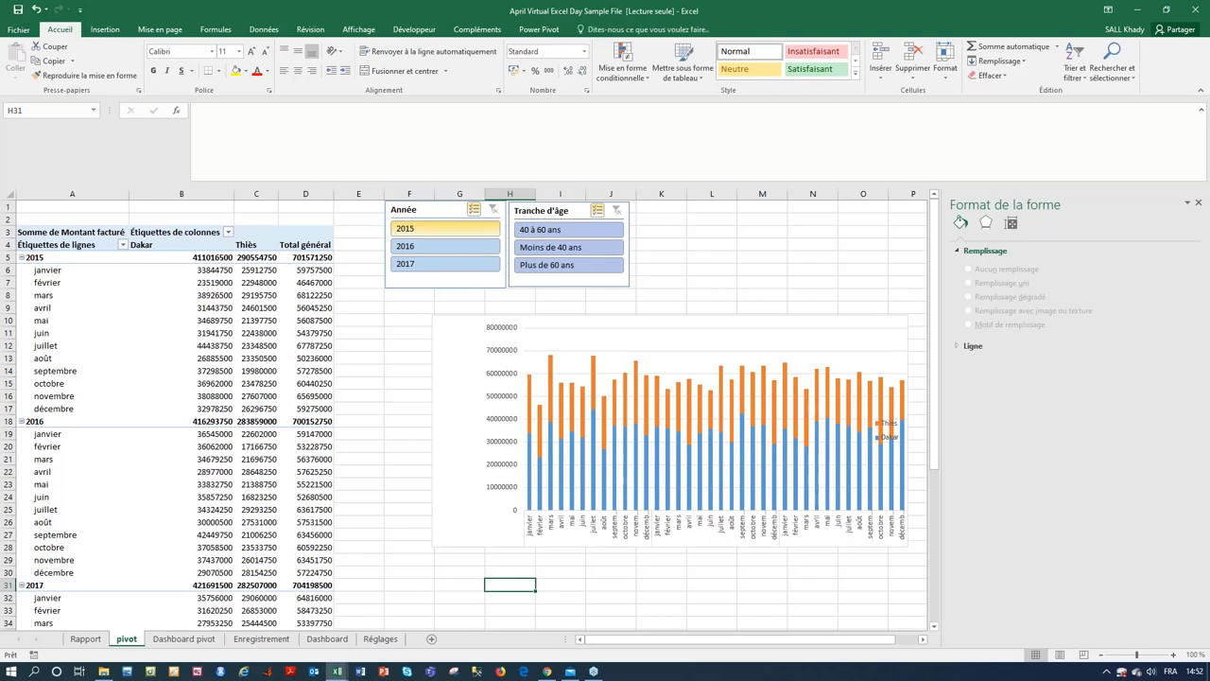
pyautogui.keyDown('ctrl'); pyautogui.click(477, 233); pyautogui.keyUp('ctrl')
pyautogui.keyDown('ctrl'); pyautogui.click(477, 248); pyautogui.keyUp('ctrl')
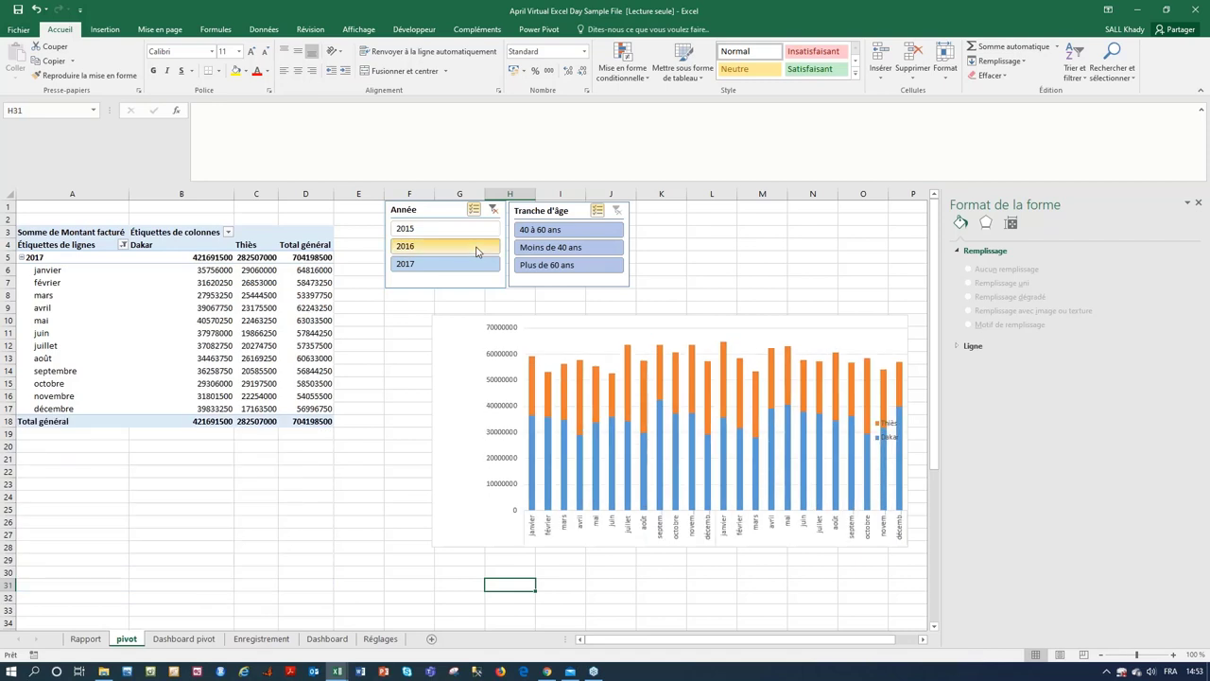
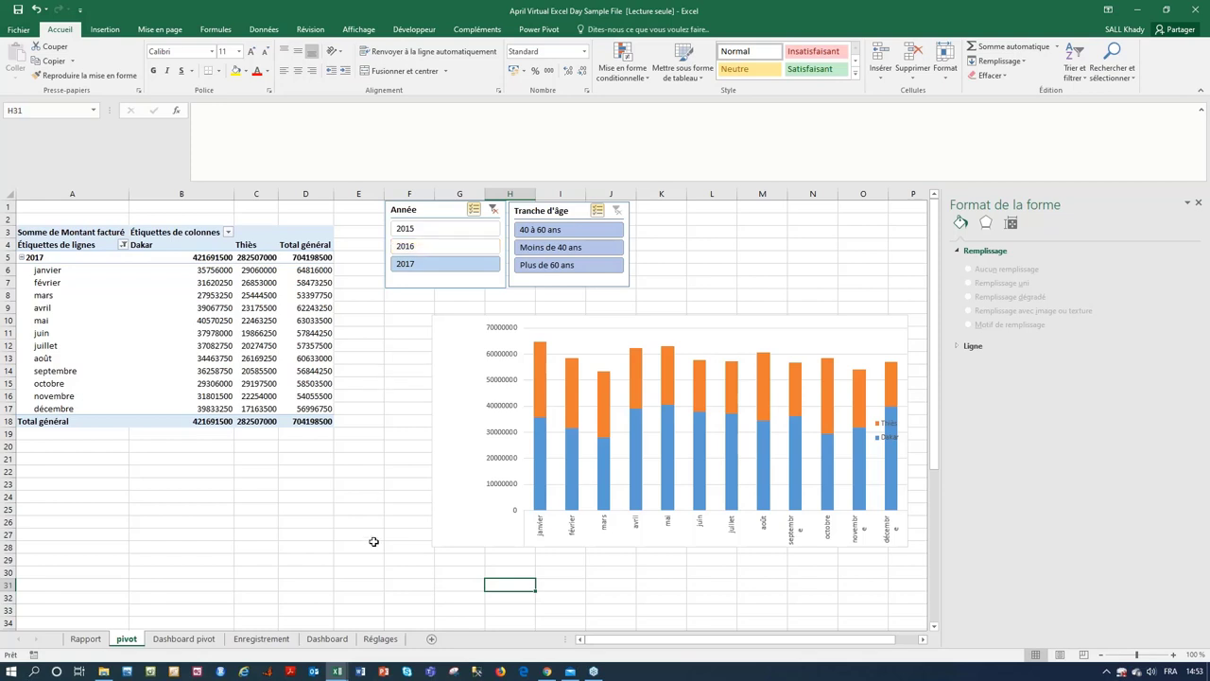
# - Return from Outlook and the other windows to the KS workbook's pivot sheet
pyautogui.click(327, 639)
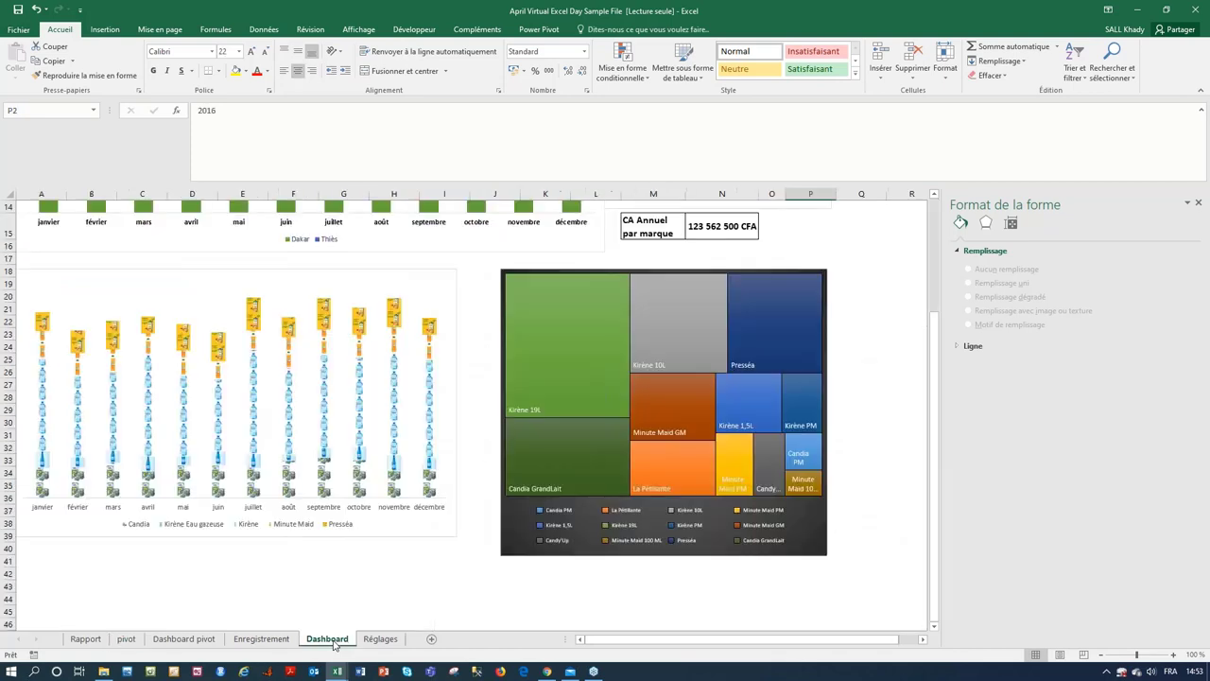
pyautogui.click(316, 671)
pyautogui.moveTo(336, 670)
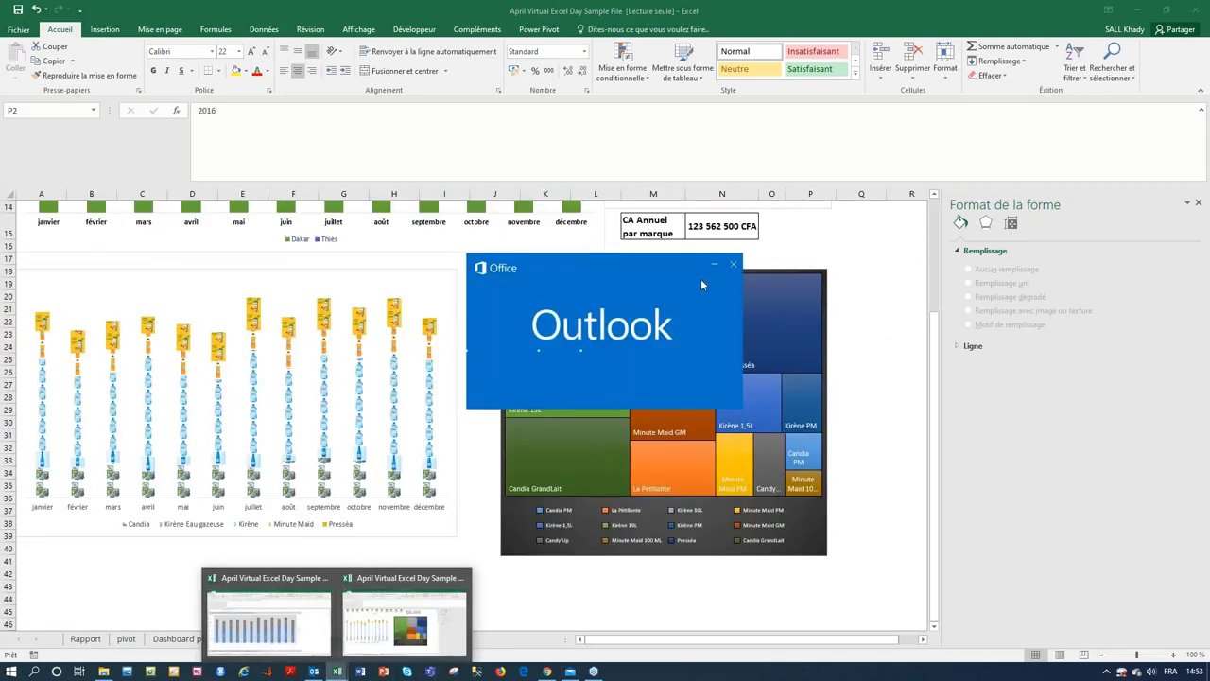
pyautogui.click(369, 624)
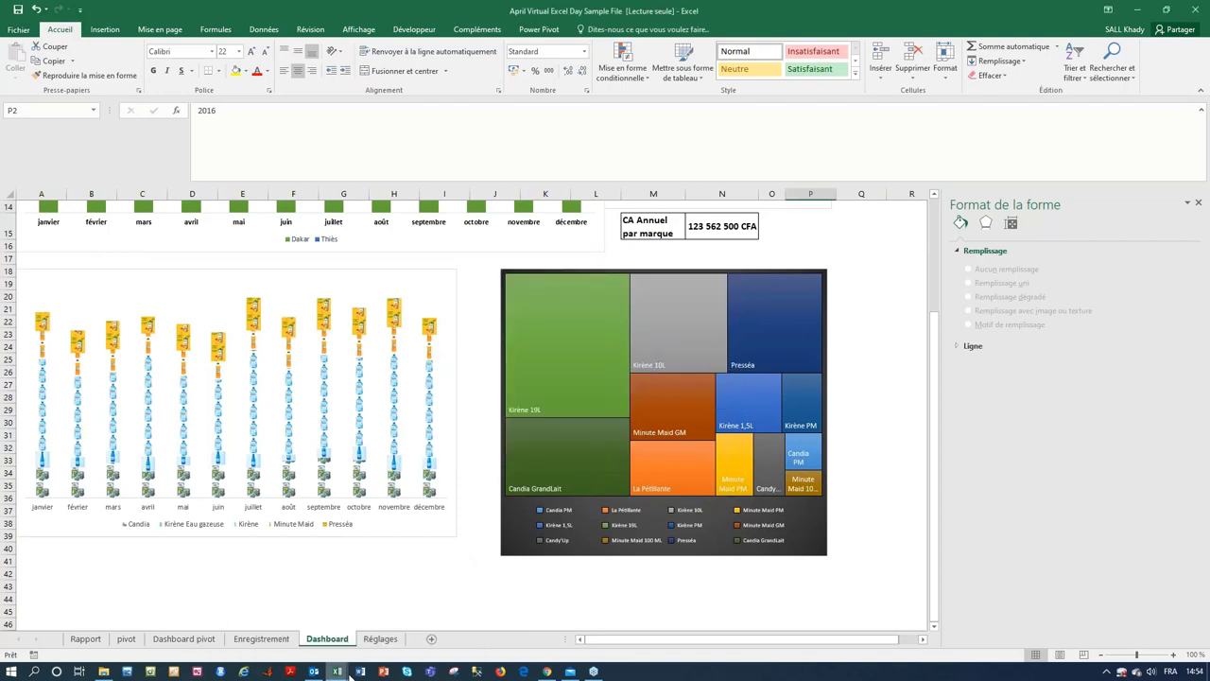
pyautogui.moveTo(337, 671)
pyautogui.click(313, 631)
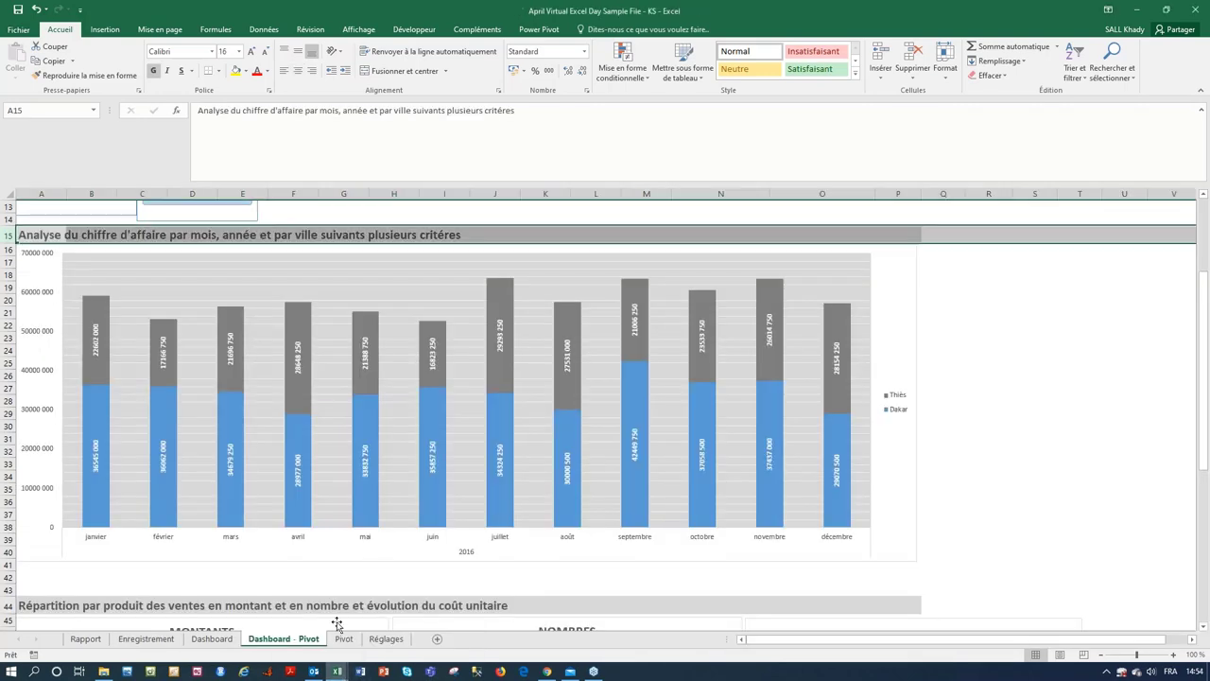
pyautogui.scroll(5, 421, 567)
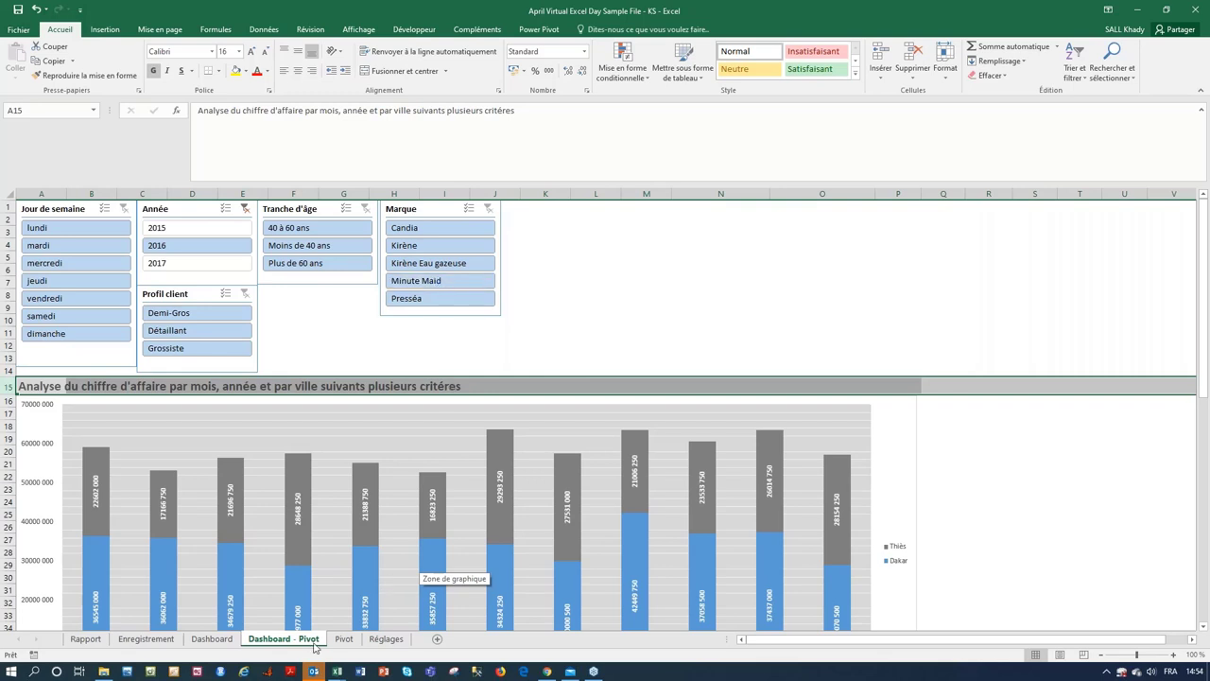
pyautogui.moveTo(338, 672)
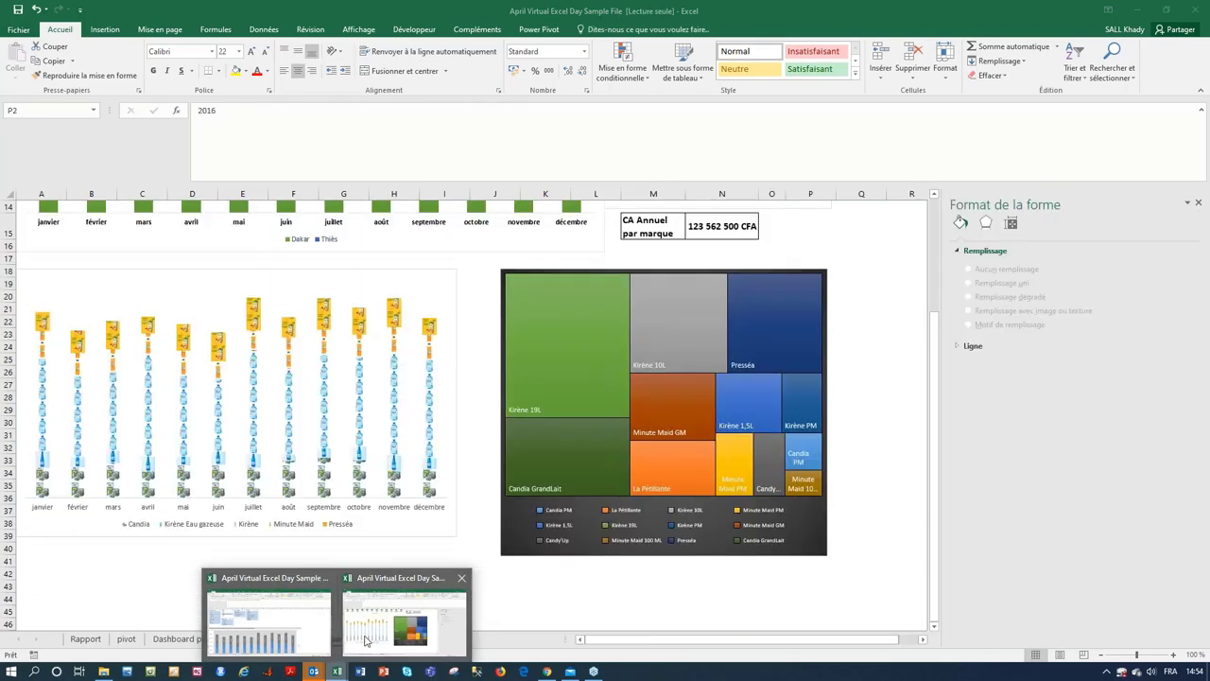
pyautogui.click(205, 615)
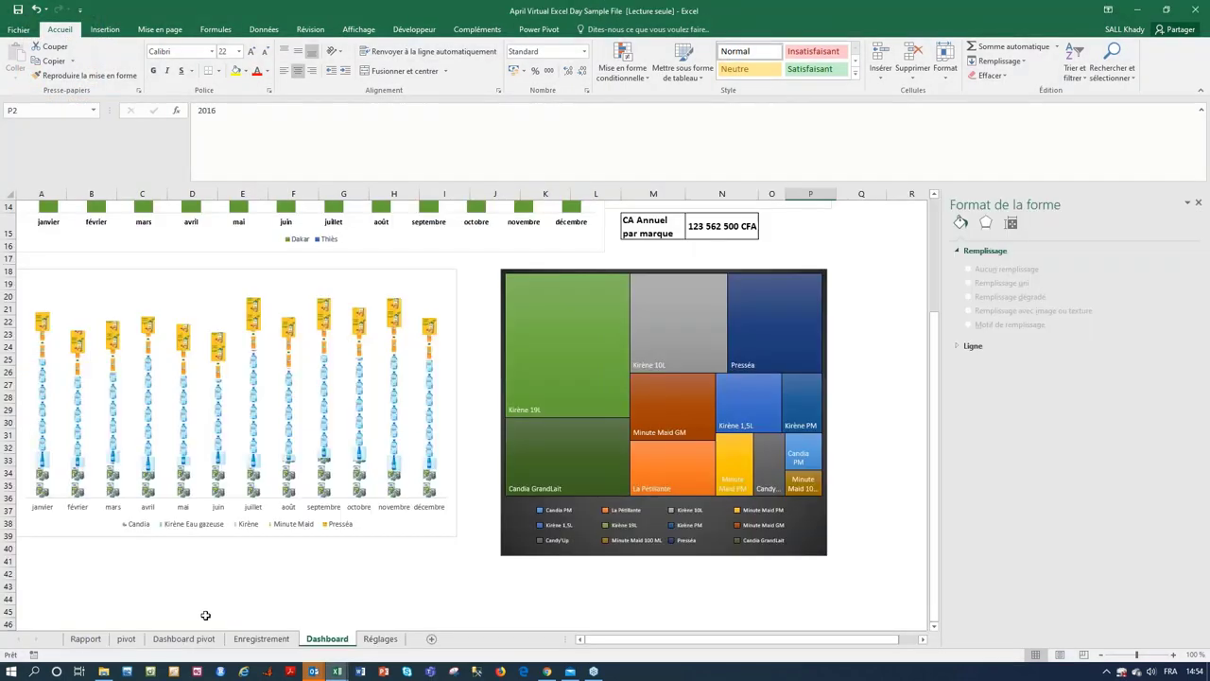
pyautogui.click(125, 639)
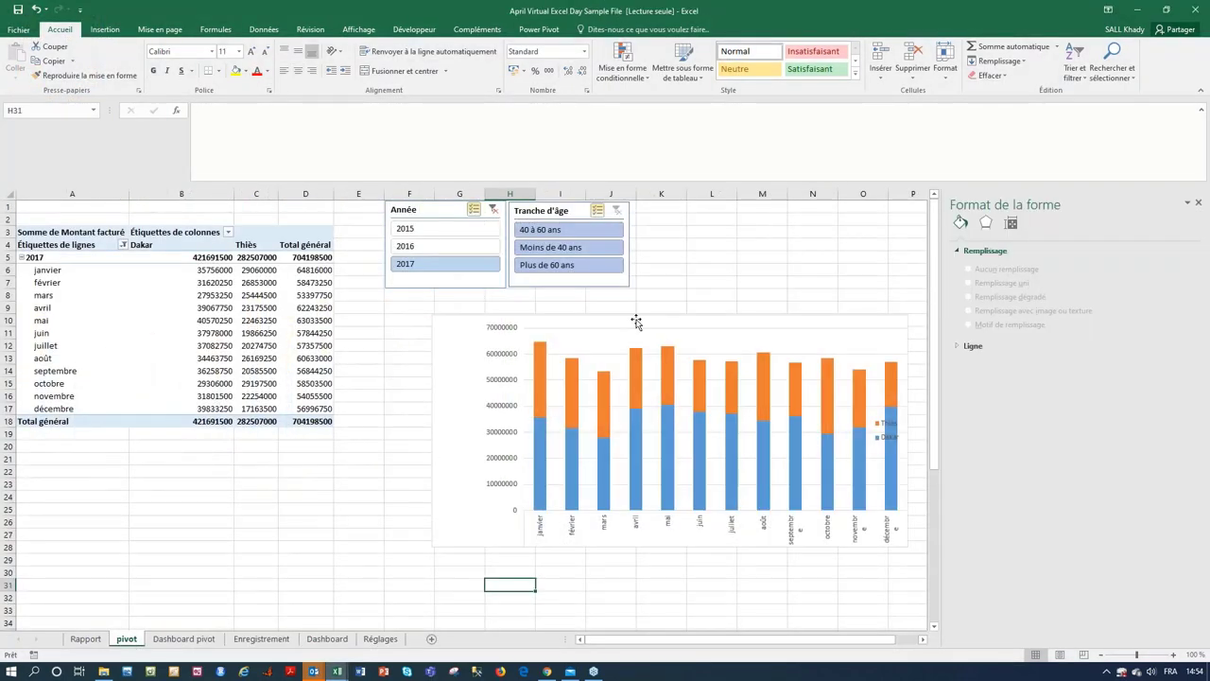
# - Move the stacked chart below the pivot table and bring up Insert Slicers
pyautogui.moveTo(638, 319); pyautogui.dragTo(212, 490)
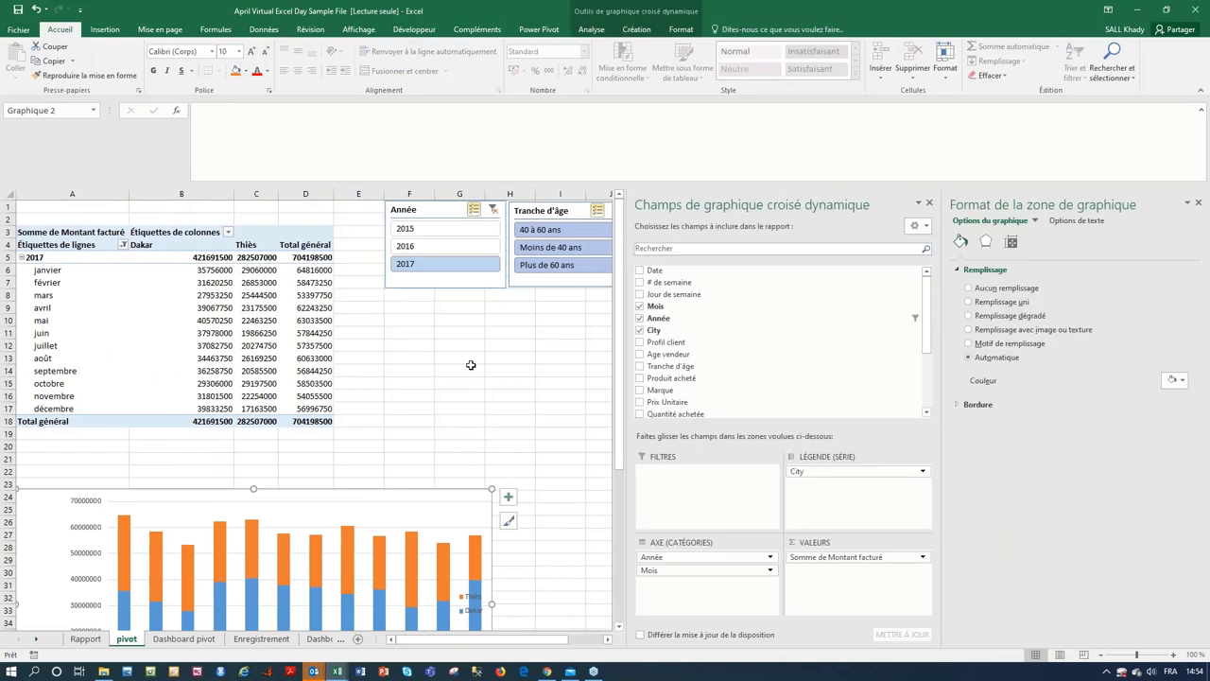
pyautogui.click(459, 370)
pyautogui.click(283, 325)
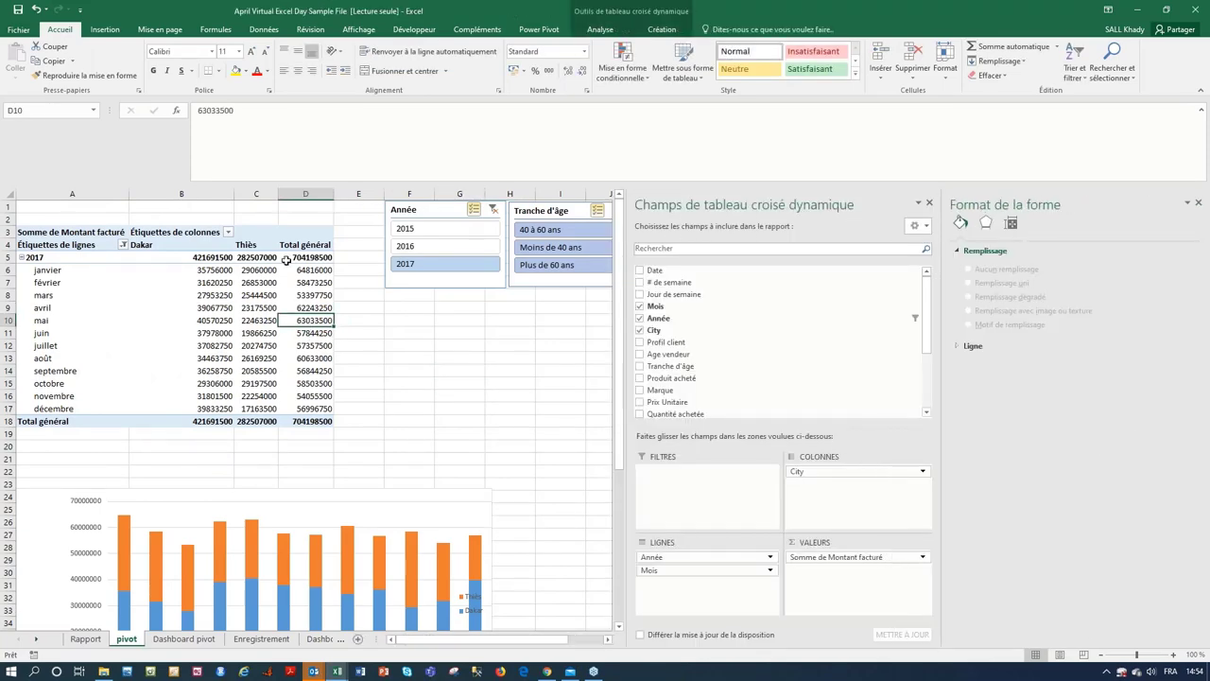
pyautogui.click(605, 31)
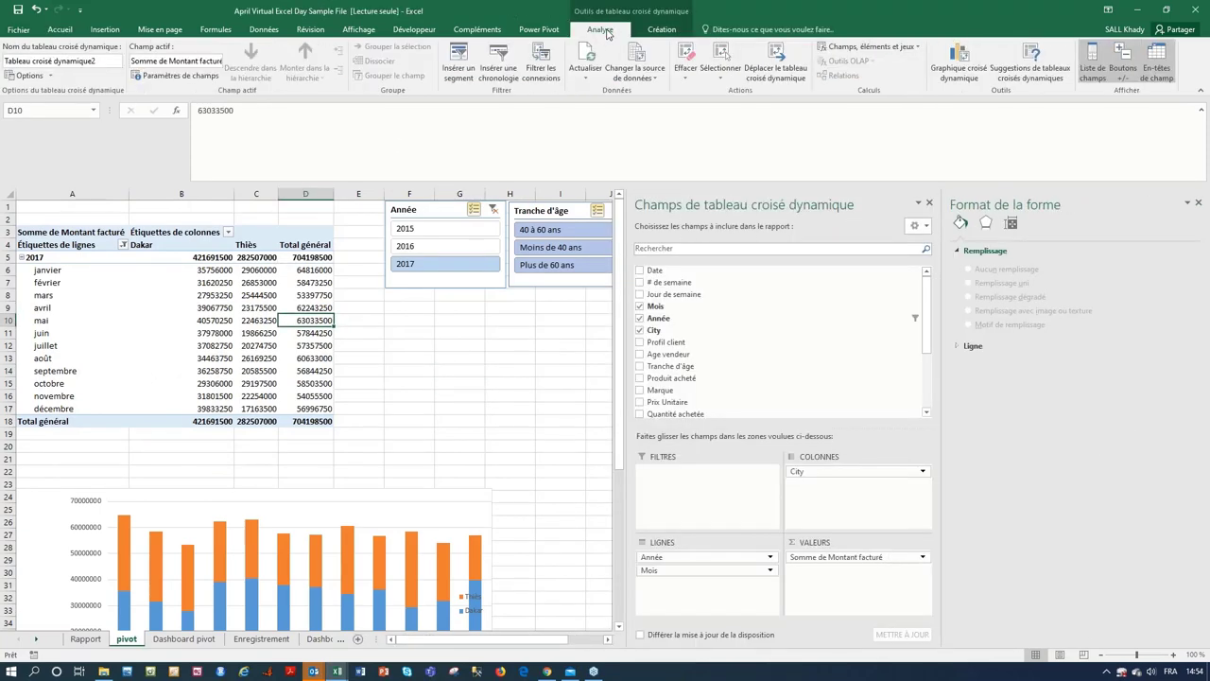
pyautogui.click(459, 62)
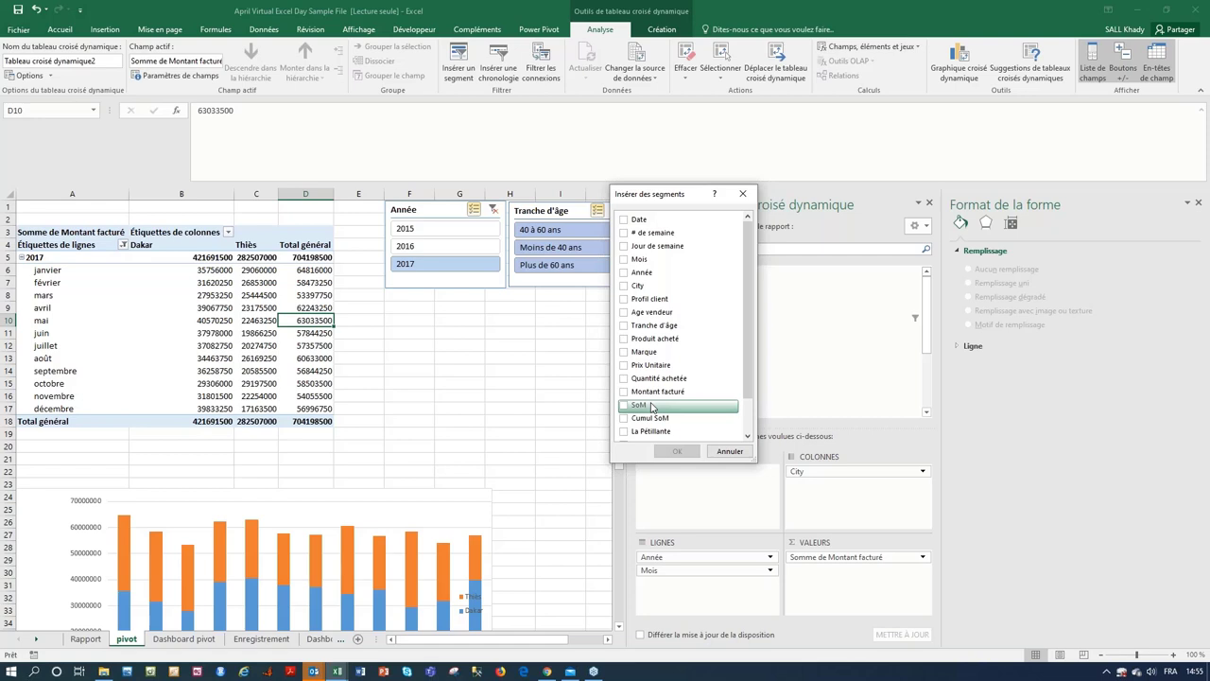
# - Add slicers for Jour de semaine, Profil client and Marque
pyautogui.click(624, 248)
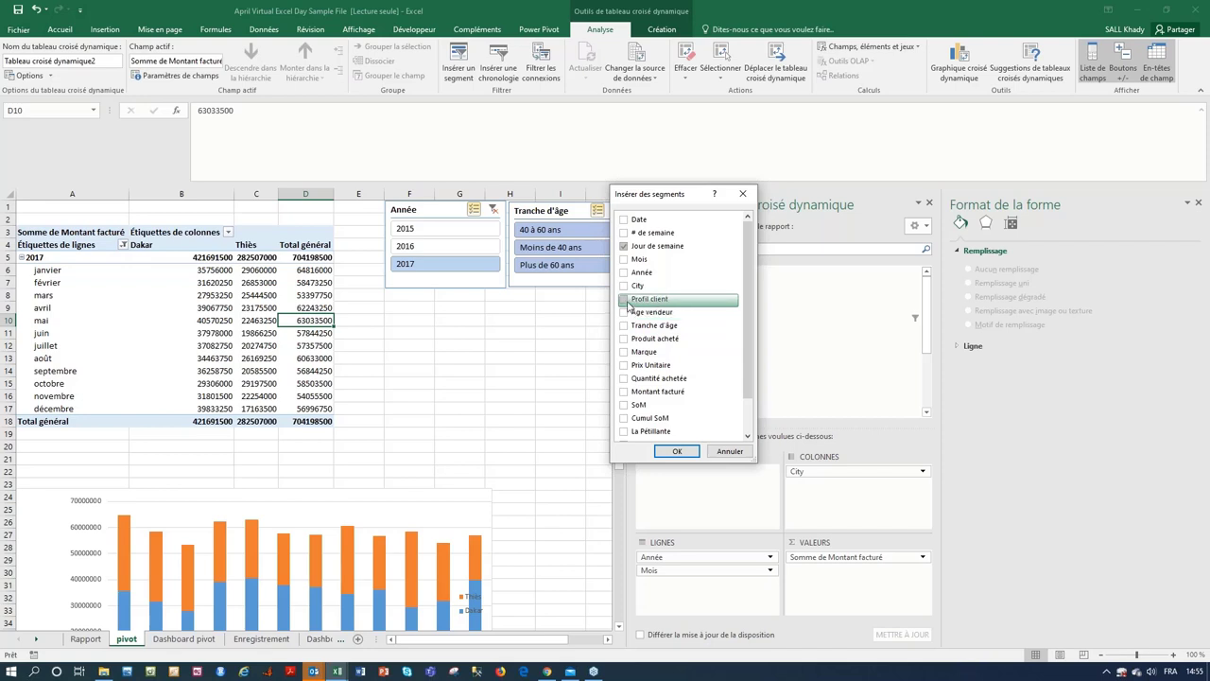
pyautogui.click(628, 303)
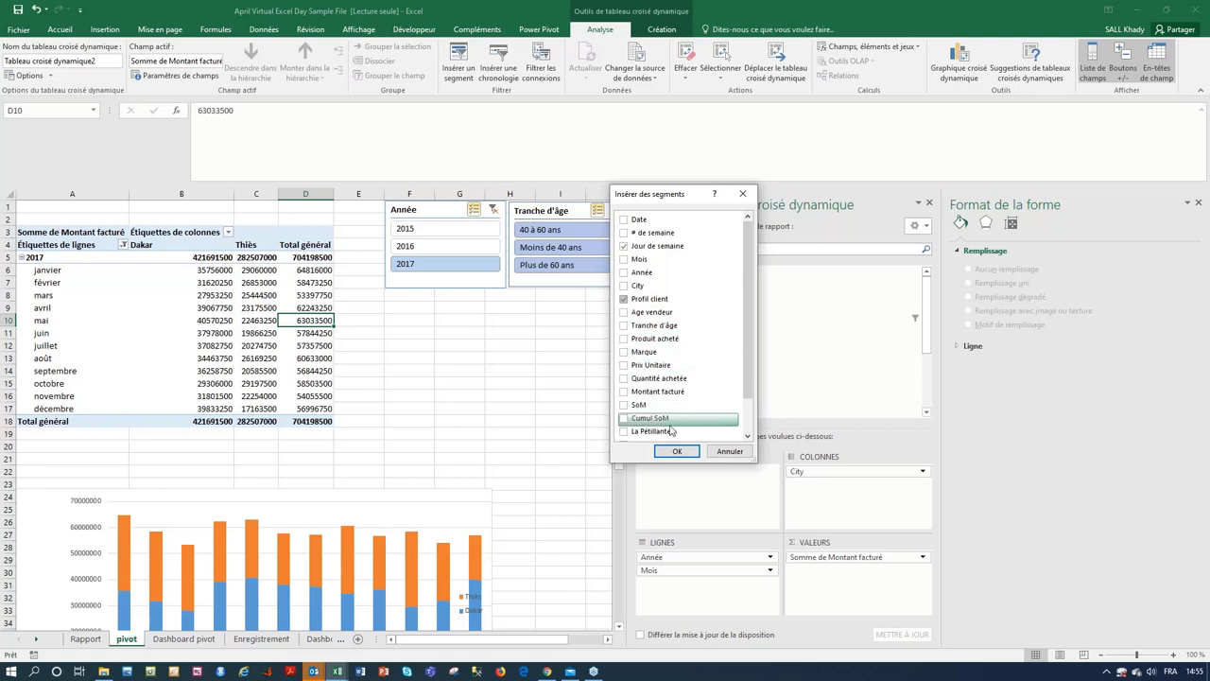
pyautogui.click(623, 352)
pyautogui.click(679, 453)
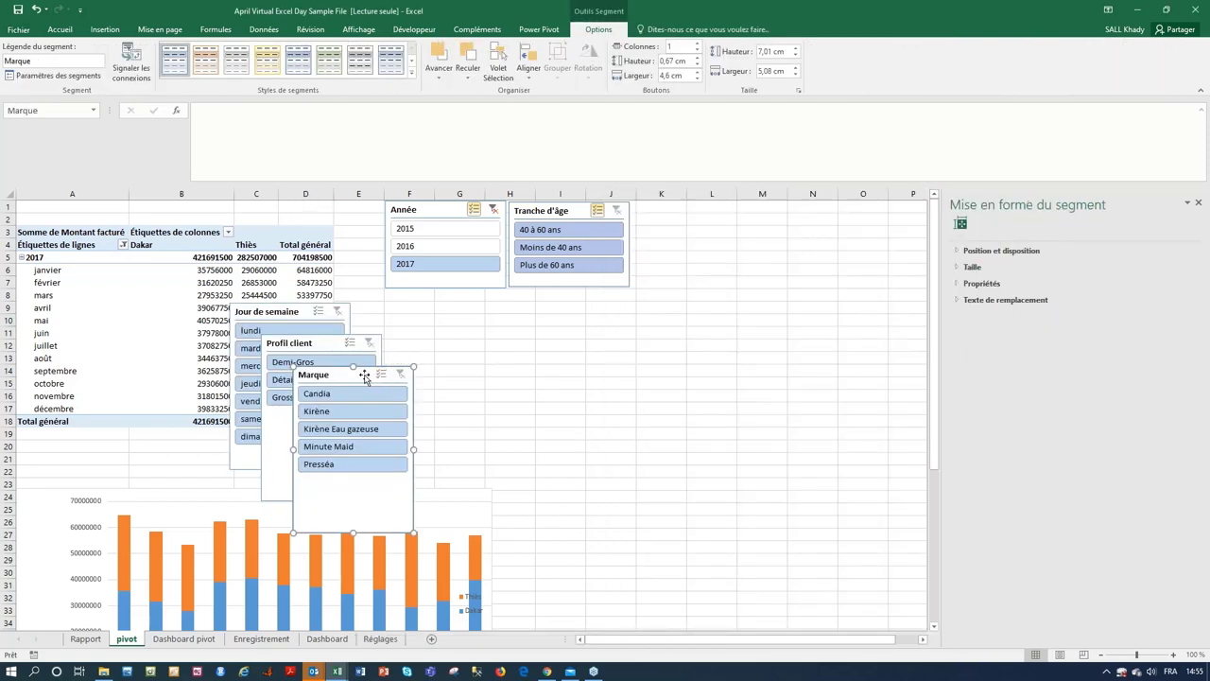
# - Line up Marque, Profil client and Jour de semaine beside the other slicers; add 2015 and 2016 to Année
pyautogui.moveTo(364, 375); pyautogui.dragTo(701, 210)
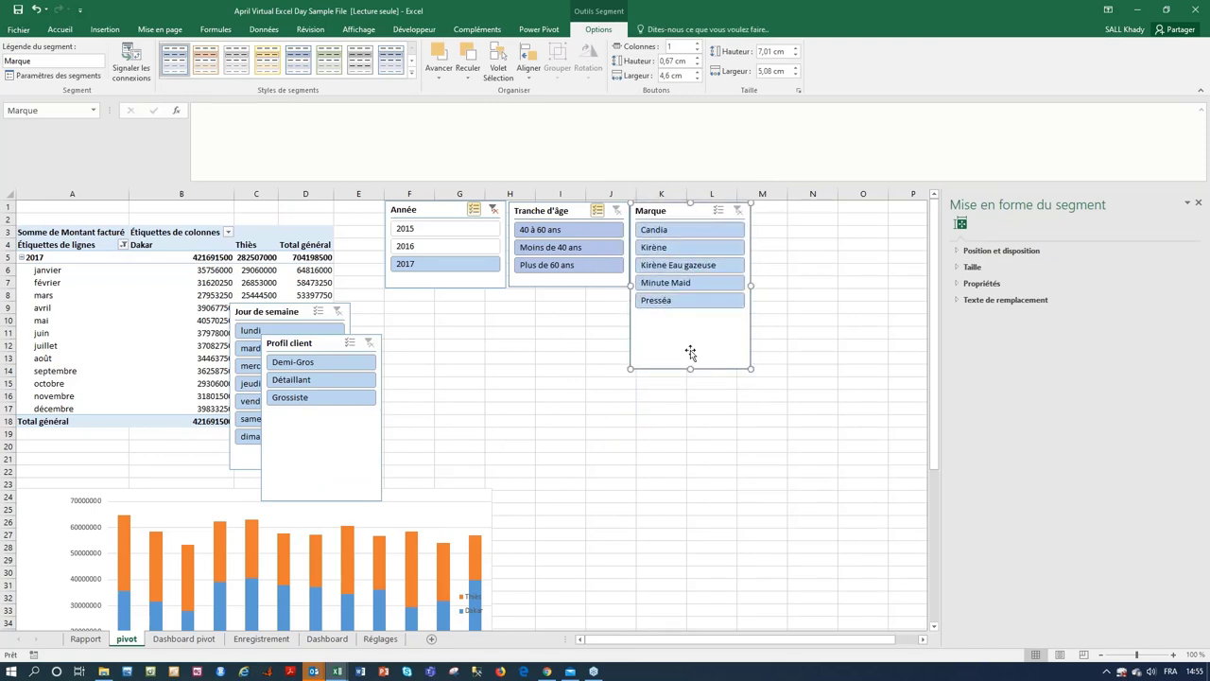
pyautogui.moveTo(690, 368); pyautogui.dragTo(694, 320)
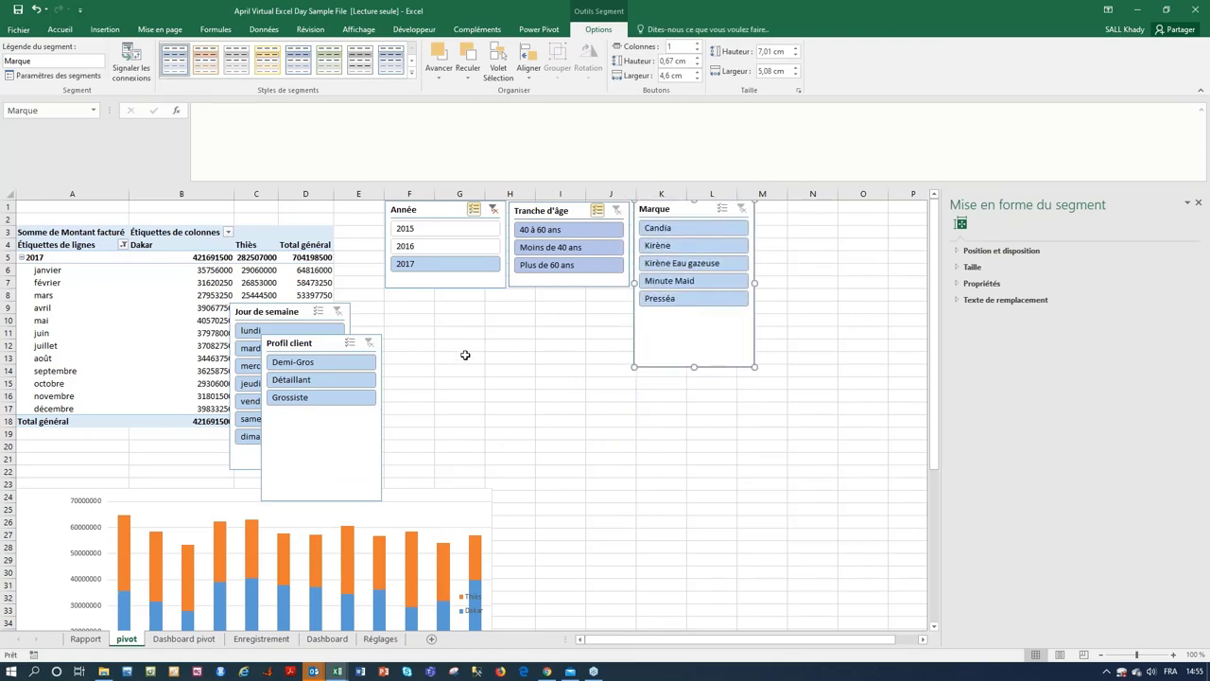
pyautogui.moveTo(326, 344); pyautogui.dragTo(448, 300)
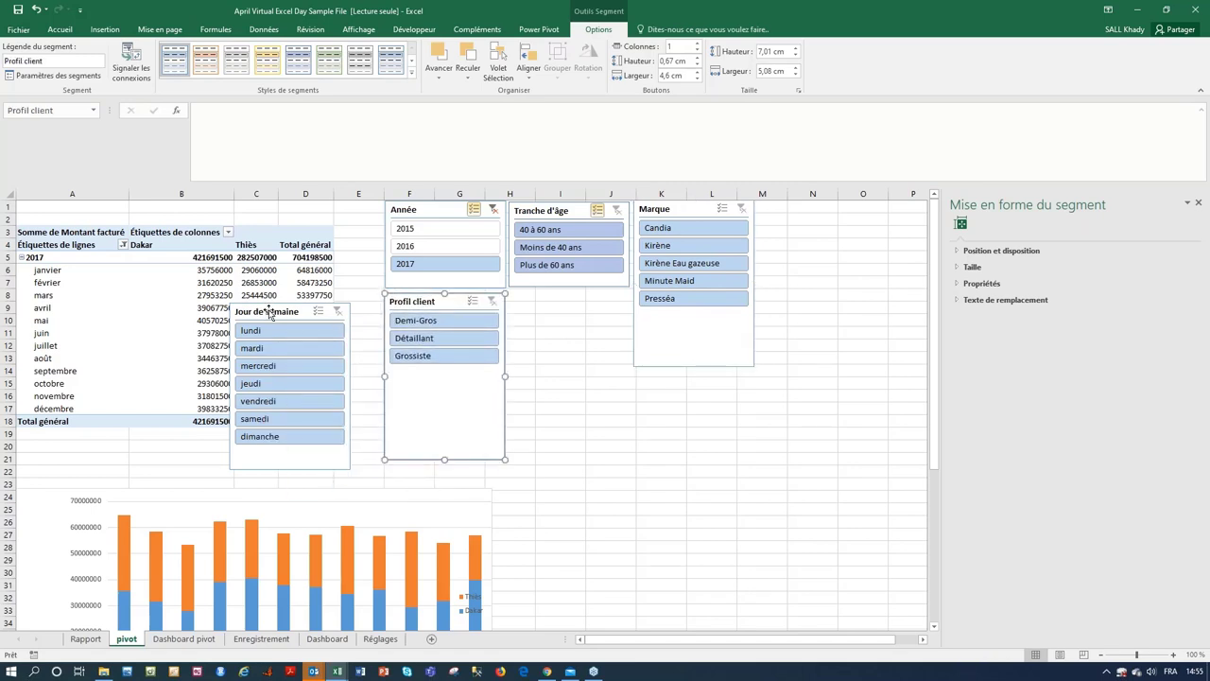
pyautogui.moveTo(270, 314); pyautogui.dragTo(547, 305)
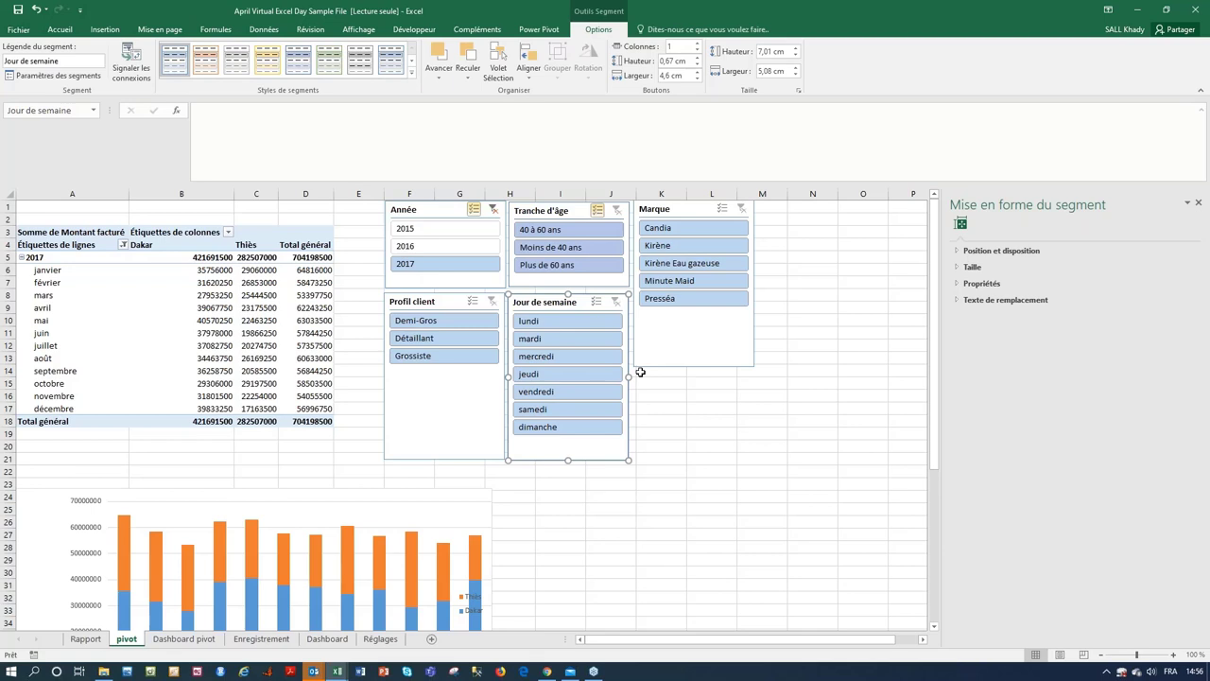
pyautogui.click(453, 250)
pyautogui.click(445, 229)
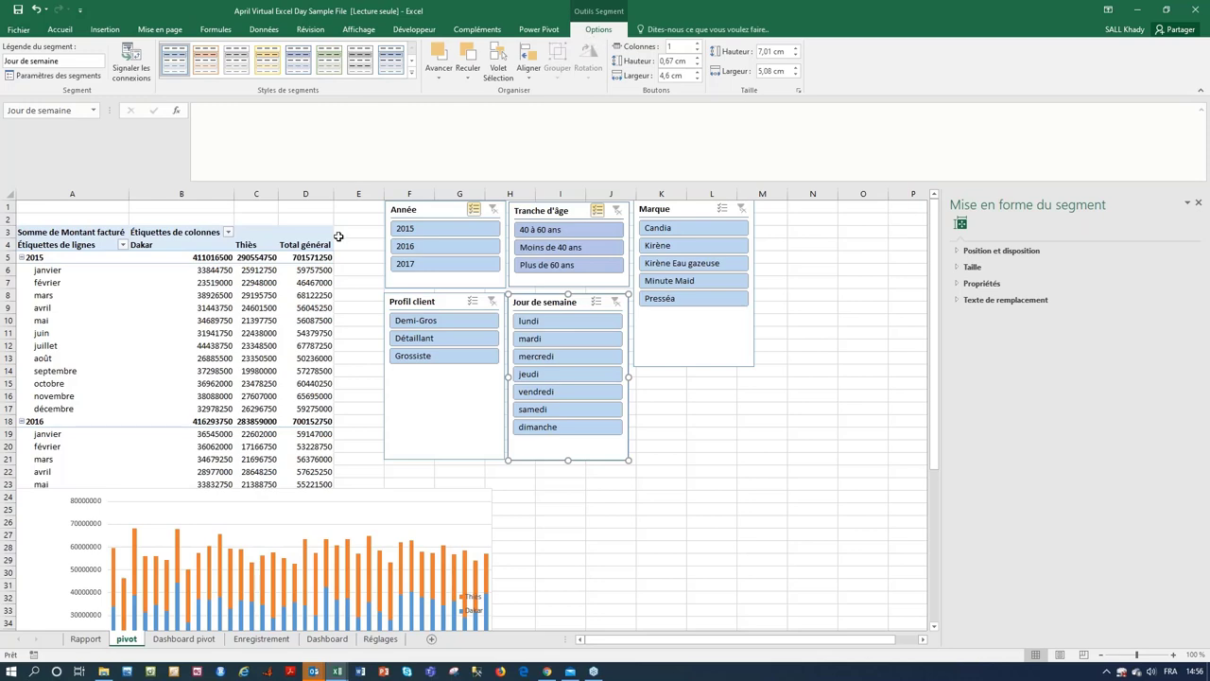
# - Insert a Date timeline for the pivot table
pyautogui.click(284, 271)
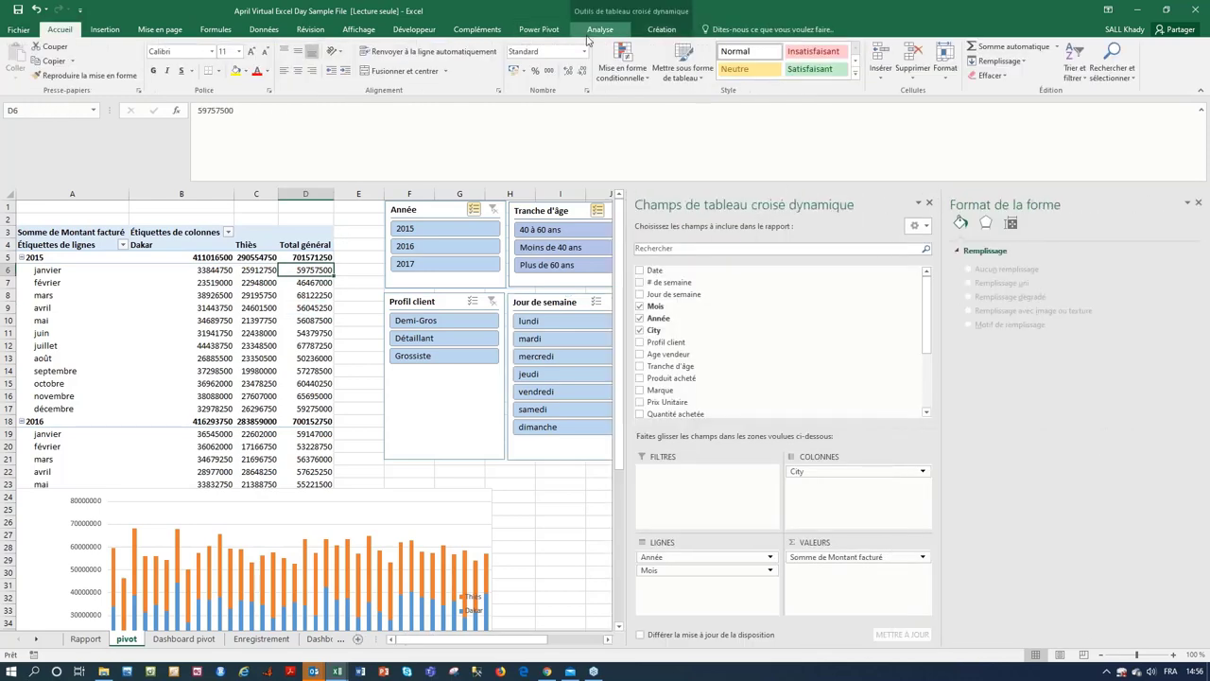
pyautogui.click(587, 35)
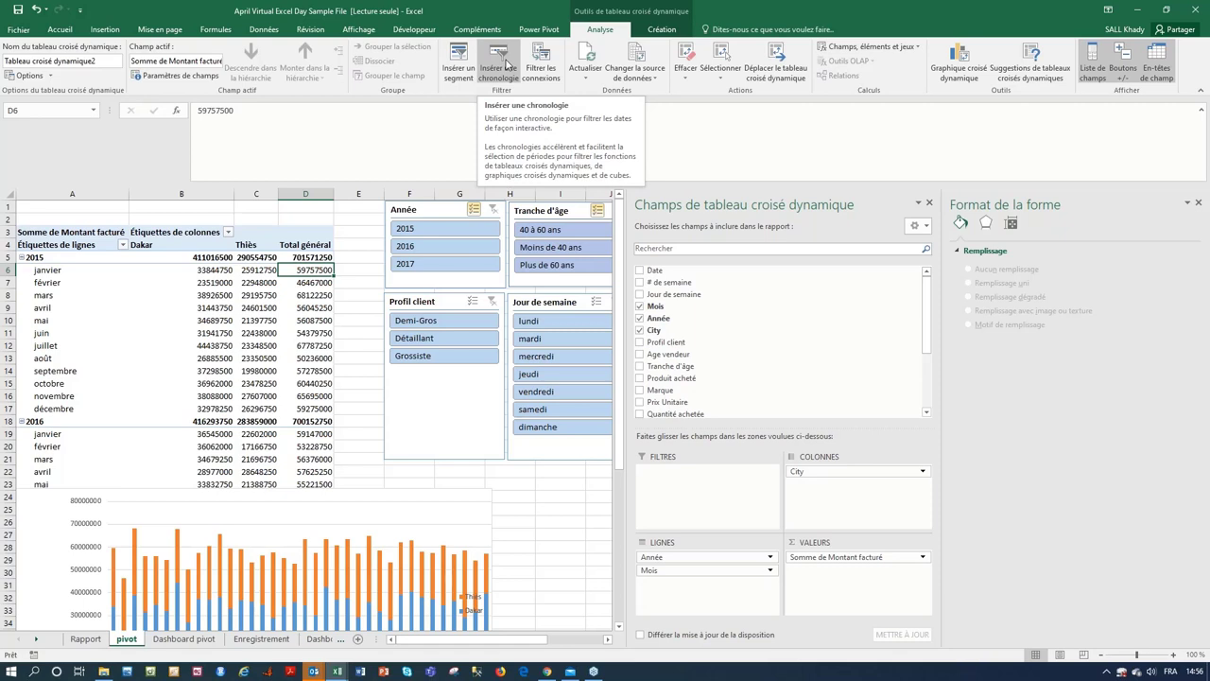
pyautogui.click(507, 64)
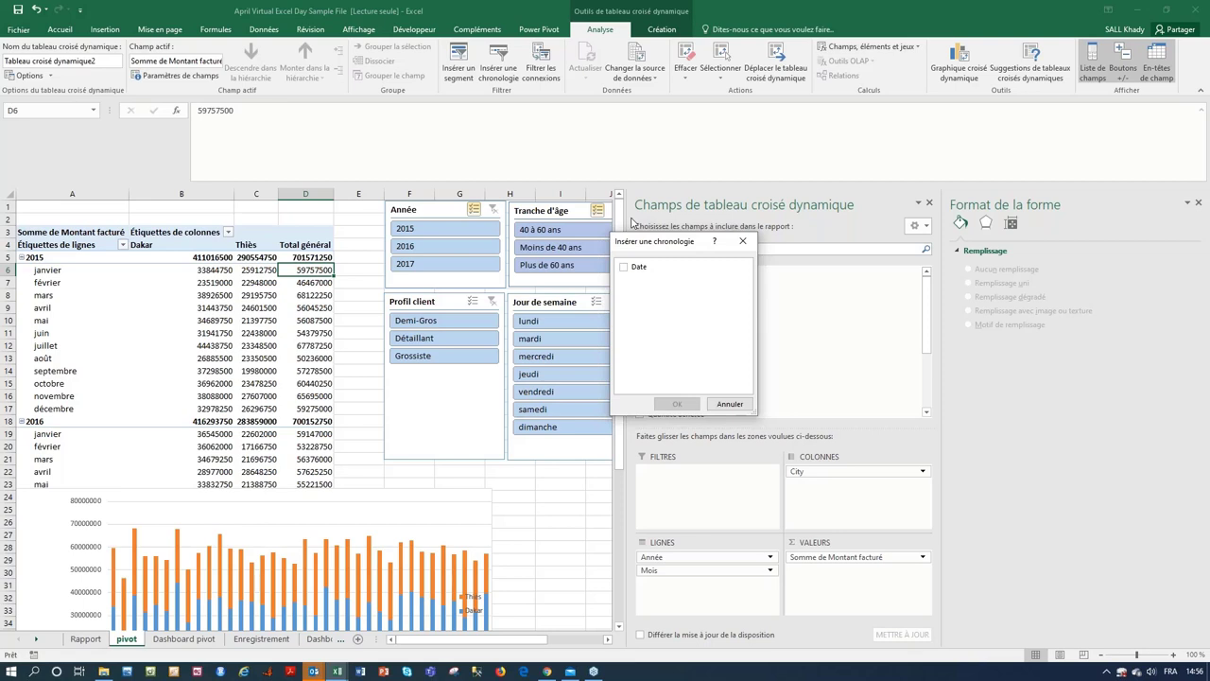
pyautogui.click(624, 268)
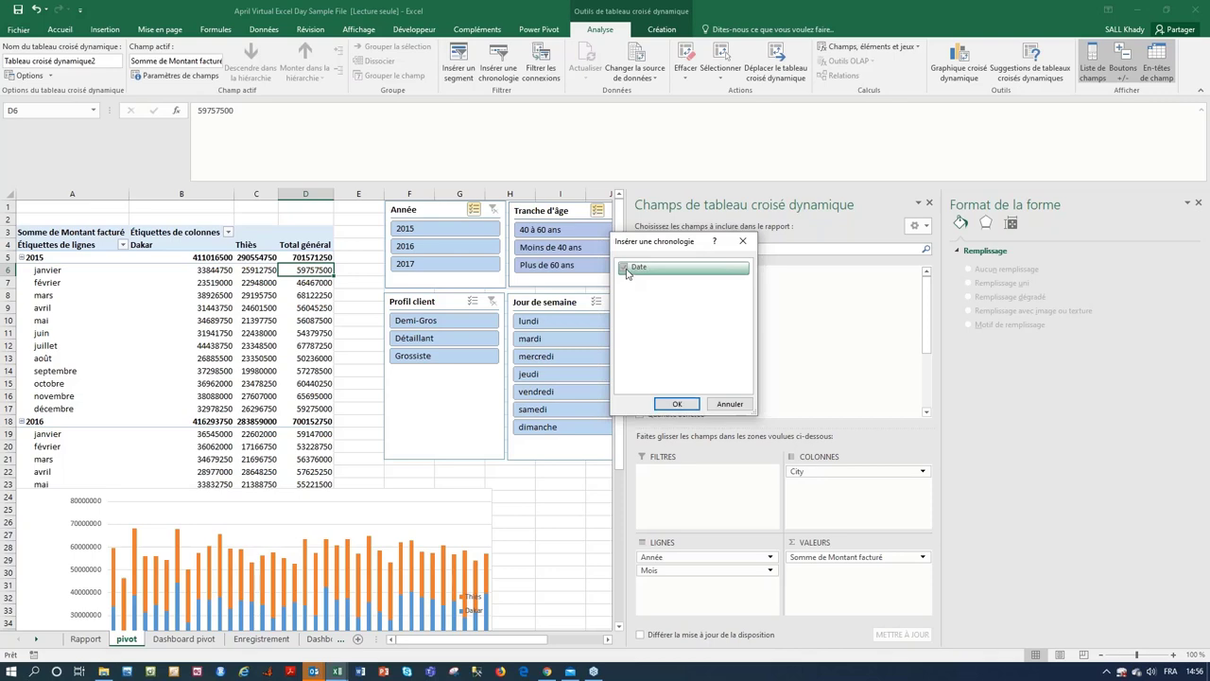
pyautogui.click(677, 404)
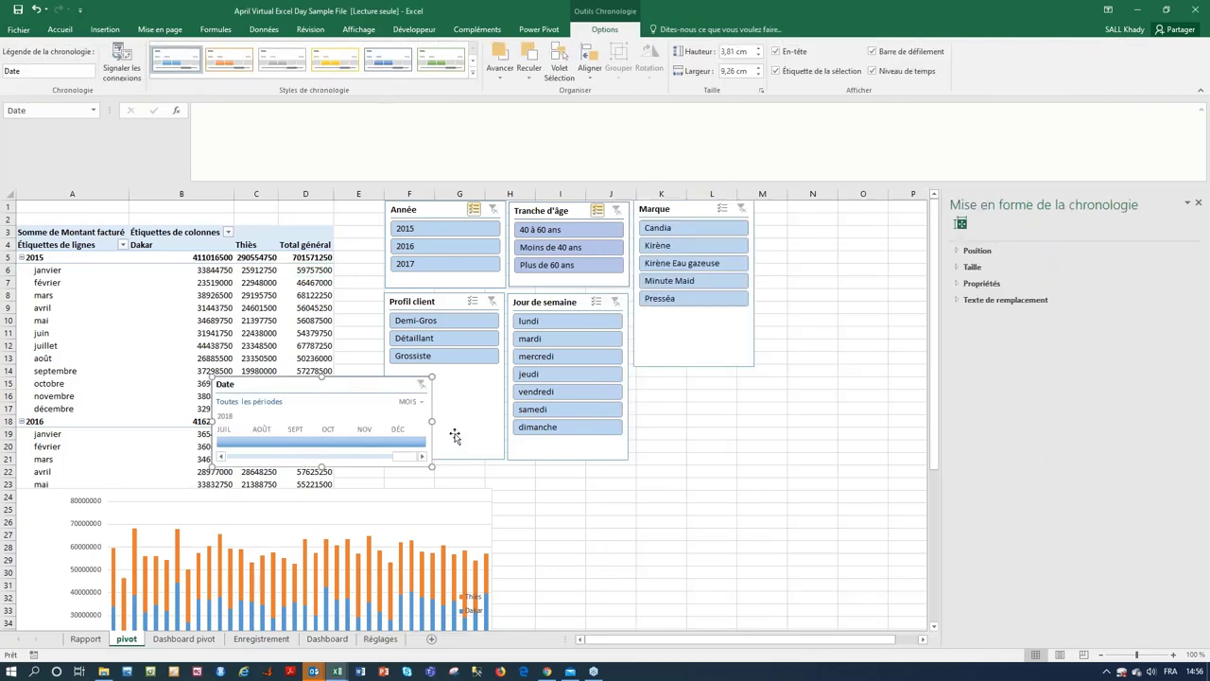
# - Move the timeline above the slicers, widen it across the top, and scroll to January 2015
pyautogui.moveTo(351, 391); pyautogui.dragTo(357, 303)
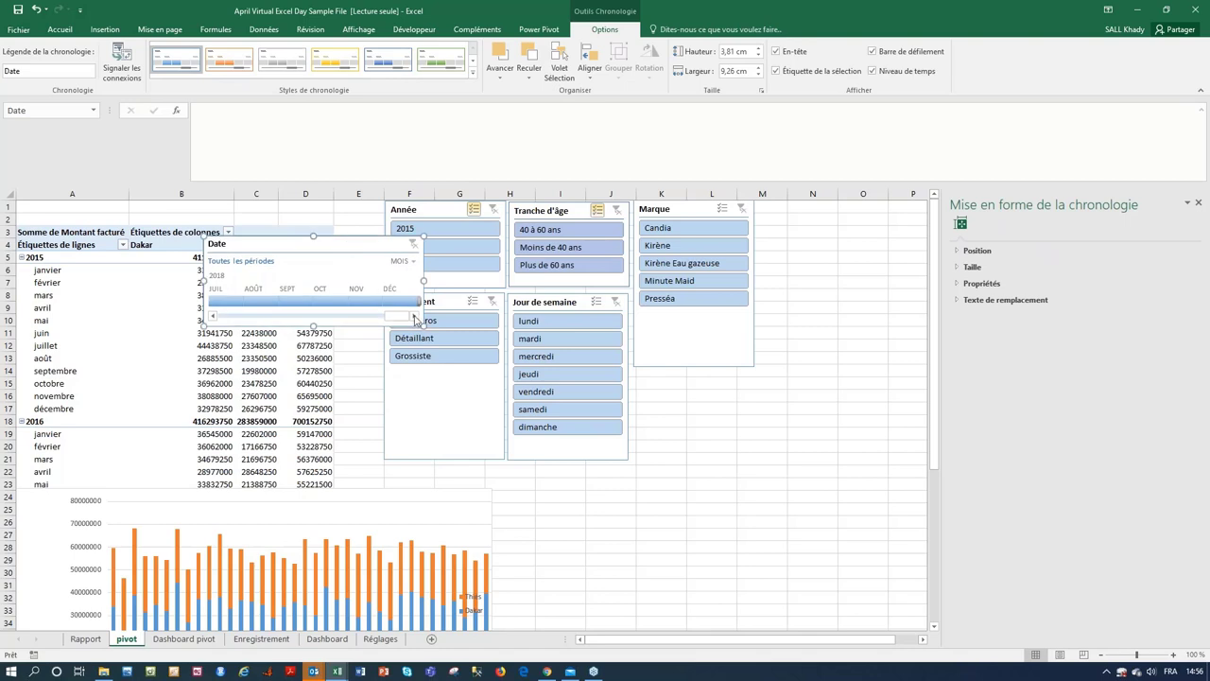
pyautogui.moveTo(532, 330); pyautogui.dragTo(859, 393)
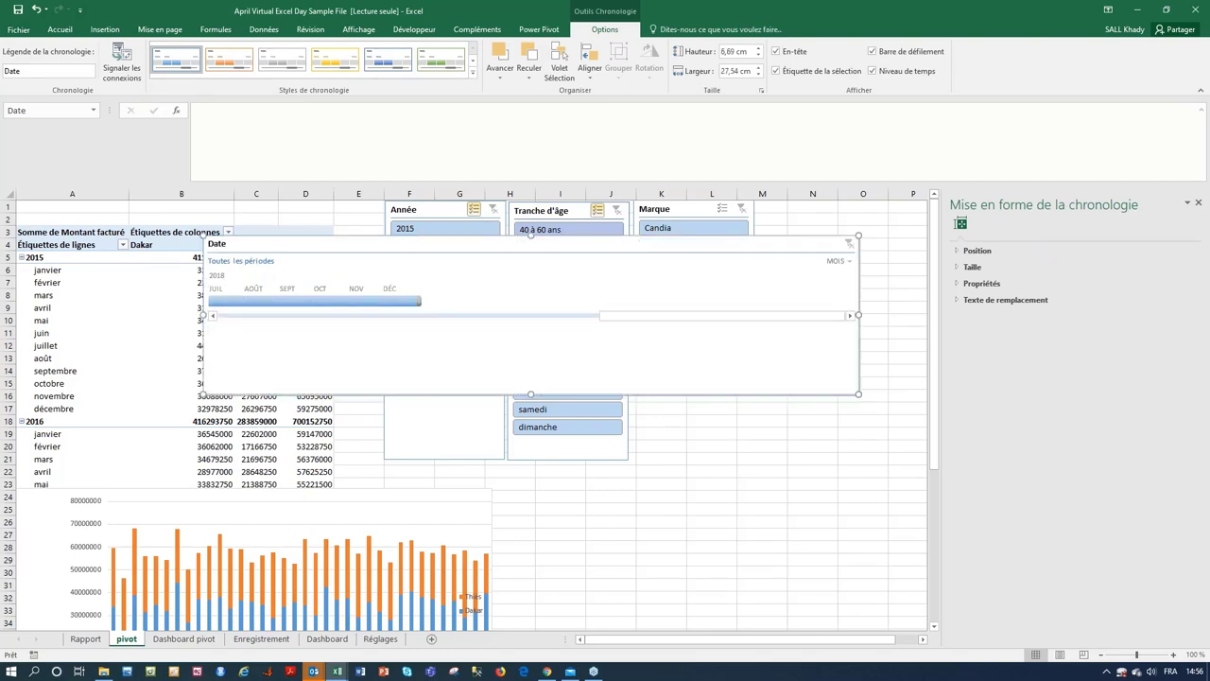
pyautogui.moveTo(689, 321); pyautogui.dragTo(295, 323)
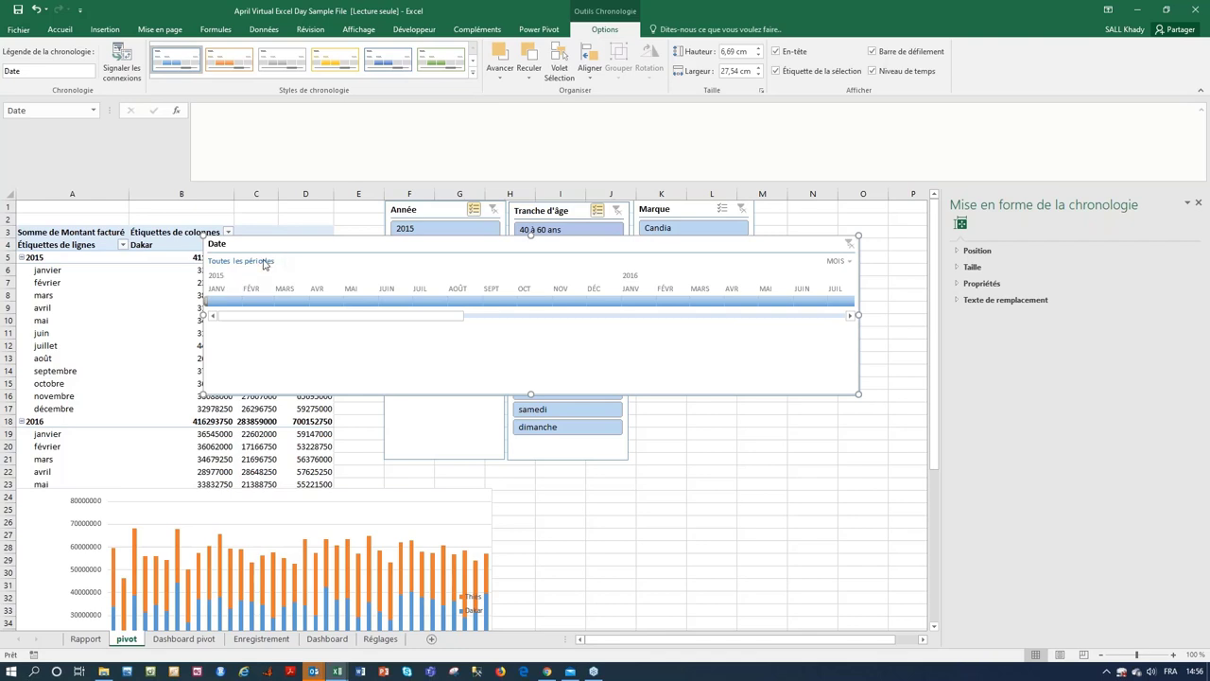
# - Switch the timeline to JOURS and set its range from 3 janv 2015 to 31 déc 2018
pyautogui.click(849, 262)
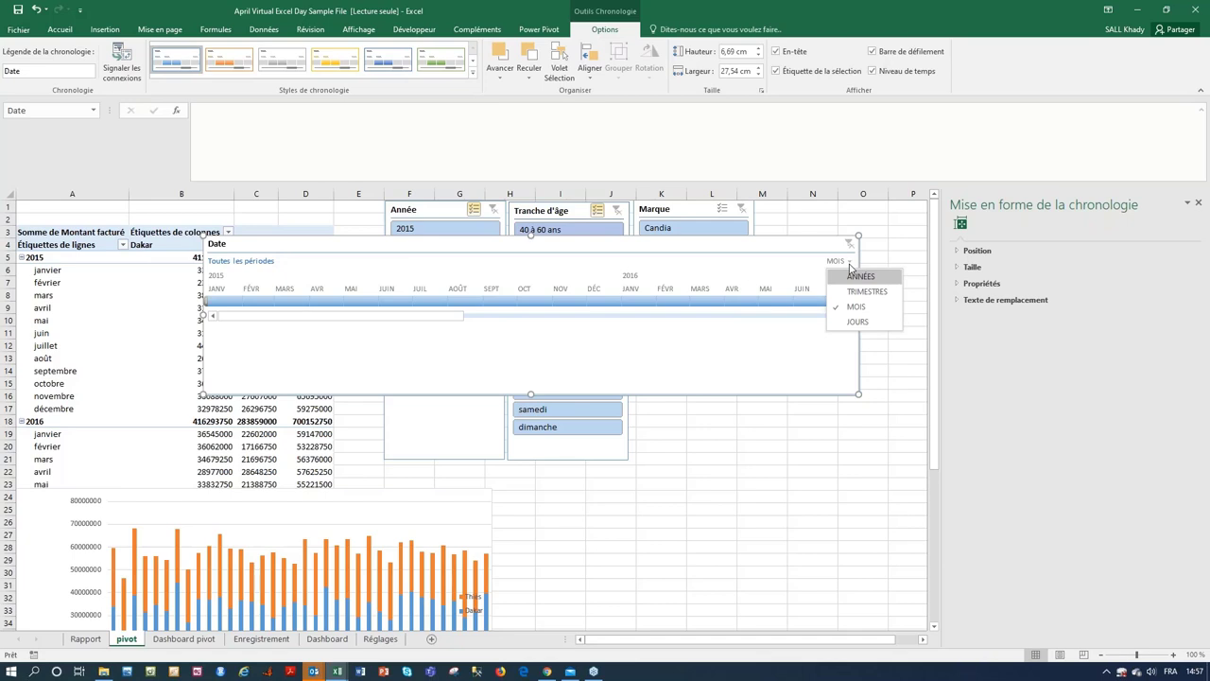
pyautogui.click(857, 321)
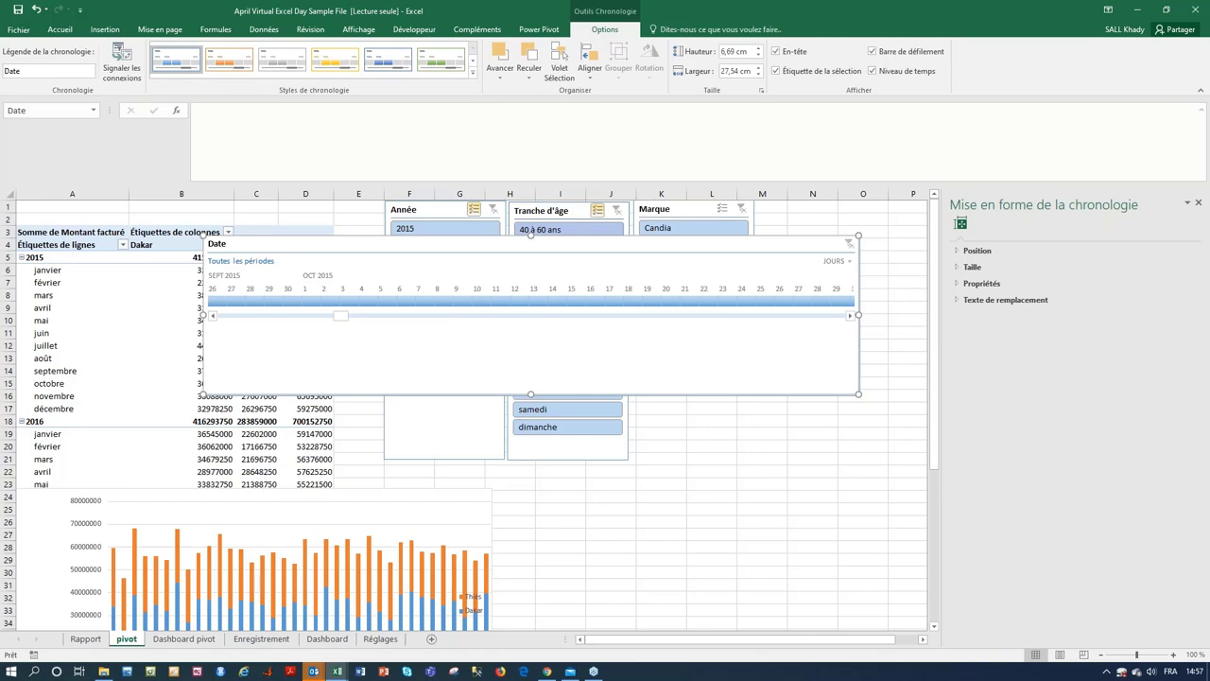
pyautogui.moveTo(338, 318); pyautogui.dragTo(471, 299)
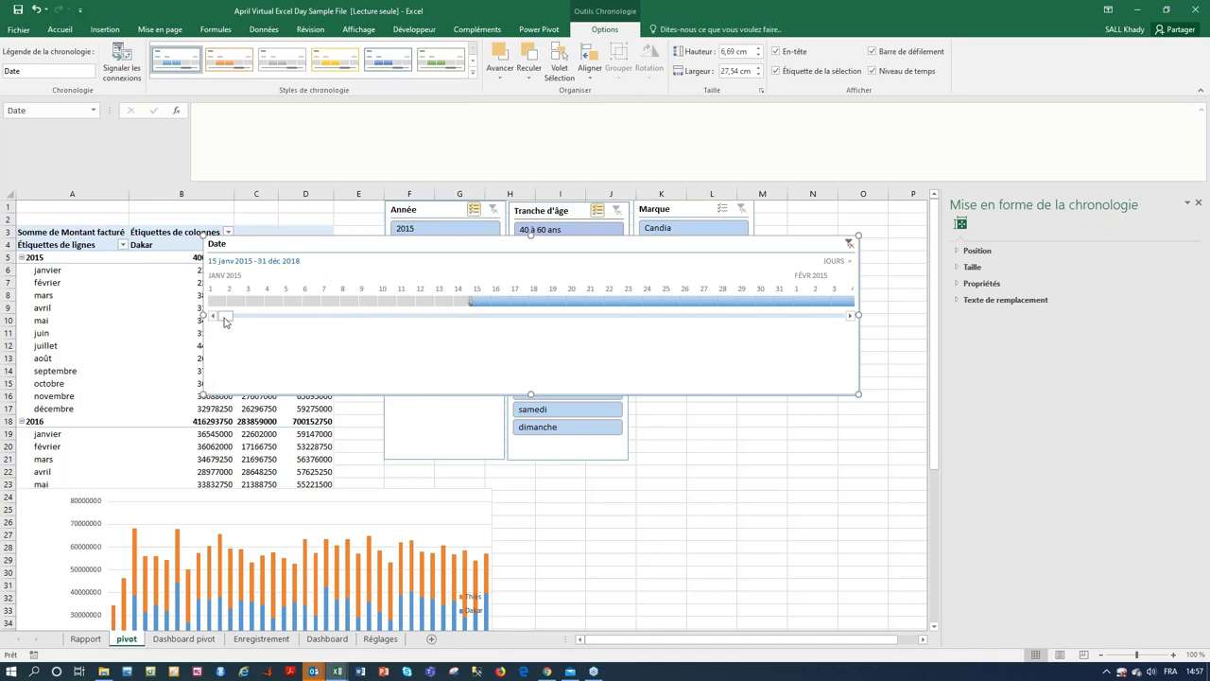
pyautogui.moveTo(225, 318); pyautogui.dragTo(951, 308)
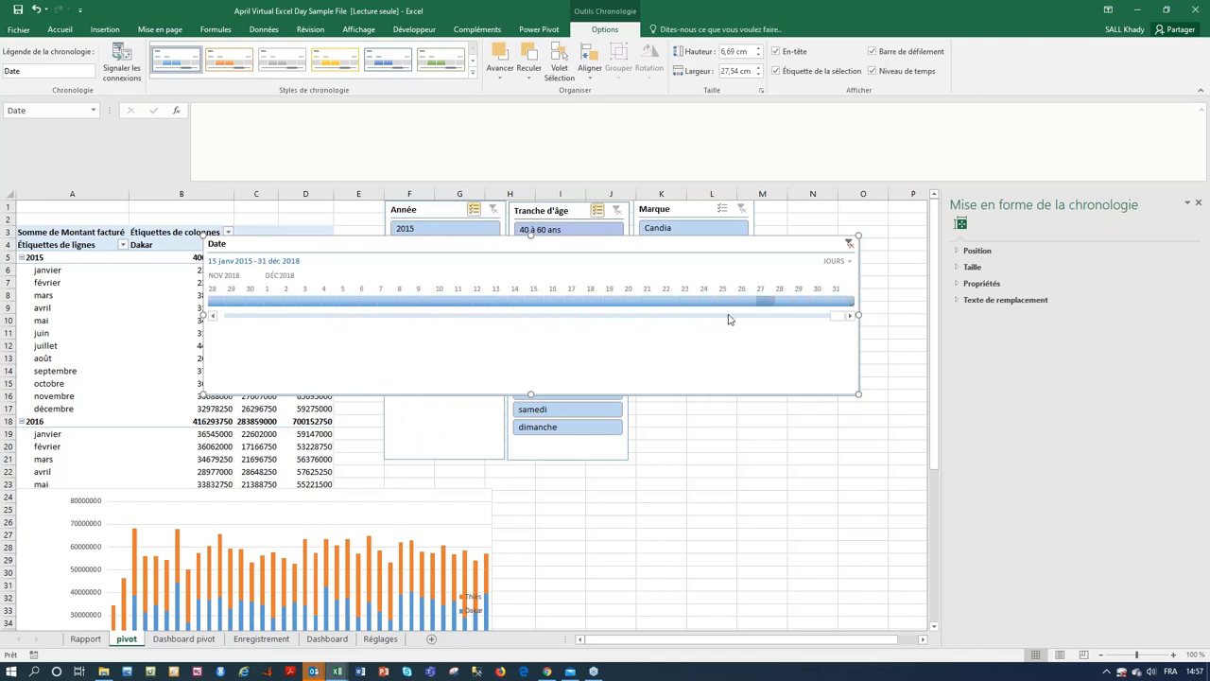
pyautogui.moveTo(838, 316); pyautogui.dragTo(197, 357)
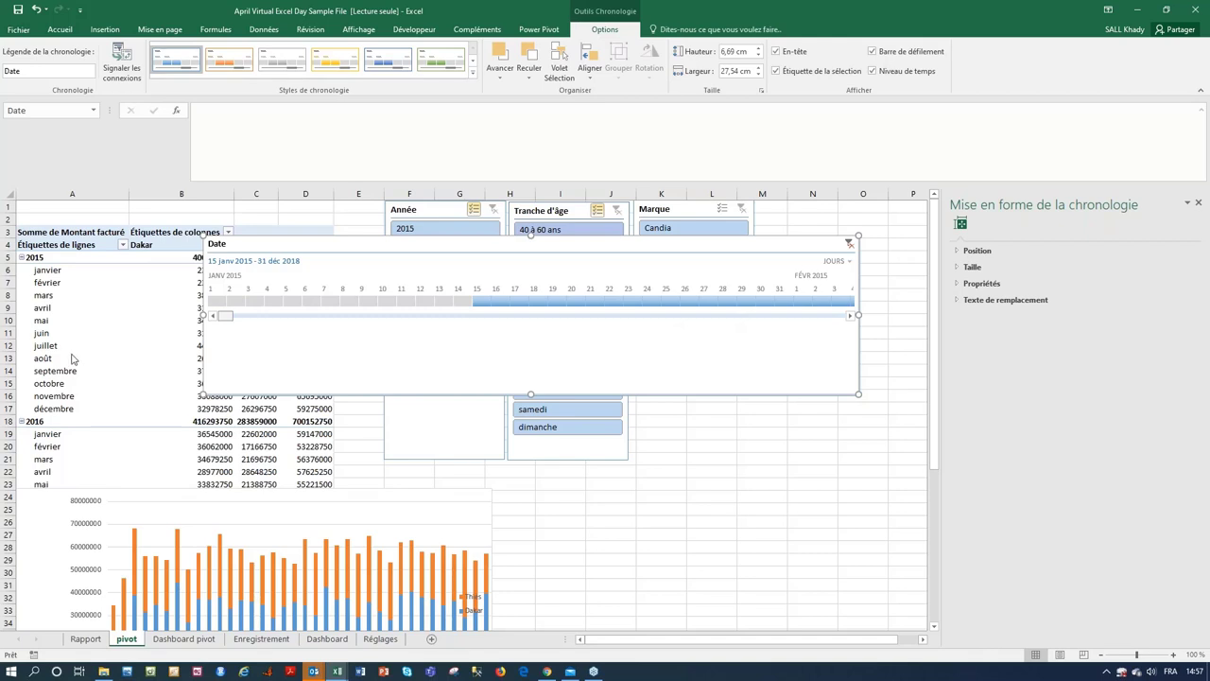
pyautogui.moveTo(470, 303); pyautogui.dragTo(84, 291)
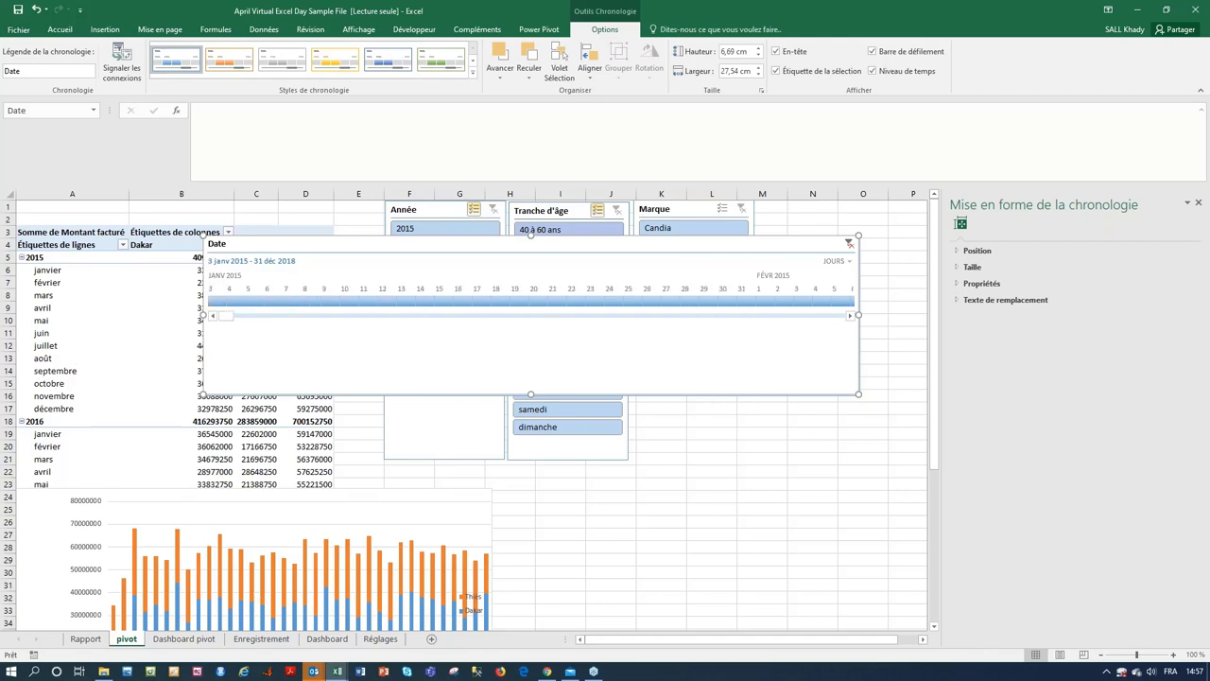
pyautogui.click(848, 262)
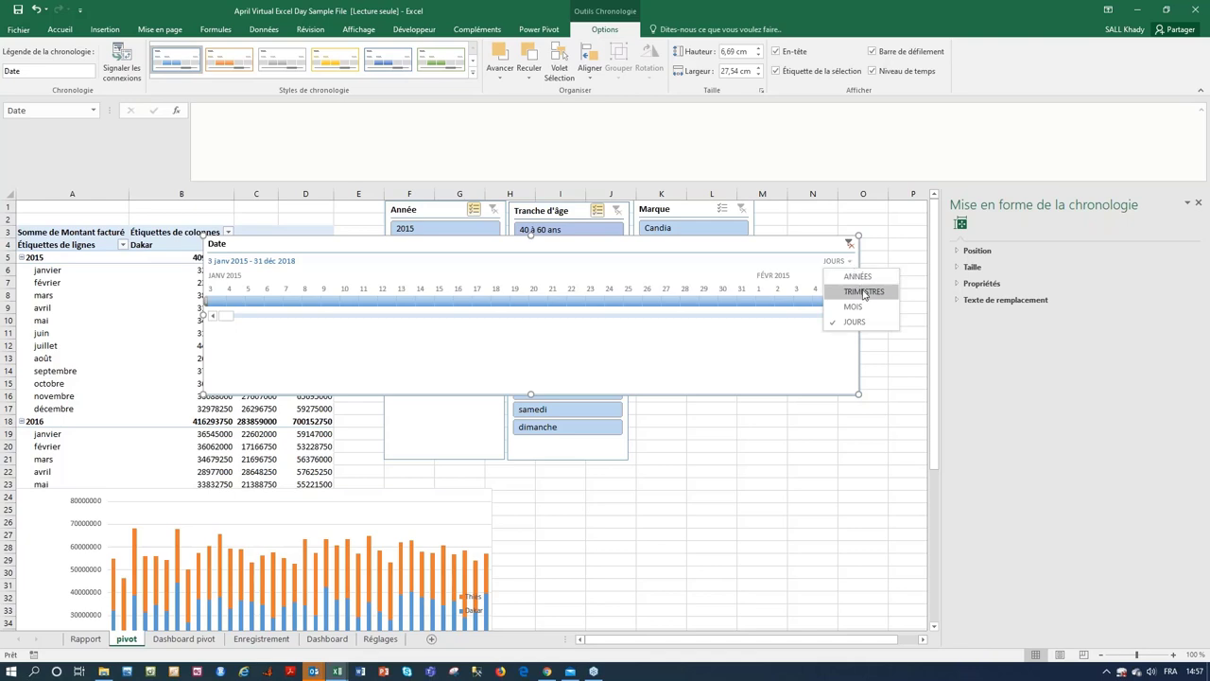
# - Group the timeline by TRIMESTRES, select Tr1 2015–Tr4 2018, and resize it to 17.44 × 4.79 cm
pyautogui.click(863, 291)
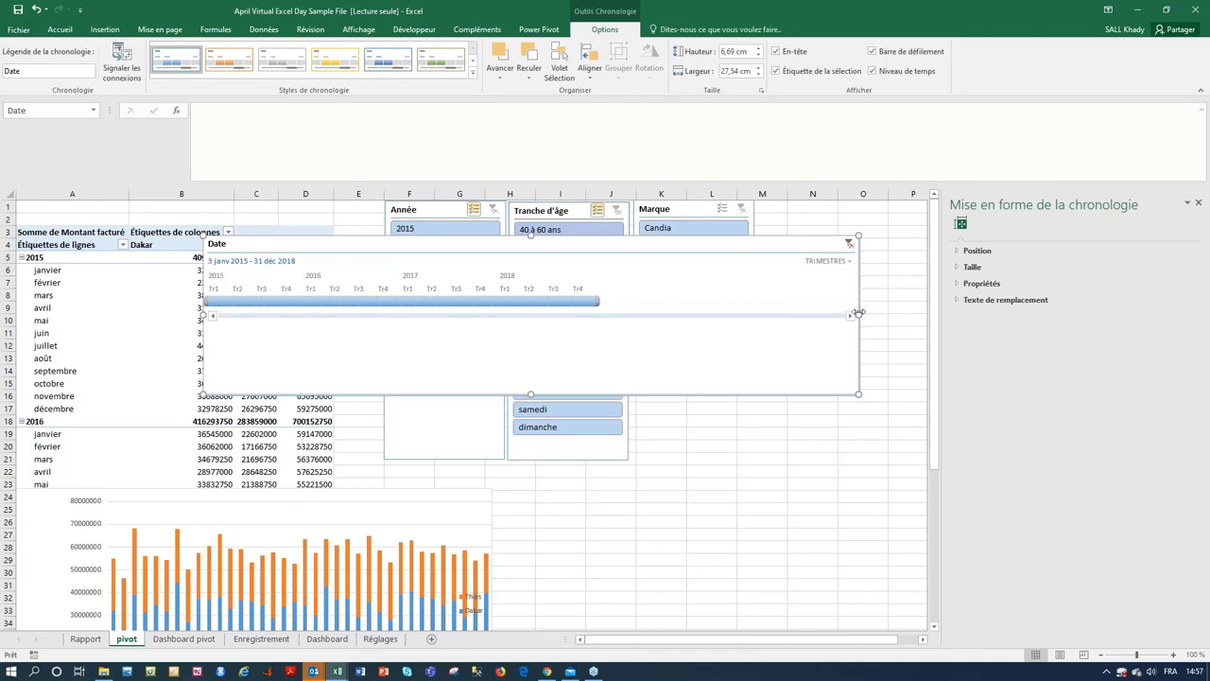
pyautogui.moveTo(633, 310); pyautogui.dragTo(617, 312)
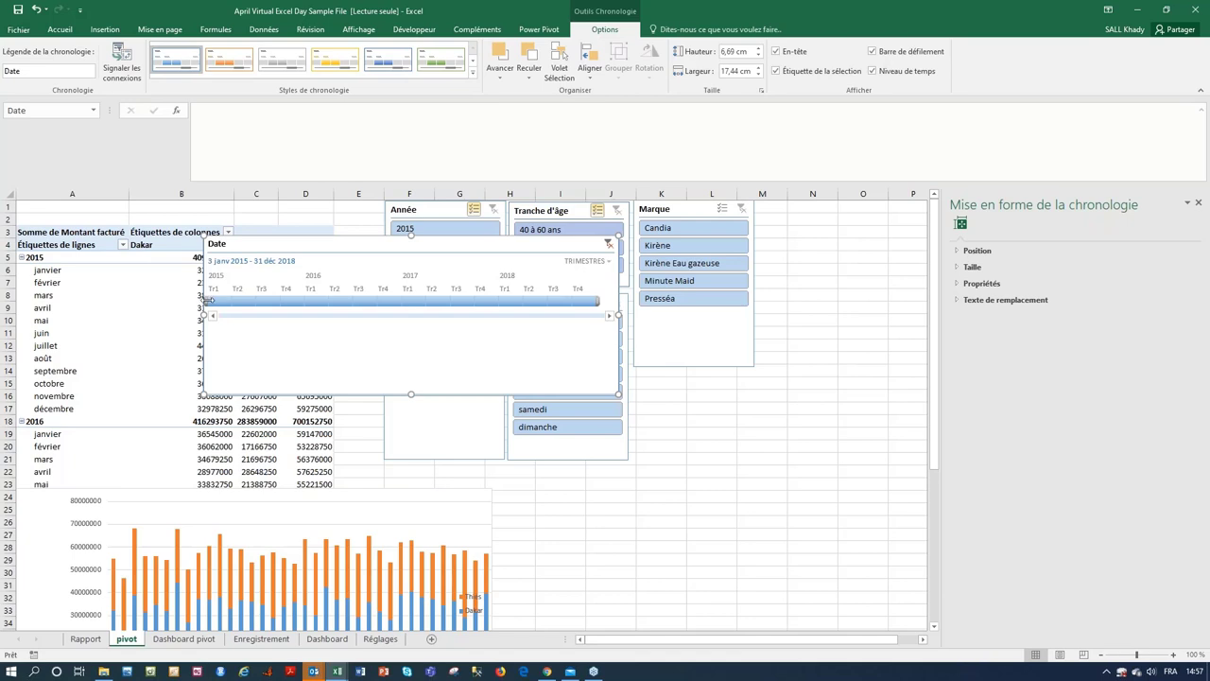
pyautogui.moveTo(209, 300); pyautogui.dragTo(424, 301)
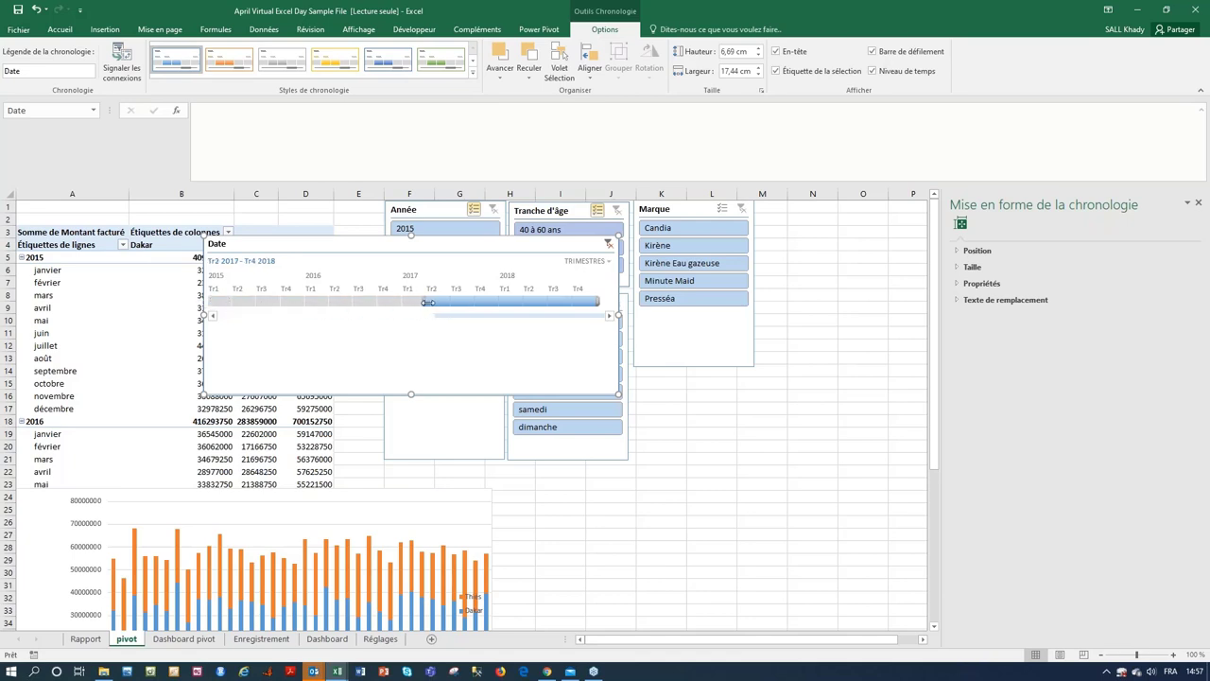
pyautogui.moveTo(598, 301); pyautogui.dragTo(550, 302)
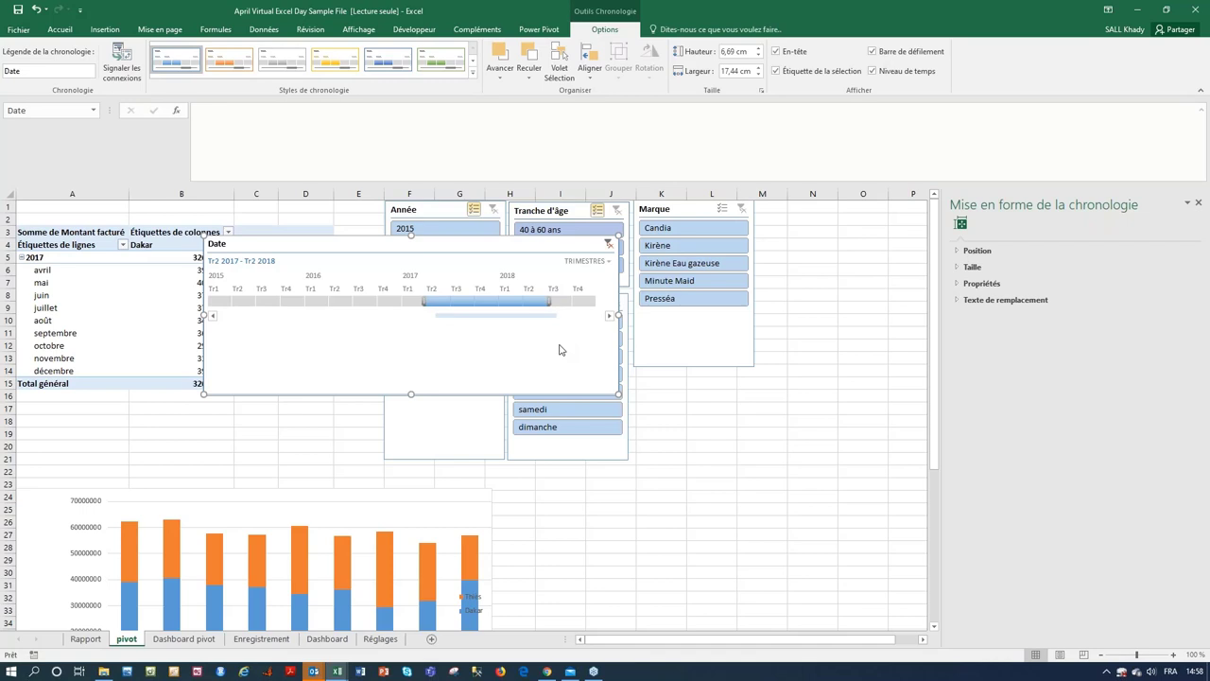
pyautogui.moveTo(549, 301); pyautogui.dragTo(595, 302)
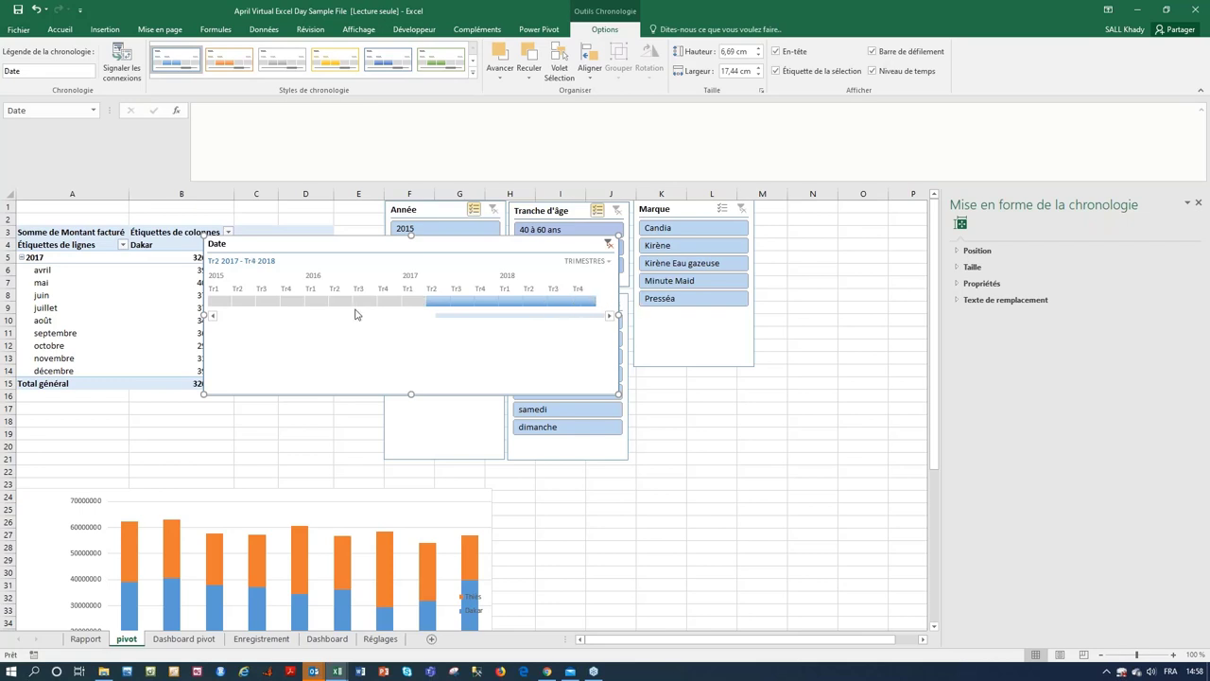
pyautogui.moveTo(426, 301); pyautogui.dragTo(74, 319)
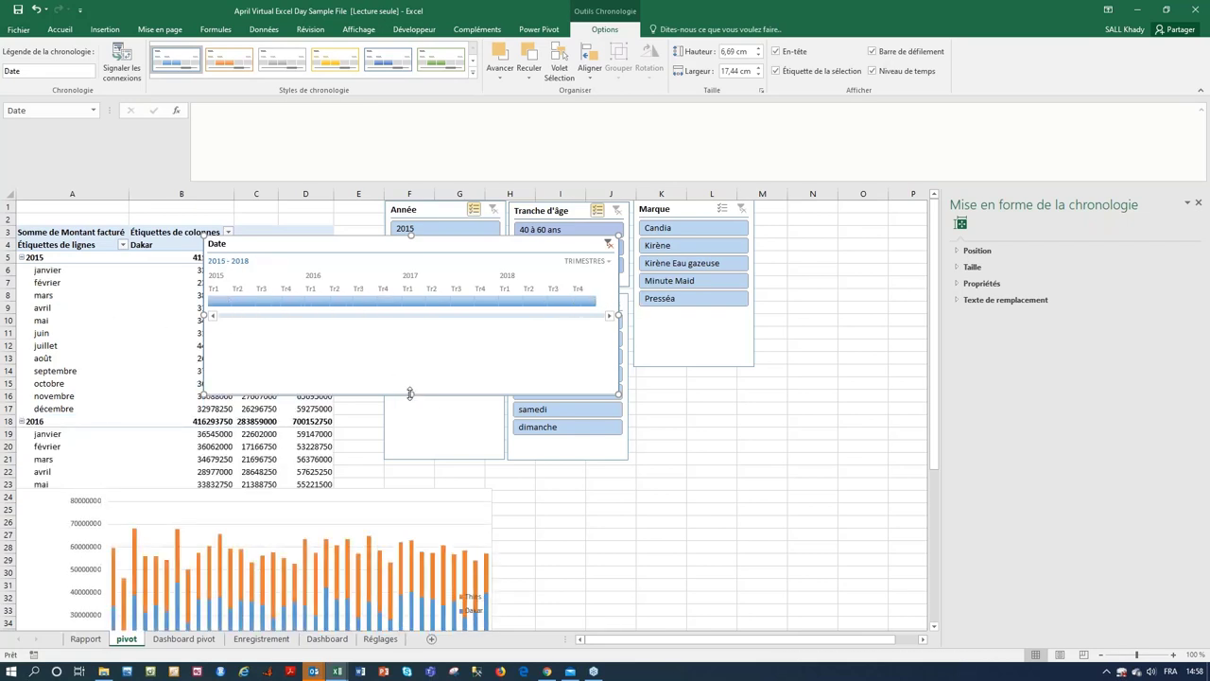
pyautogui.moveTo(410, 393); pyautogui.dragTo(340, 349)
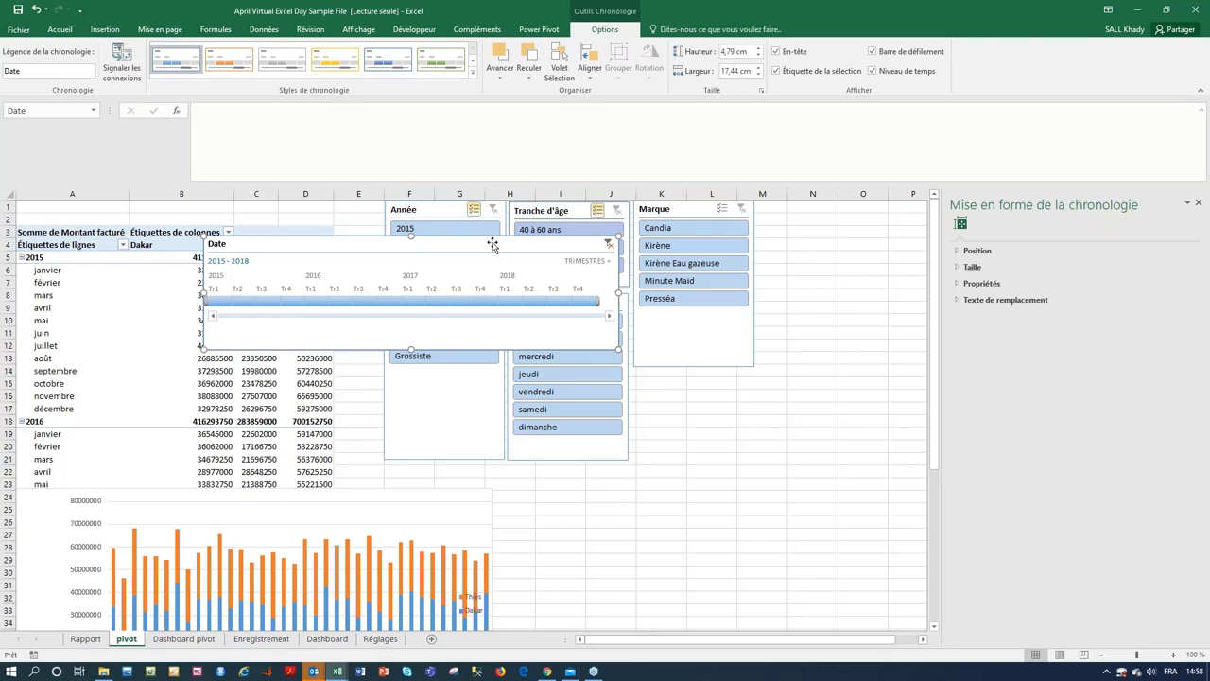
# - Move the Date timeline to cell A1 of the Dashboard pivot sheet, then select rows 10–16
pyautogui.keyDown('ctrl'); pyautogui.click(454, 213); pyautogui.keyUp('ctrl')
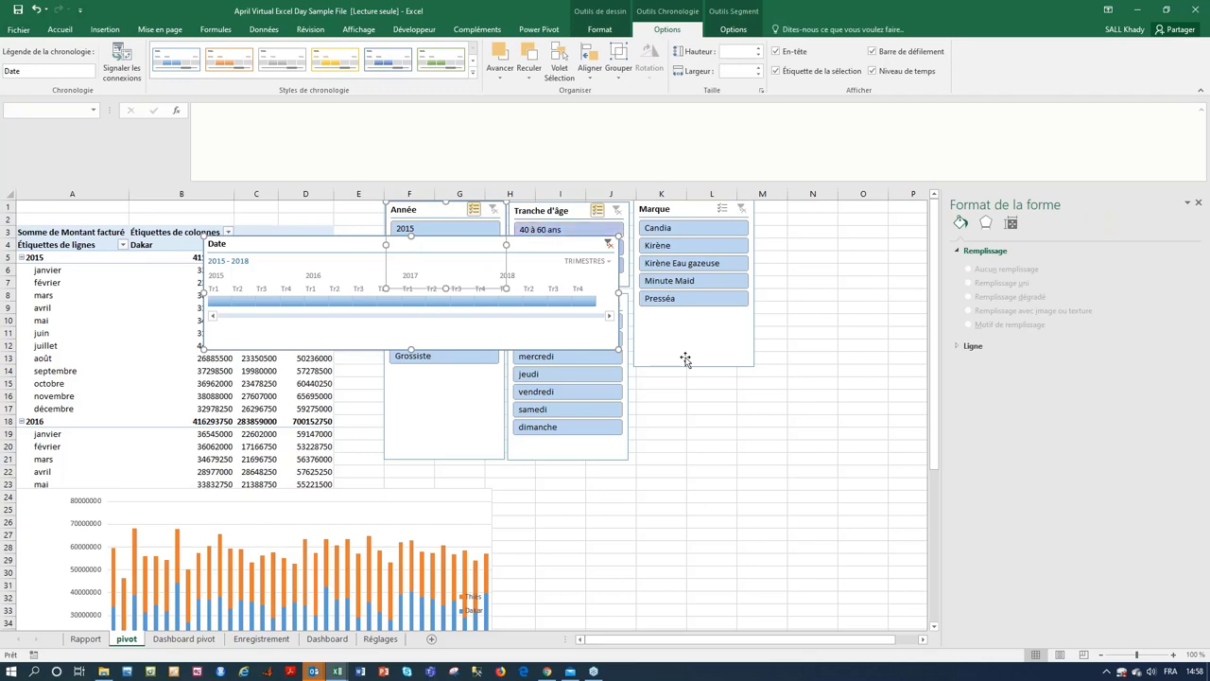
pyautogui.click(712, 406)
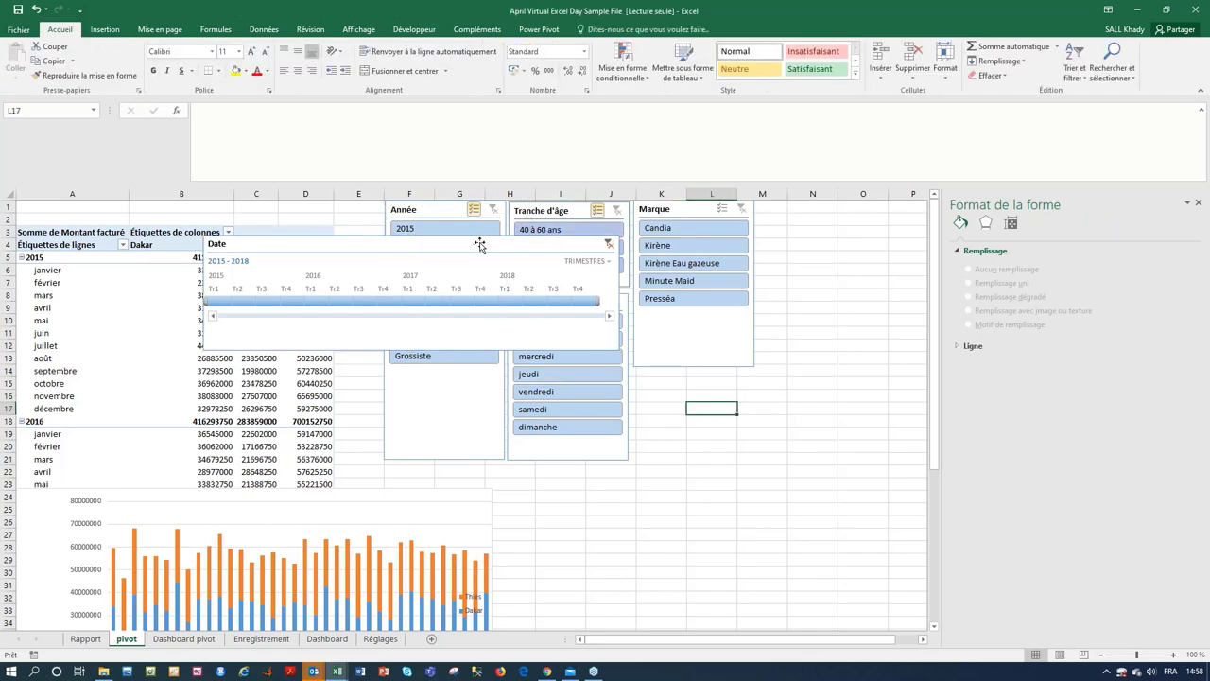
pyautogui.click(478, 243)
pyautogui.press('Delete')
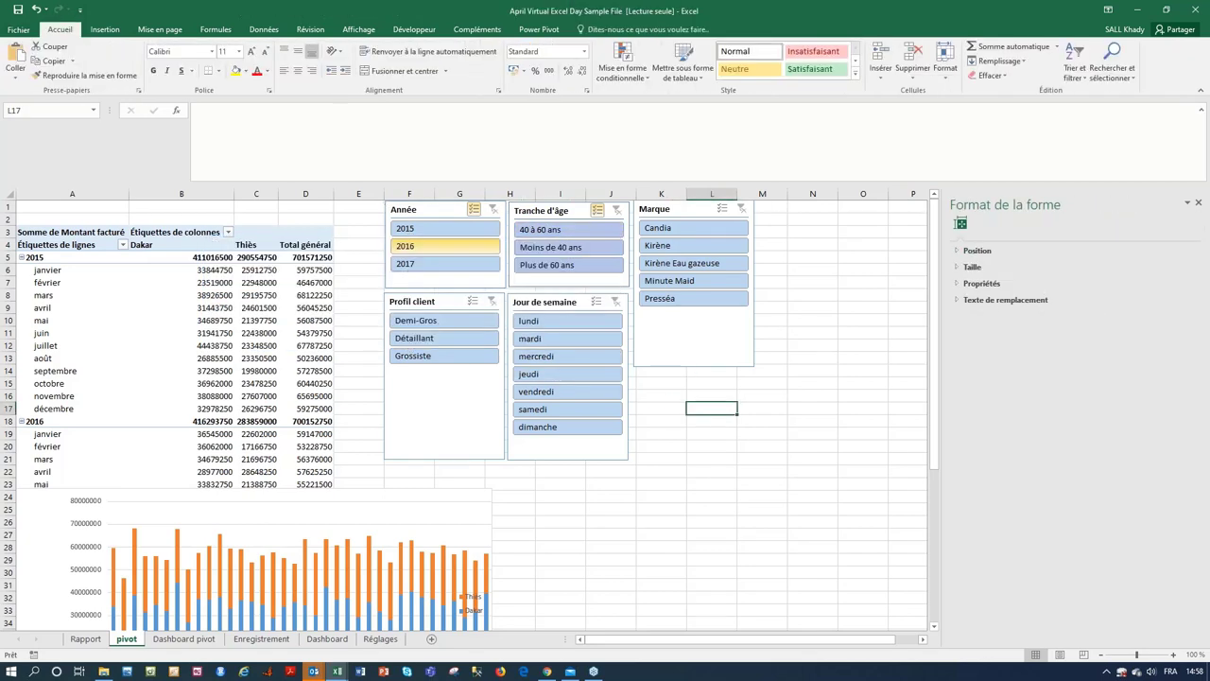
pyautogui.click(186, 639)
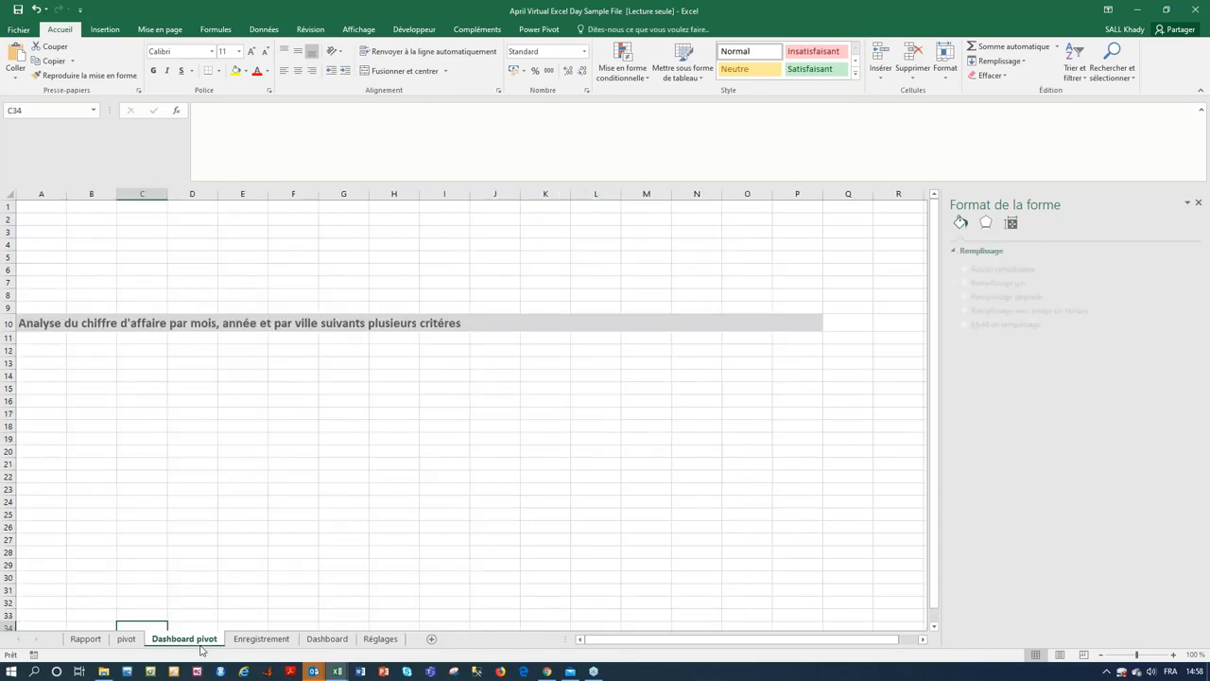
pyautogui.click(38, 211)
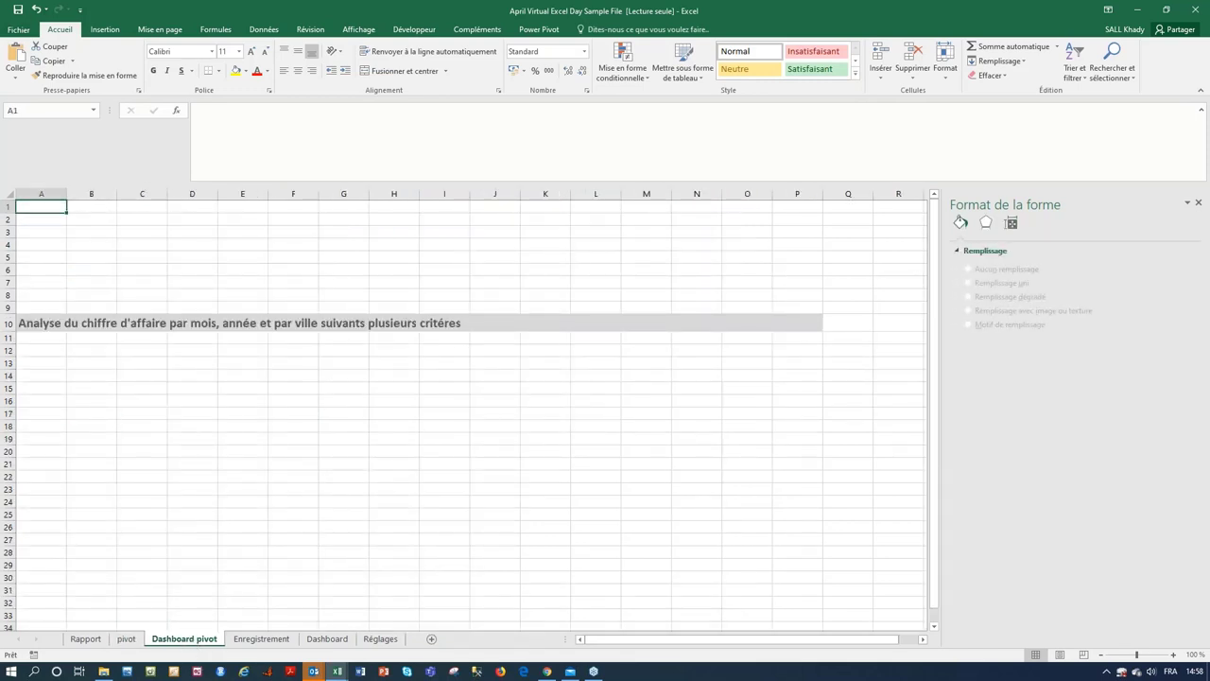
pyautogui.hotkey('ctrl', 'v')
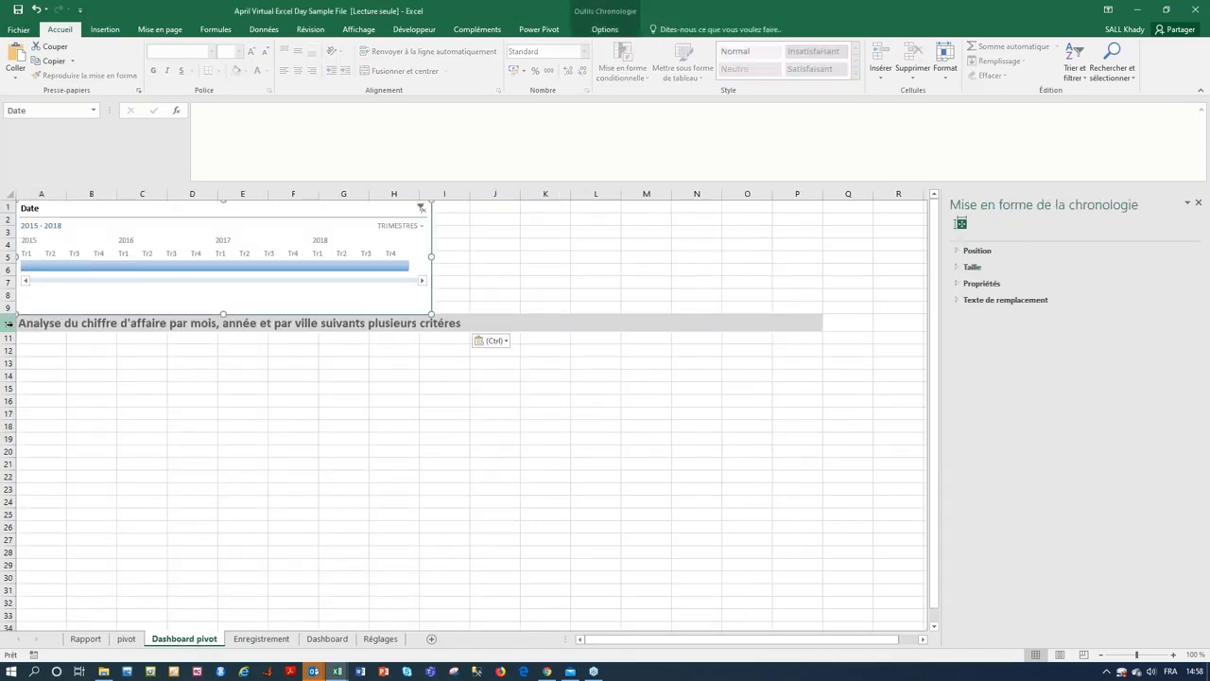
pyautogui.moveTo(8, 323); pyautogui.dragTo(11, 401)
# - Insert seven blank rows above the title and turn off the sheet's gridlines
pyautogui.rightClick(58, 372)
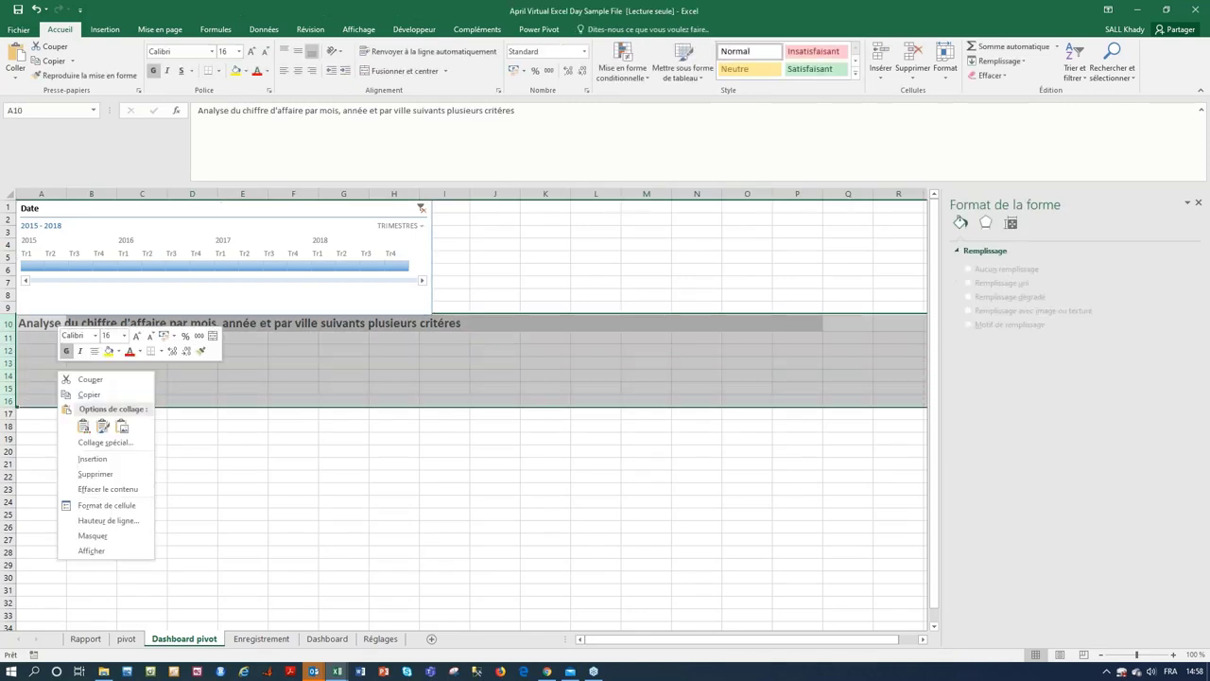
pyautogui.click(93, 458)
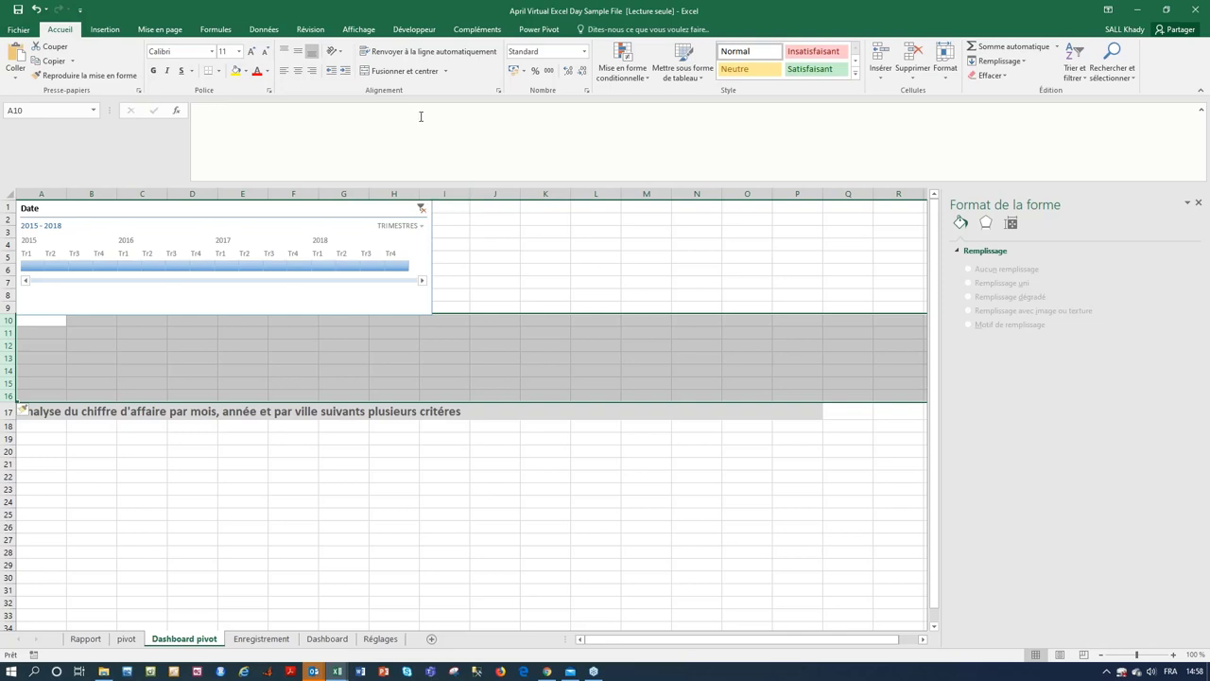
pyautogui.click(359, 32)
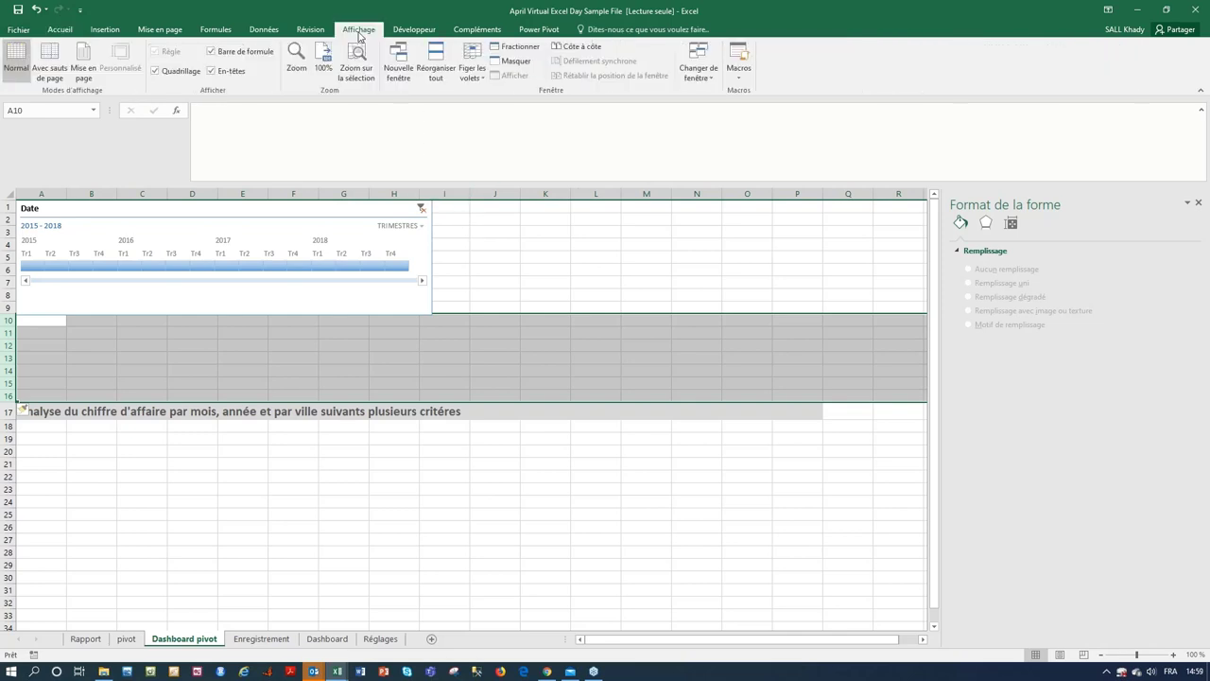
pyautogui.click(155, 71)
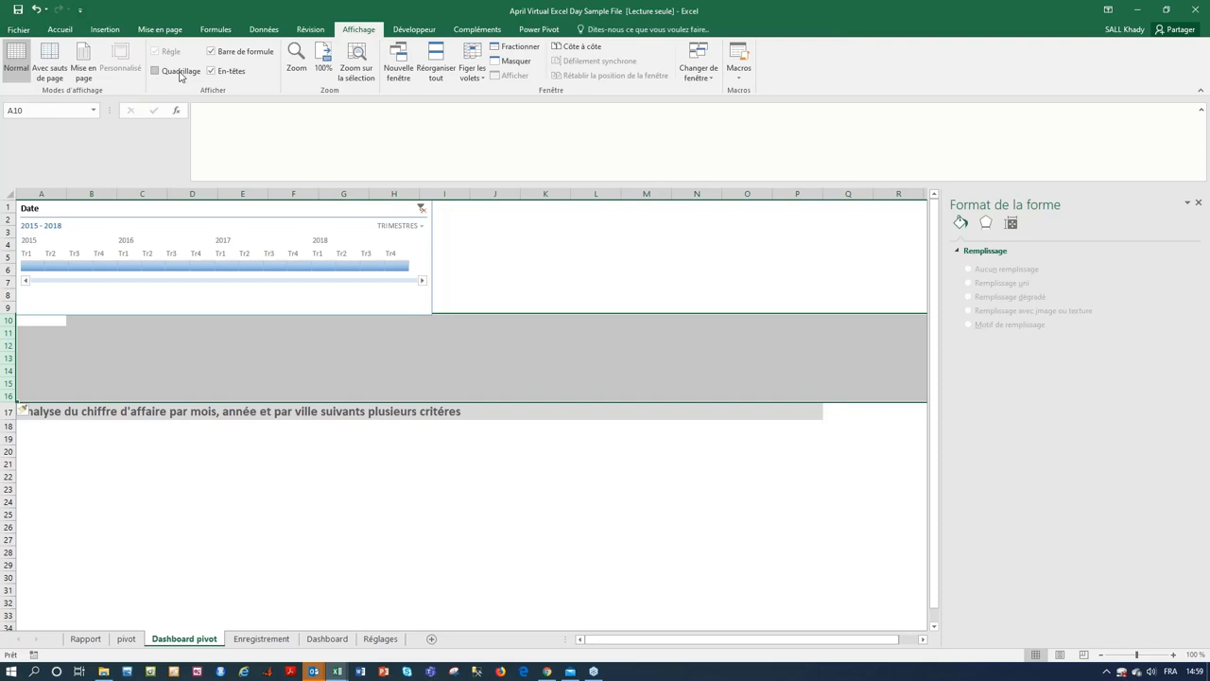
pyautogui.click(10, 192)
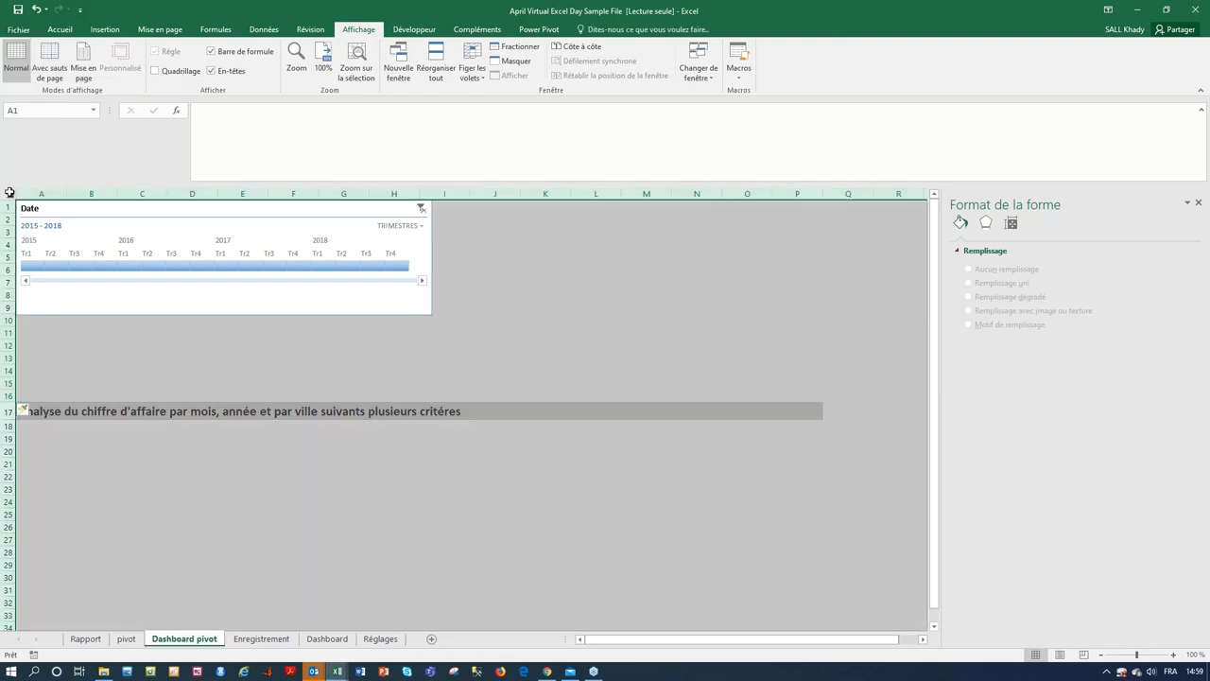
pyautogui.click(72, 32)
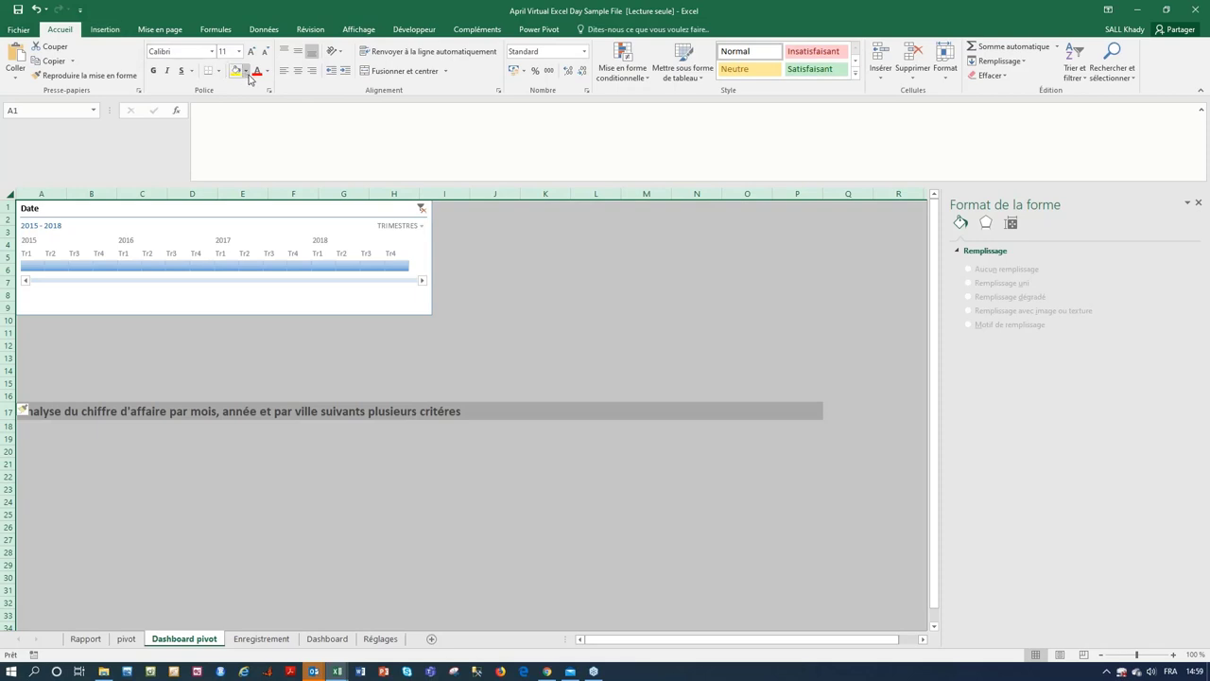
pyautogui.click(453, 295)
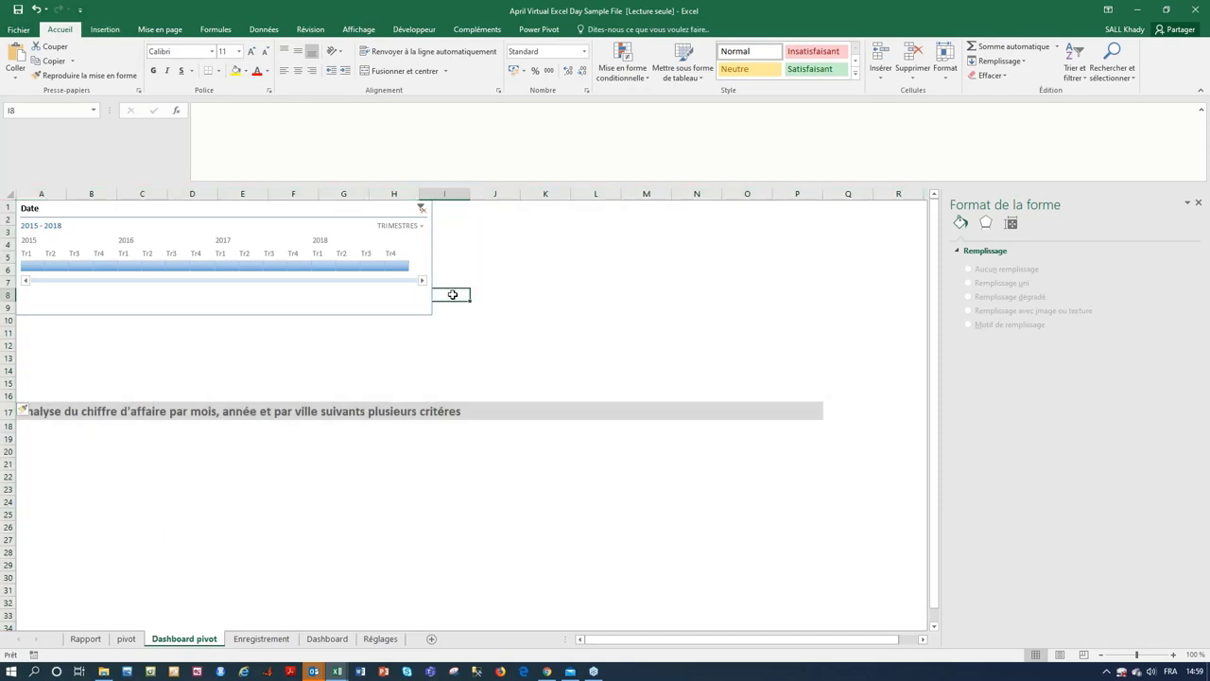
# - Cut all five slicers from the pivot sheet and paste them at J1 on Dashboard pivot
pyautogui.click(126, 639)
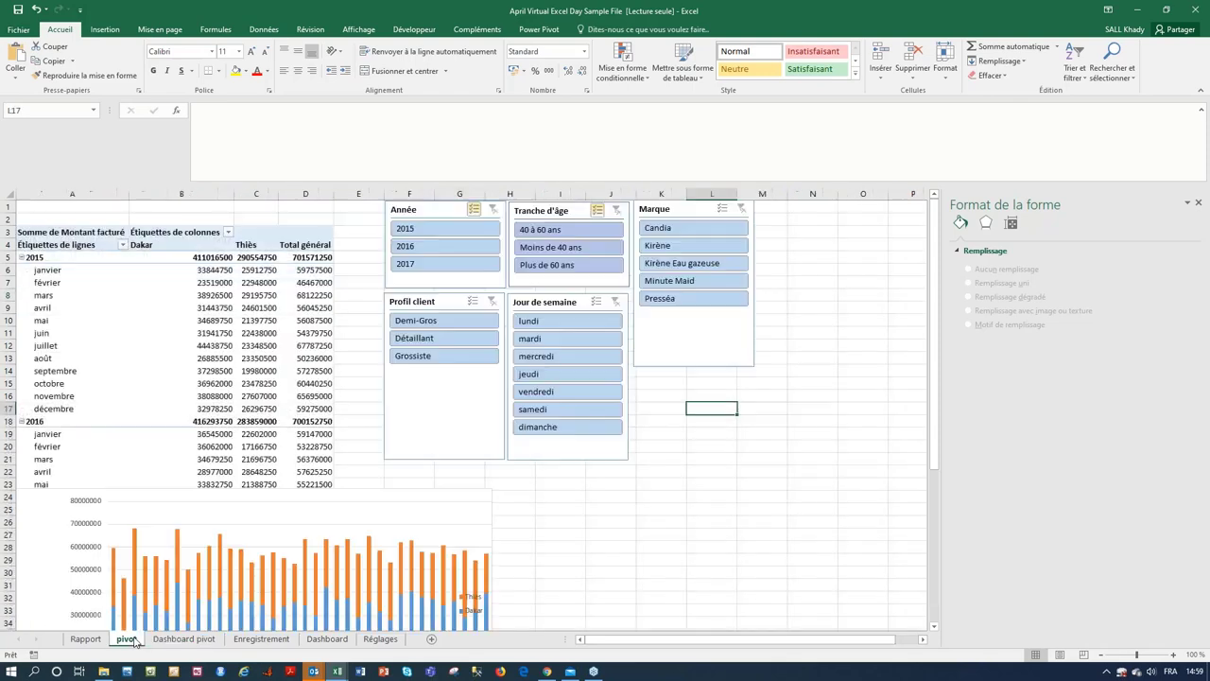
pyautogui.click(454, 210)
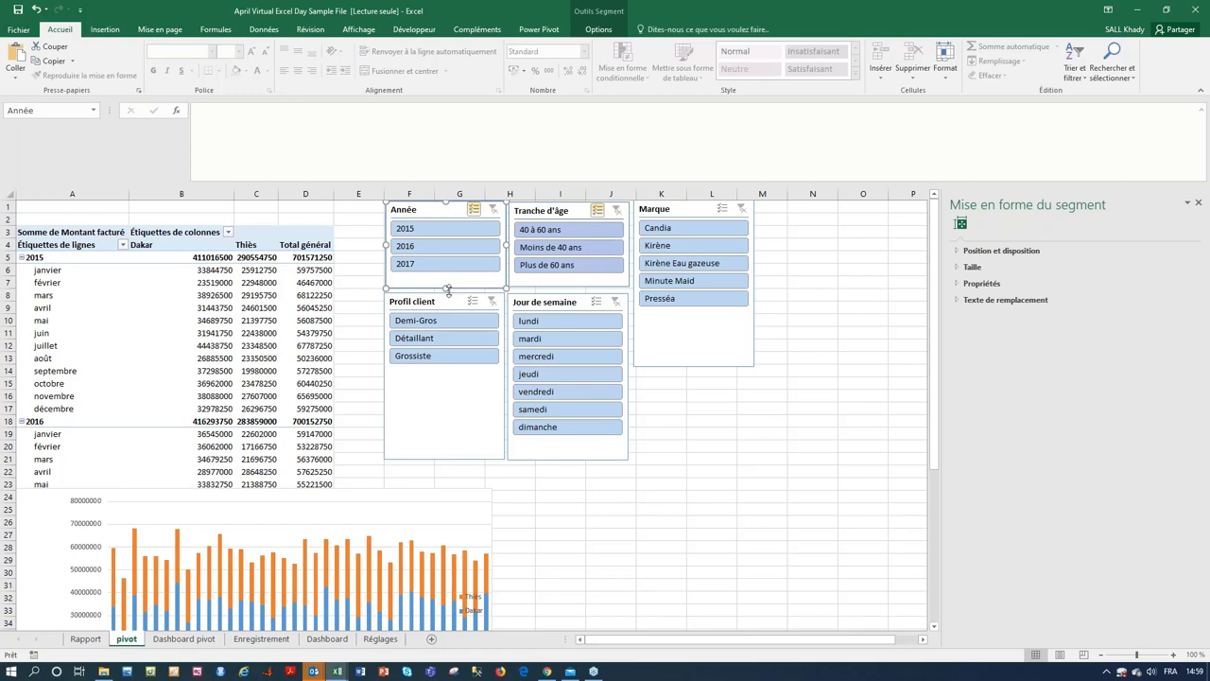
pyautogui.keyDown('ctrl'); pyautogui.click(477, 383); pyautogui.keyUp('ctrl')
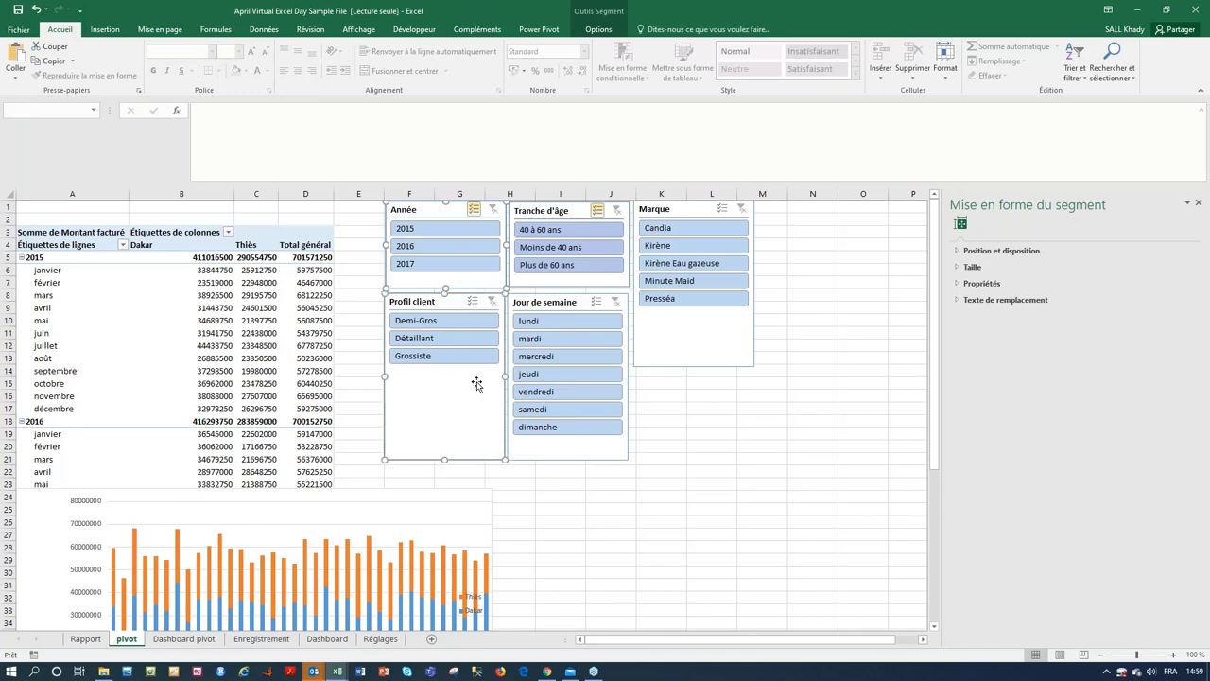
pyautogui.keyDown('ctrl'); pyautogui.click(604, 285); pyautogui.keyUp('ctrl')
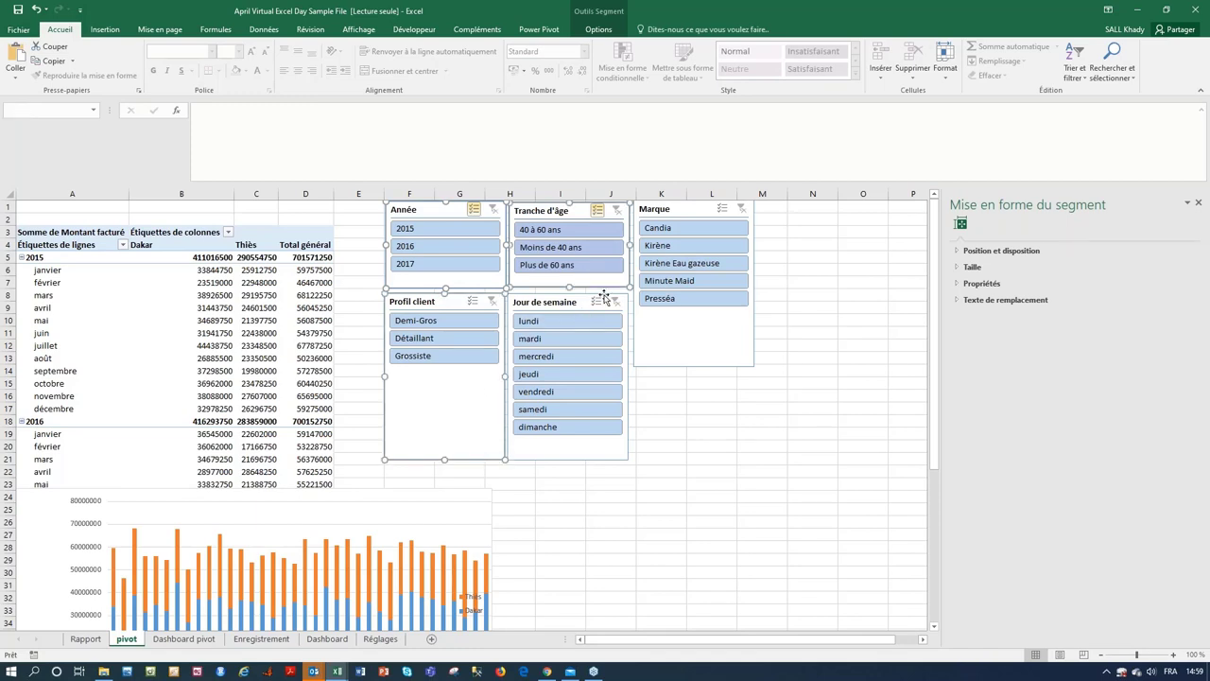
pyautogui.keyDown('ctrl'); pyautogui.click(603, 458); pyautogui.keyUp('ctrl')
pyautogui.keyDown('ctrl'); pyautogui.click(690, 350); pyautogui.keyUp('ctrl')
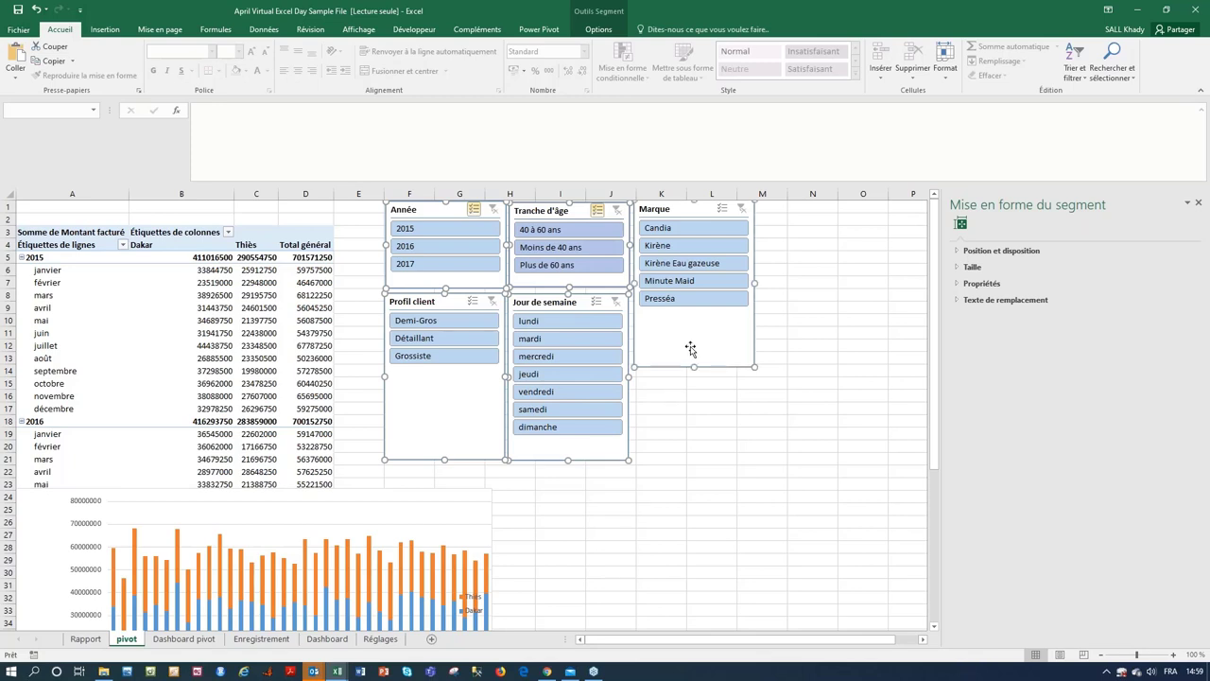
pyautogui.hotkey('ctrl', 'x')
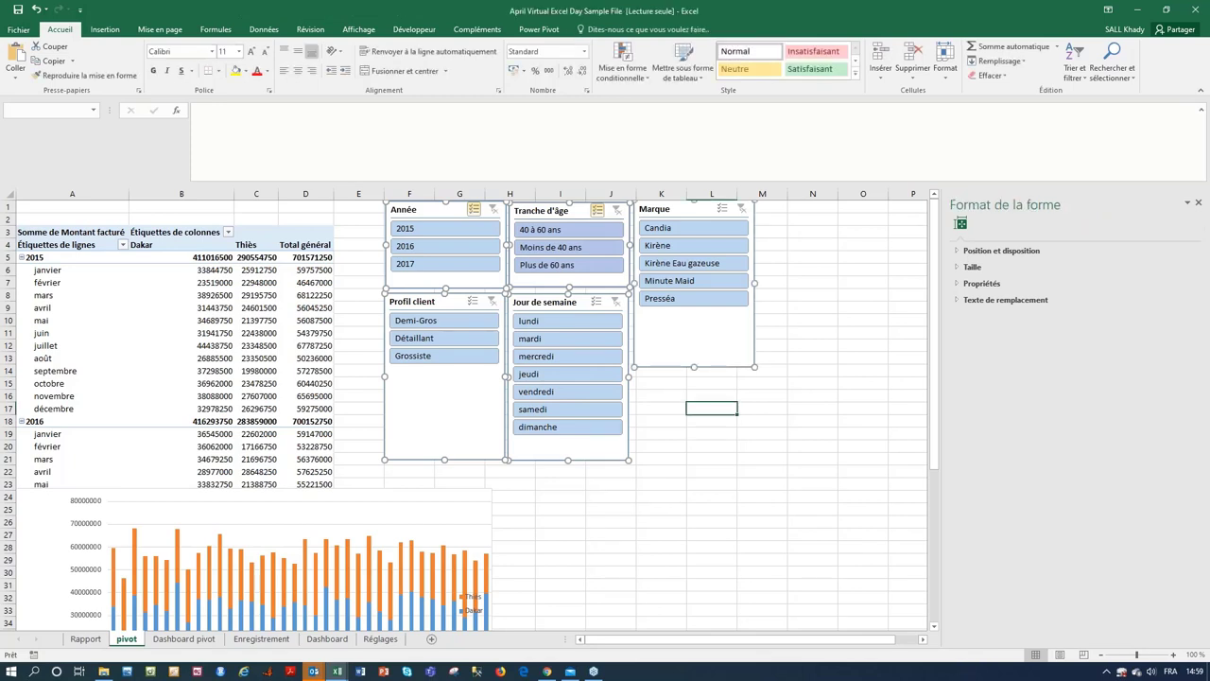
pyautogui.click(185, 639)
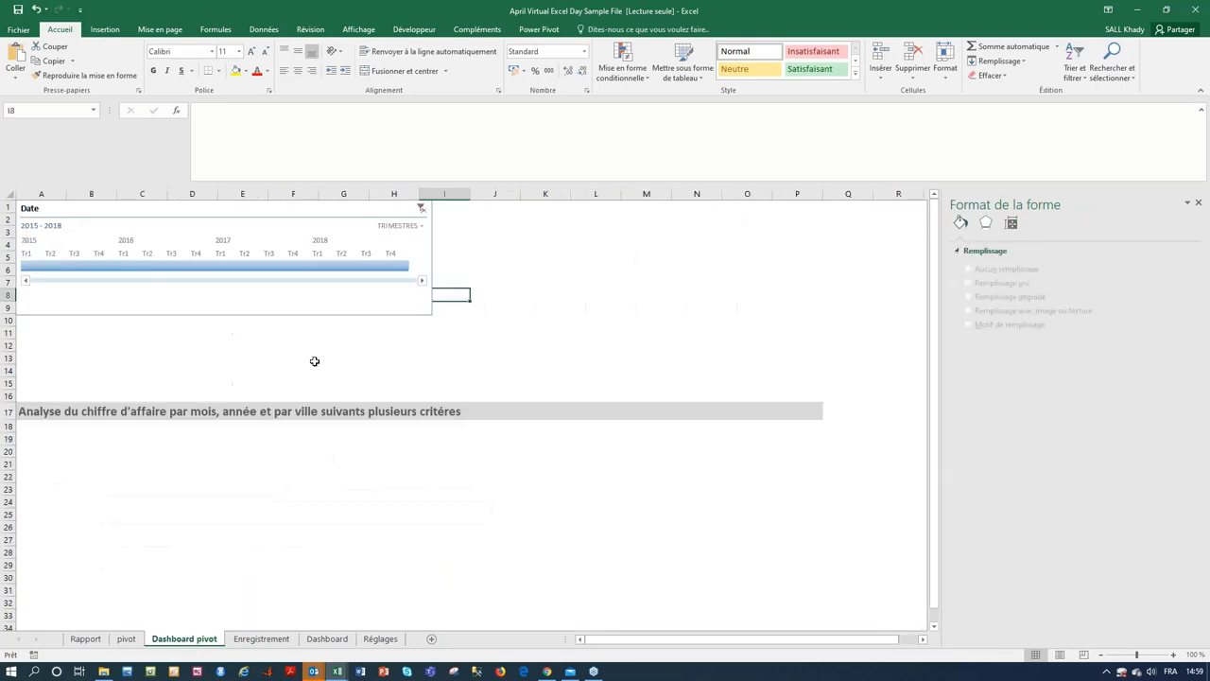
pyautogui.click(494, 208)
pyautogui.hotkey('ctrl', 'v')
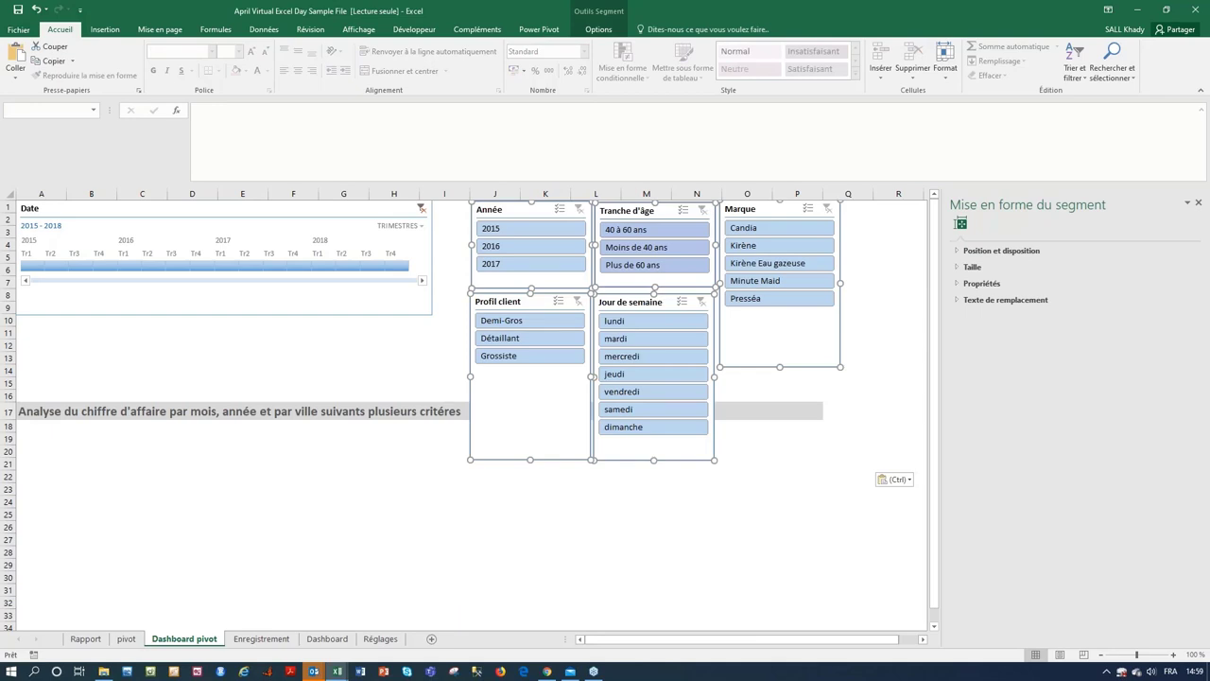
# - Shrink Profil client to its three items and place Jour de semaine under the Date timeline
pyautogui.click(446, 355)
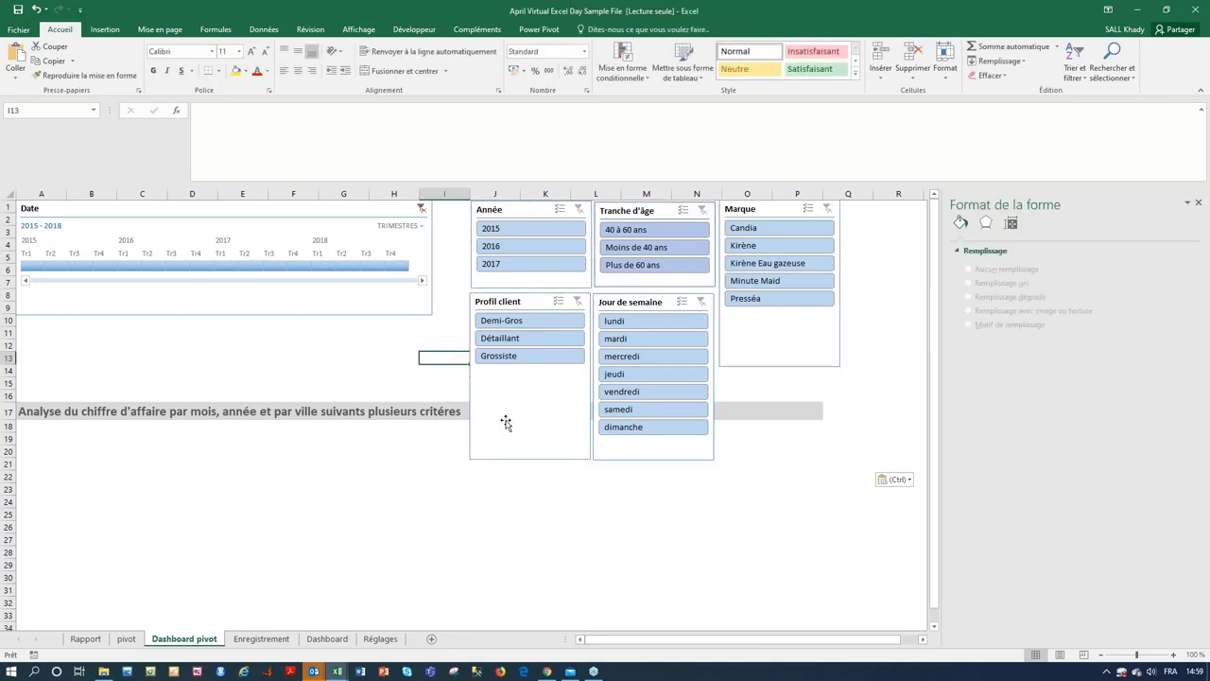
pyautogui.click(530, 450)
pyautogui.moveTo(531, 460); pyautogui.dragTo(533, 374)
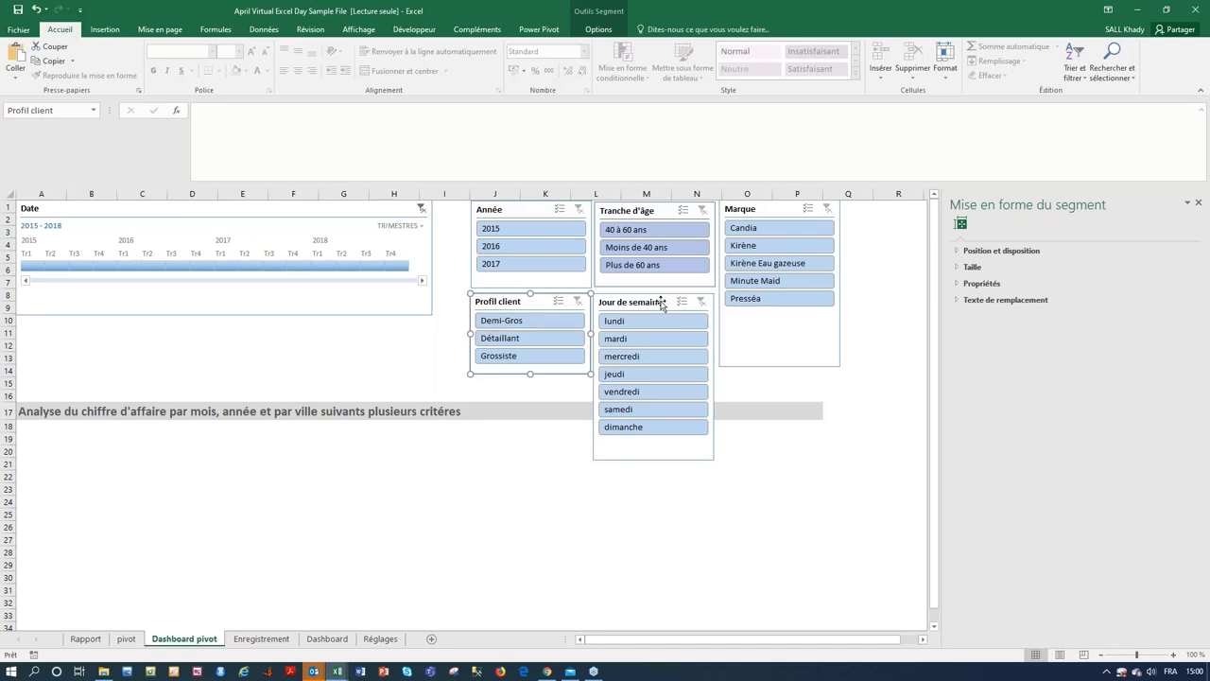
pyautogui.moveTo(646, 300); pyautogui.dragTo(67, 323)
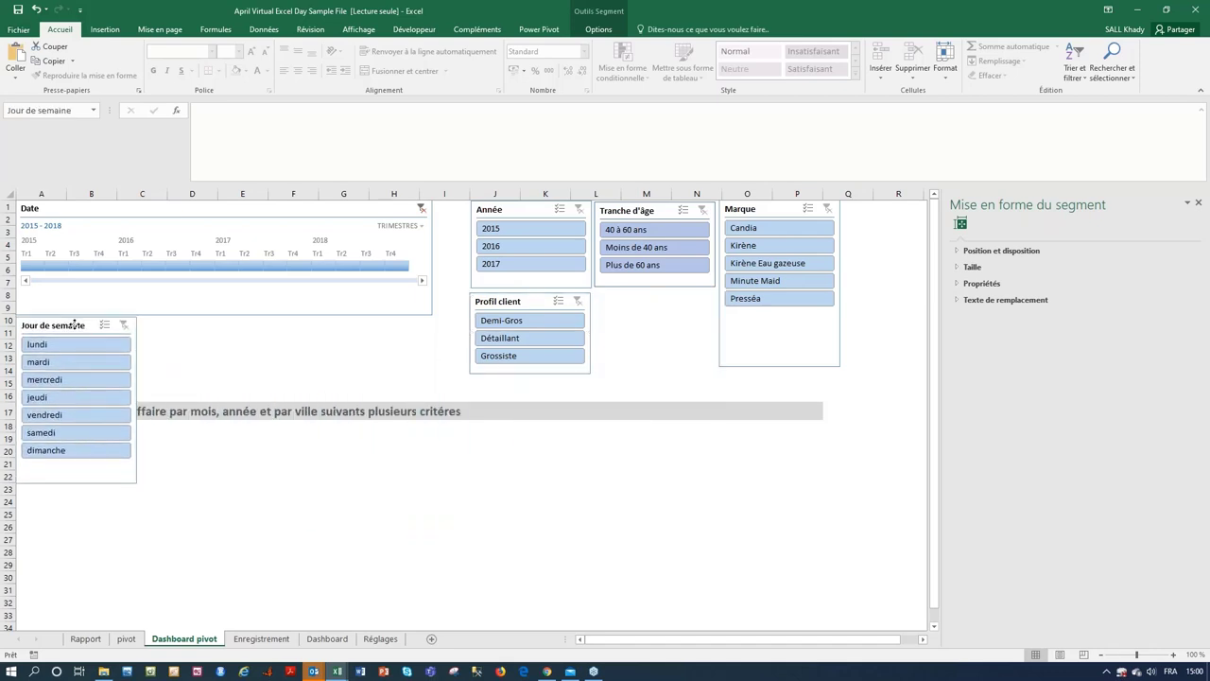
pyautogui.click(180, 410)
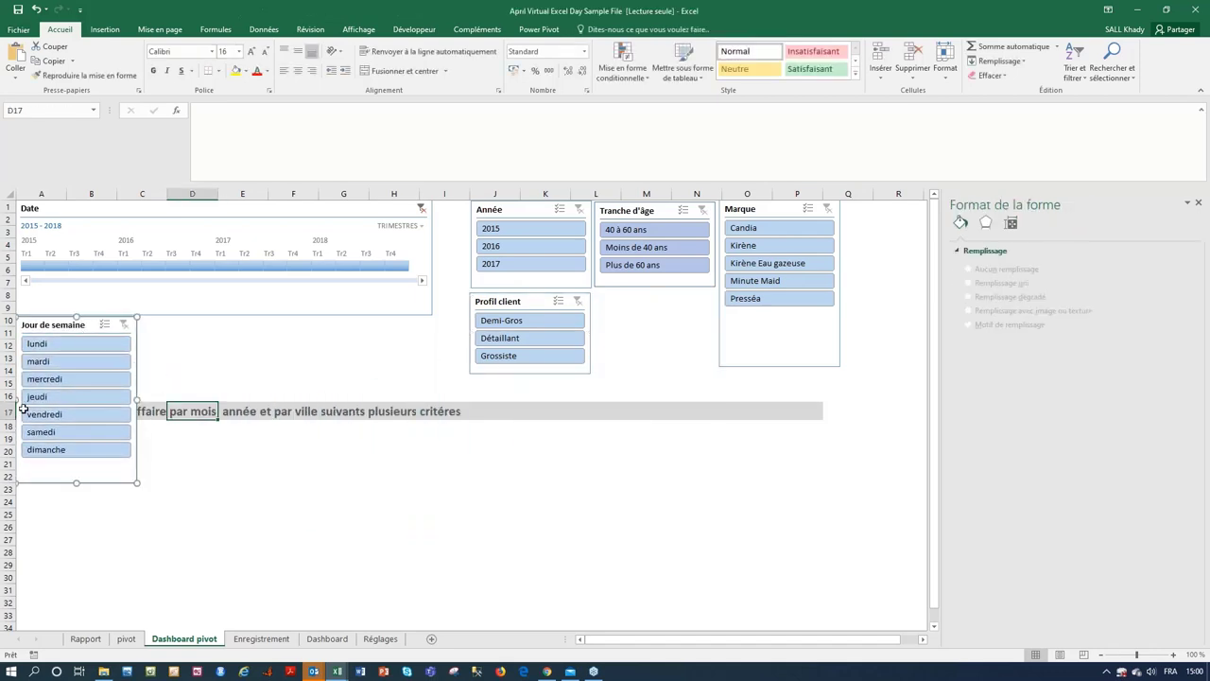
# - Insert blank rows above the title so it moves down to row 24
pyautogui.moveTo(7, 412); pyautogui.dragTo(27, 492)
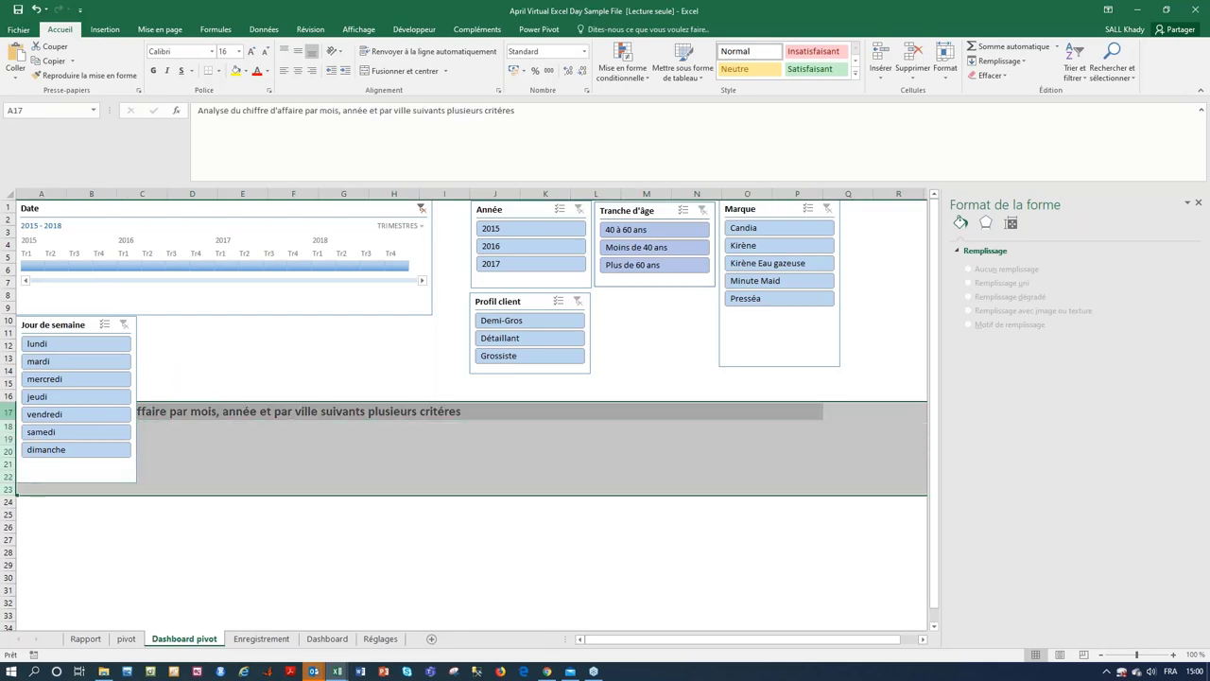
pyautogui.rightClick(185, 481)
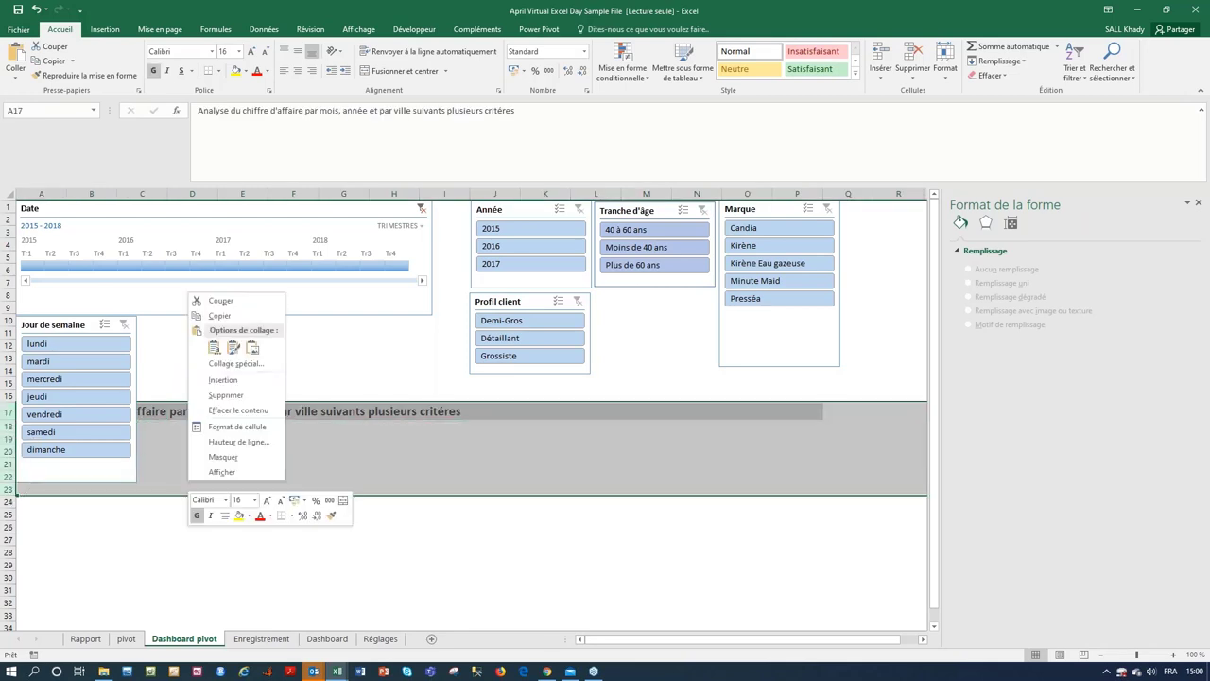
pyautogui.click(244, 385)
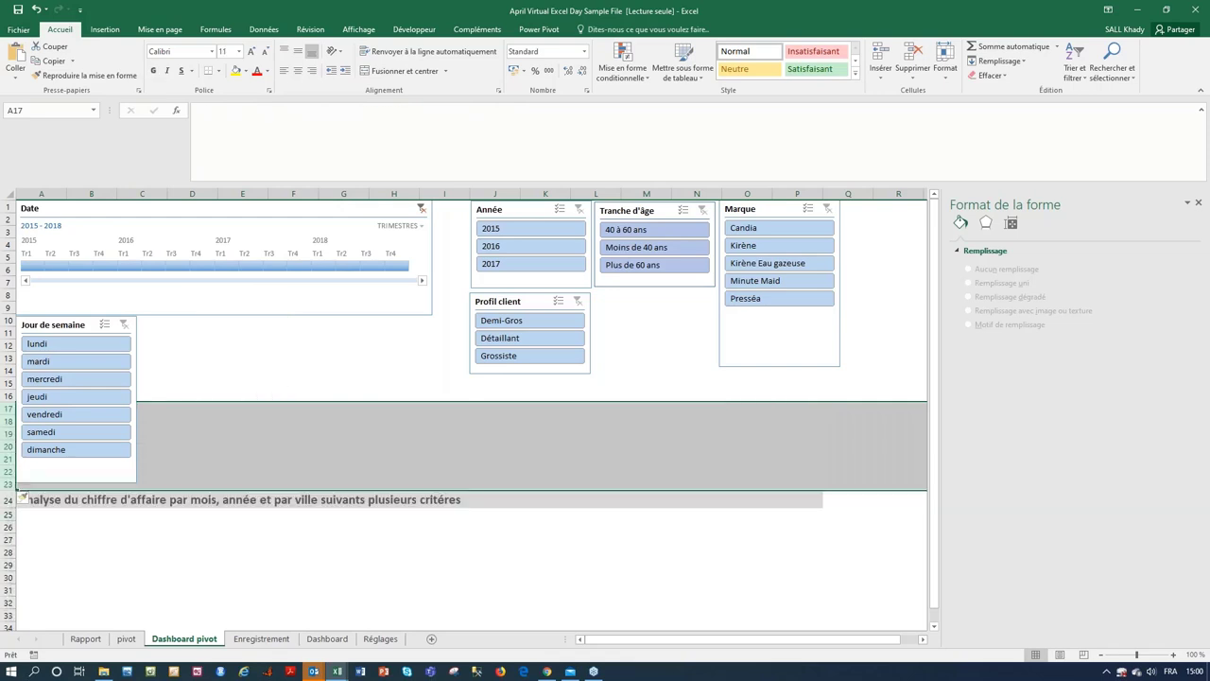
# - Arrange Profil client, Année, Tranche d'âge and Marque beside Jour de semaine below the timeline
pyautogui.moveTo(518, 305); pyautogui.dragTo(186, 324)
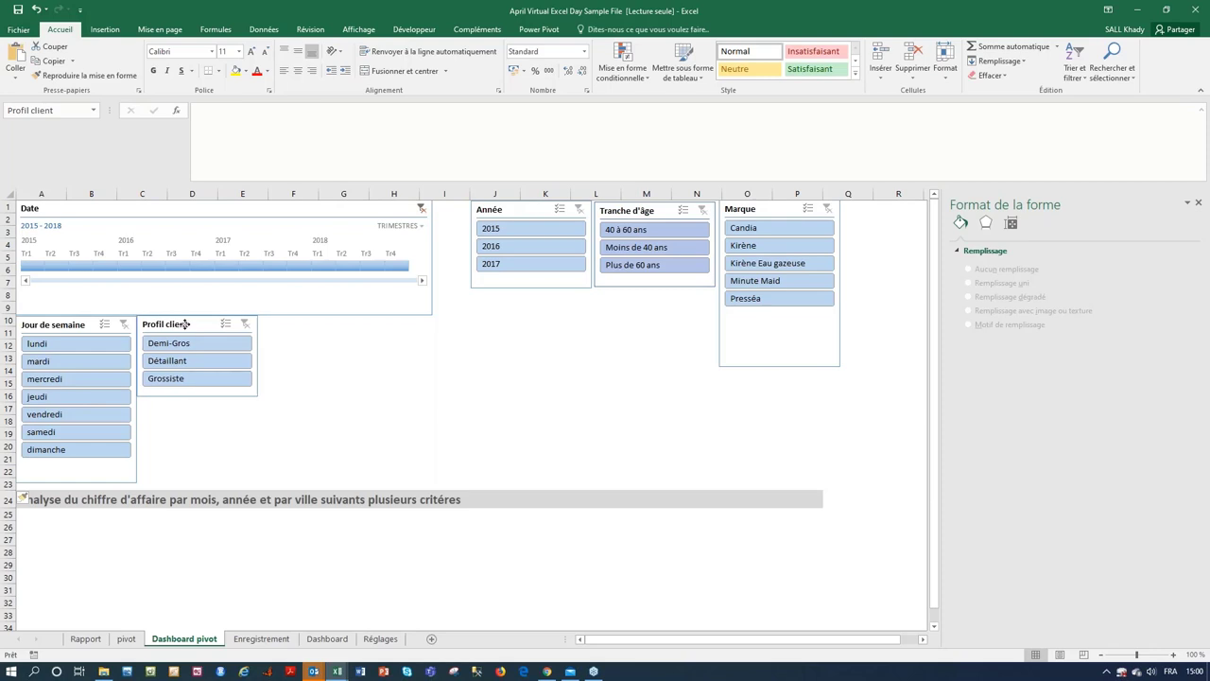
pyautogui.click(501, 208)
pyautogui.moveTo(488, 209); pyautogui.dragTo(156, 404)
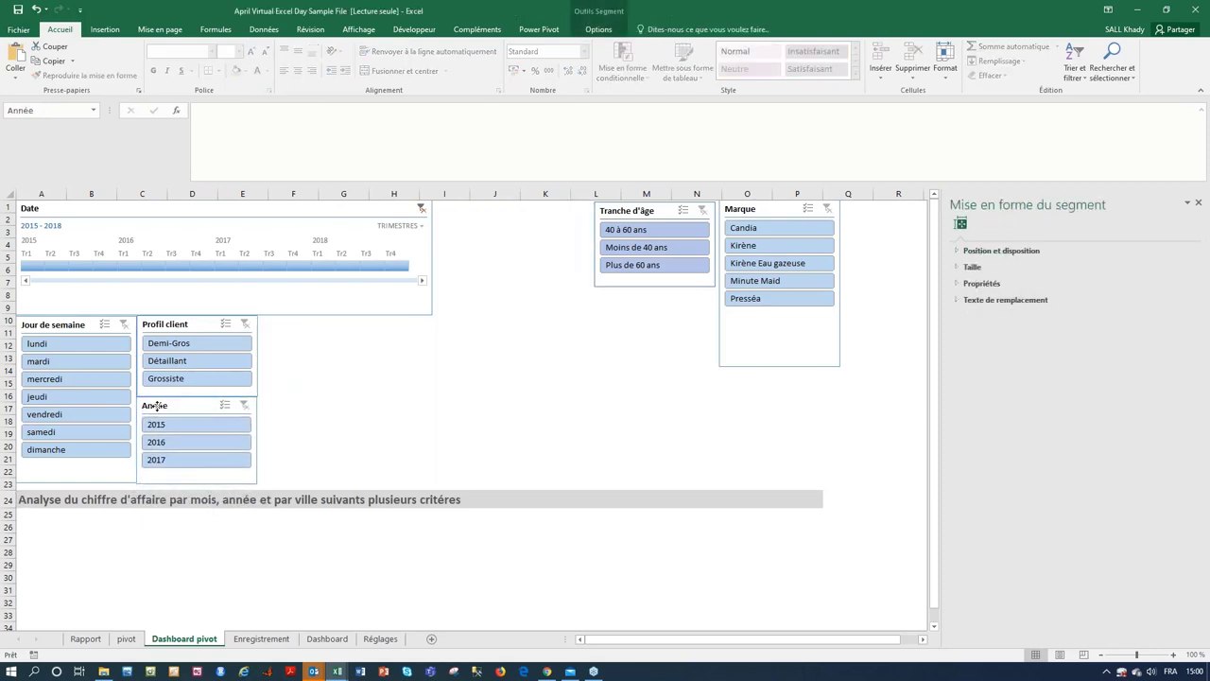
pyautogui.moveTo(628, 214); pyautogui.dragTo(290, 323)
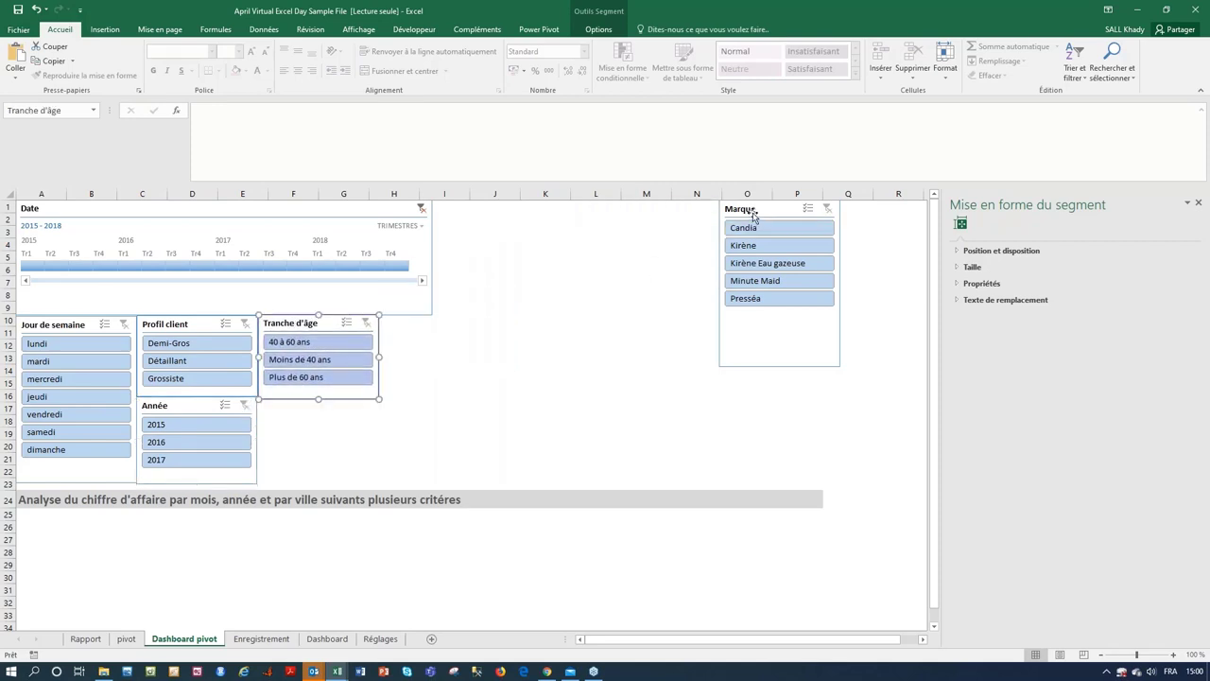
pyautogui.moveTo(754, 210); pyautogui.dragTo(412, 326)
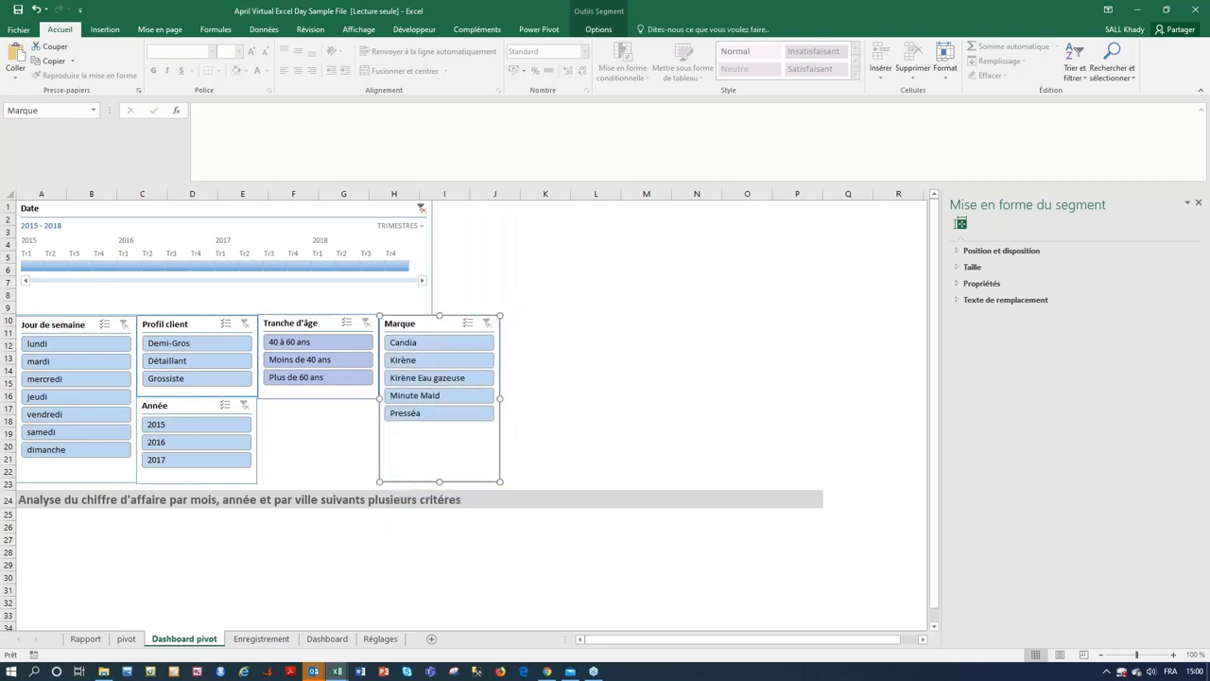
# - Cut the stacked Dakar/Thiès chart from the pivot sheet and paste it at A25 on Dashboard pivot
pyautogui.click(127, 639)
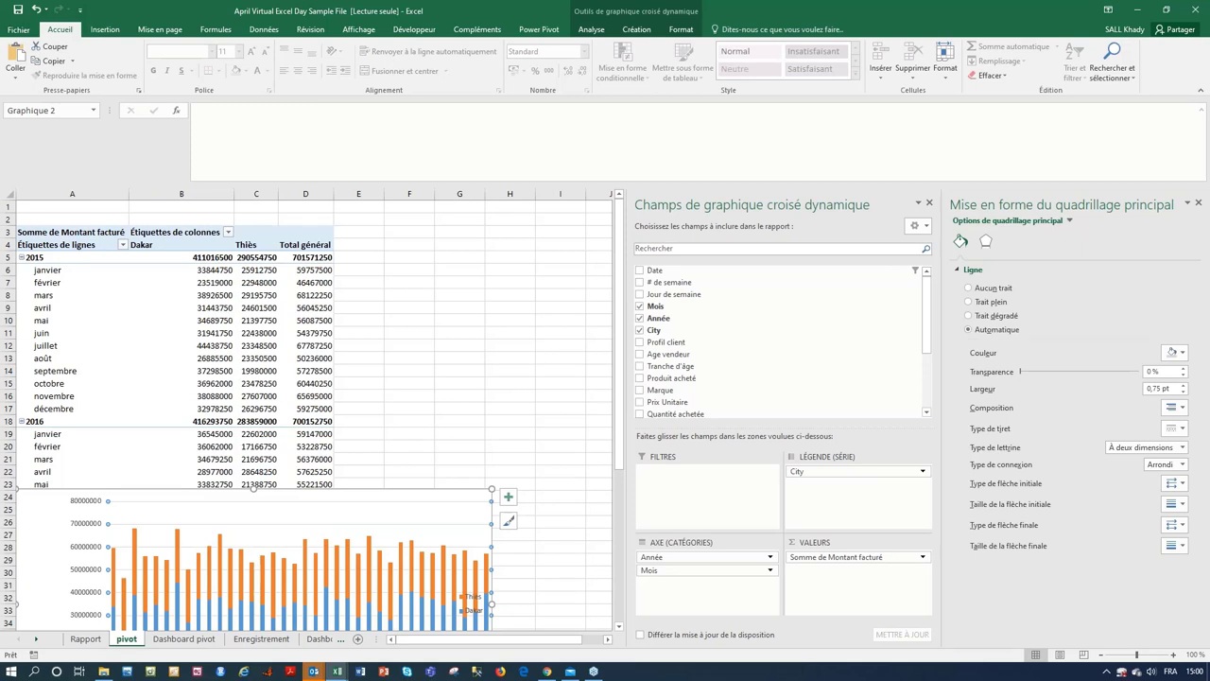
pyautogui.click(507, 496)
pyautogui.click(508, 520)
pyautogui.click(374, 511)
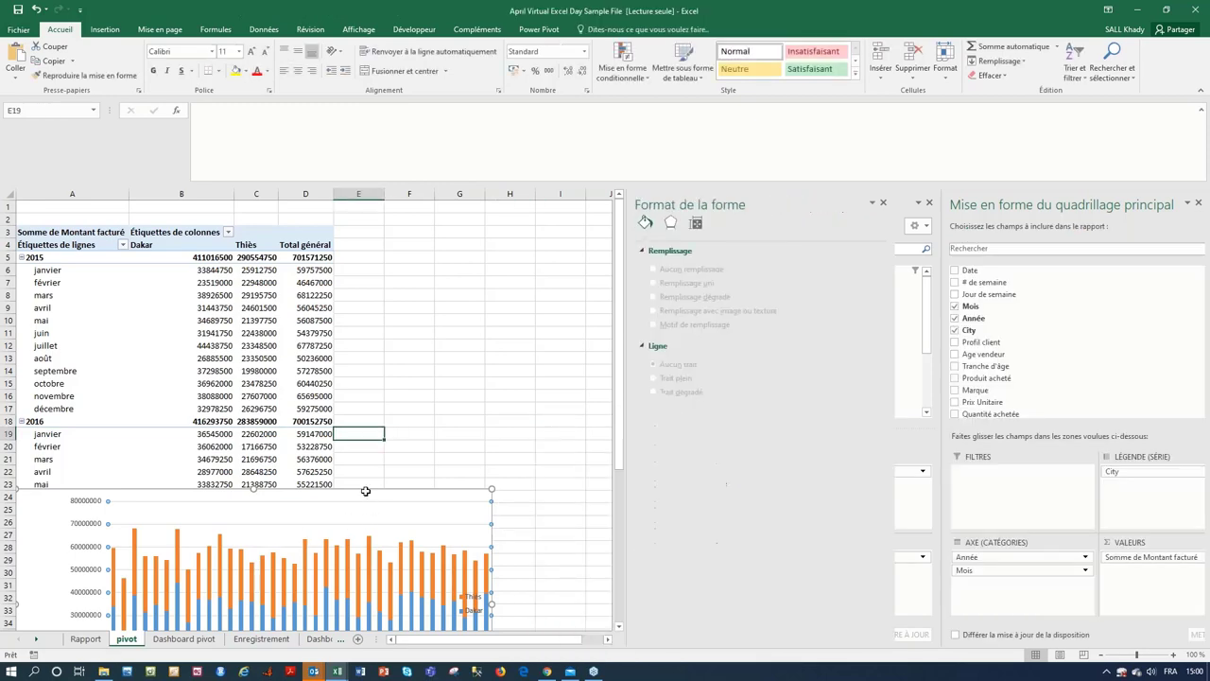
pyautogui.press('Delete')
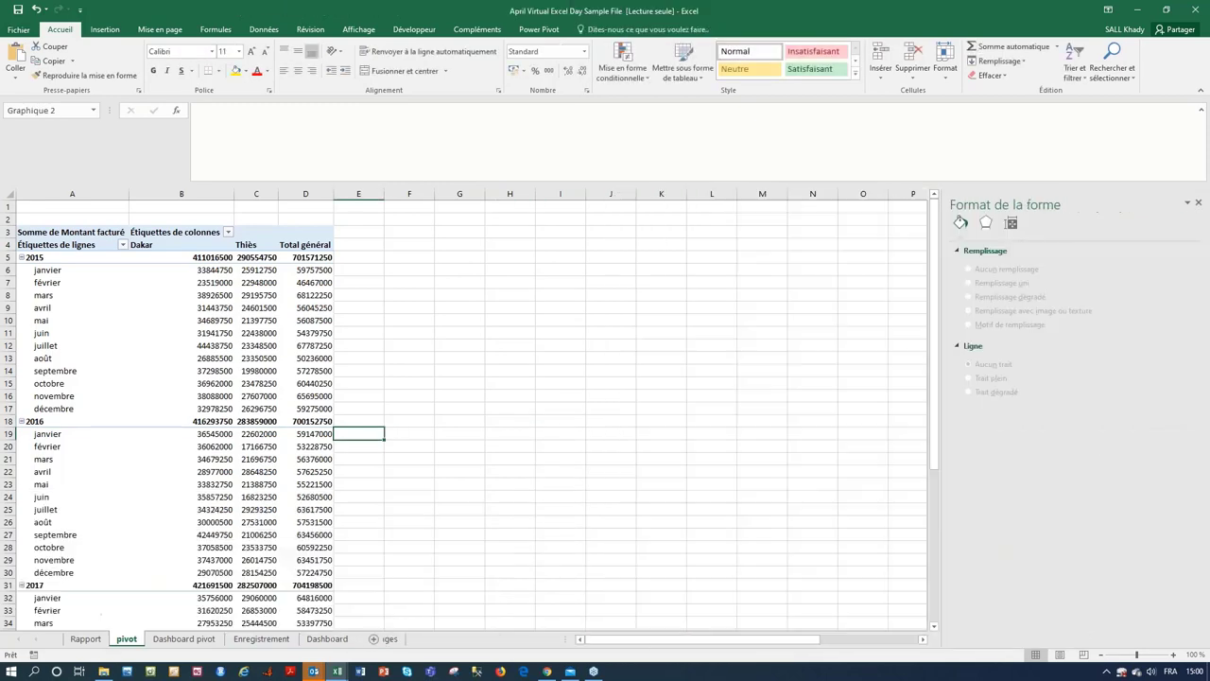
pyautogui.click(184, 639)
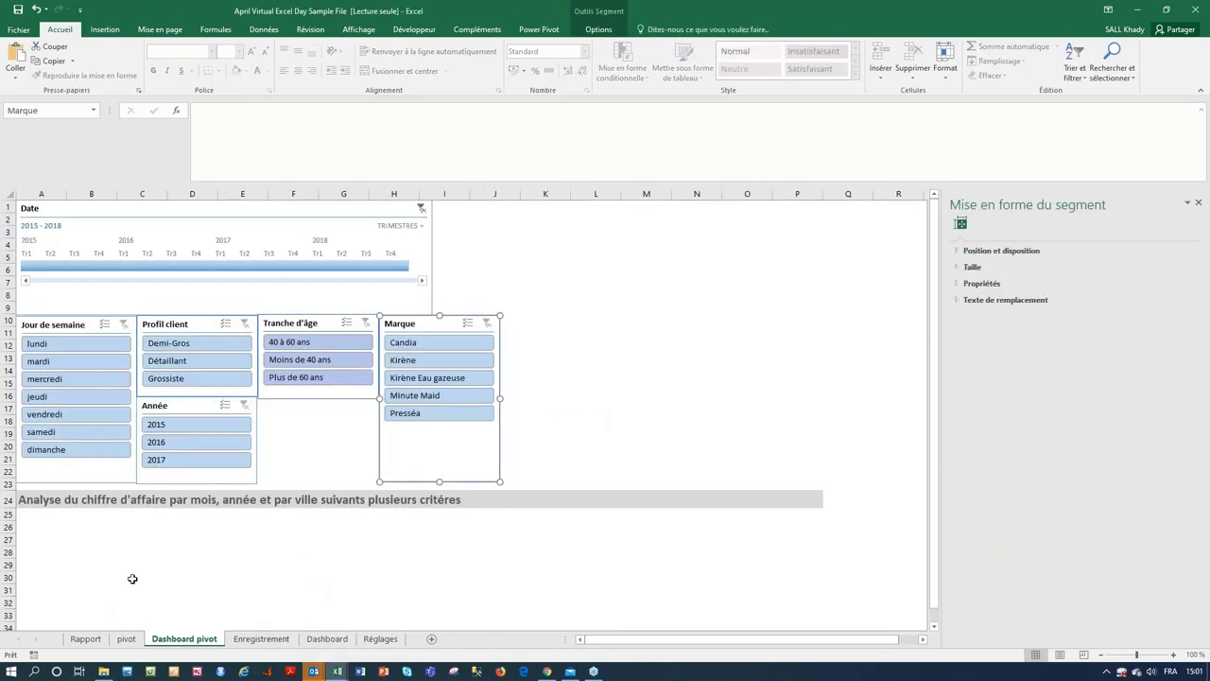
pyautogui.click(42, 515)
pyautogui.rightClick(42, 515)
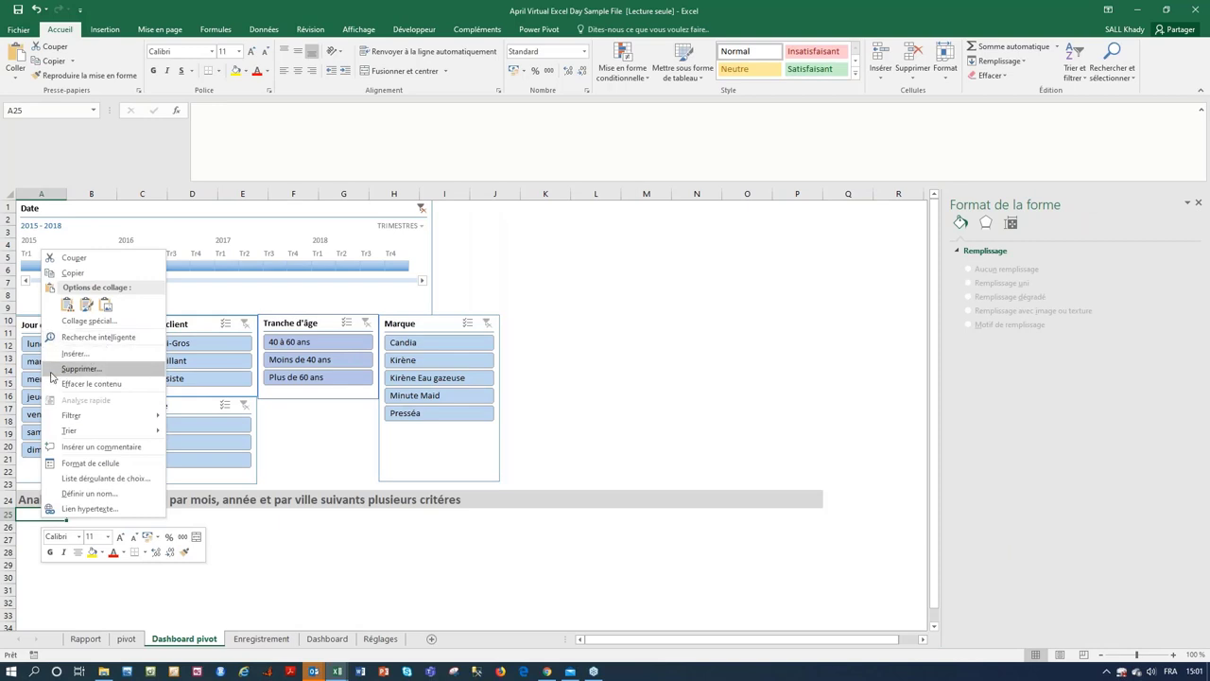
pyautogui.click(21, 516)
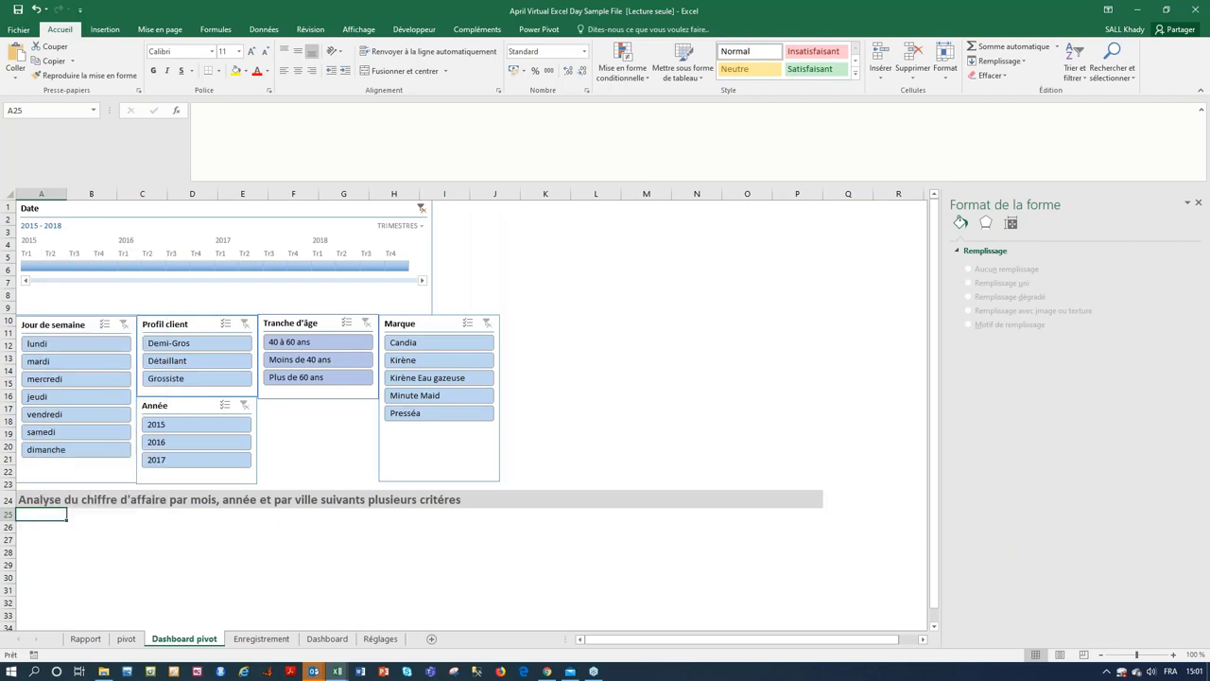
pyautogui.hotkey('ctrl', 'v')
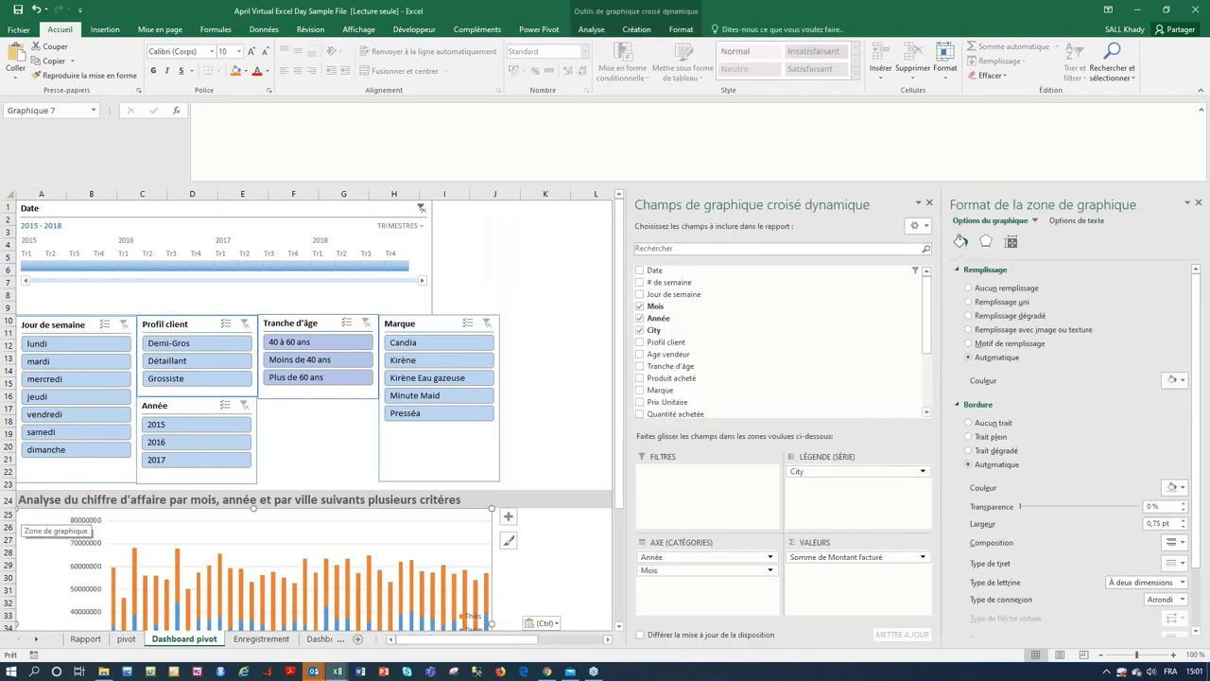
# - Shift the pasted chart further right, stretched wider beneath the row-24 title
pyautogui.click(541, 455)
pyautogui.scroll(-6, 495, 475)
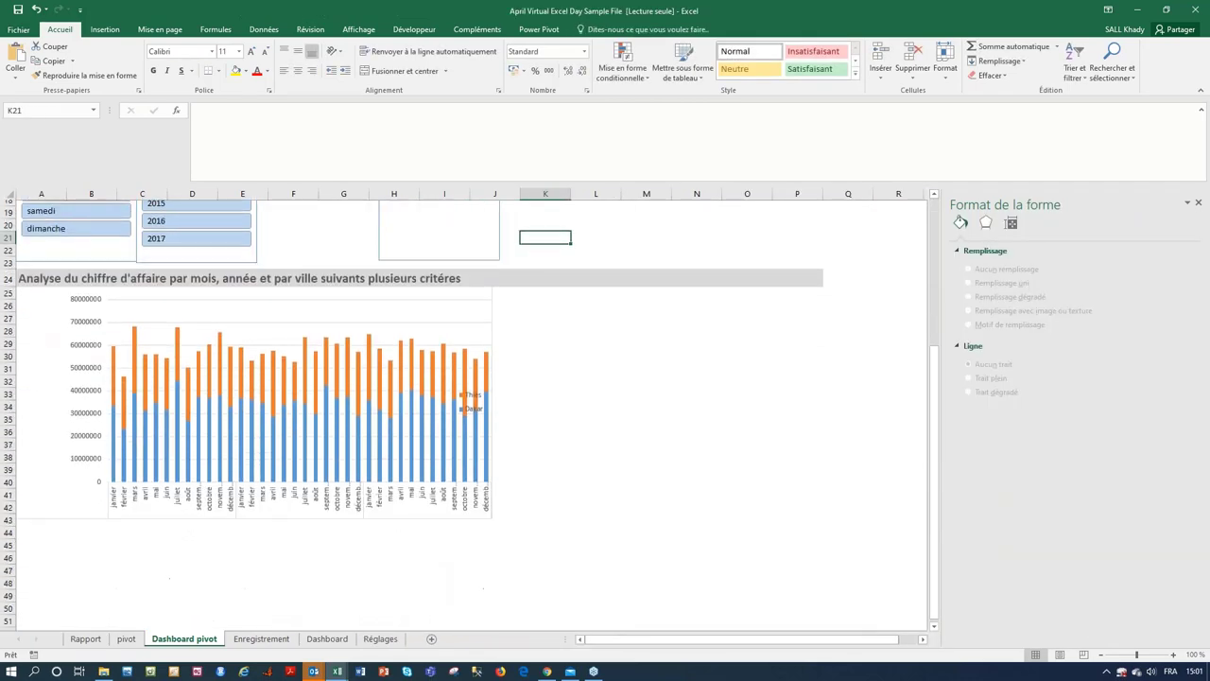
pyautogui.click(484, 507)
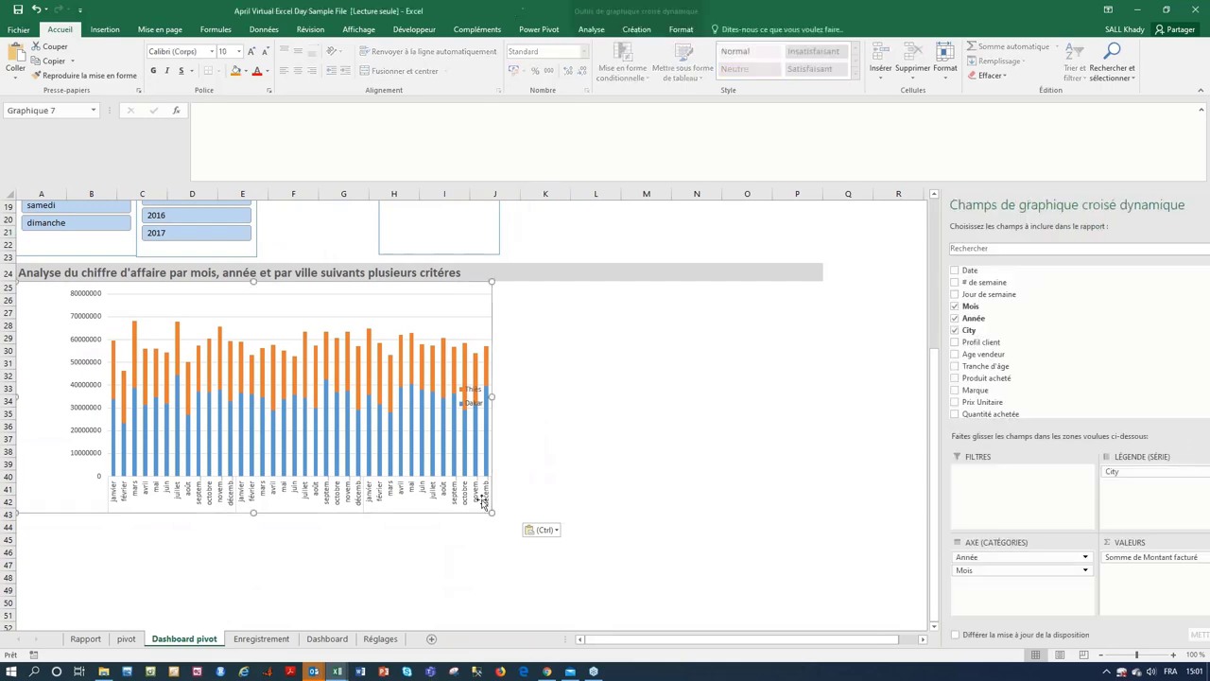
pyautogui.moveTo(496, 403); pyautogui.dragTo(564, 395)
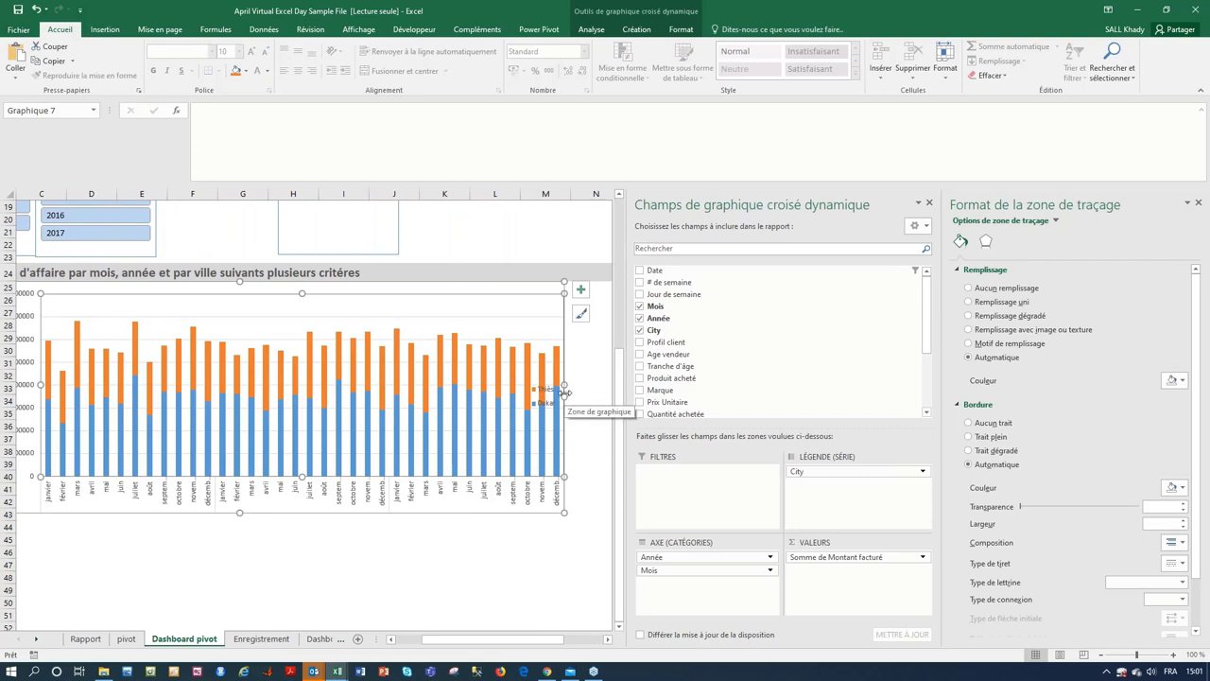
pyautogui.moveTo(564, 395); pyautogui.dragTo(514, 395)
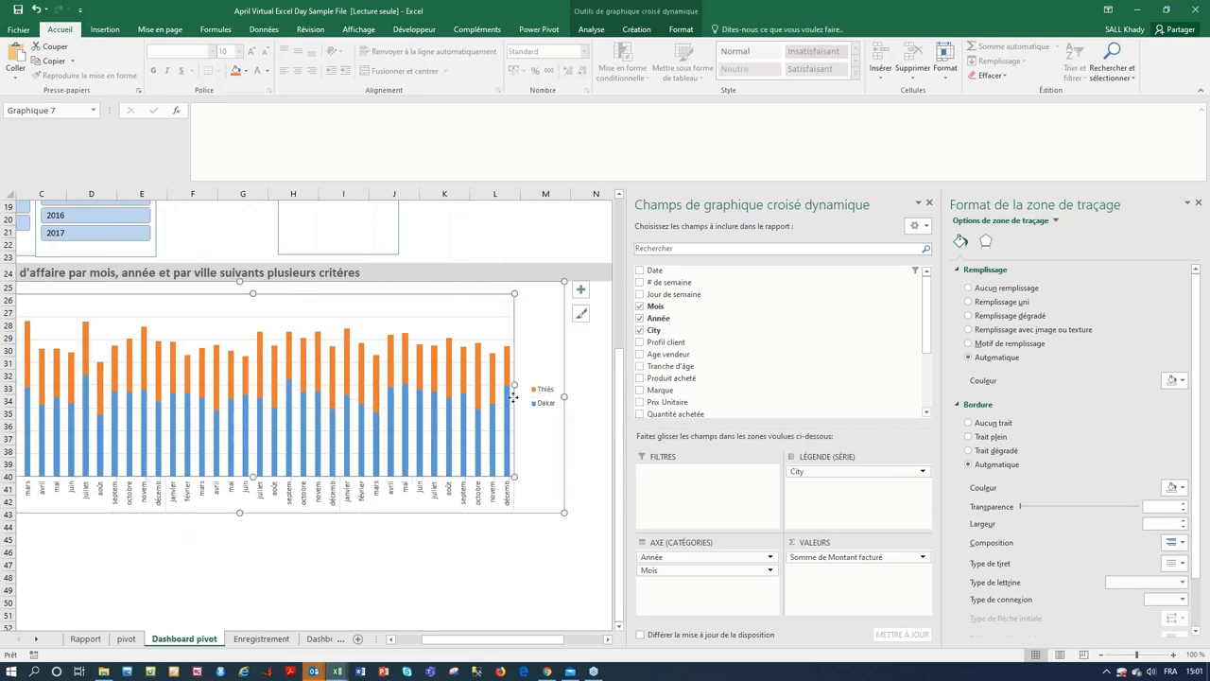
pyautogui.hotkey('ctrl', 'z')
pyautogui.hotkey('ctrl', 'z')
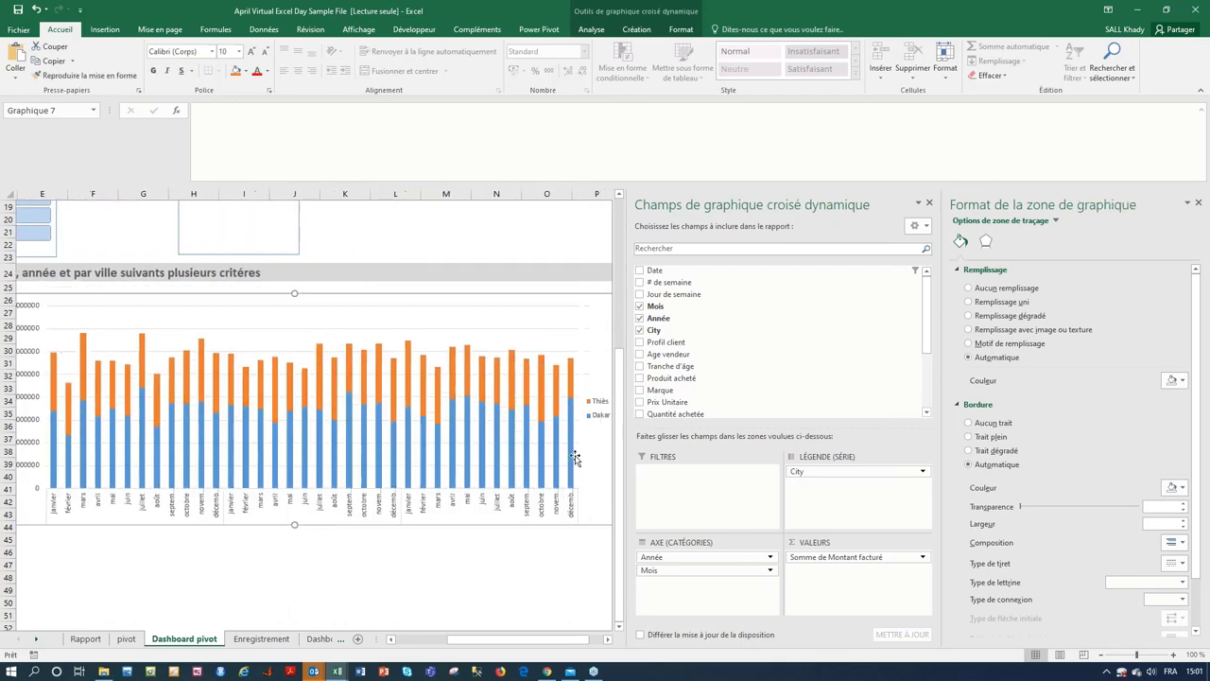
pyautogui.click(554, 550)
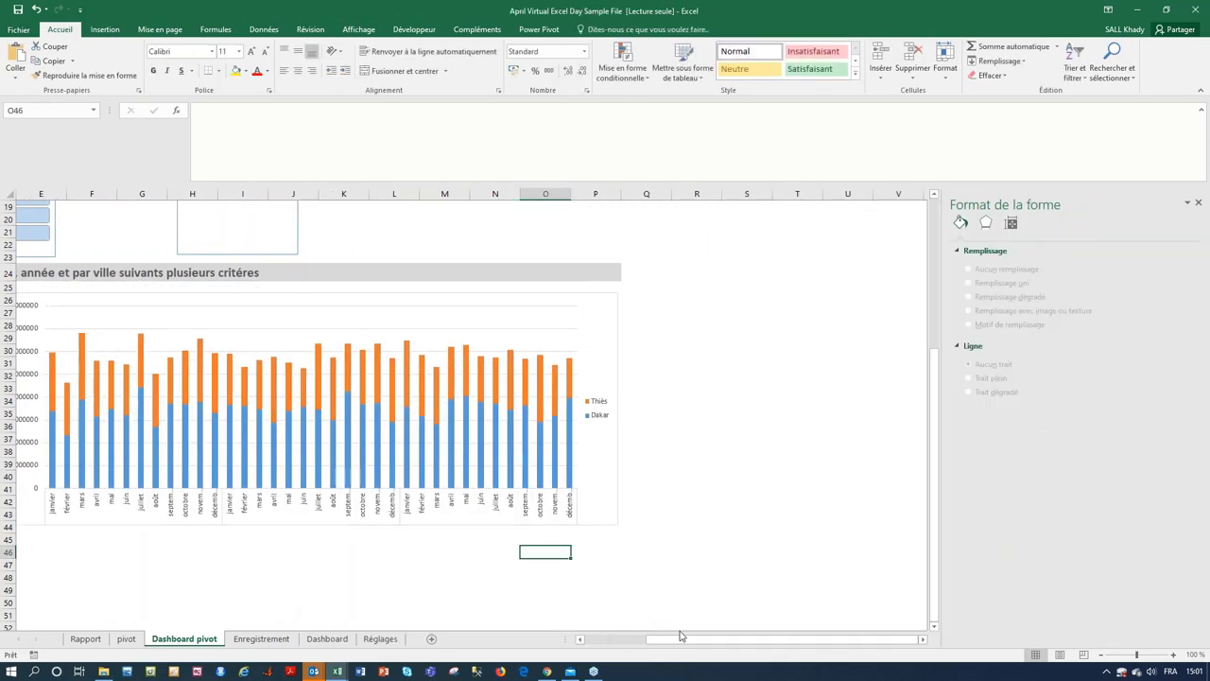
pyautogui.moveTo(683, 639); pyautogui.dragTo(553, 659)
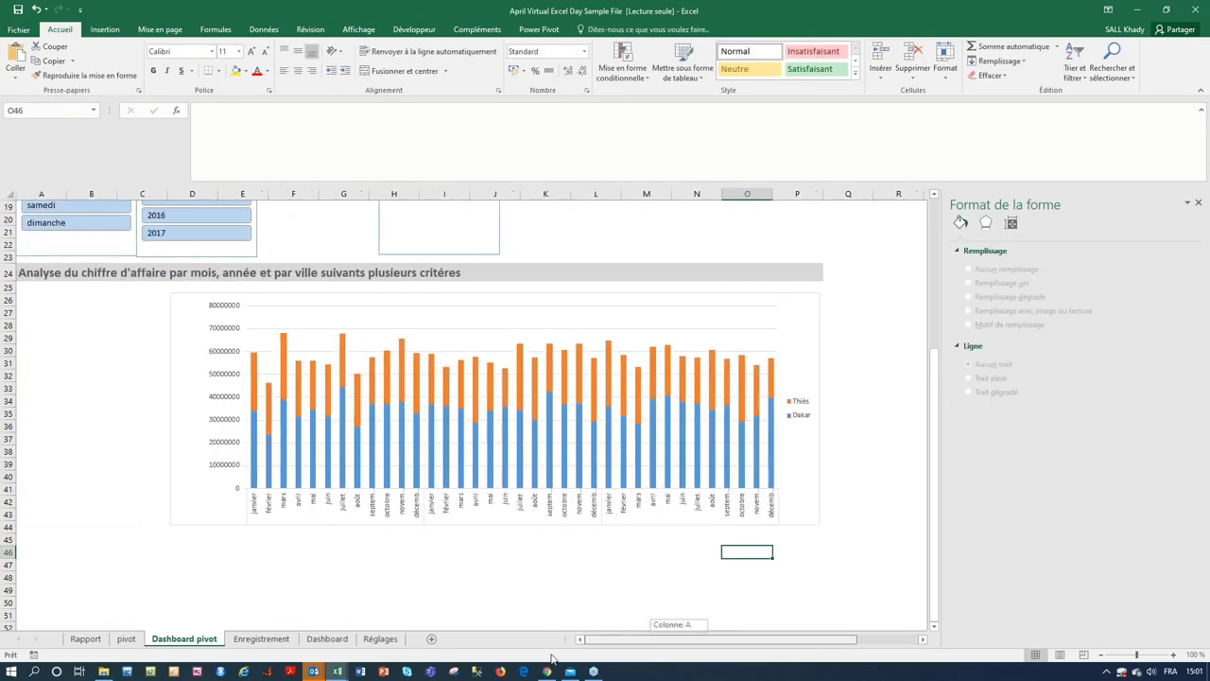
pyautogui.click(372, 322)
pyautogui.moveTo(302, 331); pyautogui.dragTo(300, 331)
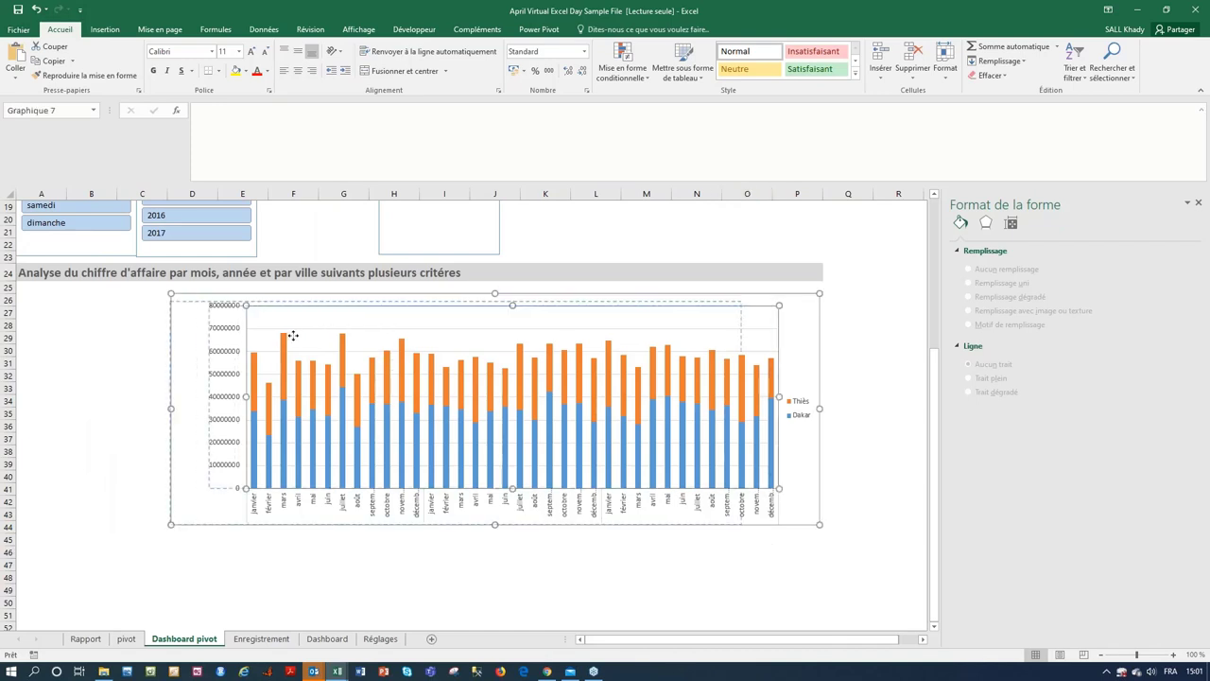
pyautogui.doubleClick(242, 338)
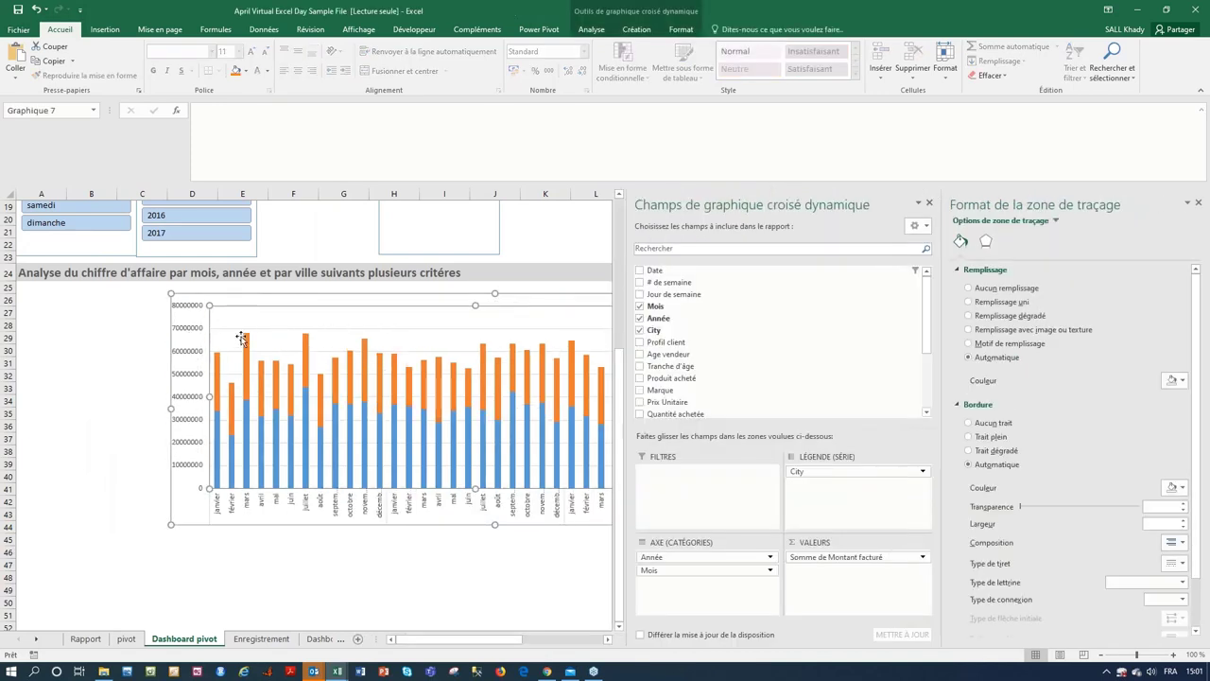
pyautogui.moveTo(193, 326); pyautogui.dragTo(69, 318)
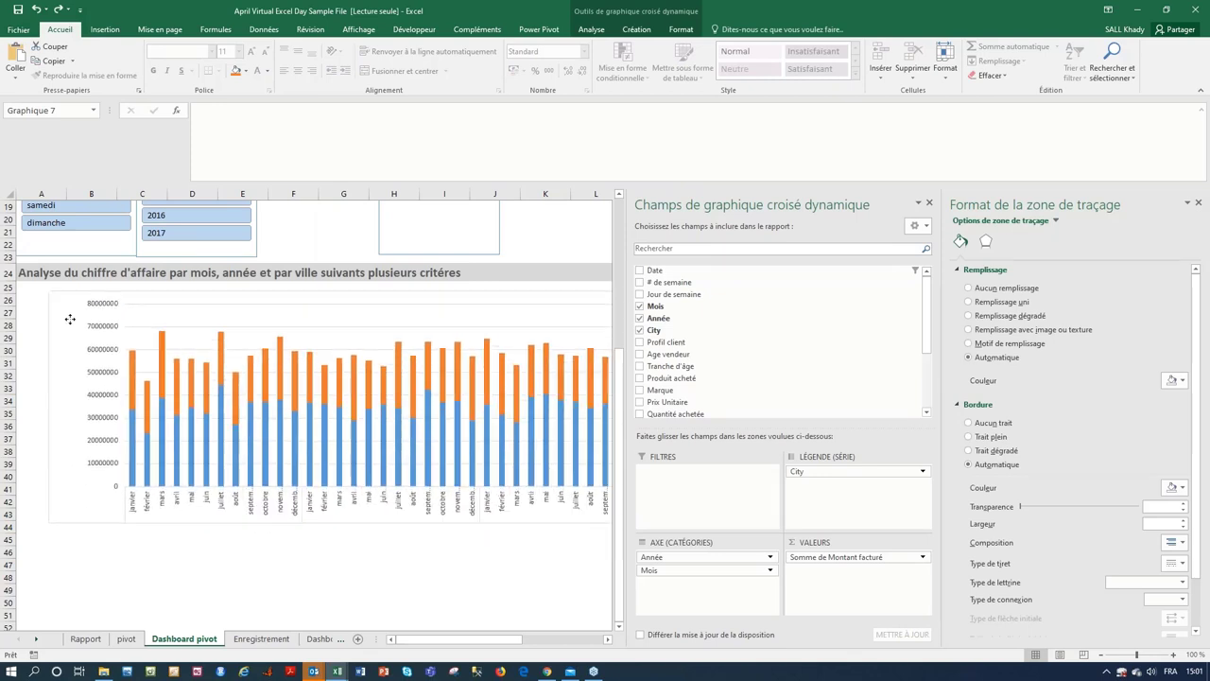
pyautogui.click(636, 31)
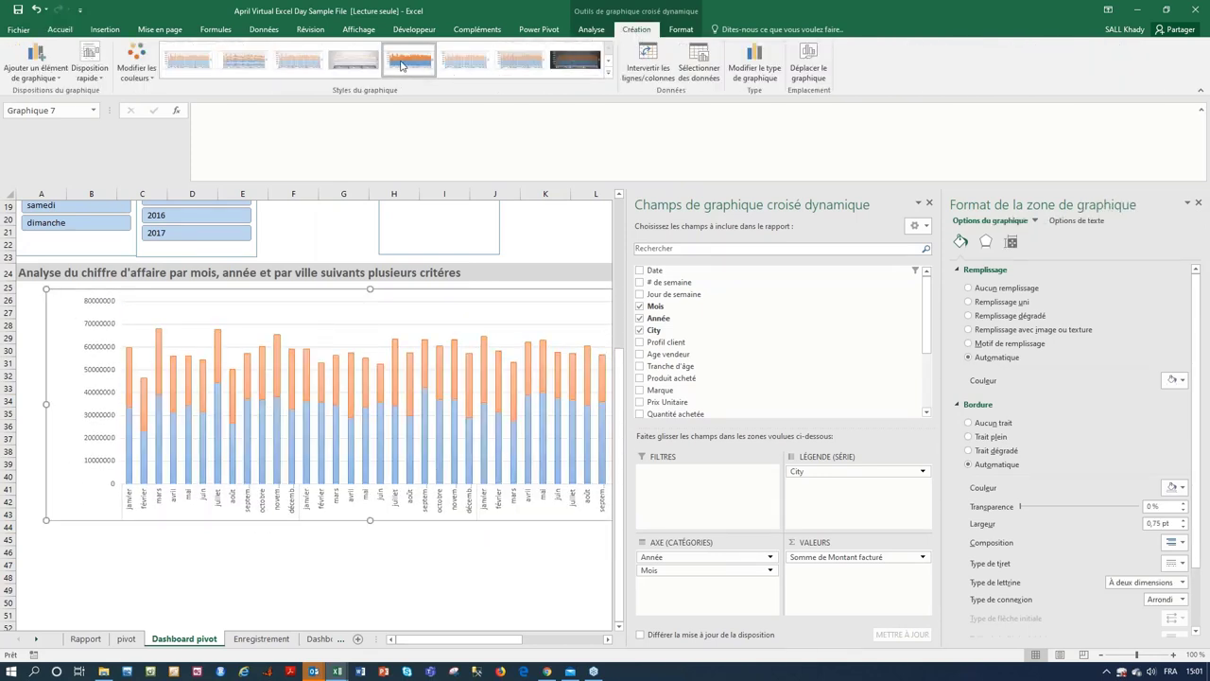
pyautogui.click(608, 75)
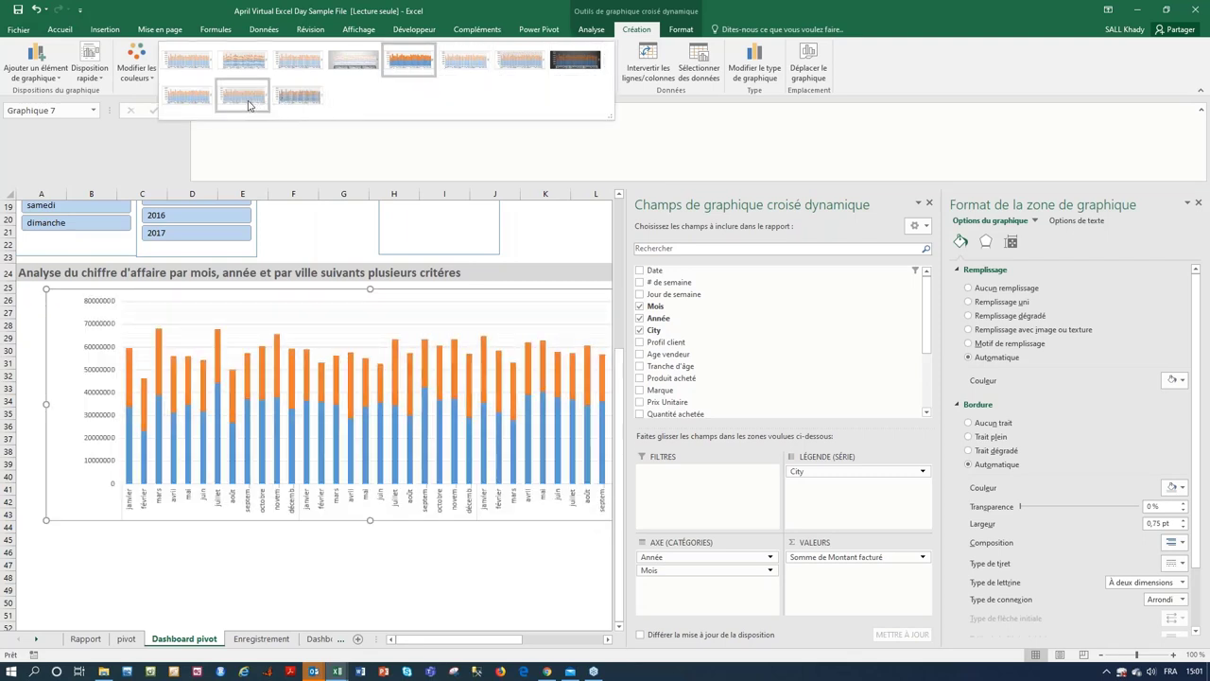
pyautogui.click(201, 107)
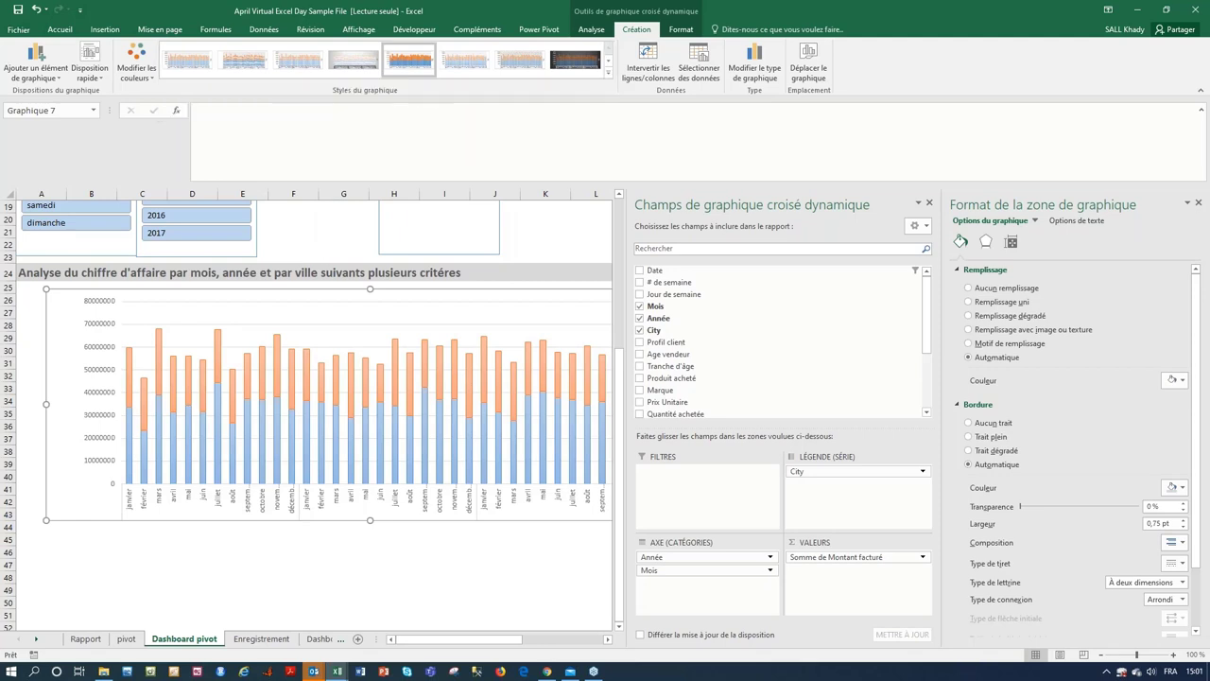
pyautogui.click(583, 257)
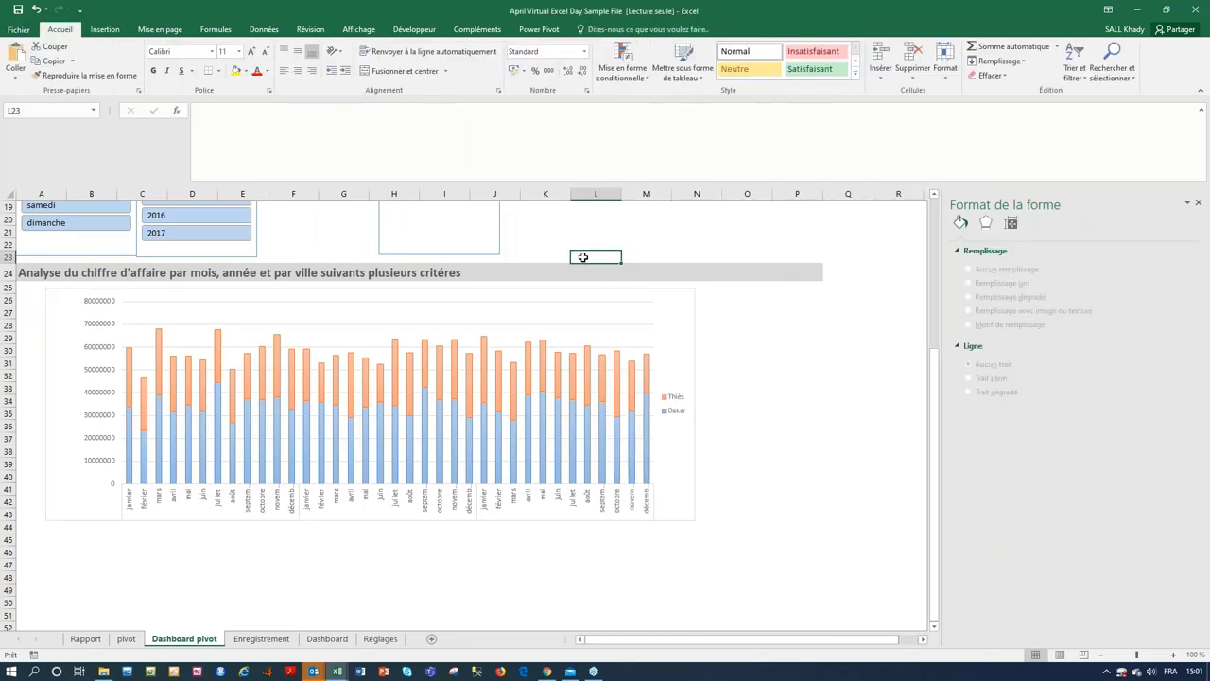
pyautogui.scroll(3, 501, 316)
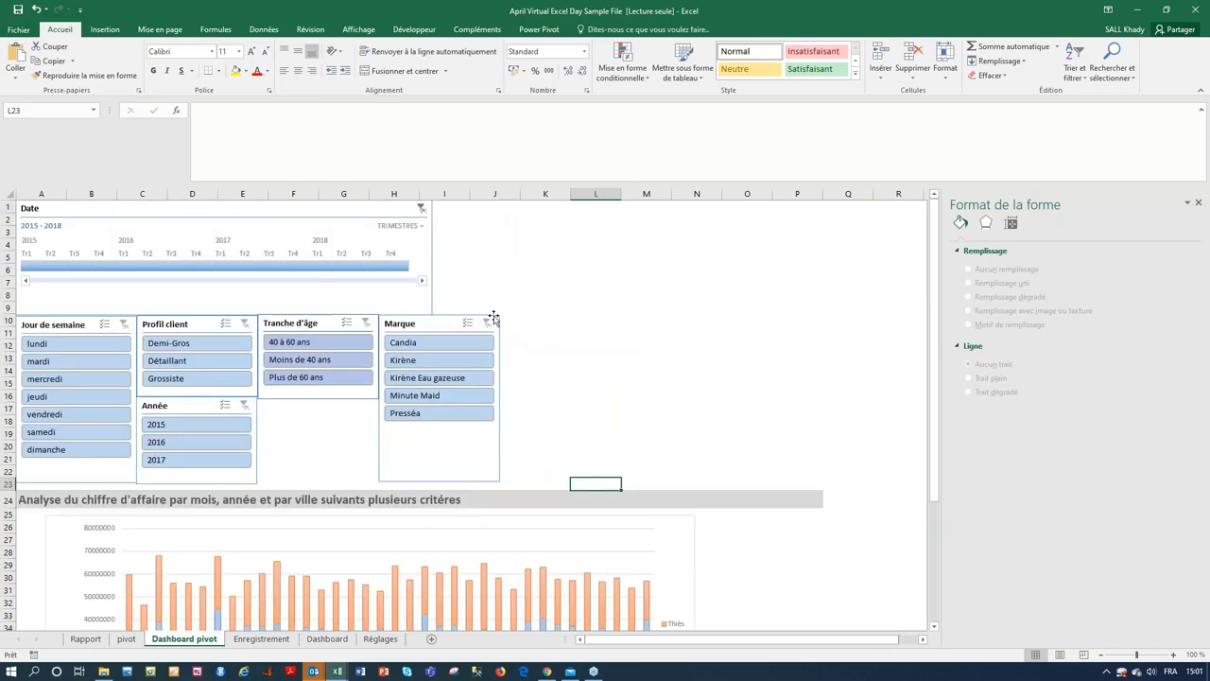
pyautogui.scroll(-3, 548, 346)
pyautogui.scroll(-2, 548, 346)
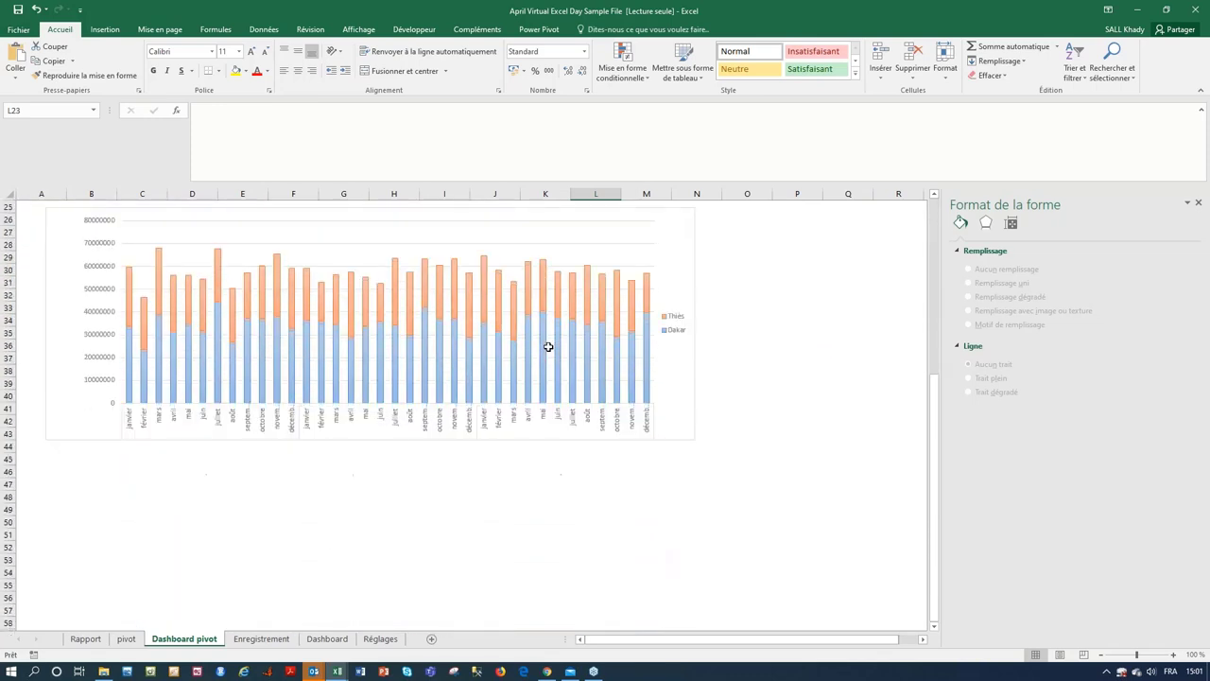
pyautogui.click(338, 673)
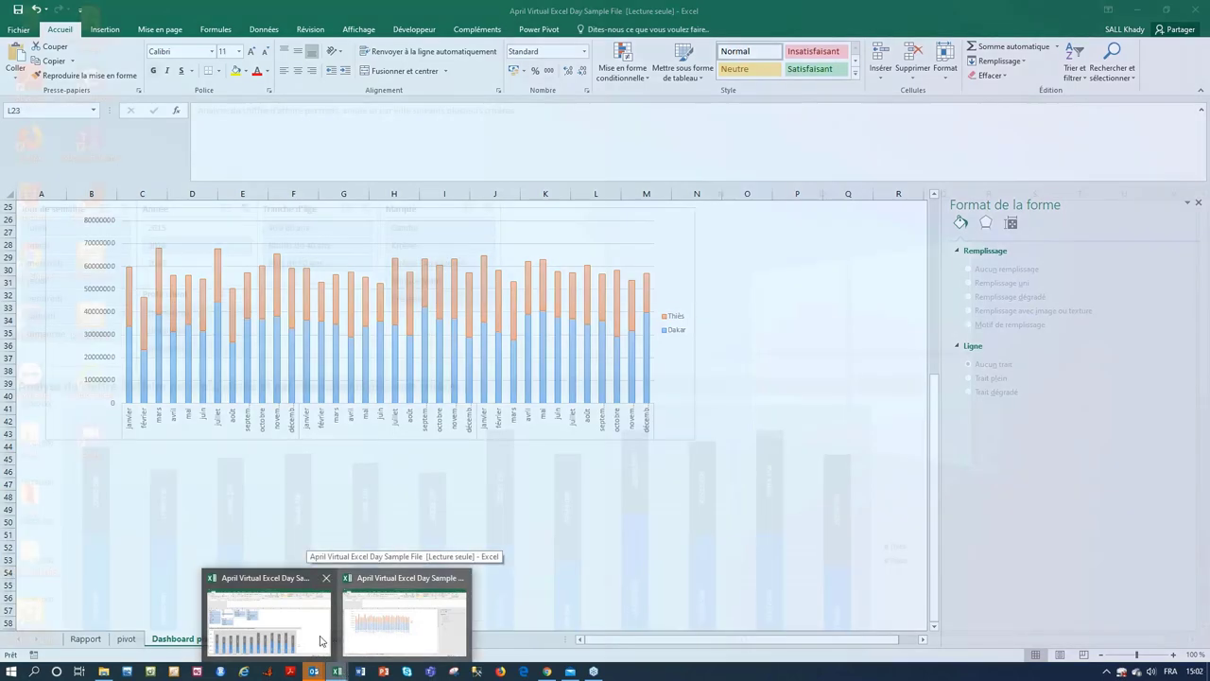
pyautogui.click(320, 641)
pyautogui.scroll(-8, 433, 494)
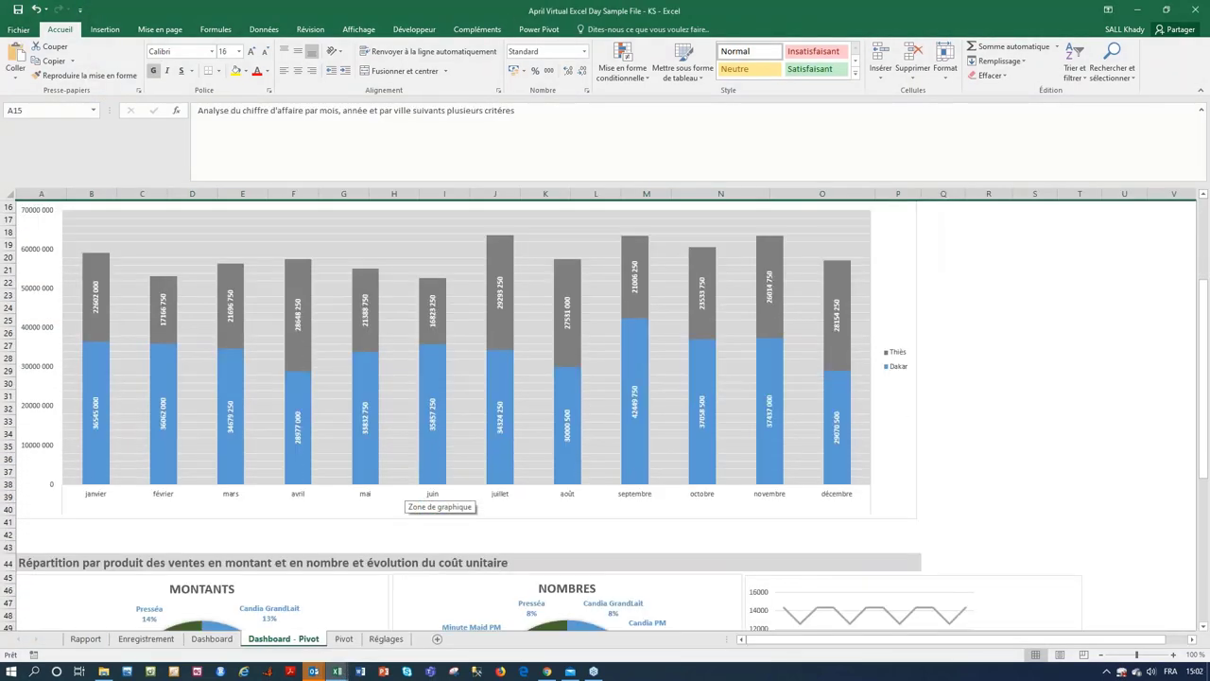
pyautogui.scroll(-4, 433, 495)
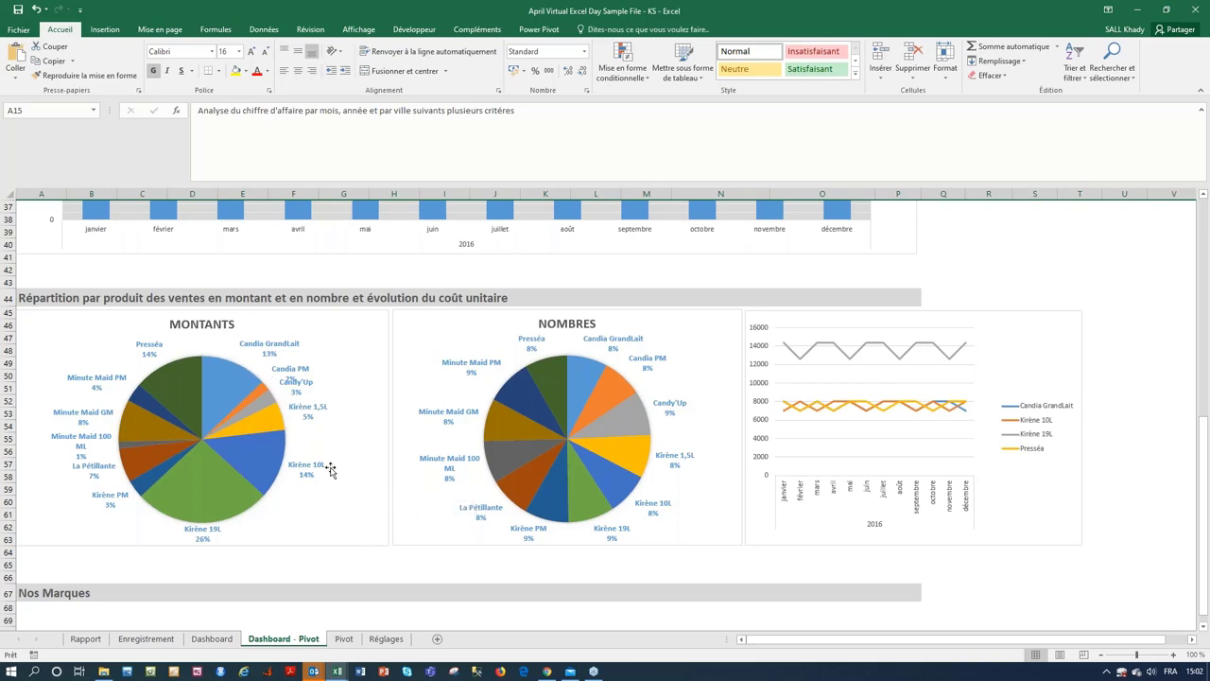
pyautogui.moveTo(282, 463)
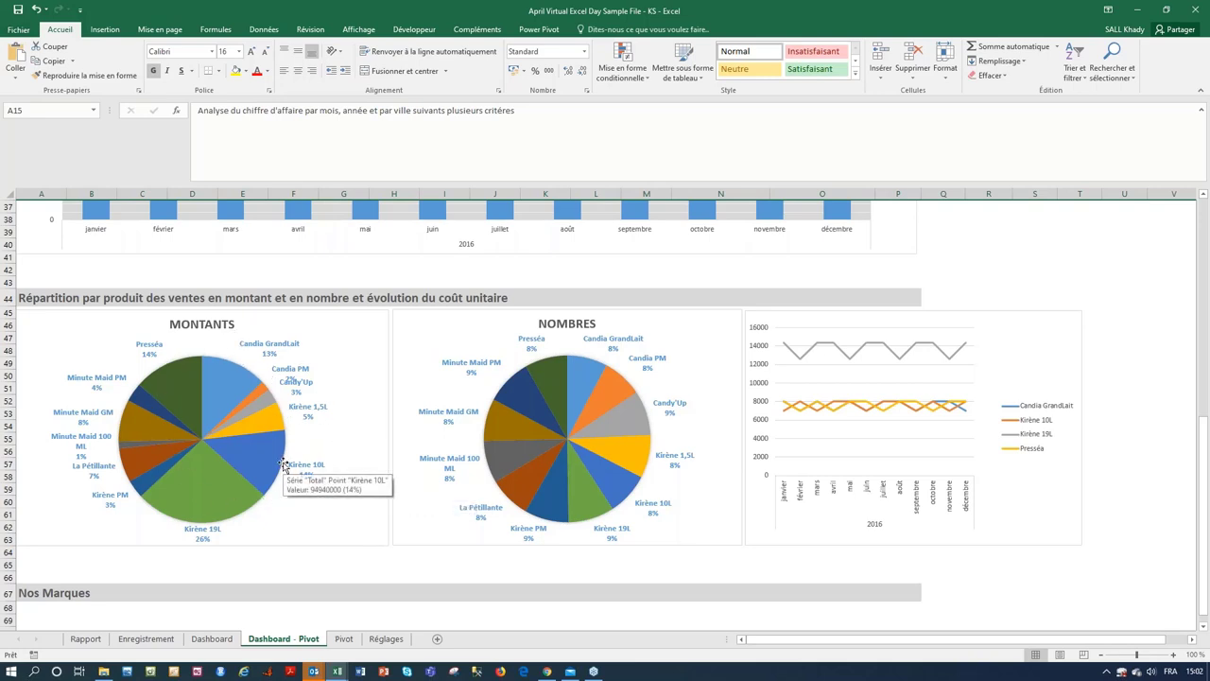
pyautogui.moveTo(194, 493)
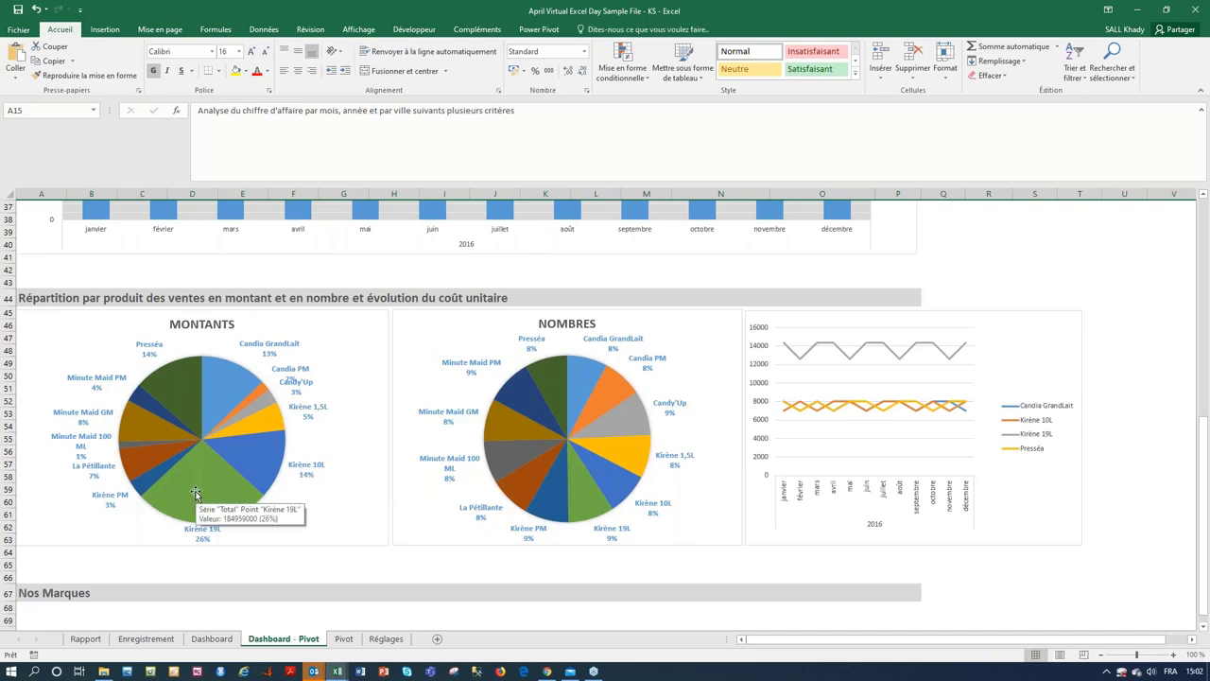
pyautogui.click(344, 639)
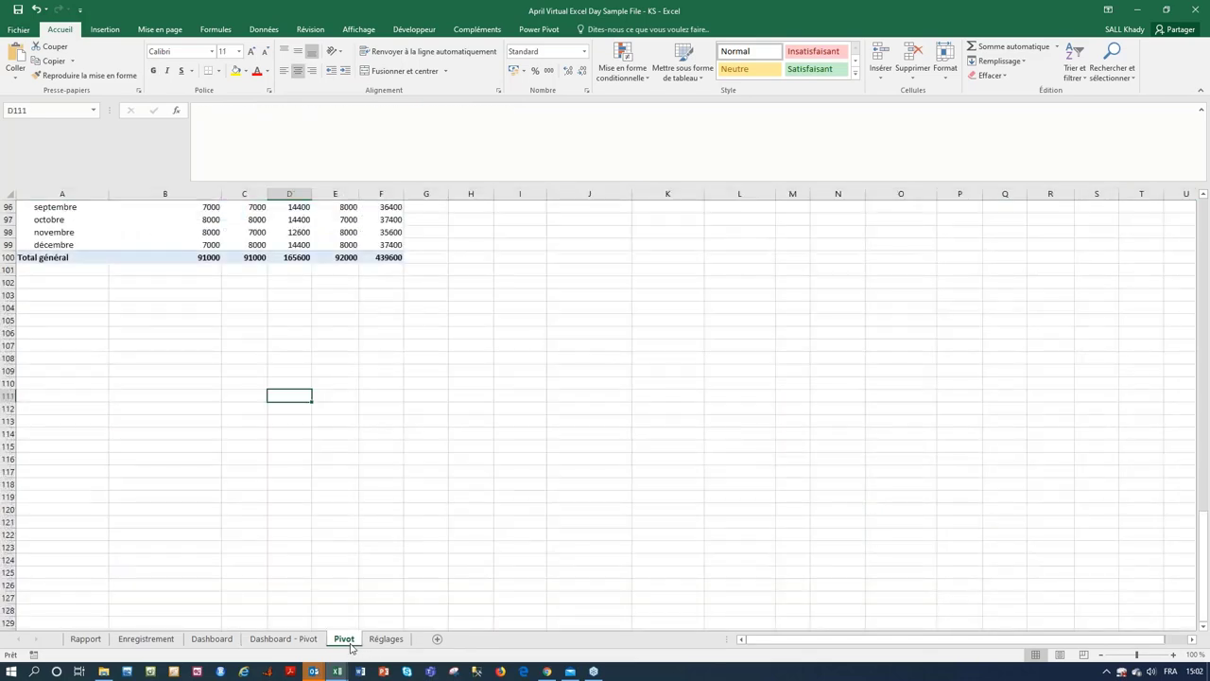
pyautogui.scroll(6, 350, 648)
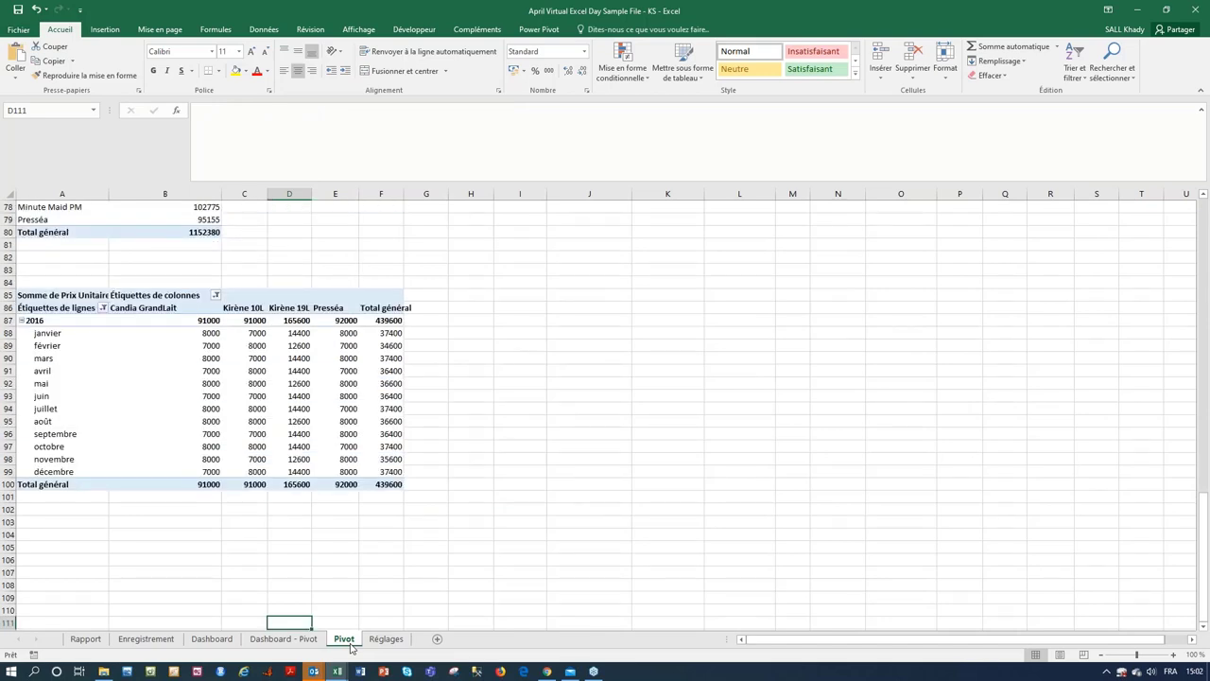
pyautogui.click(313, 641)
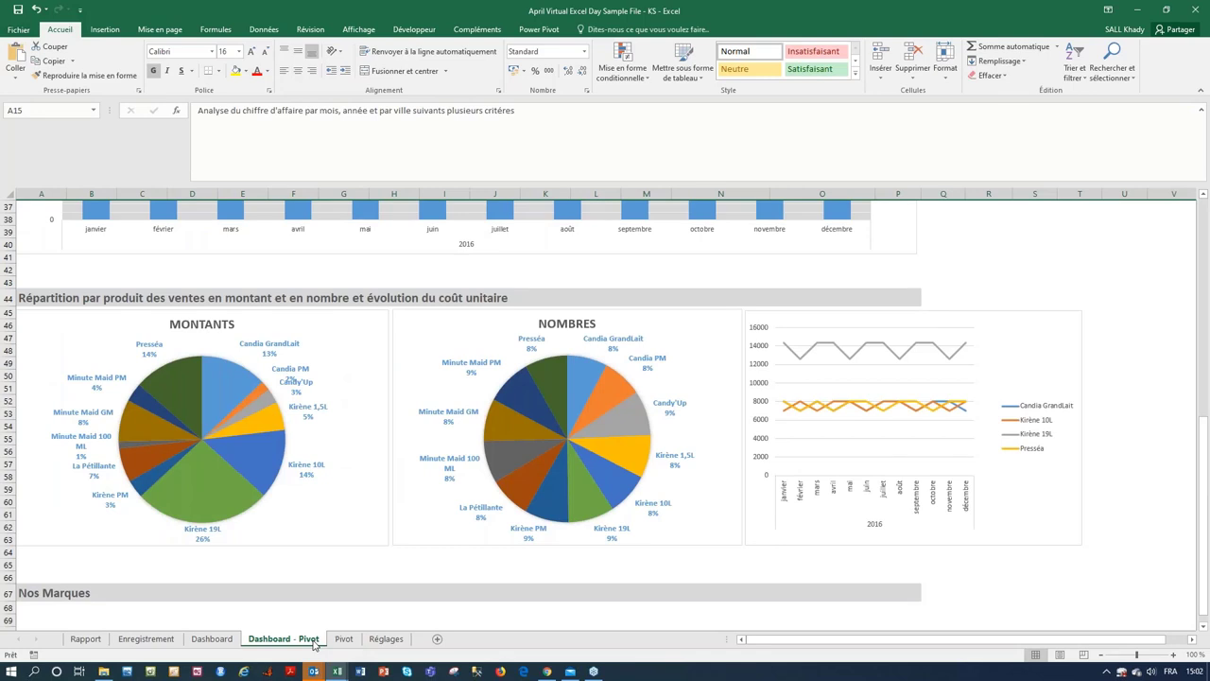
pyautogui.moveTo(232, 473)
pyautogui.moveTo(337, 672)
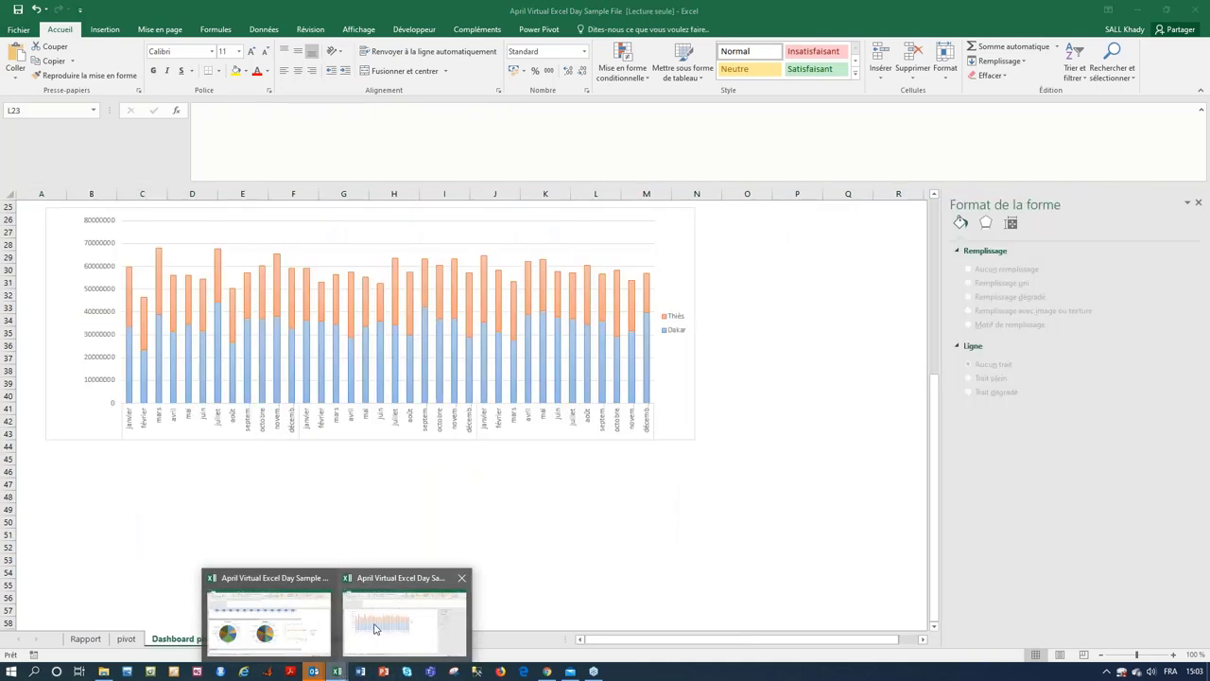
# - In the read-only workbook's pivot sheet, select cell A51 below the city pivot for a new pivot
pyautogui.click(371, 631)
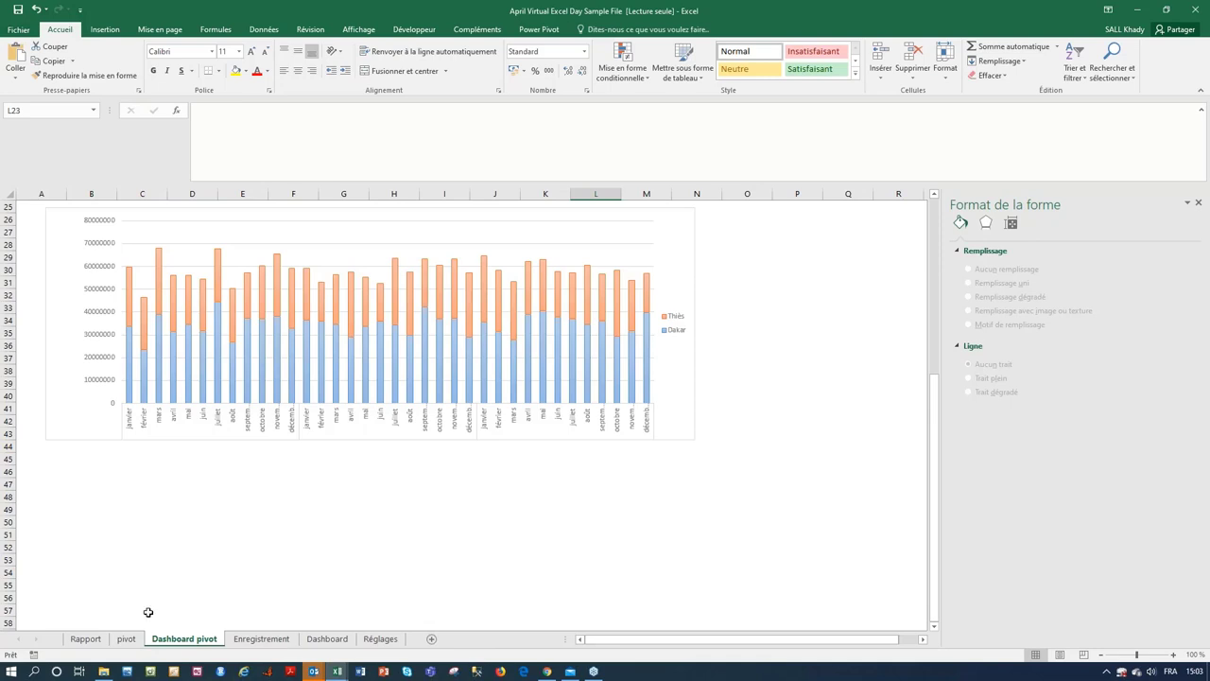
pyautogui.click(126, 638)
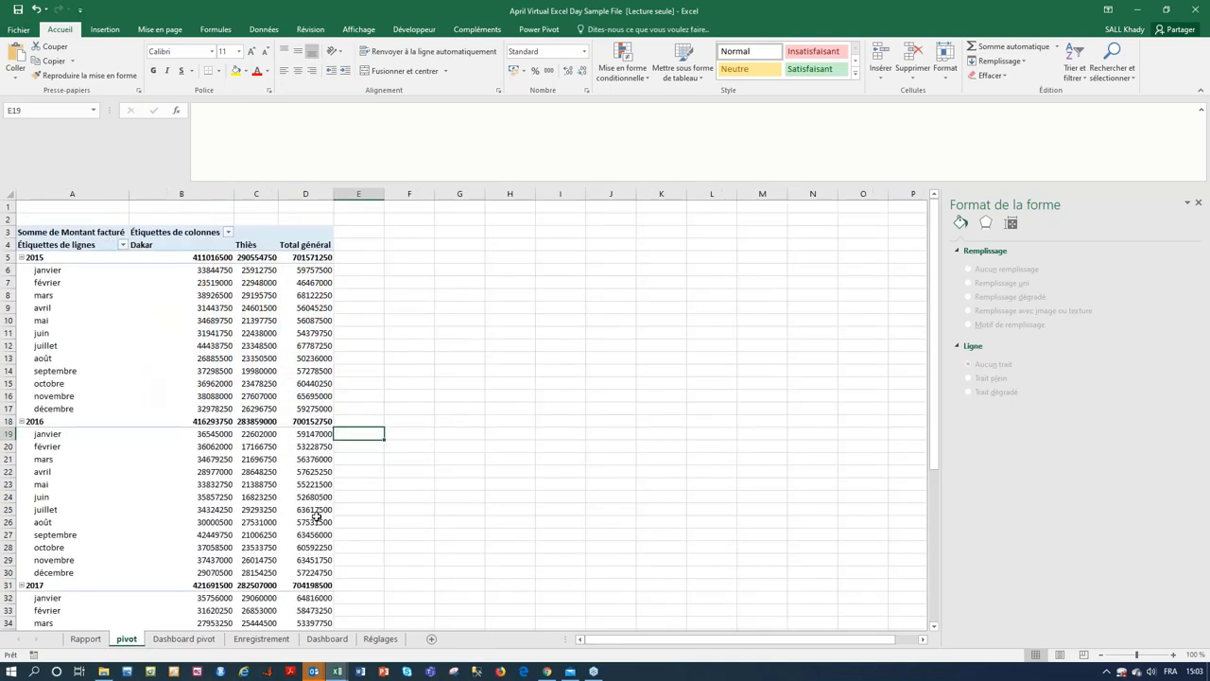
pyautogui.scroll(-9, 317, 516)
pyautogui.click(267, 270)
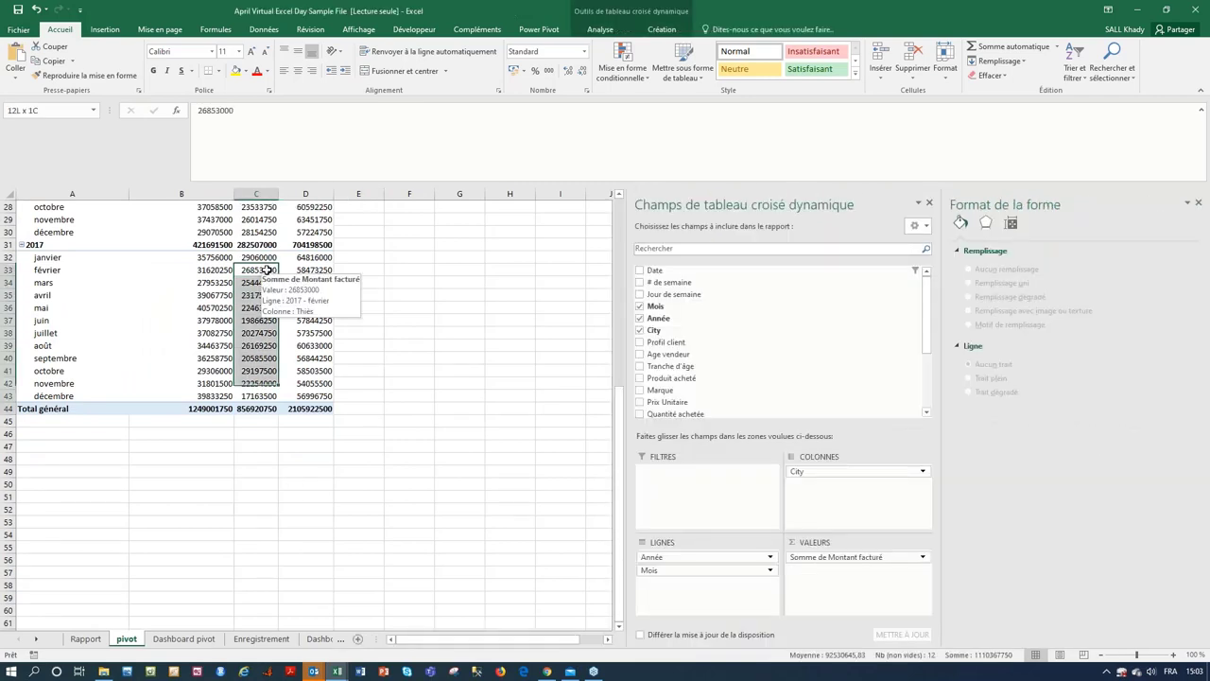
pyautogui.click(86, 471)
pyautogui.press('Down')
pyautogui.press('Down')
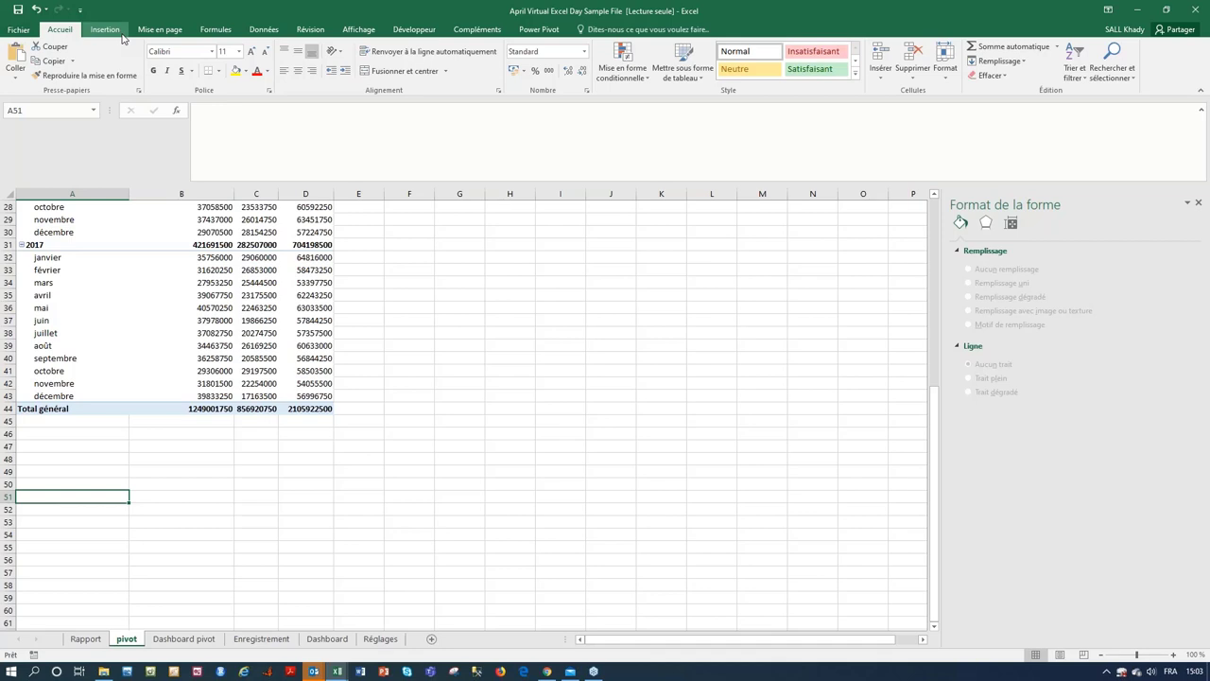
pyautogui.click(106, 29)
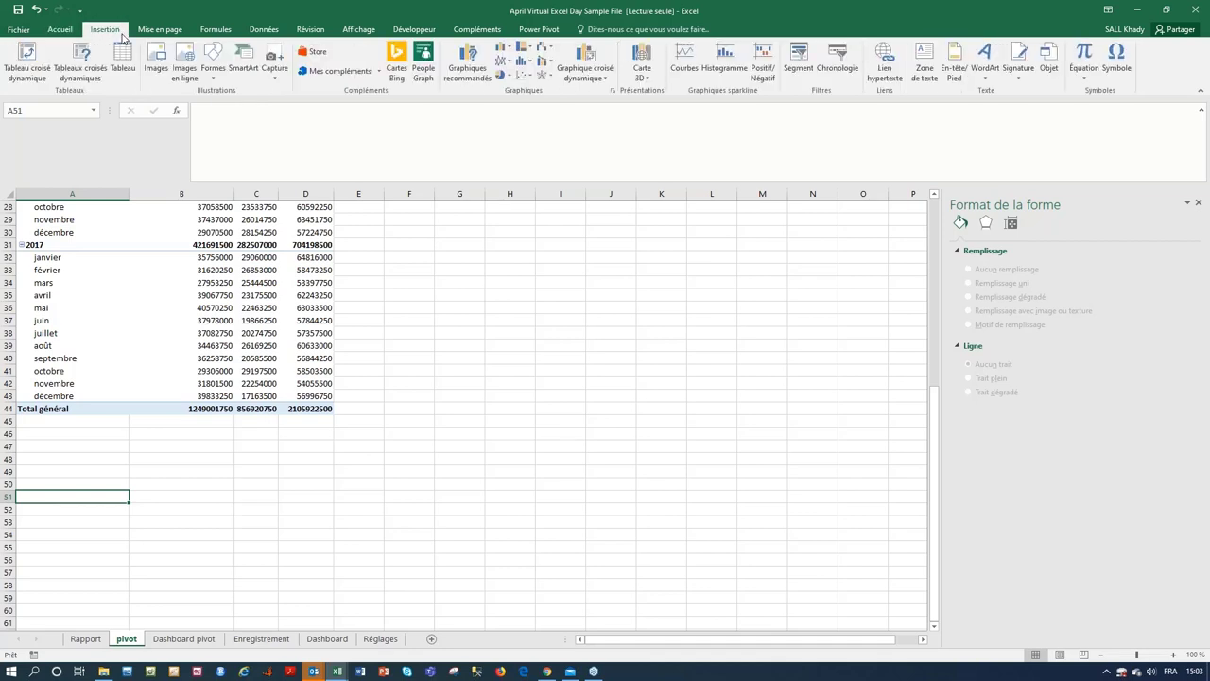
# - Create a PivotTable from the whole Enregistrement data table (Tableau1), placed at pivot!$A$51
pyautogui.click(38, 52)
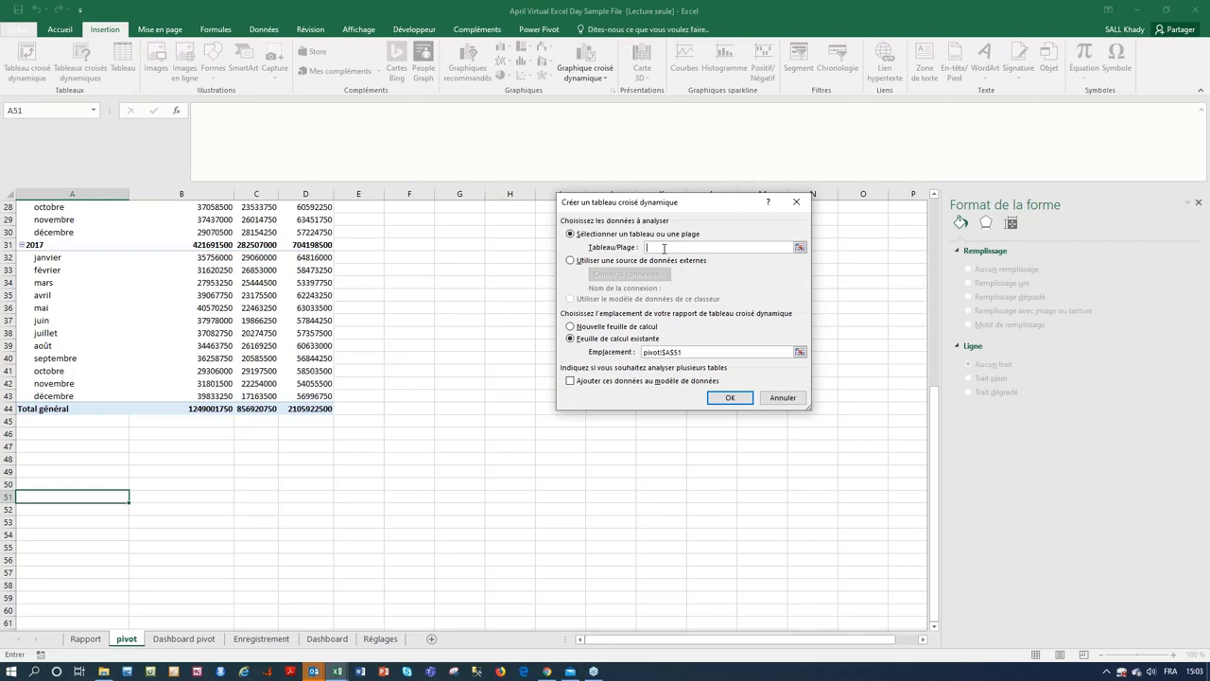
pyautogui.click(261, 639)
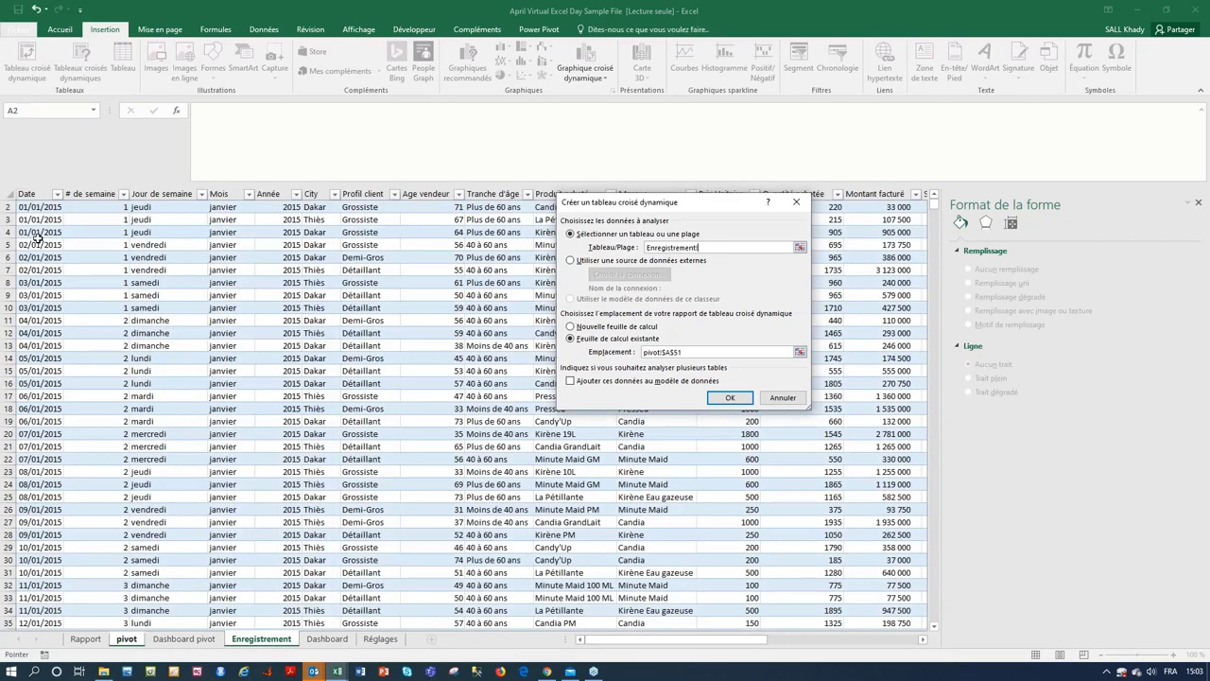
pyautogui.scroll(1, 36, 236)
pyautogui.click(41, 210)
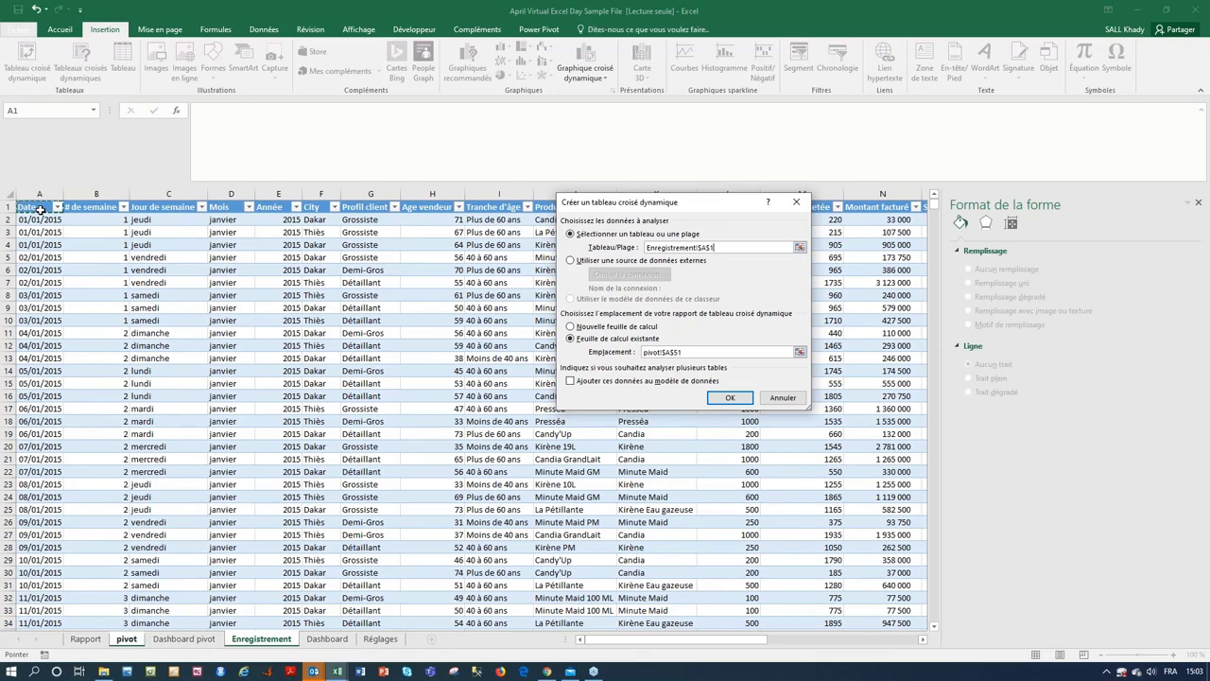
pyautogui.hotkey('ctrl', 'shift', 'Down')
pyautogui.hotkey('ctrl', 'shift', 'Right')
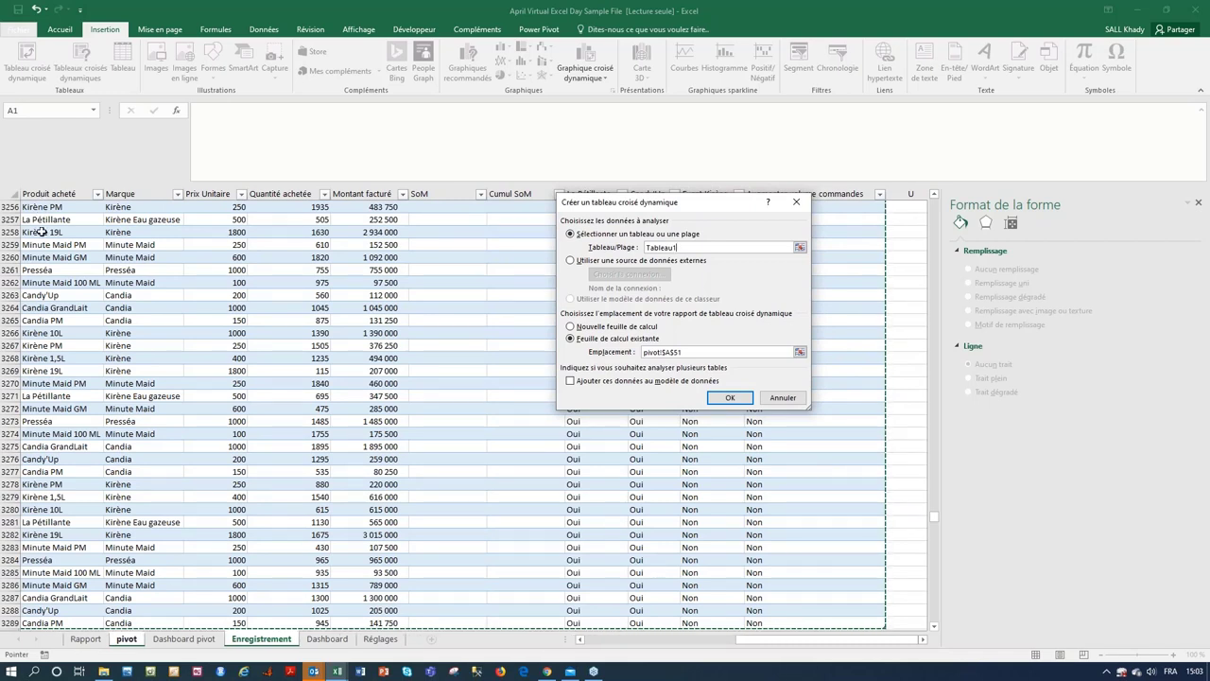
pyautogui.click(730, 398)
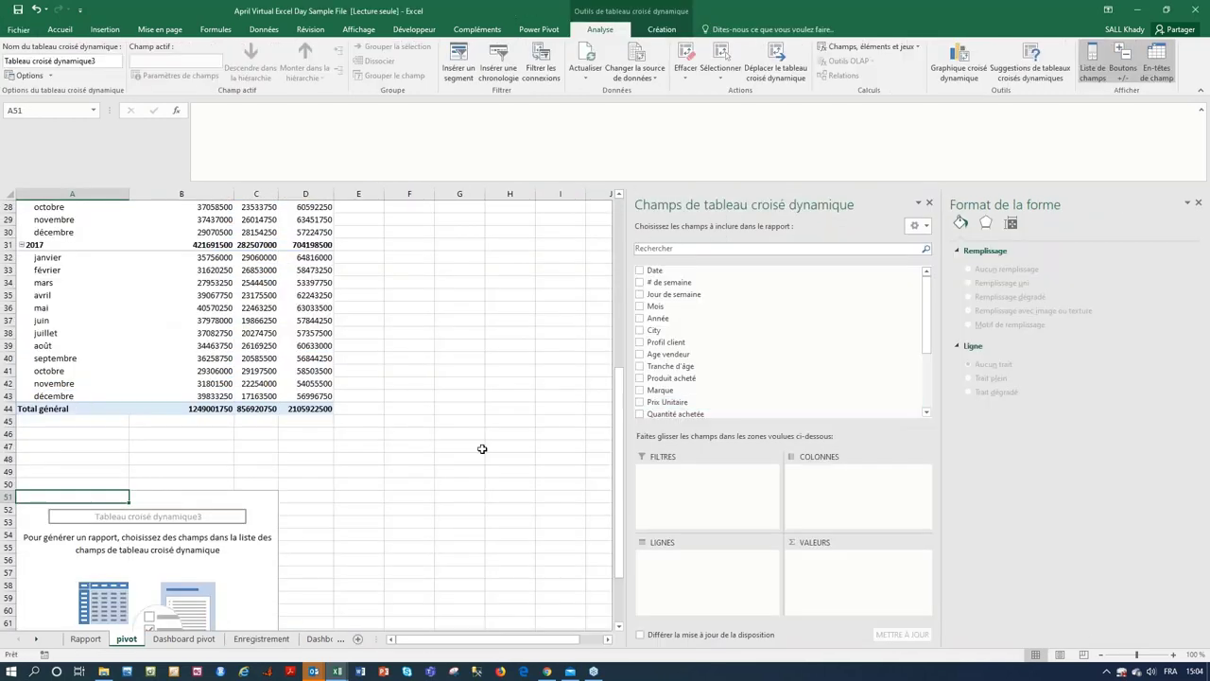
pyautogui.scroll(-5, 382, 445)
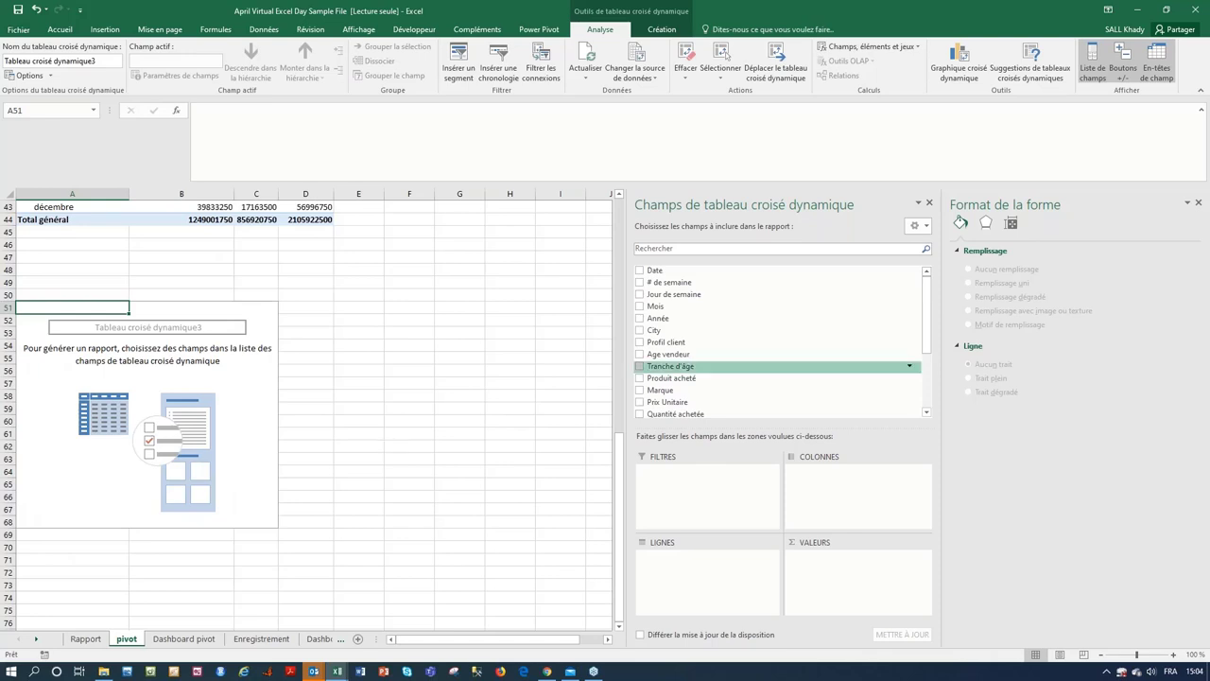
pyautogui.click(927, 413)
pyautogui.click(926, 413)
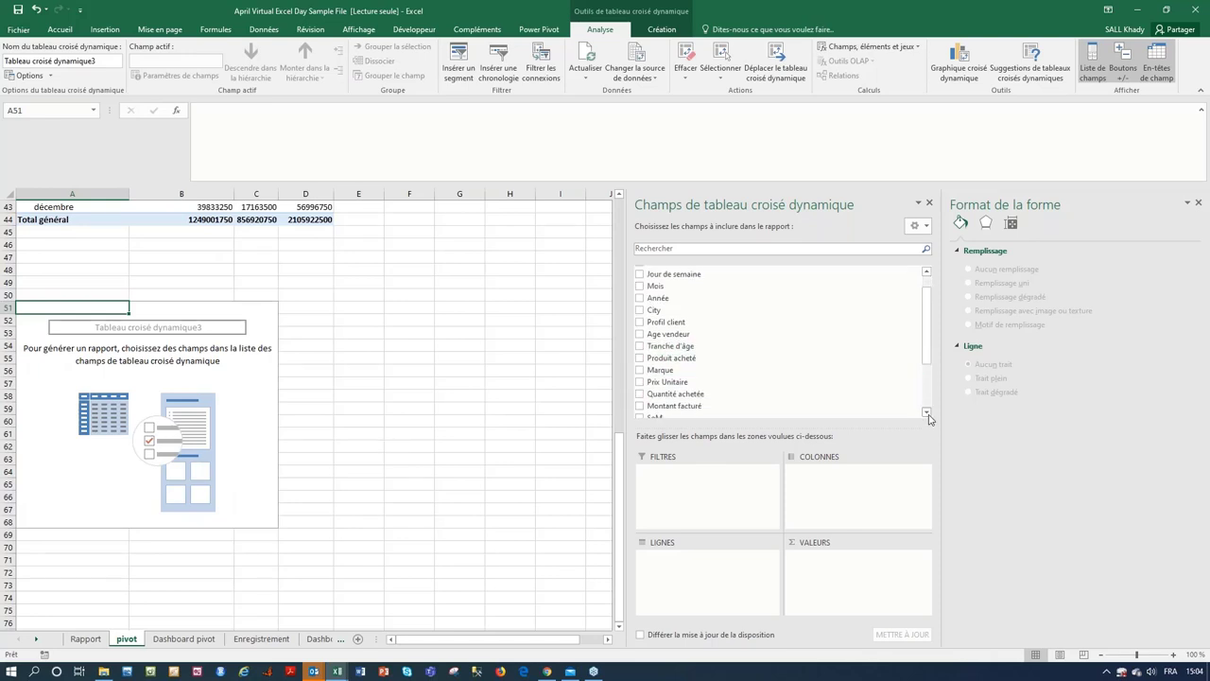
pyautogui.moveTo(754, 408); pyautogui.dragTo(891, 575)
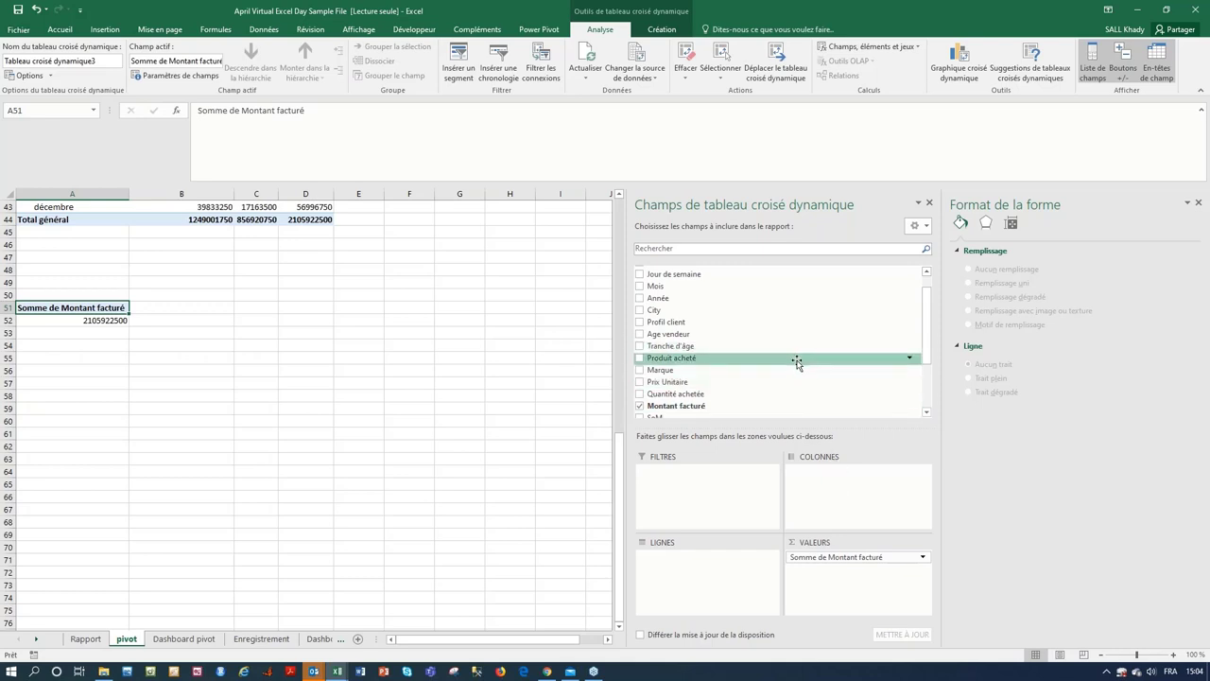
pyautogui.moveTo(796, 360); pyautogui.dragTo(742, 562)
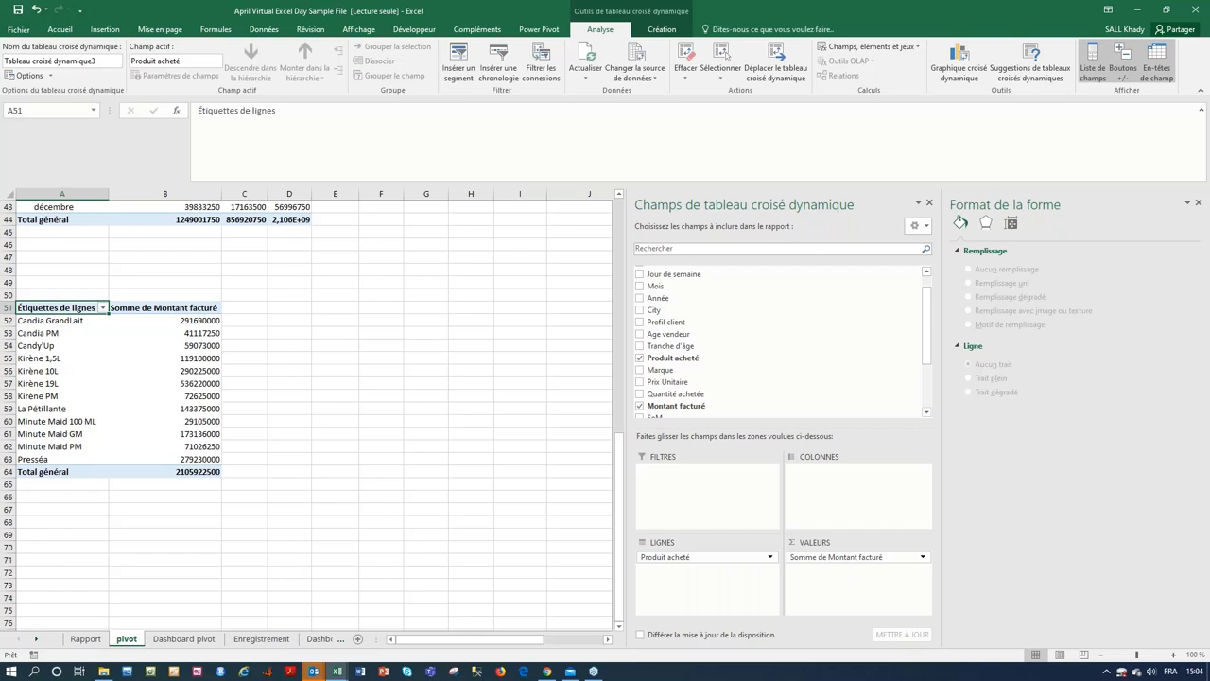
pyautogui.click(474, 506)
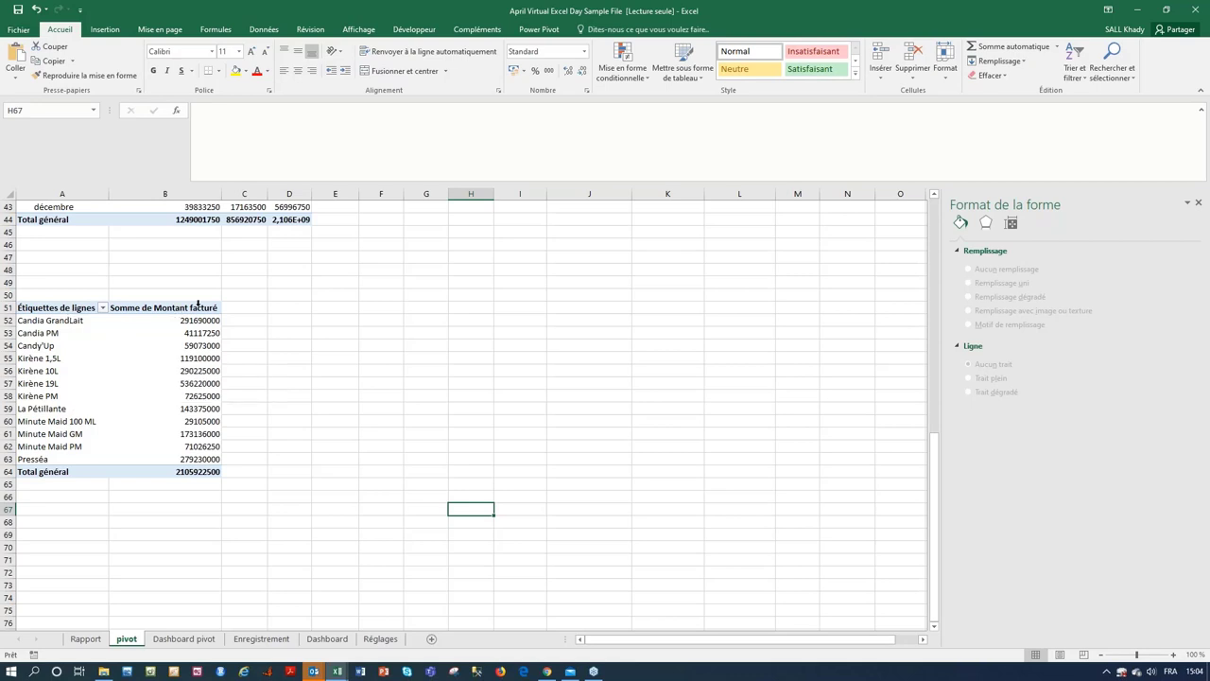
# - Connect Tableau croisé dynamique3 to the Date, Jour de semaine, Marque, Profil client and Tranche d'âge filters
pyautogui.click(170, 368)
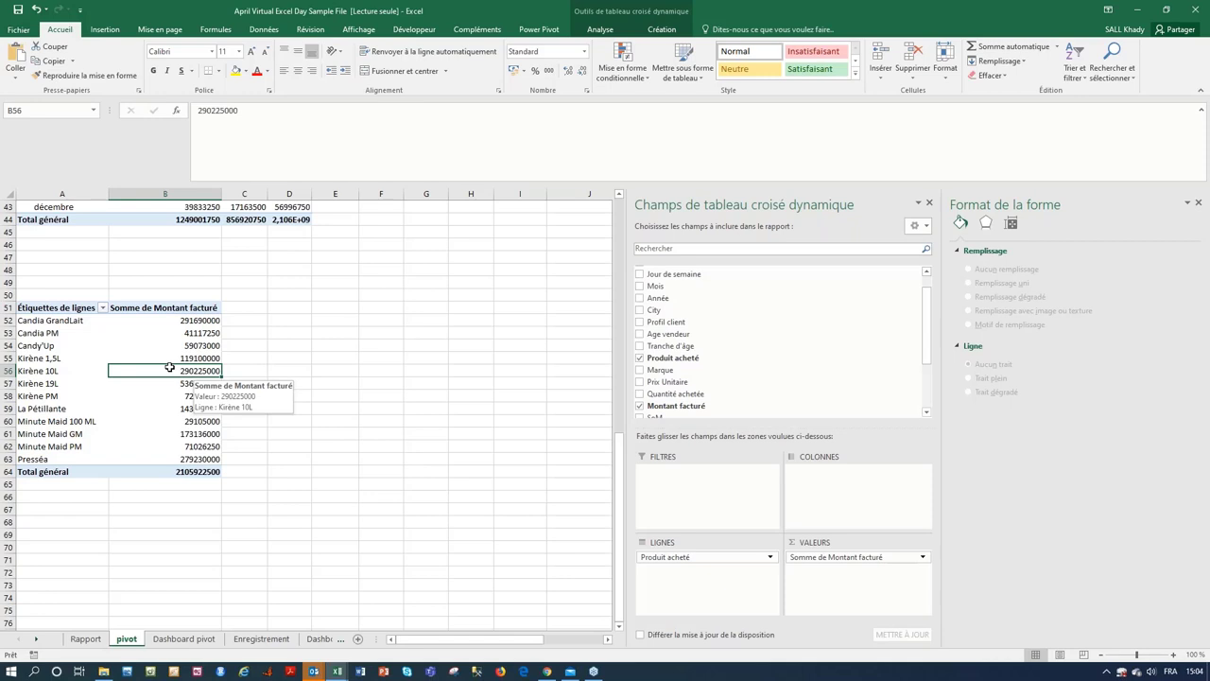
pyautogui.click(610, 31)
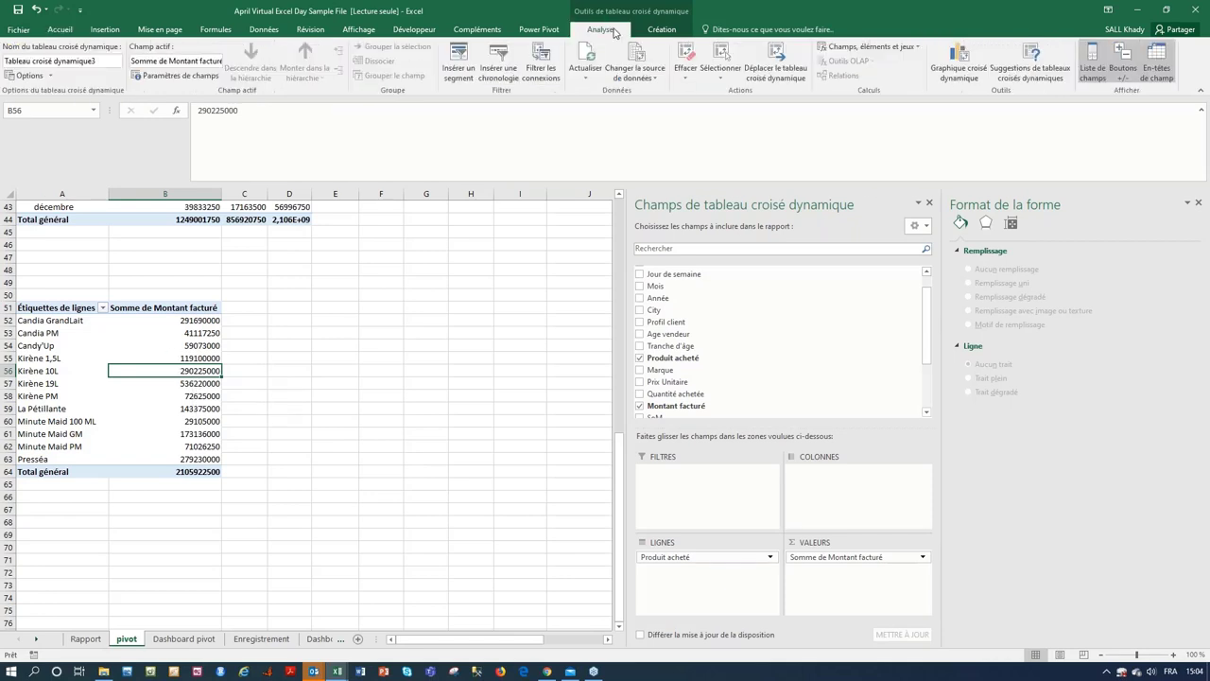
pyautogui.click(540, 67)
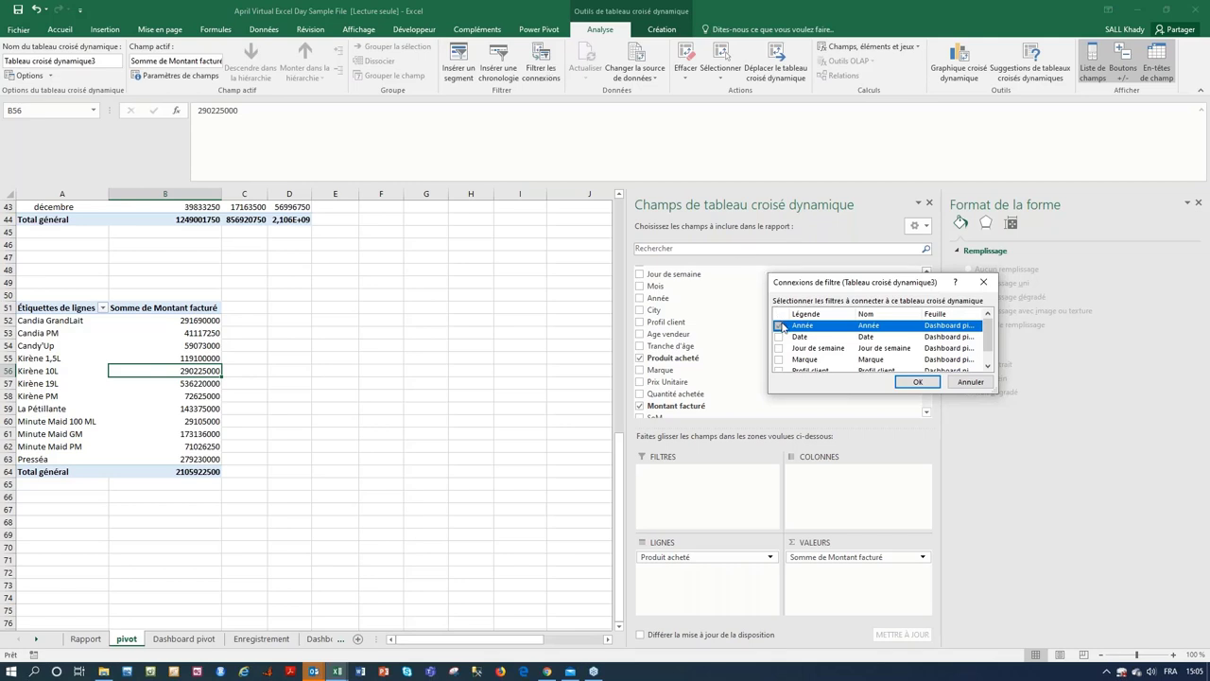
pyautogui.click(780, 325)
pyautogui.click(779, 325)
pyautogui.click(779, 336)
pyautogui.click(779, 348)
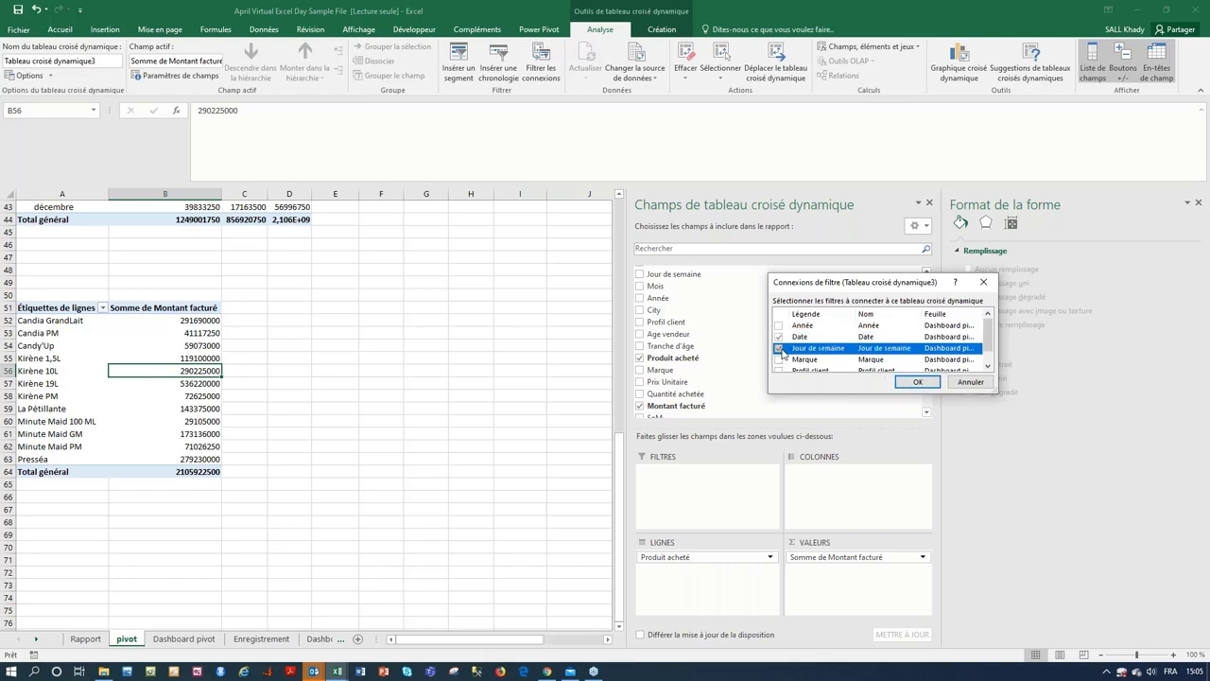
pyautogui.click(779, 360)
pyautogui.click(780, 370)
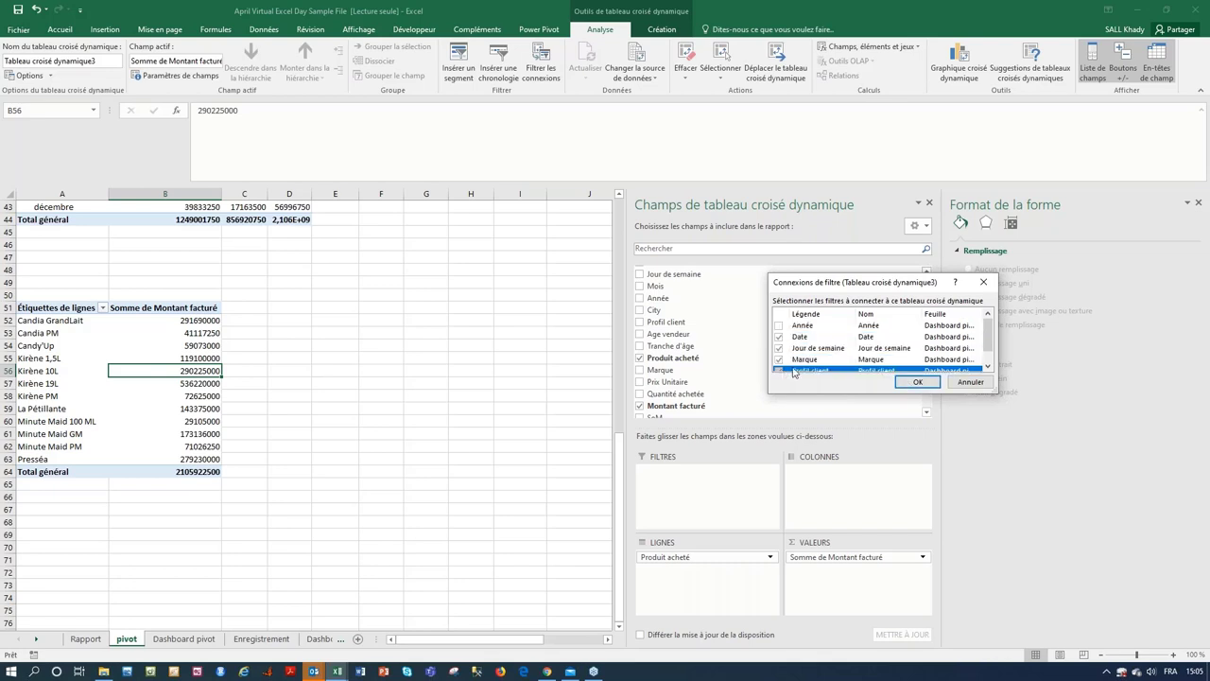
pyautogui.scroll(-1, 989, 342)
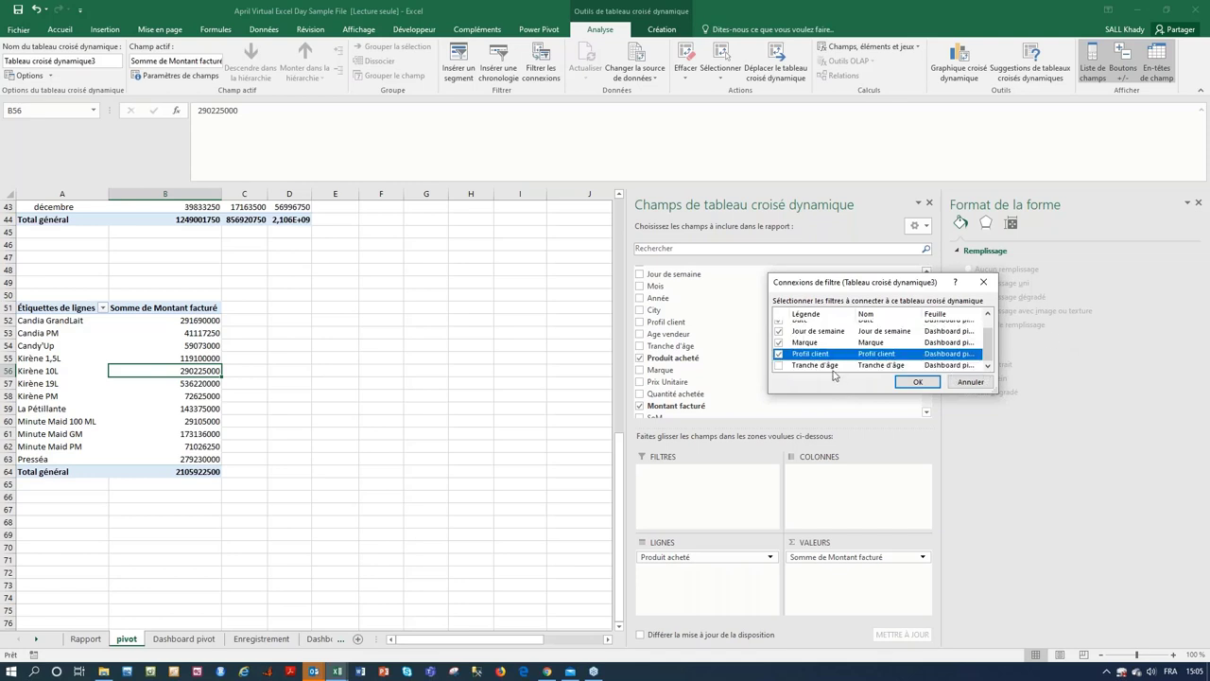
pyautogui.click(779, 366)
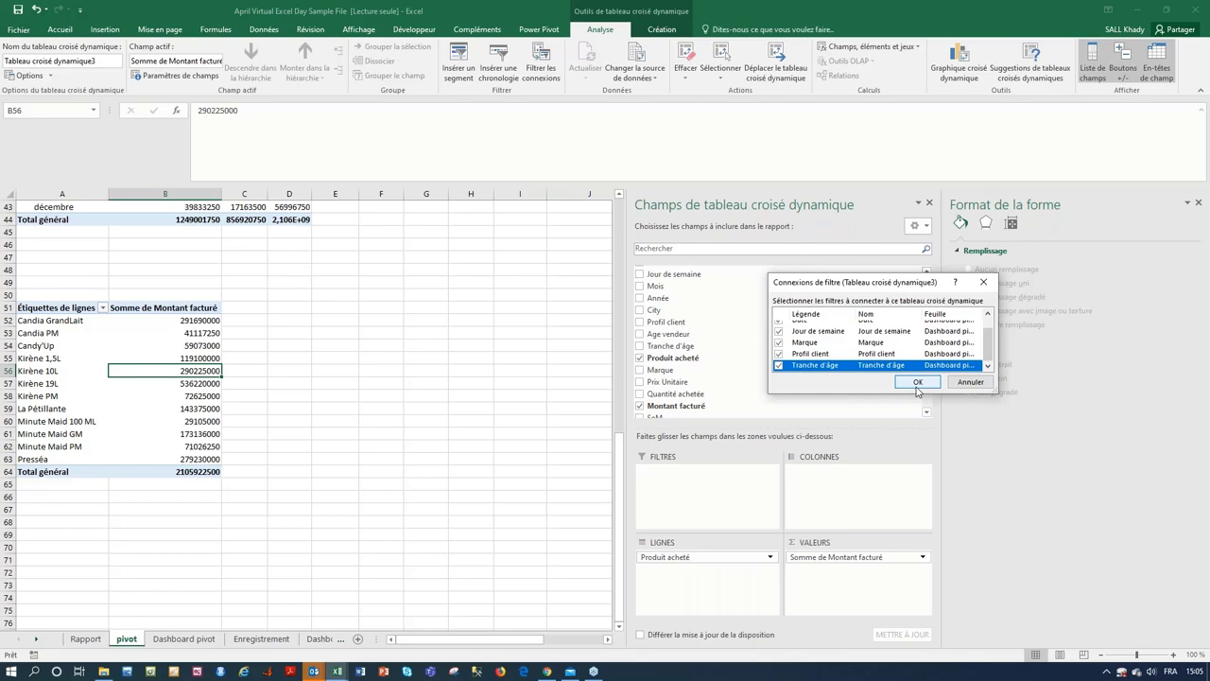
pyautogui.click(917, 381)
# - Add Tableau croisé dynamique3 to the Année slicer's report connections on Dashboard pivot
pyautogui.click(534, 418)
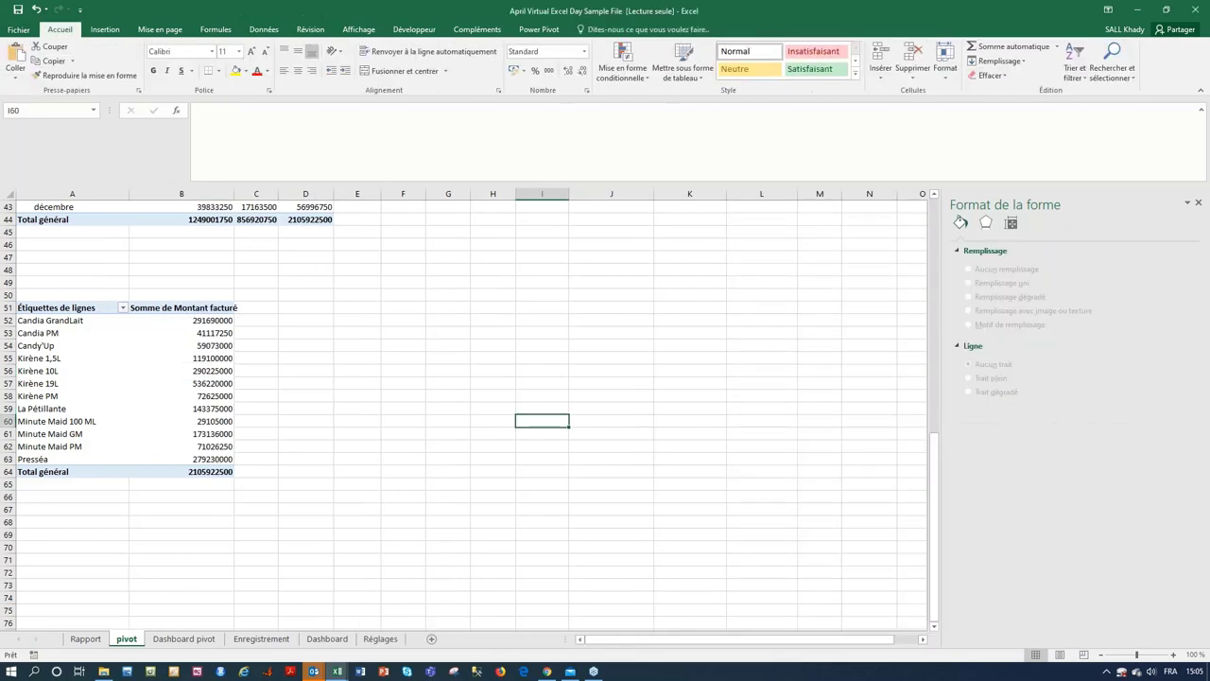
pyautogui.scroll(7, 534, 418)
pyautogui.scroll(7, 535, 432)
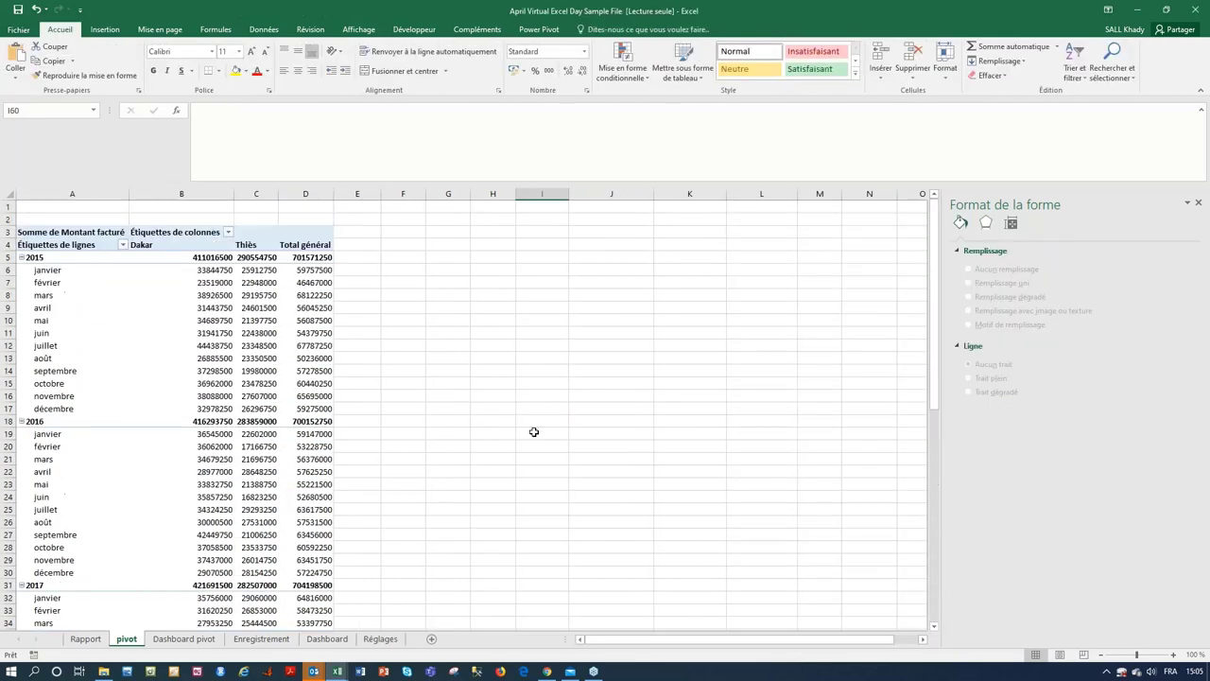
pyautogui.click(184, 639)
pyautogui.scroll(7, 195, 509)
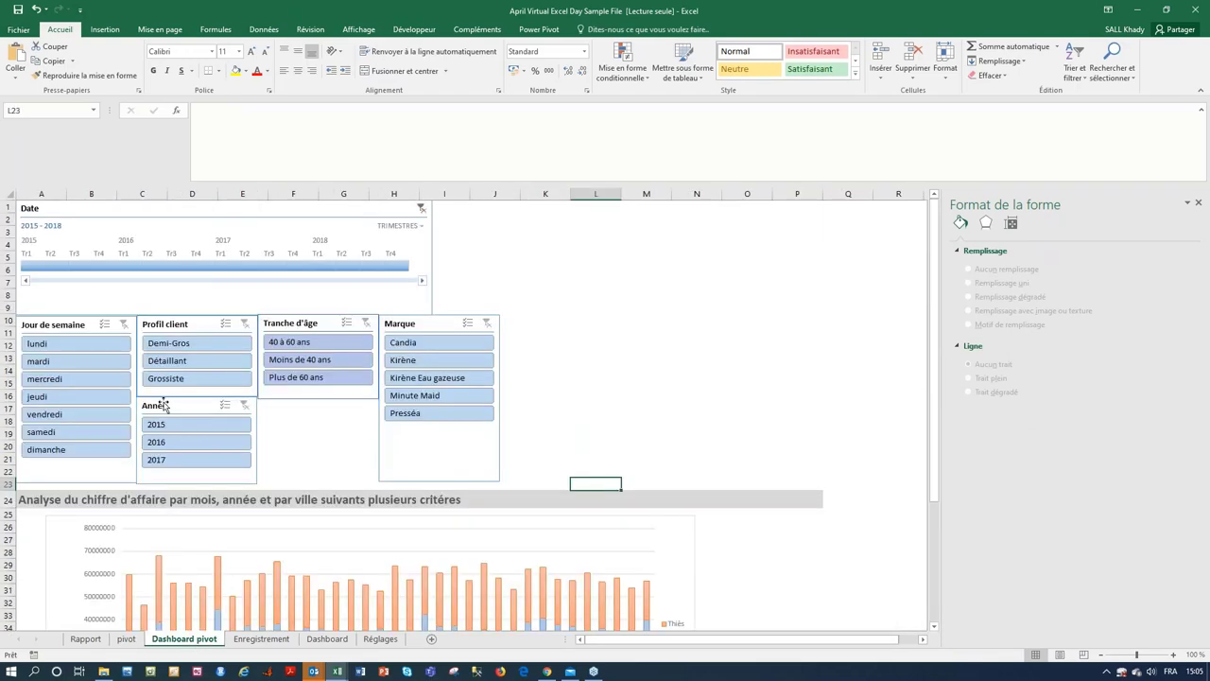
pyautogui.click(256, 432)
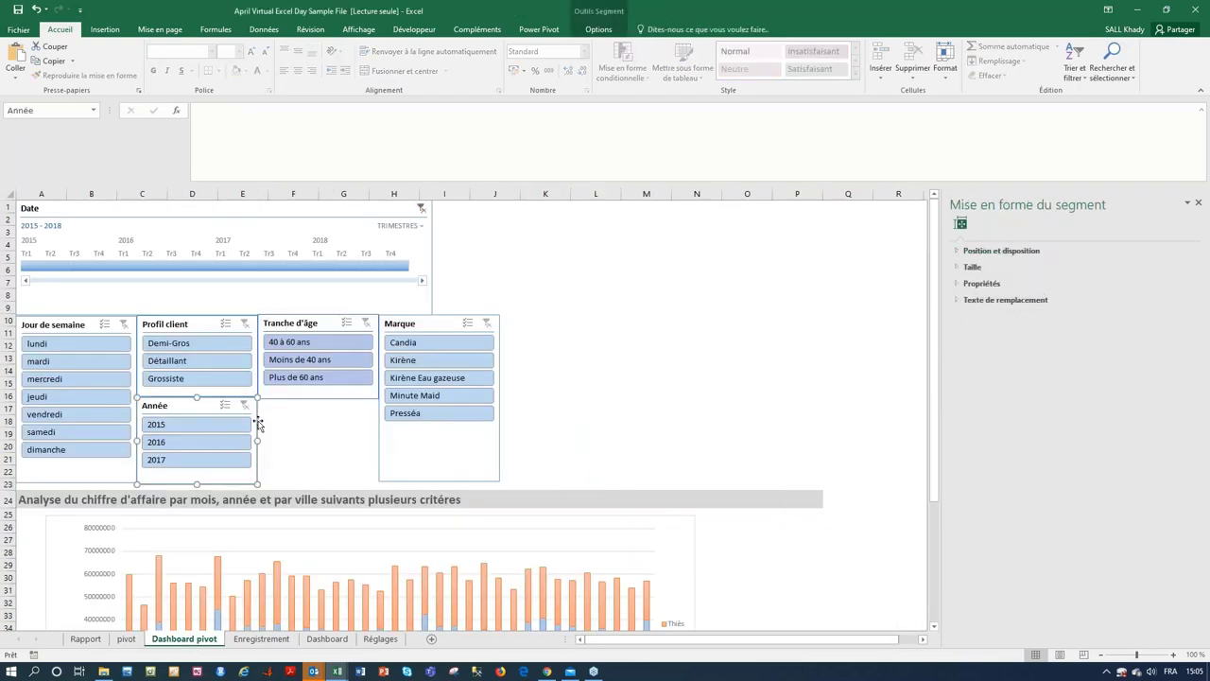
pyautogui.click(604, 28)
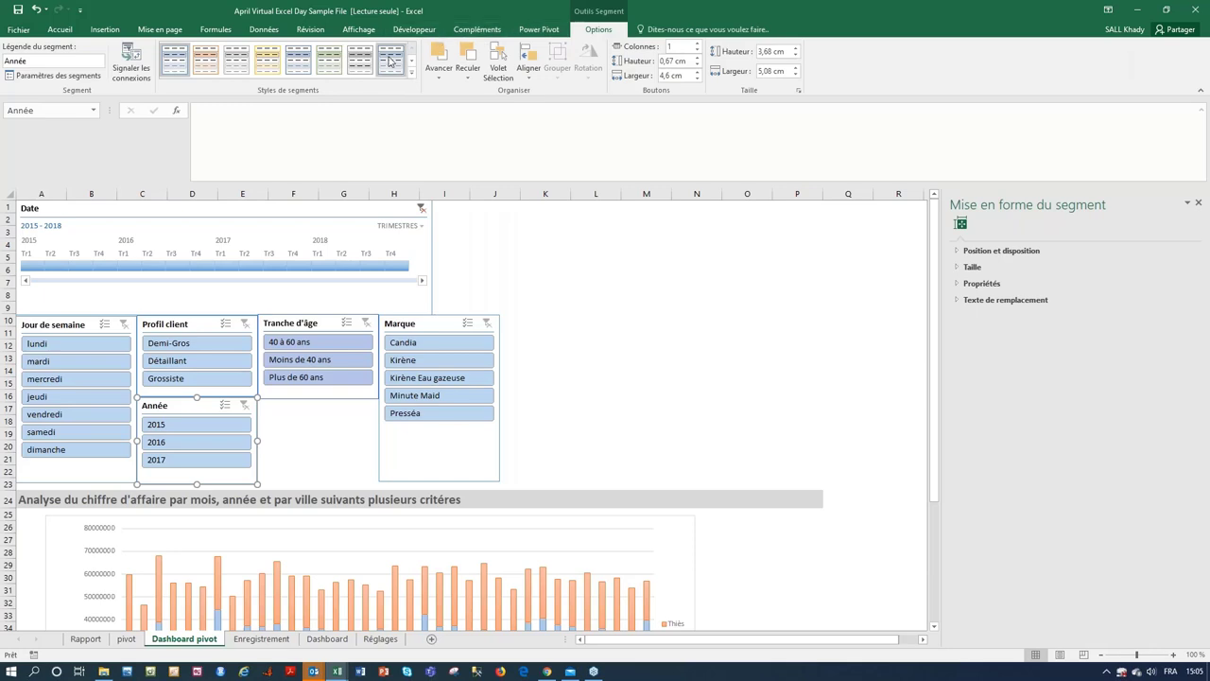
pyautogui.click(132, 68)
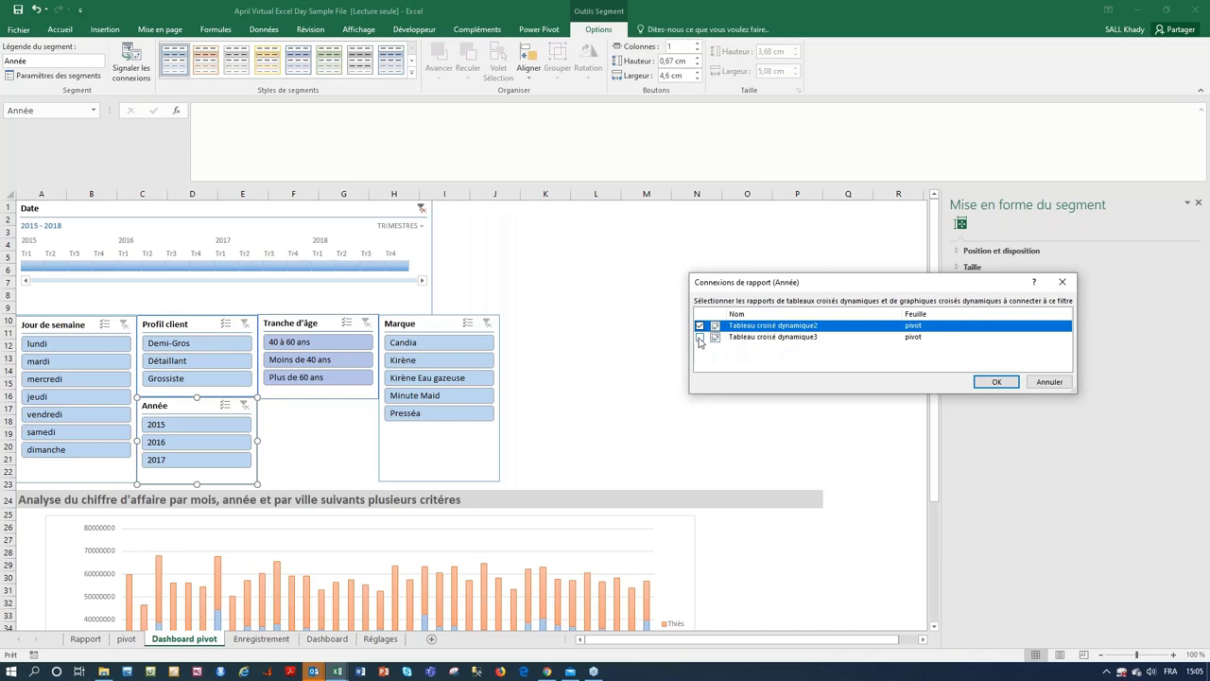
pyautogui.click(700, 337)
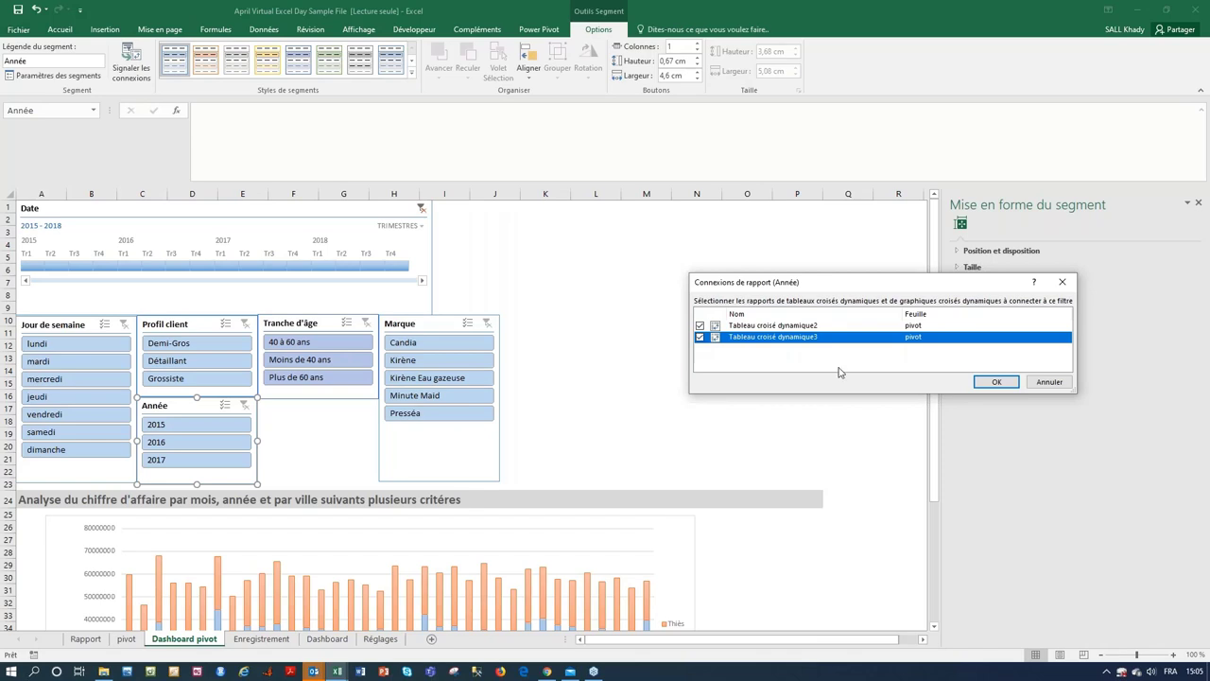
pyautogui.click(998, 382)
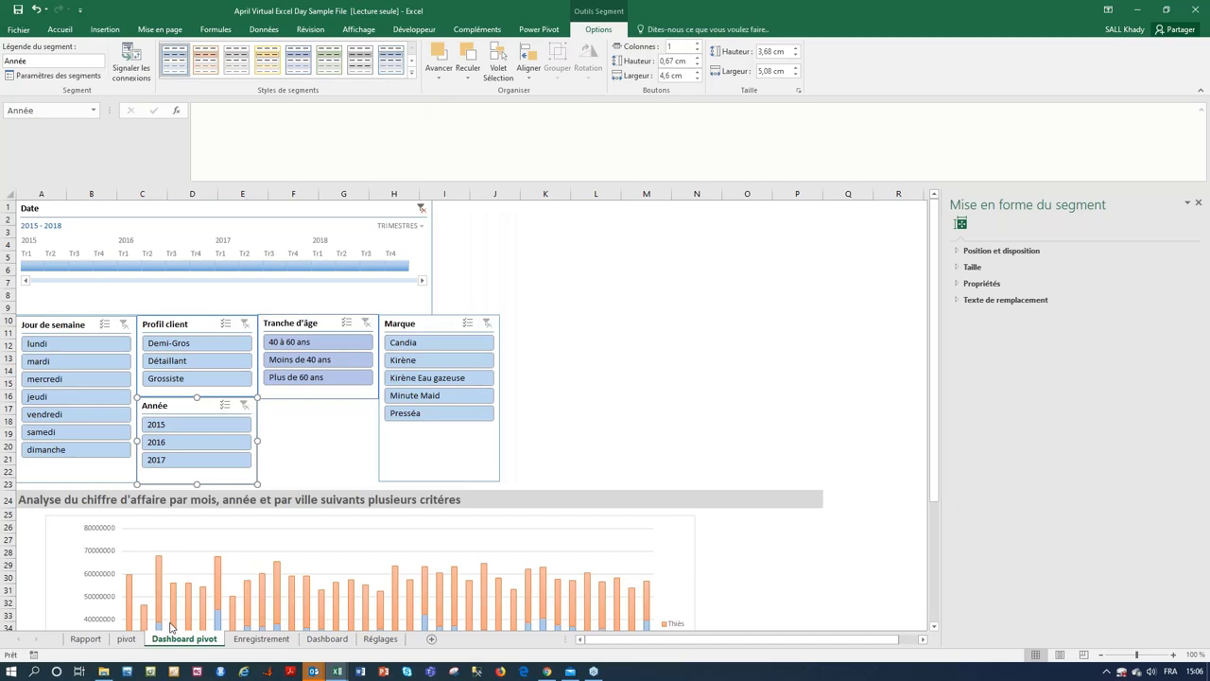
pyautogui.click(134, 644)
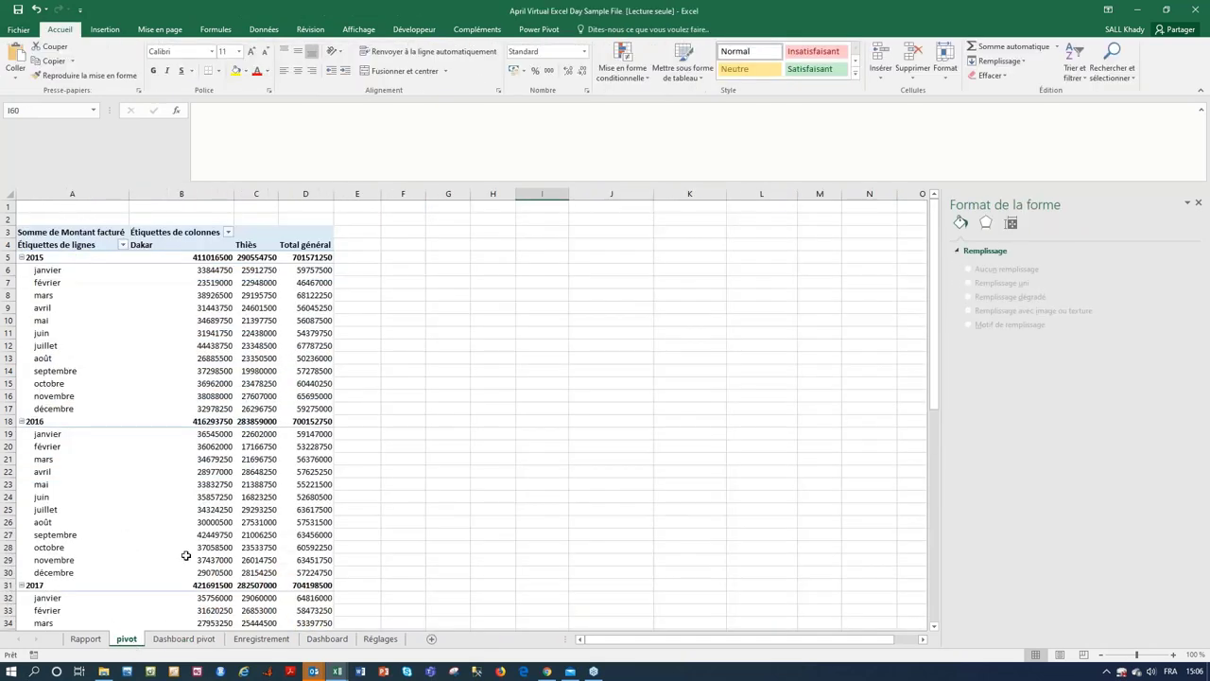
# - Insert a 2D pie chart of the product pivot's revenue and move it off the table
pyautogui.scroll(-11, 181, 556)
pyautogui.click(175, 509)
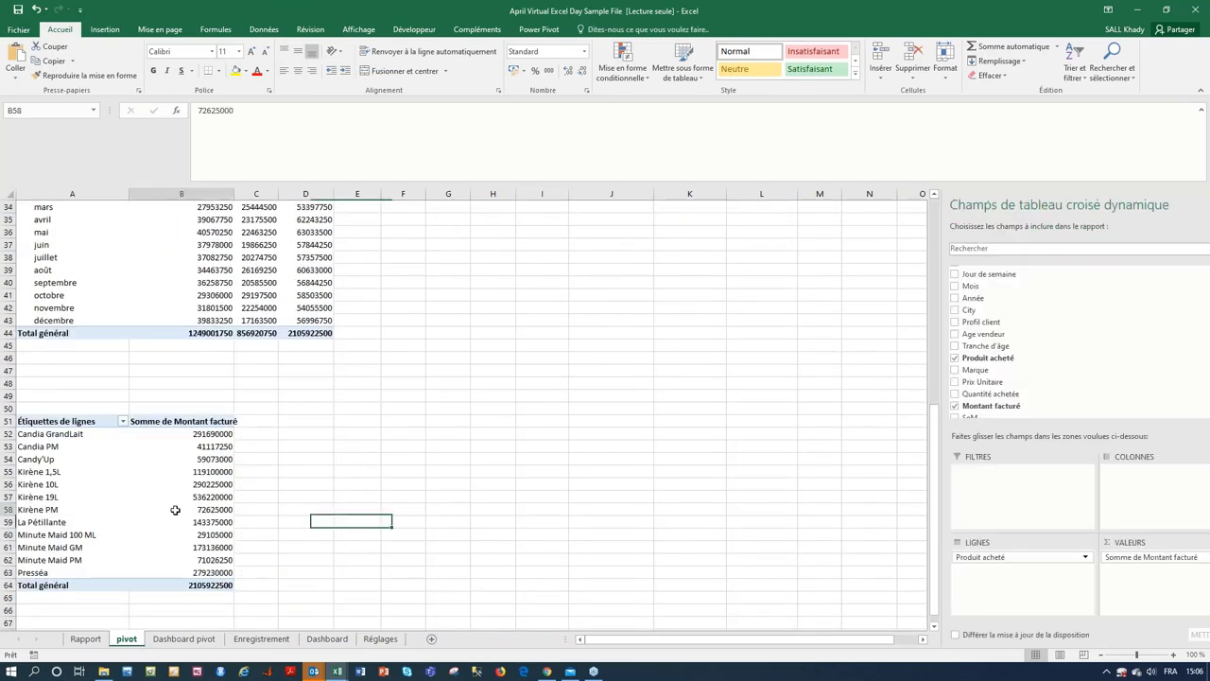
pyautogui.click(115, 32)
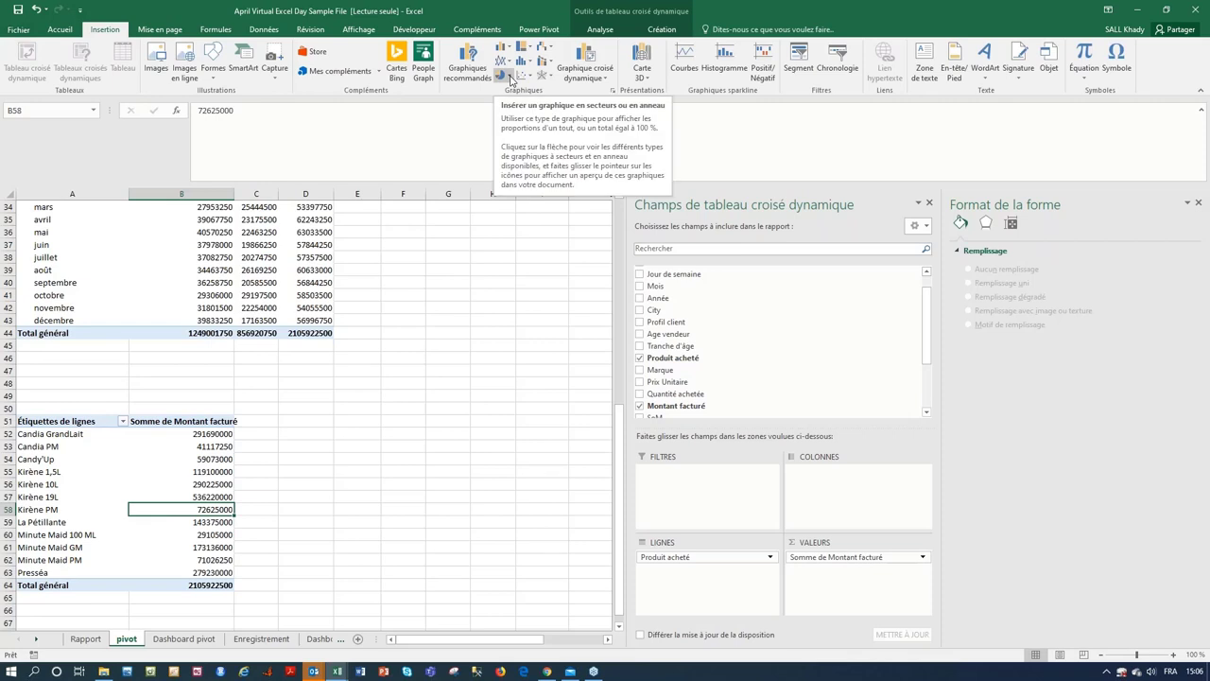
pyautogui.click(510, 76)
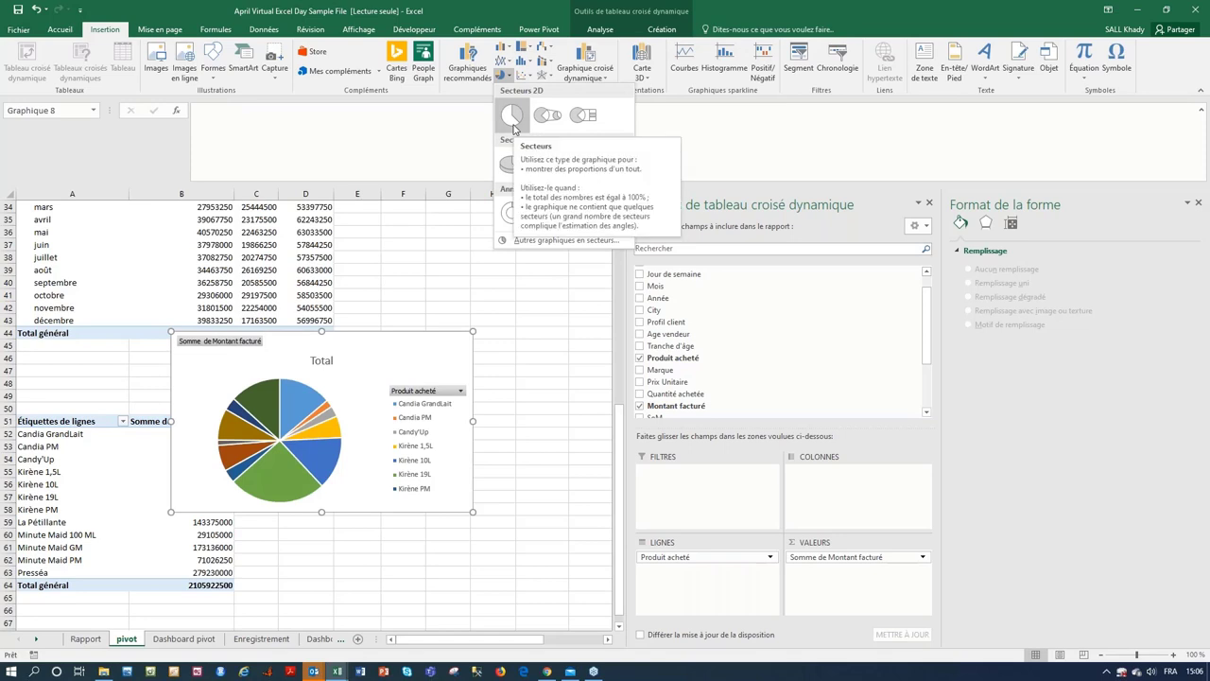
pyautogui.click(512, 116)
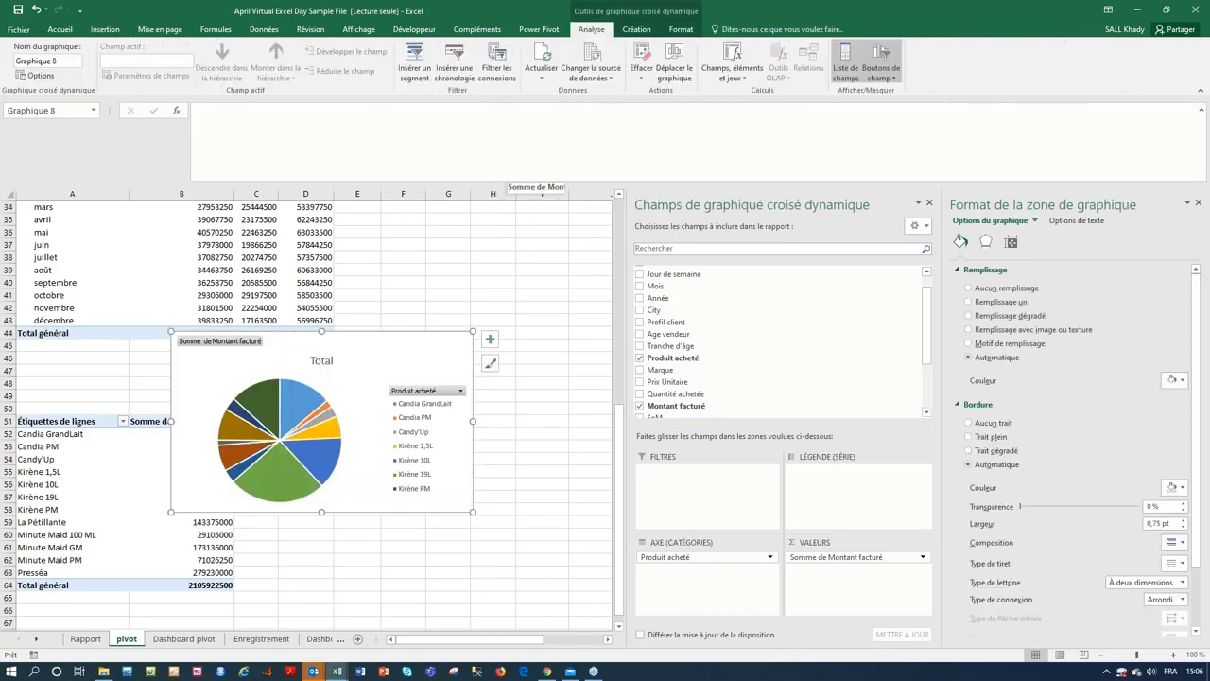
pyautogui.moveTo(404, 356); pyautogui.dragTo(511, 373)
# - Retitle the pie chart from 'Total' to 'Montant'
pyautogui.click(427, 379)
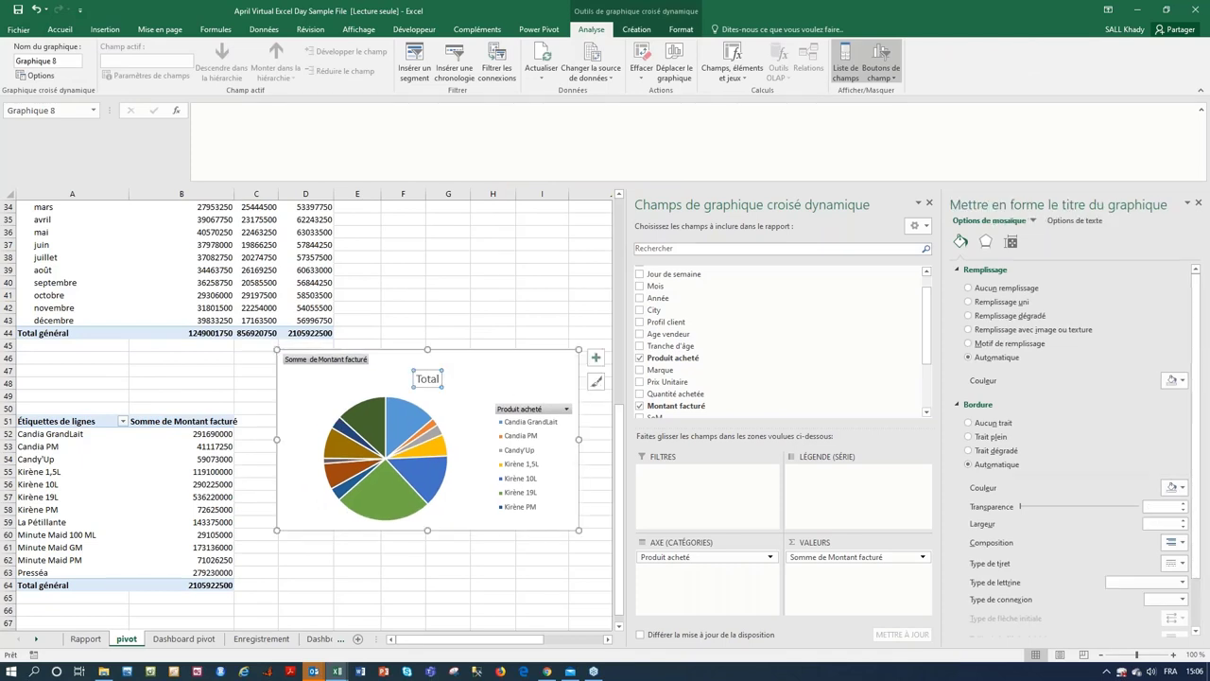
pyautogui.doubleClick(428, 379)
pyautogui.write('Mont')
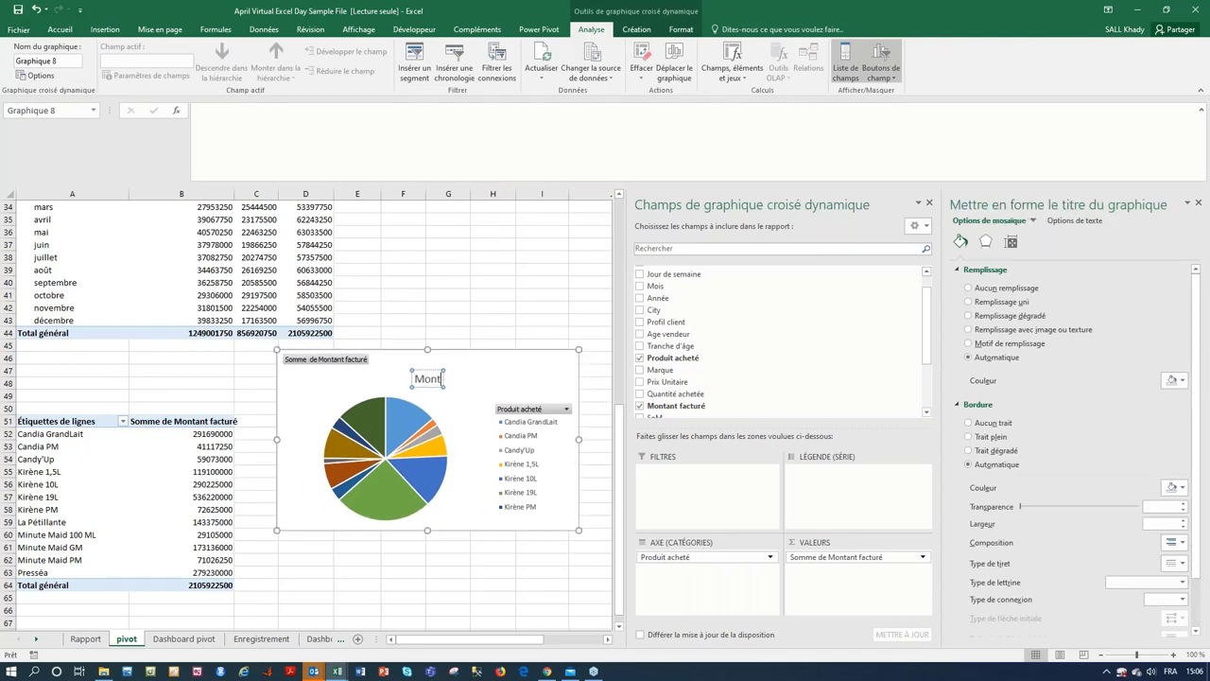
pyautogui.write('ant')
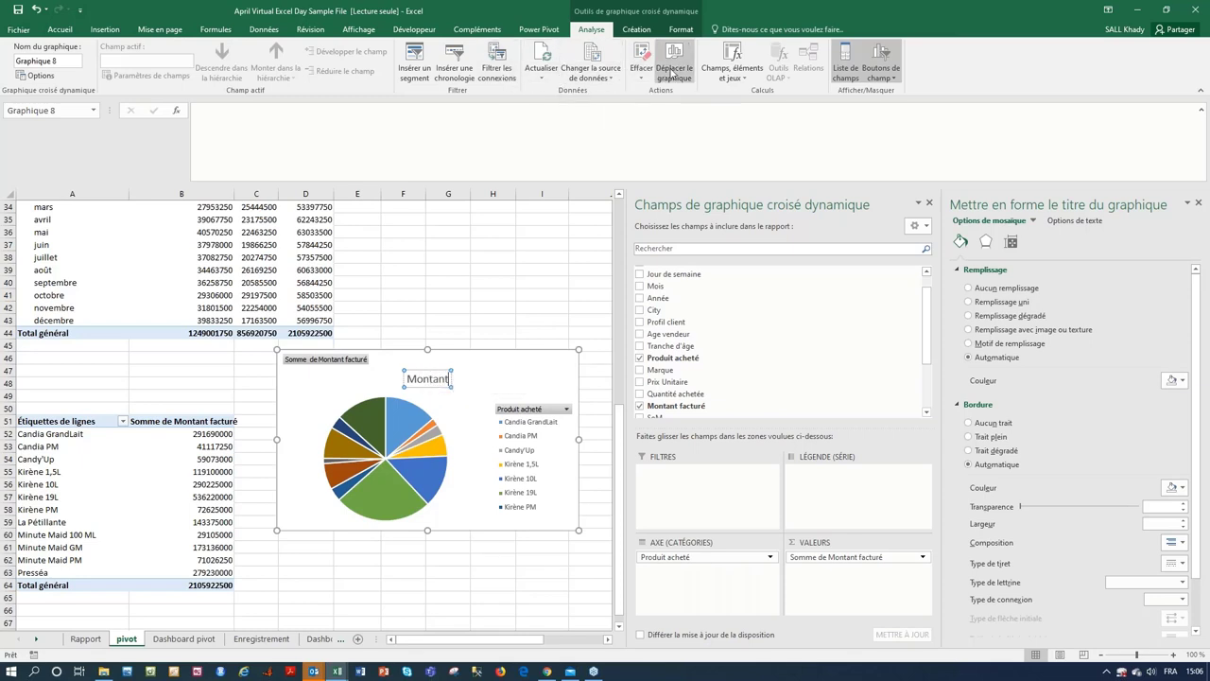
pyautogui.click(496, 380)
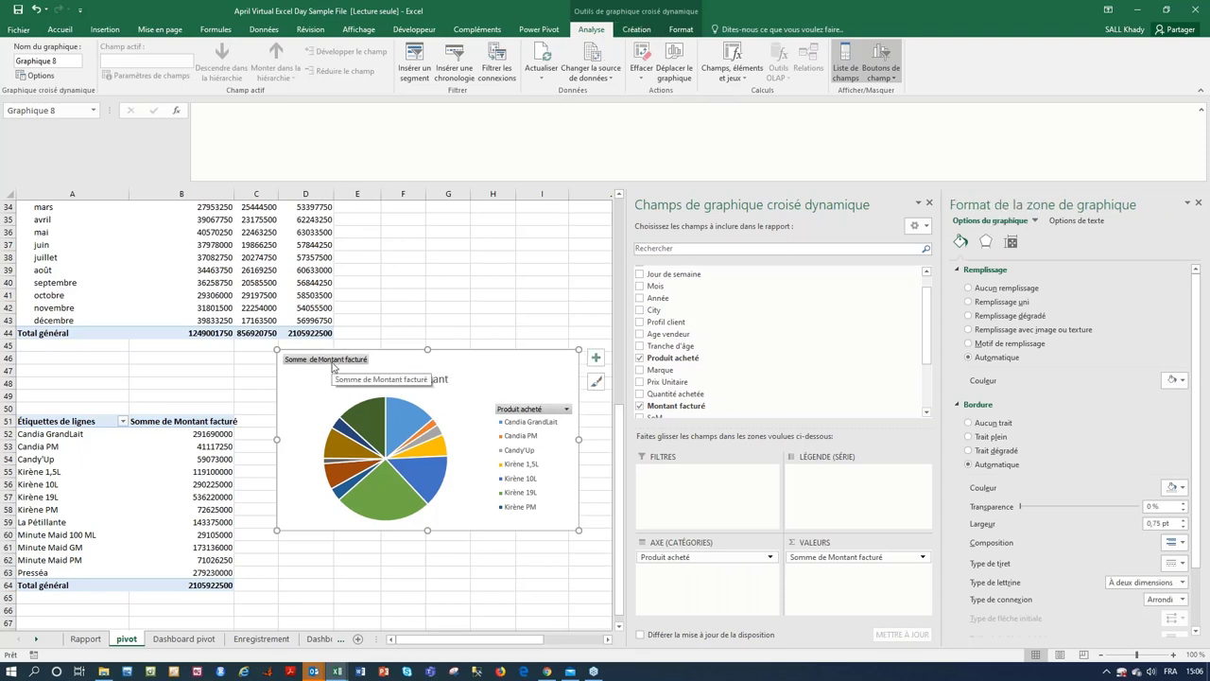
# - Hide all field buttons on the Montant pie, move it lower beside the table, and close the field list
pyautogui.rightClick(334, 363)
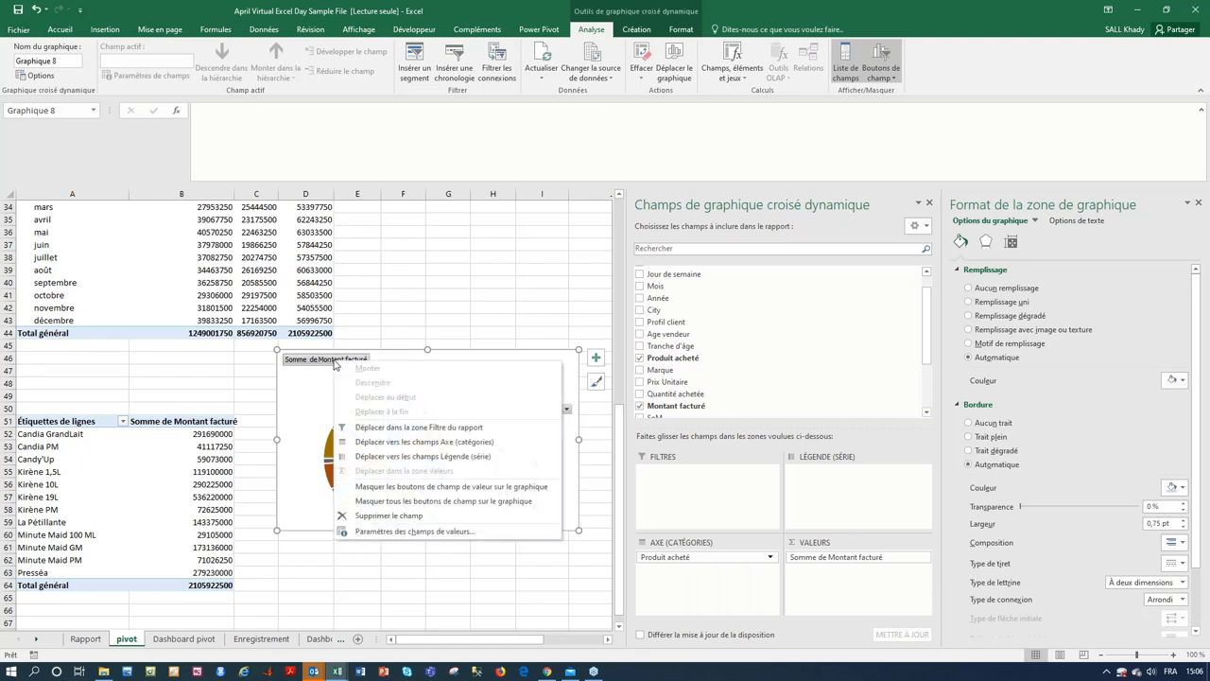
pyautogui.click(391, 501)
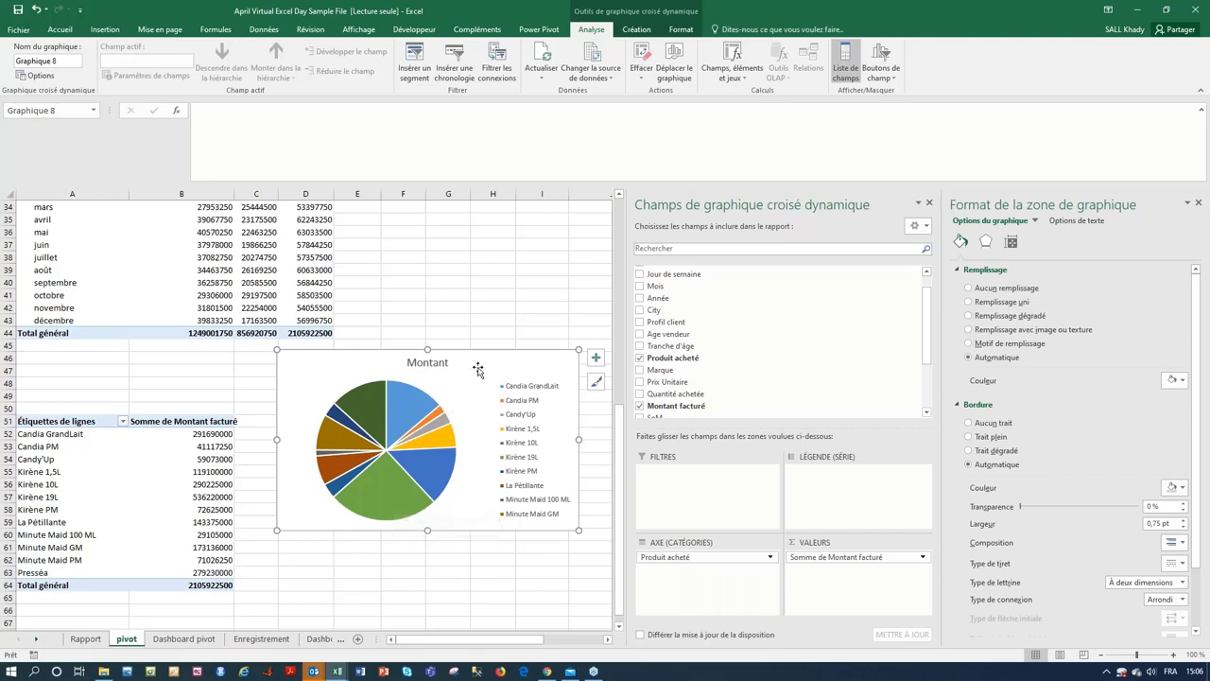
pyautogui.moveTo(480, 369); pyautogui.dragTo(484, 432)
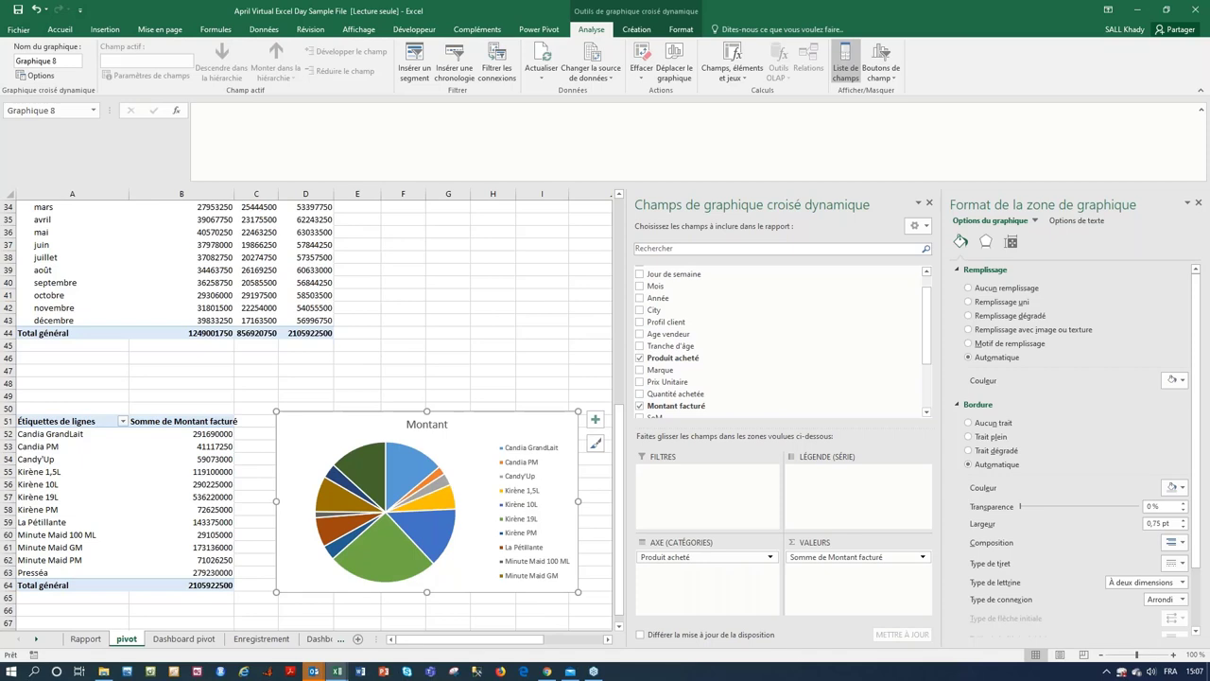
pyautogui.click(930, 204)
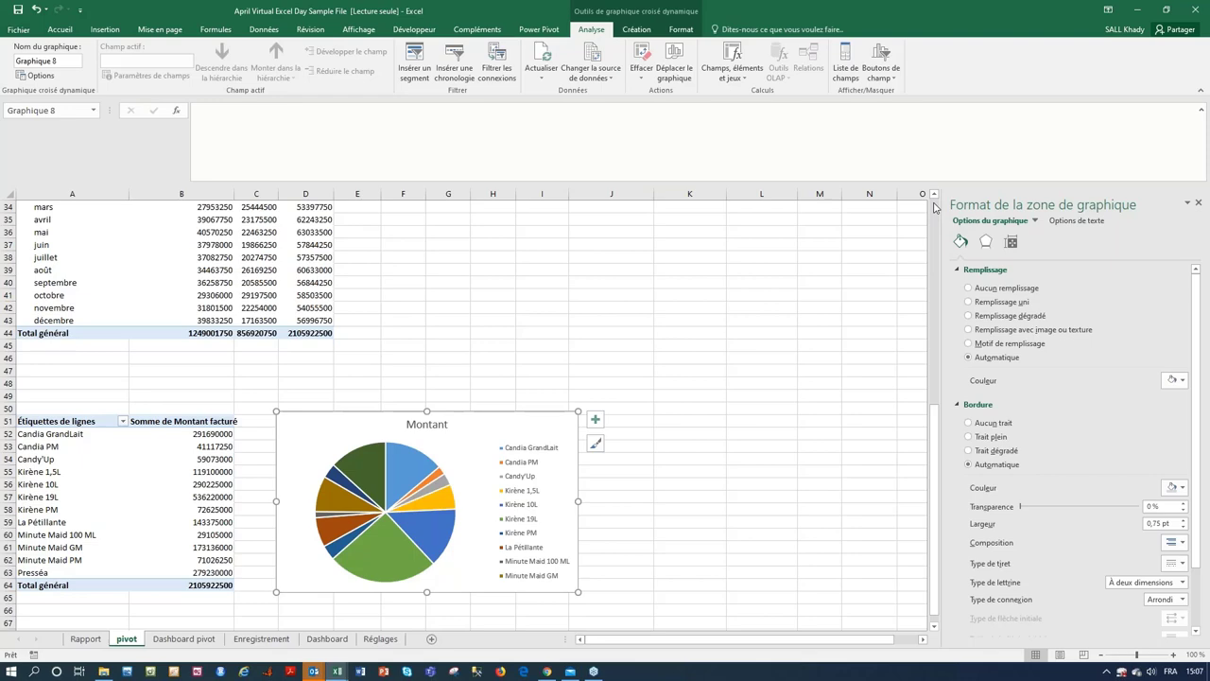
pyautogui.click(762, 281)
pyautogui.scroll(8, 761, 292)
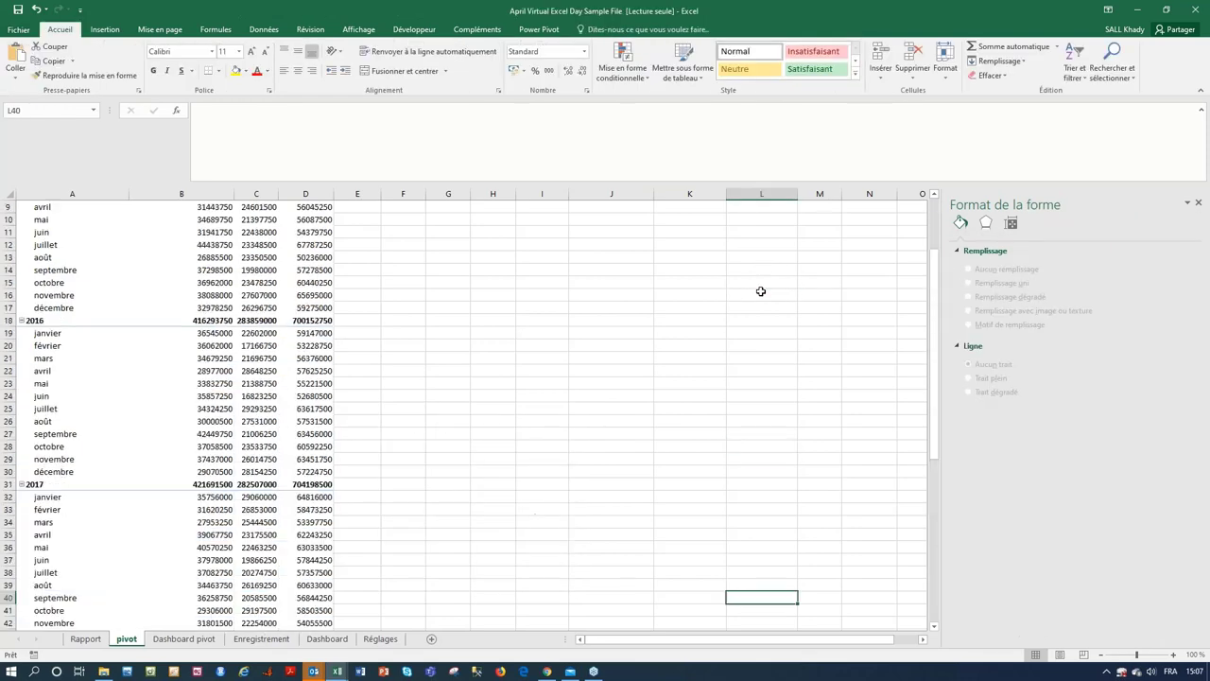
pyautogui.scroll(3, 761, 291)
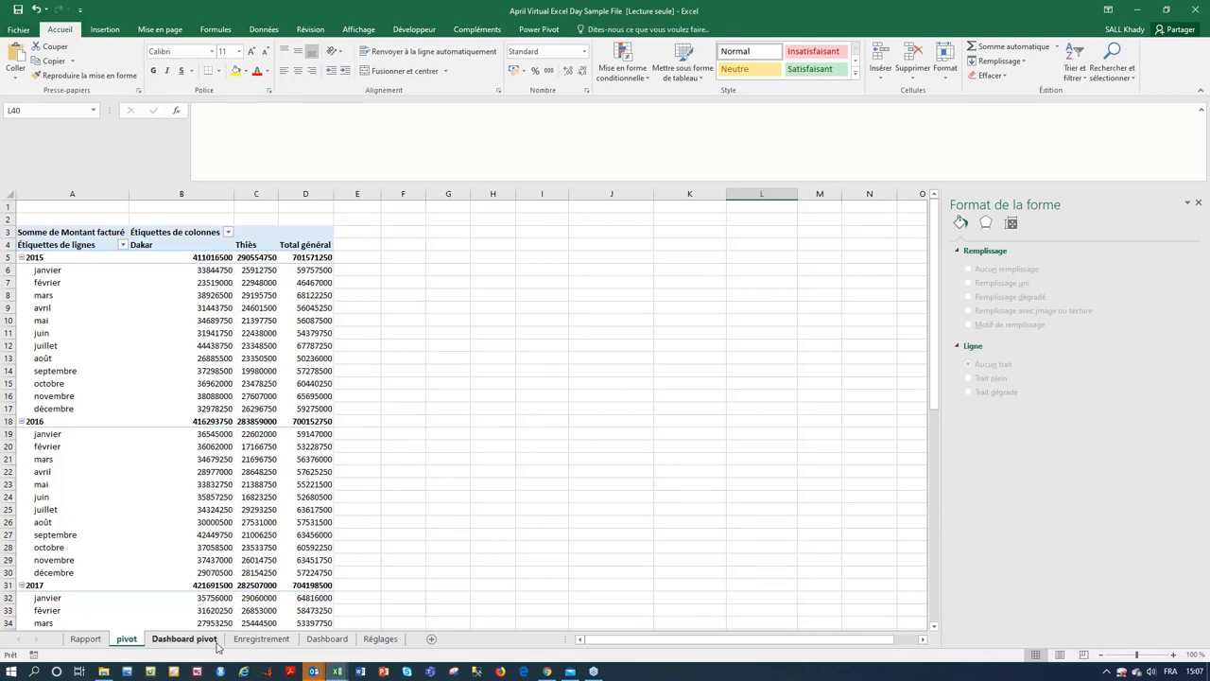
pyautogui.click(184, 639)
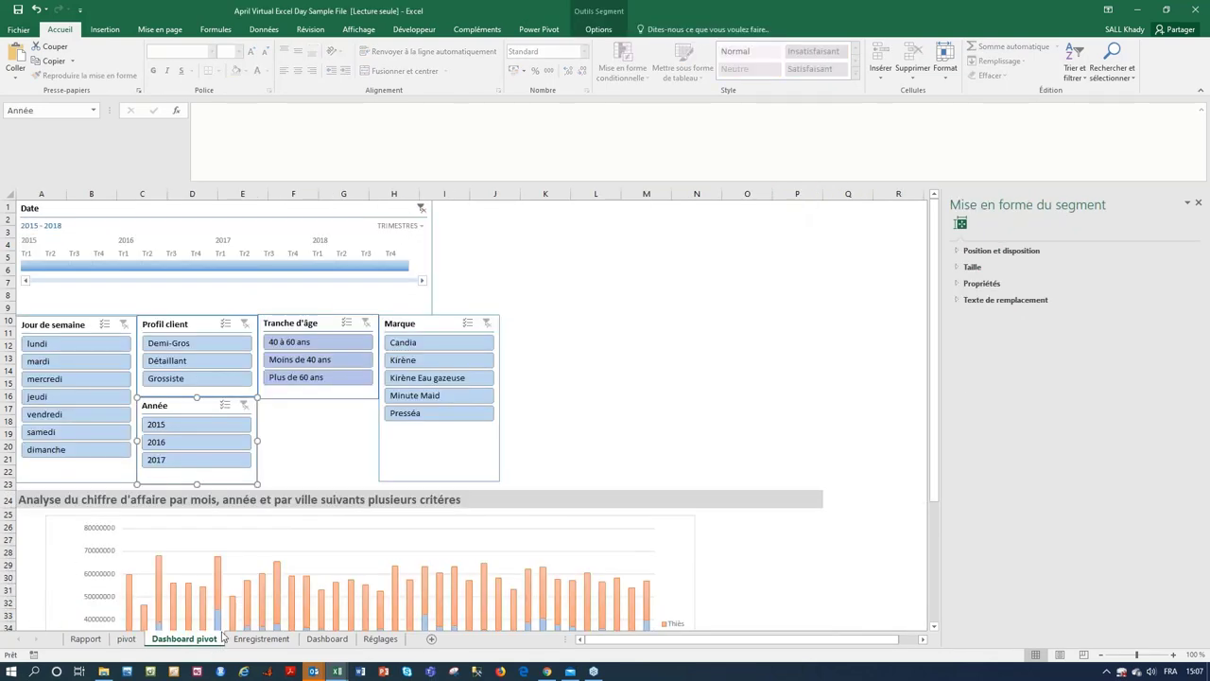
pyautogui.click(126, 639)
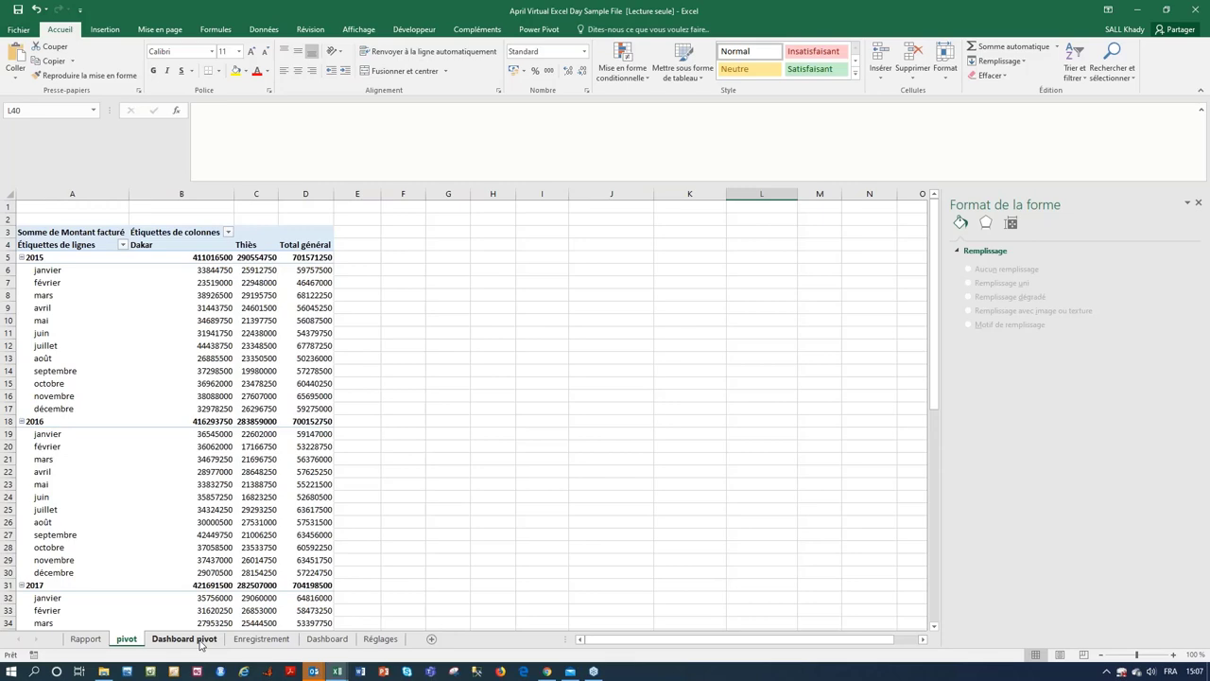
pyautogui.click(201, 643)
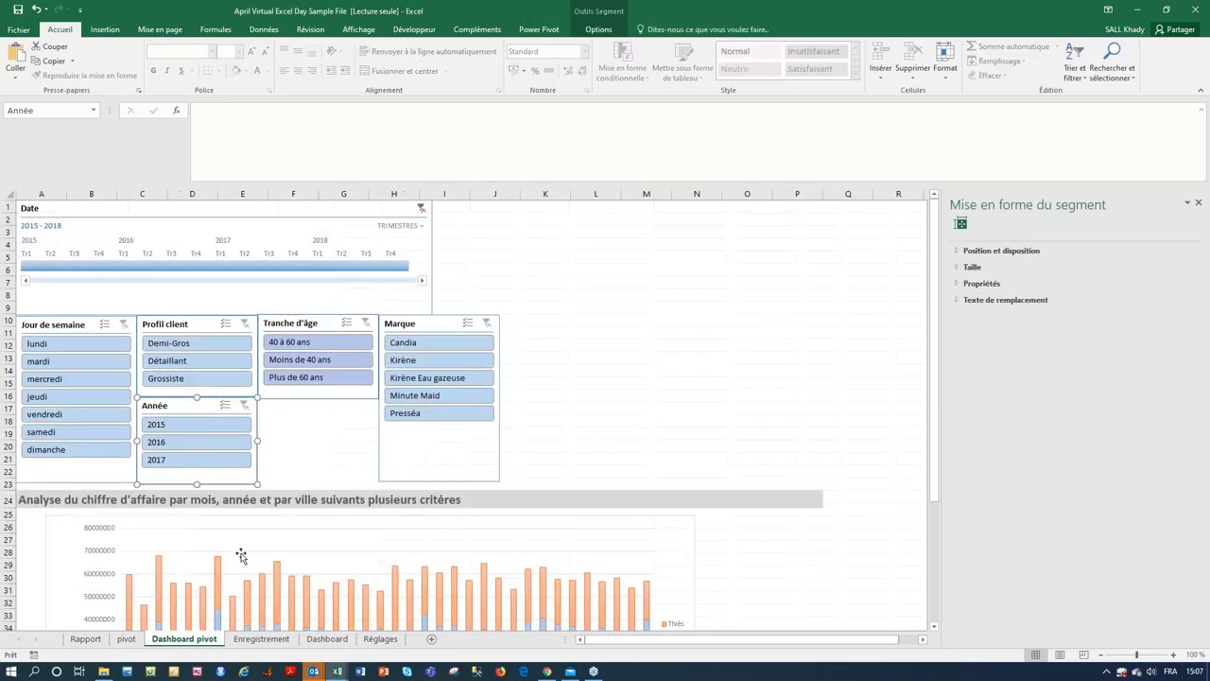
pyautogui.click(127, 640)
pyautogui.click(253, 358)
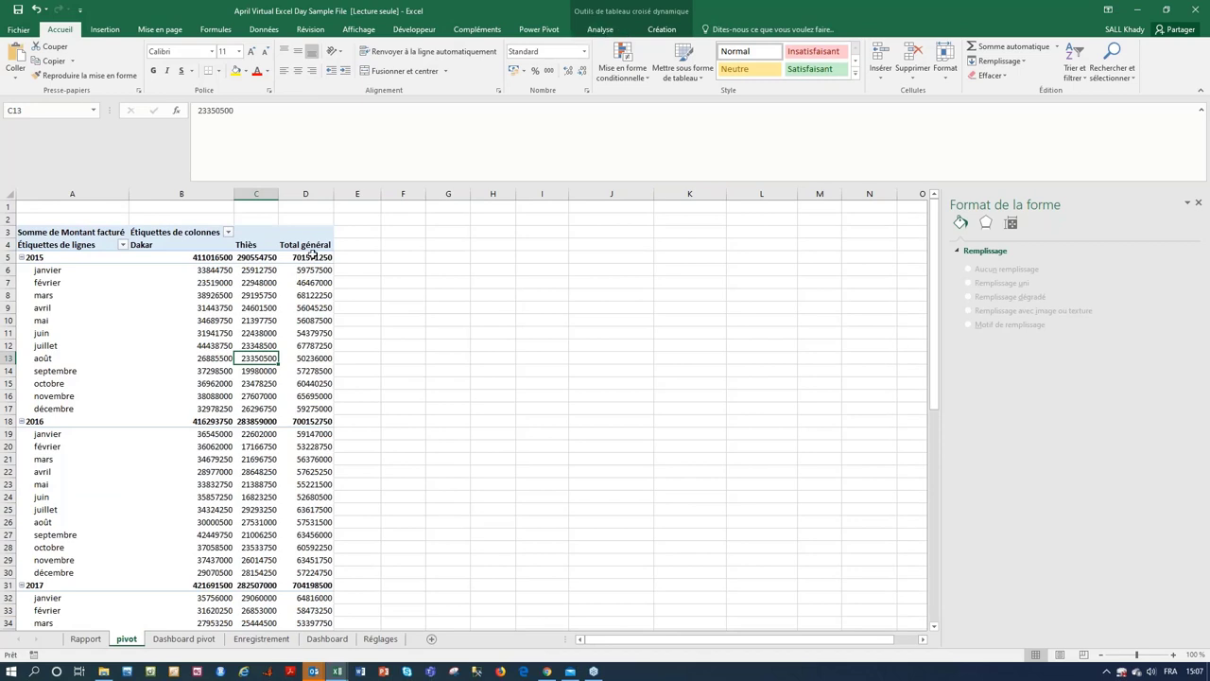
pyautogui.moveTo(312, 253)
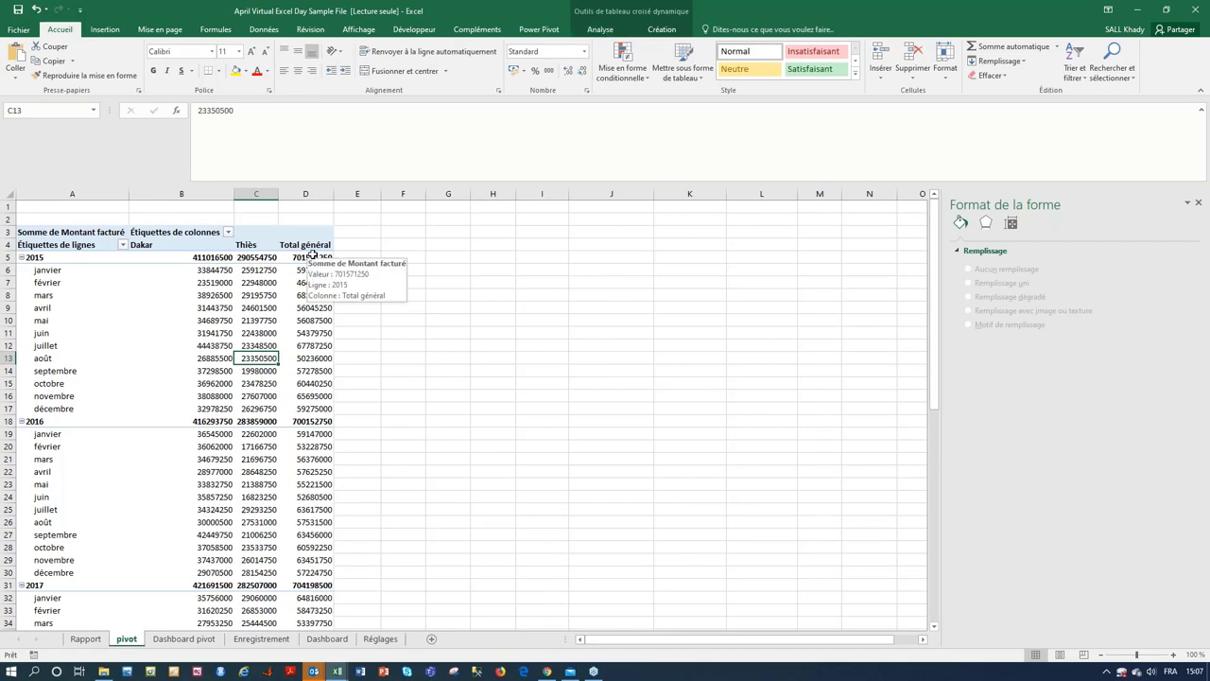
pyautogui.click(601, 30)
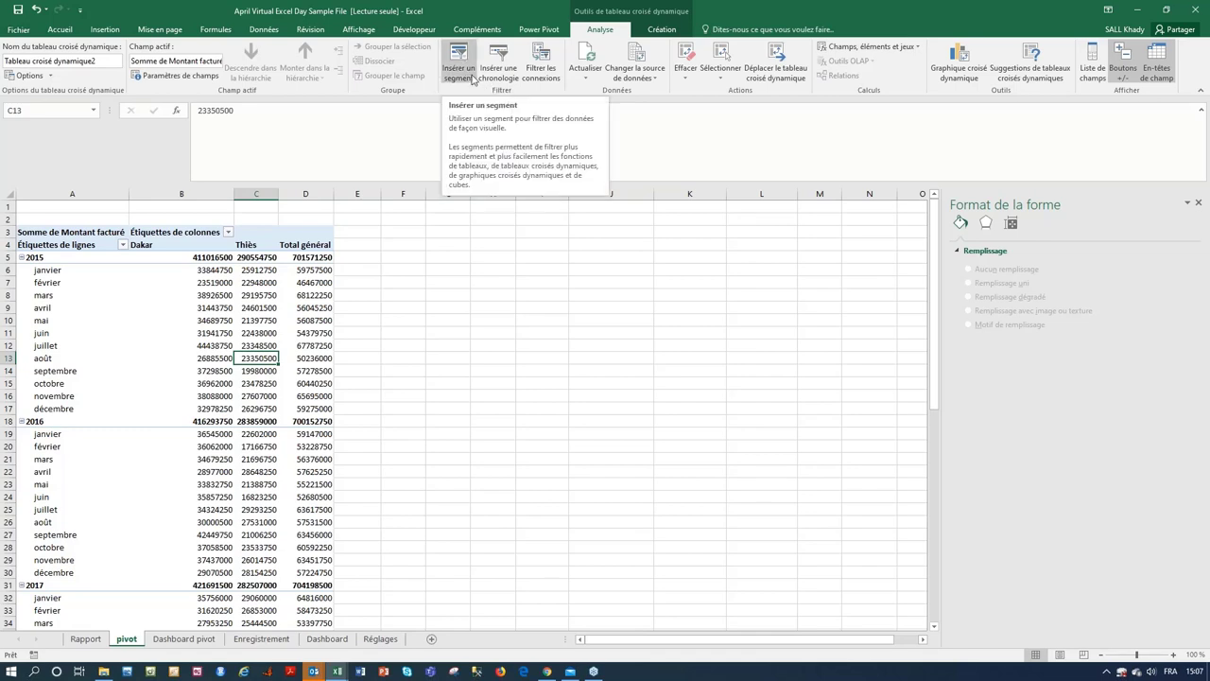
# - Back out of inserting a new slicer or Date timeline and return to the Dashboard pivot sheet
pyautogui.click(473, 78)
pyautogui.press('Escape')
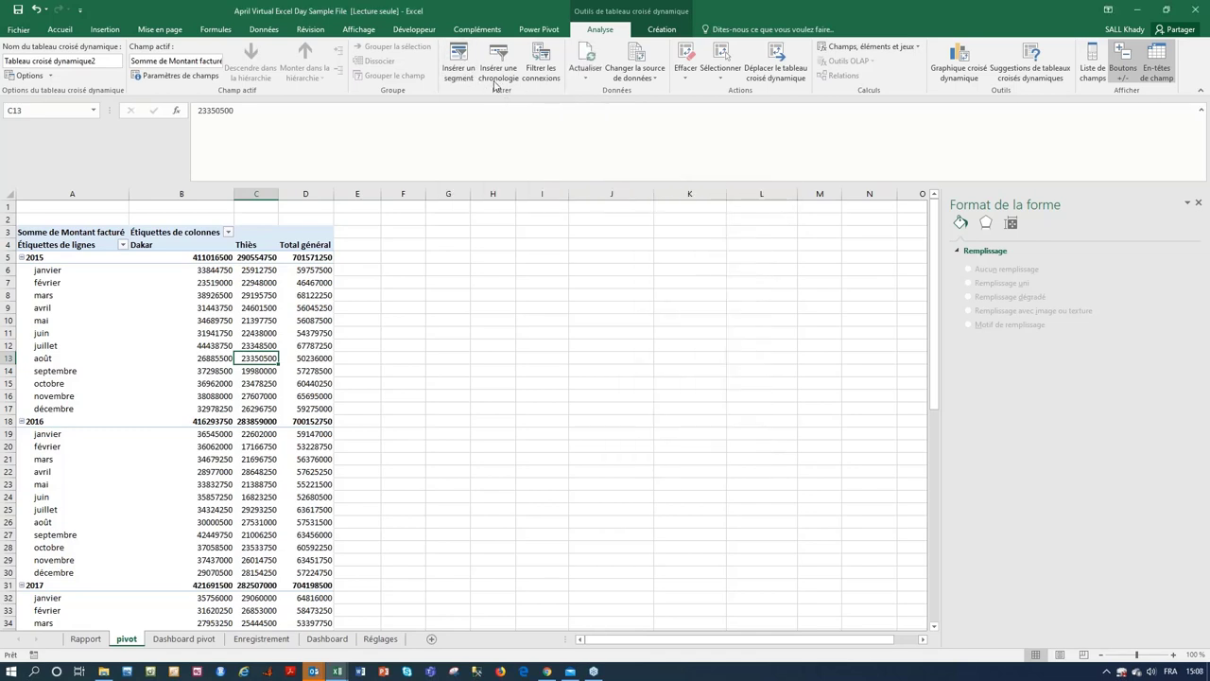
pyautogui.click(495, 71)
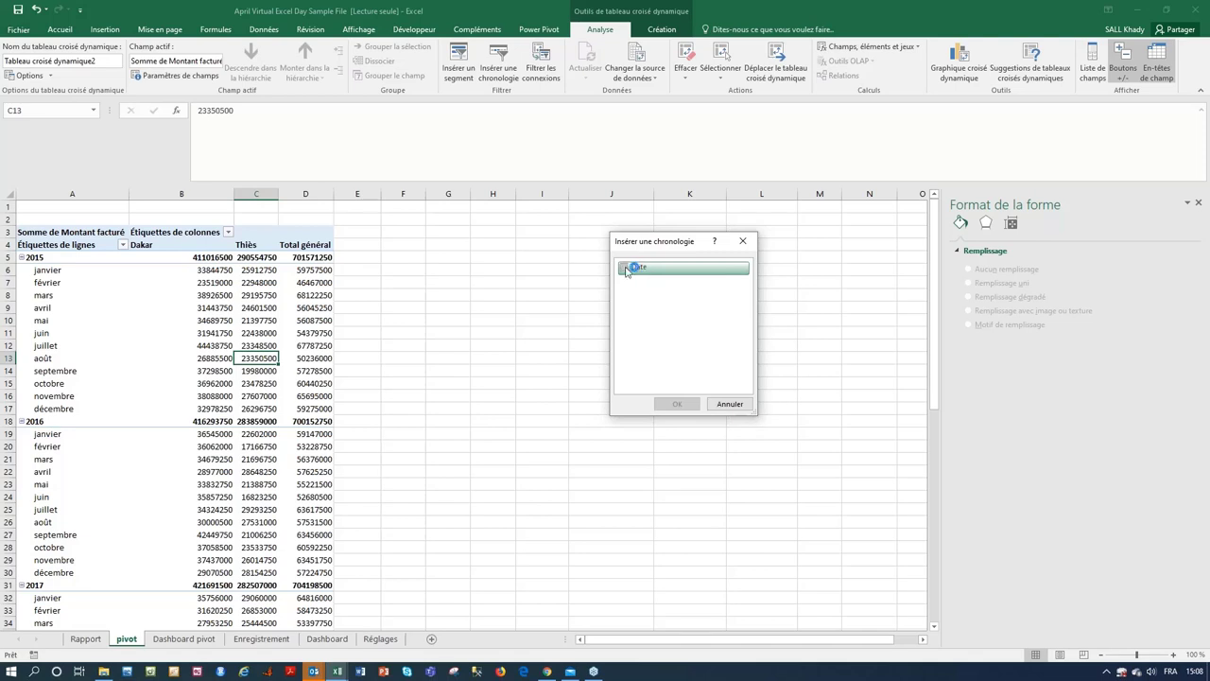
pyautogui.click(625, 270)
pyautogui.click(685, 405)
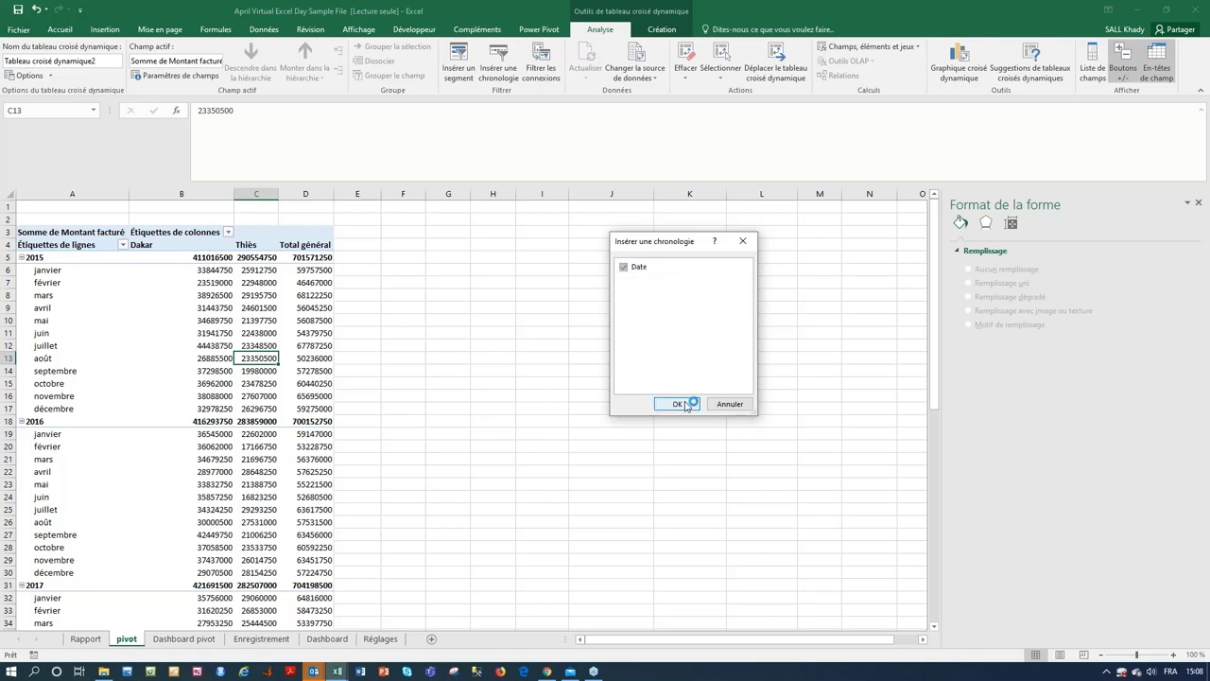
pyautogui.click(745, 243)
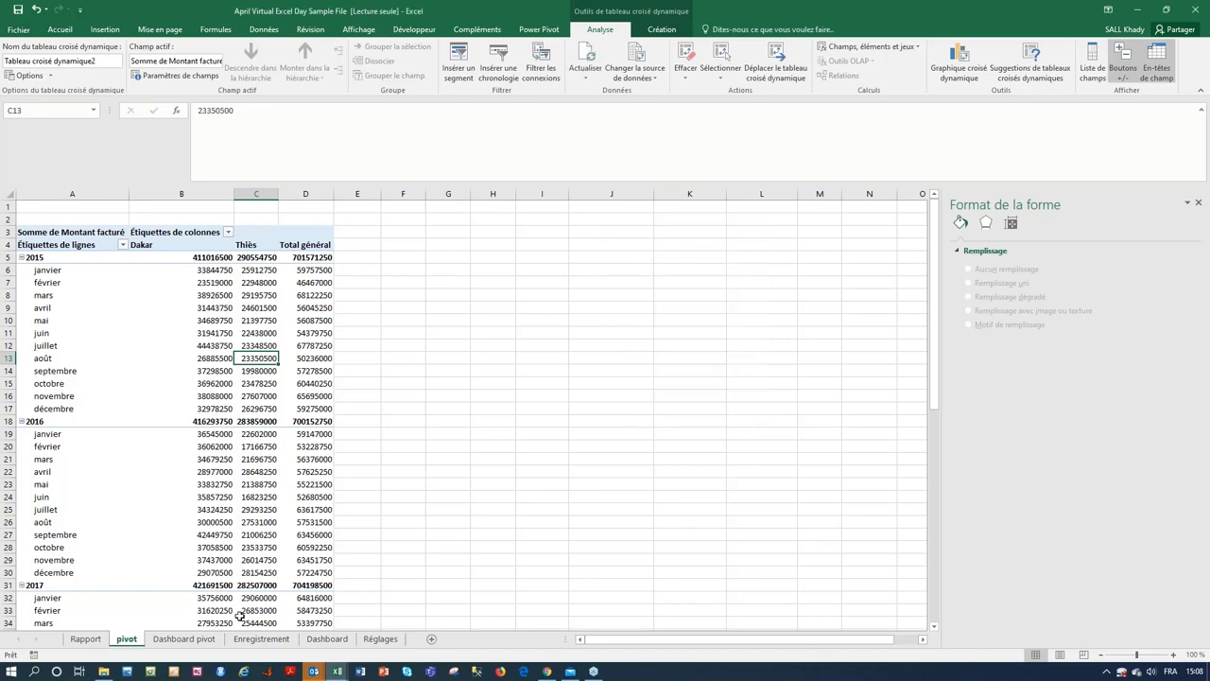
pyautogui.click(185, 639)
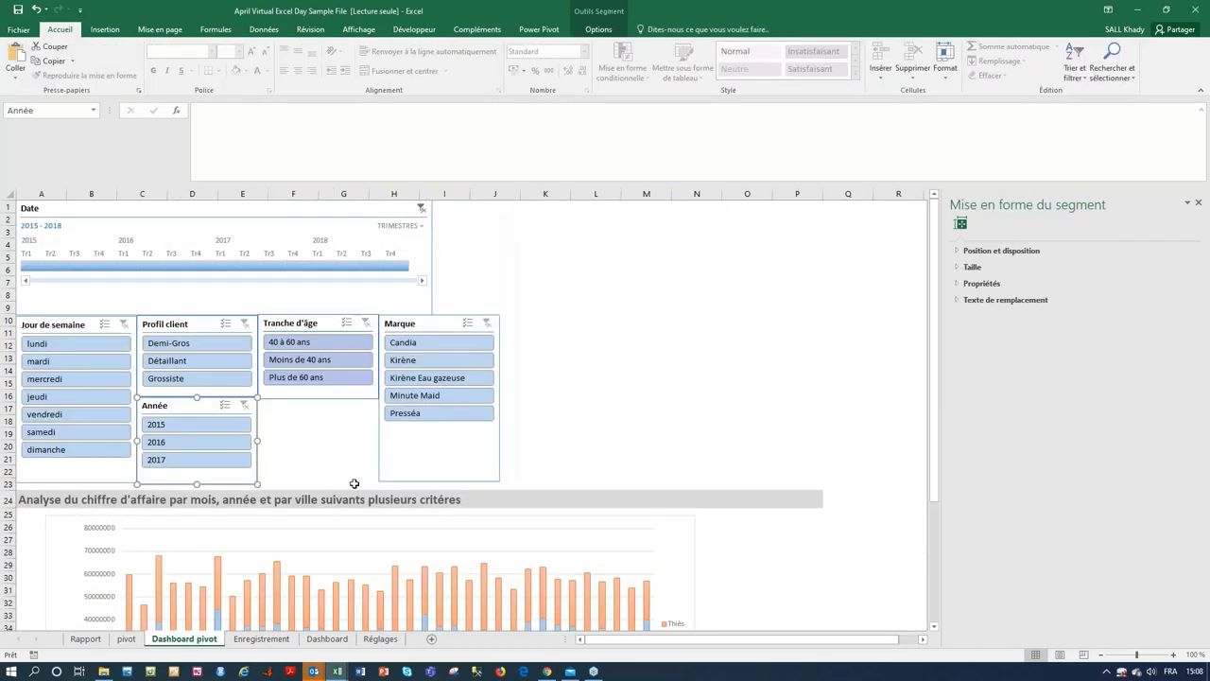
# - Switch the Date timeline to the MOIS (months) level and widen it
pyautogui.click(31, 212)
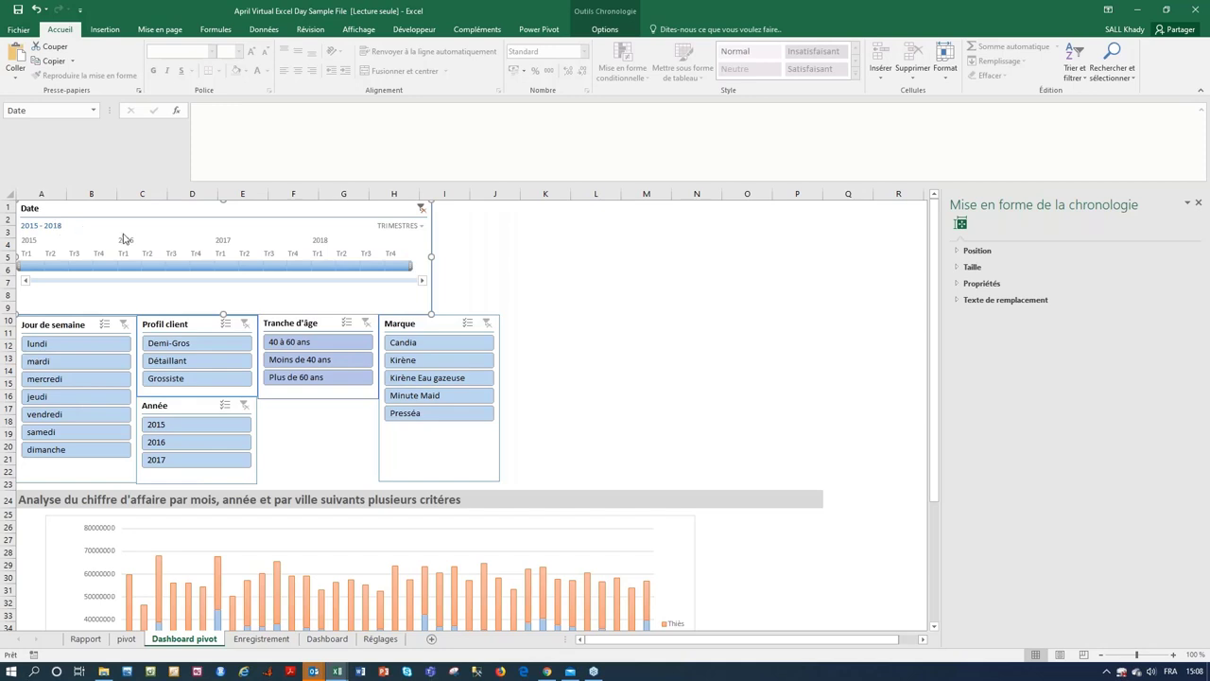
pyautogui.click(421, 232)
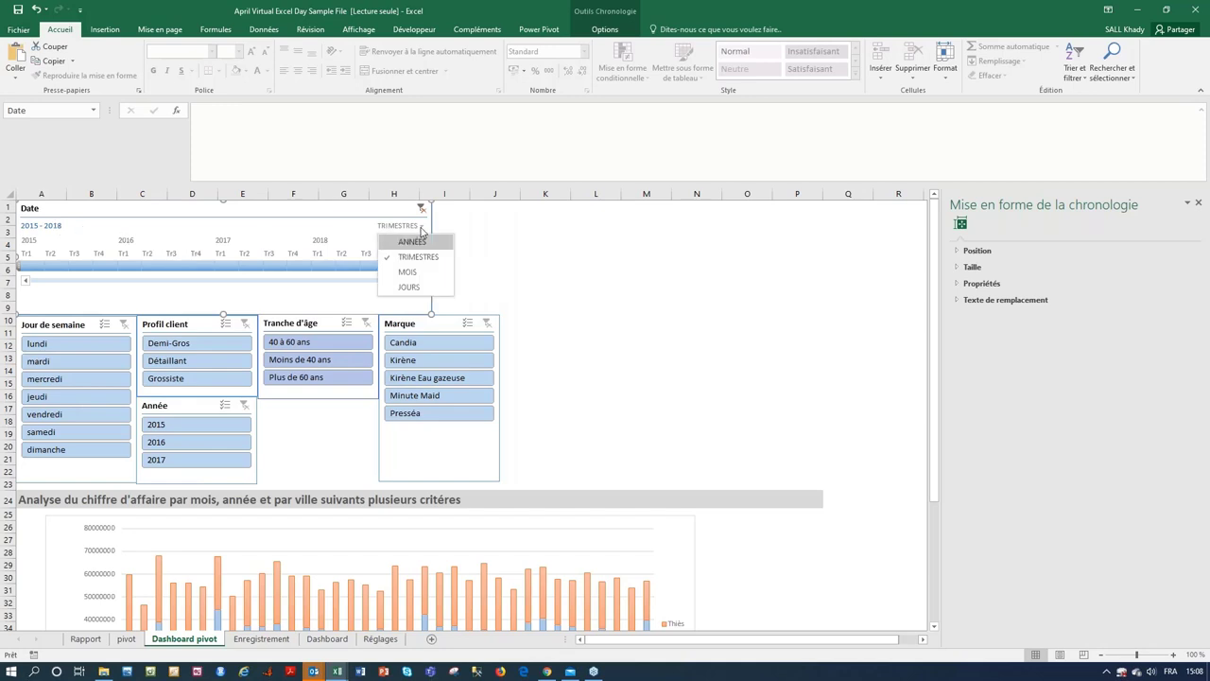
pyautogui.click(436, 273)
pyautogui.moveTo(433, 273); pyautogui.dragTo(853, 255)
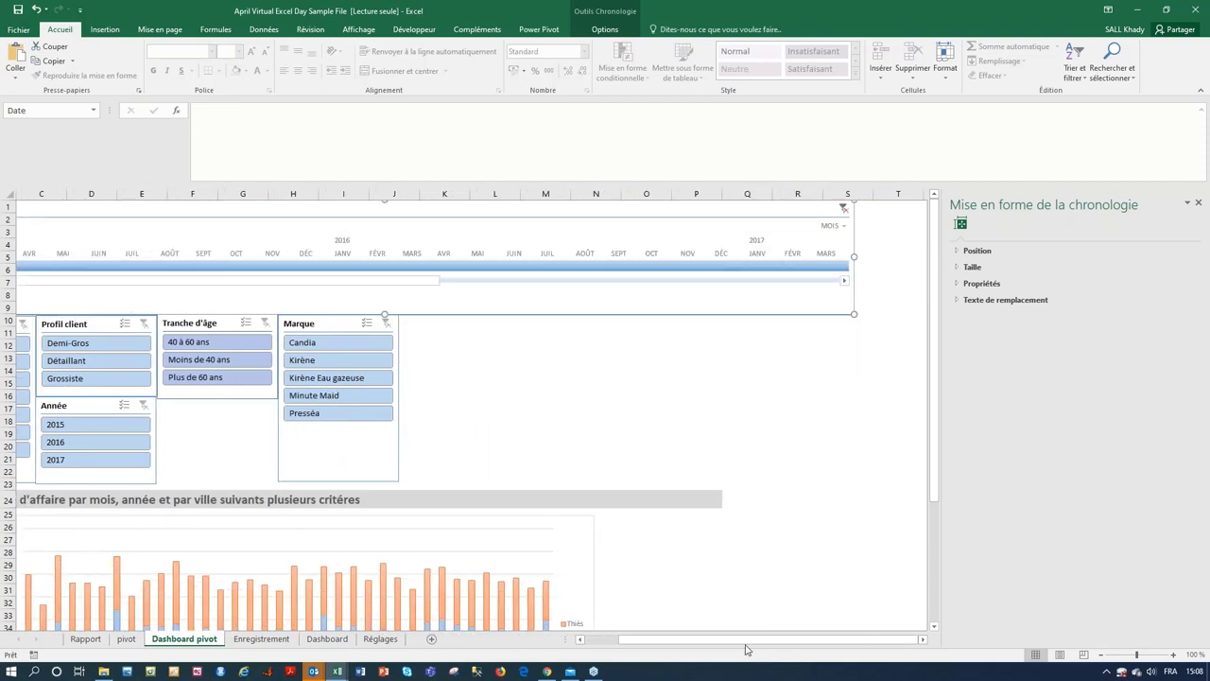
pyautogui.moveTo(740, 644); pyautogui.dragTo(650, 652)
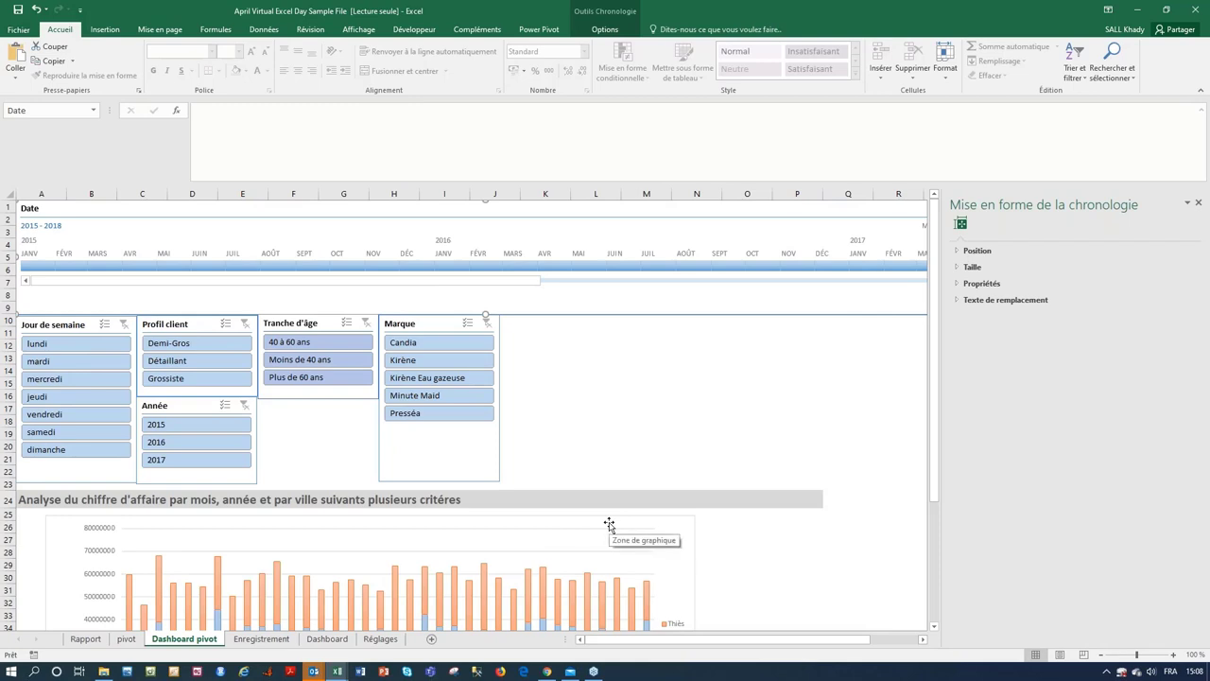
pyautogui.moveTo(743, 645); pyautogui.dragTo(808, 654)
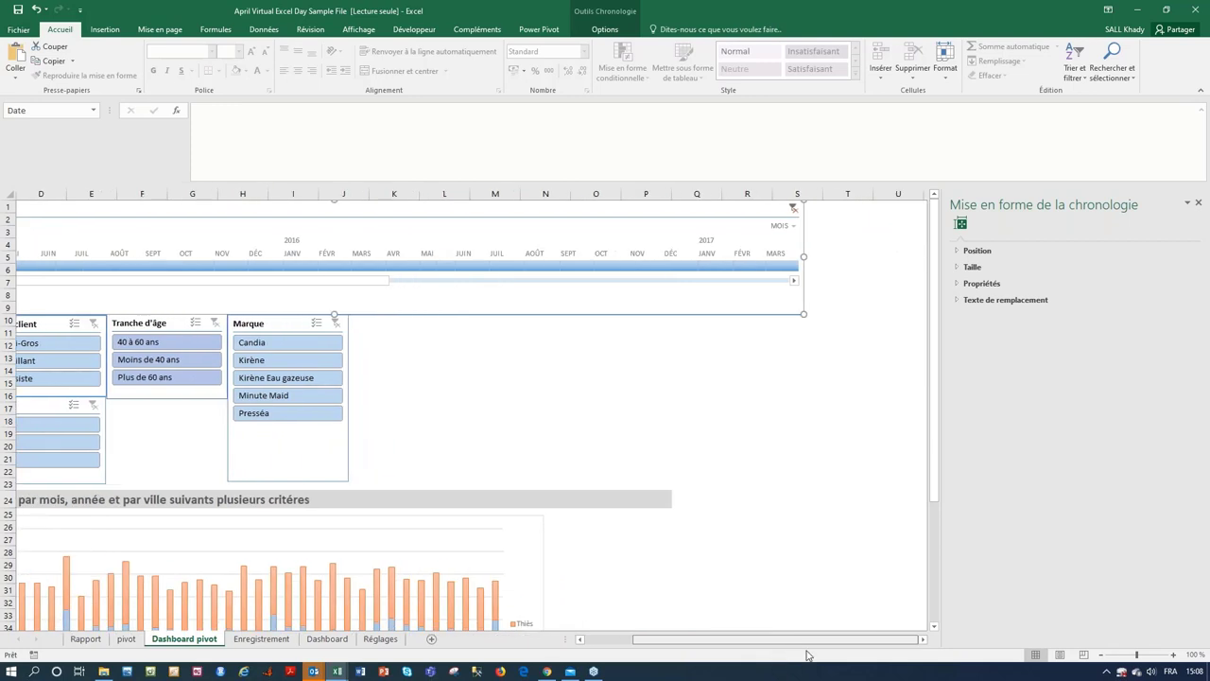
# - Set the timeline back to TRIMESTRES (quarters) and narrow it to end near column I
pyautogui.click(793, 227)
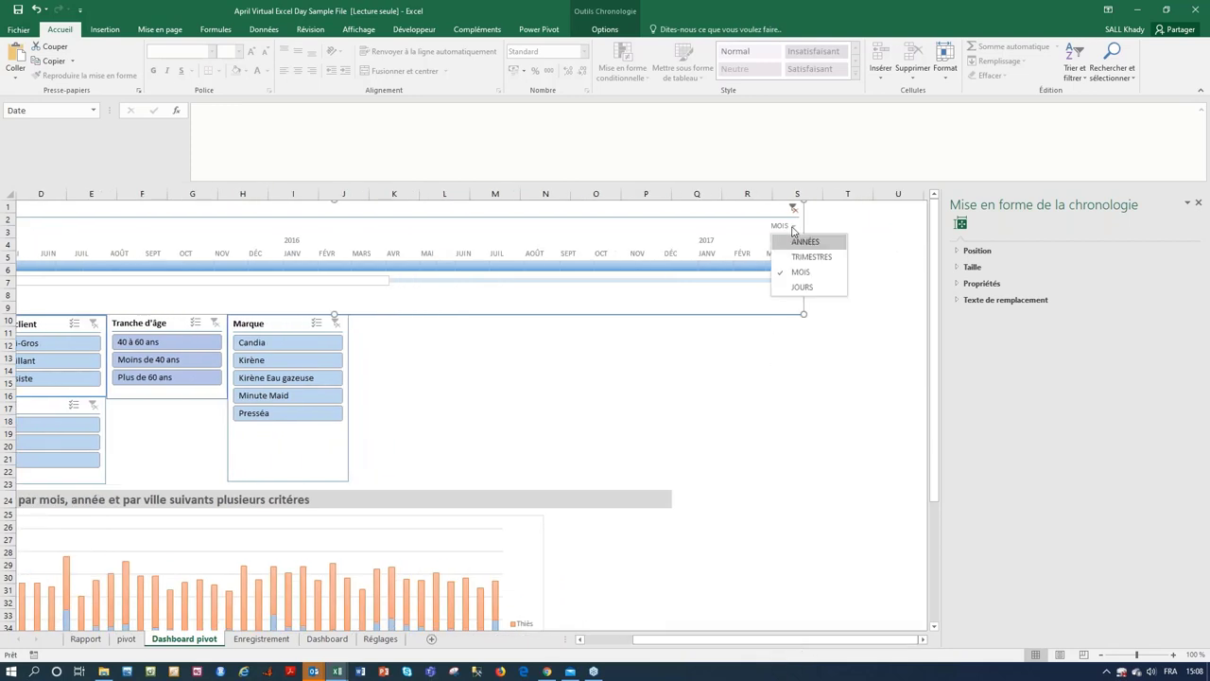
pyautogui.click(799, 256)
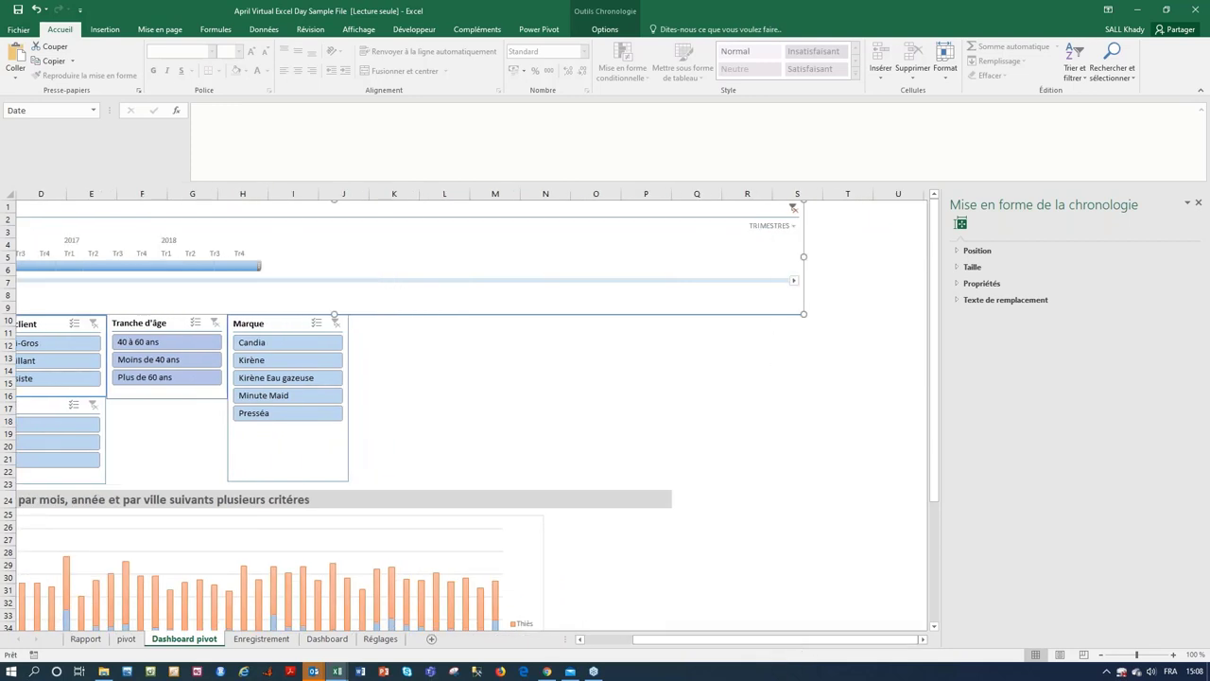
pyautogui.click(785, 230)
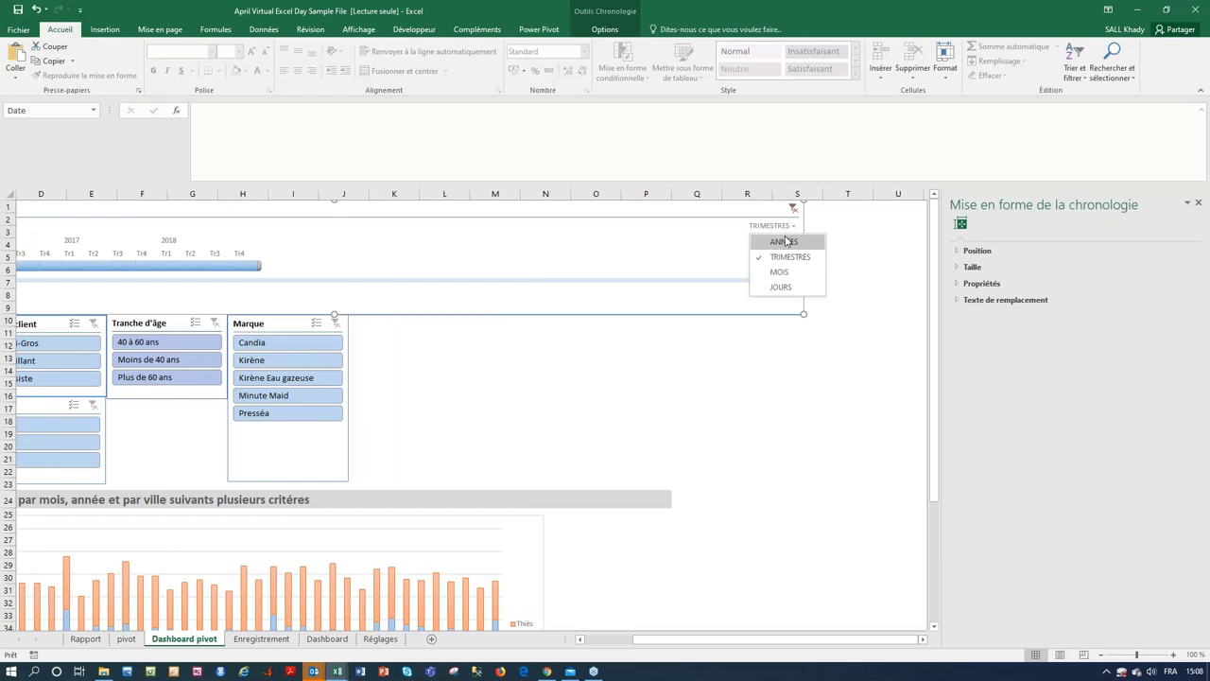
pyautogui.click(736, 298)
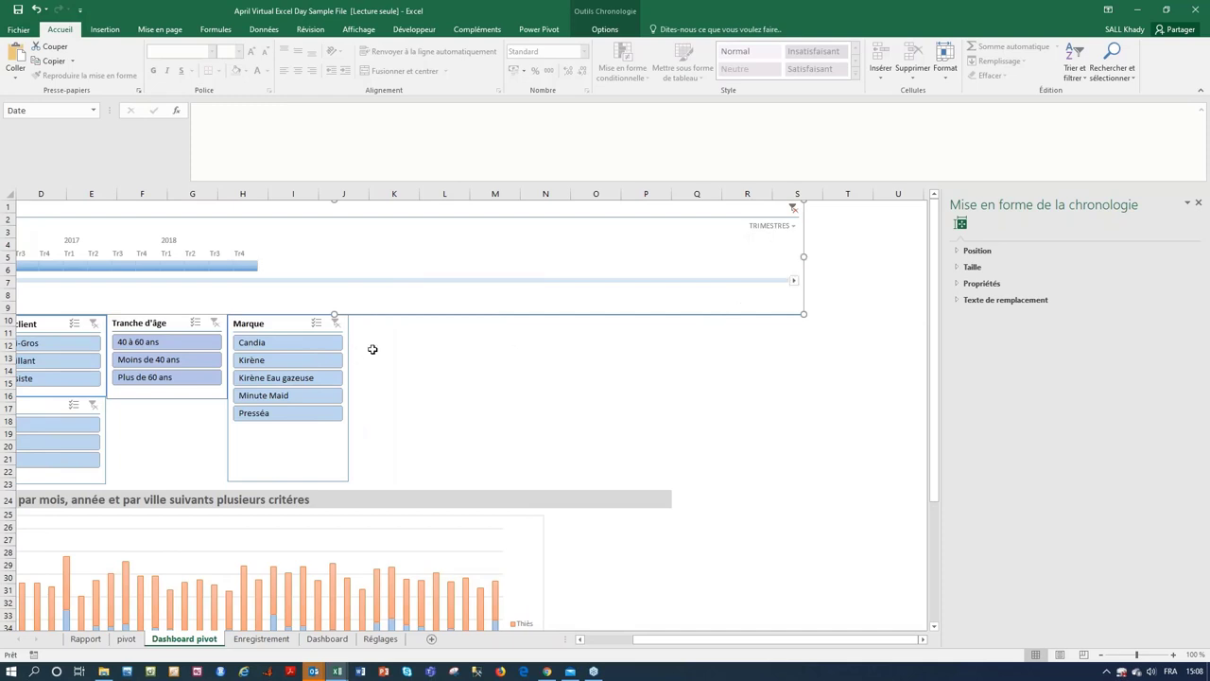
pyautogui.moveTo(654, 643); pyautogui.dragTo(656, 642)
pyautogui.moveTo(502, 266); pyautogui.dragTo(345, 267)
pyautogui.moveTo(681, 643); pyautogui.dragTo(632, 643)
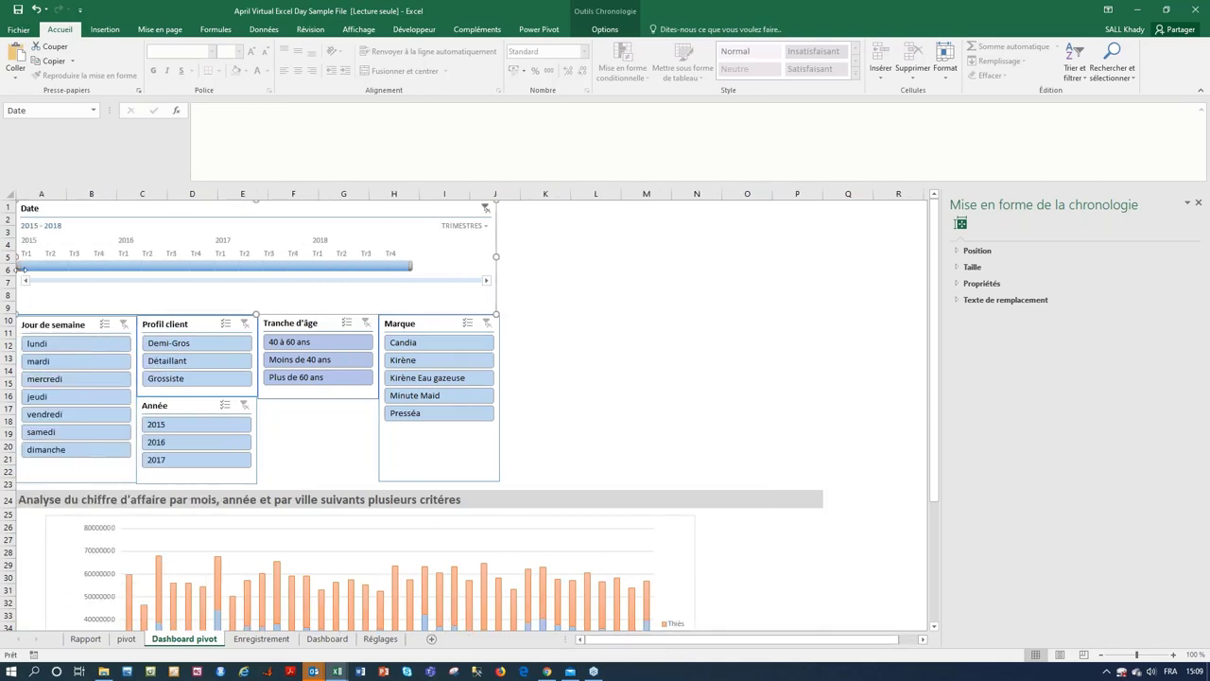
pyautogui.click(411, 267)
pyautogui.moveTo(135, 246); pyautogui.dragTo(46, 265)
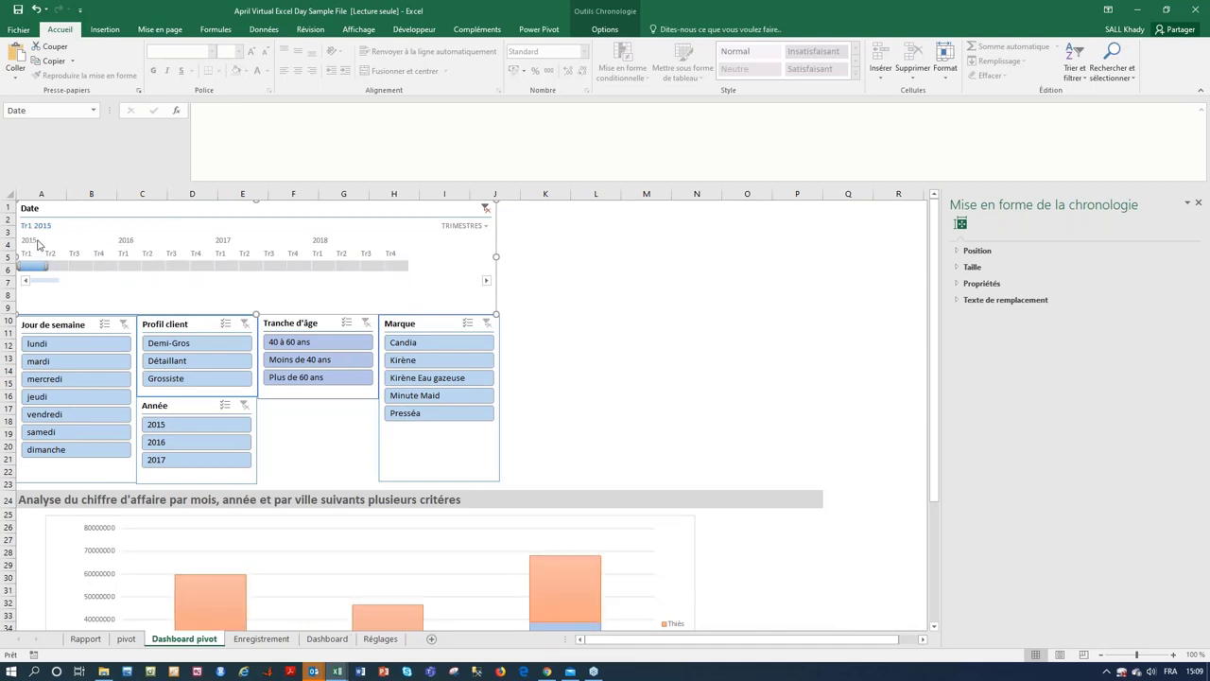
pyautogui.click(632, 357)
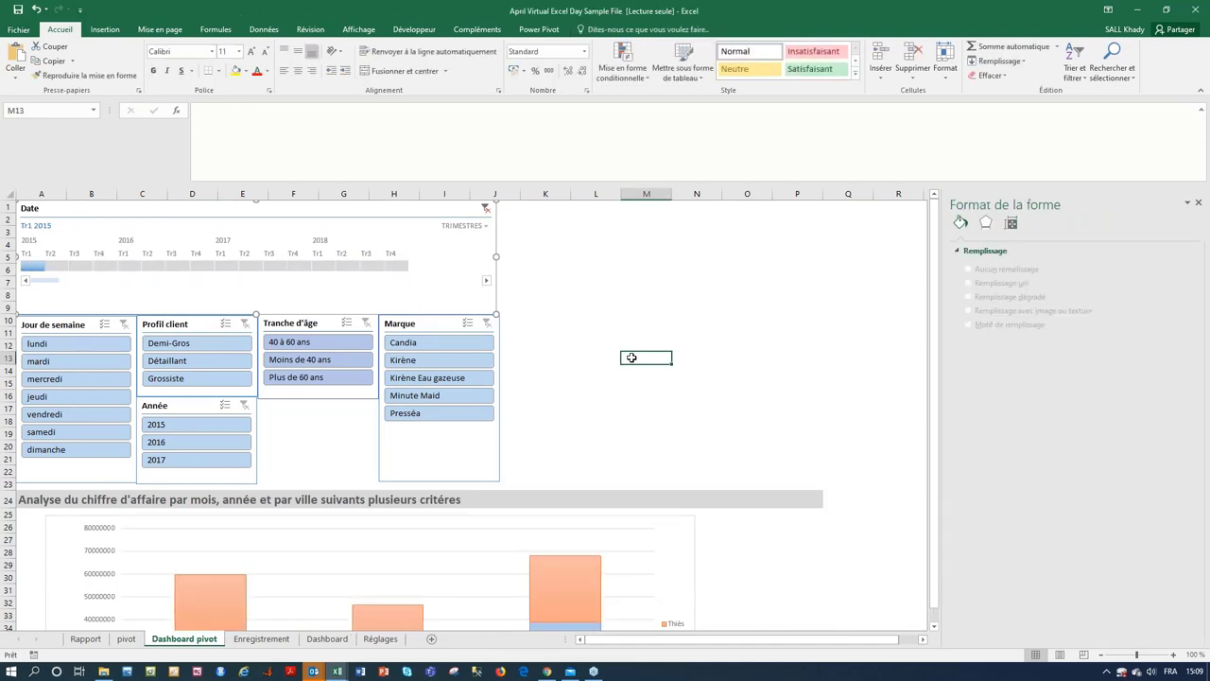
pyautogui.scroll(-2, 631, 357)
pyautogui.scroll(-3, 631, 358)
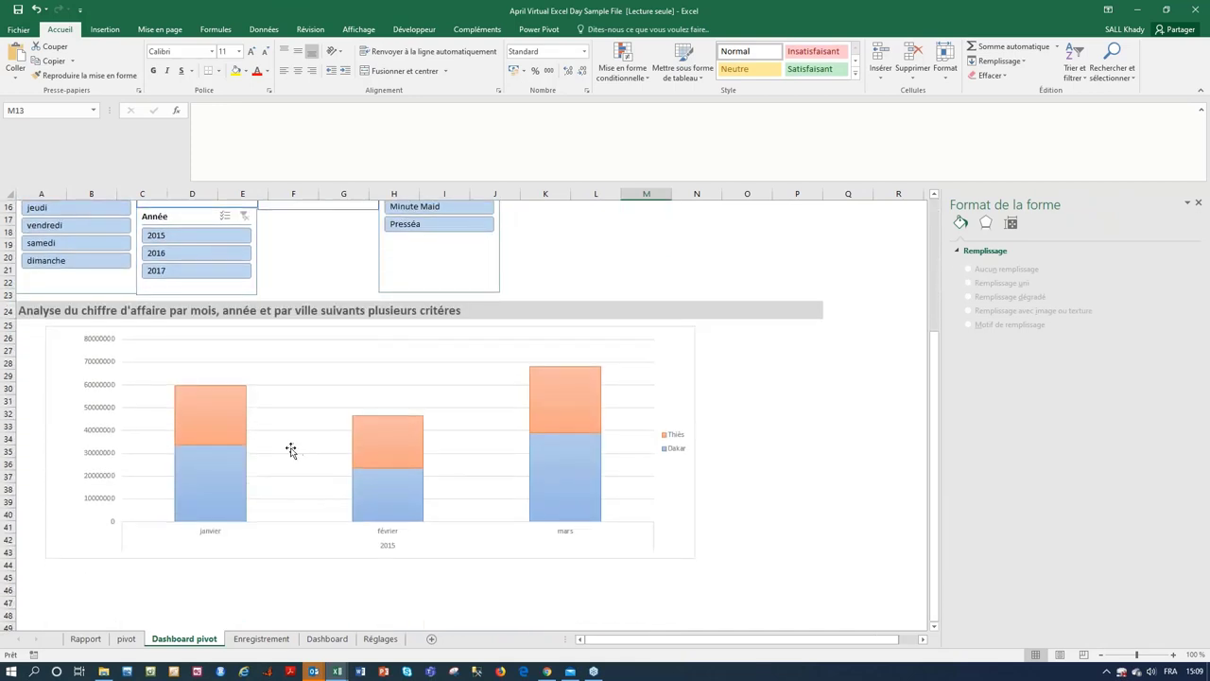
pyautogui.moveTo(569, 455)
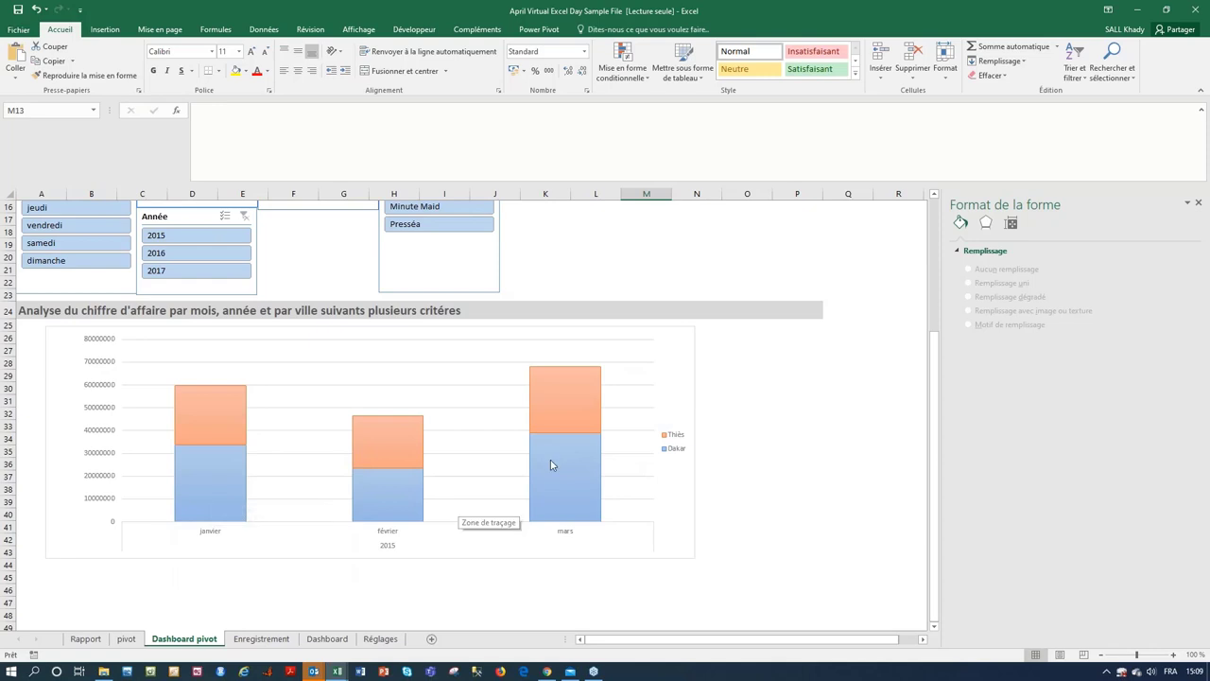
pyautogui.scroll(5, 552, 463)
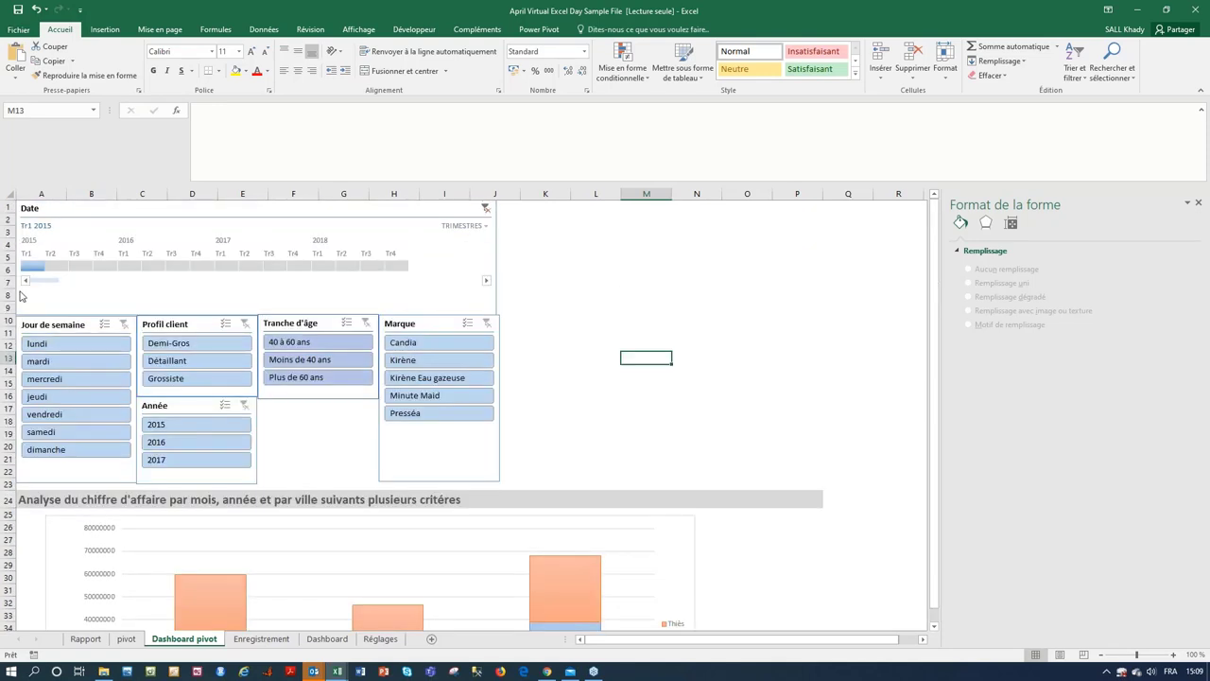
pyautogui.moveTo(46, 265); pyautogui.dragTo(121, 265)
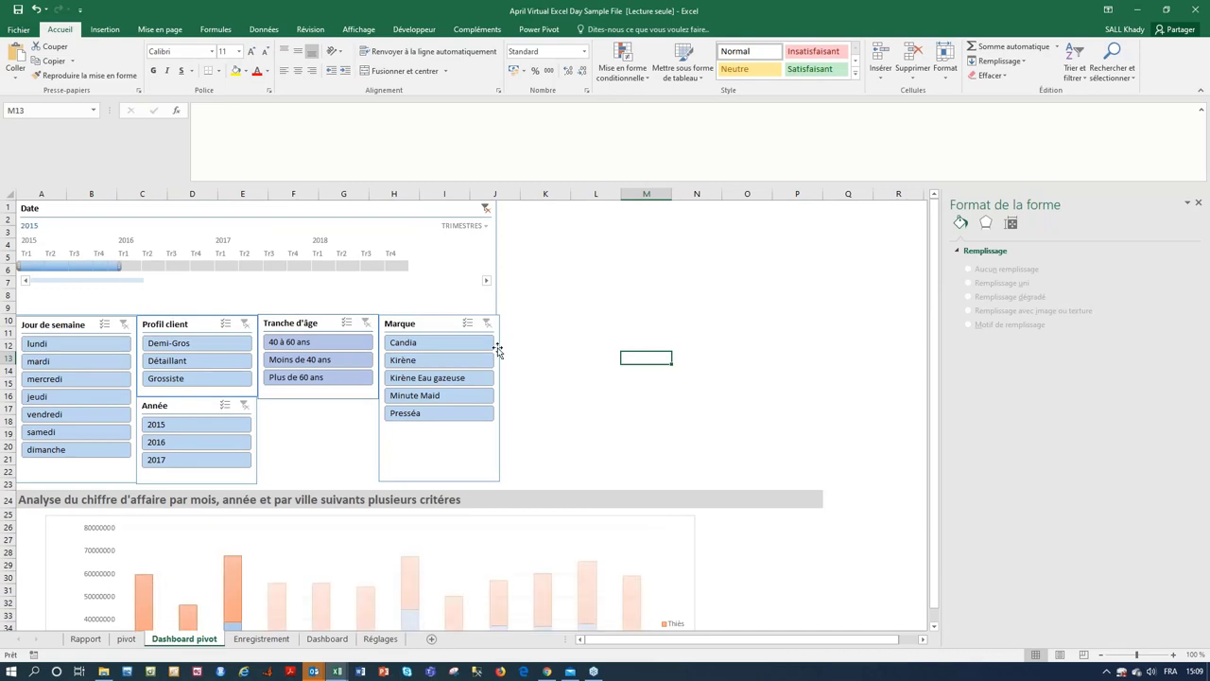
pyautogui.scroll(-3, 498, 348)
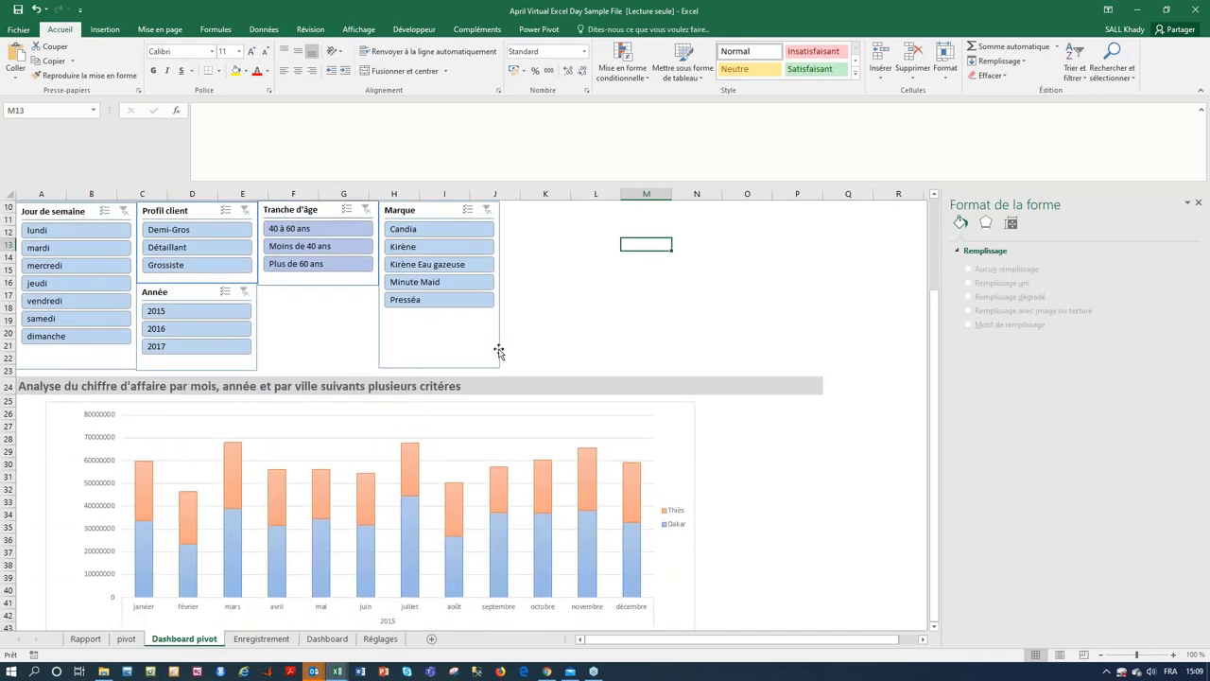
pyautogui.scroll(-3, 498, 350)
pyautogui.scroll(6, 499, 351)
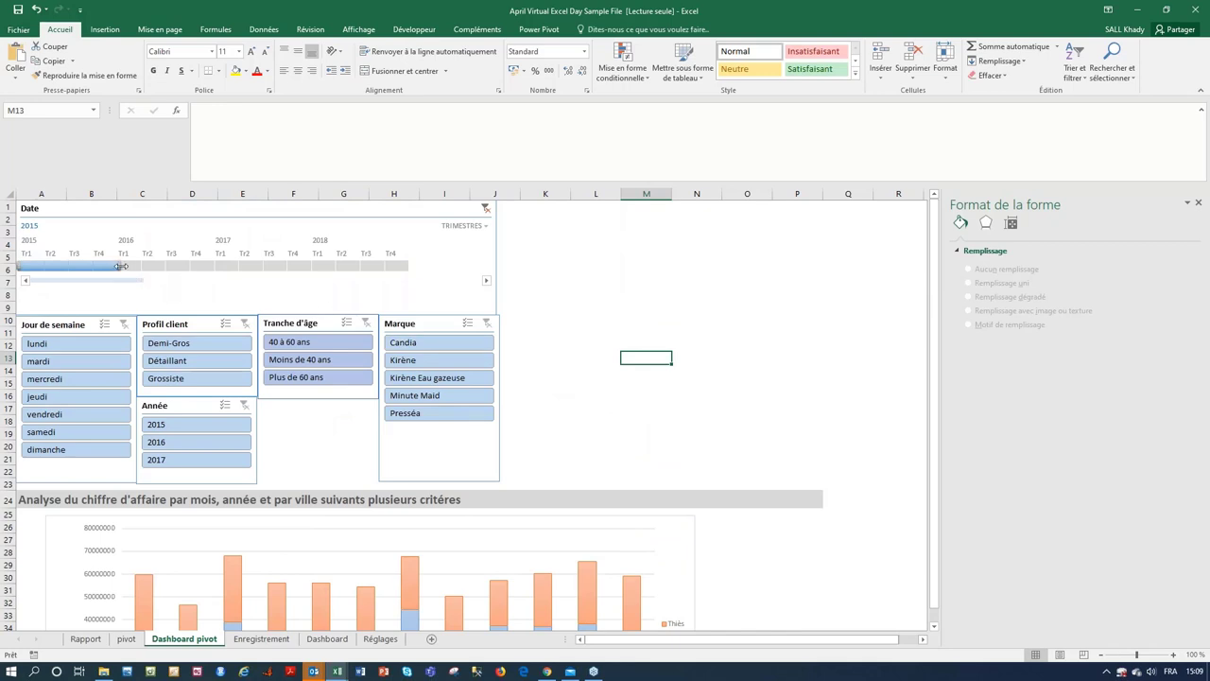
pyautogui.moveTo(119, 266); pyautogui.dragTo(416, 272)
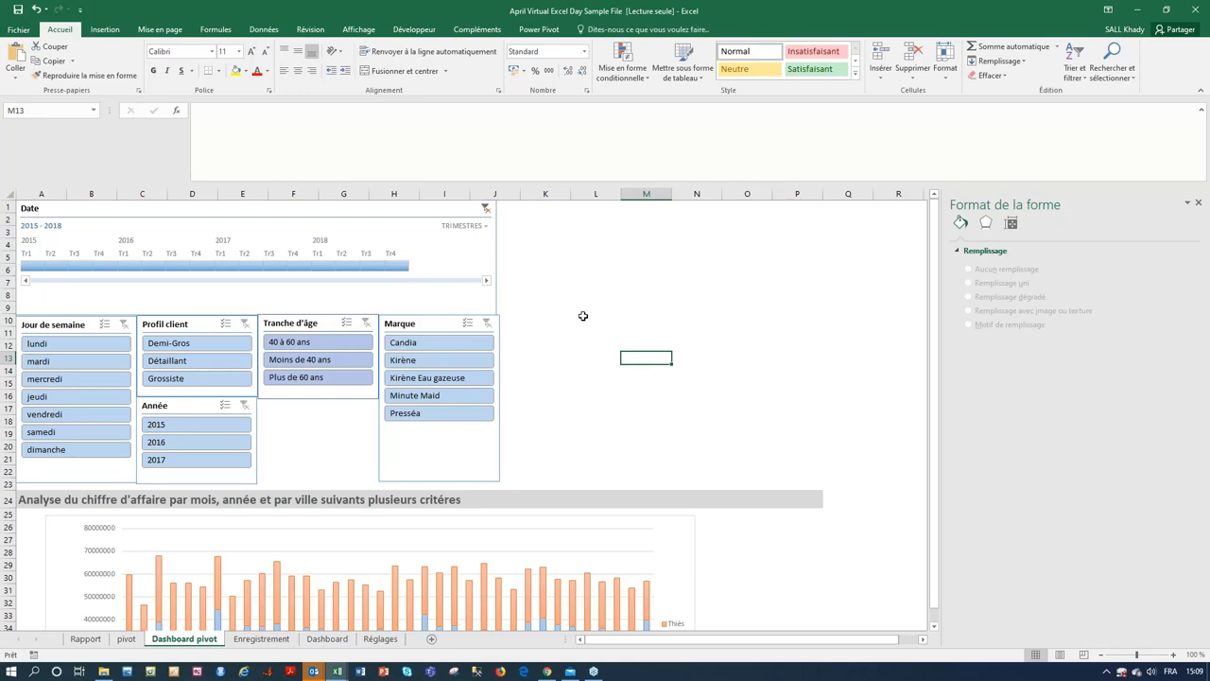
pyautogui.scroll(-3, 583, 316)
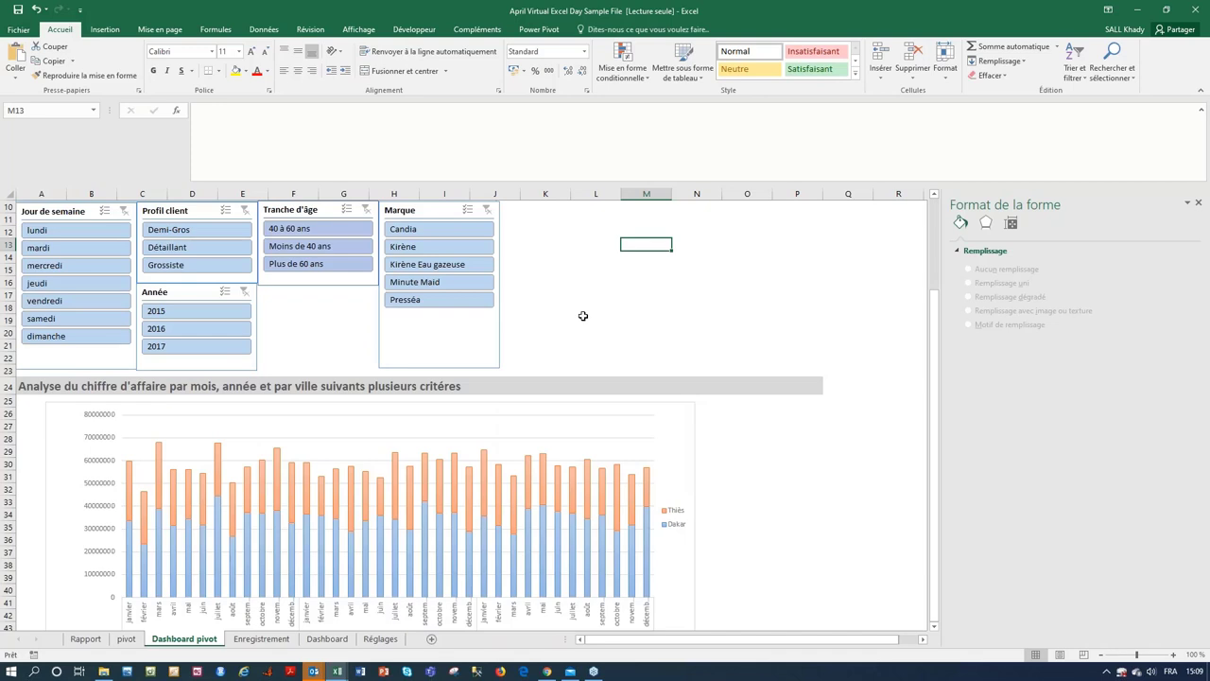
pyautogui.scroll(3, 583, 316)
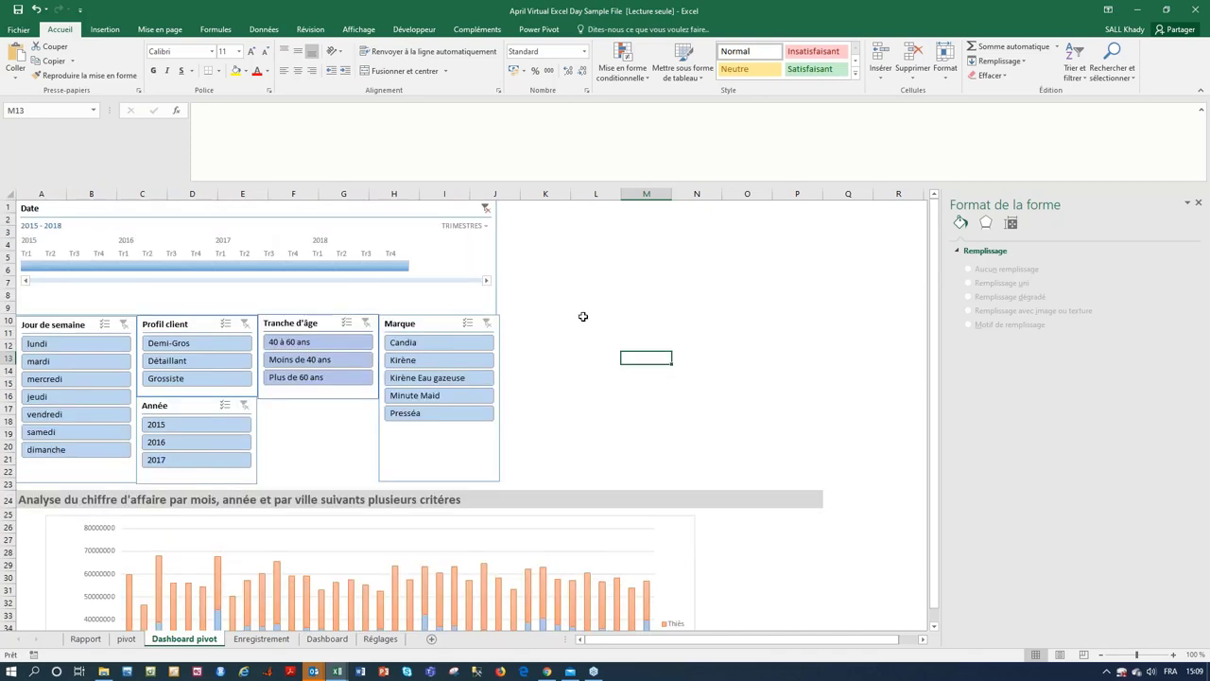
pyautogui.click(241, 426)
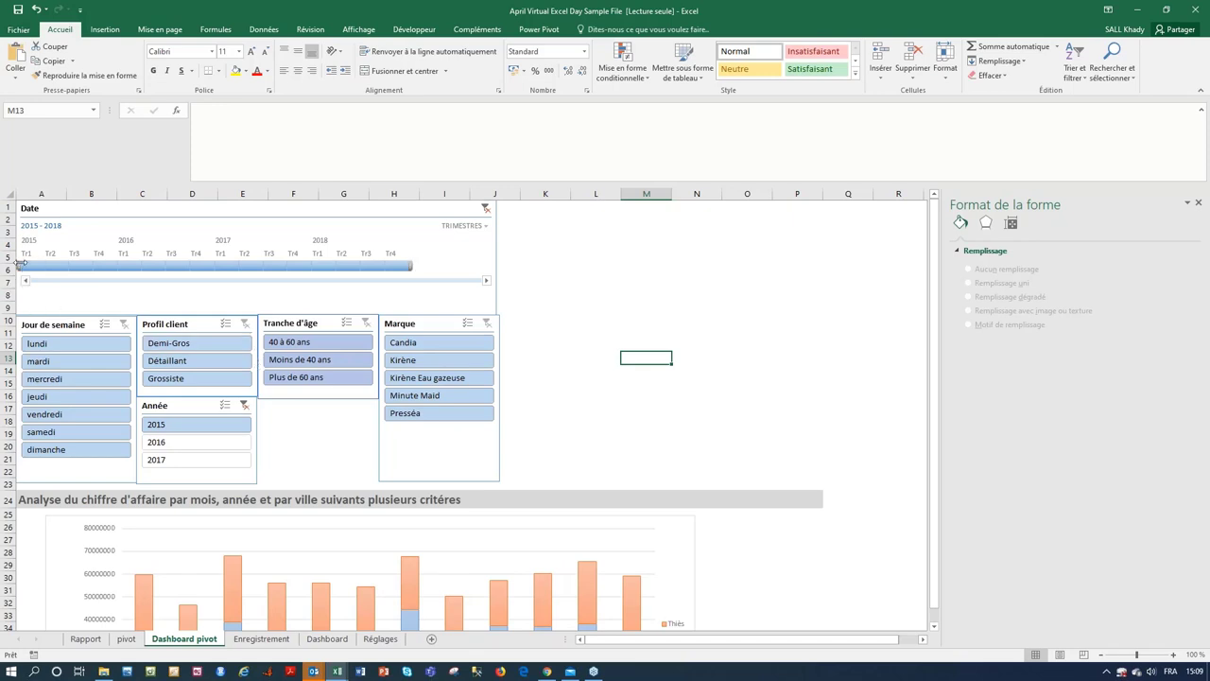
pyautogui.moveTo(23, 265); pyautogui.dragTo(285, 265)
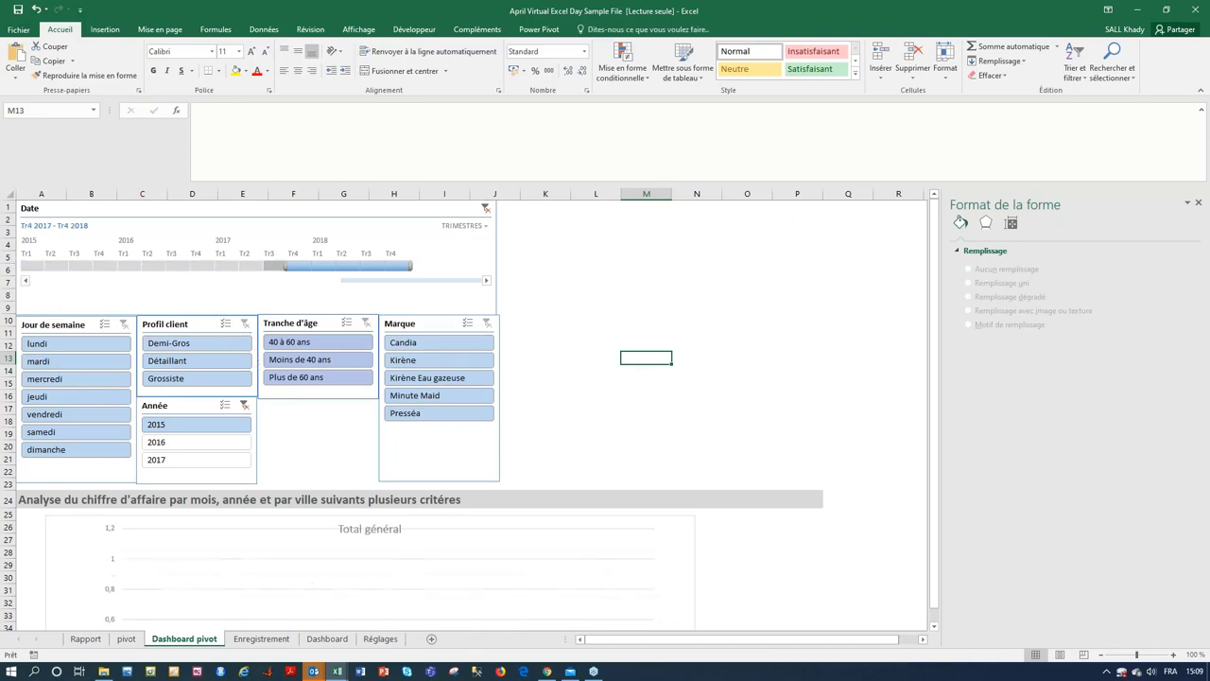
pyautogui.scroll(-3, 464, 416)
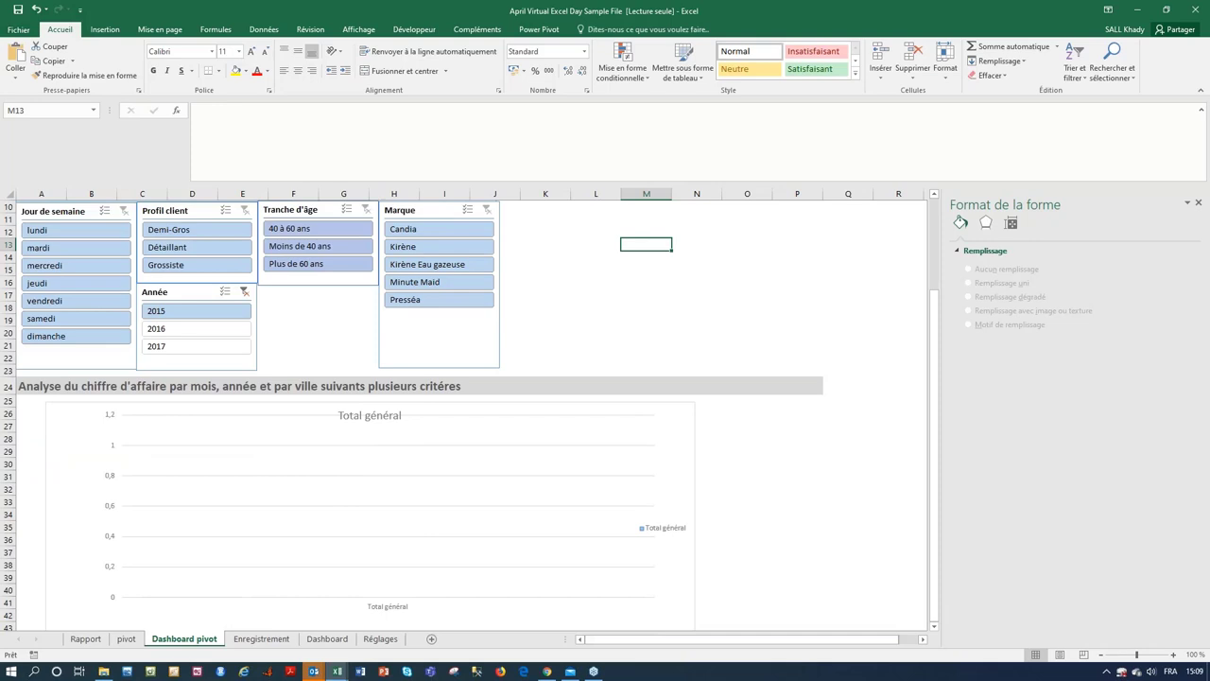
pyautogui.scroll(3, 416, 359)
pyautogui.click(275, 265)
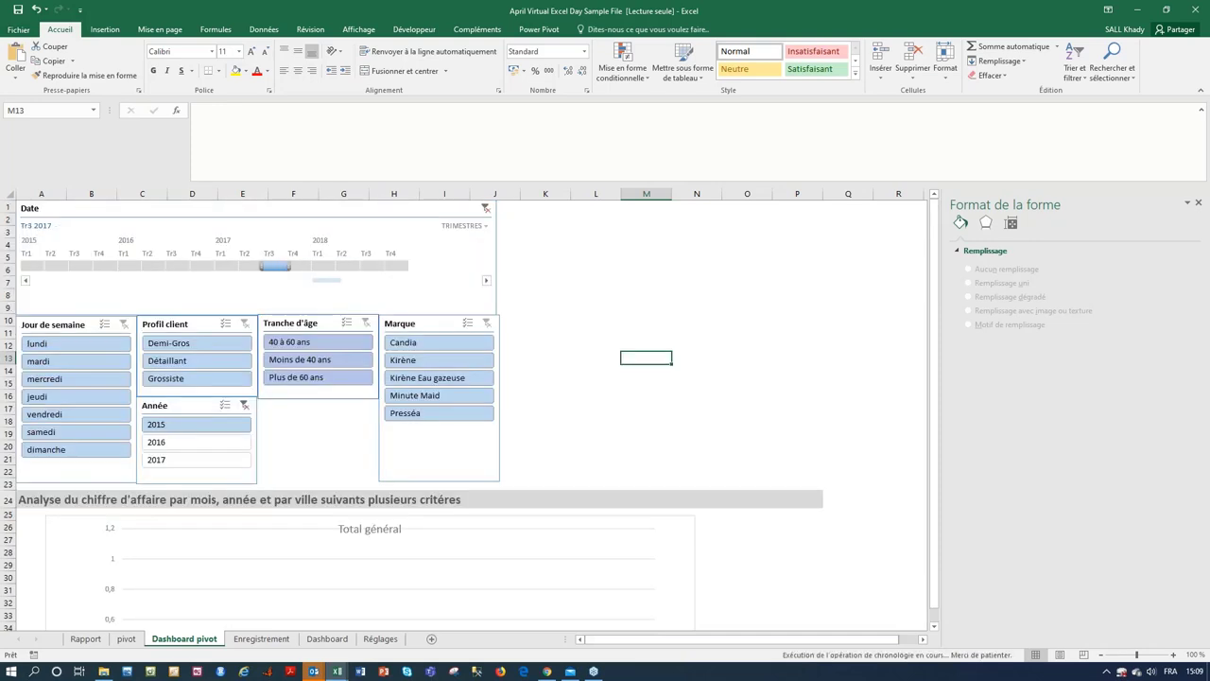
pyautogui.moveTo(290, 265); pyautogui.dragTo(426, 262)
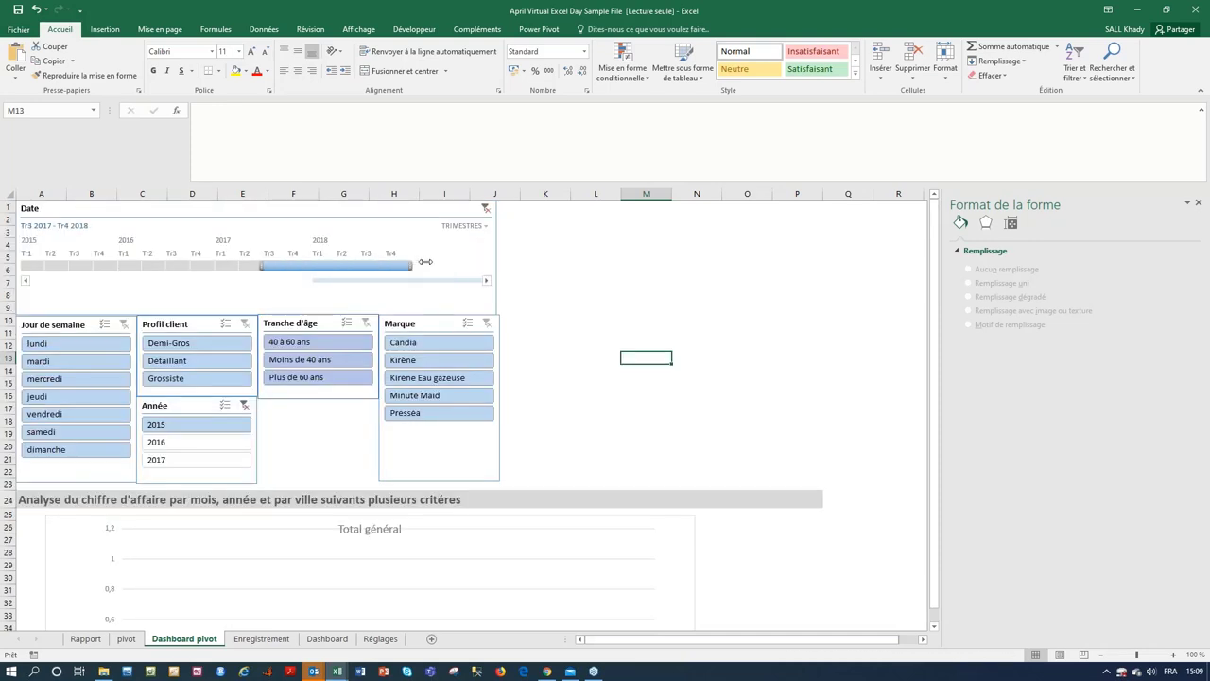
pyautogui.moveTo(261, 266); pyautogui.dragTo(5, 274)
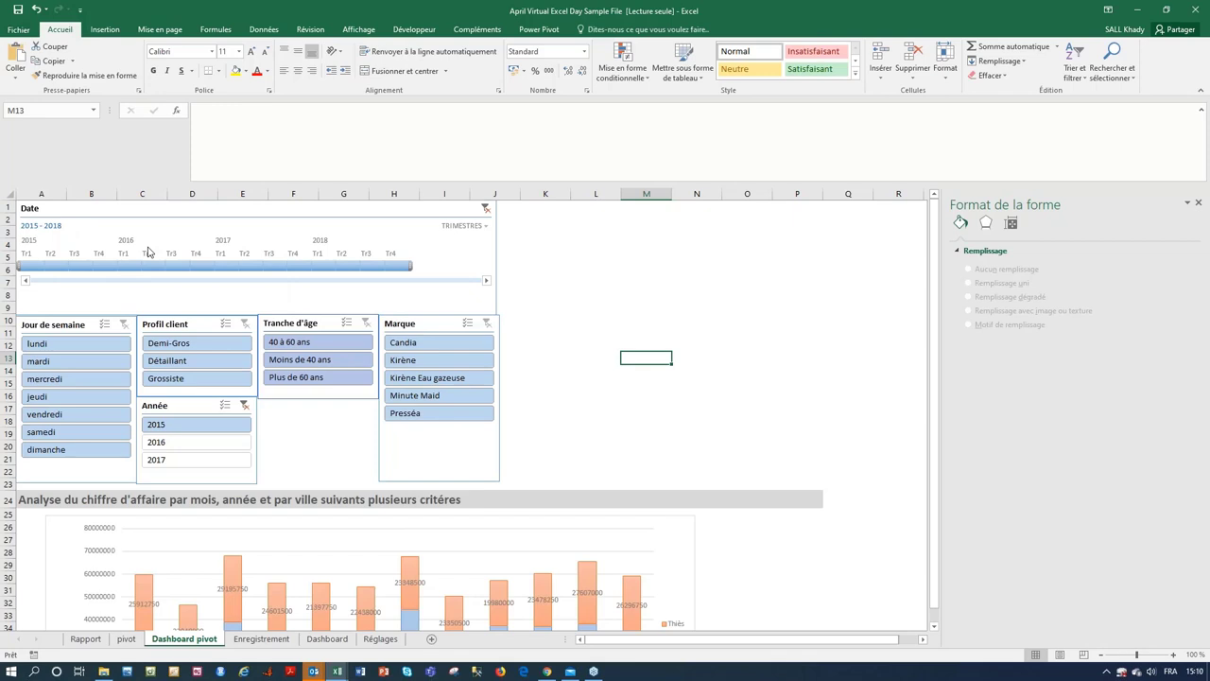
pyautogui.click(217, 442)
pyautogui.click(219, 461)
pyautogui.click(224, 404)
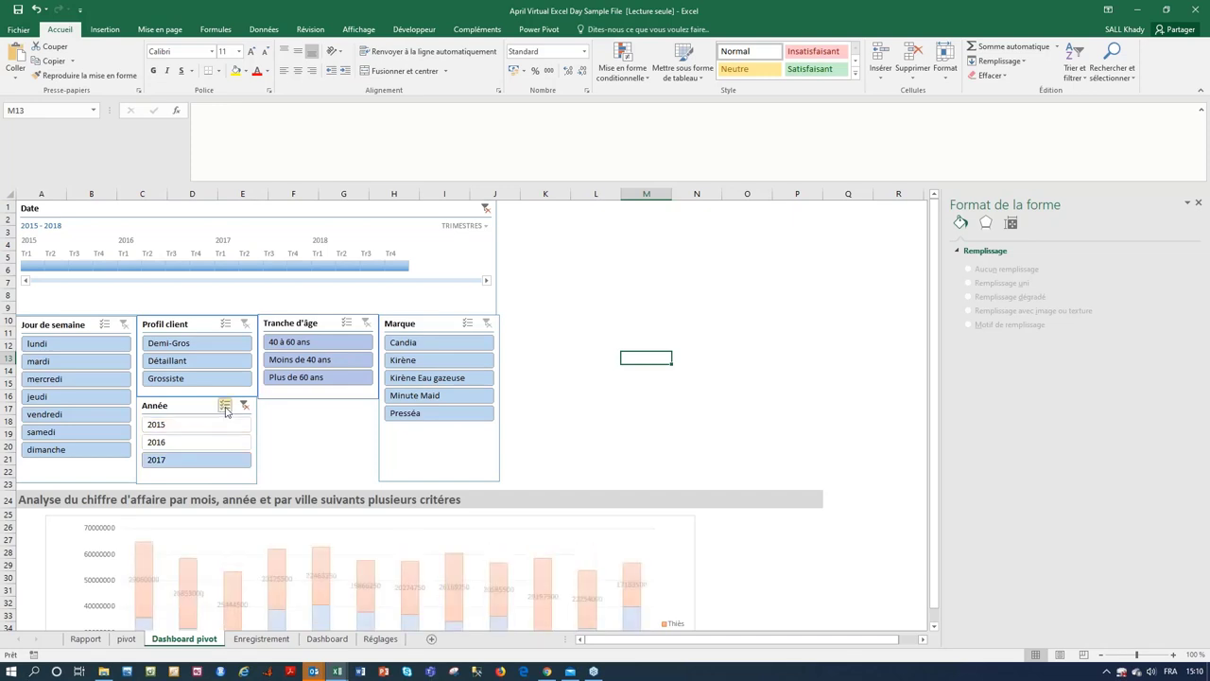
pyautogui.click(224, 426)
pyautogui.click(222, 441)
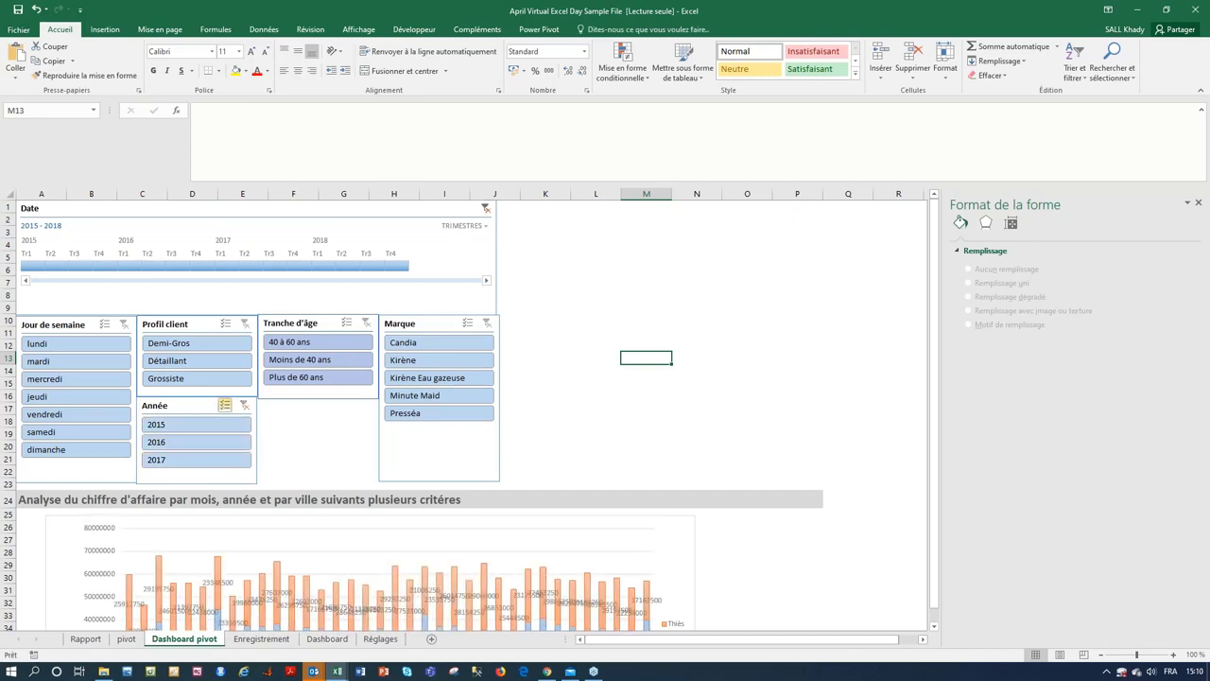
pyautogui.scroll(-3, 464, 416)
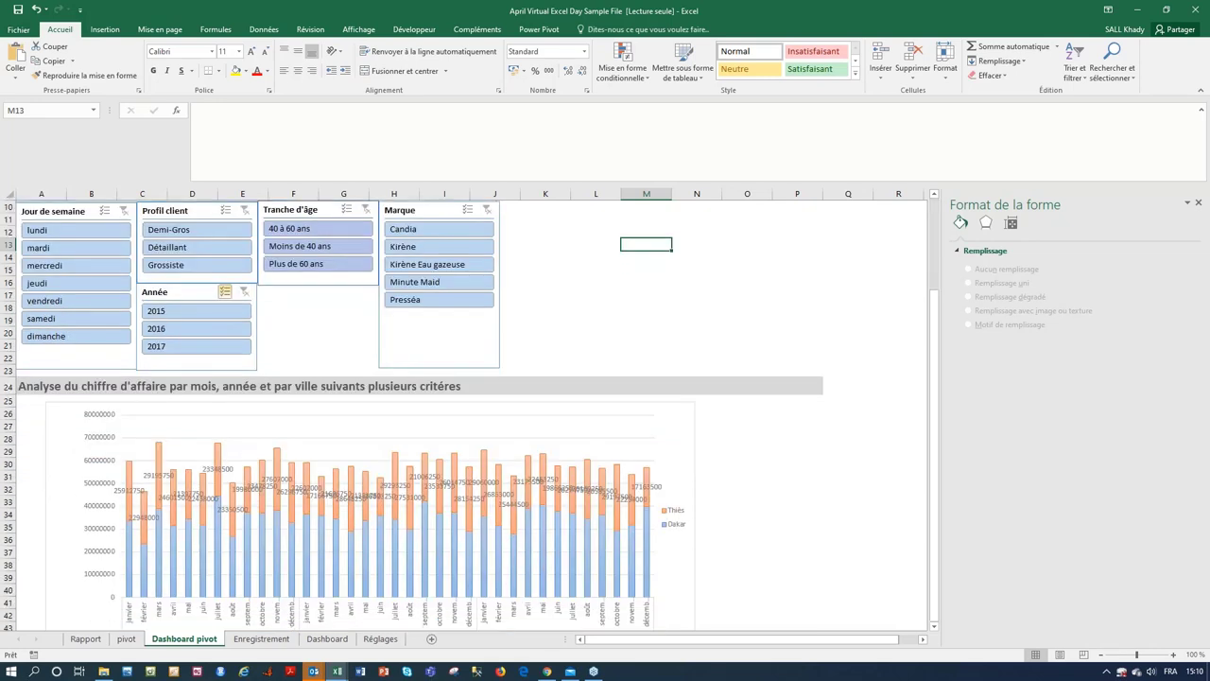
pyautogui.click(256, 493)
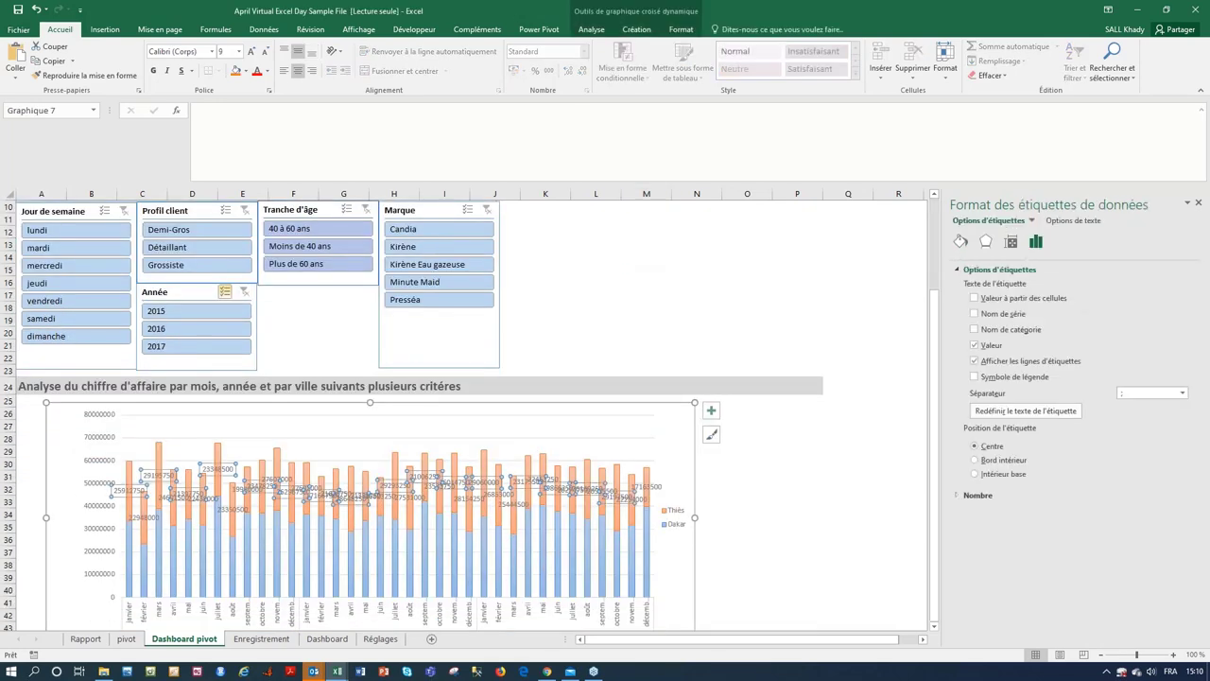
pyautogui.press('Delete')
pyautogui.scroll(3, 371, 492)
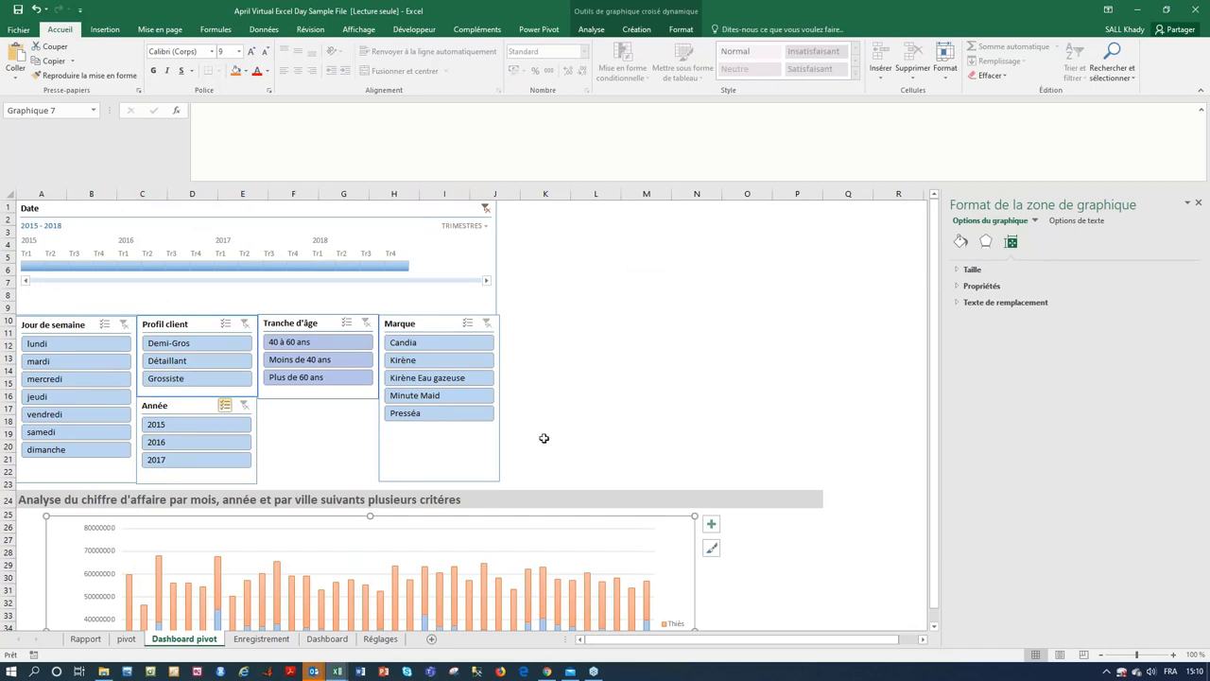
pyautogui.click(545, 434)
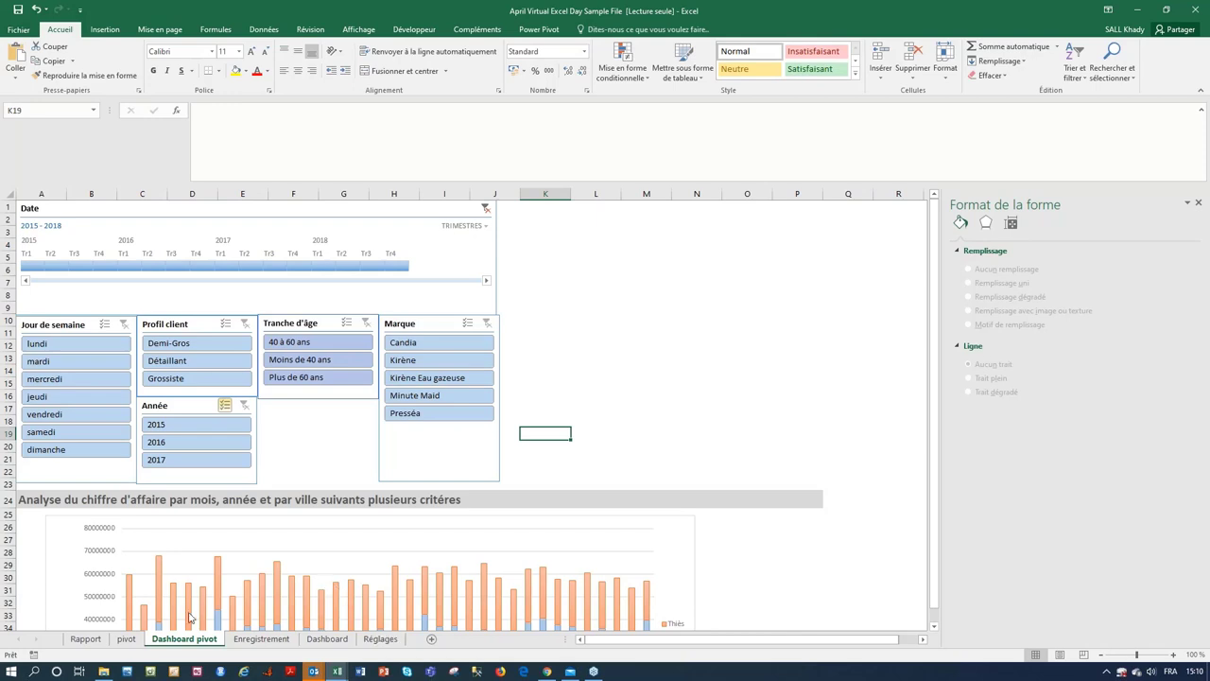
# - Insert a Date slicer next to the monthly amounts-by-city pivot table on the pivot sheet
pyautogui.click(127, 640)
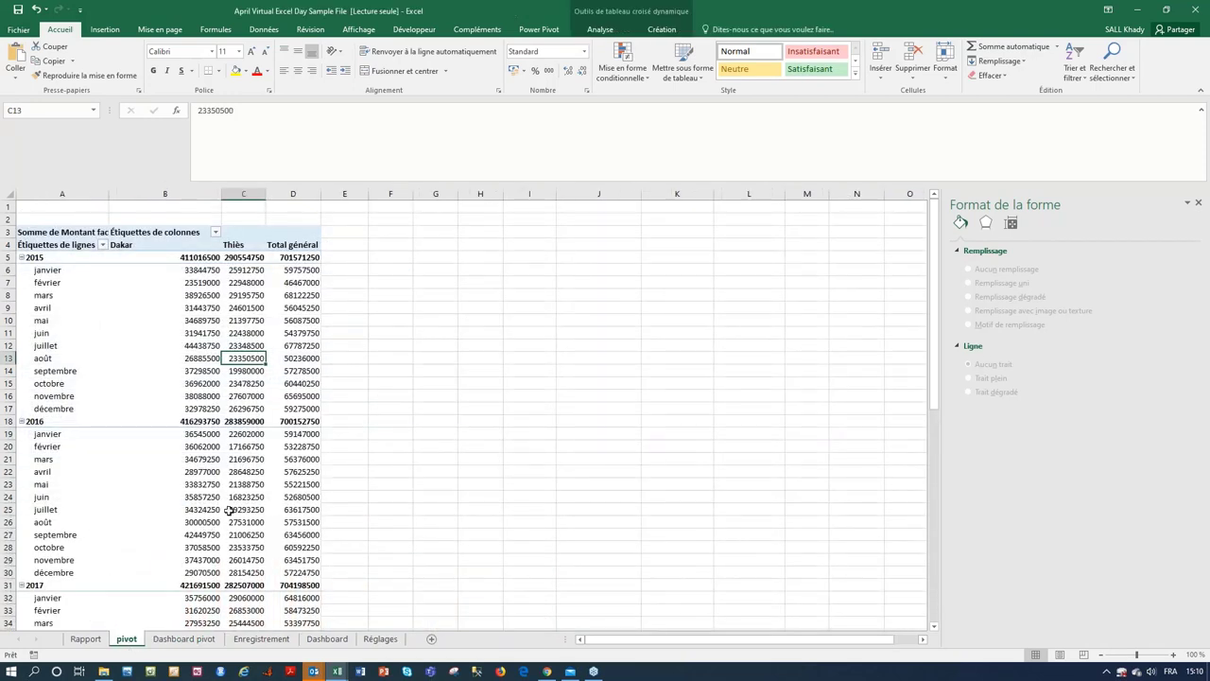
pyautogui.moveTo(229, 510)
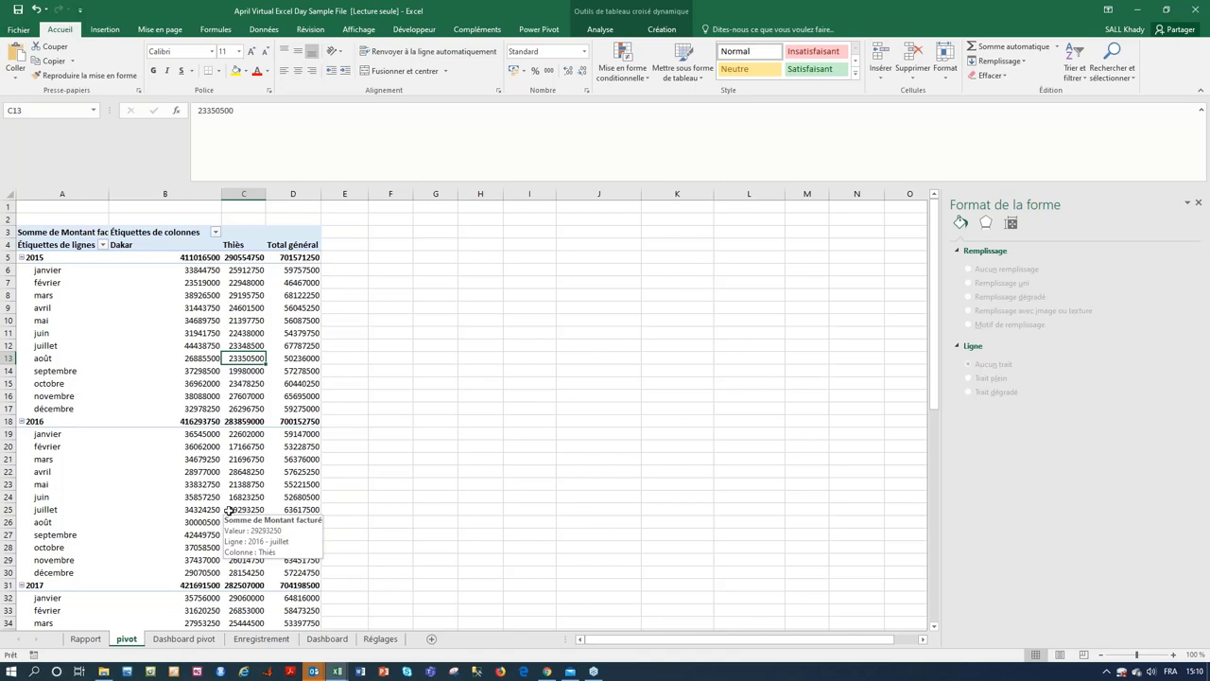
pyautogui.click(600, 28)
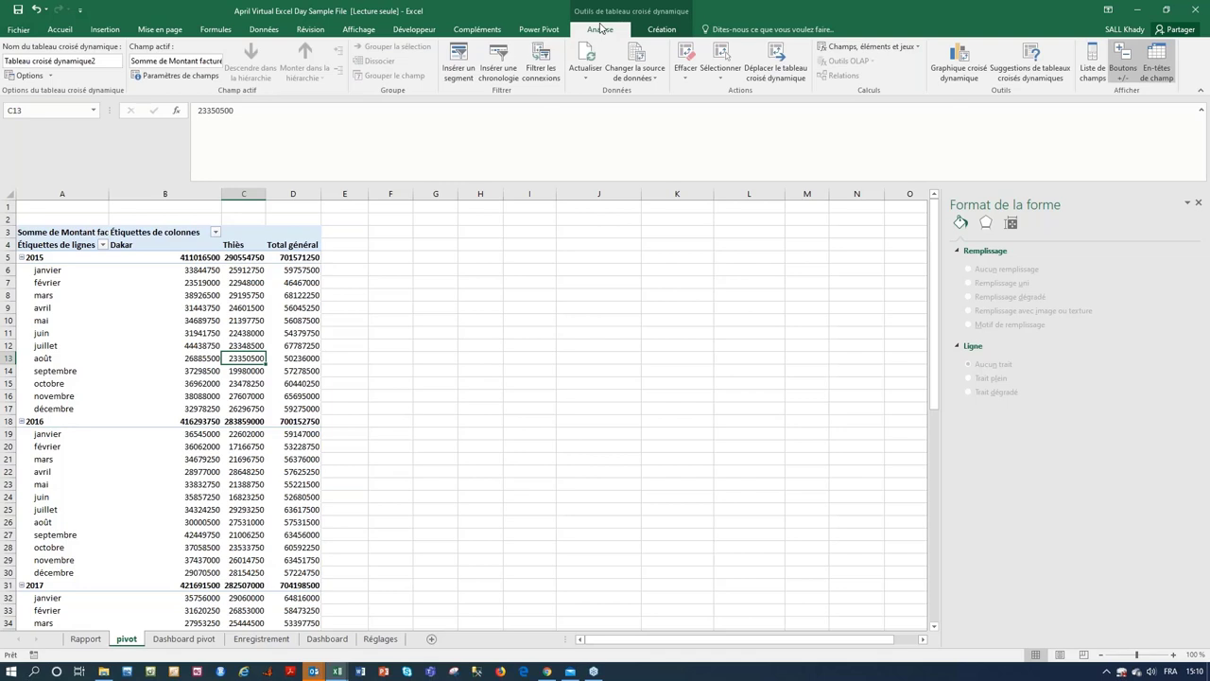
pyautogui.click(459, 62)
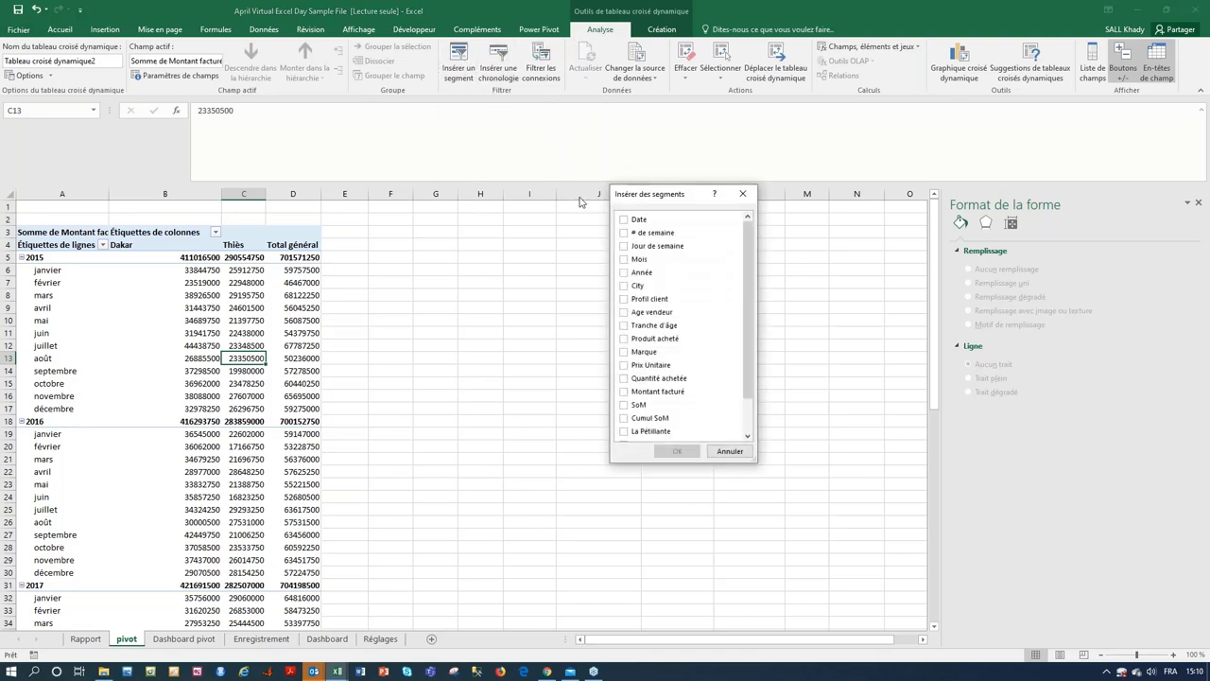
pyautogui.click(624, 220)
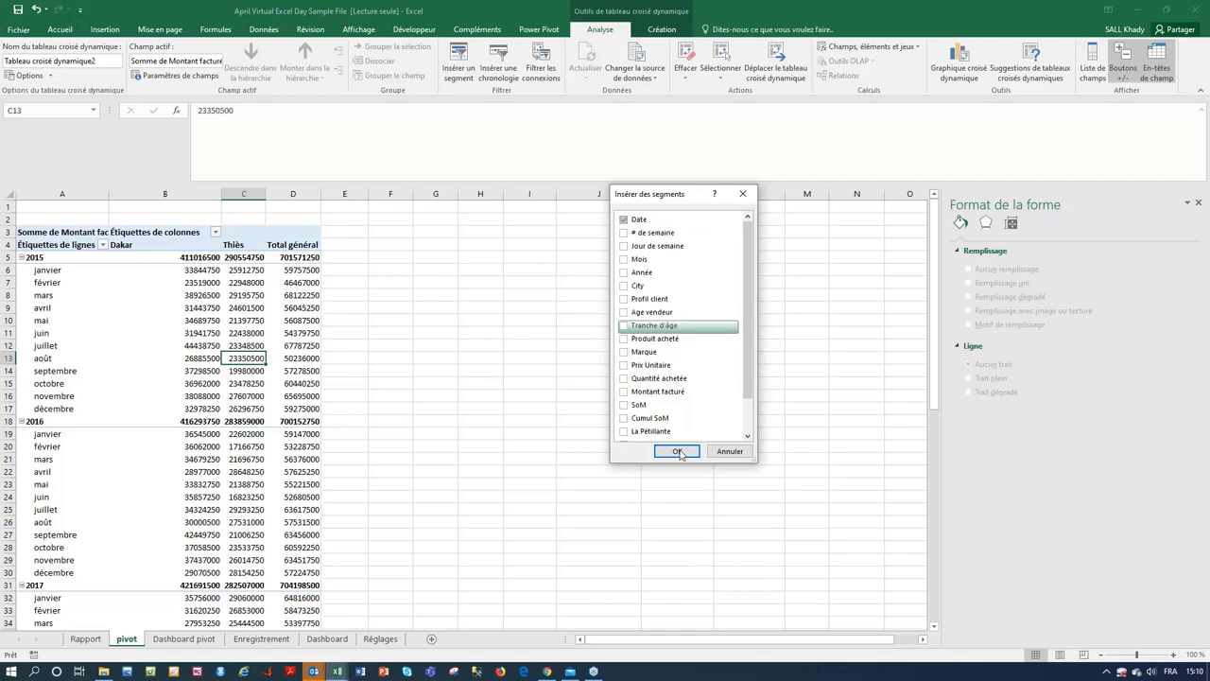
pyautogui.click(676, 451)
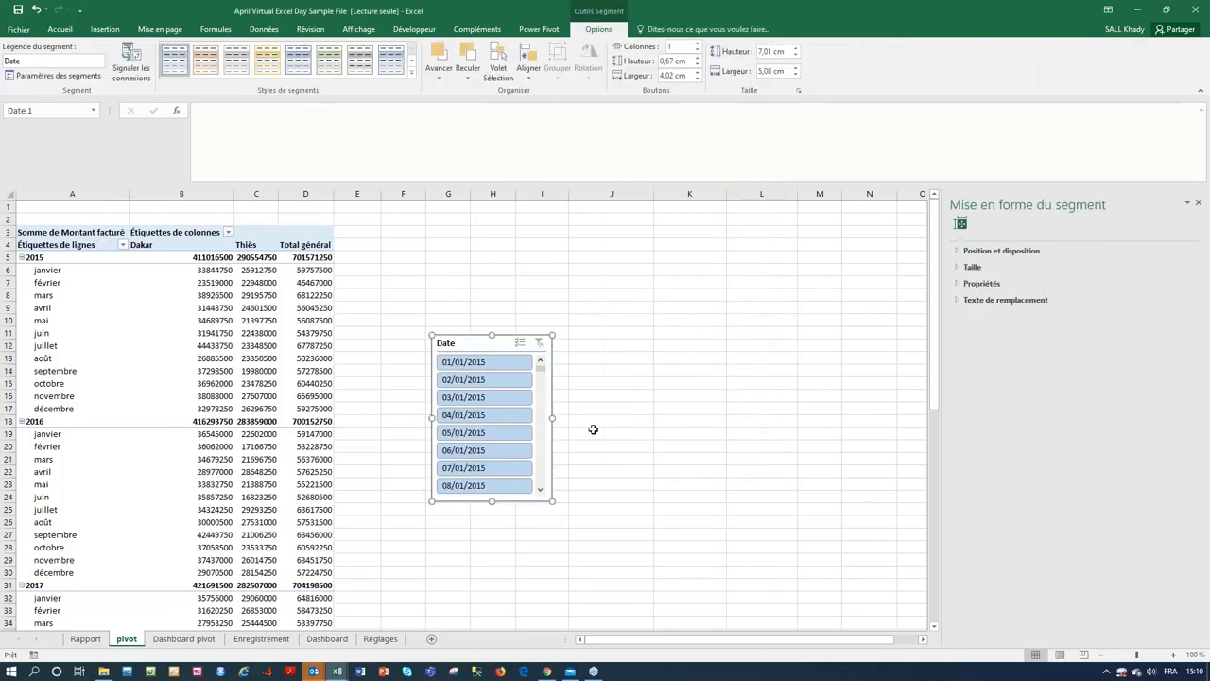
pyautogui.click(256, 359)
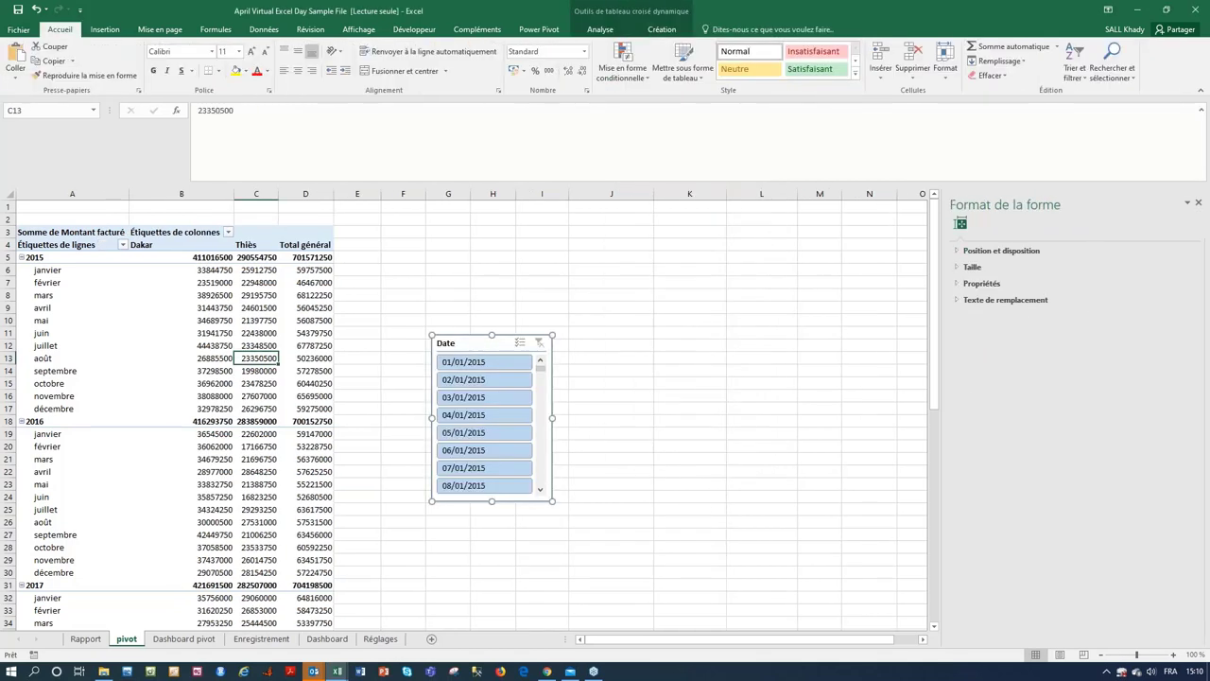
# - Delete the Date slicer and reselect a value cell in the pivot table
pyautogui.click(501, 333)
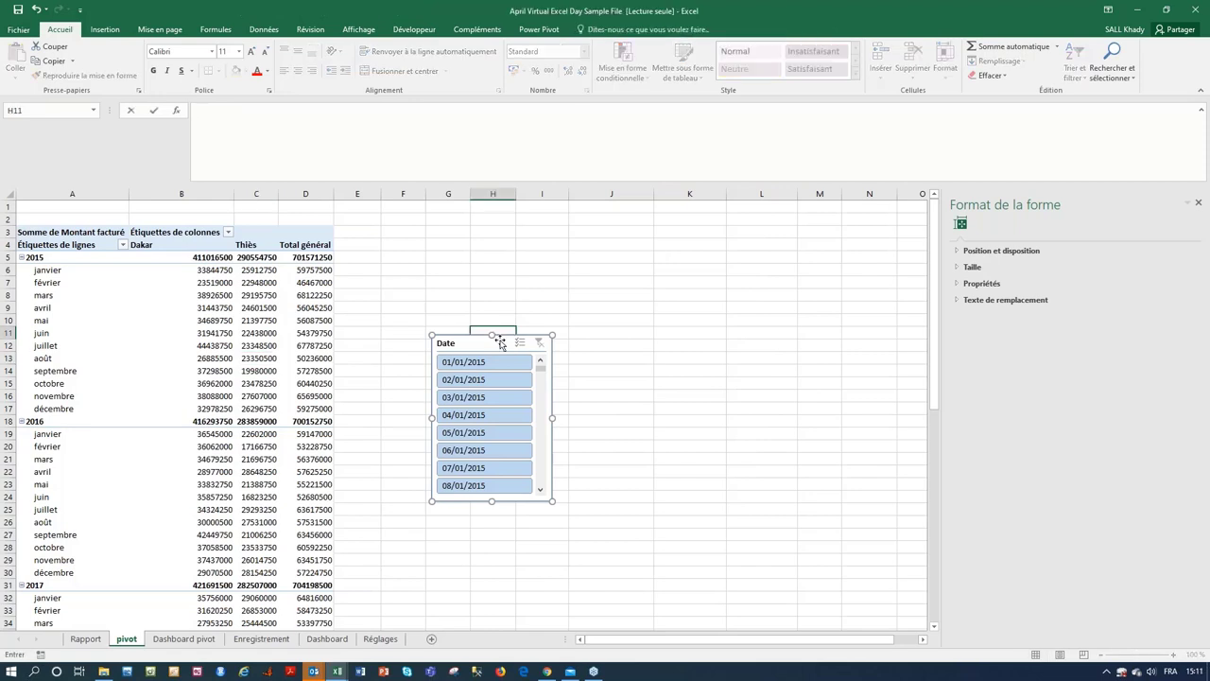
pyautogui.press('Delete')
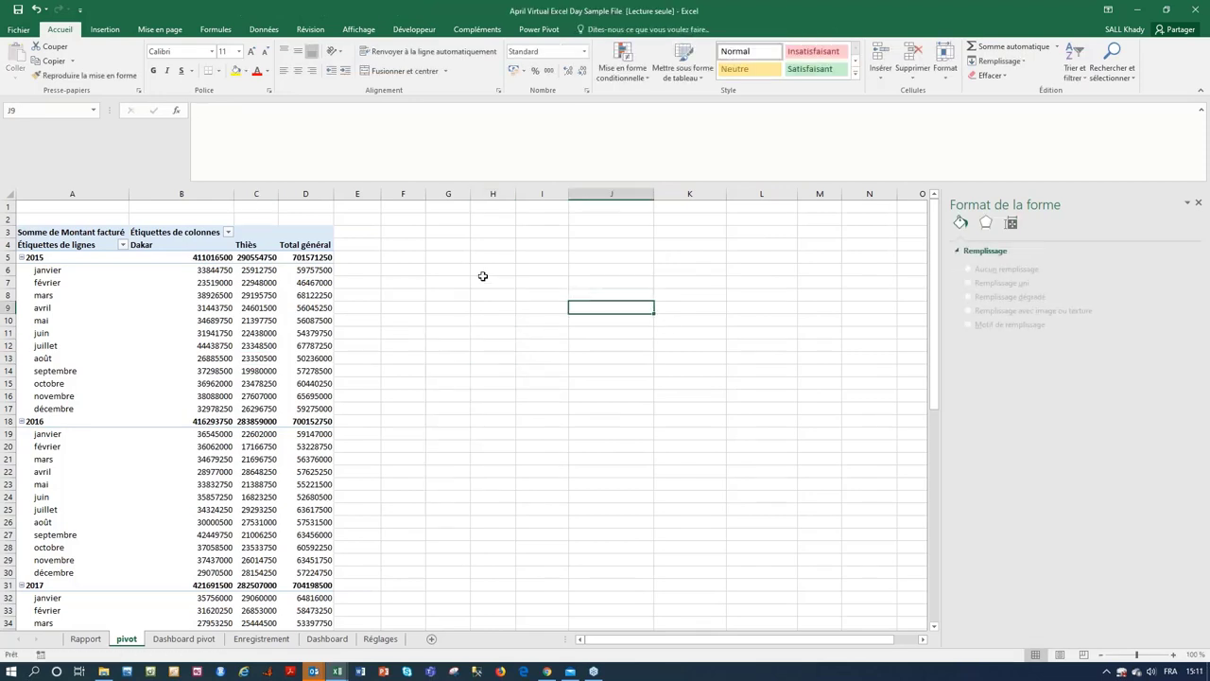
pyautogui.click(268, 308)
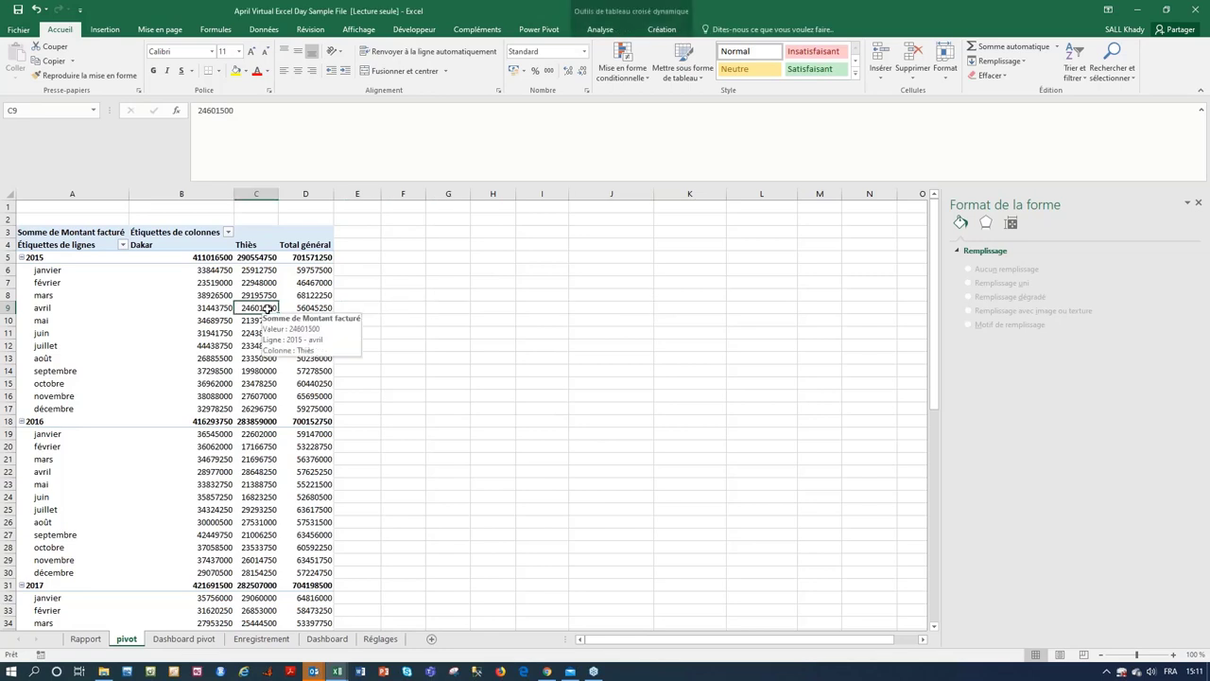
pyautogui.click(605, 31)
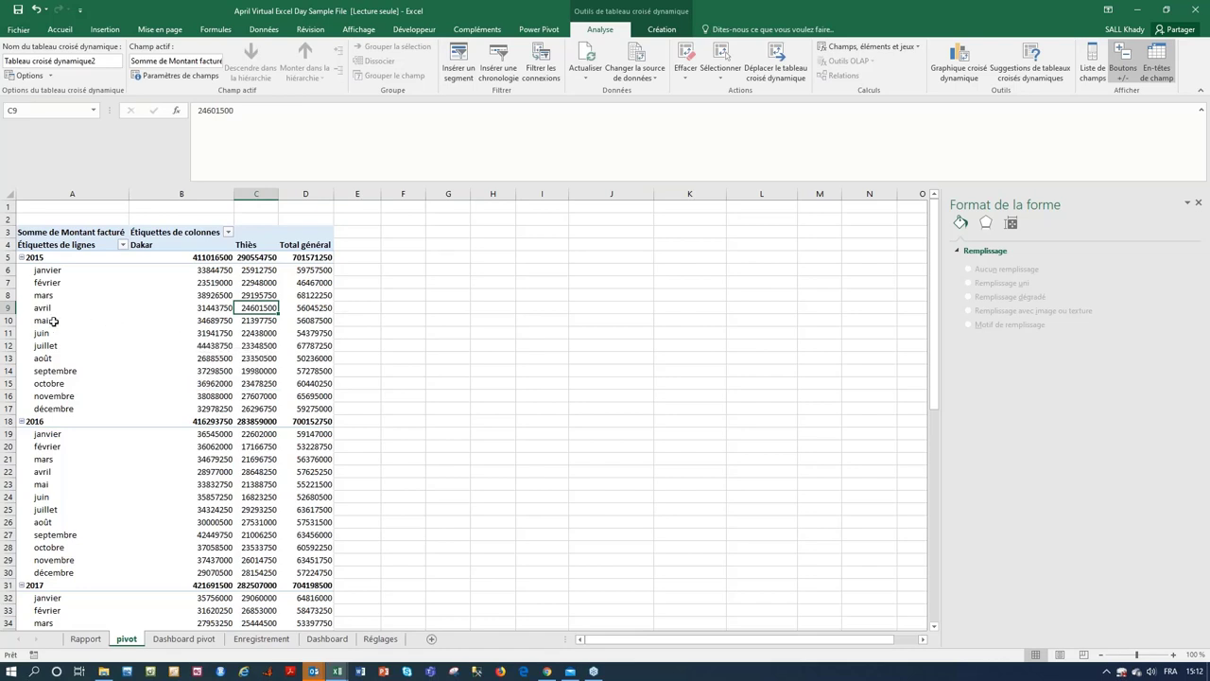
# - Select the janvier label in A6, then return to the Dashboard pivot sheet
pyautogui.click(73, 270)
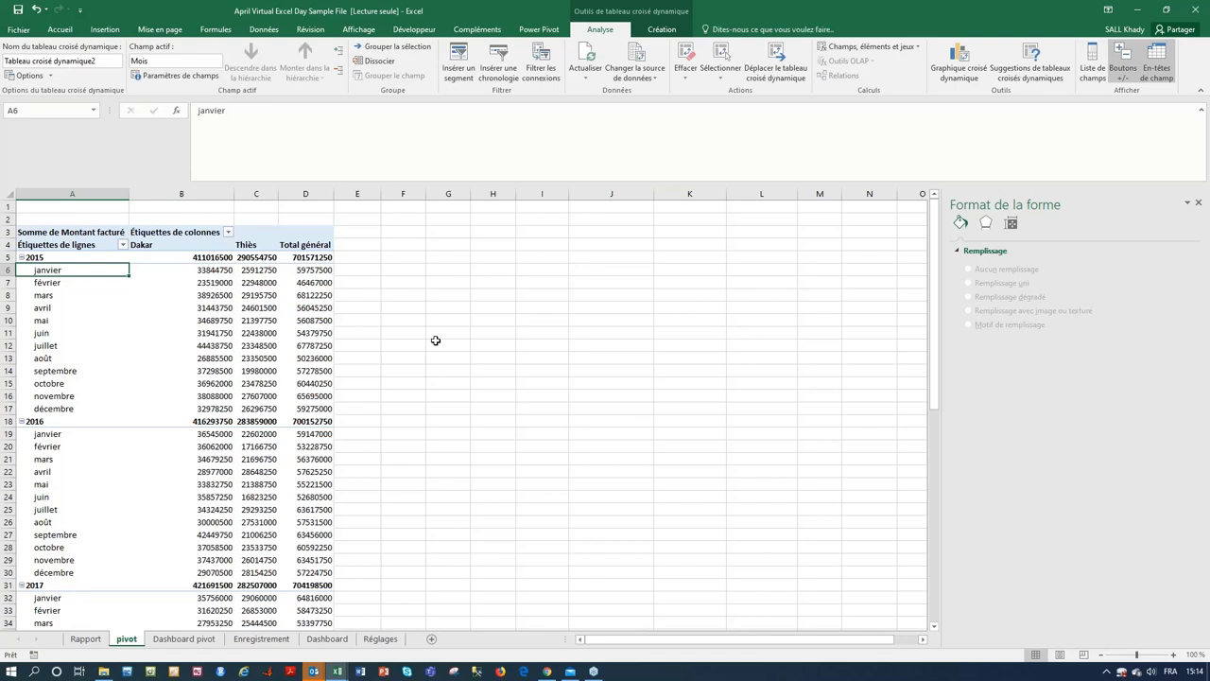
pyautogui.click(187, 638)
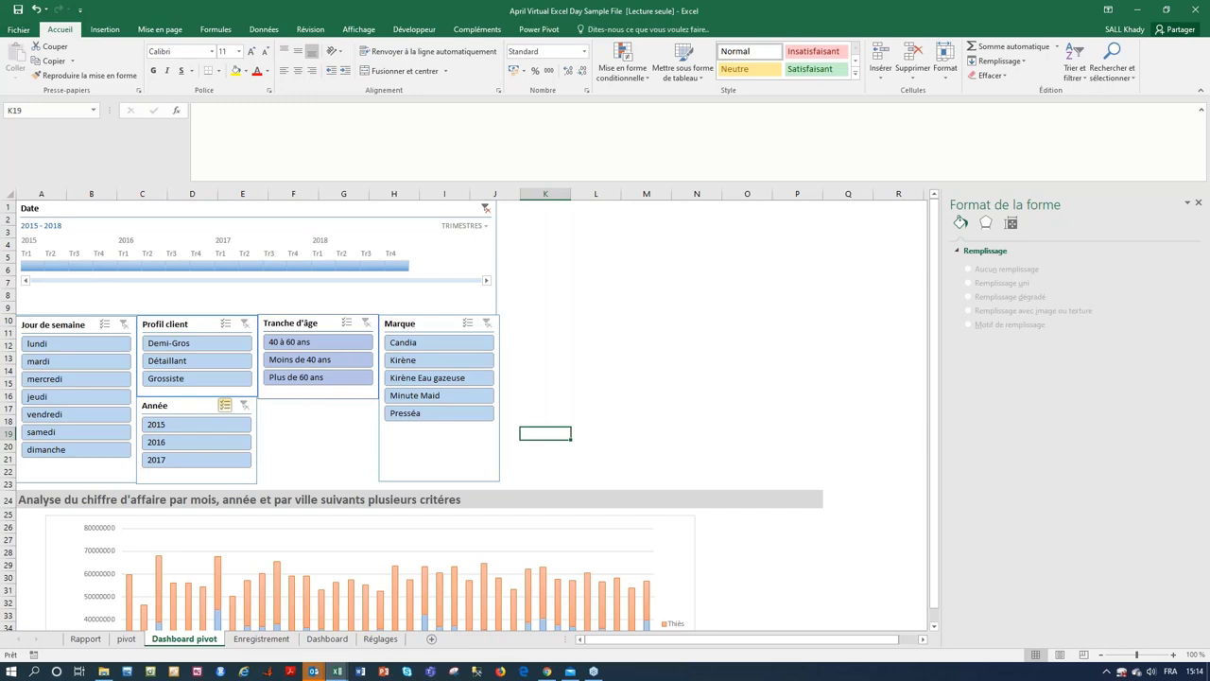
# - Copy section title row 24 on Dashboard pivot, then go to the pivot sheet's pie chart
pyautogui.scroll(-5, 463, 416)
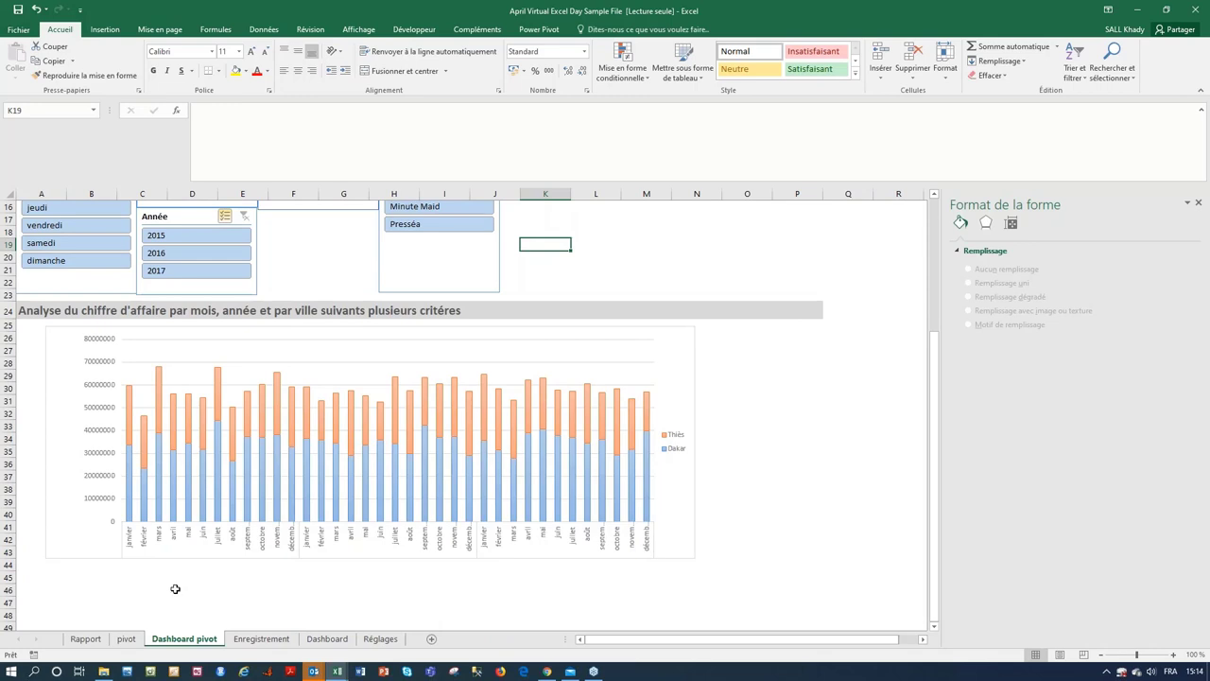
pyautogui.click(8, 310)
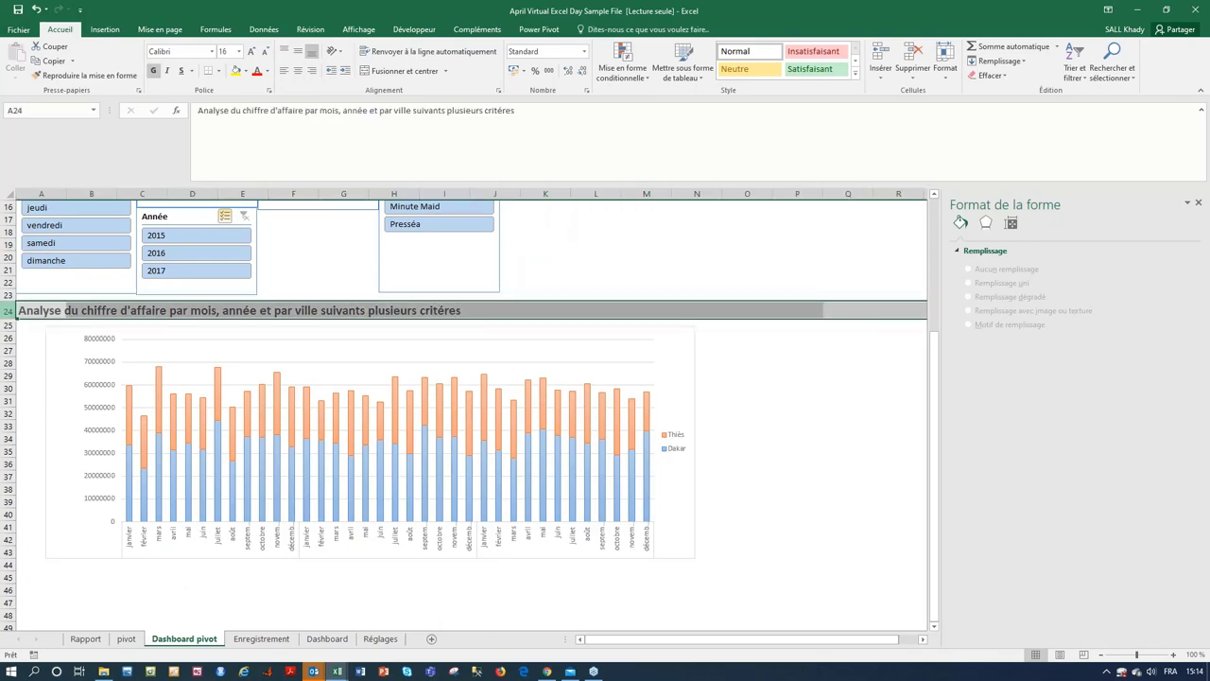
pyautogui.hotkey('ctrl', 'c')
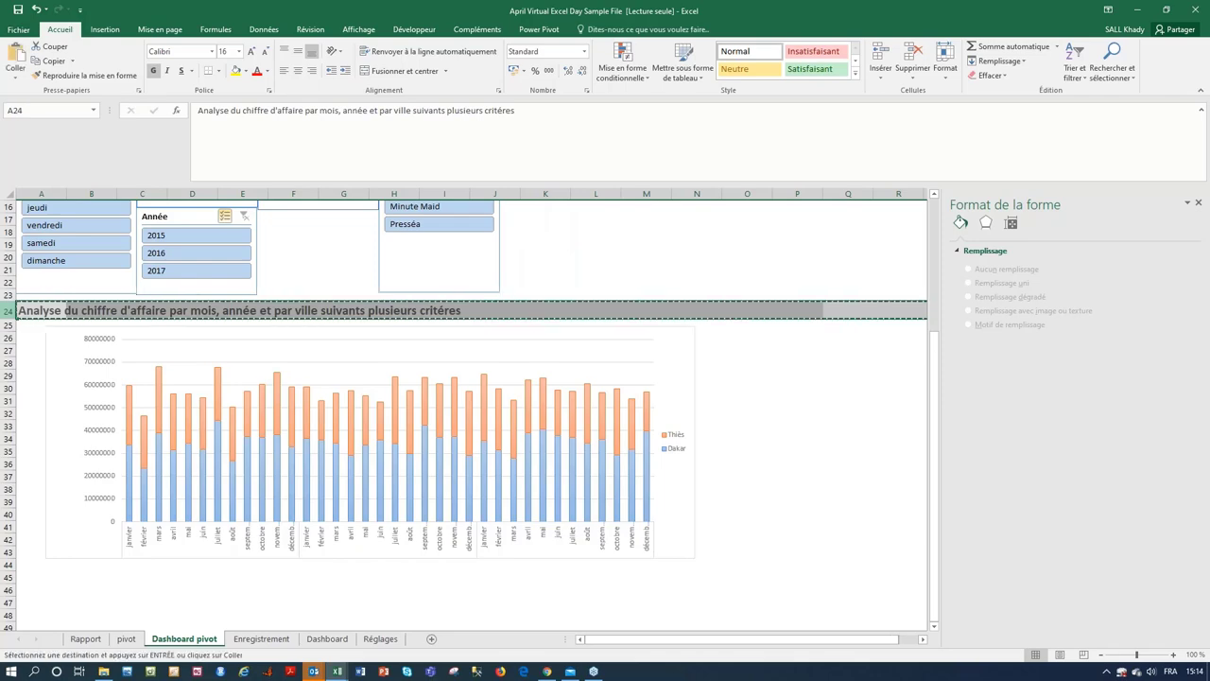
pyautogui.click(126, 640)
pyautogui.scroll(-14, 316, 405)
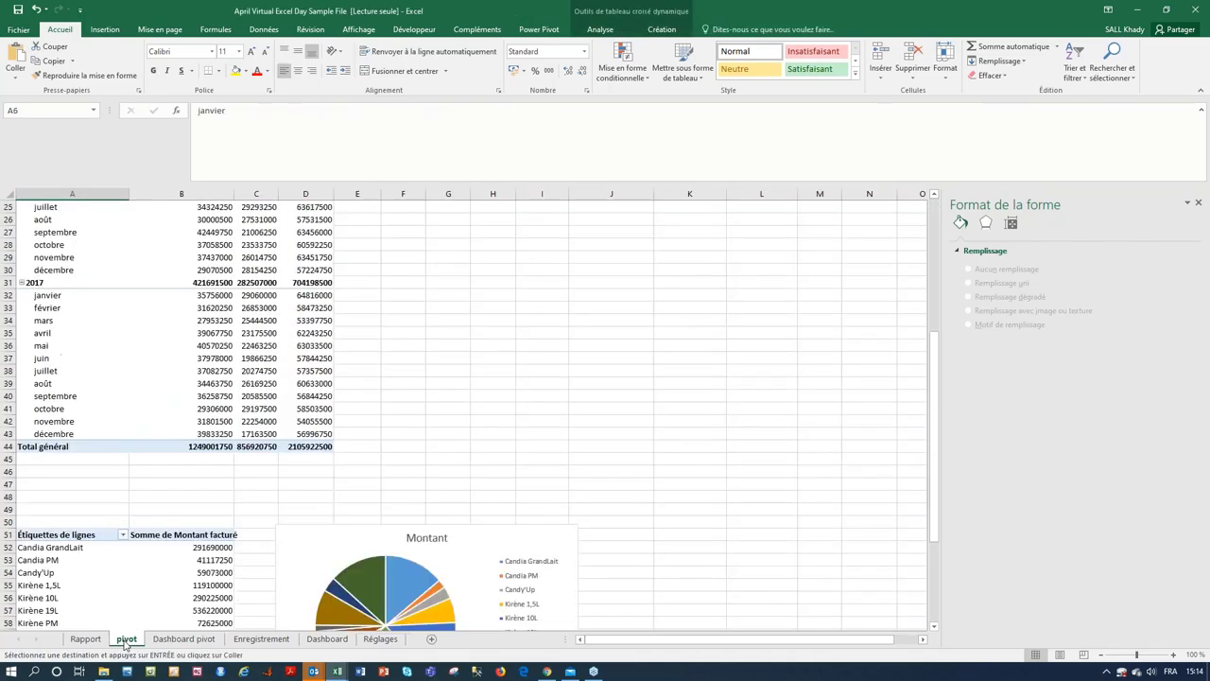
# - Move the Montant pie chart from the pivot sheet to cell A49 on Dashboard pivot
pyautogui.click(317, 336)
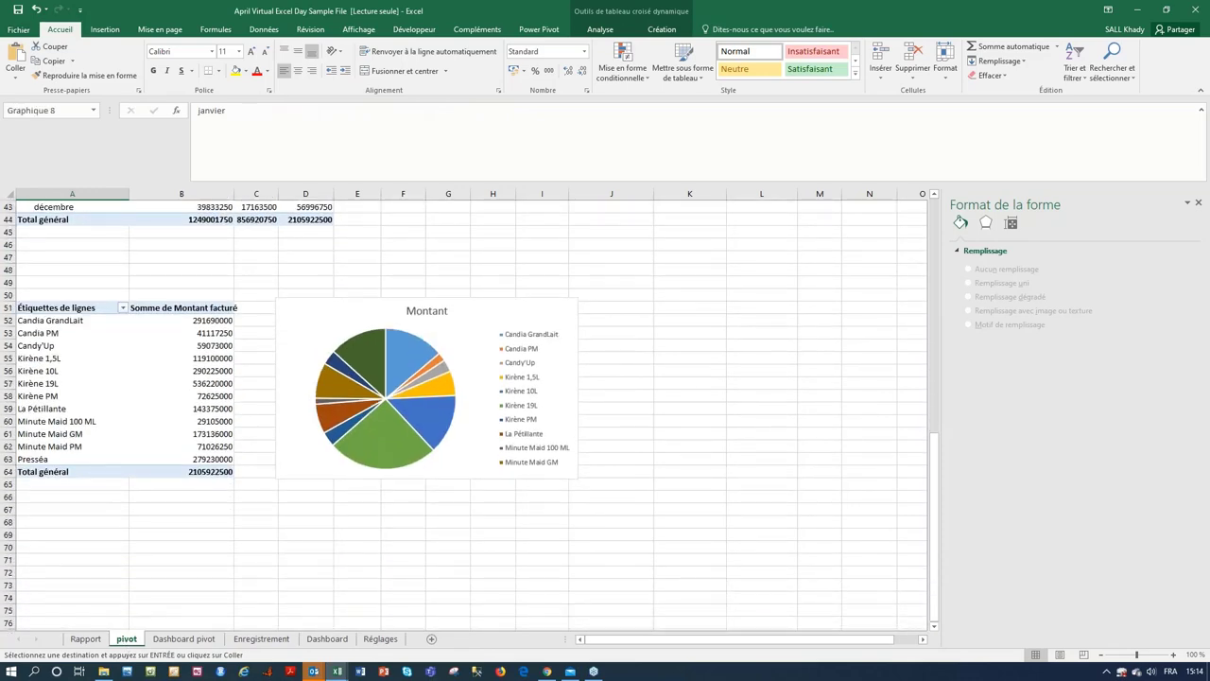
pyautogui.click(309, 306)
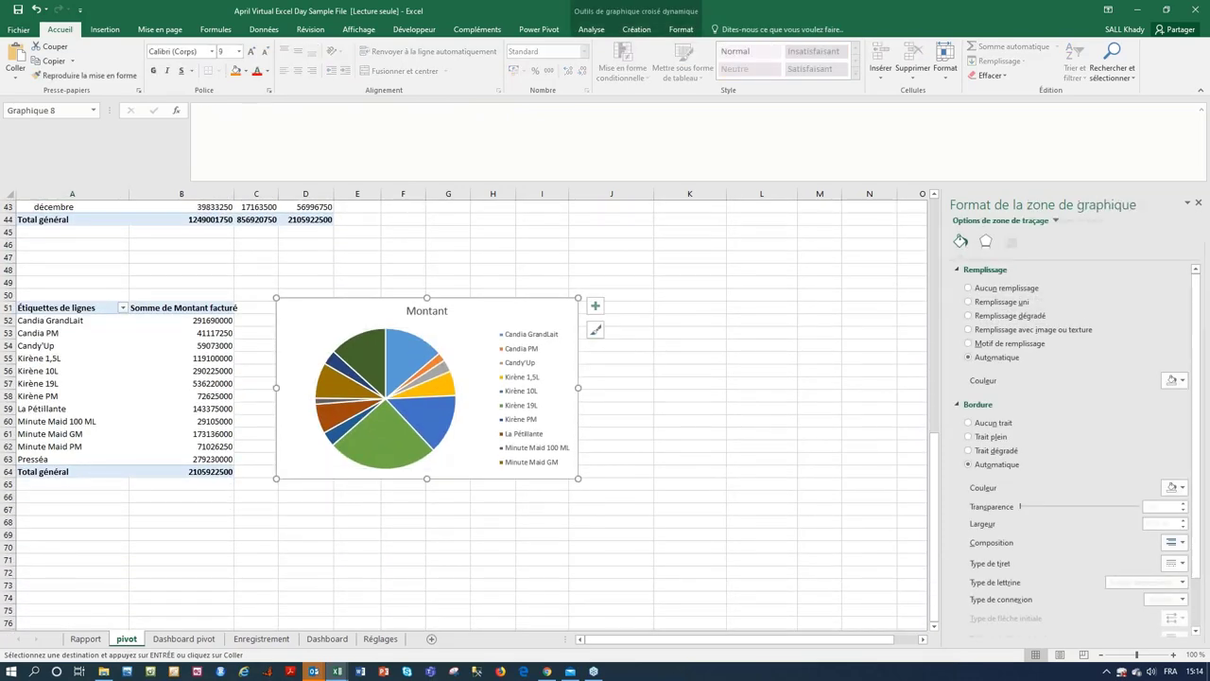
pyautogui.hotkey('ctrl', 'x')
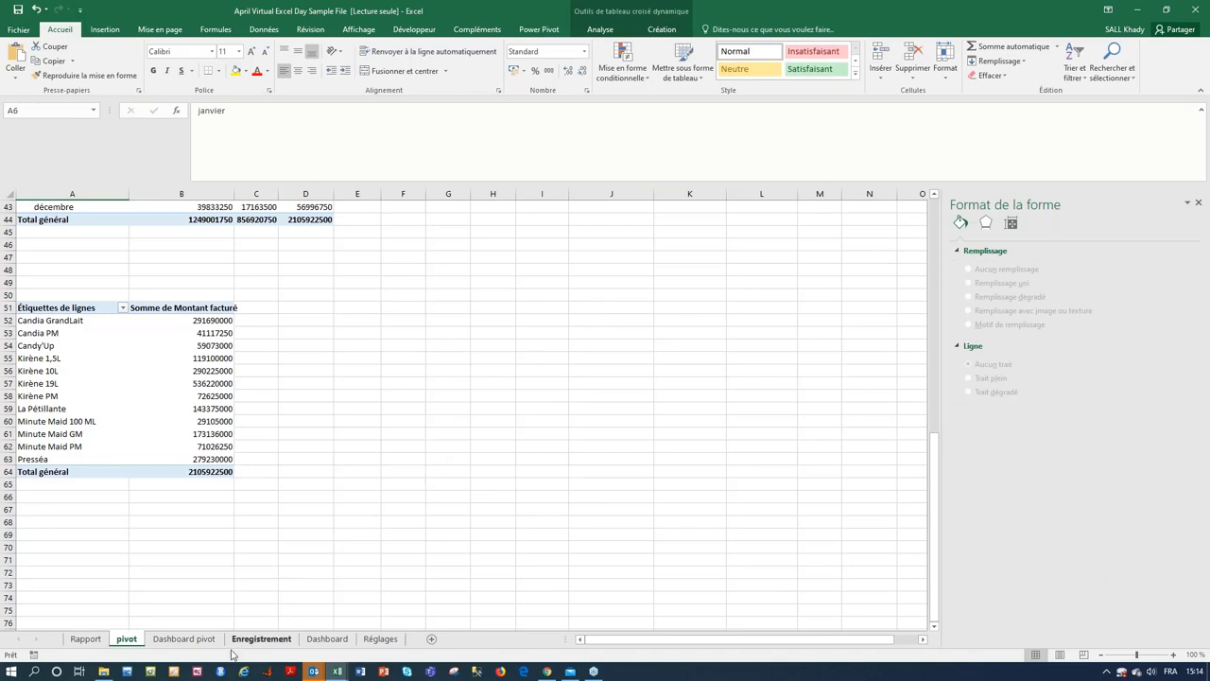
pyautogui.click(185, 638)
pyautogui.scroll(-3, 173, 568)
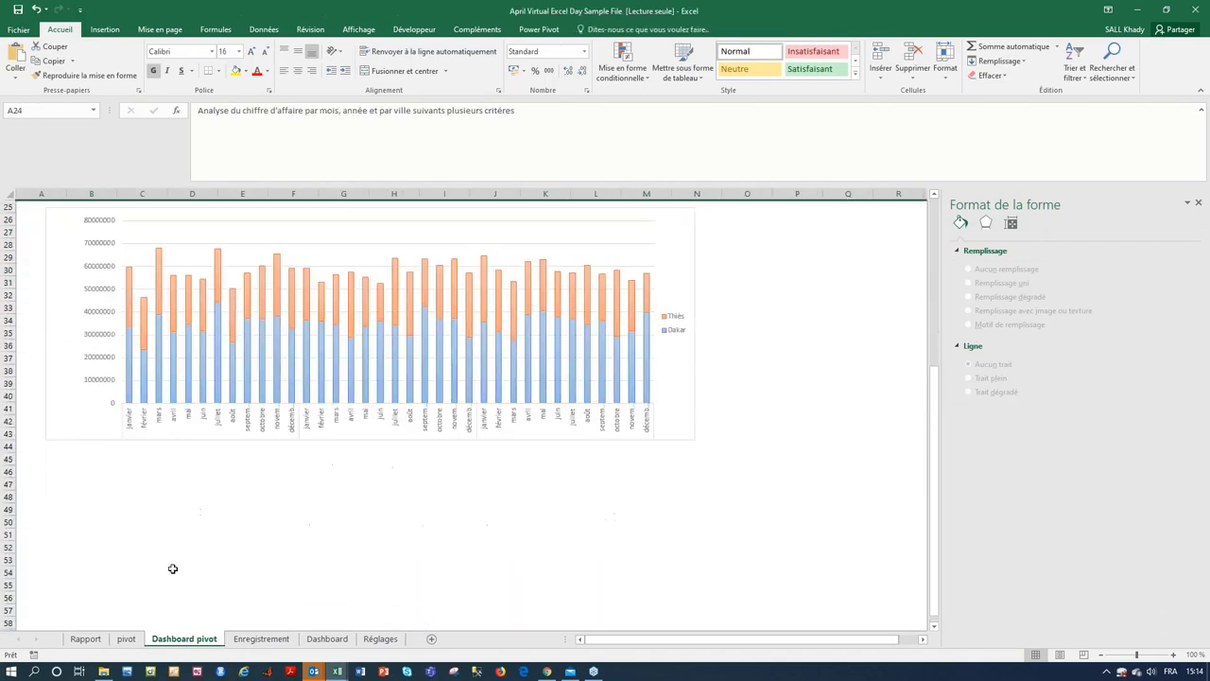
pyautogui.click(37, 507)
pyautogui.hotkey('ctrl', 'v')
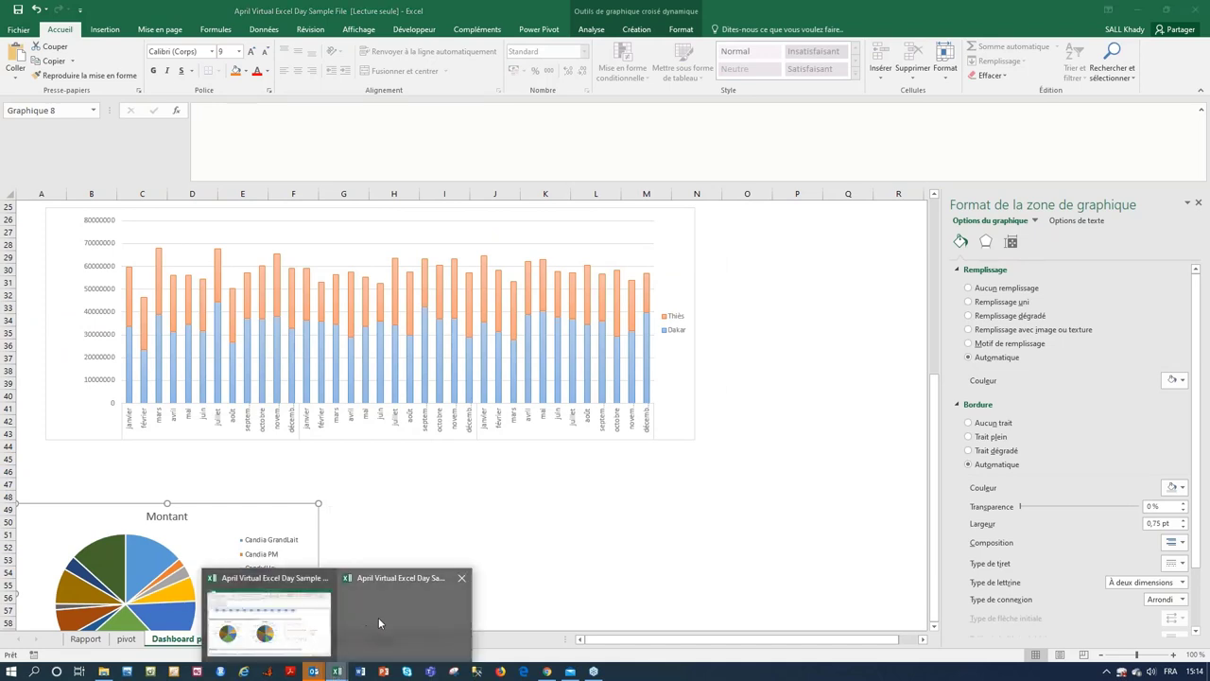
# - Copy the Répartition title row 44 from the KS workbook into row 46
pyautogui.click(383, 619)
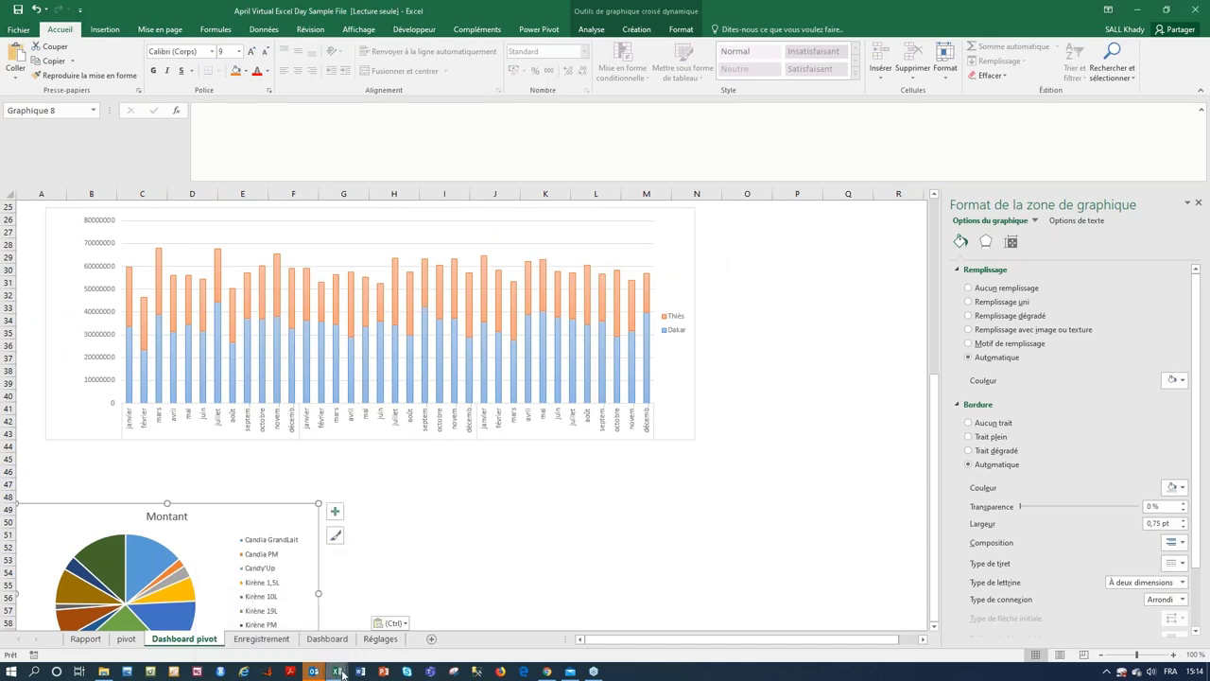
pyautogui.moveTo(337, 671)
pyautogui.click(304, 628)
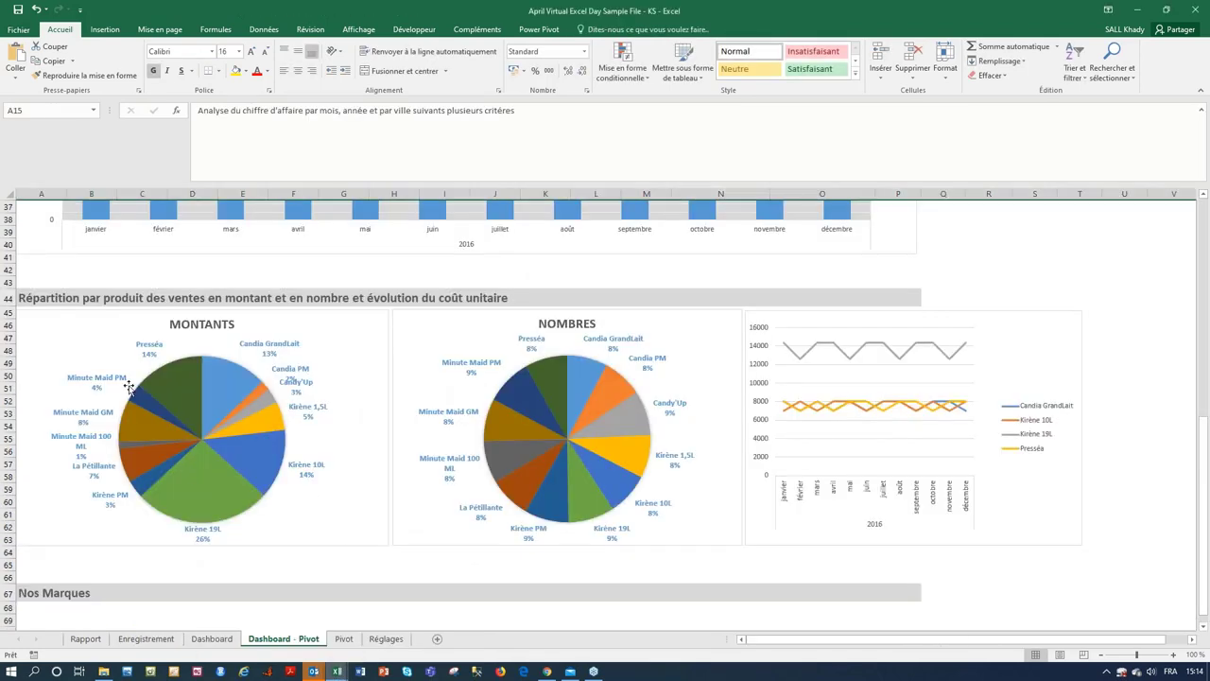
pyautogui.click(8, 297)
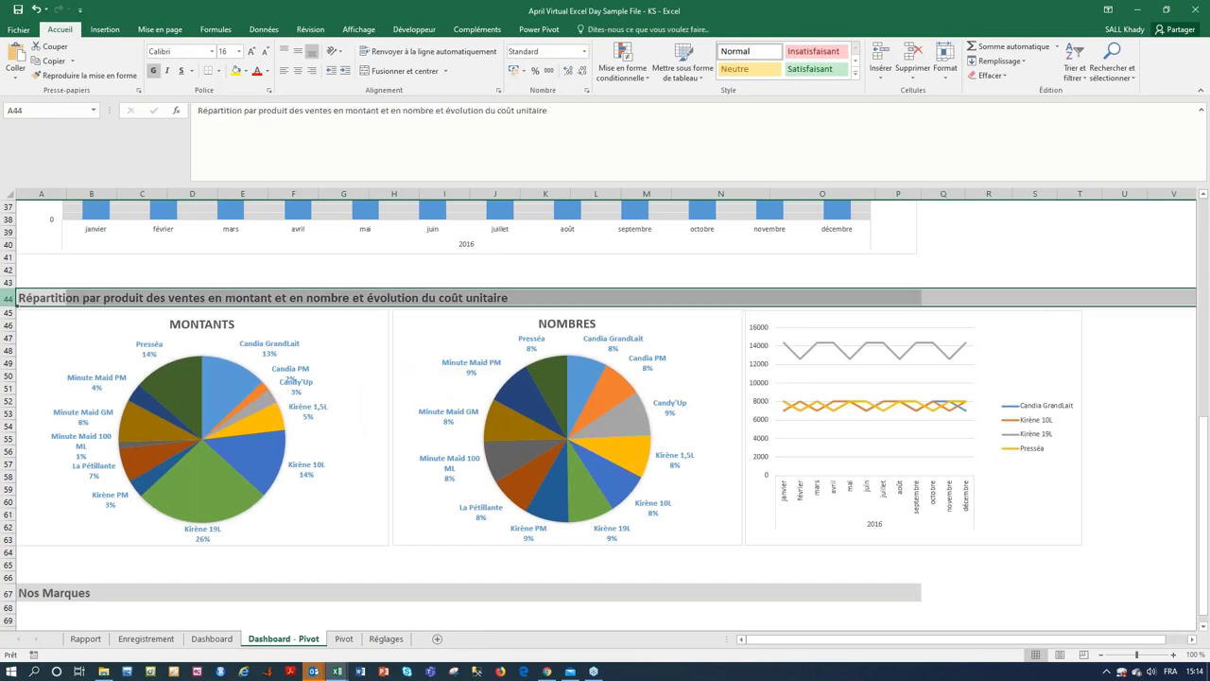
pyautogui.hotkey('ctrl', 'c')
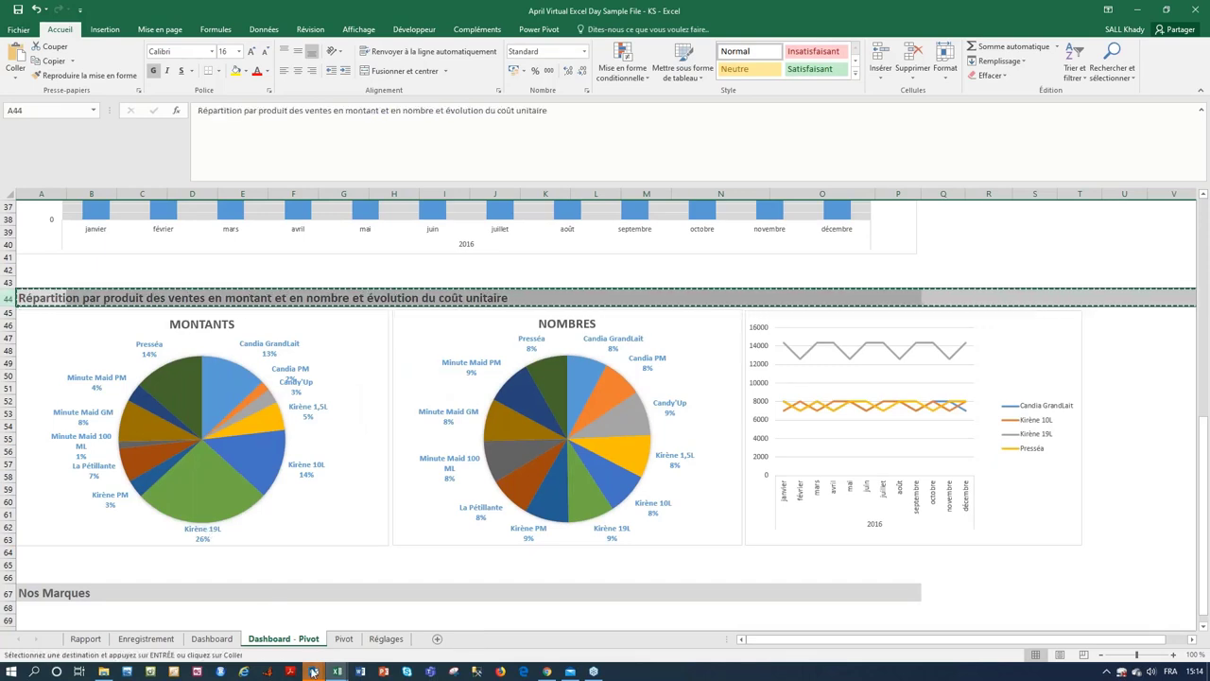
pyautogui.moveTo(335, 673)
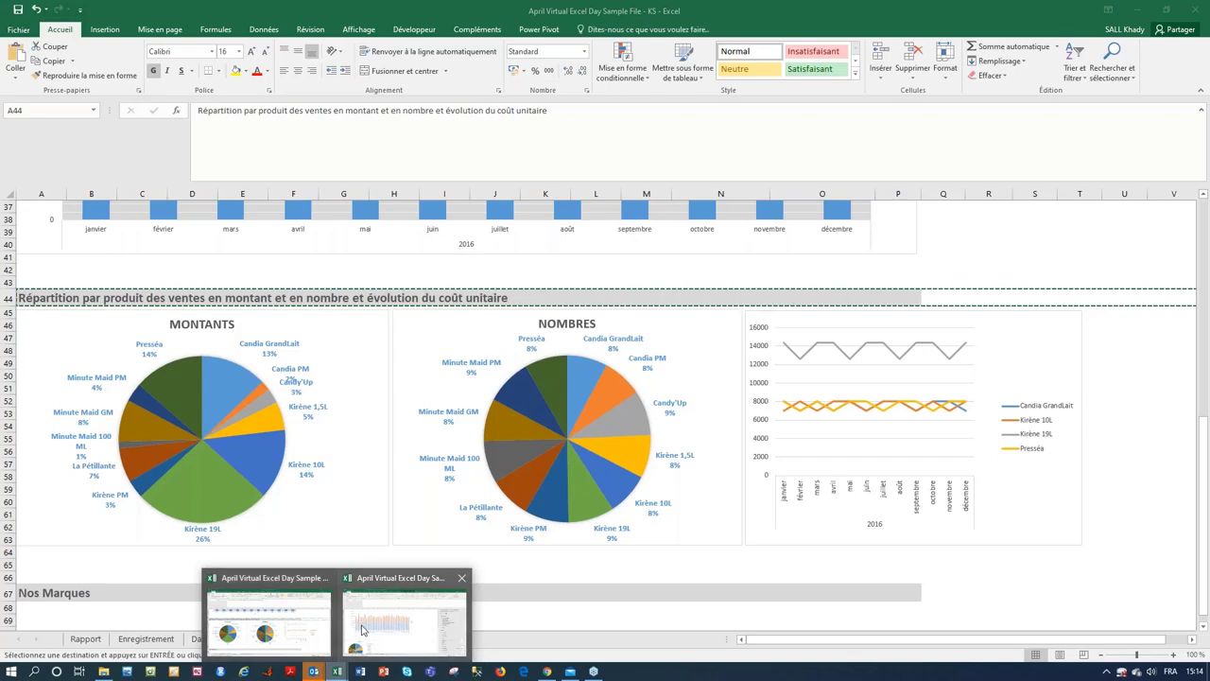
pyautogui.click(397, 632)
pyautogui.click(7, 474)
pyautogui.hotkey('ctrl', 'v')
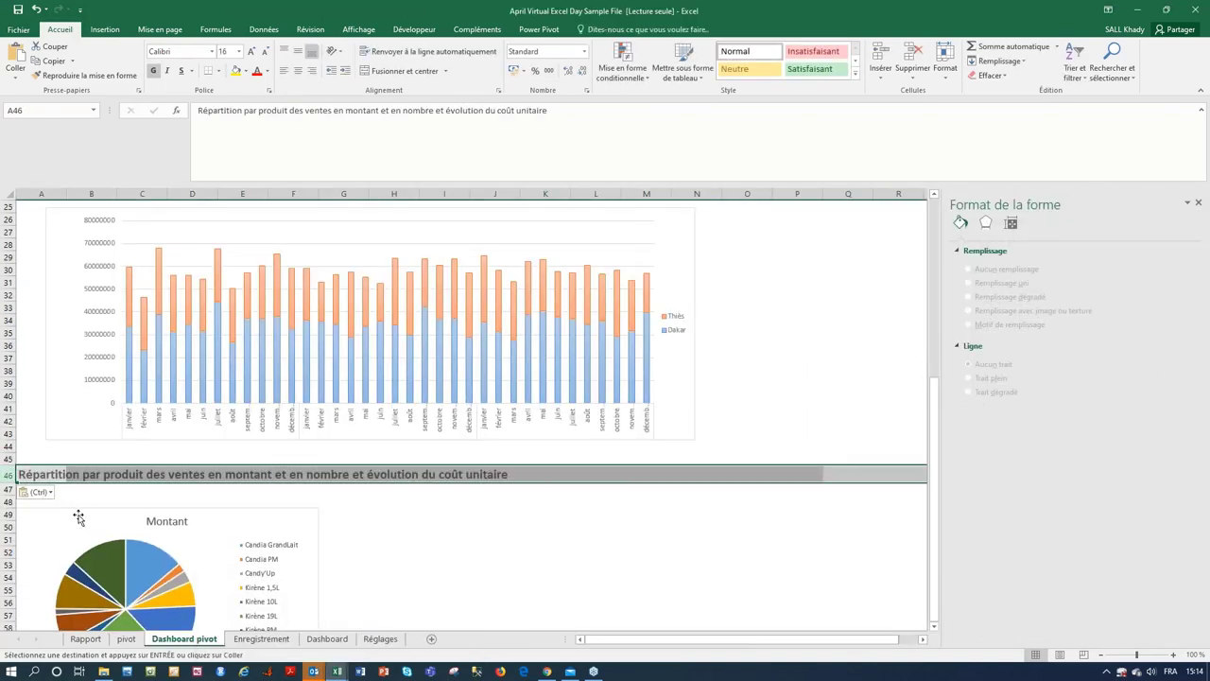
# - Nudge the pie chart slightly right, just below the row-46 section title
pyautogui.moveTo(73, 500); pyautogui.dragTo(106, 496)
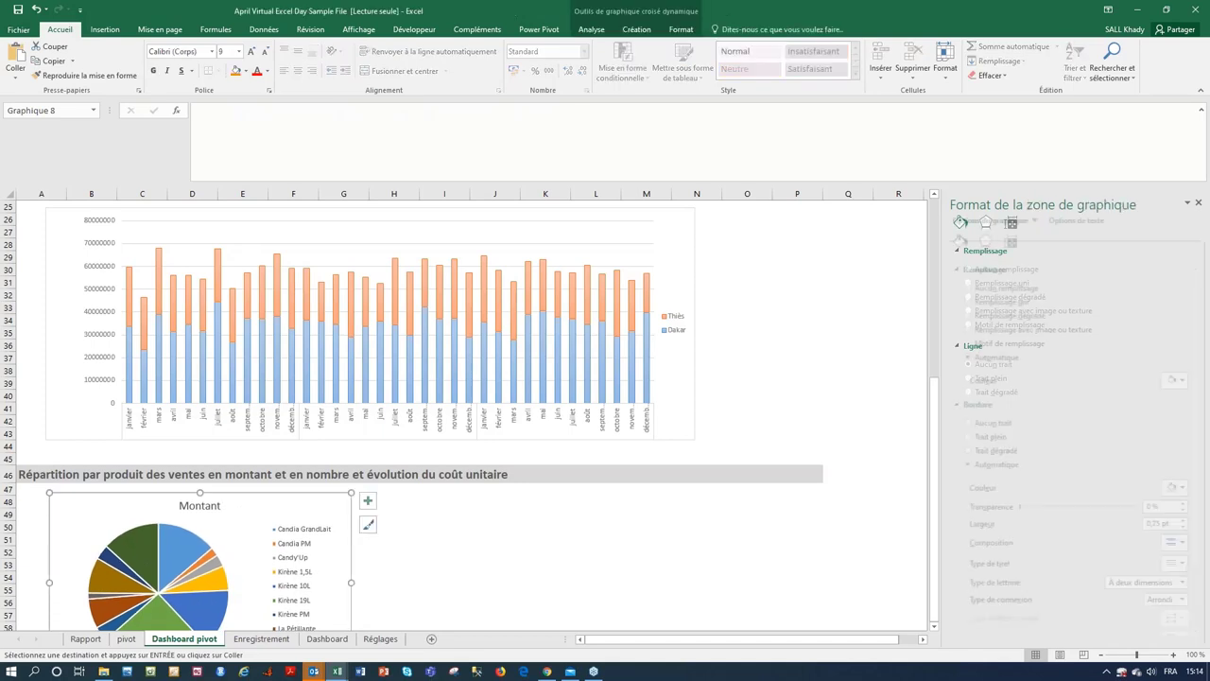
pyautogui.scroll(-3, 110, 510)
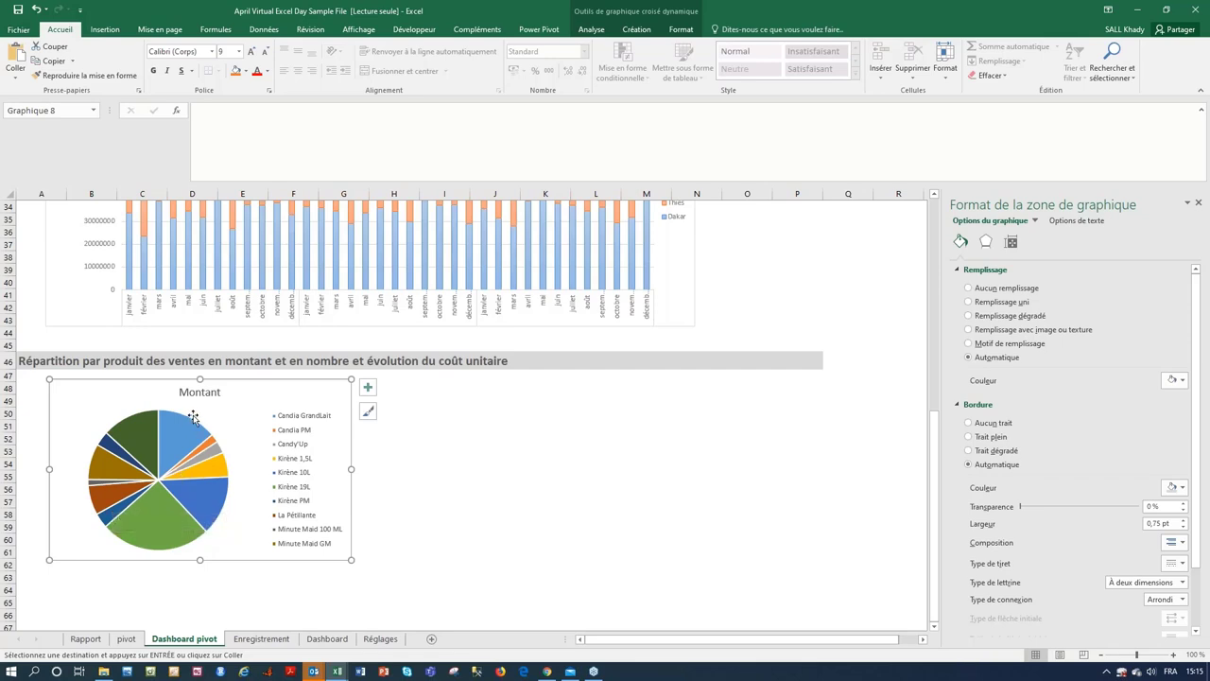
# - Change the pie chart title from Montant to 'Chiffre d'affaire'
pyautogui.click(210, 392)
pyautogui.doubleClick(221, 391)
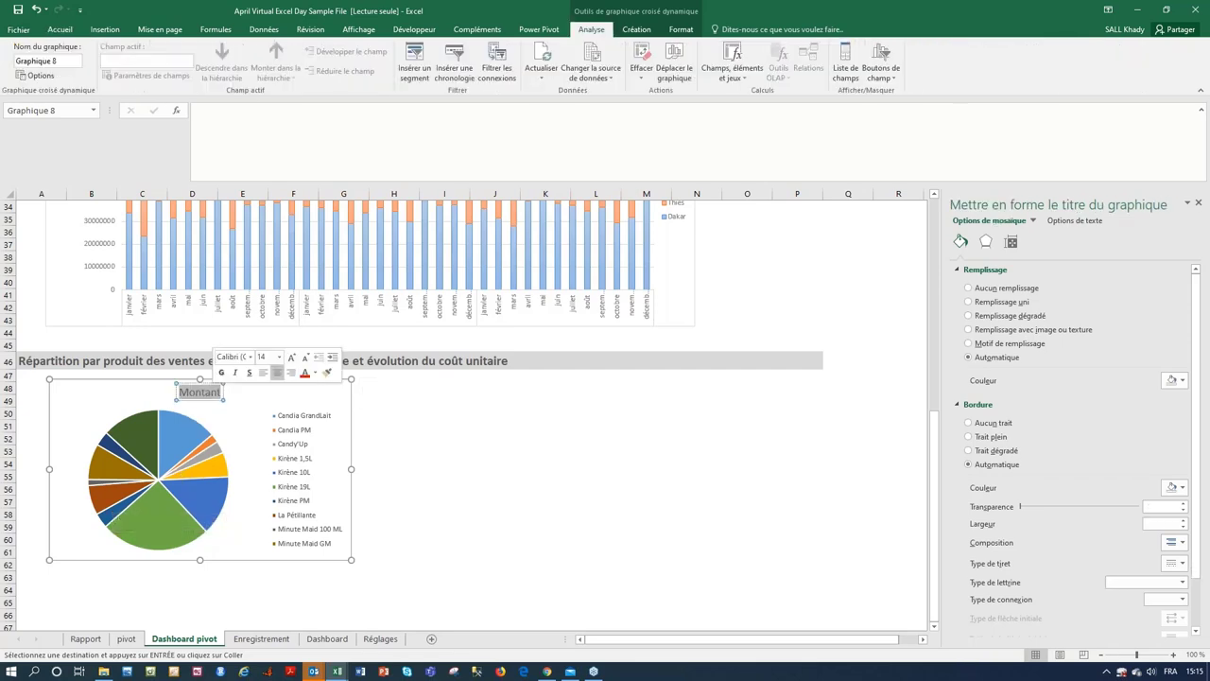
pyautogui.write('Ch')
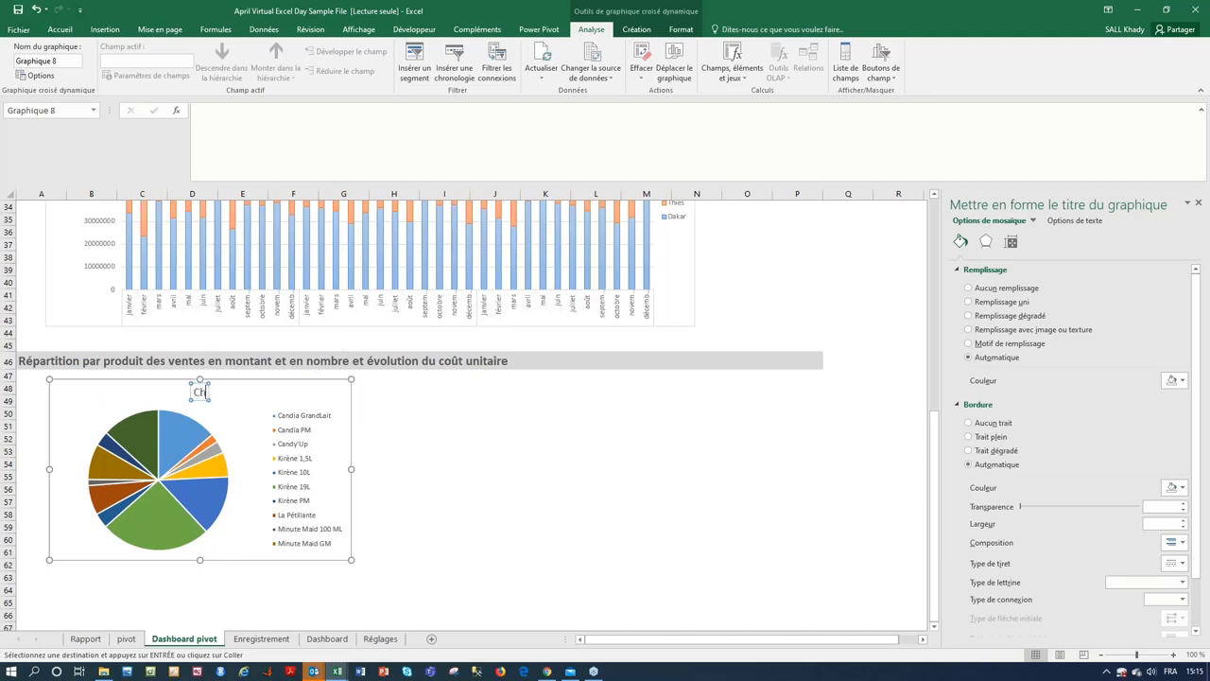
pyautogui.write('iffre')
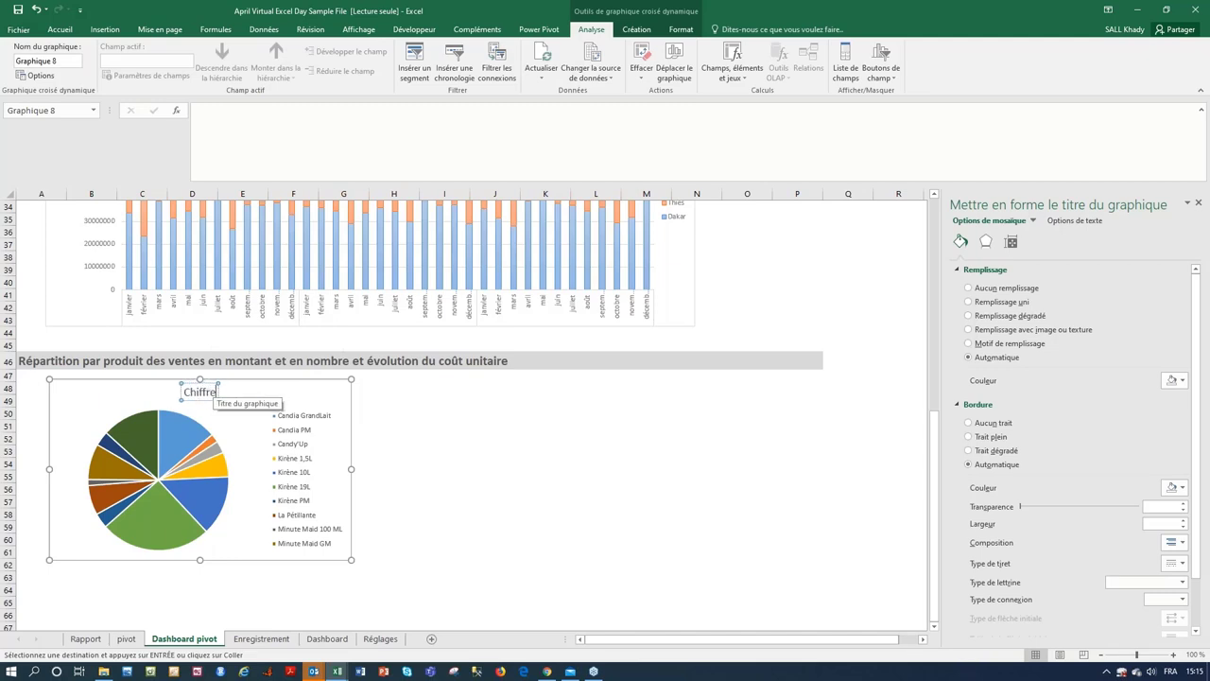
pyautogui.write(" d'affaire")
pyautogui.click(343, 436)
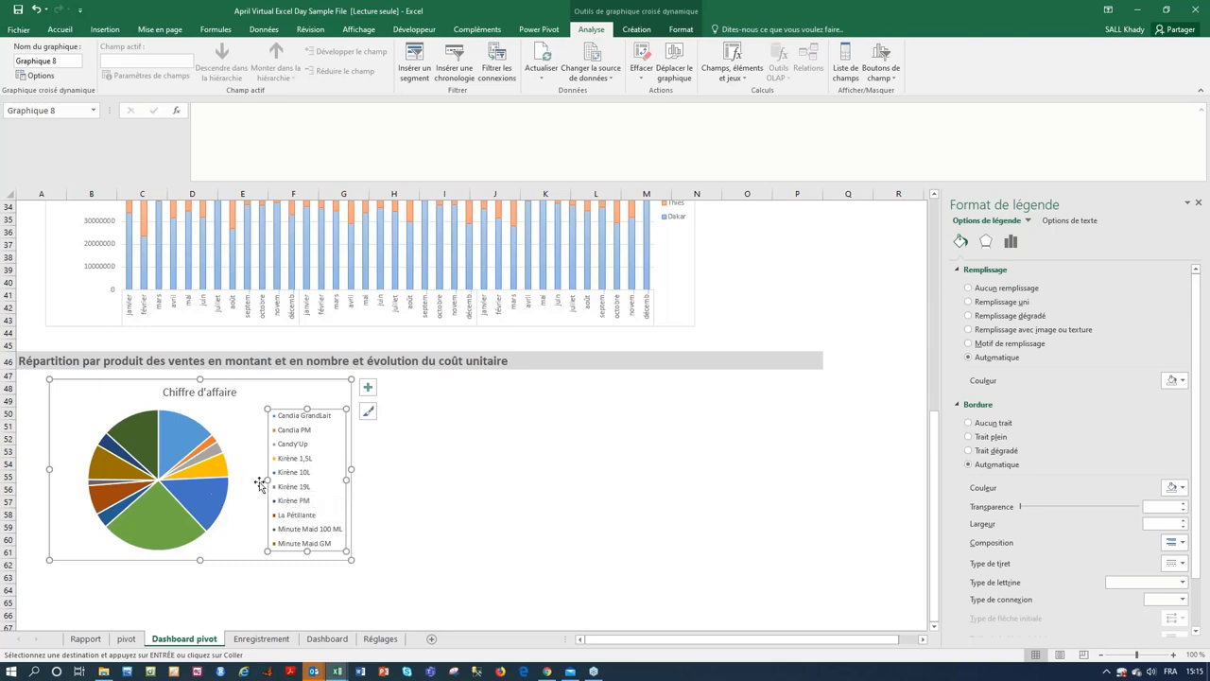
pyautogui.click(241, 505)
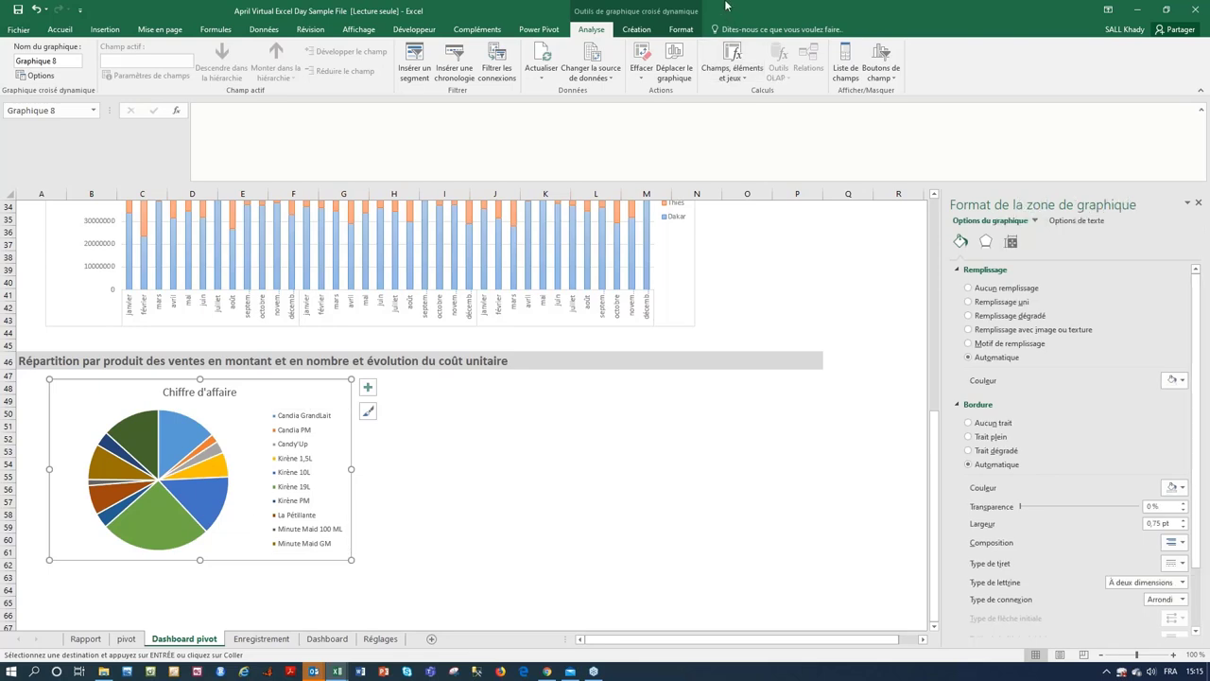
pyautogui.click(640, 30)
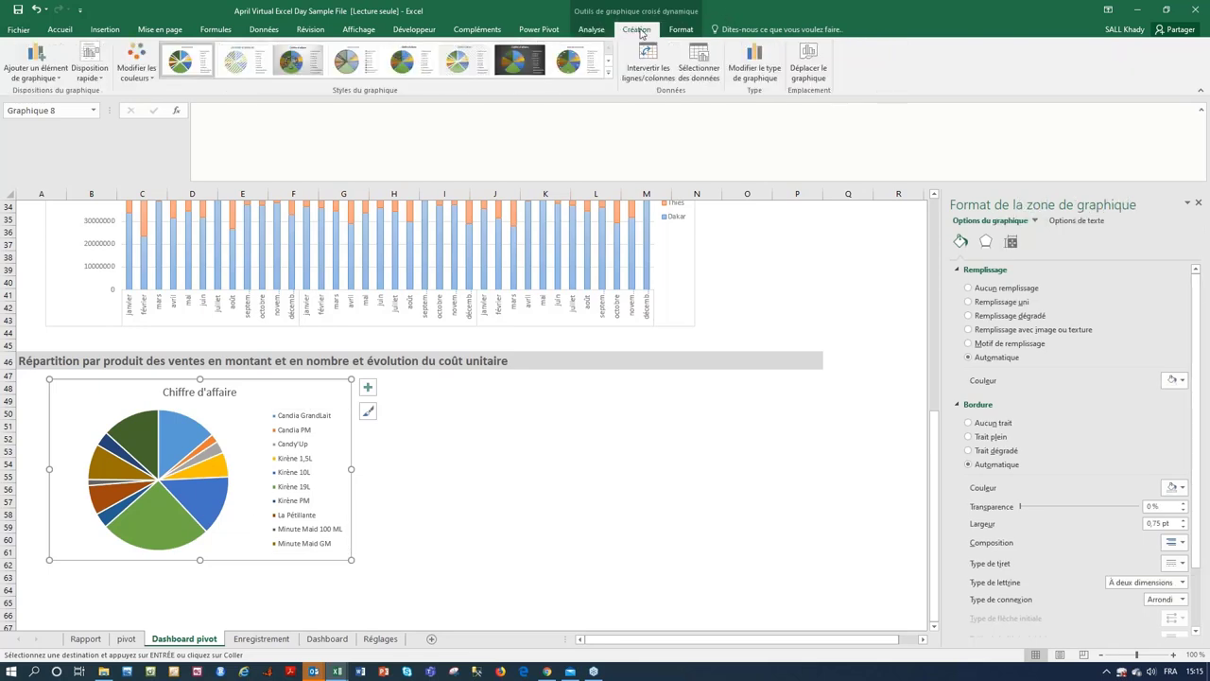
pyautogui.click(609, 73)
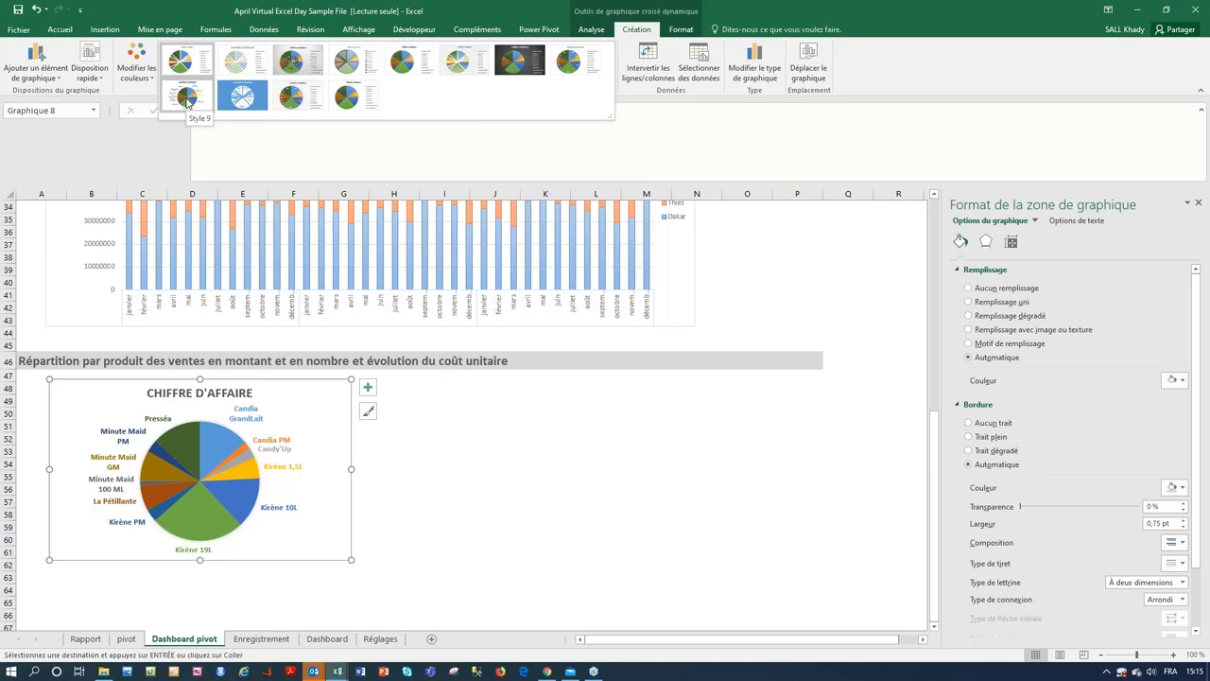
pyautogui.click(187, 100)
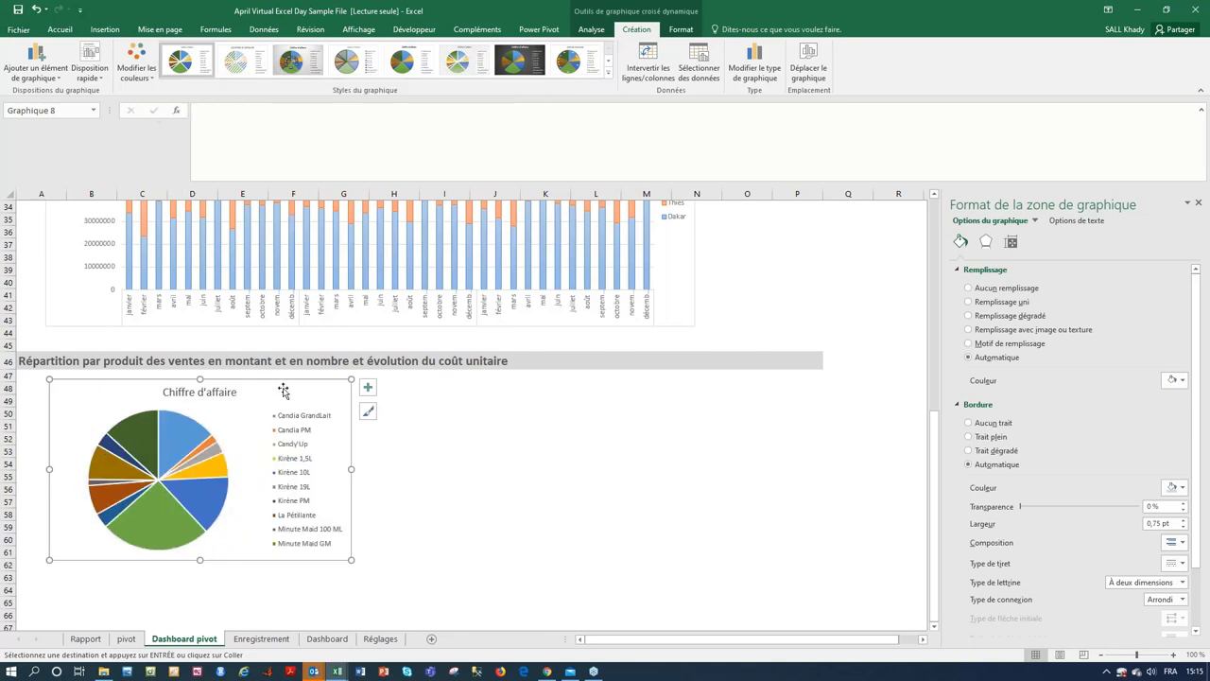
# - Add data labels to the pie slices and open the extra data label options
pyautogui.click(47, 83)
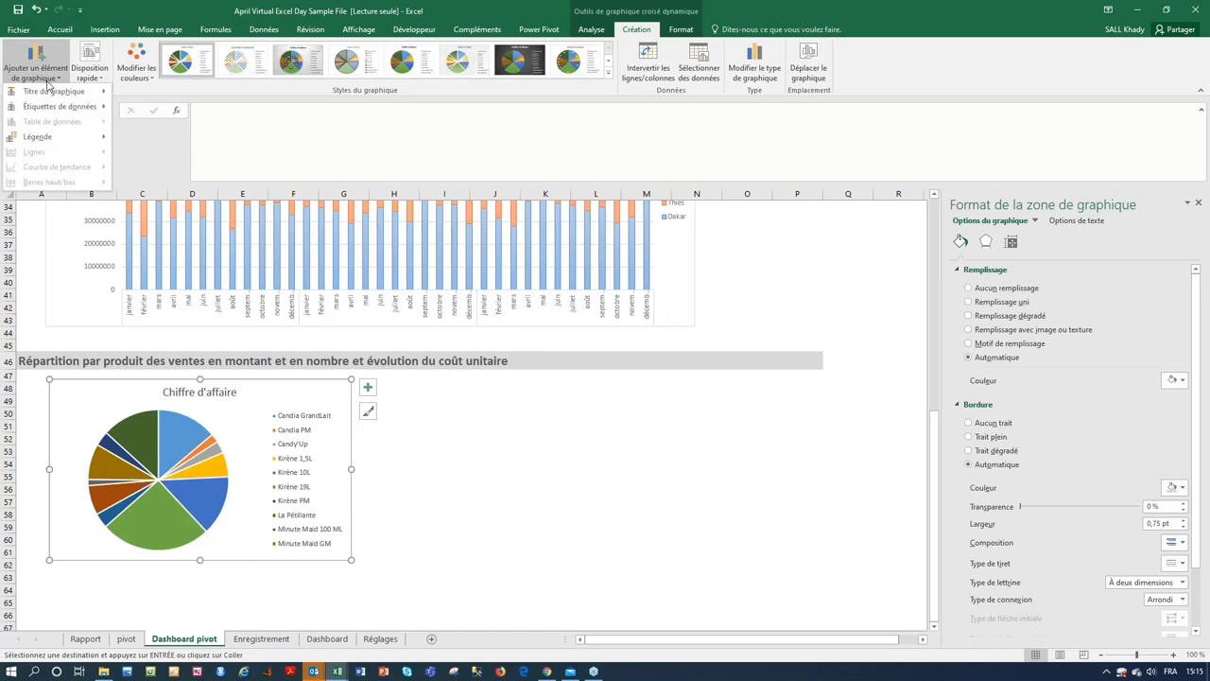
pyautogui.moveTo(60, 111)
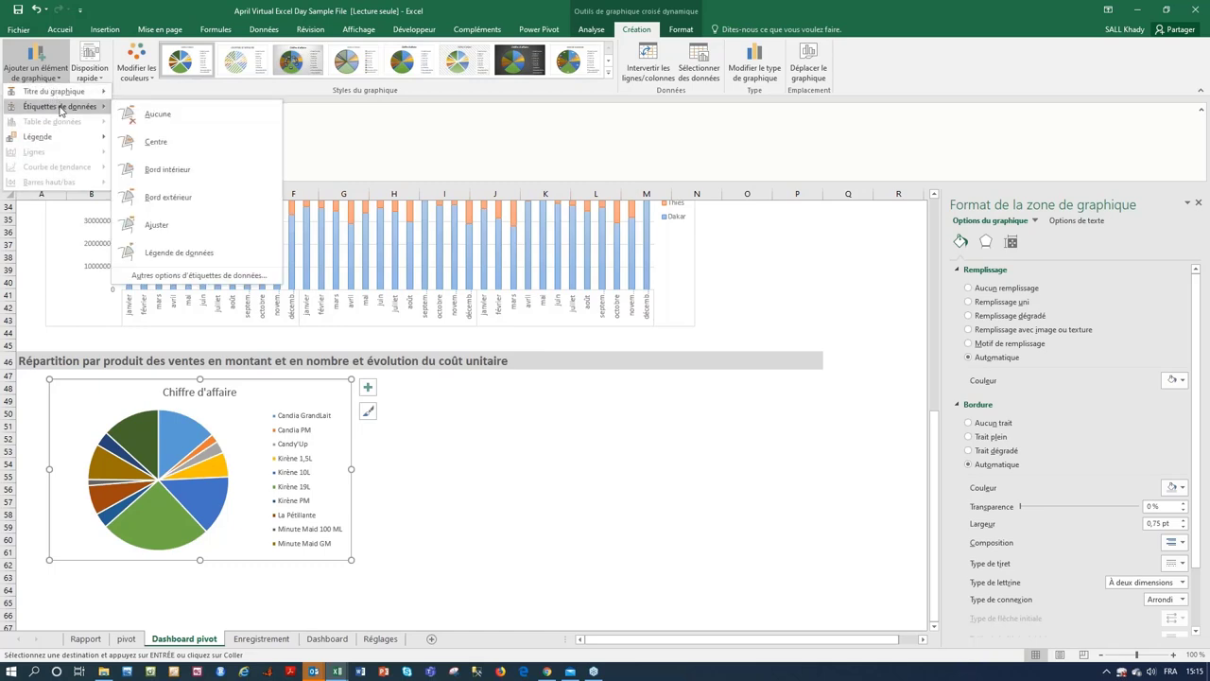
pyautogui.click(215, 275)
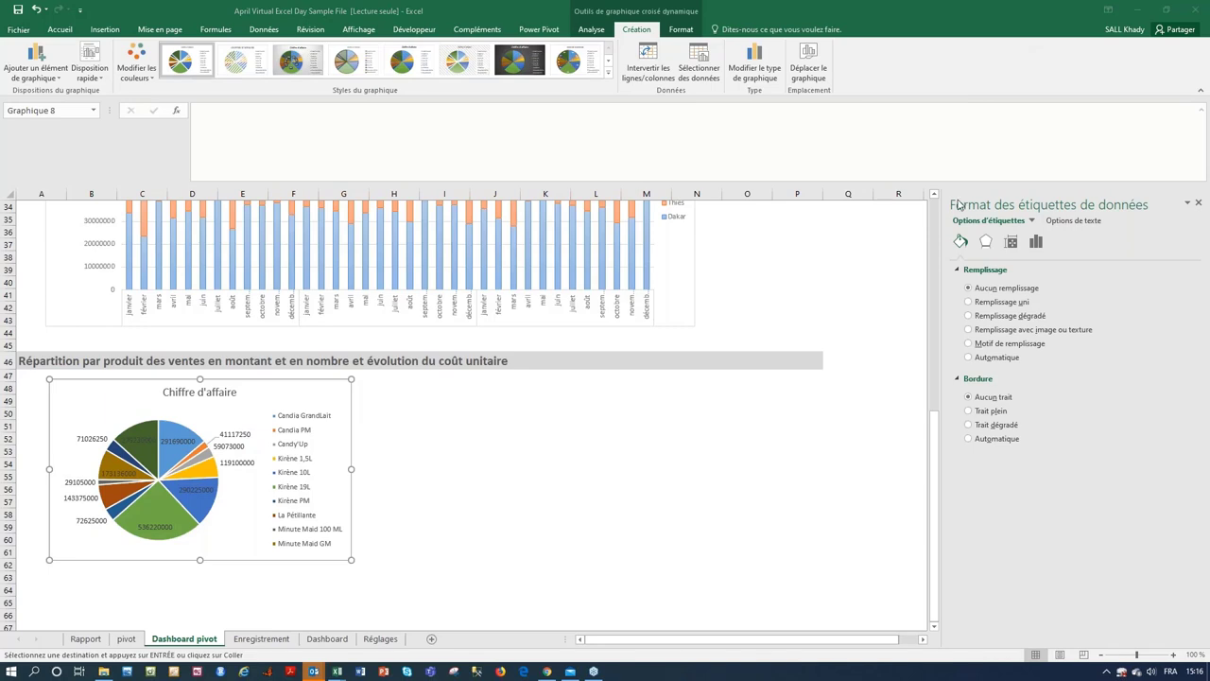
# - Show category name and percentage instead of value on pie labels, positioned Bord extérieur
pyautogui.click(1037, 243)
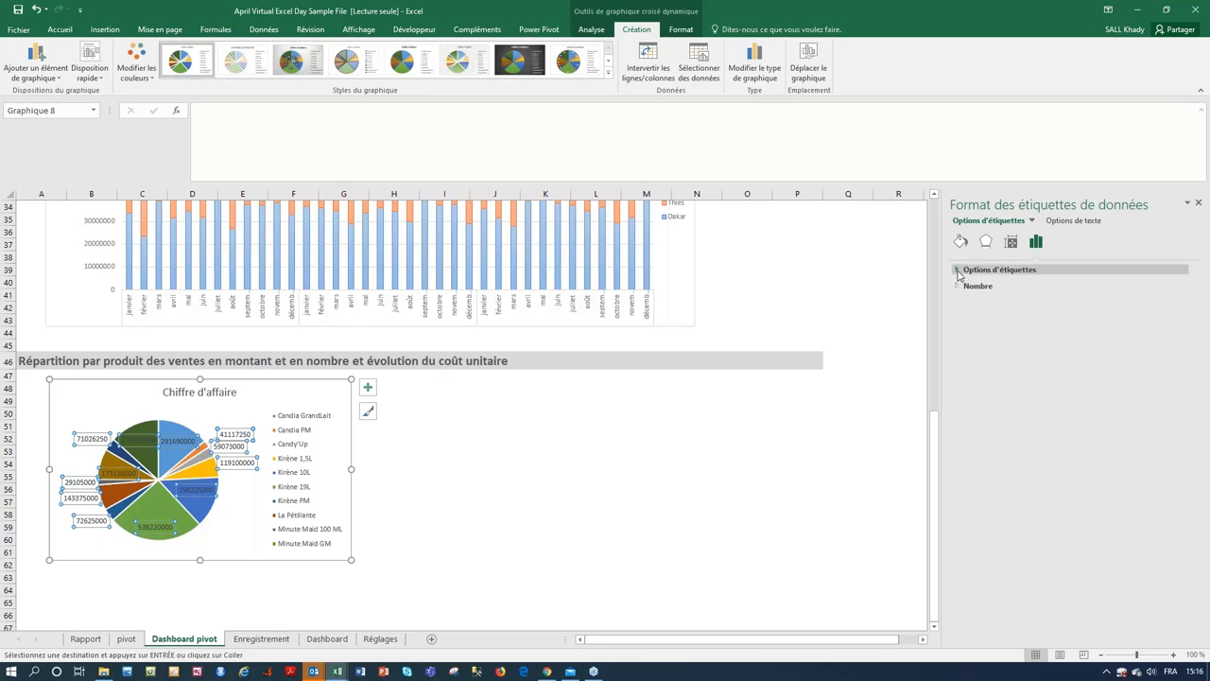
pyautogui.click(957, 271)
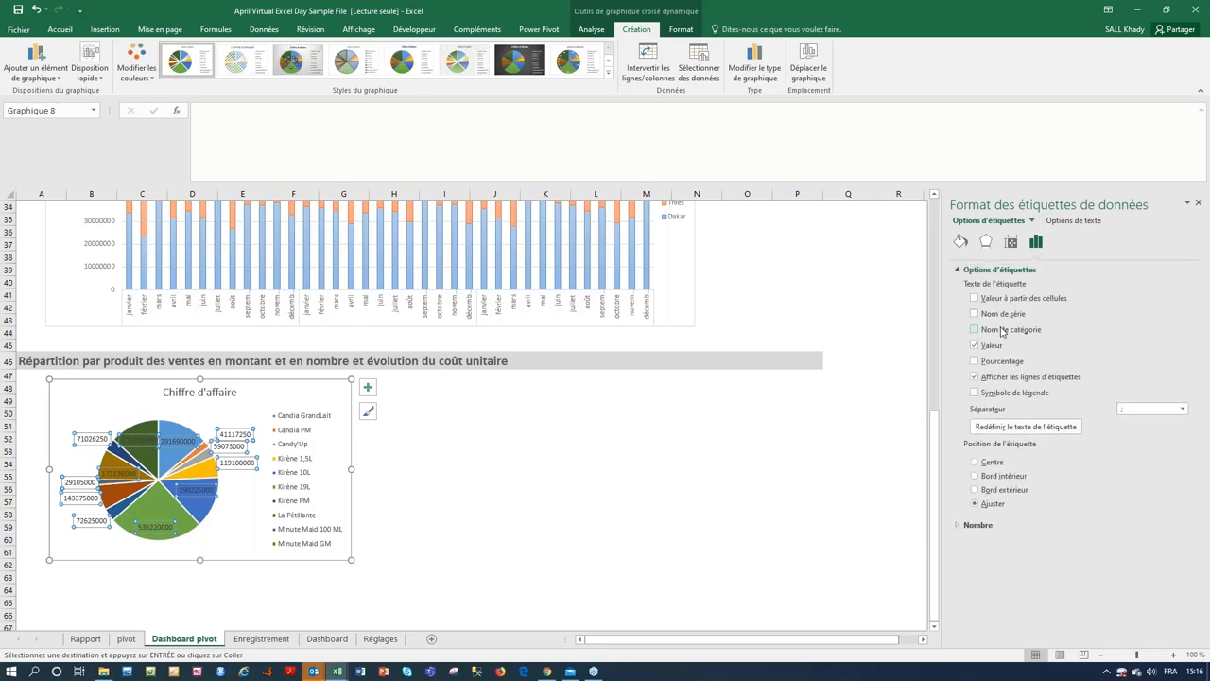
pyautogui.click(974, 361)
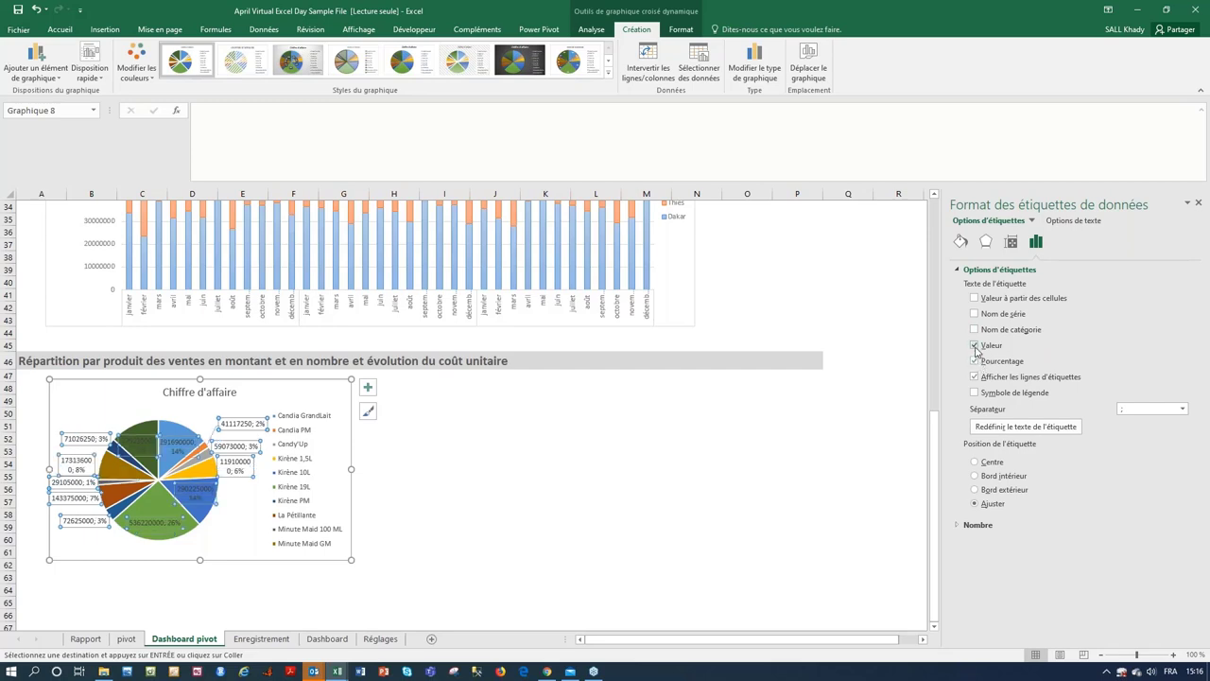
pyautogui.click(975, 346)
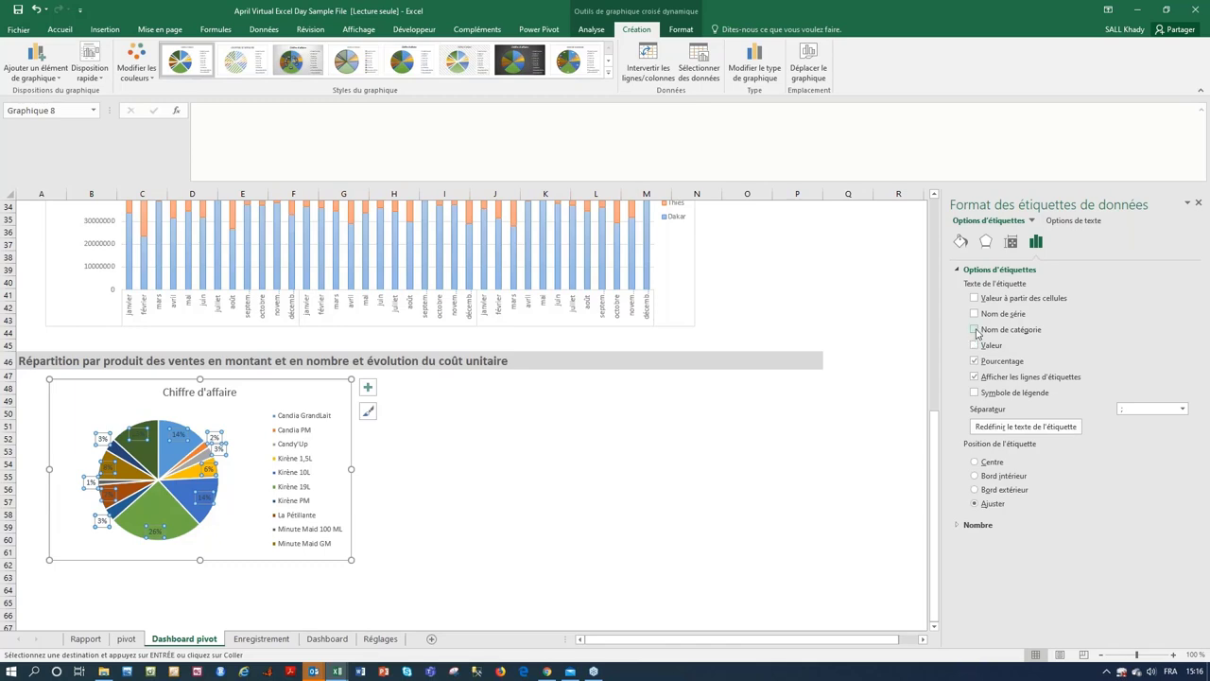
pyautogui.click(974, 330)
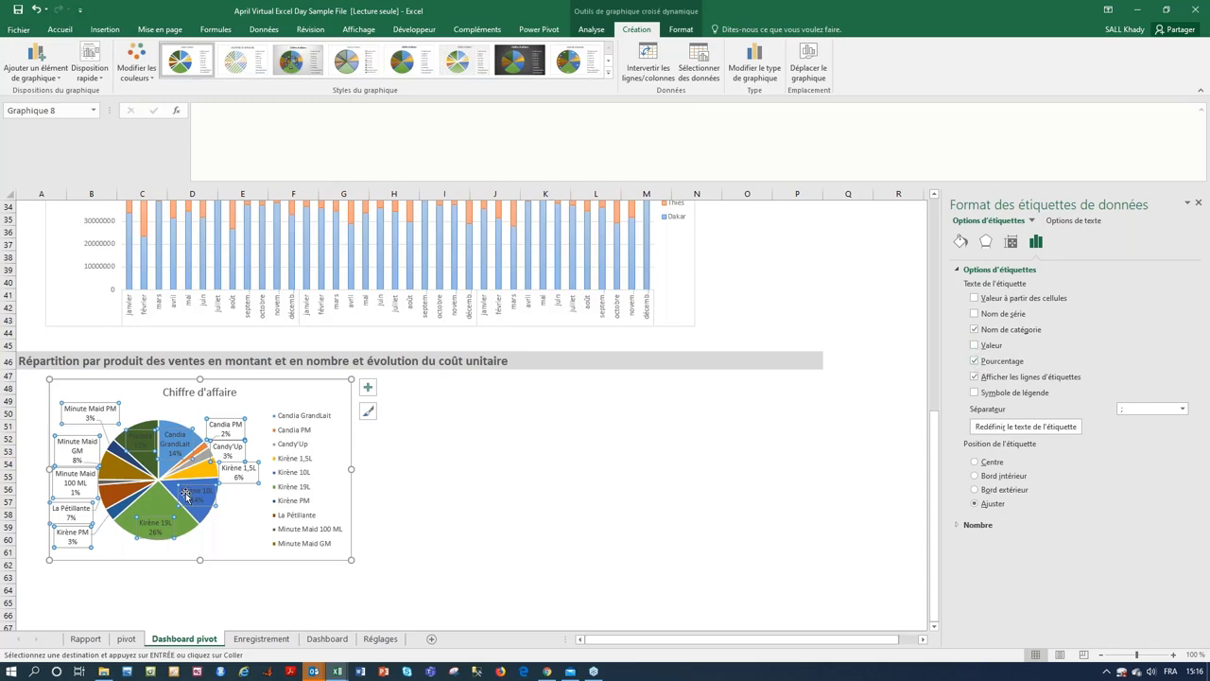
pyautogui.moveTo(174, 519)
pyautogui.click(977, 489)
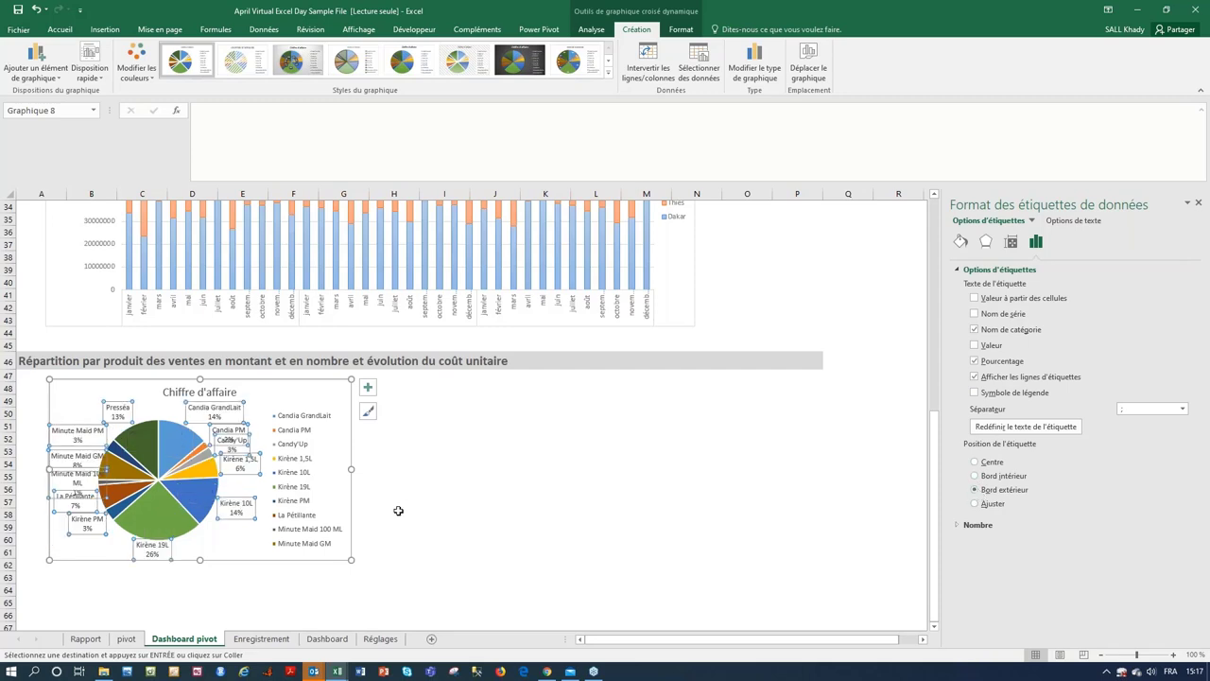
# - Enlarge the pie chart and delete its legend
pyautogui.moveTo(351, 560); pyautogui.dragTo(436, 598)
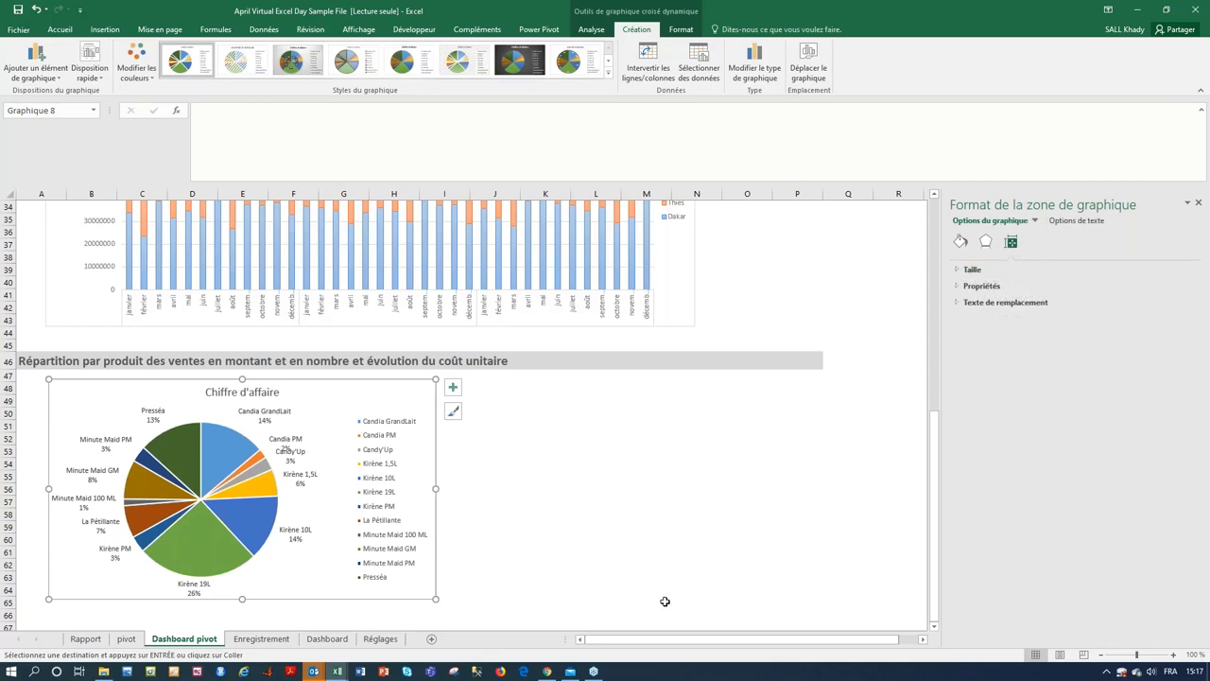
pyautogui.click(431, 536)
pyautogui.press('Delete')
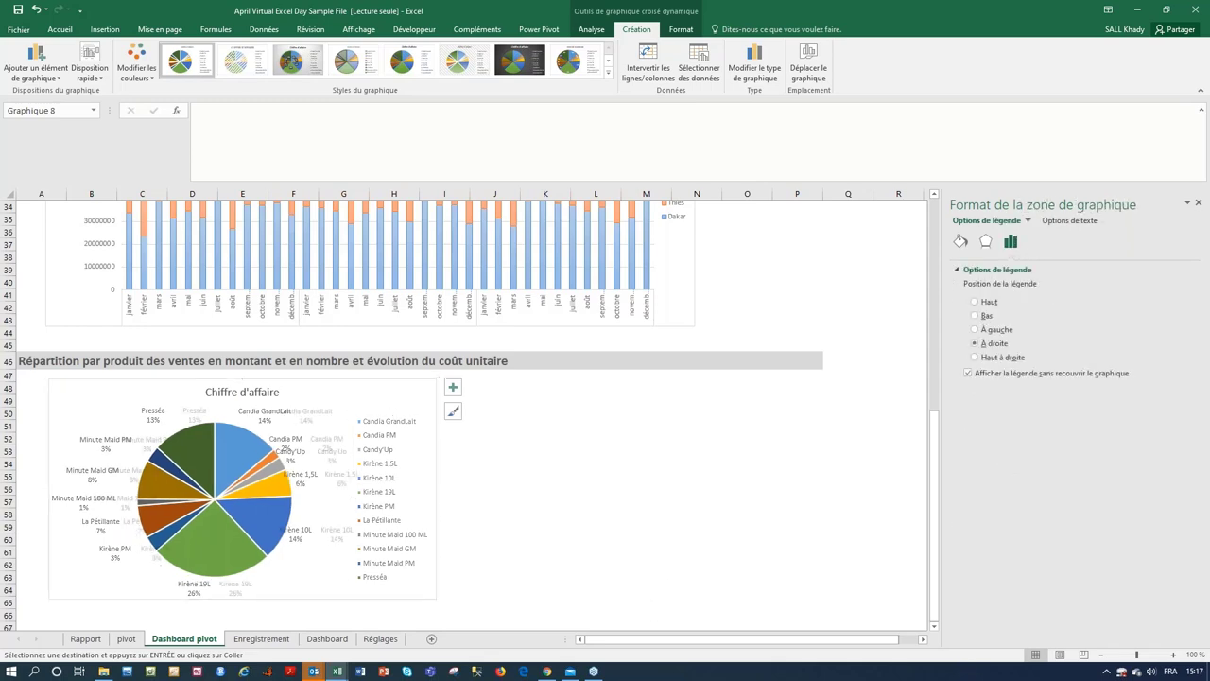
# - Nudge the Candia GrandLait label slightly left, then switch to the Enregistrement sheet
pyautogui.click(340, 477)
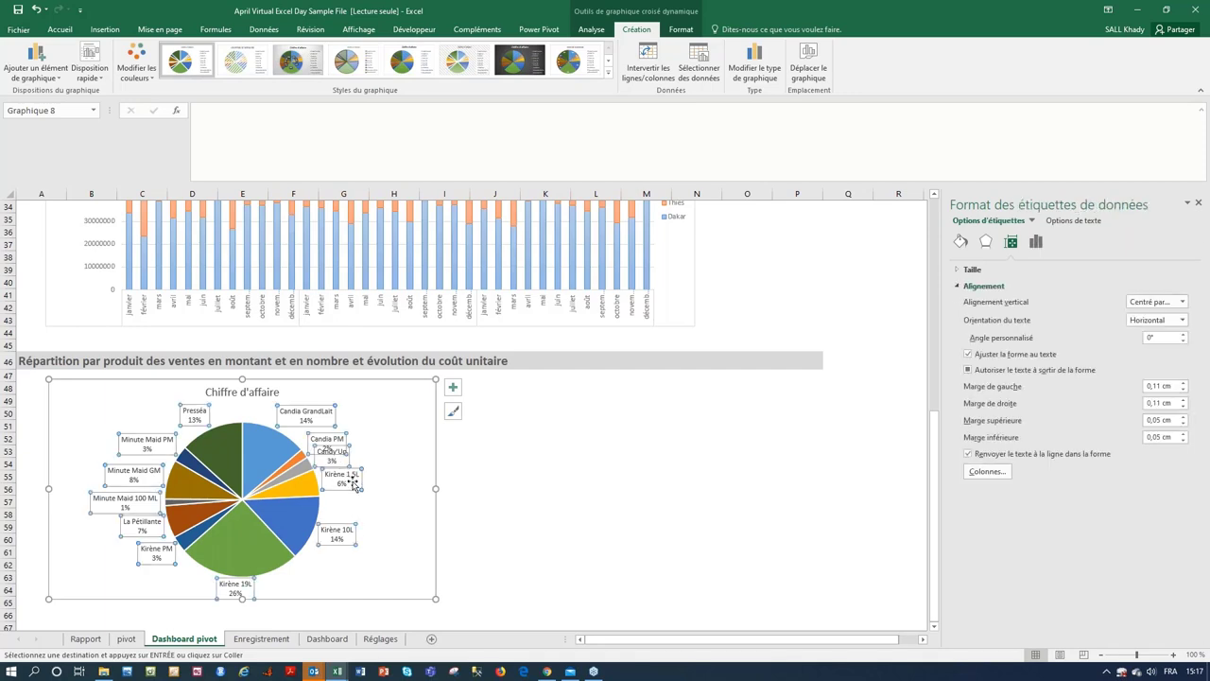
pyautogui.click(353, 482)
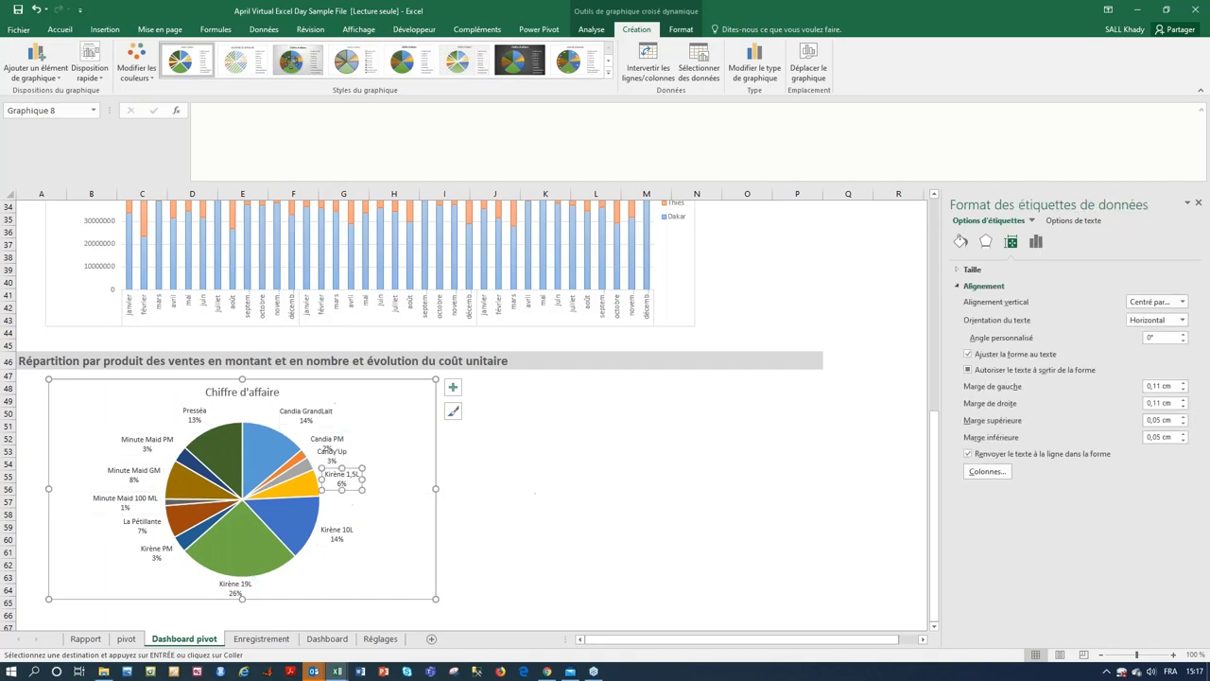
pyautogui.click(323, 439)
pyautogui.click(305, 414)
pyautogui.moveTo(306, 414); pyautogui.dragTo(284, 413)
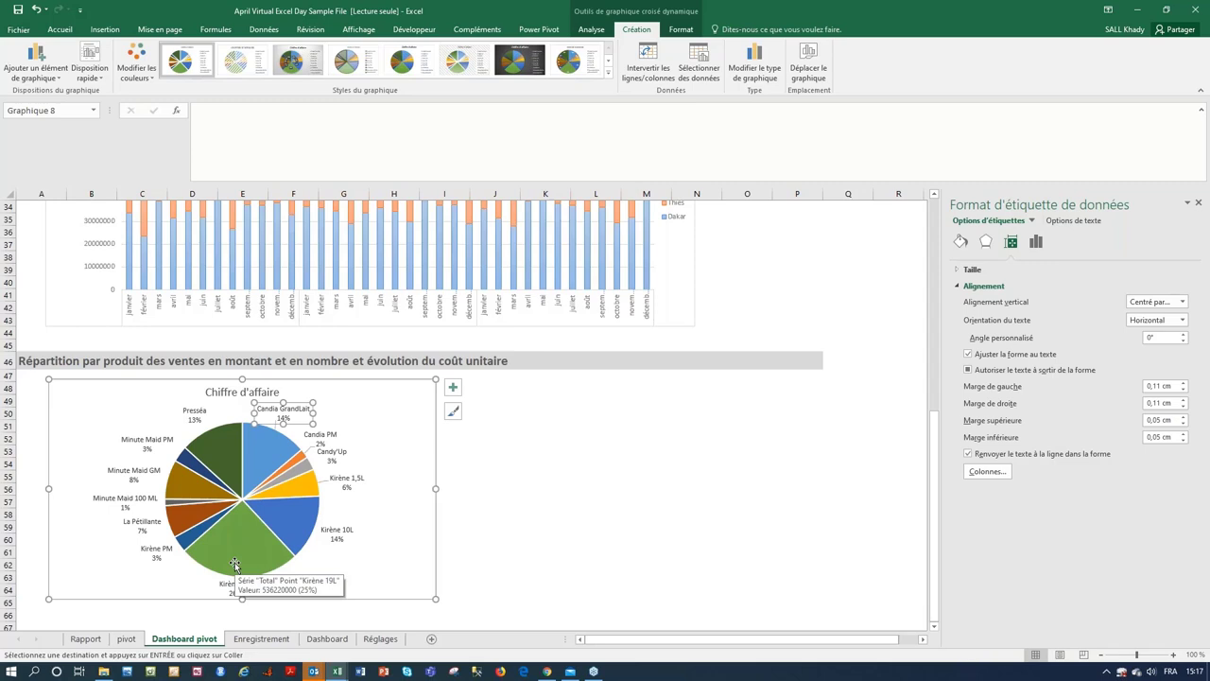
pyautogui.click(272, 641)
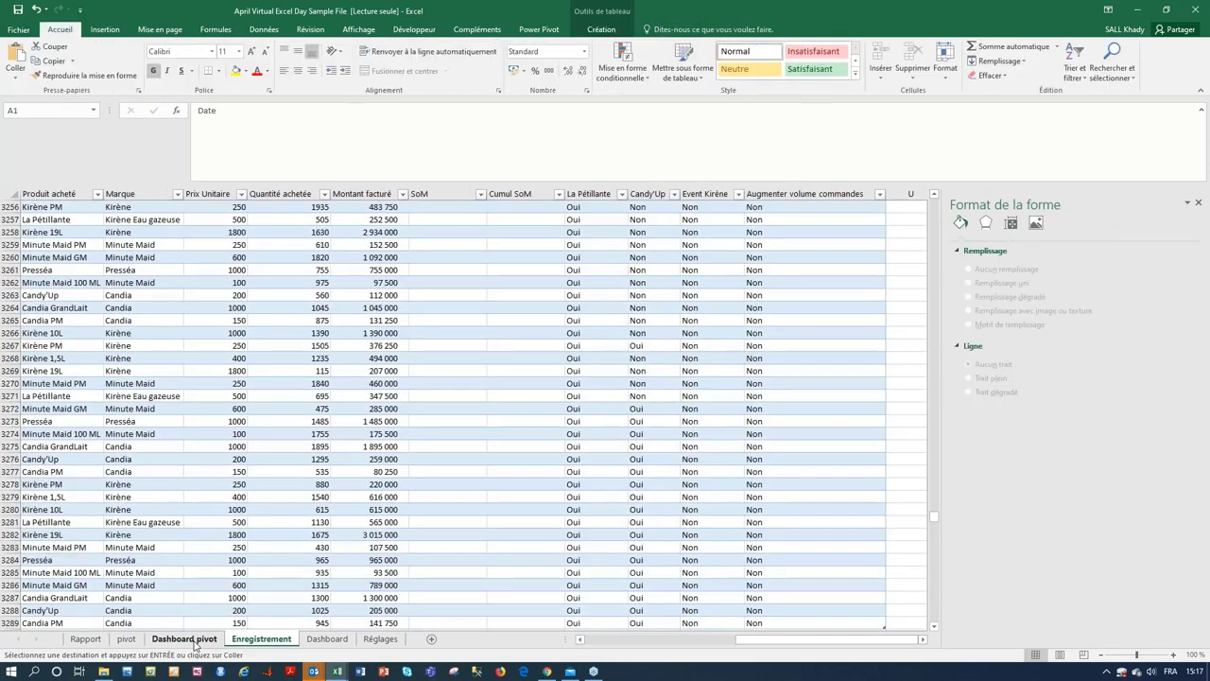
# - Review the product totals on the pivot sheet, including Kirène 1,5L and Kirène 10L
pyautogui.click(183, 639)
pyautogui.click(129, 639)
pyautogui.click(85, 359)
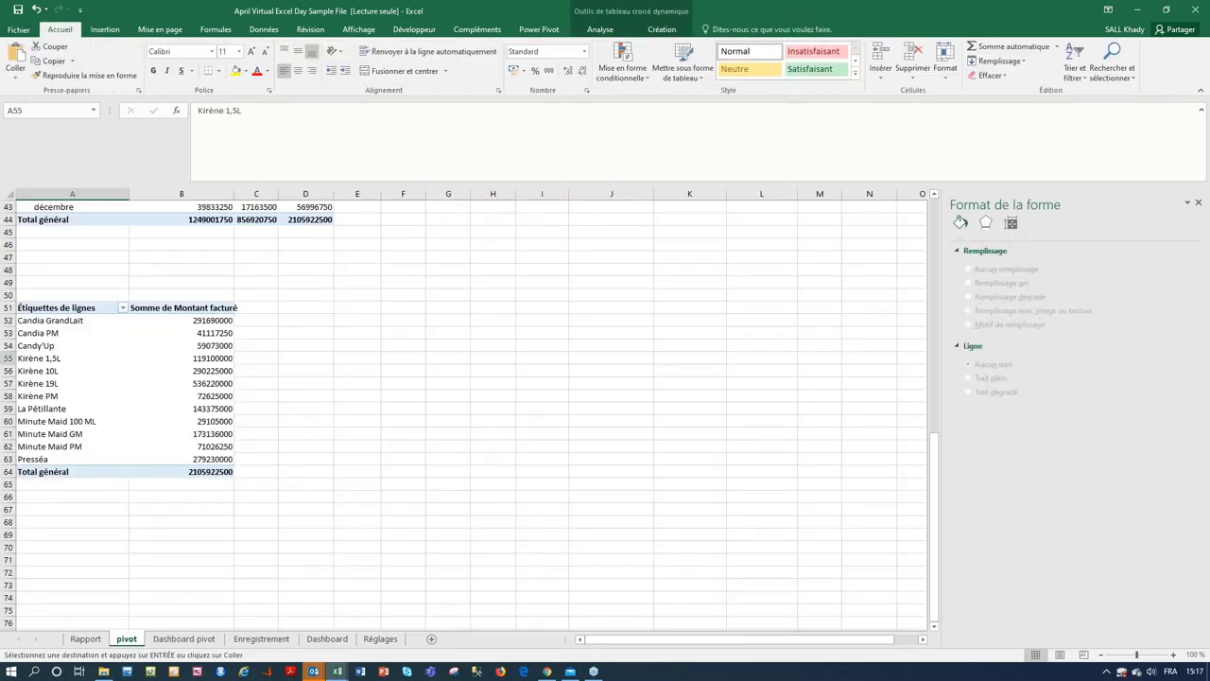
pyautogui.rightClick(135, 370)
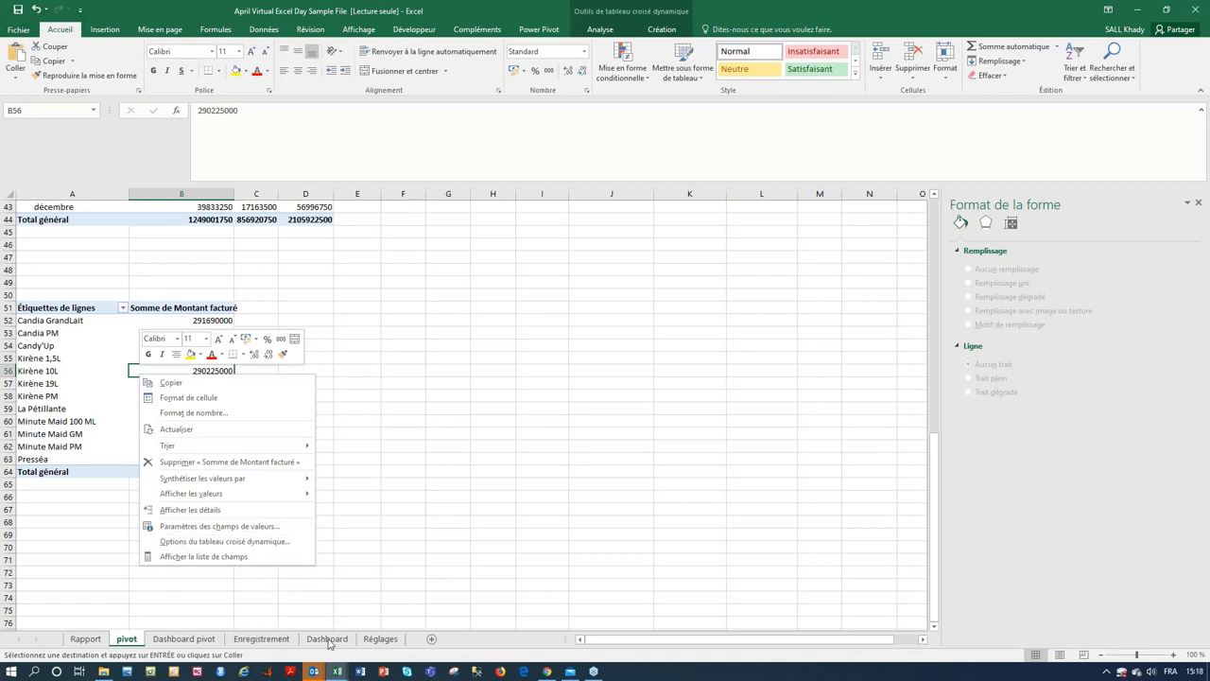
pyautogui.press('Escape')
# - Go back to the Dashboard pivot sheet and select the 'Chiffre d'affaire' pie chart
pyautogui.click(206, 642)
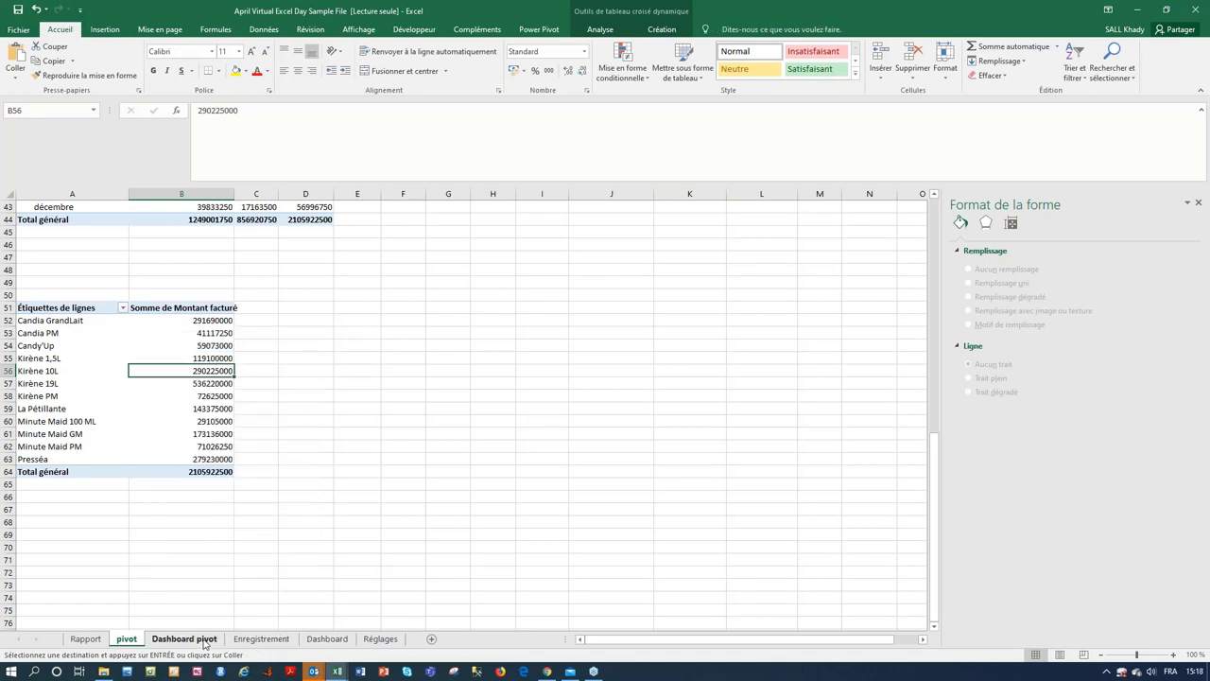
pyautogui.click(522, 541)
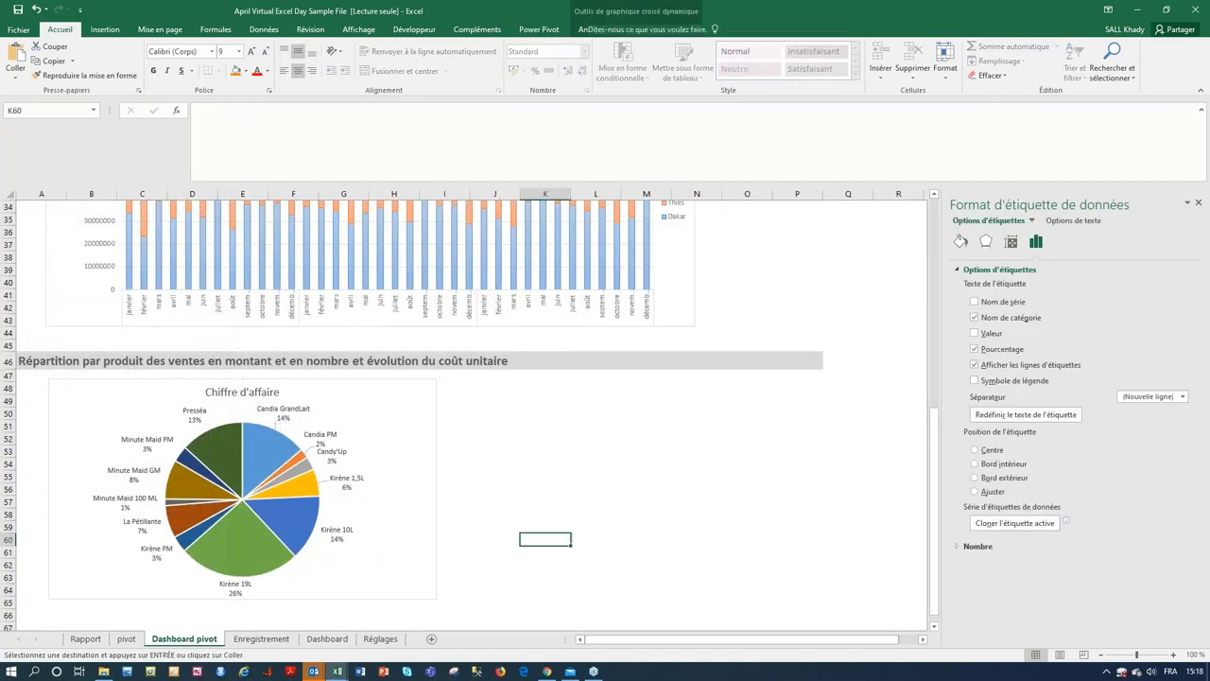
pyautogui.click(367, 388)
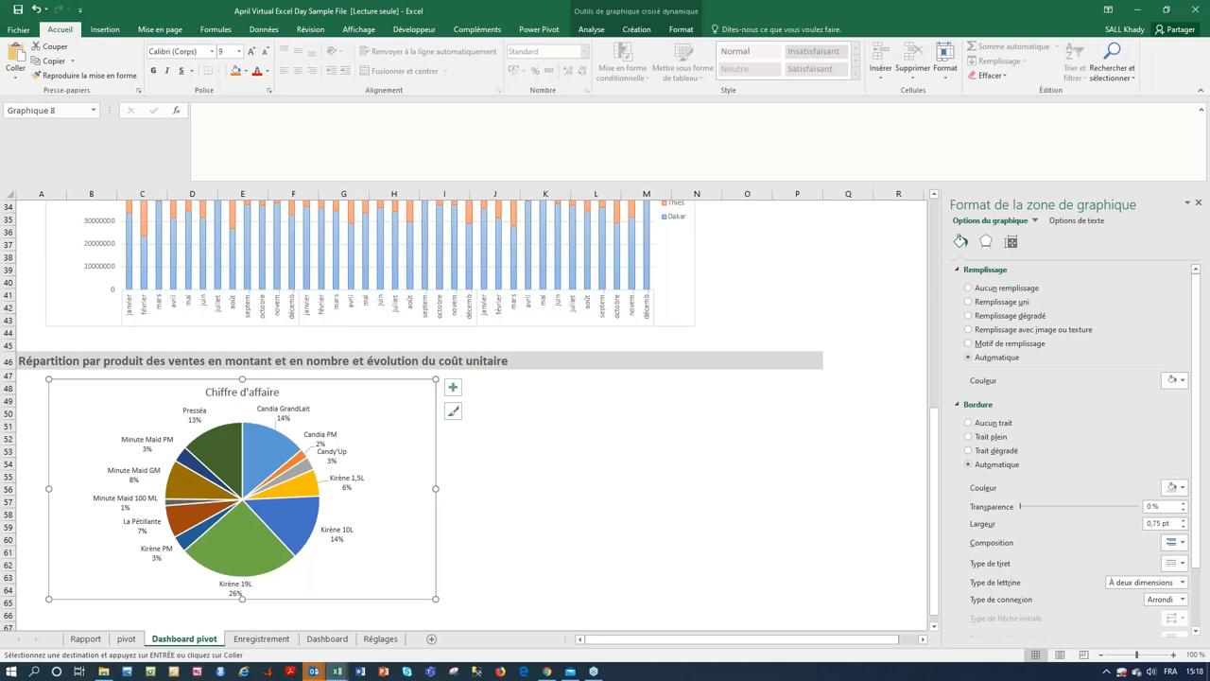
# - Copy the product revenue pivot table A51:C66 on the pivot sheet to cell A69
pyautogui.click(133, 640)
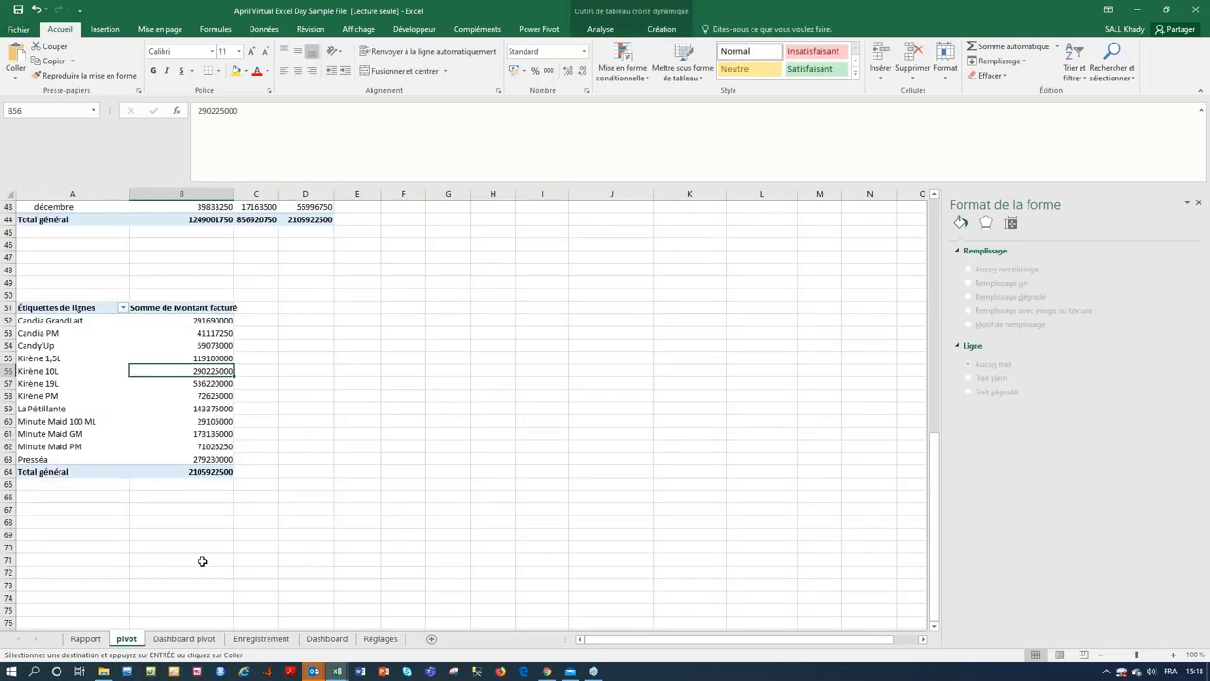
pyautogui.moveTo(253, 495); pyautogui.dragTo(5, 281)
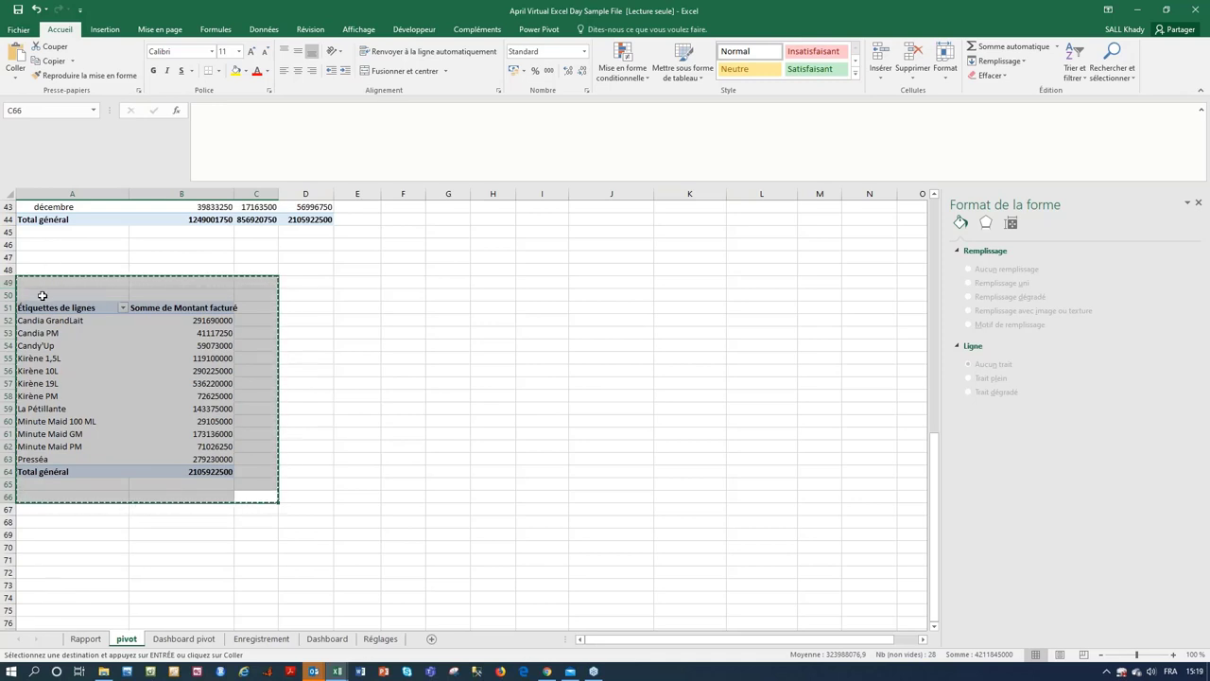
pyautogui.moveTo(41, 309); pyautogui.dragTo(262, 497)
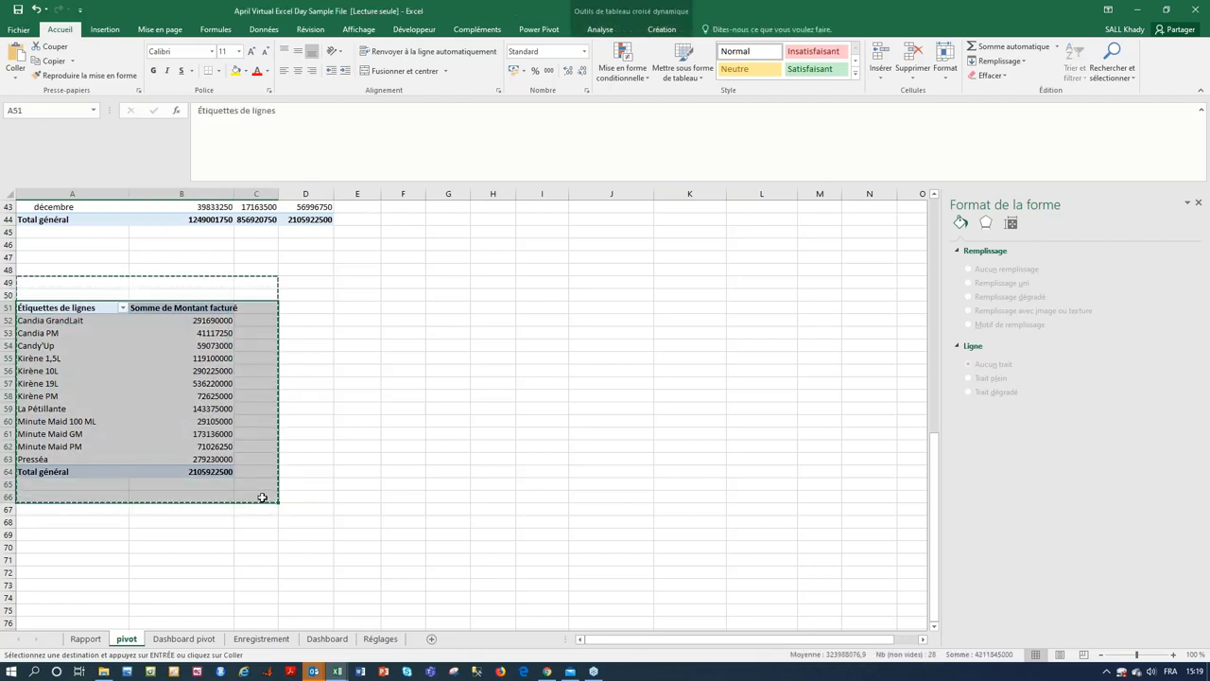
pyautogui.hotkey('ctrl', 'c')
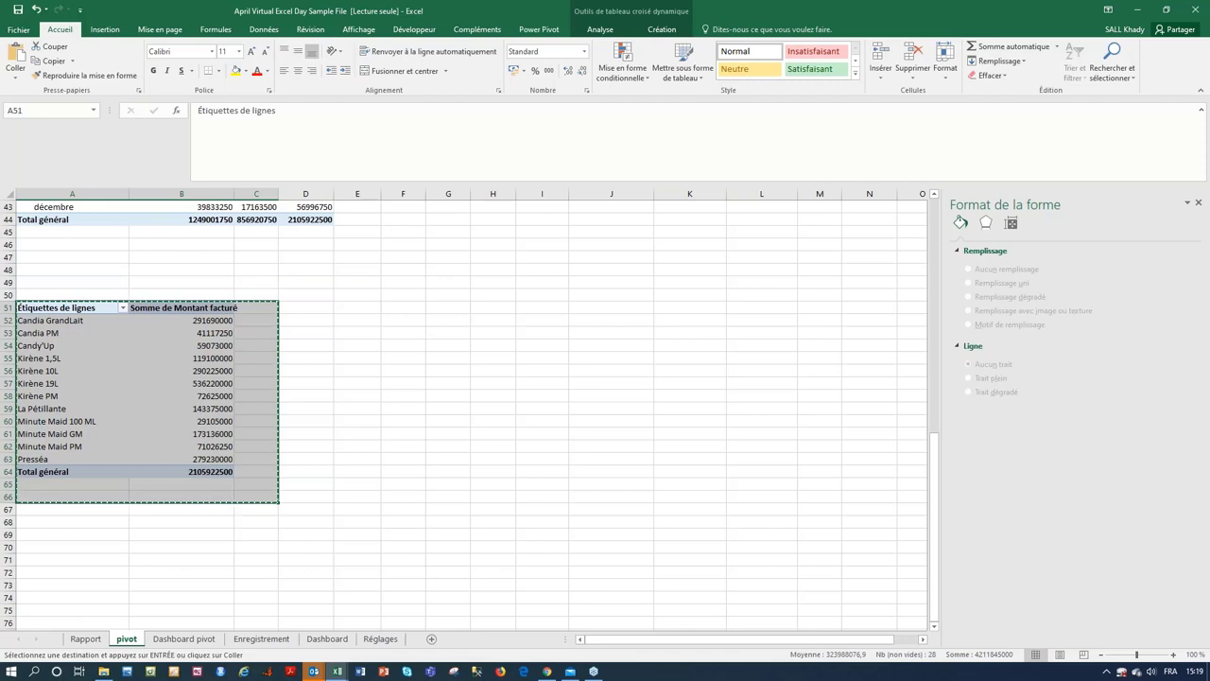
pyautogui.click(64, 535)
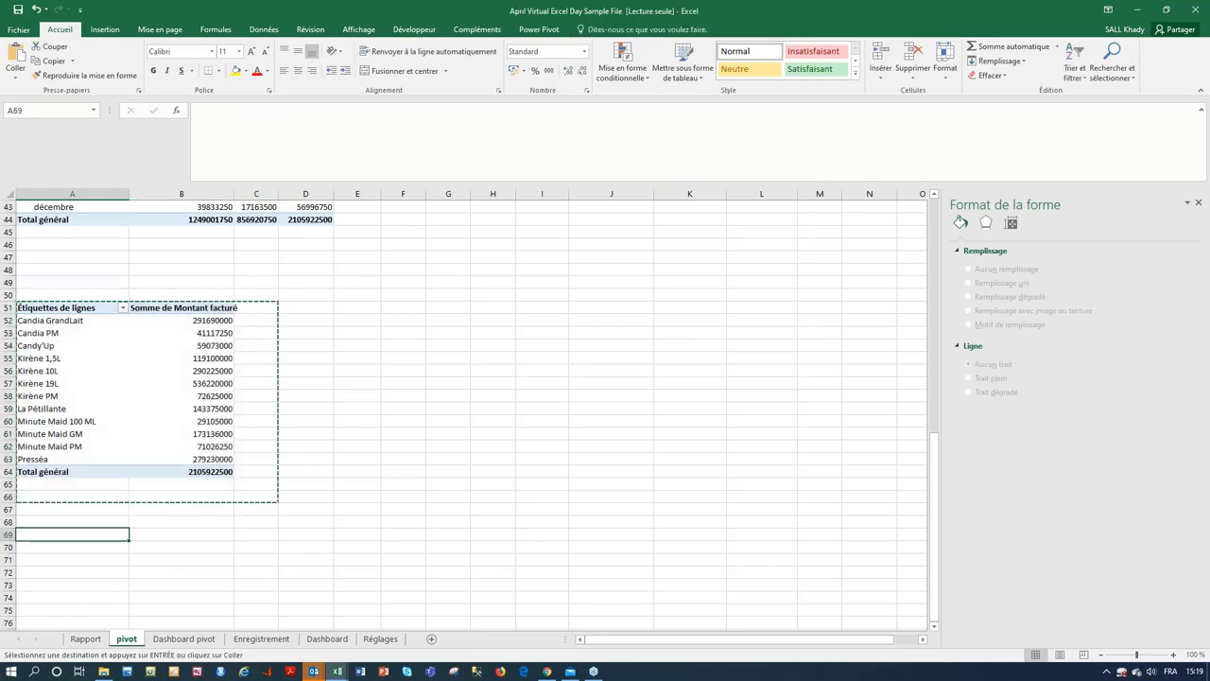
pyautogui.hotkey('ctrl', 'v')
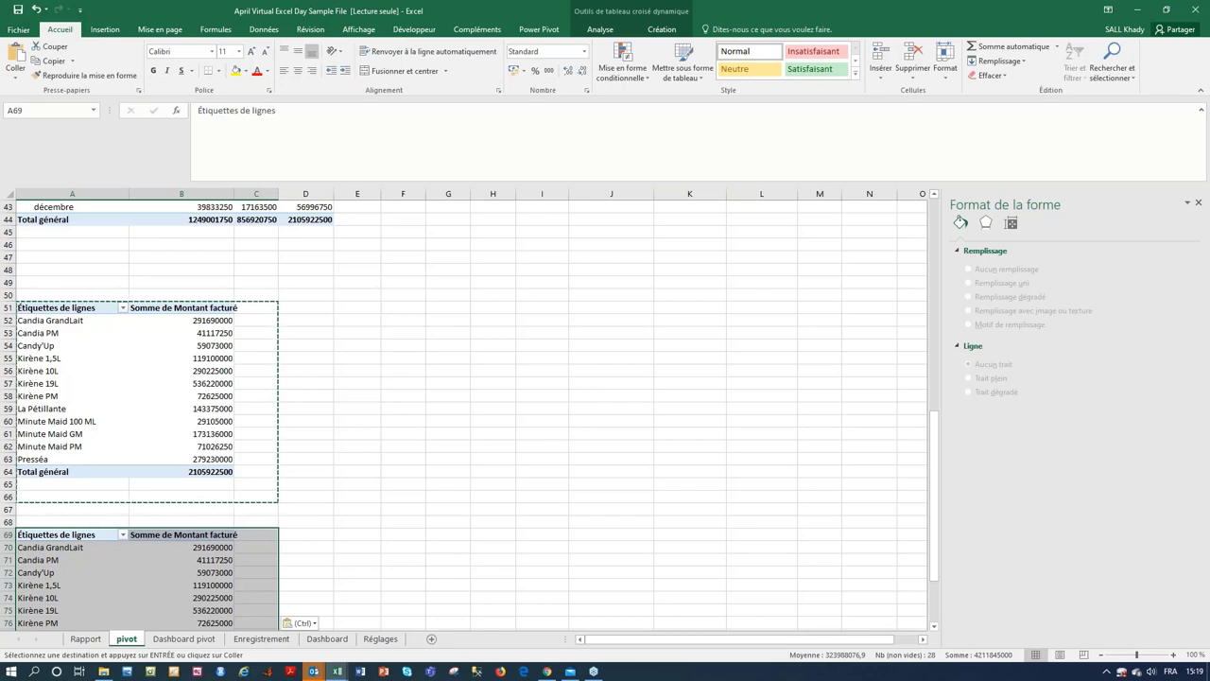
# - In the A69 pivot, replace Somme de Montant facturé with Quantité achetée as the value, totalling 3467240
pyautogui.click(116, 567)
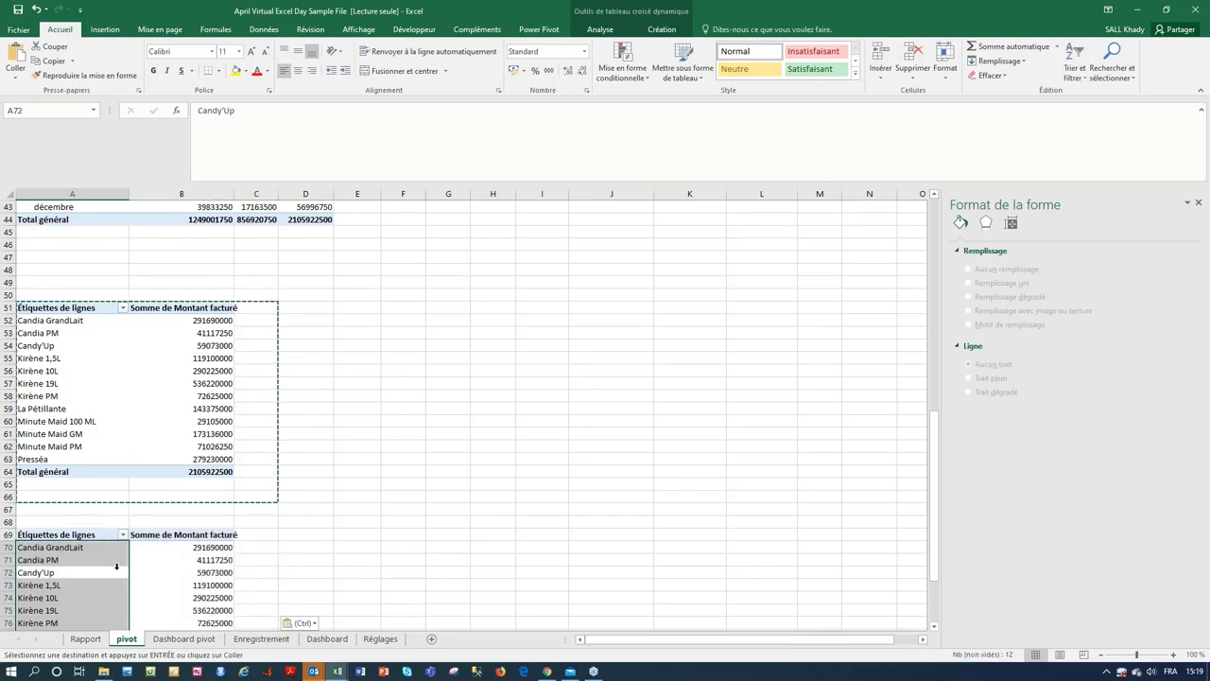
pyautogui.click(186, 569)
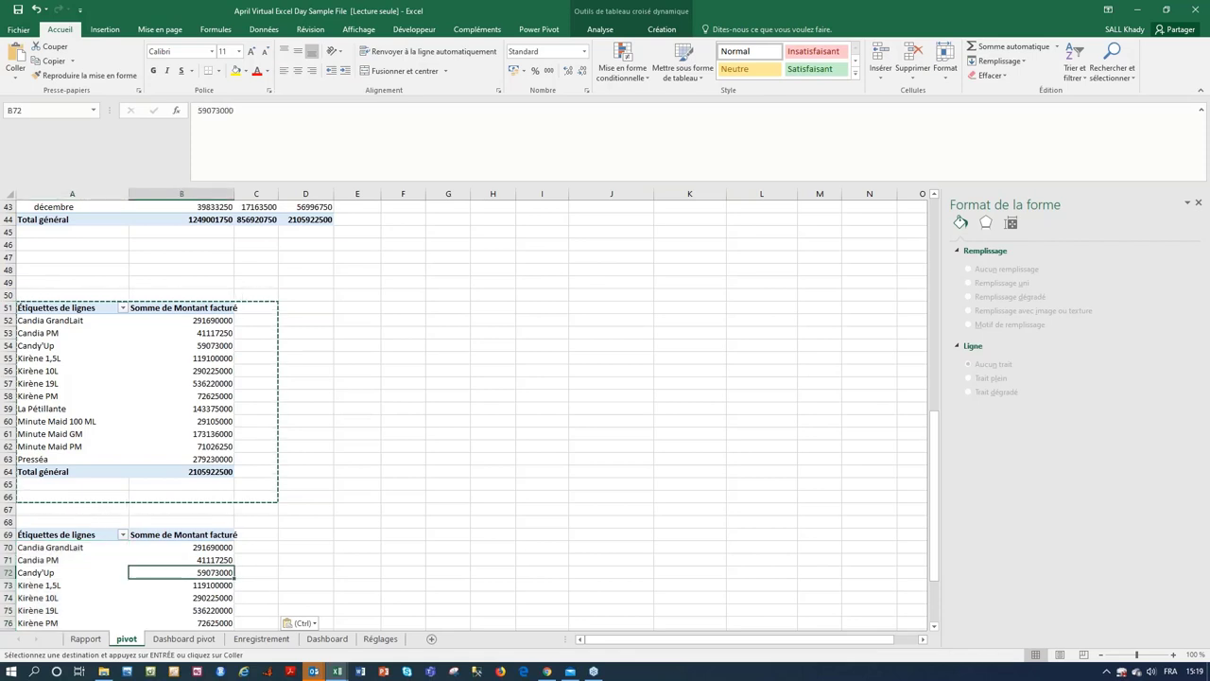
pyautogui.rightClick(196, 557)
pyautogui.click(220, 547)
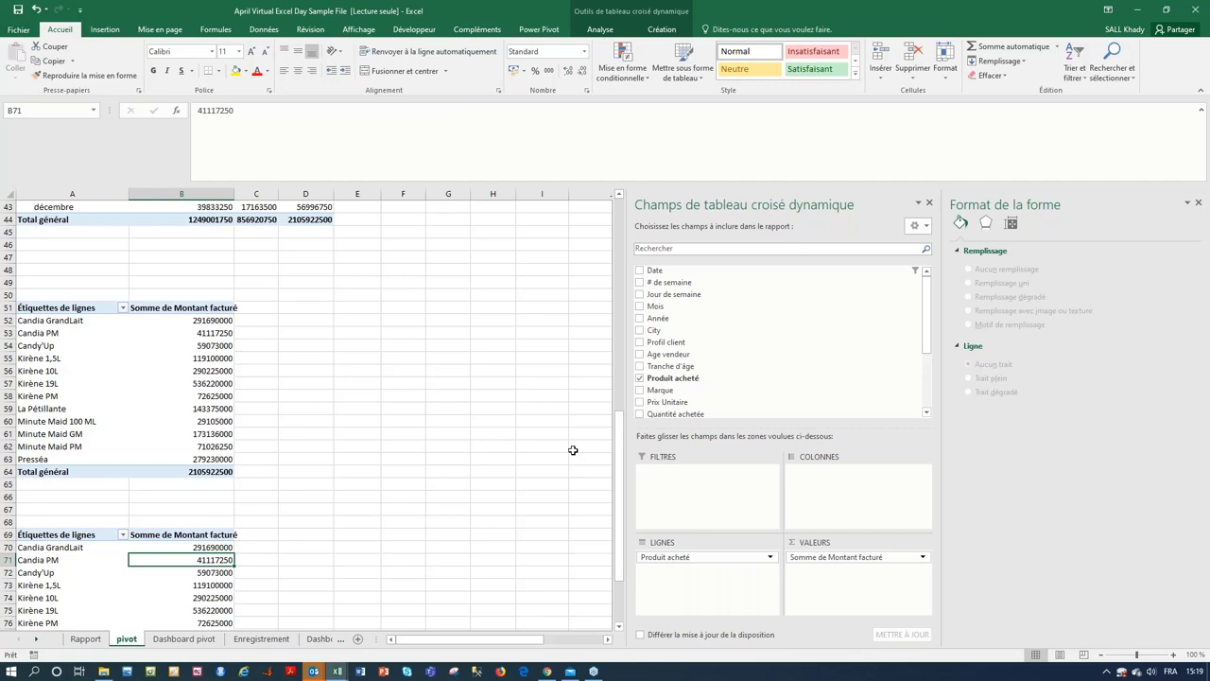
pyautogui.moveTo(876, 557); pyautogui.dragTo(792, 382)
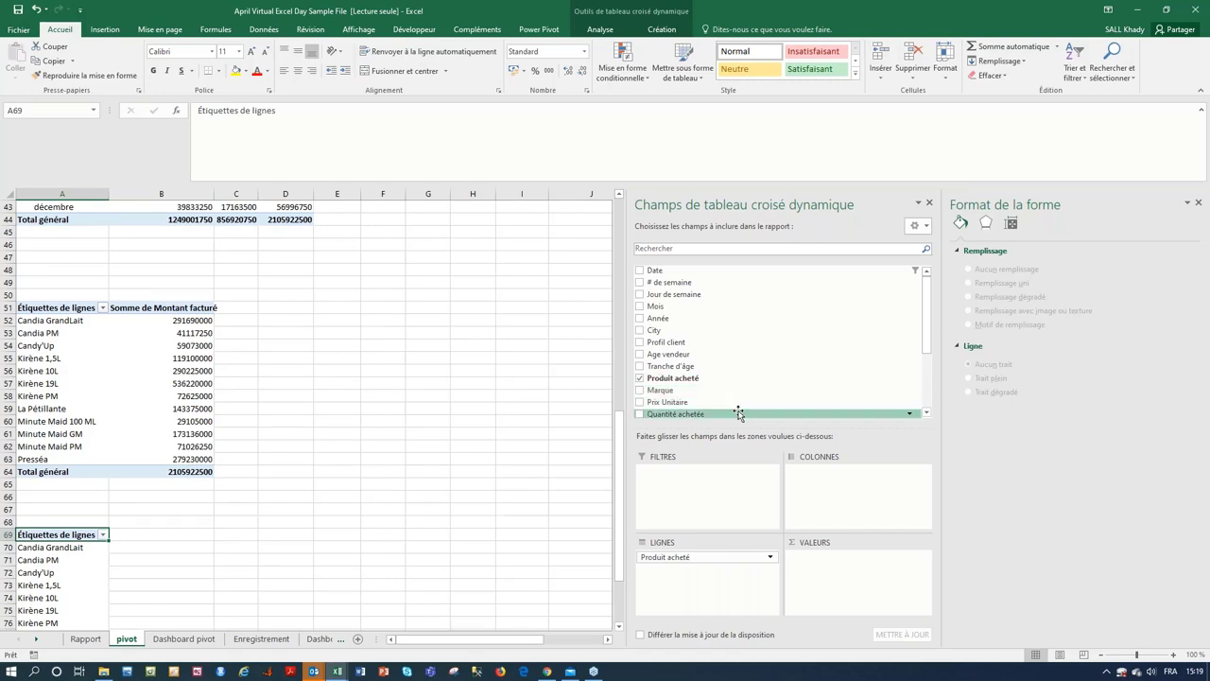
pyautogui.moveTo(737, 413); pyautogui.dragTo(856, 567)
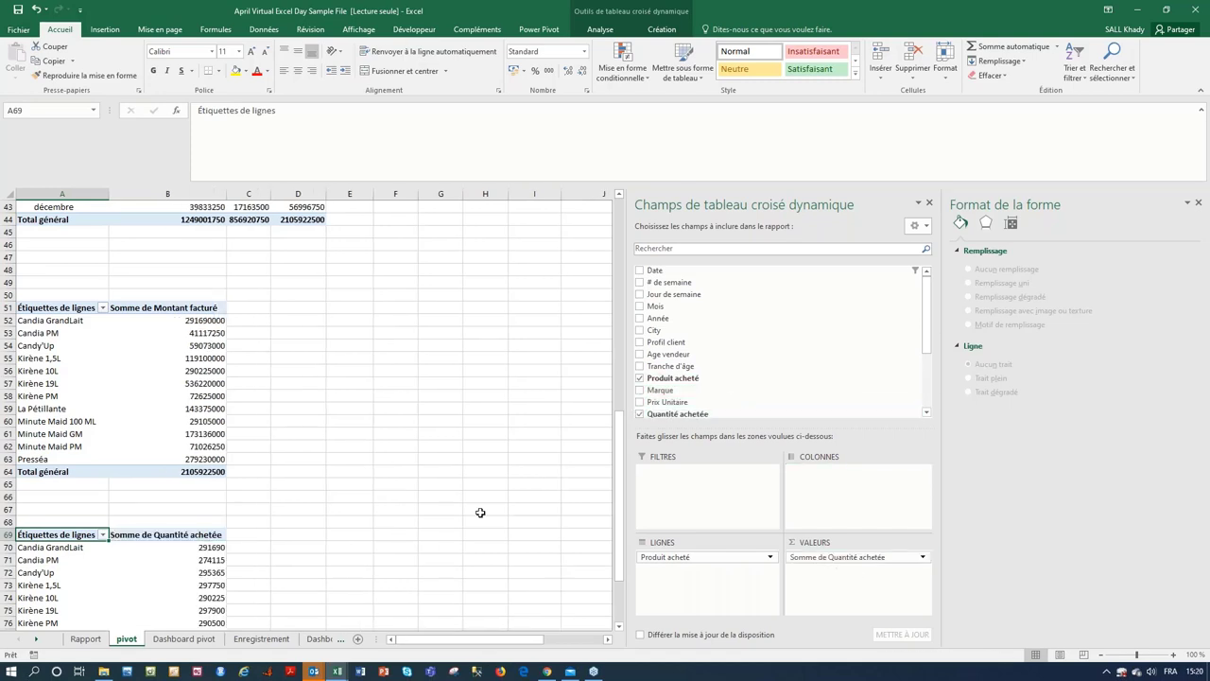
pyautogui.scroll(-6, 480, 512)
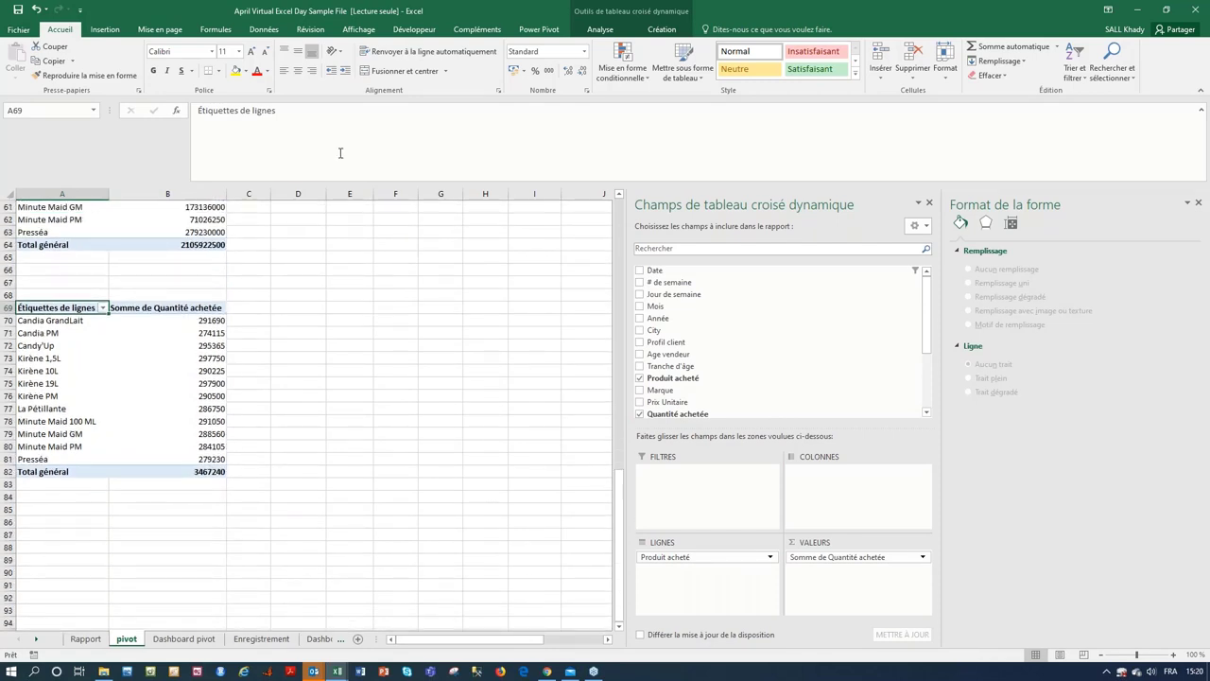
# - Insert a 2D pie chart of the quantity pivot and move it to J48 on Dashboard pivot
pyautogui.click(111, 31)
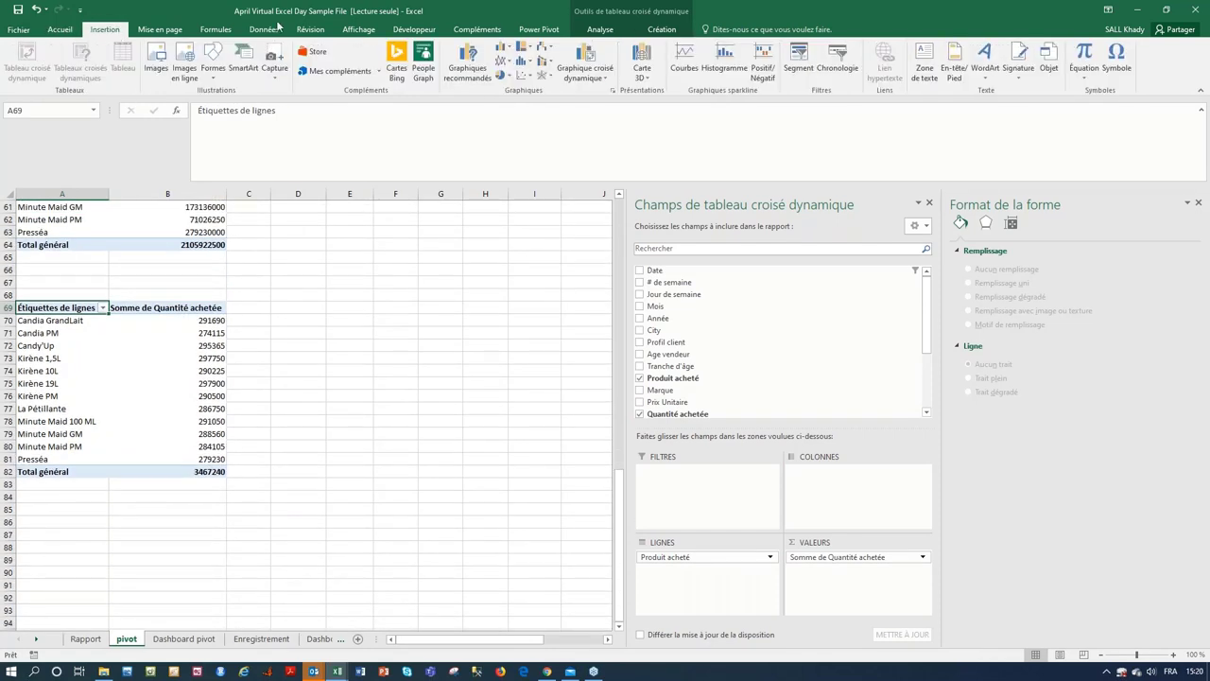
pyautogui.click(506, 75)
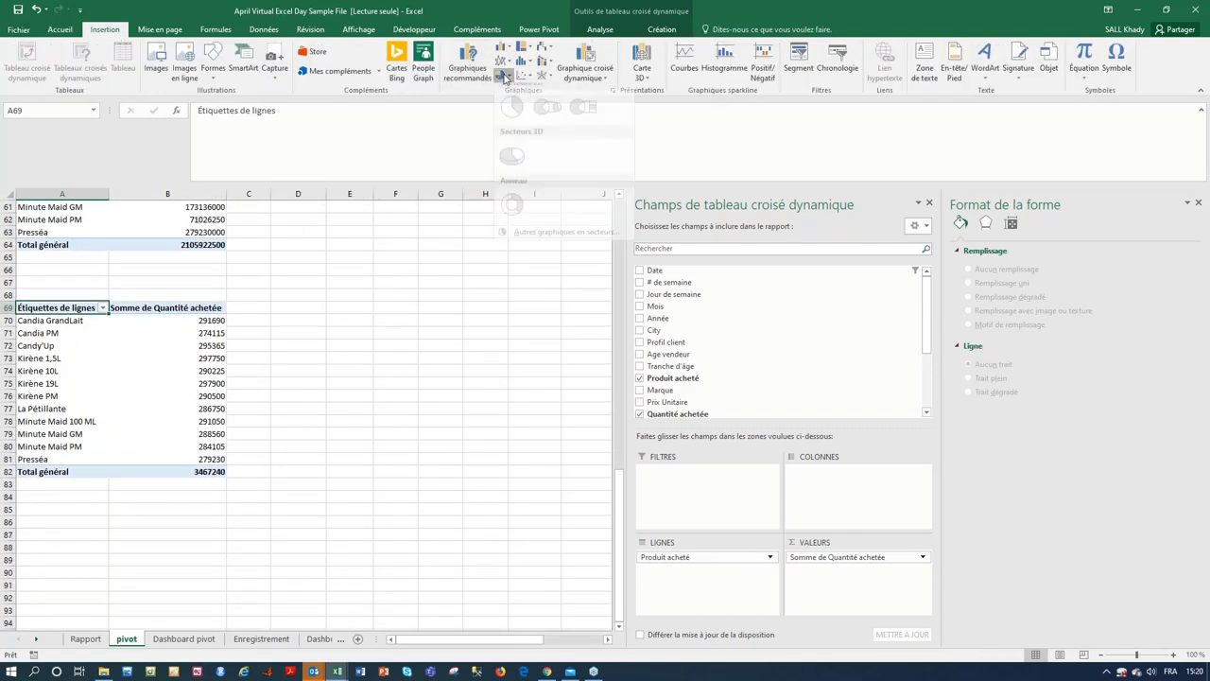
pyautogui.click(512, 121)
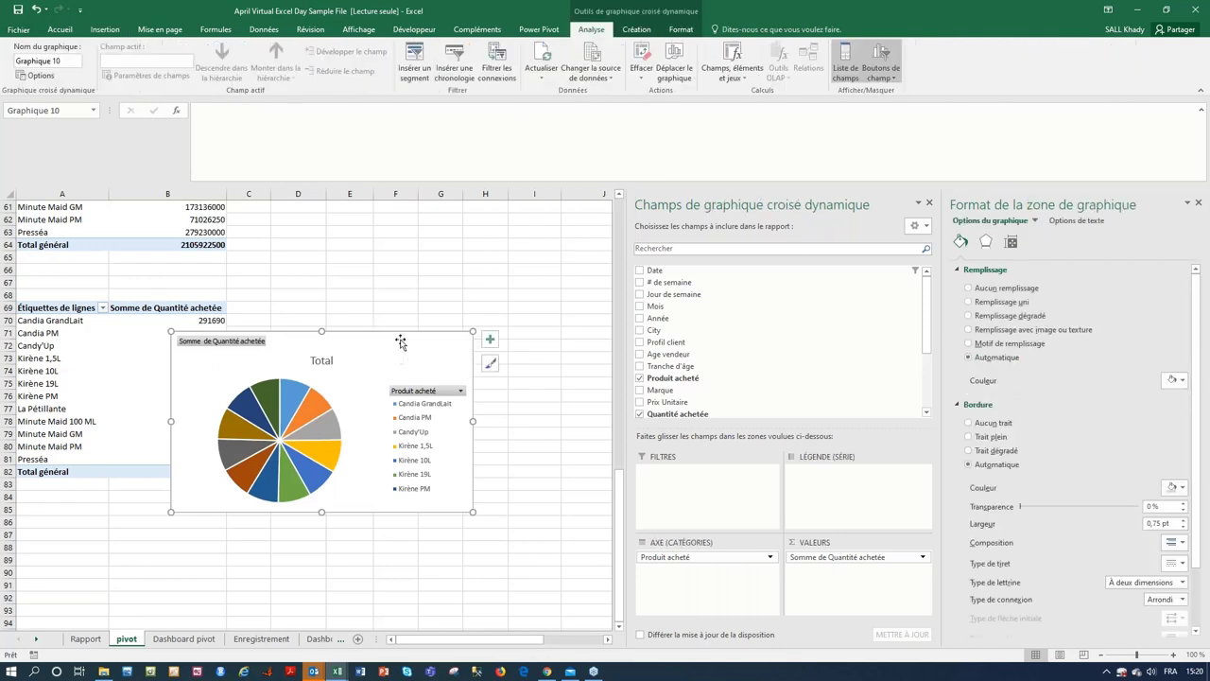
pyautogui.press('Delete')
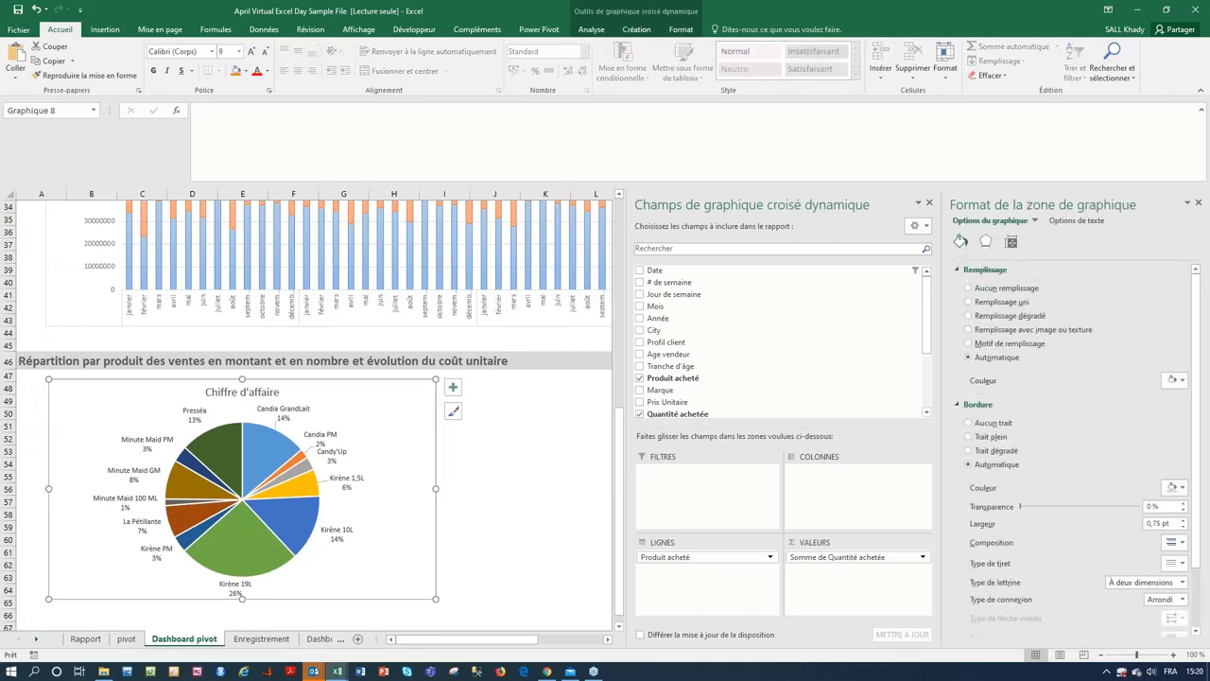
pyautogui.click(483, 387)
pyautogui.hotkey('ctrl', 'v')
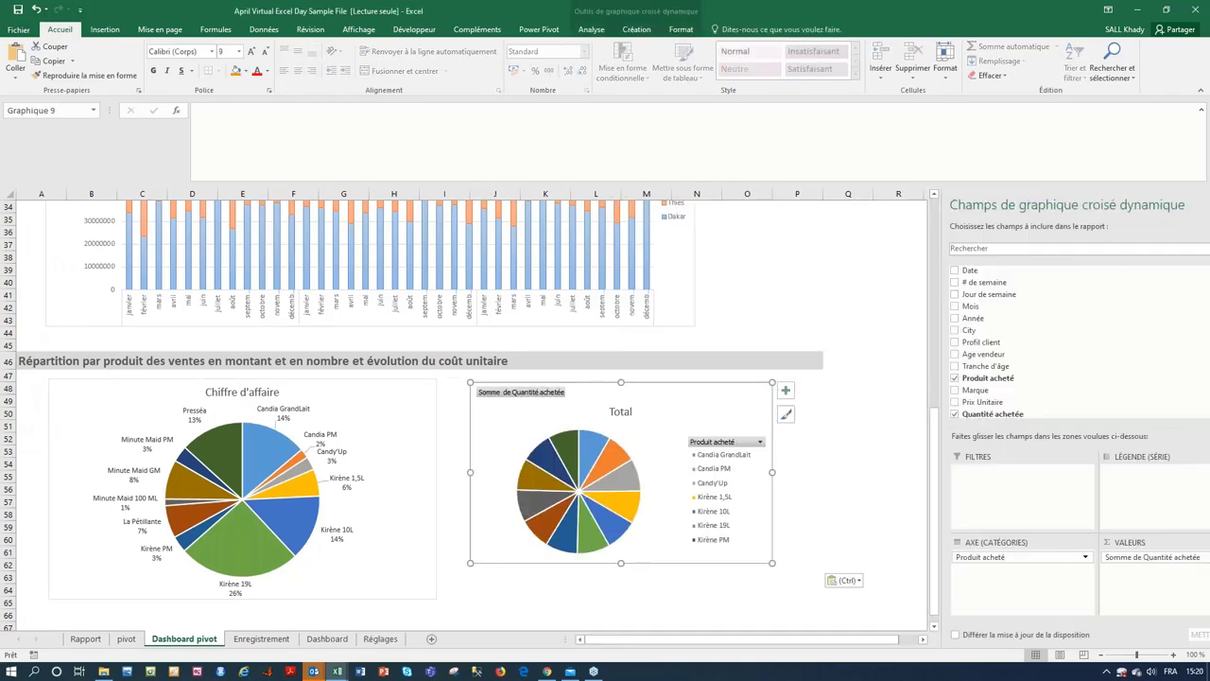
# - Apply chart Style 9 to the quantity pie so it shows product labels
pyautogui.rightClick(552, 397)
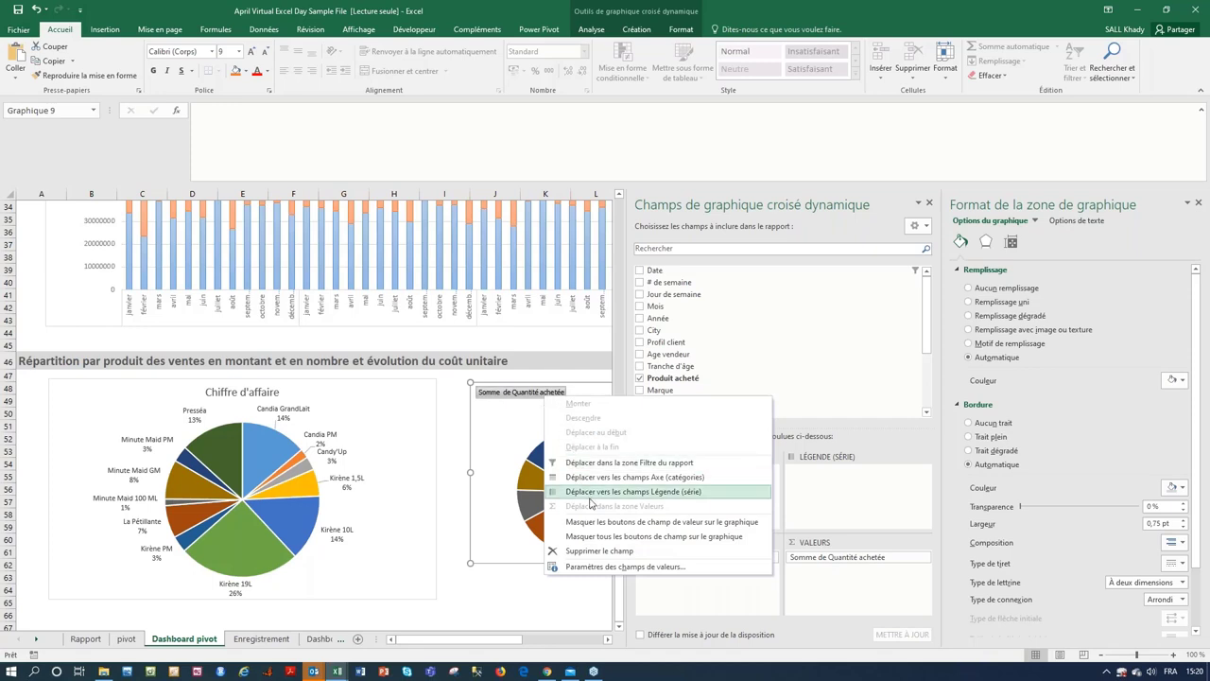
pyautogui.press('Escape')
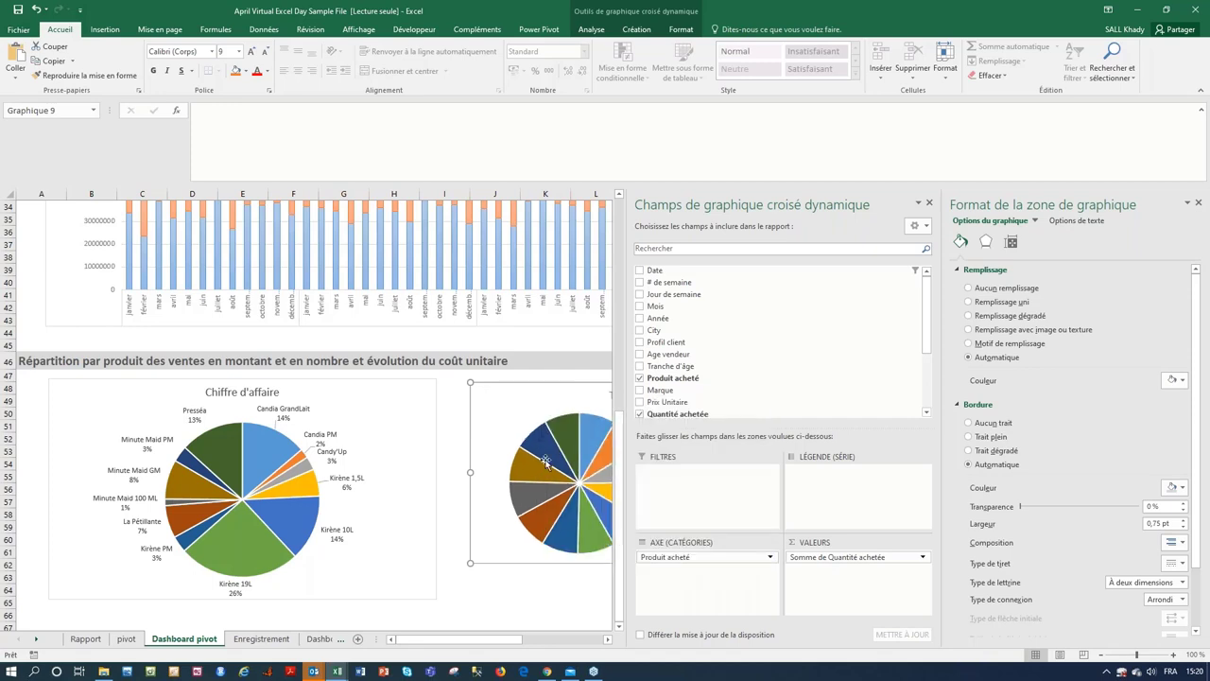
pyautogui.click(591, 30)
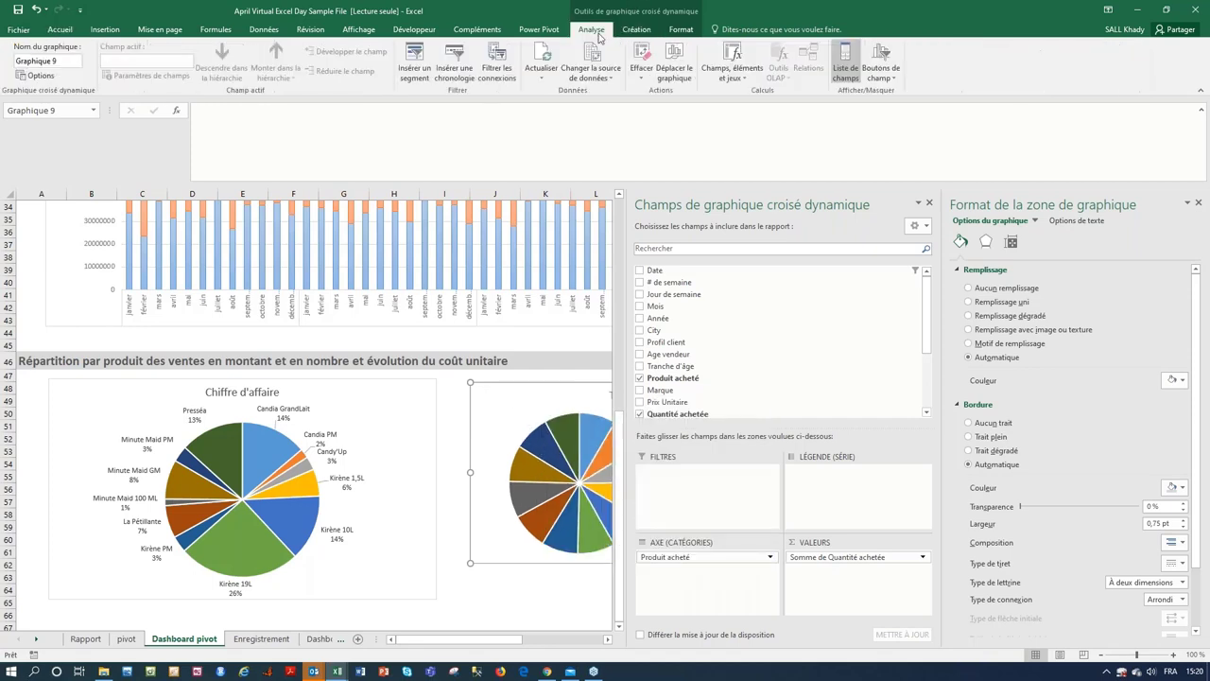
pyautogui.click(630, 32)
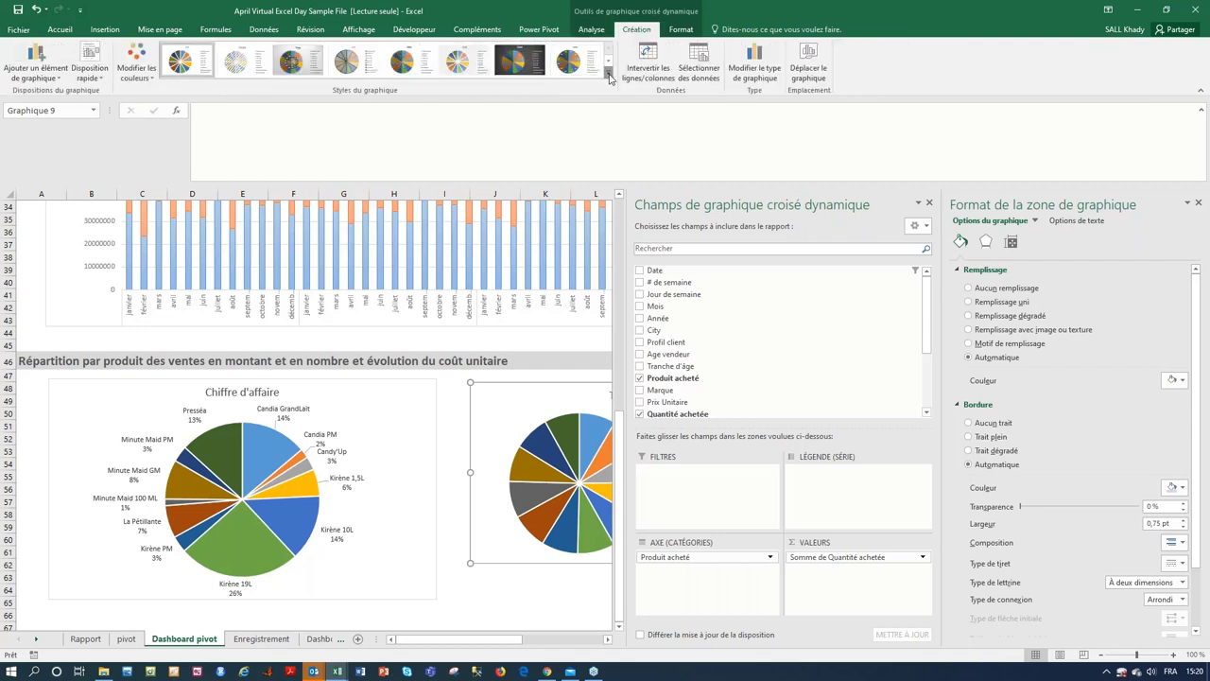
pyautogui.click(608, 72)
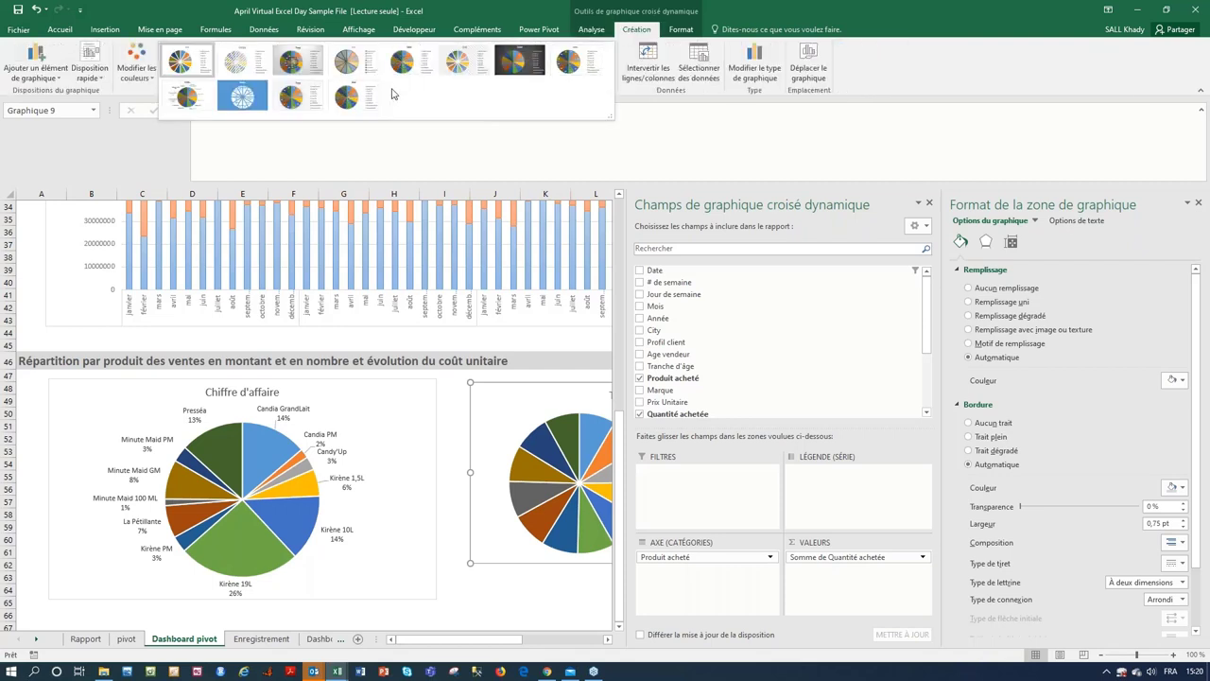
pyautogui.click(184, 106)
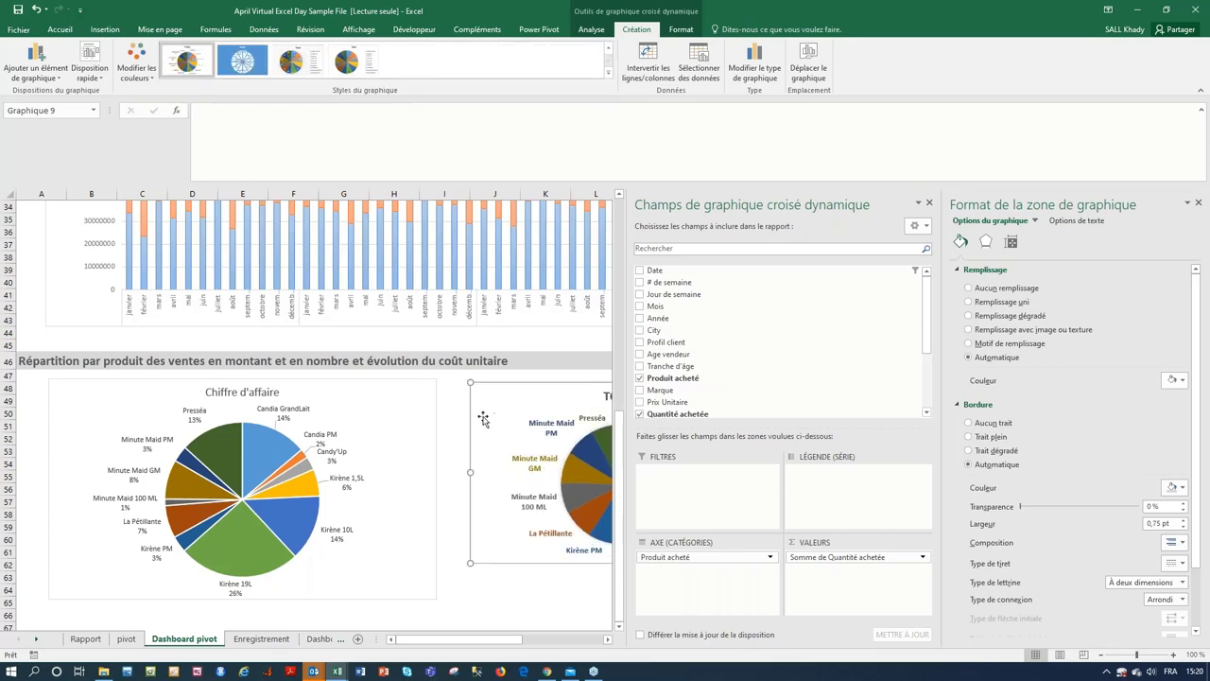
pyautogui.click(444, 400)
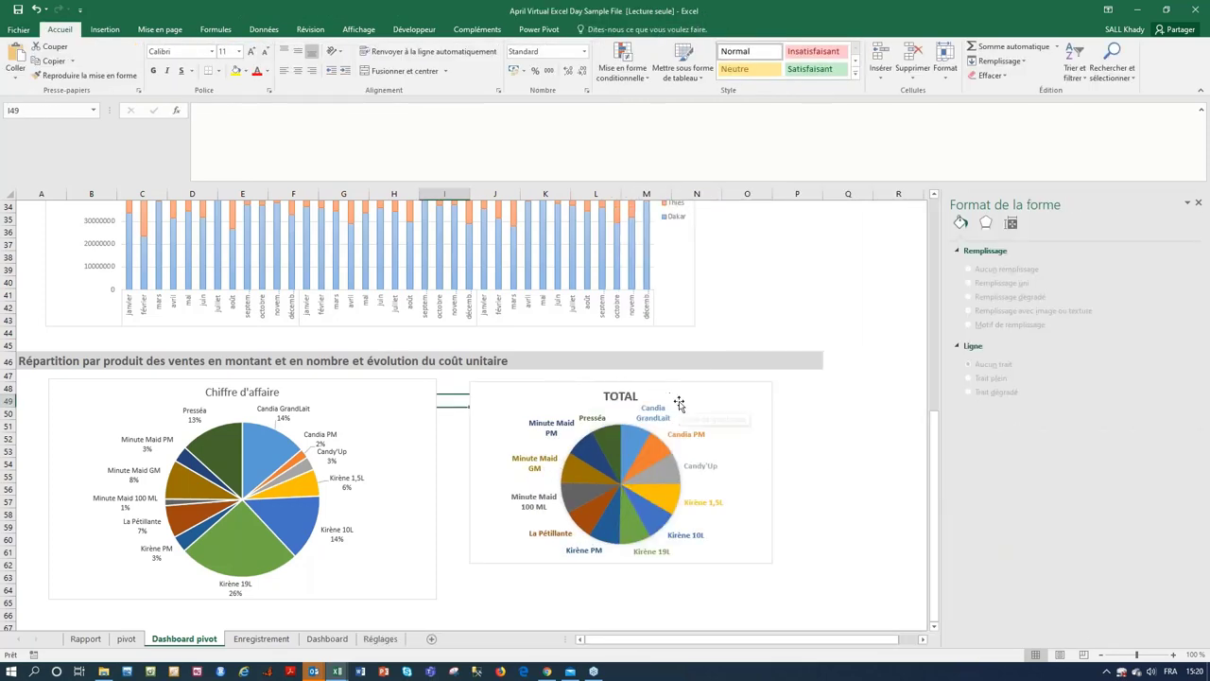
# - Place the TOTAL pie beside the Chiffre d'affaire pie and enlarge it, hiding the field list
pyautogui.moveTo(685, 398); pyautogui.dragTo(653, 391)
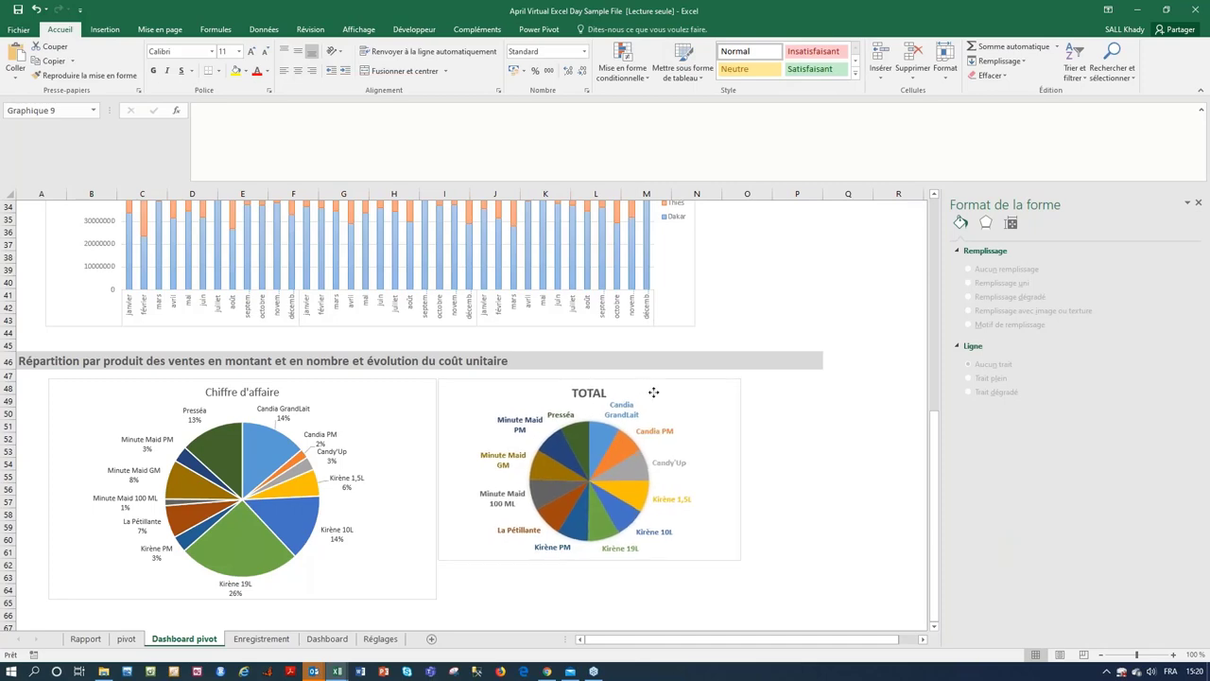
pyautogui.click(586, 589)
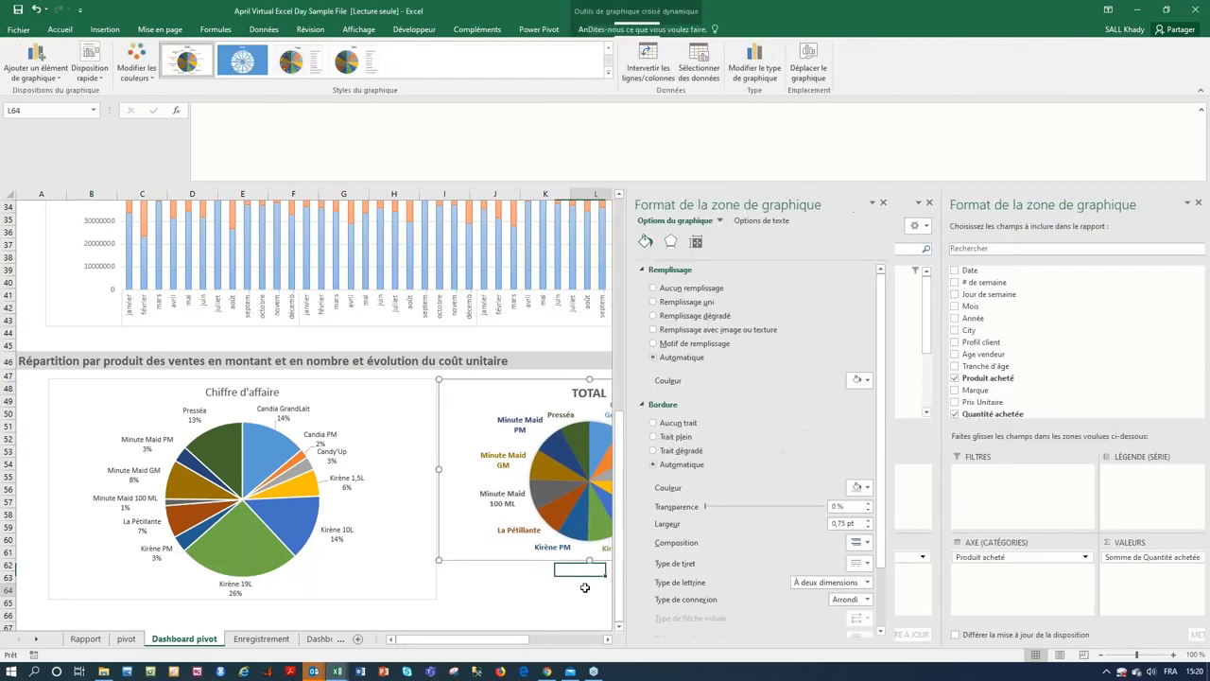
pyautogui.click(728, 555)
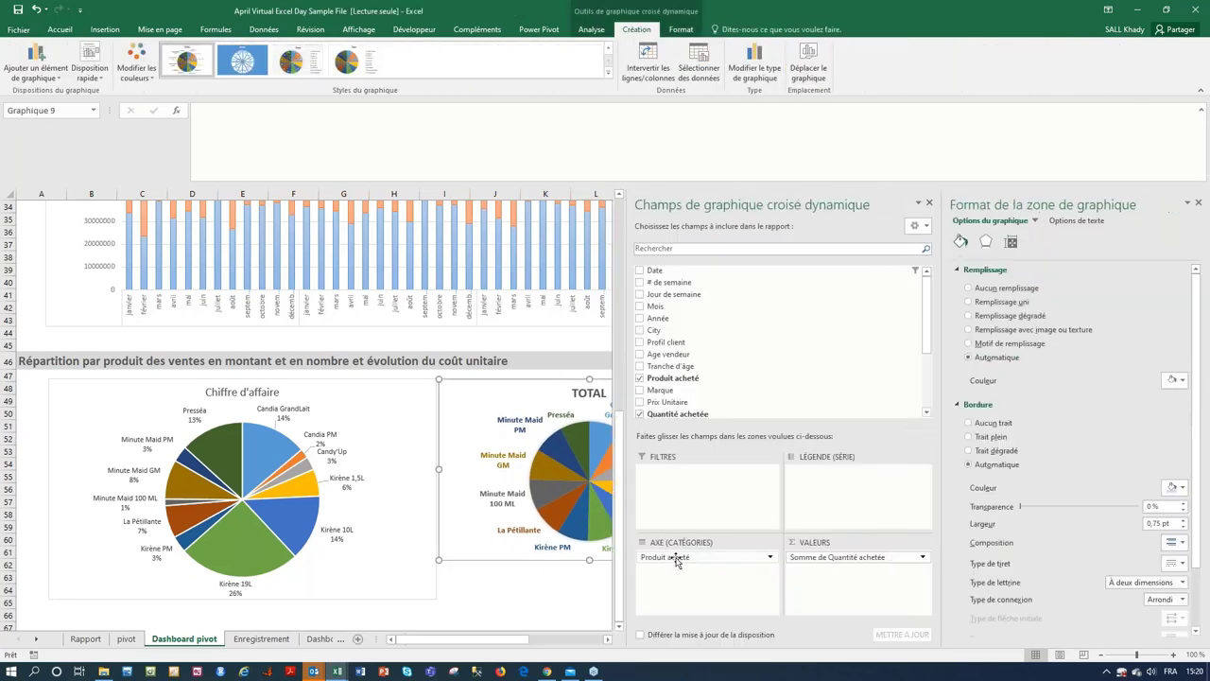
pyautogui.click(929, 202)
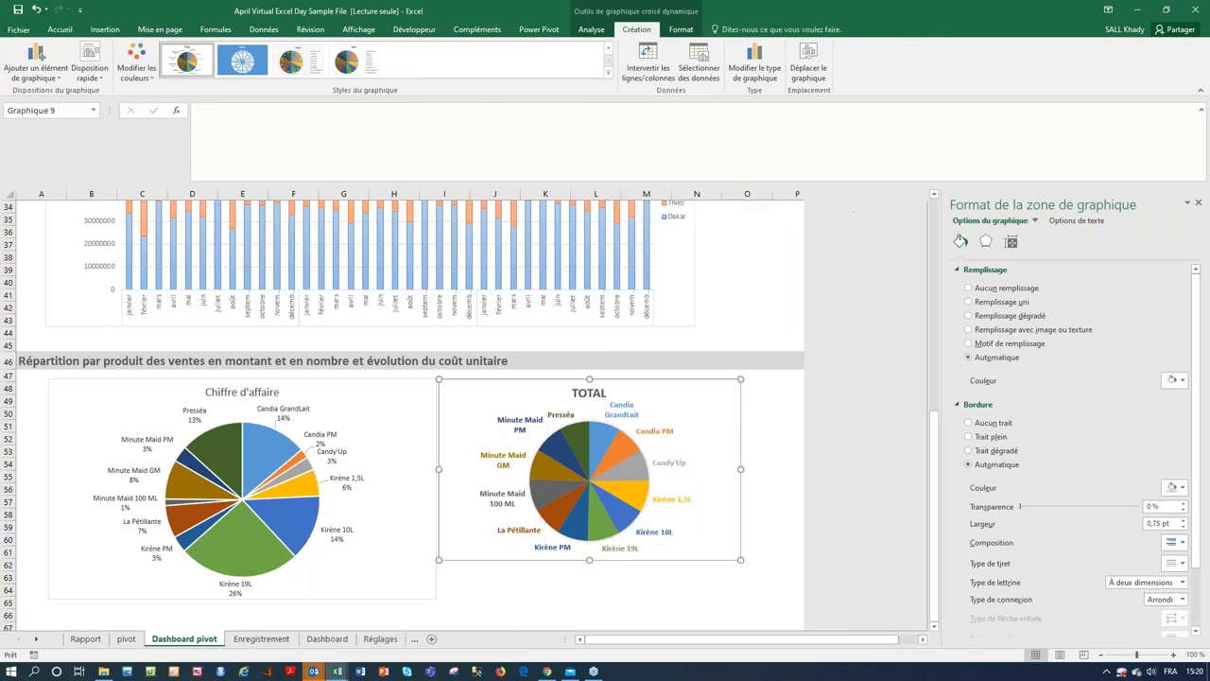
pyautogui.moveTo(742, 561); pyautogui.dragTo(776, 599)
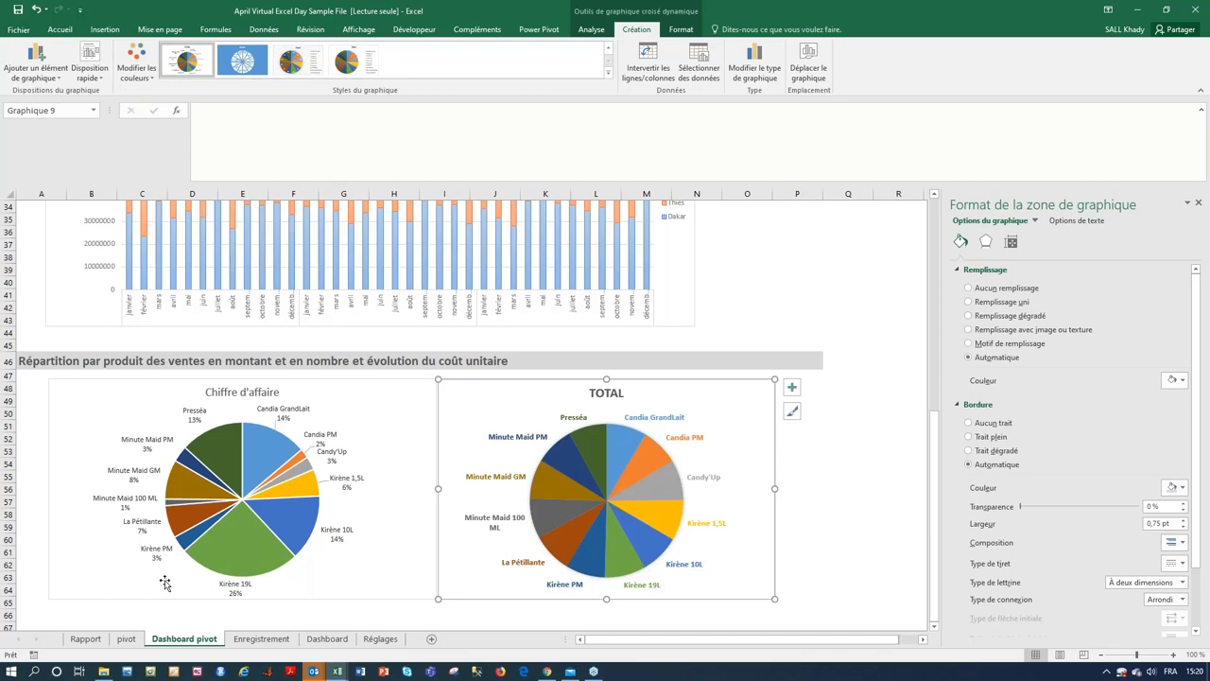
pyautogui.moveTo(215, 564)
# - Copy the quantity pivot table A69:B82 on the pivot sheet to cell A86
pyautogui.click(127, 641)
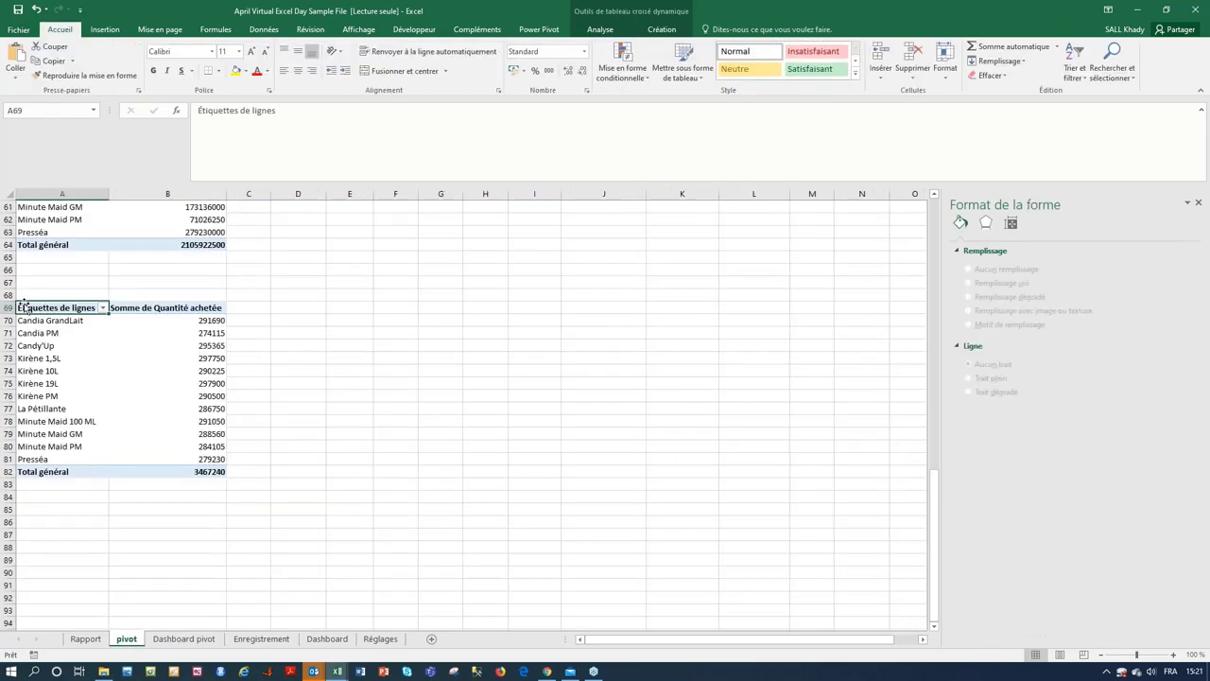
pyautogui.moveTo(28, 307); pyautogui.dragTo(47, 320)
pyautogui.moveTo(157, 395); pyautogui.dragTo(189, 471)
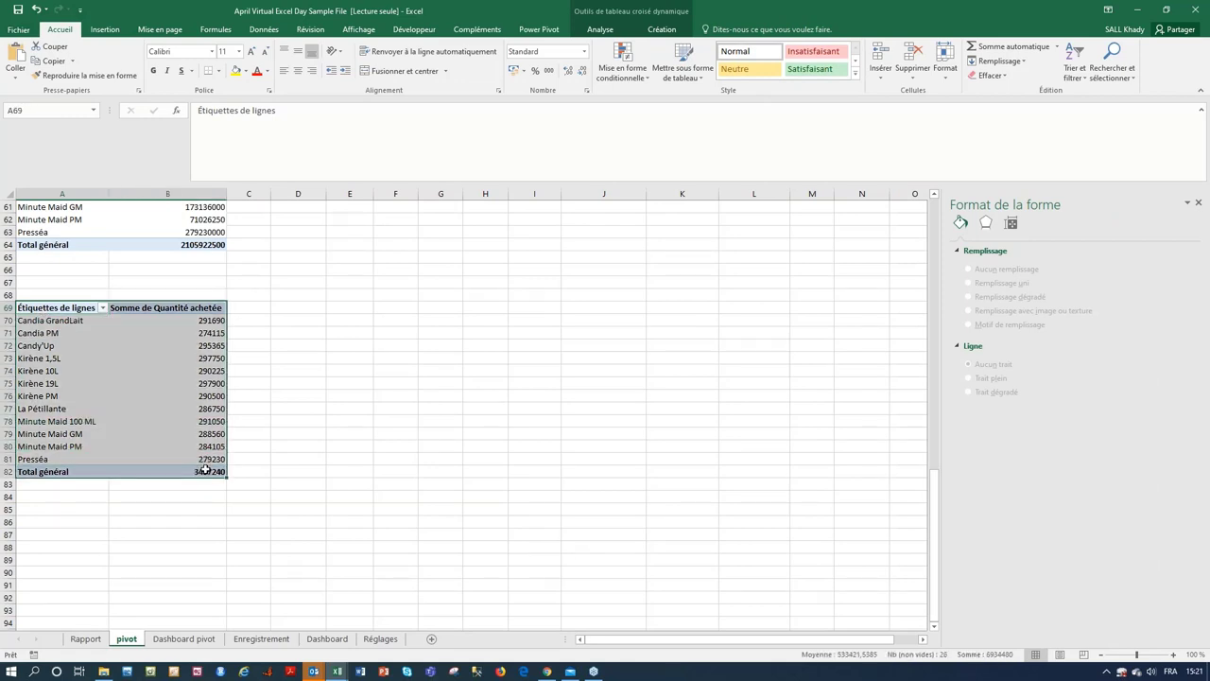
pyautogui.hotkey('ctrl', 'c')
pyautogui.click(80, 521)
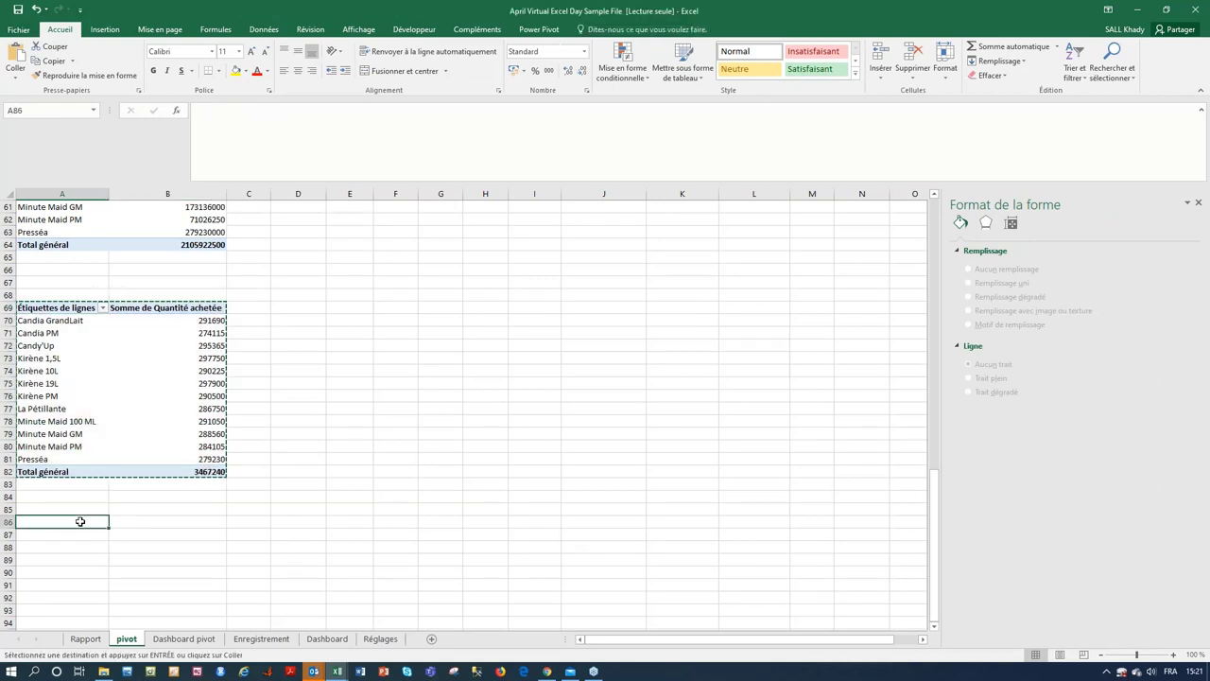
pyautogui.hotkey('ctrl', 'v')
pyautogui.press('ctrl')
pyautogui.scroll(-7, 108, 431)
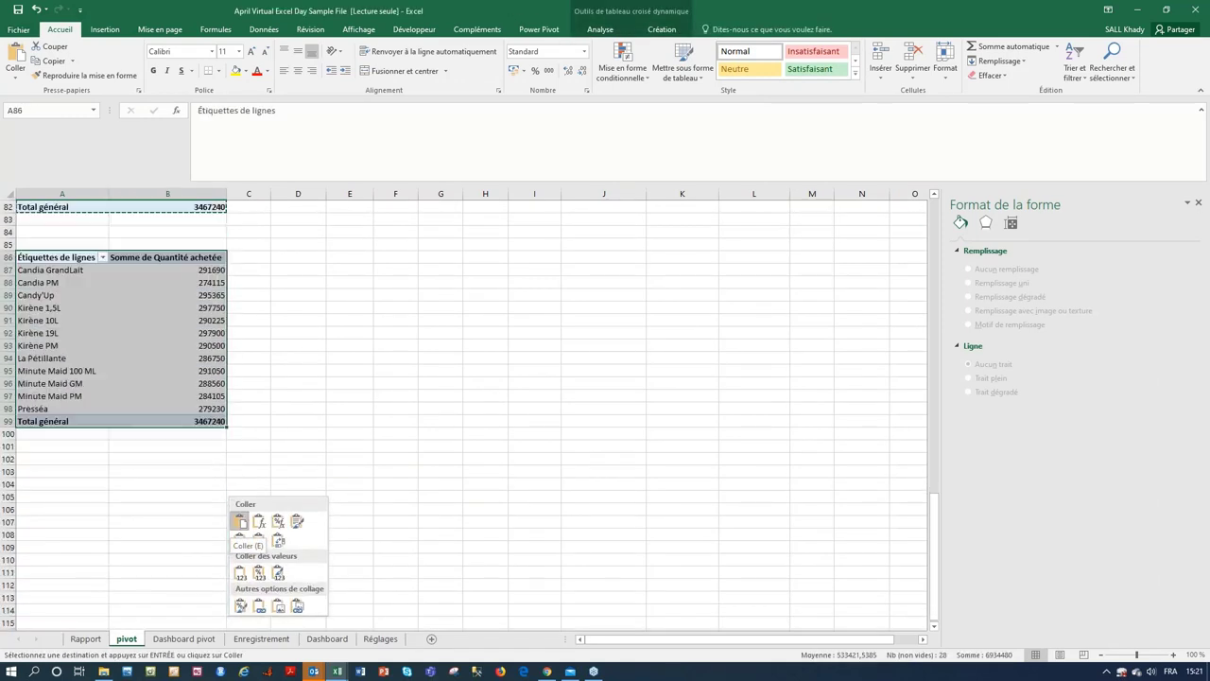
pyautogui.click(129, 395)
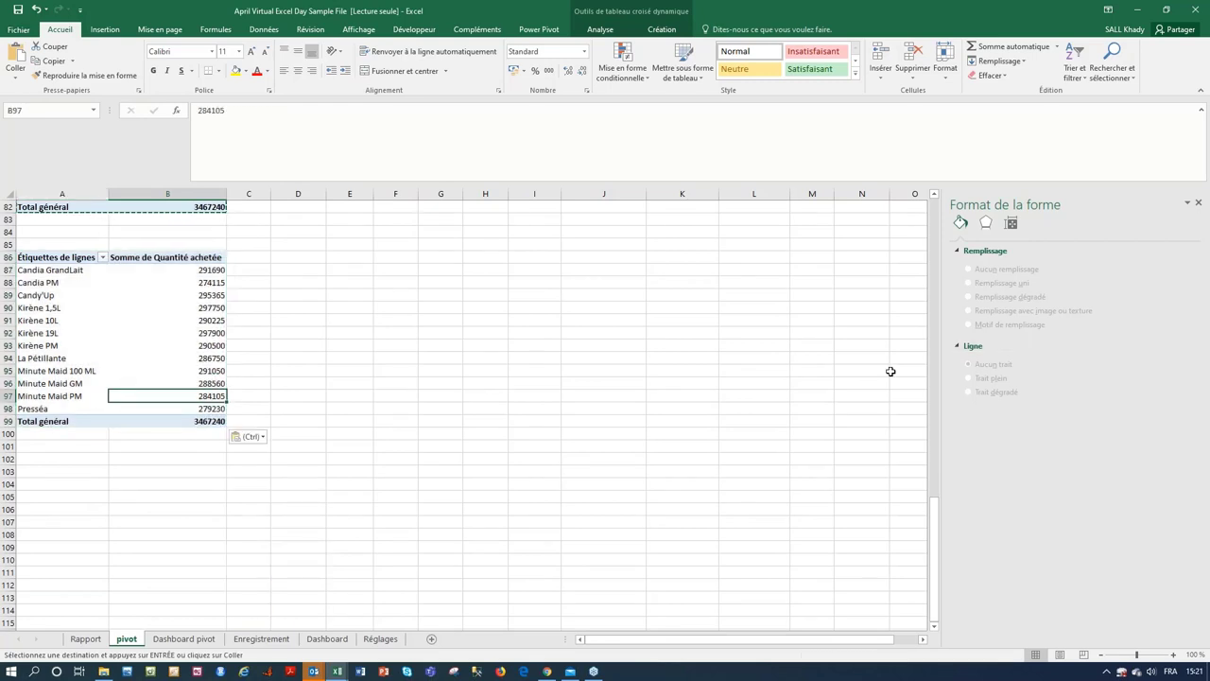
# - In the A86 pivot, sum Prix Unitaire instead of Quantité achetée, totalling 1986500
pyautogui.click(171, 294)
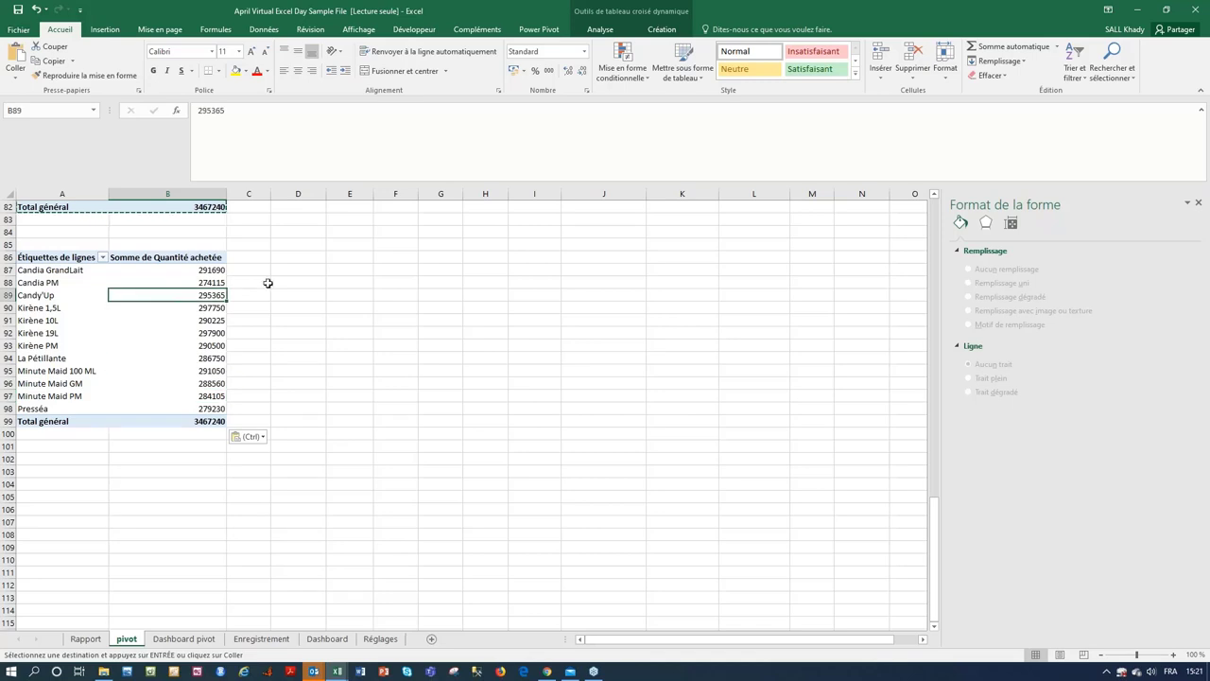
pyautogui.rightClick(131, 309)
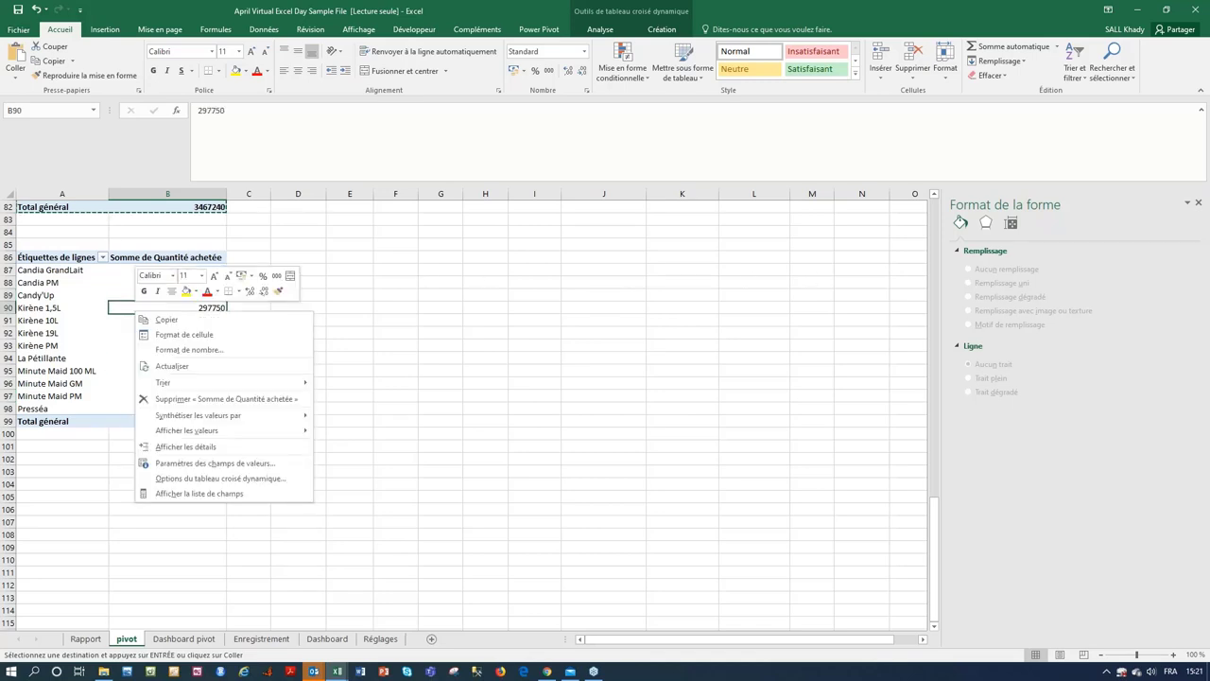
pyautogui.click(270, 463)
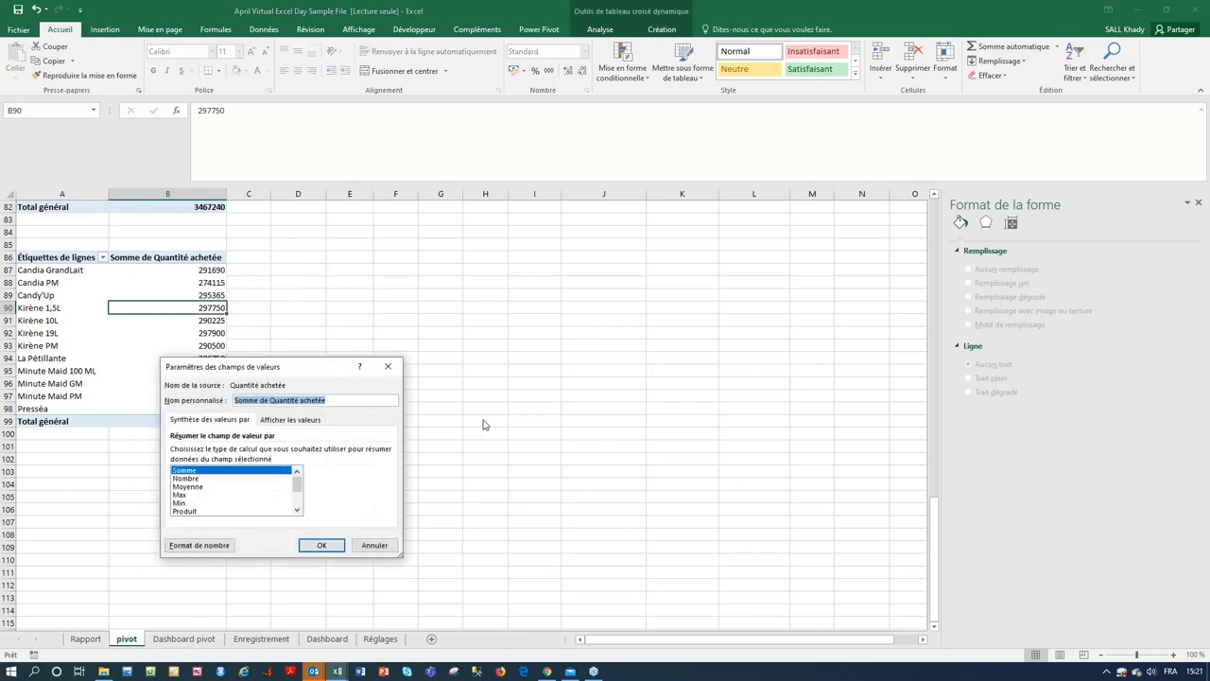
pyautogui.click(375, 545)
pyautogui.rightClick(187, 352)
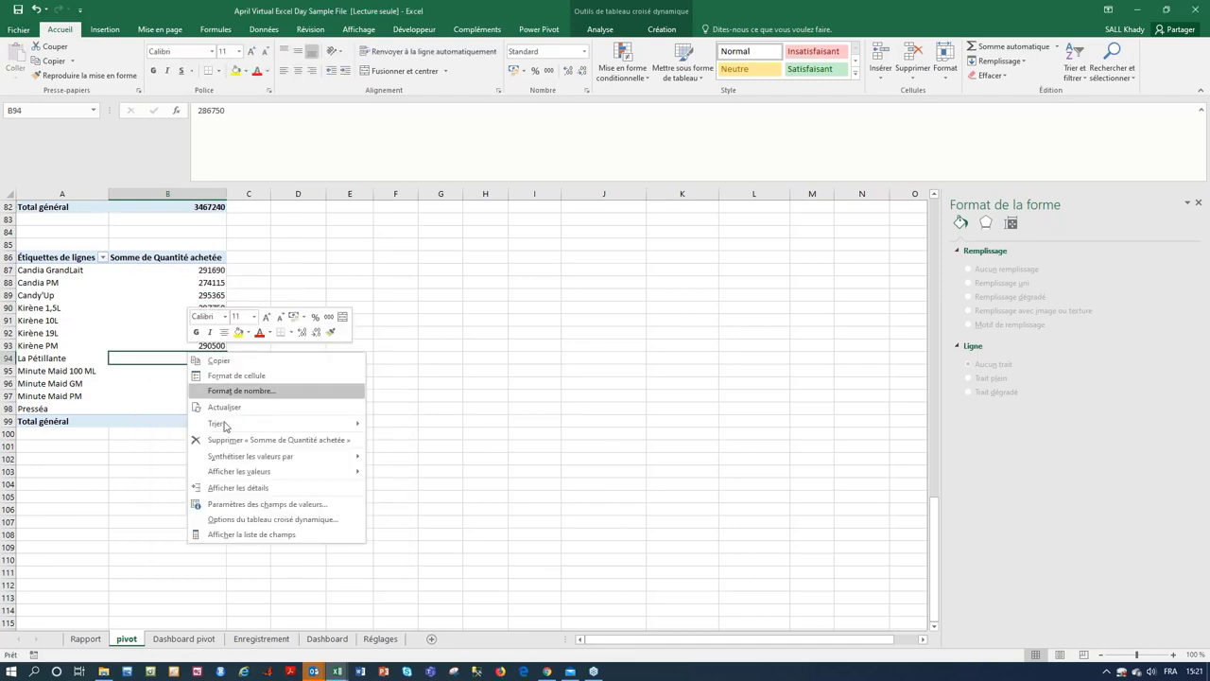
pyautogui.click(289, 532)
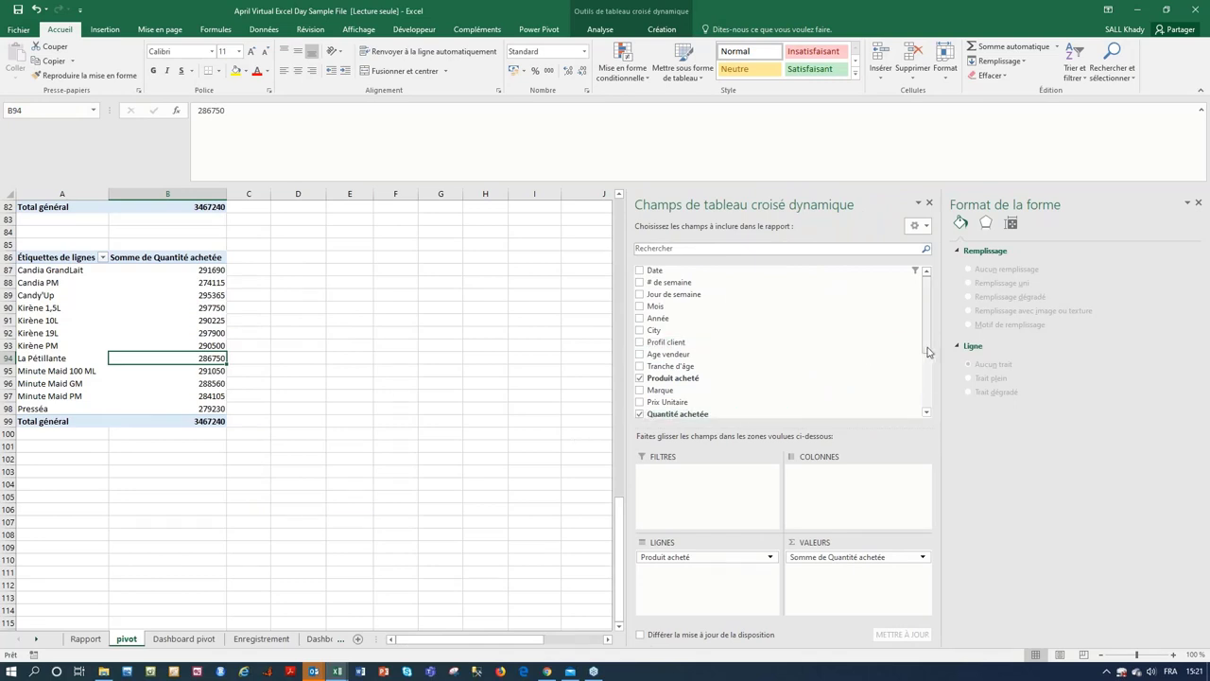
pyautogui.scroll(-3, 928, 352)
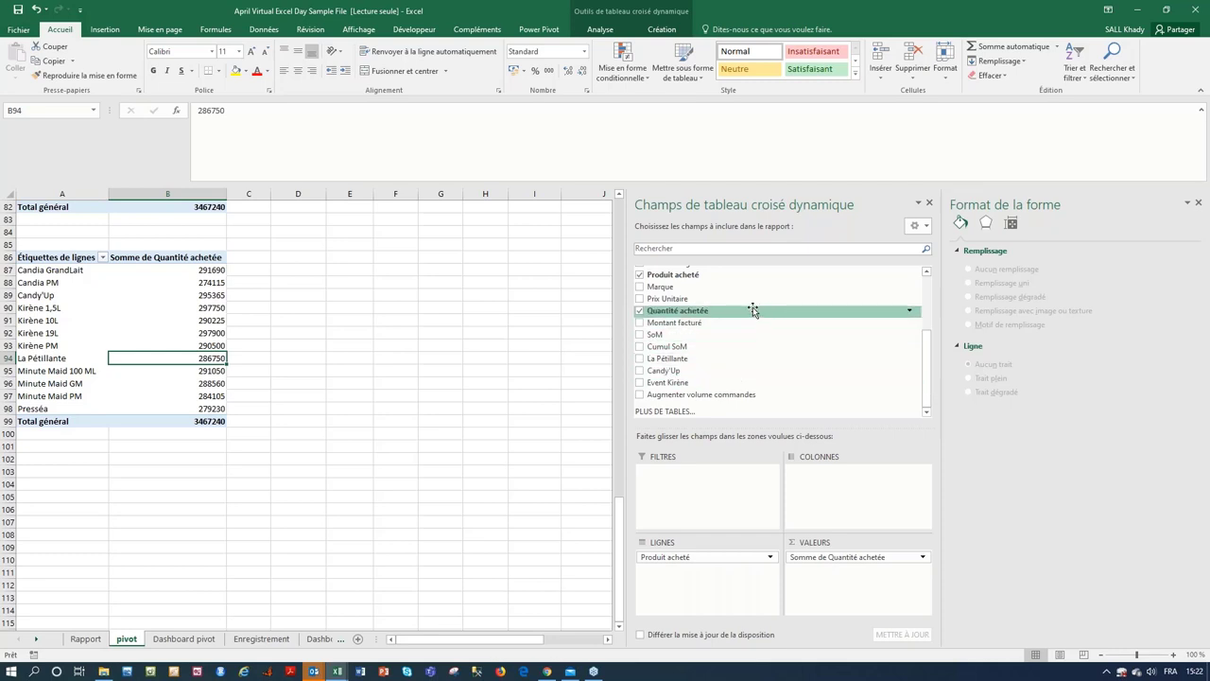
pyautogui.moveTo(753, 299); pyautogui.dragTo(469, 361)
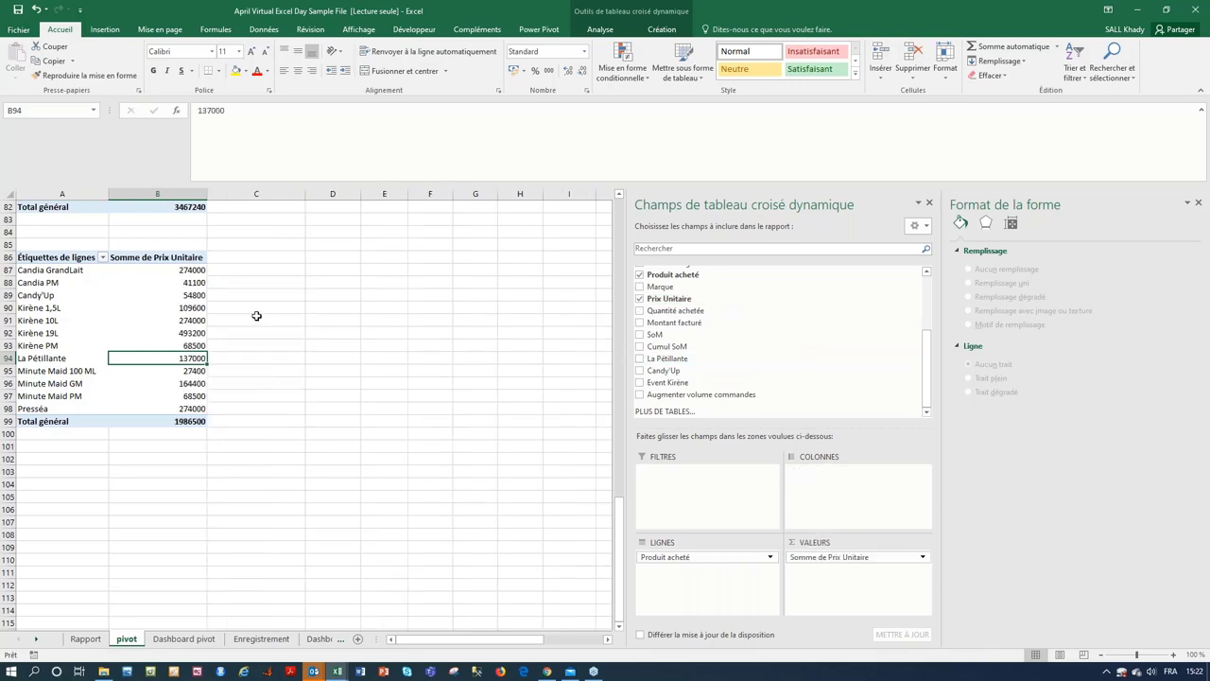
# - Select the unit-price pivot and browse the line chart gallery without inserting a chart
pyautogui.moveTo(189, 261); pyautogui.dragTo(81, 420)
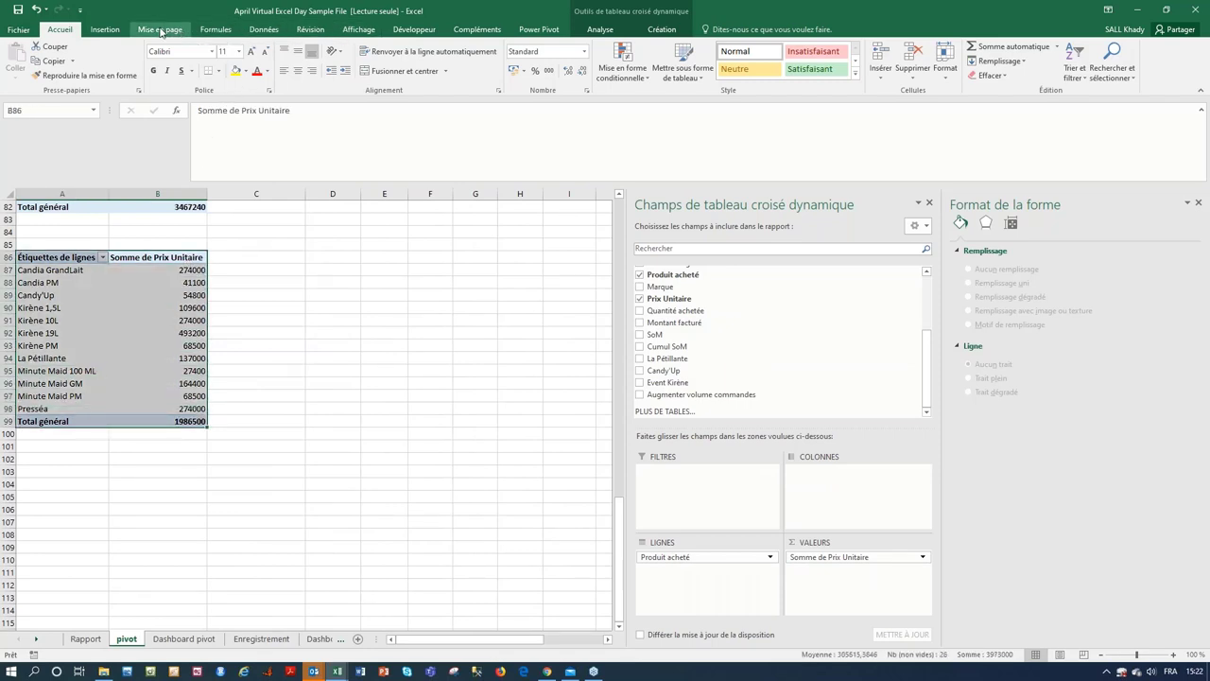
pyautogui.click(105, 30)
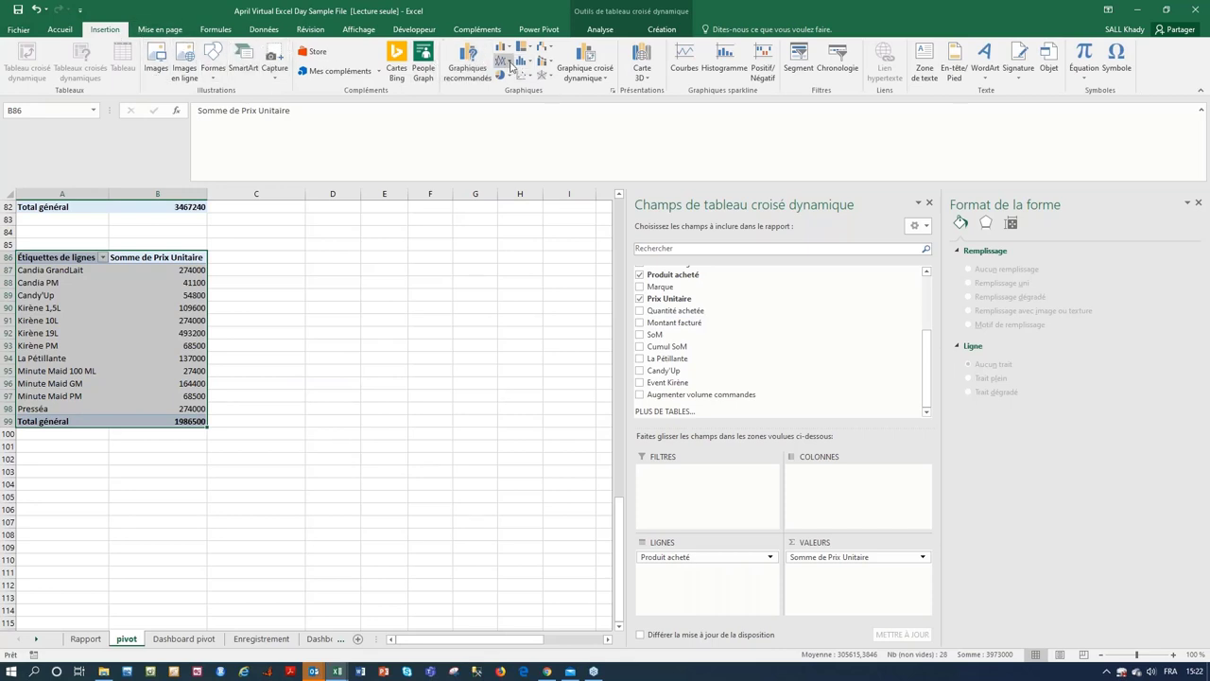
pyautogui.click(510, 64)
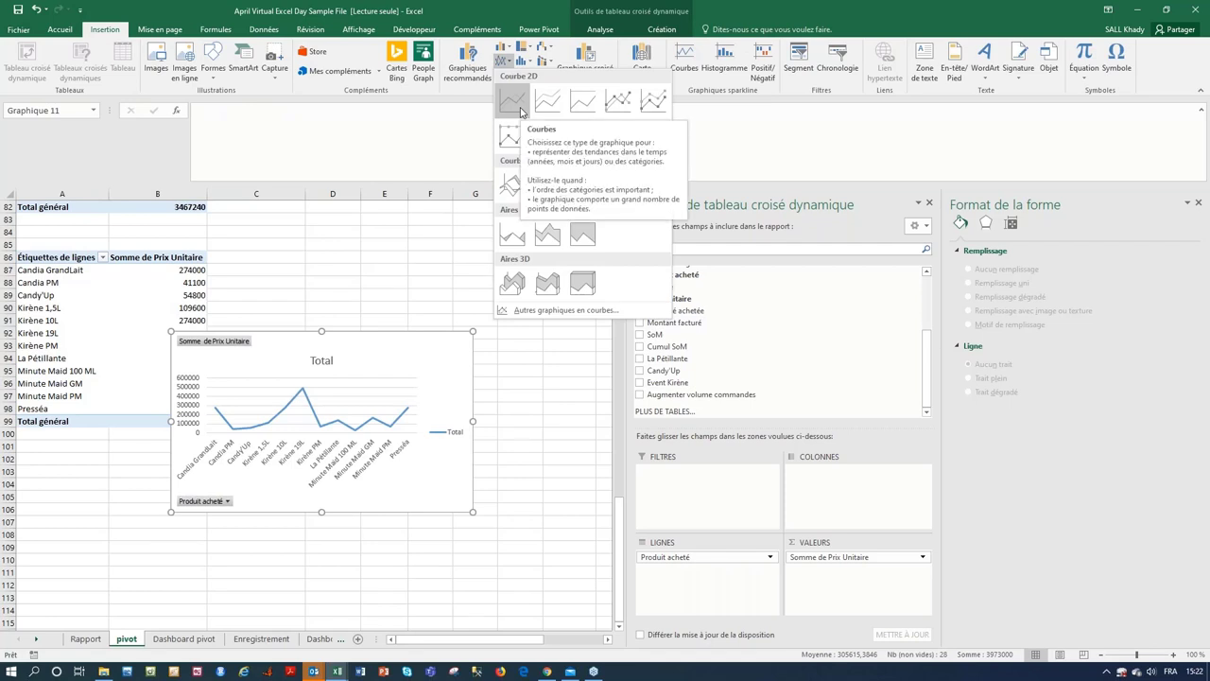
pyautogui.click(192, 321)
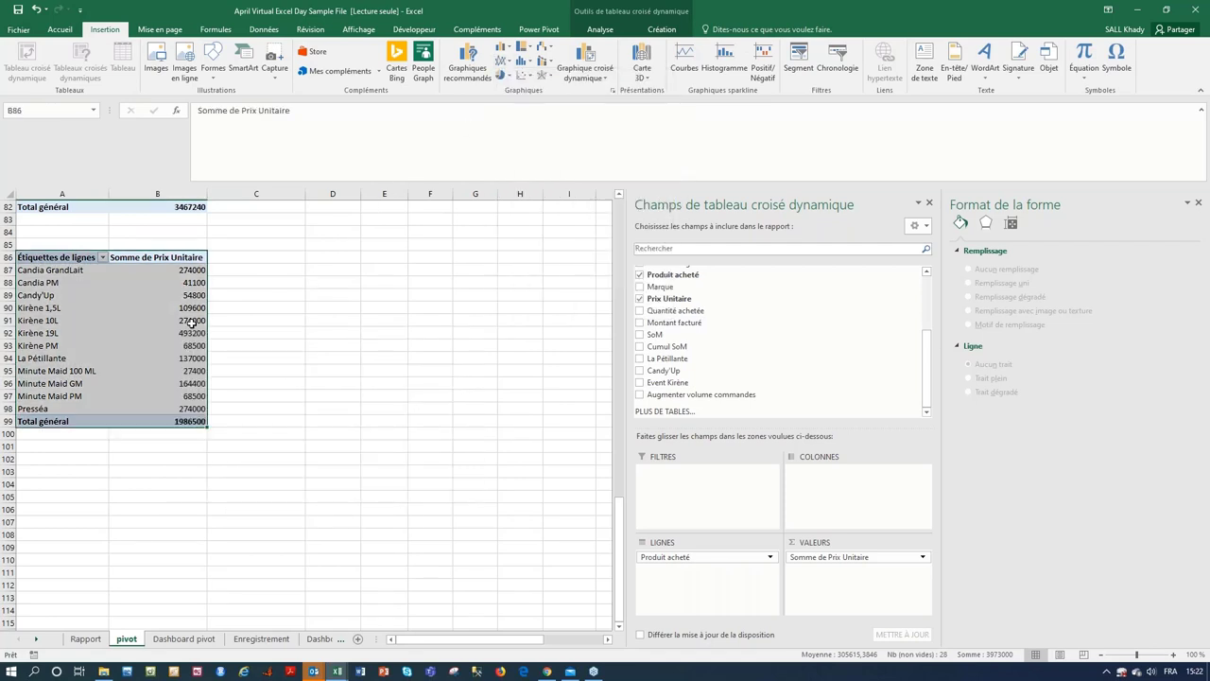
pyautogui.click(192, 330)
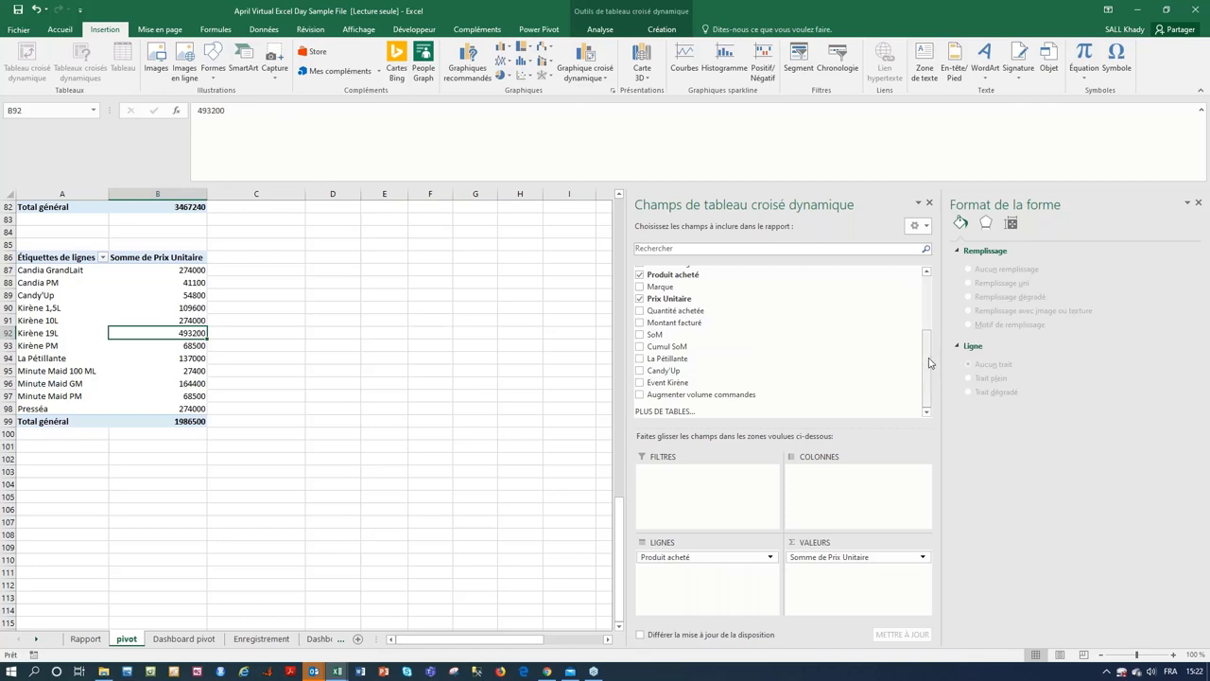
pyautogui.moveTo(929, 362); pyautogui.dragTo(929, 338)
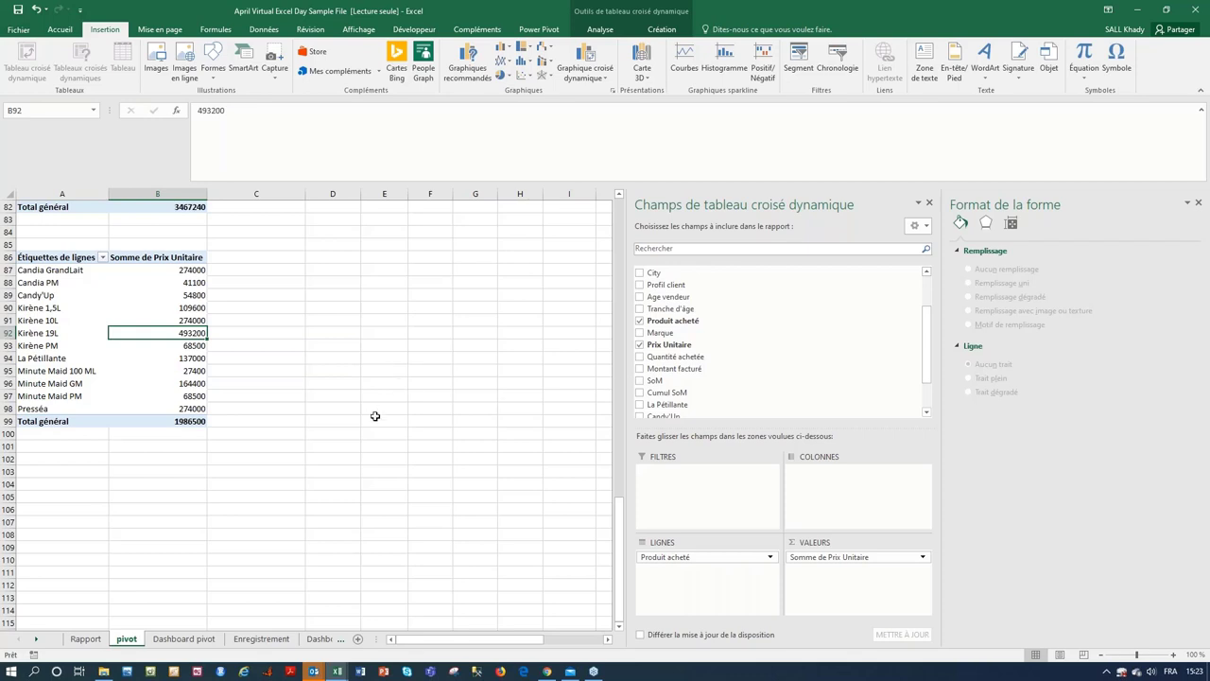
pyautogui.click(375, 418)
# - Check Dashboard pivot, then select the Prix Unitaire pivot (rows 86–99) and bring up the line chart types
pyautogui.click(183, 639)
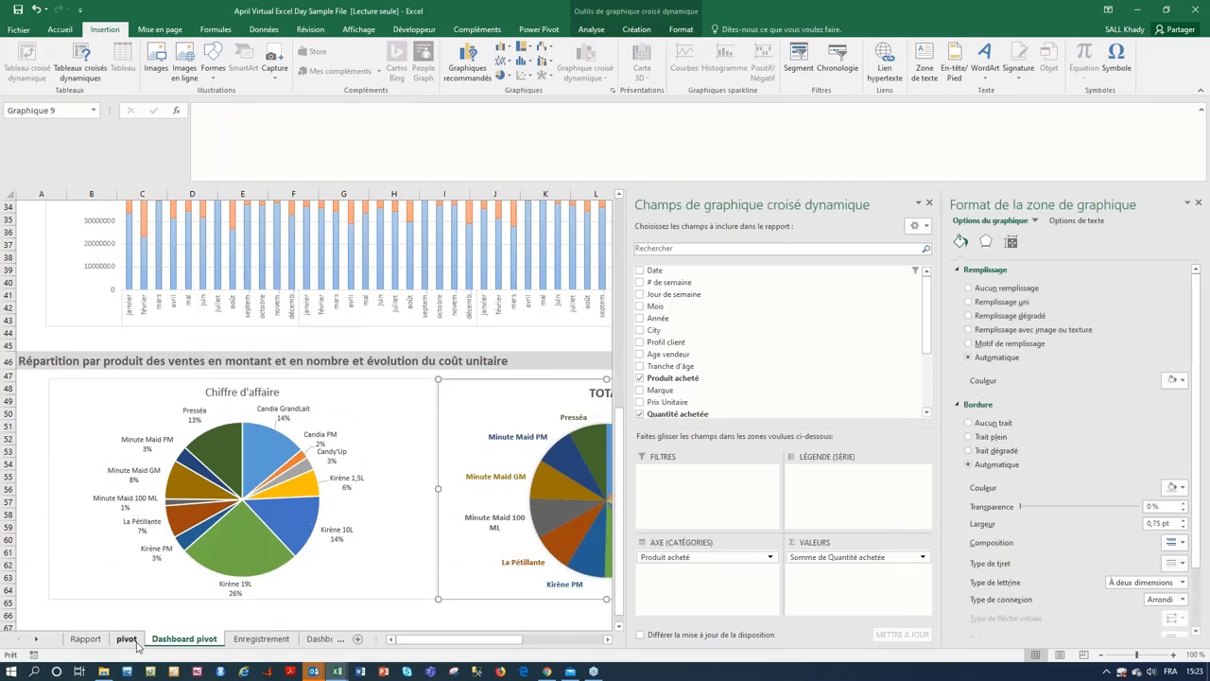
pyautogui.click(126, 639)
pyautogui.moveTo(154, 388)
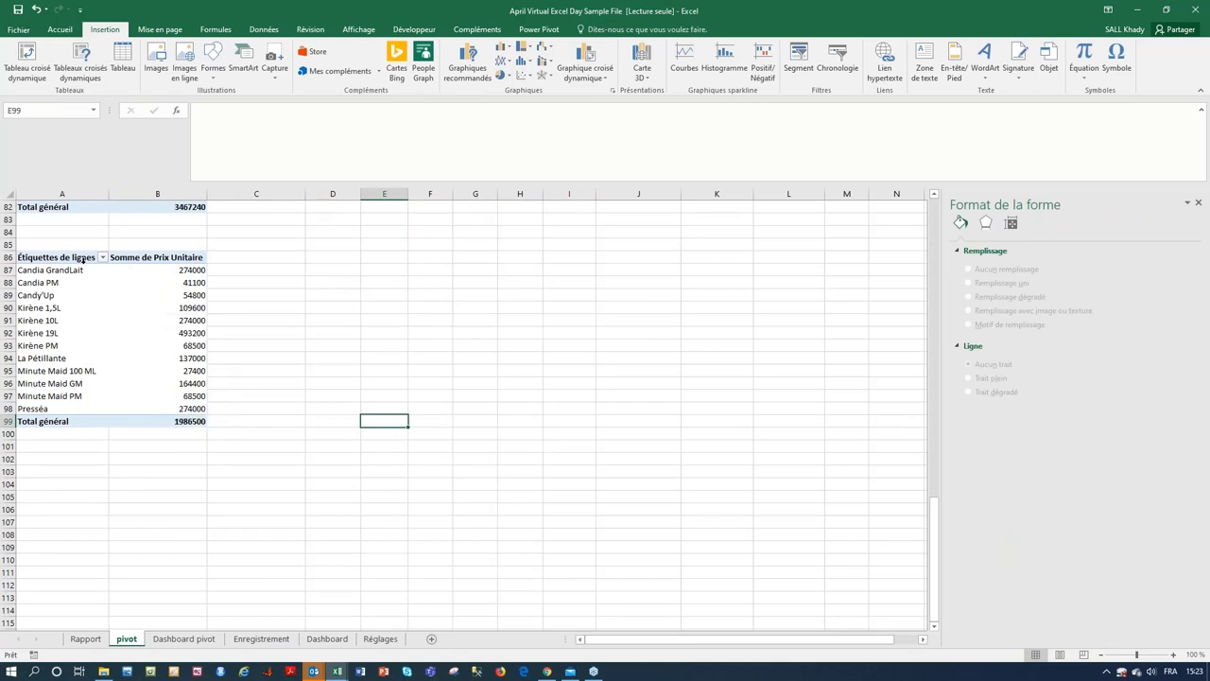
pyautogui.moveTo(82, 263); pyautogui.dragTo(174, 414)
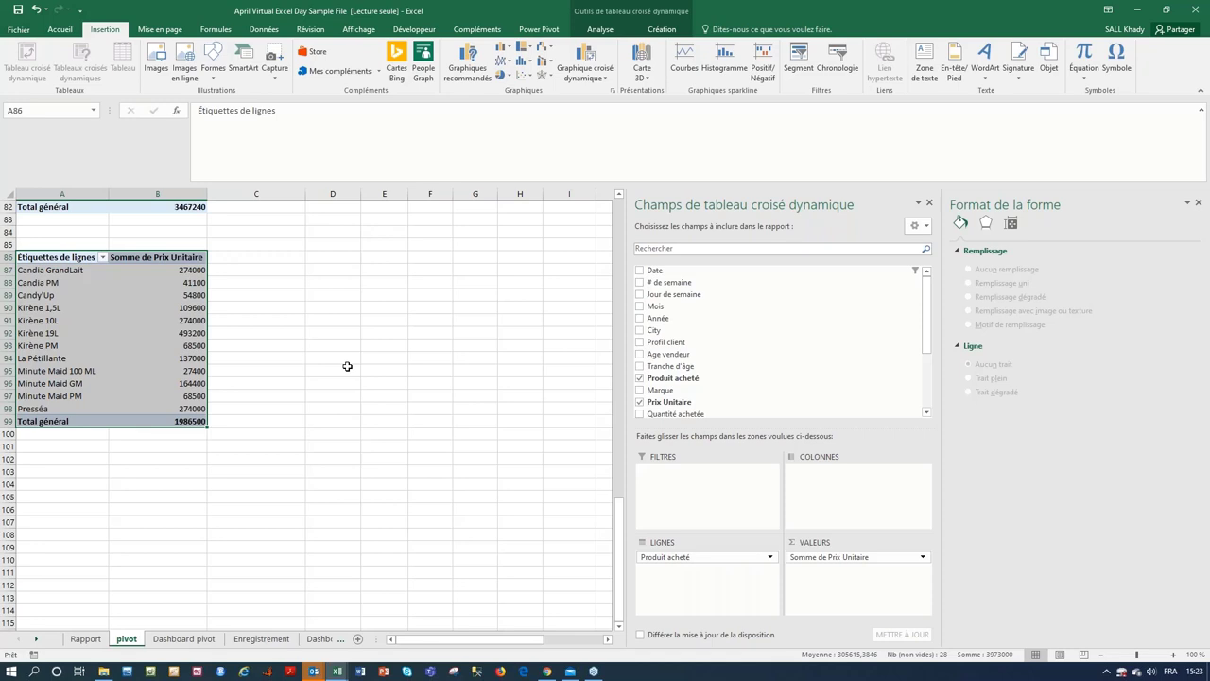
pyautogui.moveTo(196, 348)
pyautogui.click(509, 60)
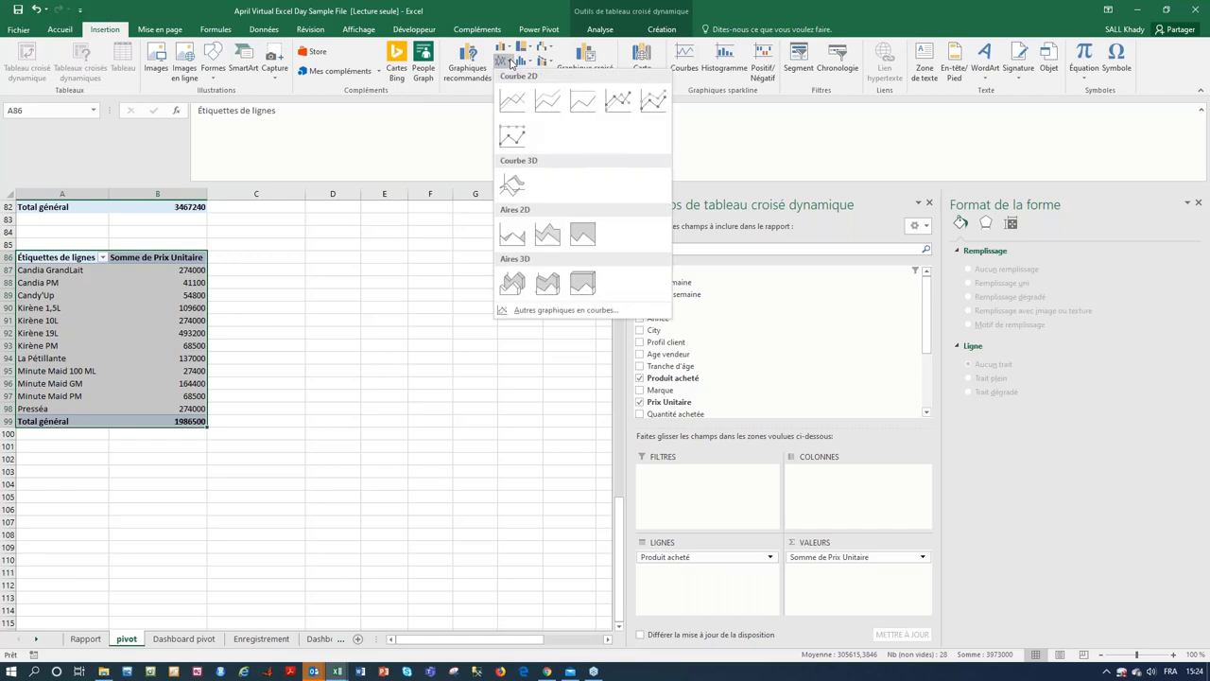
# - Insert a basic line pivot chart beside the table and filter products to Candia PM only
pyautogui.click(510, 104)
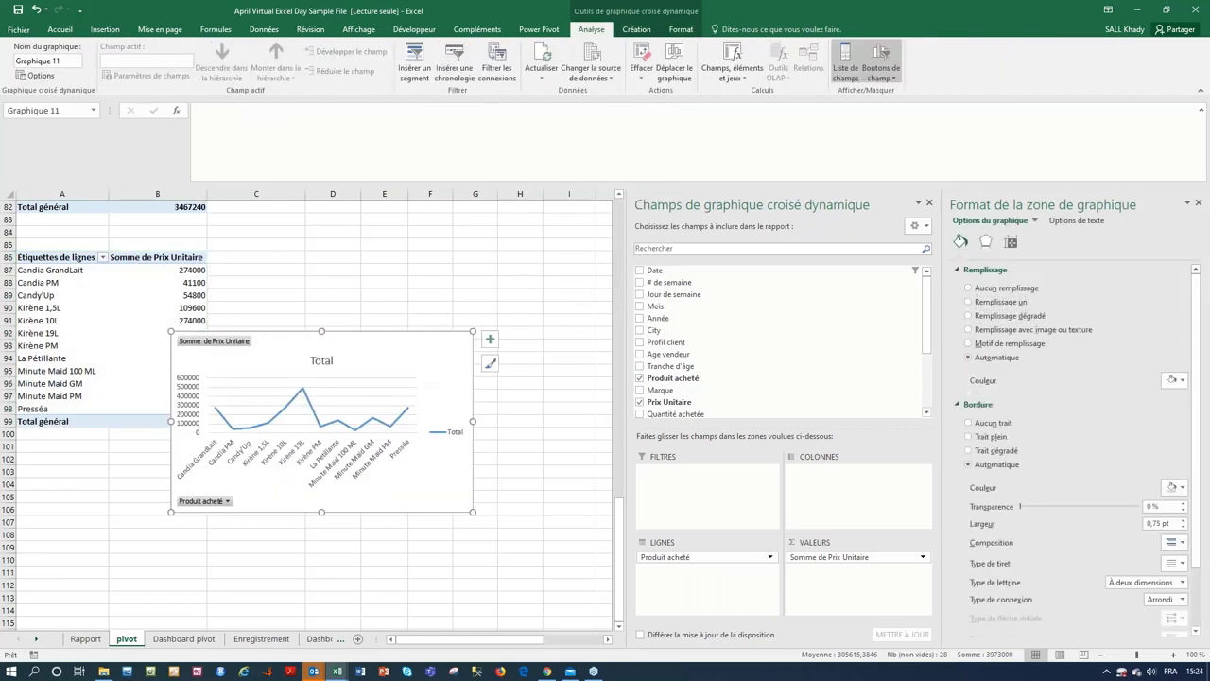
pyautogui.moveTo(433, 346); pyautogui.dragTo(497, 270)
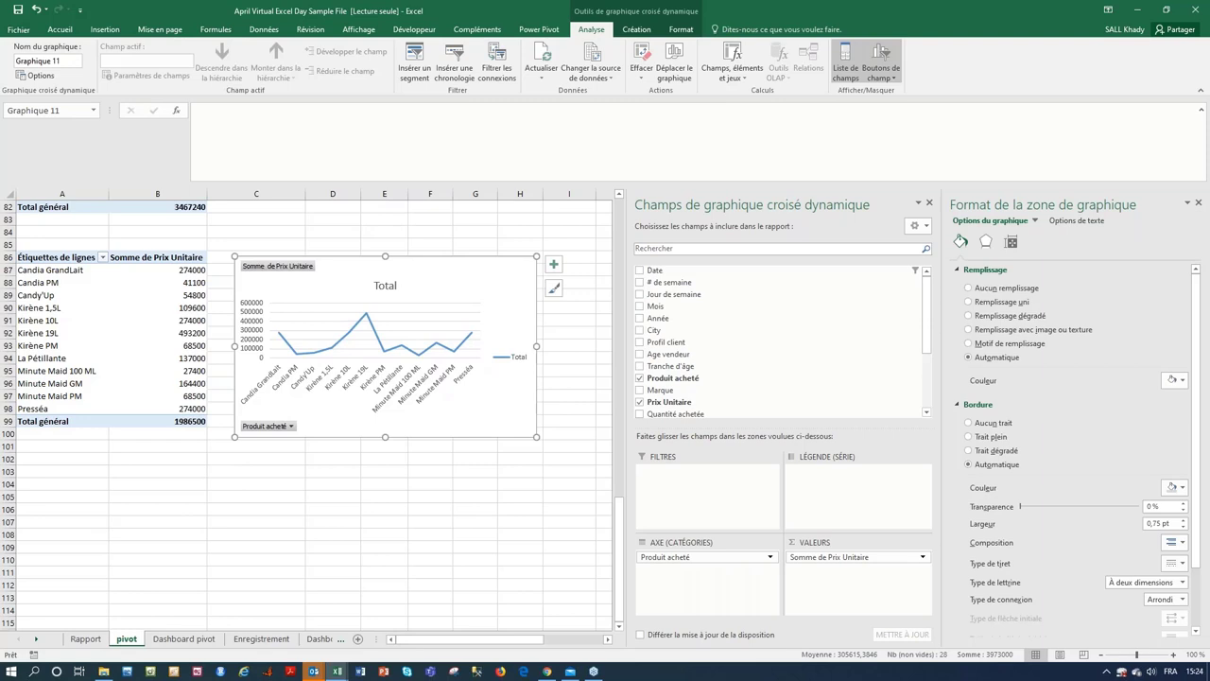
pyautogui.click(103, 258)
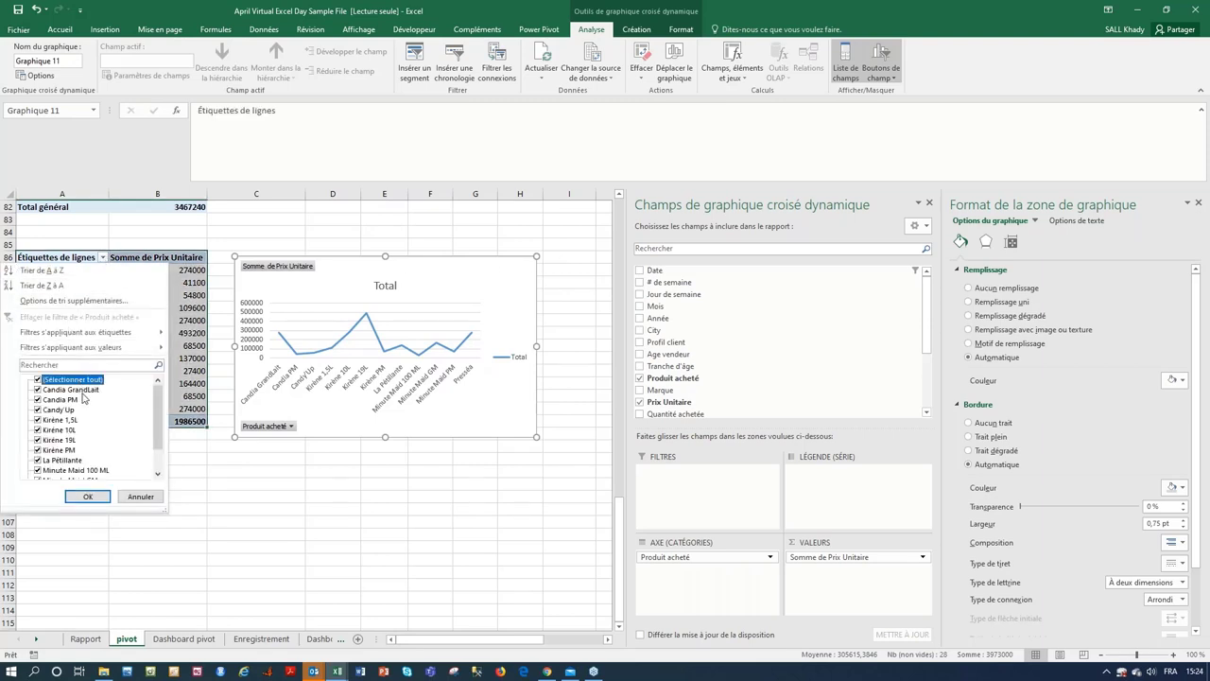
pyautogui.click(37, 380)
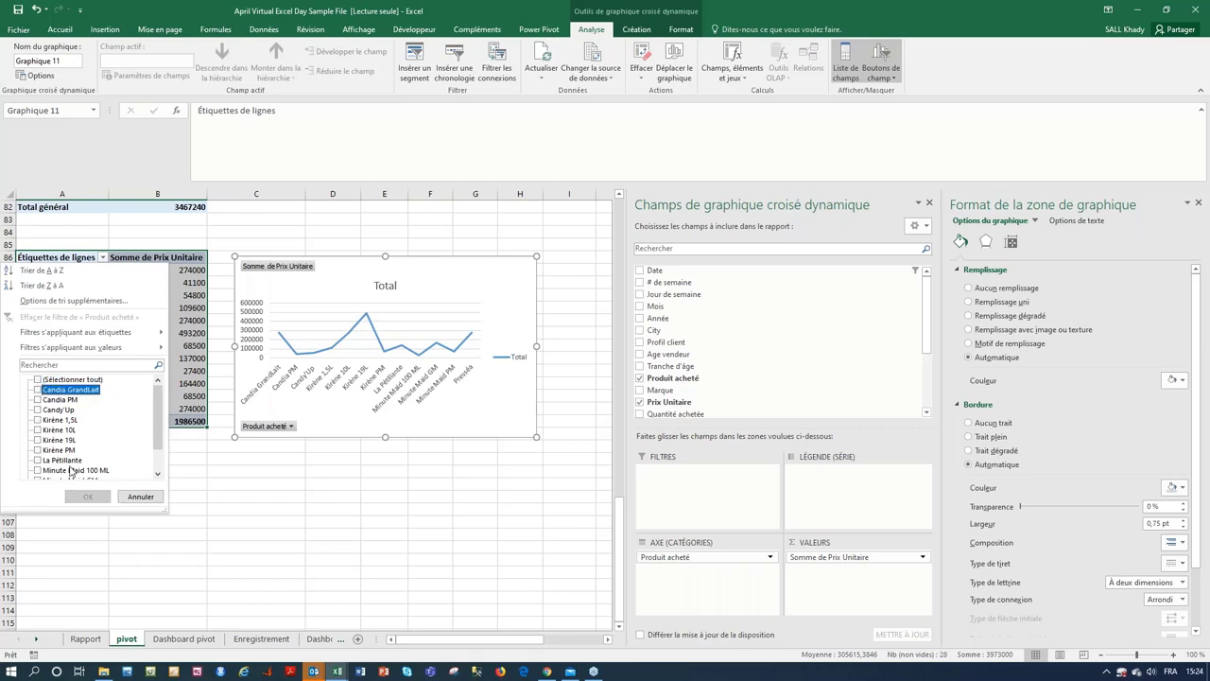
pyautogui.click(37, 399)
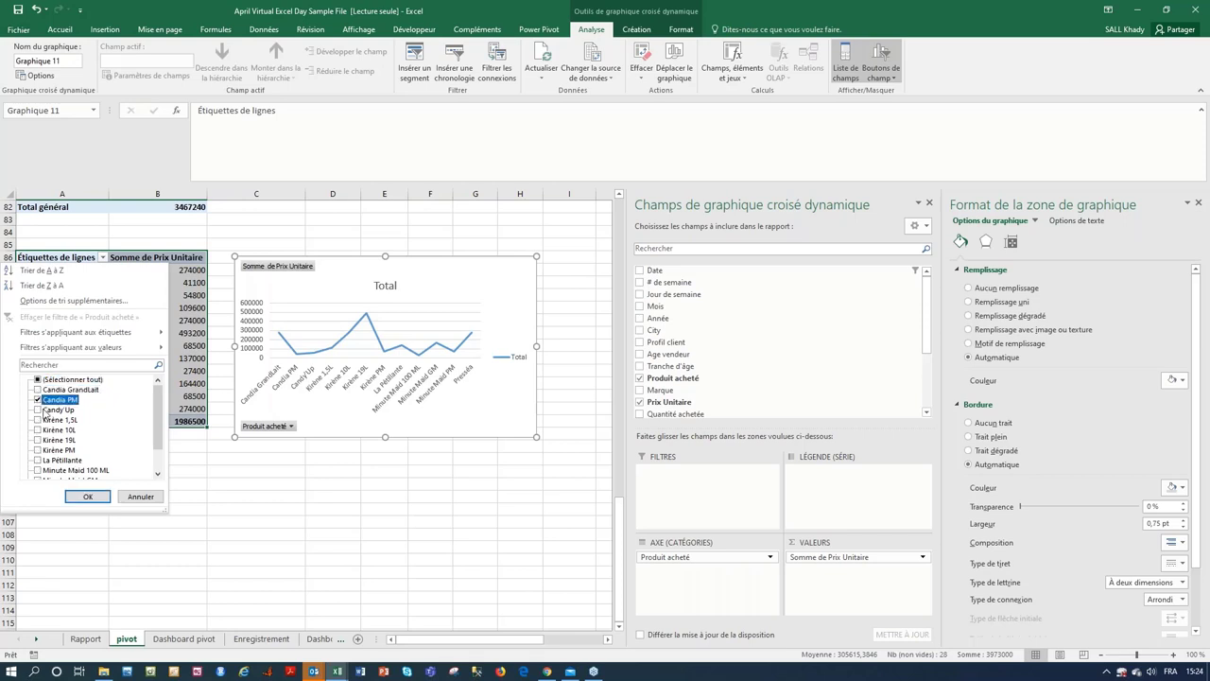
pyautogui.click(87, 496)
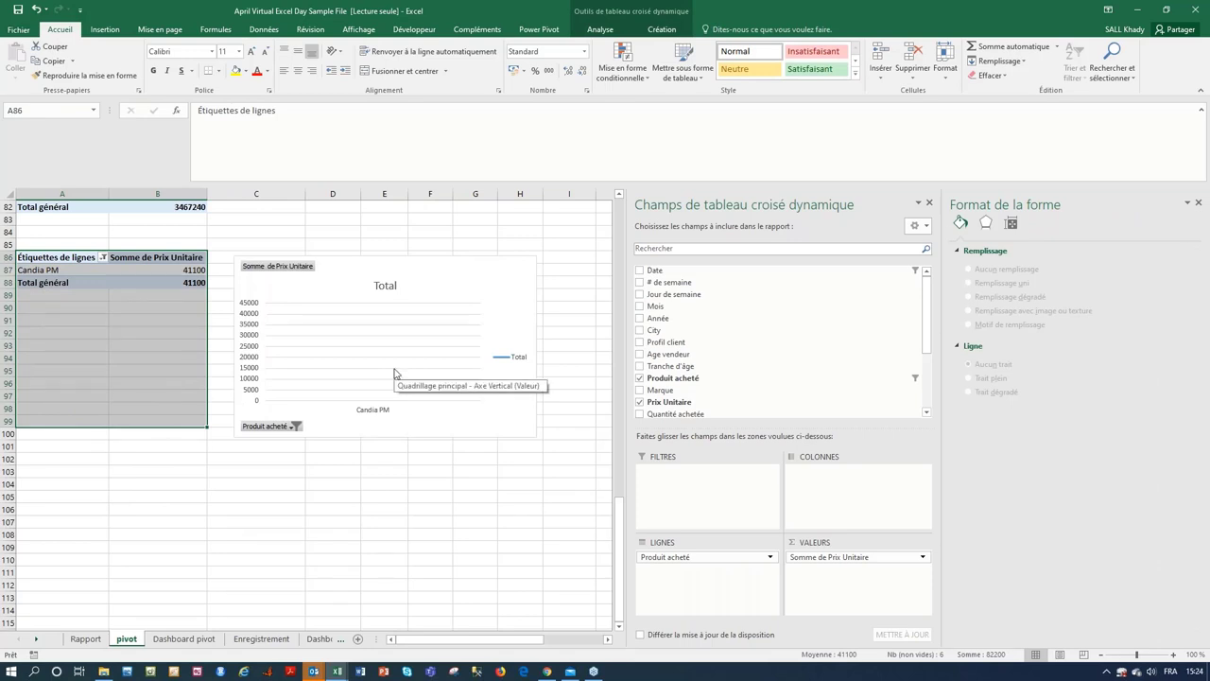
# - Add Candy'Up and Kirène 10L to the product filter (total 369900), then cut the line chart
pyautogui.click(448, 305)
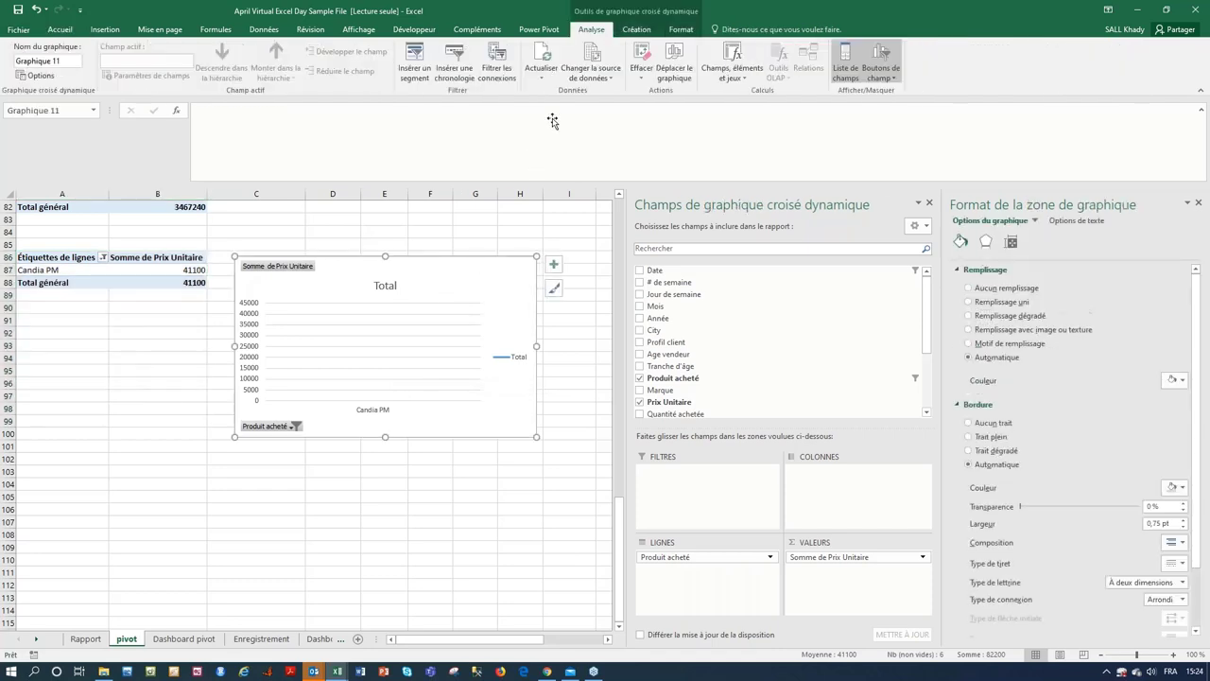
pyautogui.click(641, 29)
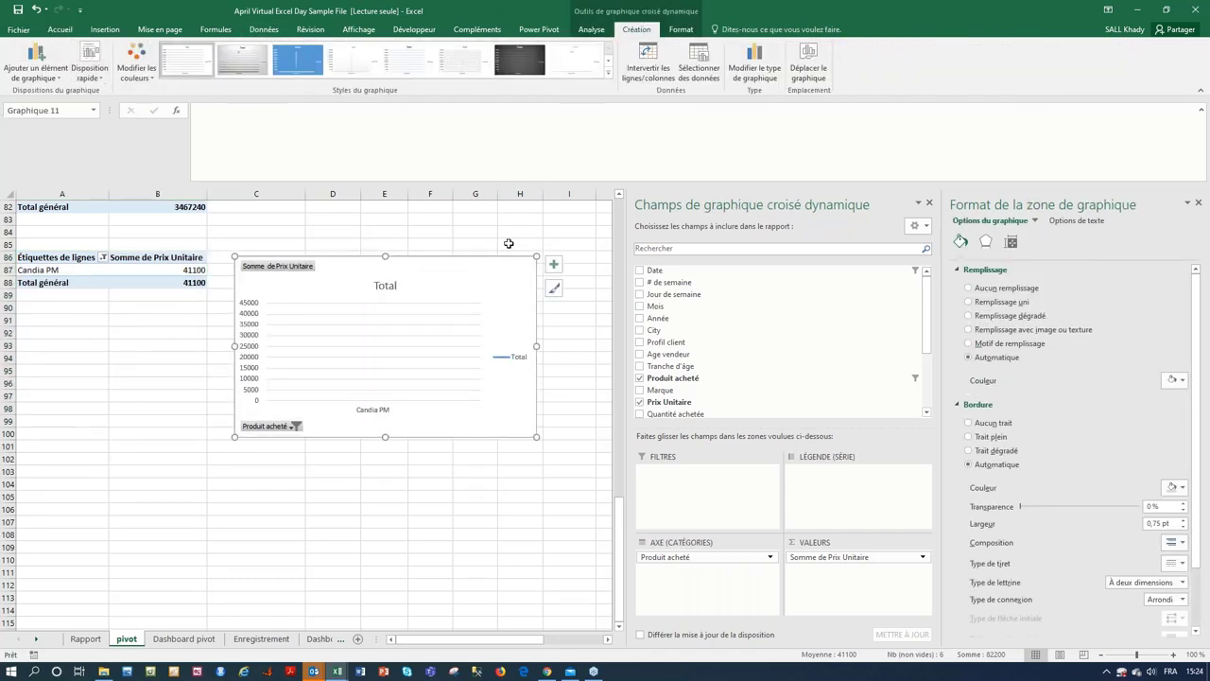
pyautogui.click(104, 257)
pyautogui.click(38, 409)
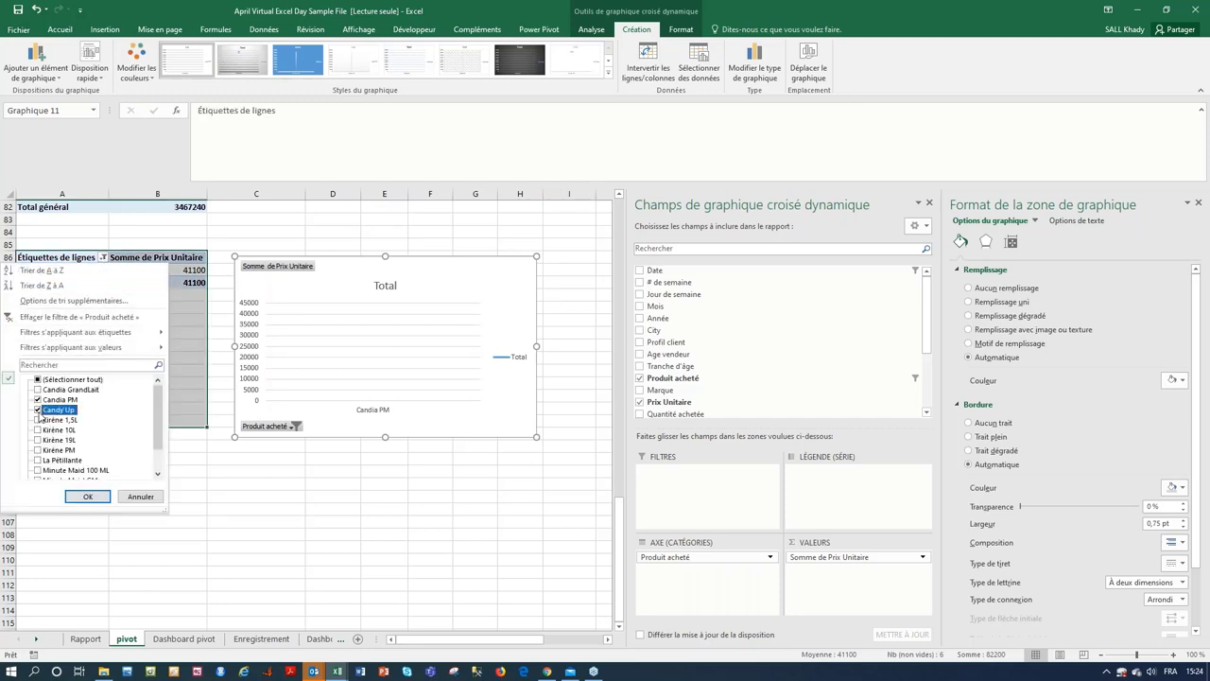
pyautogui.click(38, 429)
pyautogui.click(88, 497)
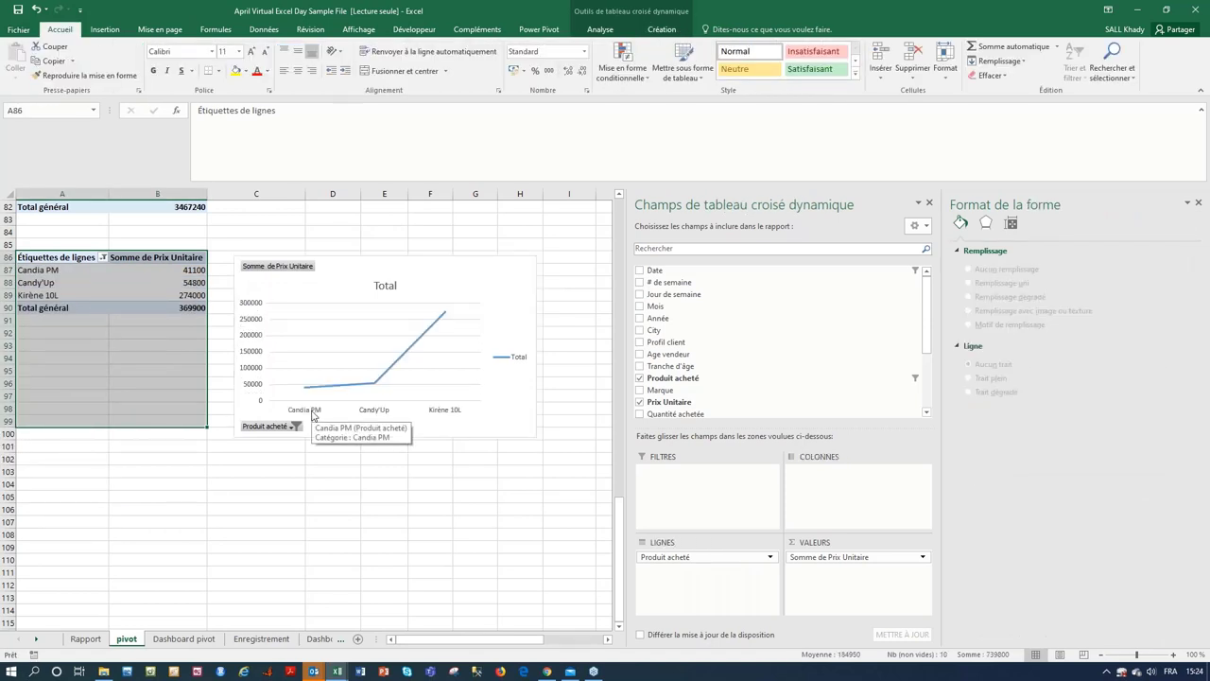
pyautogui.click(499, 258)
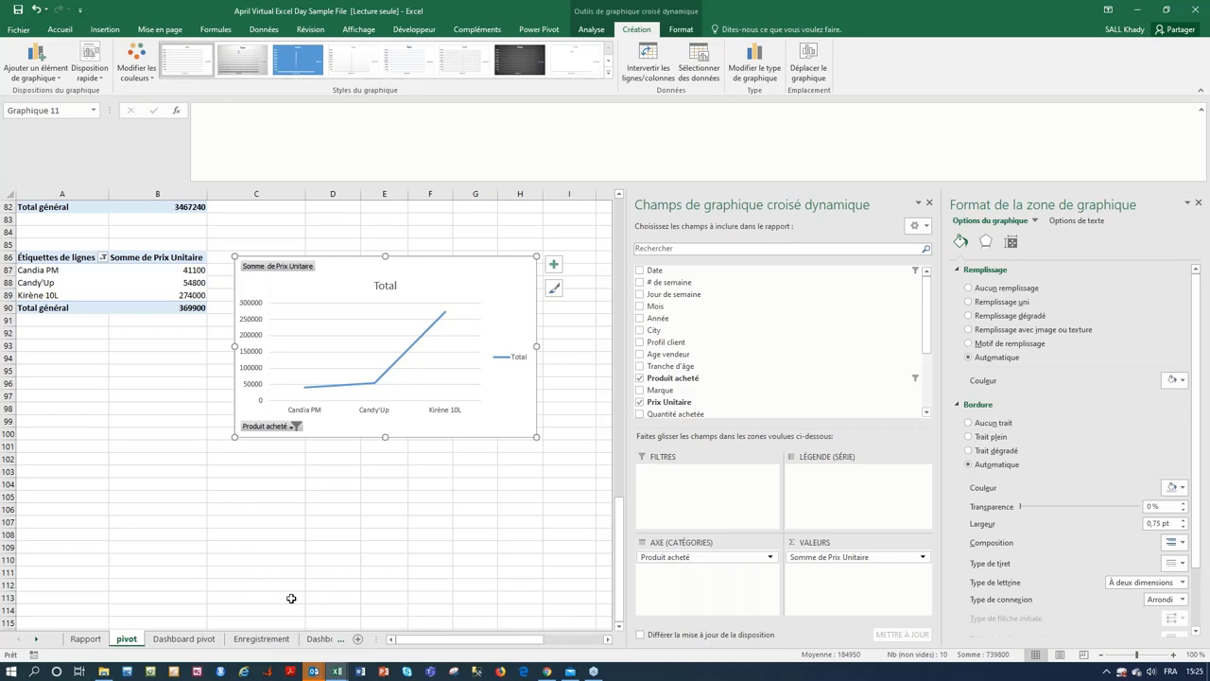
pyautogui.press('Delete')
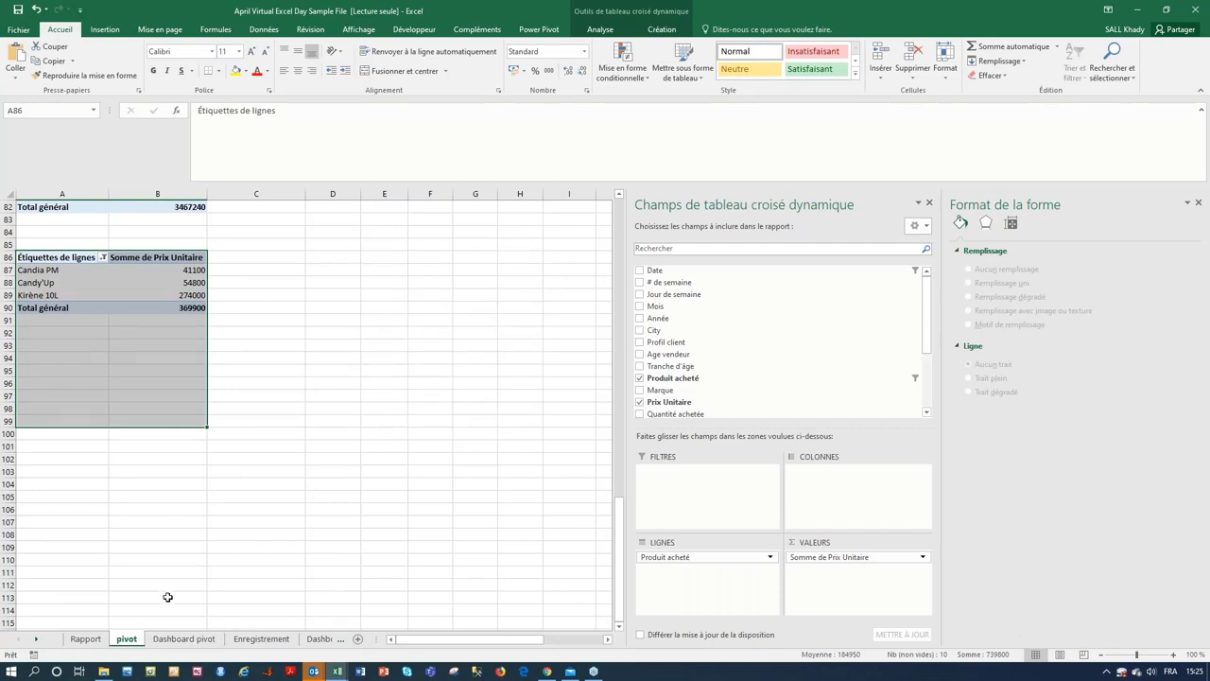
pyautogui.click(296, 255)
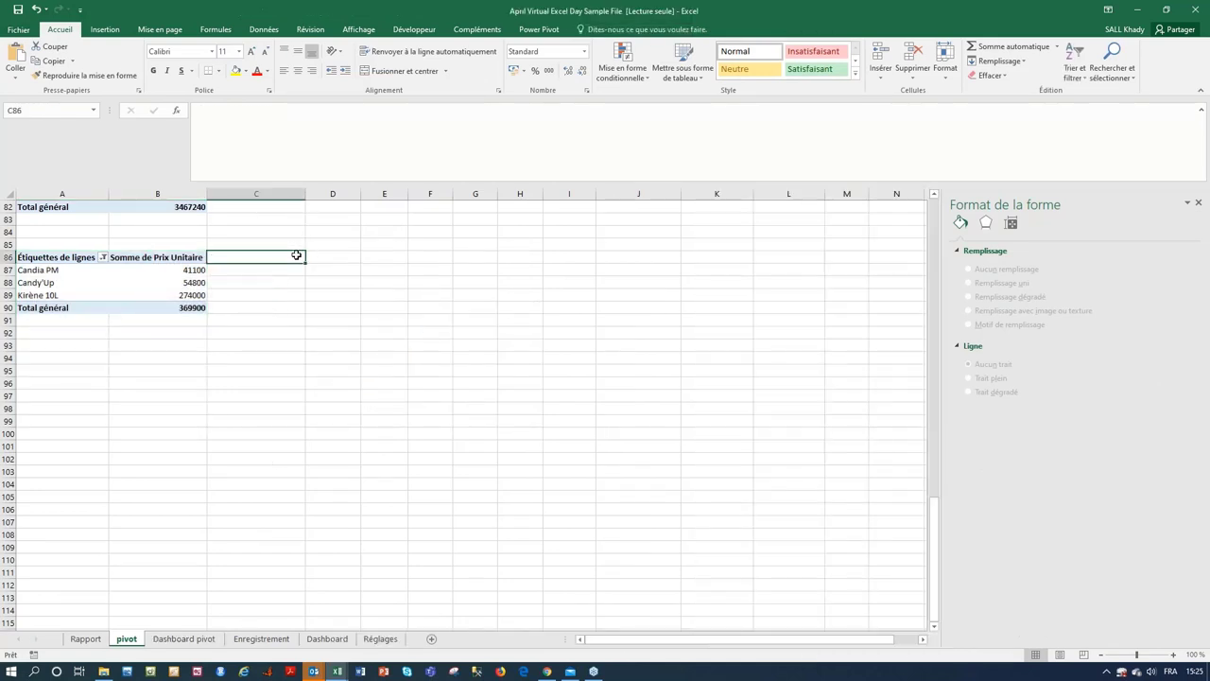
pyautogui.click(324, 256)
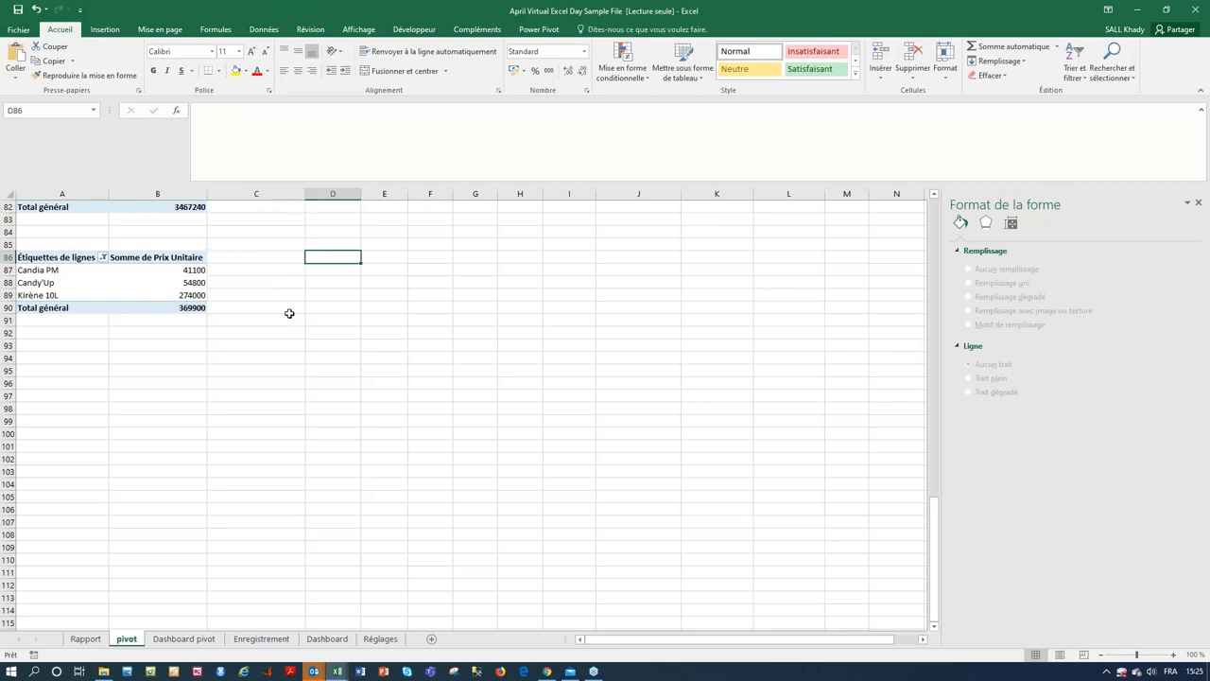
pyautogui.click(185, 639)
pyautogui.scroll(-5, 312, 416)
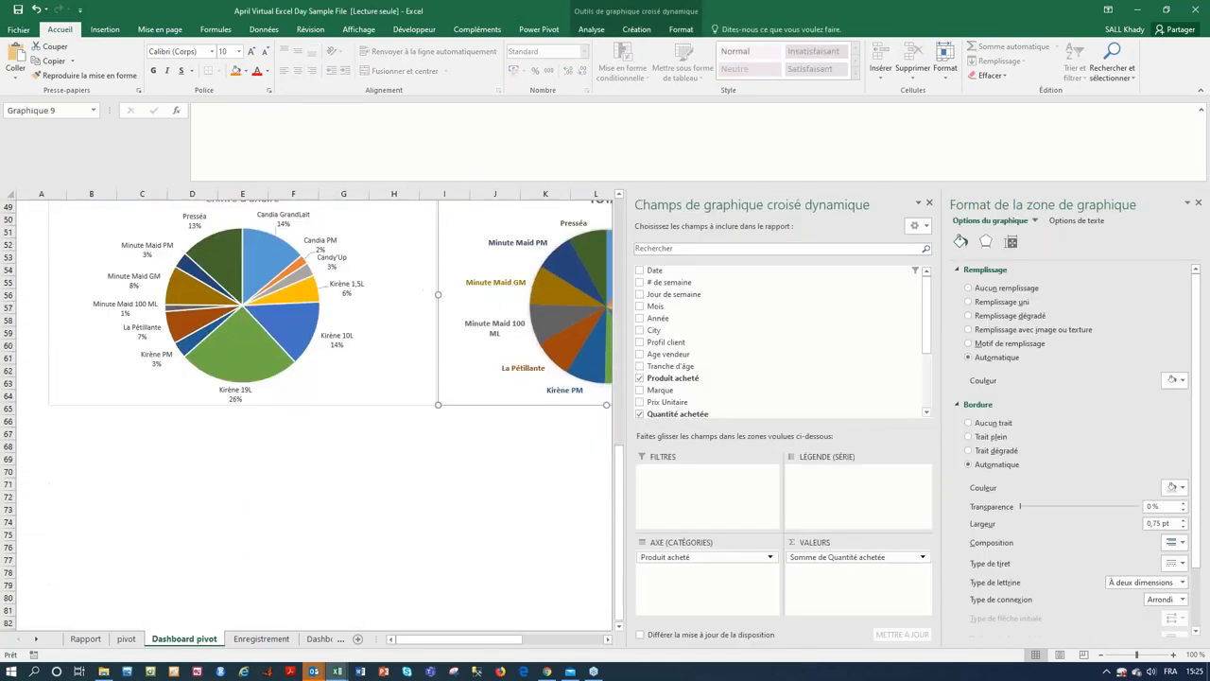
pyautogui.scroll(3, 307, 416)
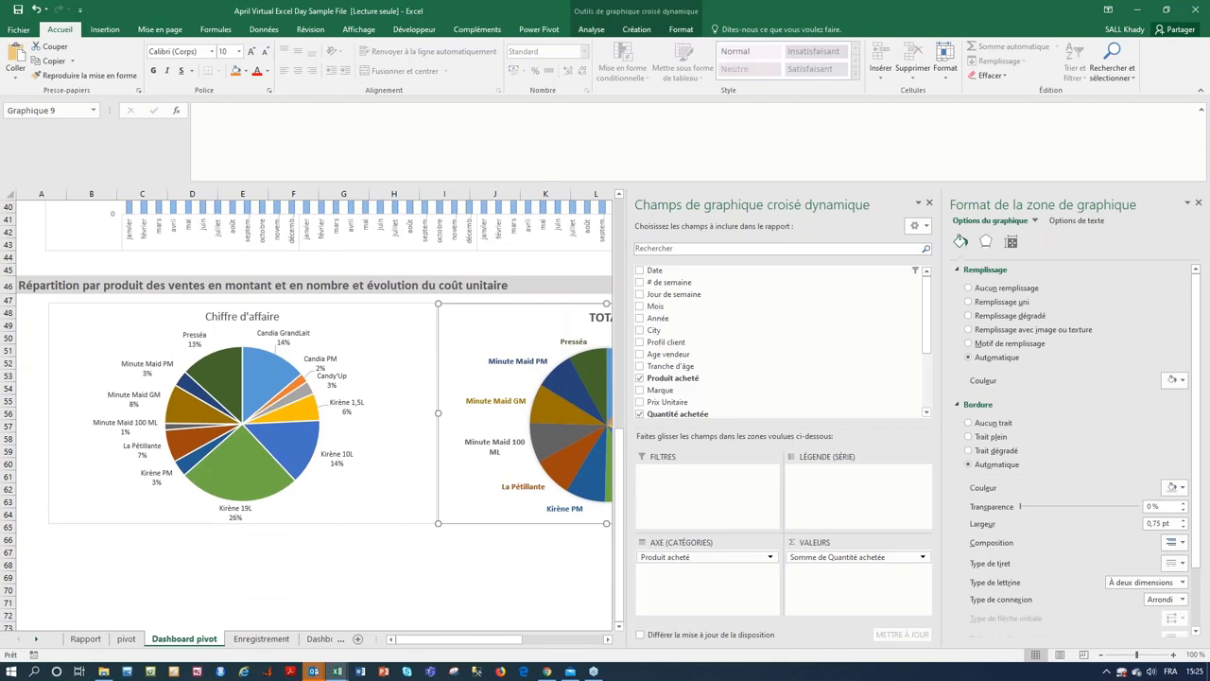
pyautogui.hscroll(5, 101, 553)
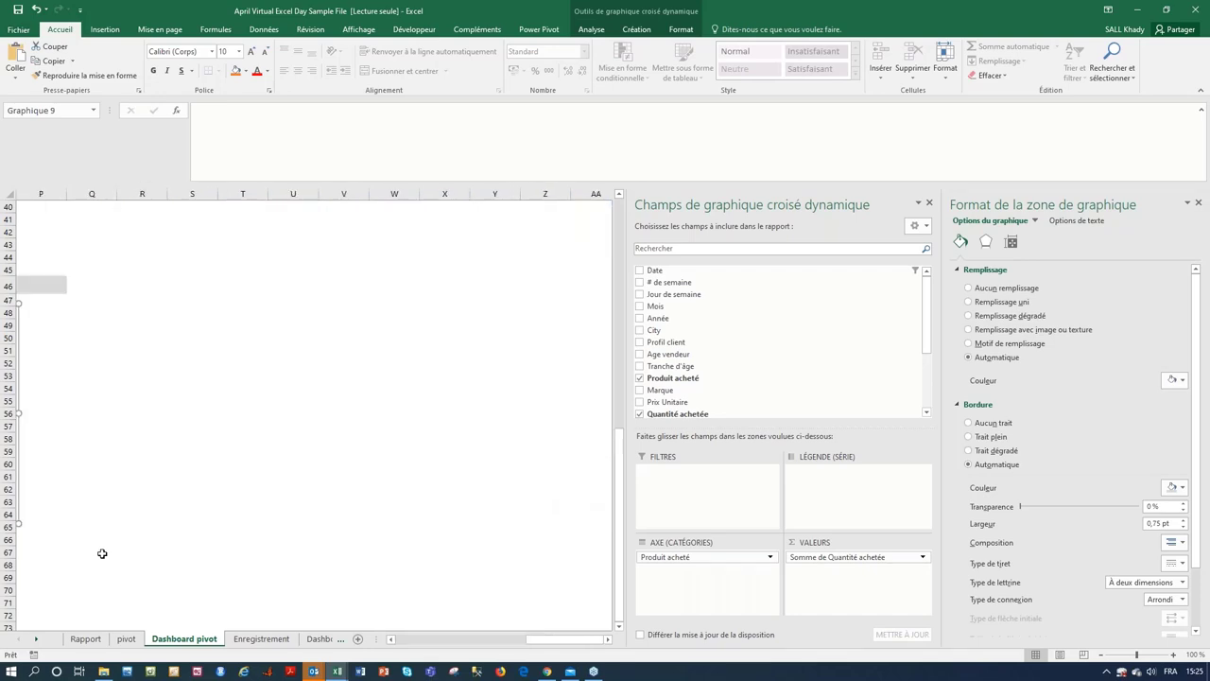
pyautogui.hscroll(-5, 101, 553)
pyautogui.click(109, 553)
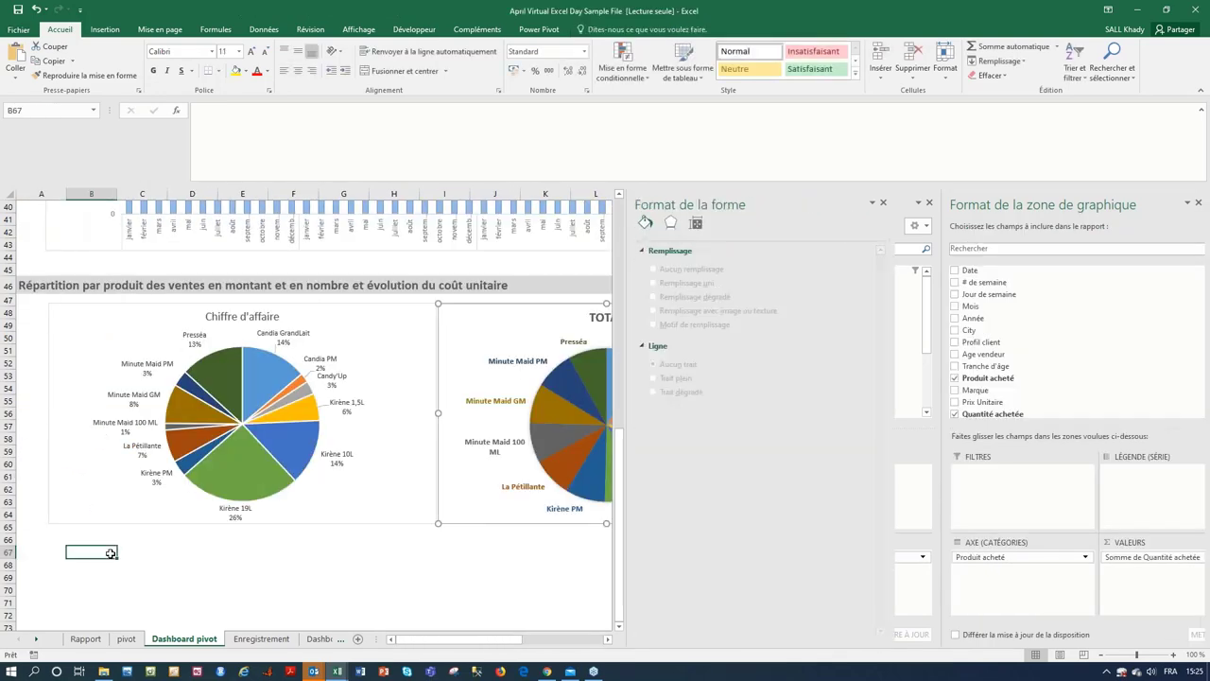
pyautogui.hotkey('ctrl', 'v')
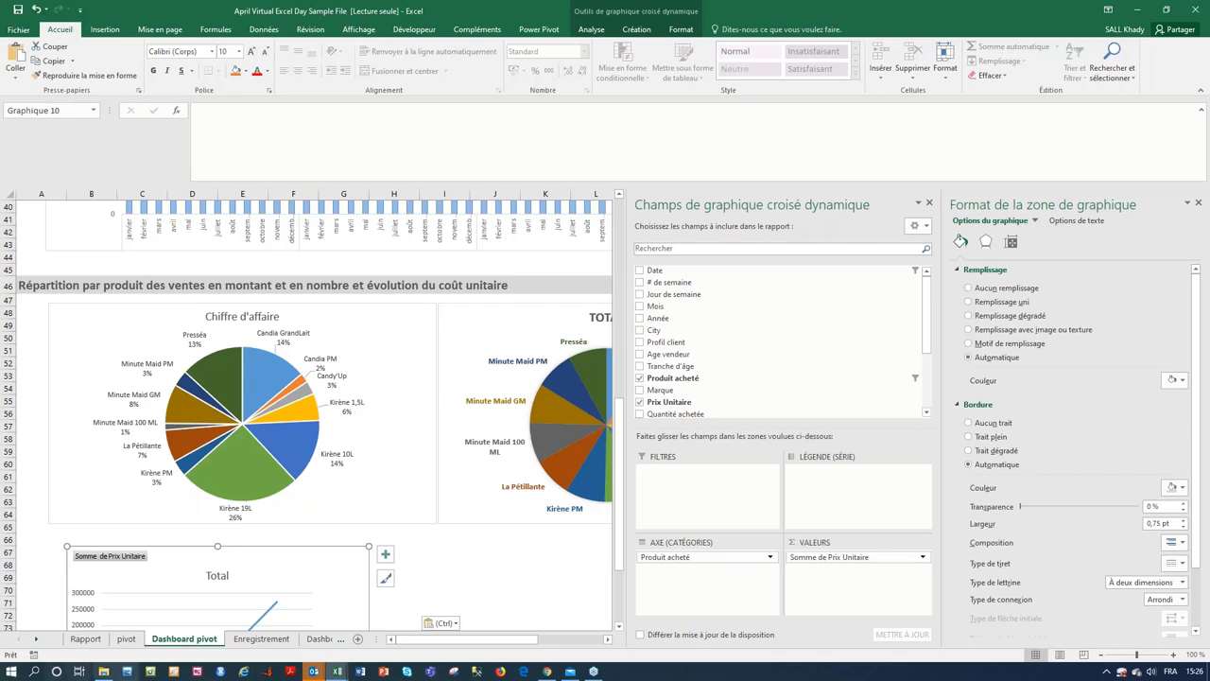
pyautogui.press('Escape')
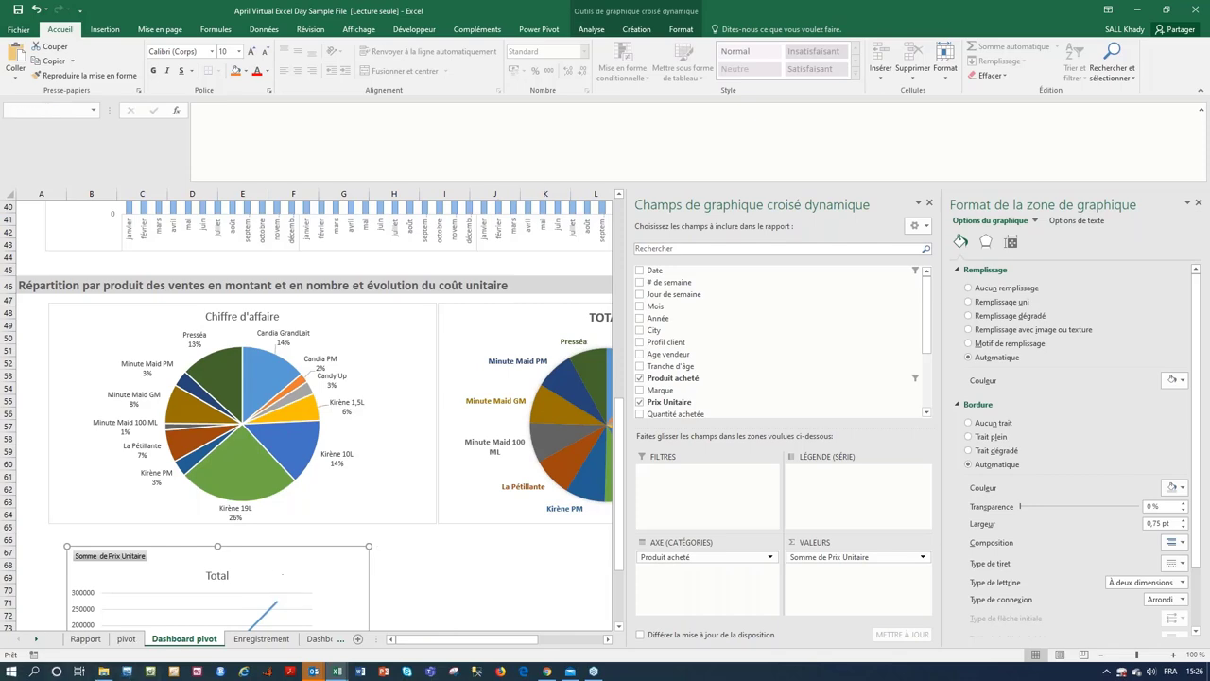
pyautogui.click(132, 641)
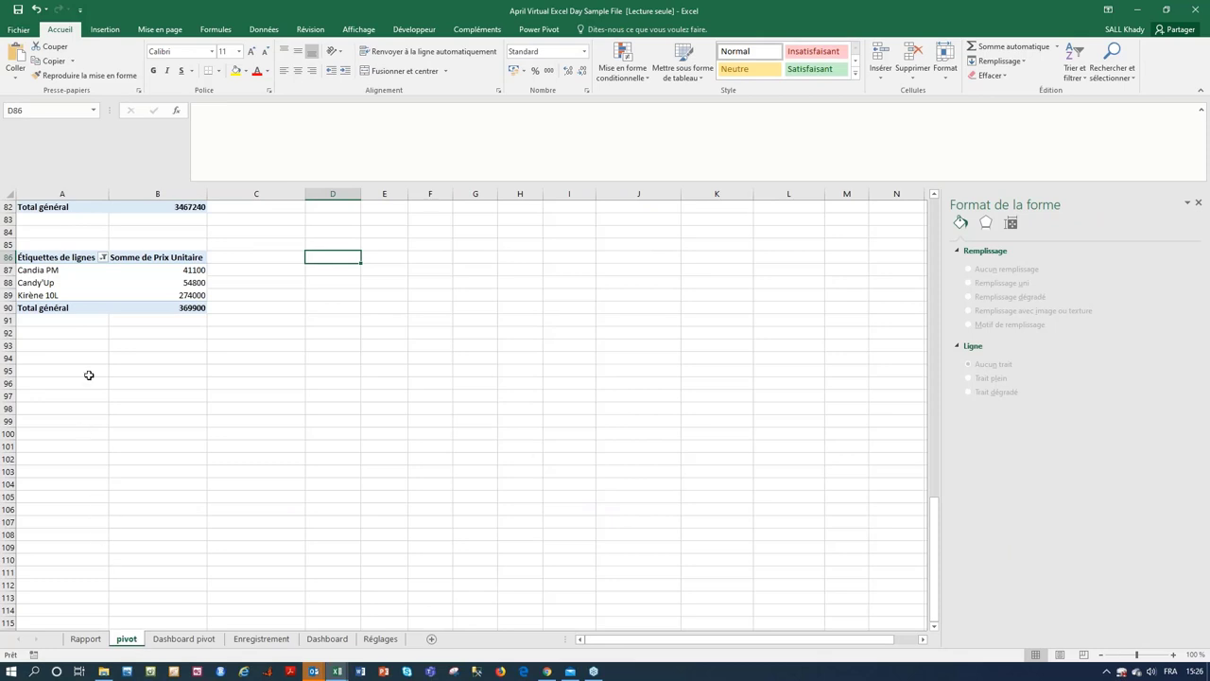
# - Add Année as pivot columns (2015, 2016, 2017) and clear the product filter to list every product
pyautogui.click(153, 284)
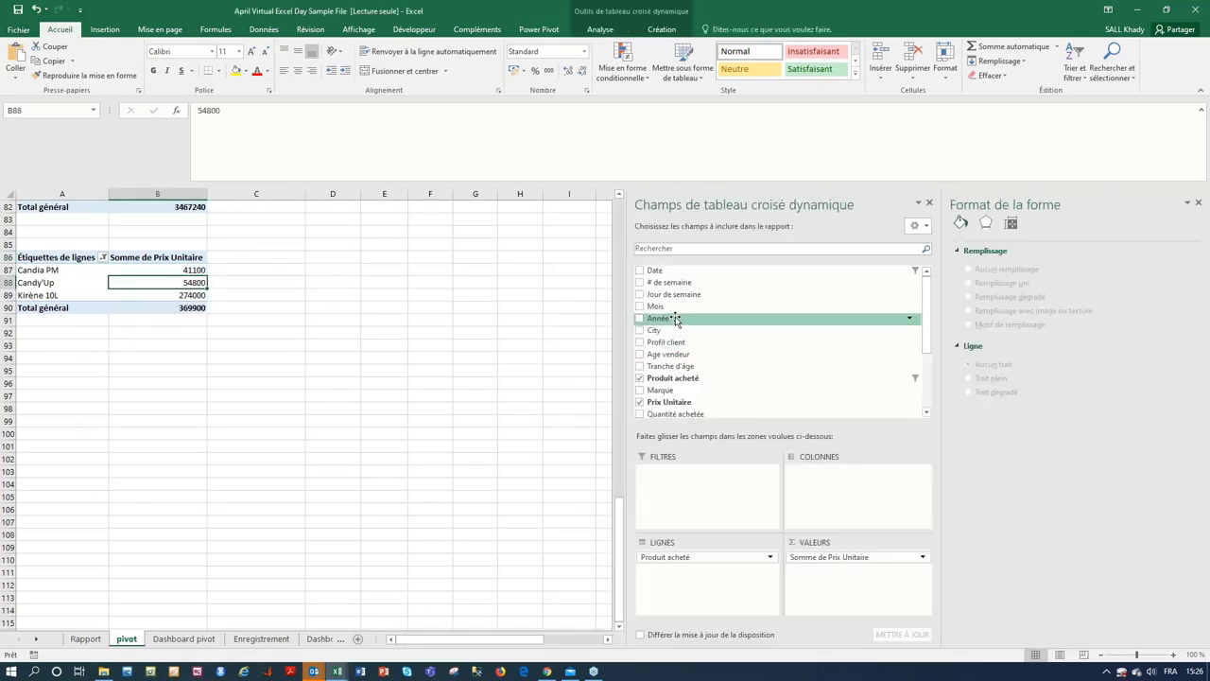
pyautogui.moveTo(676, 320); pyautogui.dragTo(803, 513)
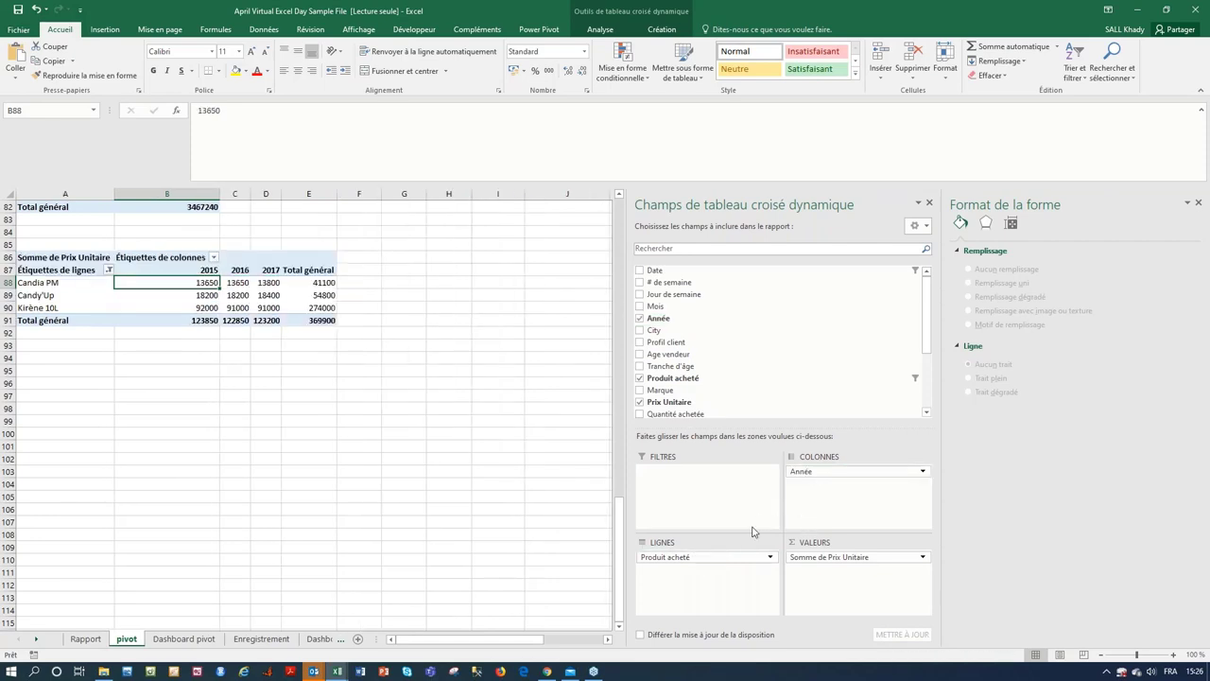
pyautogui.click(108, 272)
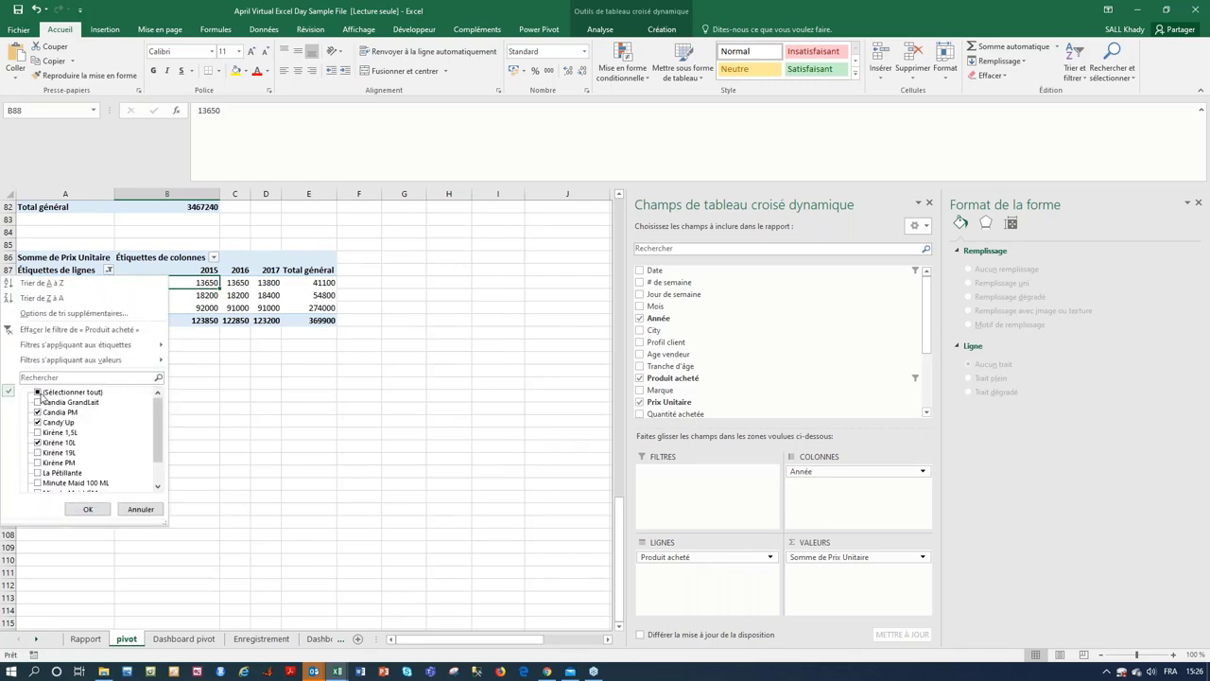
pyautogui.click(41, 394)
pyautogui.click(88, 509)
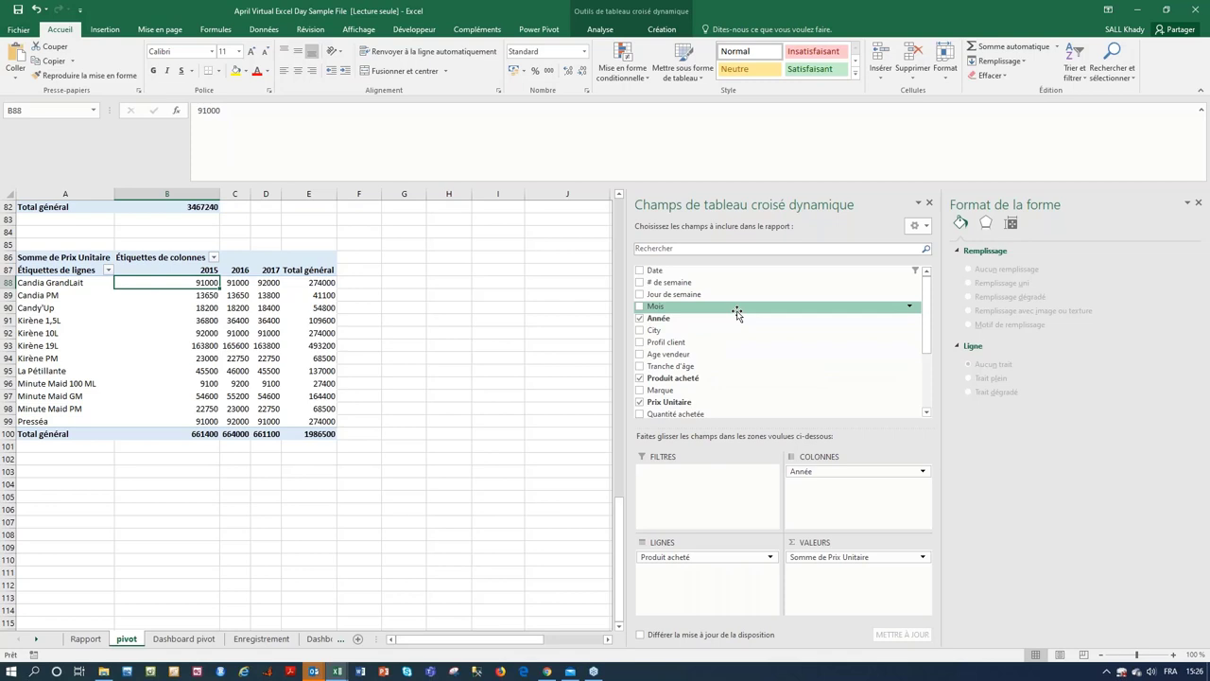
# - Nest Mois under Année in the rows, moving products to columns, with 2015 totalling 661400
pyautogui.moveTo(736, 314); pyautogui.dragTo(727, 572)
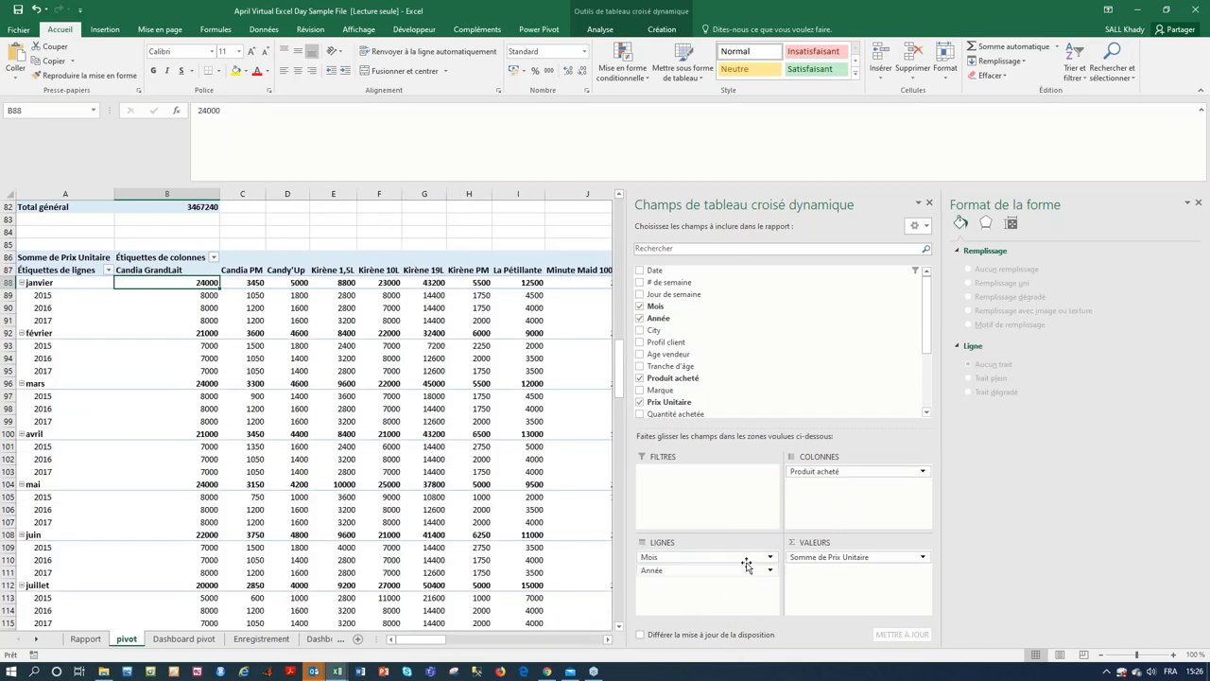
pyautogui.moveTo(741, 558); pyautogui.dragTo(728, 578)
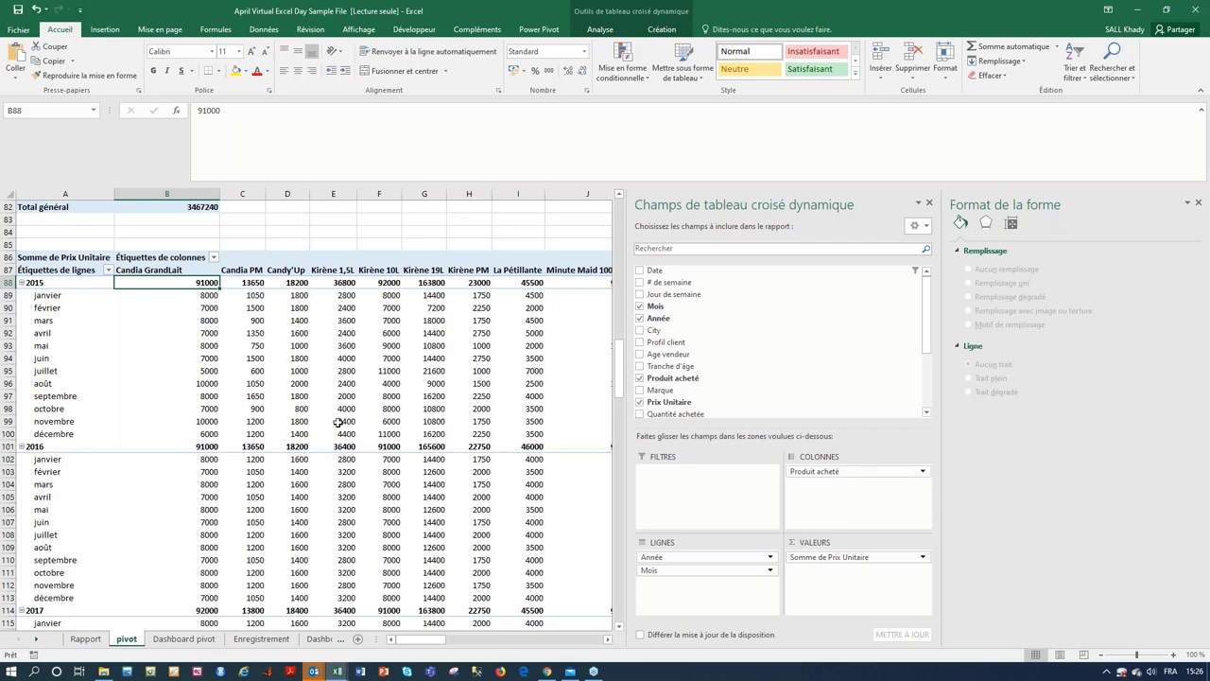
pyautogui.moveTo(338, 422)
pyautogui.click(828, 557)
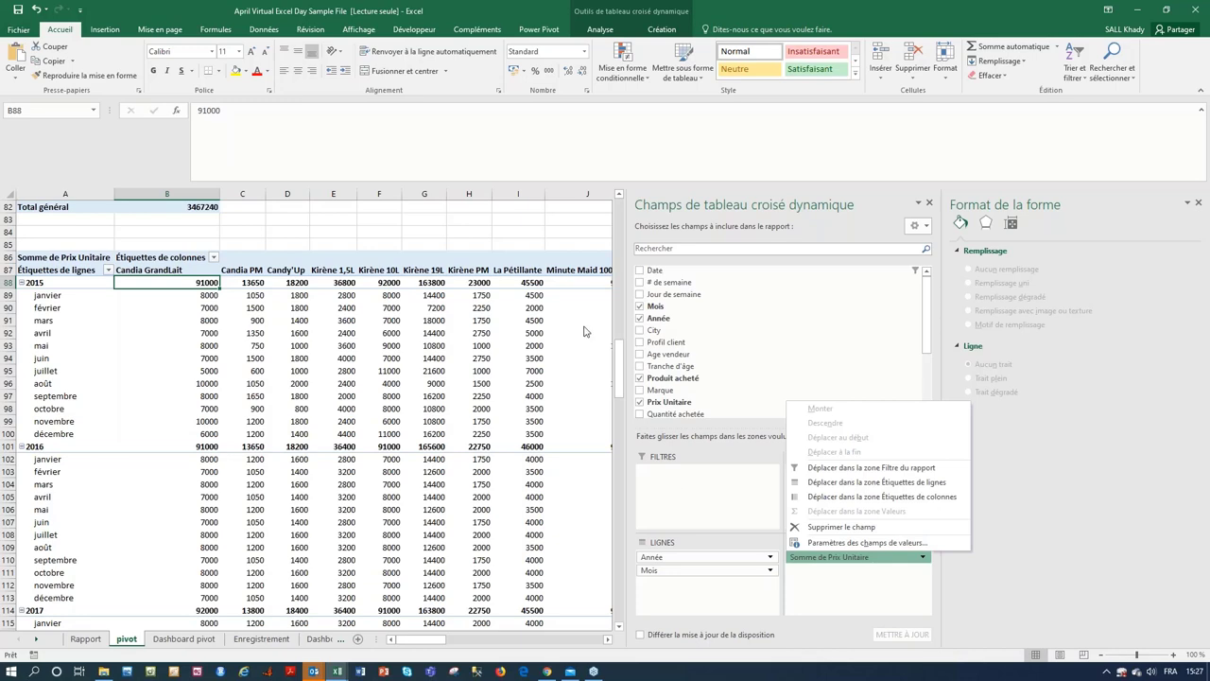
pyautogui.click(502, 212)
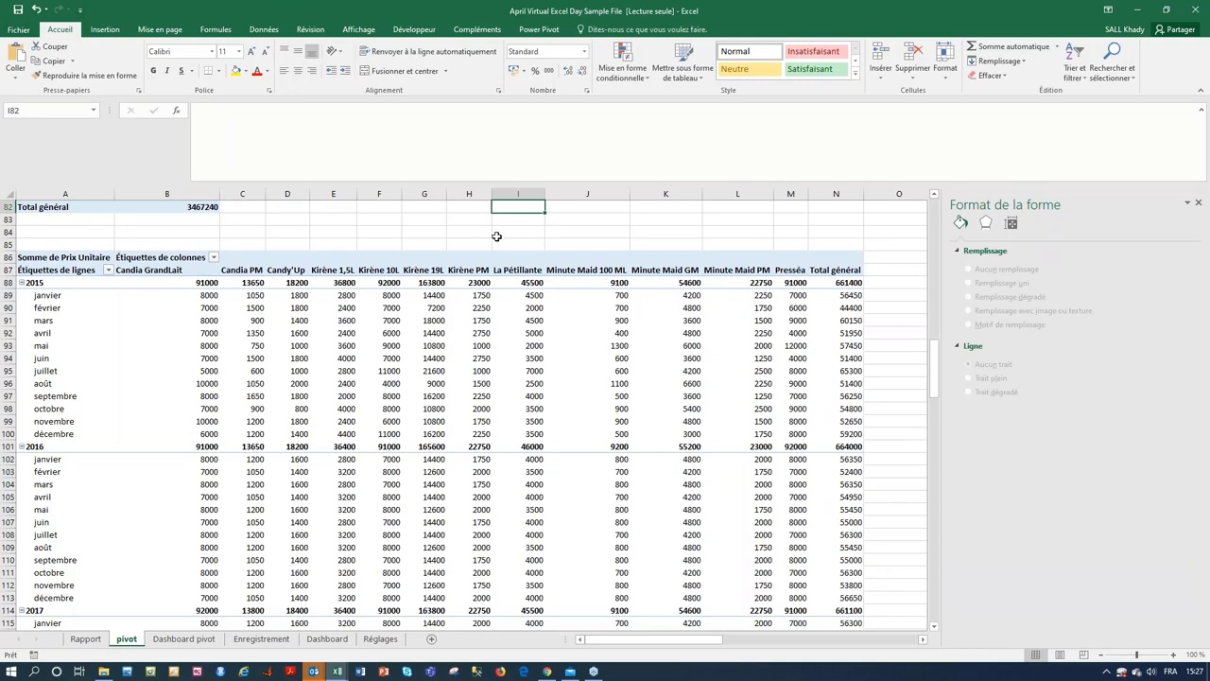
pyautogui.click(108, 29)
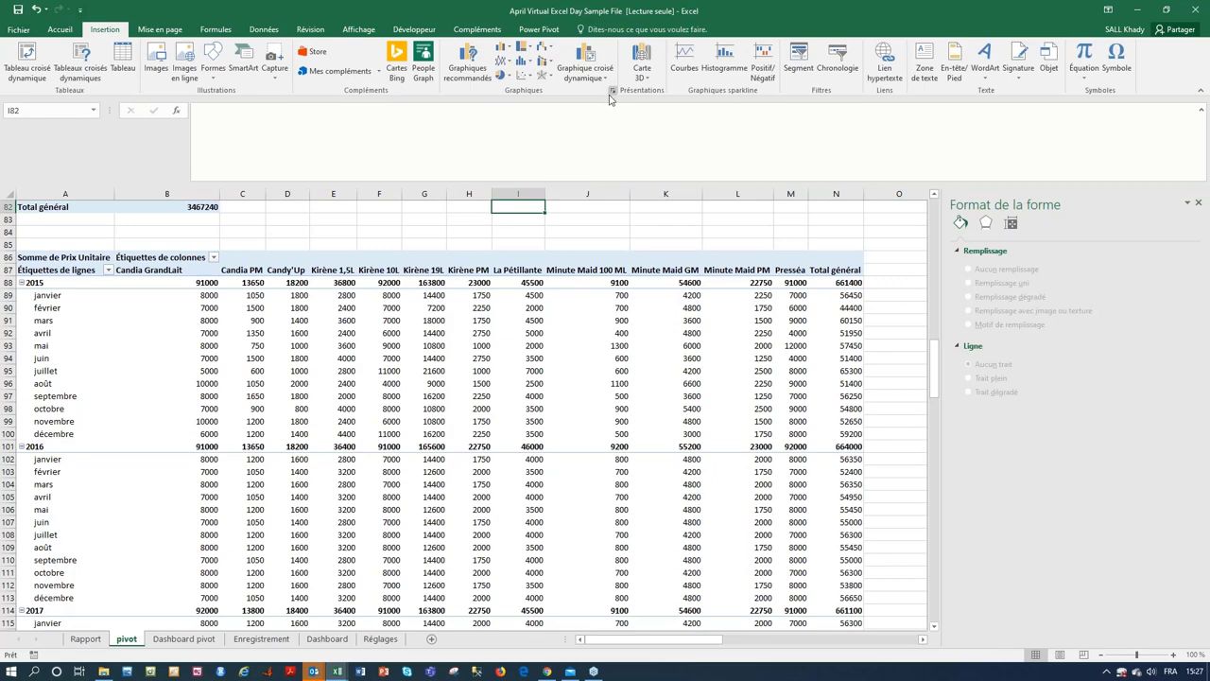
pyautogui.click(404, 305)
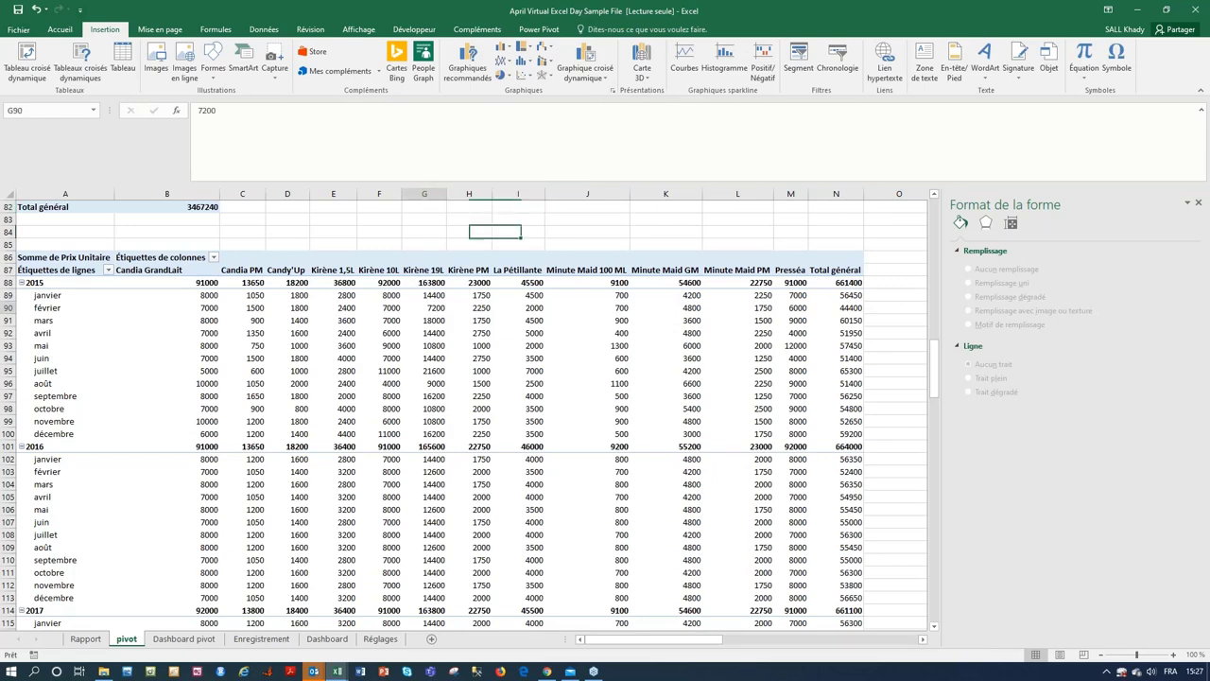
pyautogui.click(613, 92)
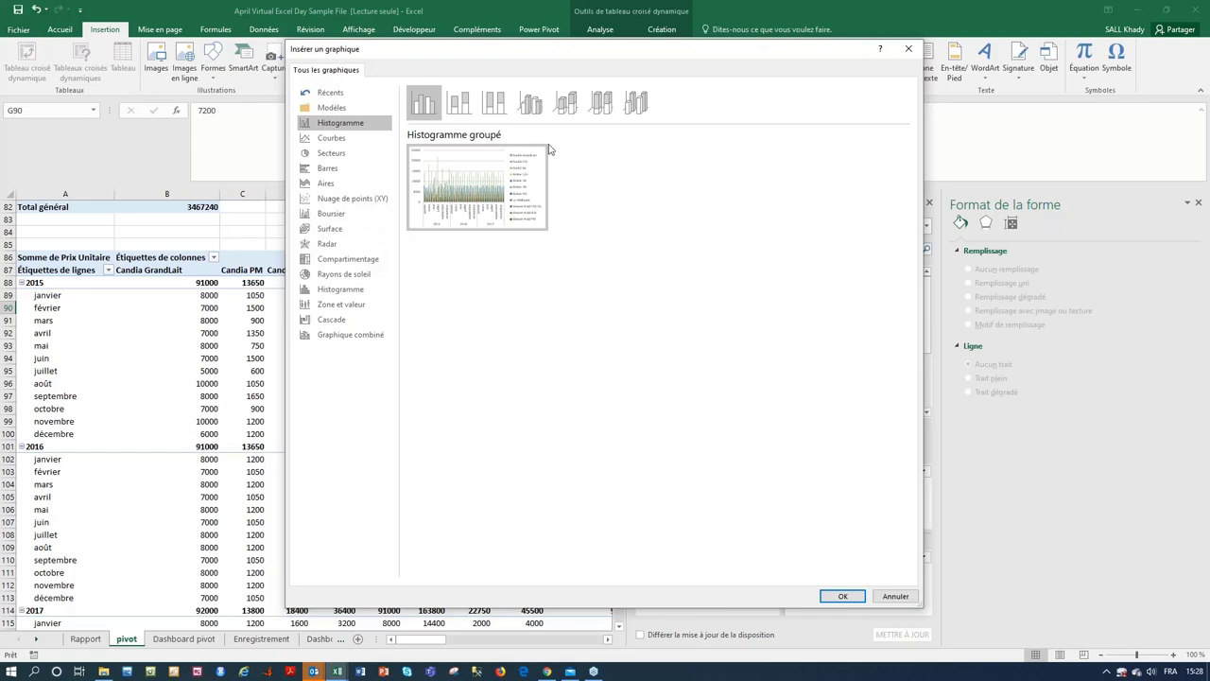
pyautogui.click(908, 48)
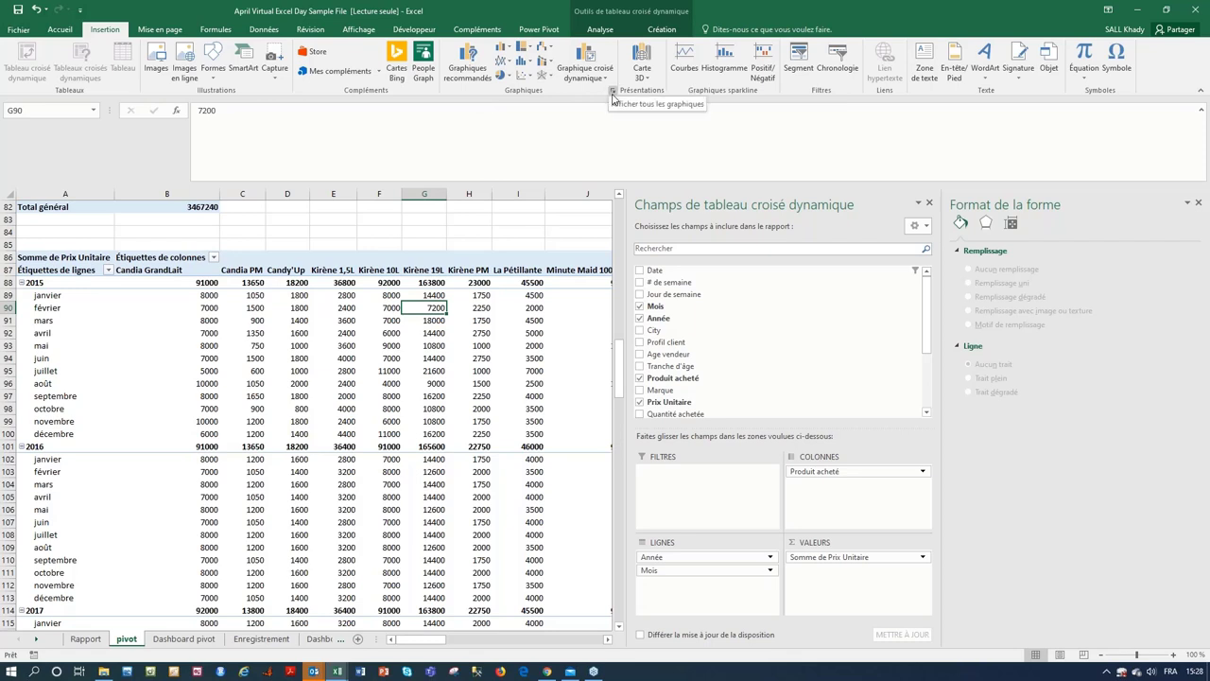
pyautogui.click(612, 91)
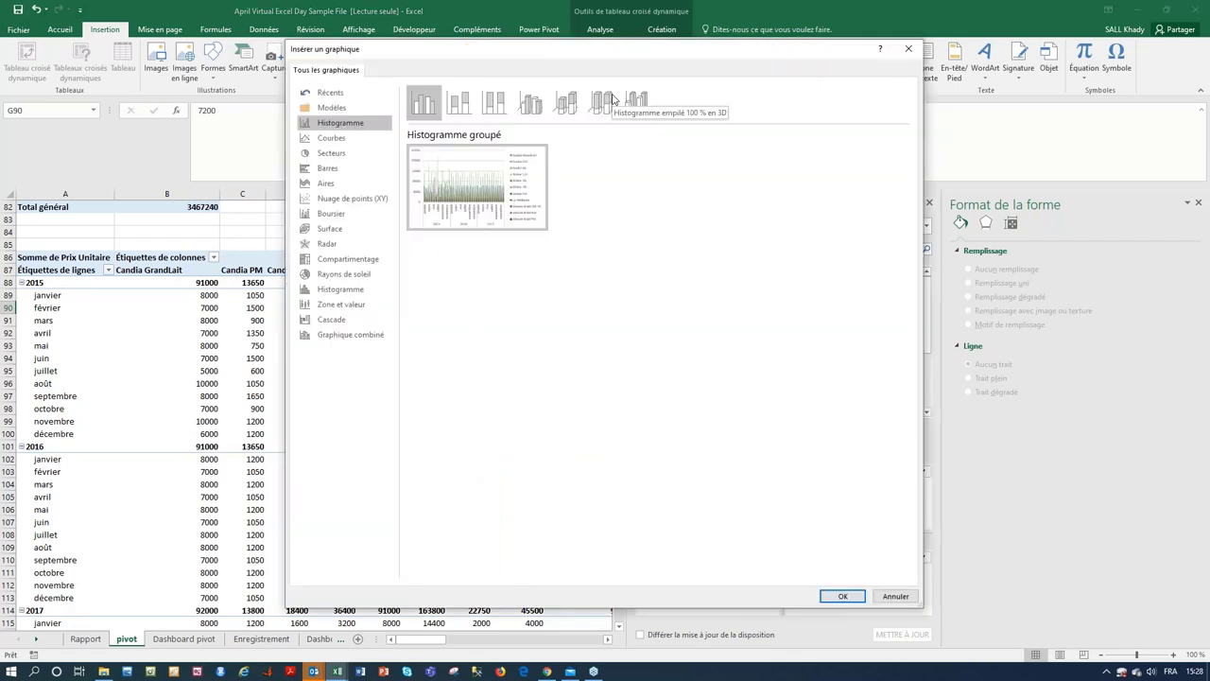
pyautogui.click(907, 52)
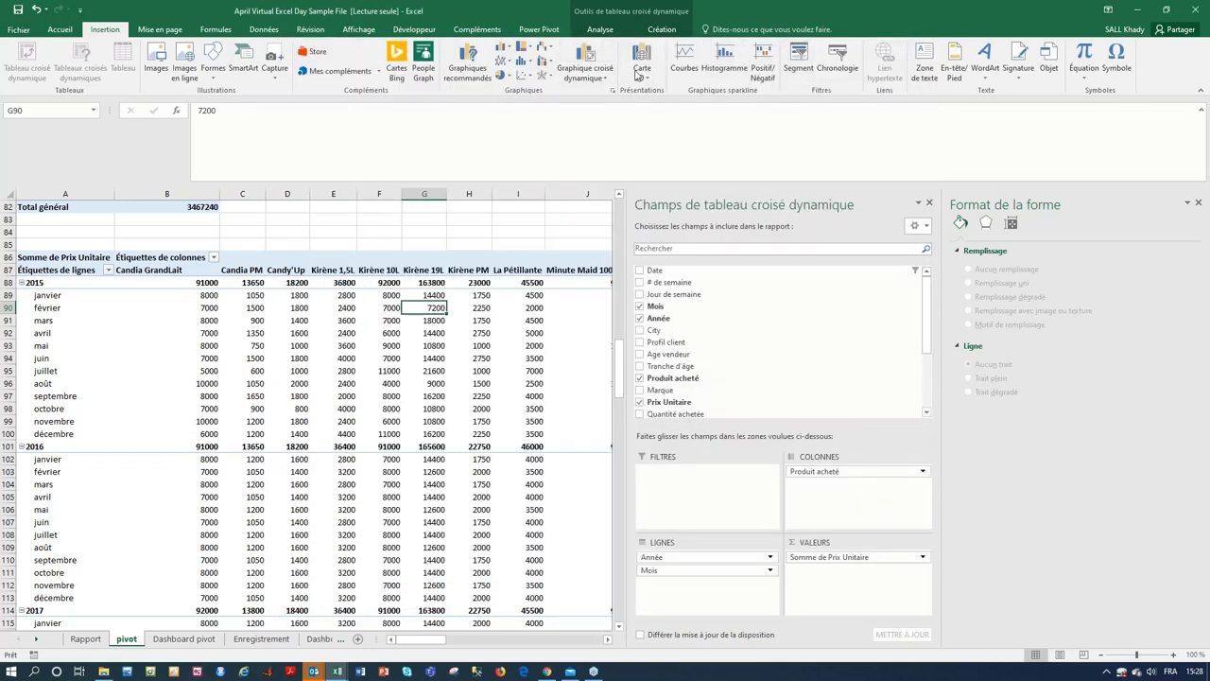
pyautogui.click(641, 74)
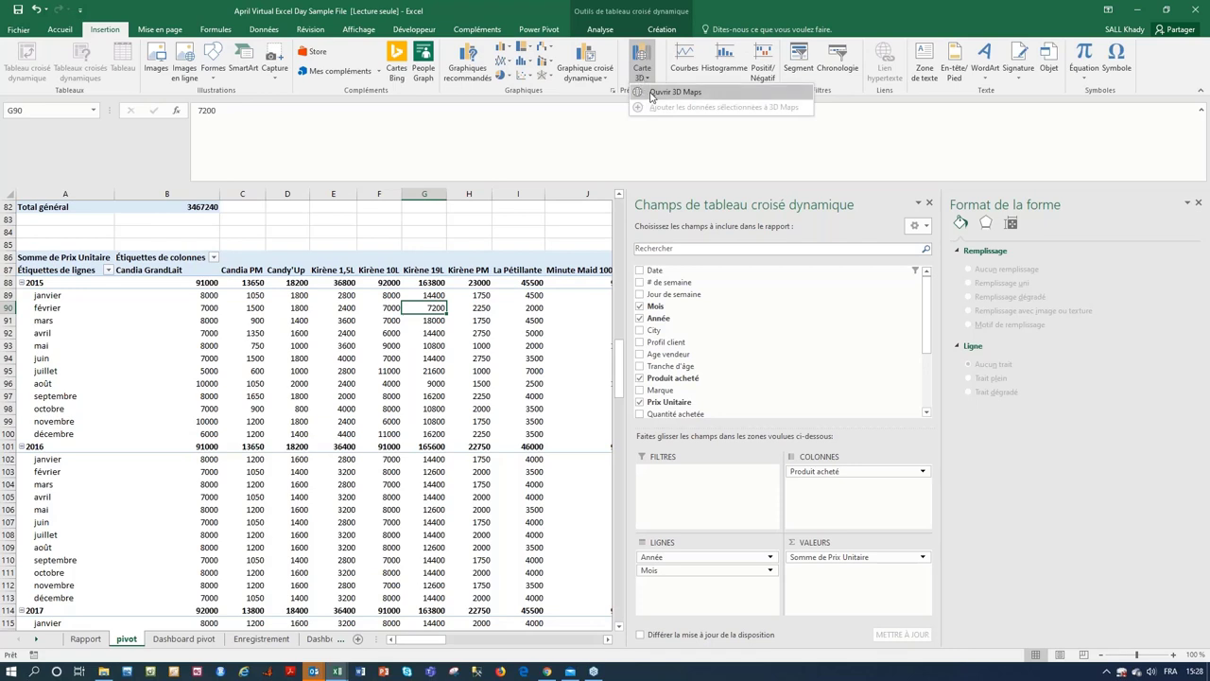
pyautogui.click(654, 93)
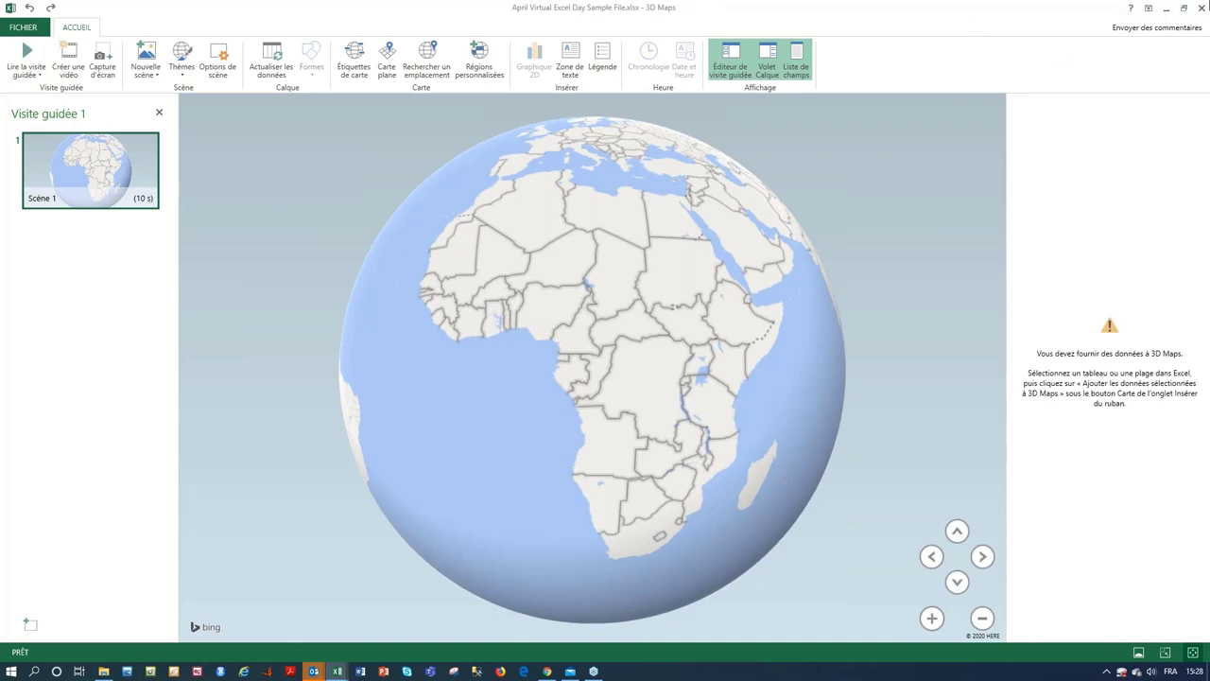
pyautogui.click(1201, 11)
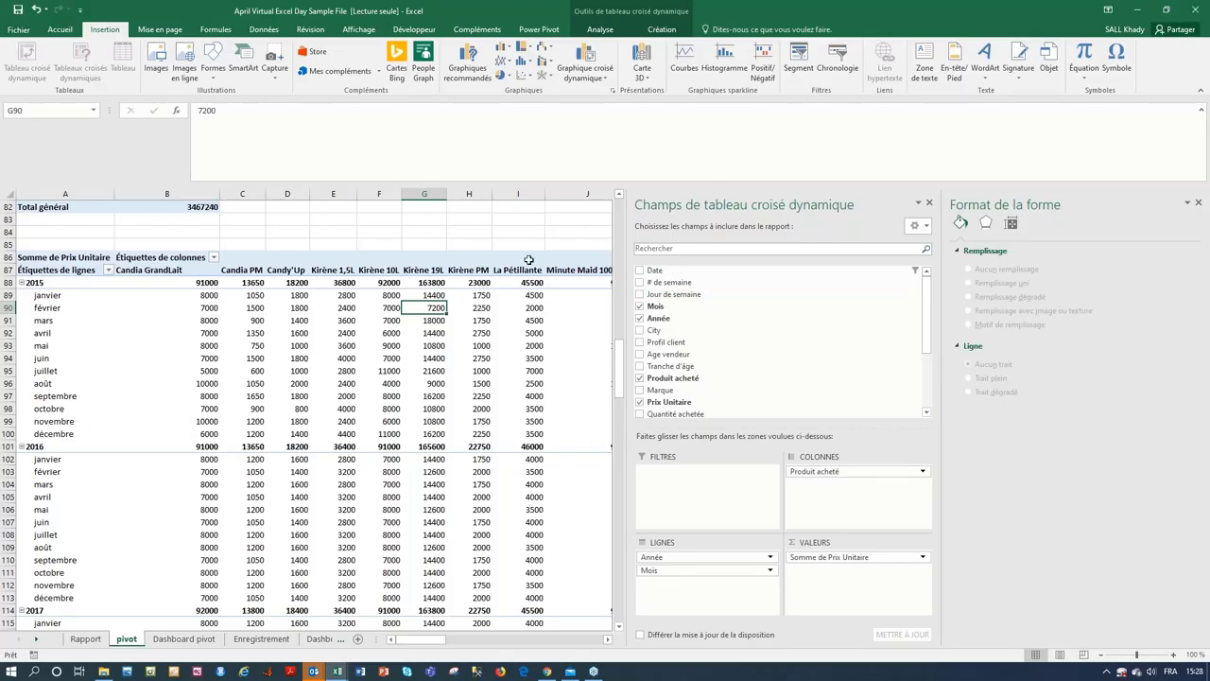
# - Go to the Dashboard pivot sheet and select the Chiffre d'affaire revenue pie chart
pyautogui.click(528, 240)
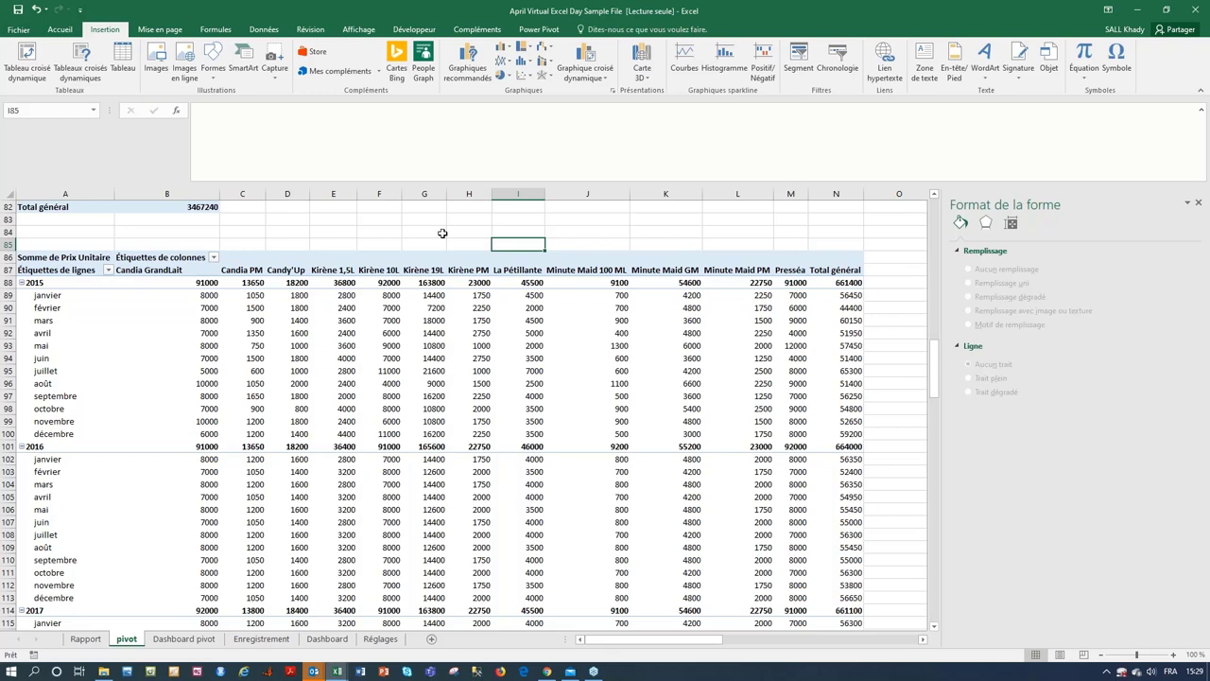
pyautogui.click(346, 642)
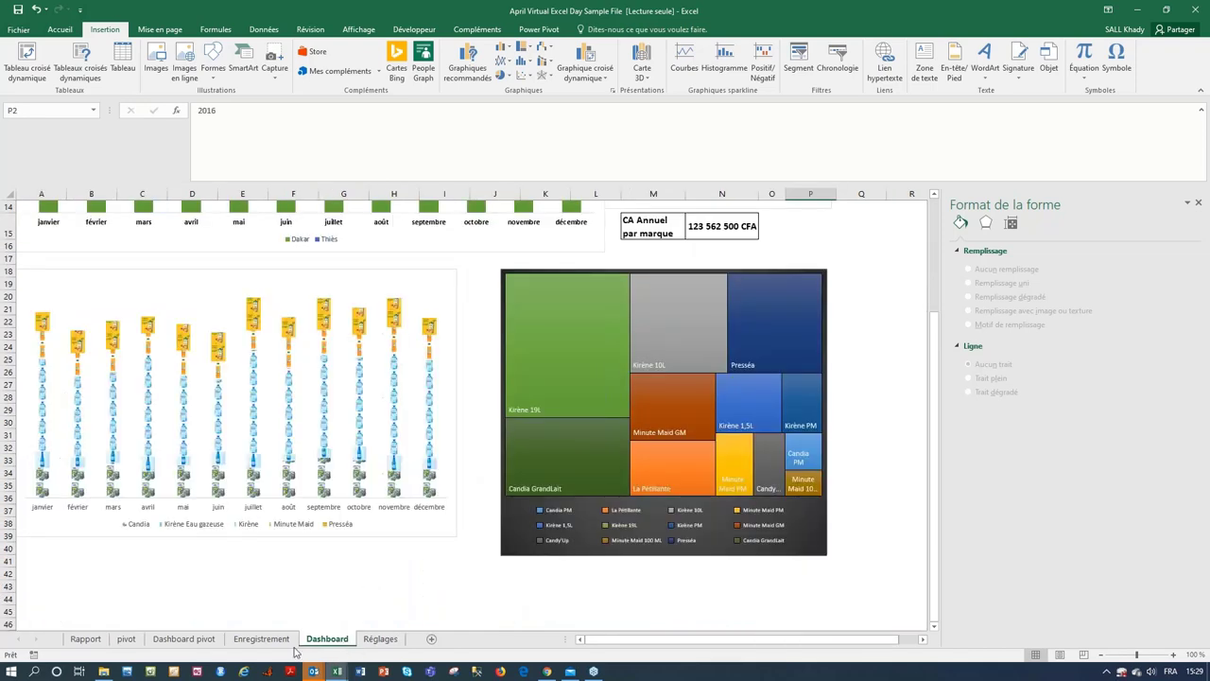
pyautogui.click(208, 640)
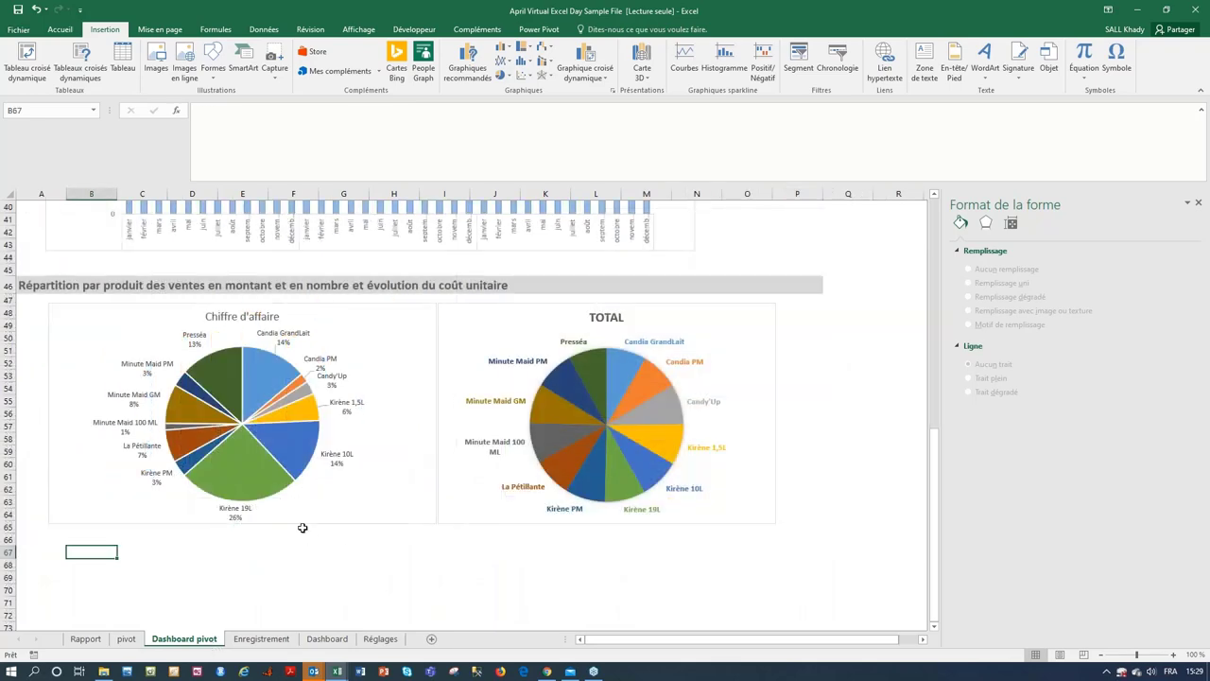
pyautogui.scroll(12, 303, 530)
pyautogui.scroll(-14, 253, 425)
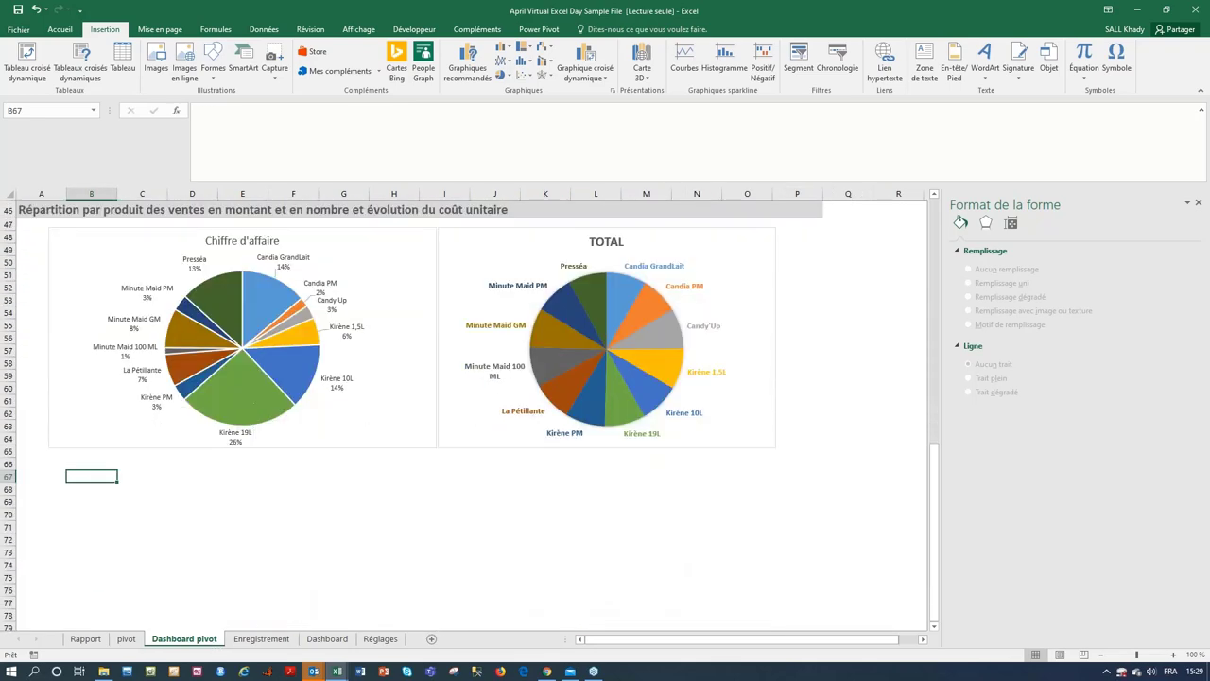
pyautogui.click(253, 424)
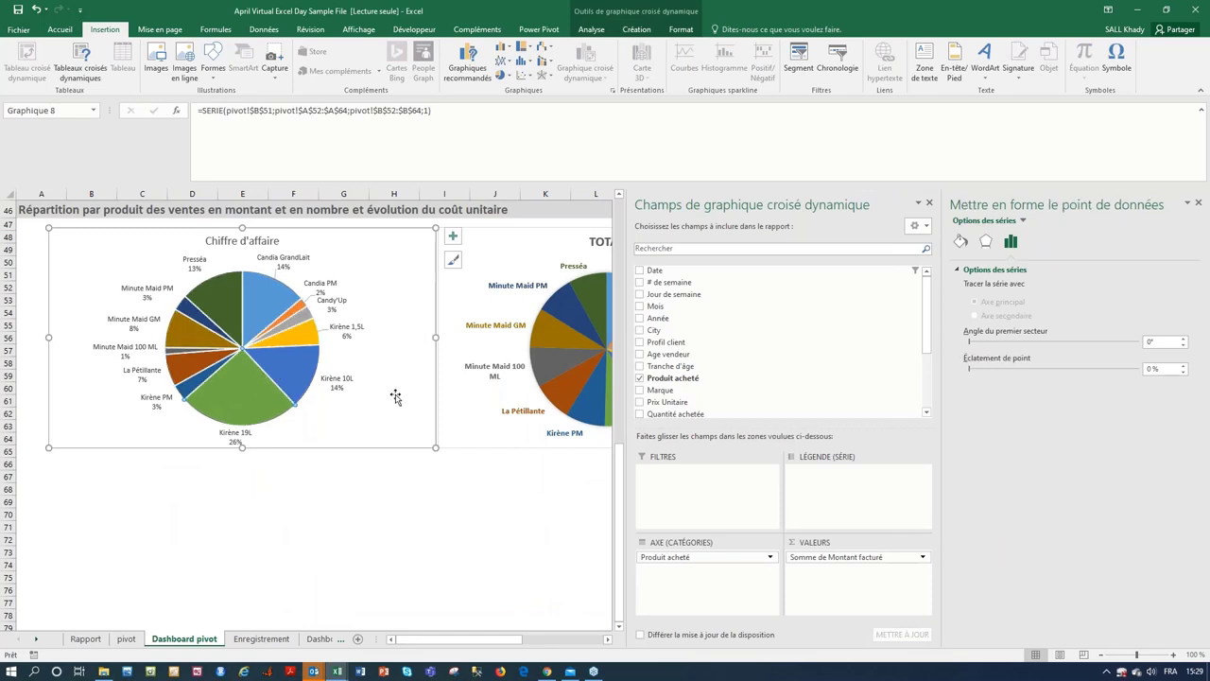
# - Open the chart's format pane with Ctrl+1 and select only the Kirène 19L slice
pyautogui.click(963, 242)
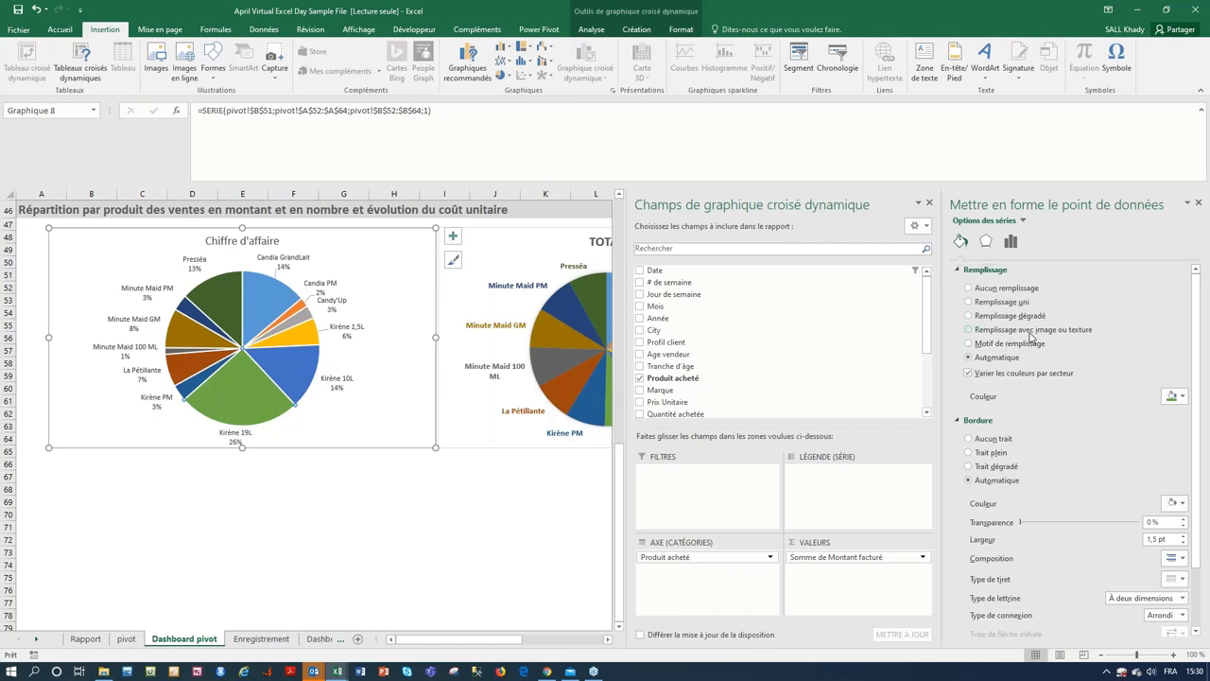
pyautogui.click(248, 486)
pyautogui.hotkey('ctrl', '1')
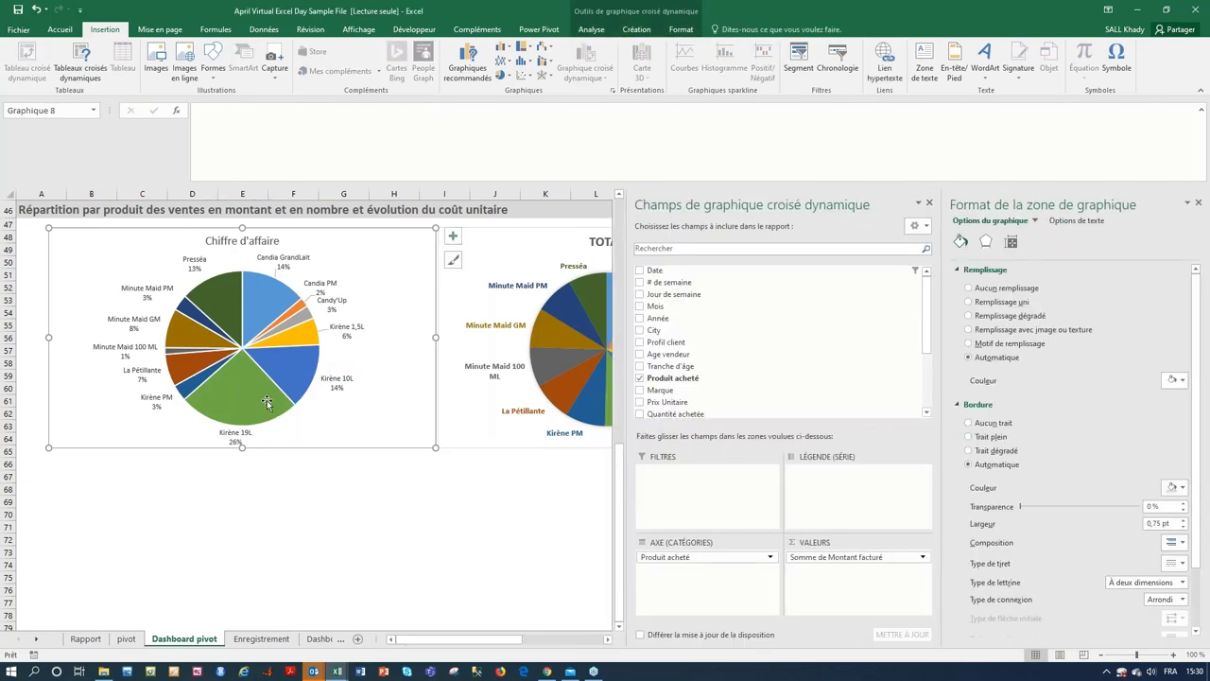
pyautogui.click(242, 350)
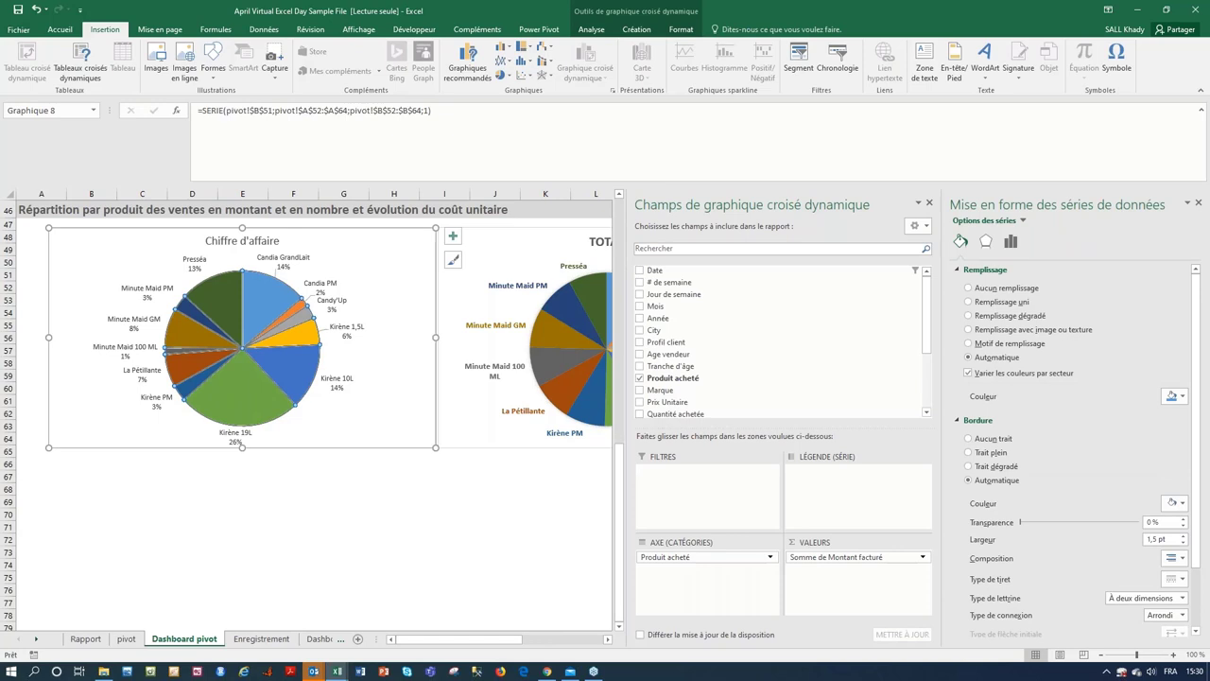
pyautogui.click(241, 382)
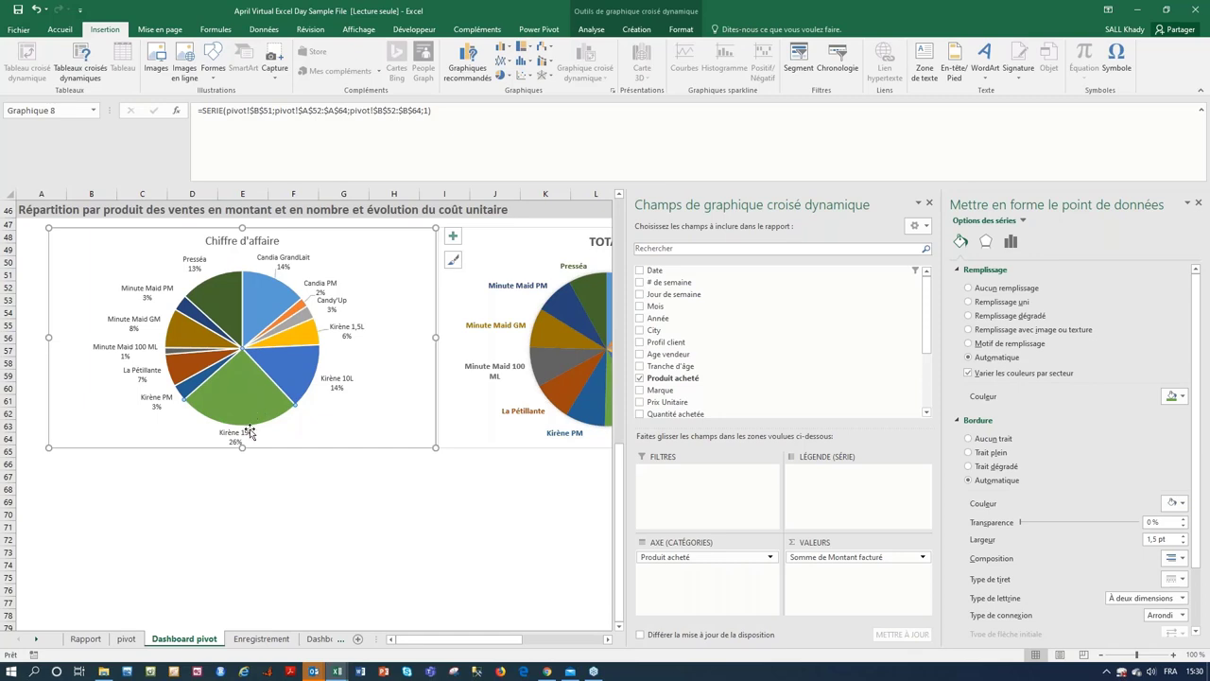
# - Set the Kirène 19L slice to Picture or texture fill and browse the Texture gallery
pyautogui.moveTo(255, 417)
pyautogui.click(969, 329)
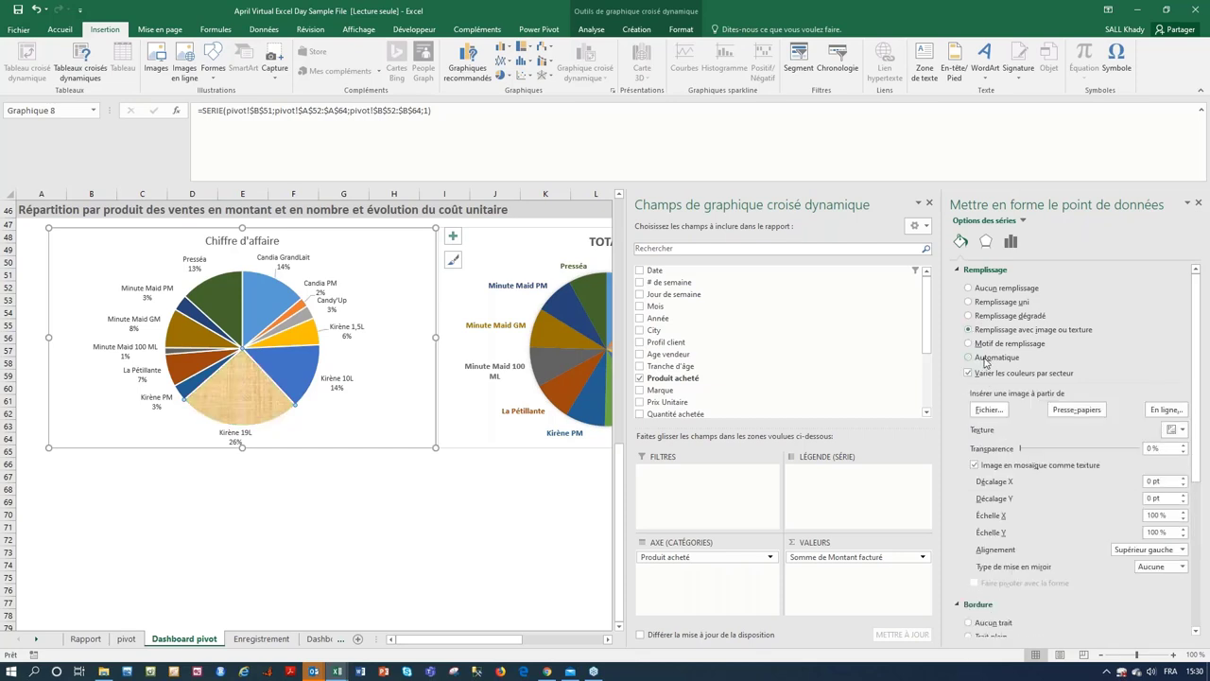
pyautogui.scroll(-3, 1044, 403)
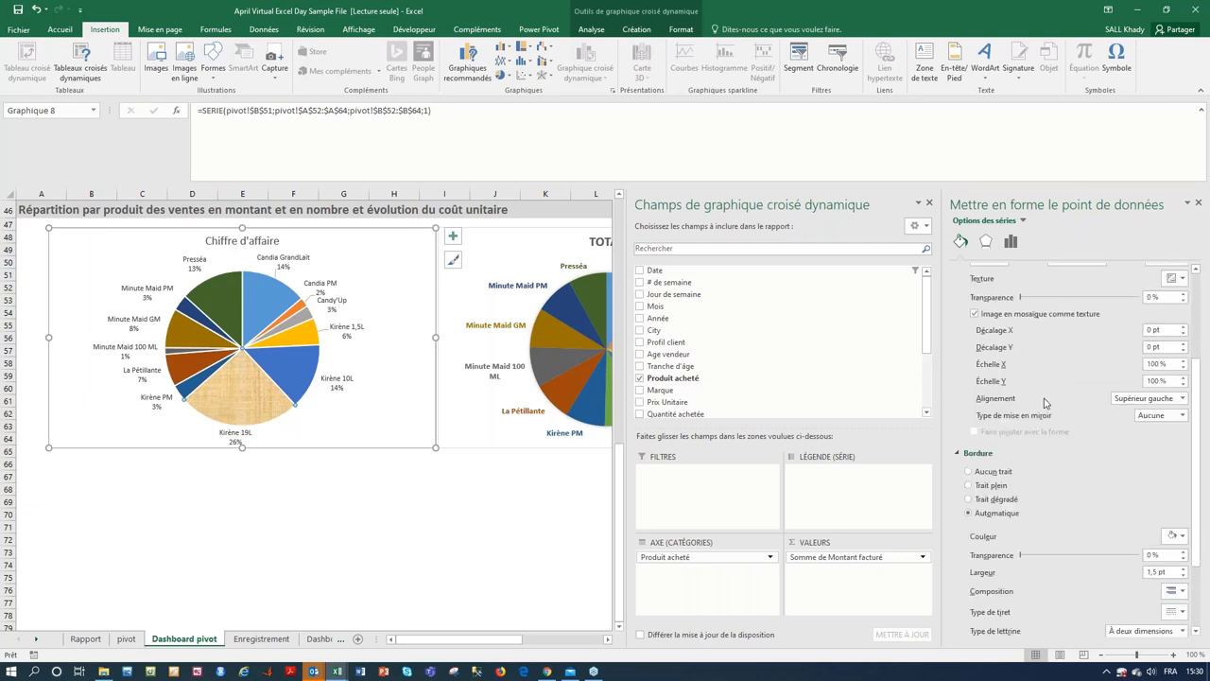
pyautogui.scroll(3, 1045, 402)
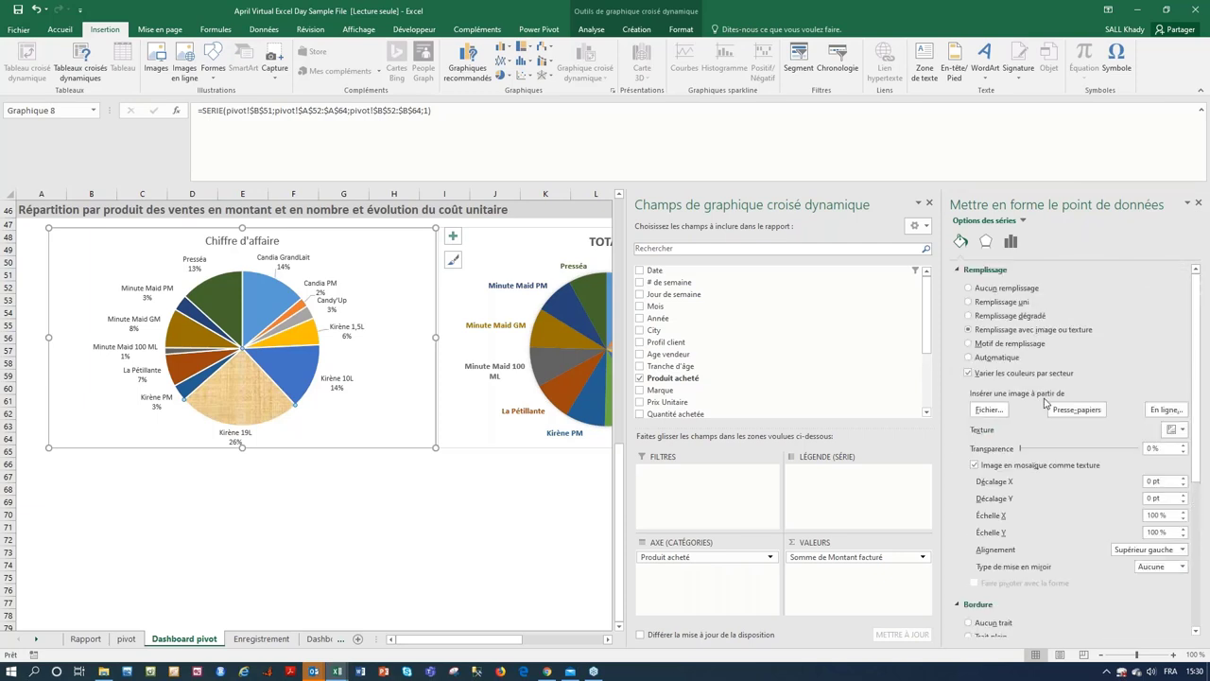
pyautogui.click(1183, 430)
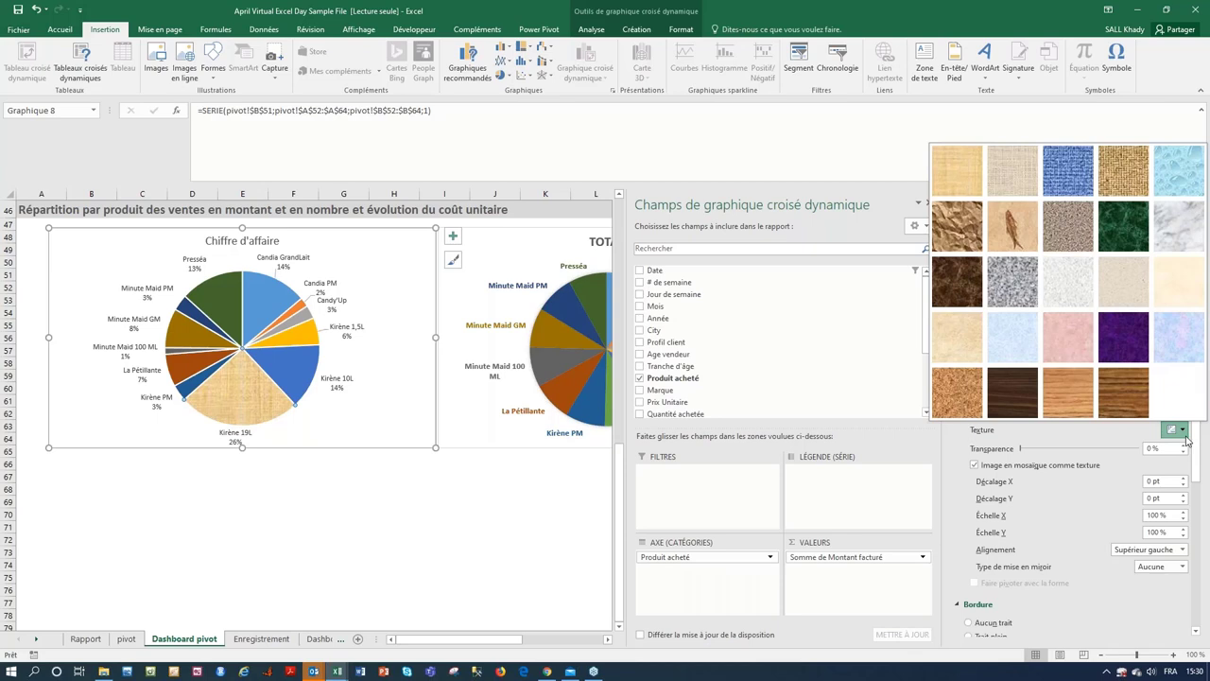
pyautogui.click(1185, 438)
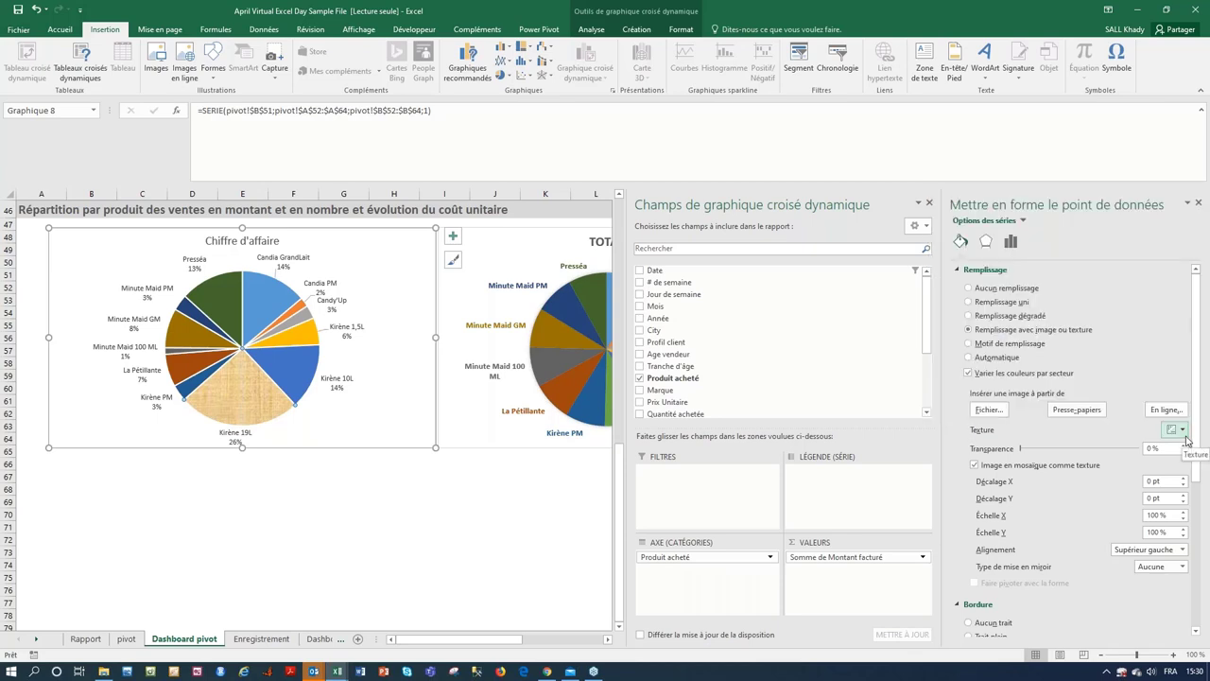
# - Fill the Kirène 19L slice with the Capture picture, stretched rather than tiled
pyautogui.click(988, 410)
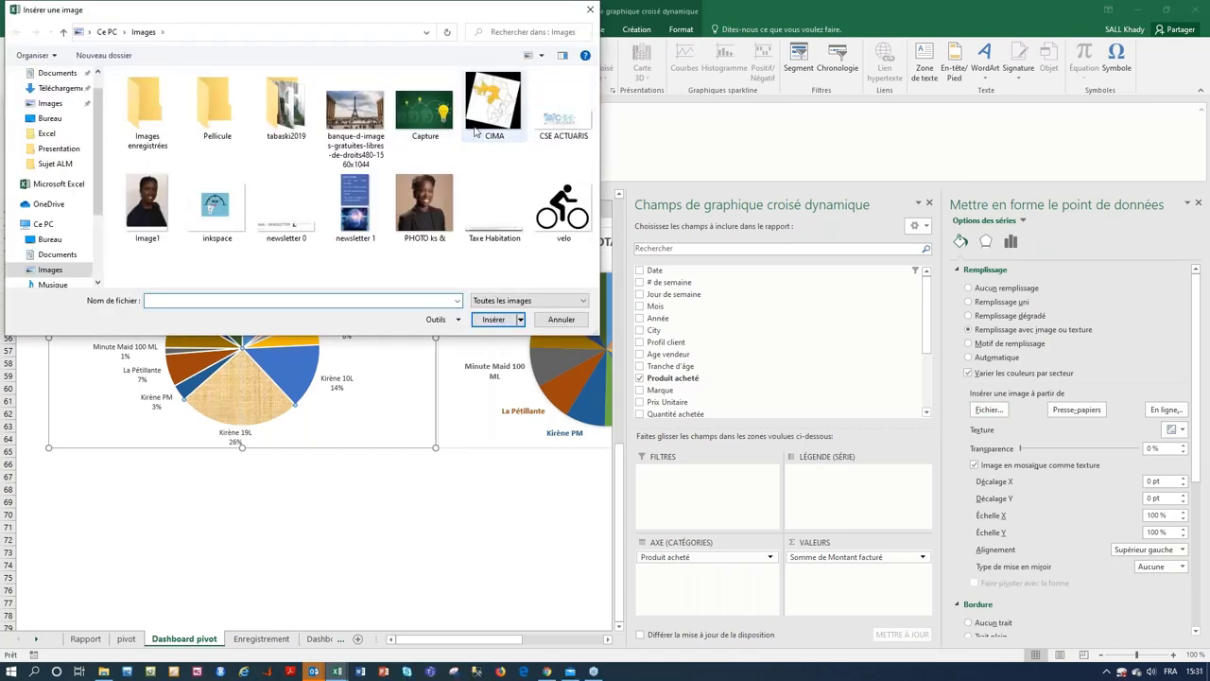
pyautogui.click(434, 111)
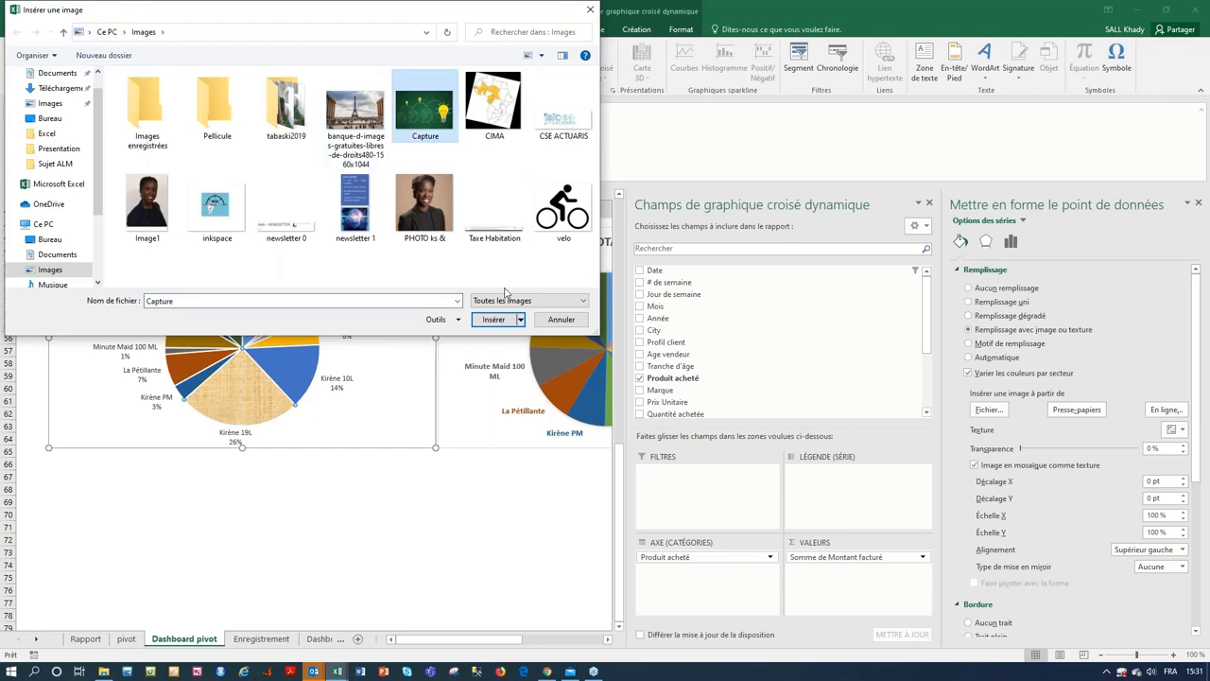
pyautogui.click(493, 320)
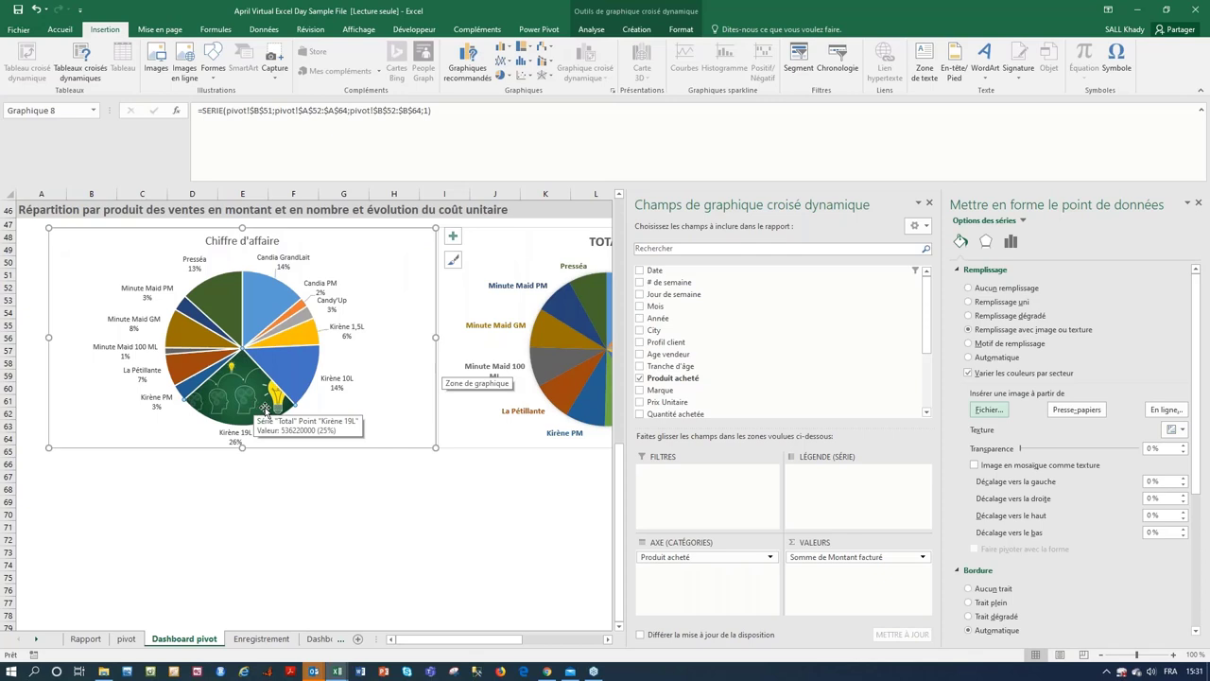
pyautogui.click(975, 465)
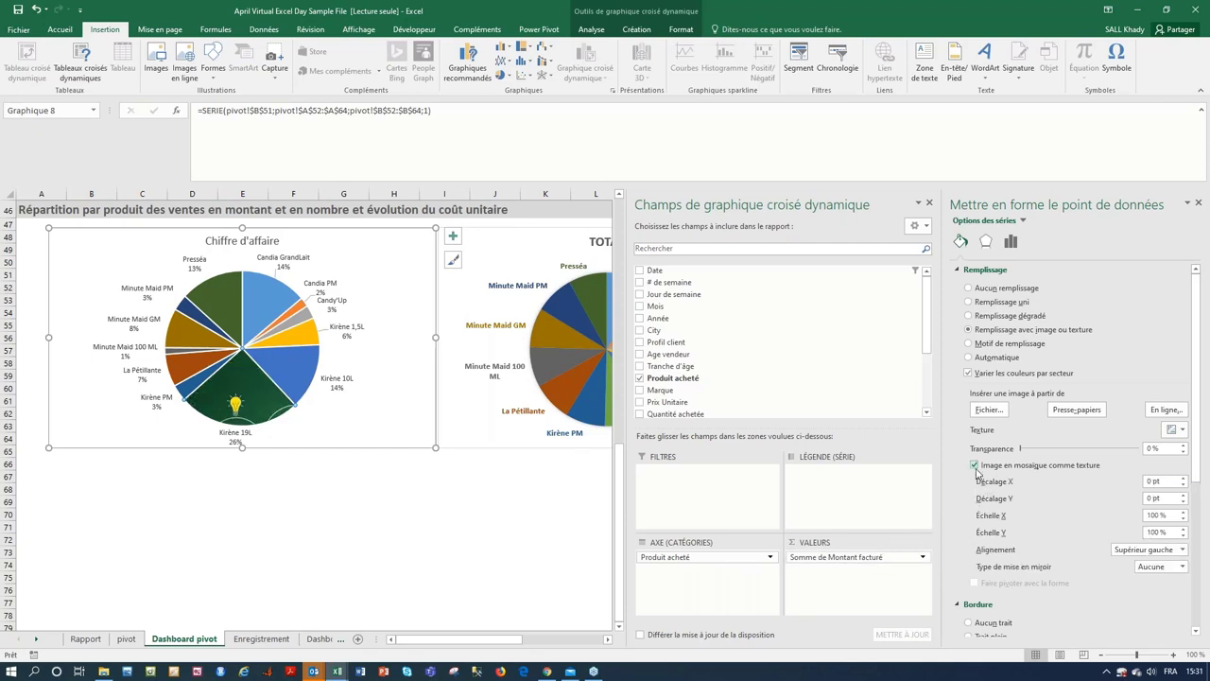
pyautogui.click(974, 465)
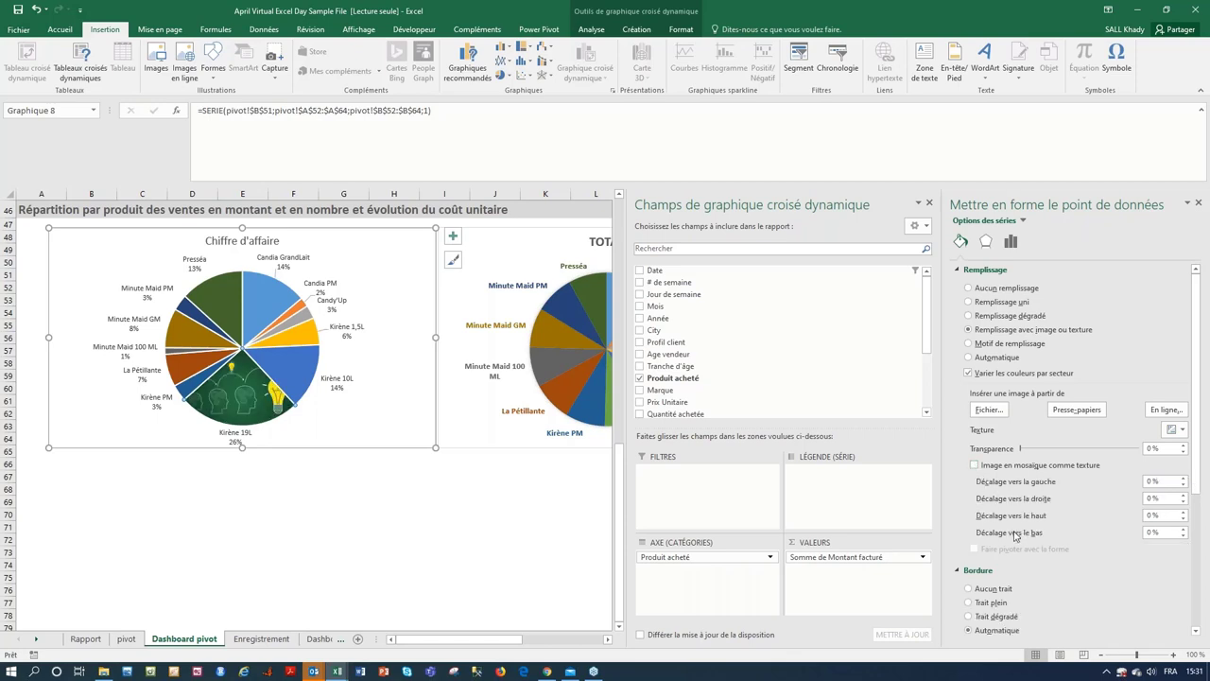
# - Adjust the Transparence of the slice's picture fill
pyautogui.scroll(-4, 1015, 535)
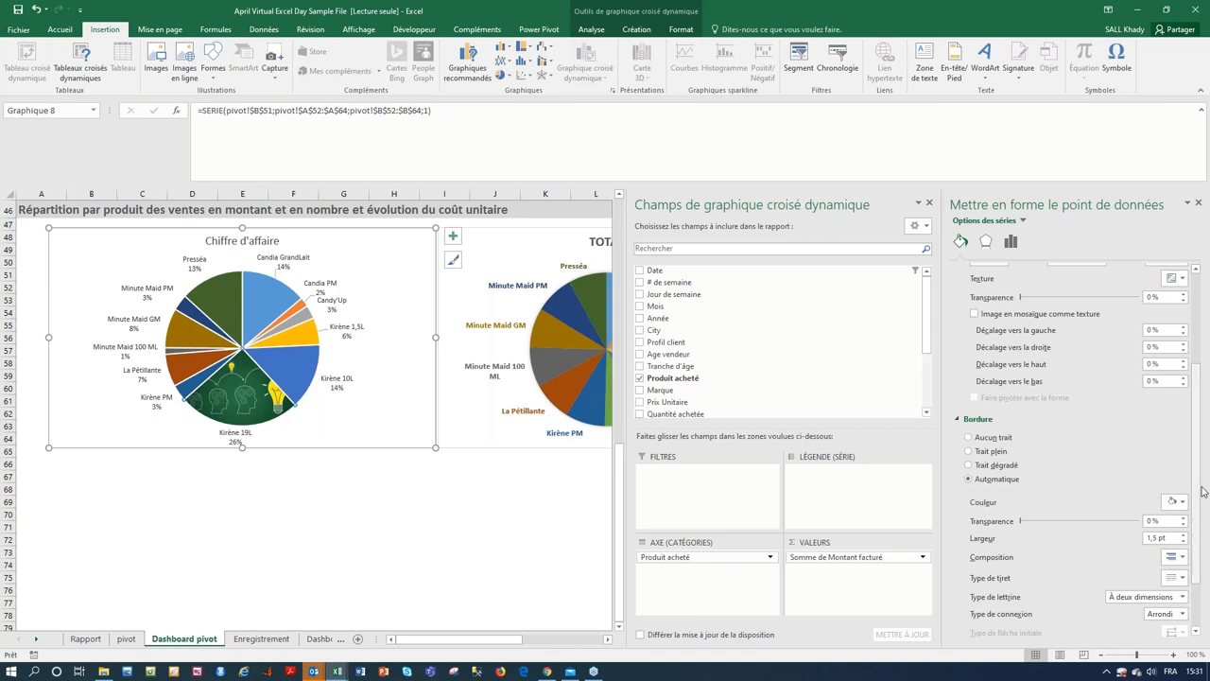
pyautogui.moveTo(1189, 448); pyautogui.dragTo(1203, 398)
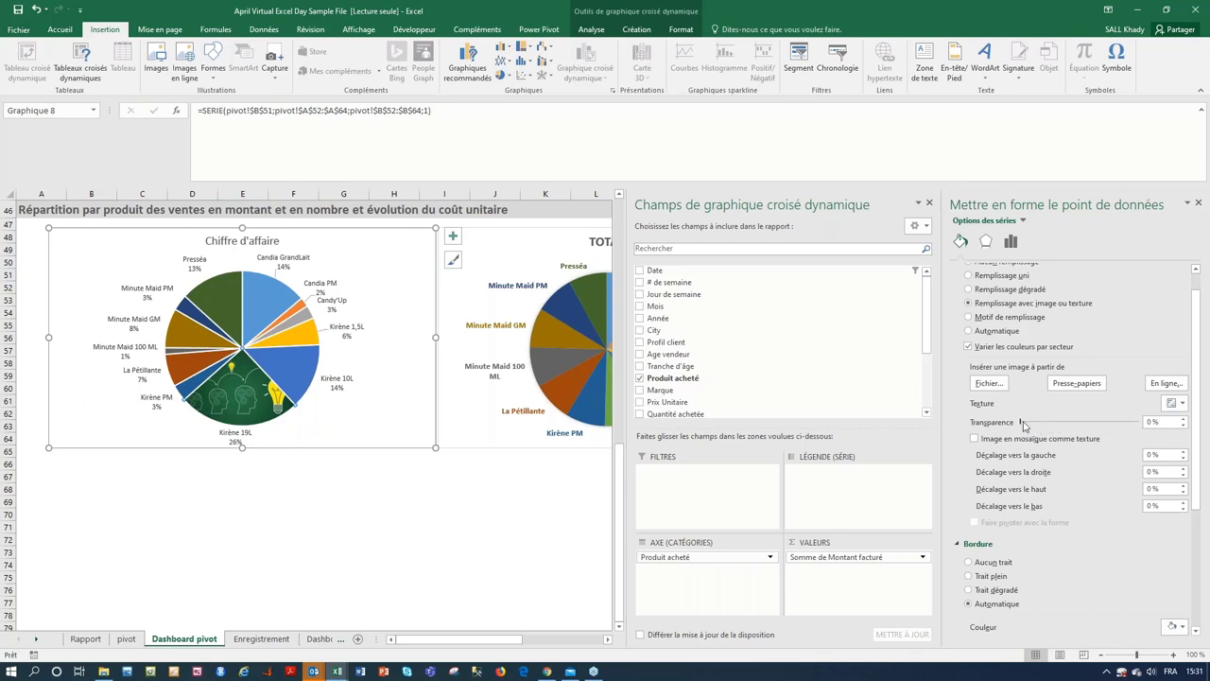
pyautogui.moveTo(1021, 422)
pyautogui.mouseDown()
pyautogui.moveTo(1068, 436)
pyautogui.moveTo(1016, 427)
pyautogui.mouseUp()
# - Reselect the chart area and view its shadow and glow Effects options
pyautogui.click(304, 432)
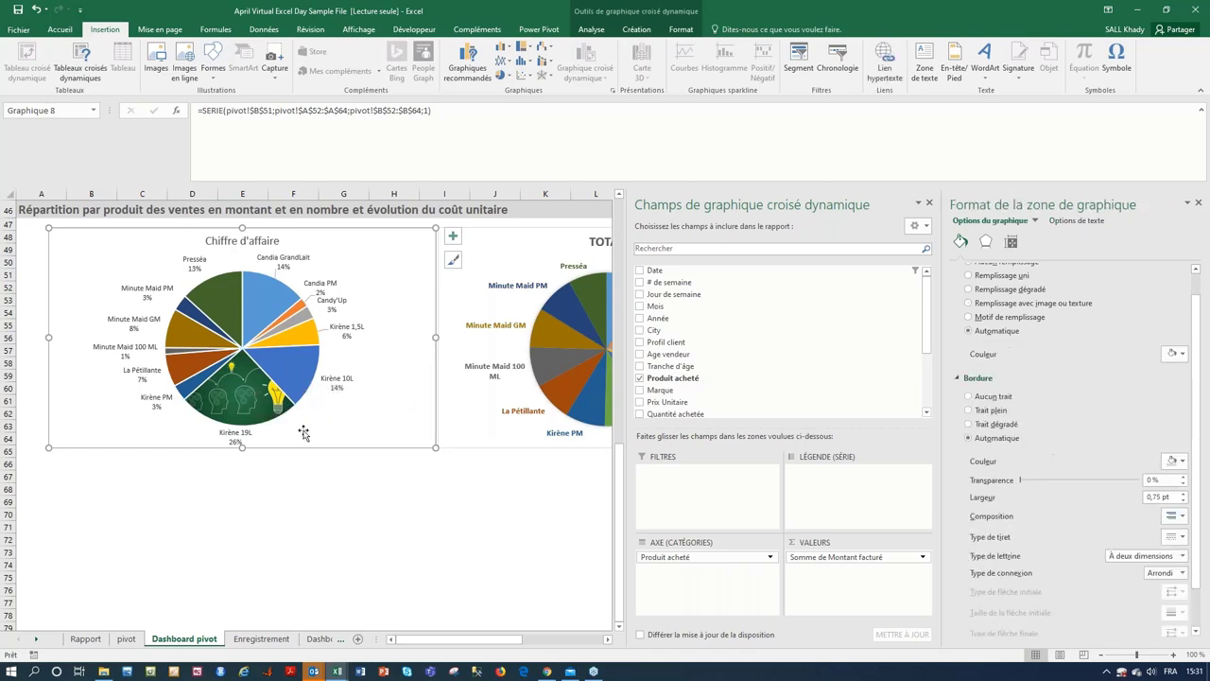
pyautogui.click(277, 375)
pyautogui.click(348, 427)
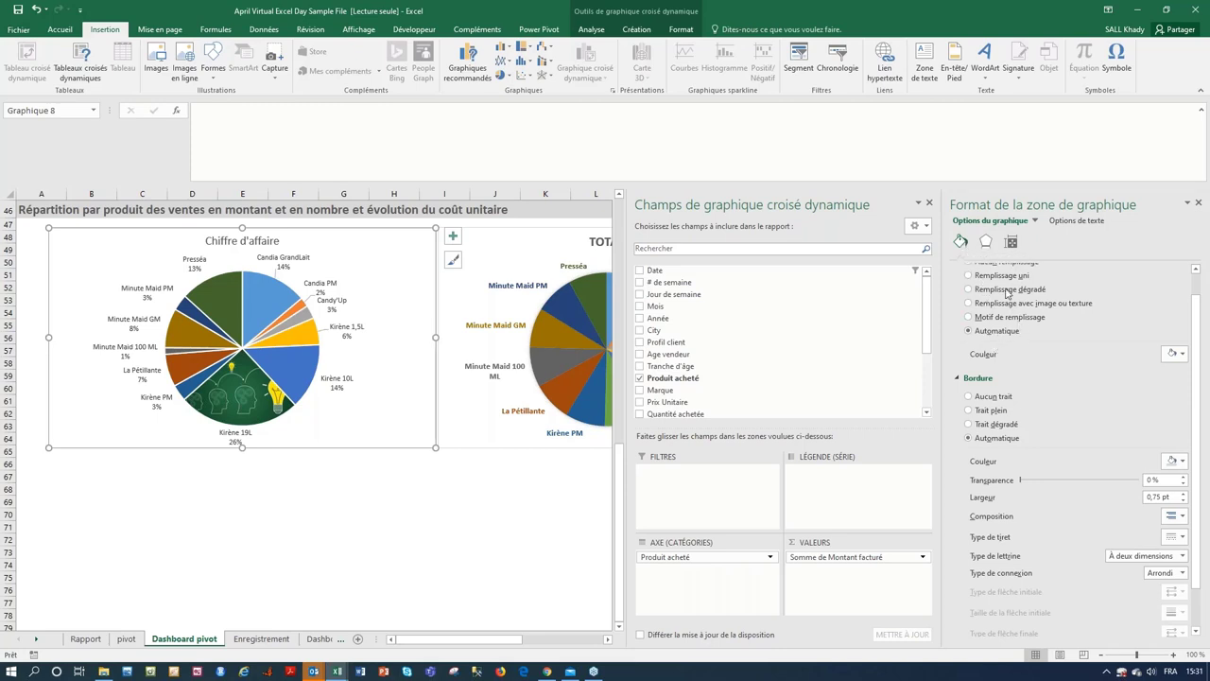
pyautogui.click(988, 243)
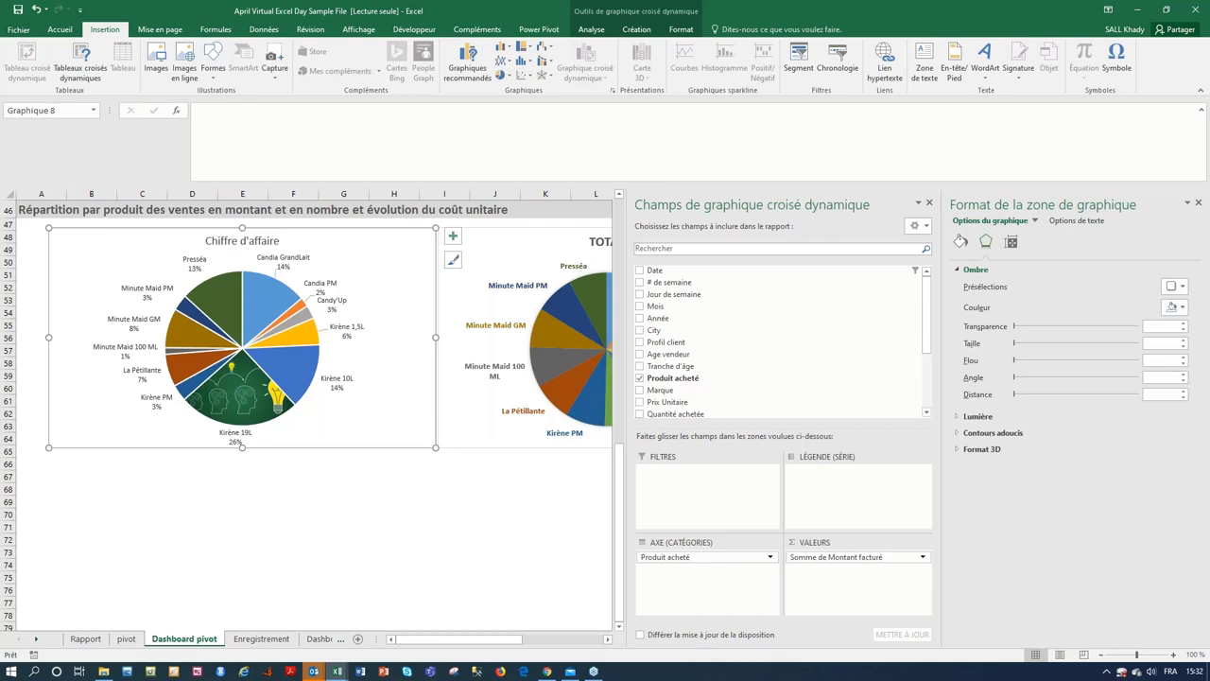
# - Deselect the chart, pick 2016 then 2017 in the Année slicer, and return to the pies
pyautogui.click(394, 489)
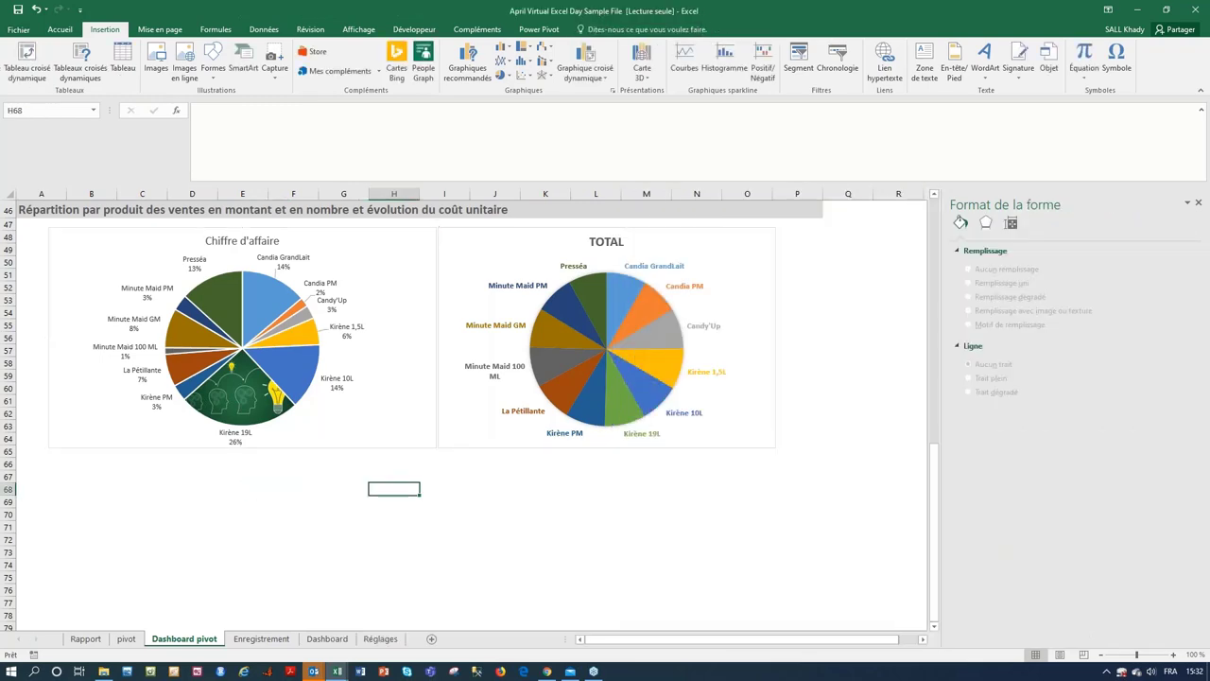
pyautogui.scroll(8, 463, 416)
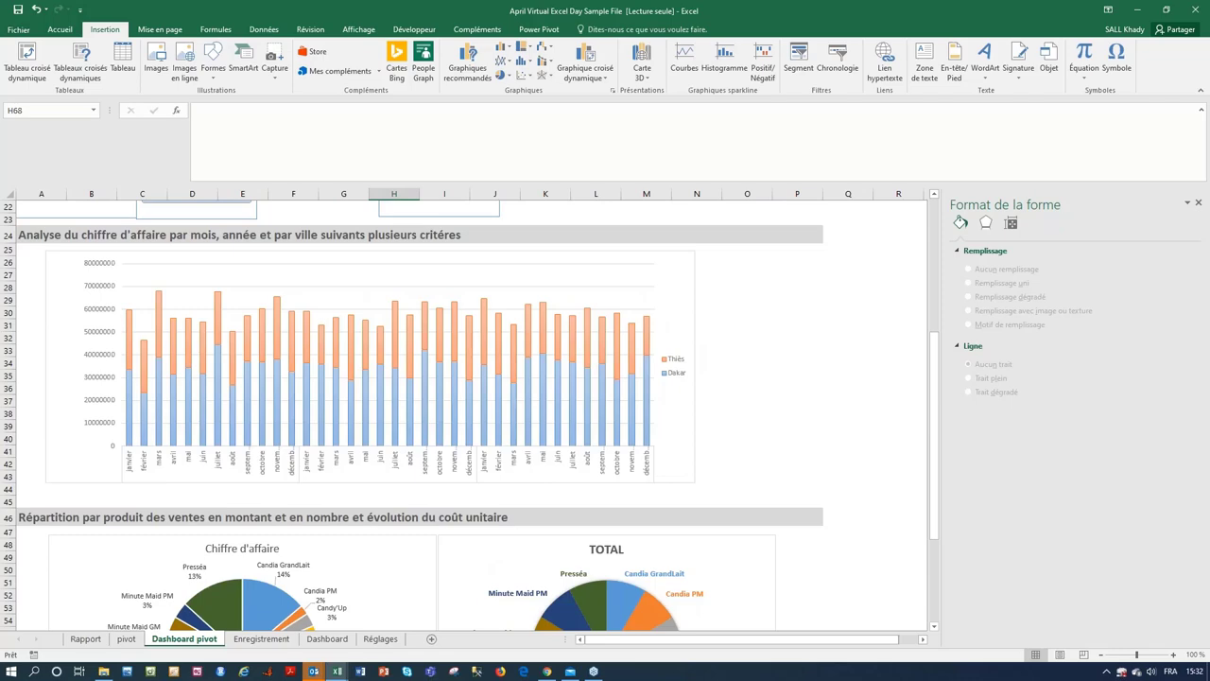
pyautogui.scroll(-2, 416, 416)
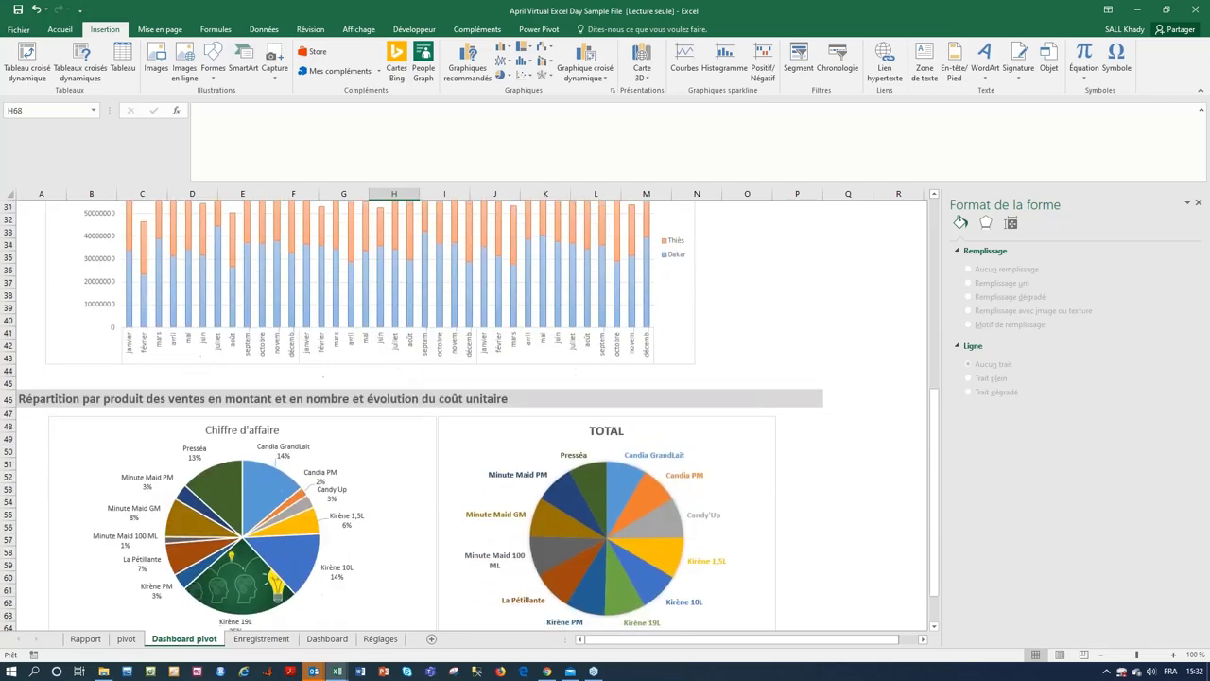
pyautogui.scroll(4, 416, 416)
pyautogui.scroll(5, 233, 434)
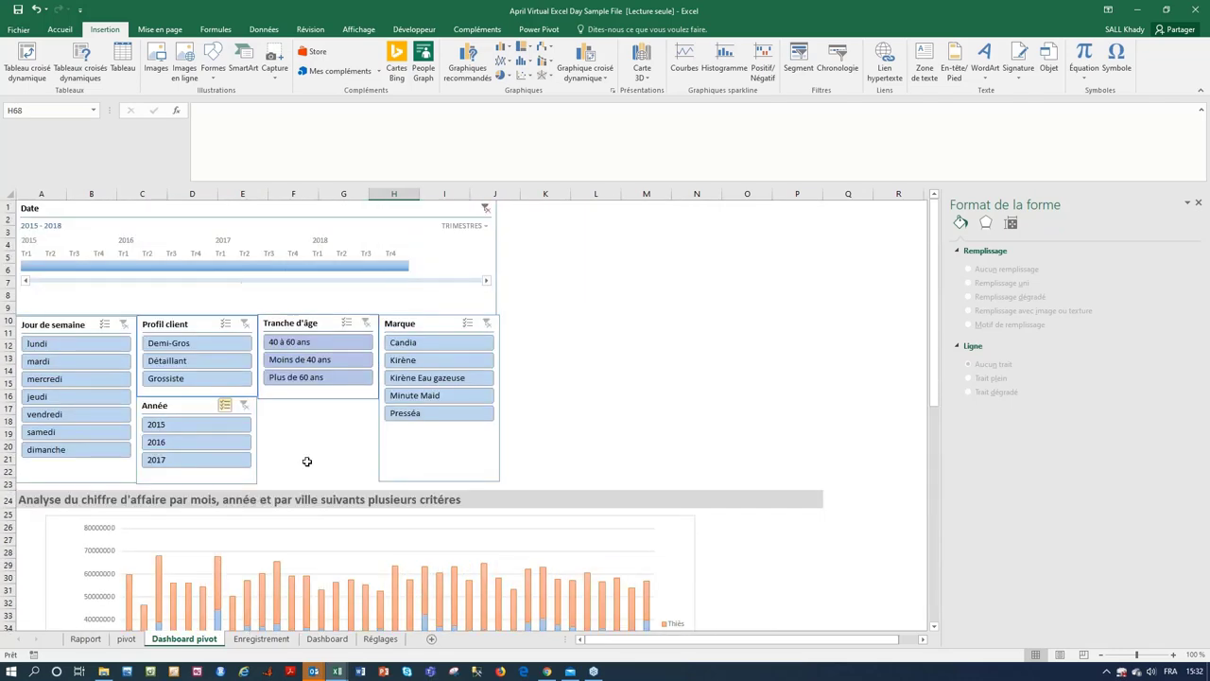
pyautogui.click(234, 440)
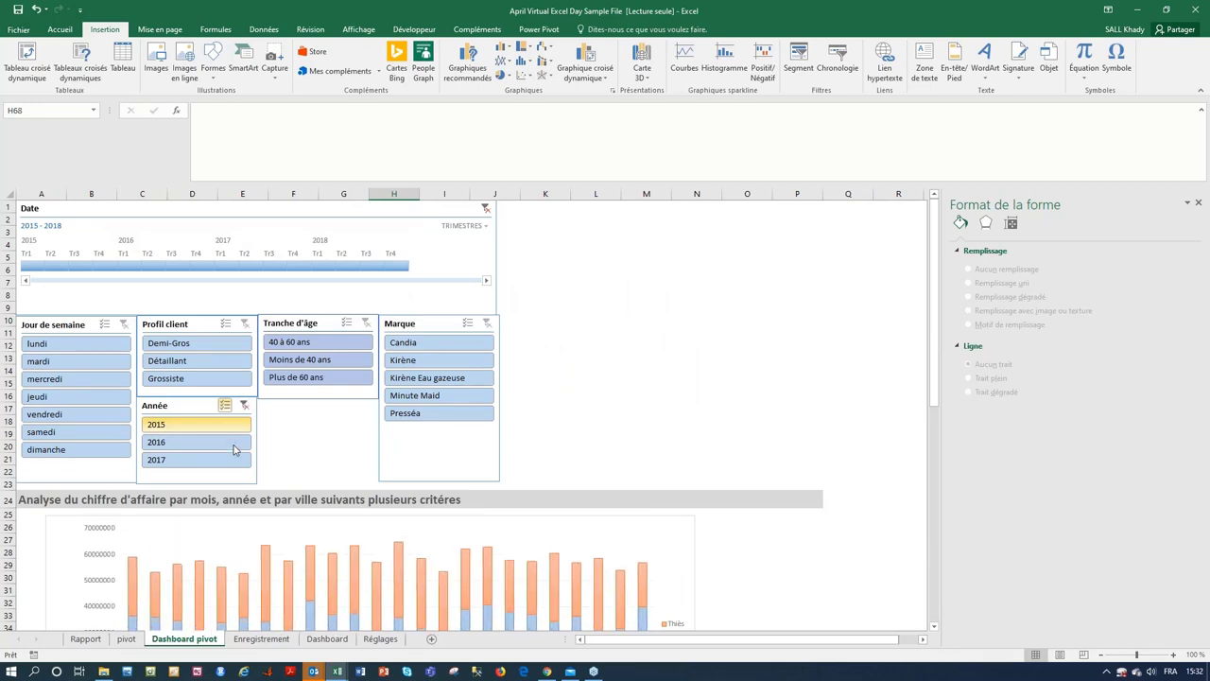
pyautogui.click(236, 459)
pyautogui.scroll(-11, 236, 459)
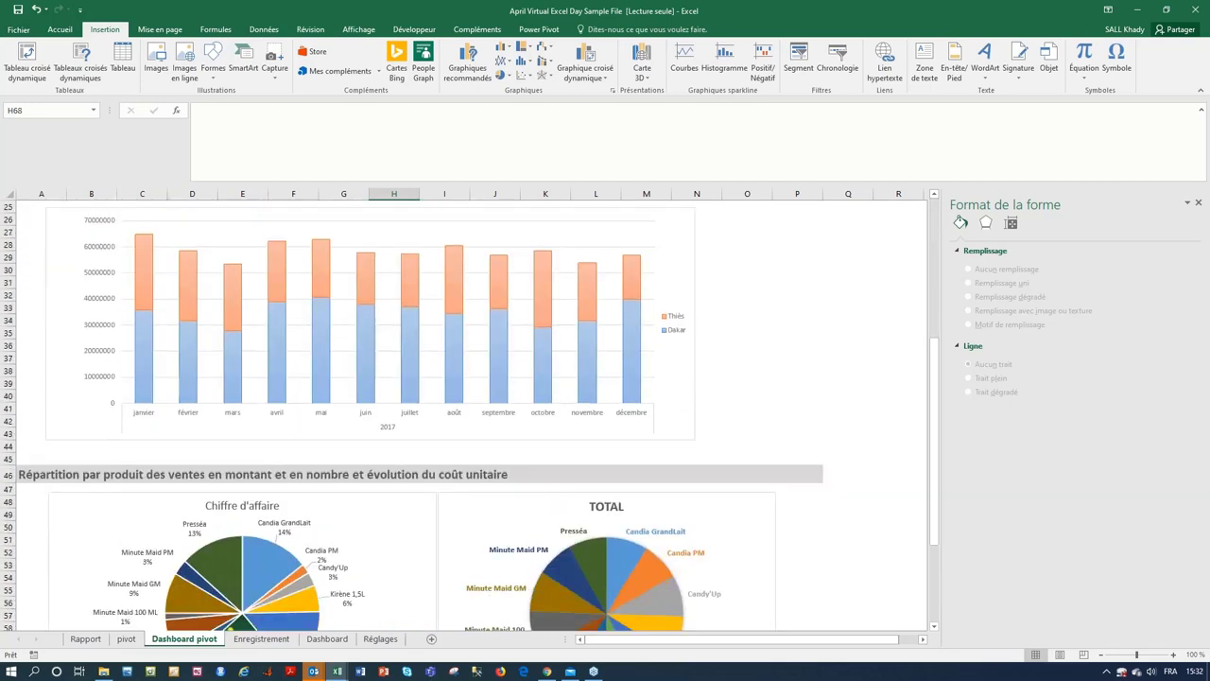
pyautogui.scroll(-3, 235, 458)
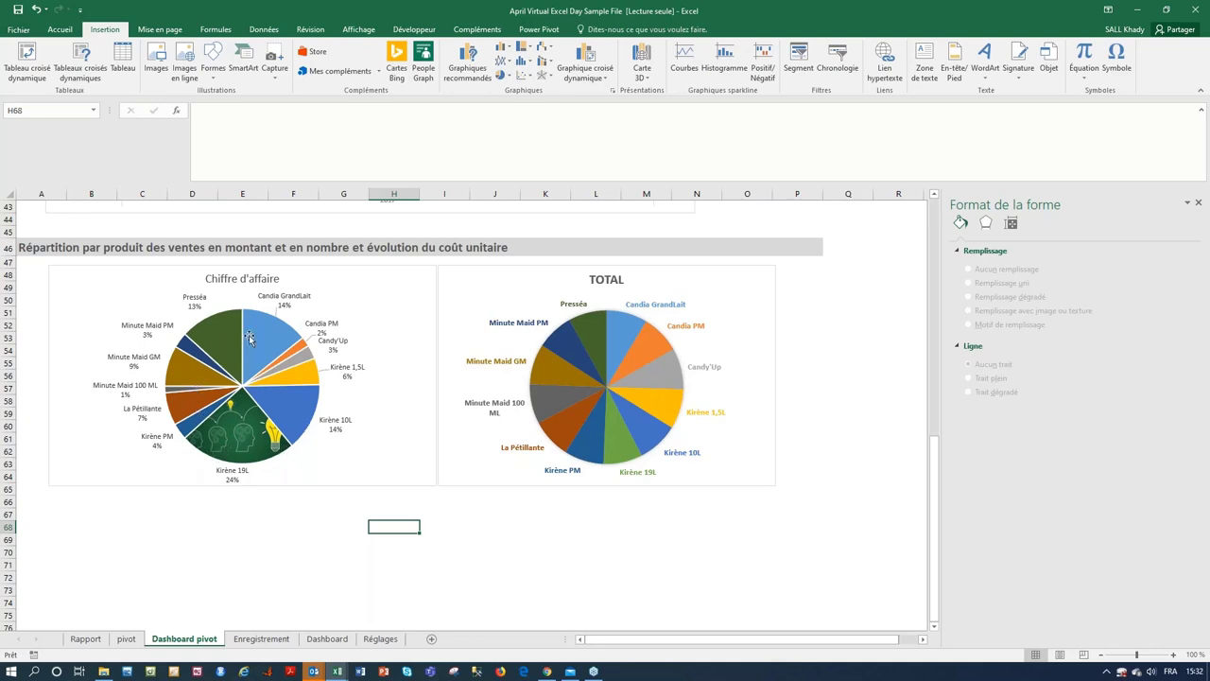
pyautogui.moveTo(274, 437)
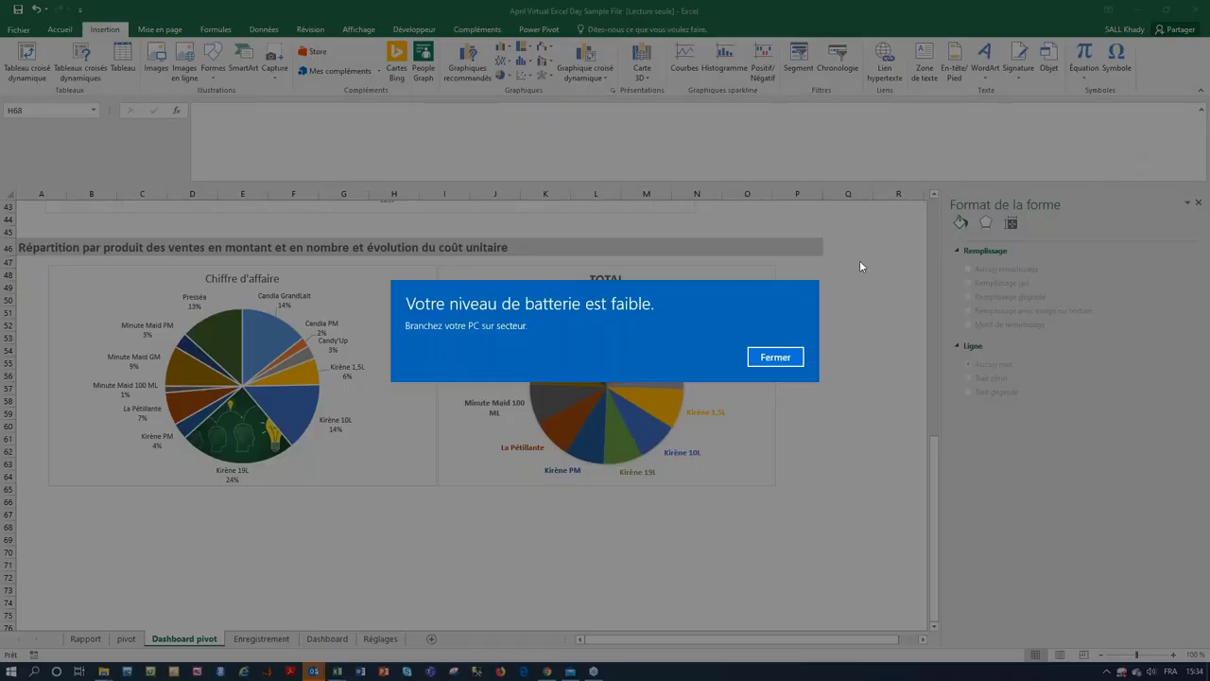
pyautogui.click(799, 356)
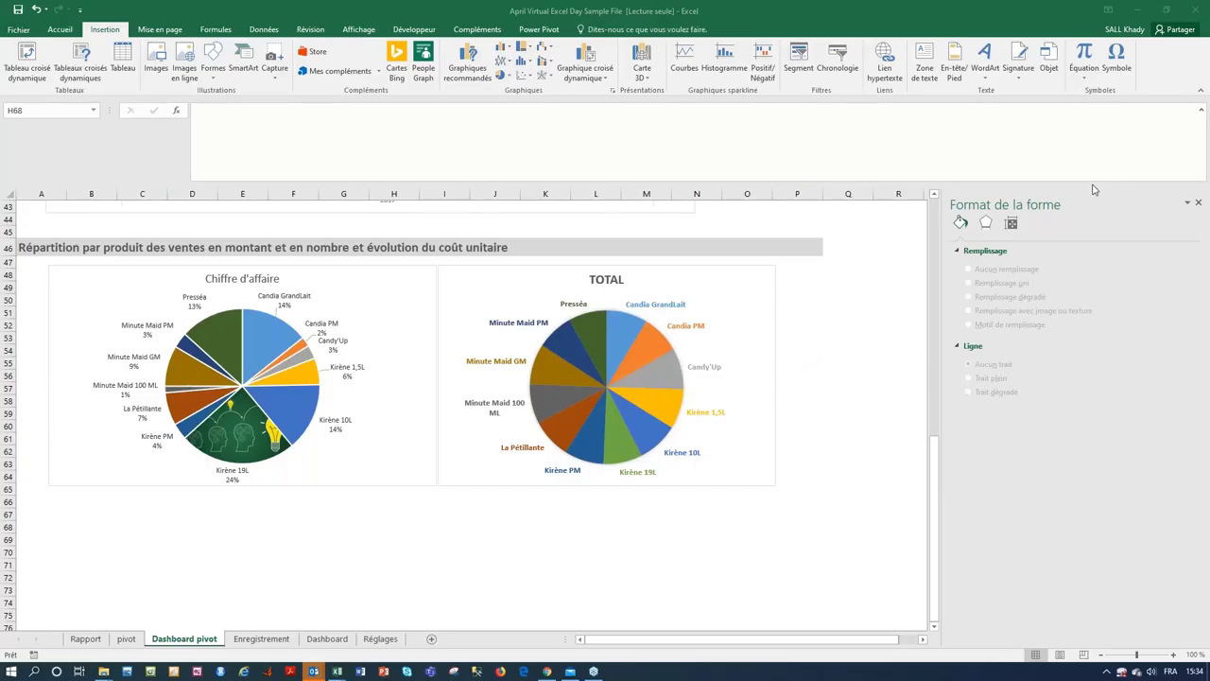